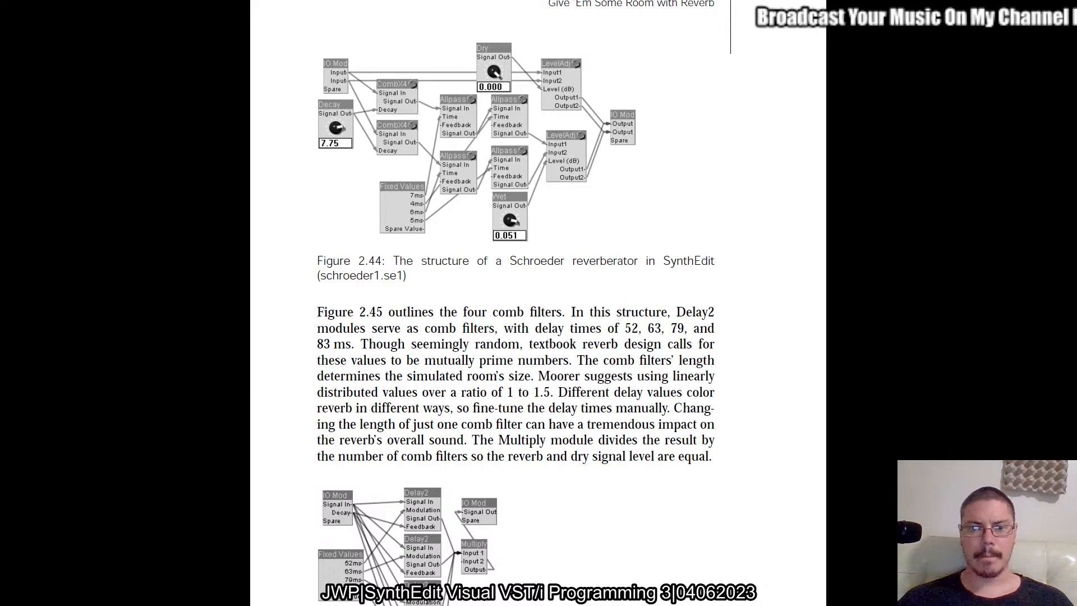
# Leave the full-screen view of the PDF book, switch to SynthEdit and create a new project.
pyautogui.press('Escape')
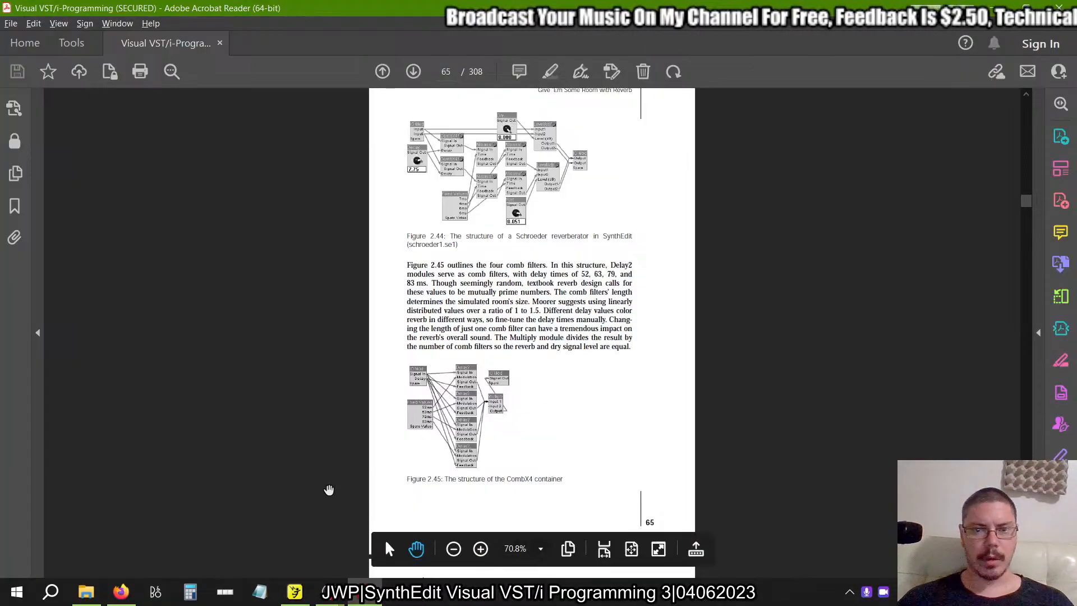
pyautogui.click(295, 592)
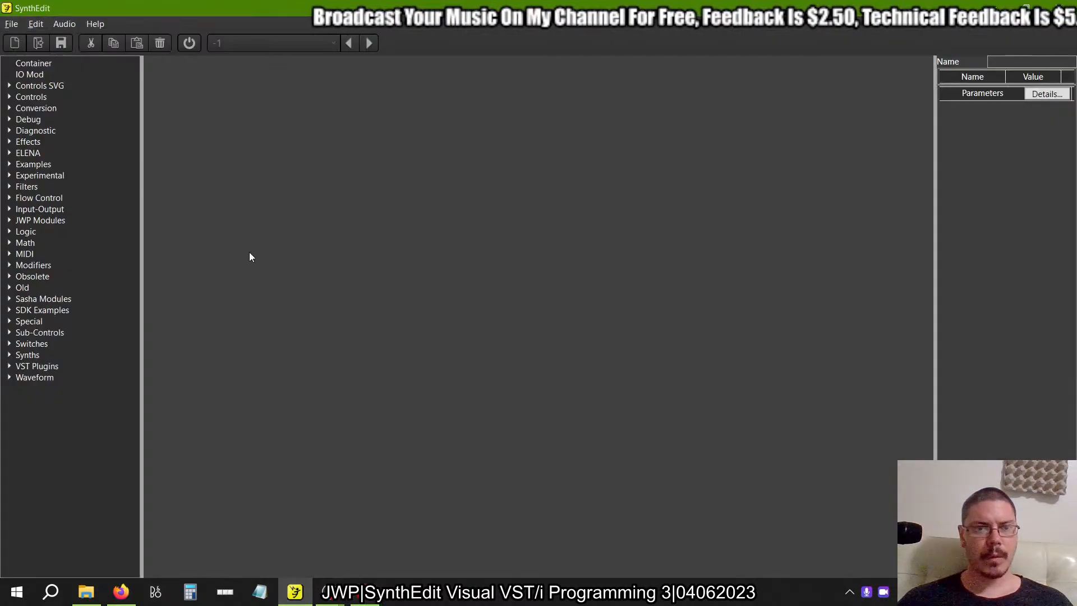
pyautogui.click(11, 24)
pyautogui.click(24, 35)
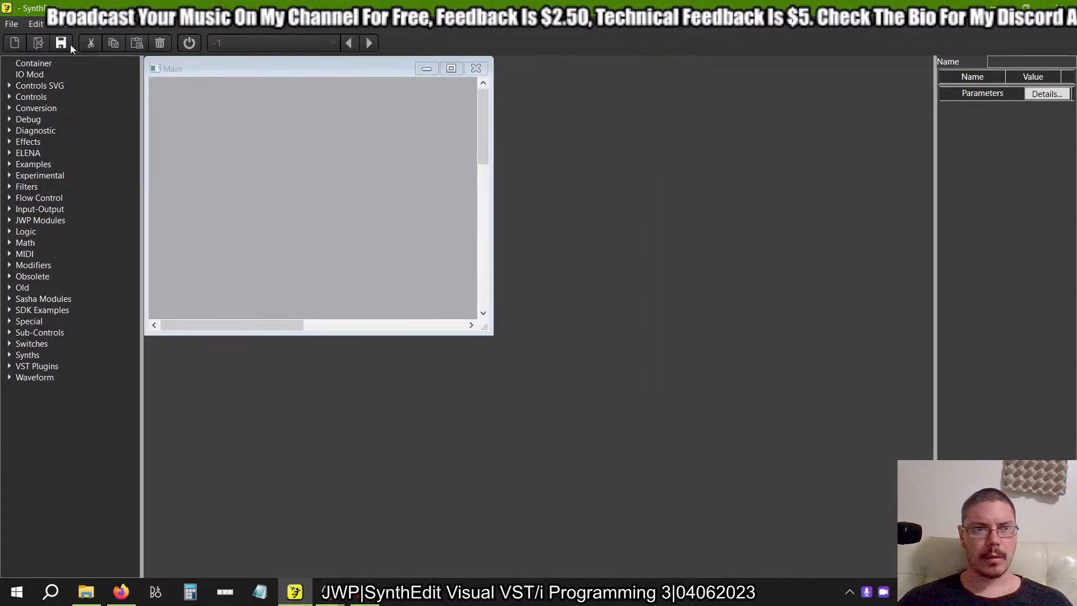
pyautogui.click(11, 24)
pyautogui.click(36, 111)
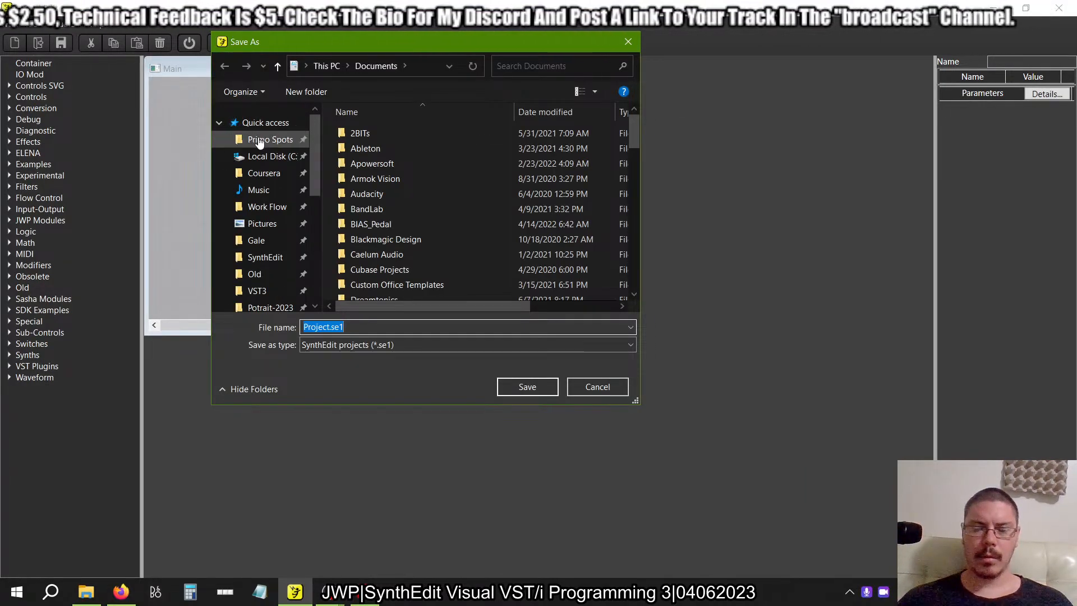
pyautogui.click(259, 140)
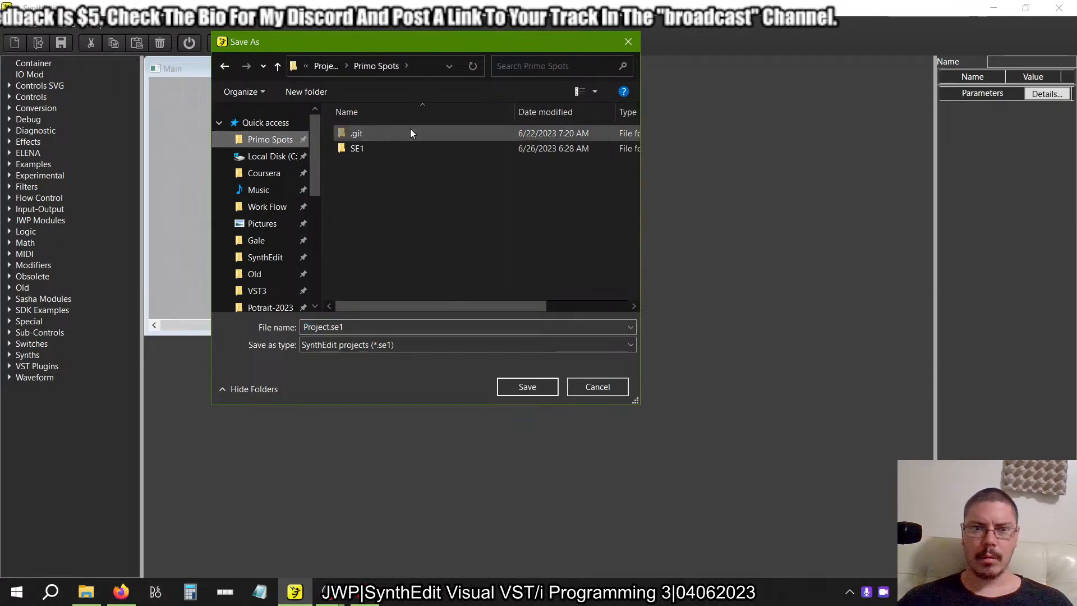
pyautogui.click(323, 66)
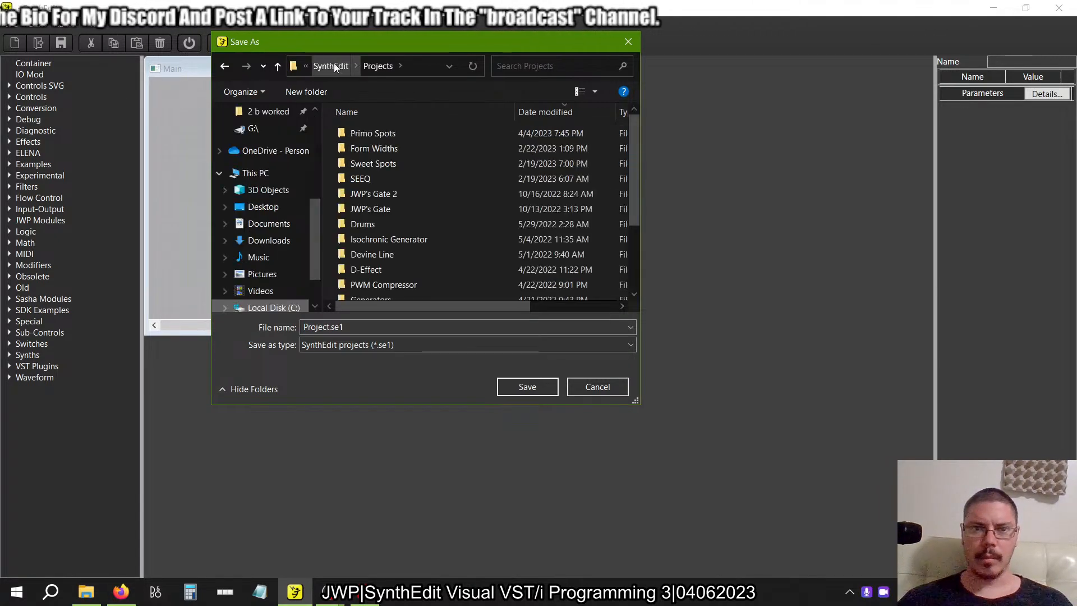
pyautogui.click(326, 65)
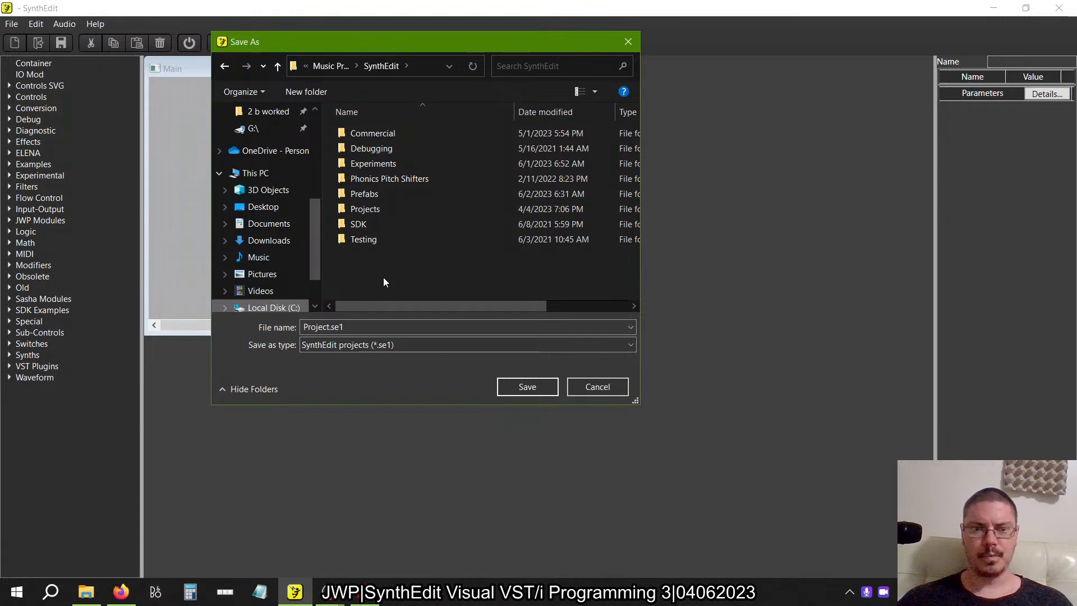
pyautogui.click(256, 206)
pyautogui.doubleClick(362, 133)
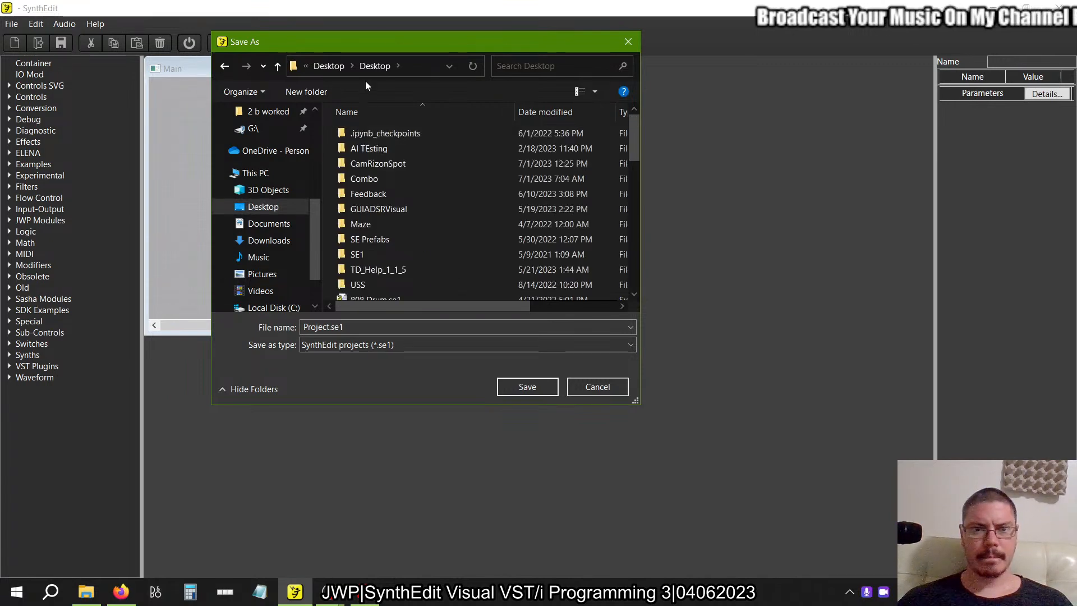
pyautogui.click(340, 66)
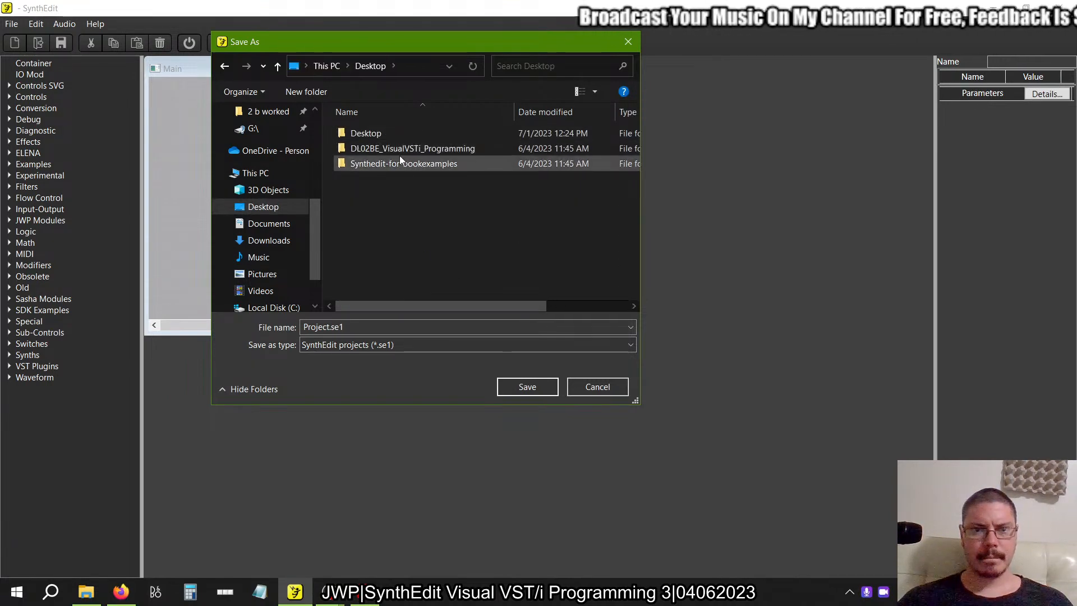
pyautogui.doubleClick(398, 160)
pyautogui.doubleClick(367, 134)
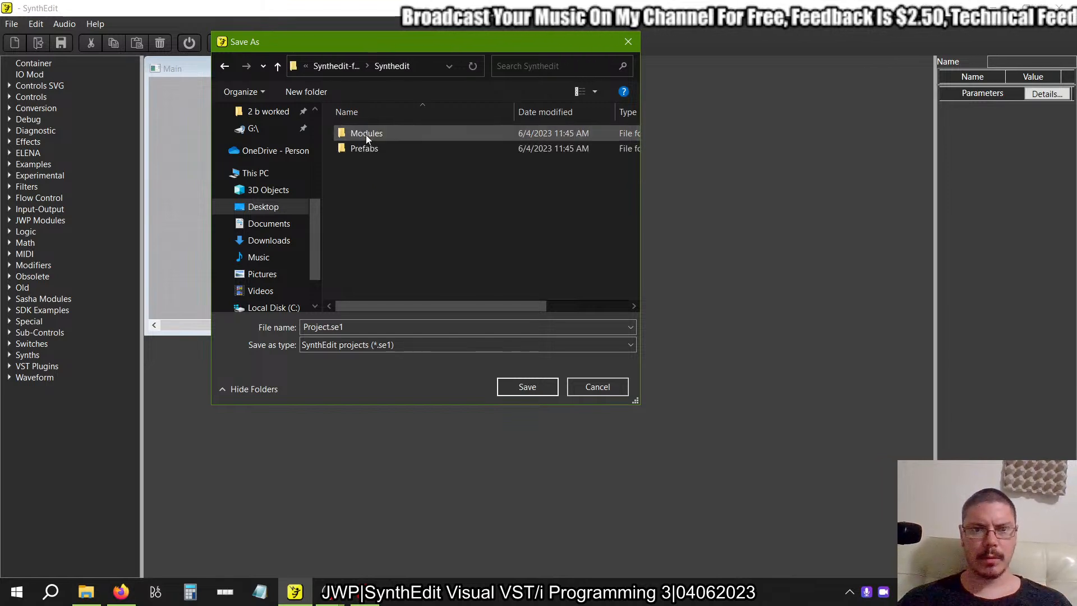
pyautogui.click(336, 66)
pyautogui.click(337, 67)
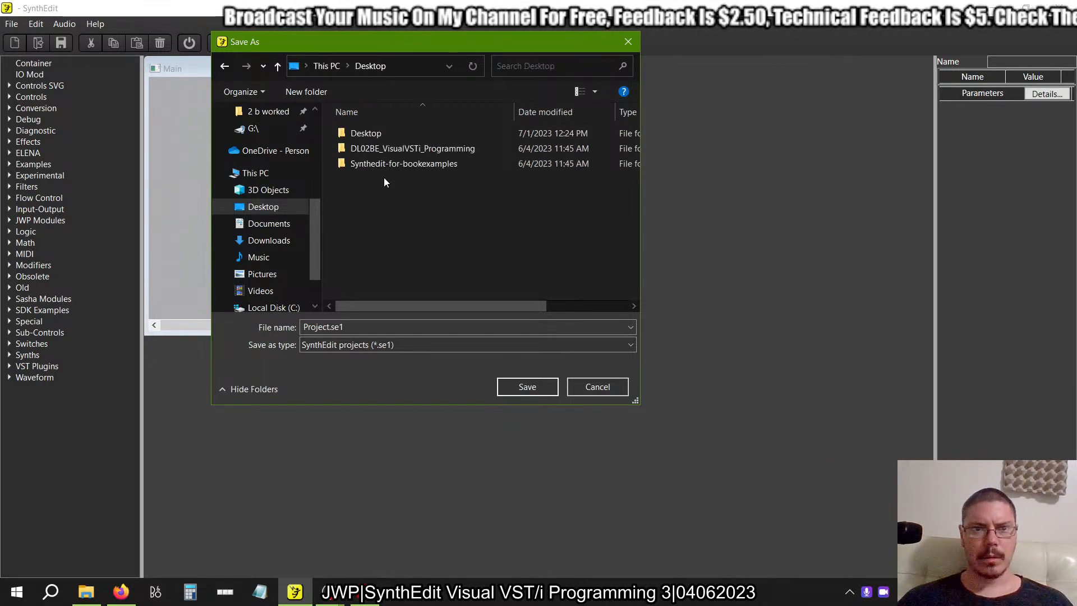
pyautogui.doubleClick(388, 149)
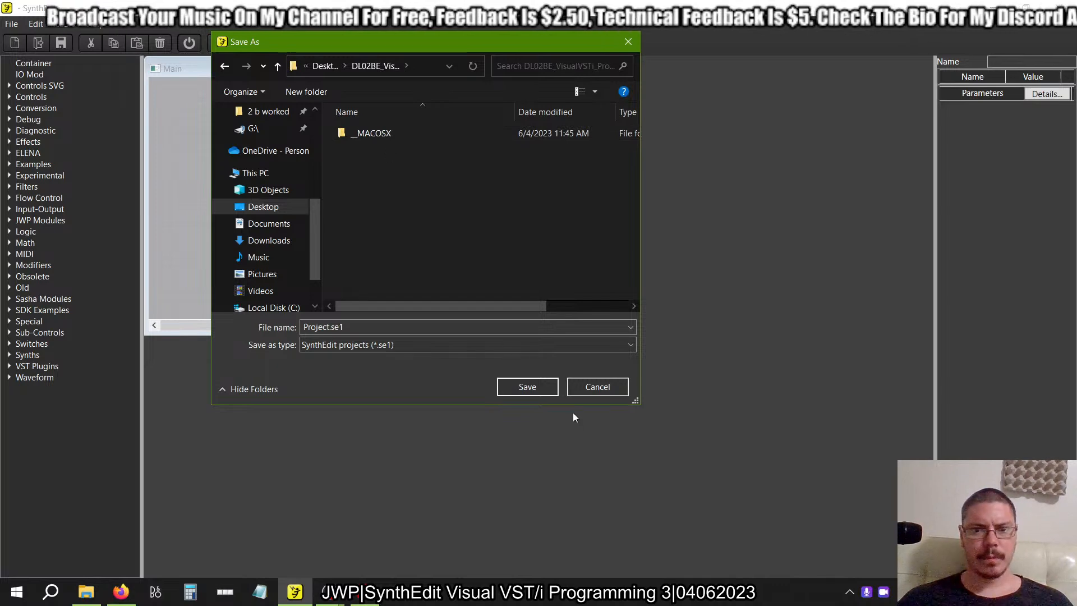
pyautogui.click(579, 389)
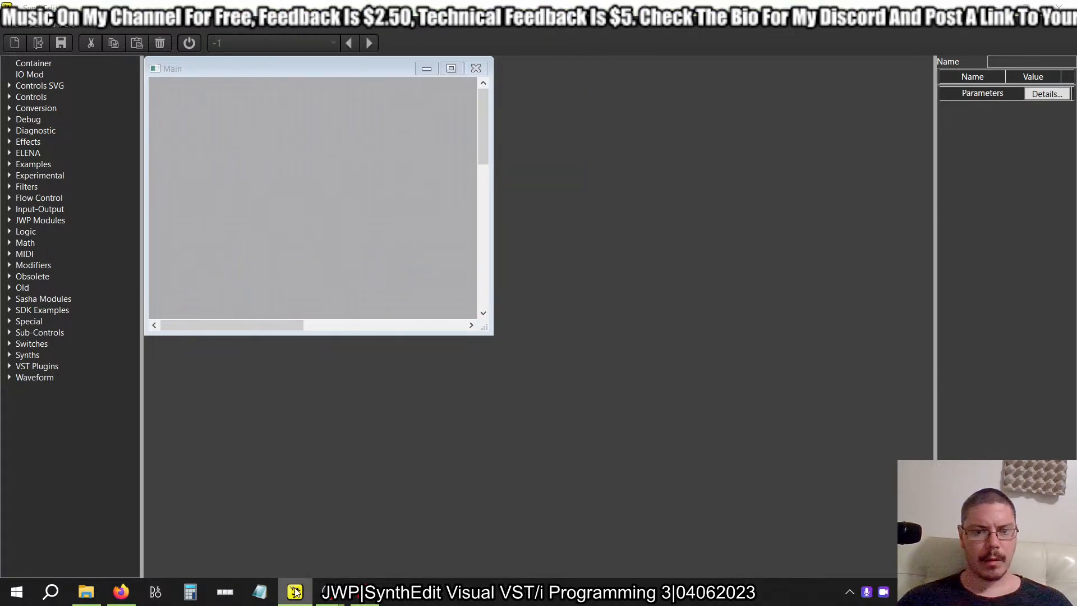
# Launch a new SynthEdit instance and open the recent project multitap3b.se1.
pyautogui.rightClick(296, 592)
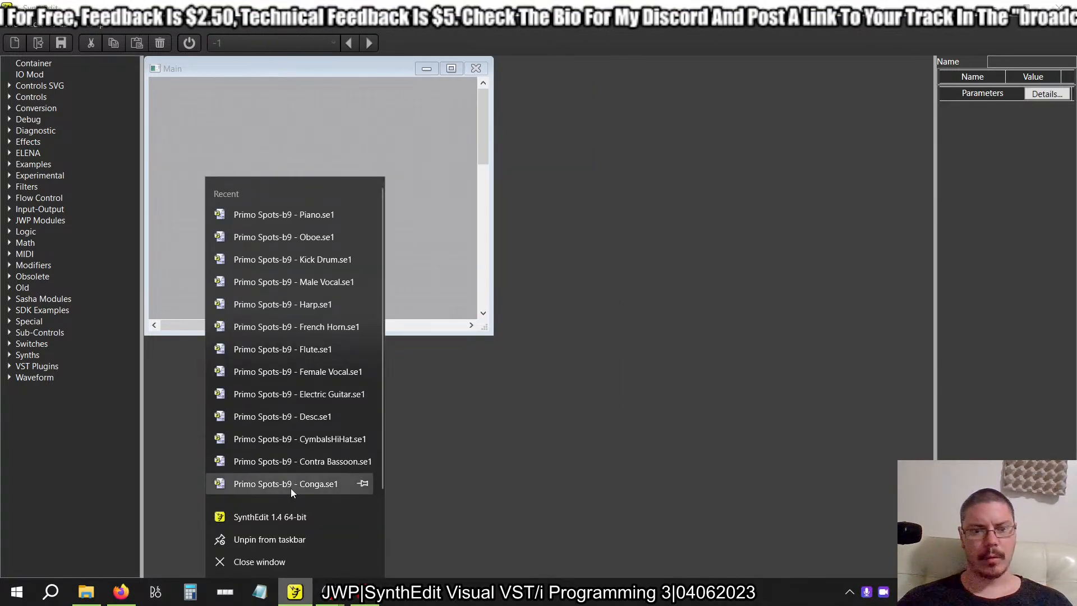
pyautogui.click(274, 521)
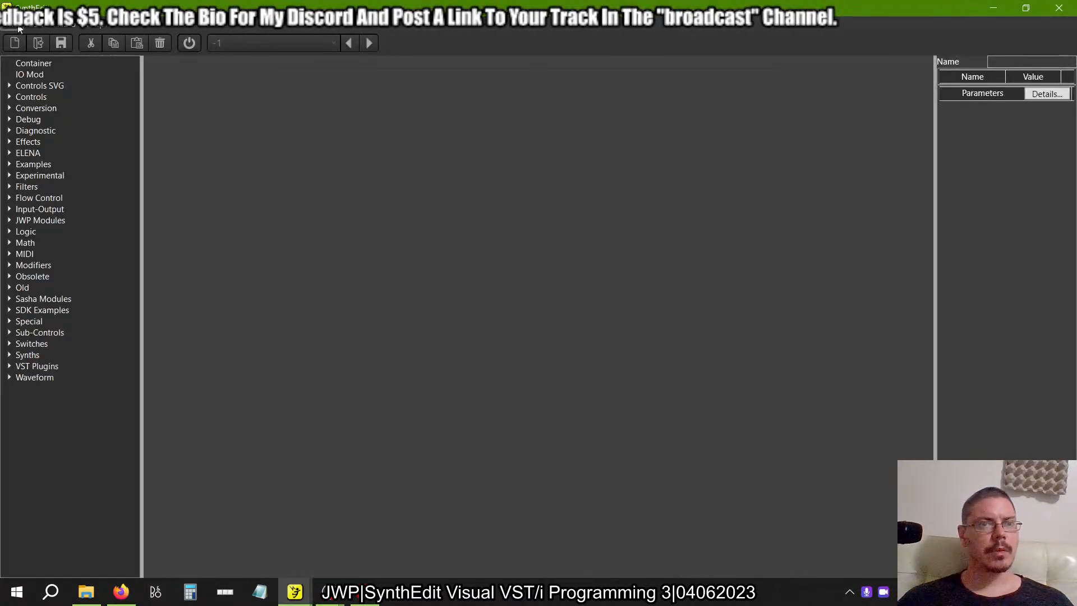
pyautogui.click(19, 29)
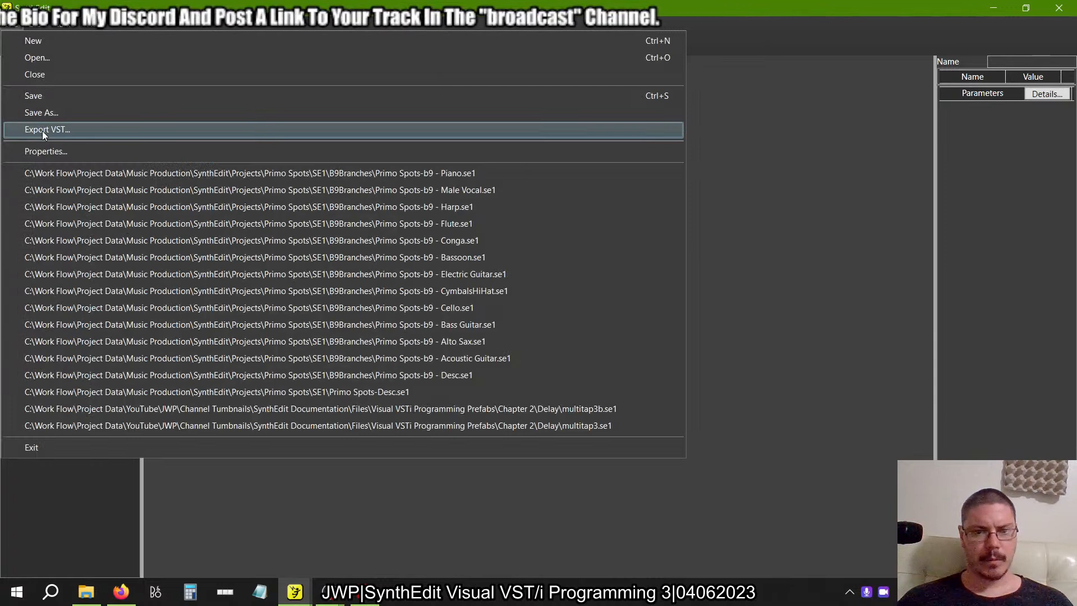
pyautogui.click(201, 411)
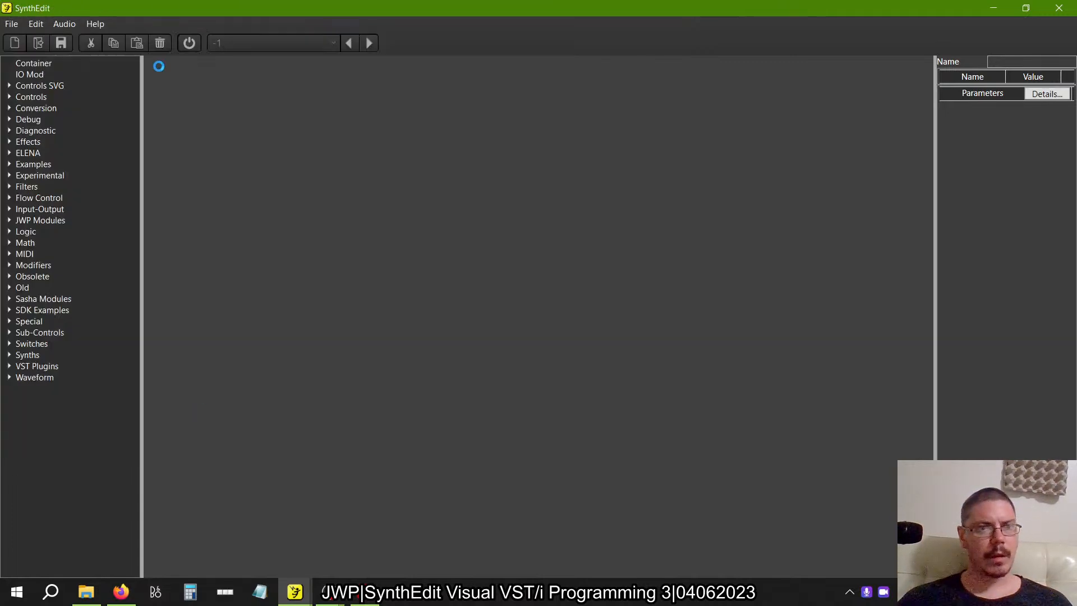
pyautogui.click(11, 24)
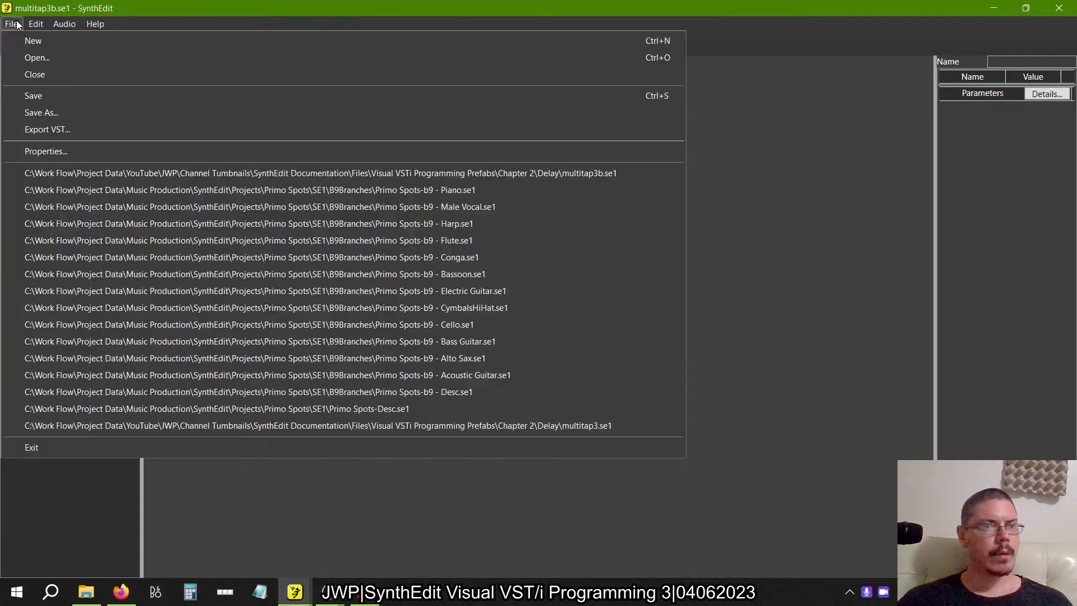
pyautogui.click(31, 60)
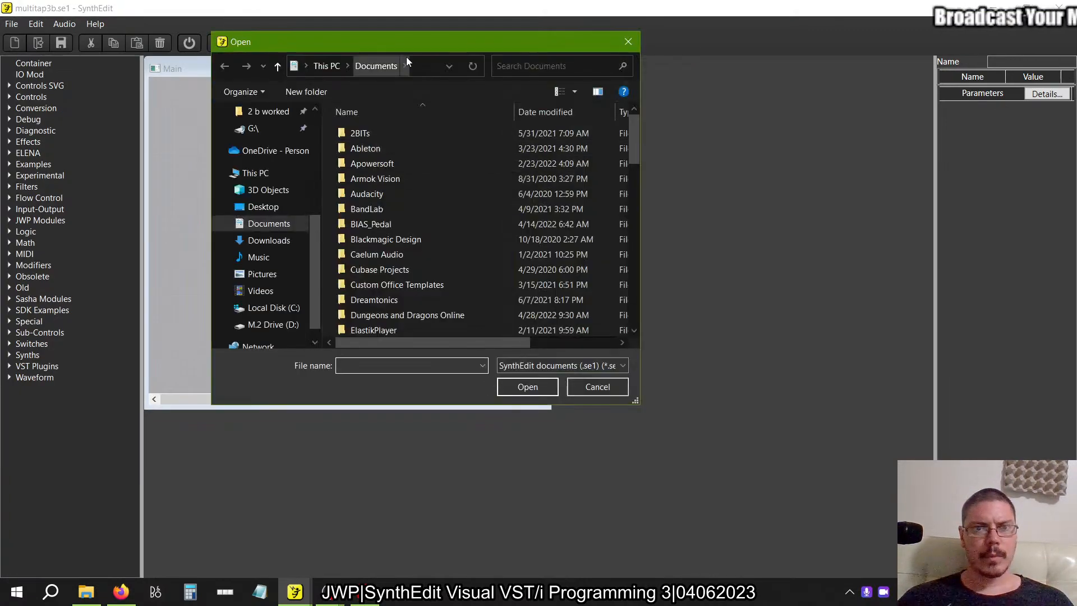
pyautogui.click(590, 394)
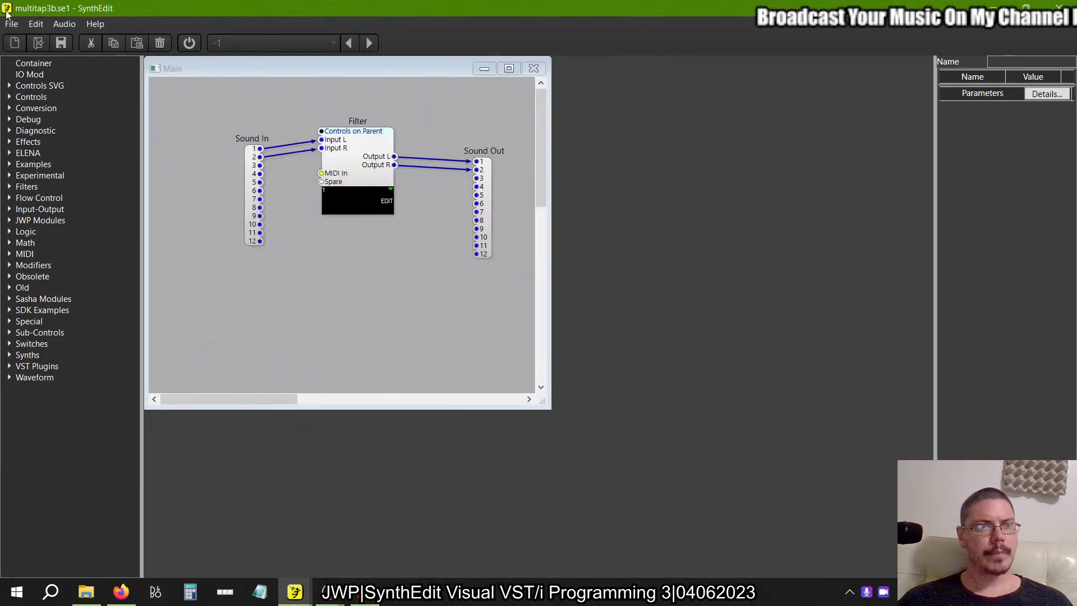
pyautogui.click(12, 23)
pyautogui.click(42, 117)
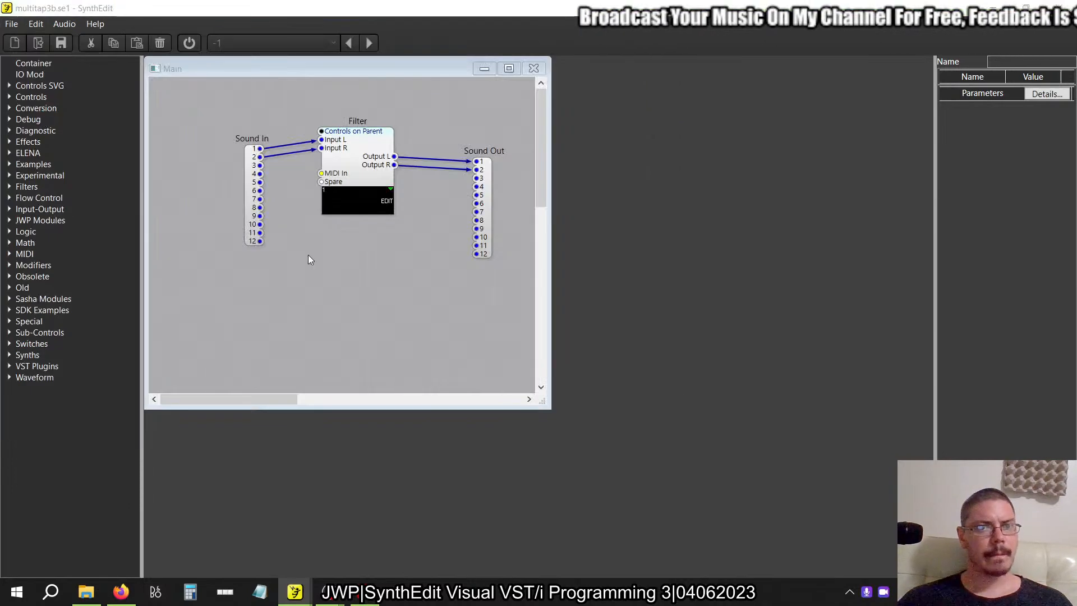
pyautogui.click(594, 386)
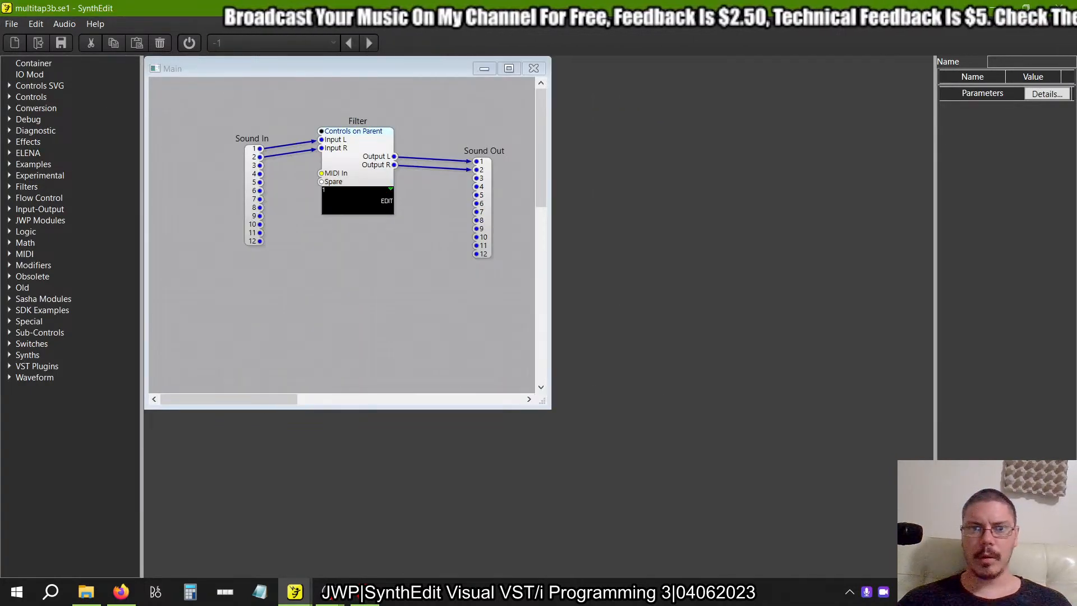
# Create a new project, add a Container module to it and enlarge the Main structure window.
pyautogui.hotkey('ctrl', 'n')
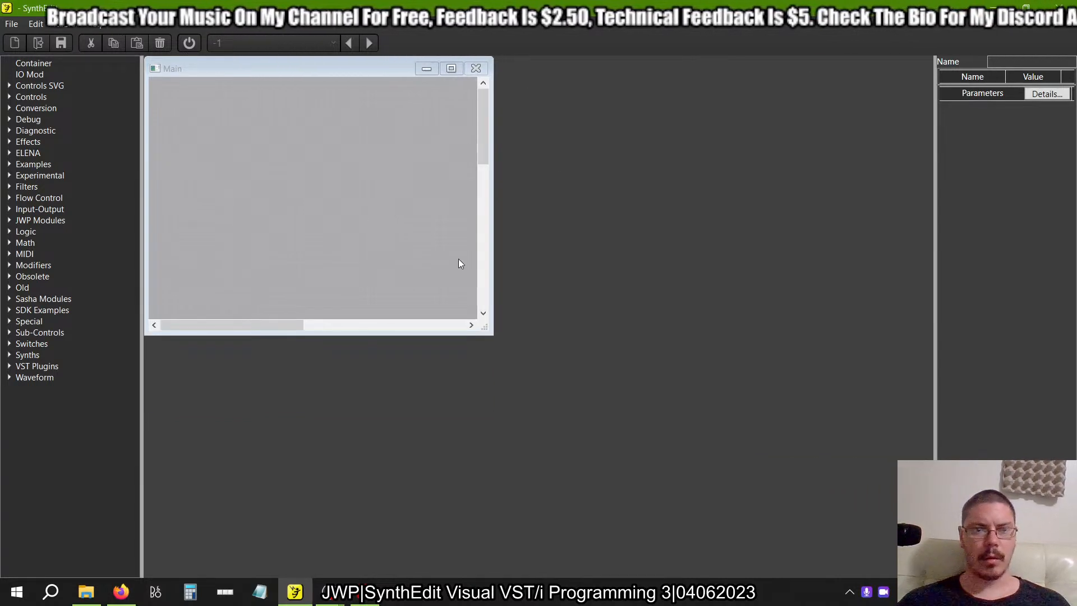
pyautogui.moveTo(33, 63); pyautogui.dragTo(335, 238)
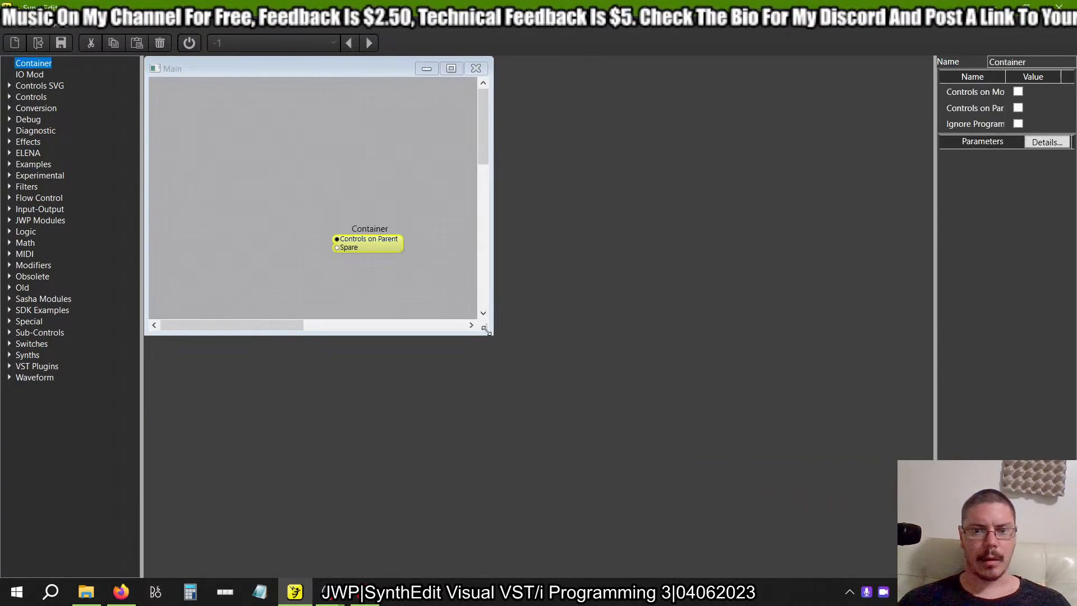
pyautogui.moveTo(486, 330); pyautogui.dragTo(631, 437)
# Try to copy the file name schroeder1 from the Figure 2.44 caption in the PDF and paste it as the container's name.
pyautogui.hotkey('alt', 'Tab')
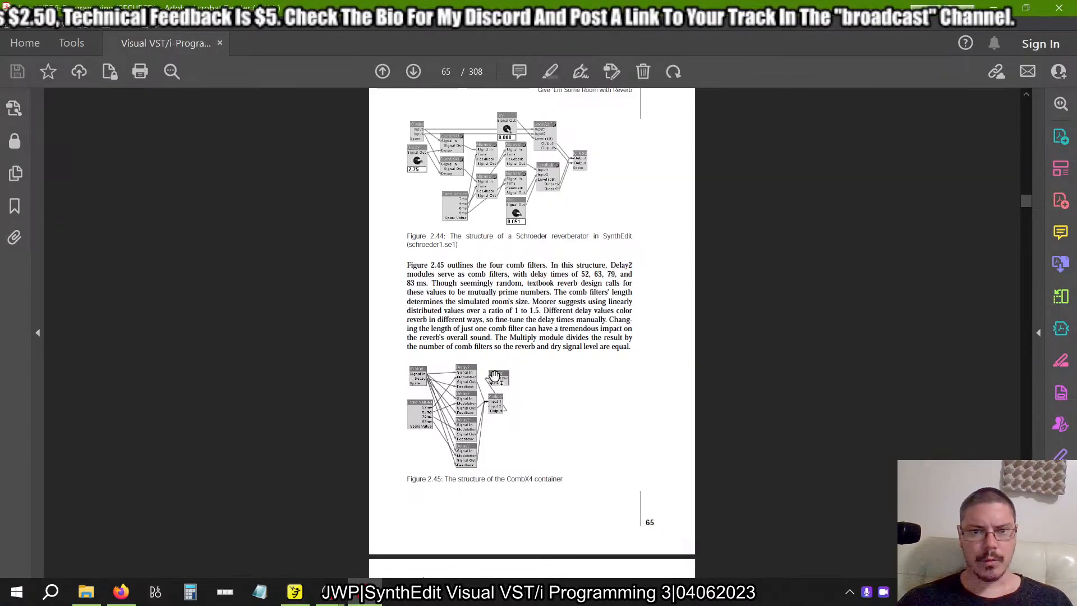
pyautogui.rightClick(369, 266)
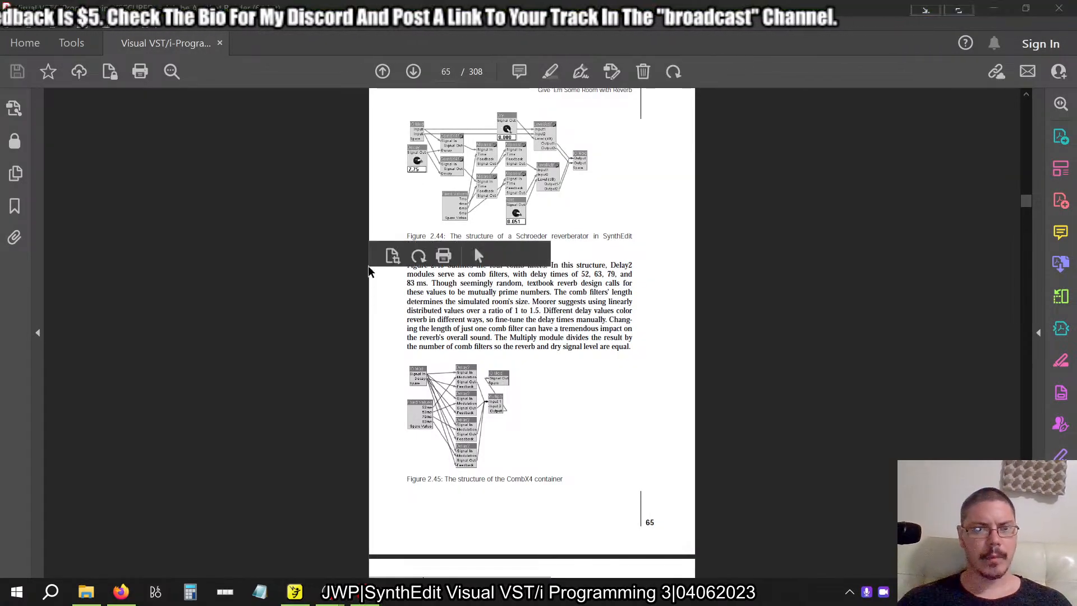
pyautogui.click(475, 258)
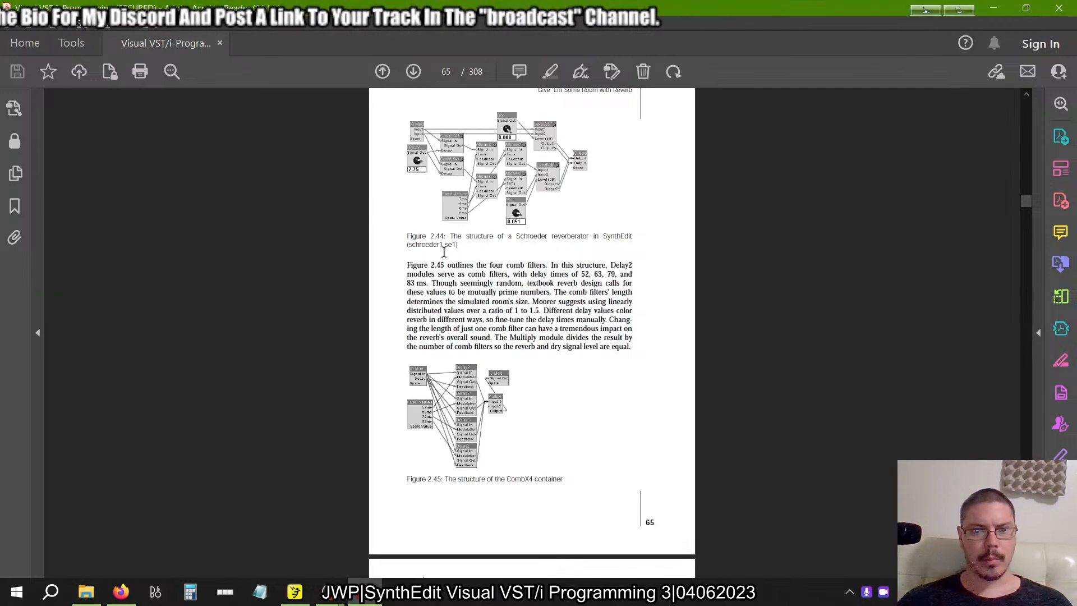
pyautogui.moveTo(443, 245); pyautogui.dragTo(408, 250)
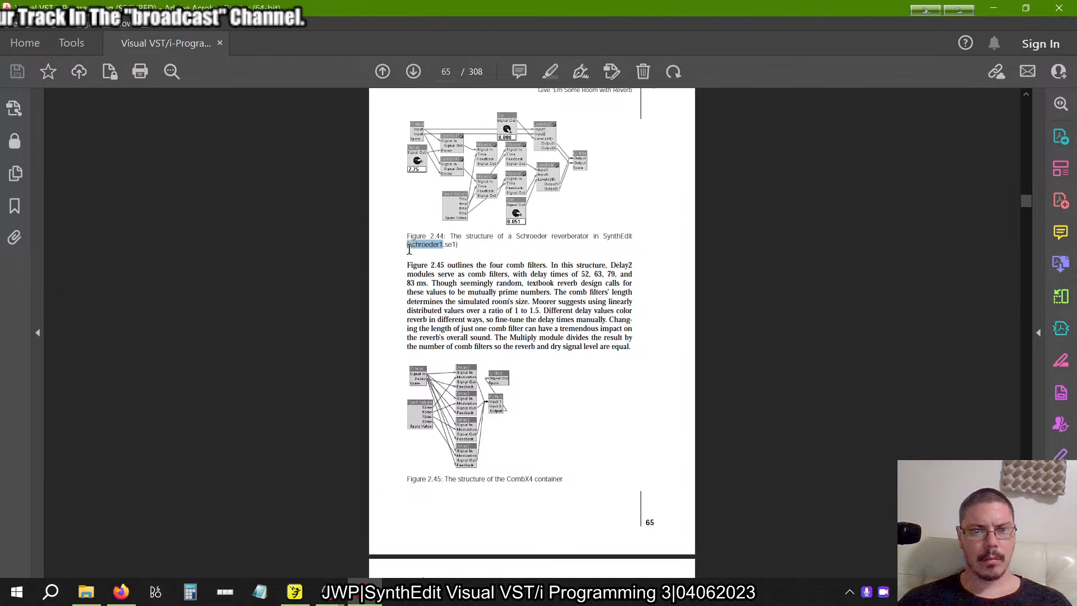
pyautogui.hotkey('alt', 'Tab')
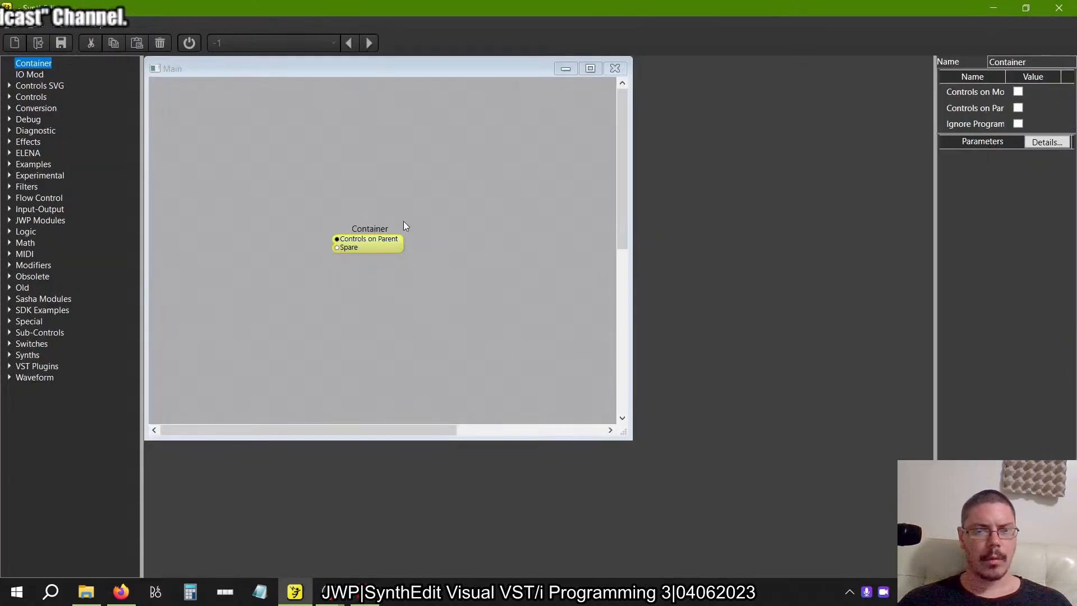
pyautogui.hotkey('ctrl', 'v')
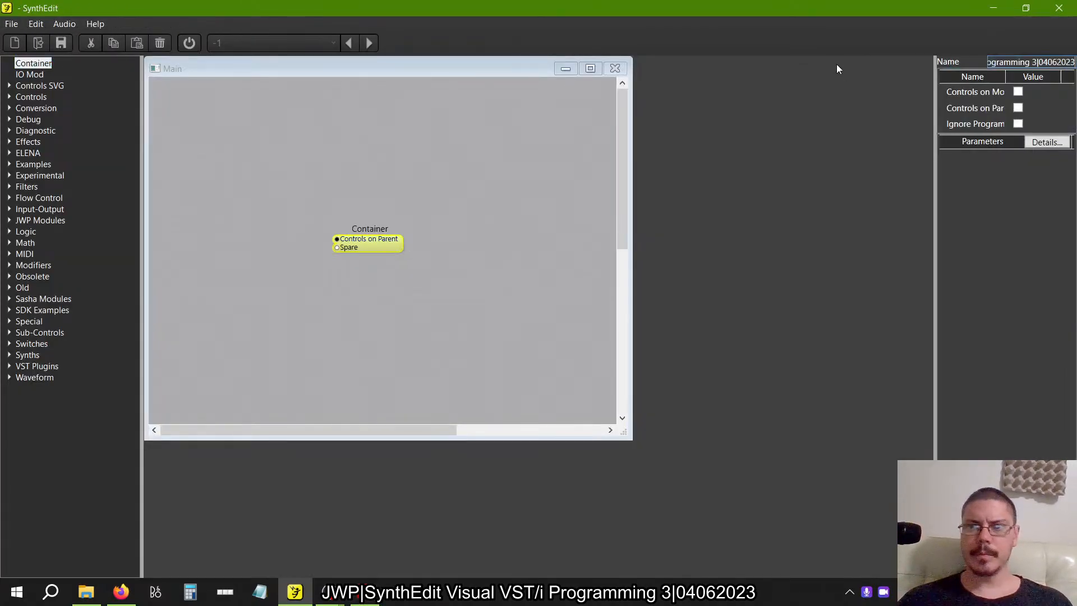
# Switch back to the PDF in Acrobat Reader and look for a copy command for the selected text schroeder1.
pyautogui.hotkey('alt', 'Tab')
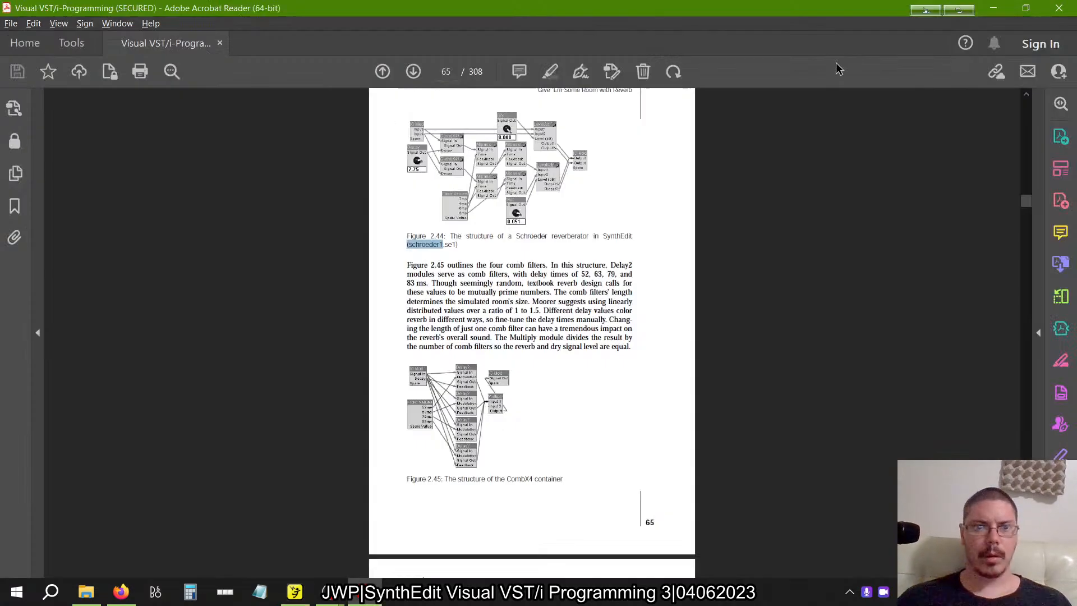
pyautogui.rightClick(420, 246)
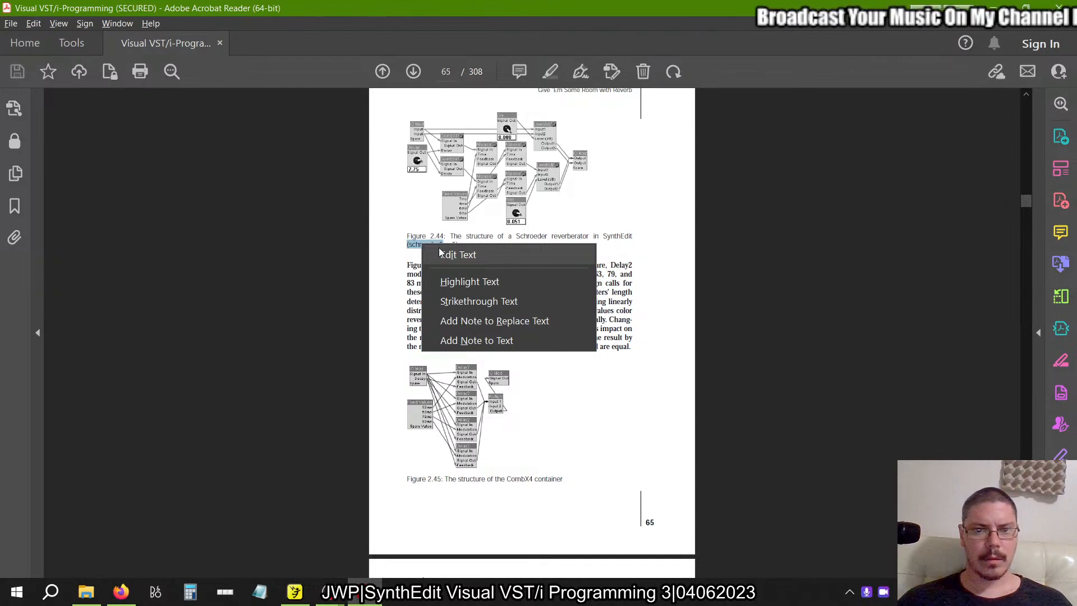
pyautogui.click(34, 24)
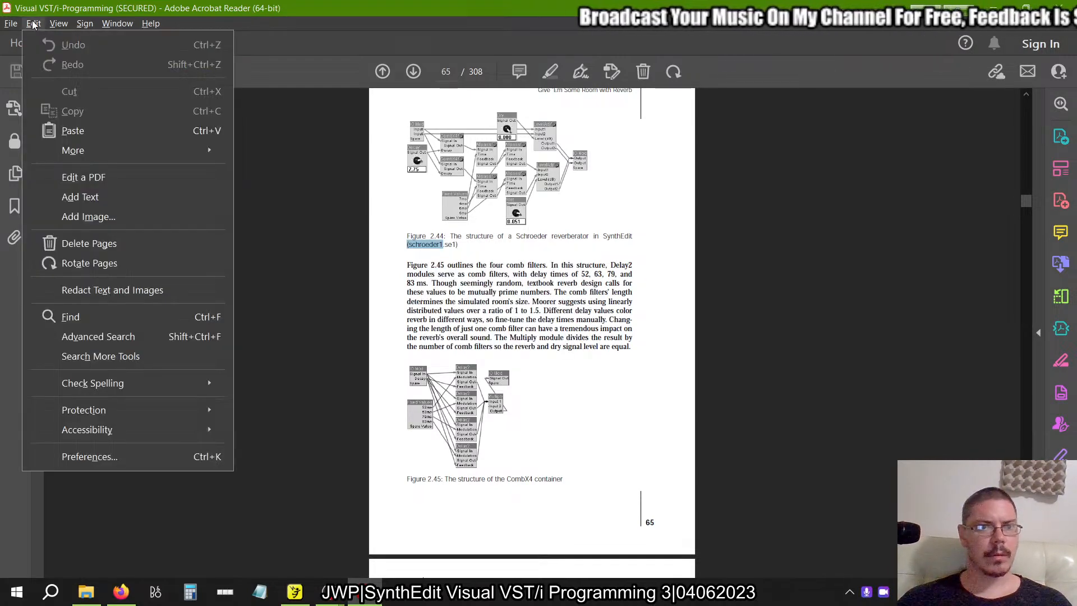
pyautogui.click(34, 23)
# Switch back to SynthEdit and name the container Schroeder Reverb, checking the spelling against the Figure 2.44 caption in the PDF.
pyautogui.scroll(3, 452, 264)
pyautogui.scroll(1, 452, 264)
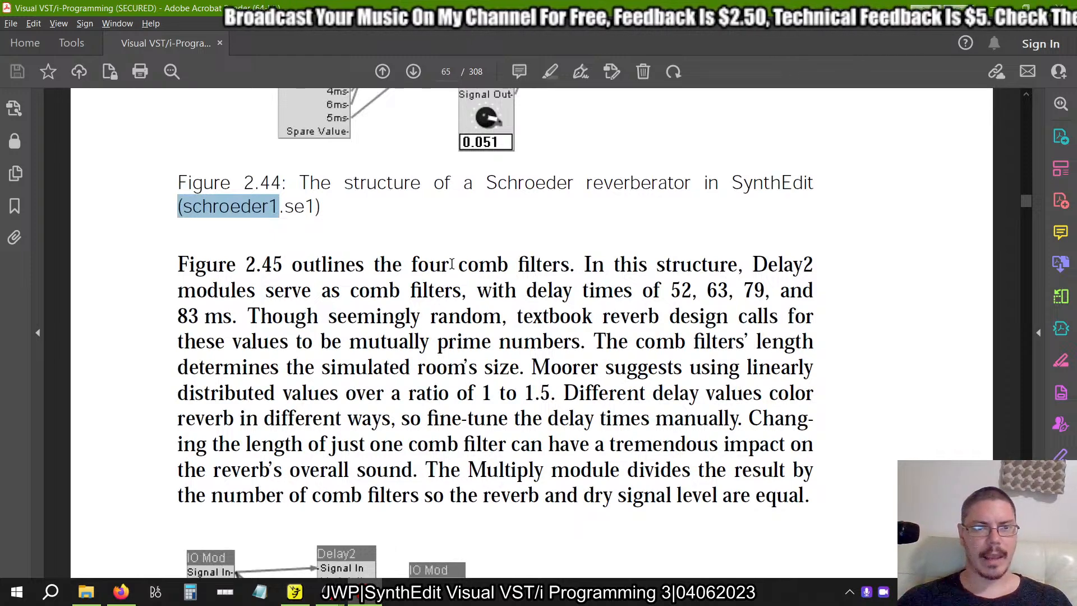
pyautogui.hotkey('alt', 'Tab')
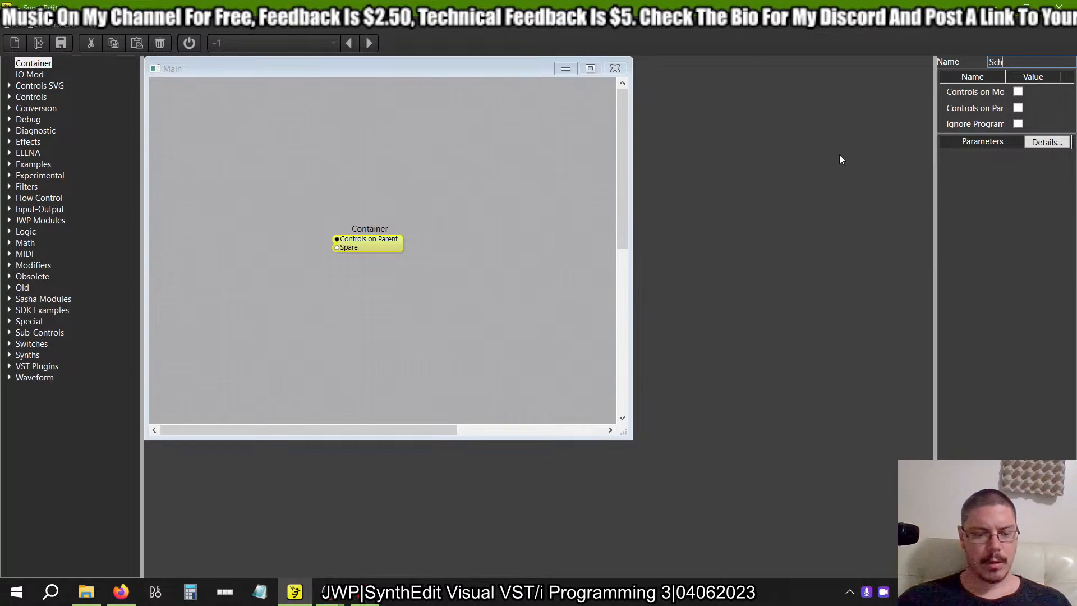
pyautogui.hotkey('alt', 'Tab')
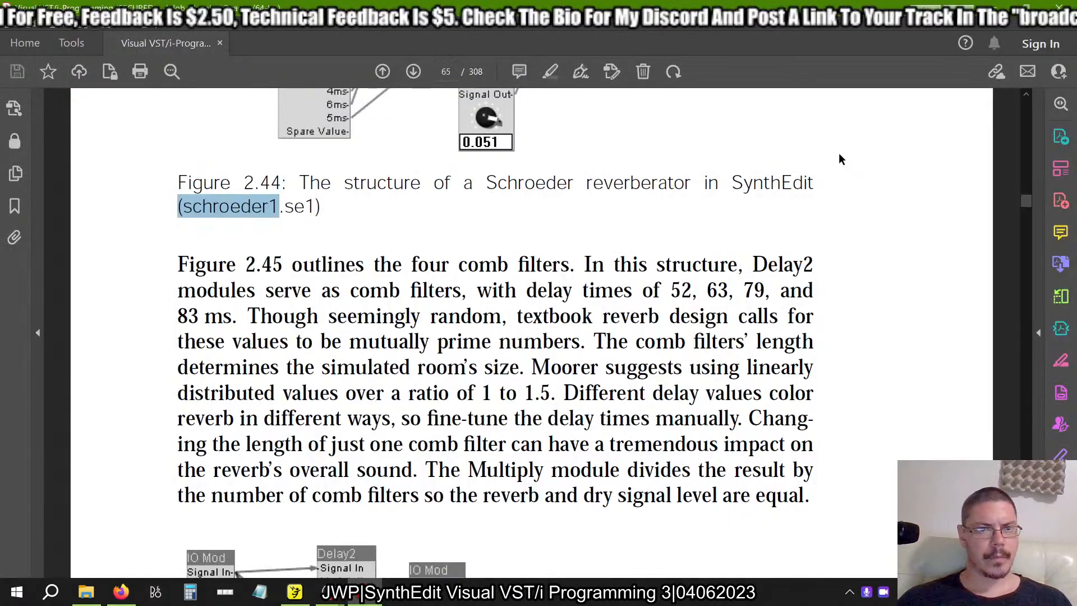
pyautogui.hotkey('alt', 'Tab')
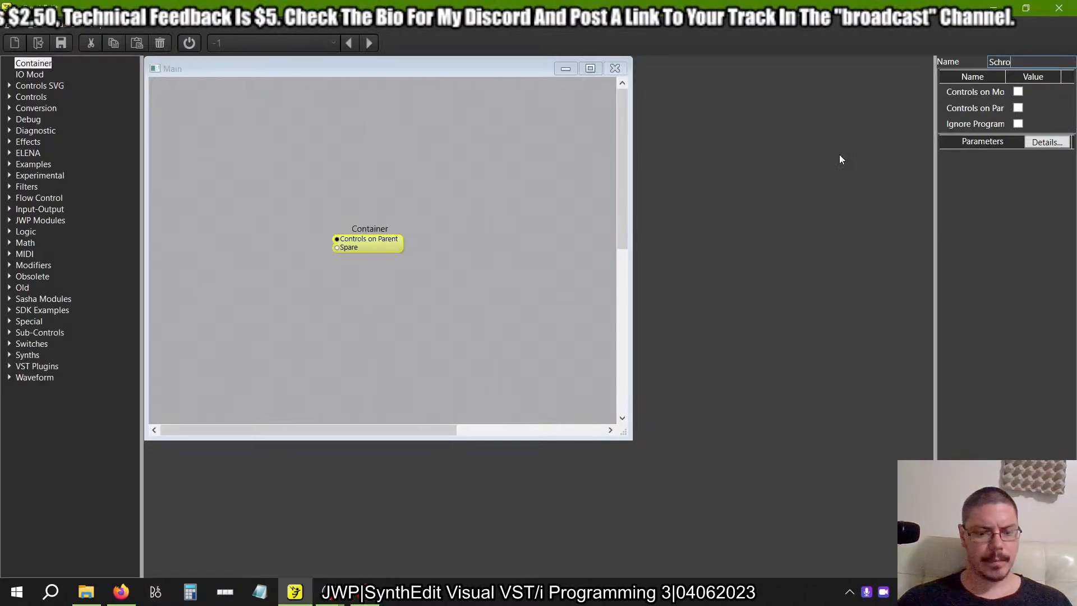
pyautogui.write('eder')
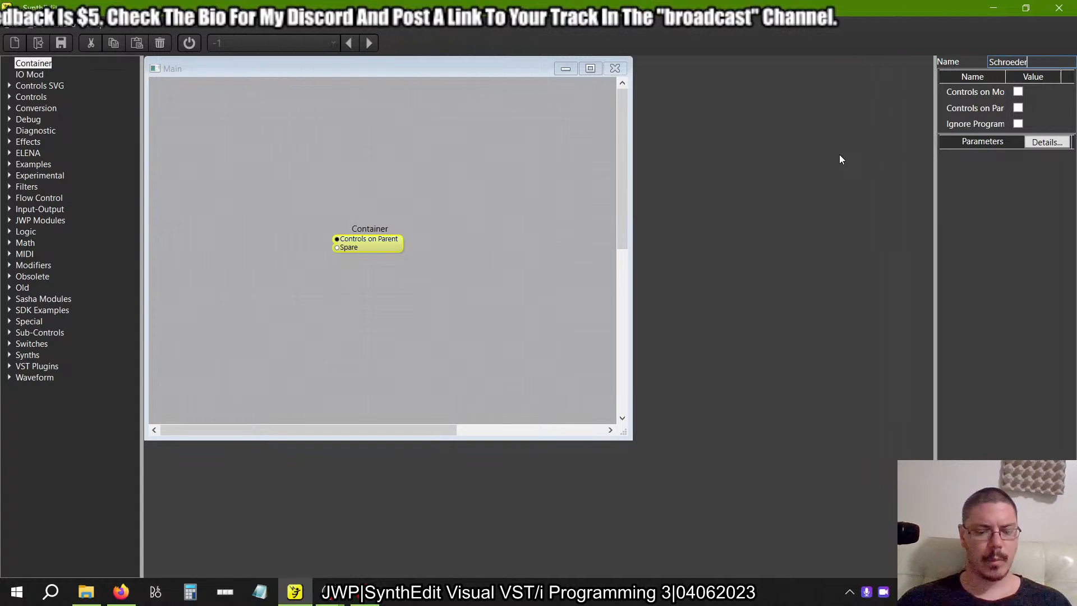
pyautogui.write(' Ree')
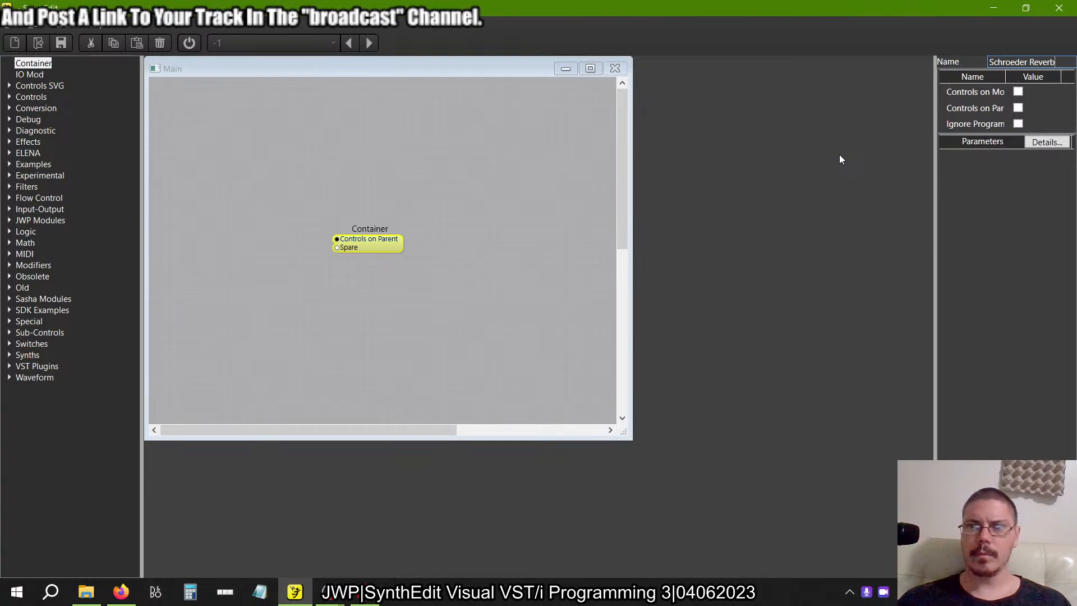
pyautogui.write('verb')
pyautogui.press('Tab')
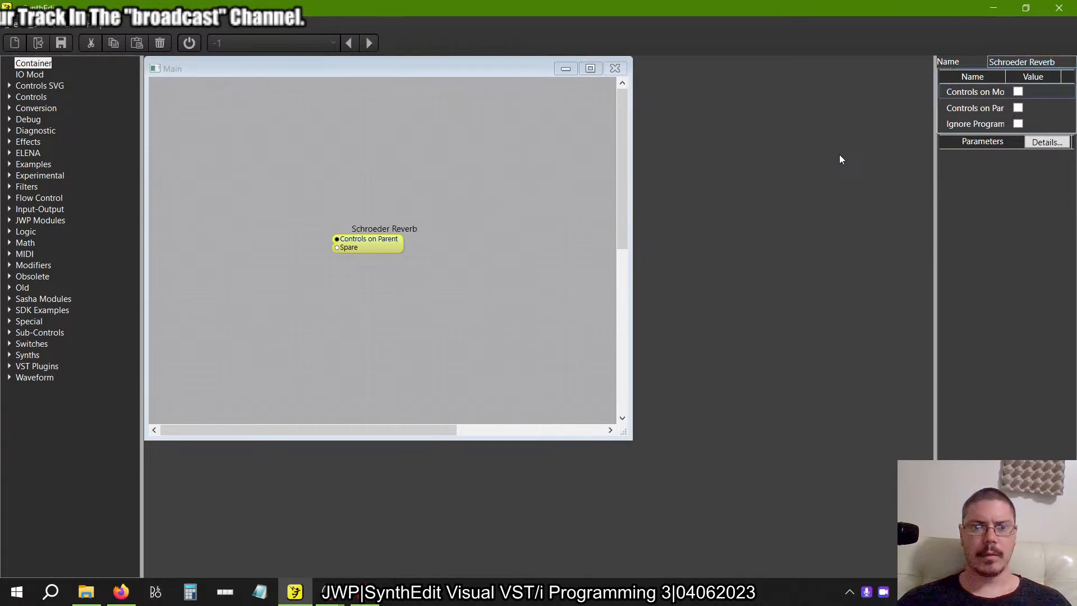
# Start saving the project as a new file and browse to the Chapter 2 folder of Visual VSTi Programming Prefabs within the SynthEdit Documentation files.
pyautogui.click(11, 26)
pyautogui.click(62, 110)
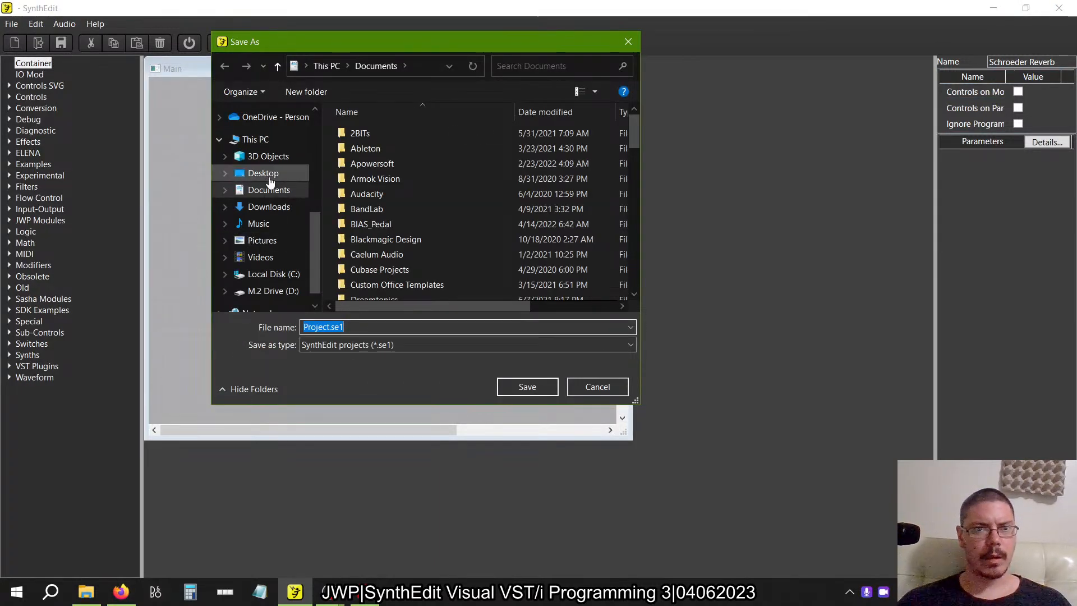
pyautogui.scroll(5, 267, 190)
pyautogui.click(268, 206)
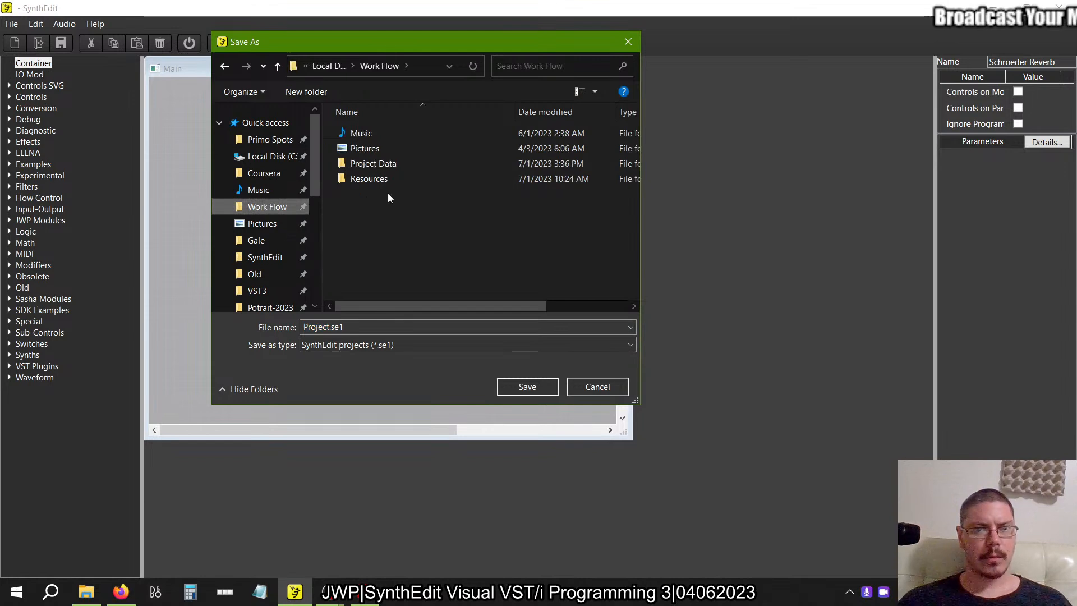
pyautogui.doubleClick(372, 163)
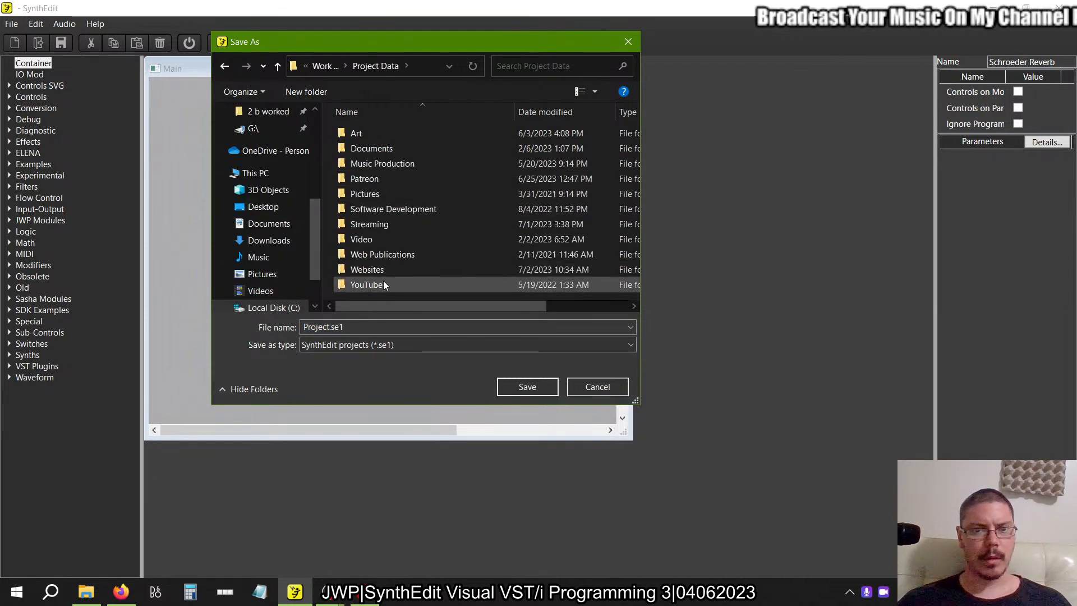
pyautogui.doubleClick(376, 224)
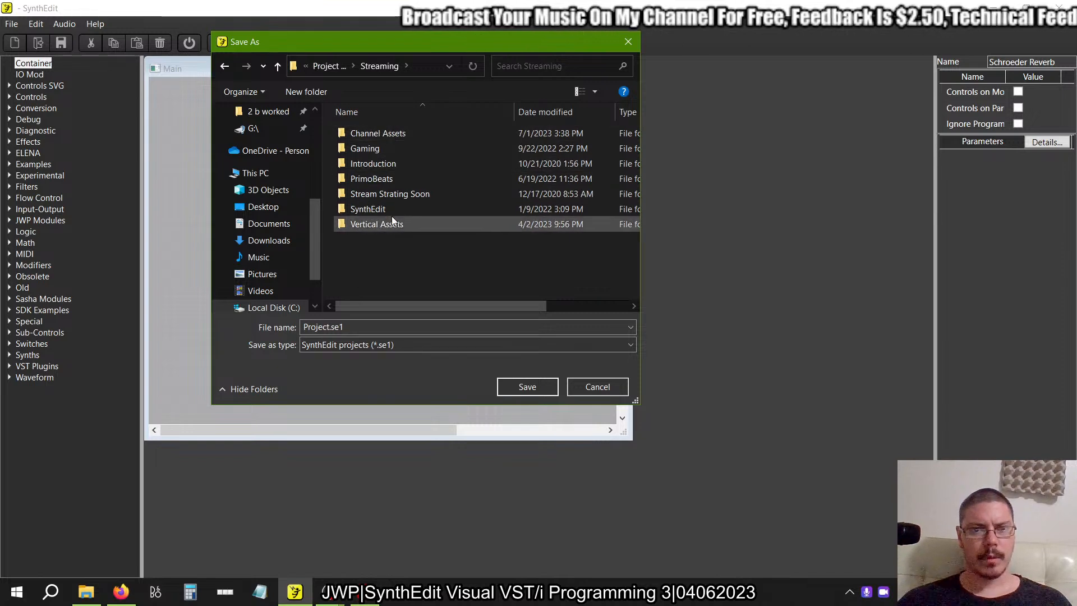
pyautogui.click(332, 66)
pyautogui.doubleClick(375, 285)
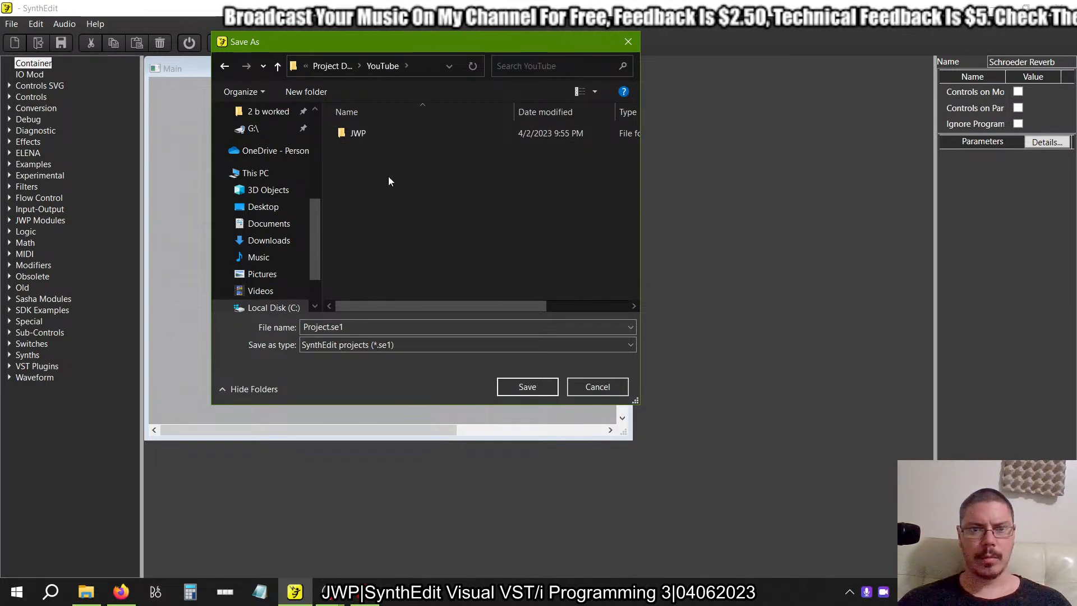
pyautogui.doubleClick(355, 139)
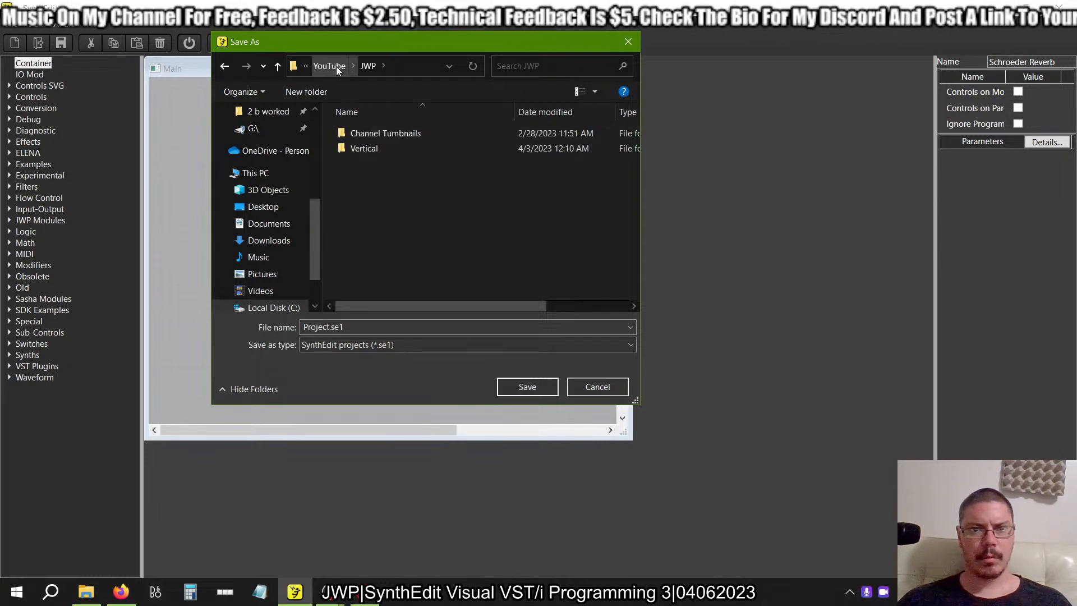
pyautogui.doubleClick(376, 135)
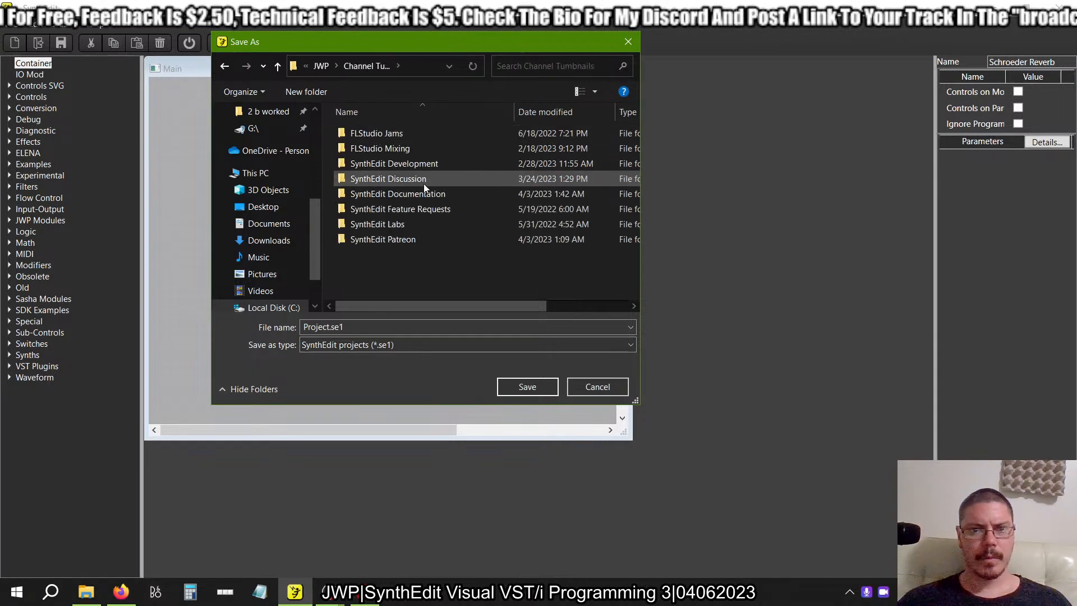
pyautogui.doubleClick(404, 193)
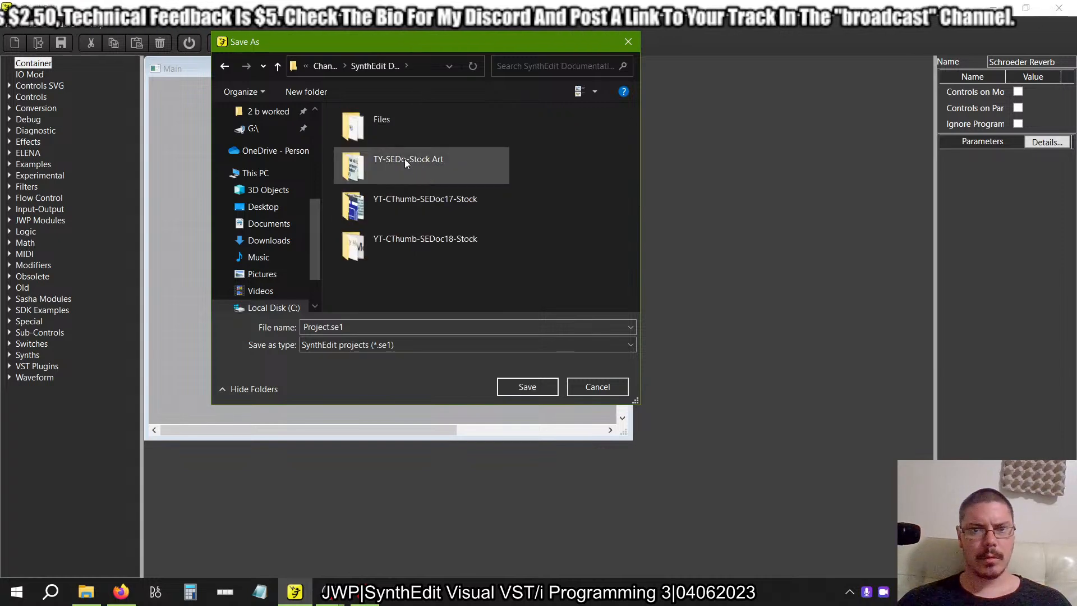
pyautogui.doubleClick(372, 125)
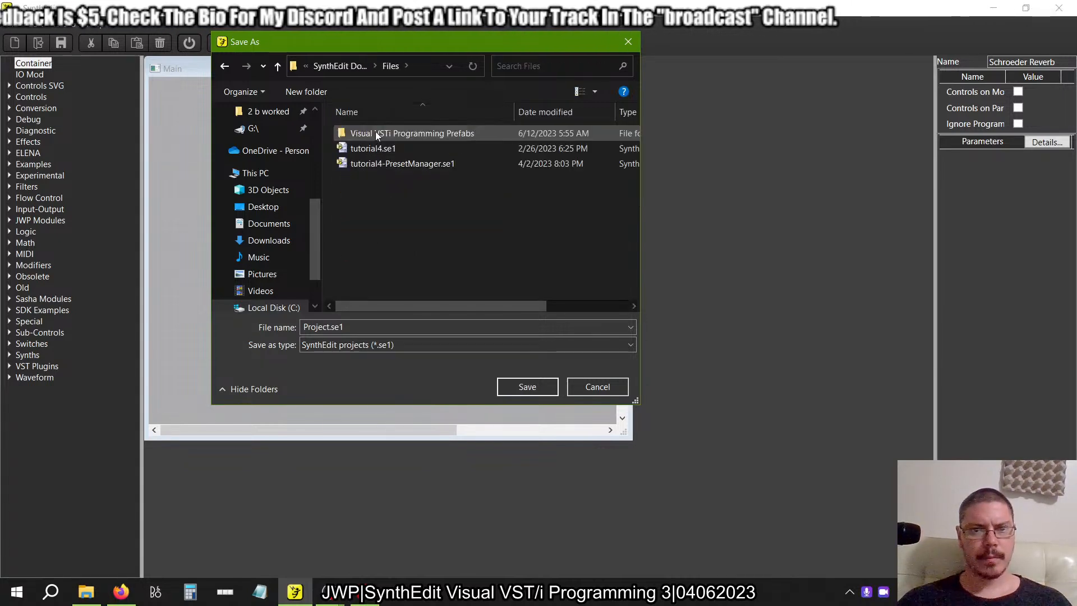
pyautogui.doubleClick(402, 132)
pyautogui.doubleClick(378, 133)
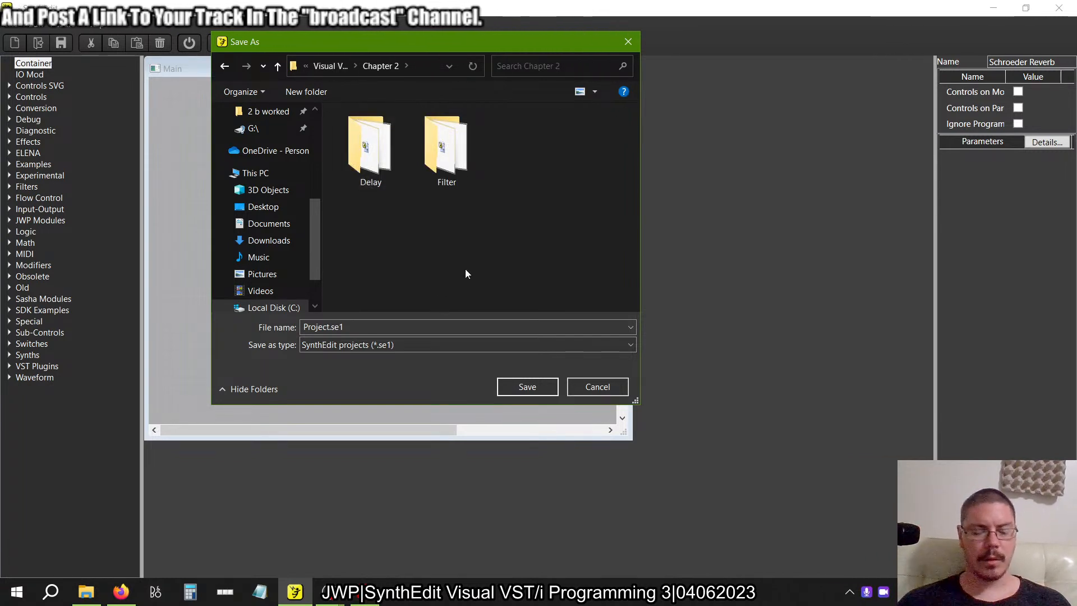
# Create a folder named Reverb inside Chapter 2 and save the project in it as schroeder1.
pyautogui.hotkey('ctrl', 'shift', 'n')
pyautogui.write('Reverb')
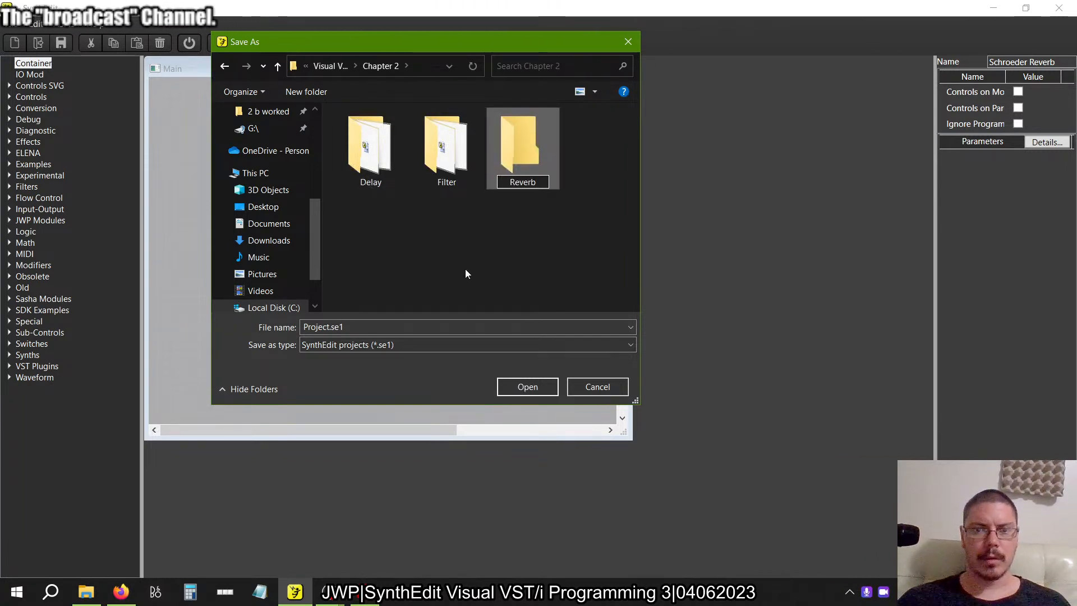
pyautogui.press('Return')
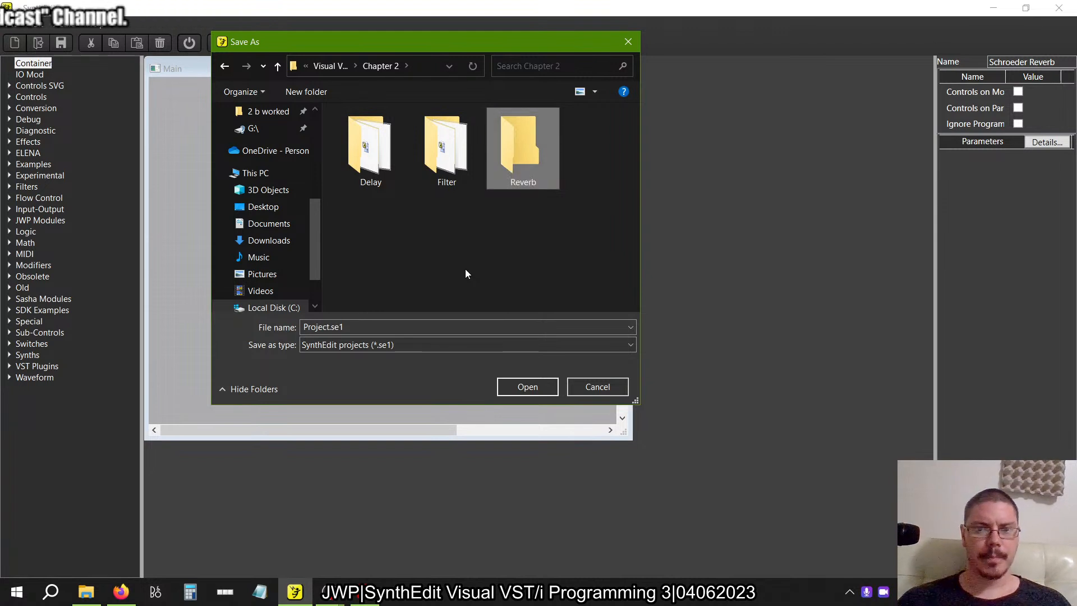
pyautogui.press('Return')
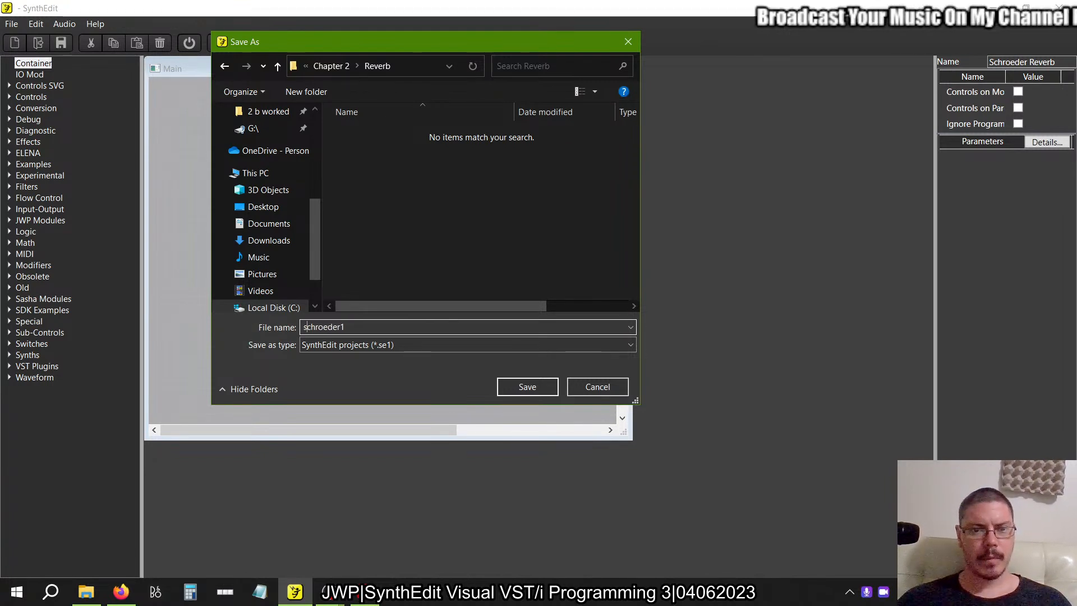
pyautogui.hotkey('alt', 'Tab')
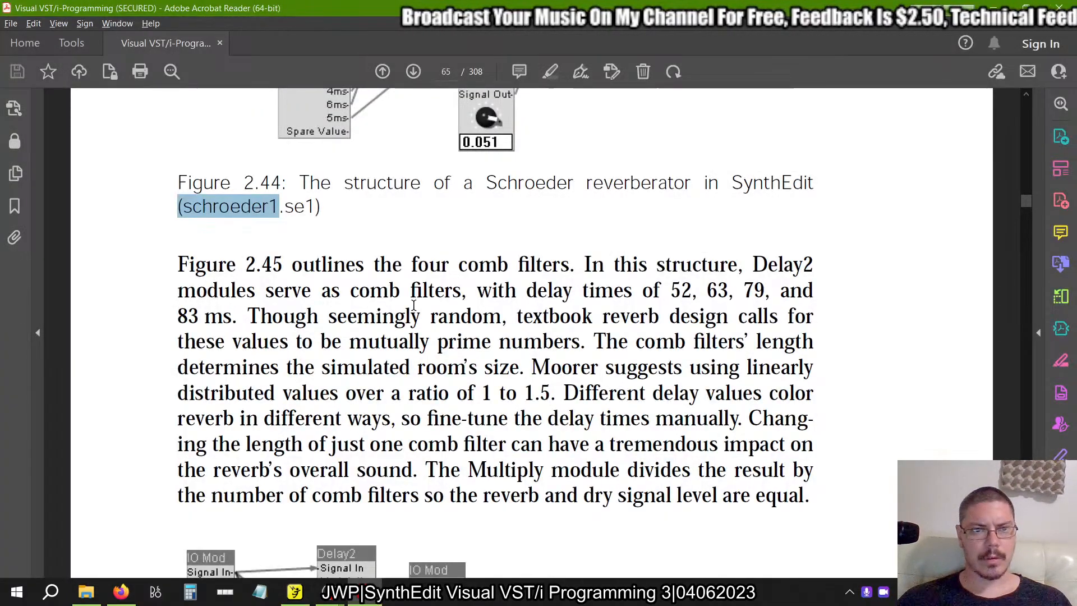
pyautogui.hotkey('alt', 'Tab')
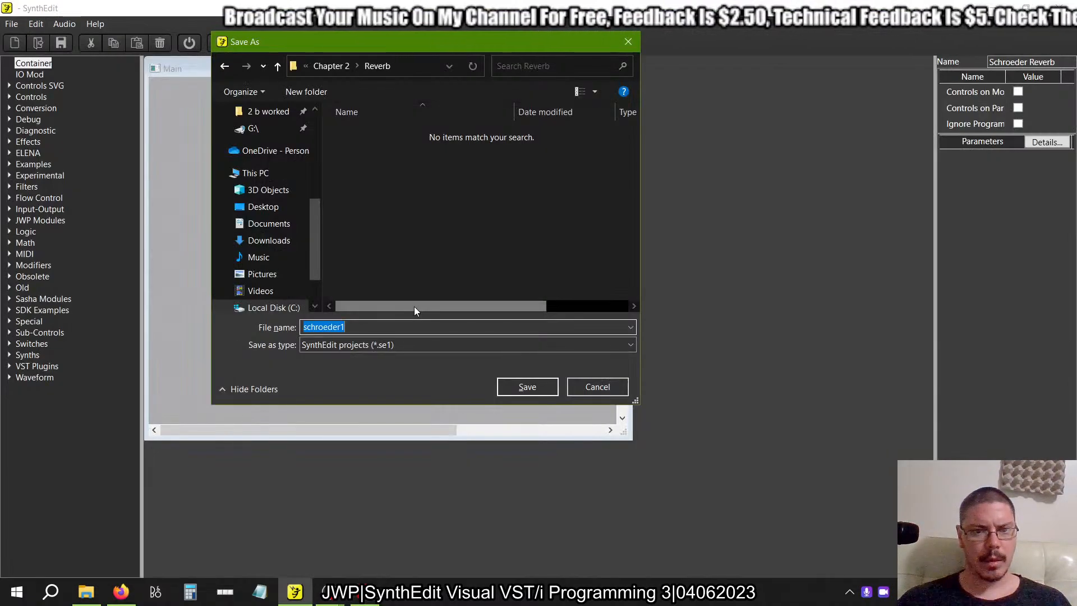
pyautogui.click(519, 387)
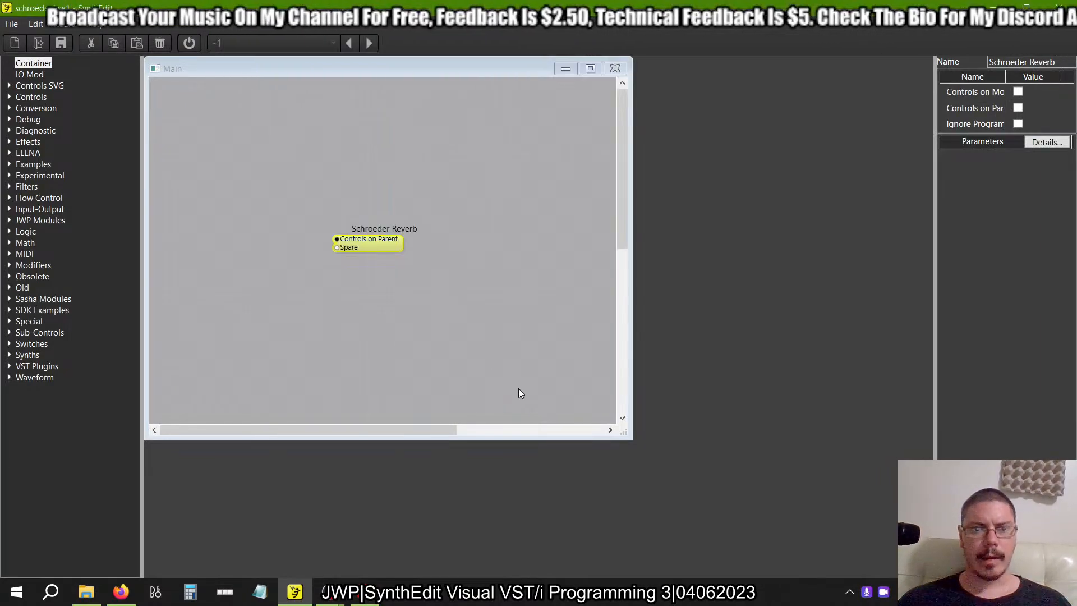
pyautogui.click(363, 241)
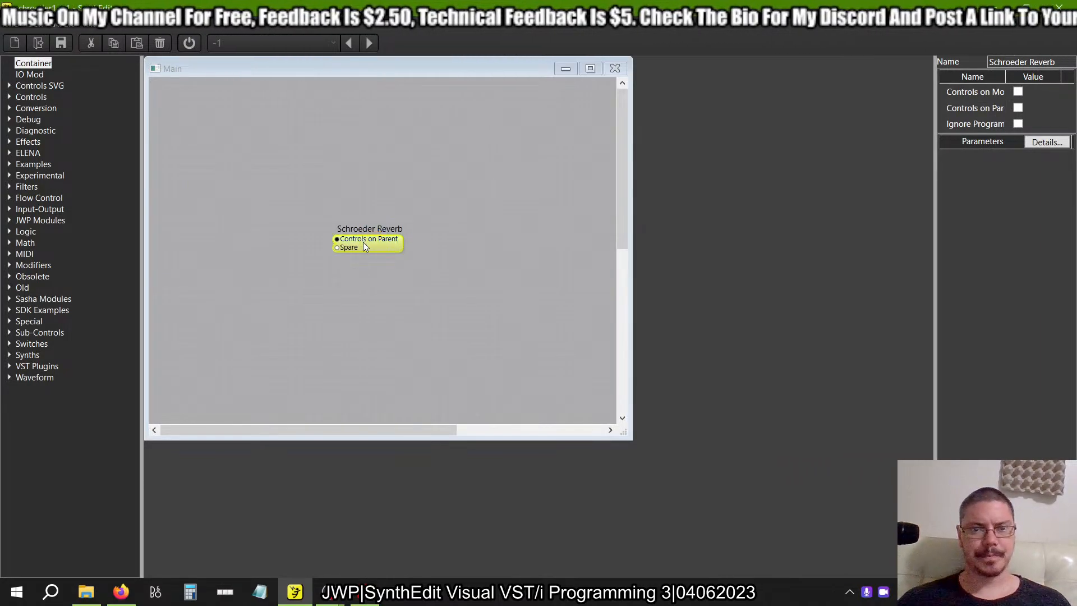
pyautogui.doubleClick(362, 241)
pyautogui.click(476, 68)
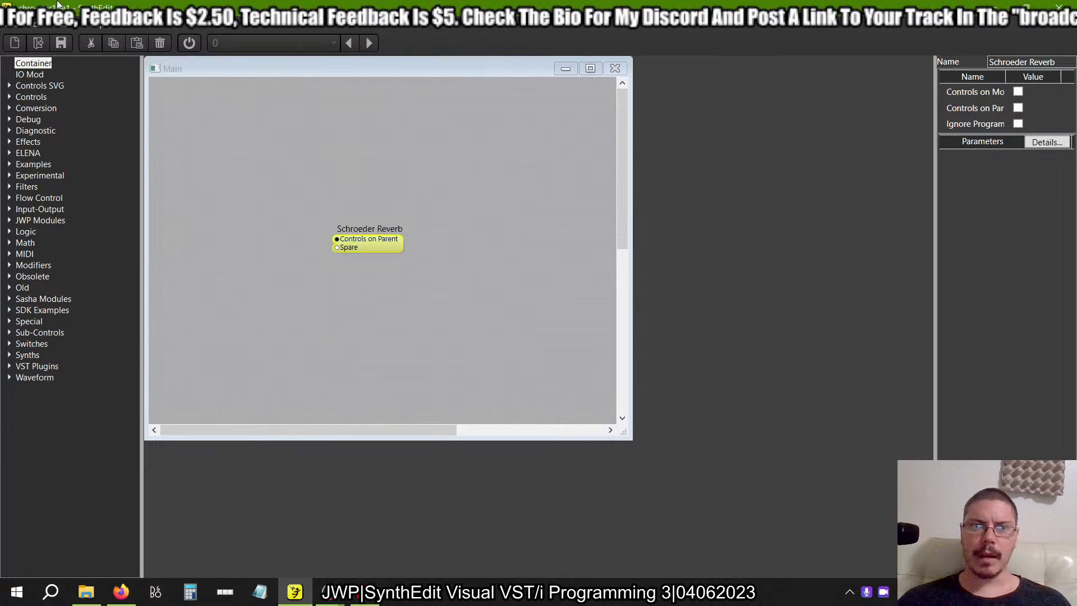
# Open the recent project multitap3b.se1 without saving changes to schroeder1.se1, and show its Filter container's structure maximized.
pyautogui.click(16, 28)
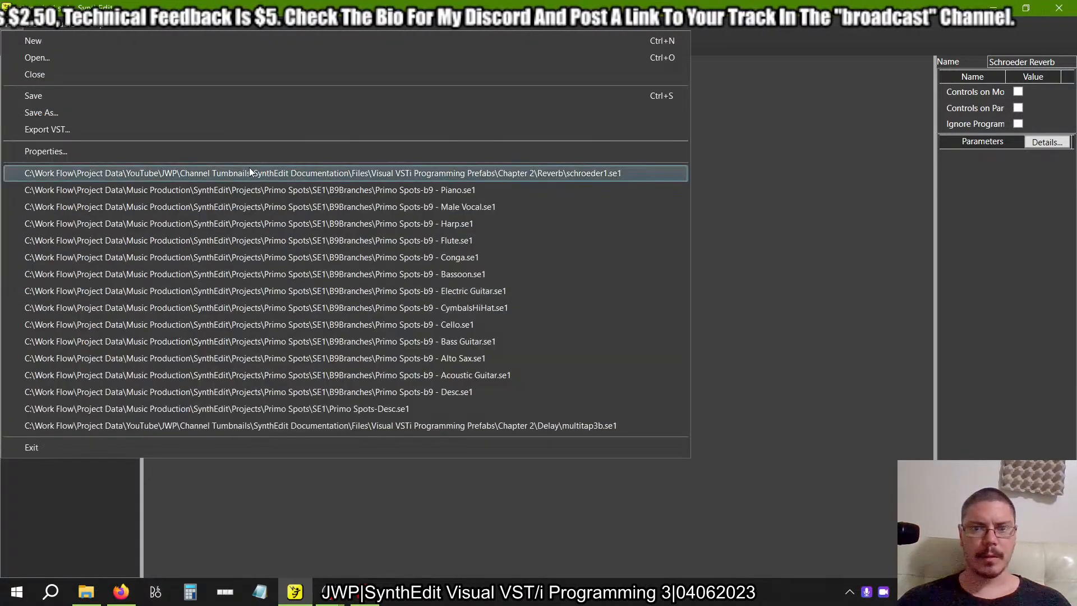
pyautogui.click(292, 425)
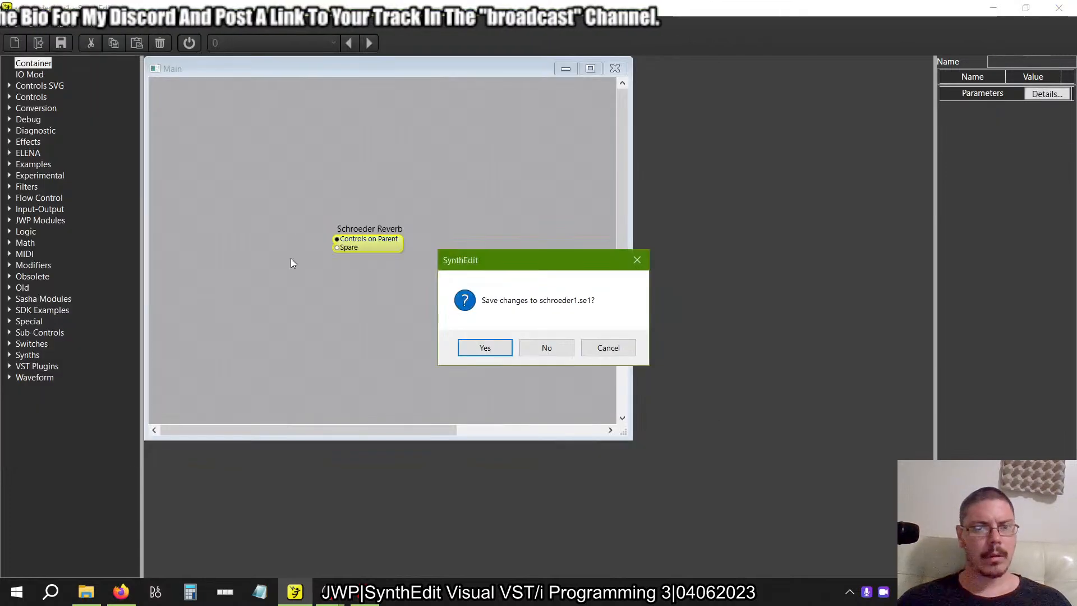
pyautogui.click(558, 346)
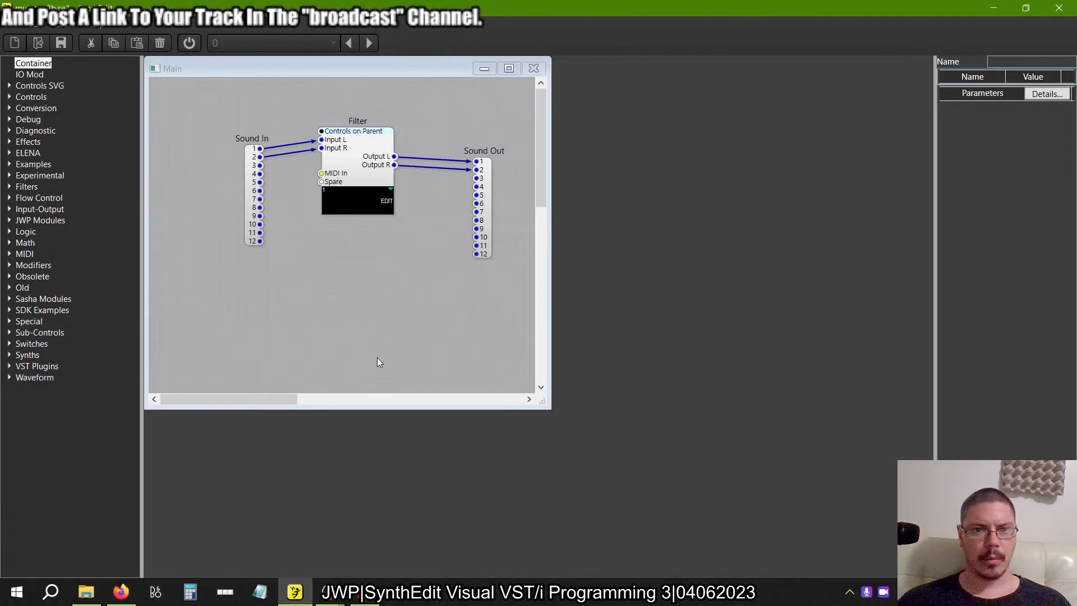
pyautogui.click(356, 148)
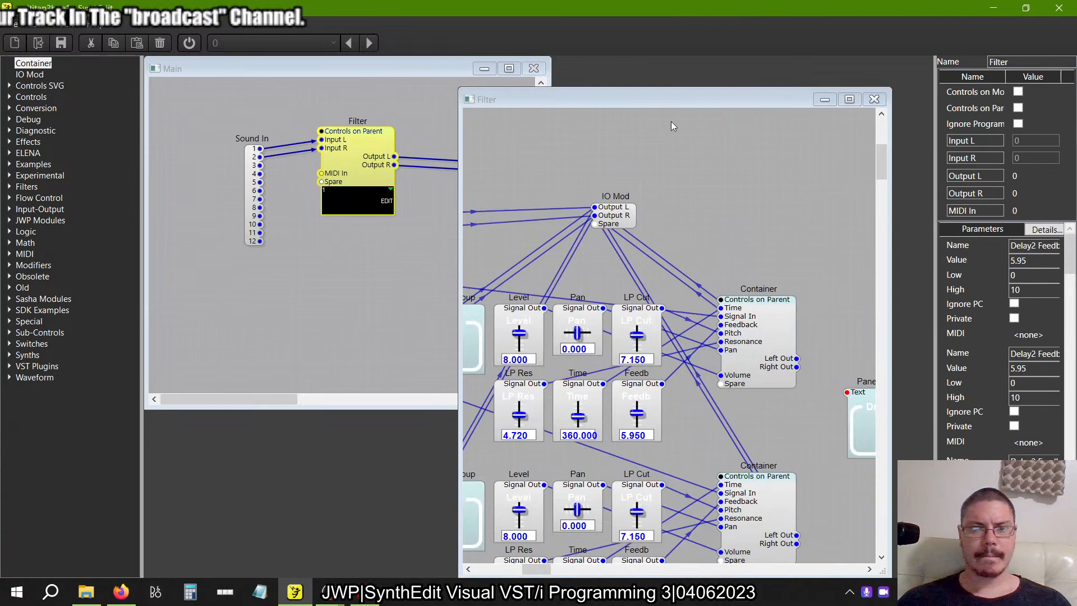
pyautogui.click(851, 102)
pyautogui.scroll(-4, 628, 196)
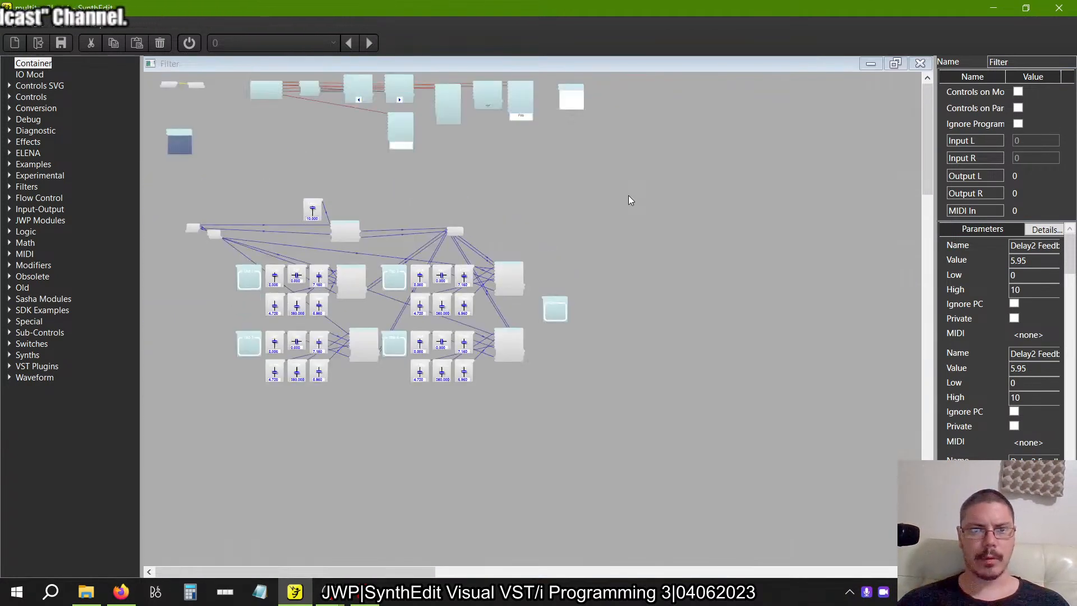
# Examine the control panel layout of the Filter container and return to its structure.
pyautogui.rightClick(570, 111)
pyautogui.rightClick(529, 158)
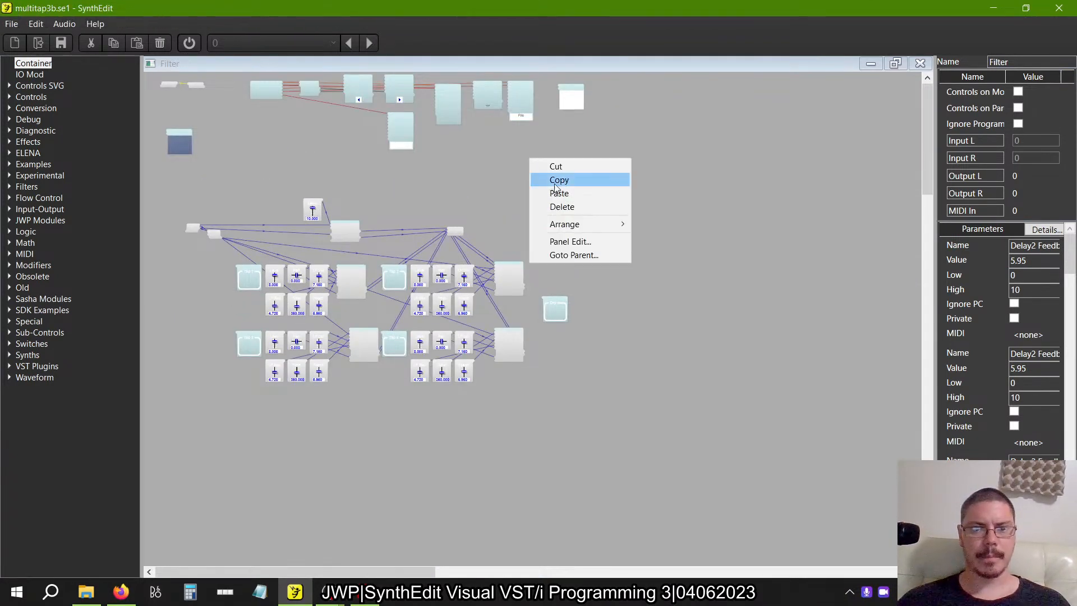
pyautogui.click(582, 242)
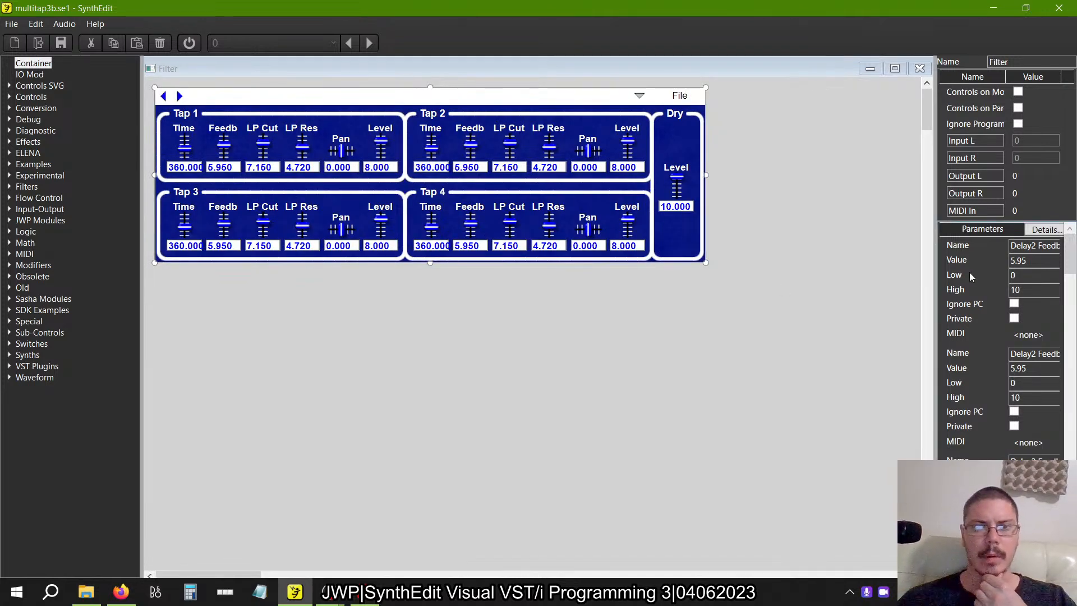
pyautogui.click(920, 69)
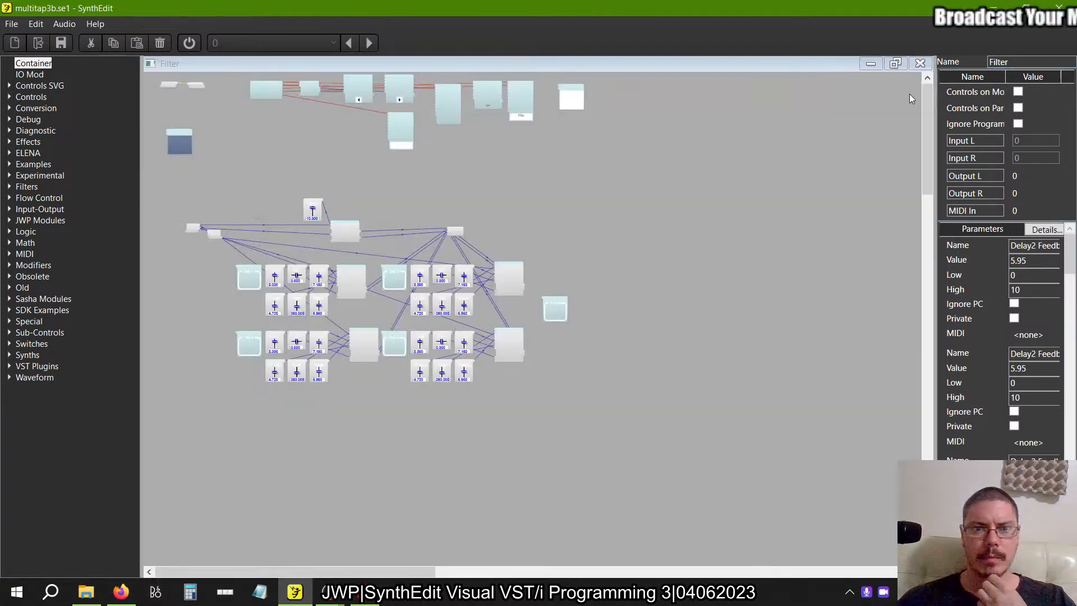
# Delete the four-tap delay circuit from the Filter structure, including its IO Mods, sliders, containers and panel groups, keeping the upper row of modules.
pyautogui.moveTo(689, 450); pyautogui.dragTo(154, 189)
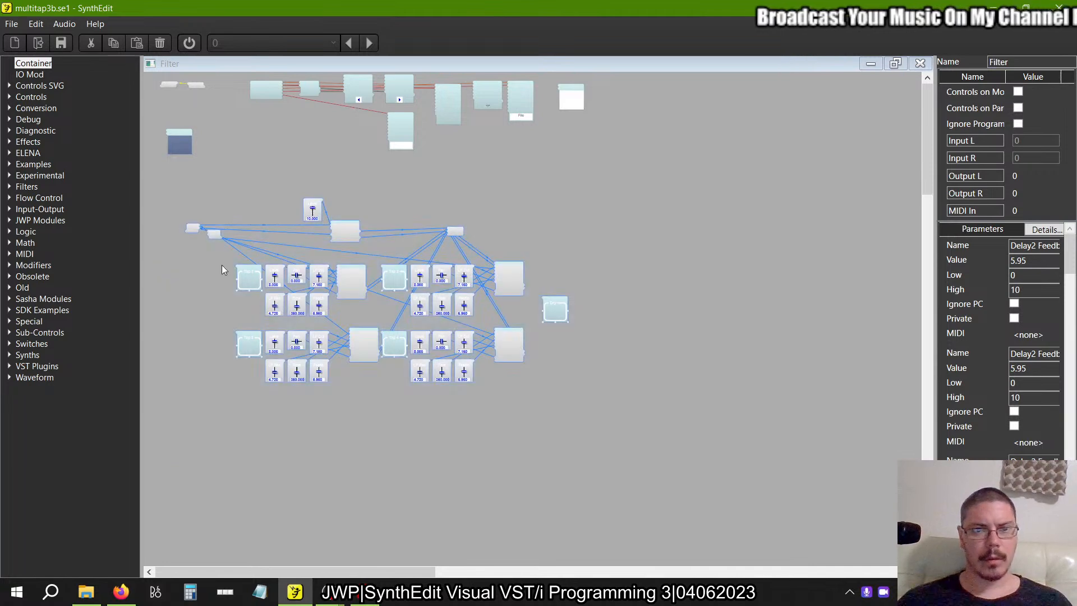
pyautogui.press('Delete')
# Save the project as schroeder1.se1 in the Reverb folder, replacing the existing file.
pyautogui.click(13, 24)
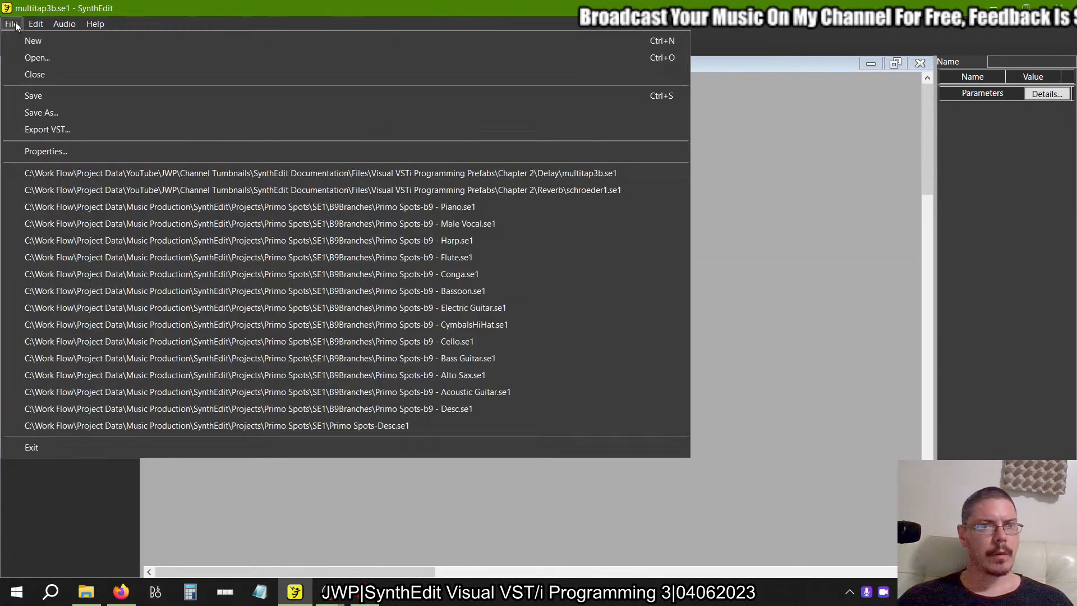
pyautogui.click(26, 108)
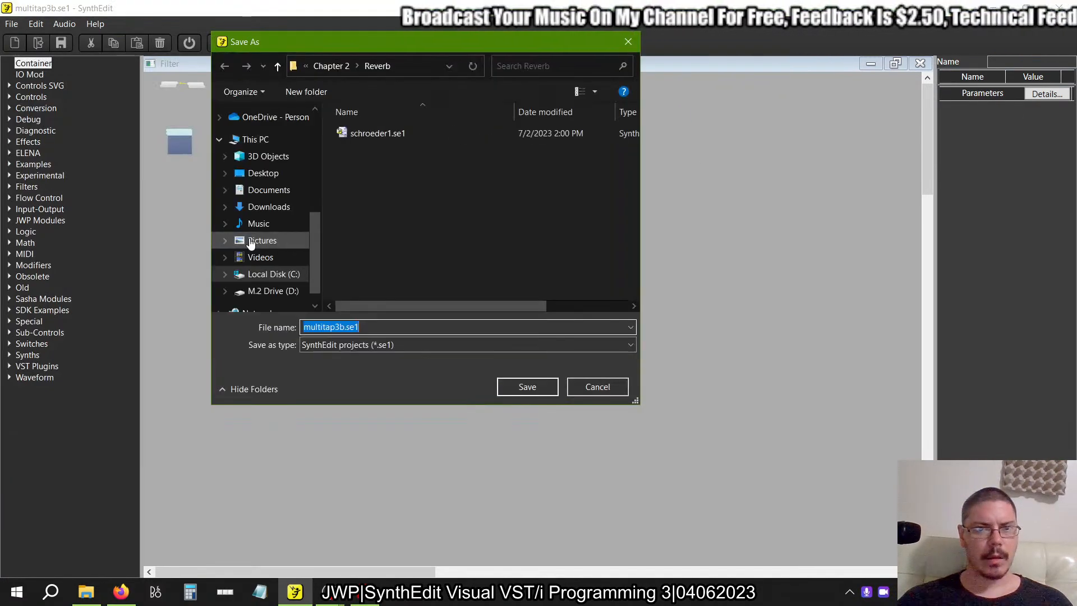
pyautogui.click(378, 134)
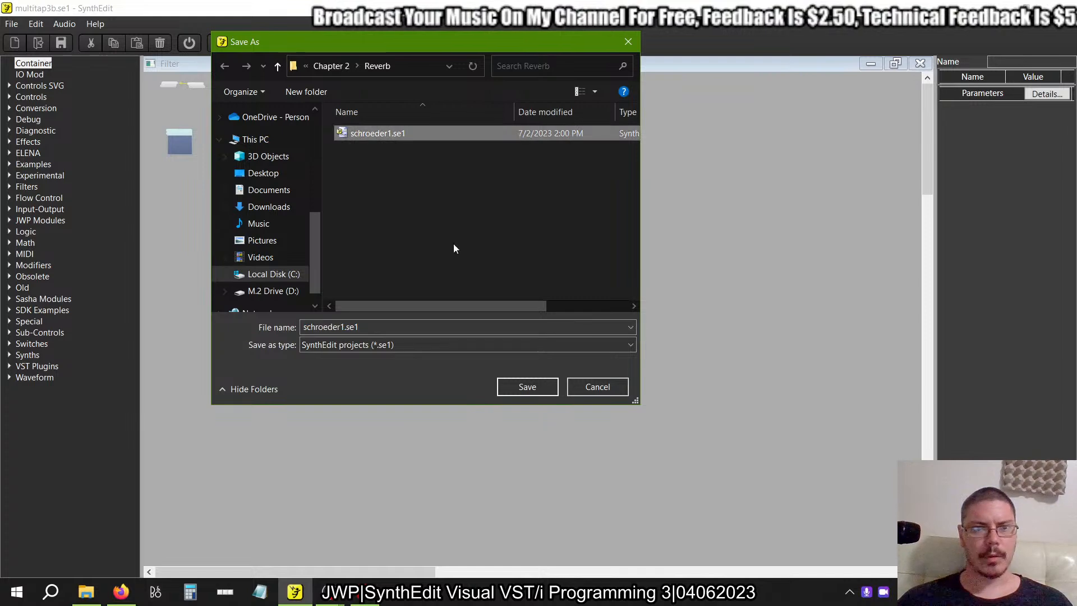
pyautogui.click(527, 386)
pyautogui.click(593, 359)
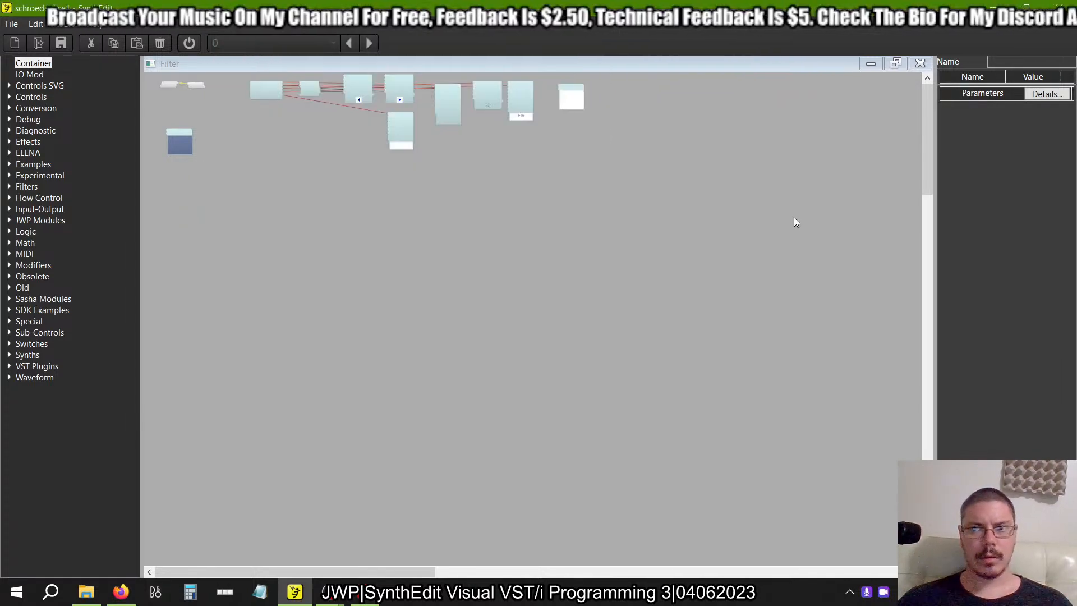
# Return to the Main structure and rename the Filter container to Reverb.
pyautogui.click(920, 63)
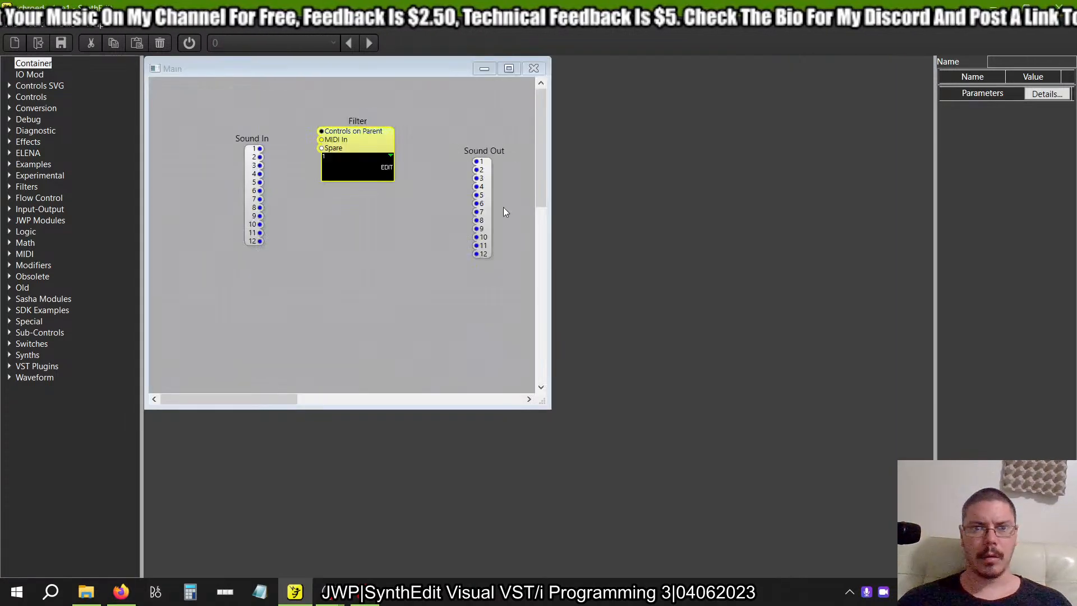
pyautogui.click(359, 133)
pyautogui.doubleClick(1041, 64)
pyautogui.write('REverb')
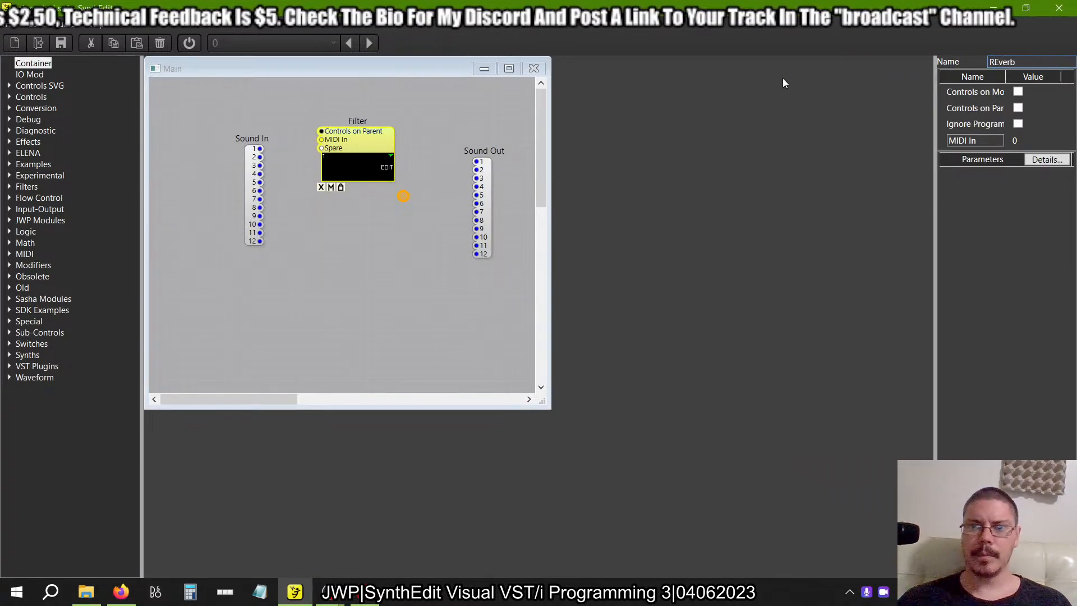
pyautogui.hotkey('ctrl', 'a')
pyautogui.write('REefrb')
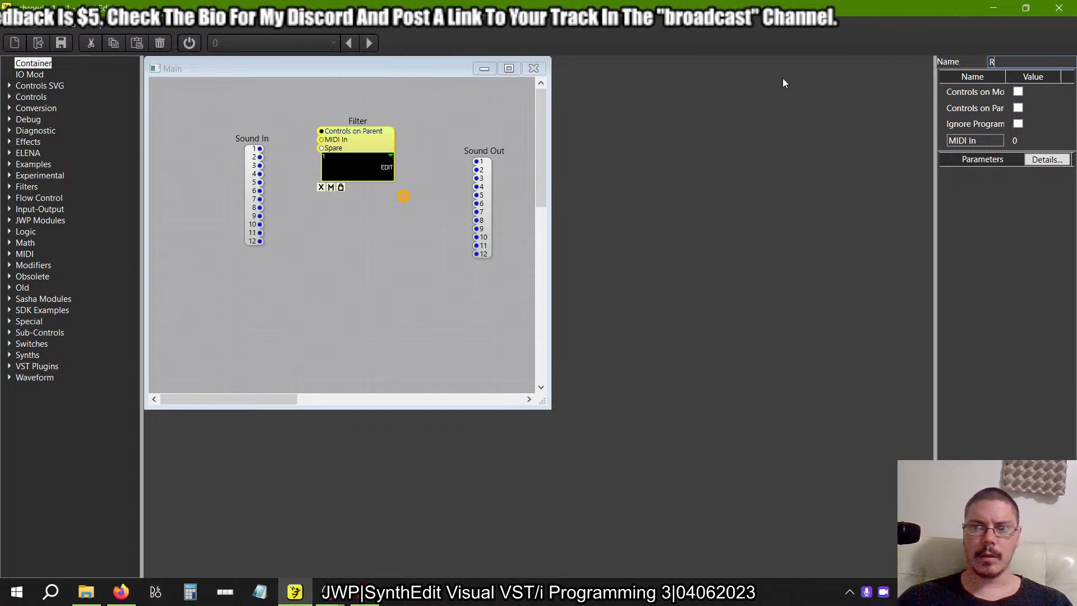
pyautogui.press('Return')
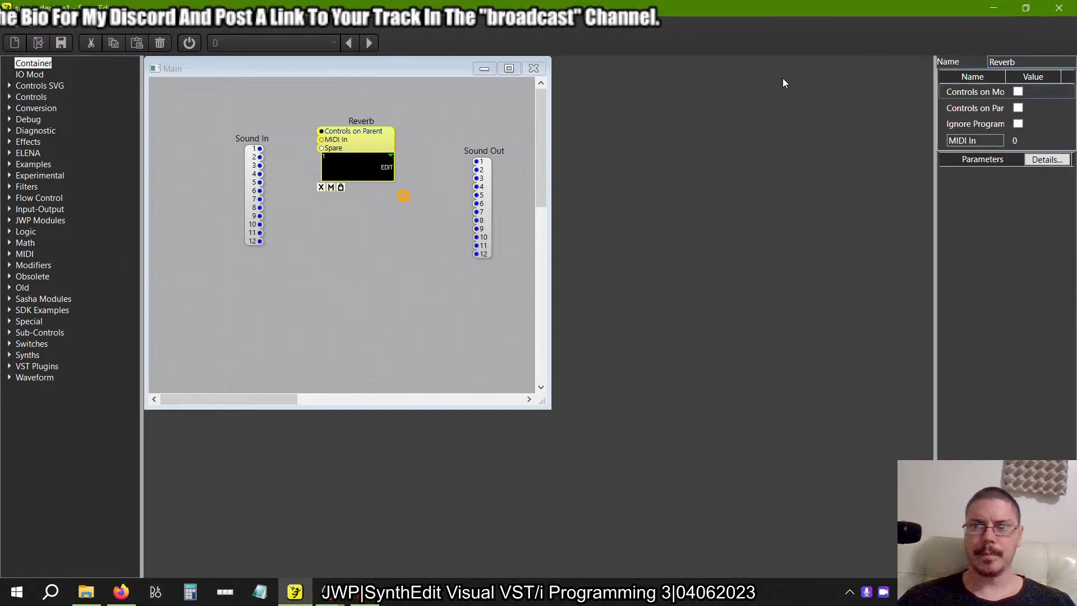
# Open the Reverb container's structure and delete its Patch Automator.
pyautogui.doubleClick(362, 149)
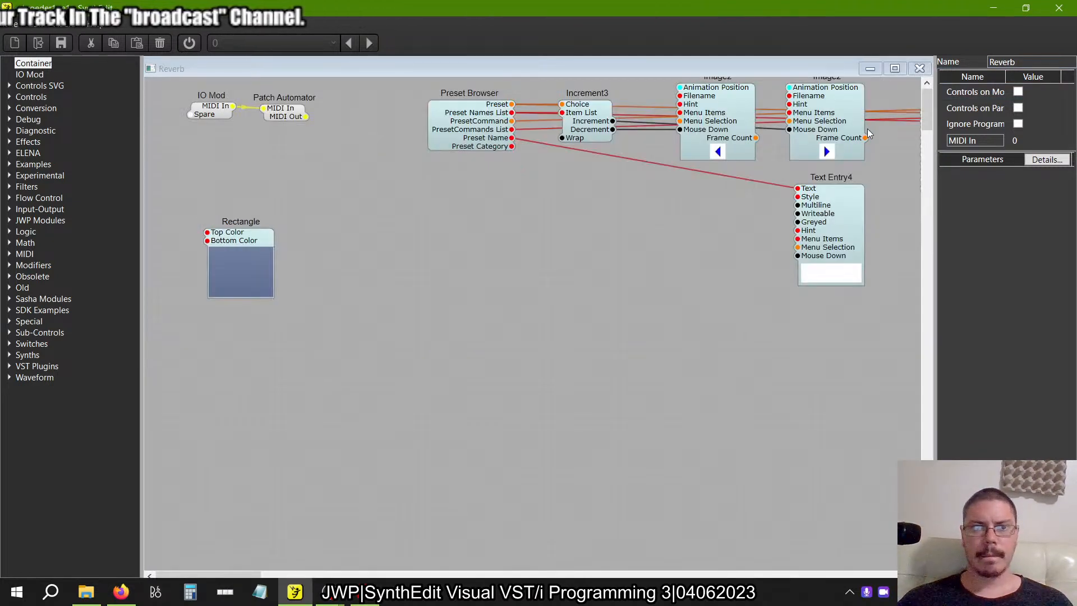
pyautogui.click(280, 122)
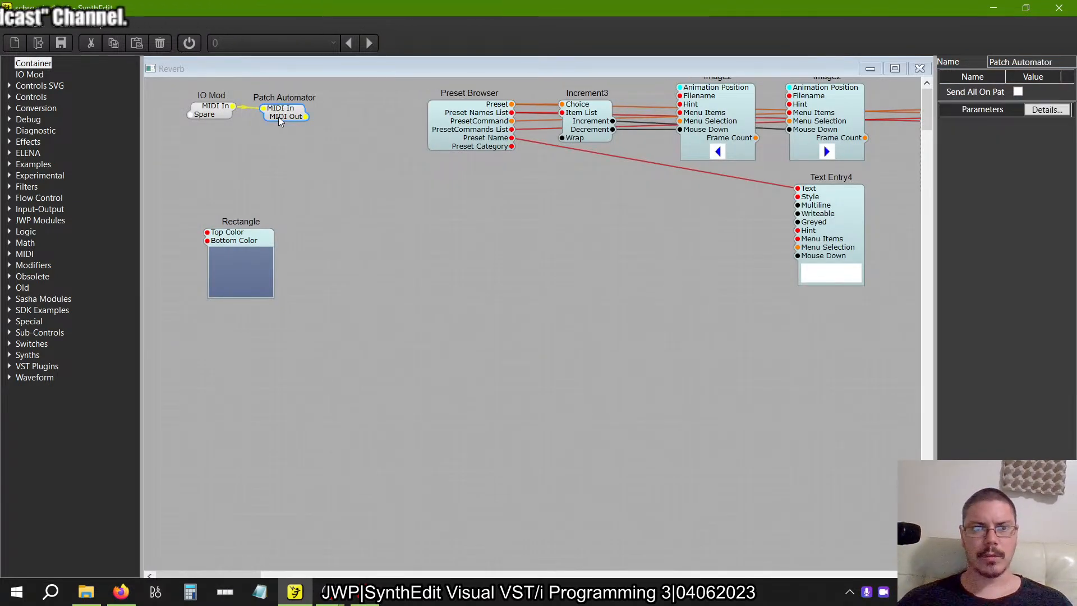
pyautogui.press('Delete')
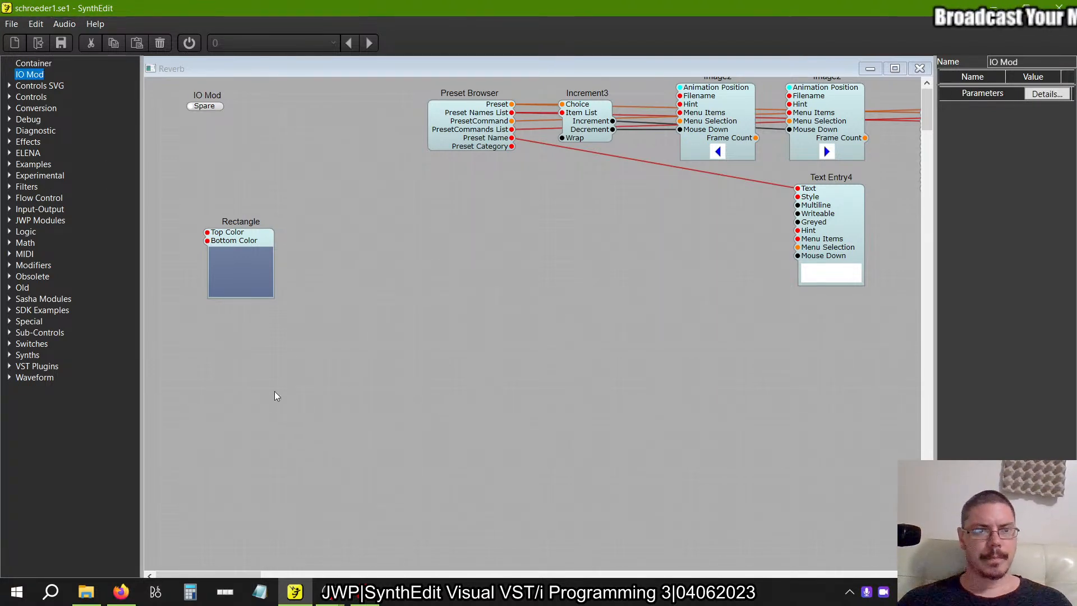
# Place two IO Mods below the Rectangle module, wire the first to the second, and remove the reverse wire between them.
pyautogui.moveTo(363, 197); pyautogui.dragTo(578, 399)
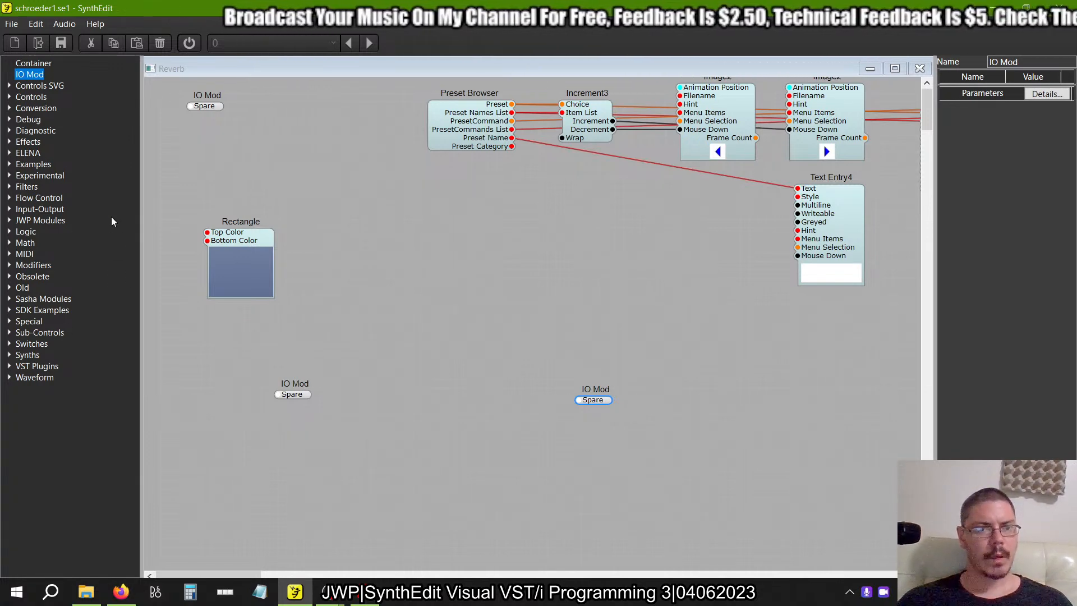
pyautogui.moveTo(277, 394)
pyautogui.mouseDown()
pyautogui.moveTo(590, 409)
pyautogui.moveTo(277, 403)
pyautogui.mouseUp()
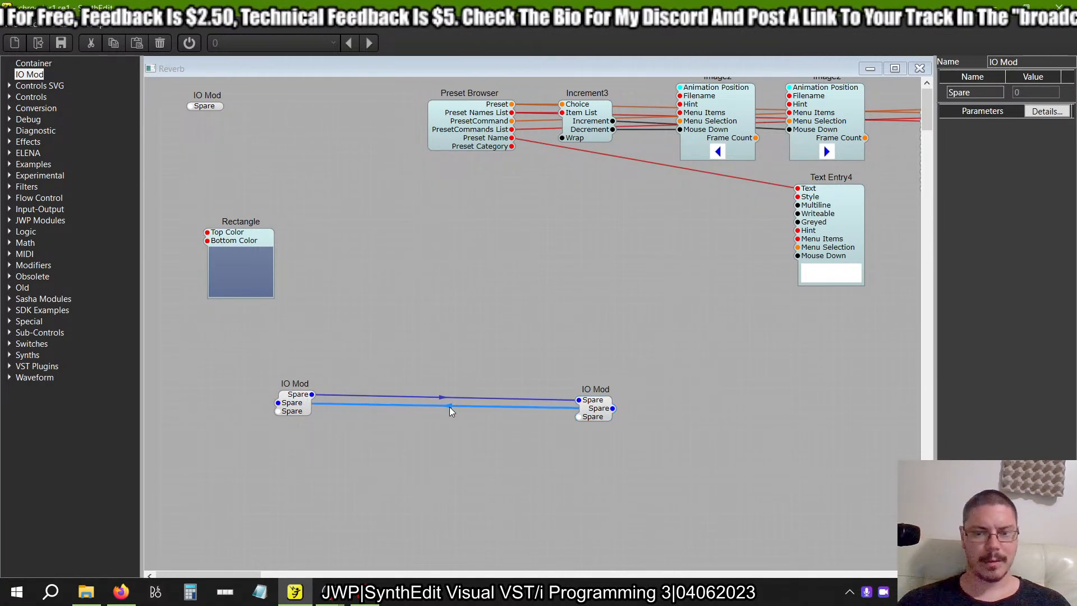
pyautogui.press('Delete')
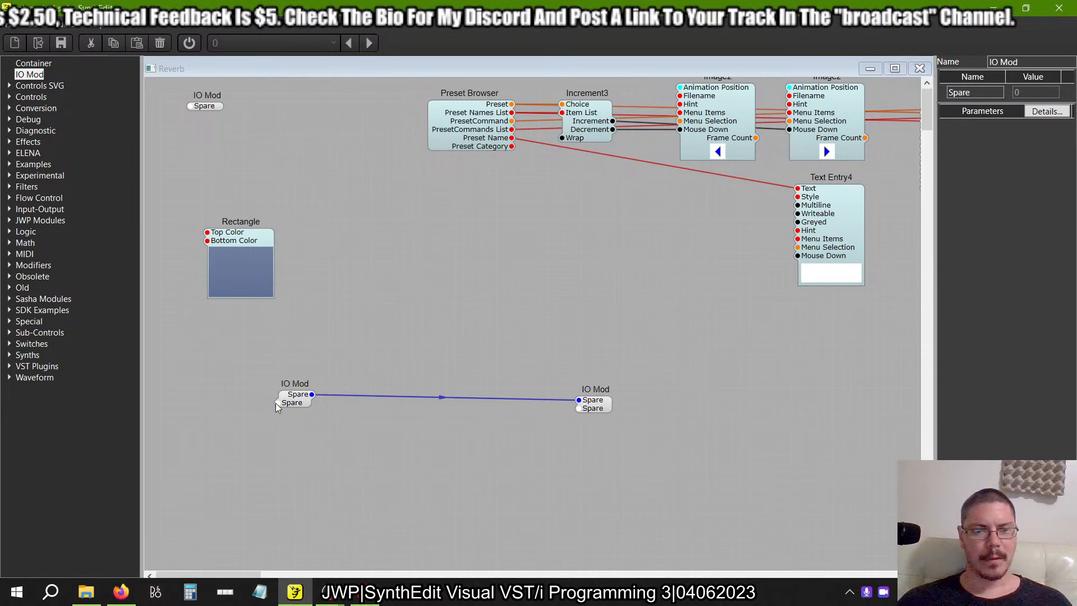
# Add a Divide module below the IO Mods, feeding its Input 1 from the first IO Mod and its Output into the second.
pyautogui.click(9, 244)
pyautogui.moveTo(267, 461); pyautogui.dragTo(268, 462)
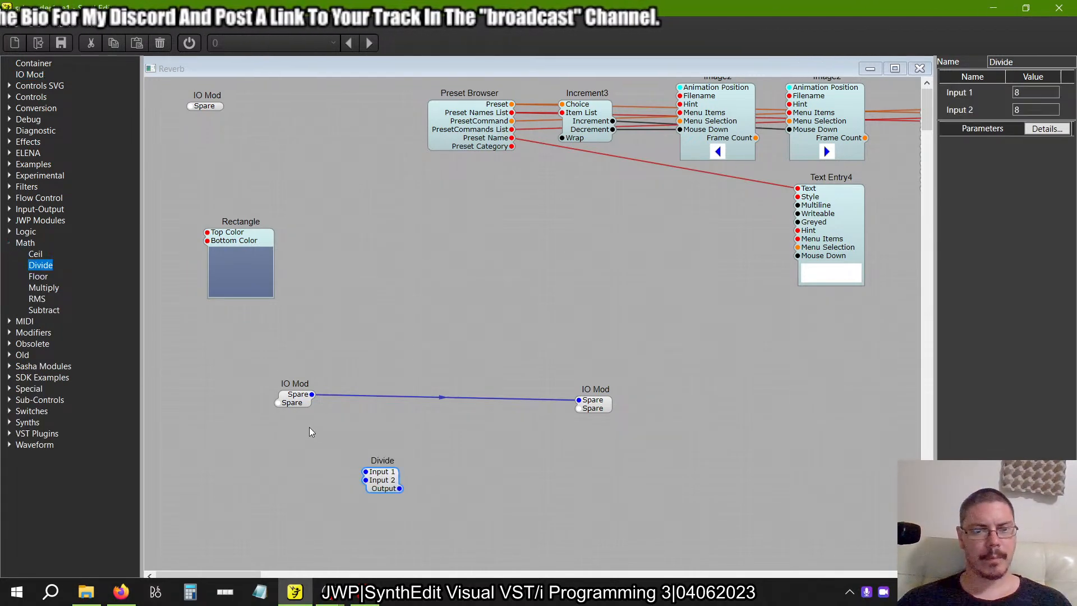
pyautogui.click(279, 404)
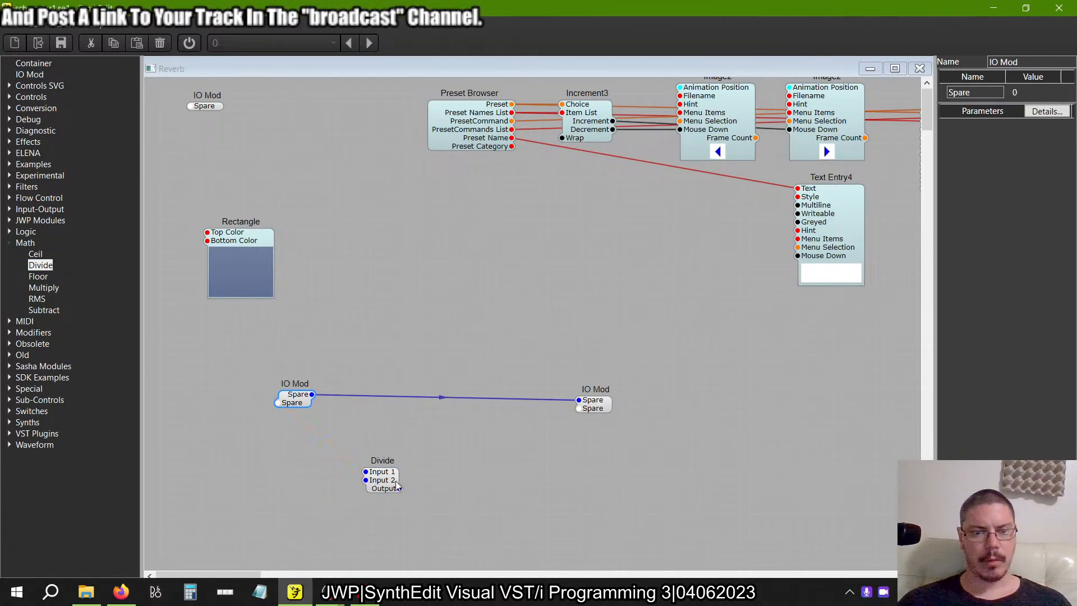
pyautogui.moveTo(396, 486); pyautogui.dragTo(401, 491)
pyautogui.moveTo(581, 419); pyautogui.dragTo(581, 418)
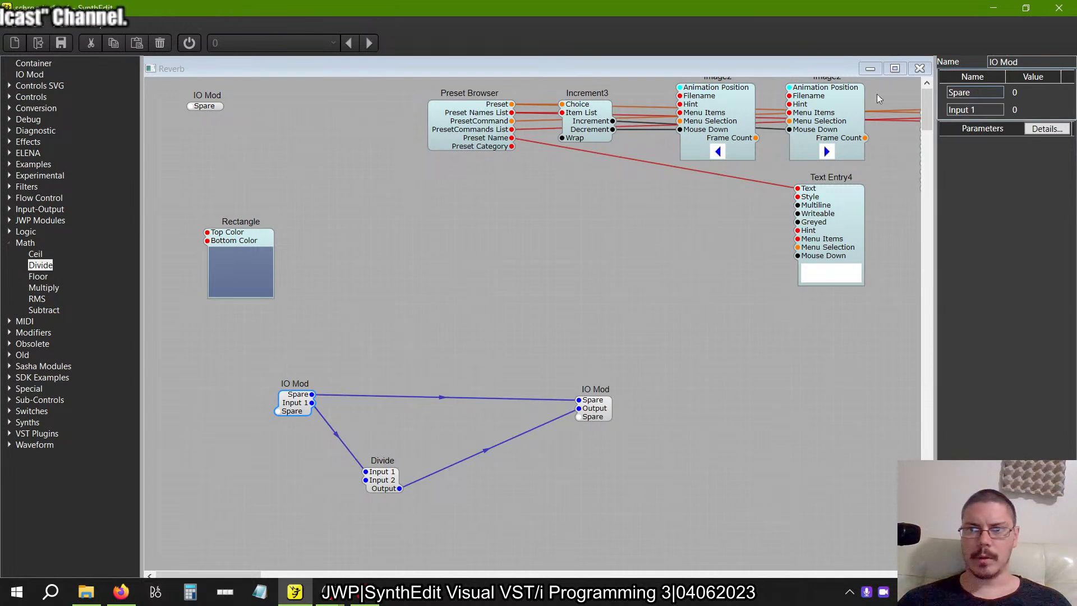
# Name the two connected pins L and R on both the input and the output IO Mod.
pyautogui.press('Return')
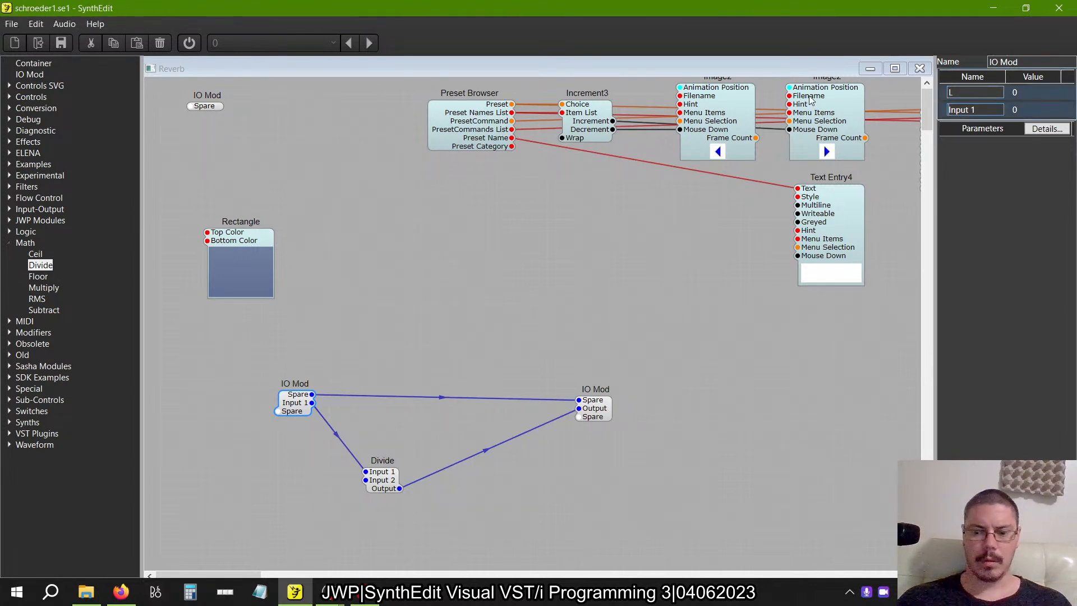
pyautogui.write('R')
pyautogui.press('Return')
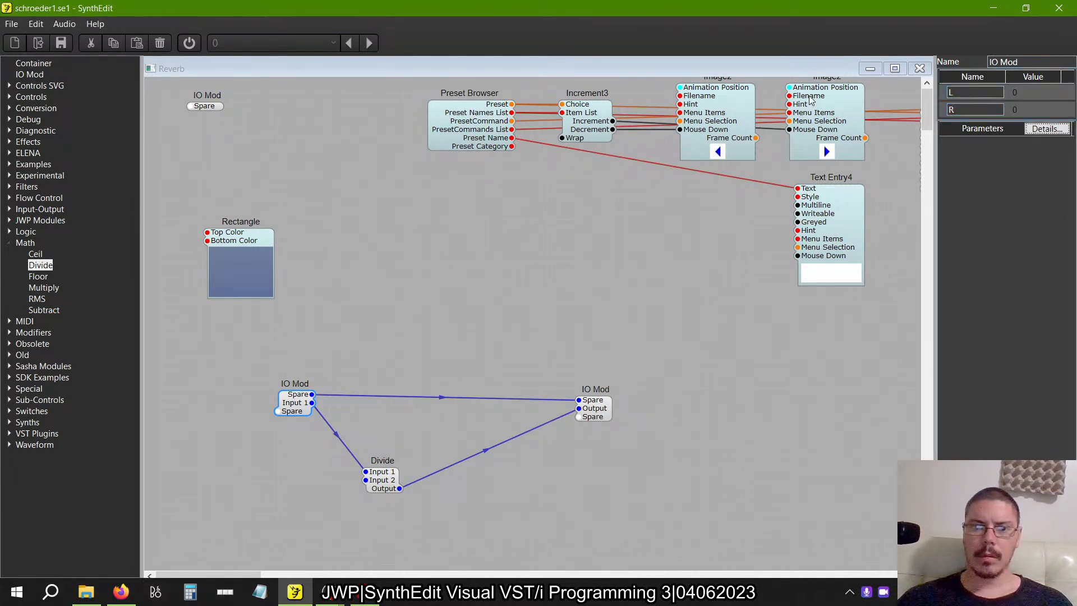
pyautogui.click(611, 412)
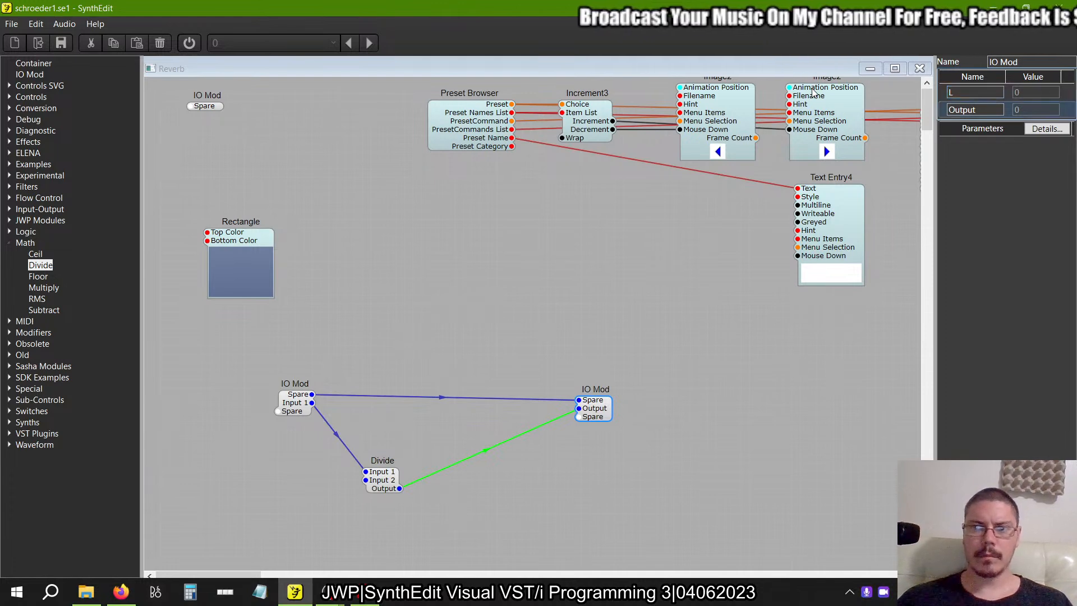
pyautogui.write('R')
pyautogui.press('Return')
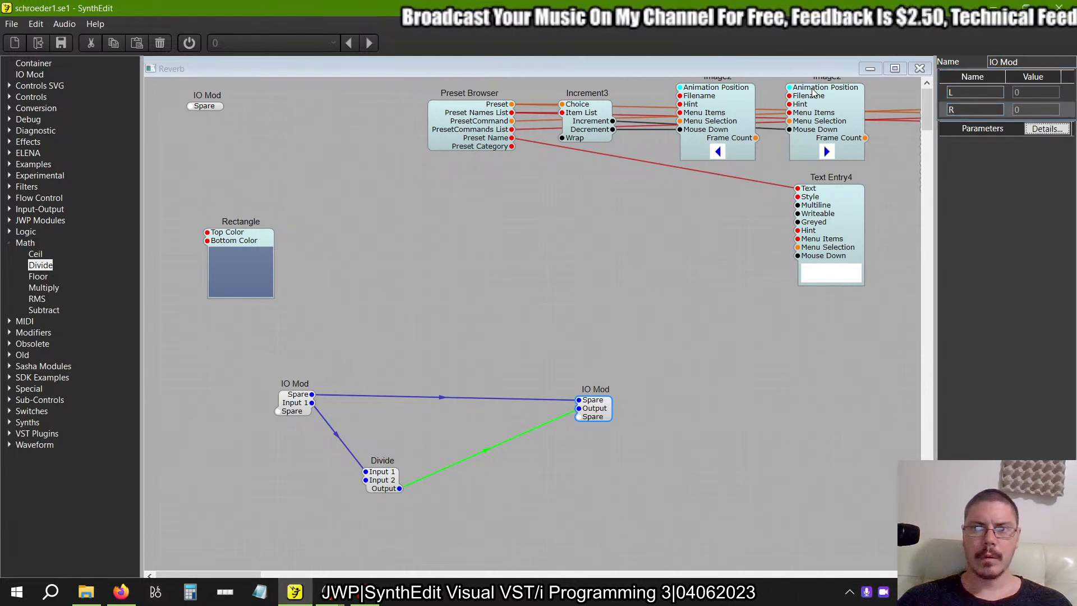
# Add a Patch Automator beside the upper IO Mod and connect that IO Mod to its MIDI In.
pyautogui.click(9, 243)
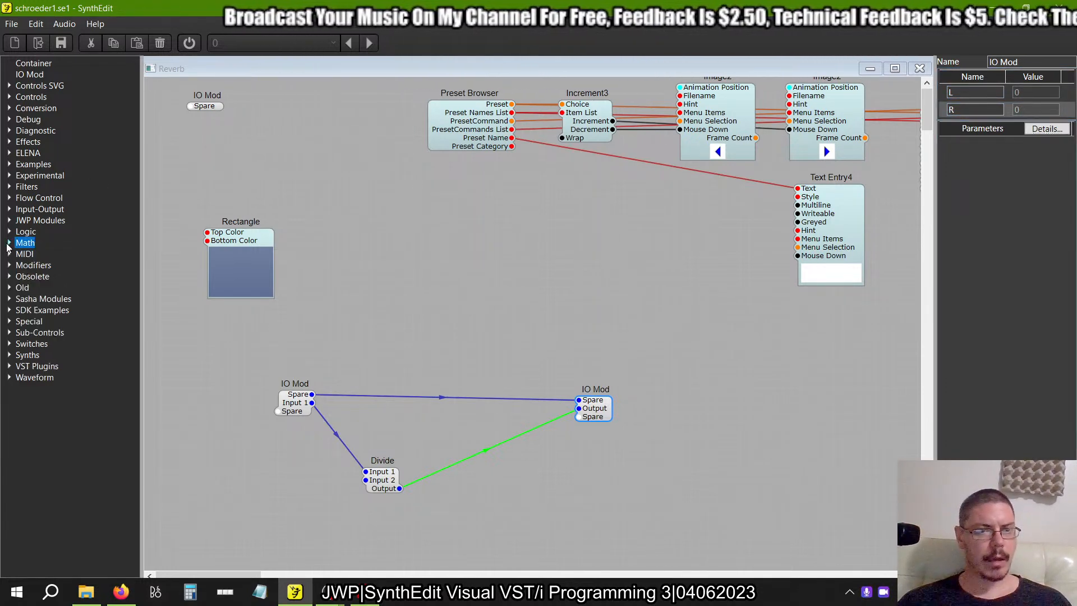
pyautogui.click(9, 254)
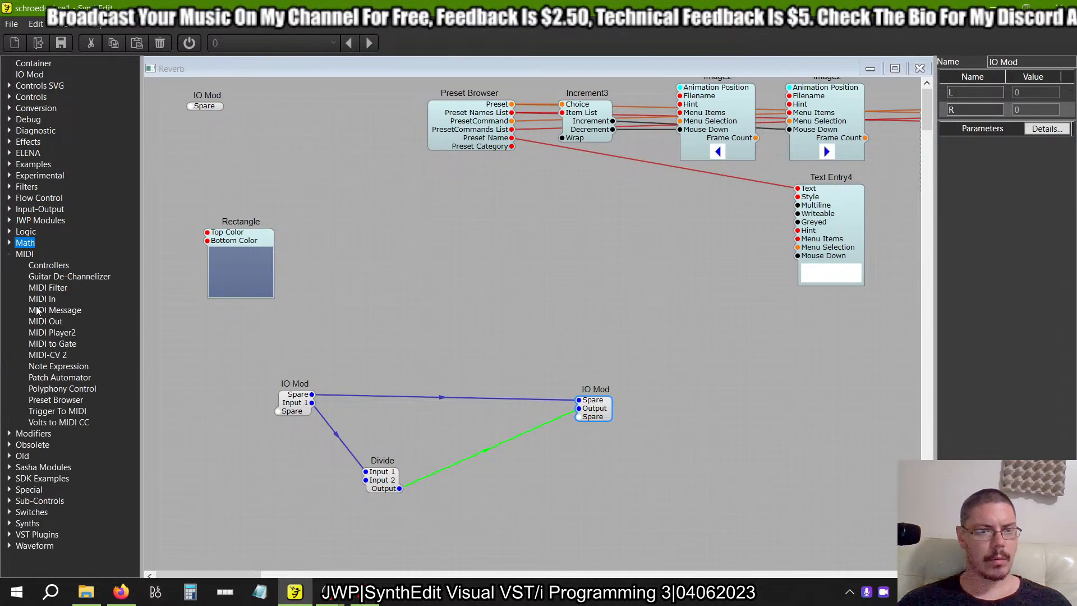
pyautogui.moveTo(60, 379); pyautogui.dragTo(302, 117)
pyautogui.moveTo(205, 107); pyautogui.dragTo(230, 128)
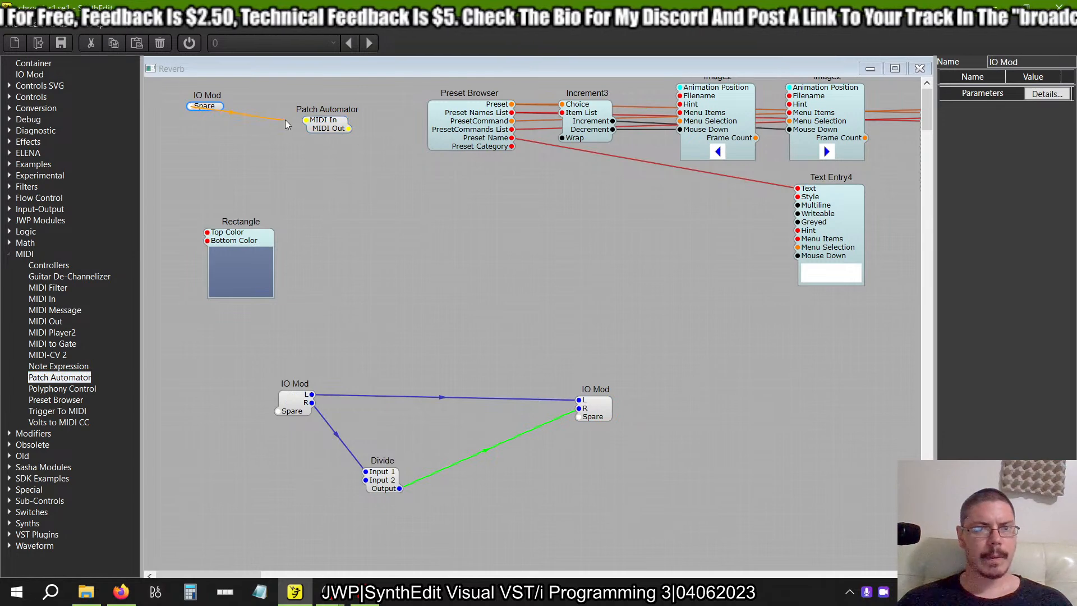
pyautogui.moveTo(325, 136); pyautogui.dragTo(321, 129)
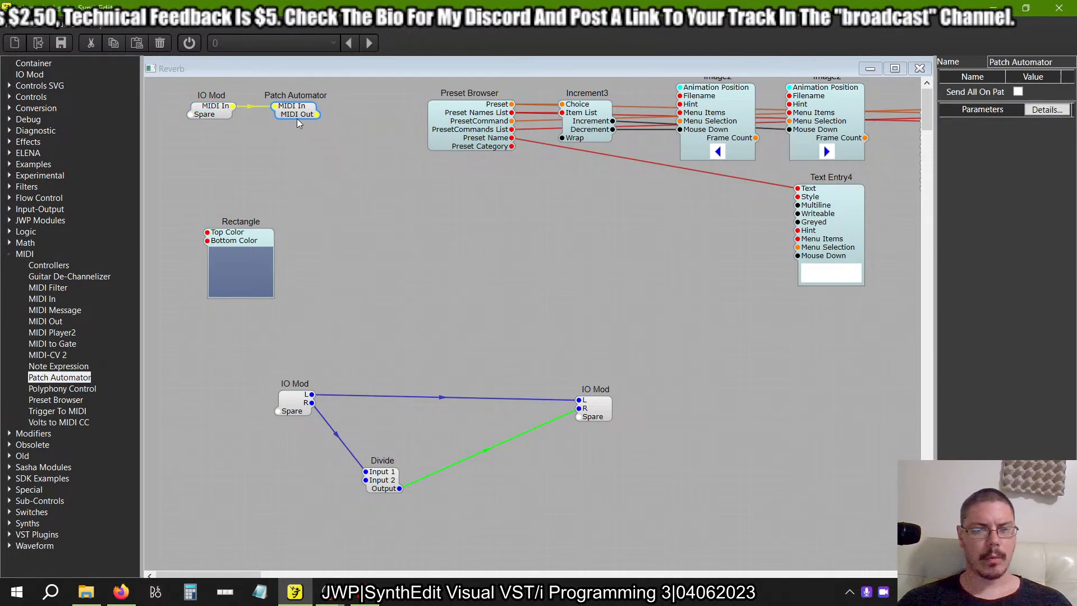
# Switch to the Visual VST/i Programming PDF in Acrobat Reader, examine Figure 2.44's Schroeder reverberator structure, and return to SynthEdit.
pyautogui.click(399, 303)
pyautogui.hotkey('alt', 'Tab')
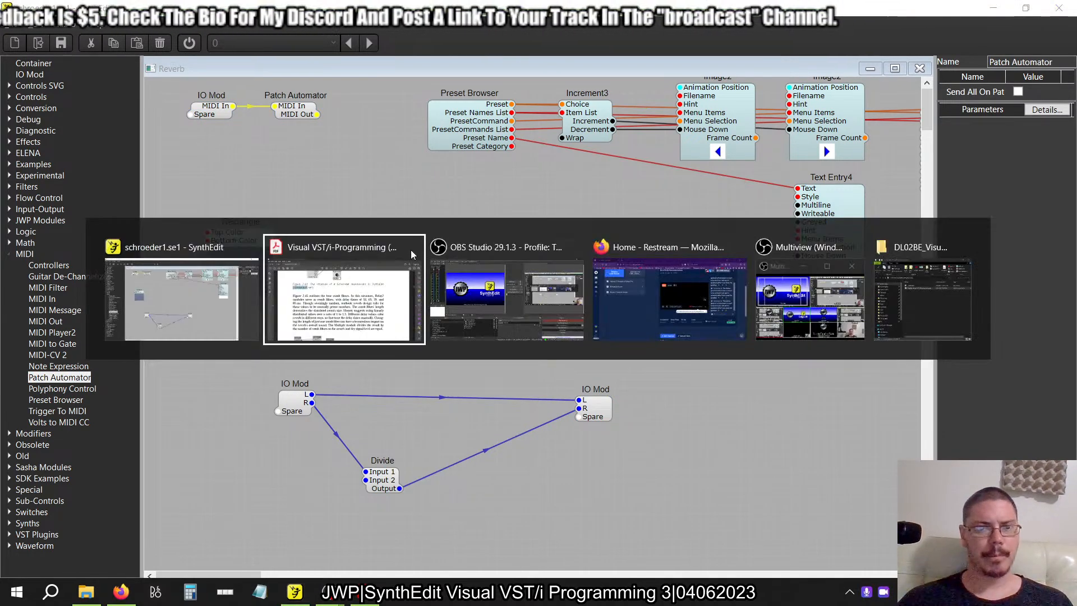
pyautogui.scroll(2, 410, 248)
pyautogui.scroll(5, 410, 249)
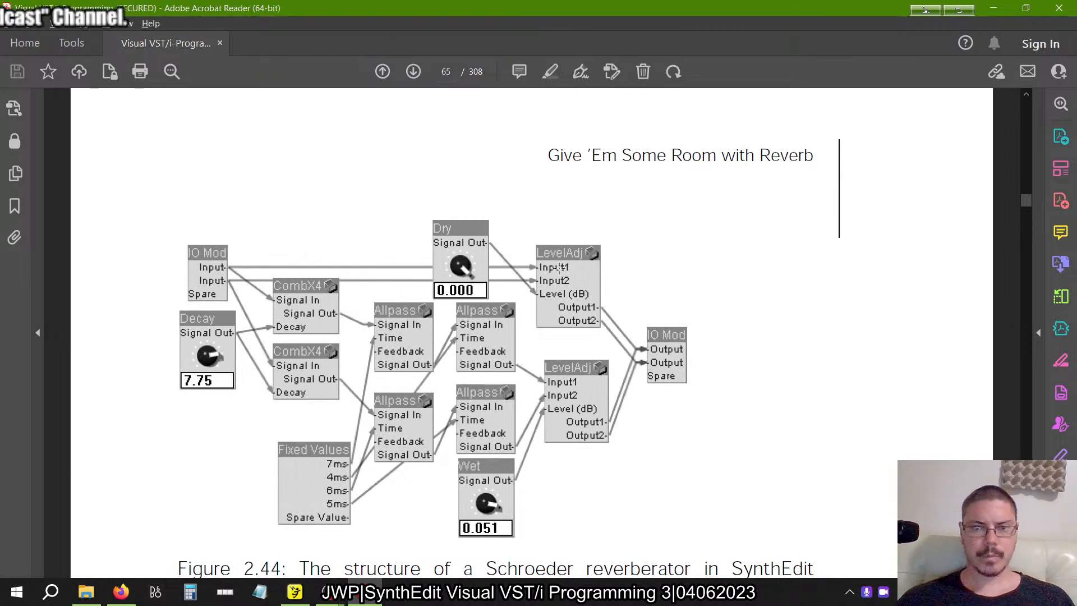
pyautogui.hotkey('alt', 'Tab')
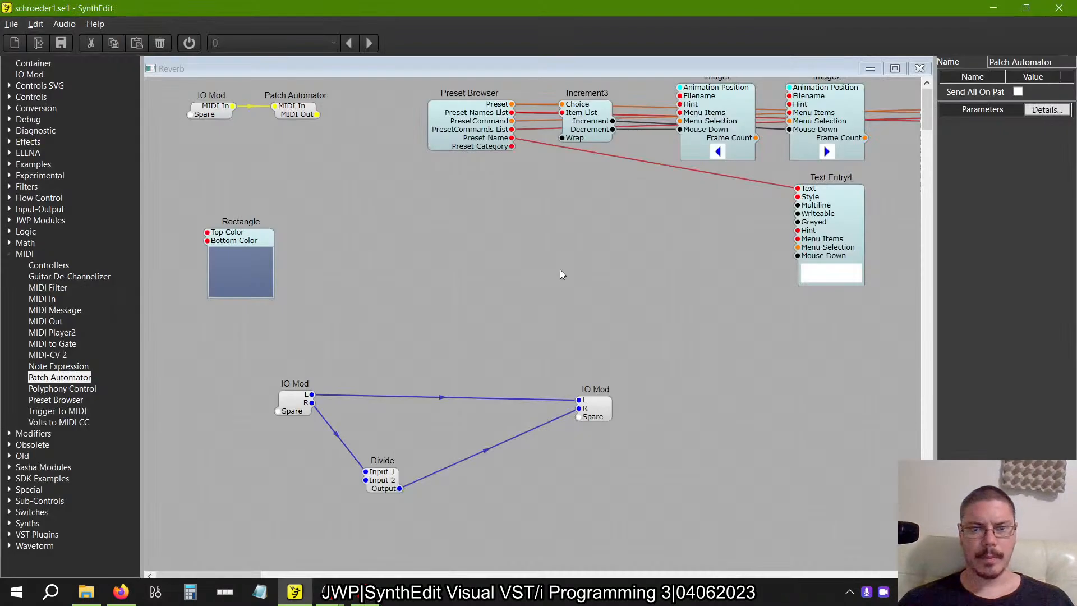
# Launch the separately installed older SynthEdit and select the BookExamples\Delay folder path in its Save As dialog, without saving multitap3b.se1.
pyautogui.press('super')
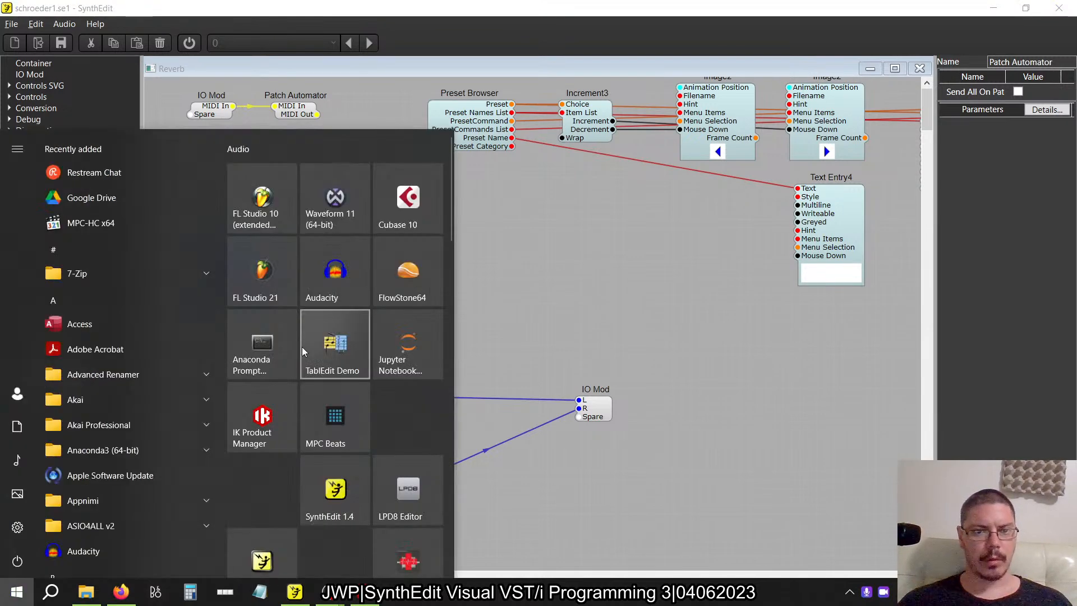
pyautogui.scroll(-10, 301, 347)
pyautogui.scroll(5, 302, 346)
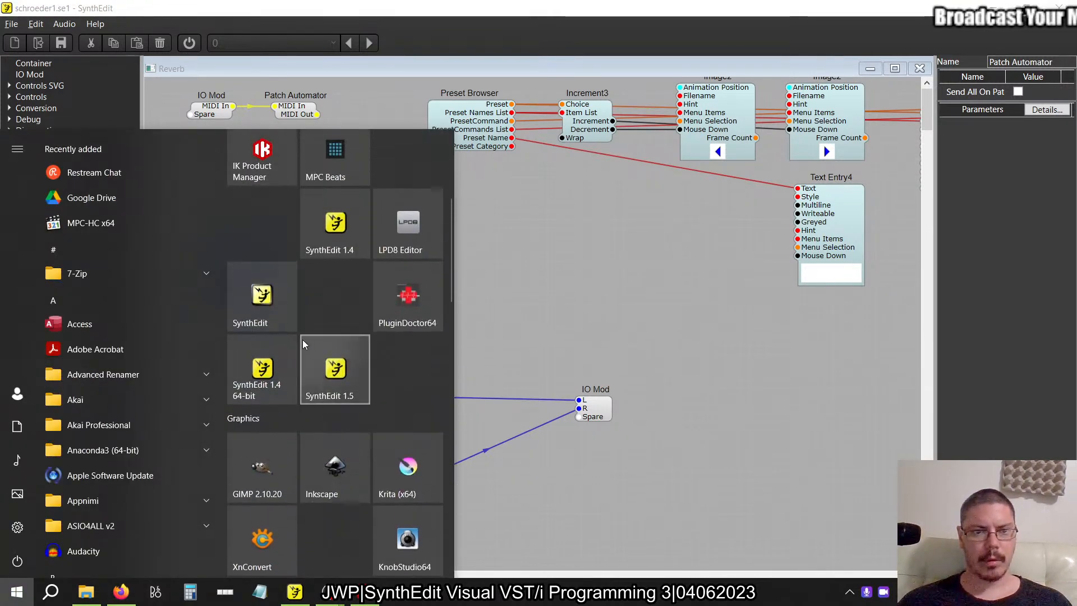
pyautogui.click(261, 313)
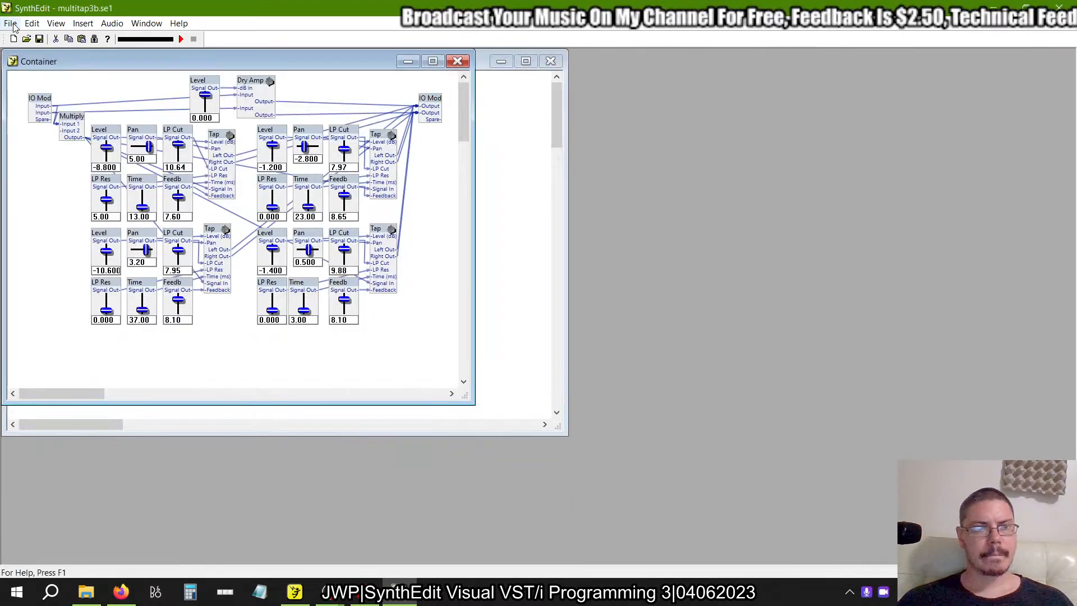
pyautogui.click(10, 23)
pyautogui.click(34, 96)
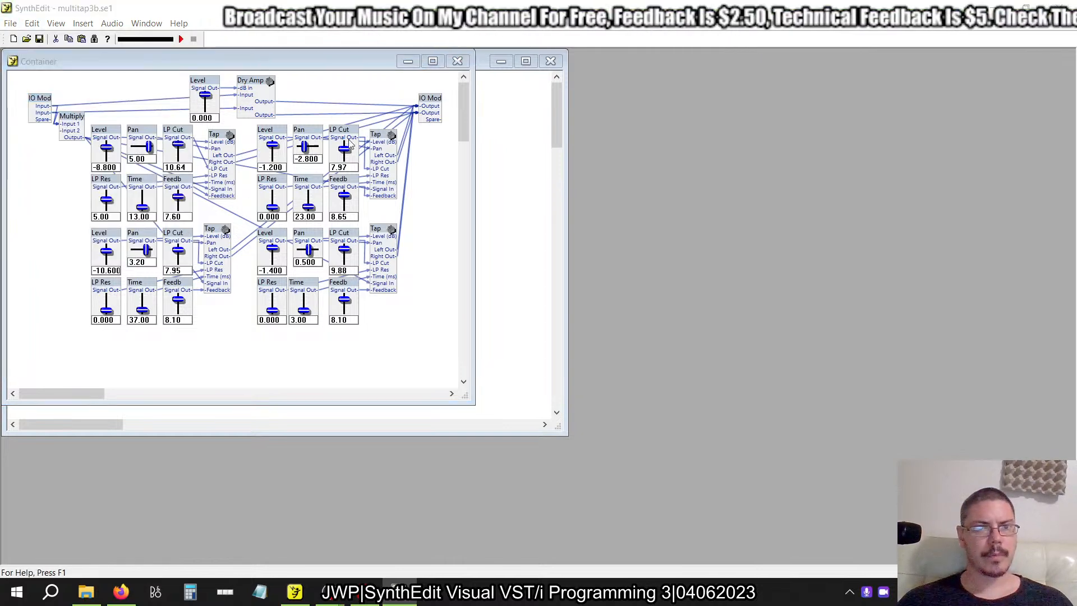
pyautogui.click(418, 66)
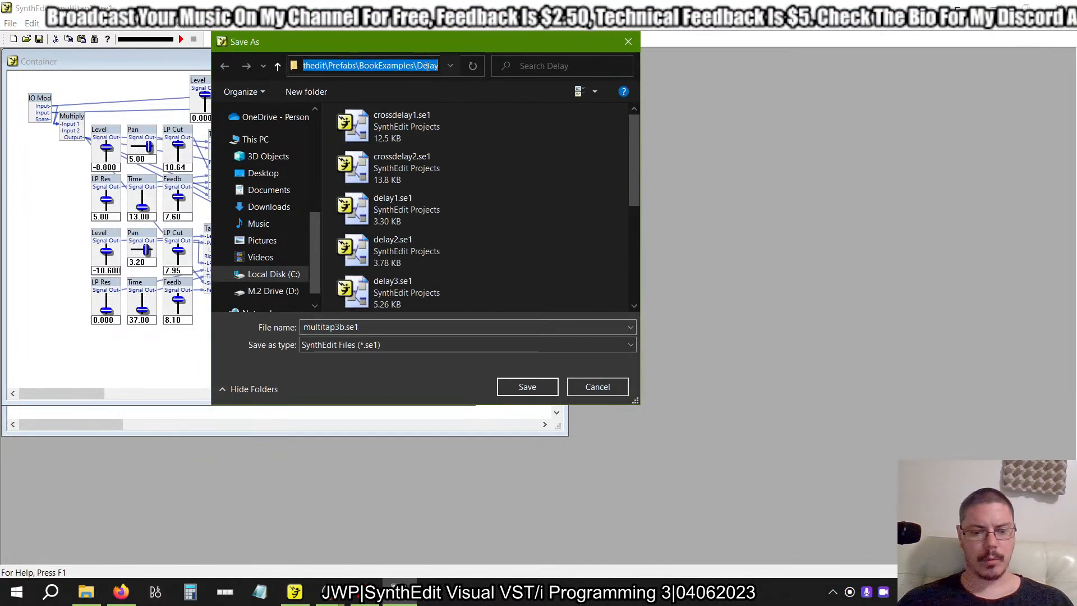
pyautogui.click(596, 387)
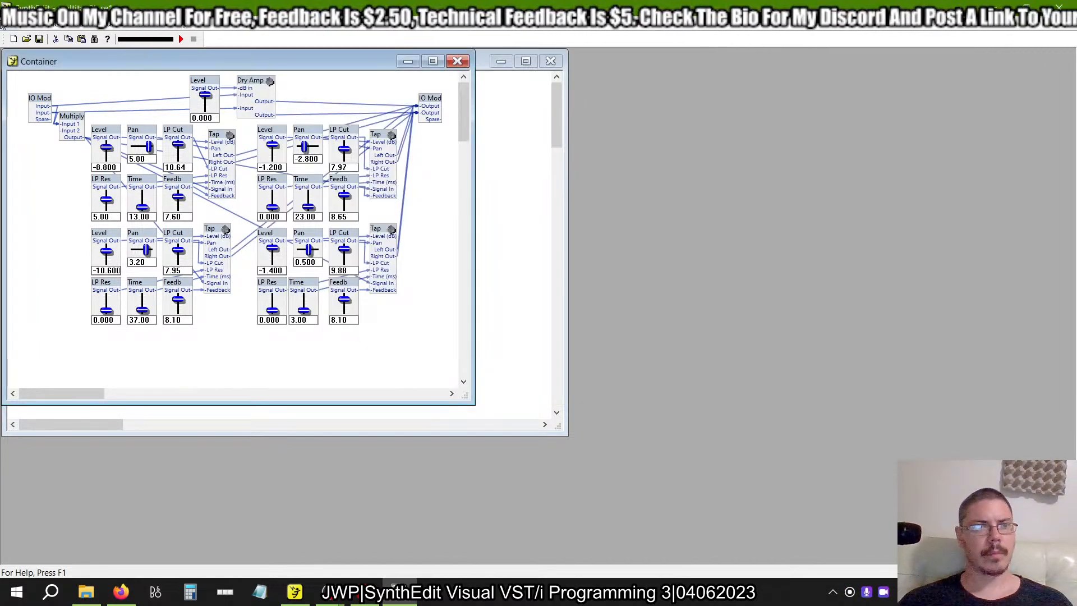
# Open the example project schroeder1.se1 from the BookExamples\Reverb folder in the older SynthEdit.
pyautogui.click(11, 23)
pyautogui.click(31, 52)
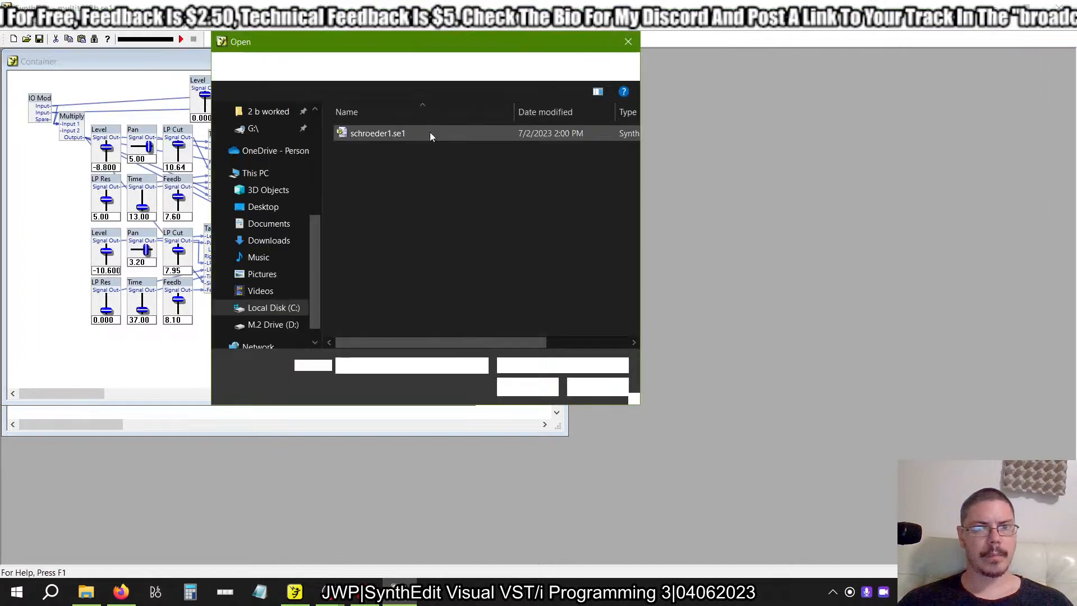
pyautogui.click(416, 66)
pyautogui.hotkey('ctrl', 'v')
pyautogui.press('Return')
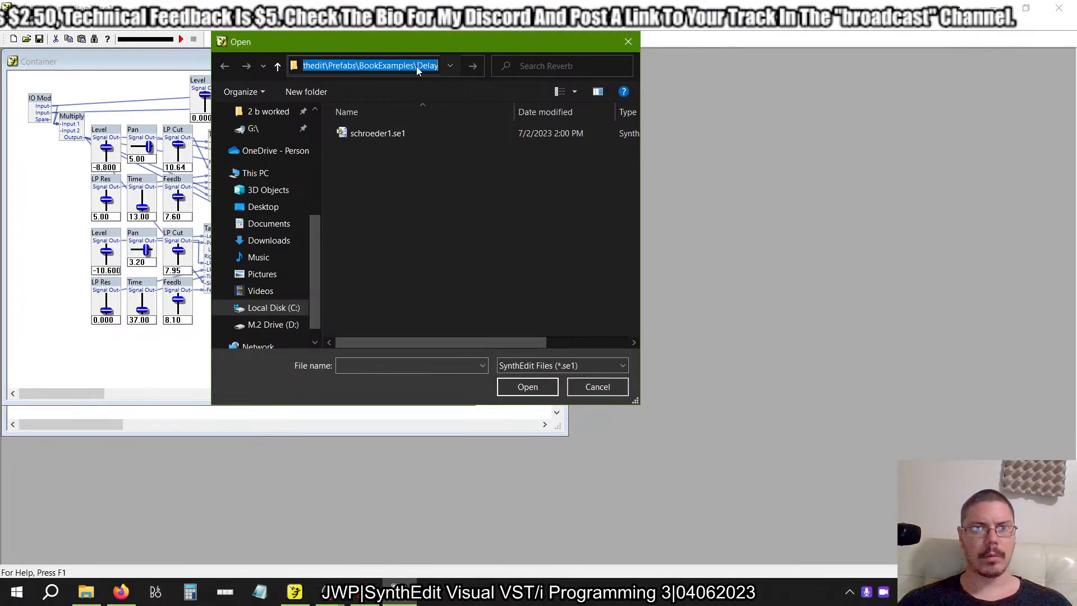
pyautogui.click(341, 68)
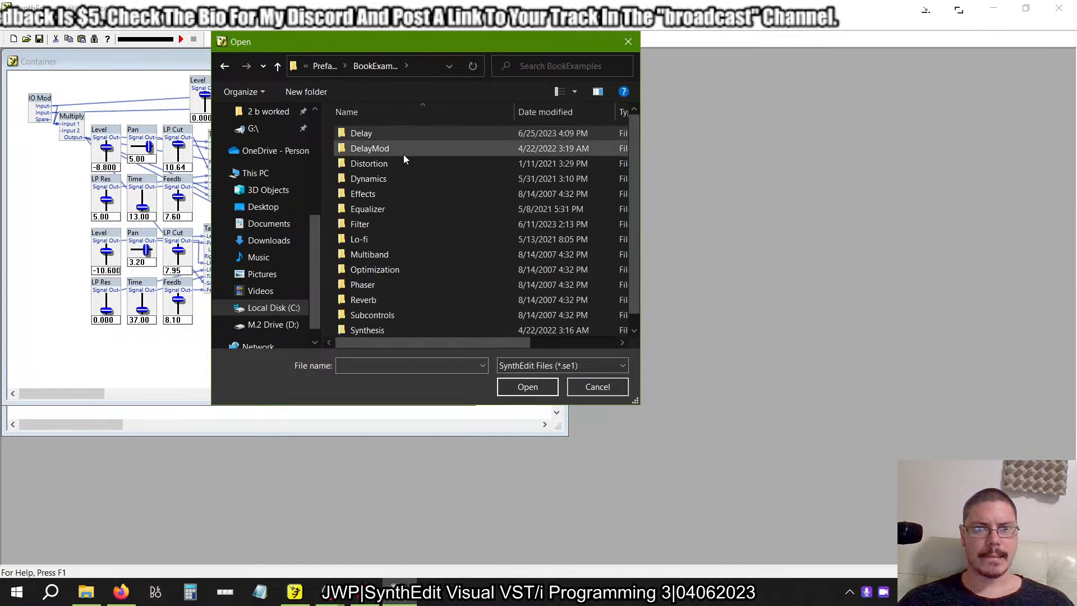
pyautogui.doubleClick(375, 300)
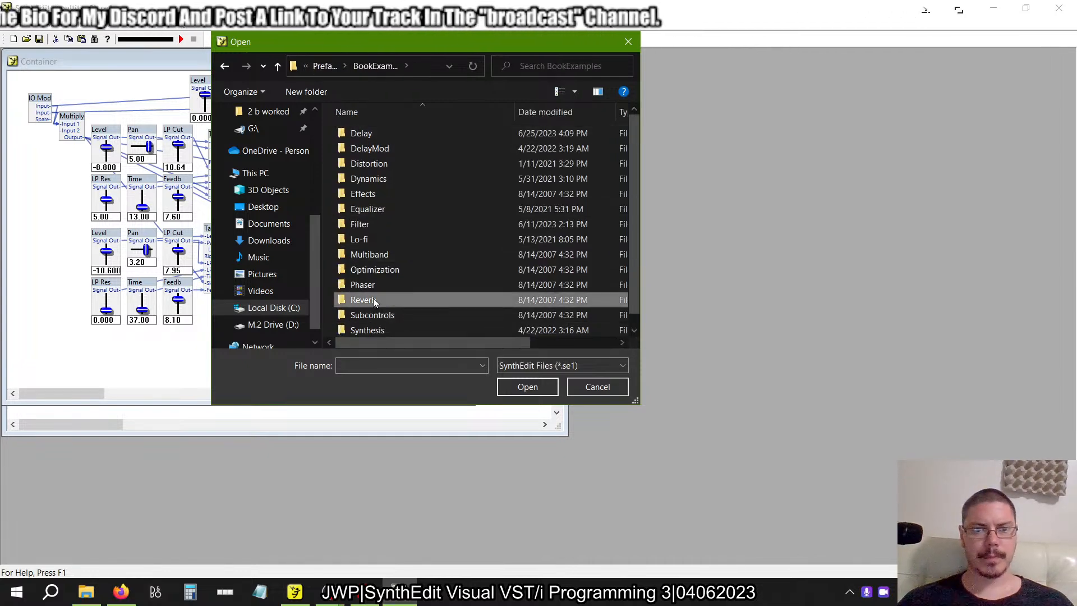
pyautogui.click(394, 163)
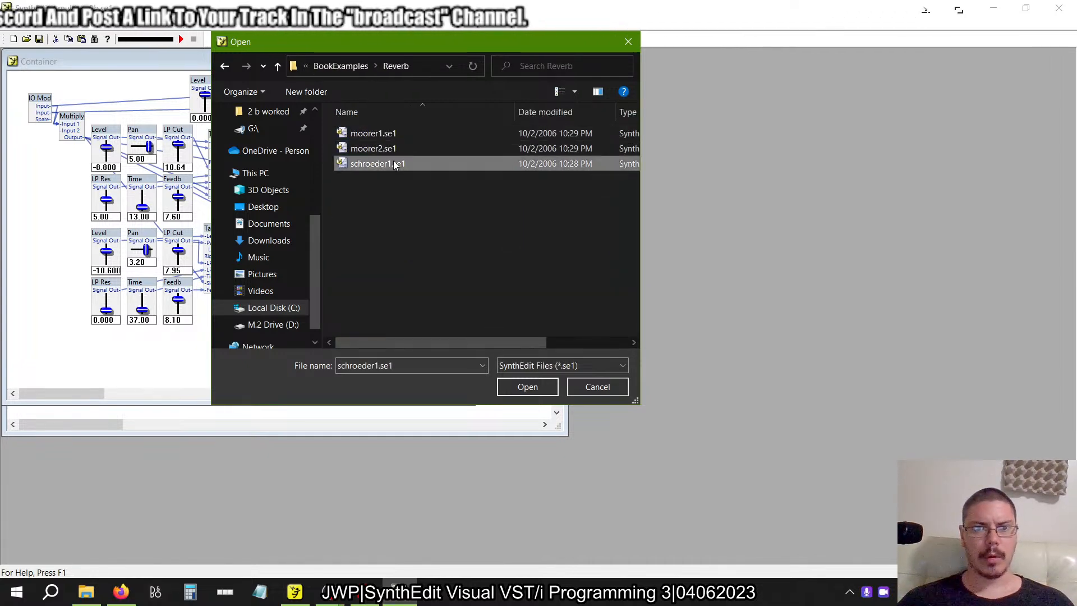
pyautogui.click(521, 381)
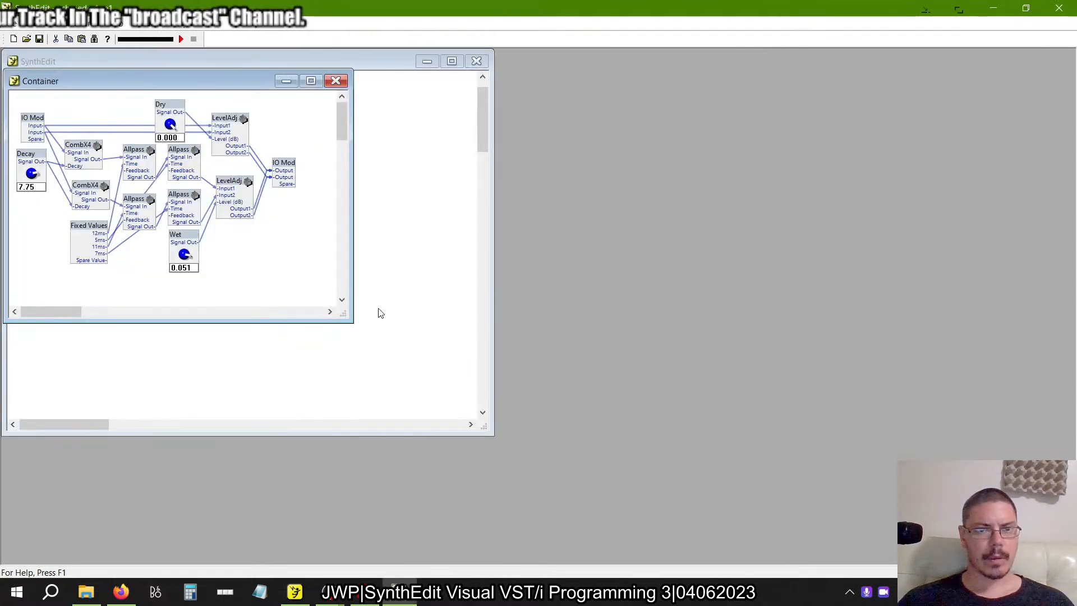
# Examine the example's reverb container, the inside of one LevelAdj, and both CombX4 containers arranged beside the main structure.
pyautogui.moveTo(344, 312); pyautogui.dragTo(542, 450)
pyautogui.moveTo(297, 79); pyautogui.dragTo(534, 75)
pyautogui.doubleClick(461, 119)
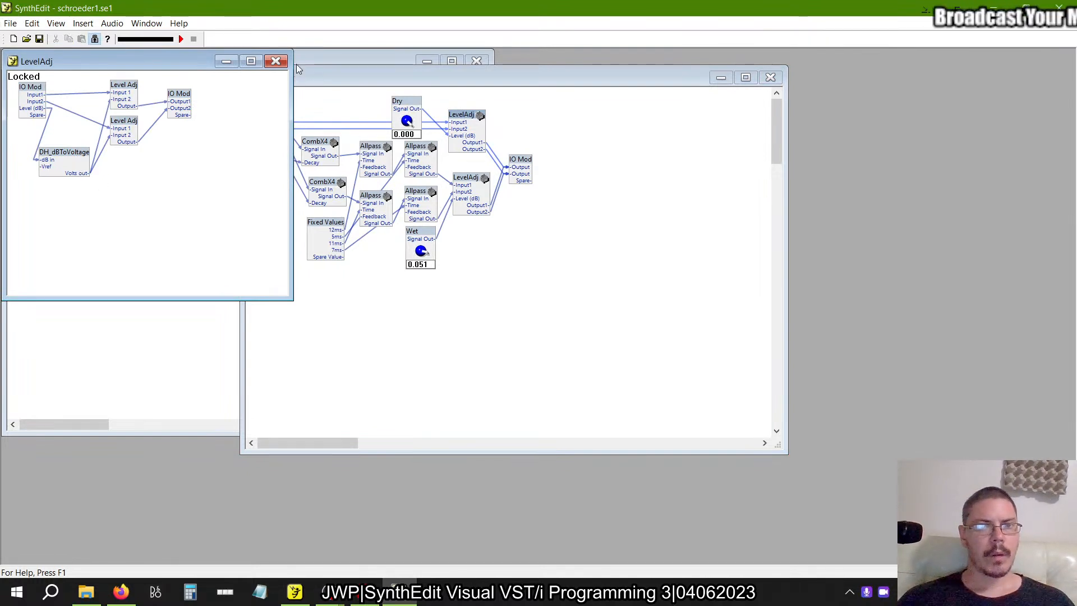
pyautogui.click(276, 61)
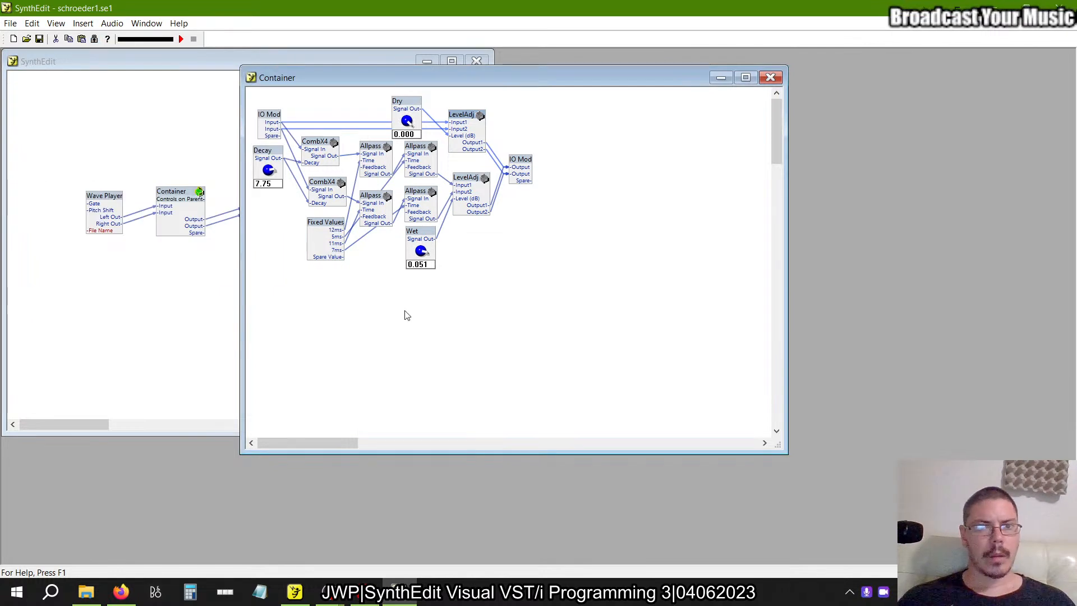
pyautogui.doubleClick(313, 143)
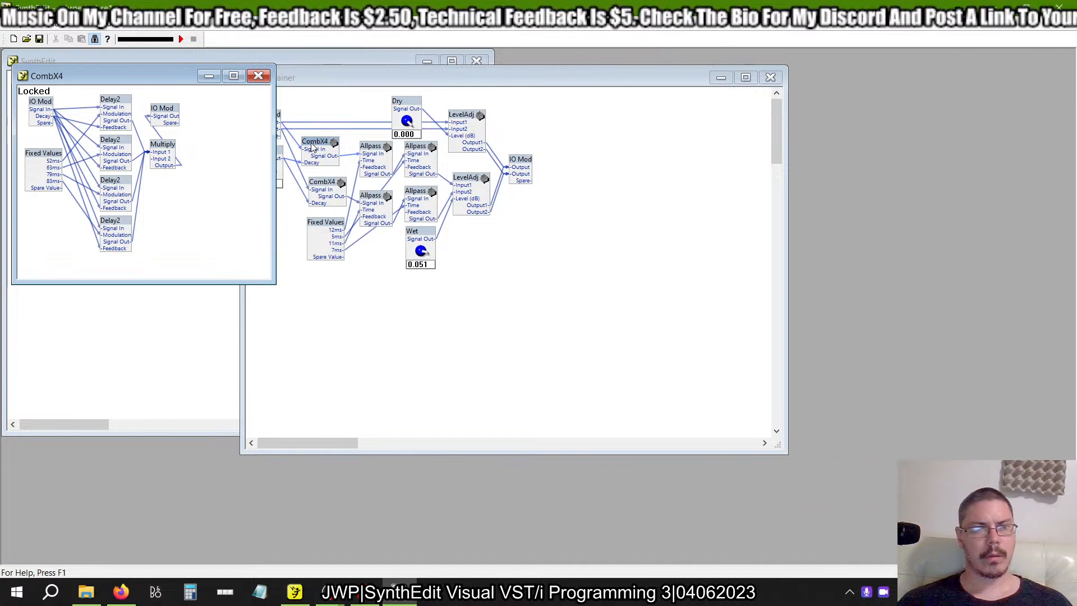
pyautogui.doubleClick(325, 183)
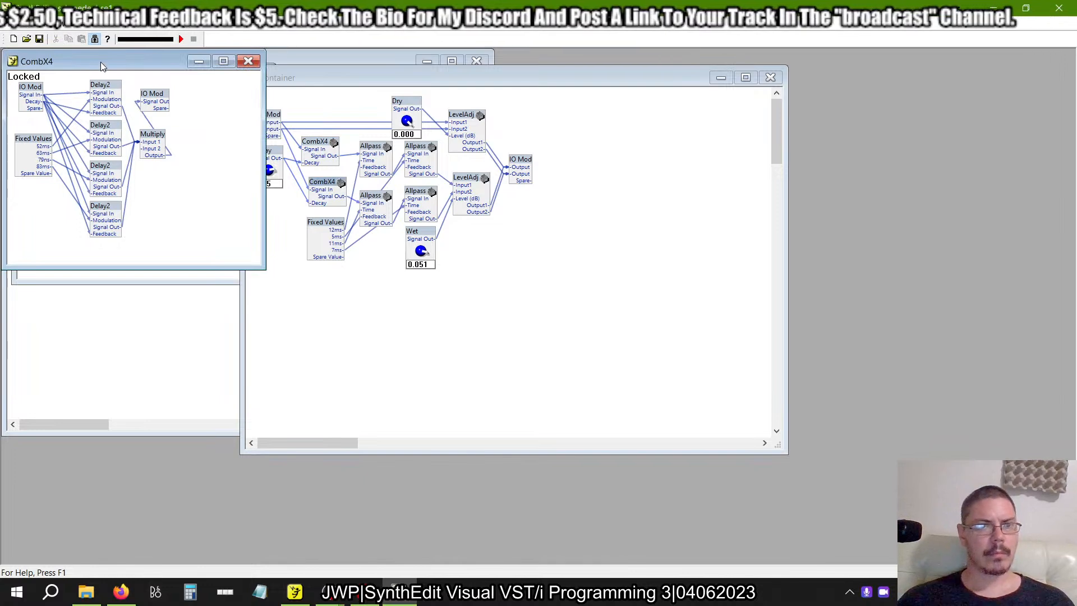
pyautogui.moveTo(100, 61); pyautogui.dragTo(148, 285)
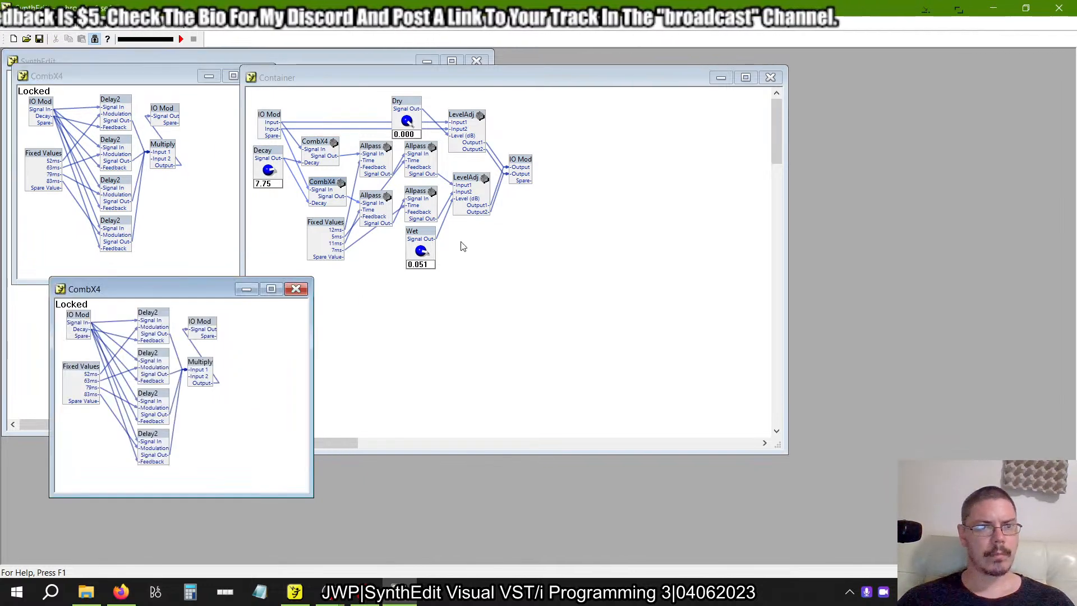
pyautogui.moveTo(350, 80); pyautogui.dragTo(483, 84)
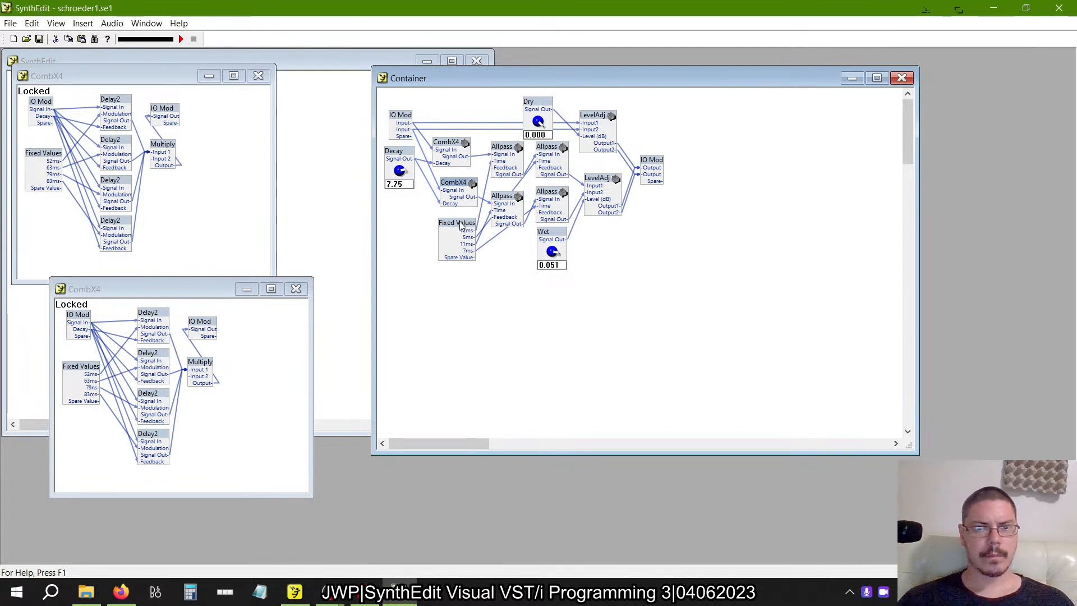
pyautogui.moveTo(460, 225); pyautogui.dragTo(455, 238)
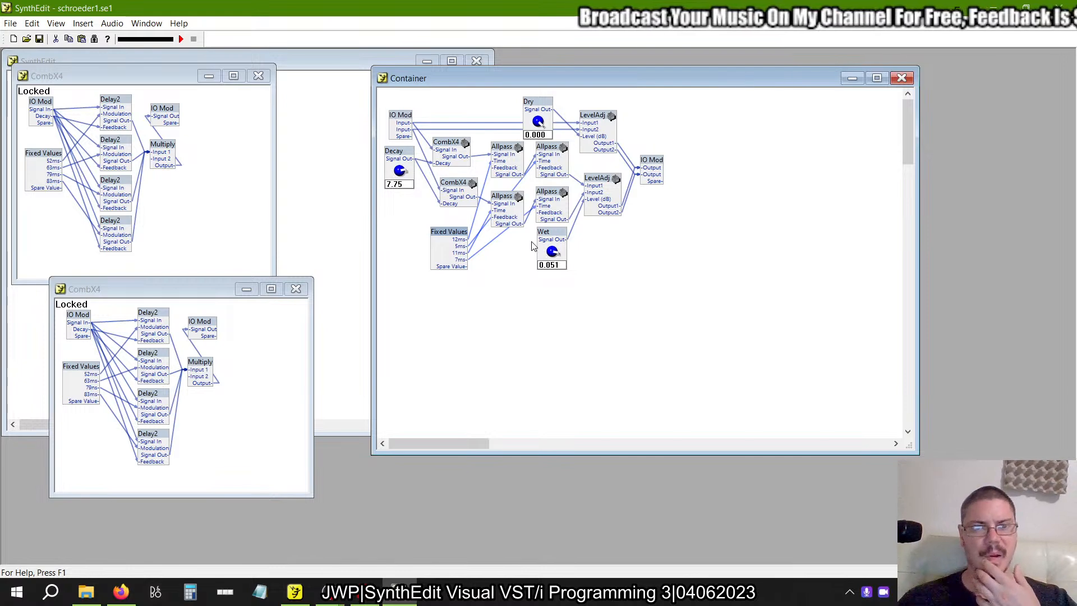
# Switch back to the newer SynthEdit and add a Container to the Reverb structure, above the two L/R IO Mods.
pyautogui.hotkey('alt', 'Tab')
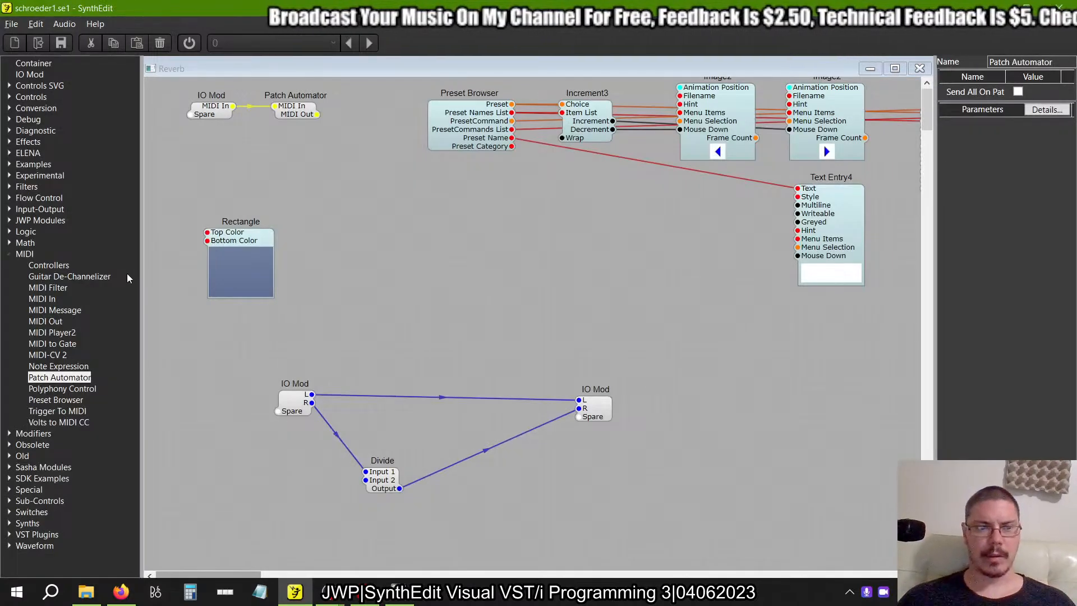
pyautogui.click(9, 254)
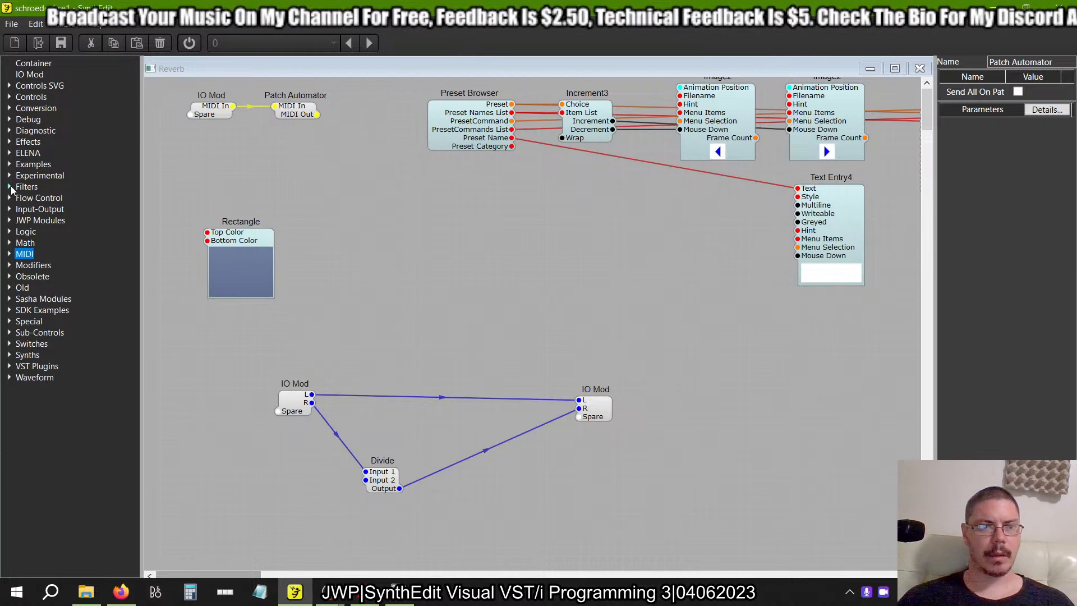
pyautogui.moveTo(31, 63); pyautogui.dragTo(438, 290)
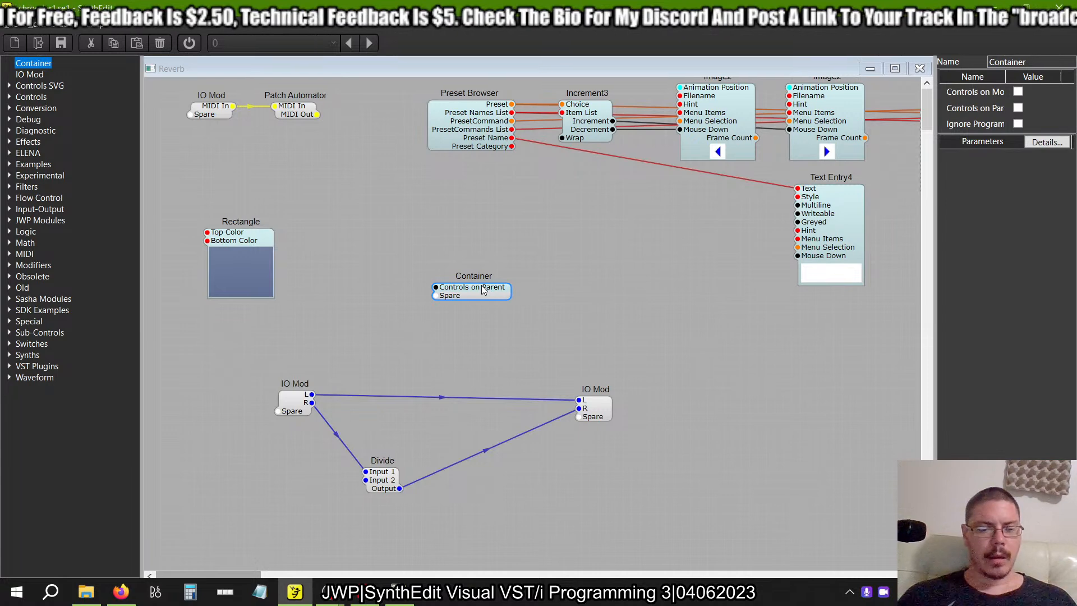
pyautogui.hotkey('alt', 'Tab')
pyautogui.hotkey('alt', 'Tab')
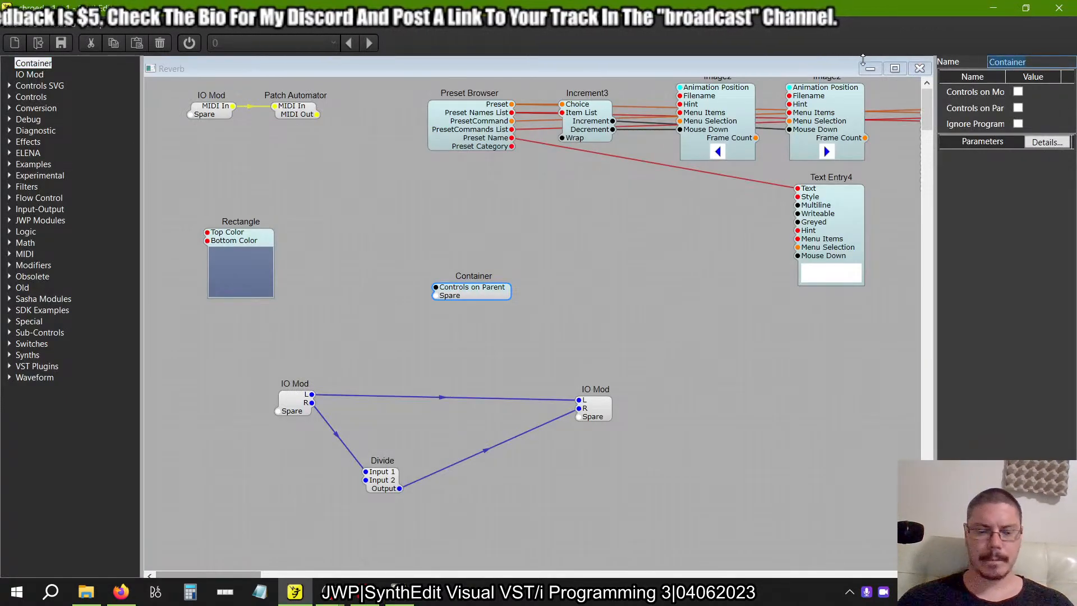
# Name the new container CombX4, checking the name against the example project in the older SynthEdit.
pyautogui.doubleClick(1045, 60)
pyautogui.write('Comn')
pyautogui.press('BackSpace')
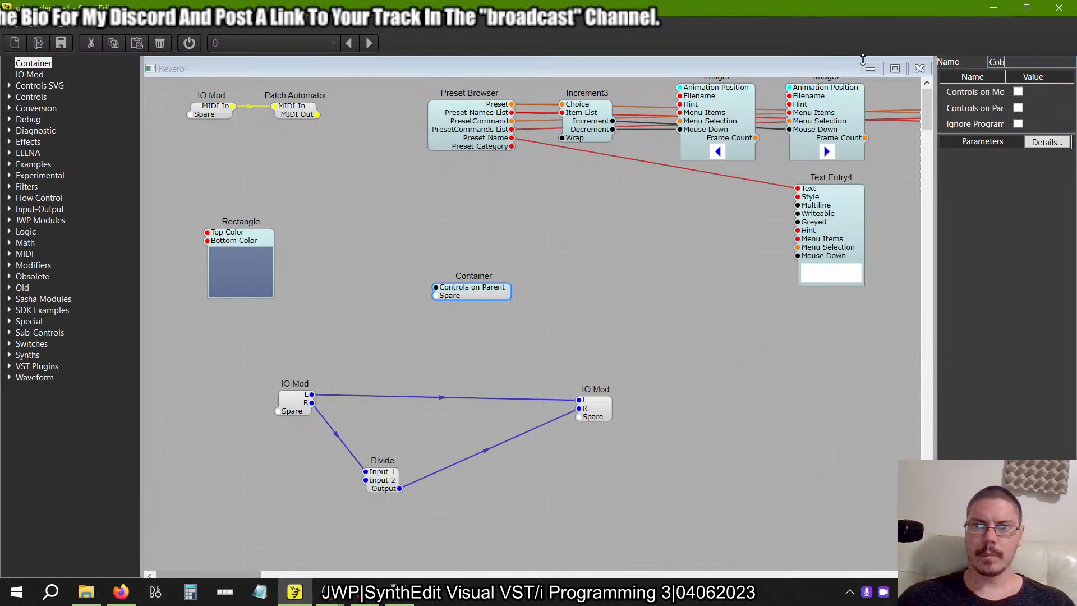
pyautogui.write('b X4')
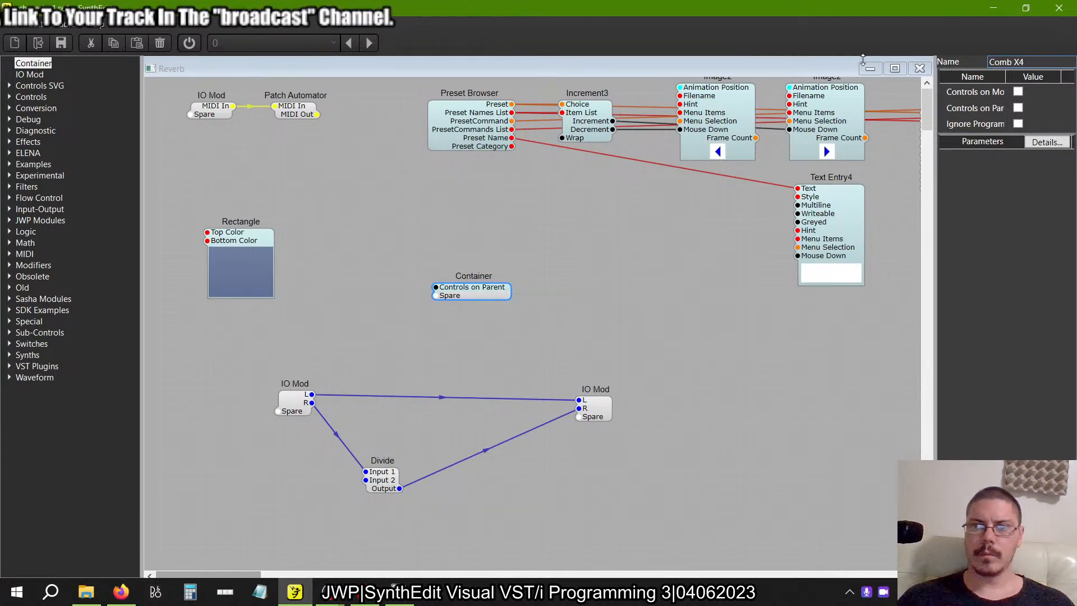
pyautogui.press('Return')
pyautogui.hotkey('alt', 'Tab')
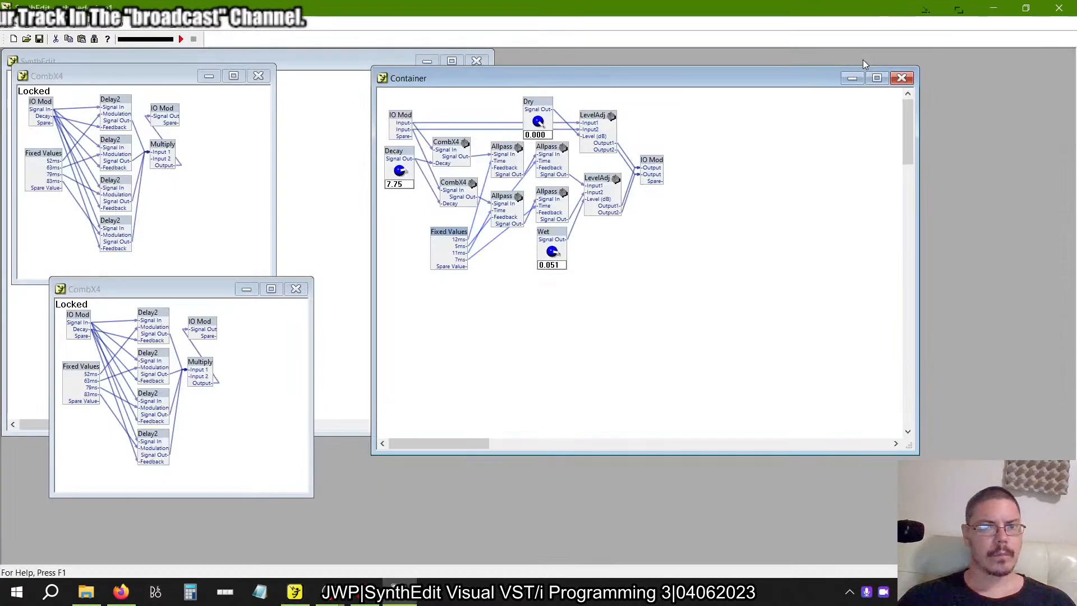
pyautogui.hotkey('alt', 'Tab')
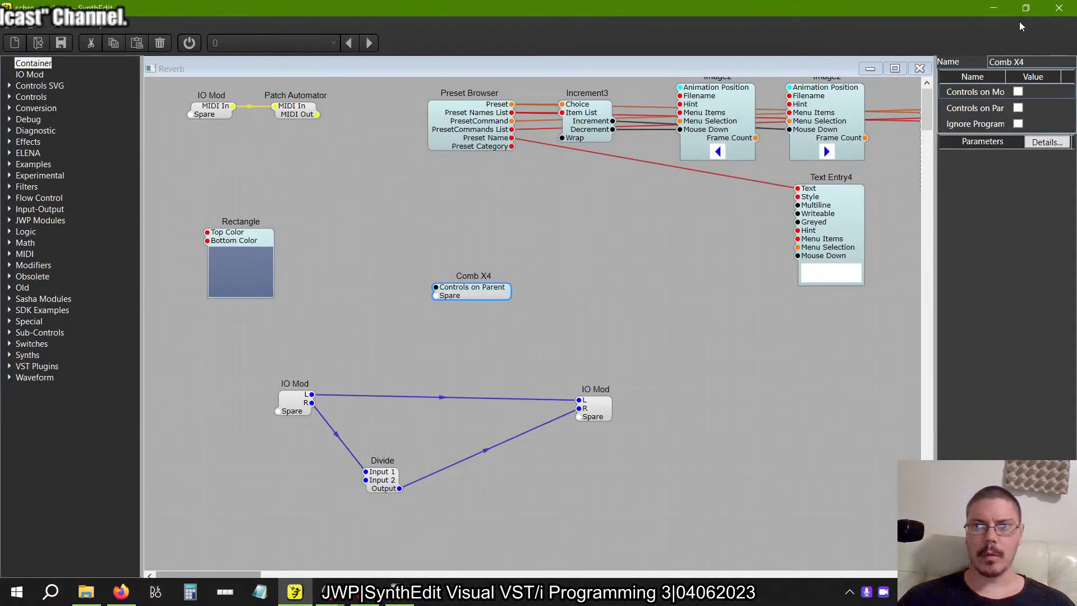
pyautogui.click(1022, 61)
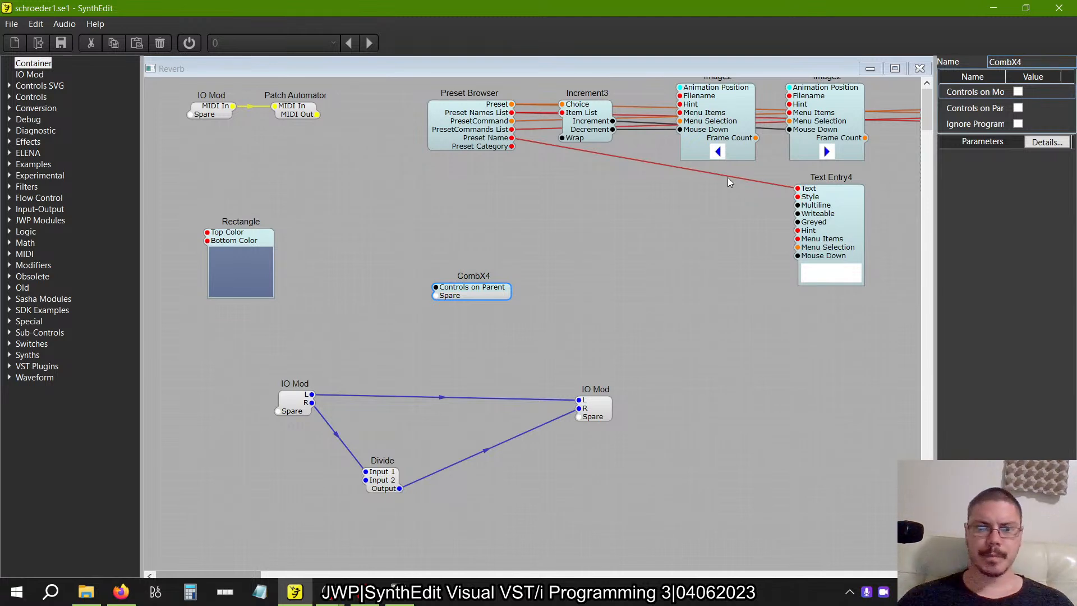
# Open the CombX4 container beside the main structure and add two Delay2 modules inside it, one below the other.
pyautogui.doubleClick(489, 290)
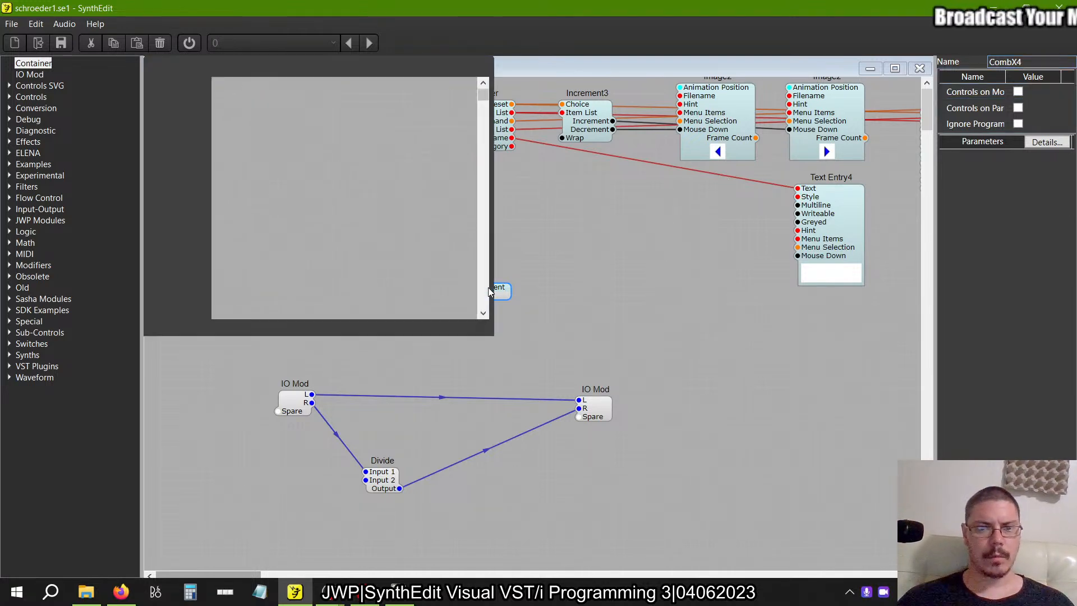
pyautogui.moveTo(379, 66); pyautogui.dragTo(648, 145)
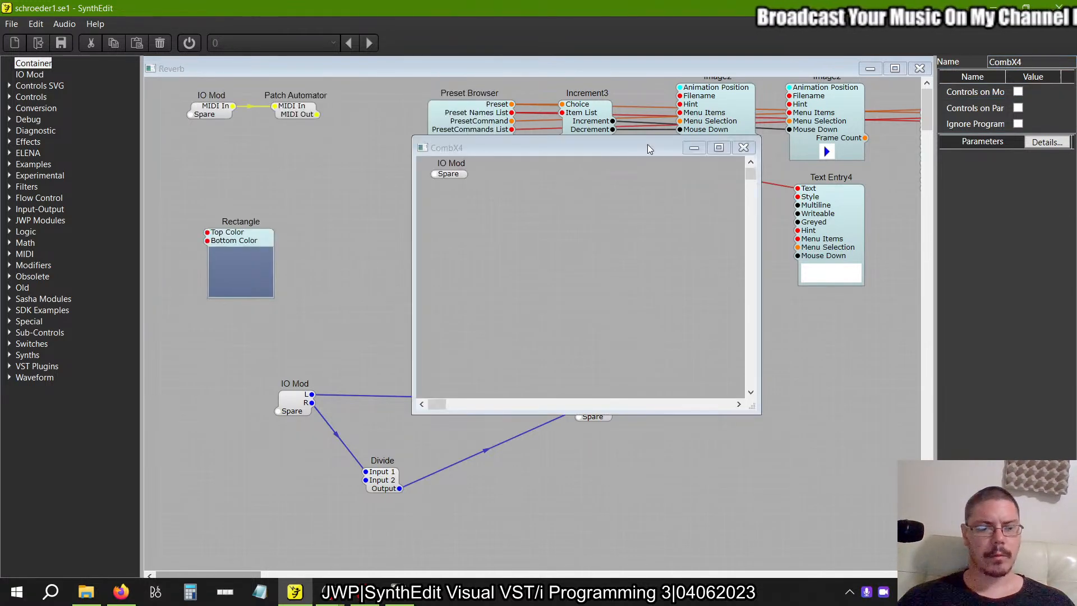
pyautogui.hotkey('alt', 'Tab')
pyautogui.hotkey('alt', 'Tab')
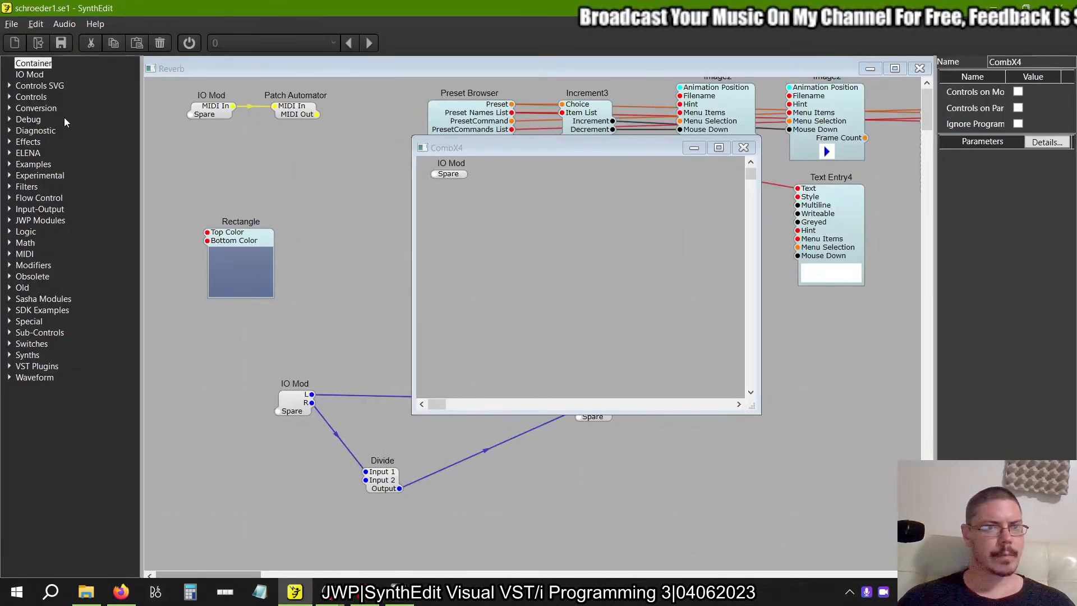
pyautogui.click(9, 142)
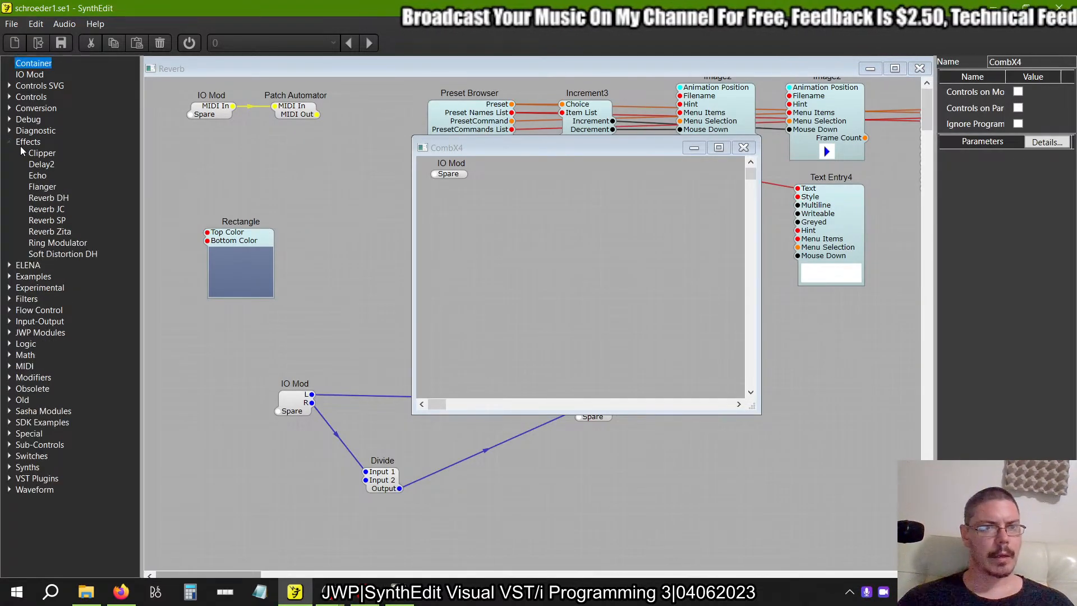
pyautogui.moveTo(45, 167); pyautogui.dragTo(552, 185)
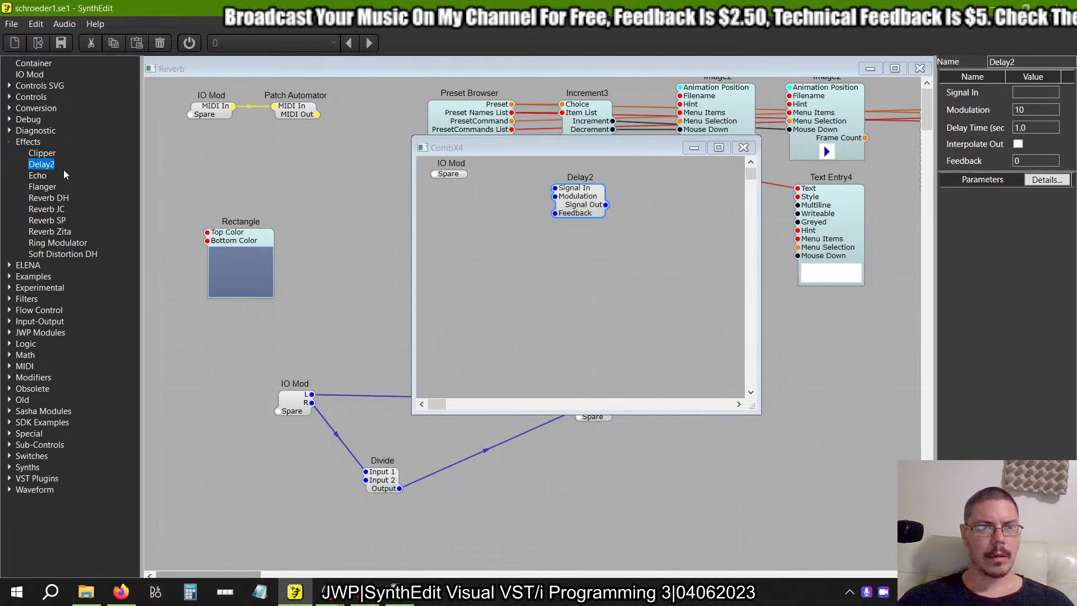
pyautogui.moveTo(63, 170); pyautogui.dragTo(568, 238)
# Duplicate the two Delay2 modules to make four and align all of them in one evenly spaced column.
pyautogui.moveTo(627, 273); pyautogui.dragTo(531, 157)
pyautogui.hotkey('ctrl', 'c')
pyautogui.hotkey('ctrl', 'v')
pyautogui.moveTo(615, 234); pyautogui.dragTo(584, 315)
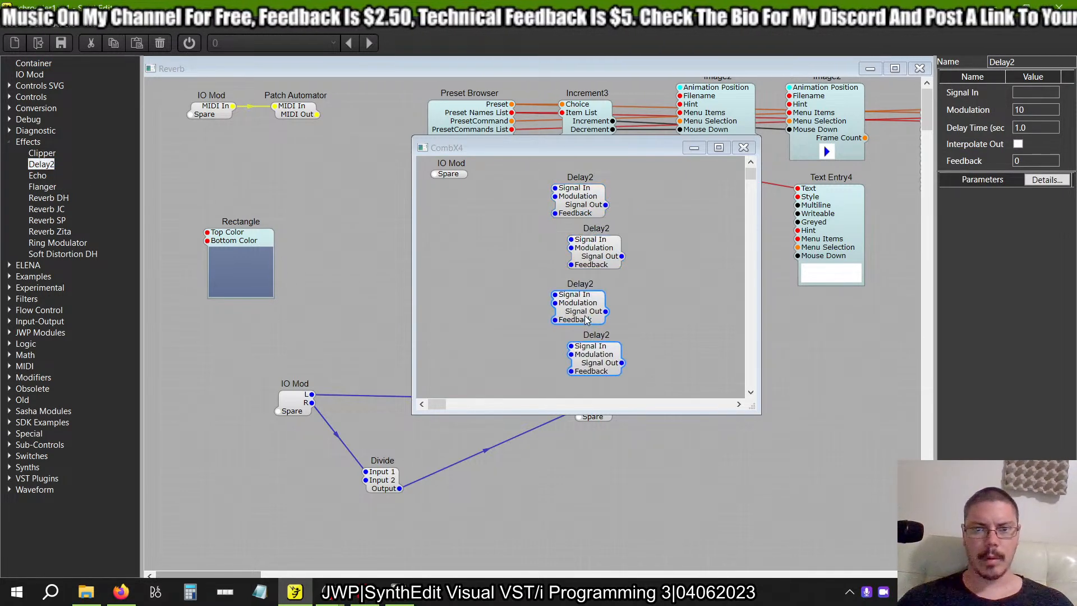
pyautogui.click(583, 318)
pyautogui.moveTo(600, 253); pyautogui.dragTo(585, 251)
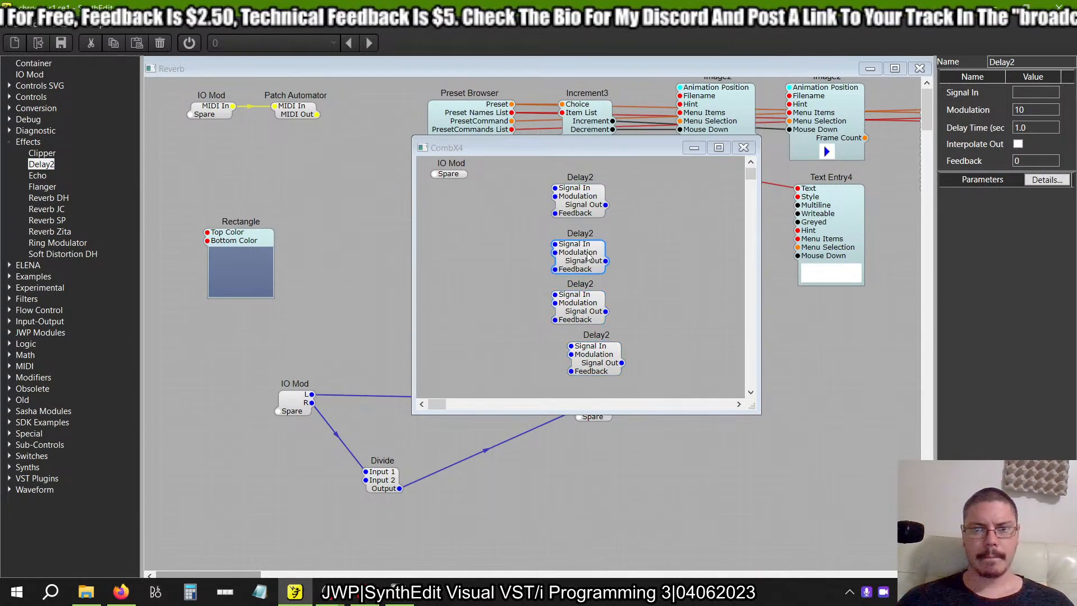
pyautogui.moveTo(583, 303); pyautogui.dragTo(583, 295)
pyautogui.moveTo(595, 364); pyautogui.dragTo(579, 354)
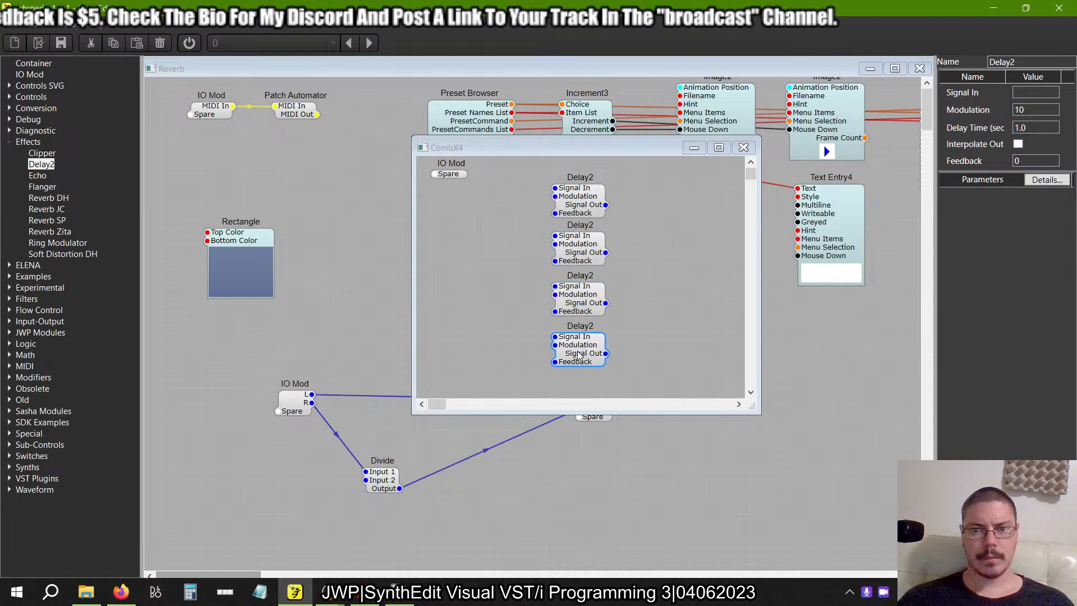
# Check the example's CombX4 structure, then add a Fixed Values (Volts) module below the IO Mod in the new CombX4.
pyautogui.hotkey('alt', 'Tab')
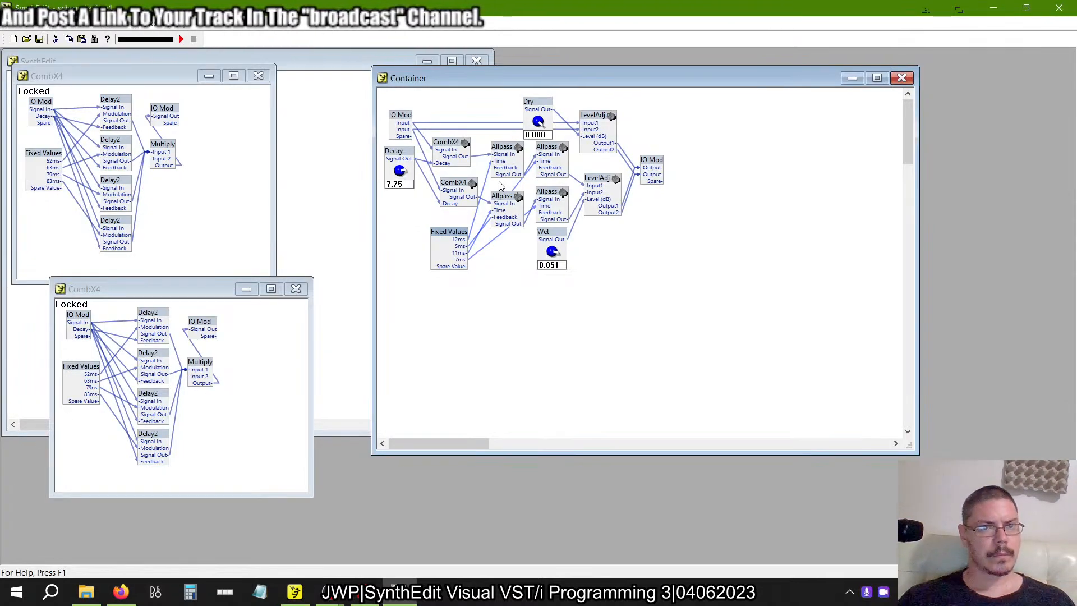
pyautogui.hotkey('alt', 'Tab')
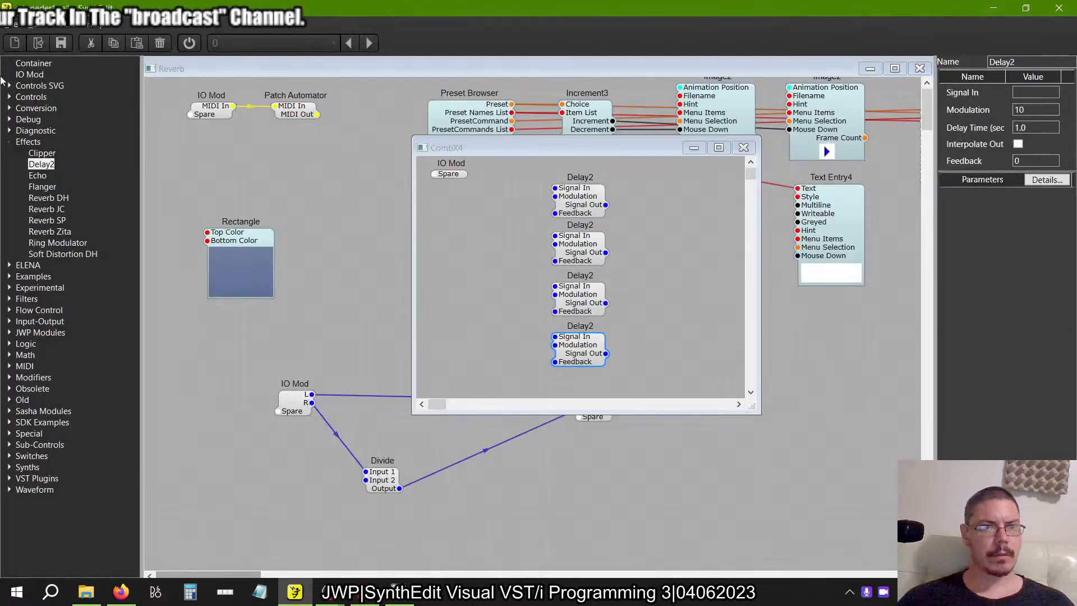
pyautogui.click(9, 142)
pyautogui.click(9, 96)
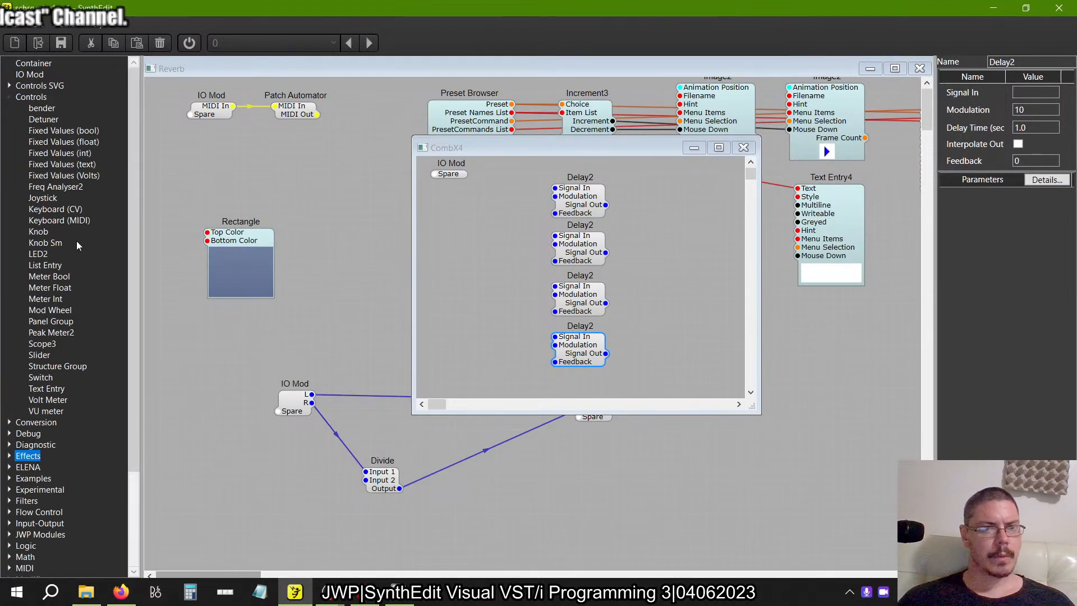
pyautogui.moveTo(65, 175); pyautogui.dragTo(480, 341)
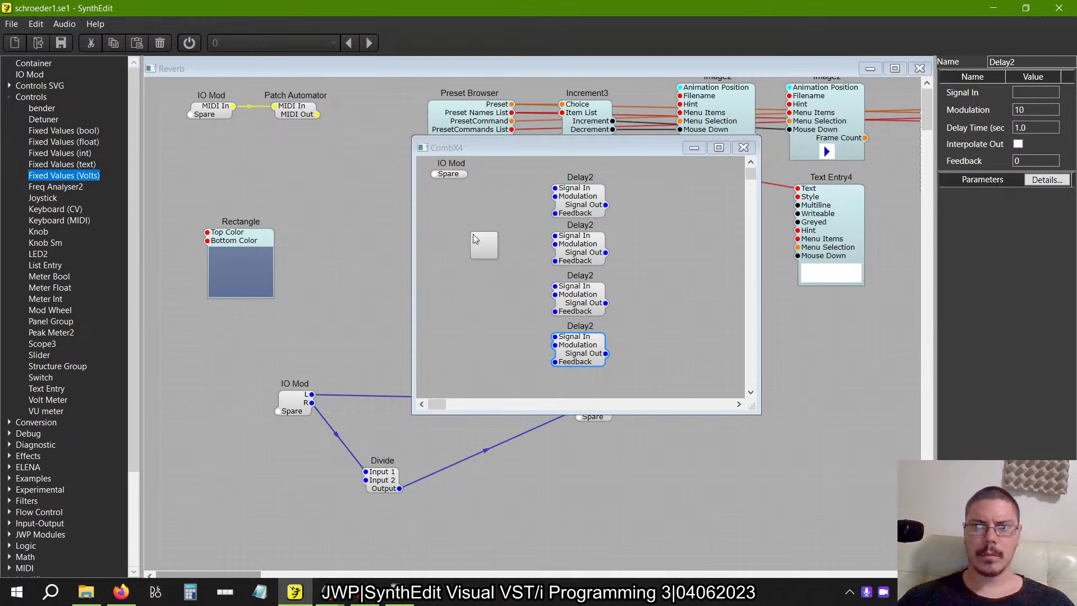
pyautogui.moveTo(472, 234); pyautogui.dragTo(473, 234)
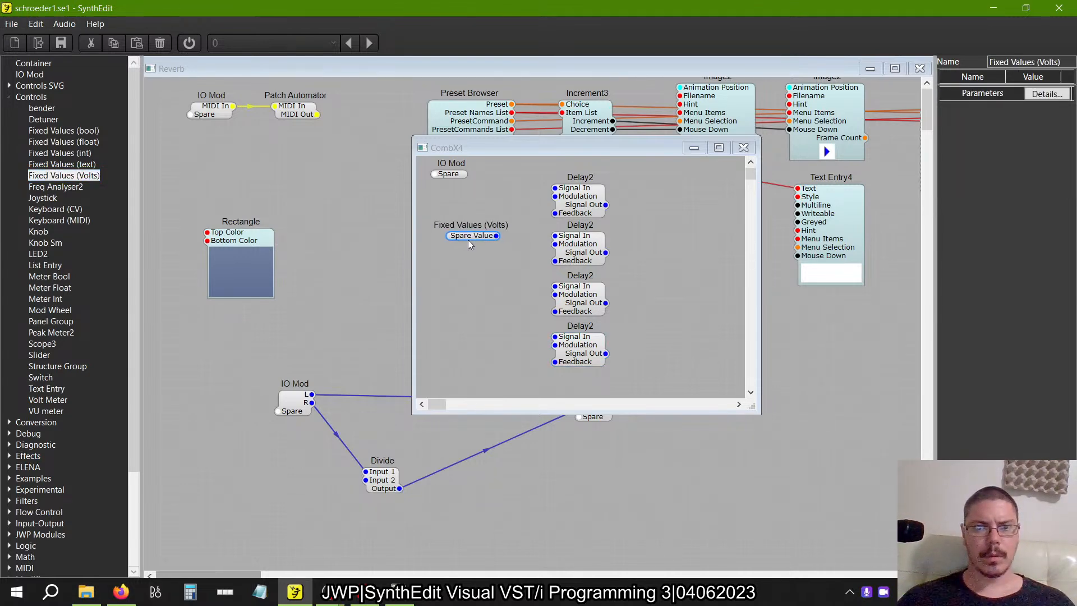
# Connect four outputs of the Fixed Values (Volts) module to the Modulation inputs of the four Delay2 modules, following the example.
pyautogui.hotkey('alt', 'Tab')
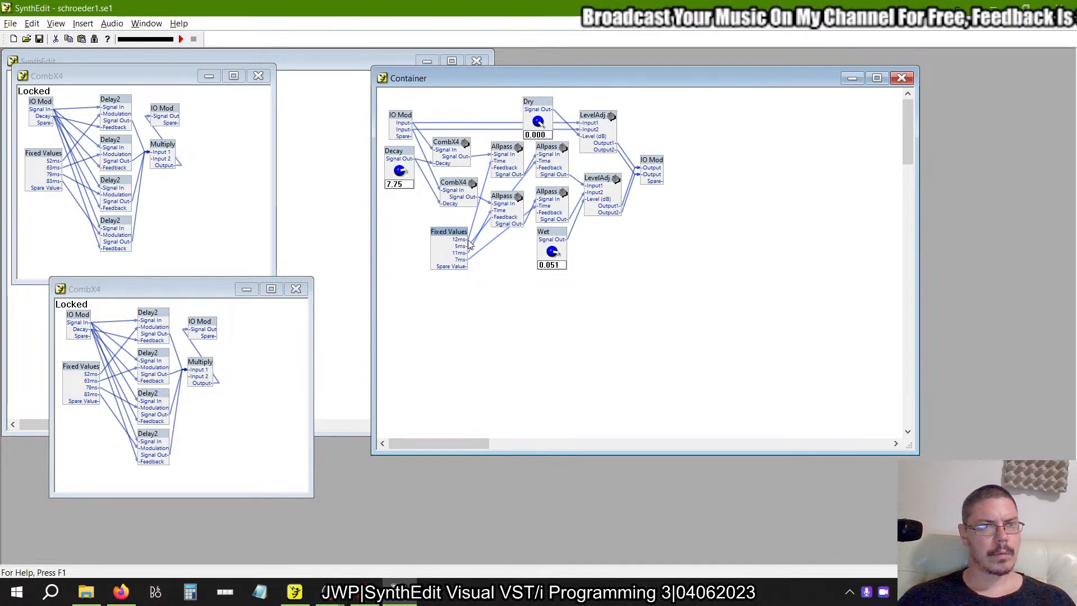
pyautogui.hotkey('alt', 'Tab')
pyautogui.moveTo(542, 209); pyautogui.dragTo(553, 213)
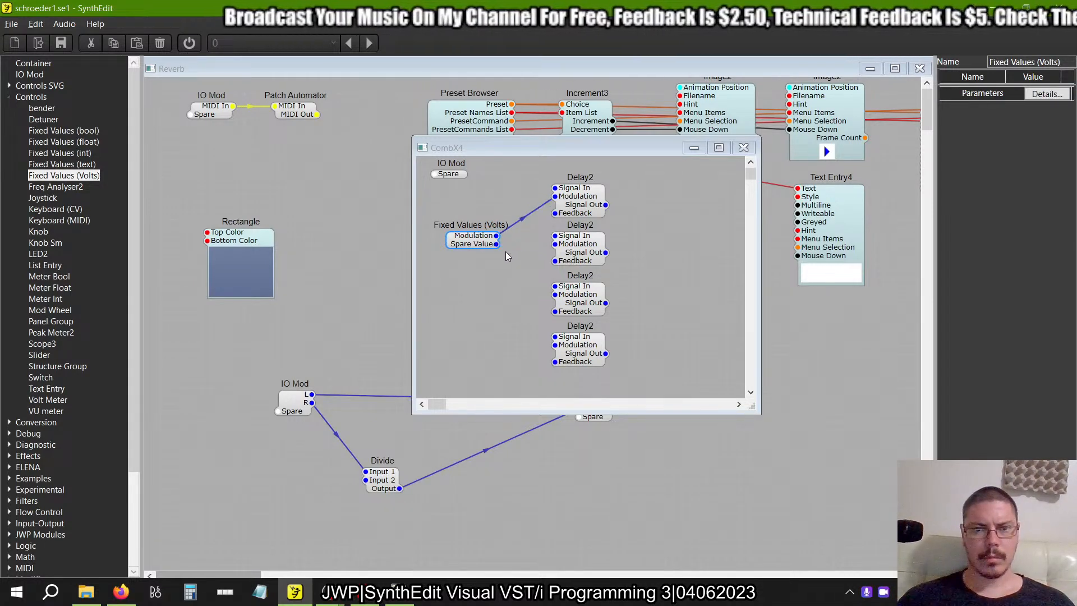
pyautogui.moveTo(496, 244); pyautogui.dragTo(555, 244)
pyautogui.moveTo(546, 293); pyautogui.dragTo(554, 294)
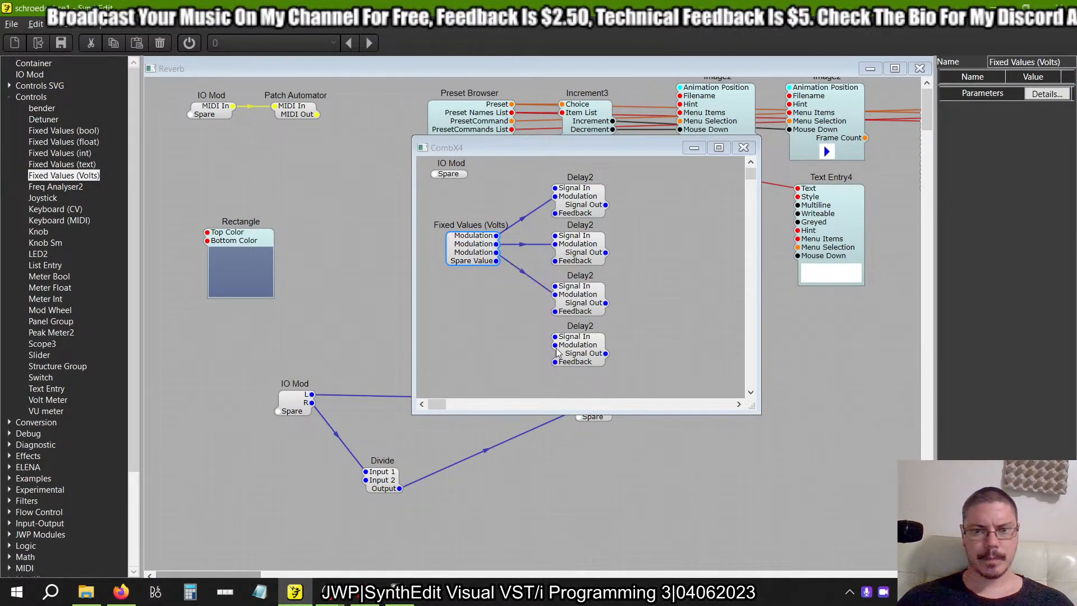
pyautogui.moveTo(555, 345); pyautogui.dragTo(520, 307)
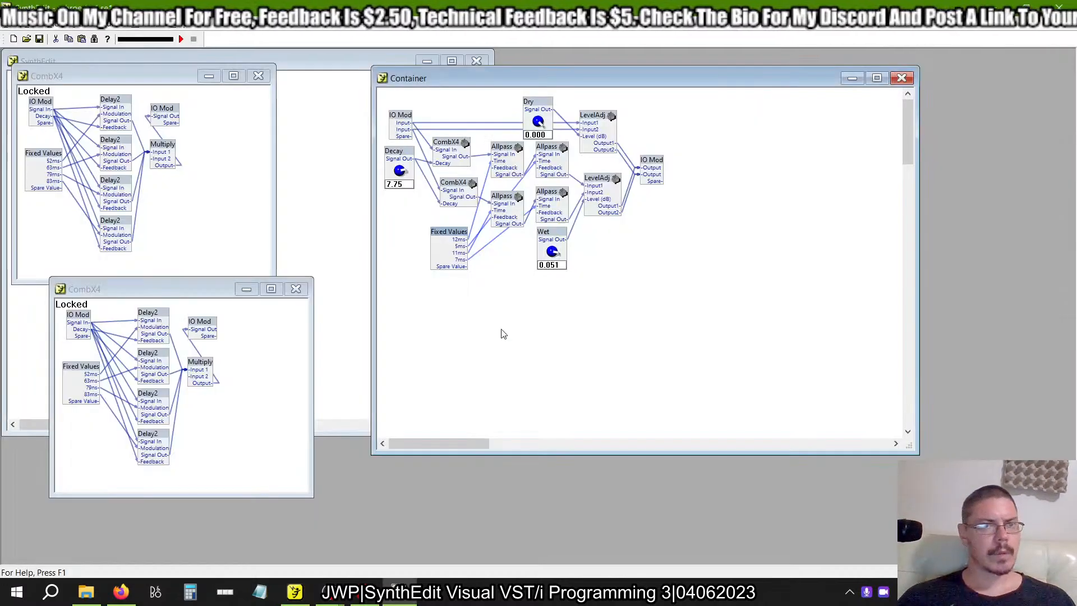
# Unlock the example's first CombX4 structure in the older SynthEdit and open the properties of its Fixed Values module.
pyautogui.click(45, 151)
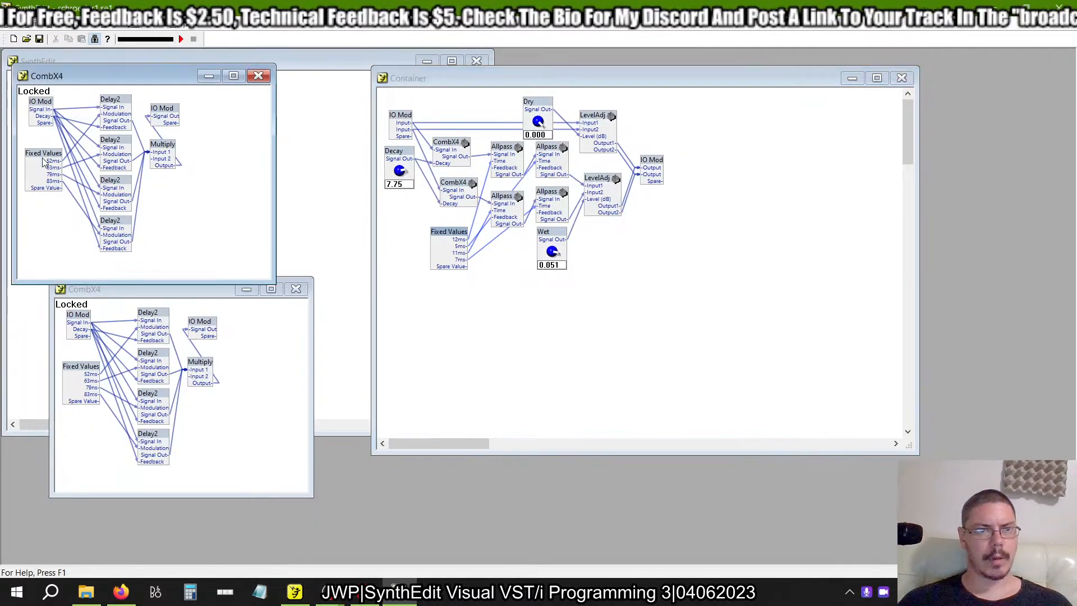
pyautogui.rightClick(43, 161)
pyautogui.click(45, 137)
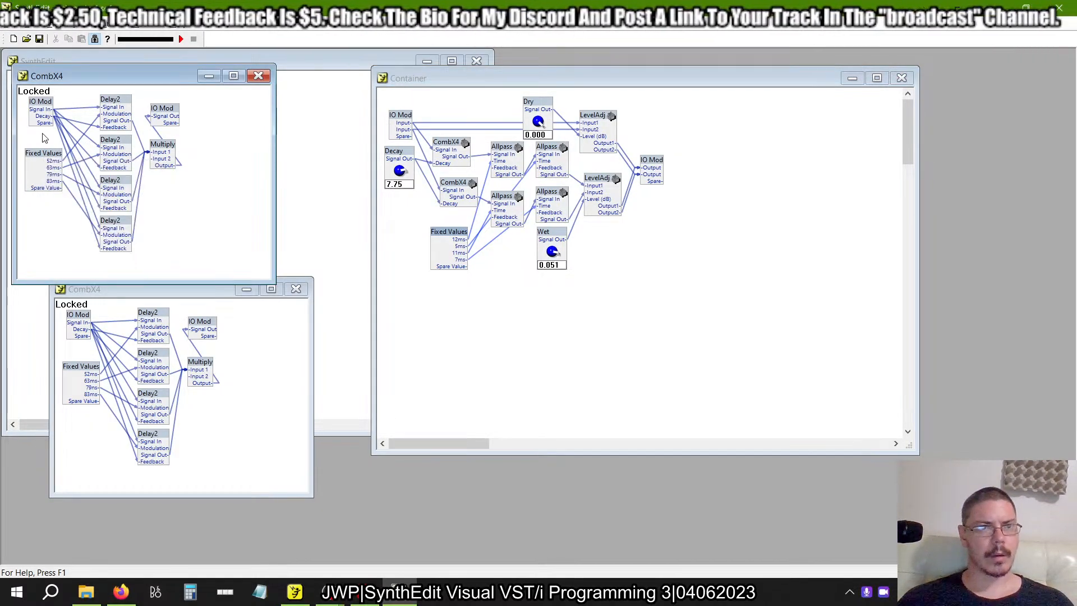
pyautogui.click(96, 40)
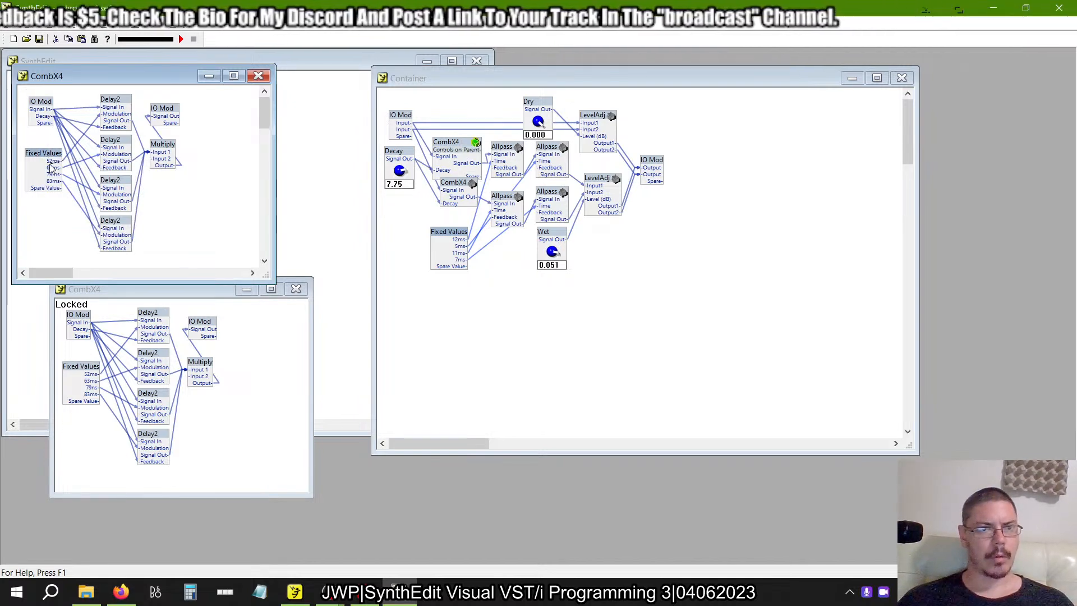
pyautogui.rightClick(43, 154)
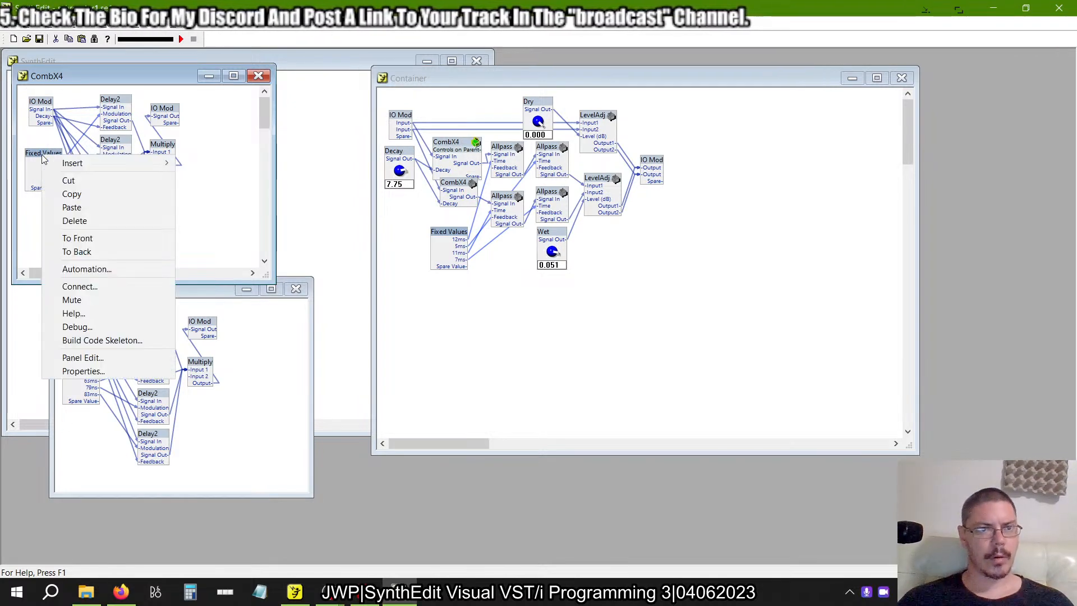
pyautogui.click(109, 358)
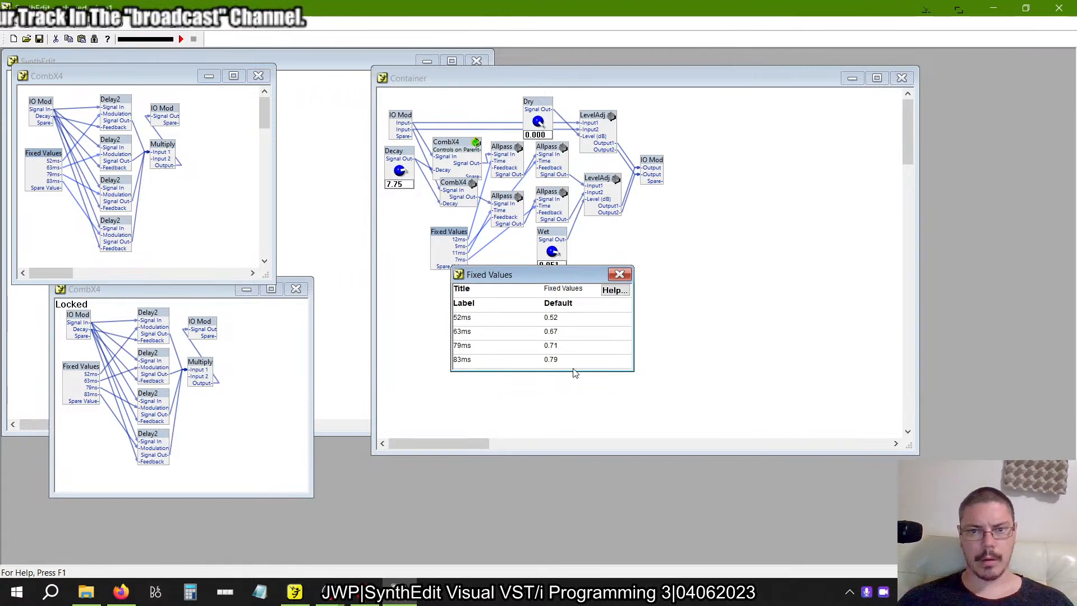
# Copy the example's first fixed value and set the first value of the new Fixed Values (Volts) module to 0.52.
pyautogui.click(558, 318)
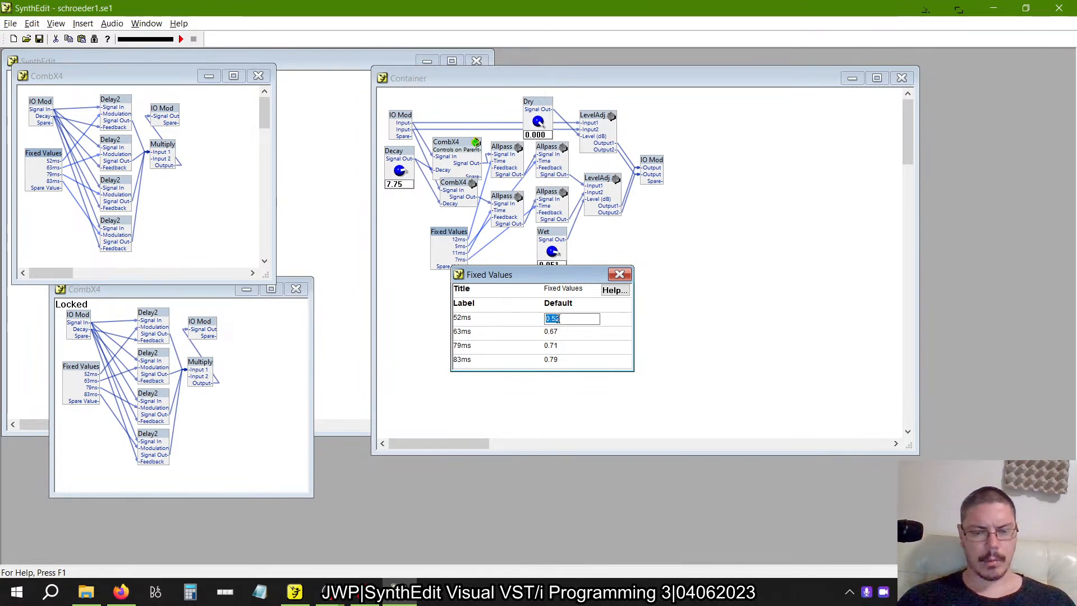
pyautogui.hotkey('alt', 'Tab')
pyautogui.click(501, 230)
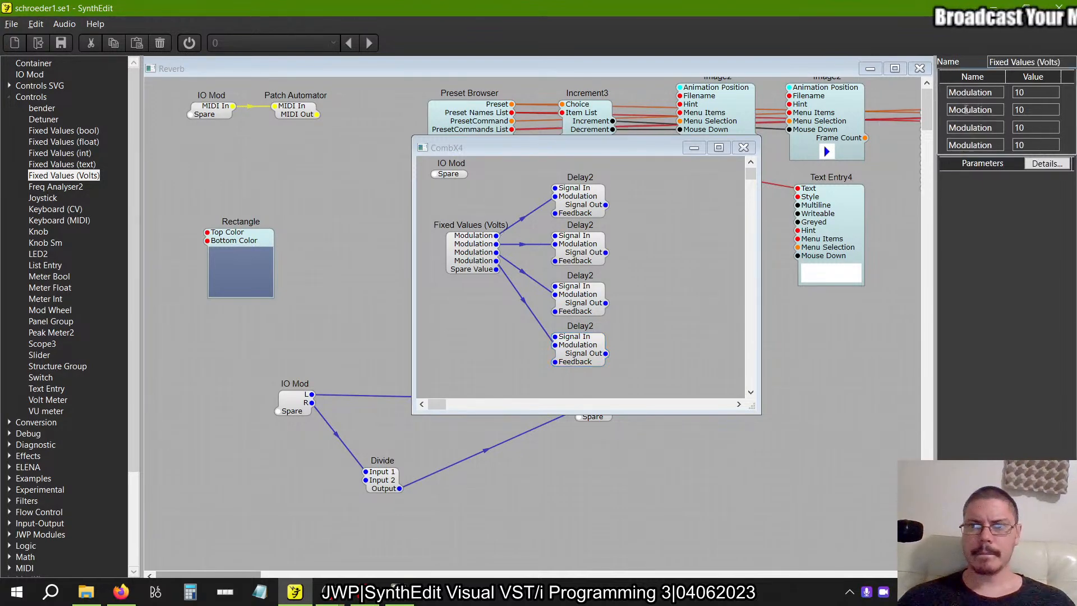
pyautogui.hotkey('alt', 'Tab')
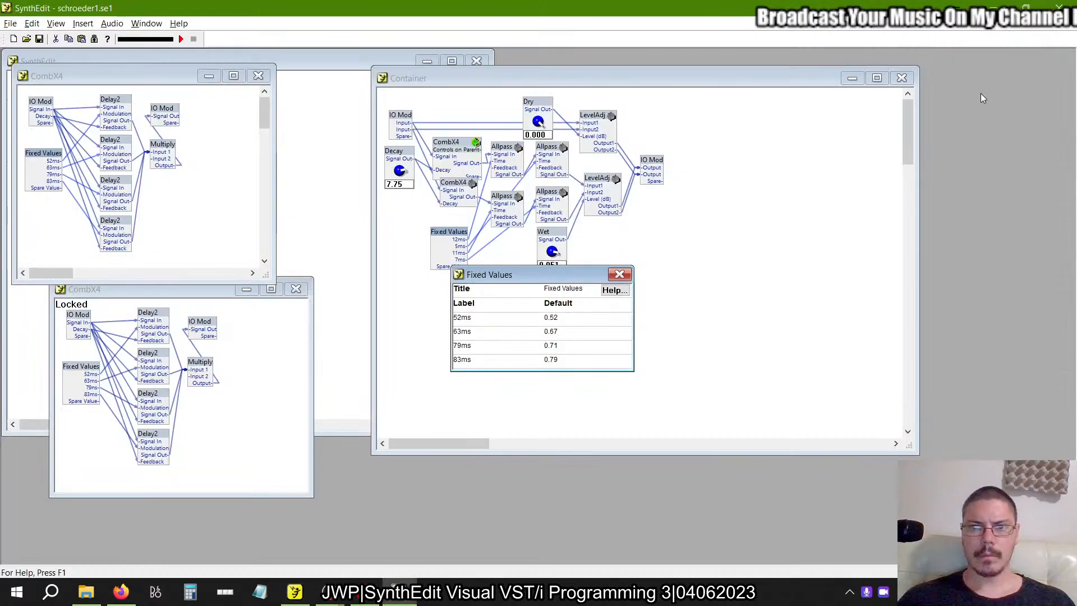
pyautogui.hotkey('alt', 'Tab')
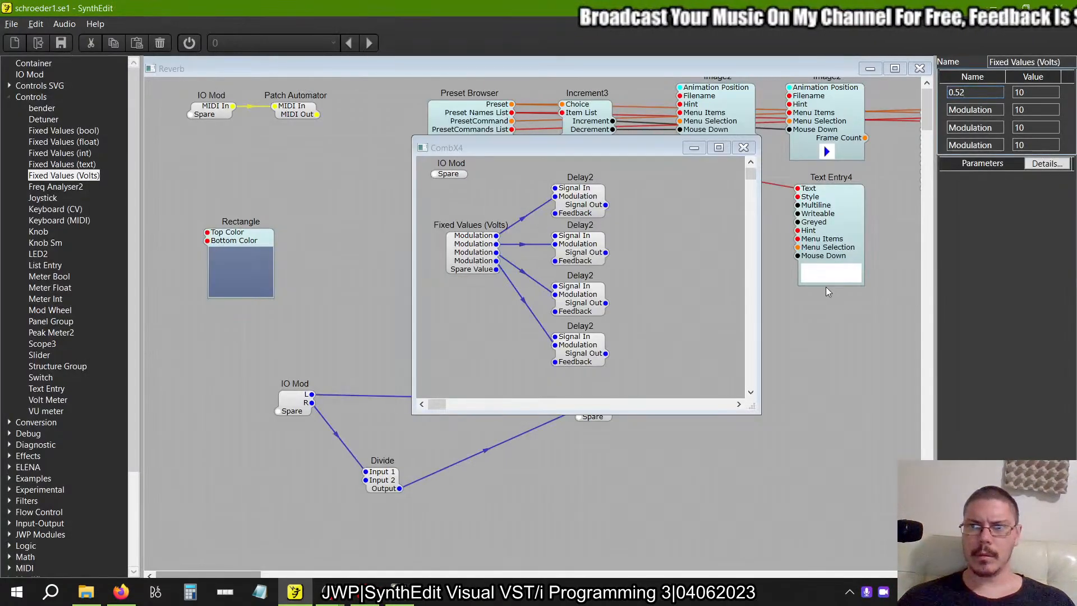
pyautogui.doubleClick(1038, 92)
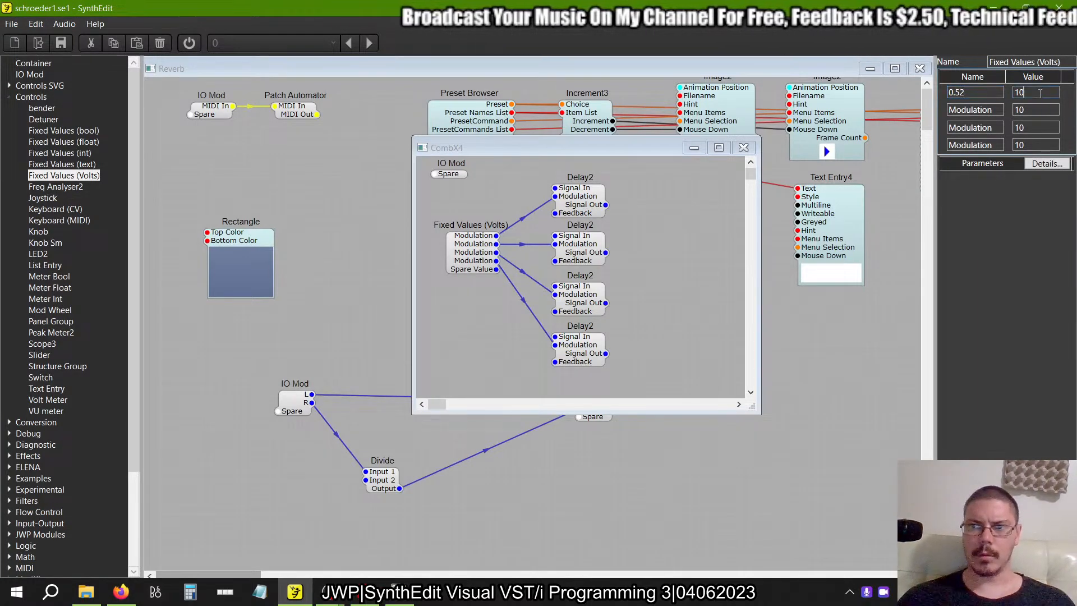
pyautogui.write('0.52')
# Set the second, third and fourth values of the new Fixed Values (Volts) module to 0.67, 0.71 and 0.79, copied from the example.
pyautogui.hotkey('alt', 'Tab')
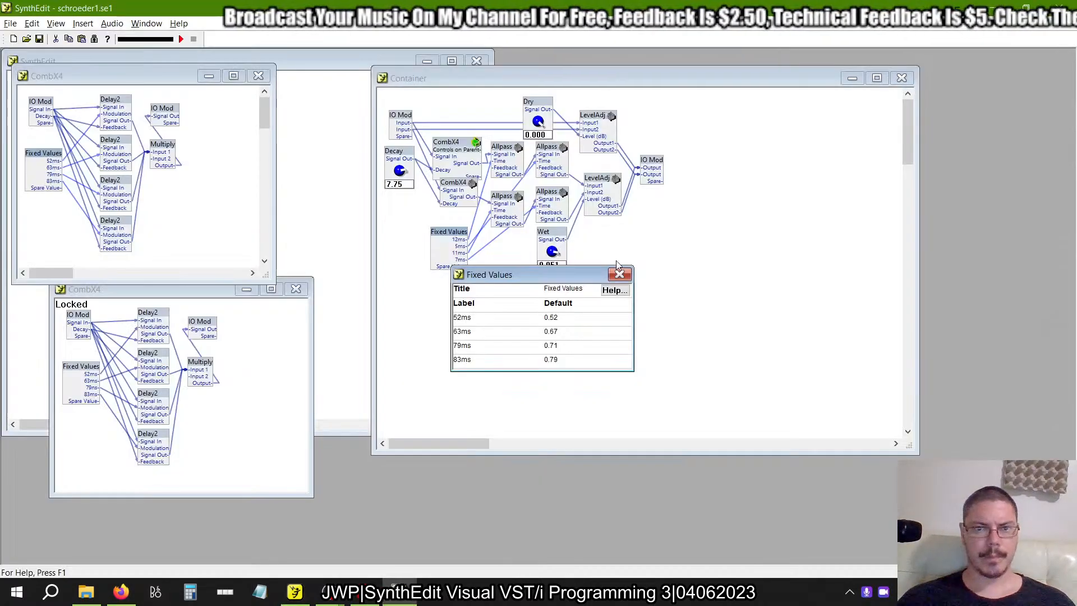
pyautogui.doubleClick(553, 332)
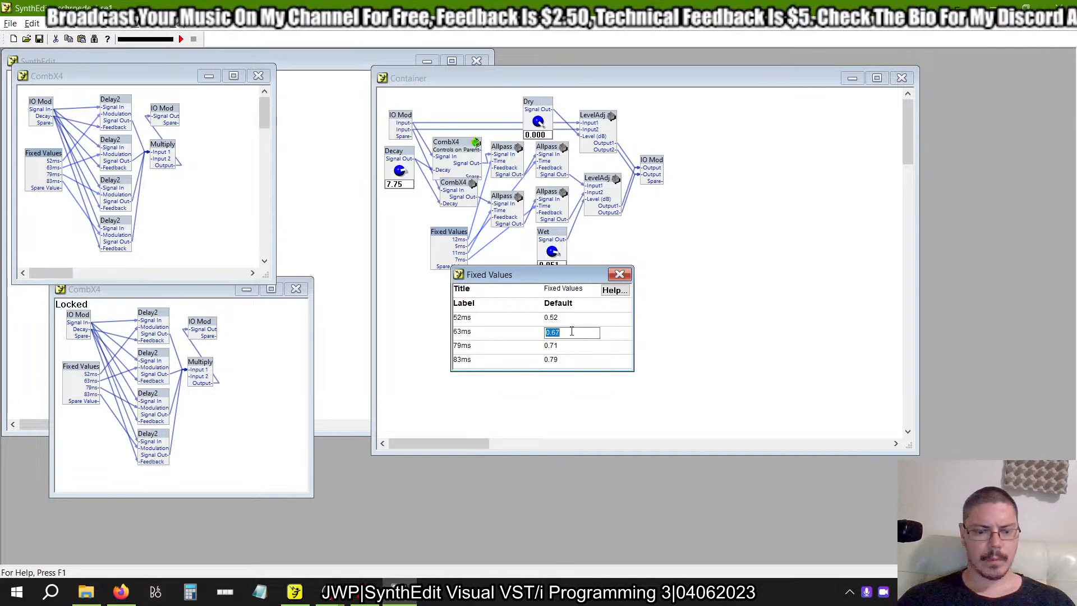
pyautogui.hotkey('alt', 'Tab')
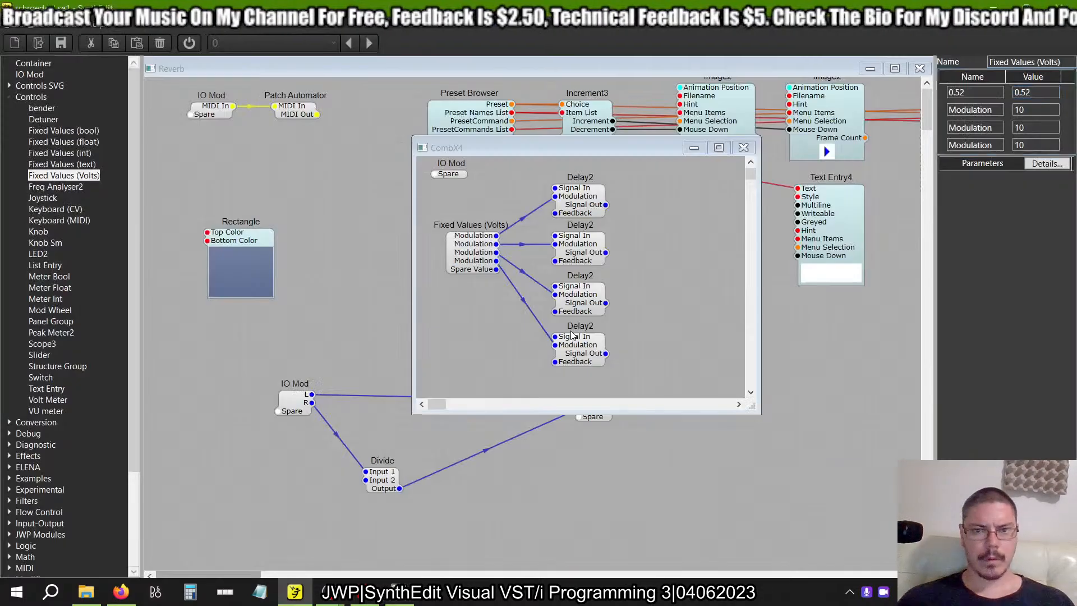
pyautogui.doubleClick(1034, 110)
pyautogui.hotkey('alt', 'Tab')
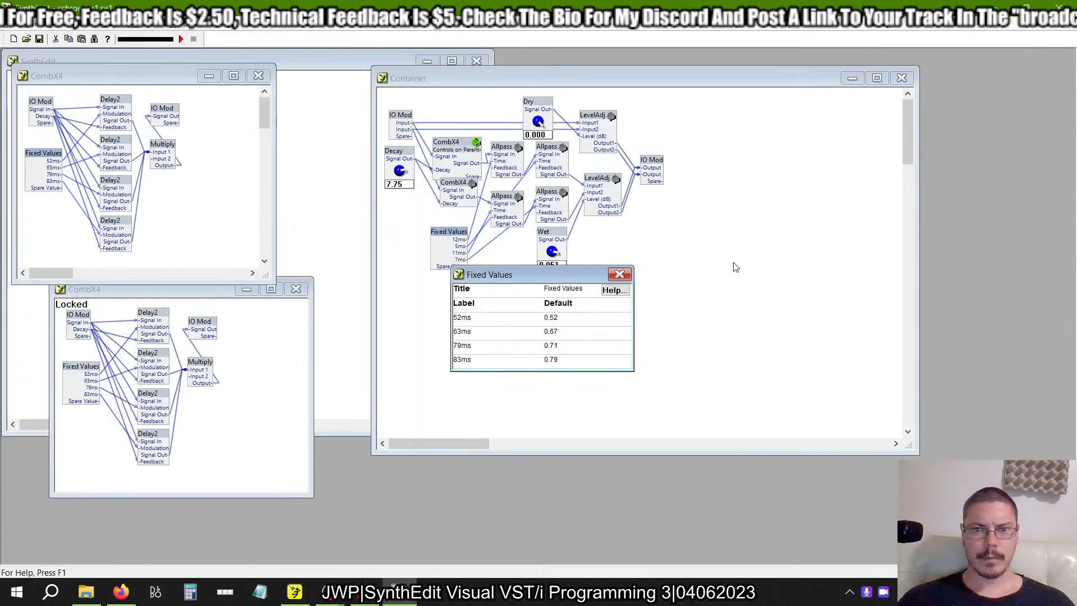
pyautogui.doubleClick(561, 348)
pyautogui.hotkey('alt', 'Tab')
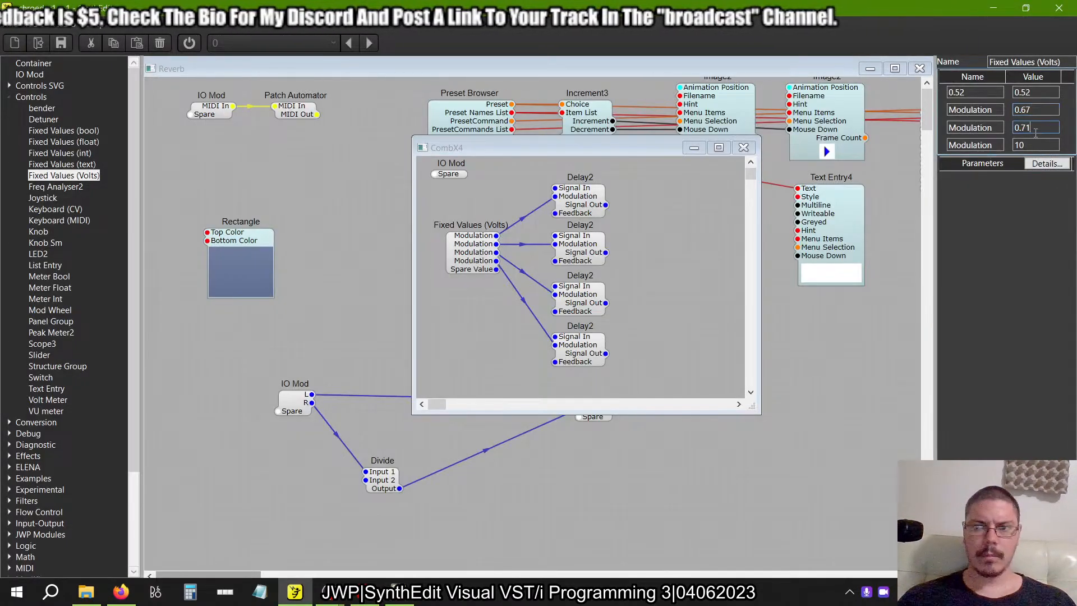
pyautogui.hotkey('alt', 'Tab')
pyautogui.doubleClick(579, 364)
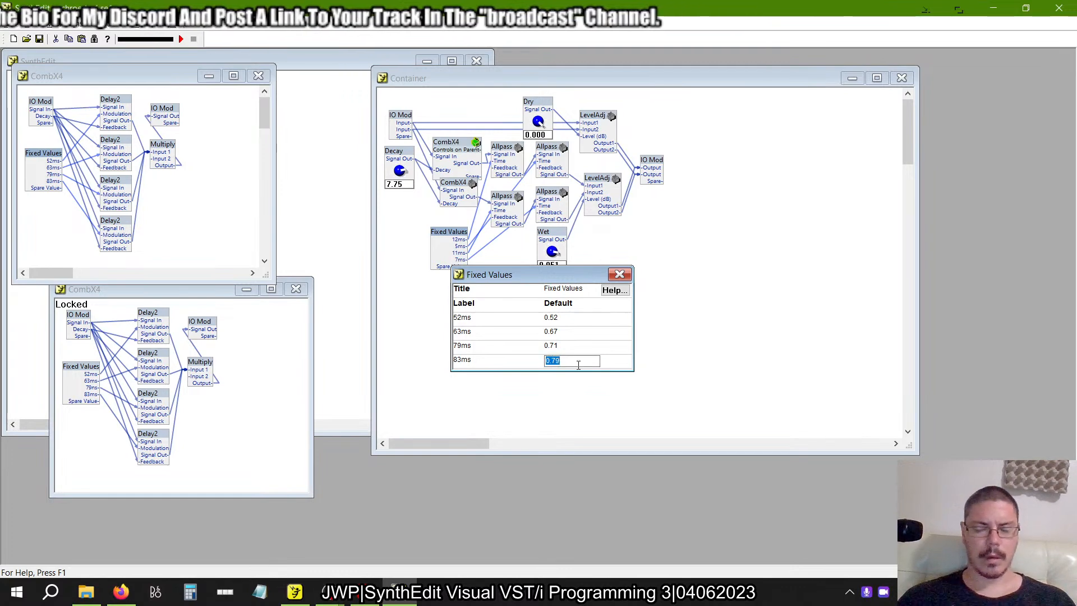
pyautogui.hotkey('alt', 'Tab')
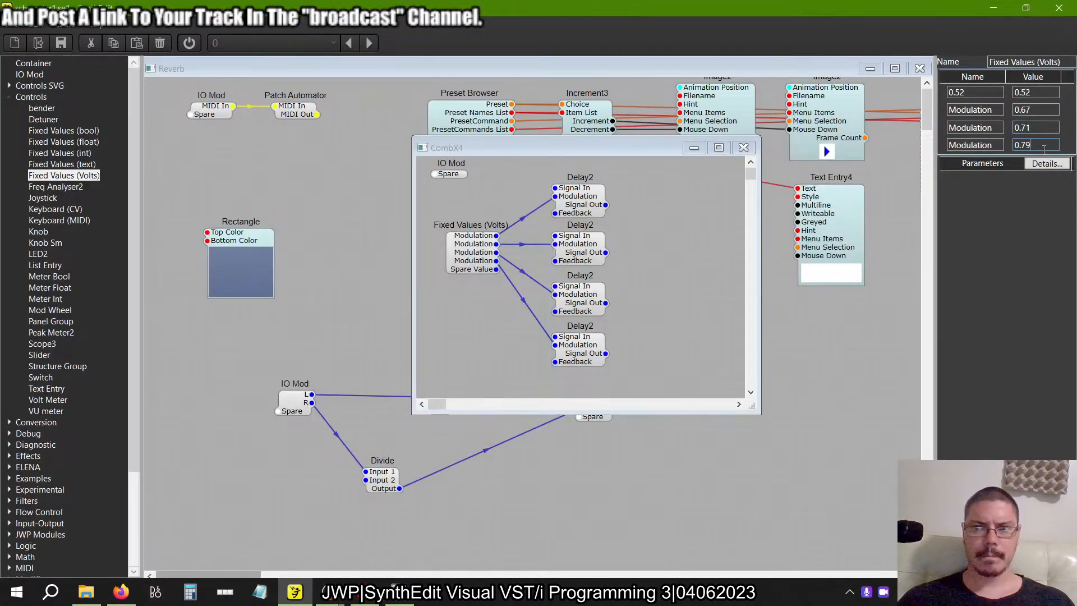
# Name the first two entries of the new Fixed Values (Volts) module 52ms and 63ms, copying the example's labels.
pyautogui.hotkey('alt', 'Tab')
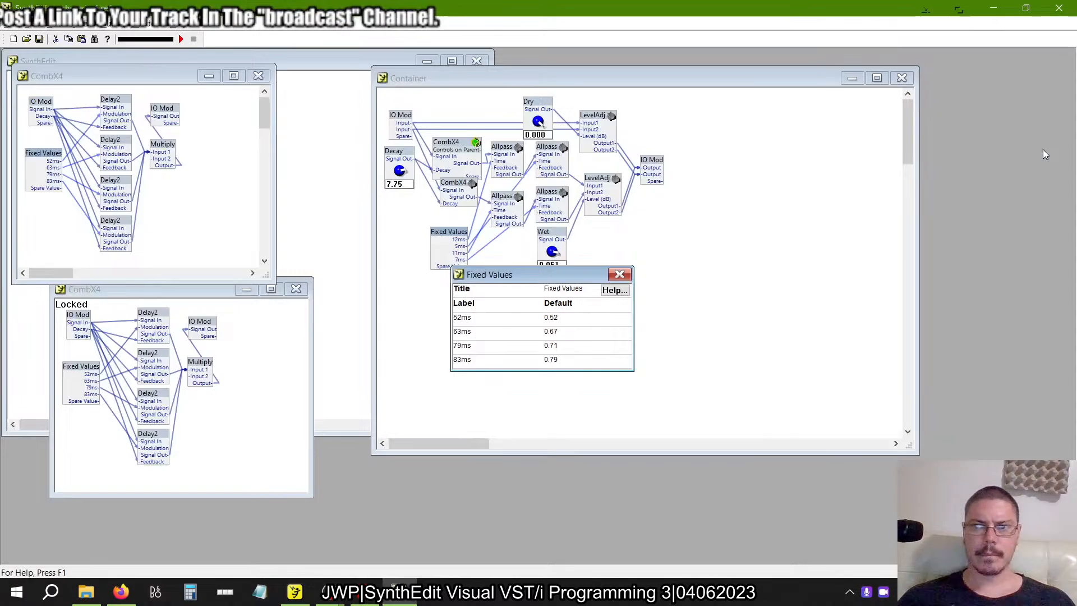
pyautogui.doubleClick(488, 319)
pyautogui.hotkey('alt', 'Tab')
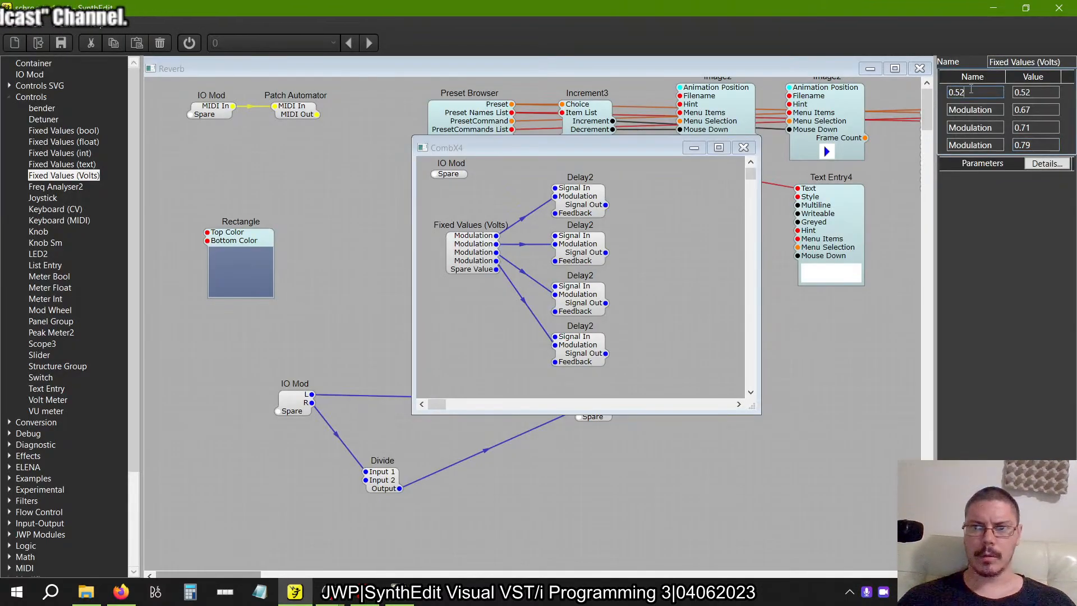
pyautogui.hotkey('alt', 'Tab')
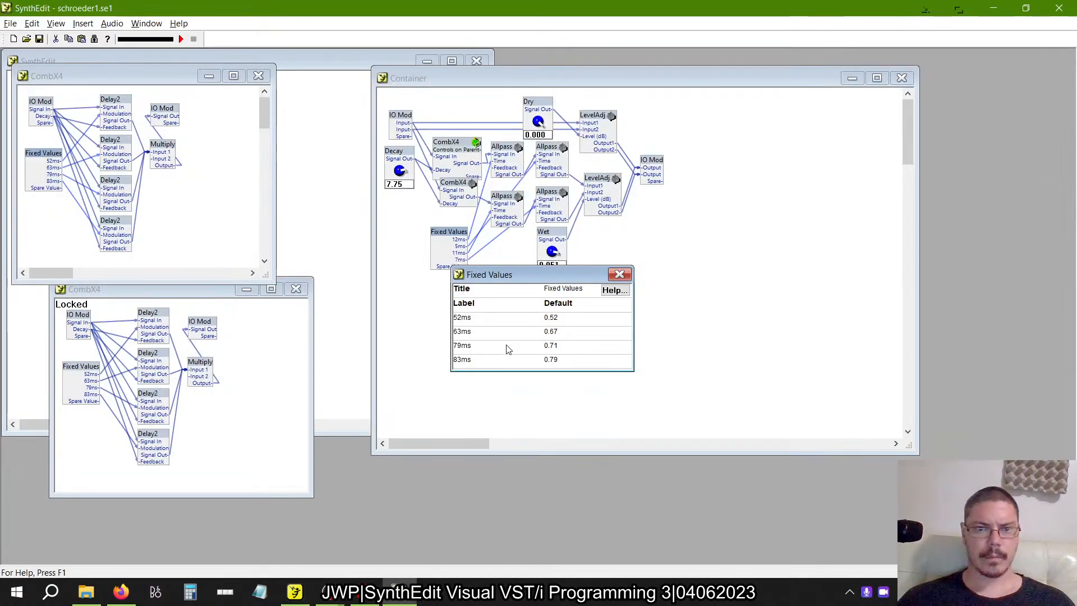
pyautogui.doubleClick(490, 333)
pyautogui.hotkey('alt', 'Tab')
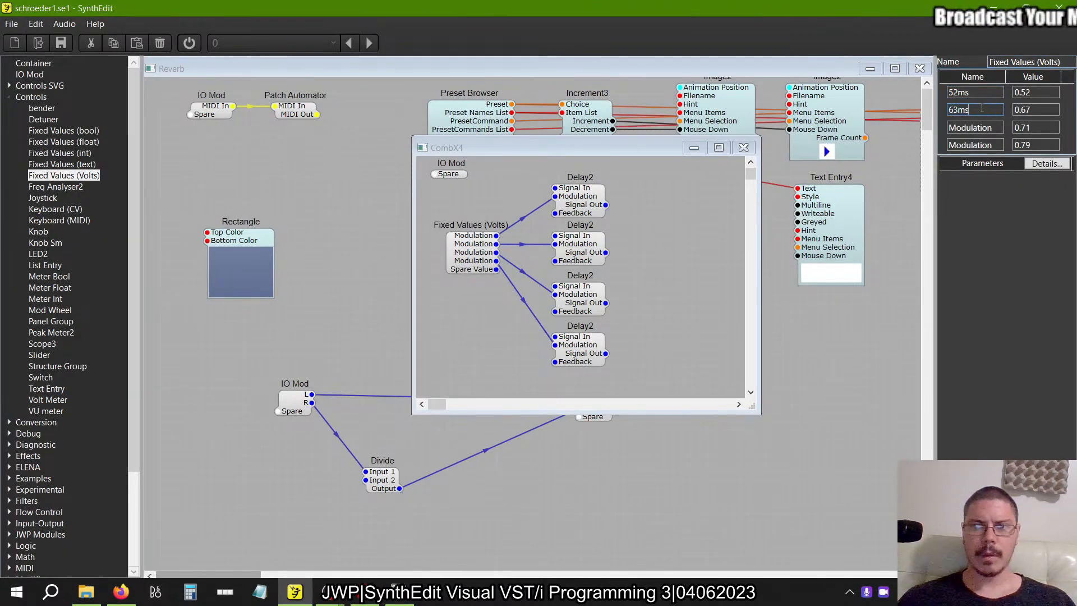
# Name the third and fourth entries of the new Fixed Values (Volts) module 79ms and 83ms, copying the example's labels.
pyautogui.hotkey('alt', 'Tab')
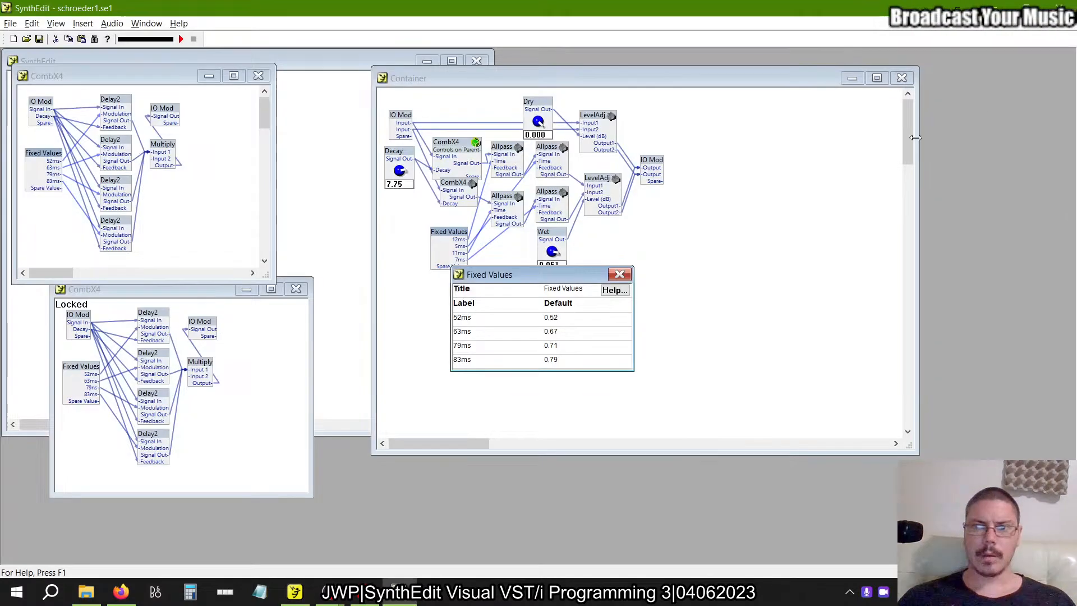
pyautogui.doubleClick(472, 346)
pyautogui.hotkey('alt', 'Tab')
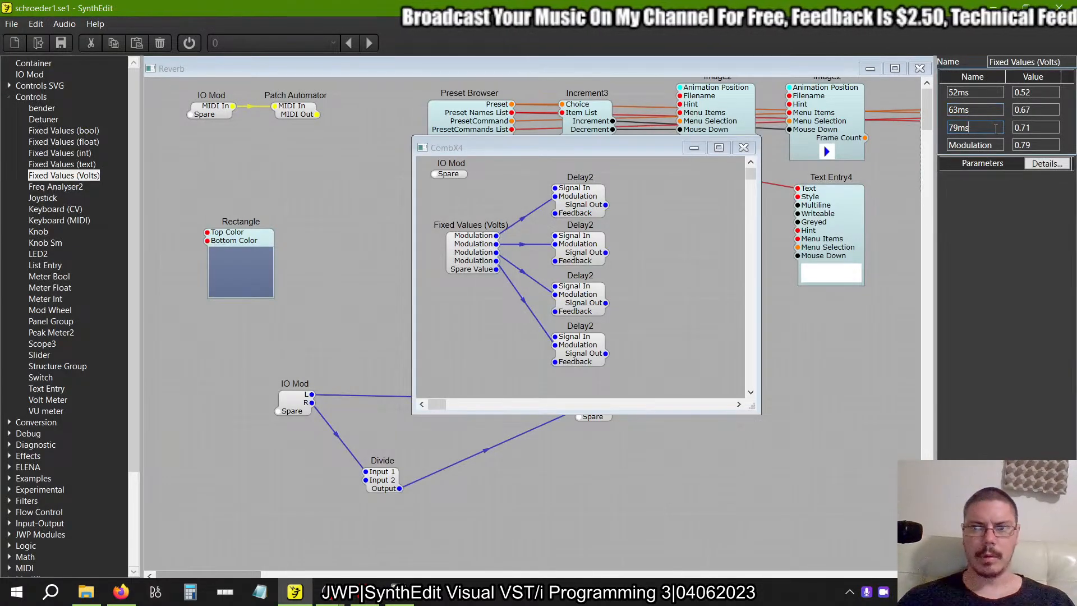
pyautogui.hotkey('alt', 'Tab')
pyautogui.doubleClick(464, 360)
pyautogui.hotkey('ctrl', 'c')
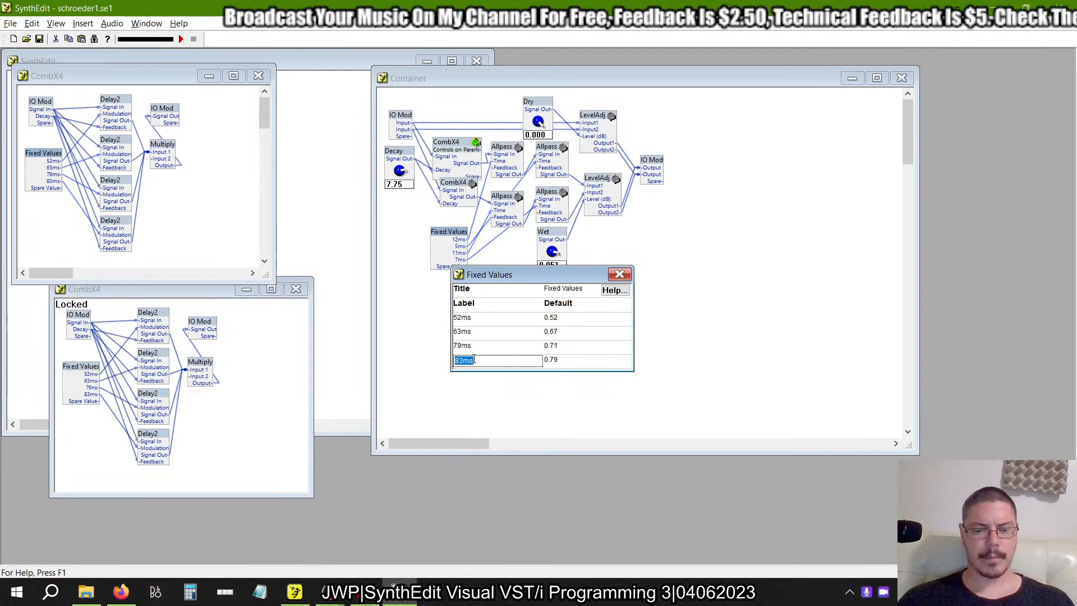
pyautogui.hotkey('alt', 'Tab')
pyautogui.doubleClick(990, 144)
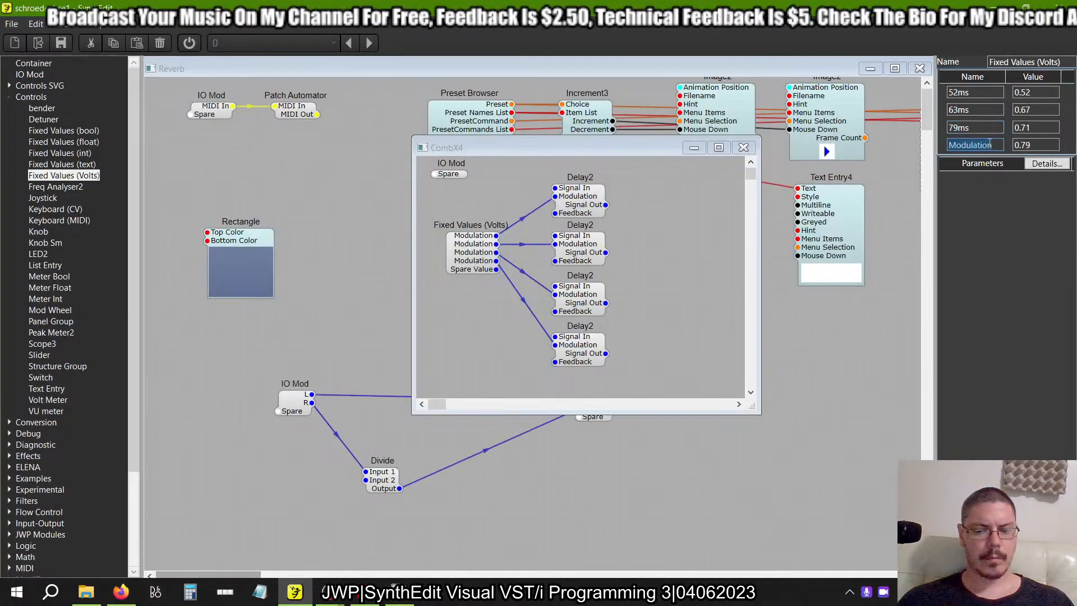
pyautogui.hotkey('ctrl', 'v')
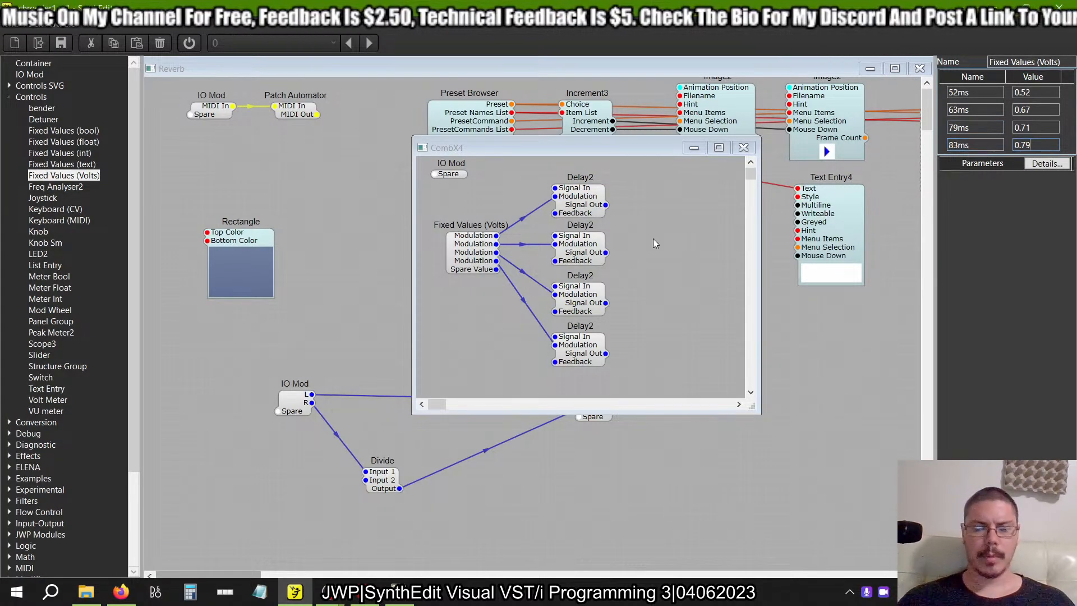
# Switch to the example project, close its Fixed Values properties and open the properties of the Multiply module in CombX4.
pyautogui.hotkey('alt', 'Tab')
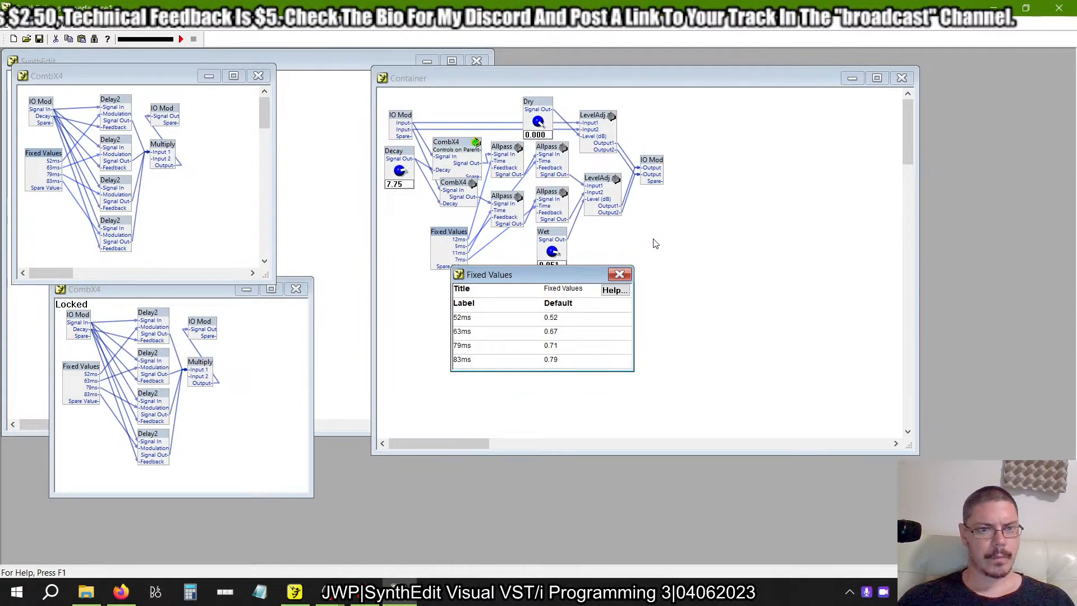
pyautogui.click(619, 275)
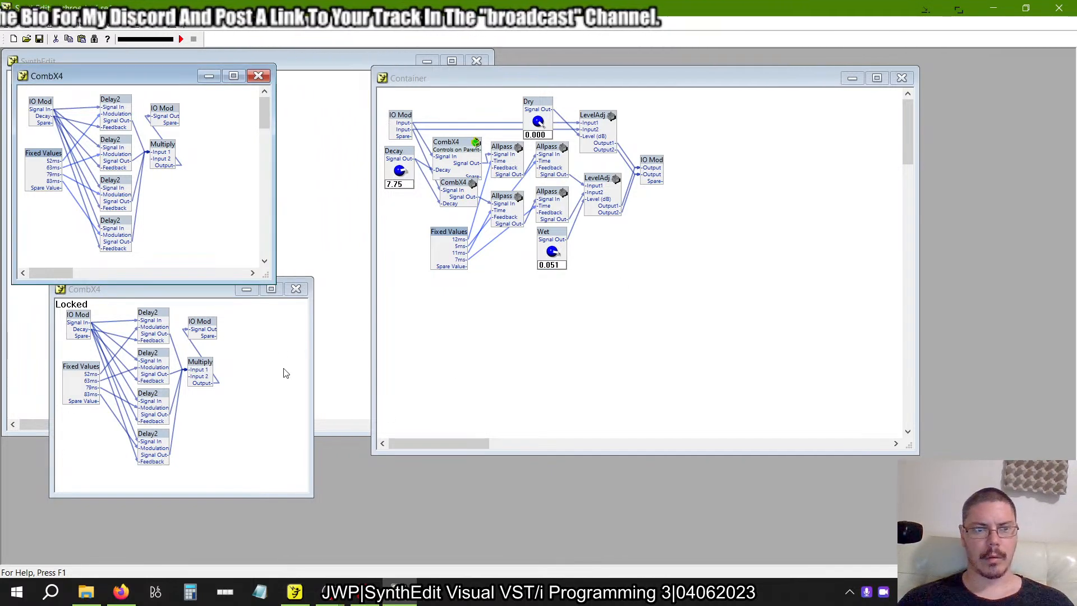
pyautogui.click(201, 365)
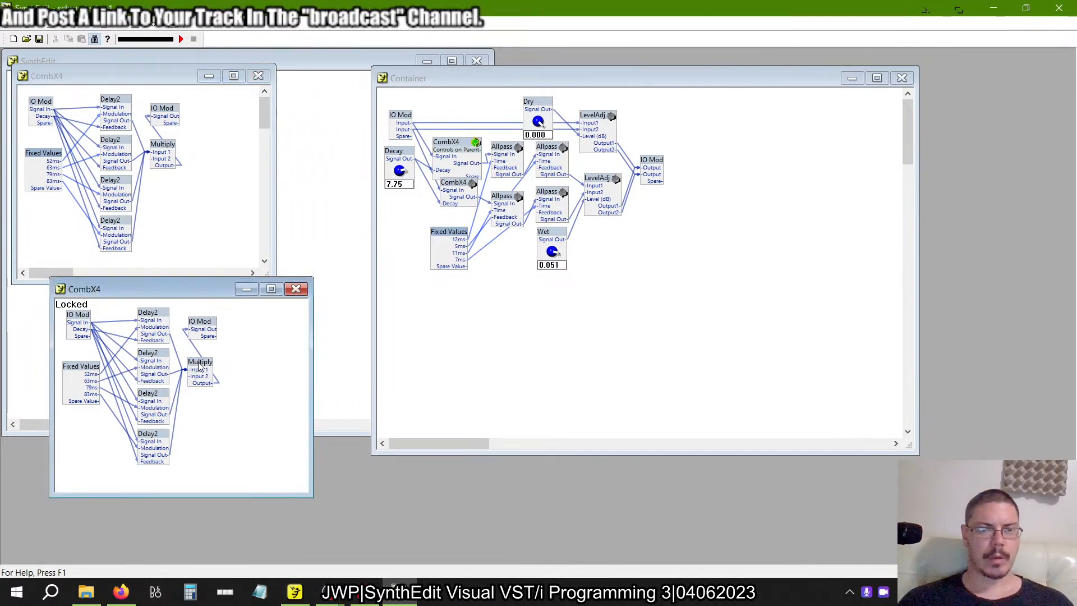
pyautogui.rightClick(200, 365)
pyautogui.click(239, 353)
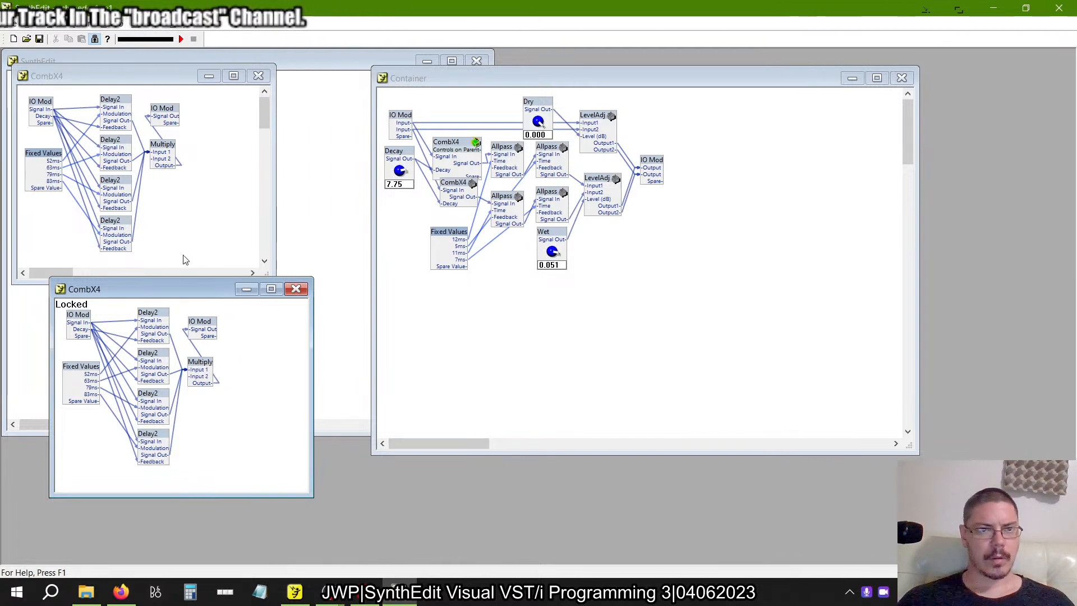
pyautogui.rightClick(157, 149)
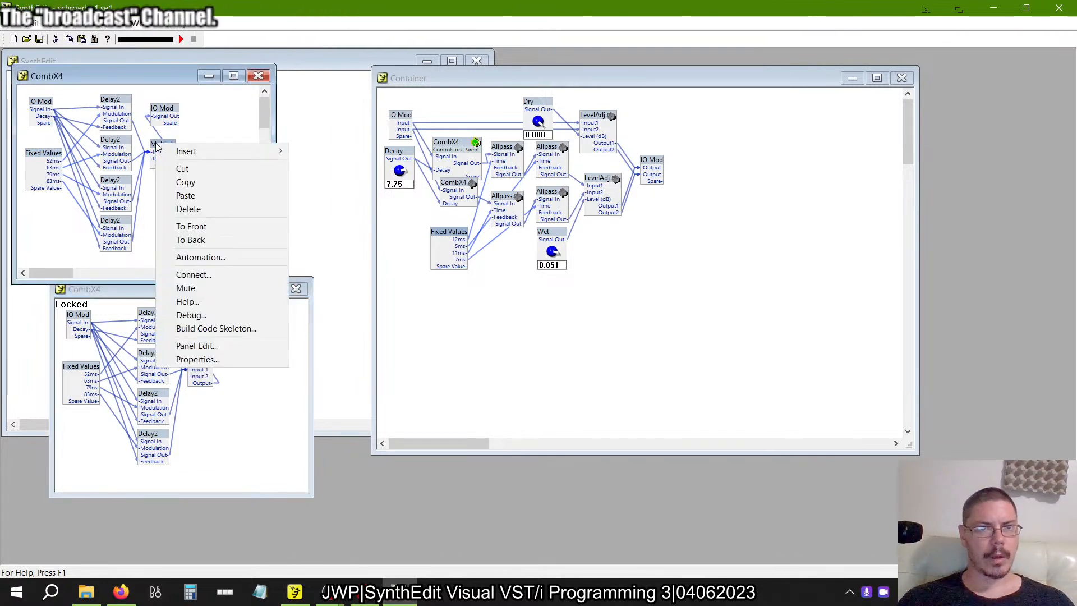
pyautogui.click(206, 360)
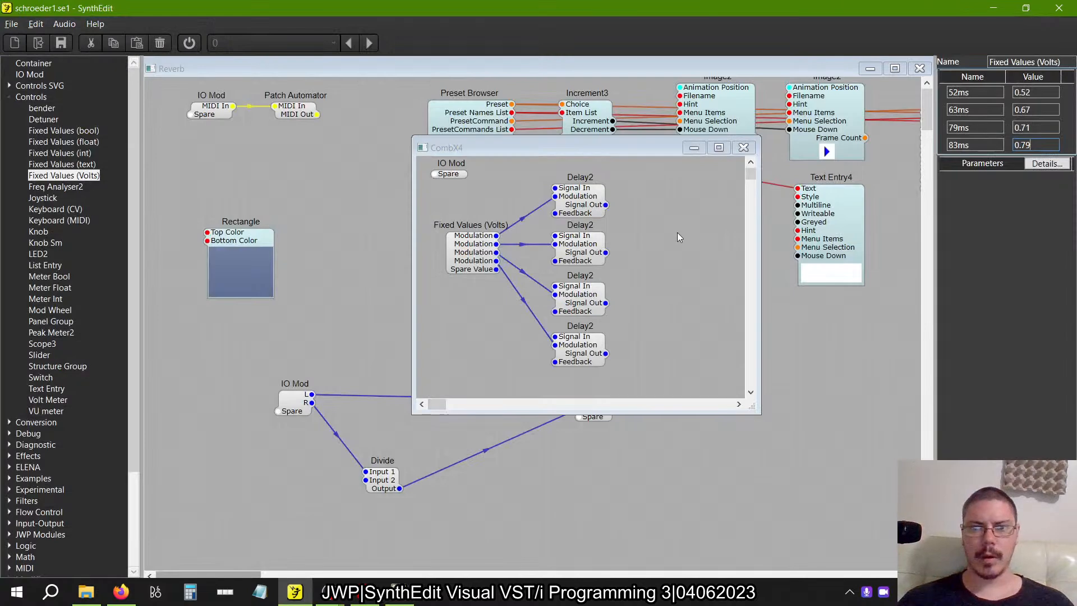
# Add a Math Multiply module to the new CombX4 container, beside the column of Delay2 modules.
pyautogui.click(7, 96)
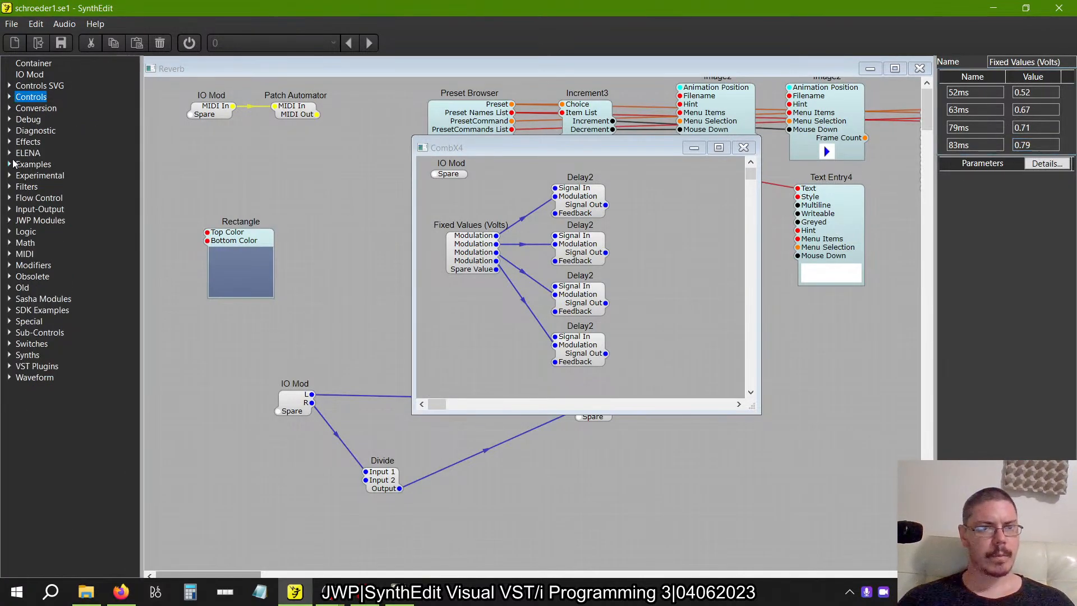
pyautogui.click(9, 242)
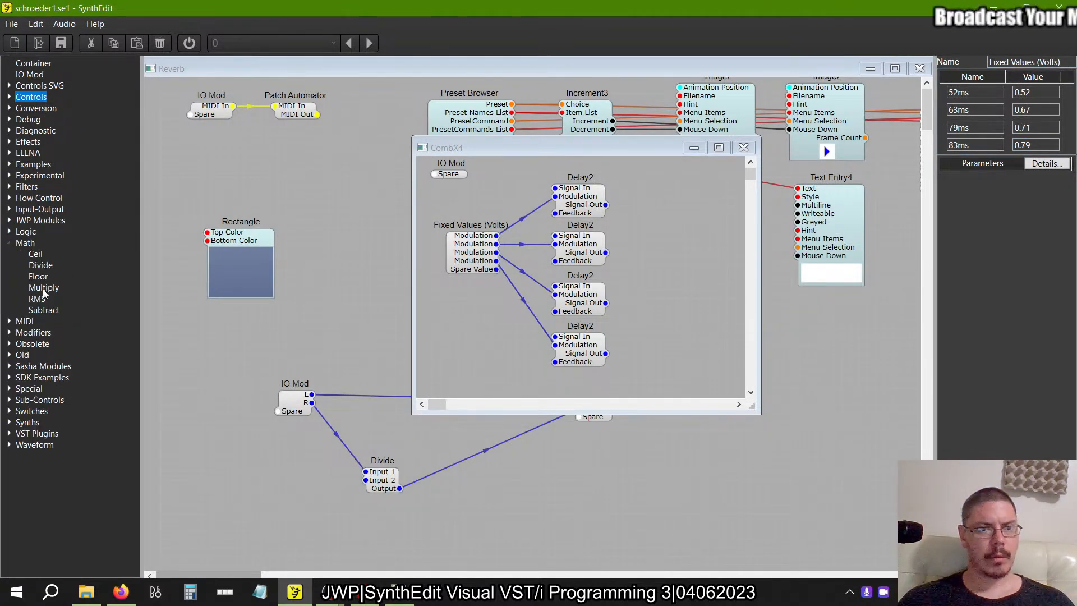
pyautogui.moveTo(44, 288); pyautogui.dragTo(559, 389)
pyautogui.moveTo(659, 275); pyautogui.dragTo(660, 275)
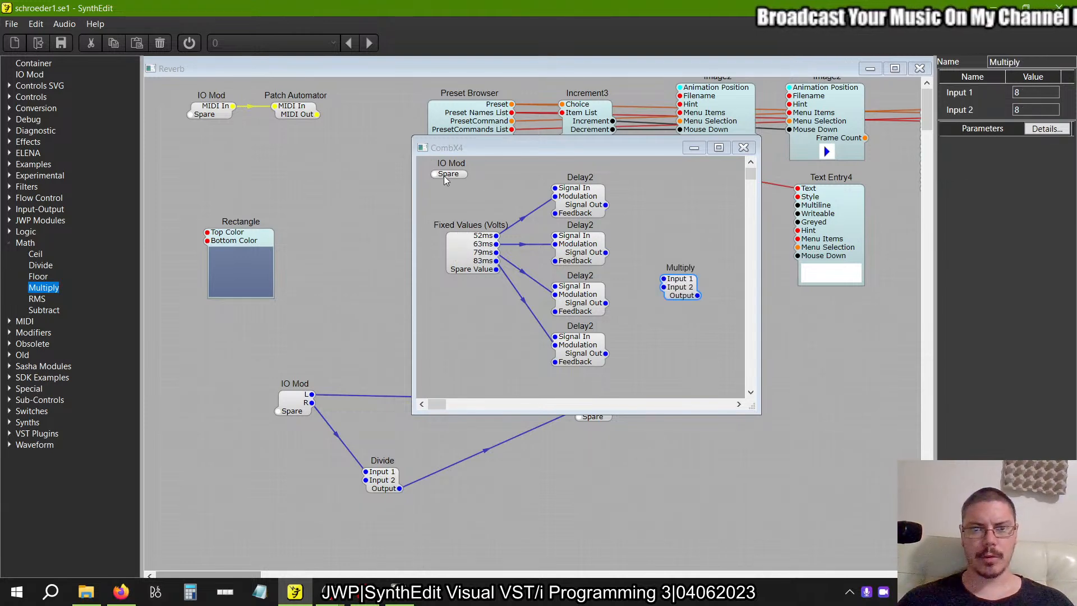
# Connect the Signal Out of all four Delay2 modules to Input 1 of the Multiply module.
pyautogui.click(446, 177)
pyautogui.hscroll(2, 662, 224)
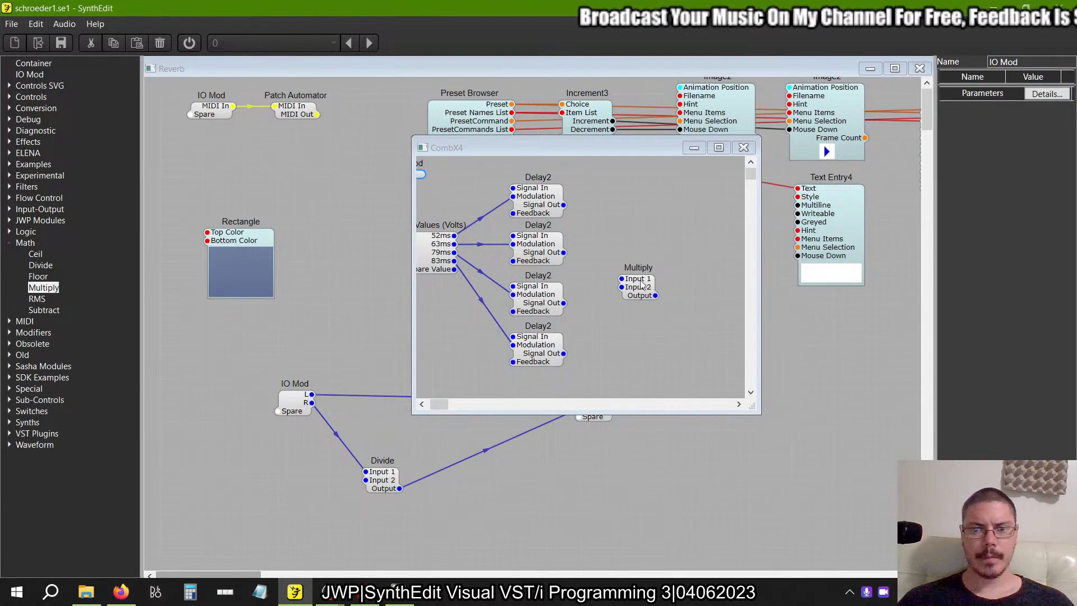
pyautogui.moveTo(622, 279); pyautogui.dragTo(564, 205)
pyautogui.click(560, 247)
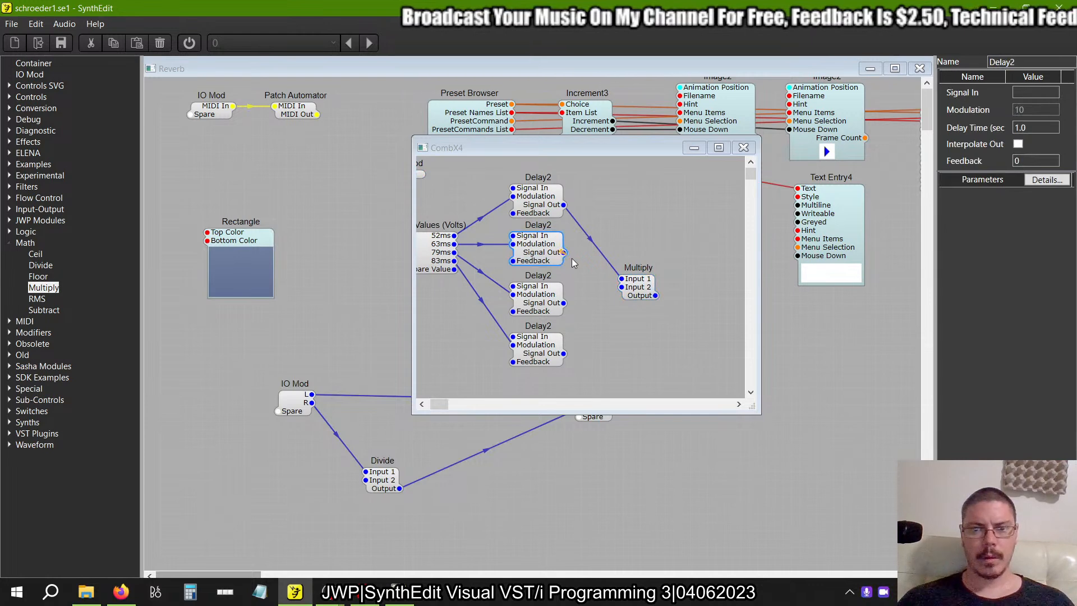
pyautogui.moveTo(564, 303); pyautogui.dragTo(614, 285)
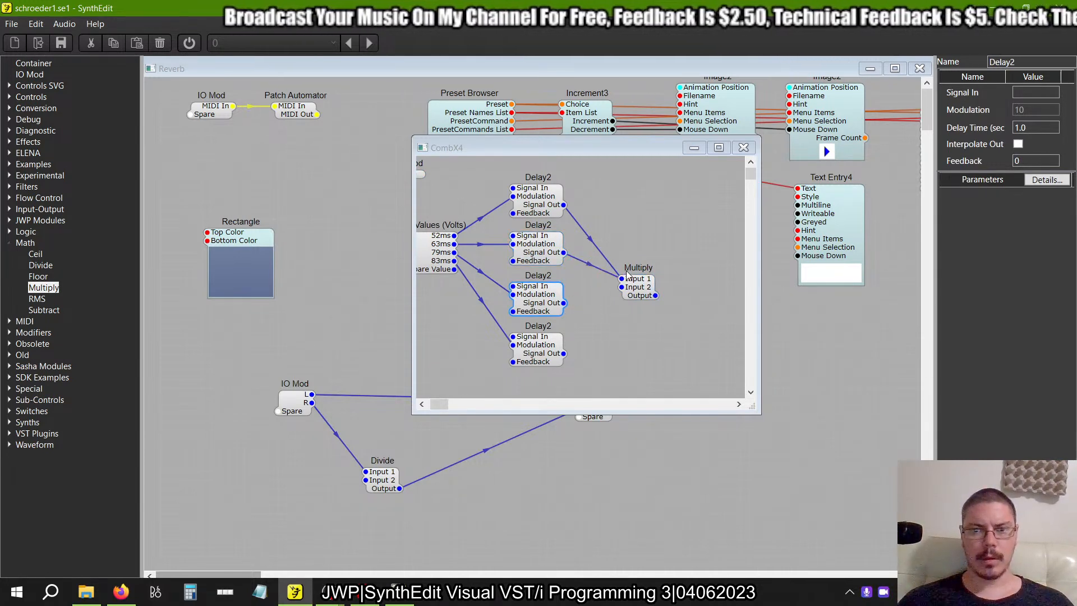
pyautogui.moveTo(563, 353); pyautogui.dragTo(642, 259)
# Add a second IO Mod beyond the Multiply module in CombX4, and close the Multiply properties in the example project.
pyautogui.moveTo(29, 74); pyautogui.dragTo(700, 184)
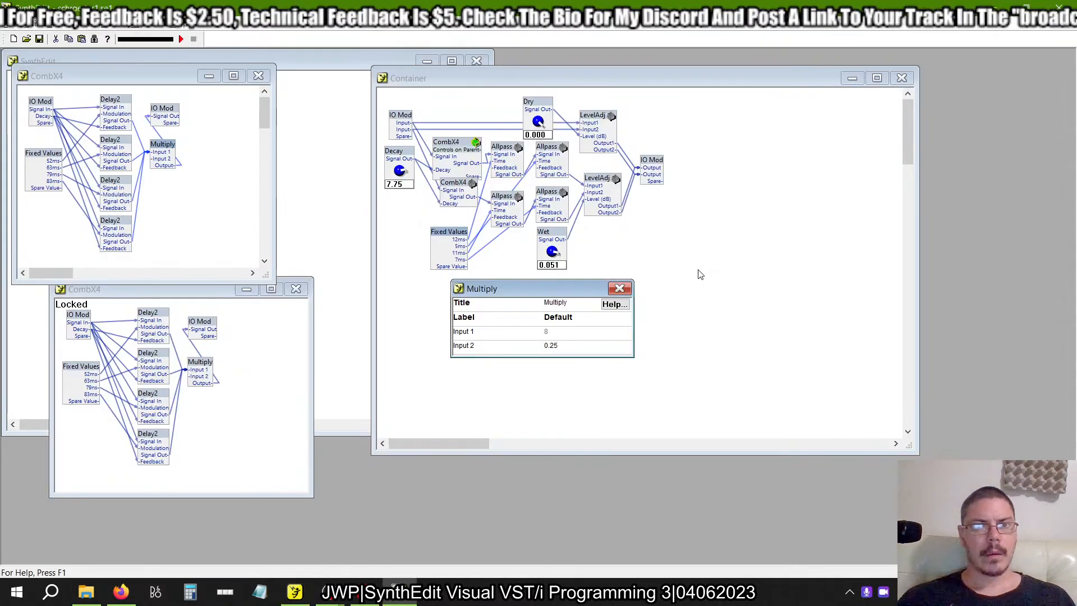
pyautogui.click(619, 287)
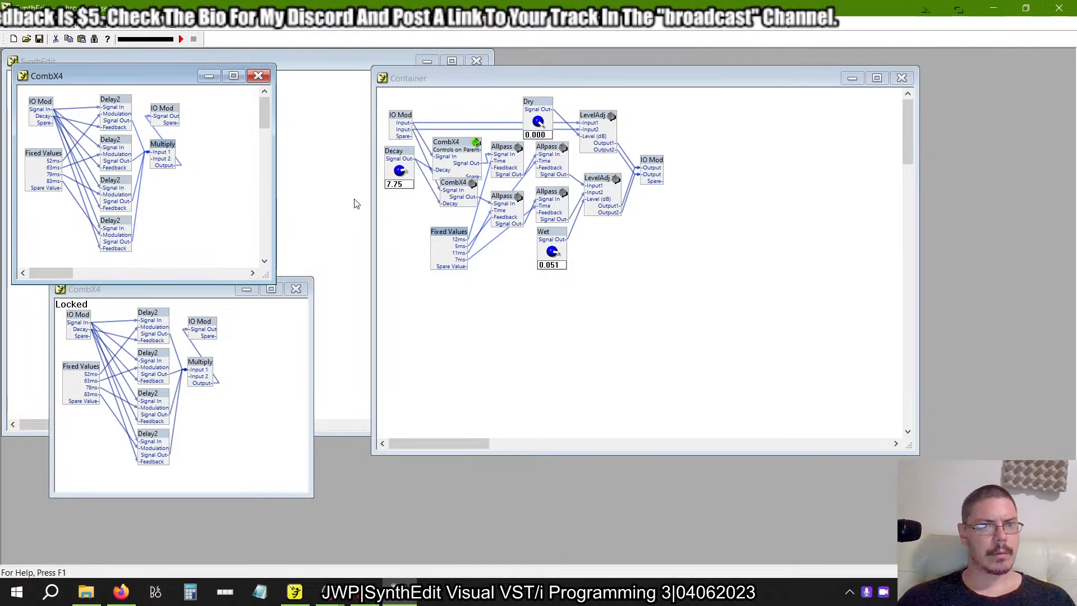
pyautogui.hotkey('alt', 'Tab')
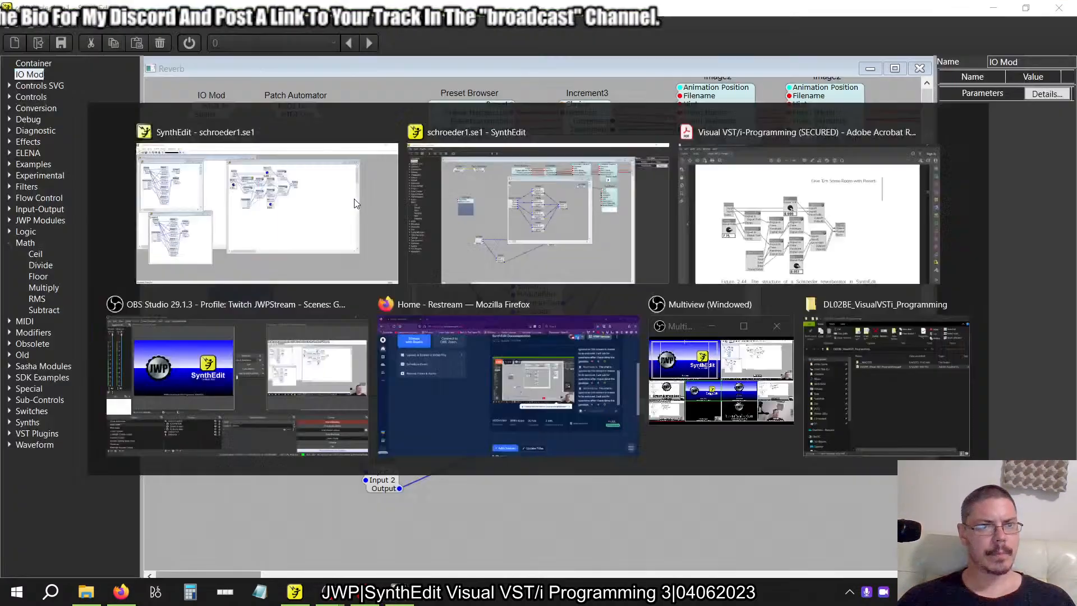
# Connect the first IO Mod to the Signal In of all four Delay2 modules through one shared pin.
pyautogui.hscroll(-1, 475, 180)
pyautogui.moveTo(443, 177); pyautogui.dragTo(554, 188)
pyautogui.click(547, 240)
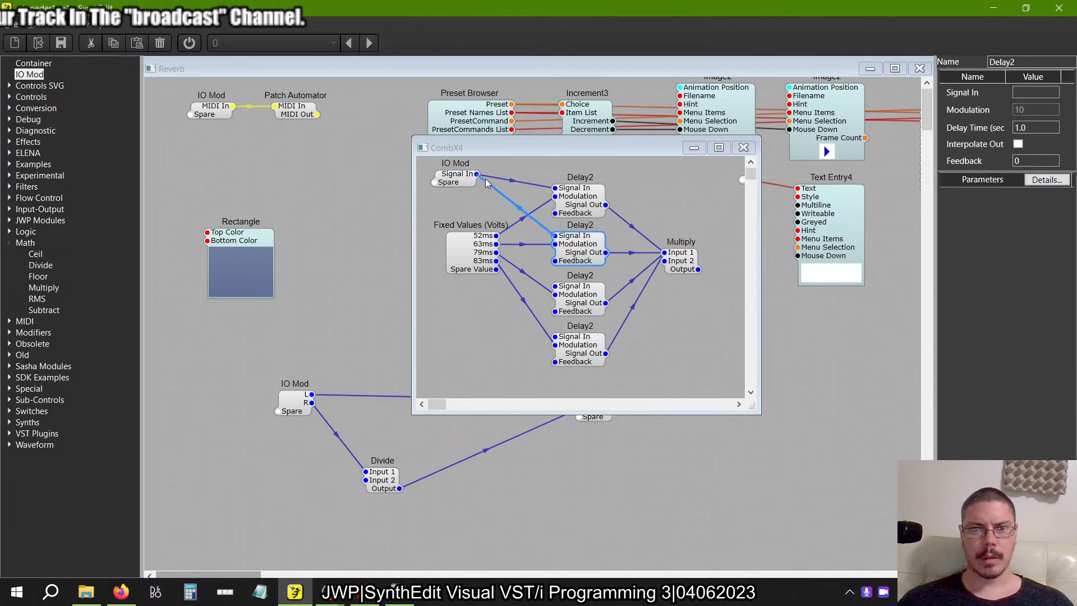
pyautogui.moveTo(476, 174); pyautogui.dragTo(554, 236)
pyautogui.moveTo(554, 287); pyautogui.dragTo(476, 174)
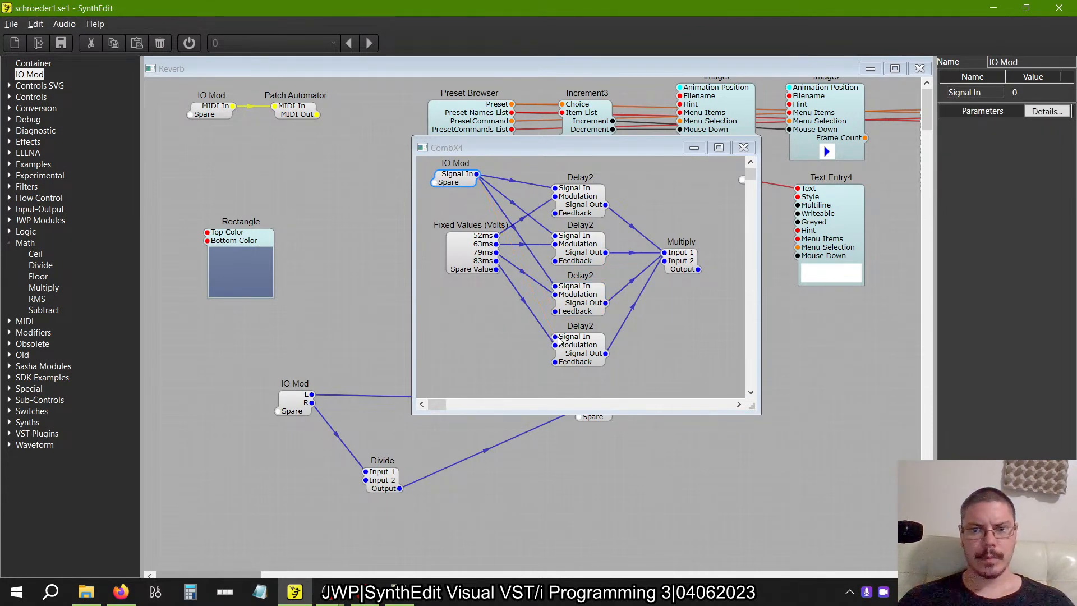
pyautogui.moveTo(558, 338); pyautogui.dragTo(557, 337)
# Connect the Feedback inputs of all four Delay2 modules to one shared new pin on the first IO Mod.
pyautogui.moveTo(556, 214); pyautogui.dragTo(447, 184)
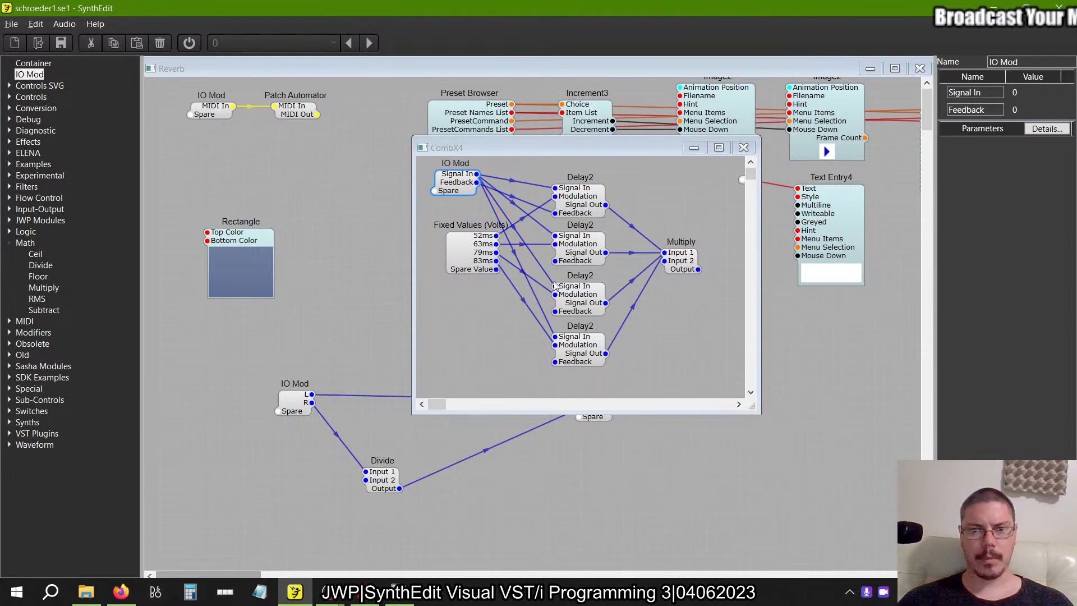
pyautogui.moveTo(555, 312); pyautogui.dragTo(554, 365)
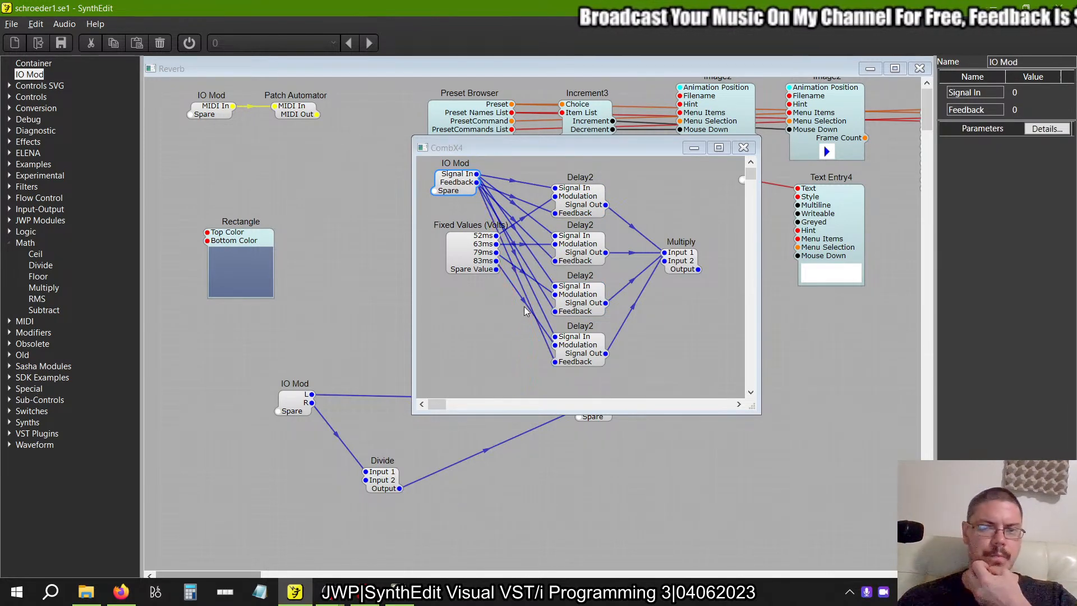
pyautogui.click(451, 219)
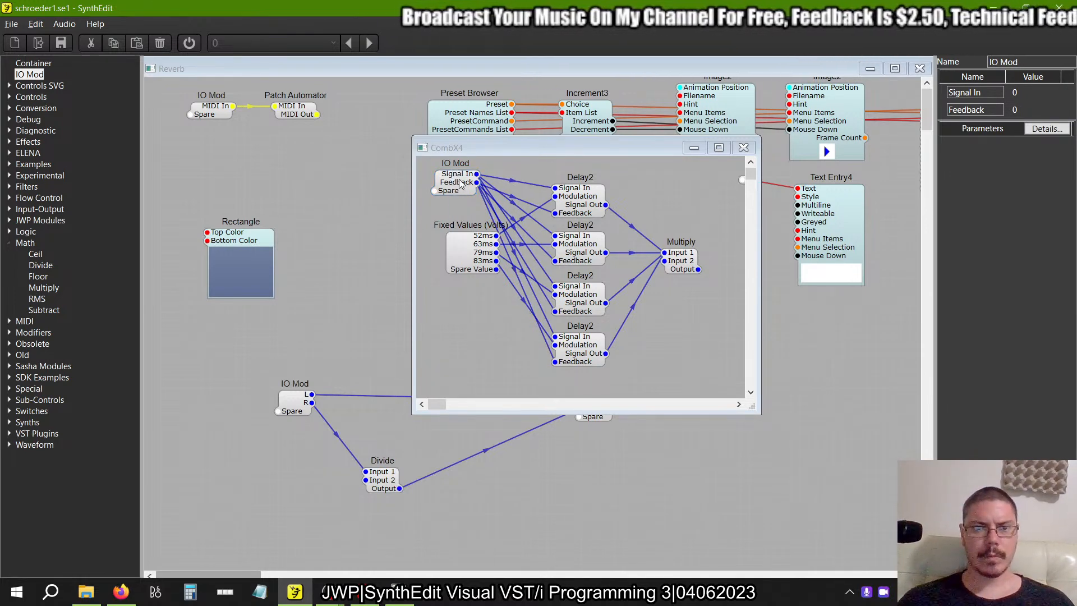
# Rename the first IO Mod's Feedback pin as Decay, keeping the module above Fixed Values (Volts).
pyautogui.moveTo(460, 184); pyautogui.dragTo(464, 327)
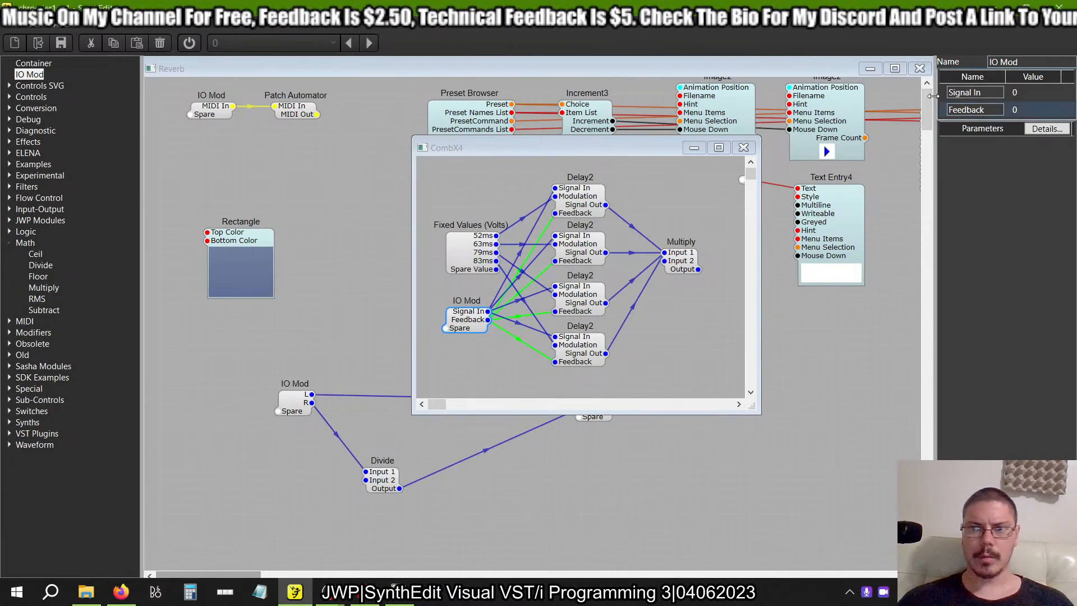
pyautogui.doubleClick(989, 110)
pyautogui.write('Decay')
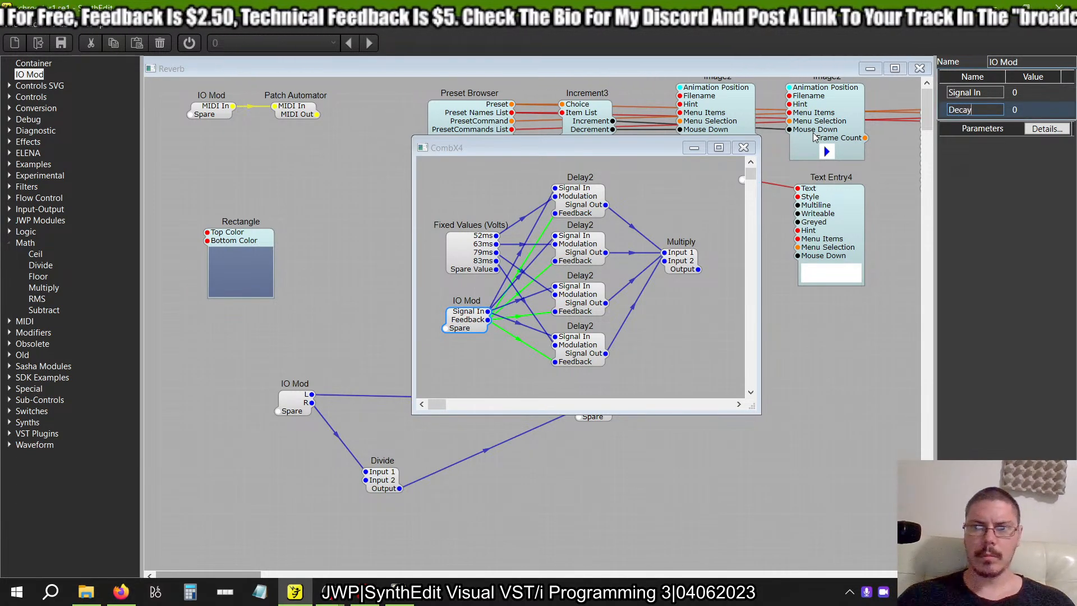
pyautogui.press('Return')
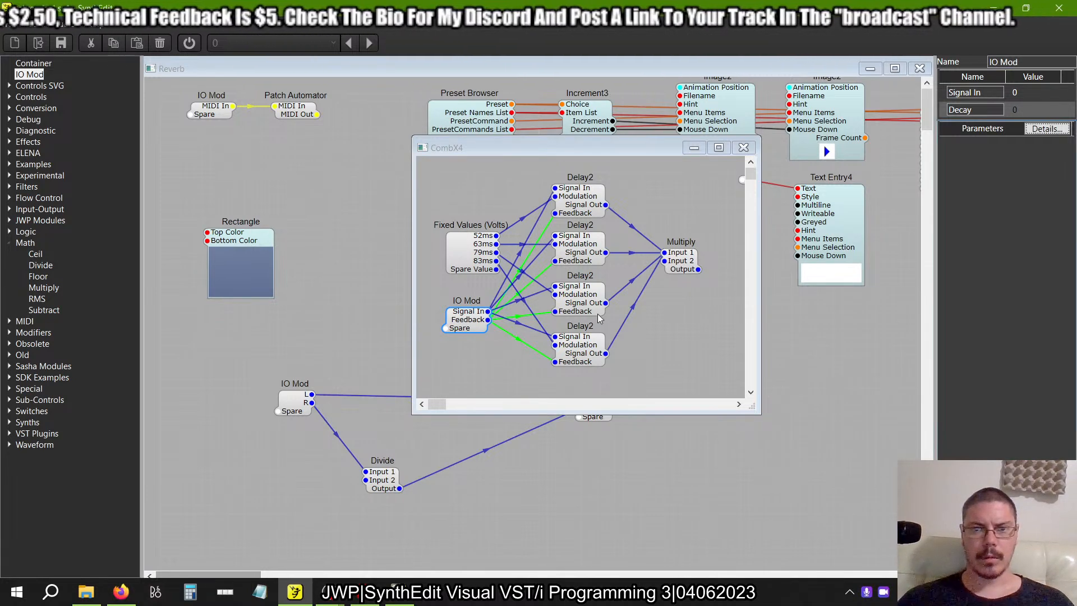
pyautogui.moveTo(476, 317); pyautogui.dragTo(465, 185)
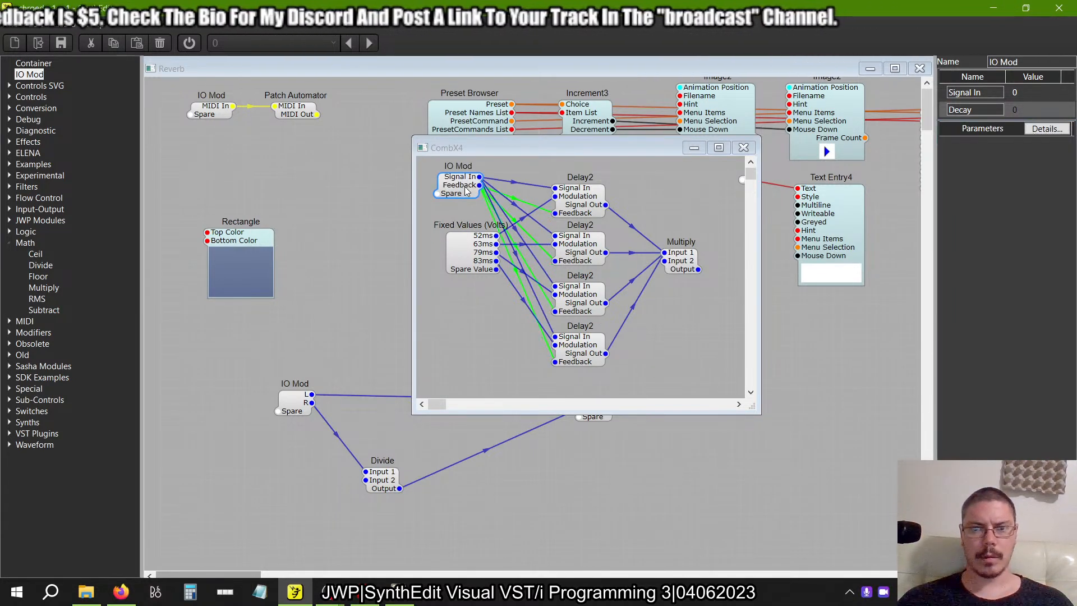
# Connect the Multiply module's Output to the second IO Mod and rename the resulting pin as Signal Out.
pyautogui.moveTo(437, 404); pyautogui.dragTo(442, 404)
pyautogui.moveTo(600, 270); pyautogui.dragTo(660, 178)
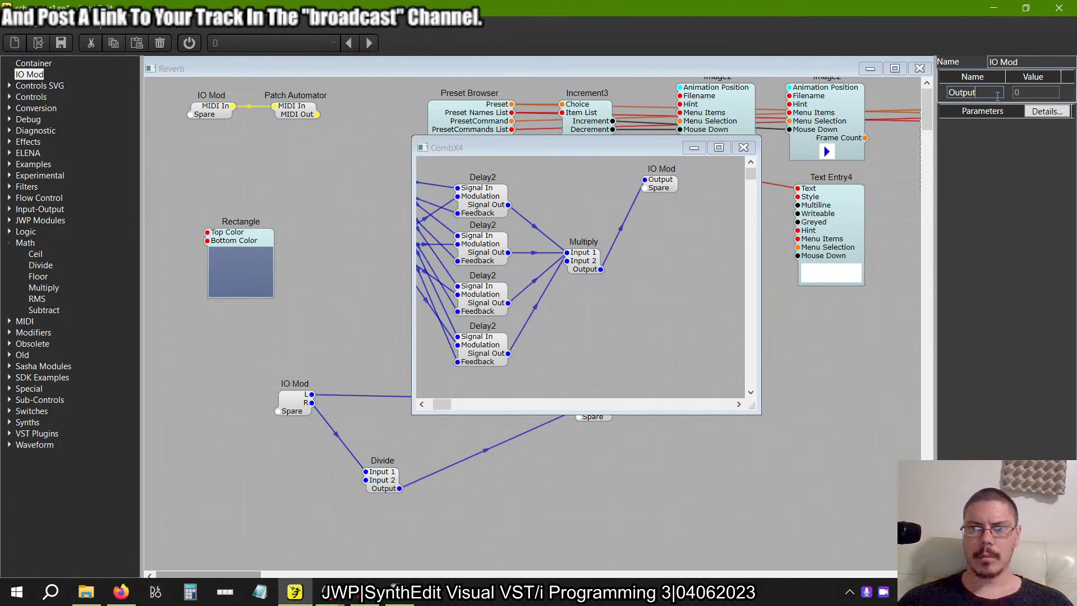
pyautogui.click(949, 93)
pyautogui.write('Signal')
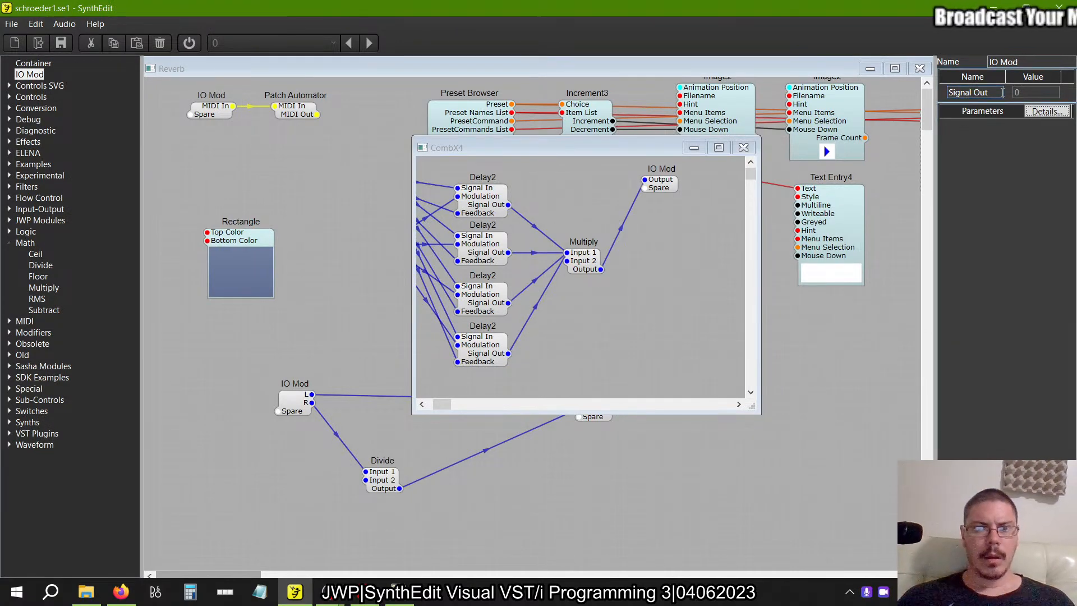
# Move the Fixed Values (Volts) module below the column of four Delay2 modules.
pyautogui.click(456, 403)
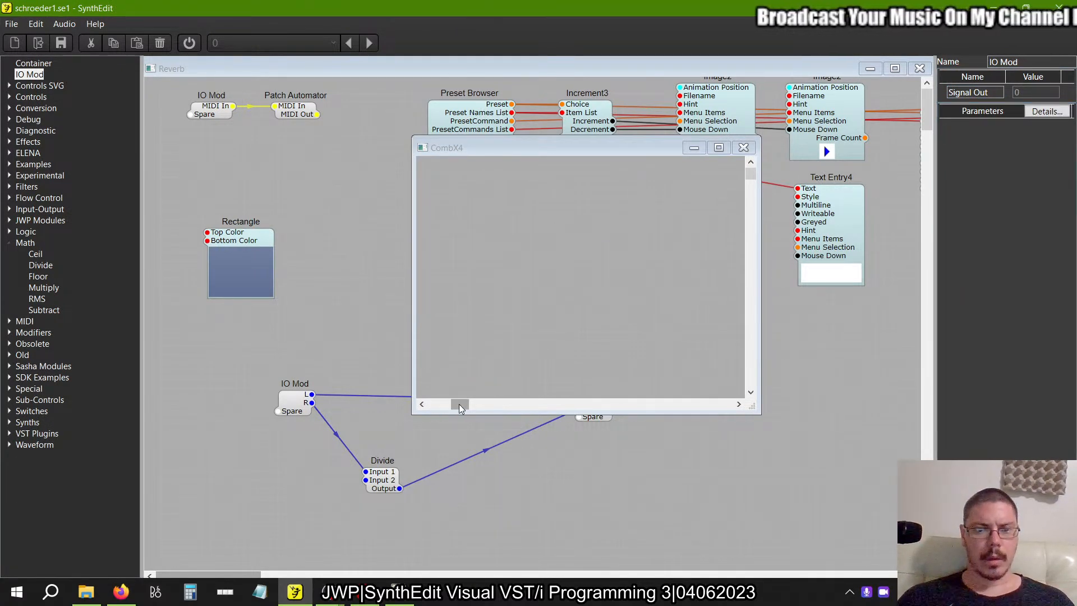
pyautogui.moveTo(458, 404); pyautogui.dragTo(399, 403)
pyautogui.click(477, 296)
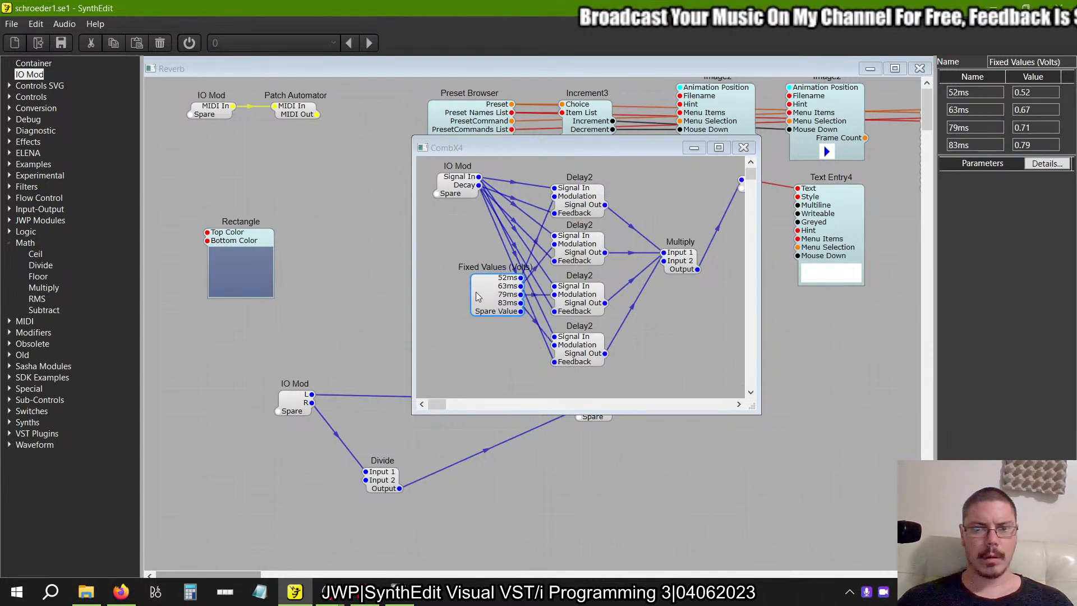
pyautogui.moveTo(476, 293); pyautogui.dragTo(513, 348)
pyautogui.scroll(3, 515, 347)
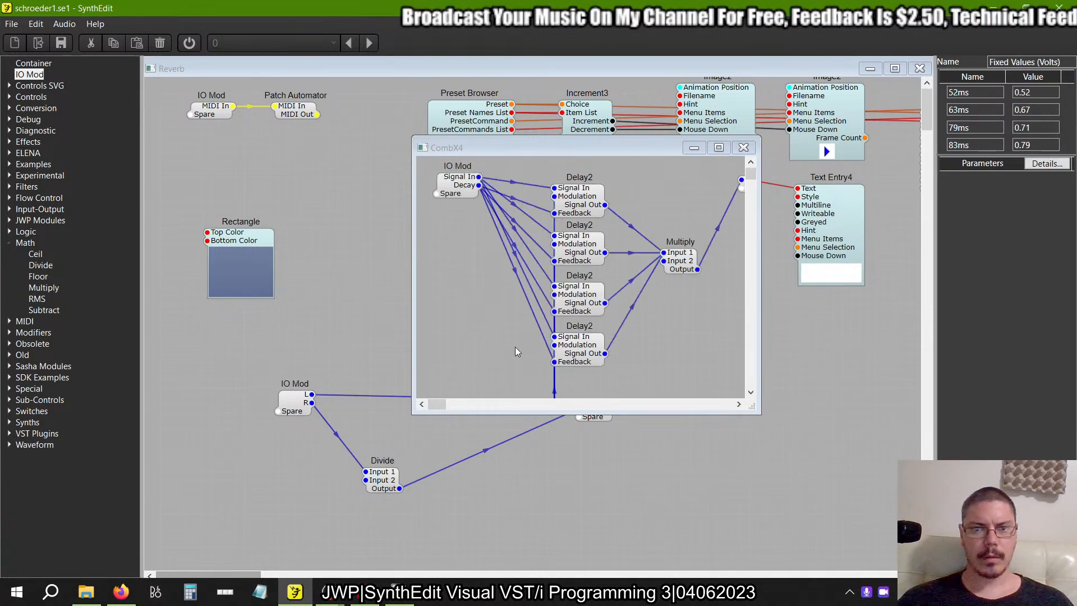
# Shift all CombX4 modules down and place the Signal In/Decay IO Mod just above the first Delay2.
pyautogui.hotkey('ctrl', 'a')
pyautogui.moveTo(581, 197); pyautogui.dragTo(581, 286)
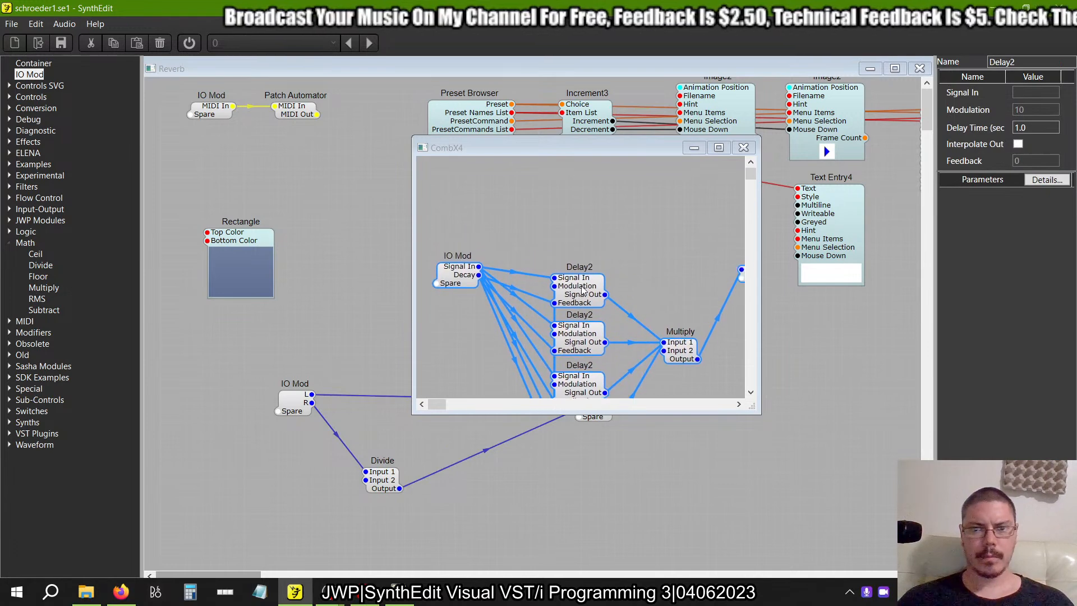
pyautogui.click(547, 221)
pyautogui.moveTo(458, 273); pyautogui.dragTo(537, 210)
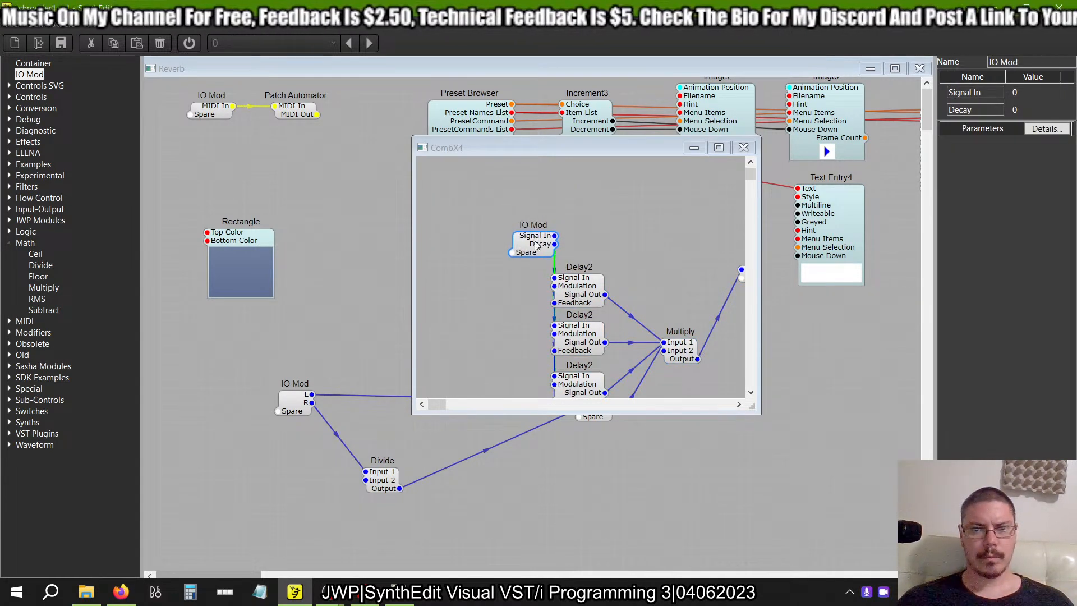
# Move the Multiply module just below the last Delay2 and set its Input 2 to 0.25.
pyautogui.hscroll(2, 621, 220)
pyautogui.scroll(-5, 621, 220)
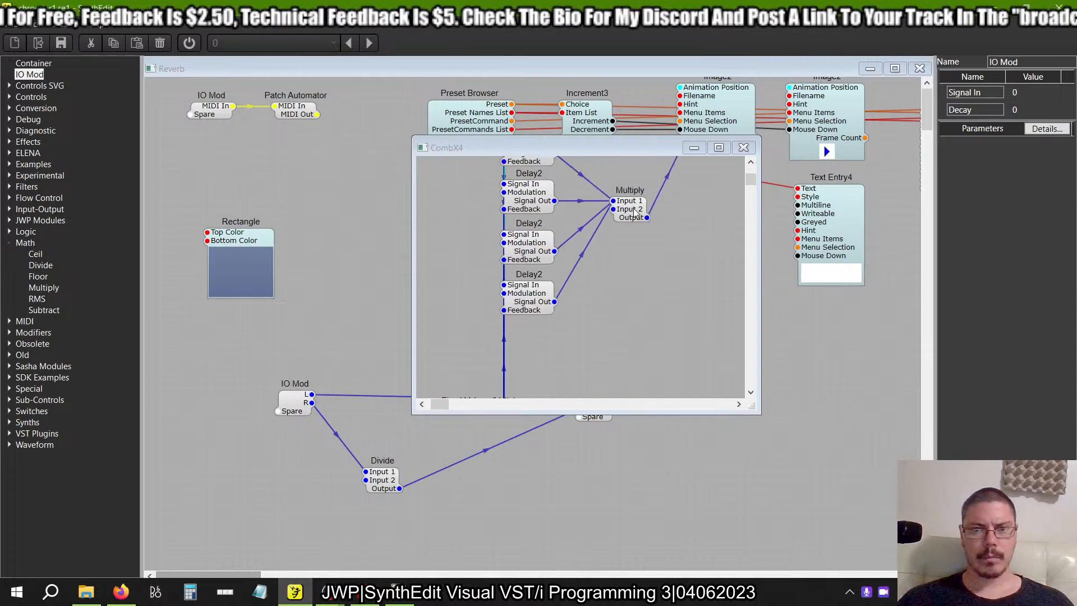
pyautogui.moveTo(635, 213); pyautogui.dragTo(578, 340)
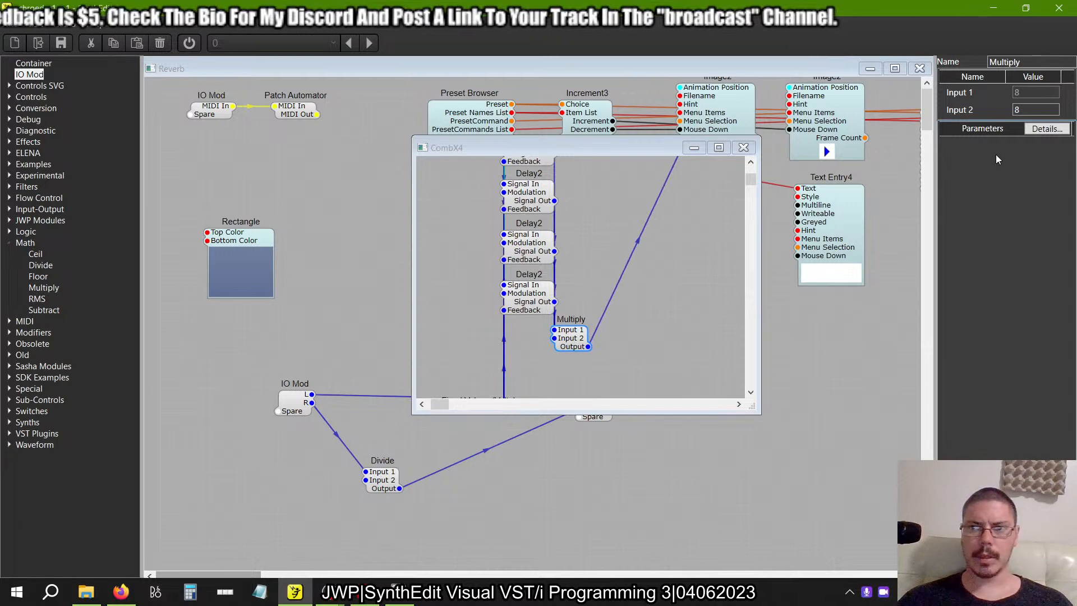
pyautogui.write('0.')
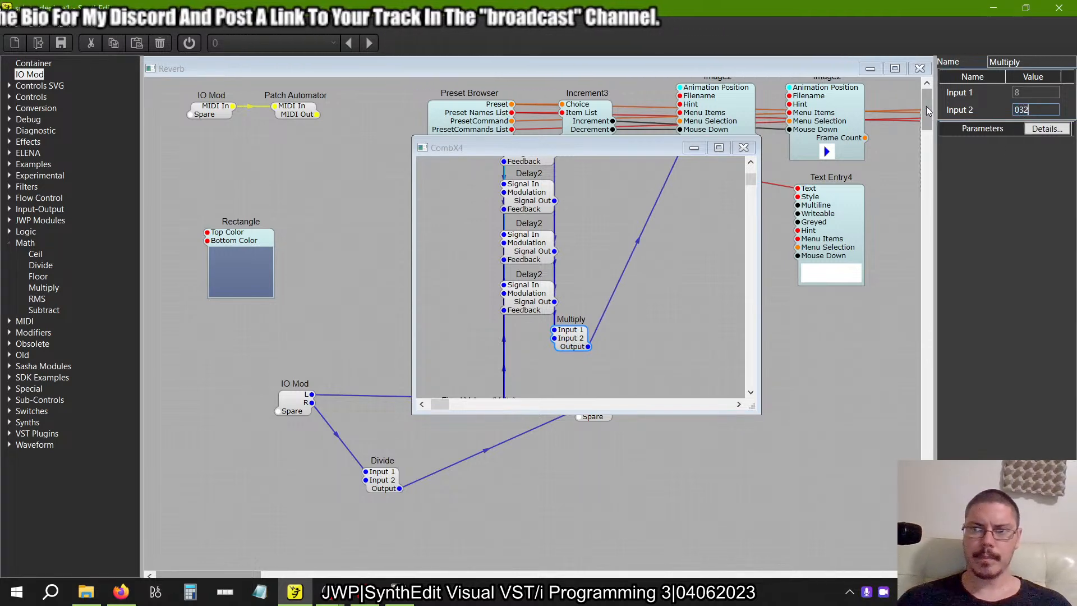
pyautogui.write('25')
pyautogui.press('Tab')
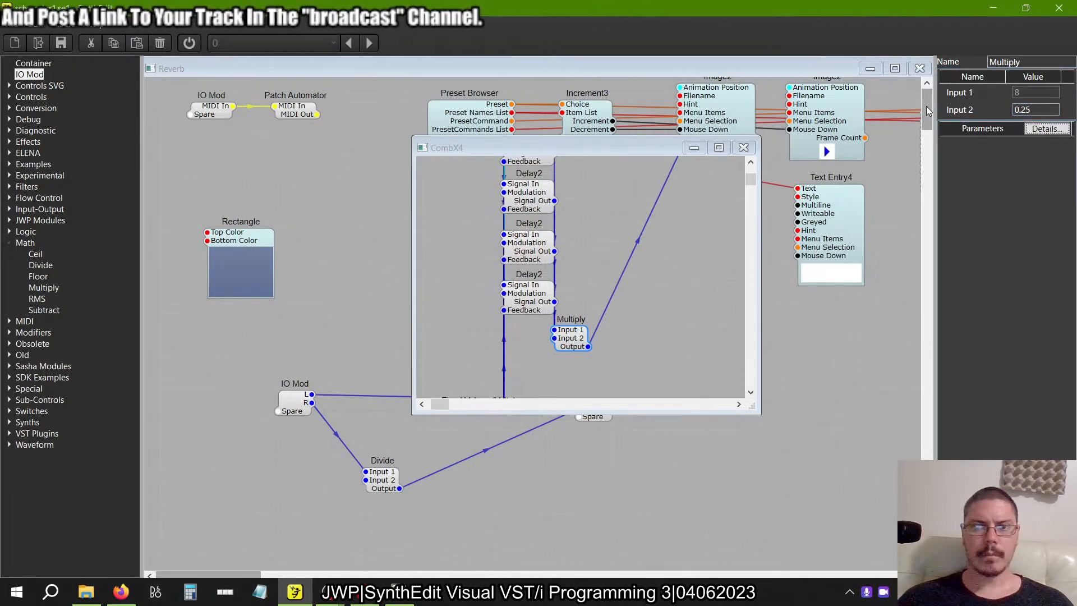
# Enlarge the CombX4 structure view, then place Fixed Values just below the last Delay2 with Multiply and the output IO Mod beside it.
pyautogui.click(718, 147)
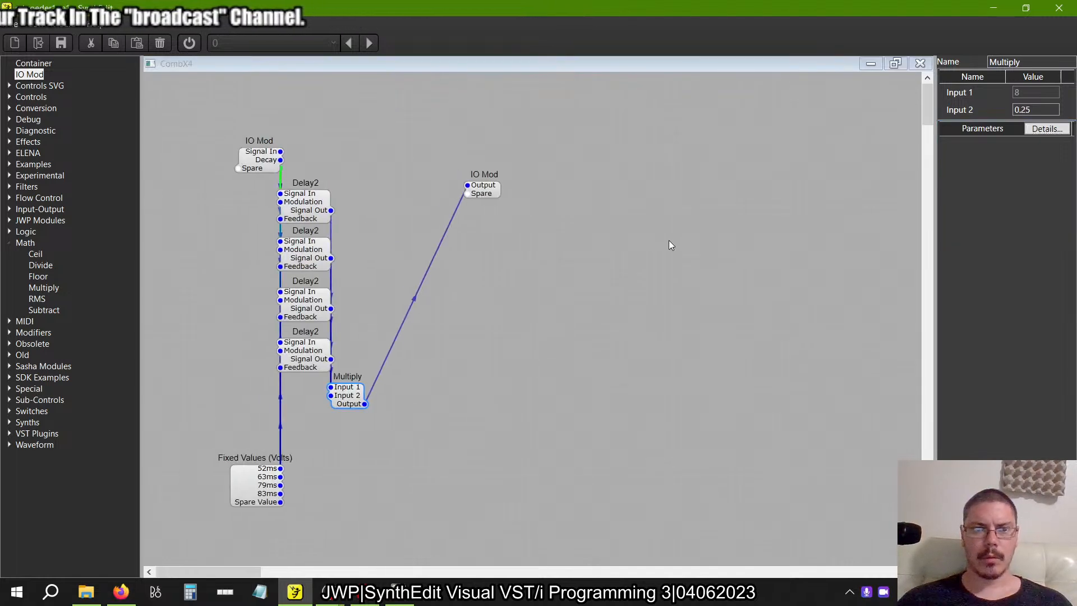
pyautogui.moveTo(487, 191); pyautogui.dragTo(445, 380)
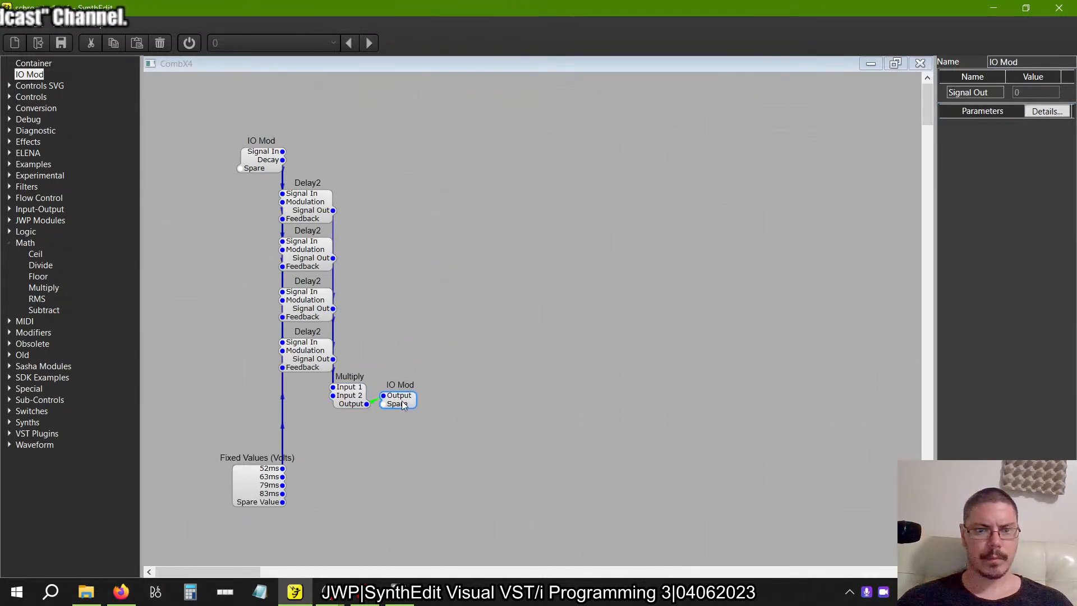
pyautogui.click(253, 493)
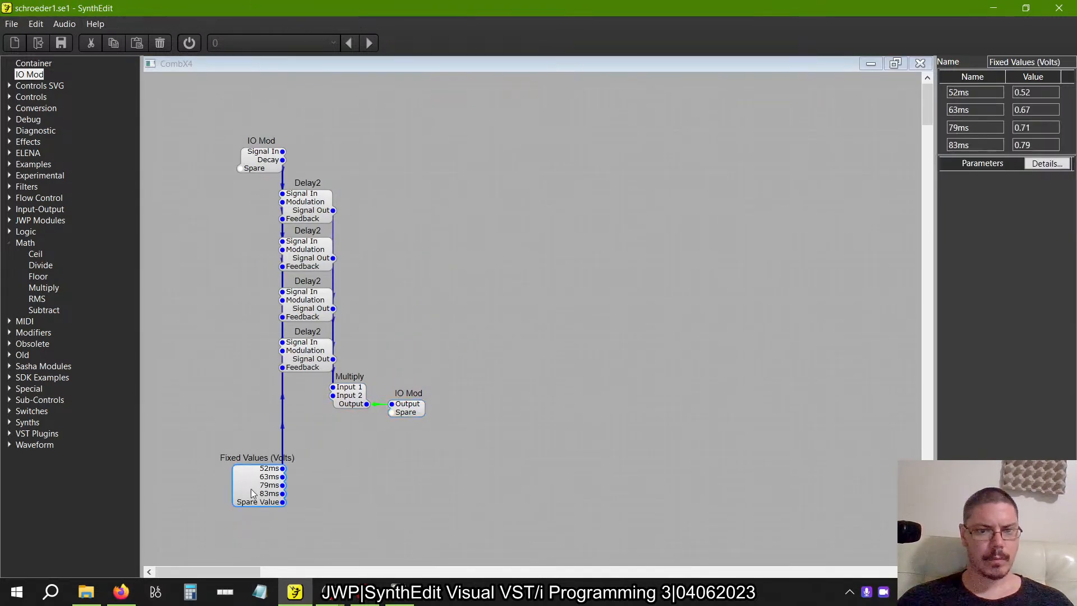
pyautogui.moveTo(248, 422); pyautogui.dragTo(249, 424)
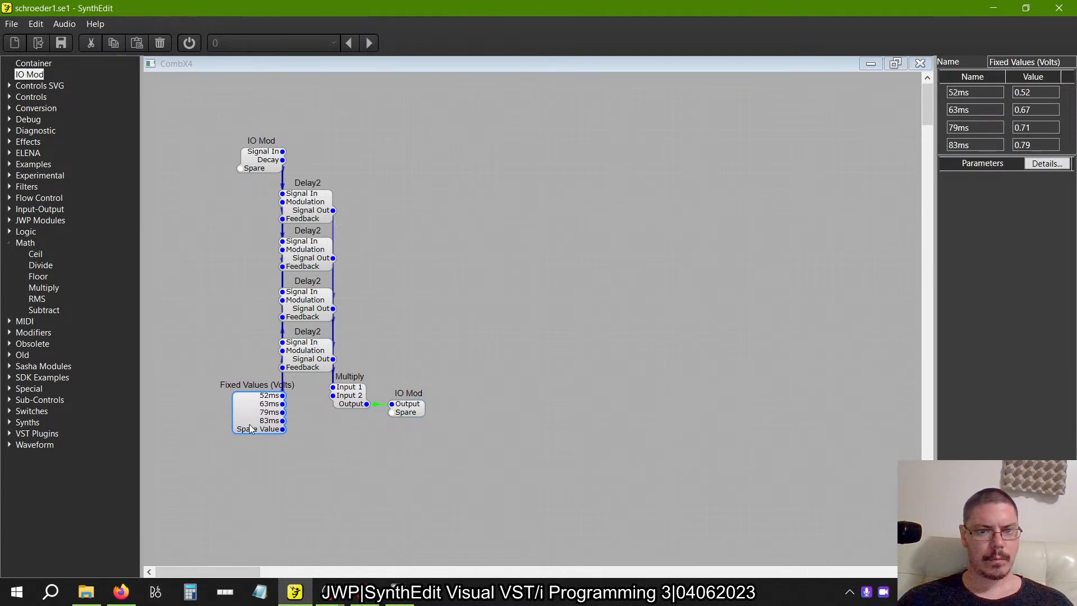
pyautogui.moveTo(362, 390); pyautogui.dragTo(409, 401)
pyautogui.click(409, 411)
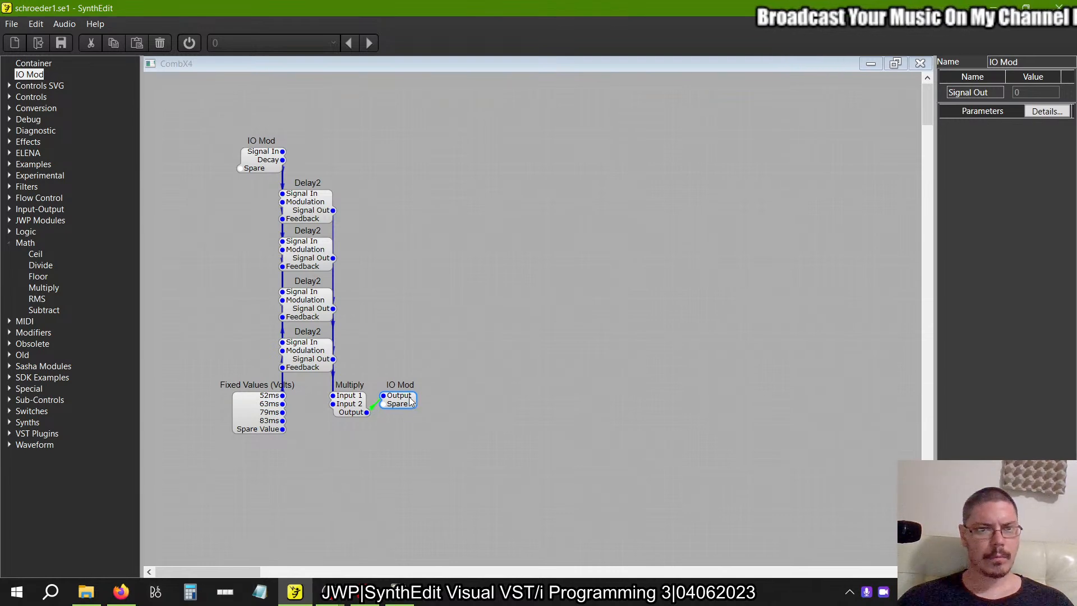
# Move all CombX4 modules together to the upper-left corner of the structure.
pyautogui.click(258, 169)
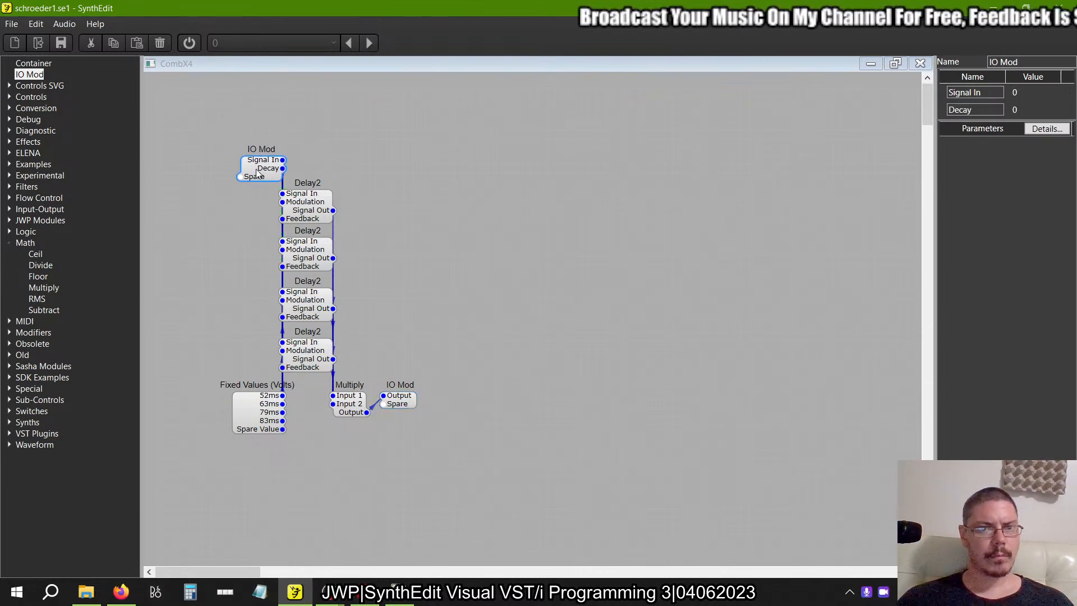
pyautogui.hotkey('ctrl', 'a')
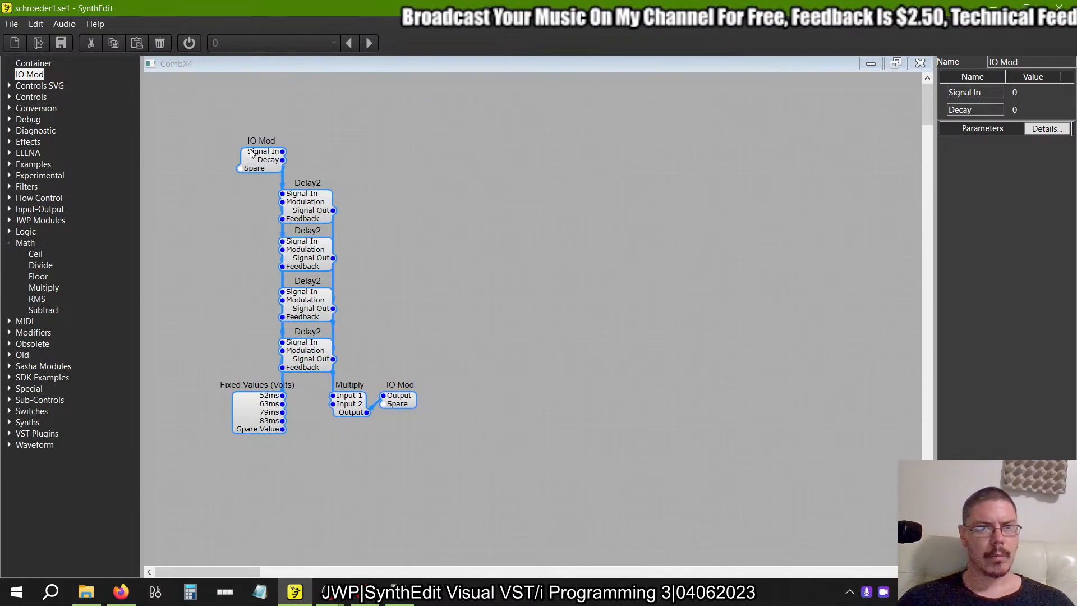
pyautogui.moveTo(251, 153); pyautogui.dragTo(191, 111)
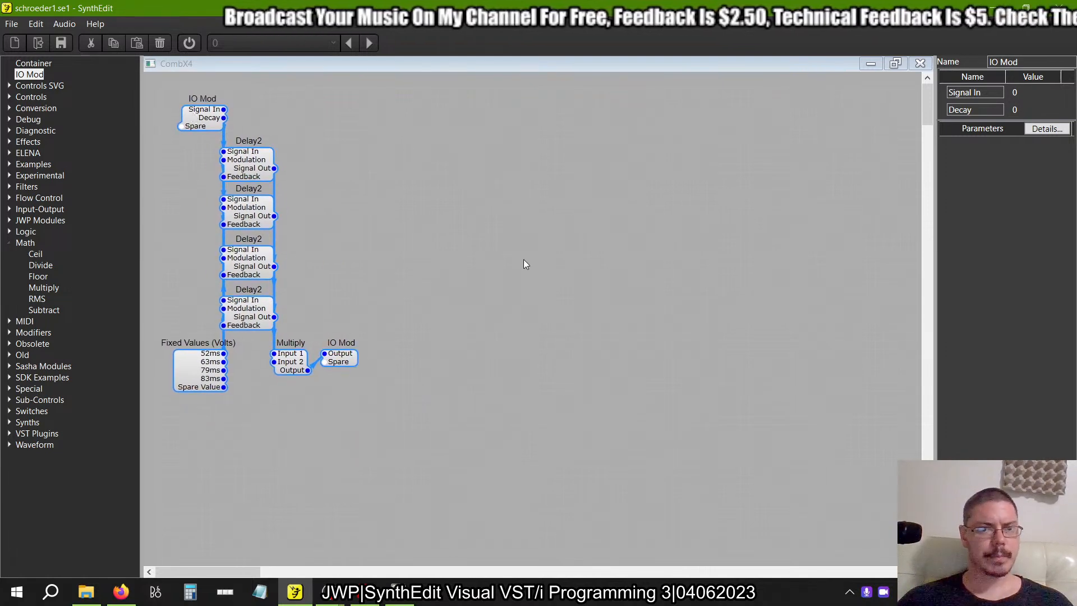
# Close the CombX4 structure and move the CombX4 container below the Divide module in Reverb.
pyautogui.click(920, 64)
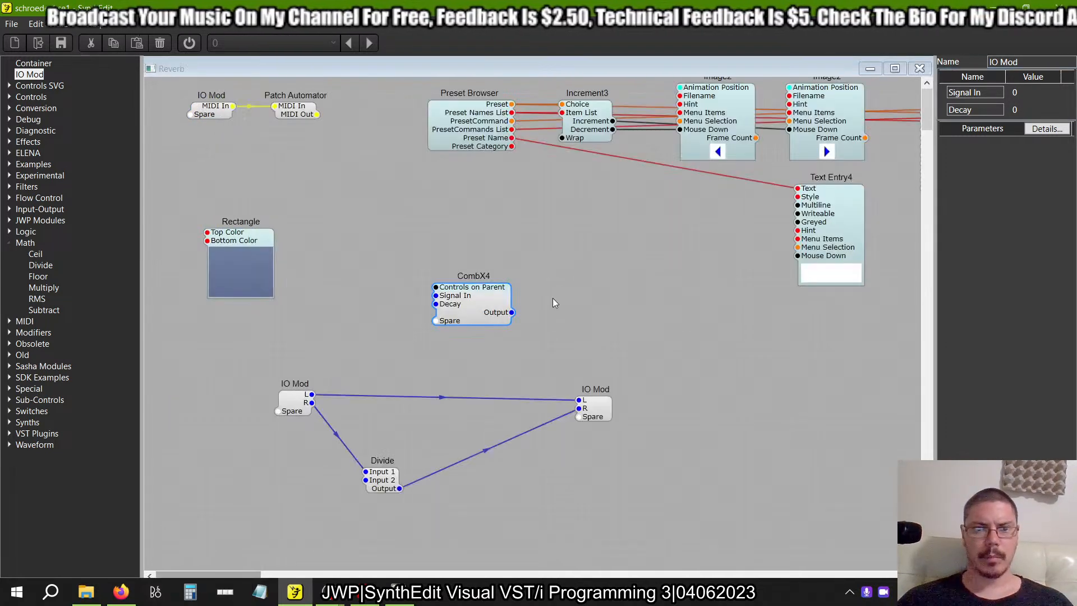
pyautogui.moveTo(471, 312); pyautogui.dragTo(466, 520)
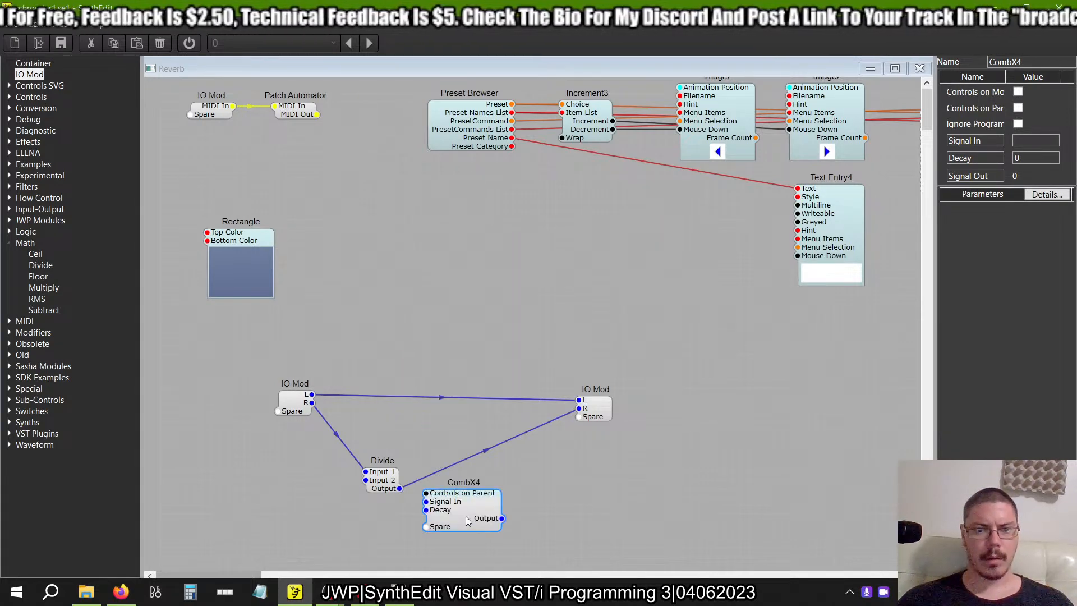
pyautogui.scroll(-3, 463, 530)
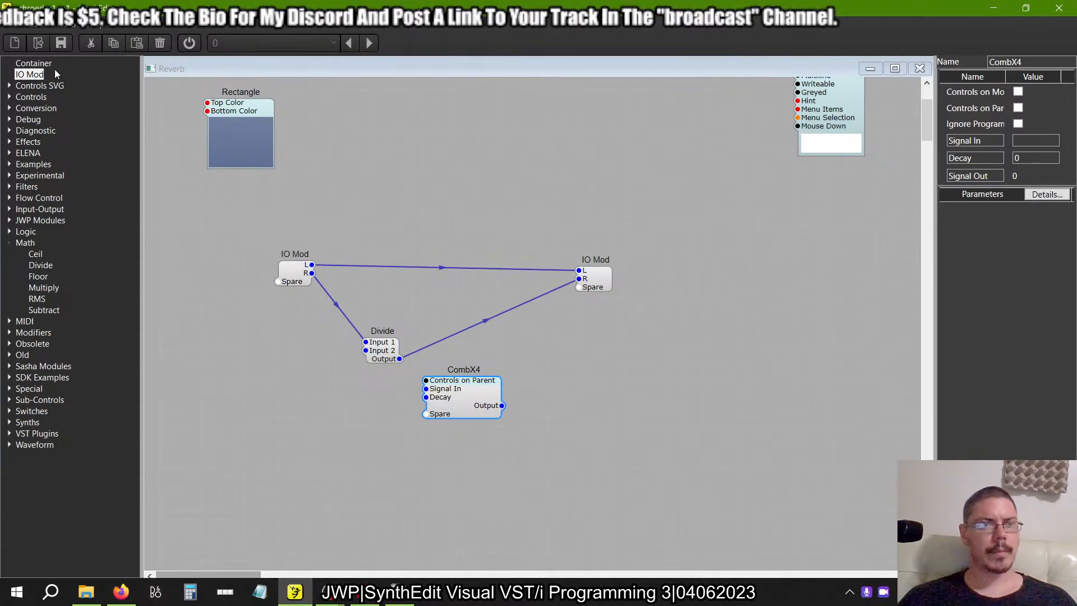
# Add a new Container above the L/R connection in Reverb and name it LevelAdj.
pyautogui.moveTo(51, 63); pyautogui.dragTo(443, 205)
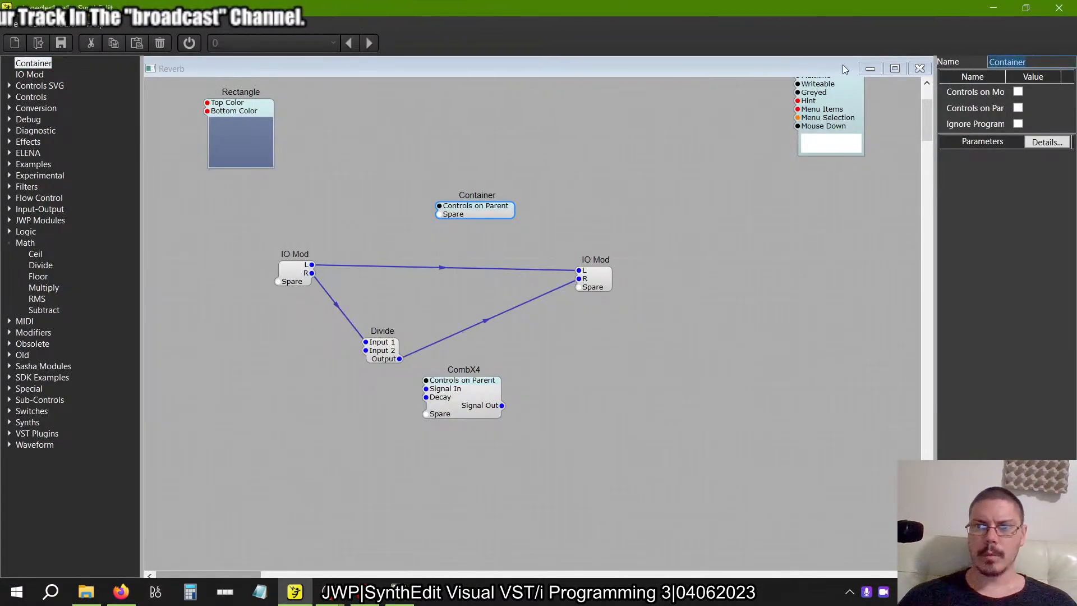
pyautogui.write('LEvelAdj')
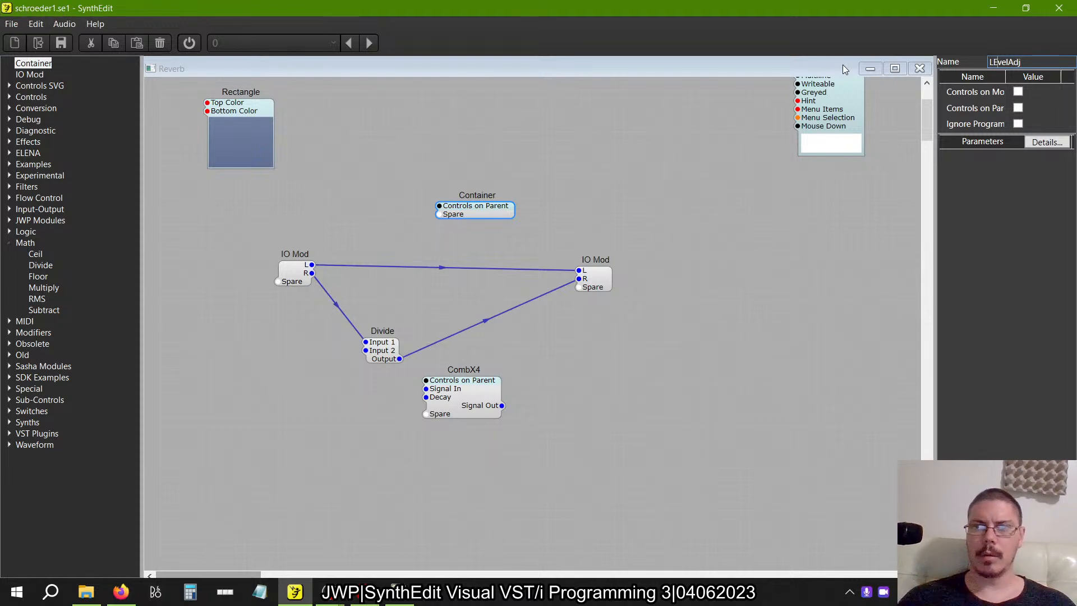
pyautogui.press('Return')
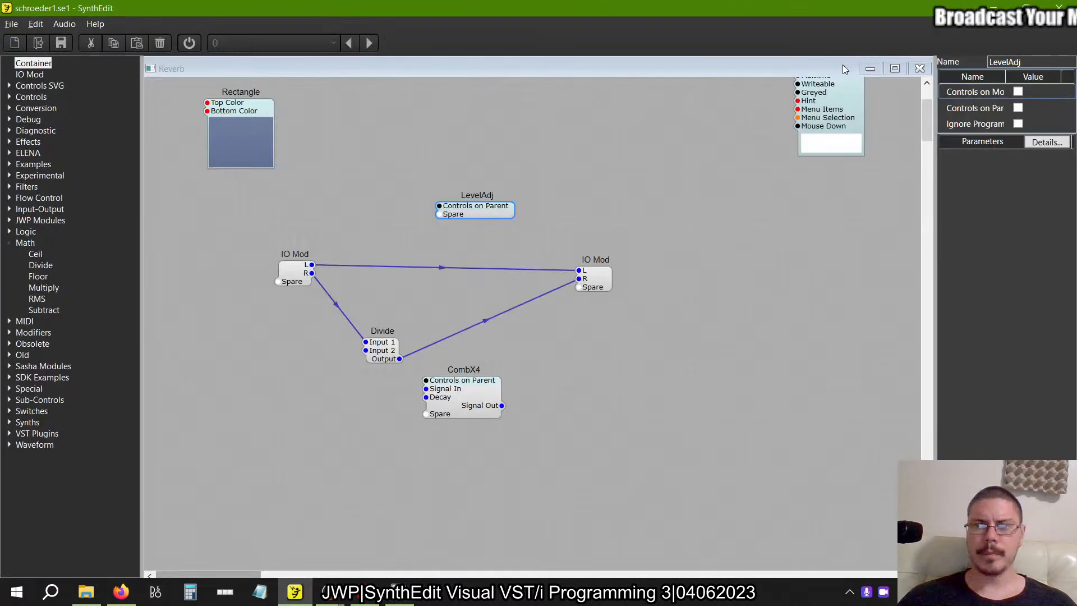
# Open the LevelAdj container and insert a Level Adj module with a Pan module below it.
pyautogui.doubleClick(477, 210)
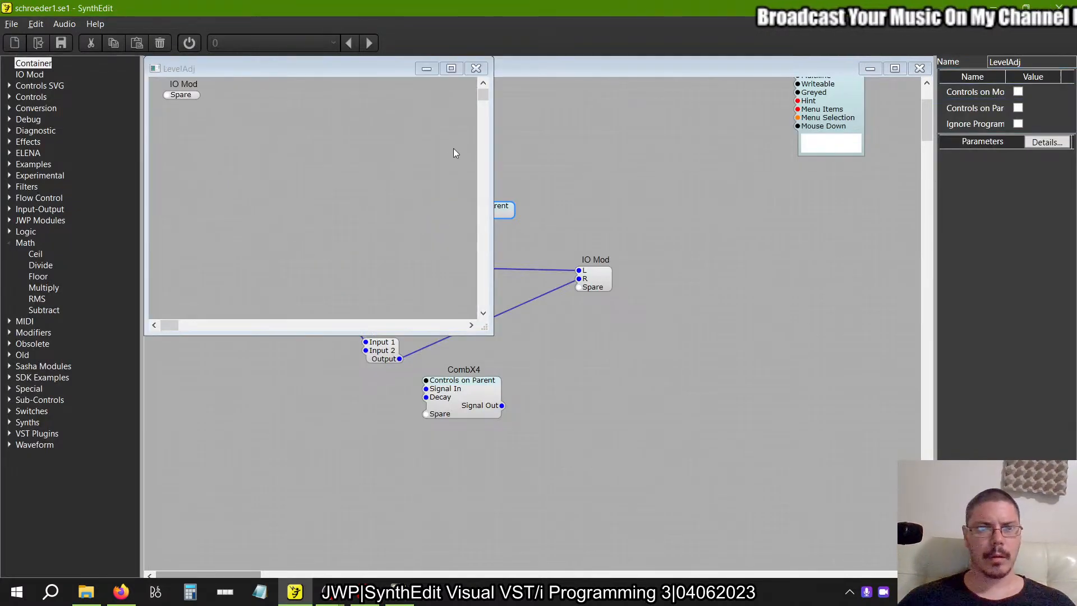
pyautogui.click(484, 352)
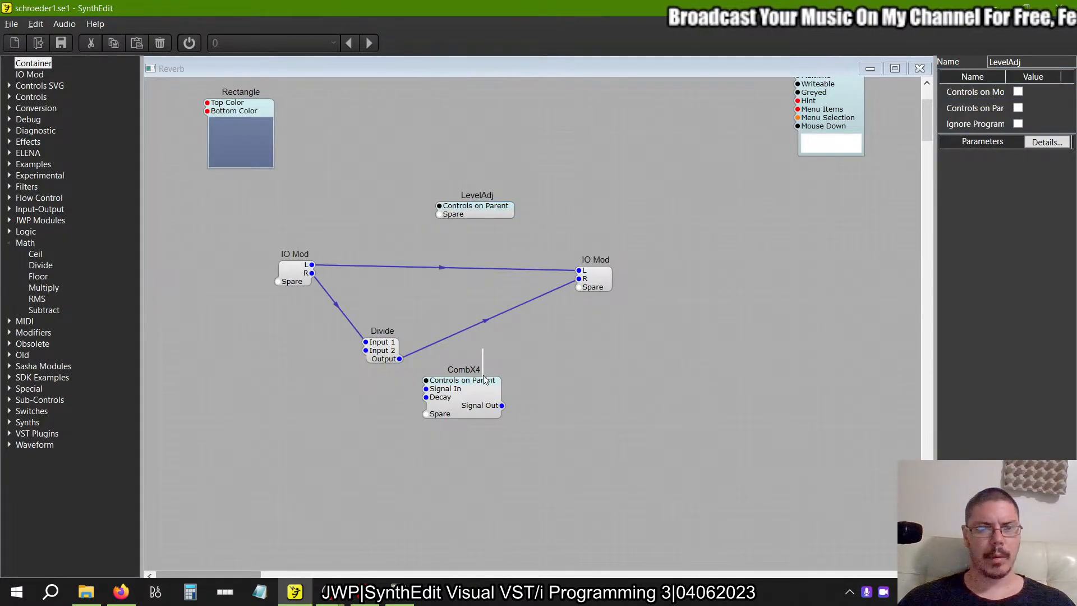
pyautogui.doubleClick(474, 209)
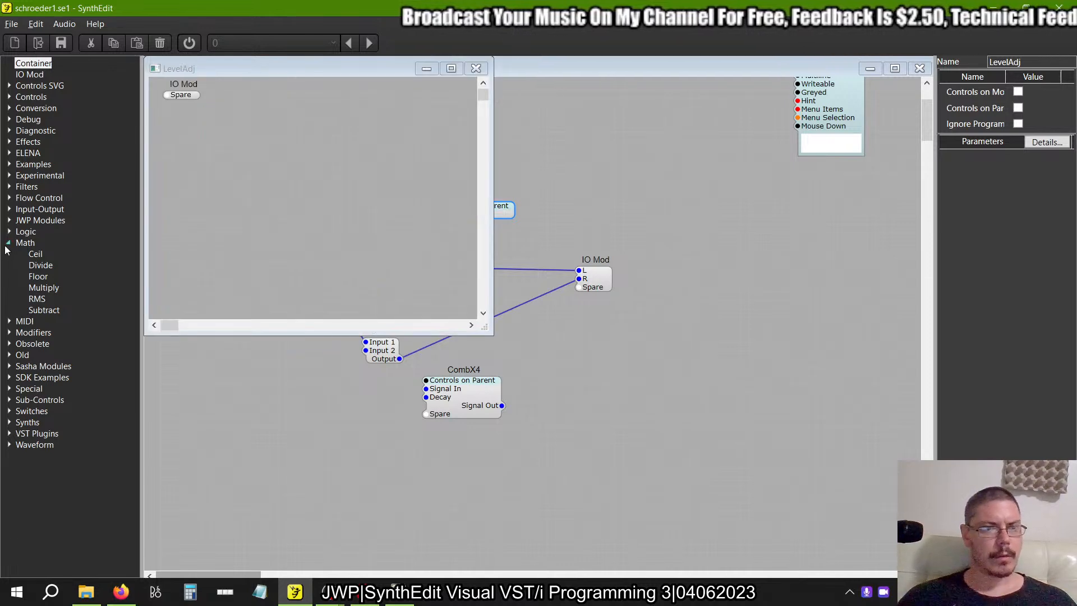
pyautogui.doubleClick(32, 265)
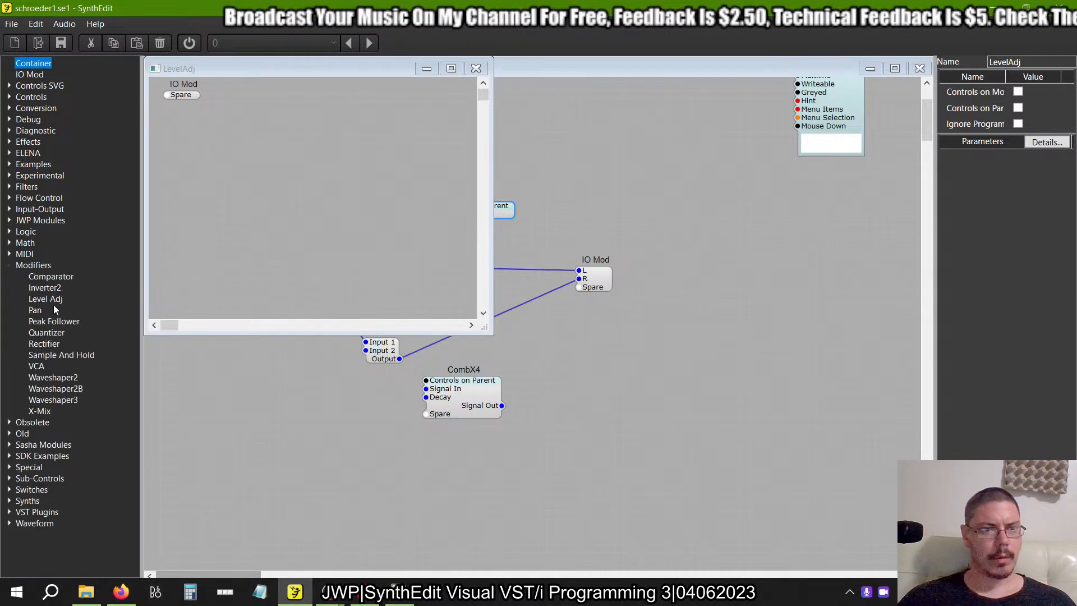
pyautogui.moveTo(49, 299); pyautogui.dragTo(317, 108)
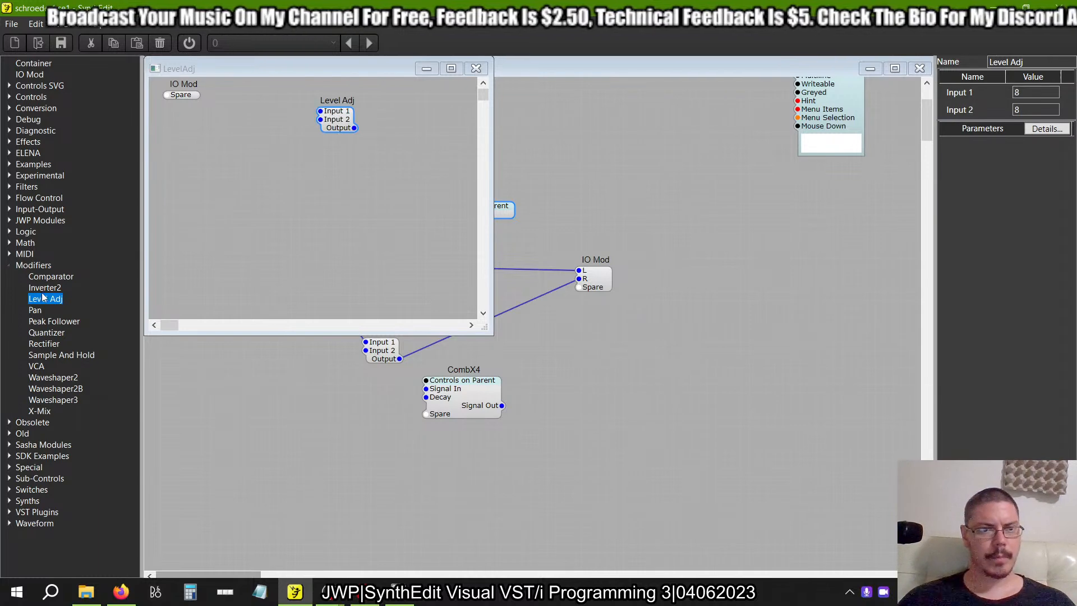
pyautogui.moveTo(35, 309); pyautogui.dragTo(328, 163)
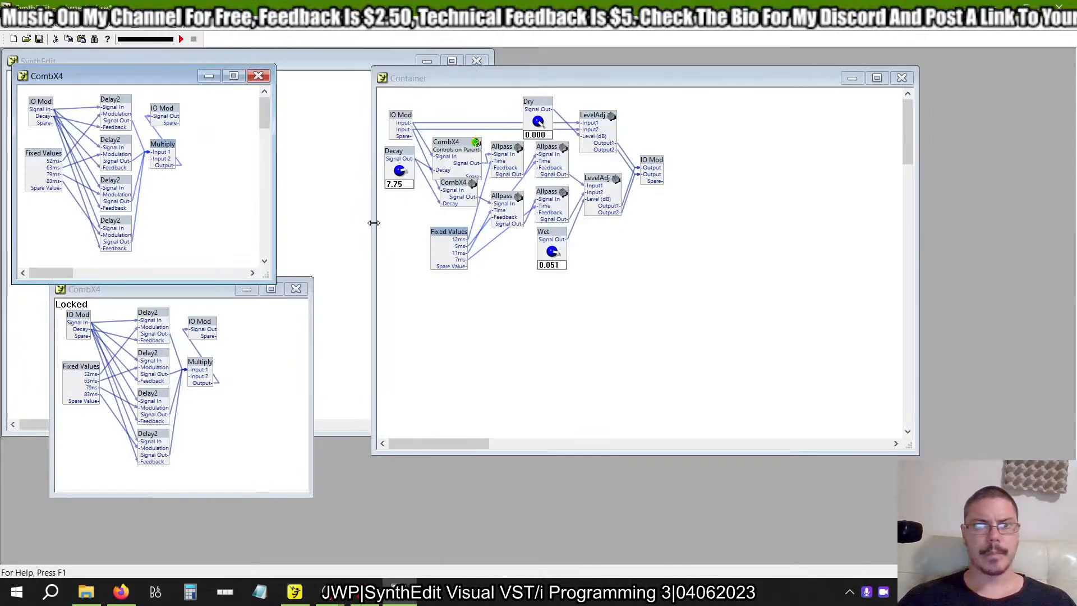
# Check the structure of the example's LevelAdj in the older SynthEdit project and delete the Pan module from the new LevelAdj.
pyautogui.click(594, 123)
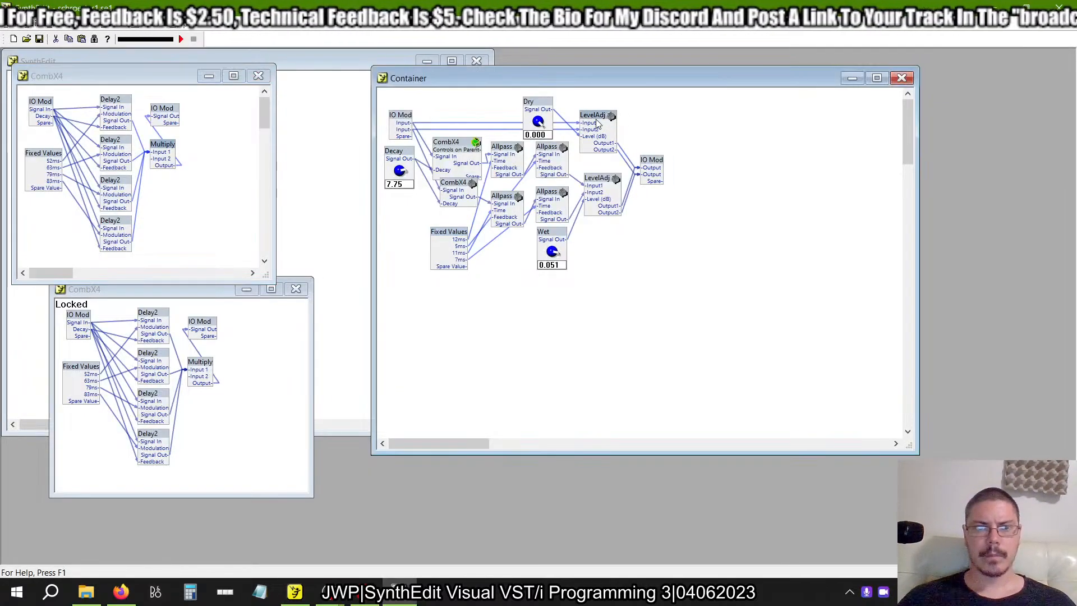
pyautogui.doubleClick(594, 123)
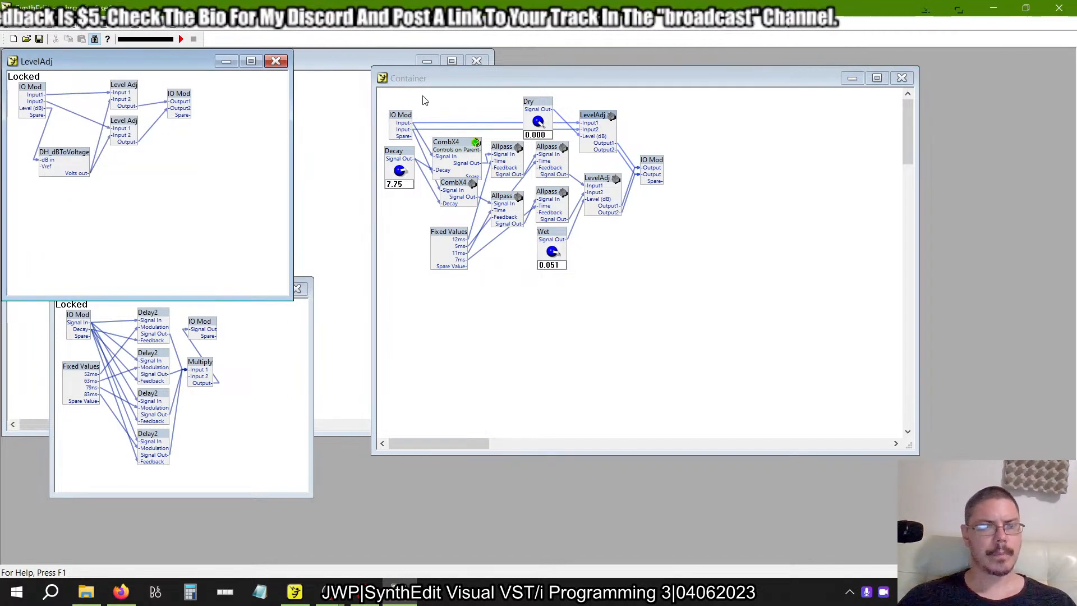
pyautogui.hotkey('alt', 'Tab')
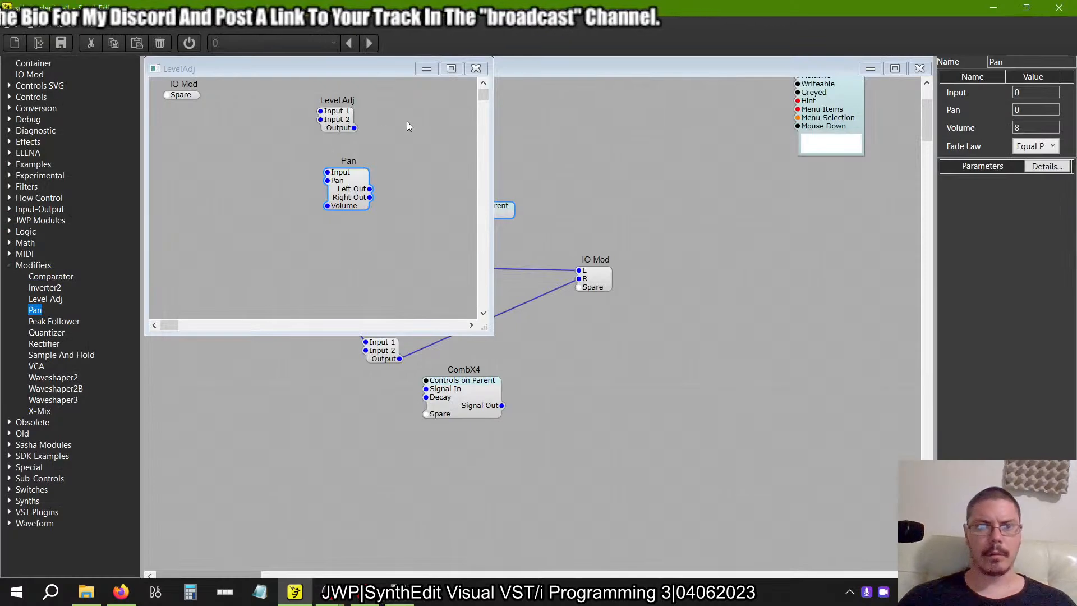
pyautogui.click(344, 190)
pyautogui.press('Delete')
# Duplicate the Level Adj module and place the copy directly below the original.
pyautogui.click(340, 113)
pyautogui.rightClick(340, 114)
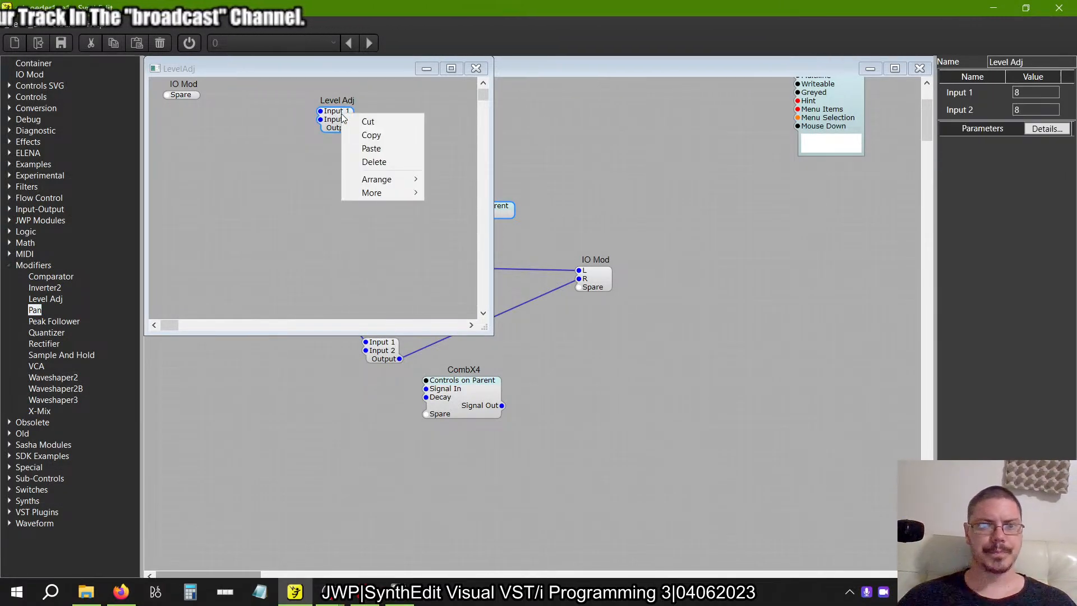
pyautogui.click(348, 136)
pyautogui.rightClick(341, 183)
pyautogui.click(359, 218)
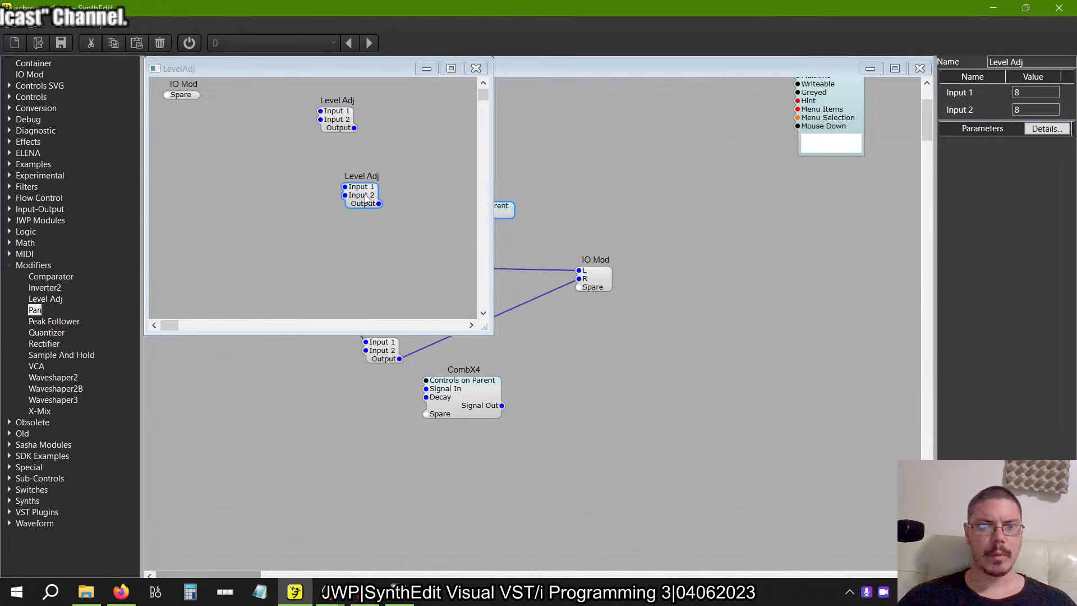
pyautogui.moveTo(333, 160); pyautogui.dragTo(332, 164)
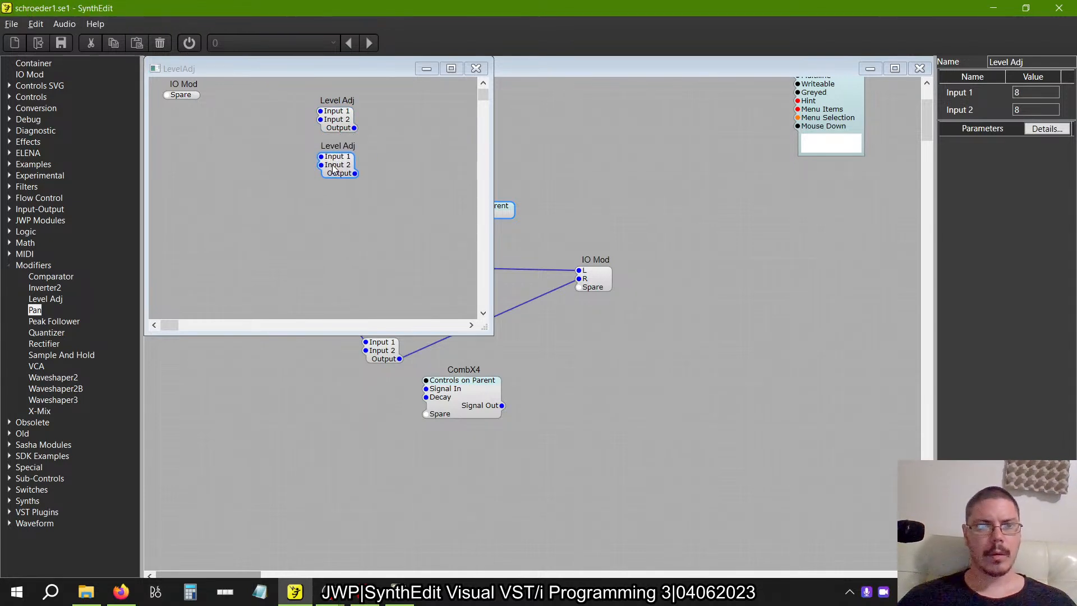
# Move both Level Adj modules close to the IO Mod and align the IO Mod with the first one.
pyautogui.moveTo(404, 217); pyautogui.dragTo(296, 100)
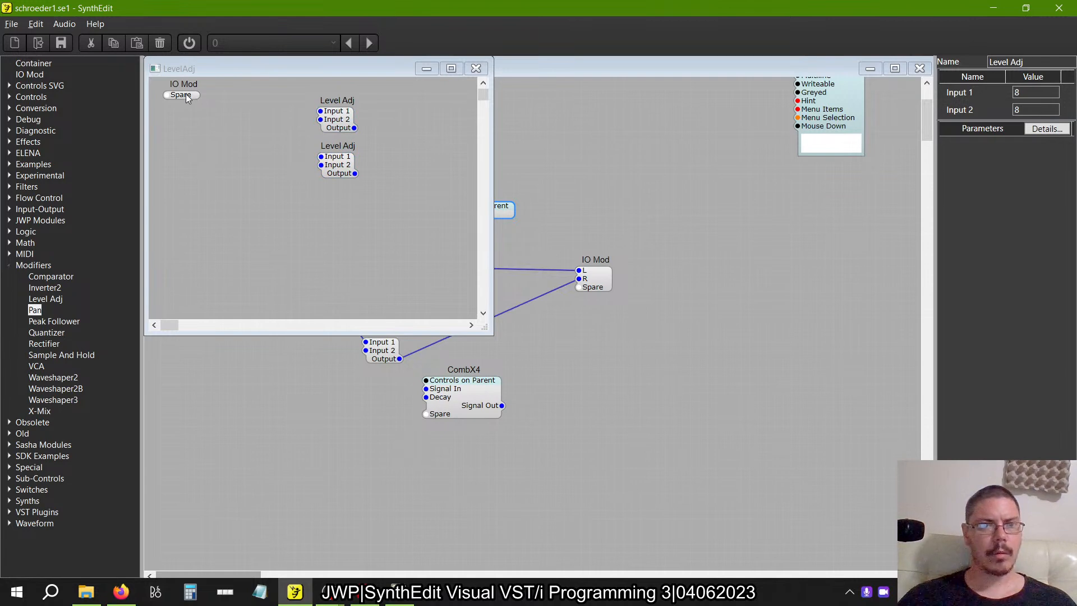
pyautogui.moveTo(403, 203); pyautogui.dragTo(276, 77)
pyautogui.moveTo(337, 121); pyautogui.dragTo(263, 104)
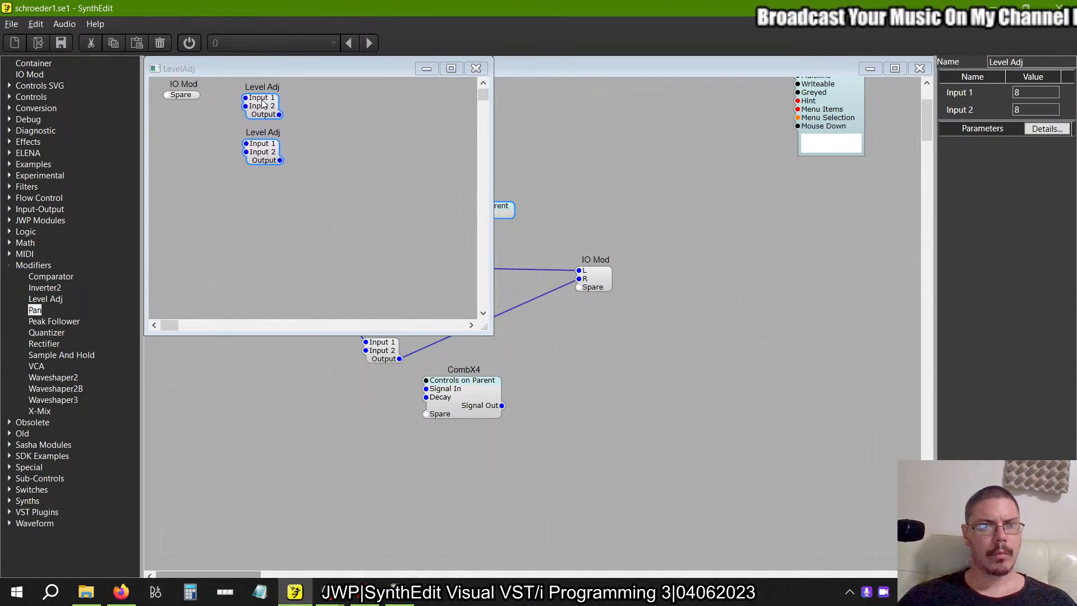
pyautogui.click(180, 103)
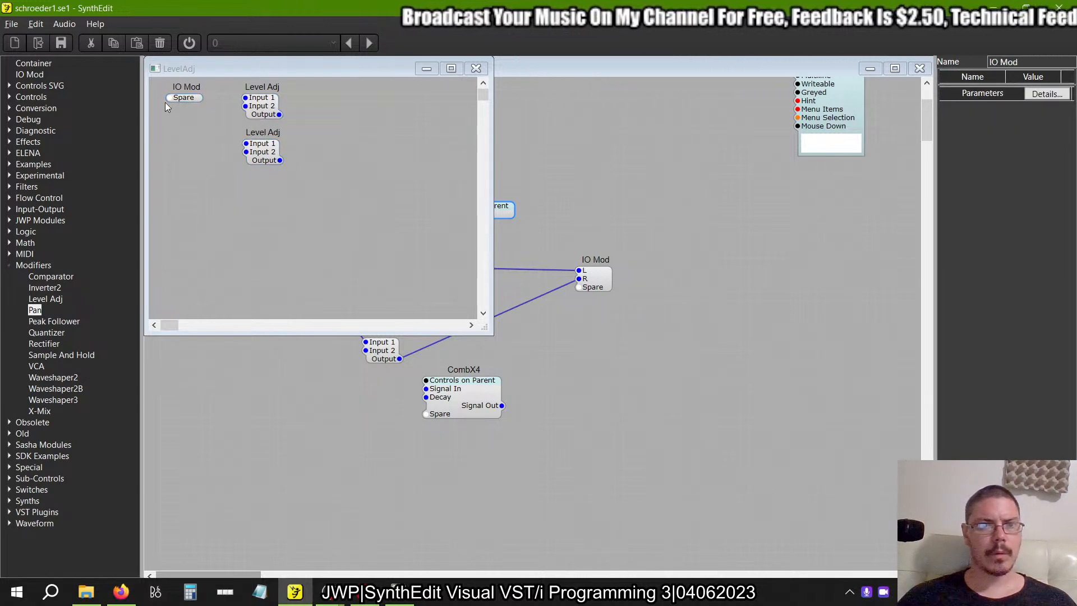
# Connect new IO Mod pins to each Level Adj's Input 1 and one shared pin to both modules' Input 2.
pyautogui.moveTo(167, 98); pyautogui.dragTo(245, 98)
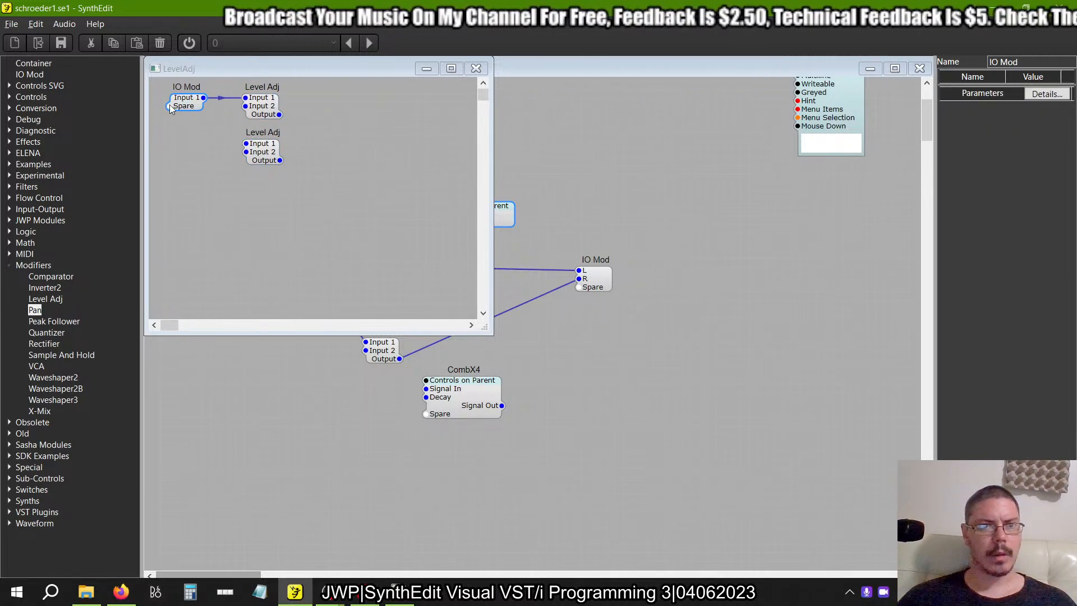
pyautogui.moveTo(170, 107); pyautogui.dragTo(245, 144)
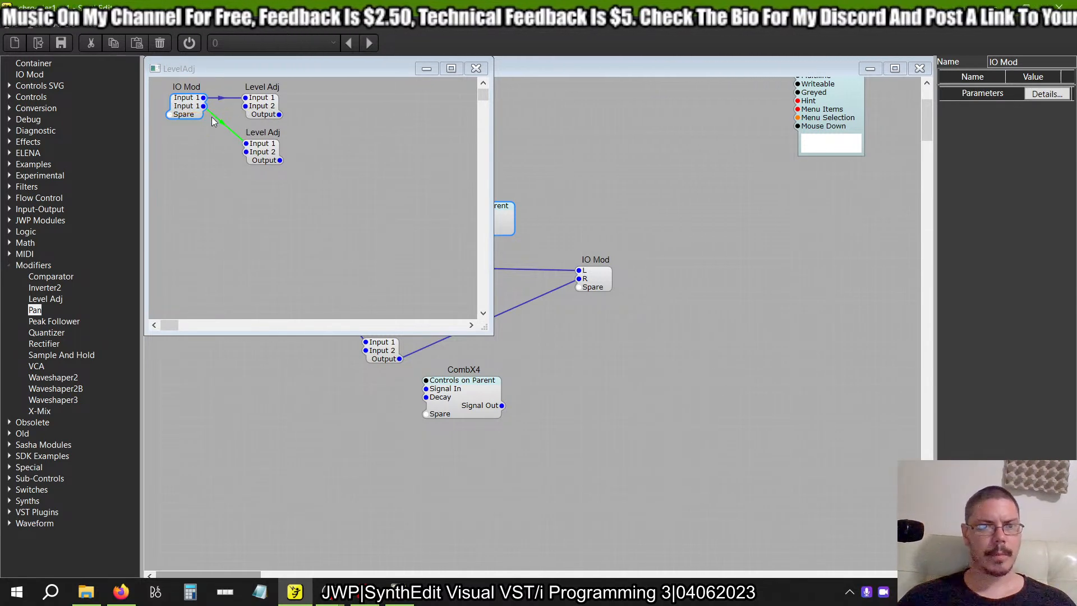
pyautogui.moveTo(169, 114); pyautogui.dragTo(245, 153)
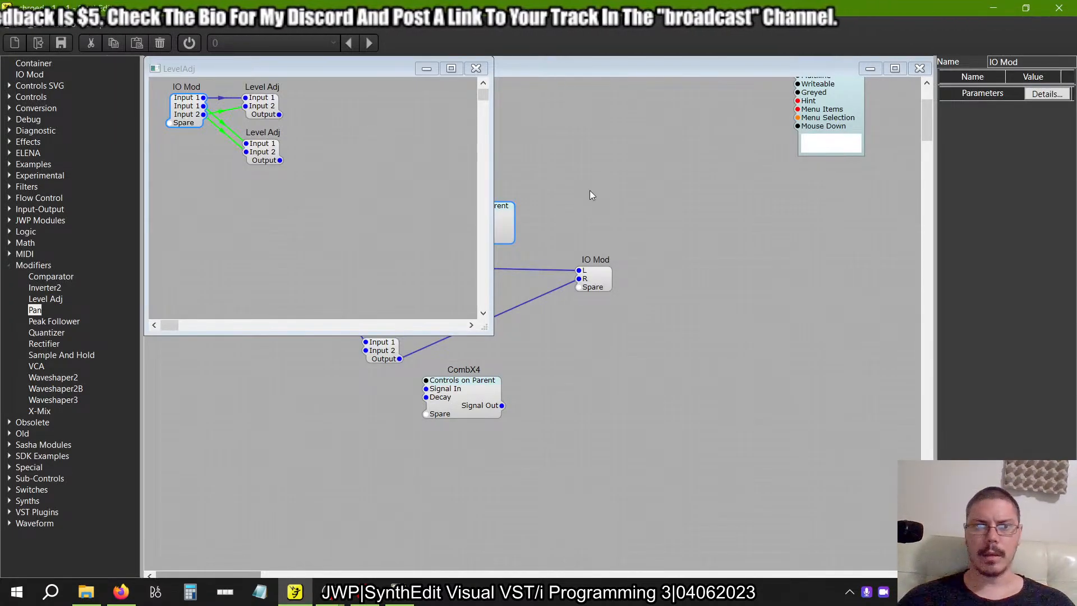
# Rename the IO Mod's three pins to L, R and Level, checking the pin names against the example's LevelAdj in the older SynthEdit project.
pyautogui.click(260, 107)
pyautogui.click(180, 108)
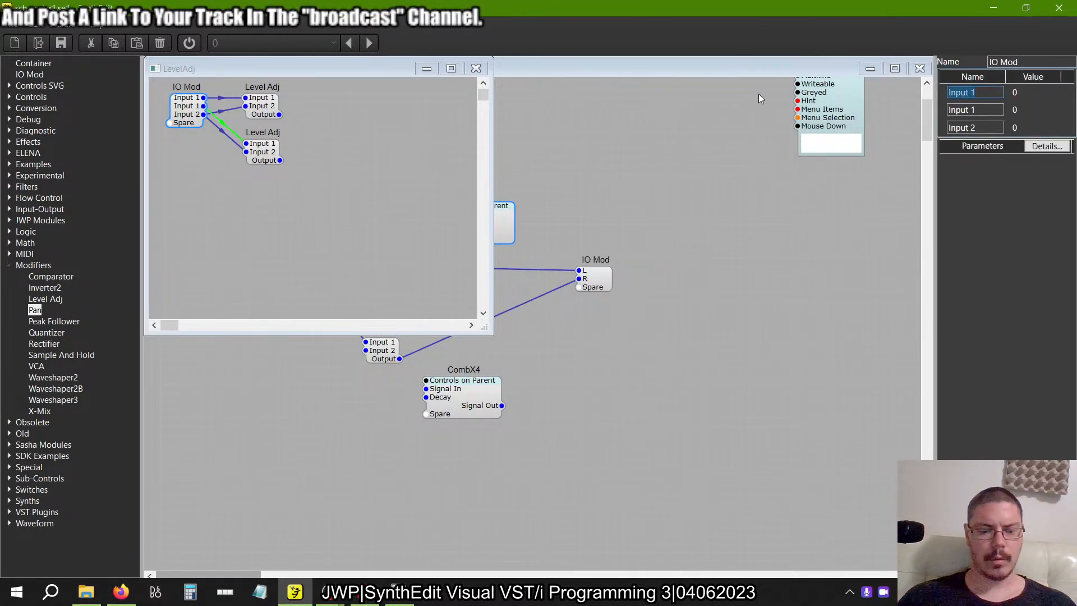
pyautogui.press('Tab')
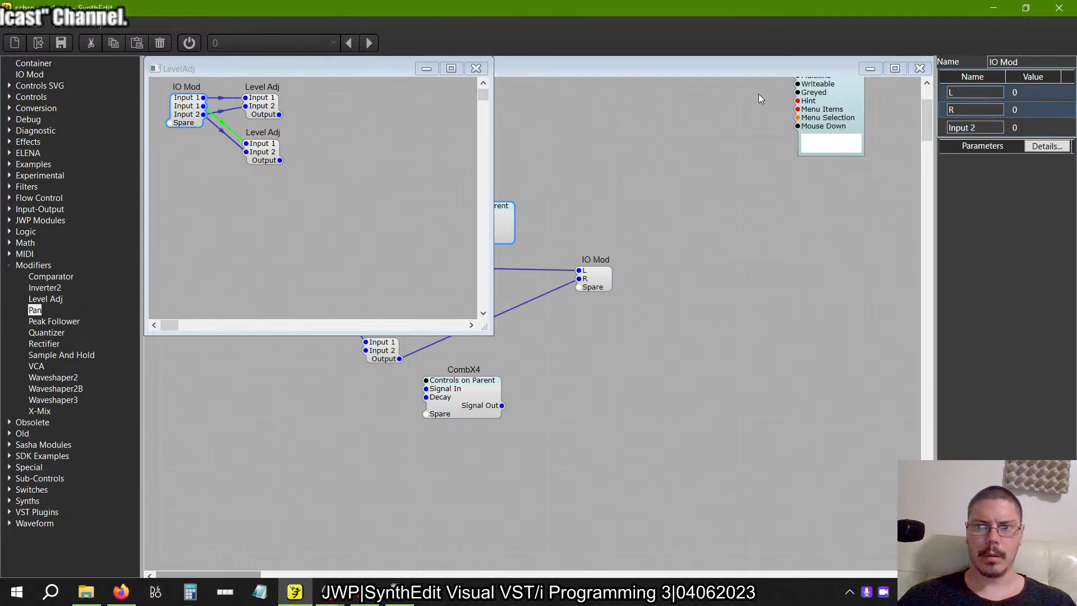
pyautogui.press('Tab')
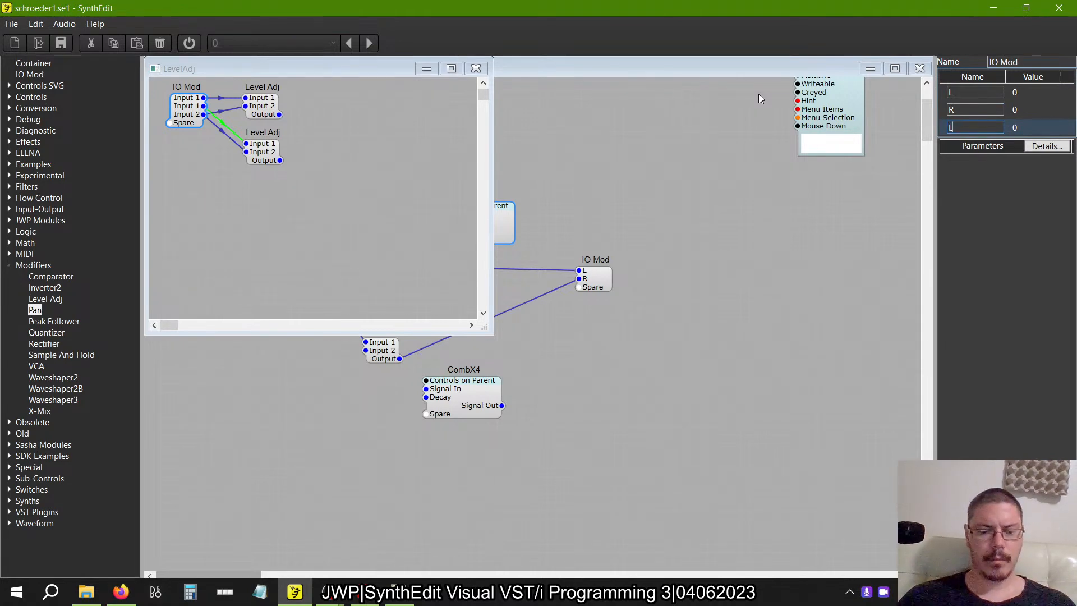
pyautogui.hotkey('alt', 'Tab')
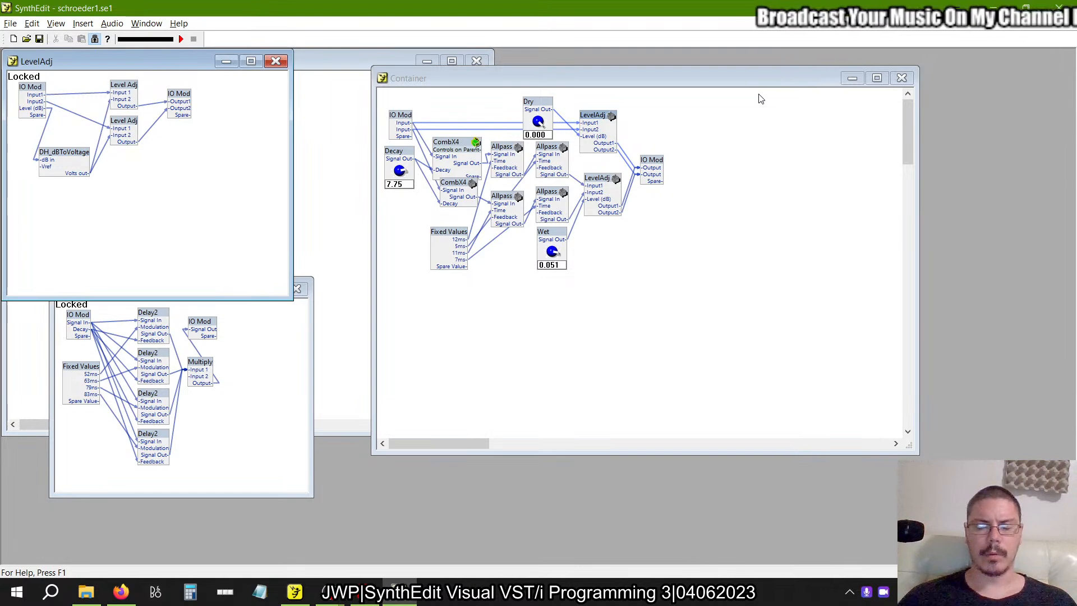
pyautogui.hotkey('alt', 'Tab')
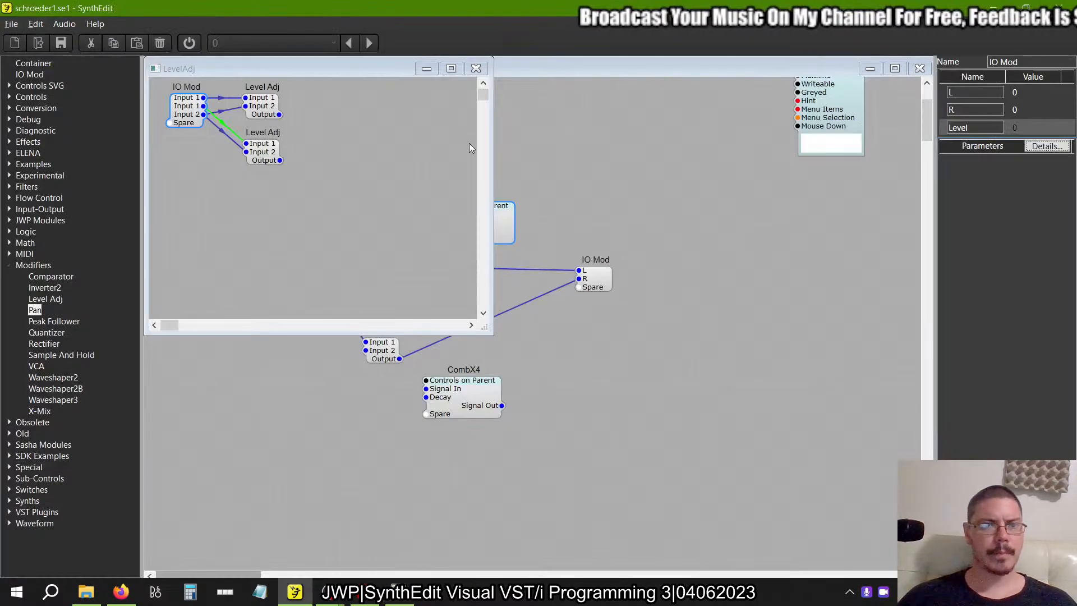
# Add a second IO Mod to the LevelAdj container and create its L and R pins by wiring from the first IO Mod's L and R.
pyautogui.moveTo(29, 74); pyautogui.dragTo(352, 117)
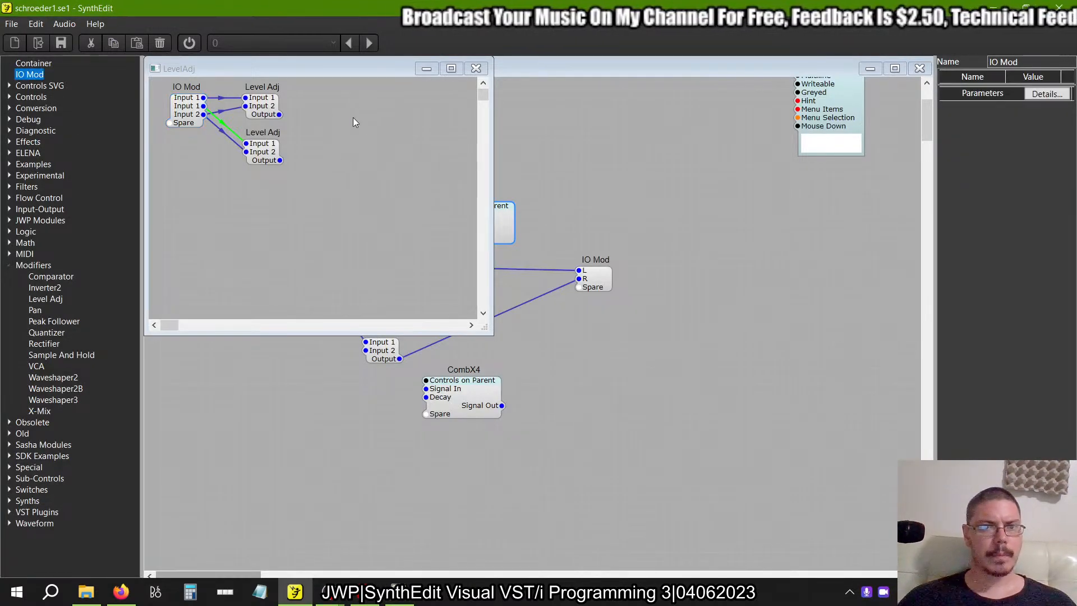
pyautogui.moveTo(279, 114); pyautogui.dragTo(336, 129)
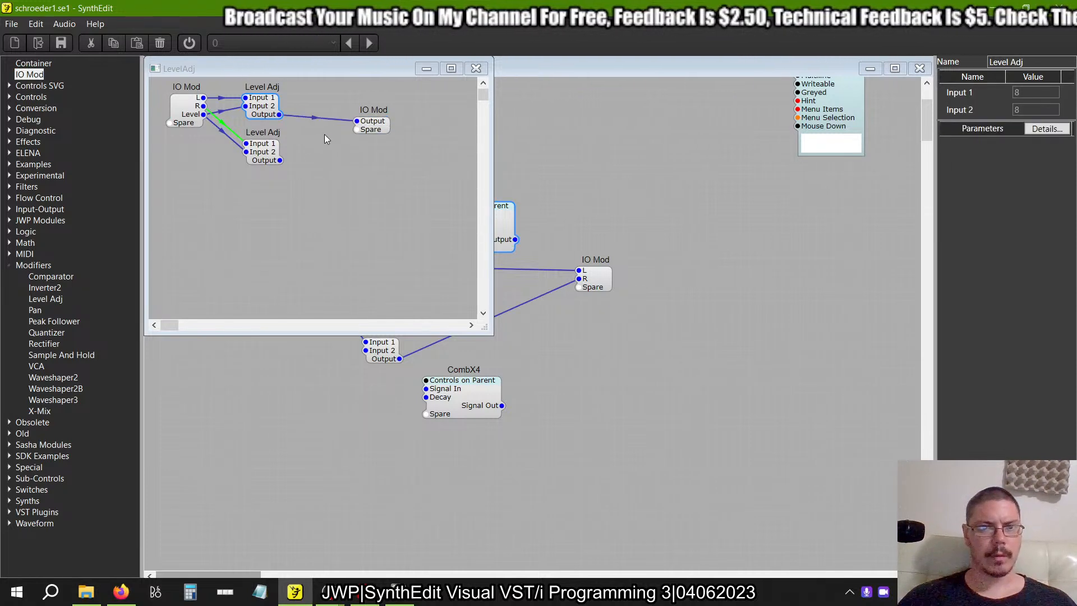
pyautogui.press('Delete')
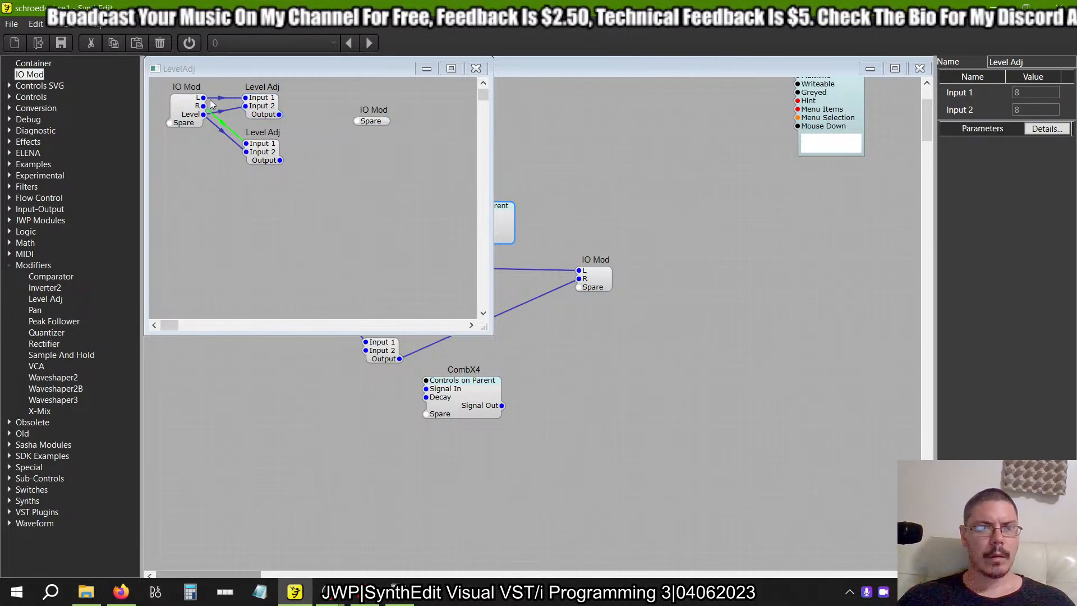
pyautogui.moveTo(204, 98); pyautogui.dragTo(351, 126)
pyautogui.moveTo(204, 106); pyautogui.dragTo(355, 130)
# Connect the two Level Adj outputs to the second IO Mod's L and R pins and remove the direct wires between the IO Mods.
pyautogui.click(275, 113)
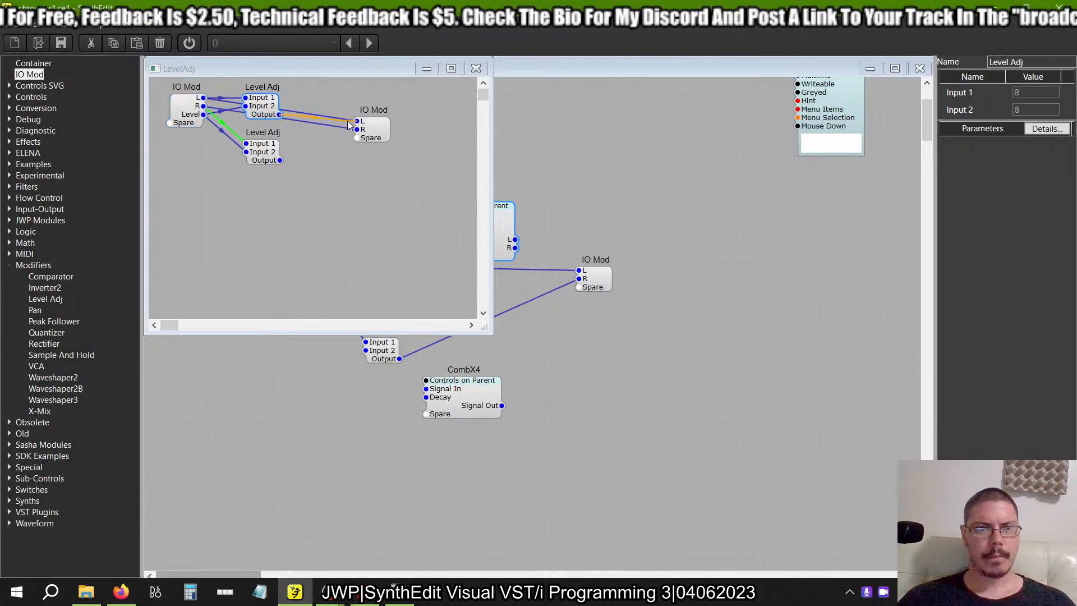
pyautogui.click(277, 157)
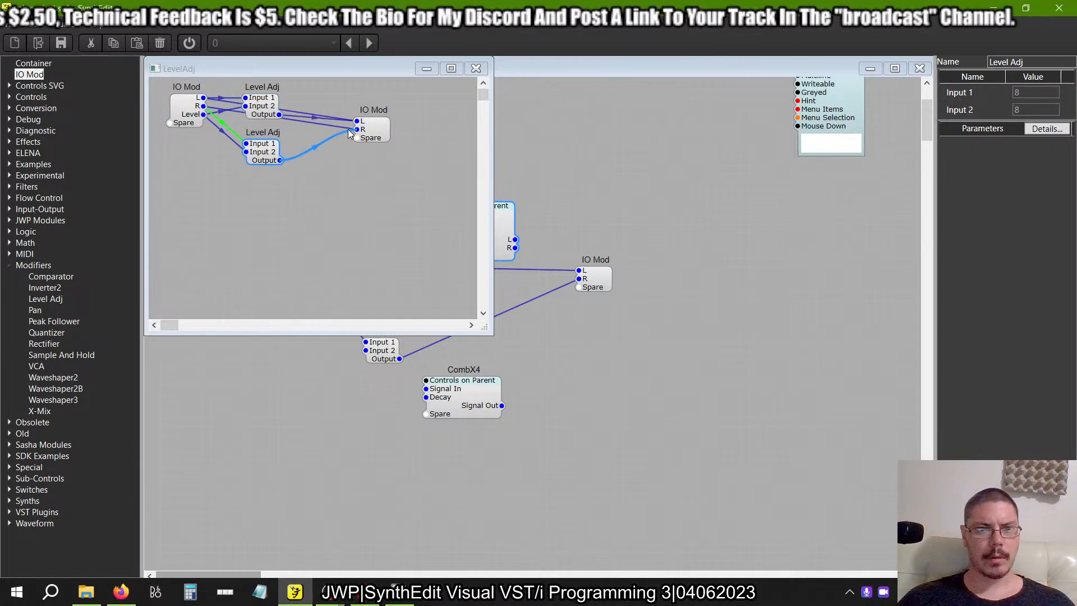
pyautogui.moveTo(280, 160); pyautogui.dragTo(357, 129)
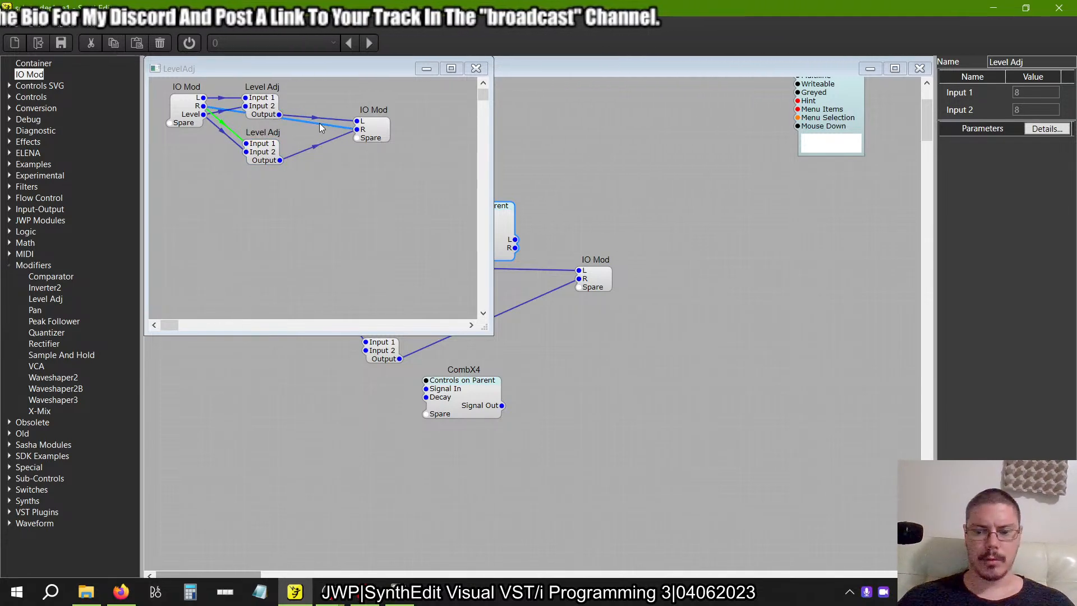
# Arrange the Level Adj modules and the output IO Mod in a compact diagonal below the input IO Mod and close the LevelAdj container.
pyautogui.moveTo(377, 134); pyautogui.dragTo(307, 206)
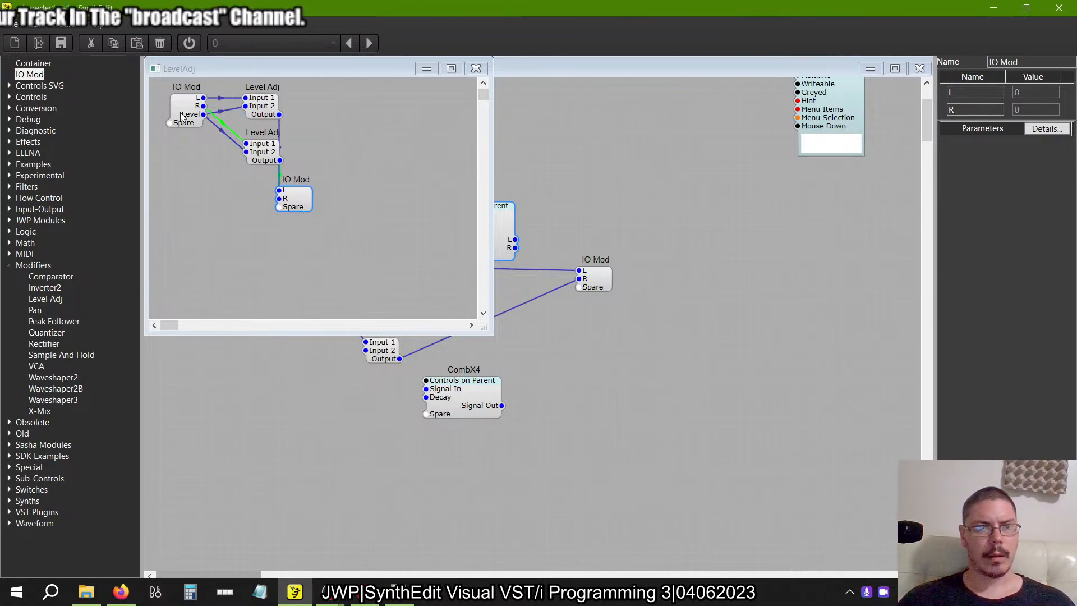
pyautogui.moveTo(399, 261); pyautogui.dragTo(266, 166)
pyautogui.moveTo(259, 108); pyautogui.dragTo(214, 159)
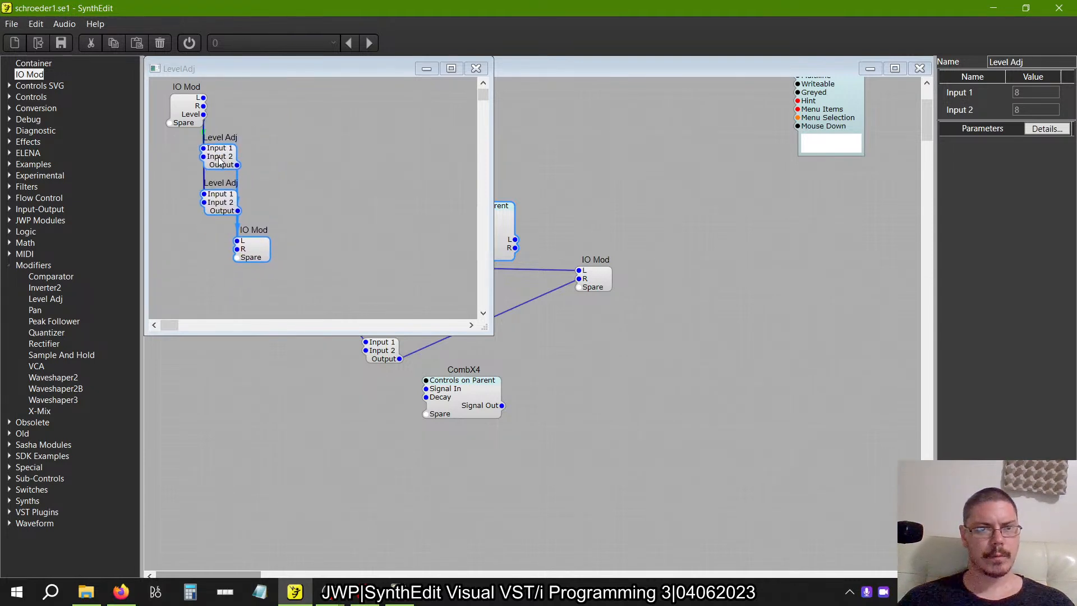
pyautogui.click(363, 168)
pyautogui.click(477, 69)
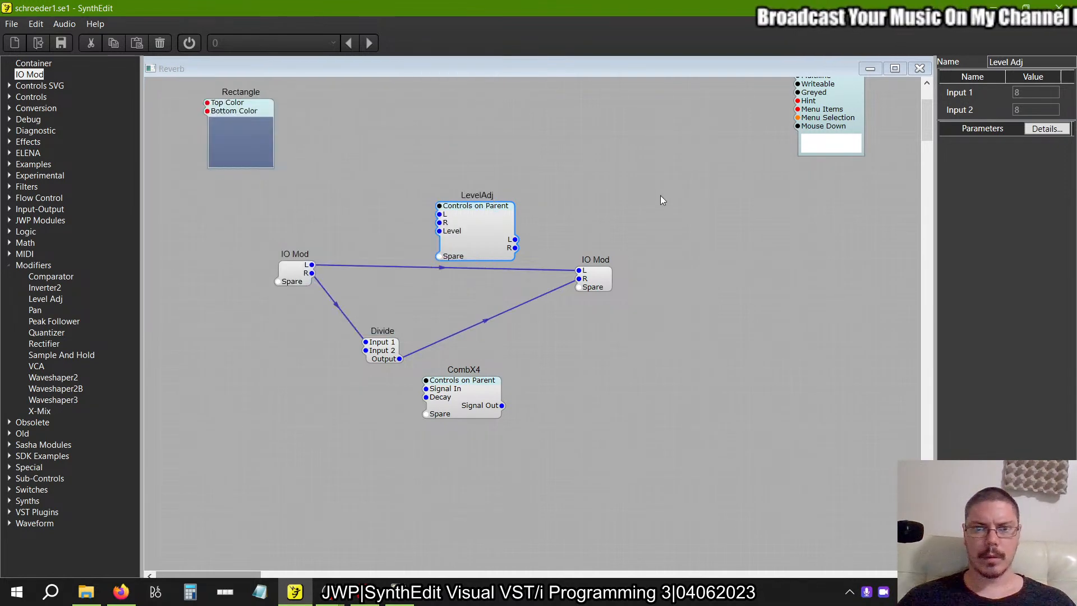
# Duplicate the LevelAdj container, placing the copy beside CombX4 and the original between the two IO Mods.
pyautogui.moveTo(495, 221); pyautogui.dragTo(659, 178)
pyautogui.hotkey('ctrl', 'v')
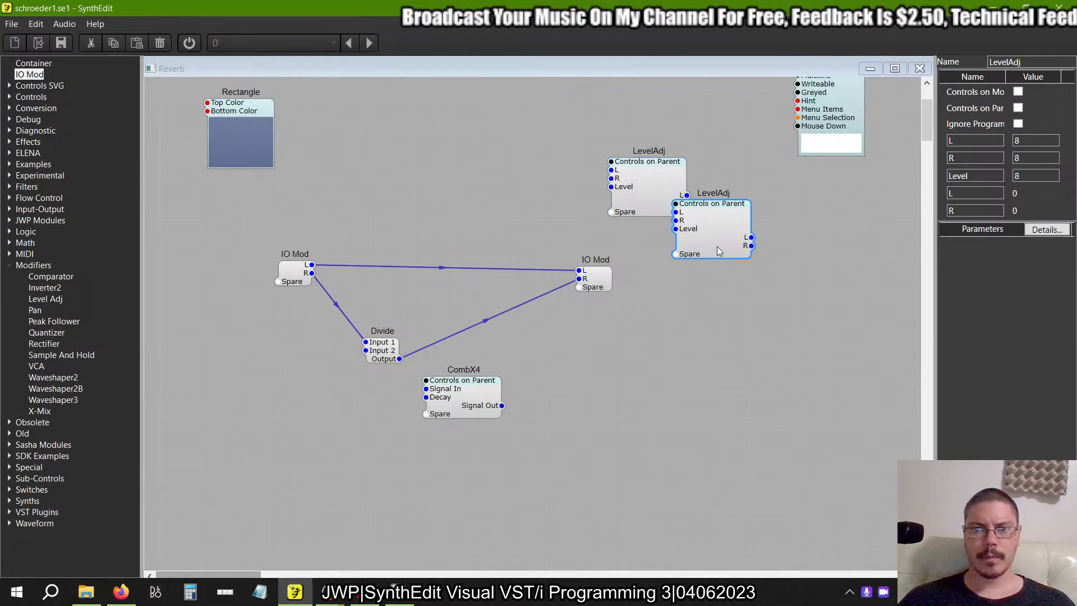
pyautogui.moveTo(717, 251); pyautogui.dragTo(635, 393)
pyautogui.moveTo(649, 164); pyautogui.dragTo(506, 223)
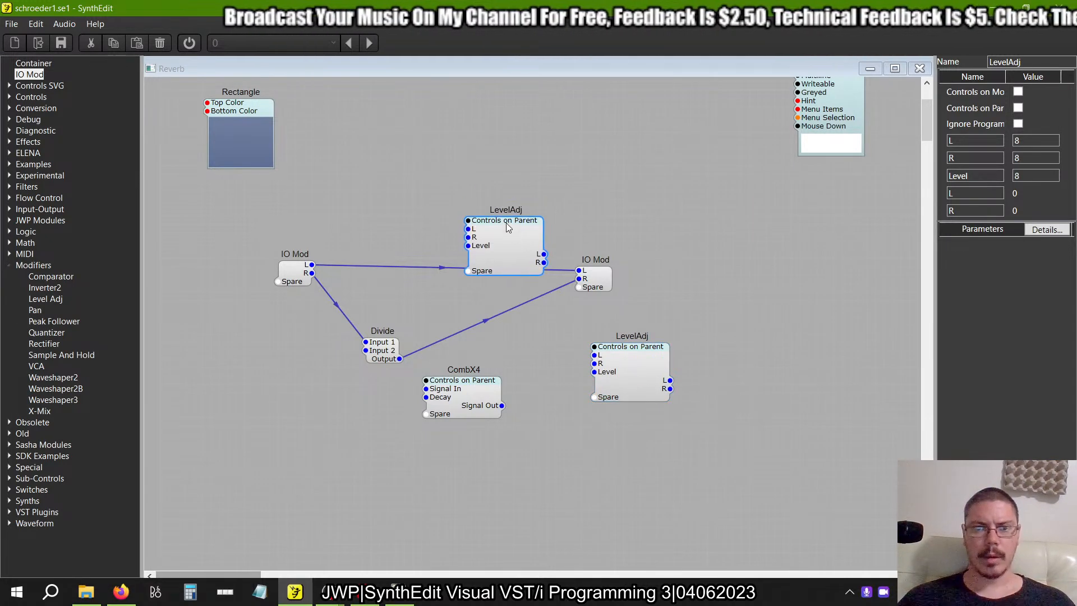
# Check the example's main container, then wire L and R from the input IO Mod through the upper LevelAdj to the output IO Mod.
pyautogui.click(399, 593)
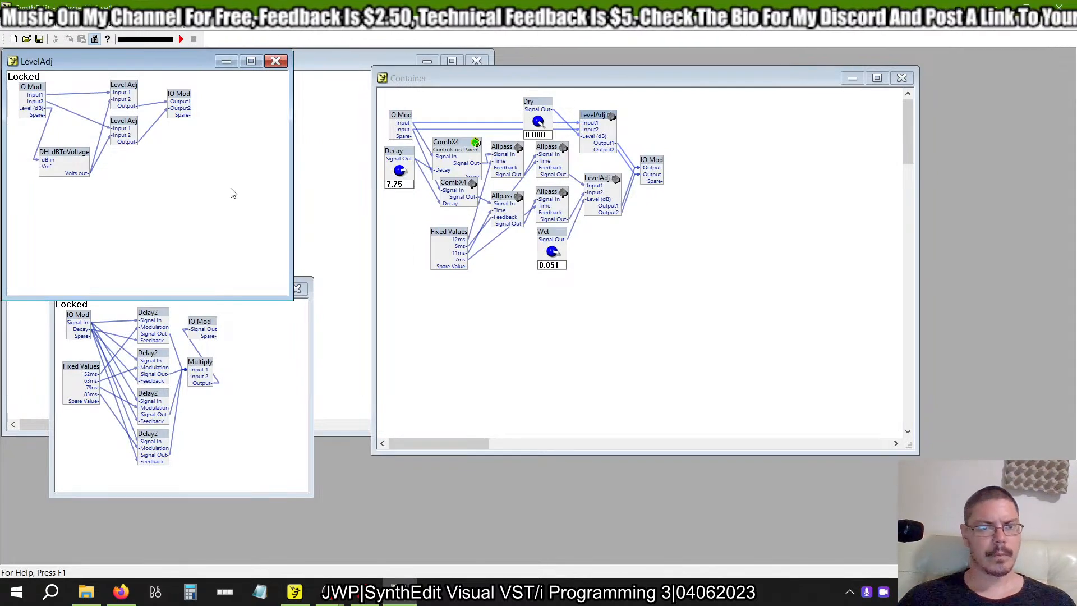
pyautogui.click(344, 179)
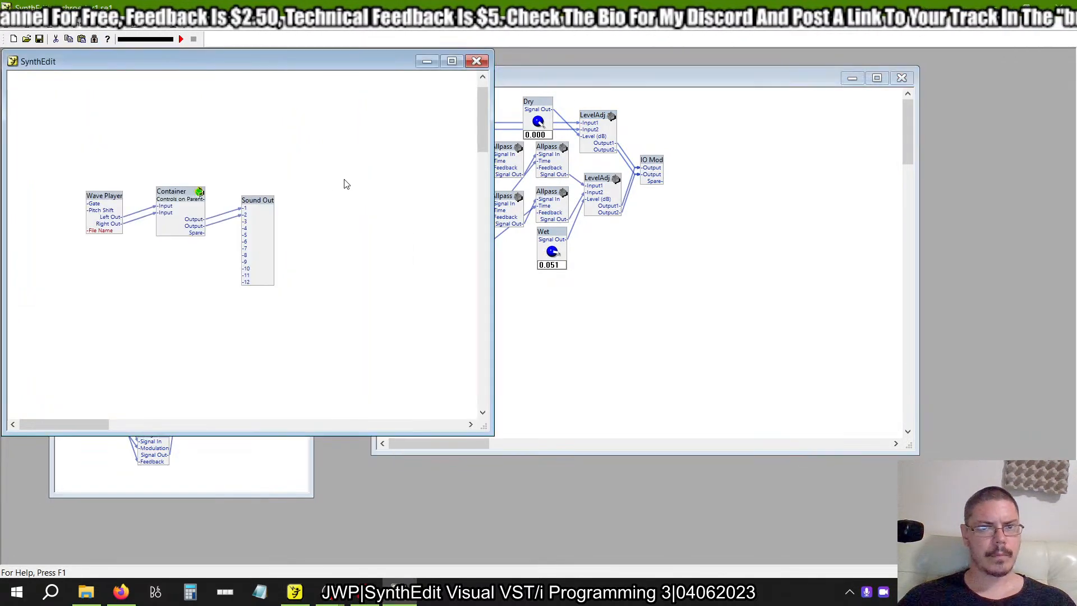
pyautogui.click(618, 296)
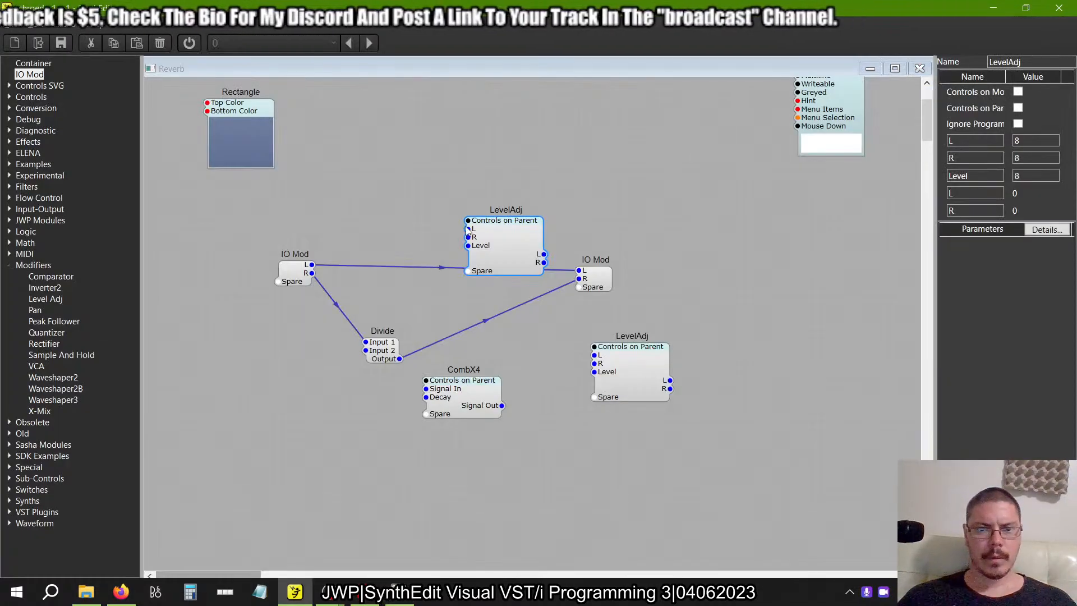
pyautogui.moveTo(312, 274); pyautogui.dragTo(468, 237)
pyautogui.moveTo(544, 254)
pyautogui.mouseDown()
pyautogui.moveTo(578, 271)
pyautogui.moveTo(550, 272)
pyautogui.mouseUp()
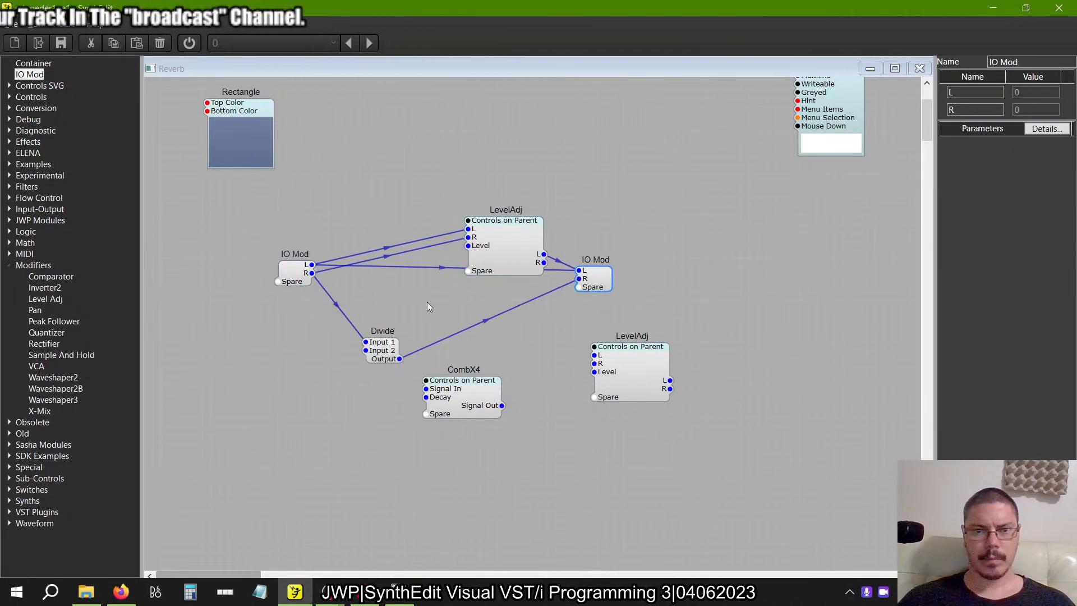
# Delete the direct L wire between the IO Mods and remove the Divide module.
pyautogui.click(443, 267)
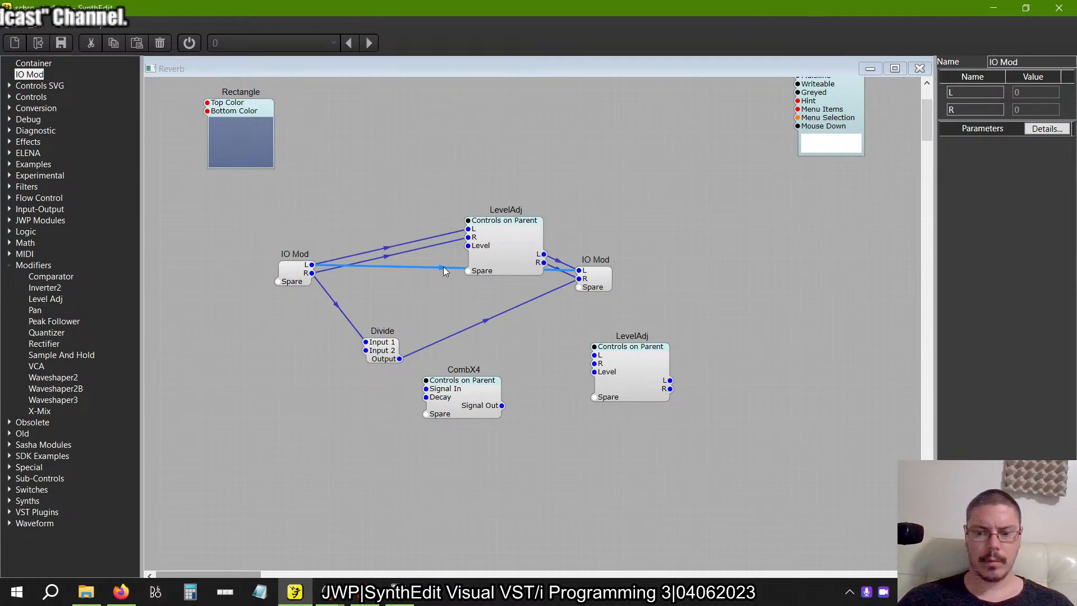
pyautogui.press('Delete')
pyautogui.click(385, 351)
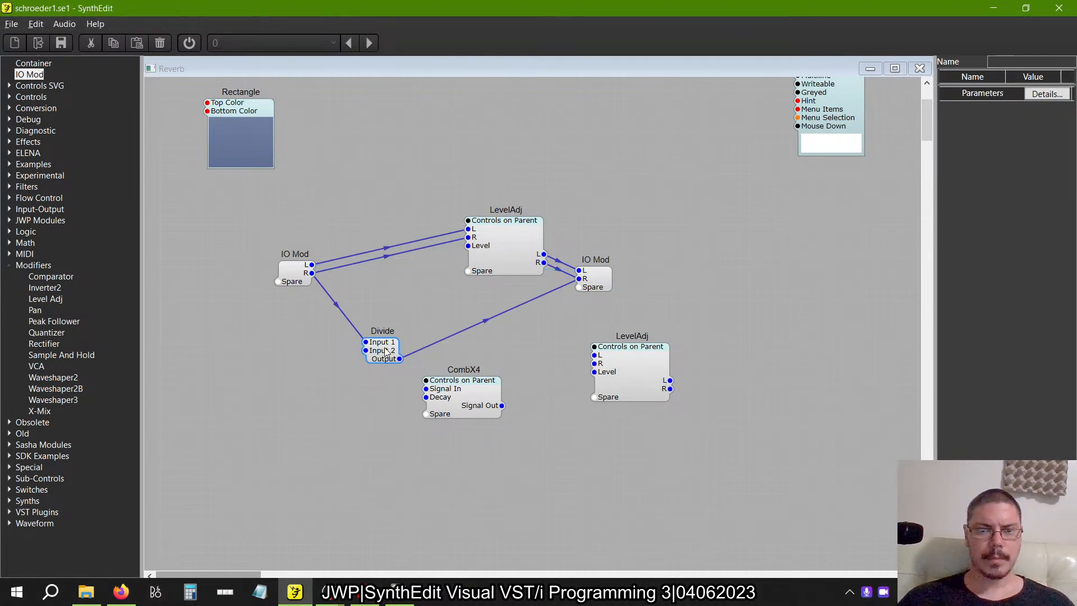
pyautogui.press('Delete')
# Move the upper LevelAdj and both IO Mods so that their L and R connections run in straight horizontal lines.
pyautogui.moveTo(520, 254); pyautogui.dragTo(448, 291)
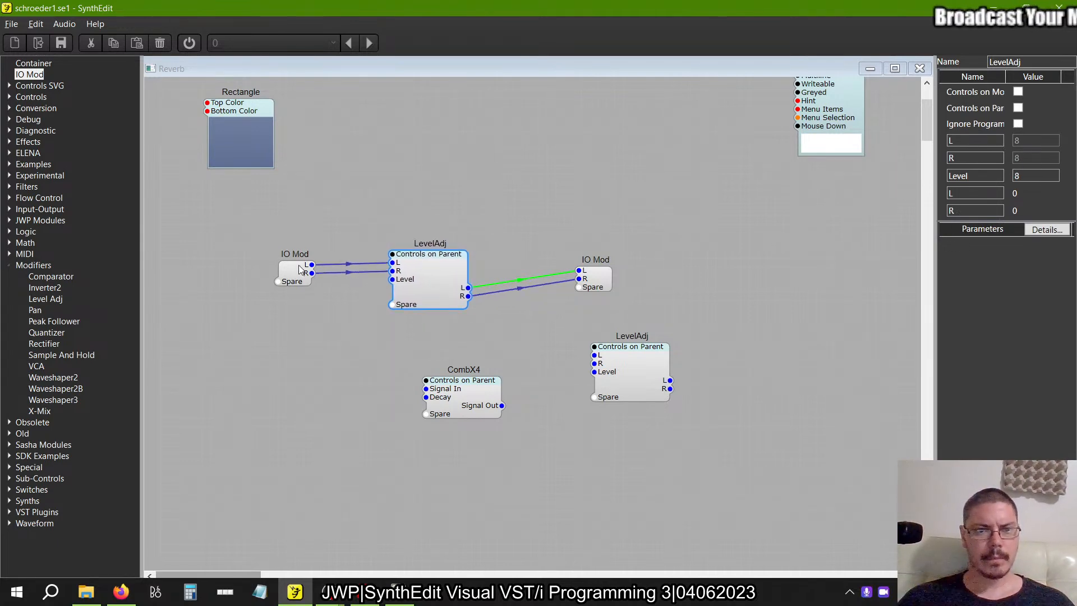
pyautogui.moveTo(296, 265)
pyautogui.mouseDown()
pyautogui.moveTo(291, 258)
pyautogui.moveTo(301, 261)
pyautogui.mouseUp()
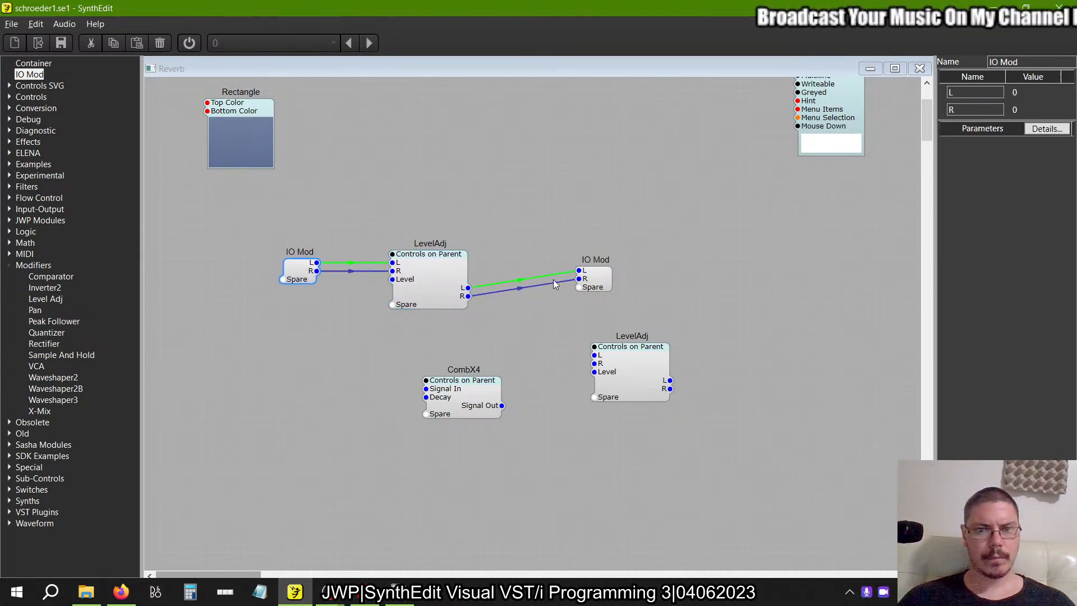
pyautogui.moveTo(607, 276); pyautogui.dragTo(688, 293)
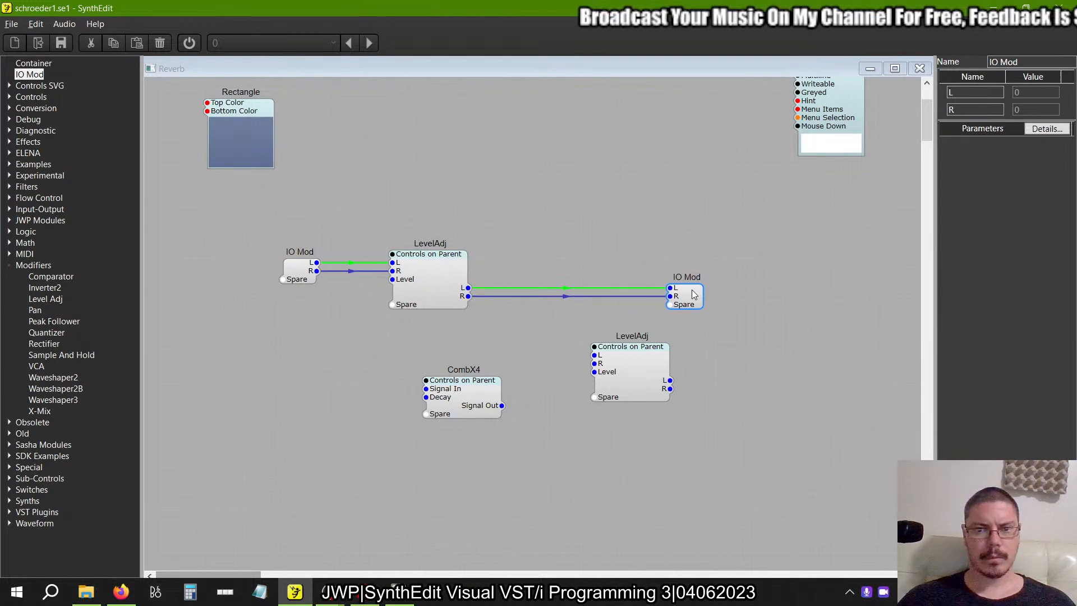
# Check the layout of the example's main container and examine the contents of the new CombX4.
pyautogui.click(651, 175)
pyautogui.hotkey('alt', 'Tab')
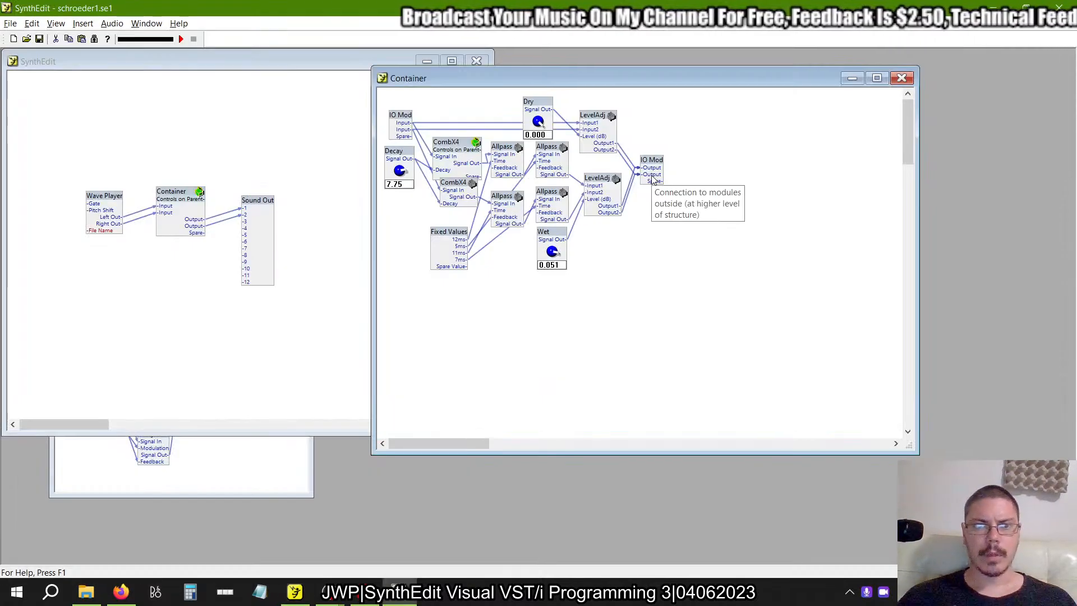
pyautogui.hotkey('alt', 'Tab')
pyautogui.moveTo(652, 175); pyautogui.dragTo(537, 230)
pyautogui.doubleClick(473, 389)
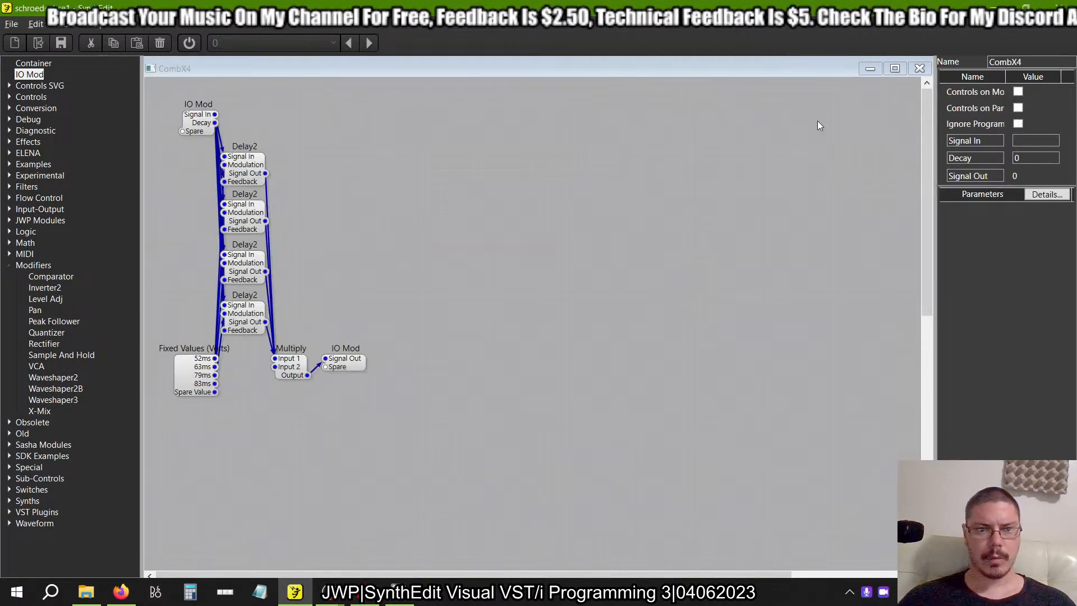
pyautogui.click(919, 68)
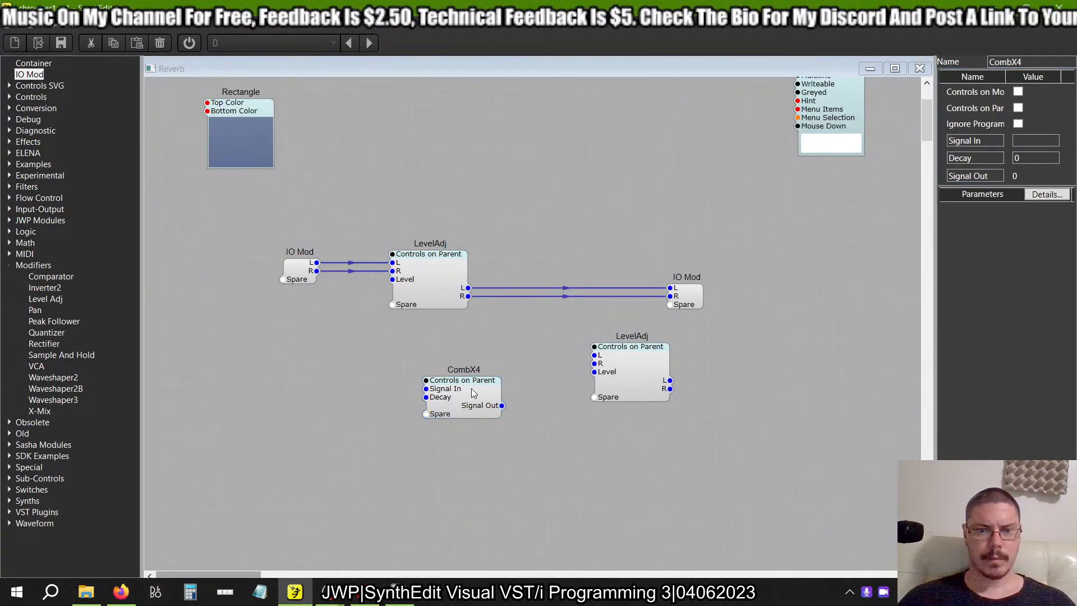
# Duplicate the CombX4 container and place the copy directly below the original.
pyautogui.rightClick(537, 421)
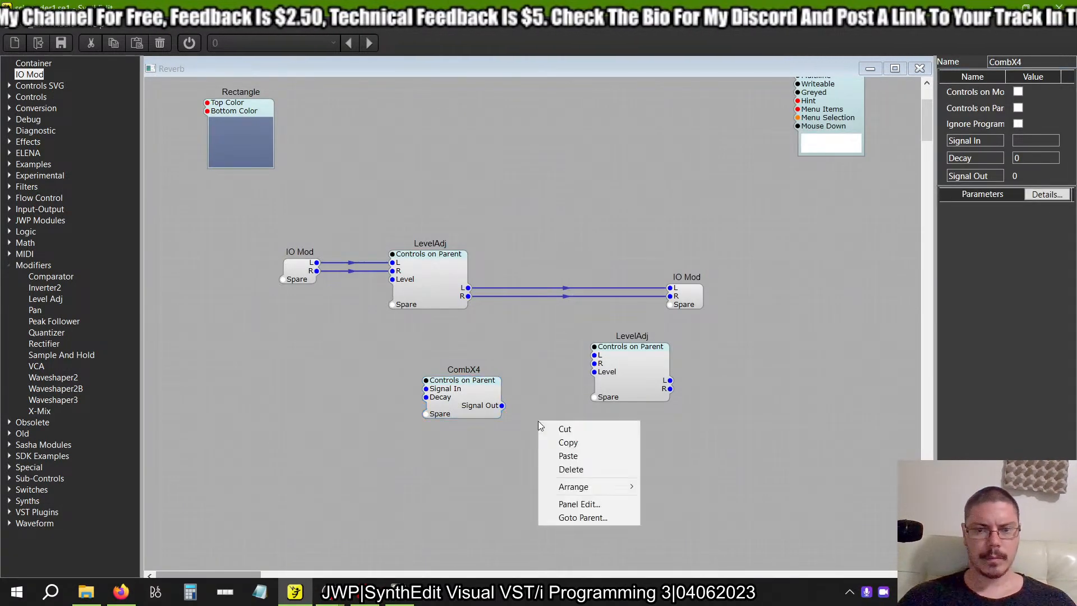
pyautogui.click(550, 456)
pyautogui.moveTo(601, 437); pyautogui.dragTo(485, 454)
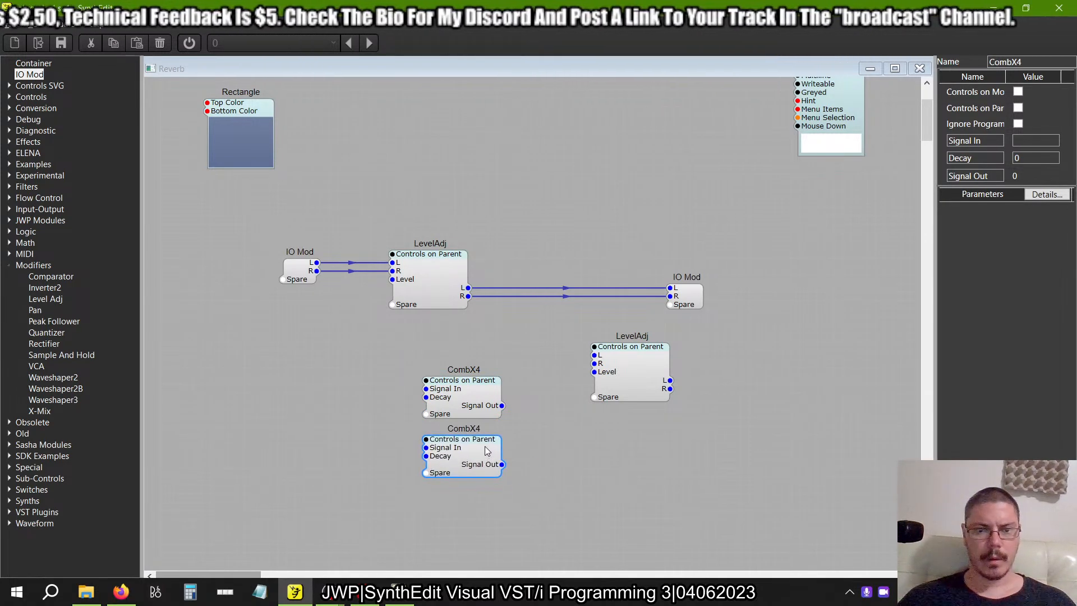
# Connect the input IO Mod's L to the upper CombX4's Signal In and its R to the lower CombX4's Signal In.
pyautogui.moveTo(316, 262); pyautogui.dragTo(427, 388)
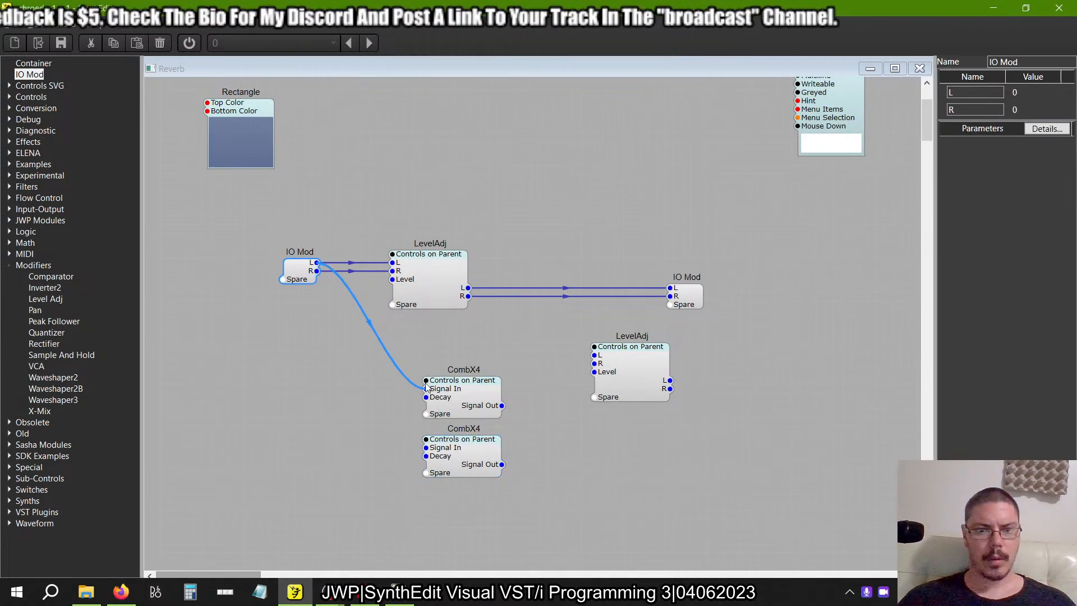
pyautogui.moveTo(426, 448); pyautogui.dragTo(317, 272)
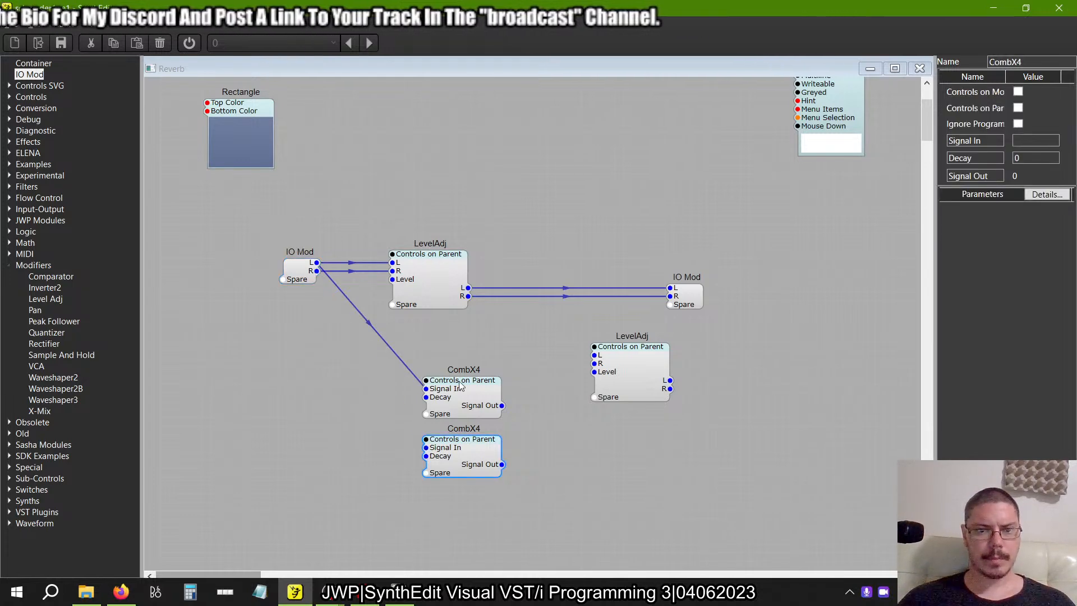
pyautogui.moveTo(502, 405); pyautogui.dragTo(521, 399)
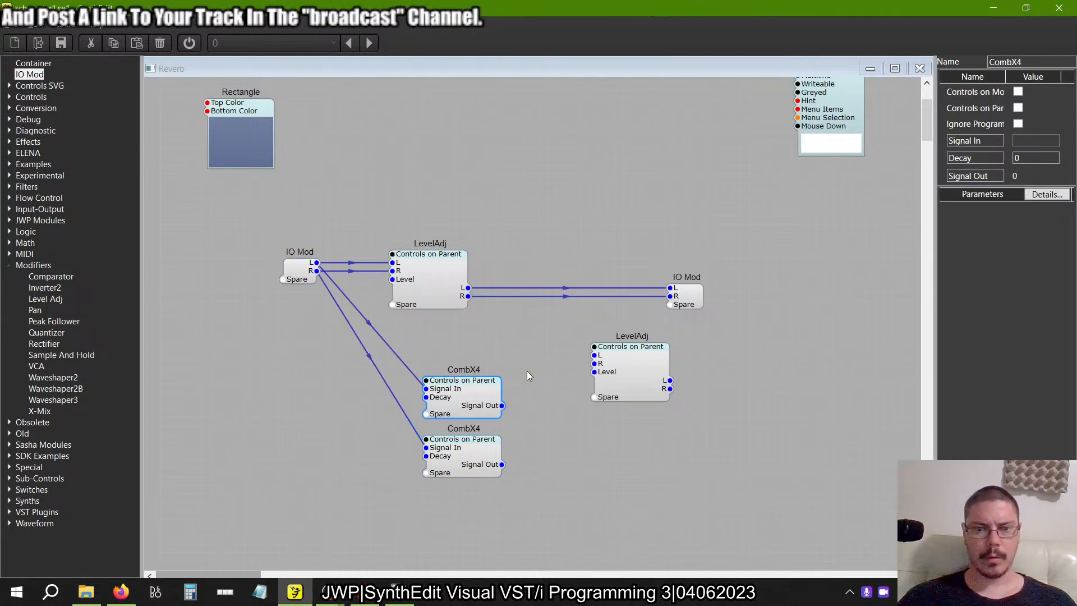
# Open the example's upper-right Allpass container in the older SynthEdit project and unlock it.
pyautogui.hotkey('alt', 'Tab')
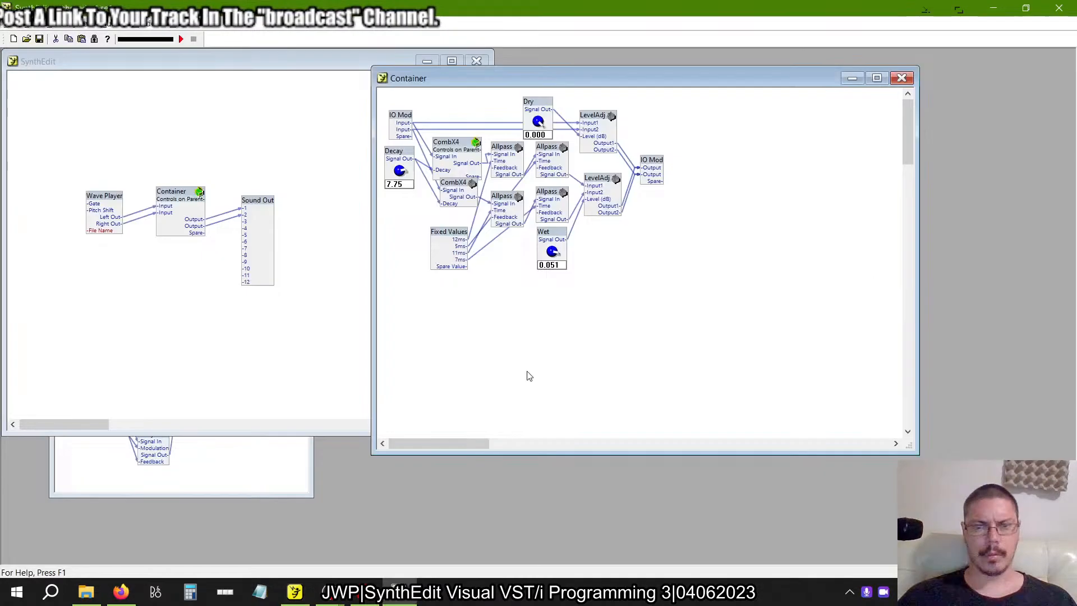
pyautogui.doubleClick(551, 152)
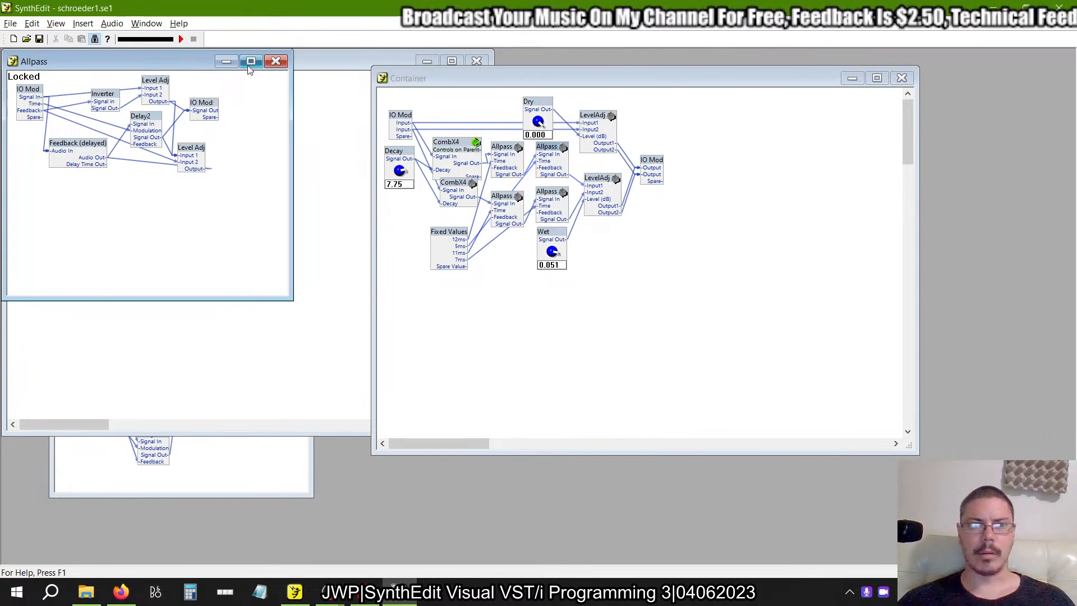
pyautogui.click(94, 40)
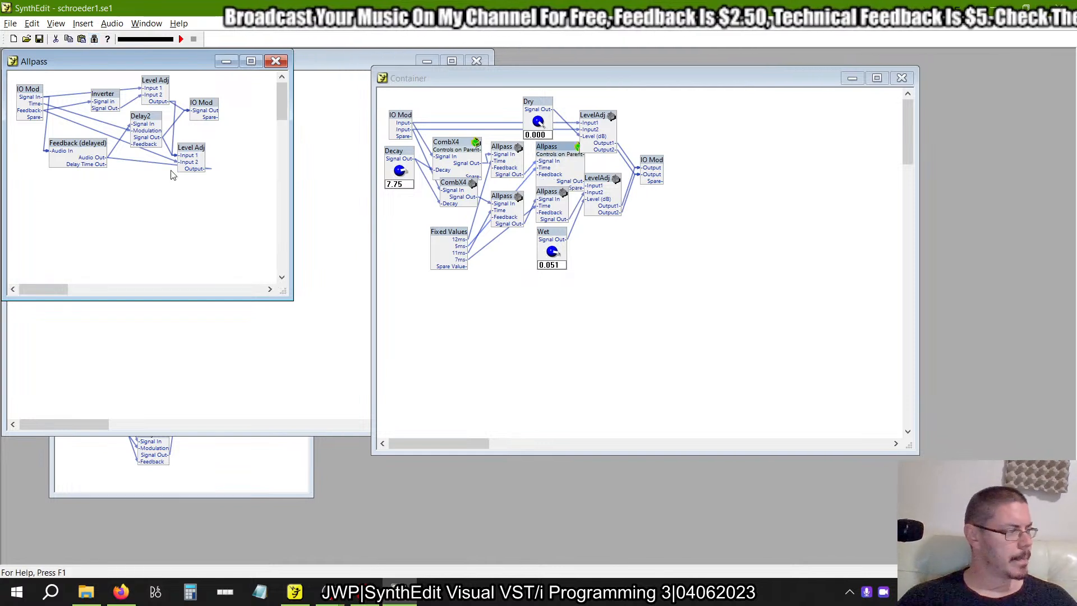
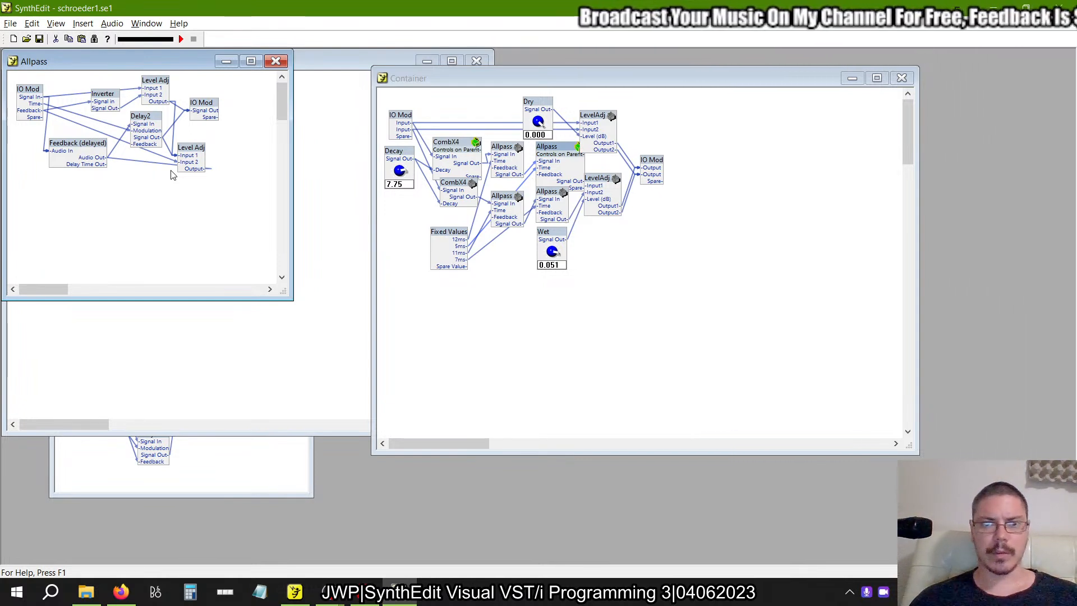
# Open the example's upper-left Allpass container and place its window below the other Allpass for comparison.
pyautogui.doubleClick(503, 151)
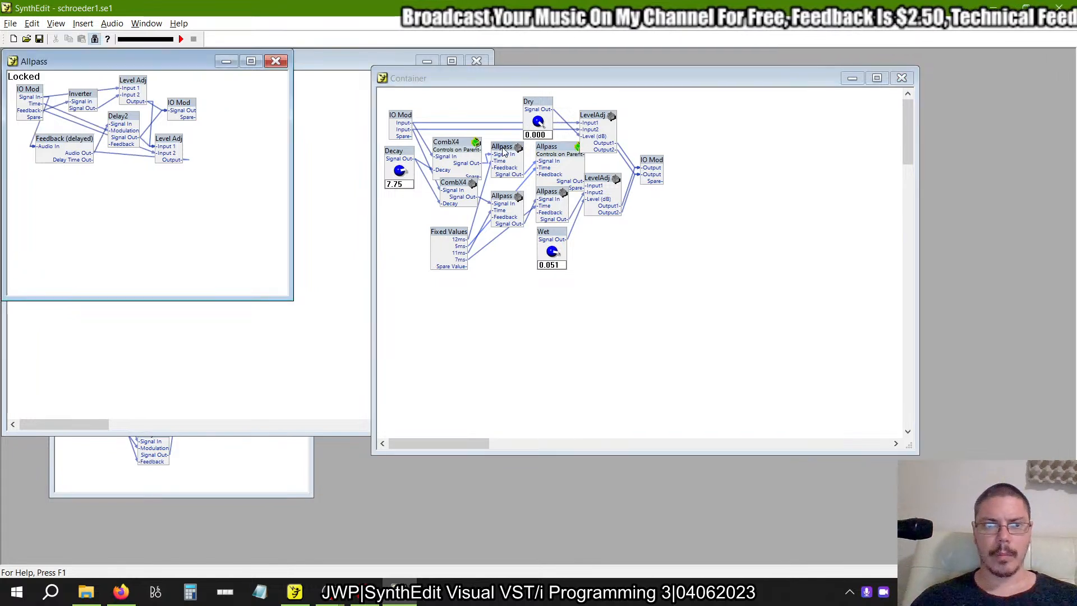
pyautogui.moveTo(161, 66); pyautogui.dragTo(177, 264)
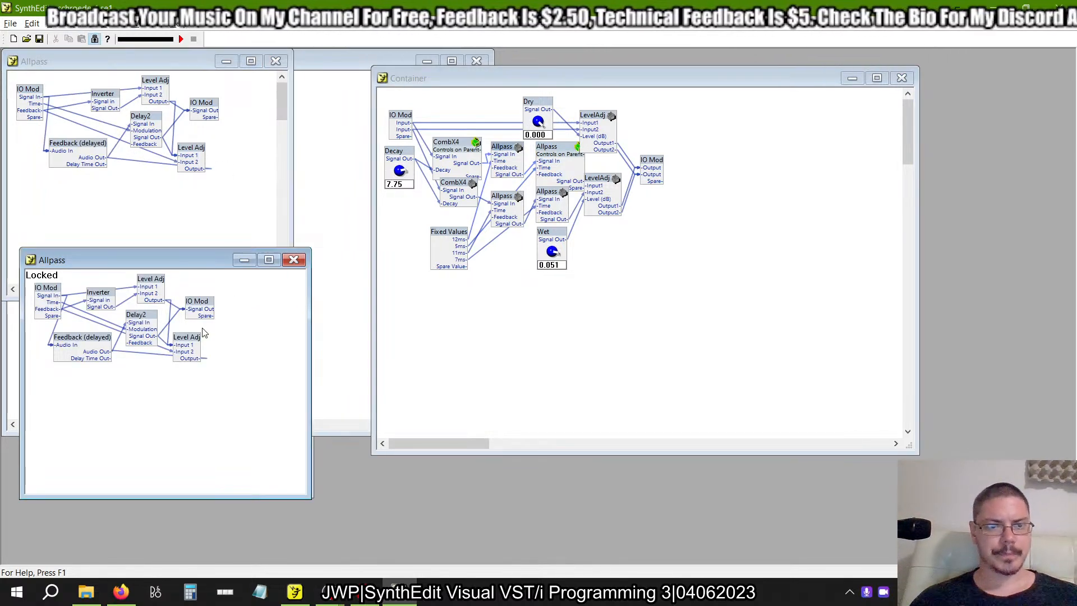
# Check the properties of all four Delay2 modules in the example's upper CombX4, and close the container.
pyautogui.doubleClick(454, 143)
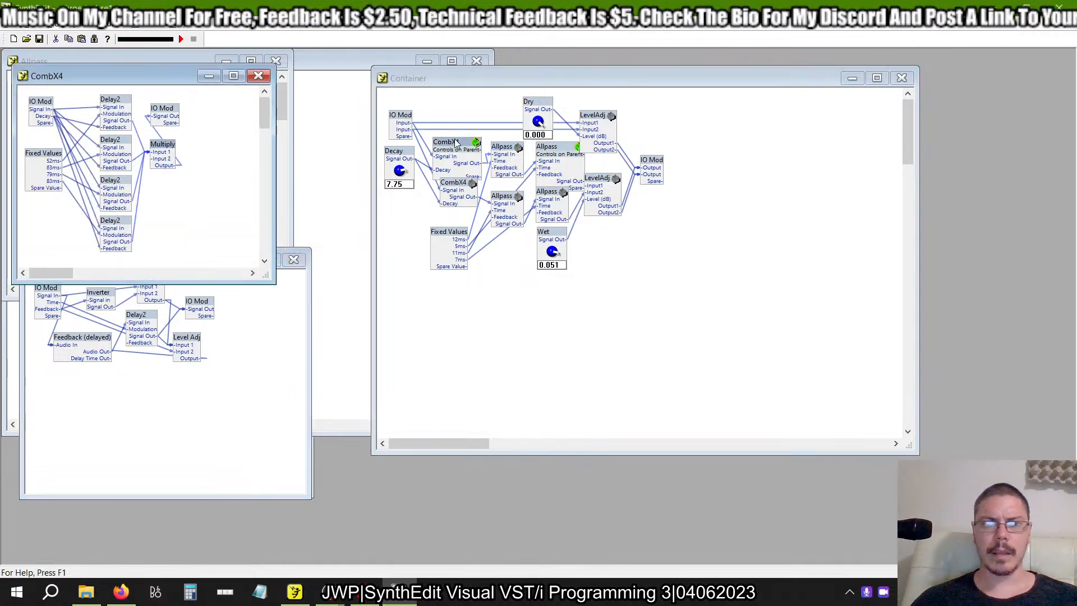
pyautogui.rightClick(114, 100)
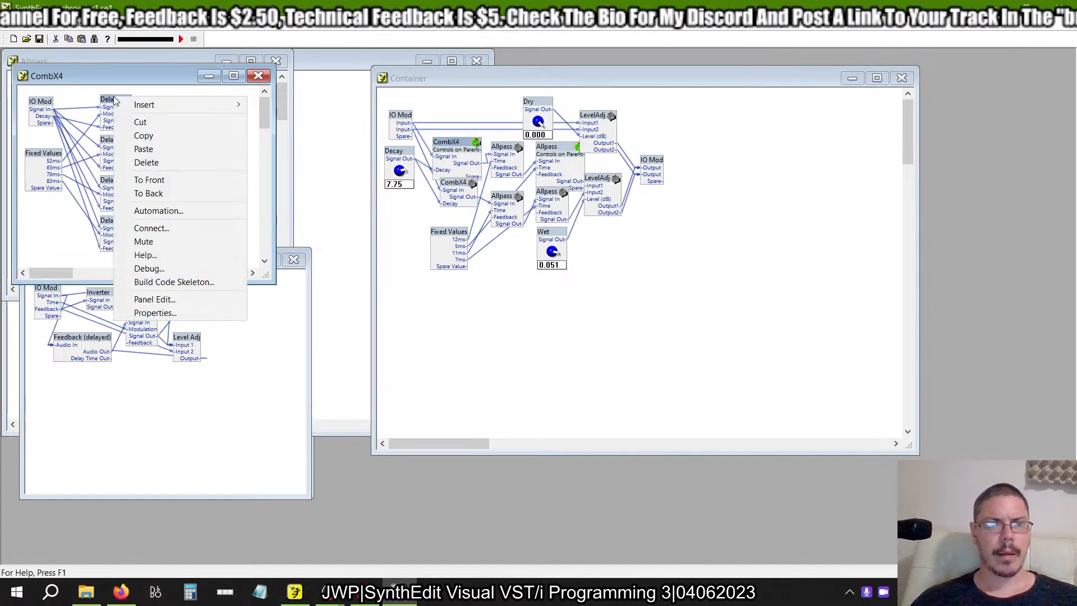
pyautogui.click(171, 312)
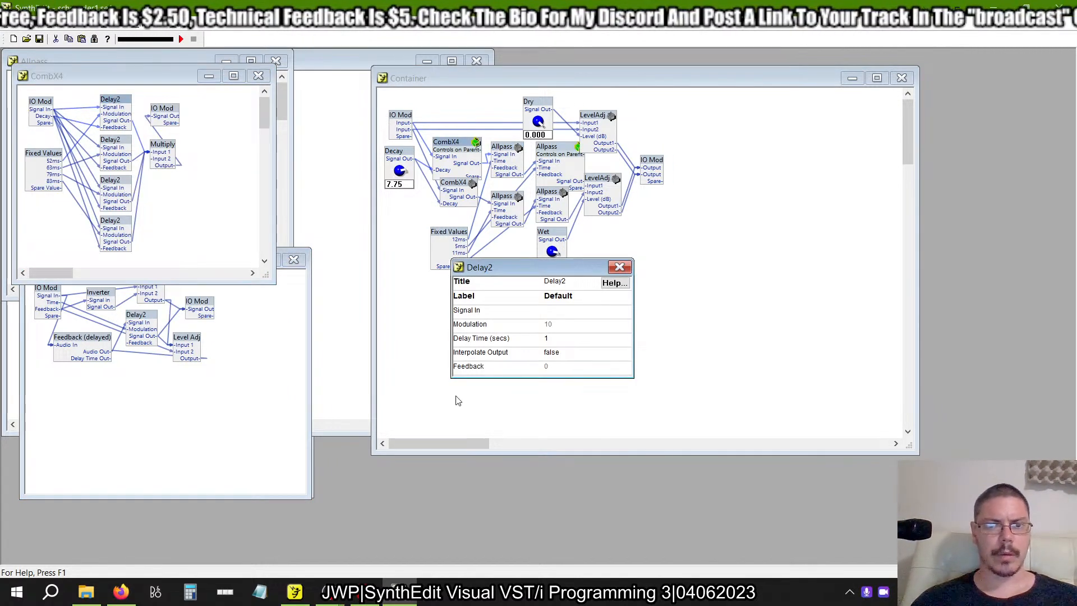
pyautogui.click(620, 267)
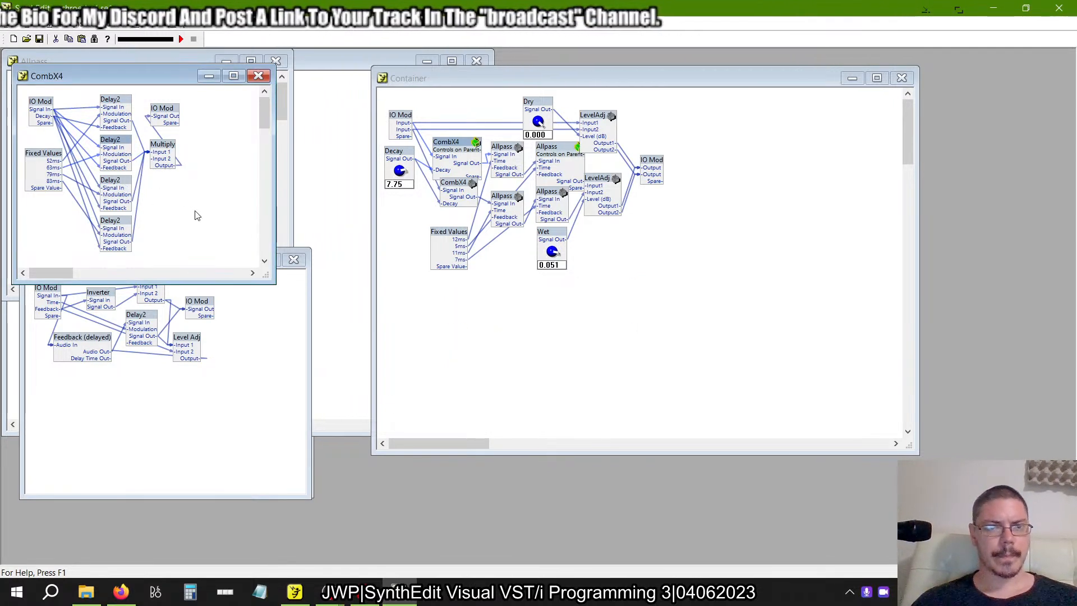
pyautogui.rightClick(119, 142)
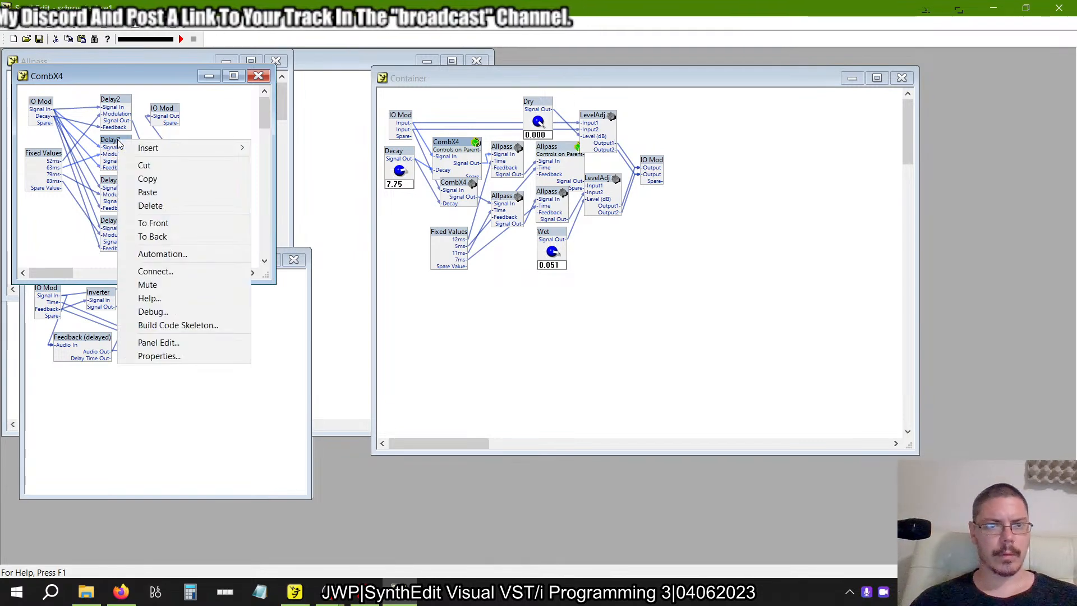
pyautogui.click(182, 357)
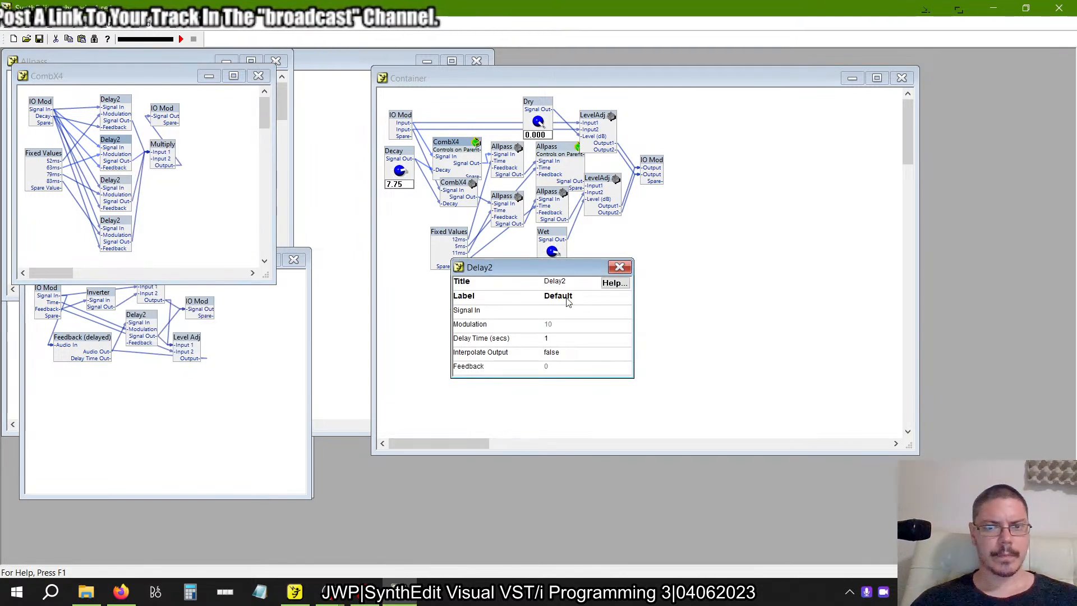
pyautogui.click(620, 268)
pyautogui.rightClick(115, 174)
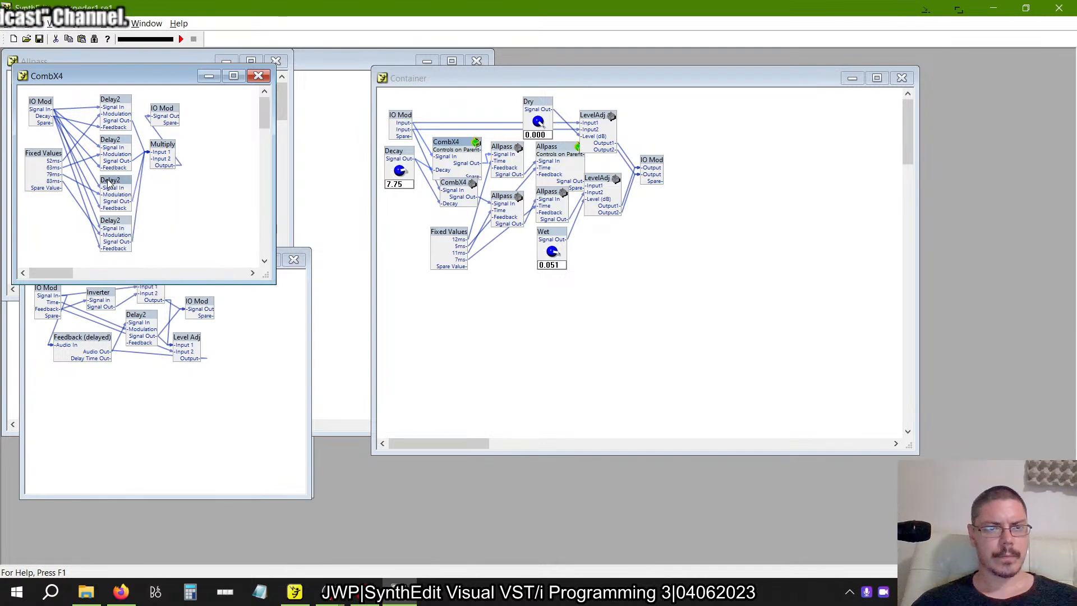
pyautogui.rightClick(107, 179)
pyautogui.click(157, 396)
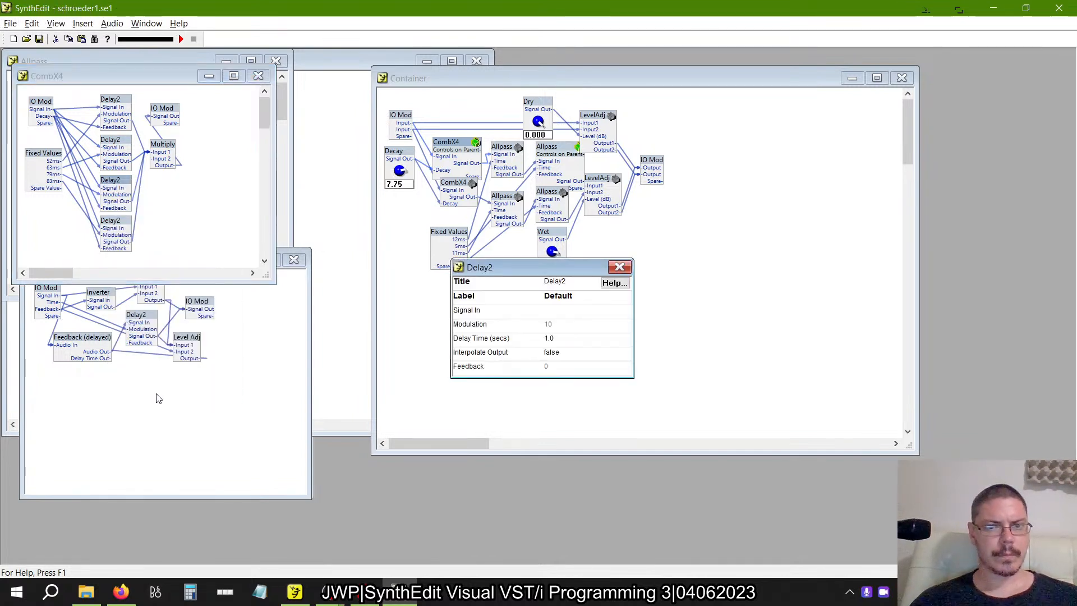
pyautogui.click(620, 268)
pyautogui.rightClick(120, 224)
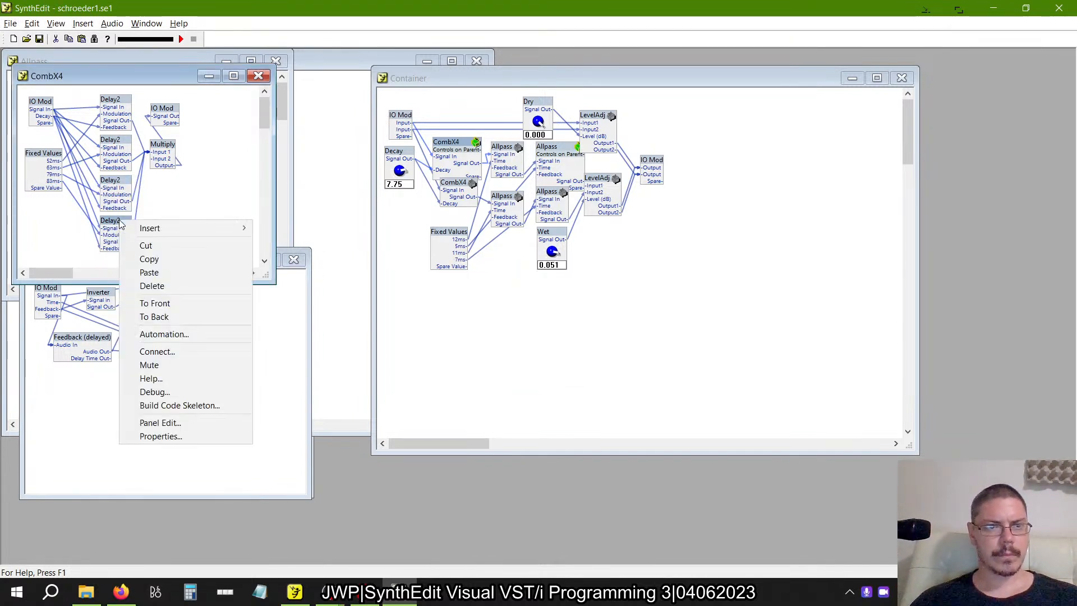
pyautogui.click(188, 434)
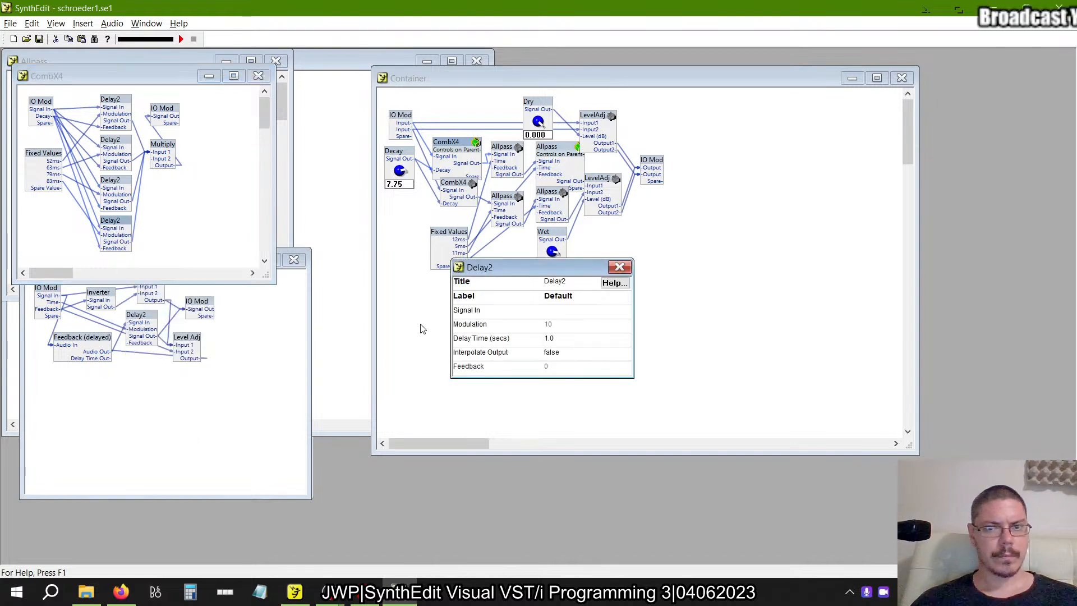
pyautogui.click(619, 268)
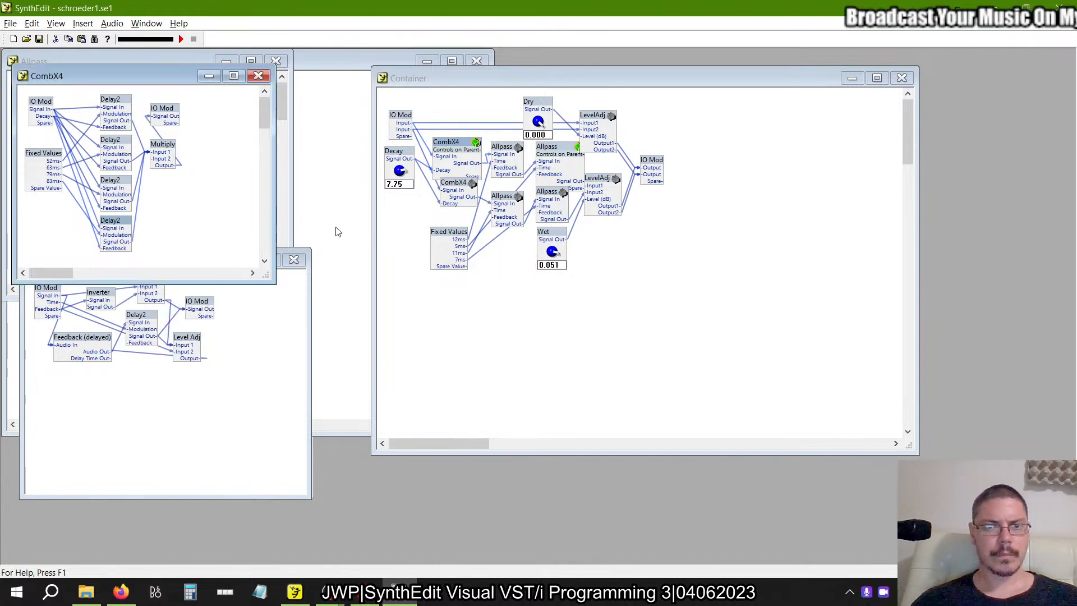
pyautogui.click(257, 76)
# Unlock the example's upper-left Allpass and compare the Delay2 properties in the two open Allpass containers.
pyautogui.rightClick(140, 312)
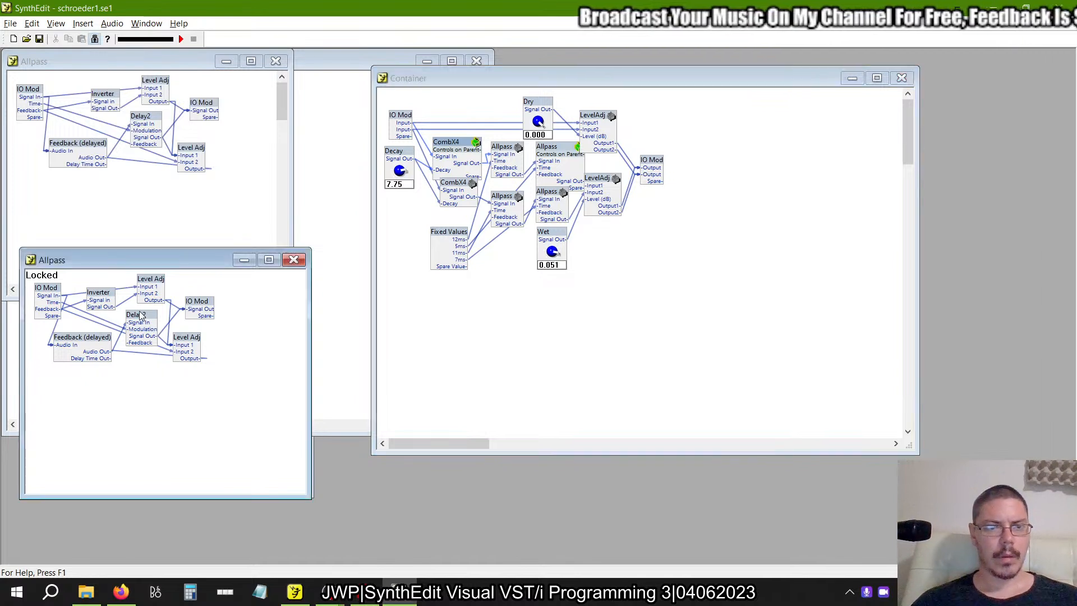
pyautogui.click(135, 316)
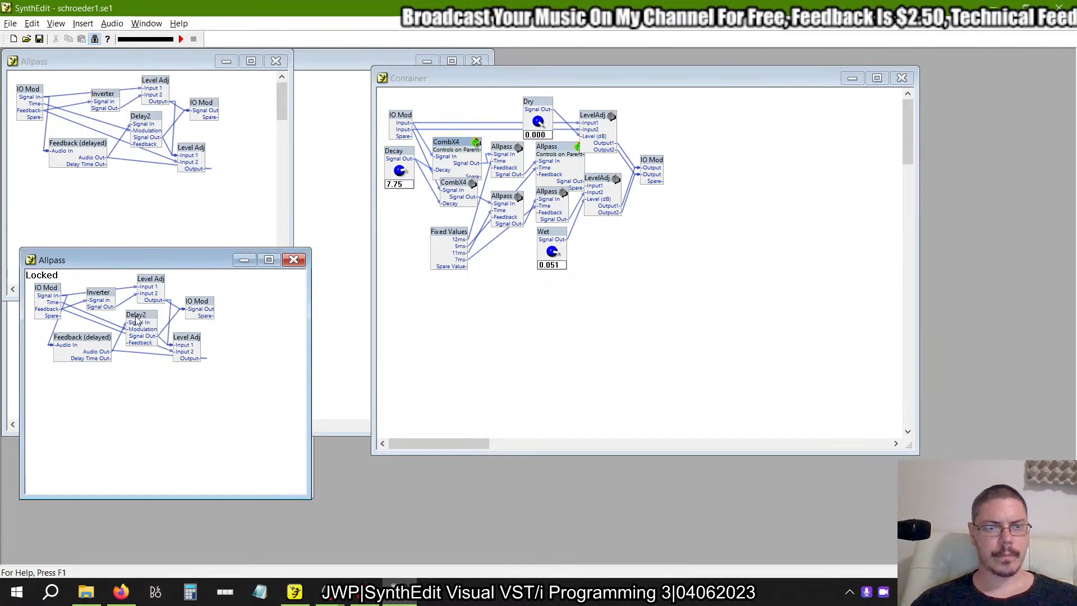
pyautogui.rightClick(135, 316)
pyautogui.click(222, 293)
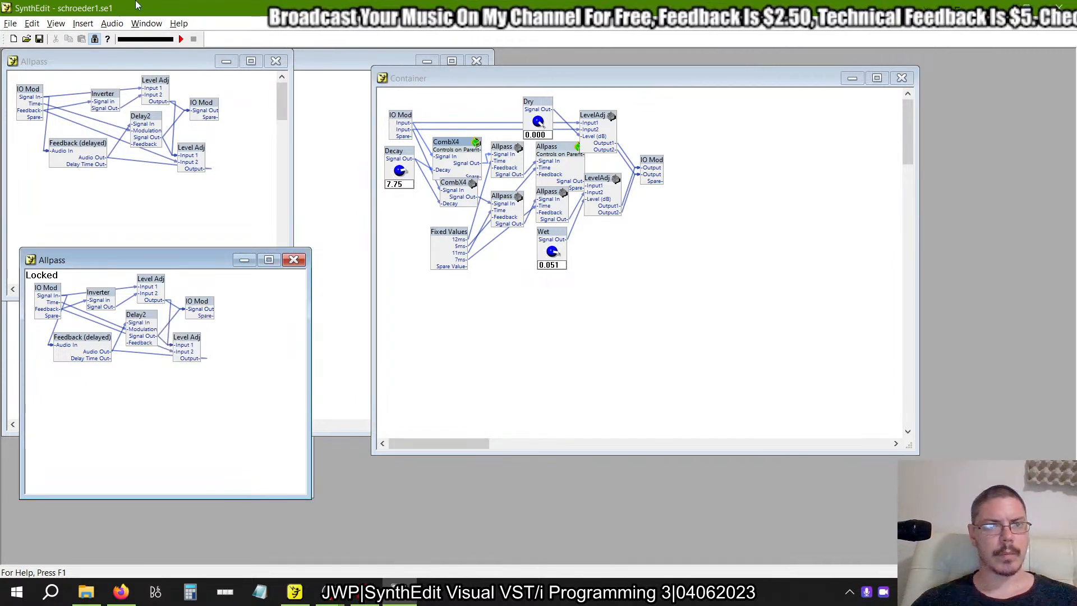
pyautogui.click(92, 40)
pyautogui.rightClick(149, 328)
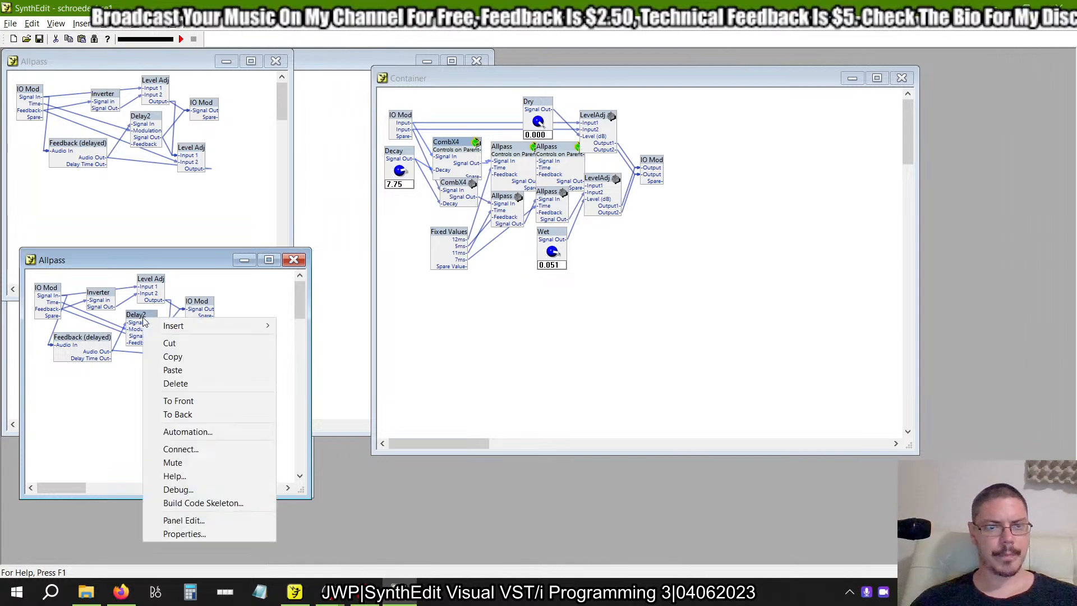
pyautogui.click(187, 533)
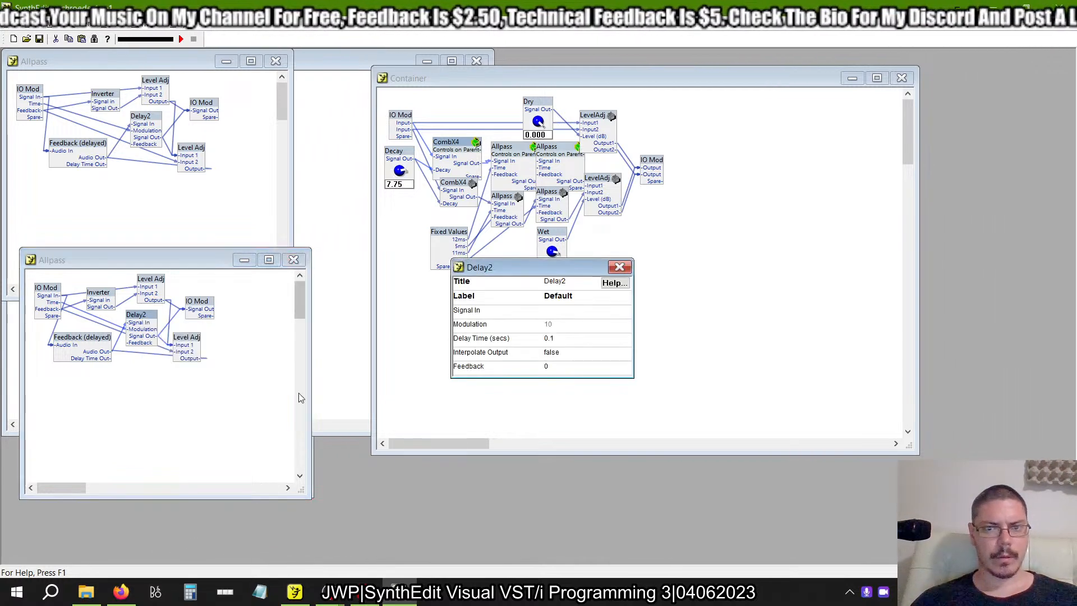
pyautogui.click(628, 269)
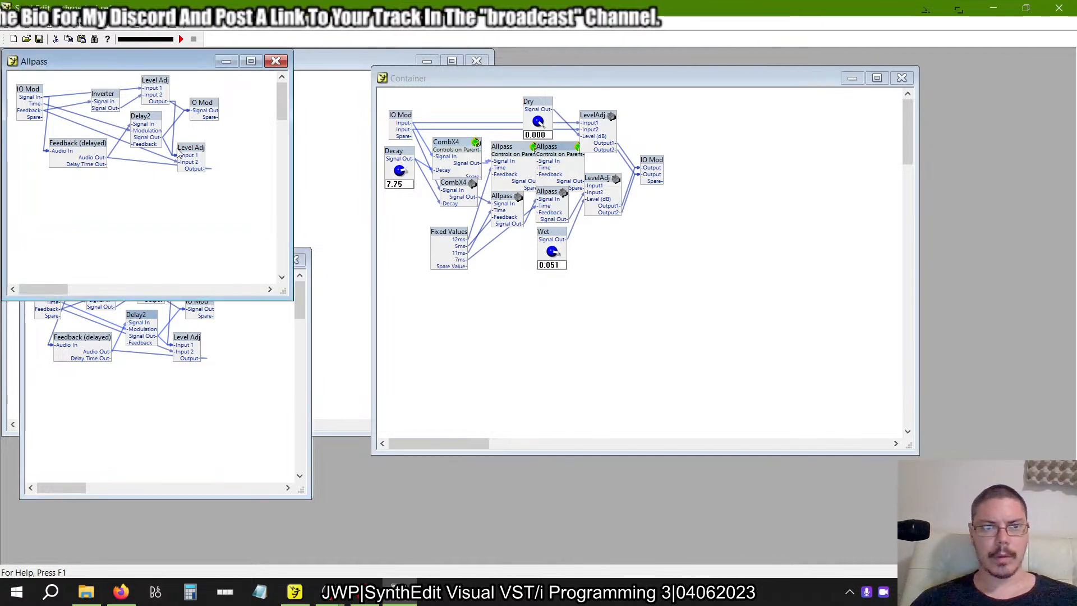
pyautogui.rightClick(147, 118)
pyautogui.click(189, 329)
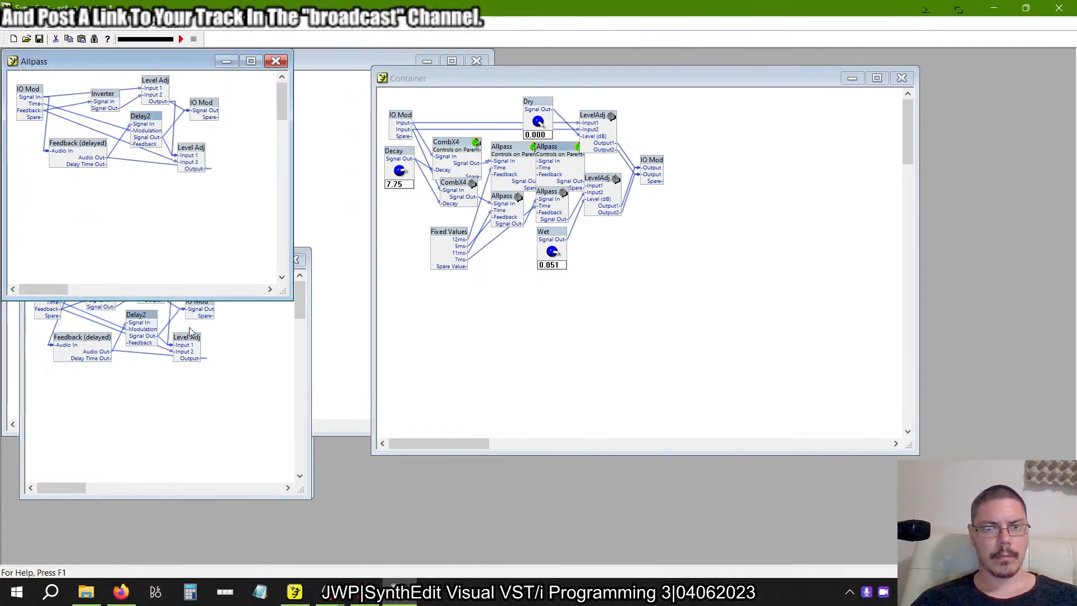
pyautogui.click(617, 267)
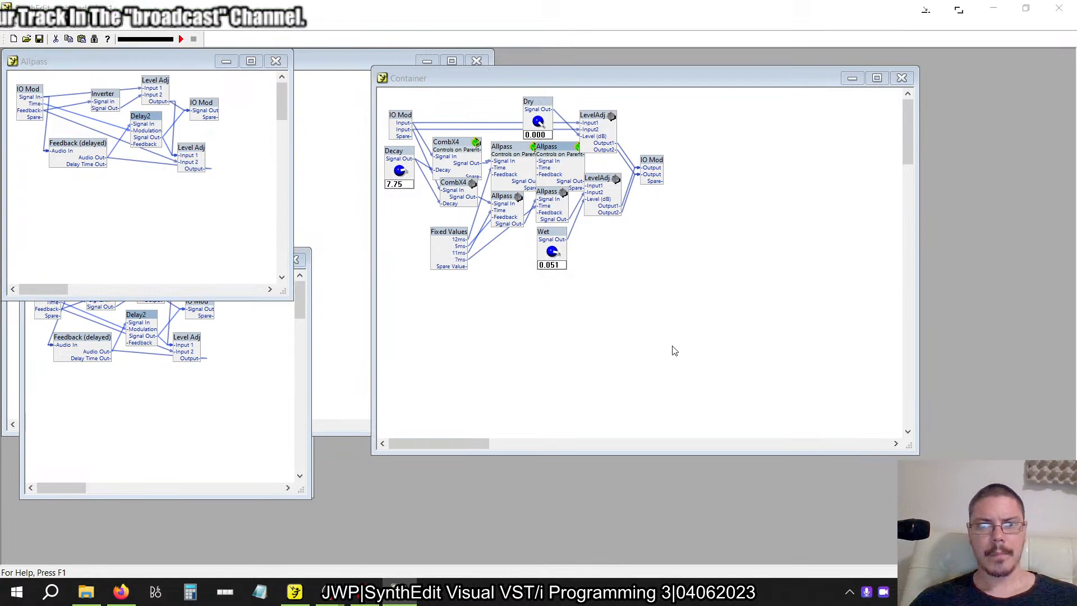
# Switch to the newer SynthEdit, move the lower LevelAdj farther right, and add a container named Allpass between it and the CombX4 pair.
pyautogui.hotkey('alt', 'Tab')
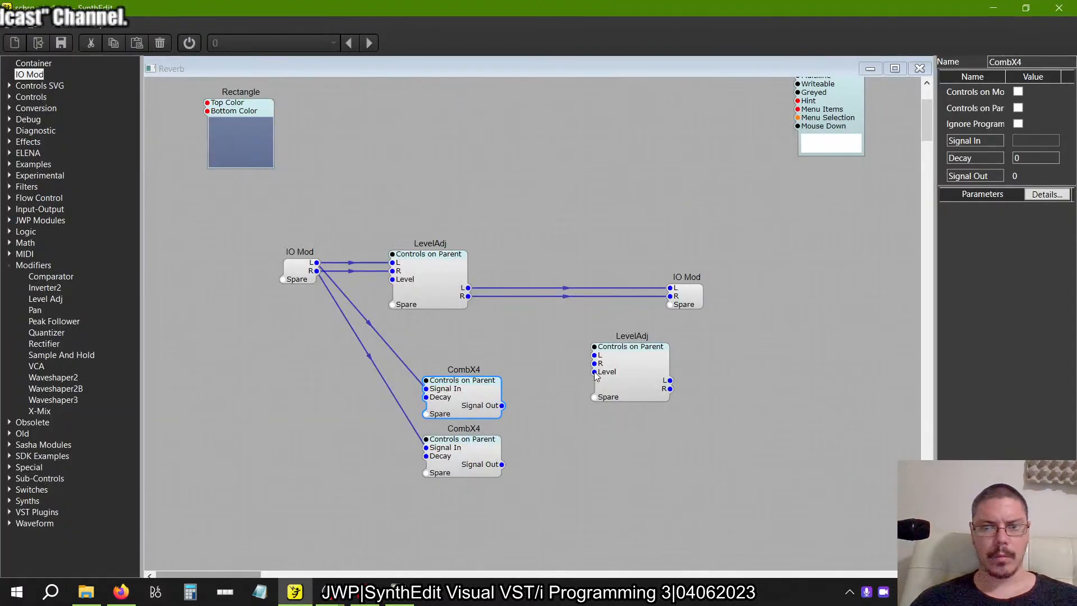
pyautogui.moveTo(635, 381); pyautogui.dragTo(821, 365)
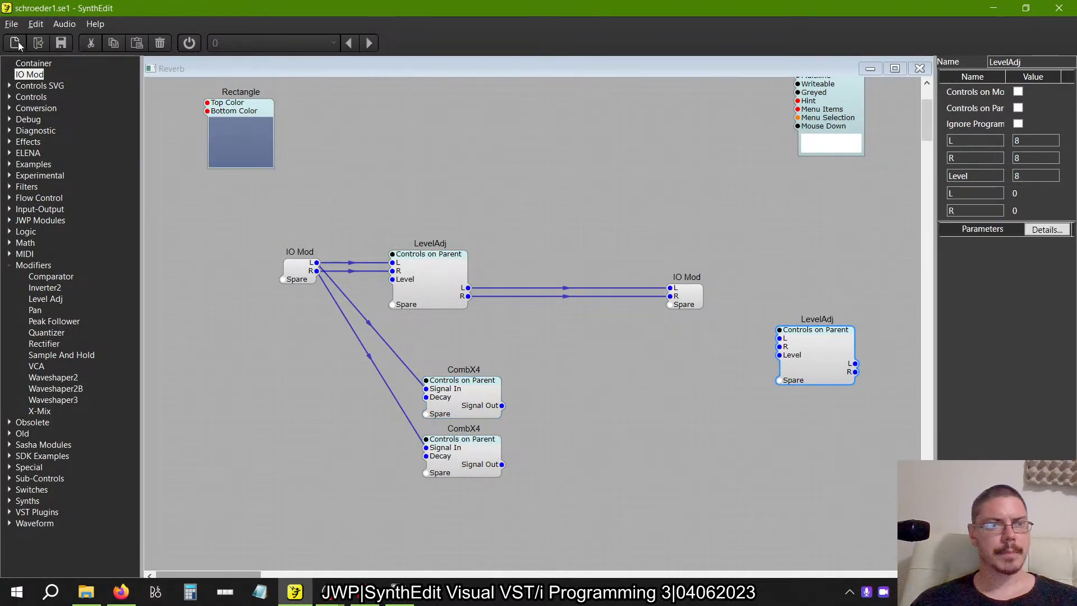
pyautogui.moveTo(610, 361); pyautogui.dragTo(610, 361)
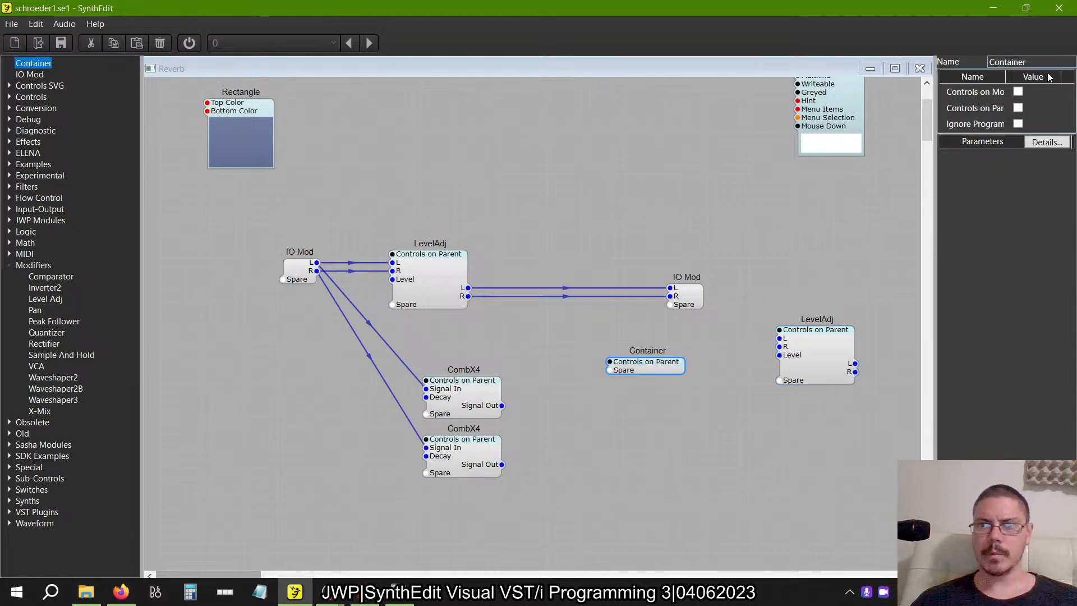
pyautogui.write('All Pass')
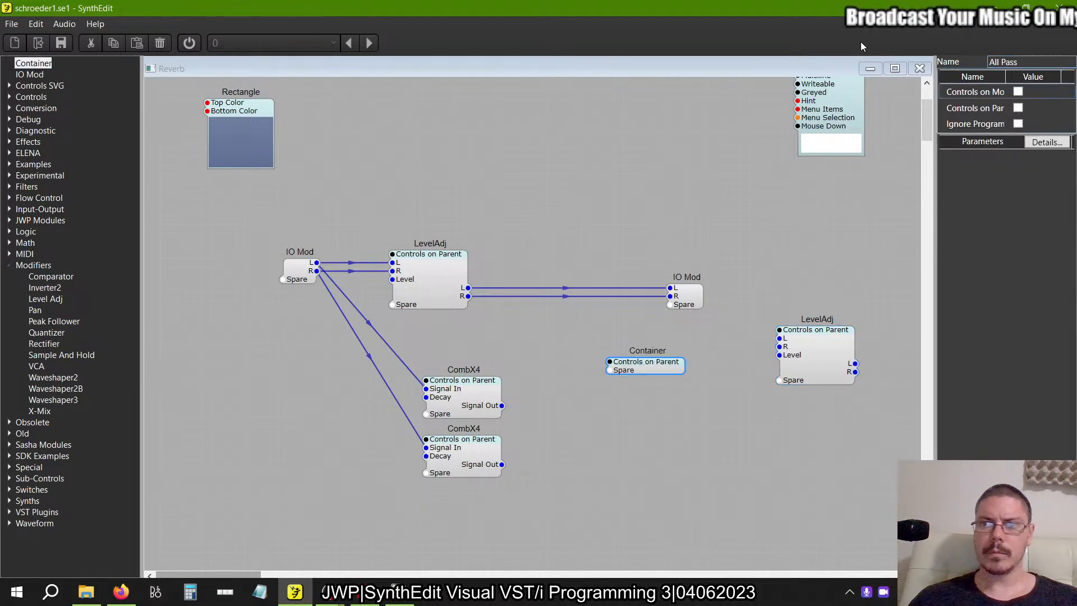
pyautogui.press('Return')
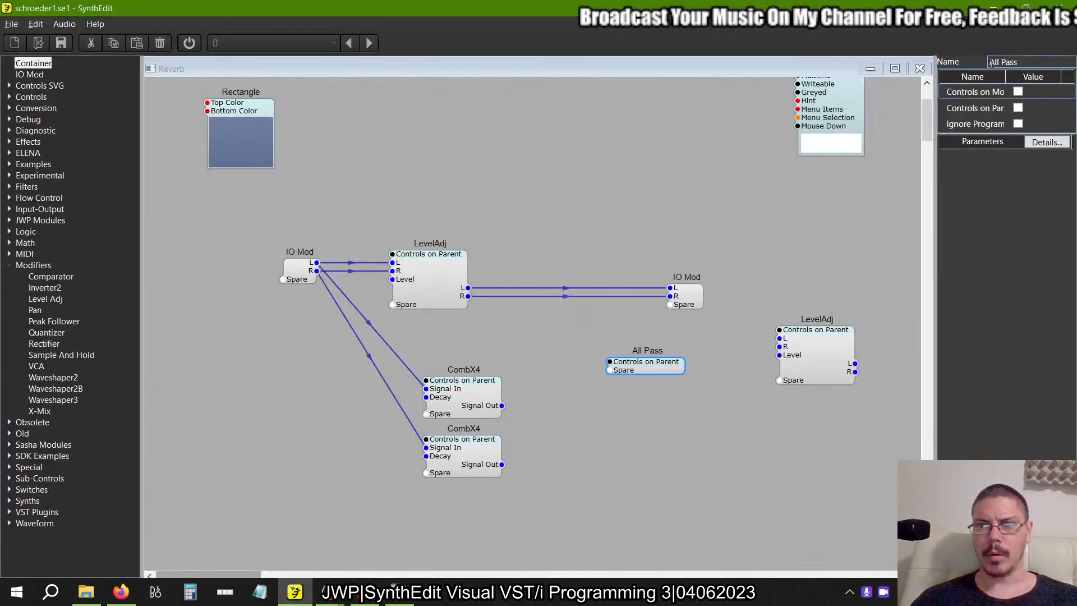
pyautogui.press('BackSpace')
pyautogui.press('Delete')
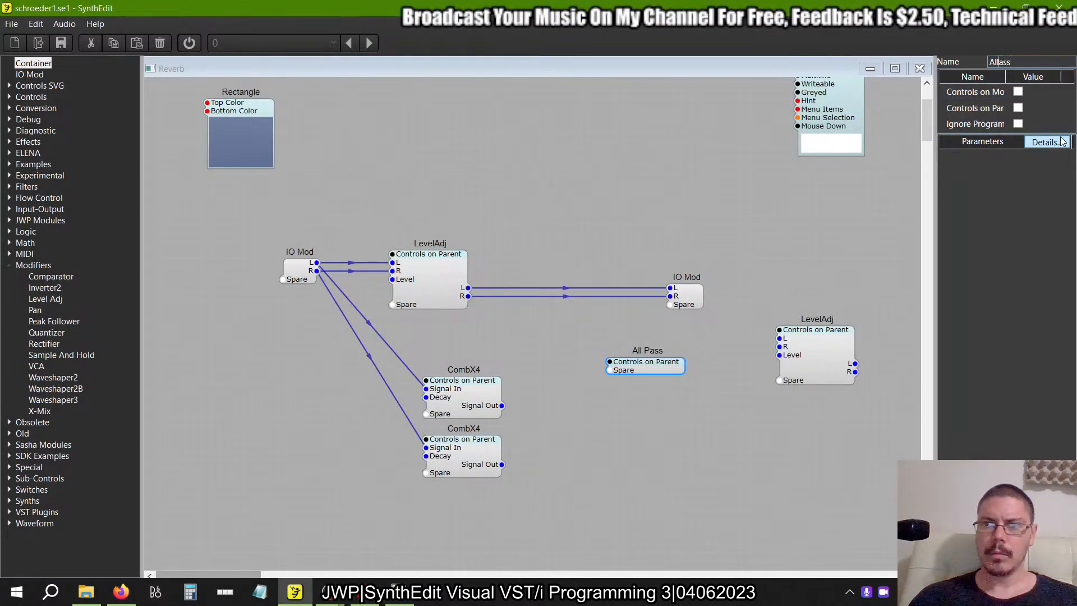
pyautogui.write('p')
pyautogui.press('Return')
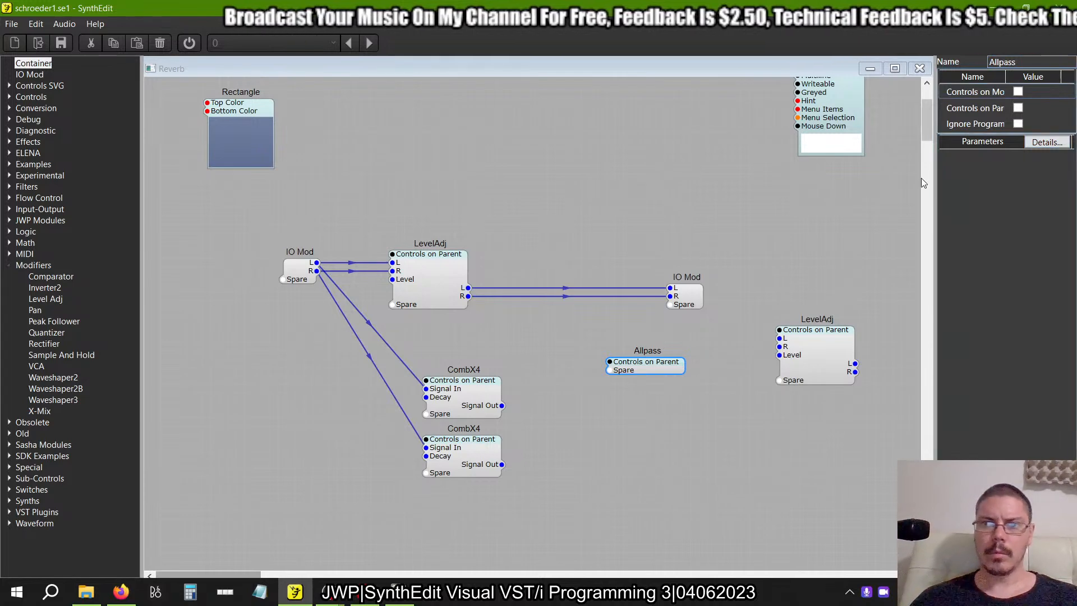
pyautogui.moveTo(647, 358); pyautogui.dragTo(622, 386)
# Open the new Allpass container and add an Inverter2 and two Level Adj modules.
pyautogui.doubleClick(622, 386)
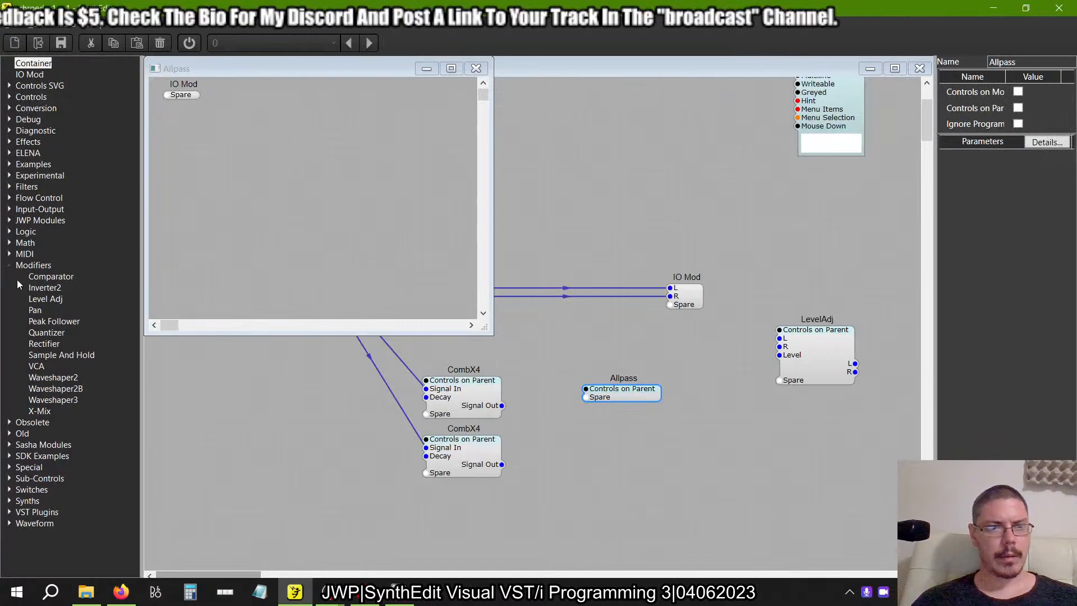
pyautogui.click(38, 286)
pyautogui.click(349, 173)
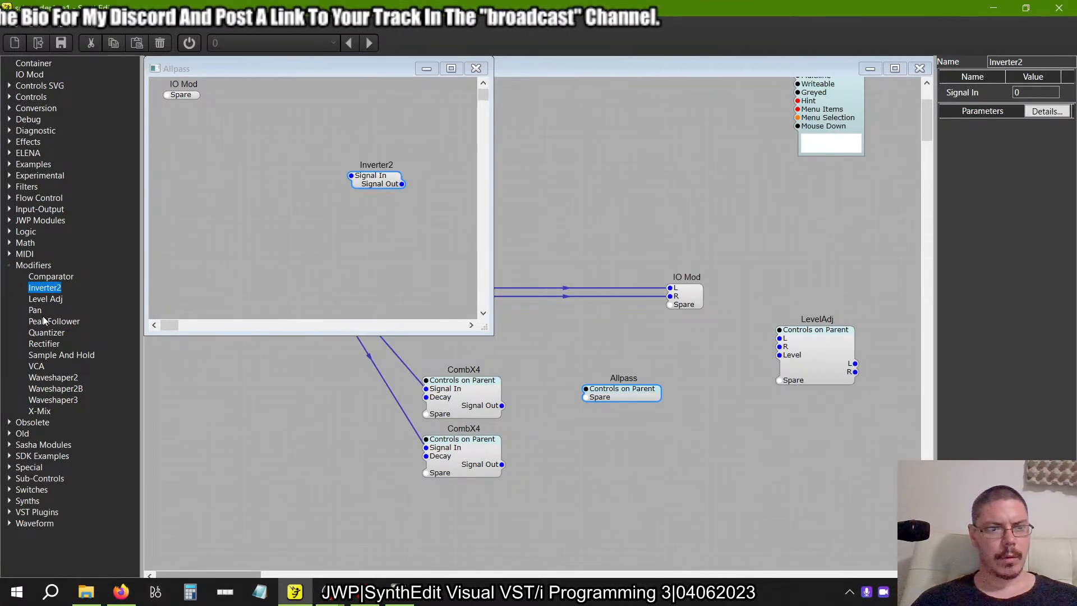
pyautogui.click(48, 299)
pyautogui.click(283, 153)
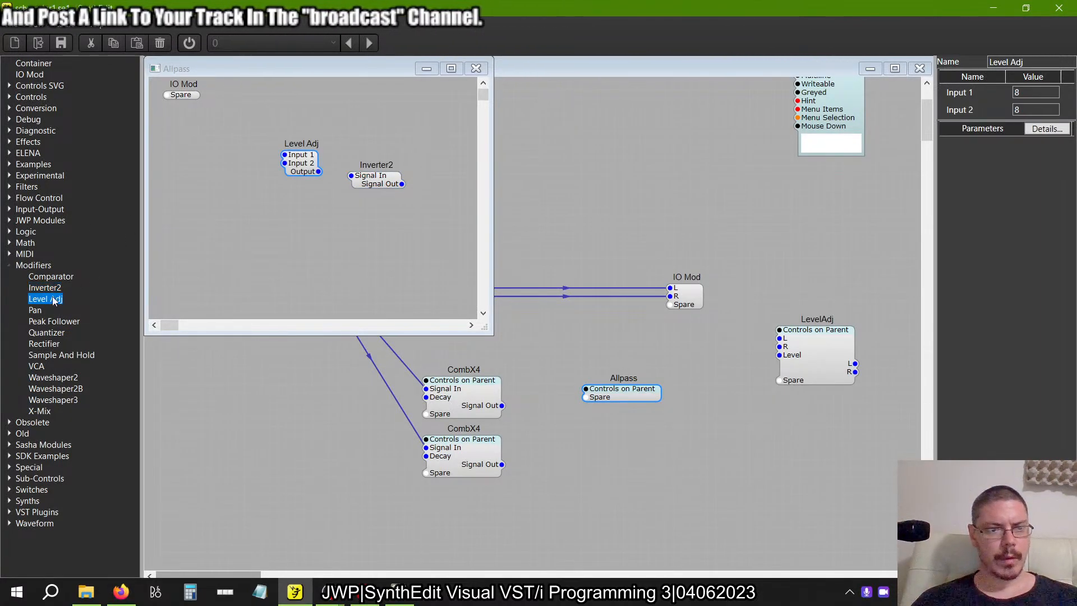
# Add a feedback module from the Special category's Feedback group to the Allpass container.
pyautogui.click(8, 265)
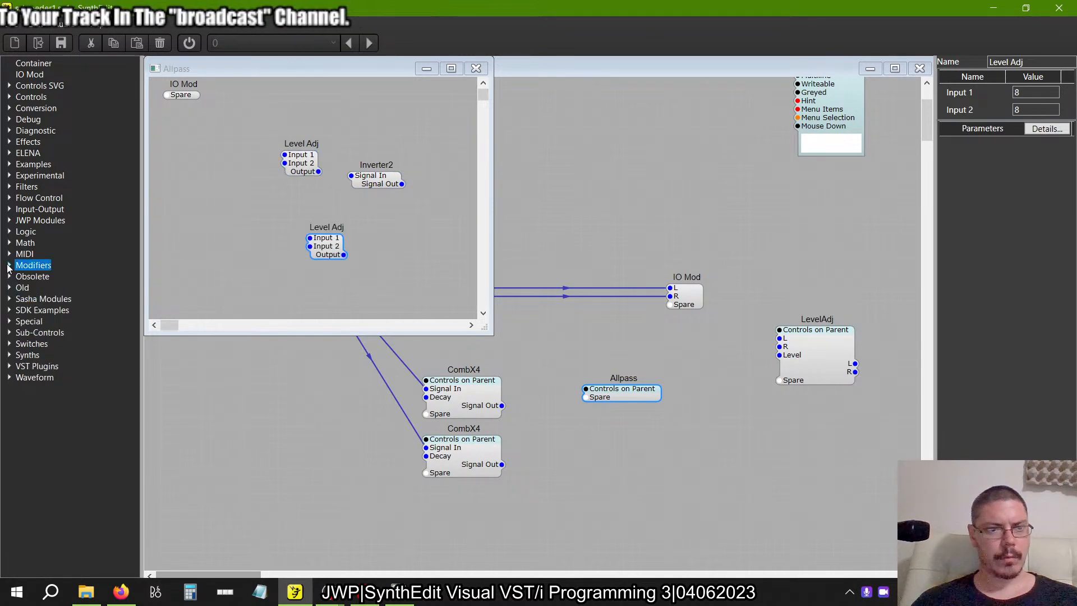
pyautogui.click(9, 322)
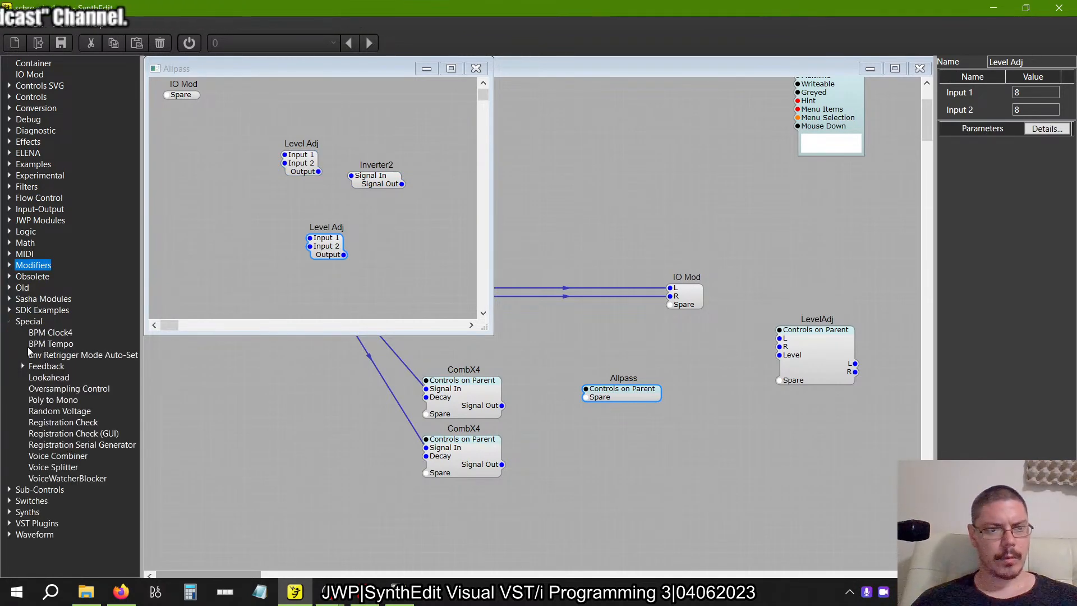
pyautogui.click(23, 366)
pyautogui.click(73, 467)
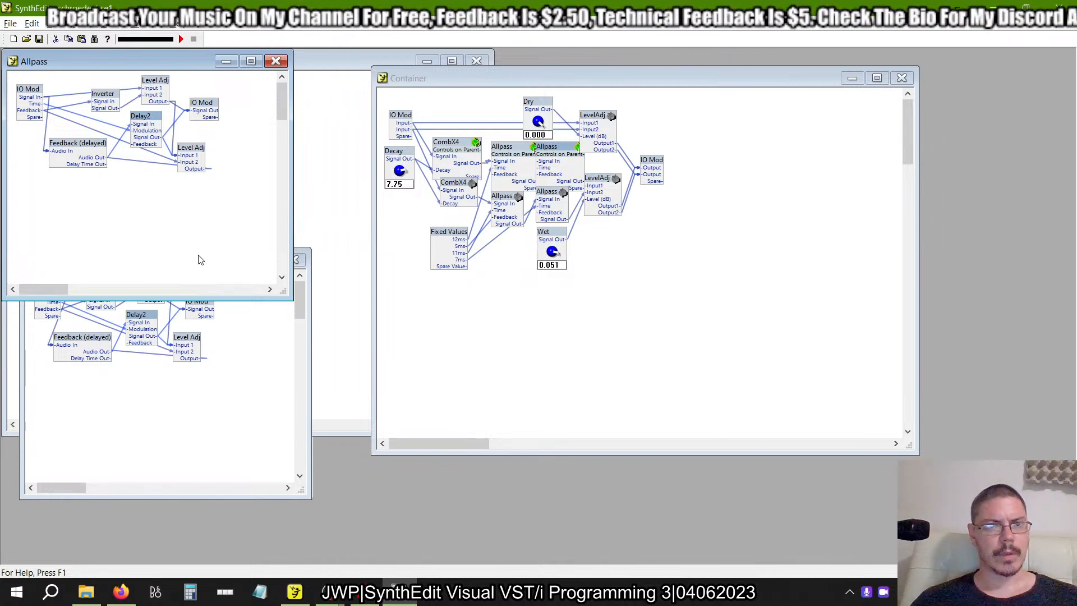
# Enlarge the example's Allpass window and spread its output IO Mod, lower Level Adj, Feedback (delayed), Delay2 and Inverter apart to expose the wiring.
pyautogui.moveTo(281, 291); pyautogui.dragTo(379, 322)
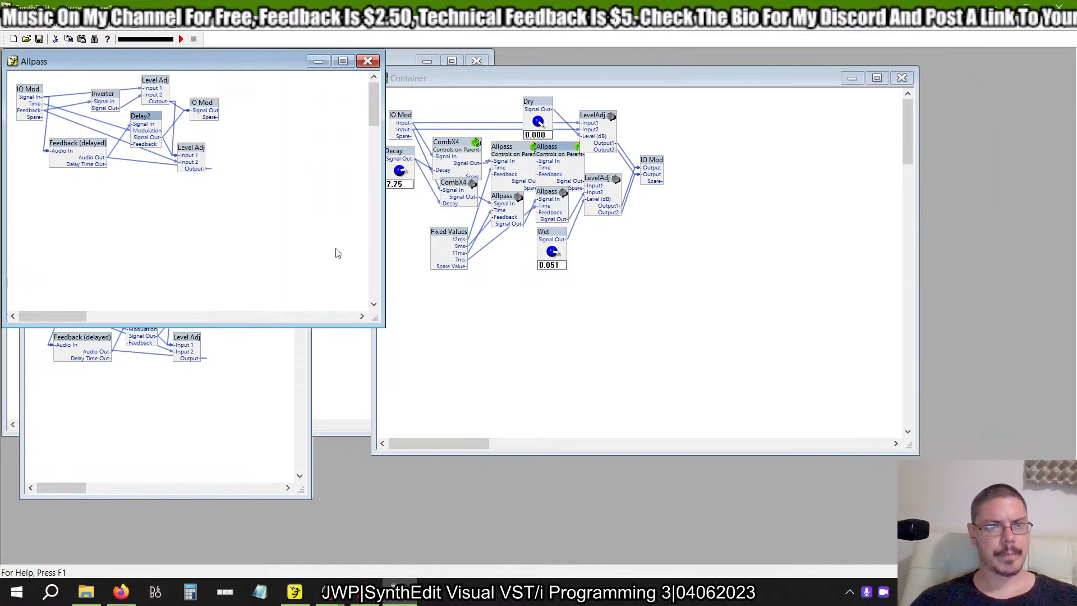
pyautogui.moveTo(208, 109); pyautogui.dragTo(275, 91)
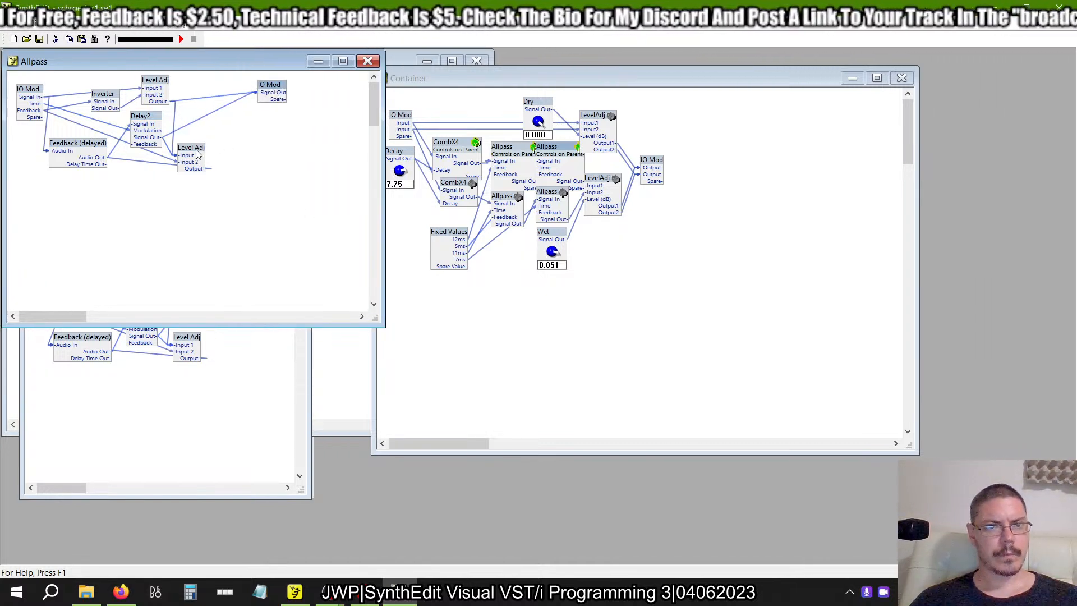
pyautogui.moveTo(197, 155); pyautogui.dragTo(289, 201)
pyautogui.moveTo(93, 145); pyautogui.dragTo(72, 243)
pyautogui.moveTo(144, 122); pyautogui.dragTo(129, 184)
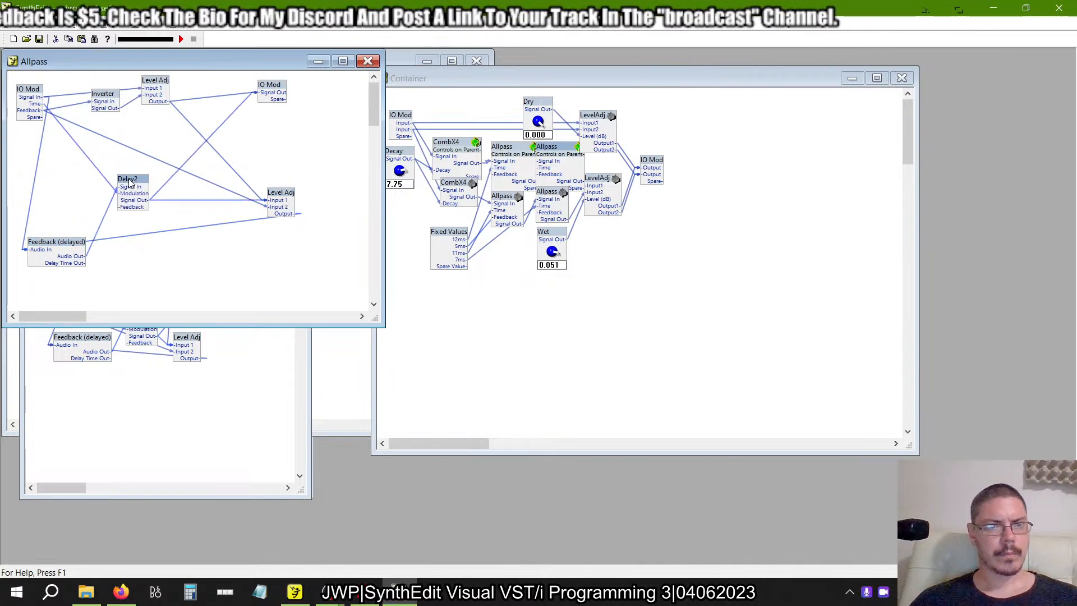
pyautogui.moveTo(103, 97); pyautogui.dragTo(114, 112)
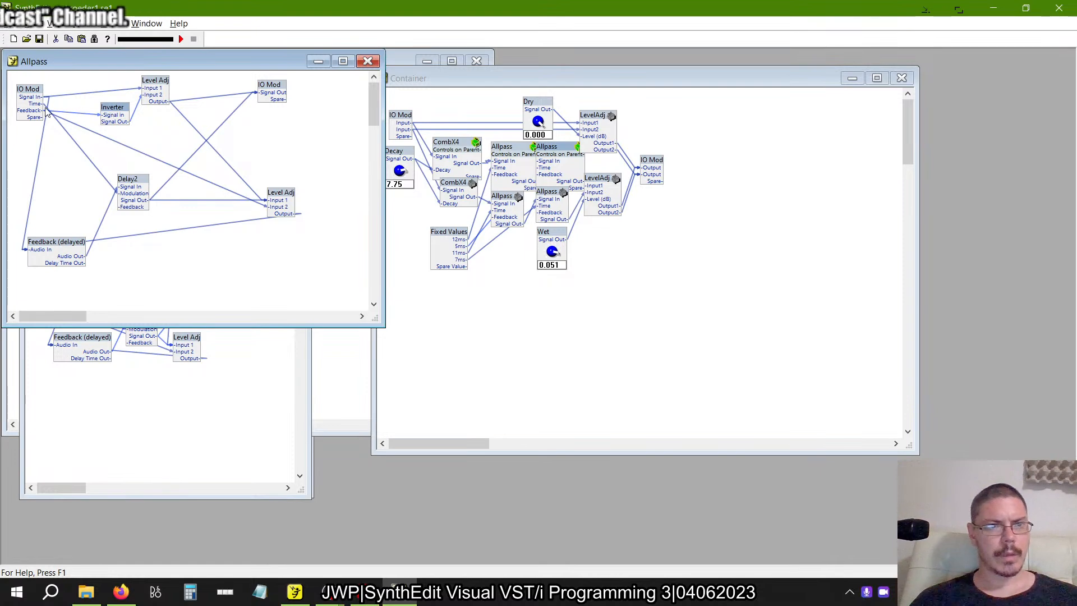
# Switch to the newer SynthEdit and connect the Allpass IO Mod to the upper Level Adj's Input 1 and Feedback - Volts' Audio In.
pyautogui.hotkey('alt', 'Tab')
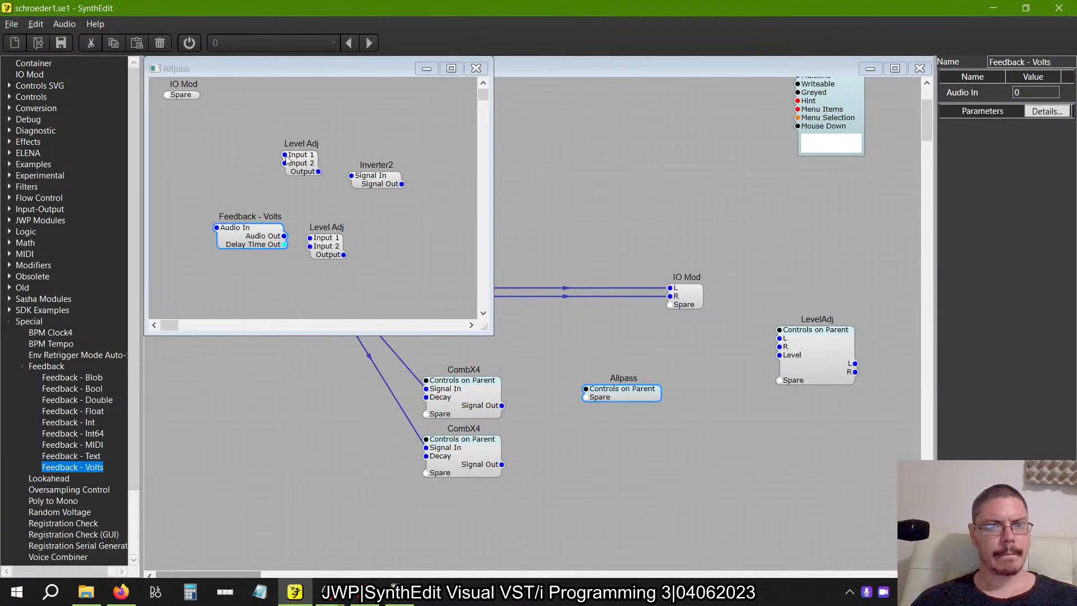
pyautogui.moveTo(285, 154); pyautogui.dragTo(169, 94)
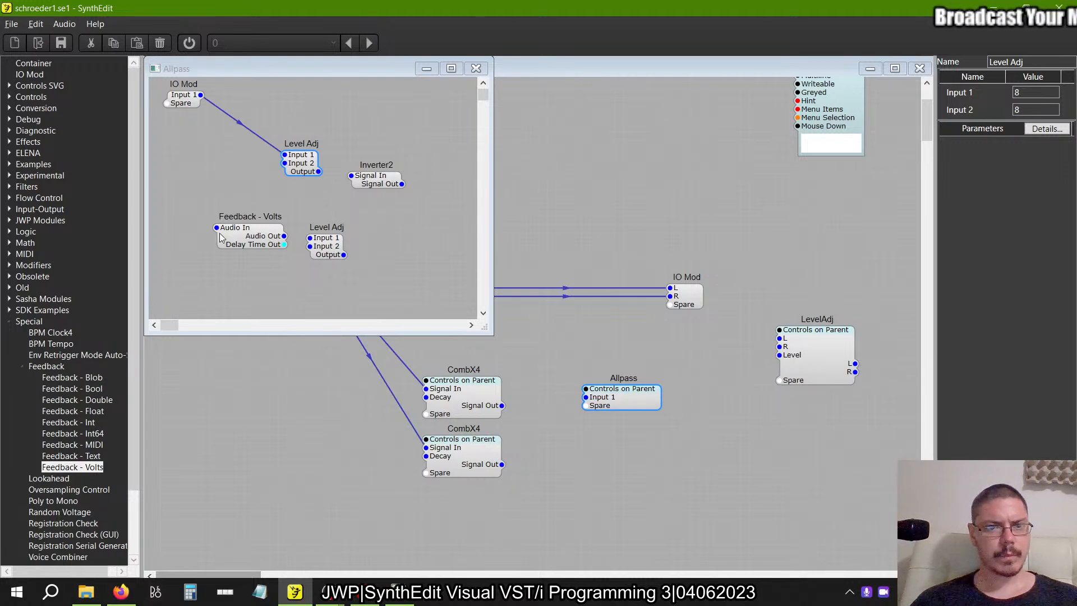
pyautogui.moveTo(217, 228); pyautogui.dragTo(200, 105)
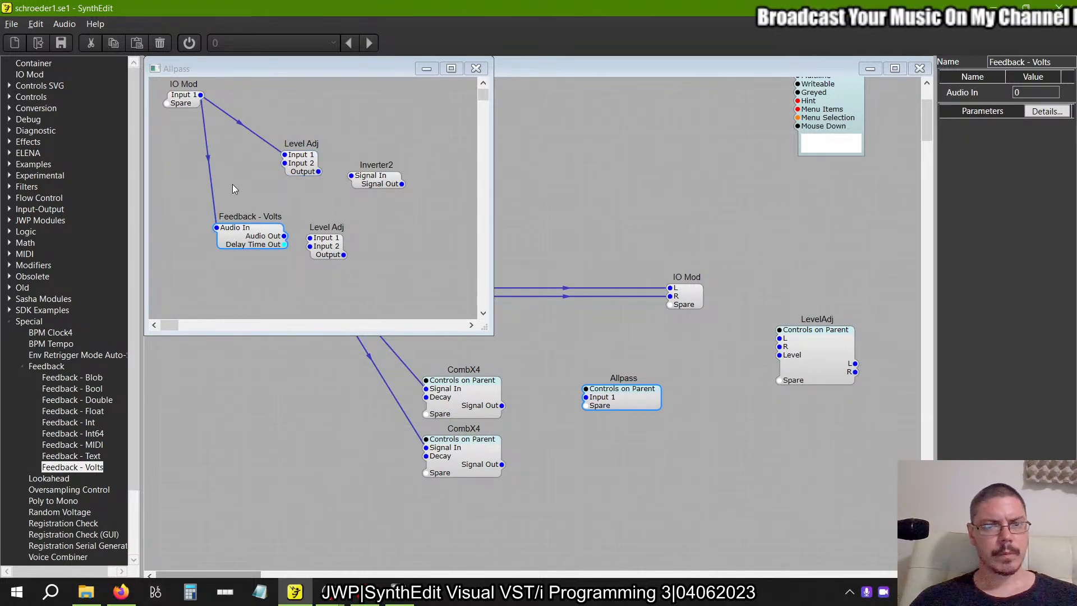
# Check the pin names in the example's Allpass and rename the new IO Mod's Input 1 pin to Signal In.
pyautogui.hotkey('alt', 'Tab')
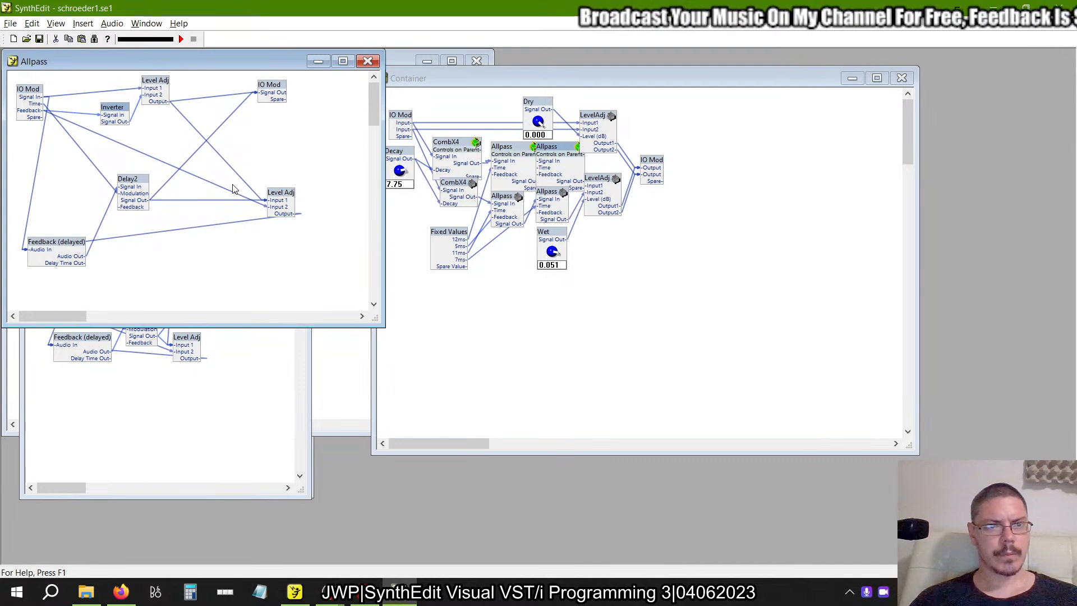
pyautogui.hotkey('alt', 'Tab')
pyautogui.click(183, 106)
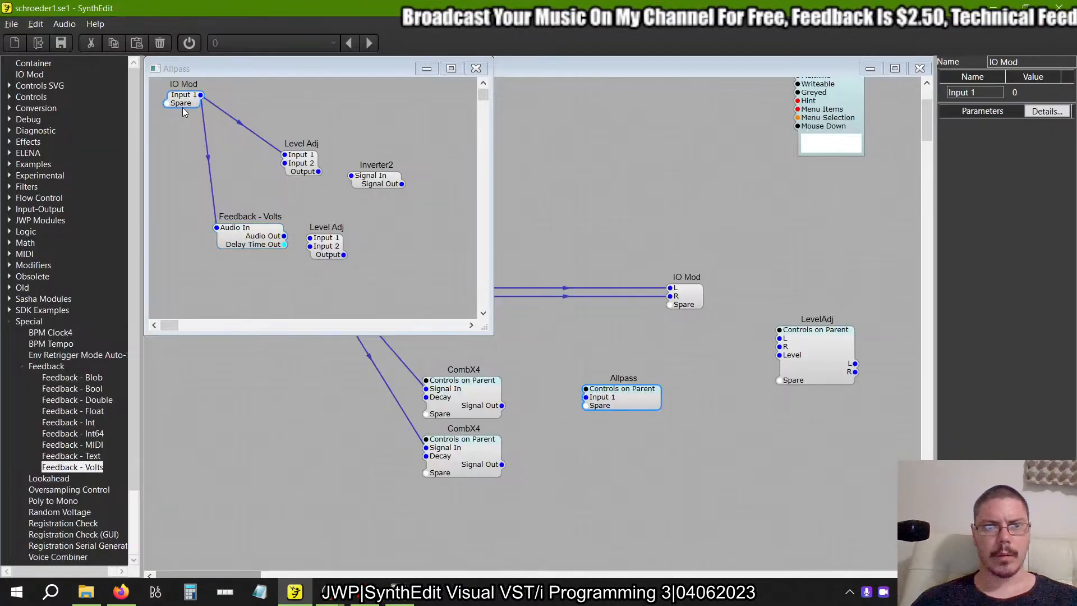
pyautogui.moveTo(988, 91); pyautogui.dragTo(834, 107)
pyautogui.write('Signal In')
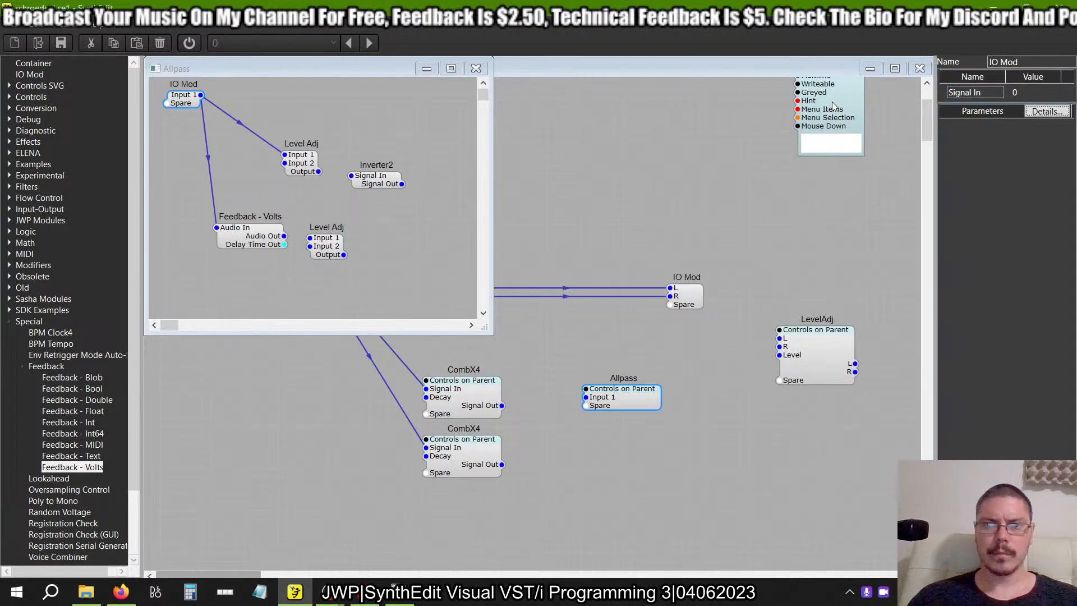
# Enlarge the new Allpass window, add a second IO Mod on its right side, and connect the upper Level Adj's Output to it.
pyautogui.hotkey('alt', 'Tab')
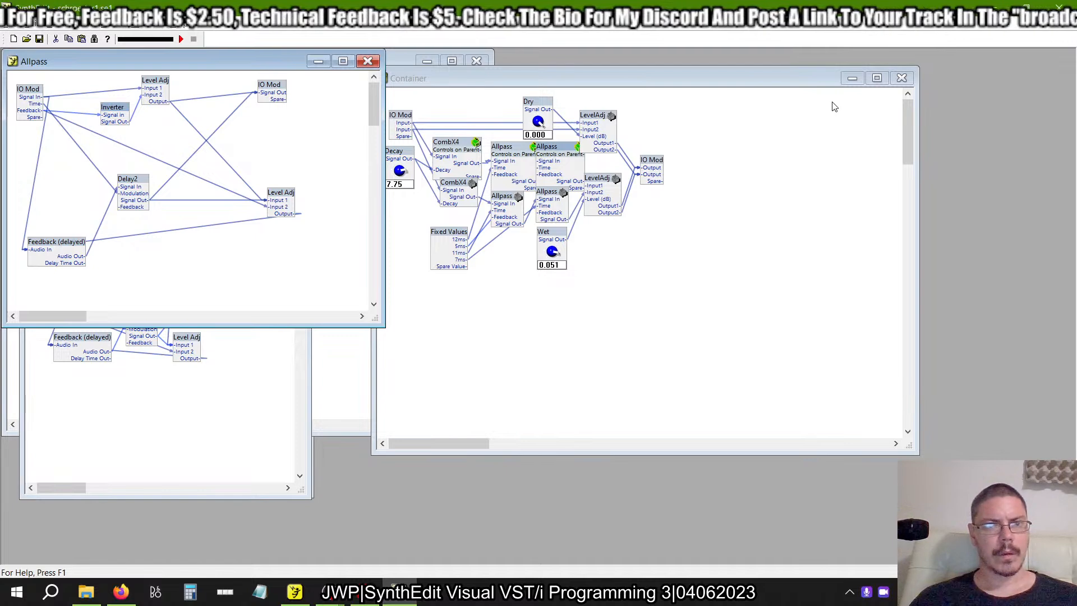
pyautogui.hotkey('alt', 'Tab')
pyautogui.moveTo(492, 334); pyautogui.dragTo(650, 365)
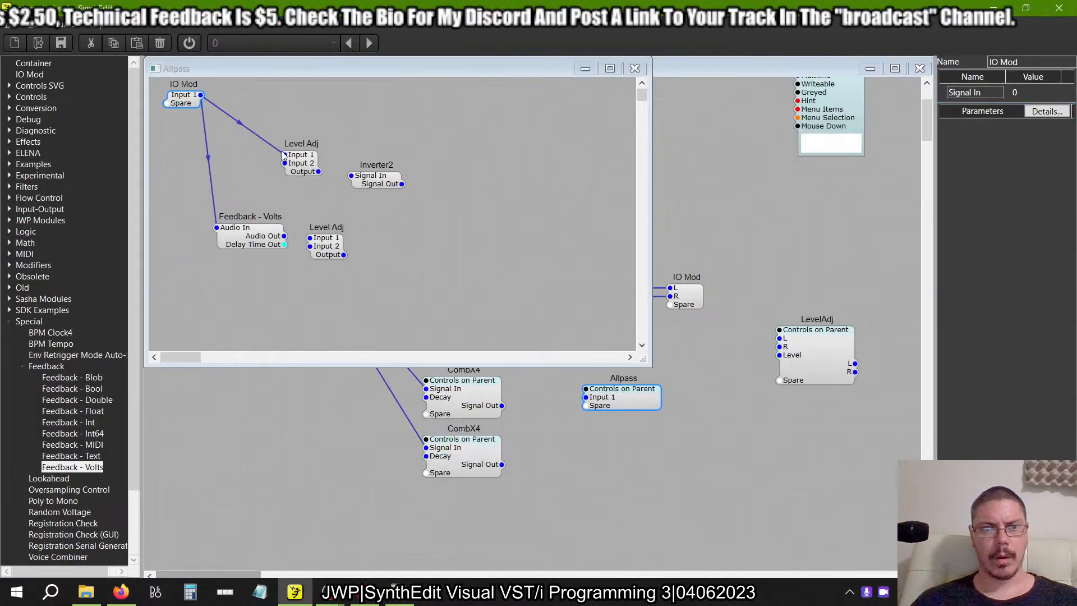
pyautogui.moveTo(32, 74); pyautogui.dragTo(499, 106)
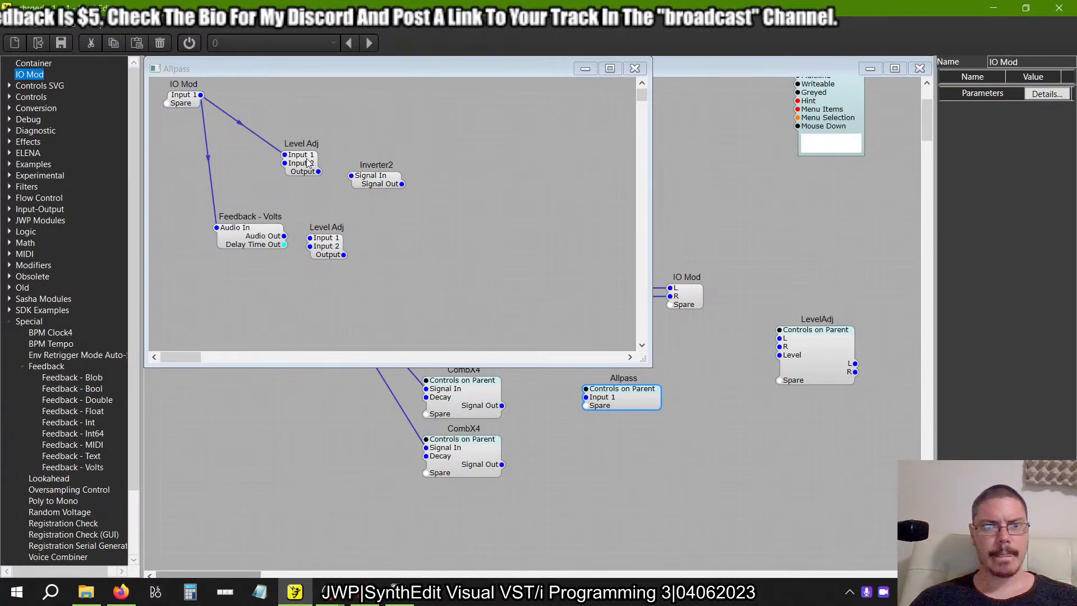
pyautogui.moveTo(318, 171); pyautogui.dragTo(504, 110)
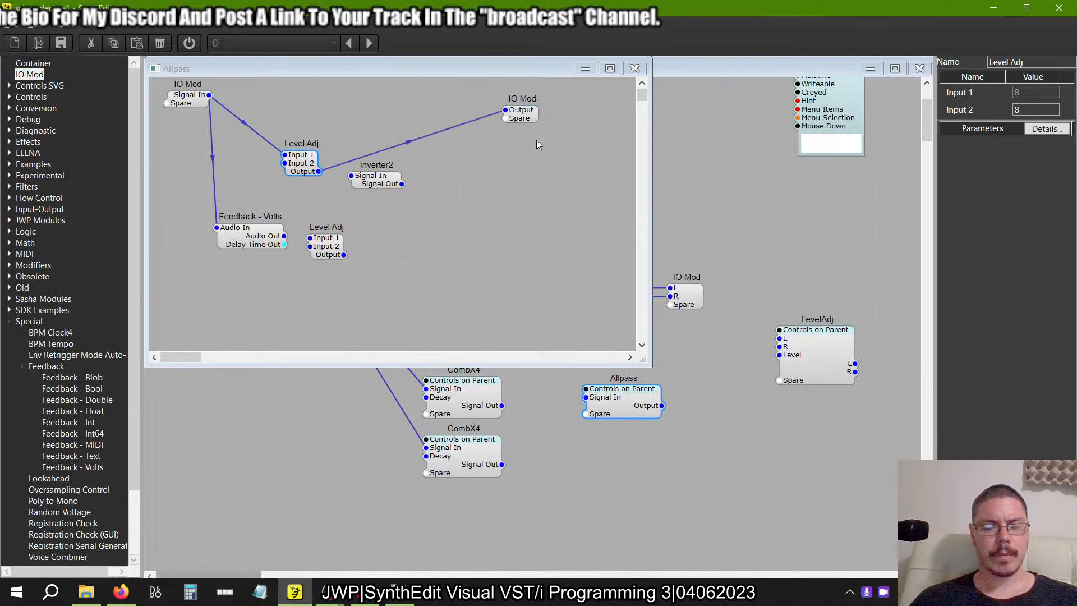
# Check the example's output pin name and rename the second IO Mod's Output pin to Signal Out.
pyautogui.hotkey('alt', 'Tab')
pyautogui.hotkey('alt', 'Tab')
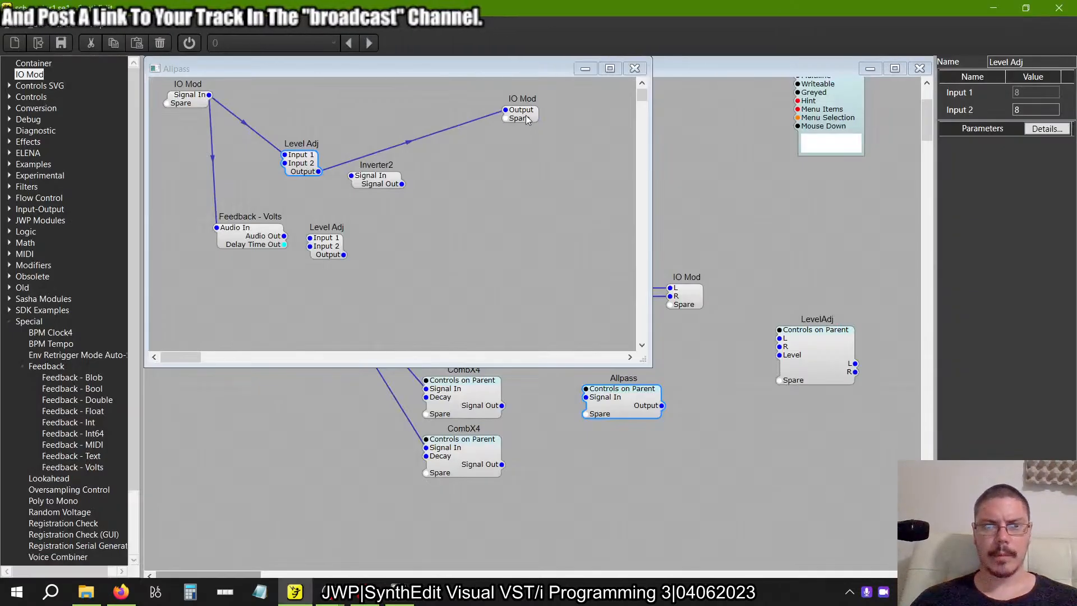
pyautogui.click(526, 115)
pyautogui.moveTo(996, 95); pyautogui.dragTo(808, 111)
pyautogui.write('Si')
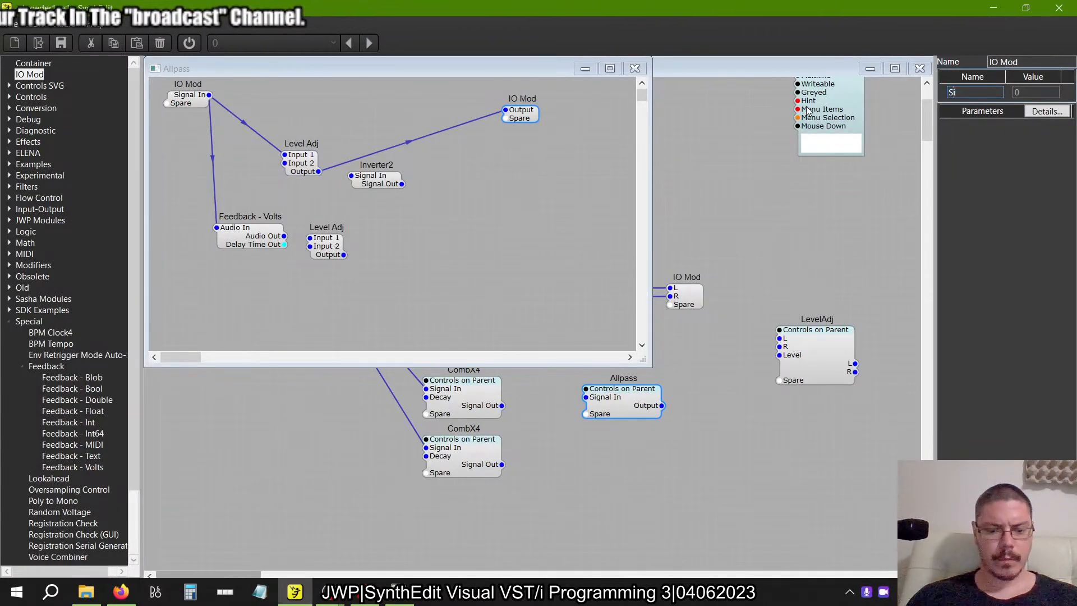
pyautogui.write('gnal Out')
pyautogui.press('Return')
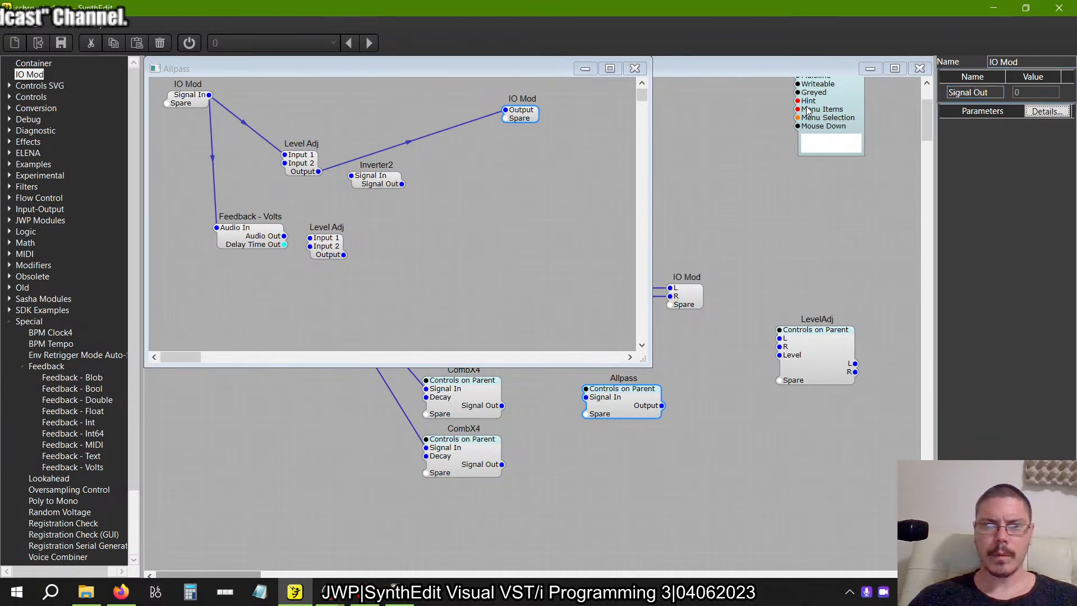
# Add a Delay2 module from the Effects category, set its delay time to 0.1 seconds, and place it right of the lower Level Adj.
pyautogui.hotkey('alt', 'Tab')
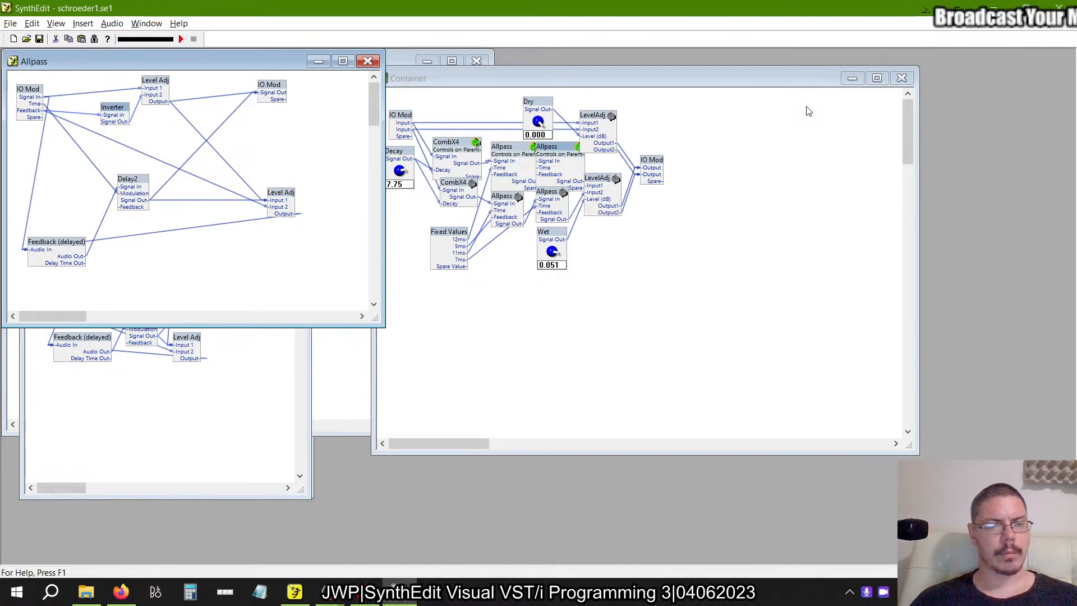
pyautogui.hotkey('alt', 'Tab')
pyautogui.click(374, 185)
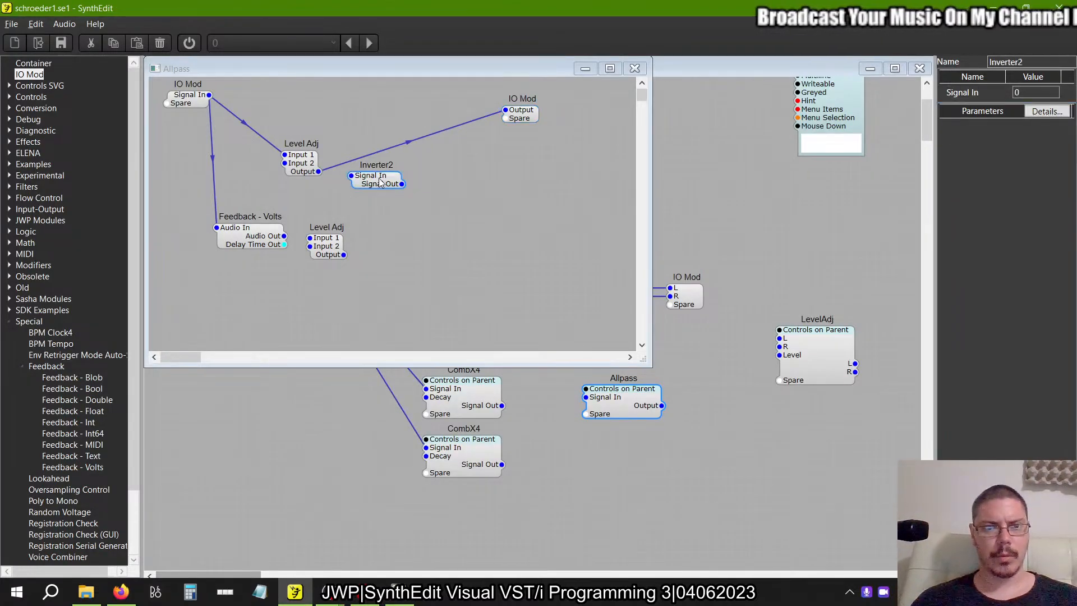
pyautogui.click(245, 238)
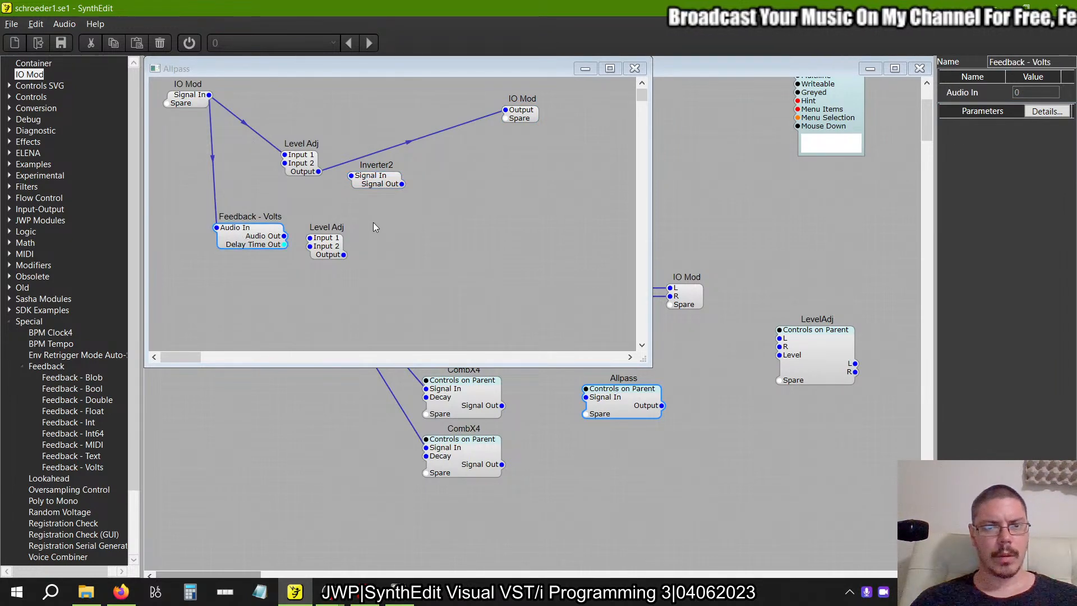
pyautogui.click(9, 321)
pyautogui.click(9, 142)
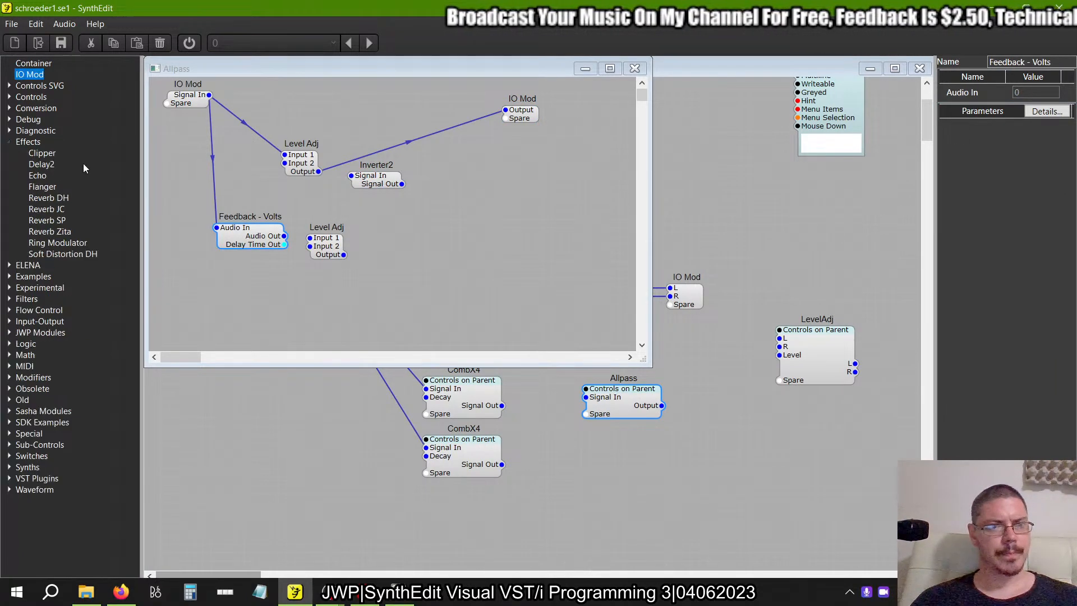
pyautogui.click(41, 163)
pyautogui.moveTo(1042, 127); pyautogui.dragTo(886, 130)
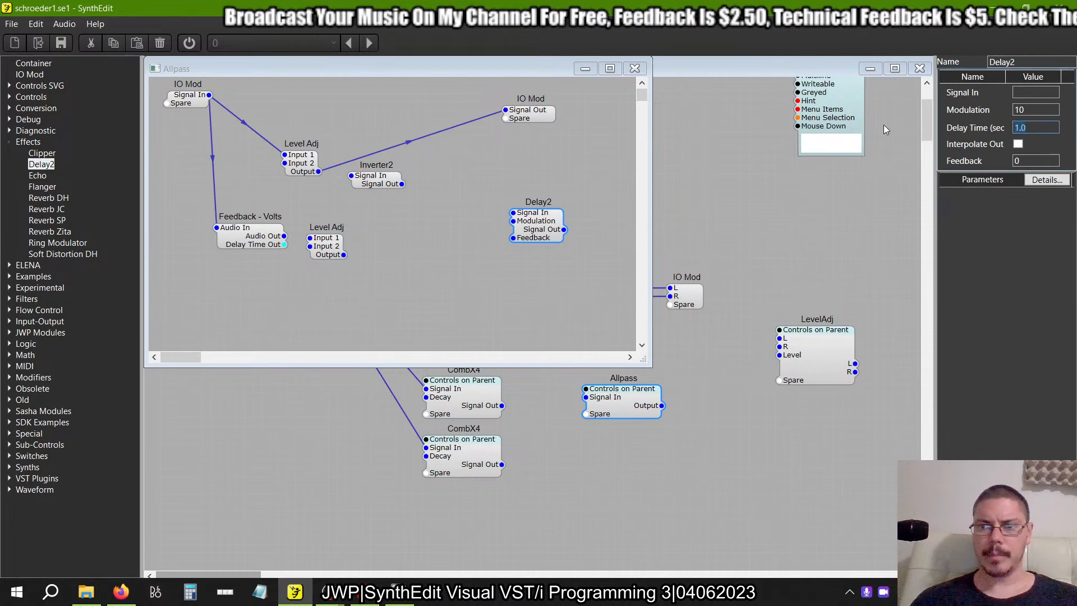
pyautogui.write('0.1')
pyautogui.press('Return')
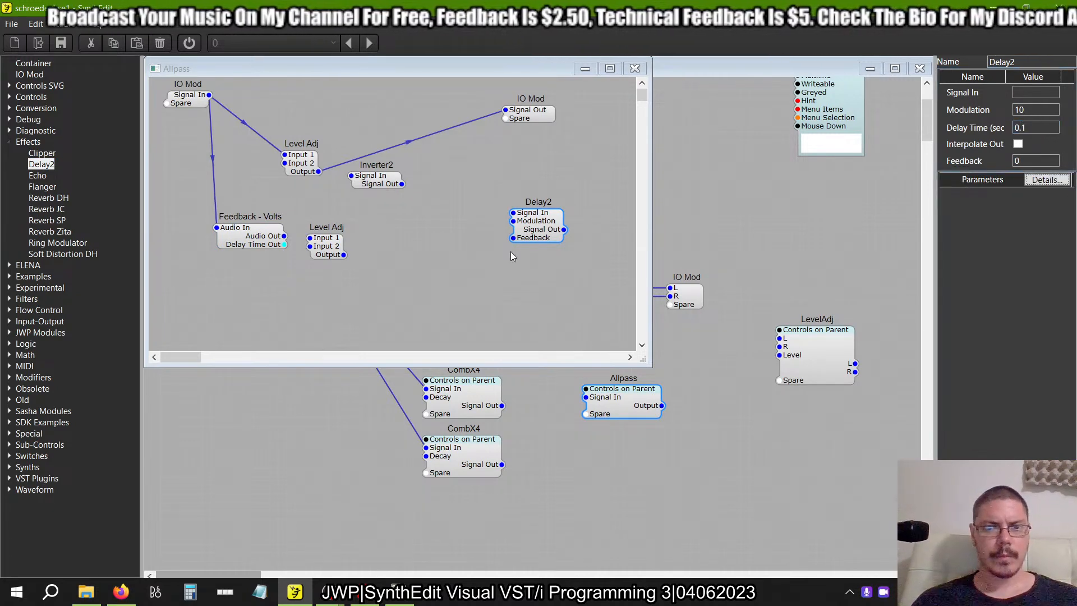
pyautogui.moveTo(544, 236); pyautogui.dragTo(453, 238)
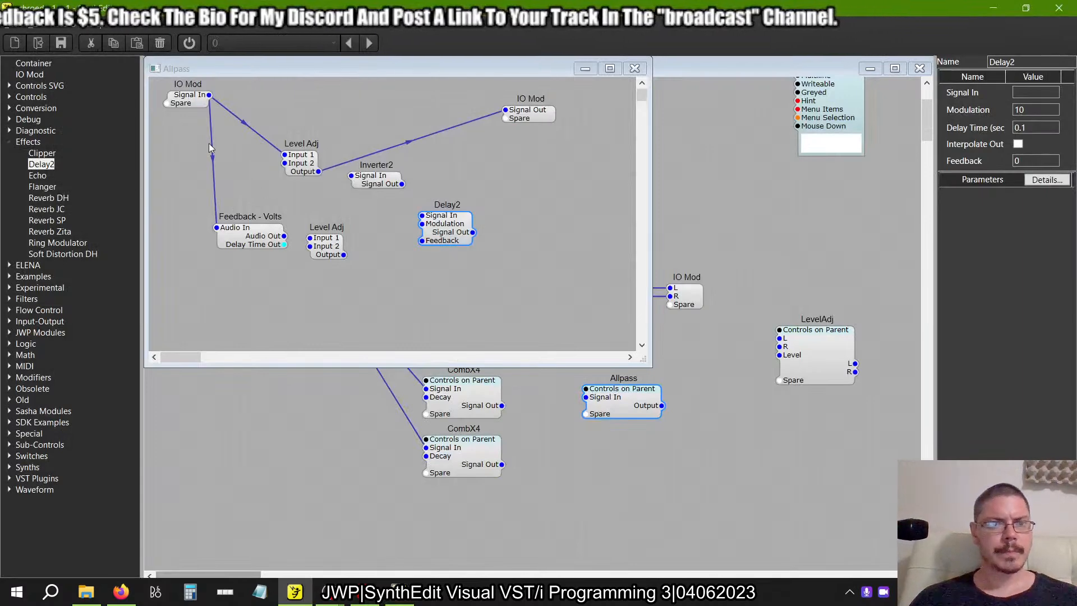
# Connect the input IO Mod's spare pin to Delay2's Modulation and rename the new pin to Time.
pyautogui.moveTo(171, 106); pyautogui.dragTo(422, 223)
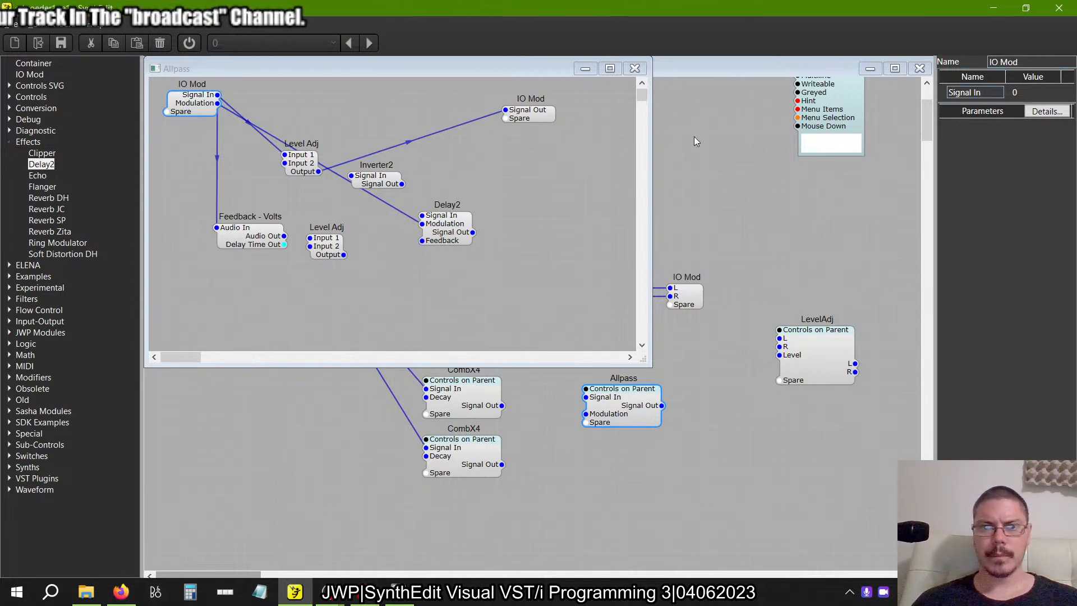
pyautogui.click(537, 119)
pyautogui.click(187, 112)
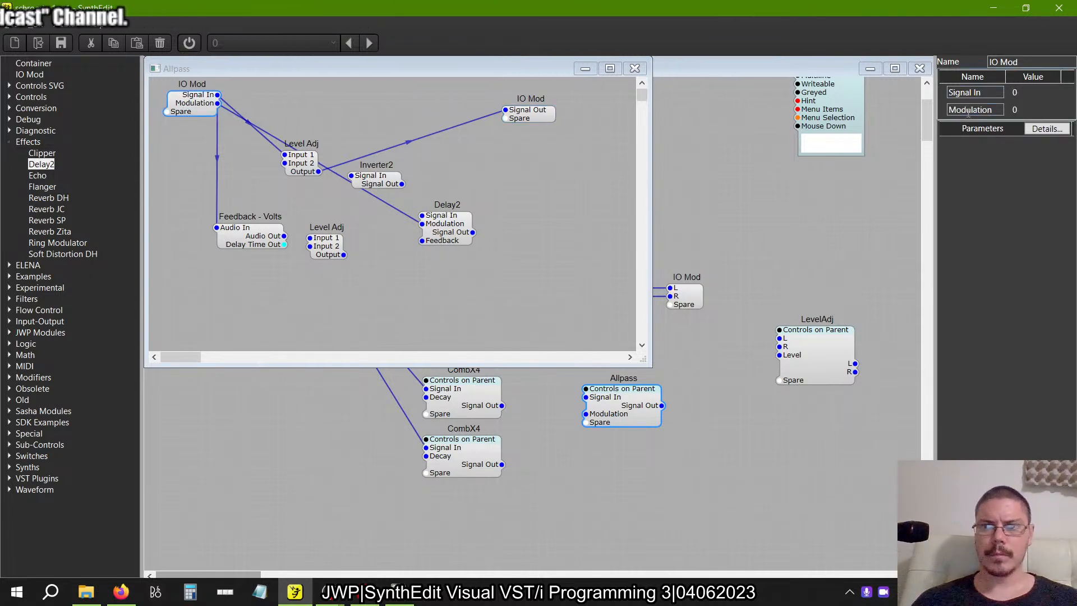
pyautogui.doubleClick(998, 109)
pyautogui.write('Time')
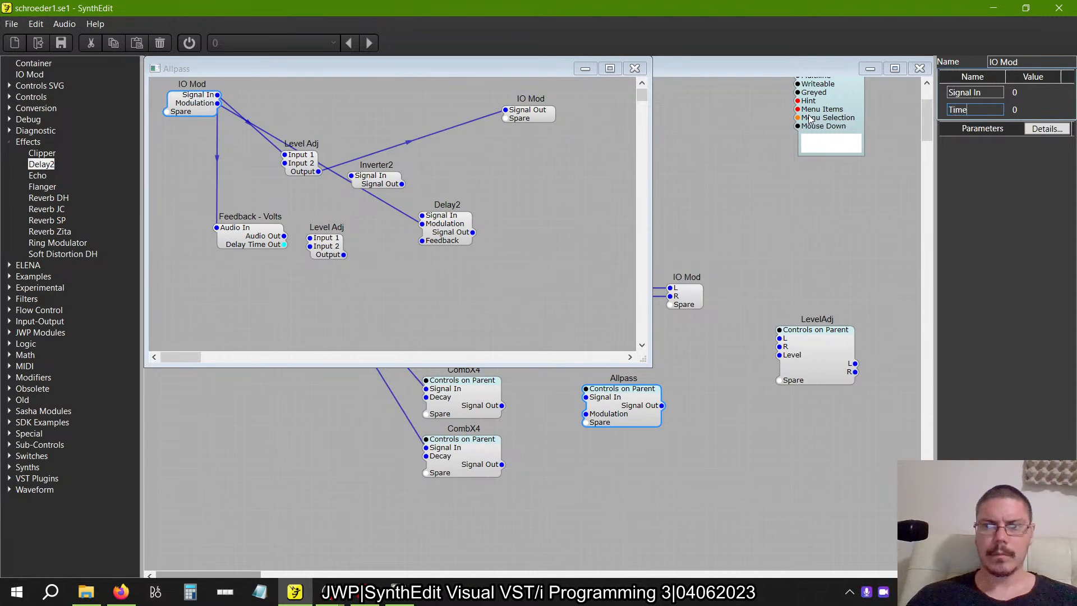
# Check the feedback wiring in the example and connect Feedback - Volts' Audio Out to Delay2's Signal In.
pyautogui.hotkey('alt', 'Tab')
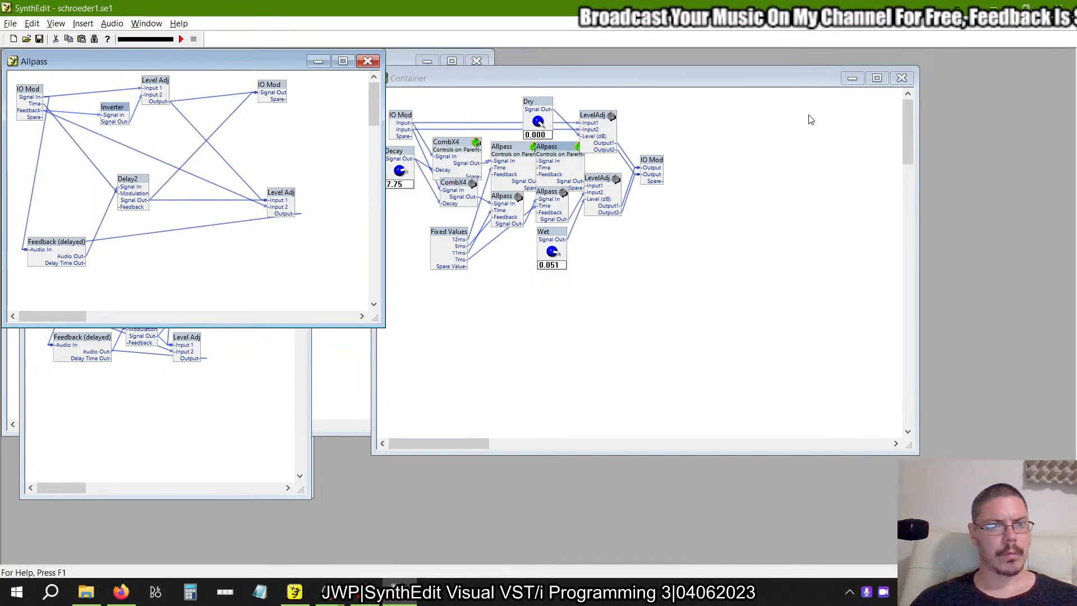
pyautogui.hotkey('alt', 'Tab')
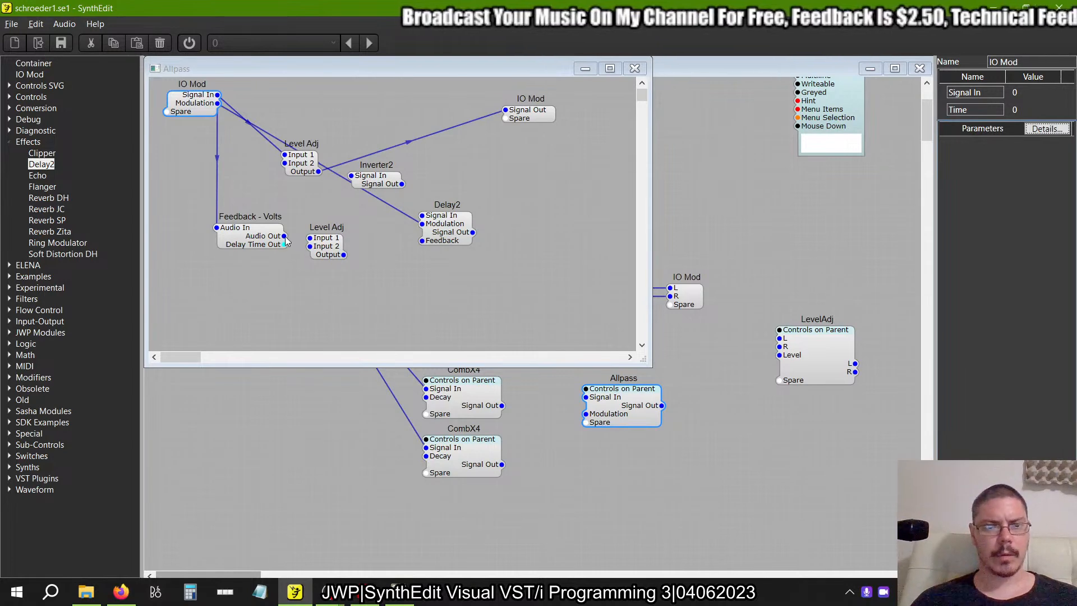
pyautogui.moveTo(285, 236); pyautogui.dragTo(321, 219)
pyautogui.moveTo(399, 217); pyautogui.dragTo(422, 223)
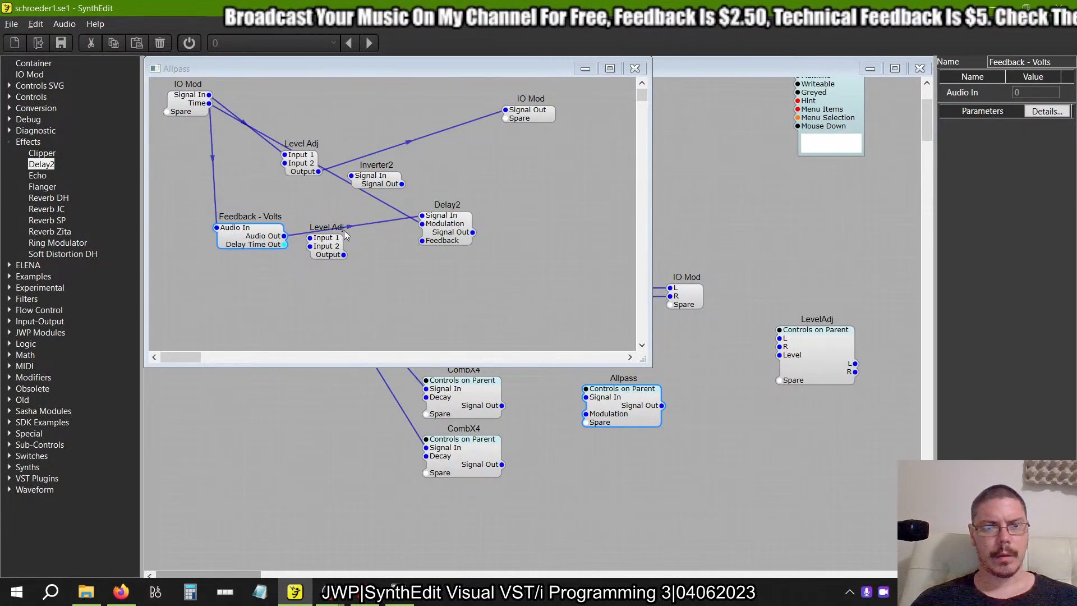
# Rearrange both Level Adj modules and Inverter2 around Delay2, comparing the layout with the example's Allpass.
pyautogui.moveTo(325, 245); pyautogui.dragTo(522, 231)
pyautogui.moveTo(381, 187); pyautogui.dragTo(426, 189)
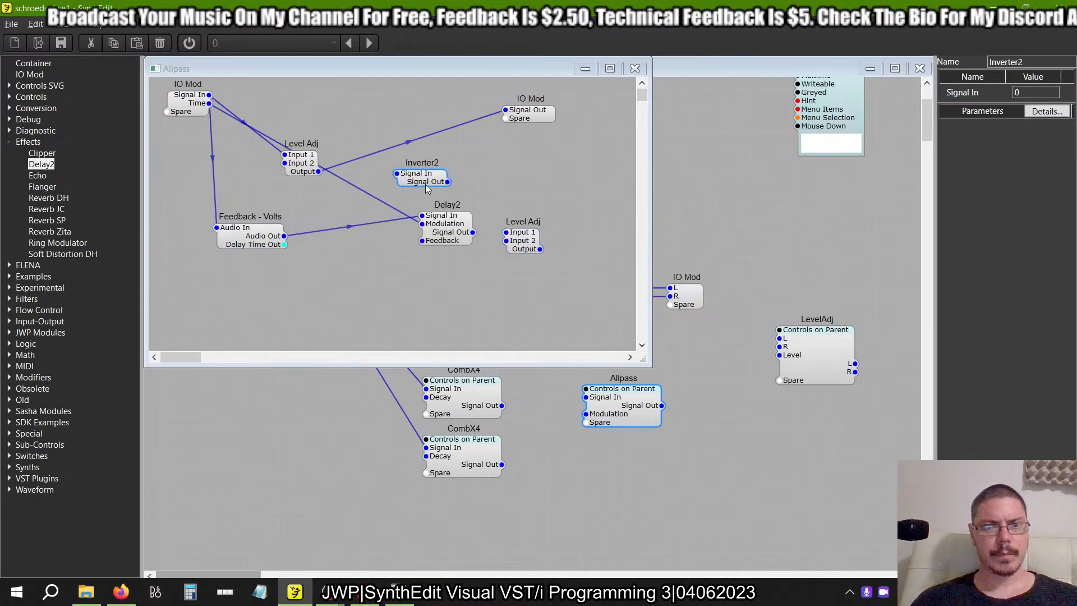
pyautogui.moveTo(309, 161); pyautogui.dragTo(349, 115)
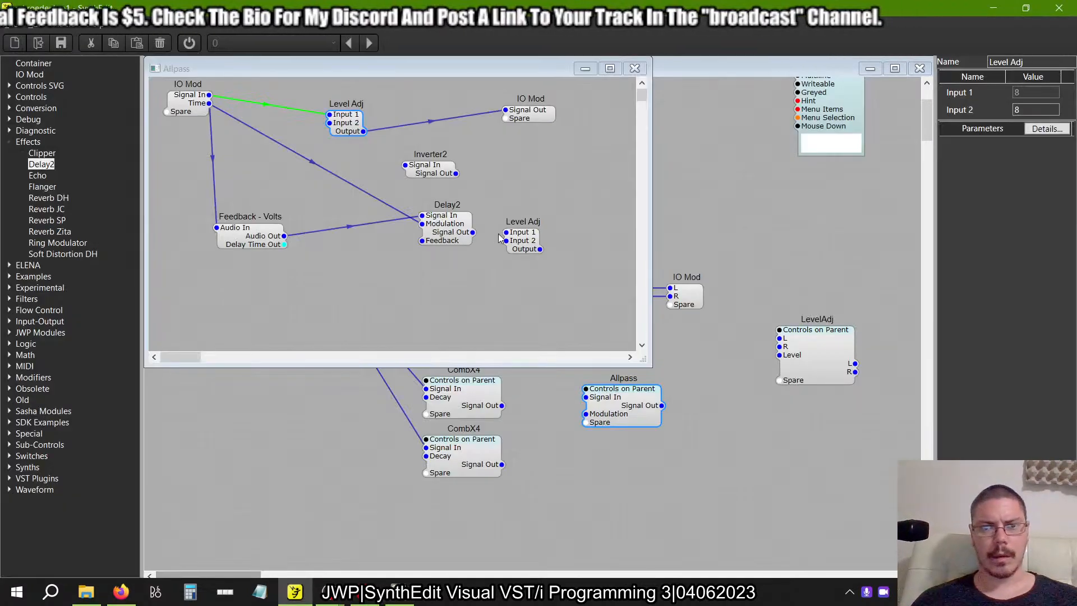
pyautogui.click(521, 246)
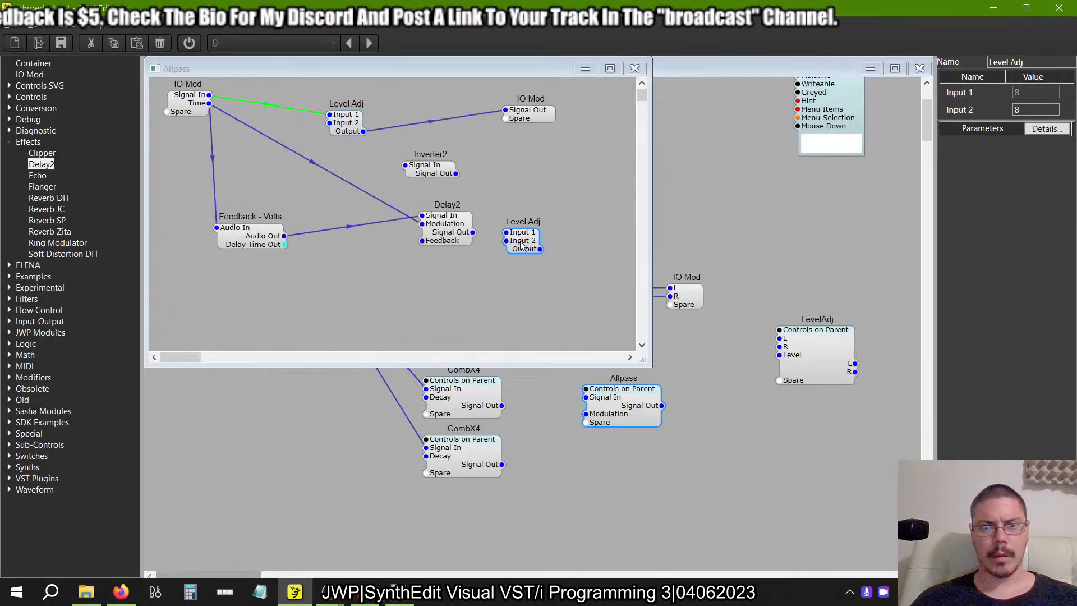
pyautogui.moveTo(521, 245); pyautogui.dragTo(588, 237)
pyautogui.click(471, 239)
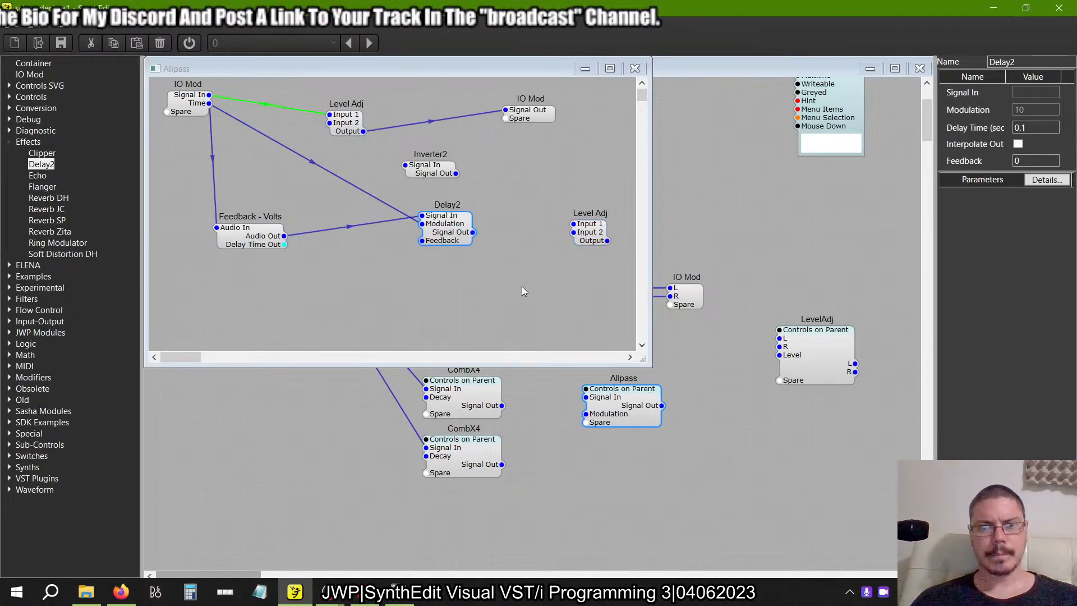
pyautogui.hotkey('alt', 'Tab')
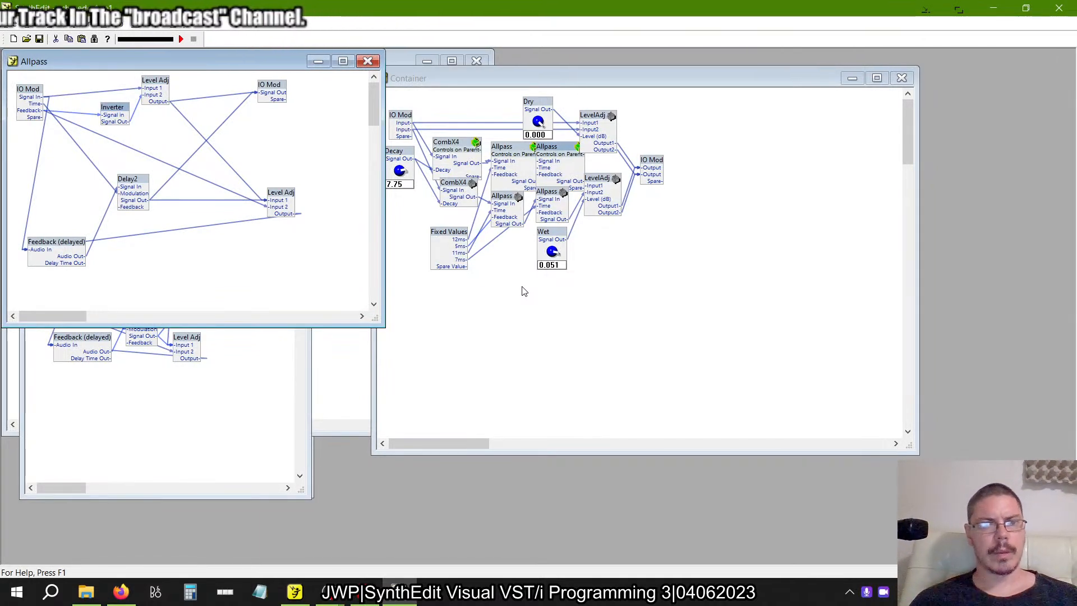
# Connect the lower Level Adj's Input 2 to the input IO Mod's spare pin and rename the new pin to Feedback.
pyautogui.hotkey('alt', 'Tab')
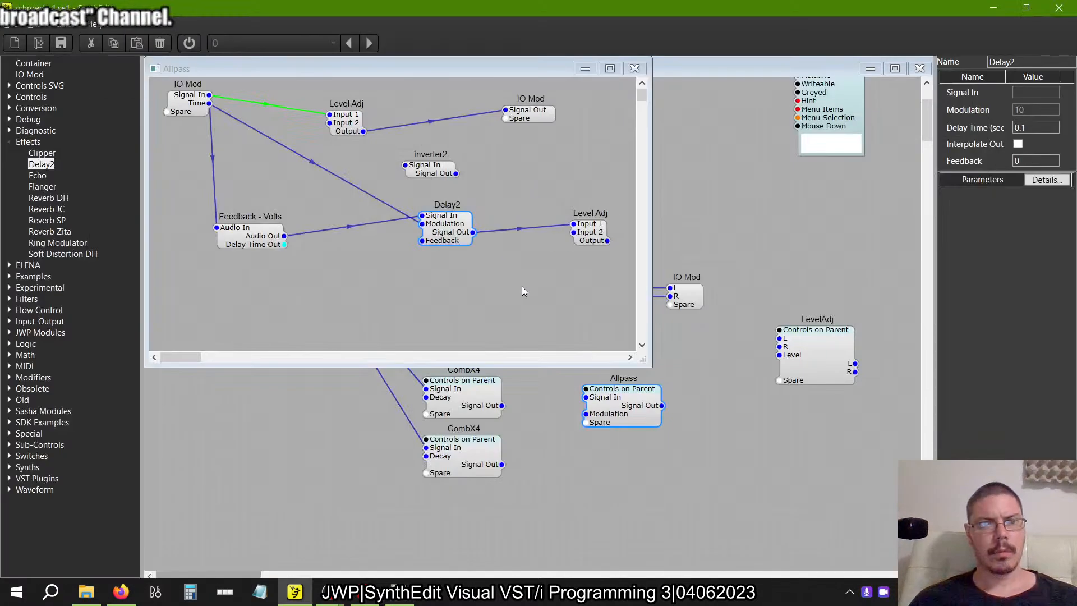
pyautogui.click(266, 177)
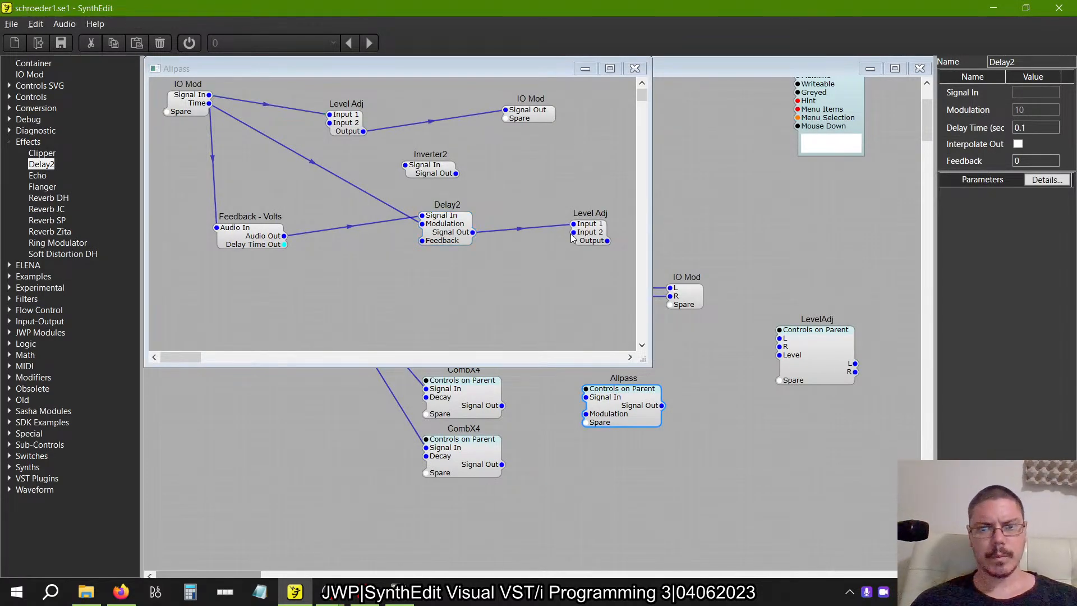
pyautogui.moveTo(572, 233); pyautogui.dragTo(180, 112)
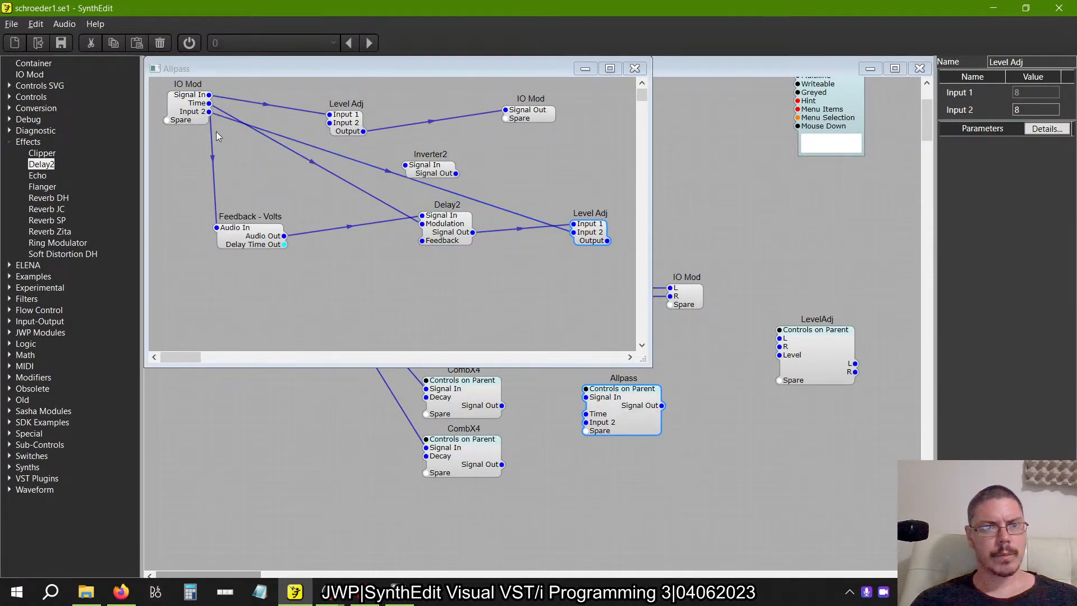
pyautogui.click(188, 112)
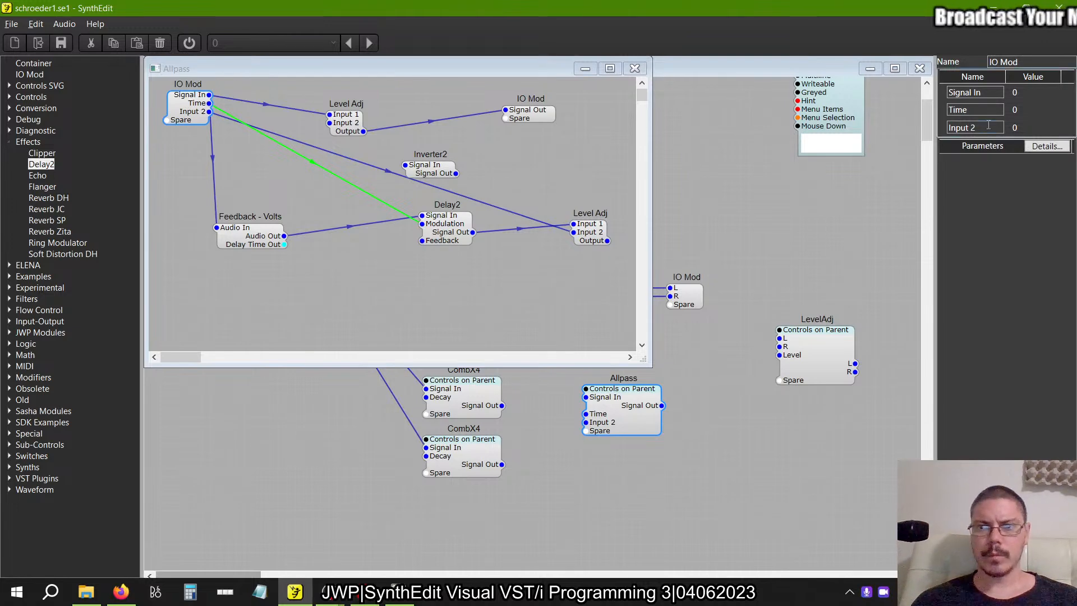
pyautogui.moveTo(986, 129); pyautogui.dragTo(883, 134)
pyautogui.press('BackSpace')
pyautogui.write('Feedback')
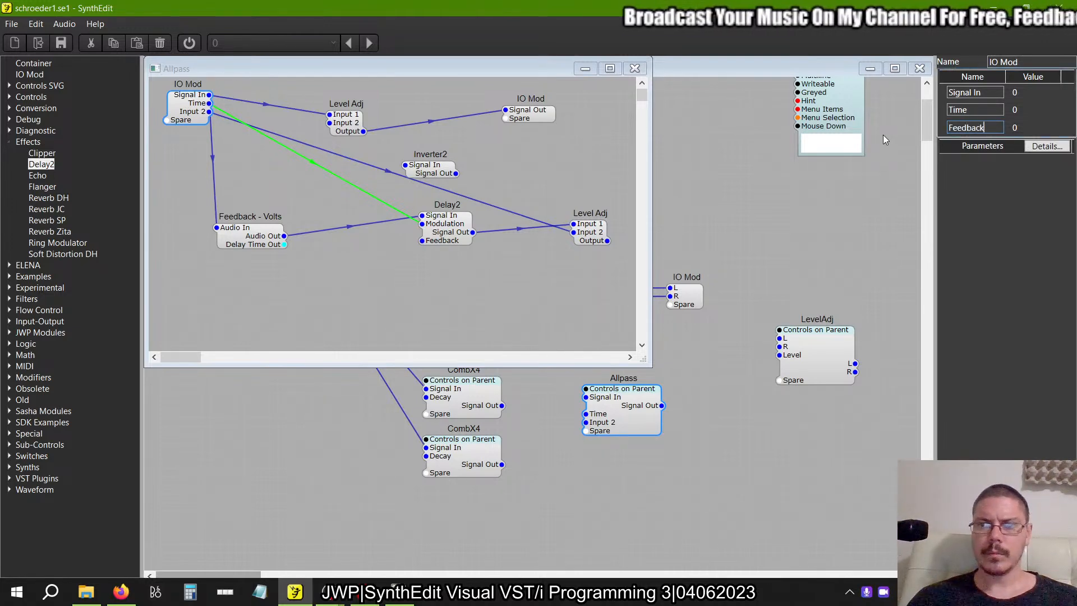
pyautogui.press('Tab')
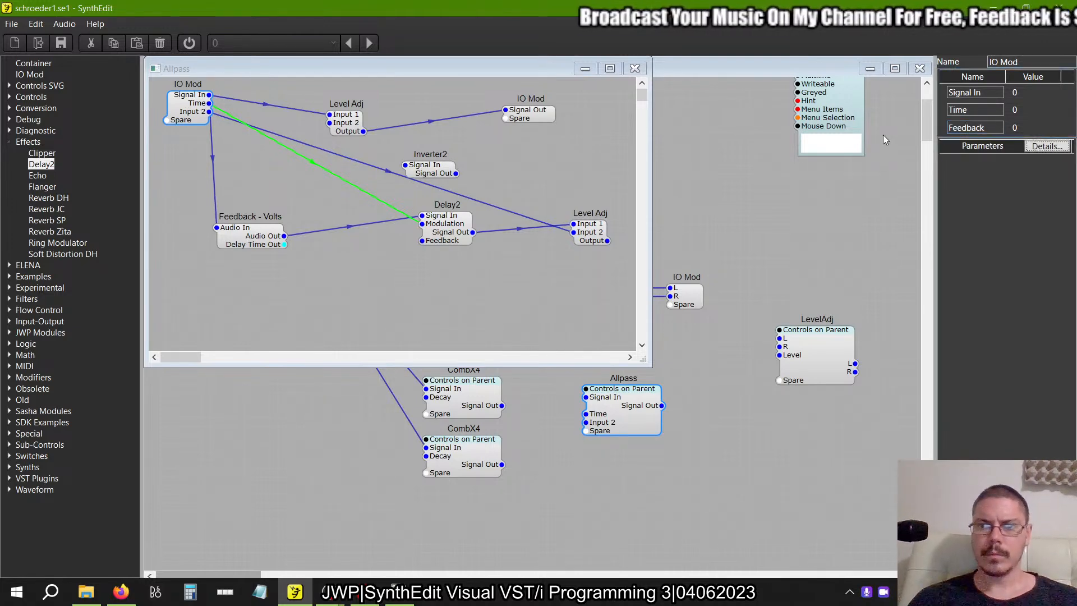
# Check the example's Allpass and connect the upper Level Adj's Output to the lower Level Adj's Input 1.
pyautogui.hotkey('alt', 'Tab')
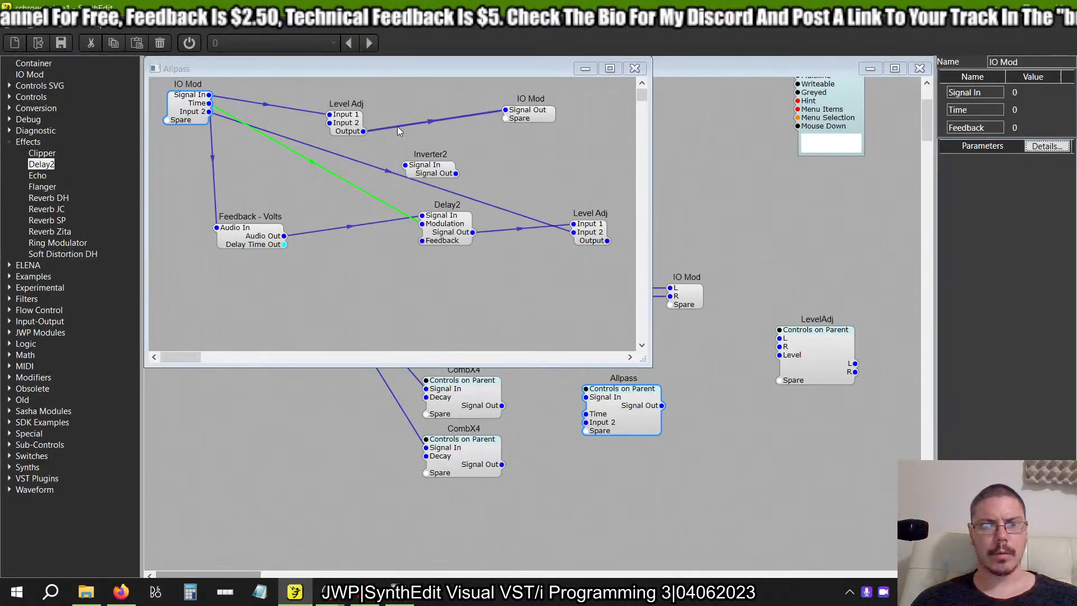
pyautogui.click(358, 130)
pyautogui.moveTo(572, 217); pyautogui.dragTo(573, 222)
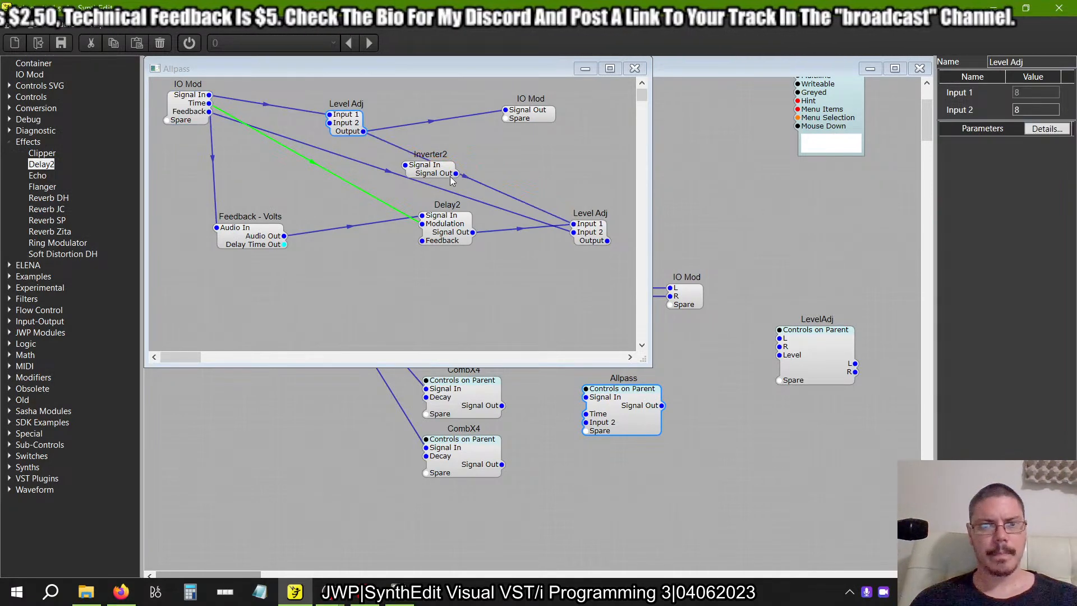
# Route IO Mod's Feedback through Inverter2 into the upper Level Adj's Input 2, and connect the lower Level Adj's Output to Feedback - Volts' Audio In.
pyautogui.moveTo(436, 178); pyautogui.dragTo(352, 203)
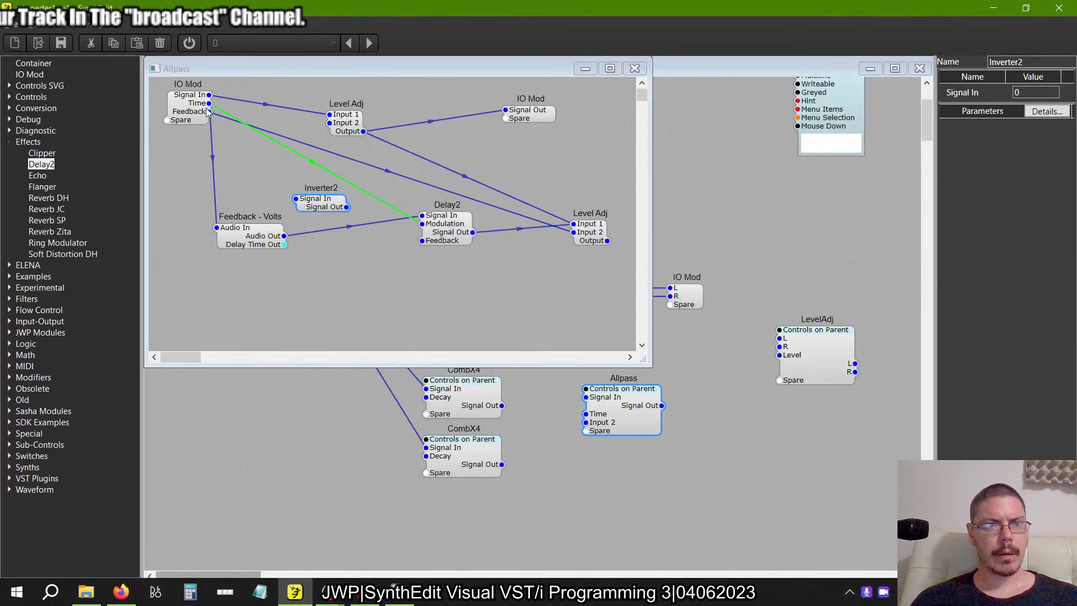
pyautogui.moveTo(208, 112); pyautogui.dragTo(297, 199)
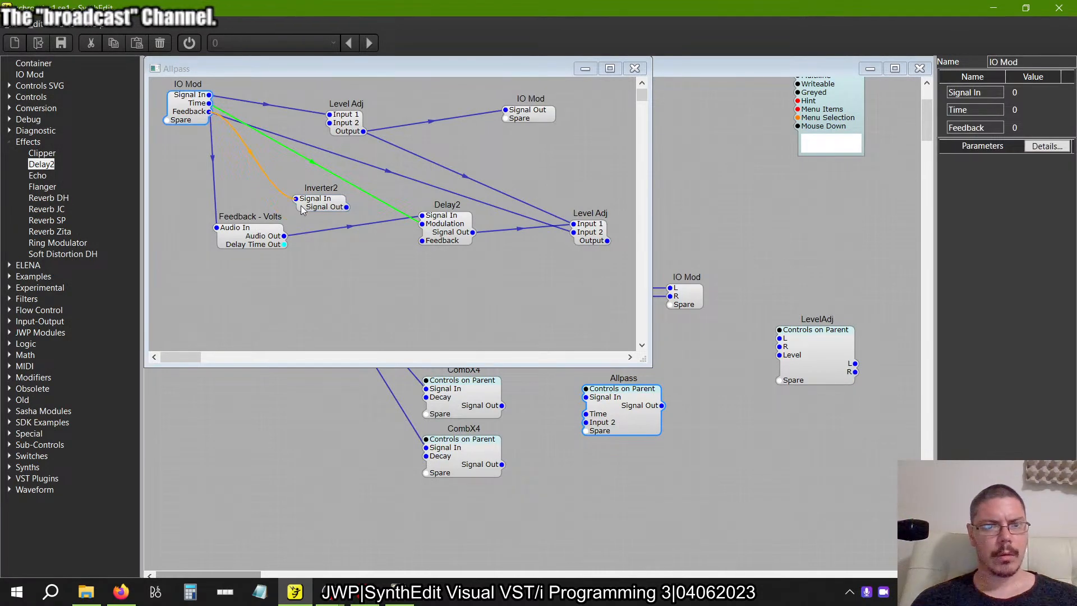
pyautogui.click(347, 208)
pyautogui.hotkey('alt', 'Tab')
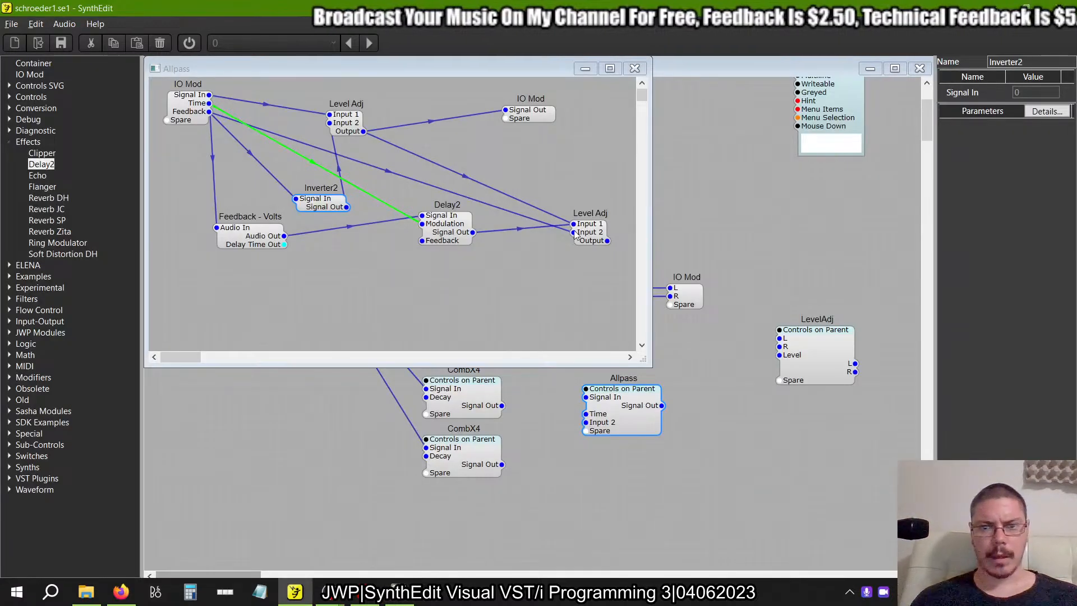
pyautogui.moveTo(607, 241); pyautogui.dragTo(217, 227)
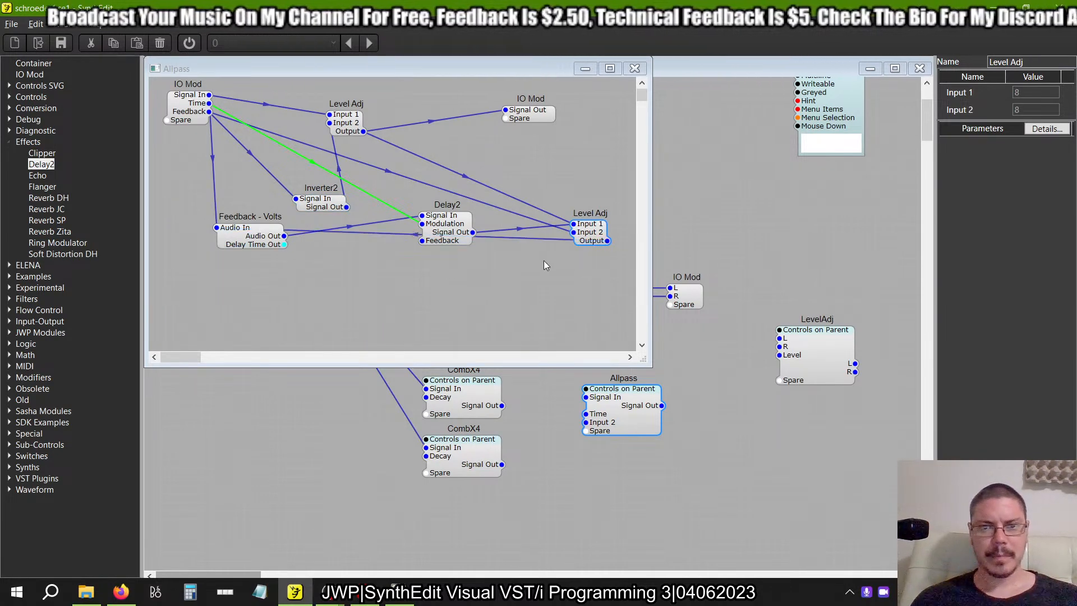
# Spread out the Allpass modules like the example, with Feedback - Volts, Delay2 and one Level Adj below Inverter2, the other Level Adj and output IO Mod.
pyautogui.moveTo(442, 226); pyautogui.dragTo(433, 208)
pyautogui.moveTo(241, 235); pyautogui.dragTo(236, 290)
pyautogui.moveTo(607, 241); pyautogui.dragTo(594, 282)
pyautogui.moveTo(588, 231); pyautogui.dragTo(579, 291)
pyautogui.moveTo(533, 112); pyautogui.dragTo(609, 107)
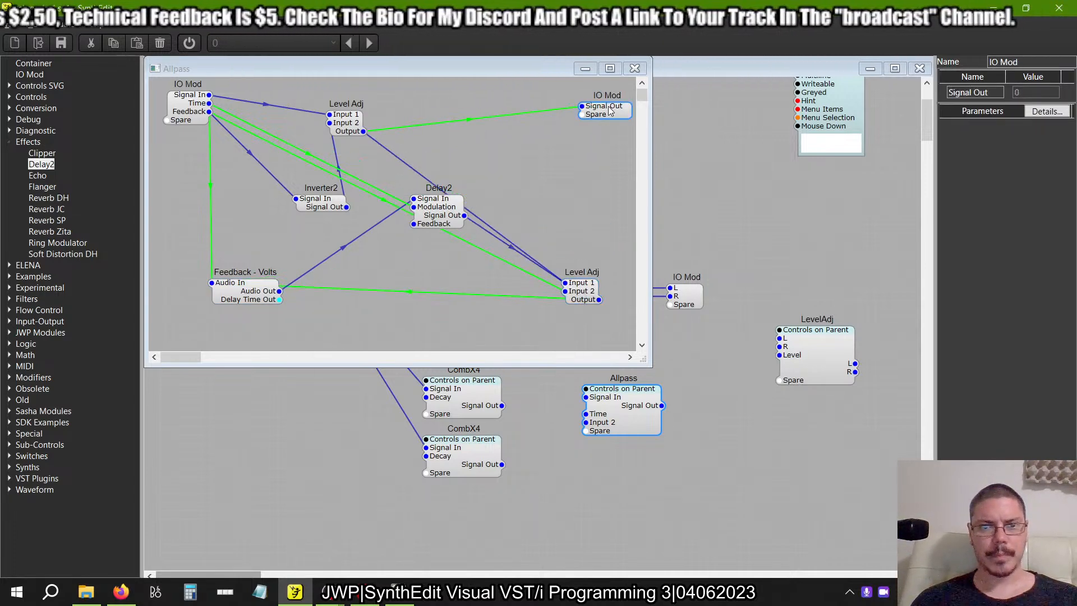
pyautogui.moveTo(441, 201); pyautogui.dragTo(365, 242)
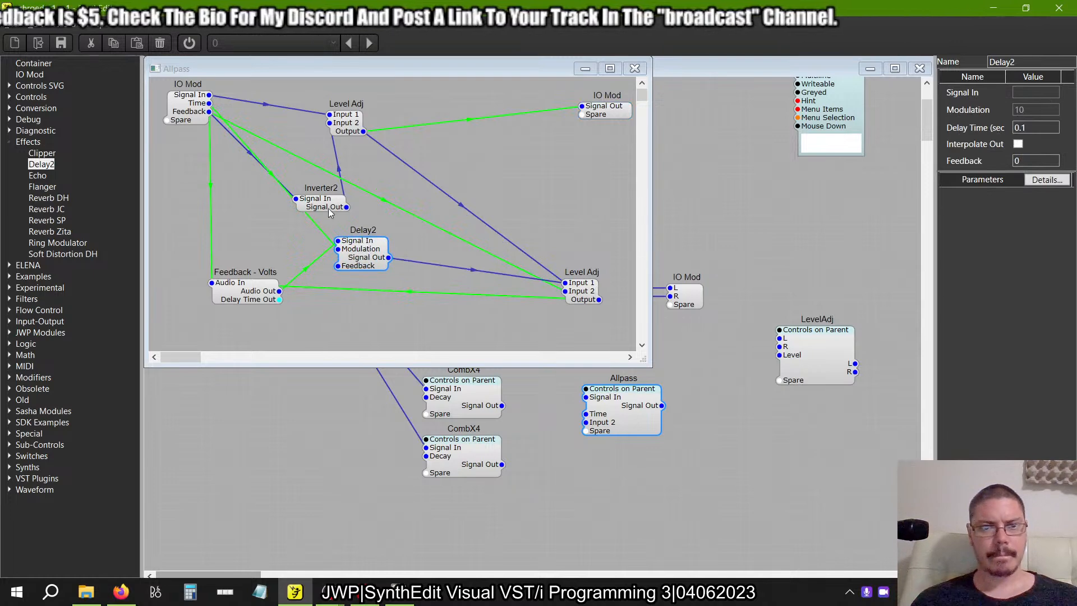
pyautogui.moveTo(329, 212); pyautogui.dragTo(463, 109)
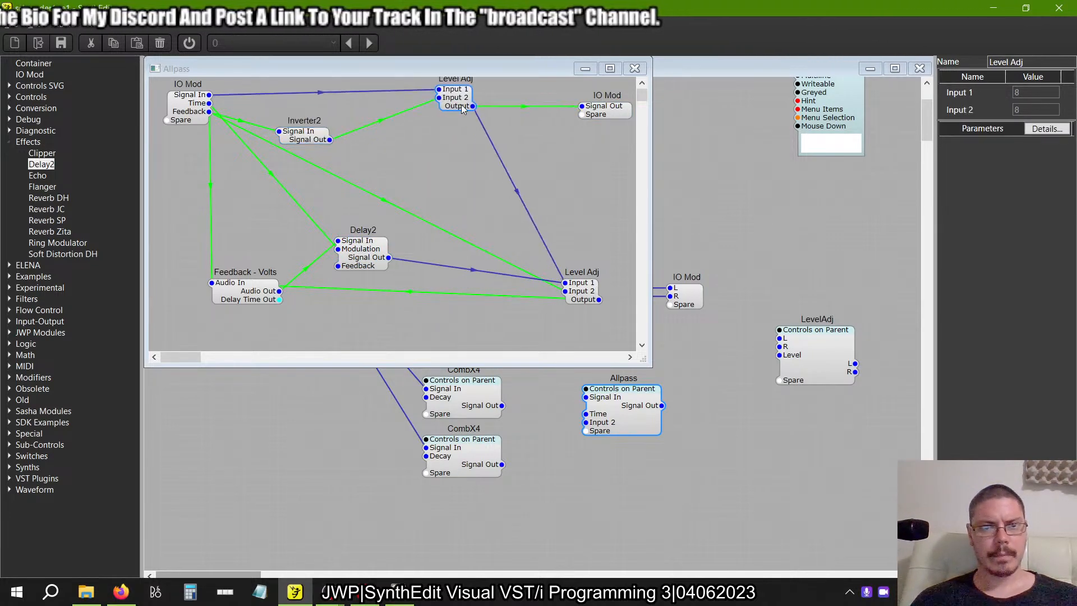
pyautogui.moveTo(304, 141); pyautogui.dragTo(357, 139)
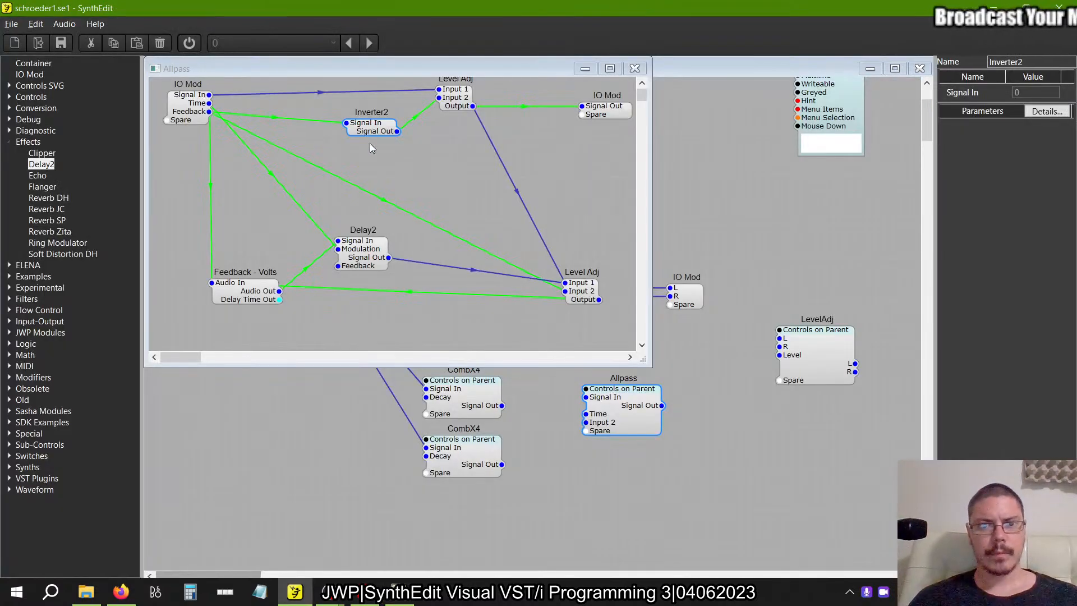
# Connect Delay2's Signal Out to the output IO Mod's Signal Out and tidy the spacing of Inverter2, the upper Level Adj and the input IO Mod.
pyautogui.moveTo(389, 257); pyautogui.dragTo(612, 183)
pyautogui.moveTo(623, 94); pyautogui.dragTo(598, 108)
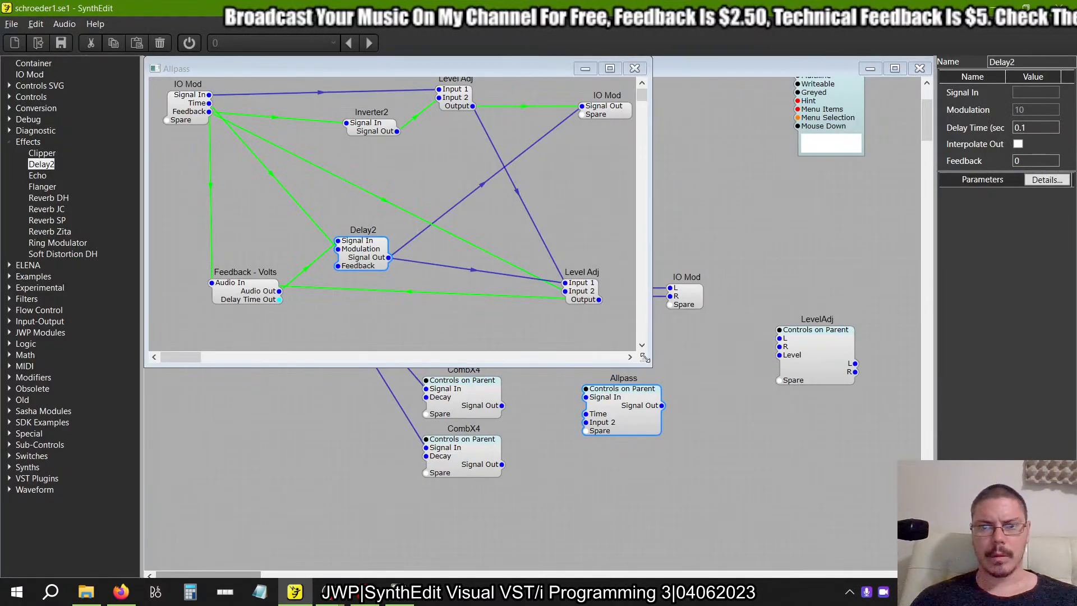
pyautogui.moveTo(381, 129); pyautogui.dragTo(313, 146)
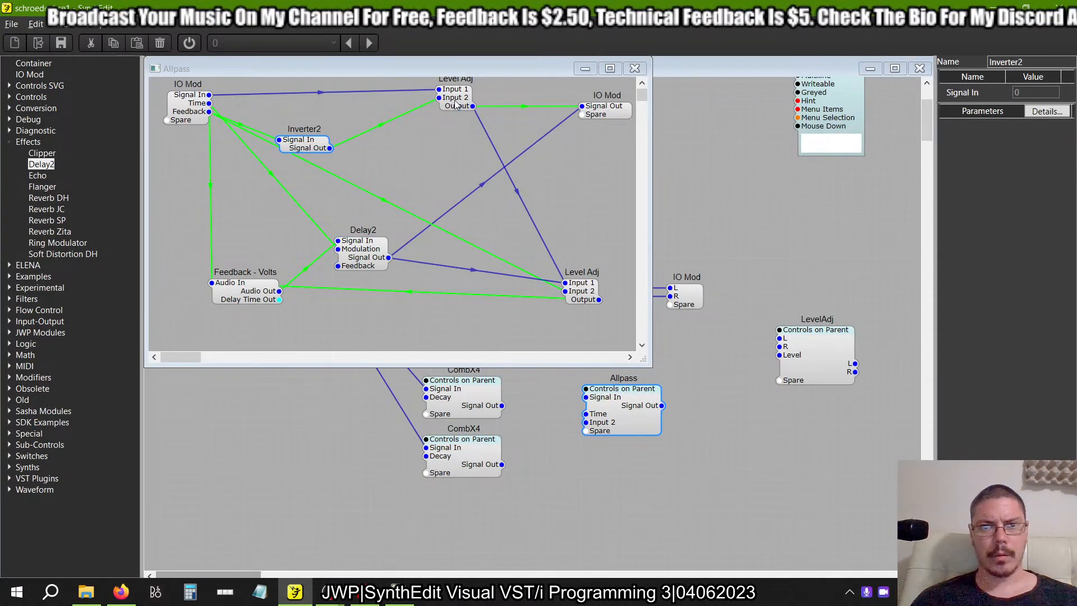
pyautogui.moveTo(456, 104); pyautogui.dragTo(416, 121)
pyautogui.moveTo(191, 108); pyautogui.dragTo(194, 128)
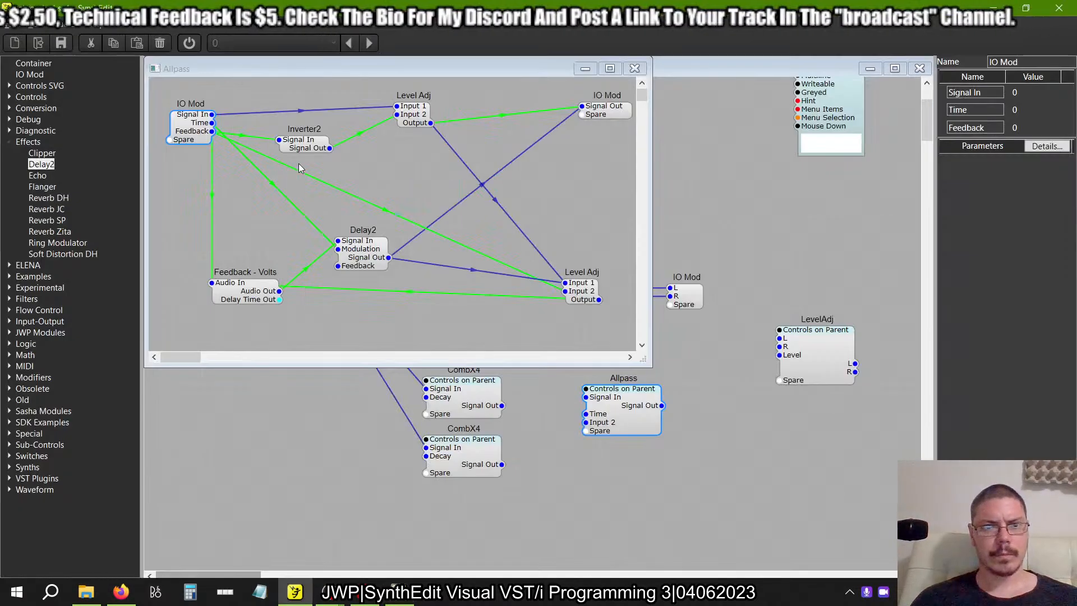
pyautogui.click(348, 149)
# Compare the finished Allpass wiring connection by connection with the example's Allpass.
pyautogui.hotkey('alt', 'Tab')
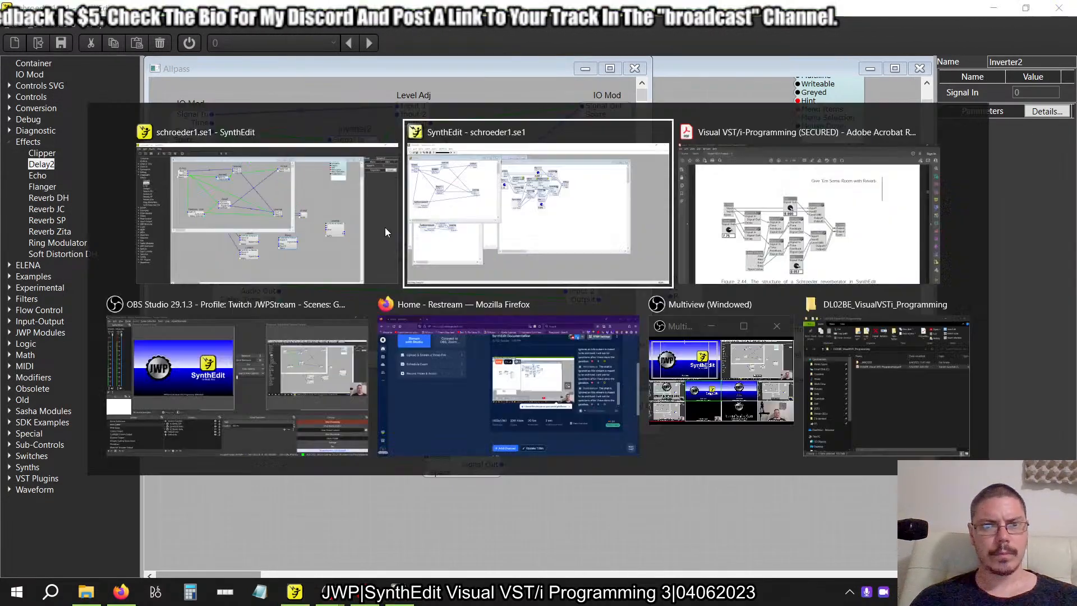
pyautogui.hotkey('alt', 'Tab')
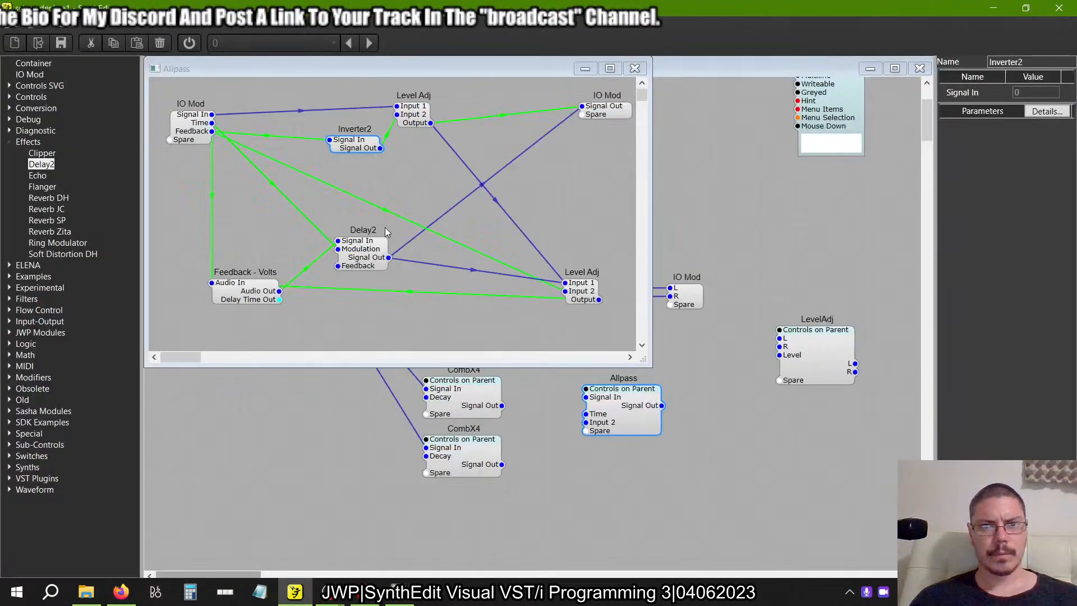
pyautogui.hotkey('alt', 'Tab')
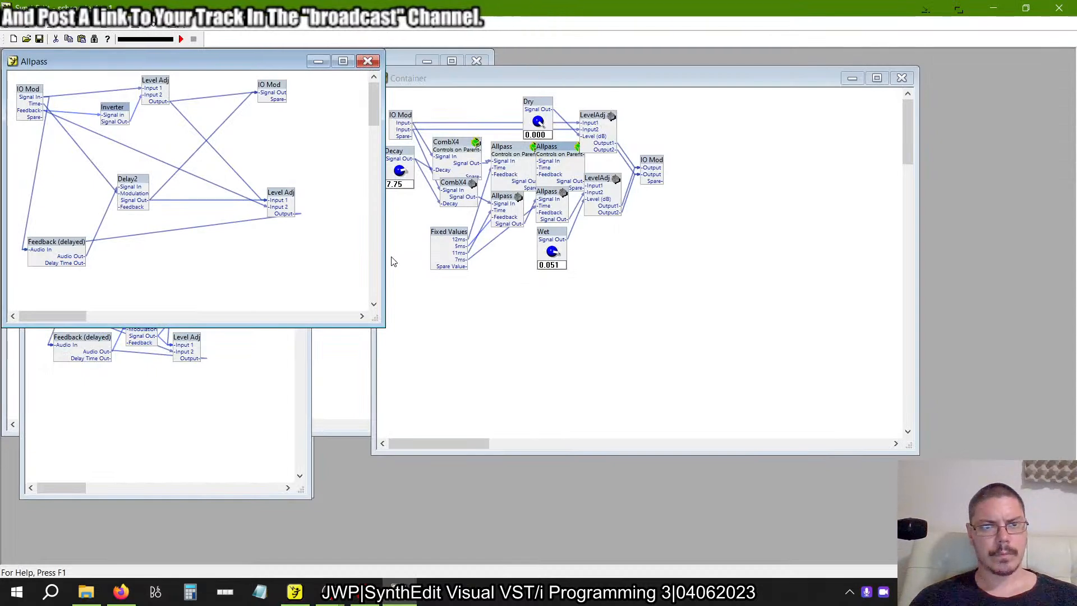
pyautogui.hotkey('alt', 'Tab')
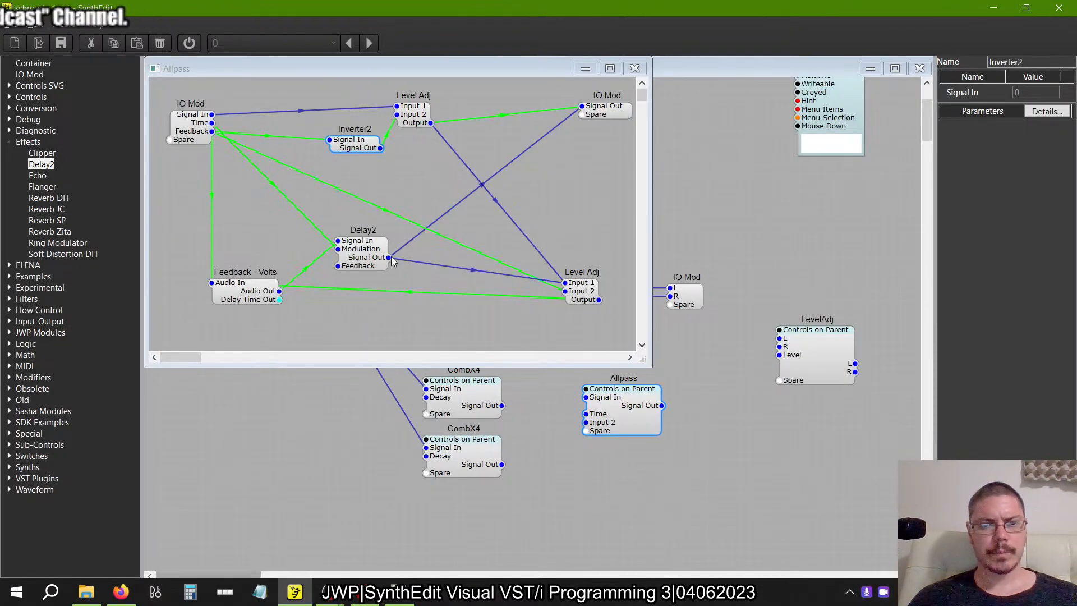
pyautogui.hotkey('alt', 'Tab')
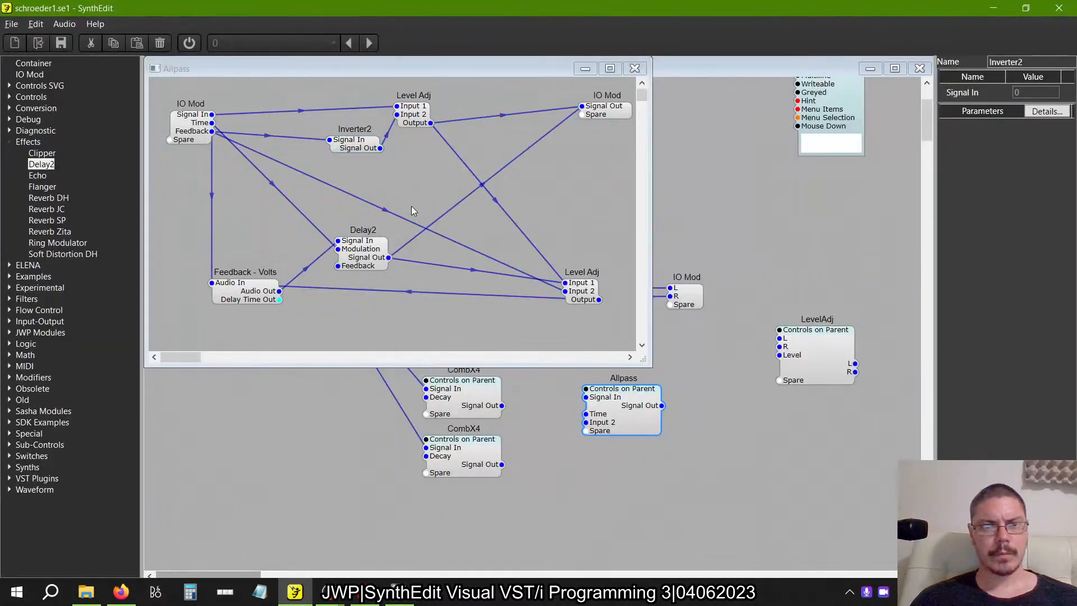
pyautogui.hotkey('alt', 'Tab')
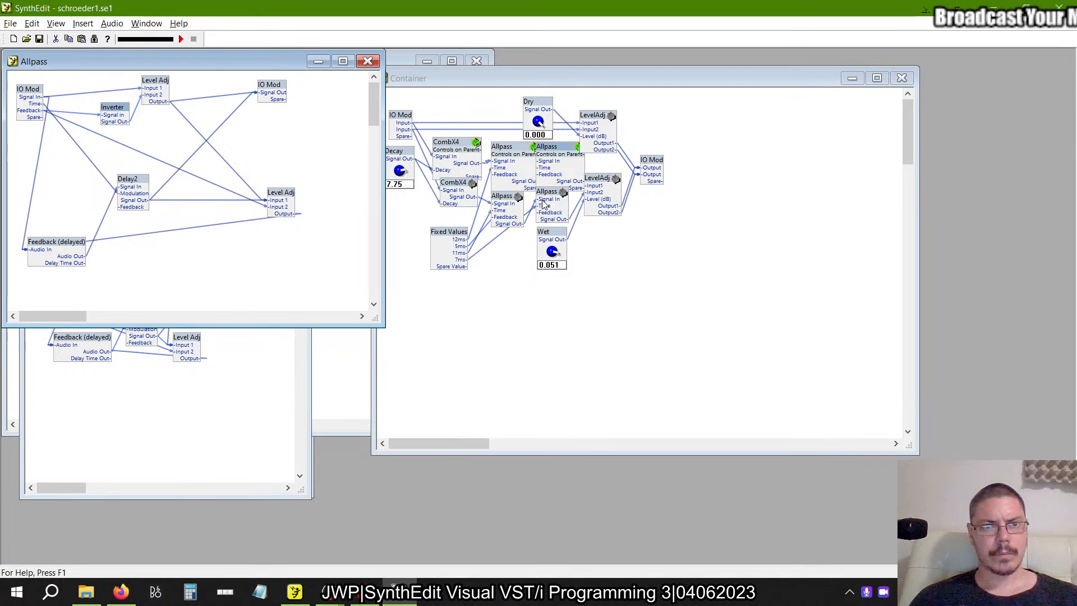
pyautogui.hotkey('alt', 'Tab')
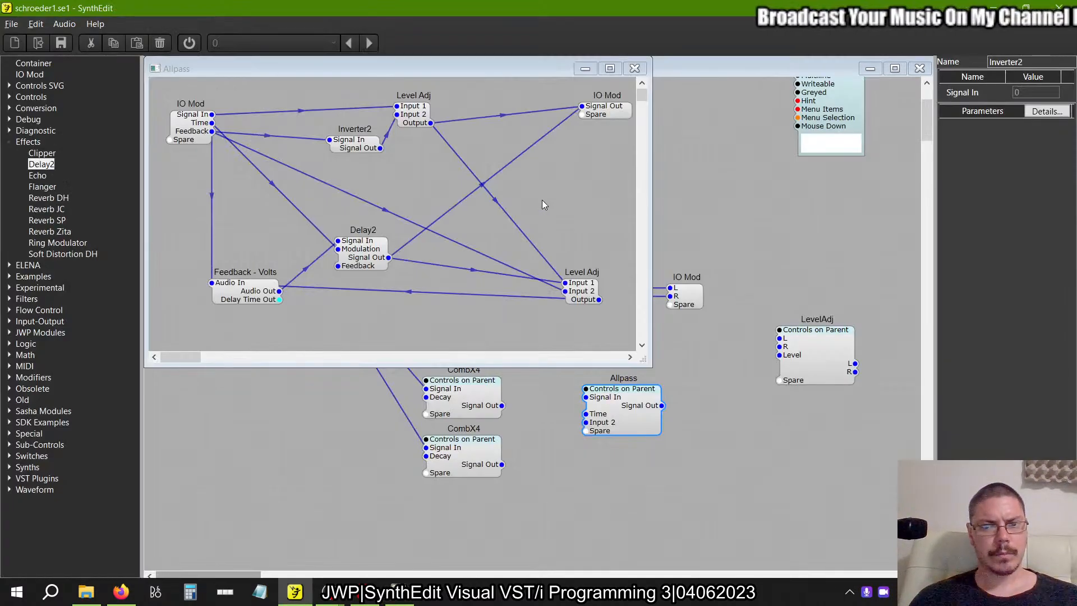
pyautogui.hotkey('alt', 'Tab')
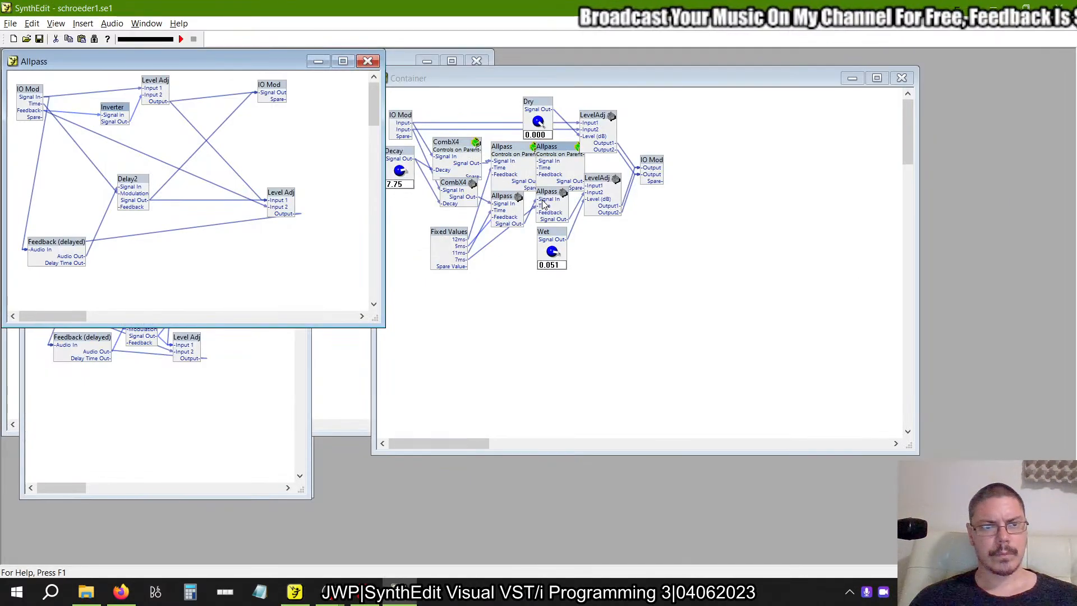
pyautogui.hotkey('alt', 'Tab')
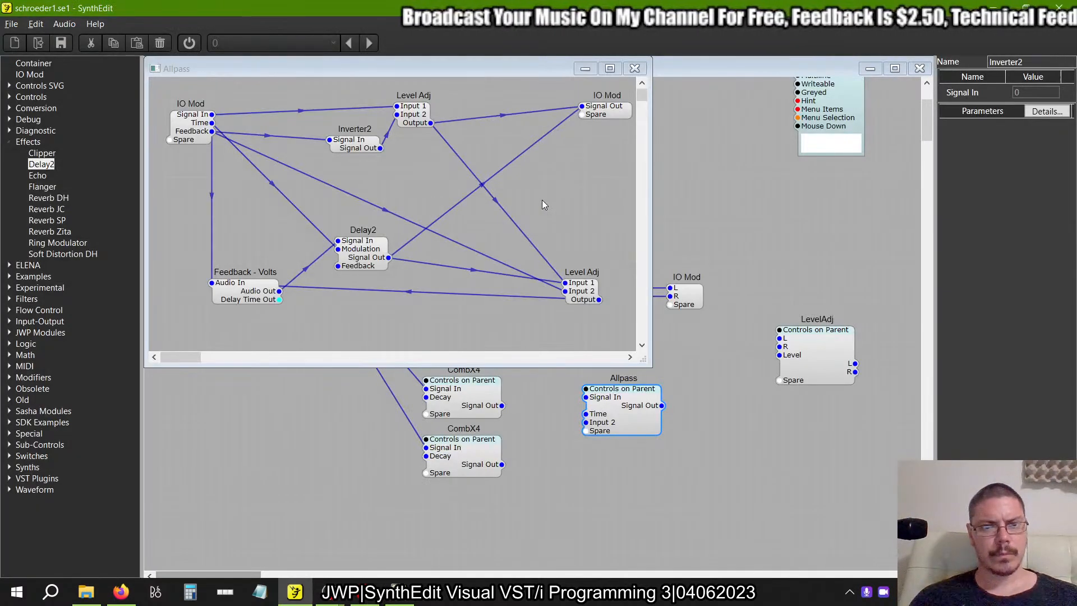
pyautogui.hotkey('alt', 'Tab')
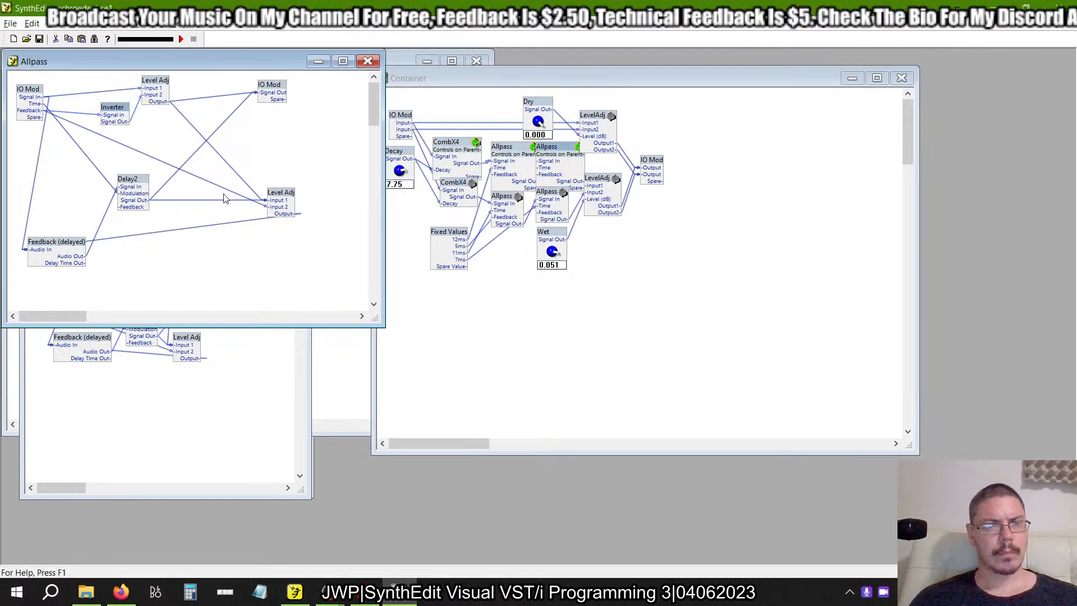
# Check the properties of the example's Delay2 against those of the rebuilt Delay2.
pyautogui.moveTo(140, 180); pyautogui.dragTo(282, 141)
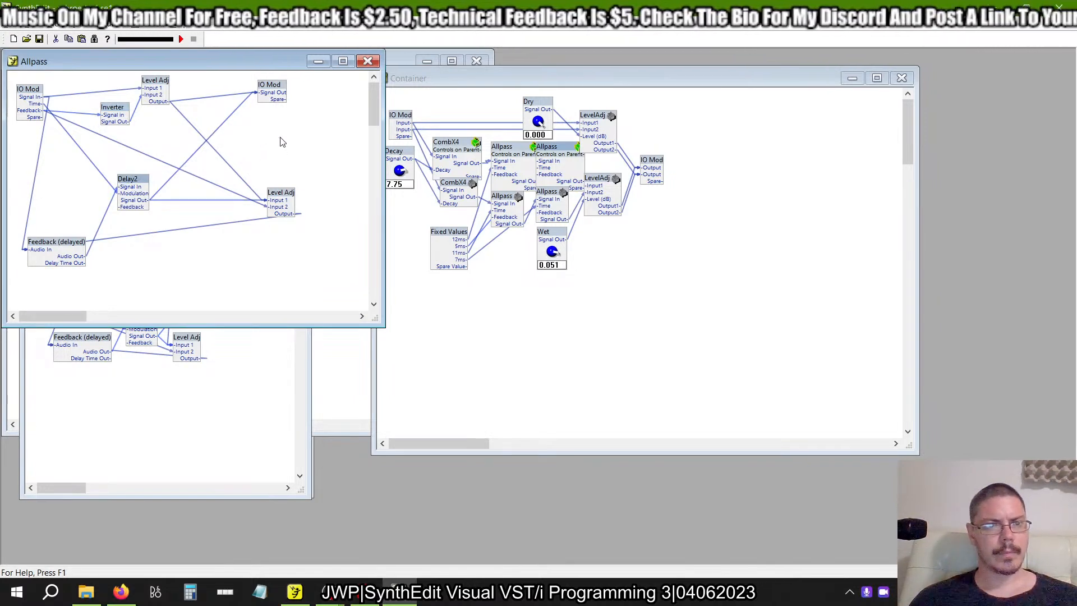
pyautogui.rightClick(138, 183)
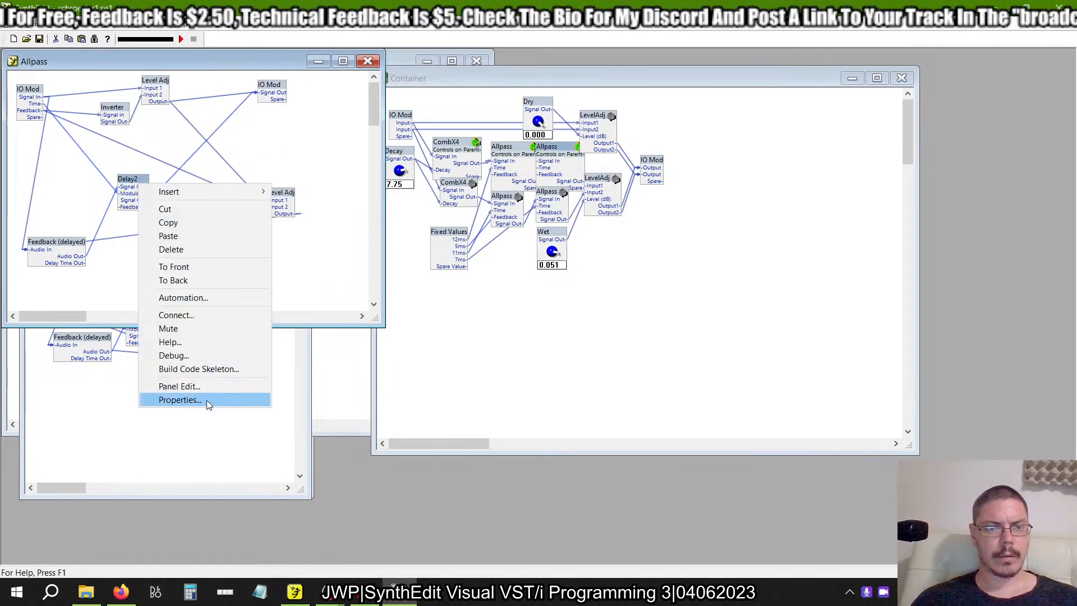
pyautogui.click(180, 399)
pyautogui.hotkey('alt', 'Tab')
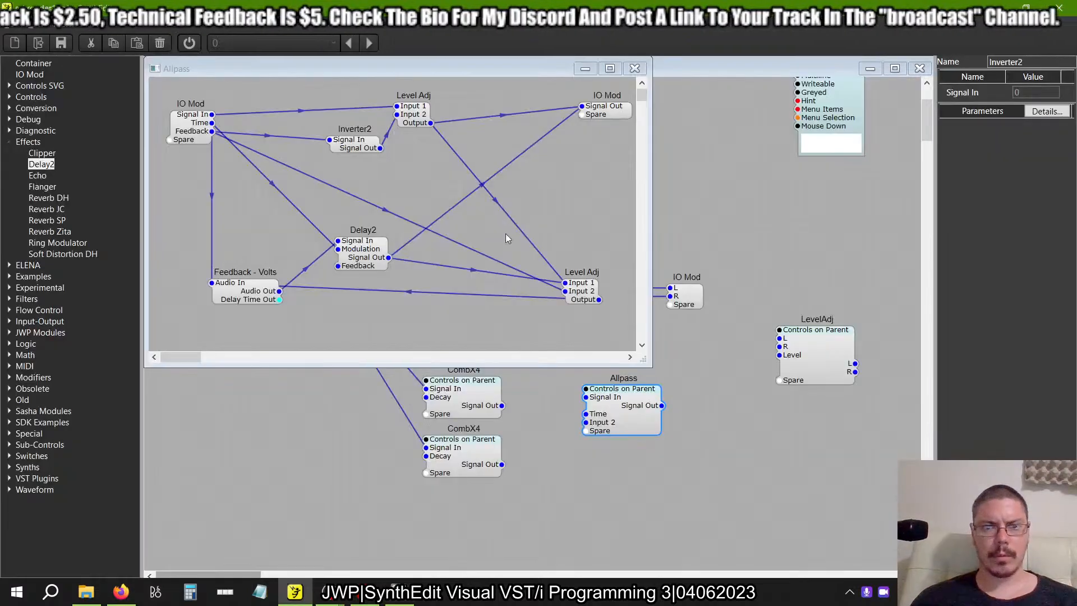
pyautogui.click(372, 254)
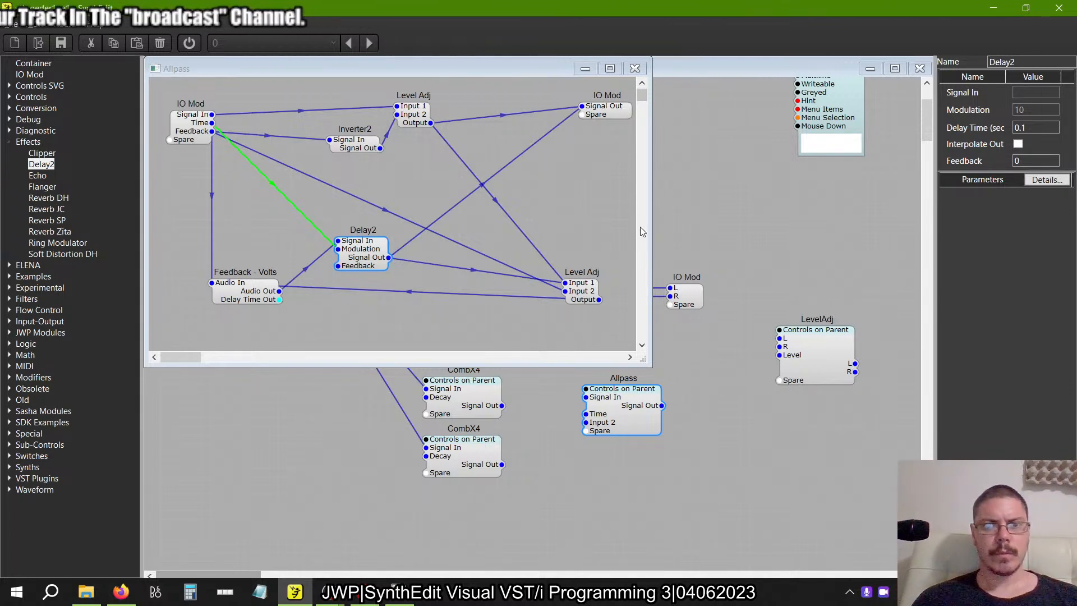
# Close the Allpass container, align it beside the CombX4 modules in Reverb, and place a duplicate directly below it.
pyautogui.click(634, 67)
pyautogui.moveTo(624, 413); pyautogui.dragTo(604, 387)
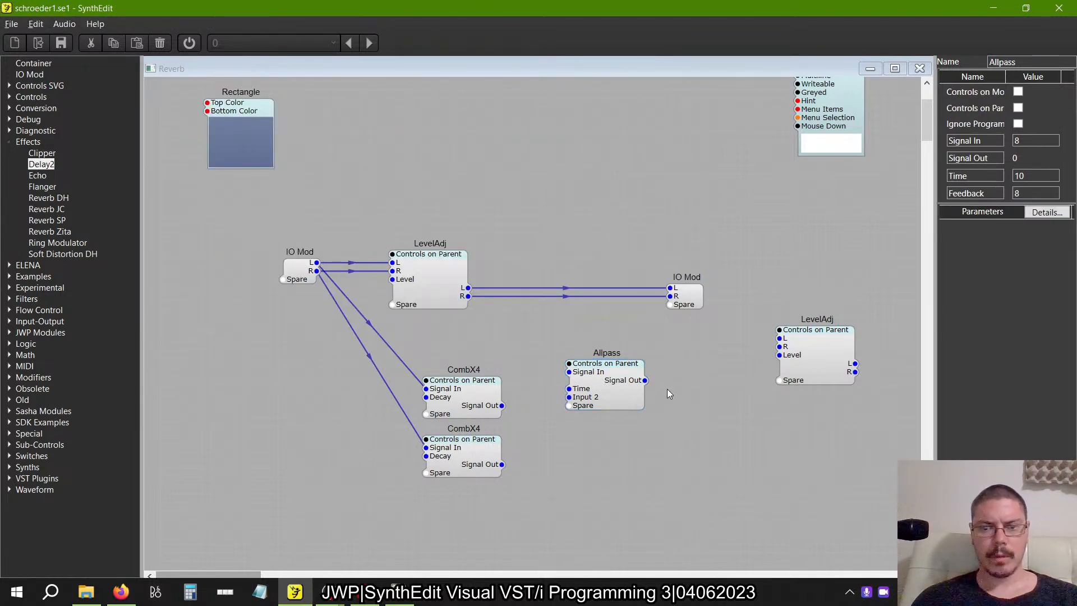
pyautogui.hotkey('ctrl', 'v')
pyautogui.moveTo(659, 405); pyautogui.dragTo(603, 447)
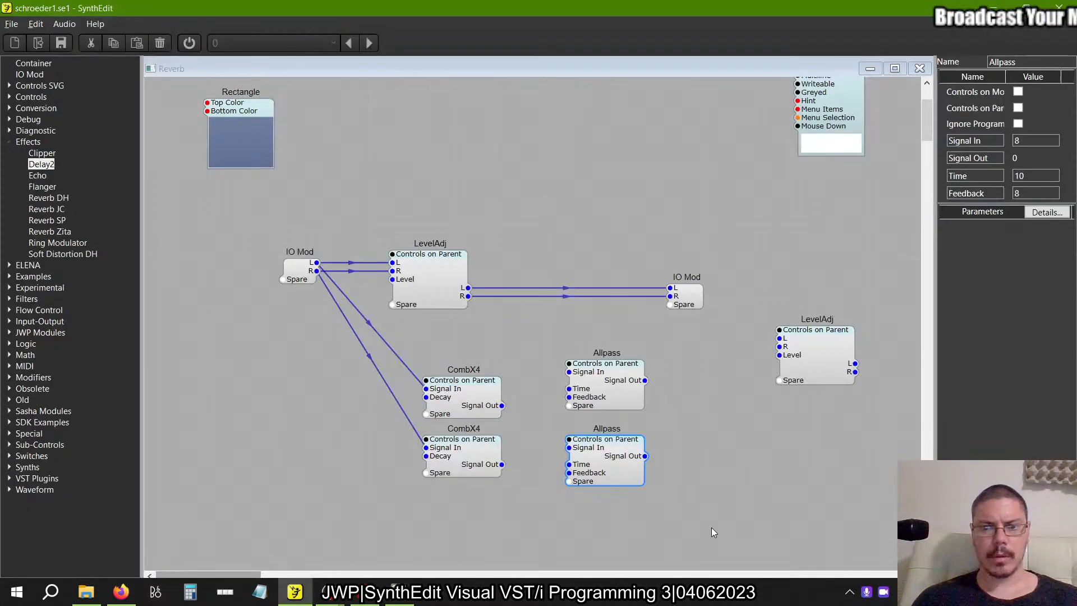
# Duplicate the two Allpass containers together and align the copies as a second column beside the originals in Reverb.
pyautogui.moveTo(712, 532); pyautogui.dragTo(562, 341)
pyautogui.hotkey('ctrl', 'c')
pyautogui.hotkey('ctrl', 'v')
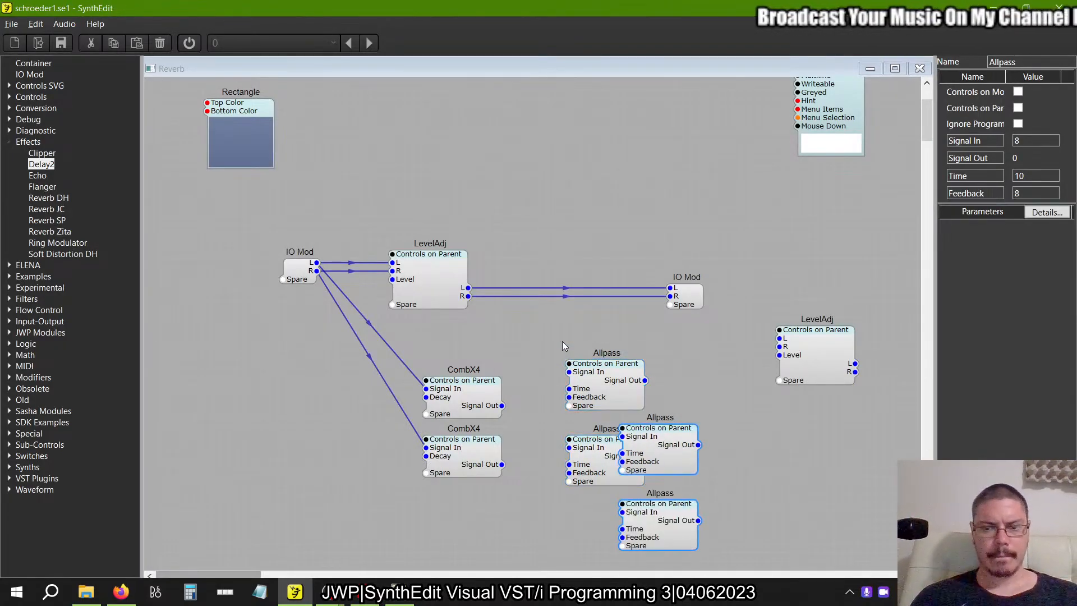
pyautogui.moveTo(662, 433); pyautogui.dragTo(718, 369)
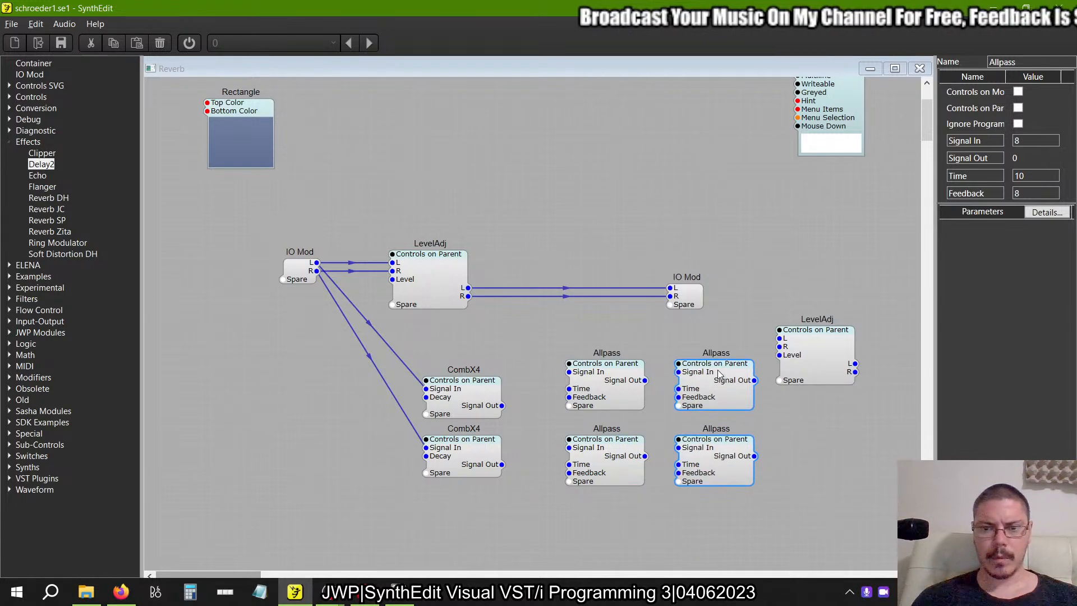
# Switch to the example, close its Delay2 properties and both Allpass windows, and leave its main Container unlocked for editing.
pyautogui.hotkey('alt', 'Tab')
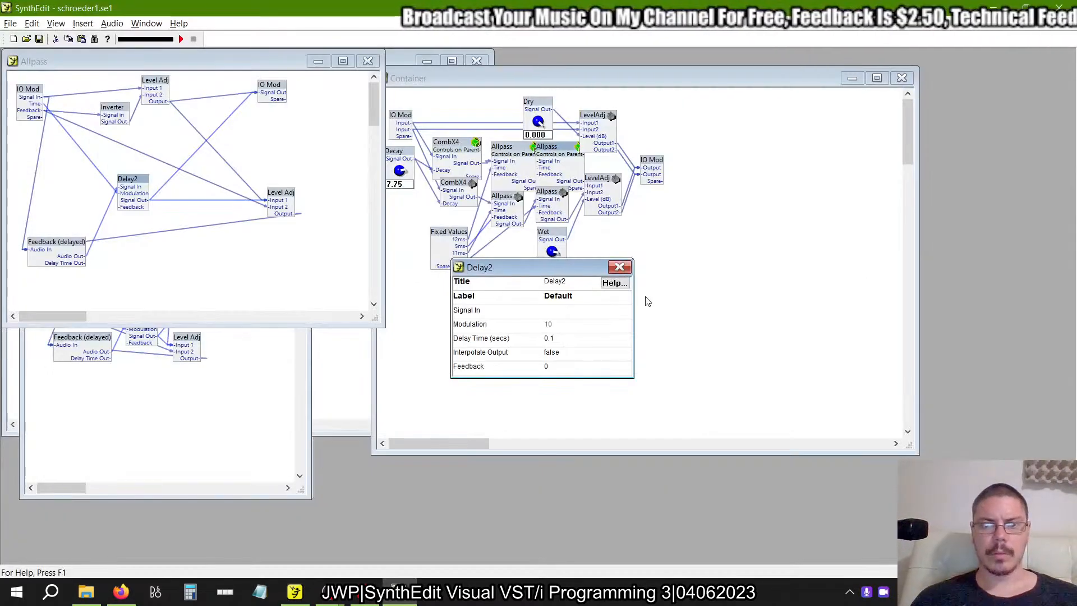
pyautogui.click(619, 267)
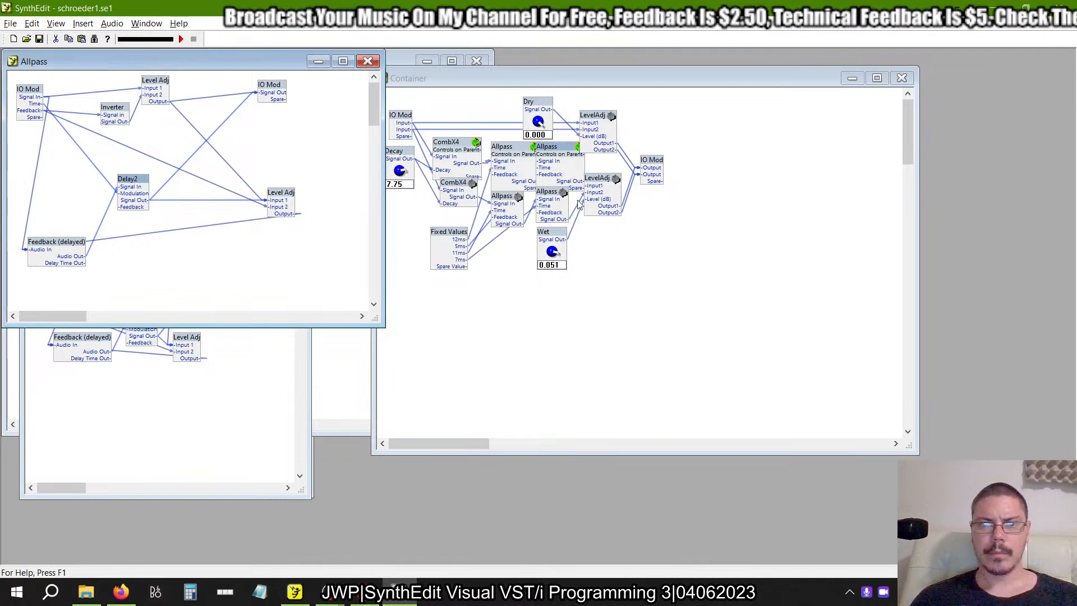
pyautogui.click(560, 78)
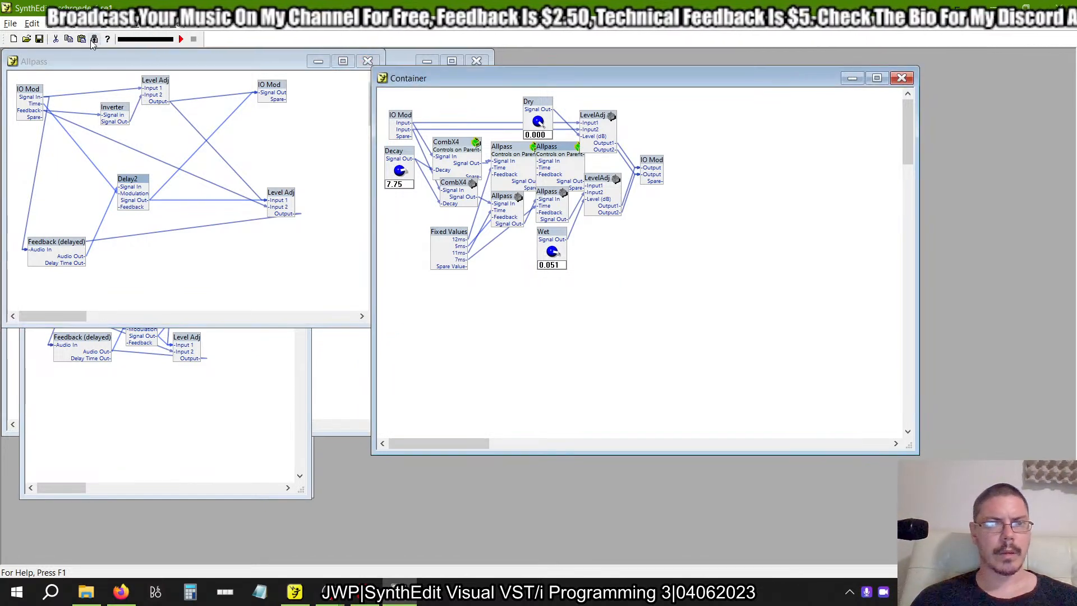
pyautogui.click(94, 38)
pyautogui.click(367, 61)
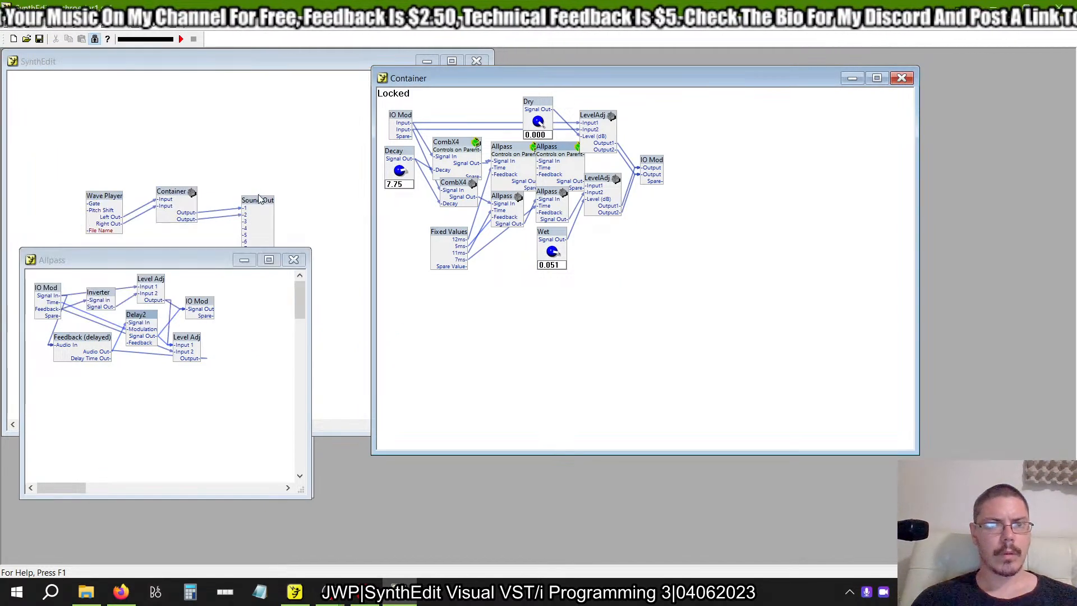
pyautogui.click(294, 259)
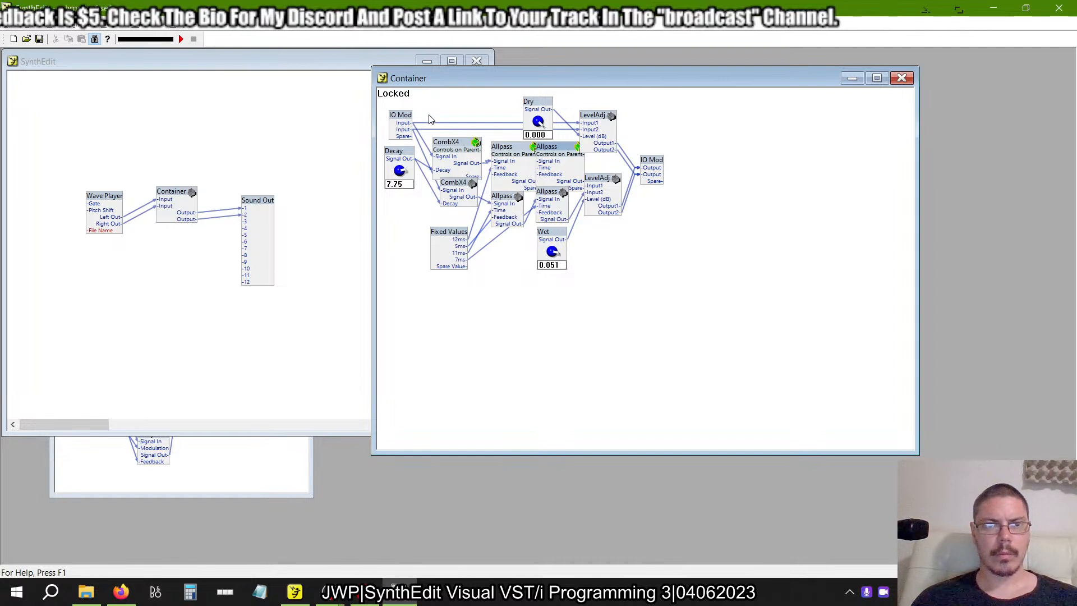
pyautogui.click(95, 39)
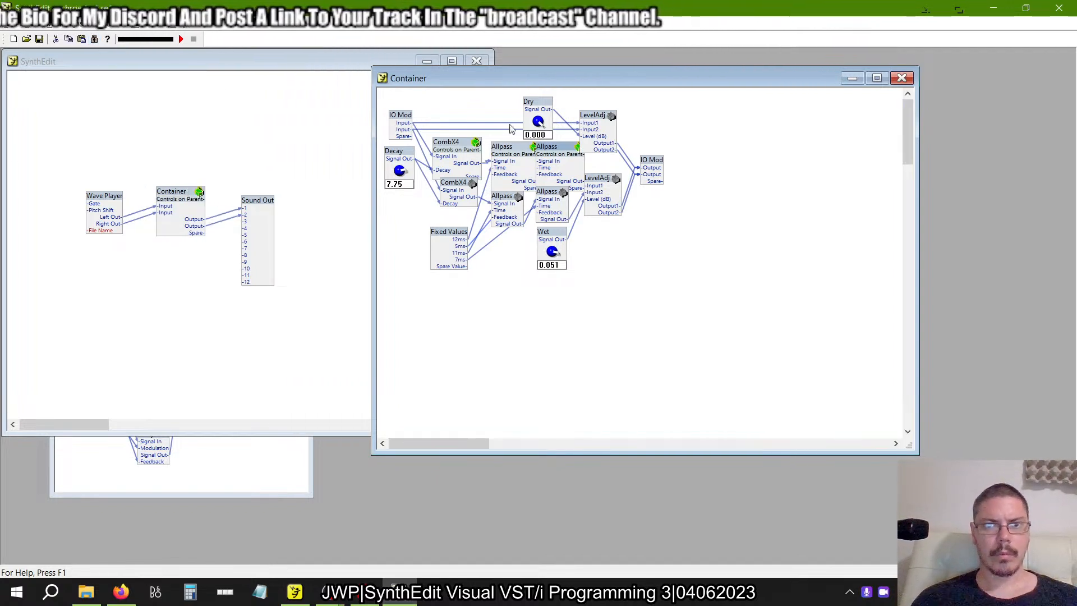
pyautogui.click(562, 124)
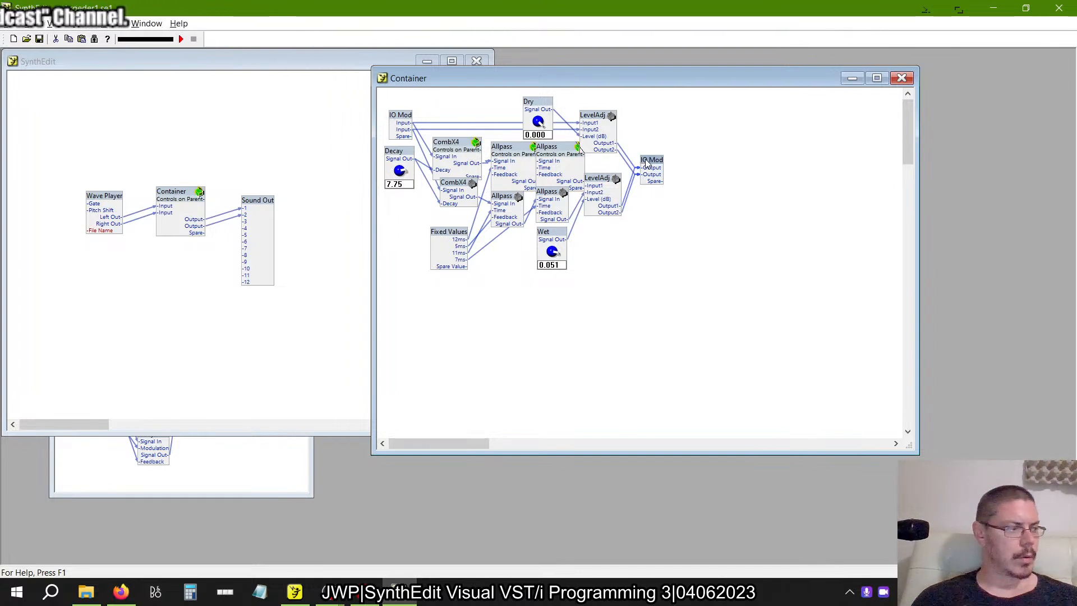
# Spread out the example's output IO Mod, lower LevelAdj, Wet knob and Allpass modules so their connections can be traced.
pyautogui.moveTo(647, 162); pyautogui.dragTo(696, 160)
pyautogui.moveTo(587, 193); pyautogui.dragTo(612, 184)
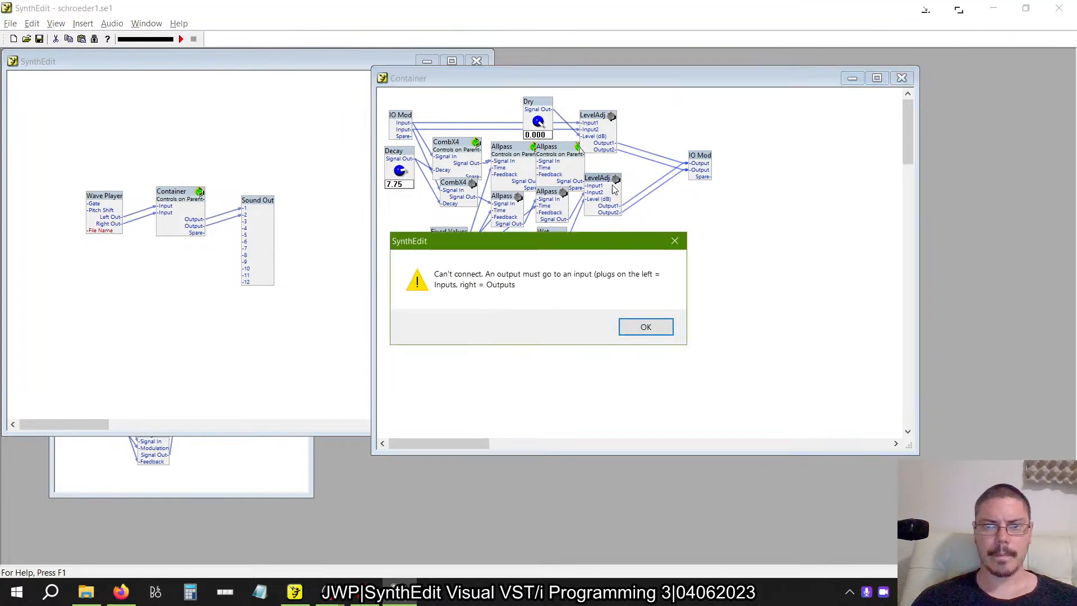
pyautogui.click(660, 327)
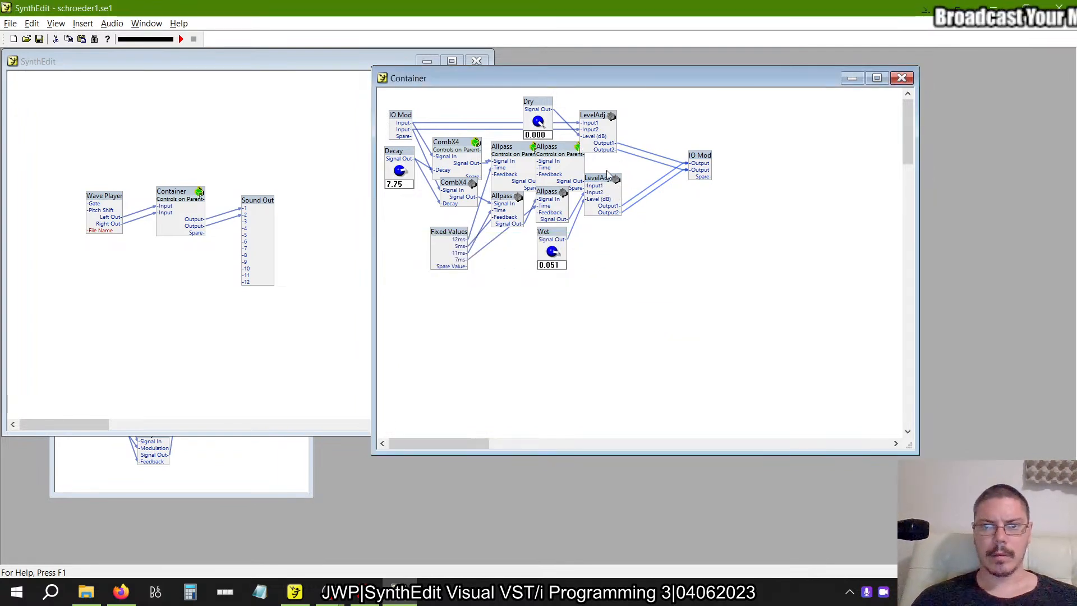
pyautogui.moveTo(607, 183); pyautogui.dragTo(641, 201)
pyautogui.moveTo(559, 230); pyautogui.dragTo(582, 302)
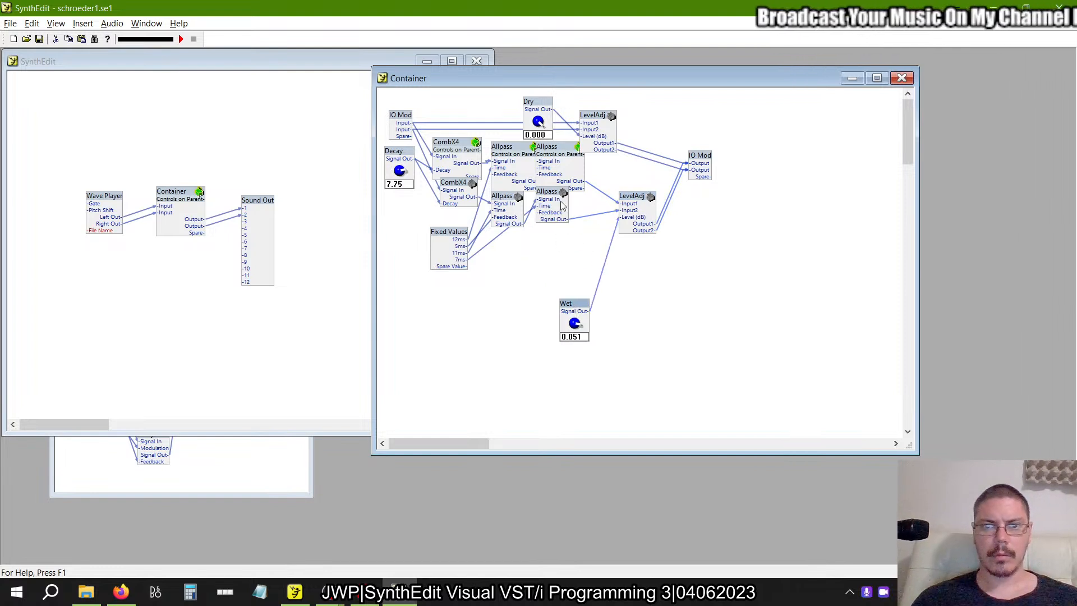
pyautogui.moveTo(556, 195); pyautogui.dragTo(578, 227)
pyautogui.moveTo(511, 205); pyautogui.dragTo(501, 223)
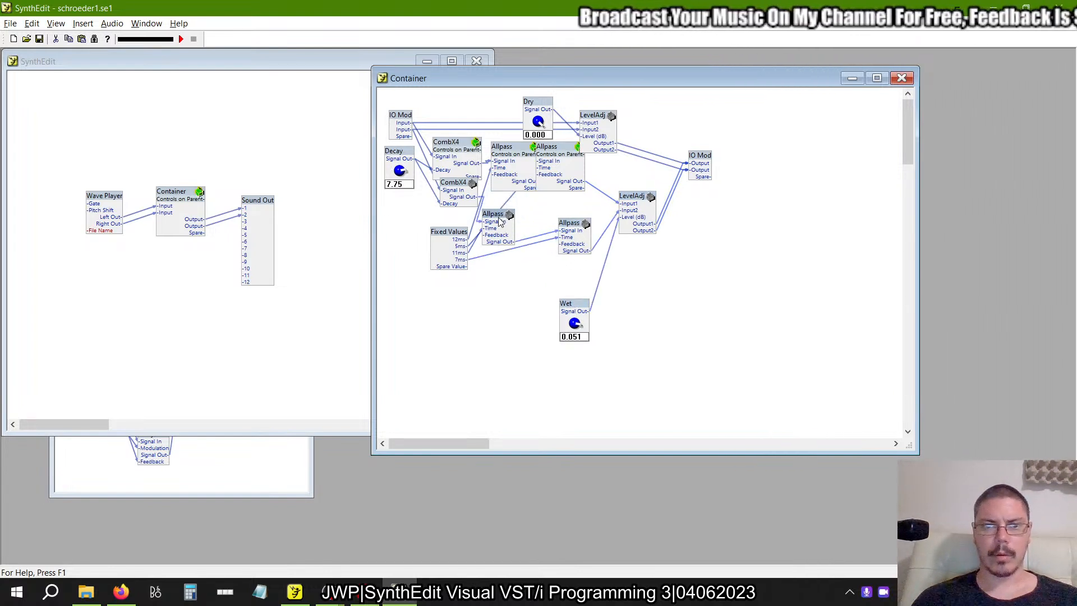
pyautogui.click(557, 152)
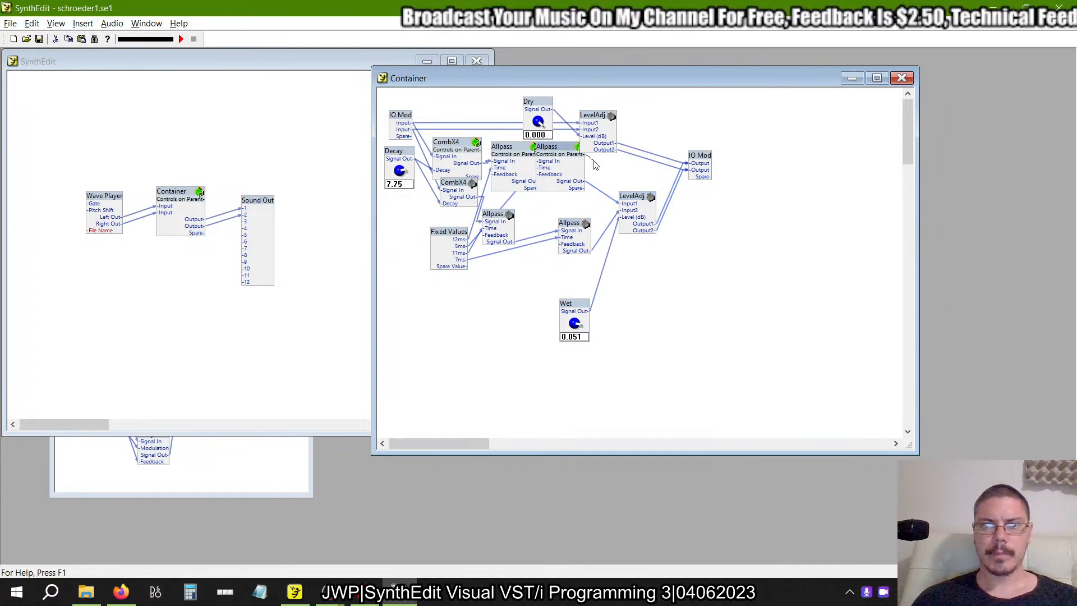
pyautogui.moveTo(563, 151); pyautogui.dragTo(587, 170)
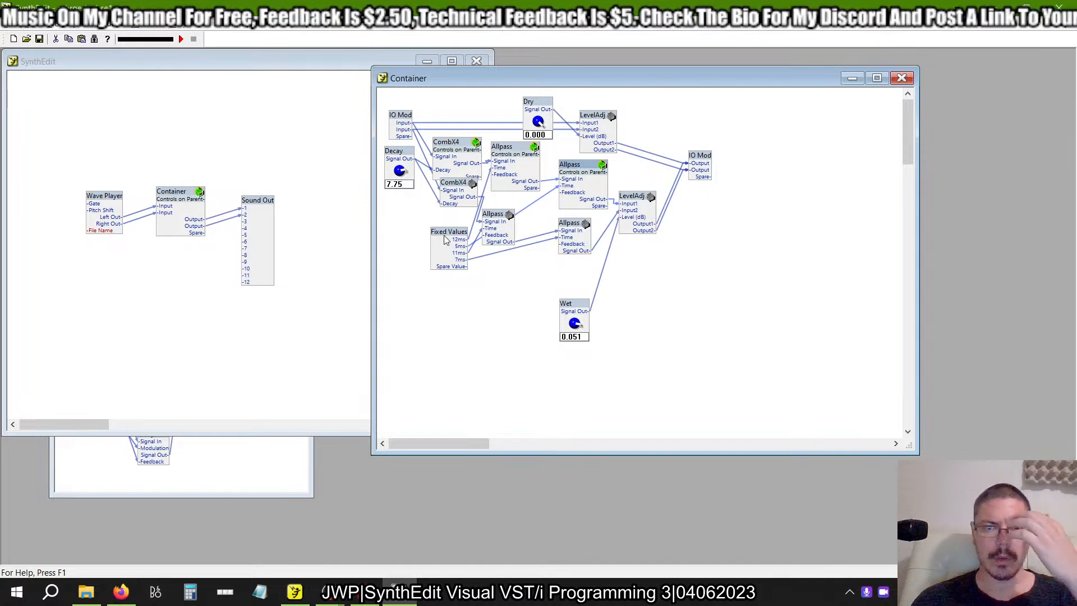
# Switch back to schroeder1 and add a Fixed Values (Volts) module below the CombX4 containers in Reverb.
pyautogui.hotkey('alt', 'Tab')
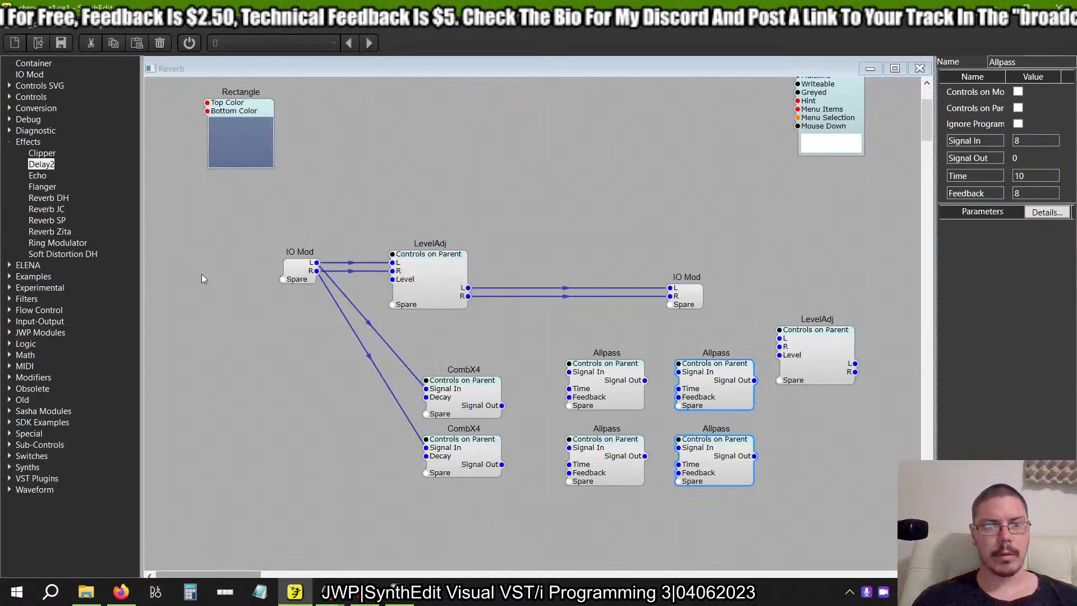
pyautogui.doubleClick(12, 142)
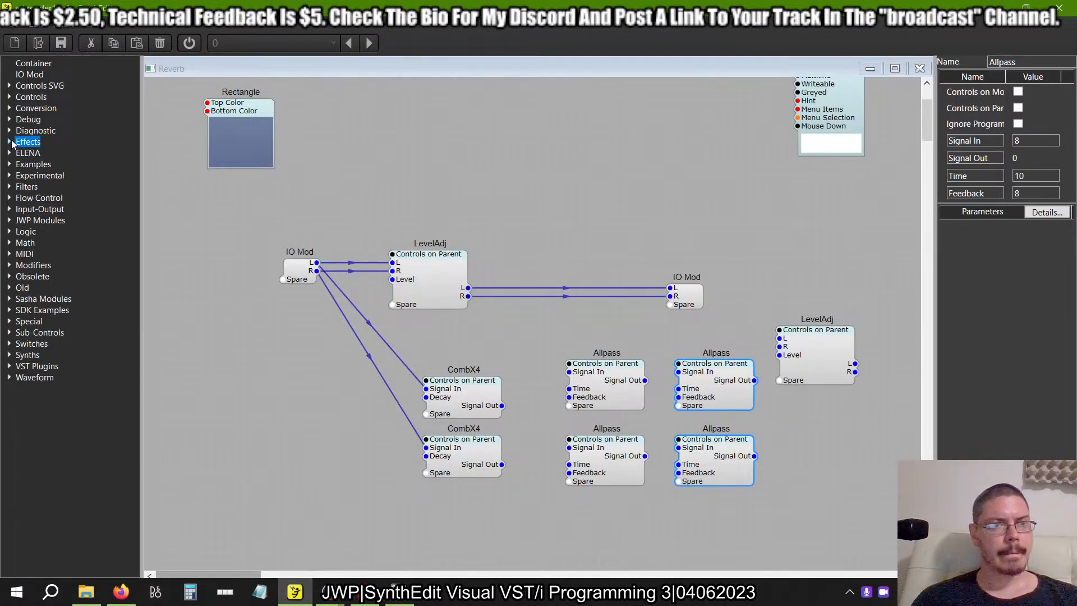
pyautogui.click(9, 97)
pyautogui.moveTo(66, 175); pyautogui.dragTo(389, 517)
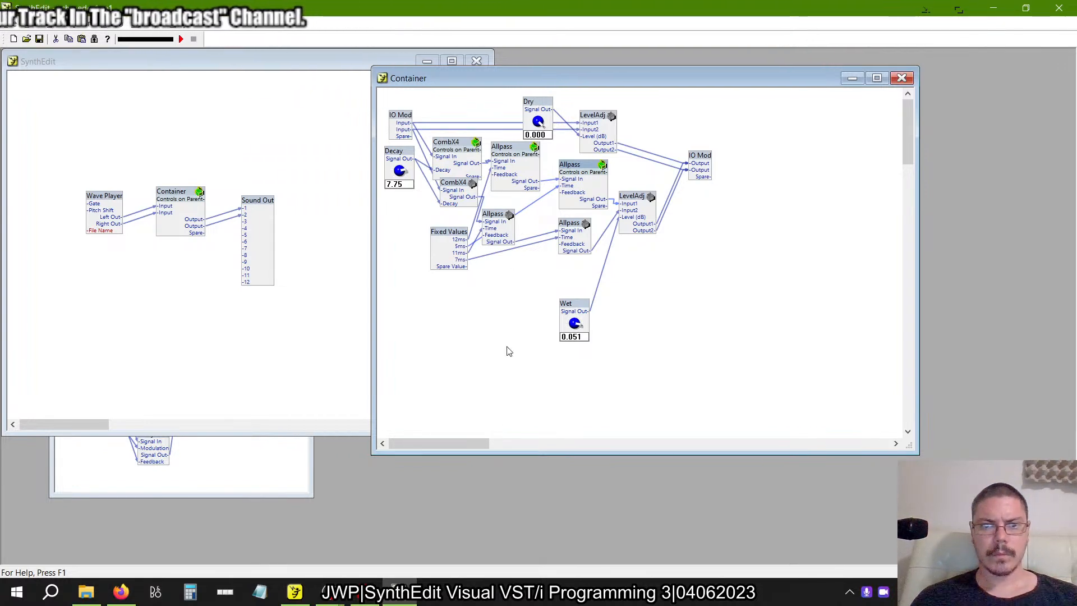
# Reposition the example's two lower Allpass modules and nudge the upper second-stage Allpass to separate the Time connections.
pyautogui.moveTo(500, 220); pyautogui.dragTo(593, 250)
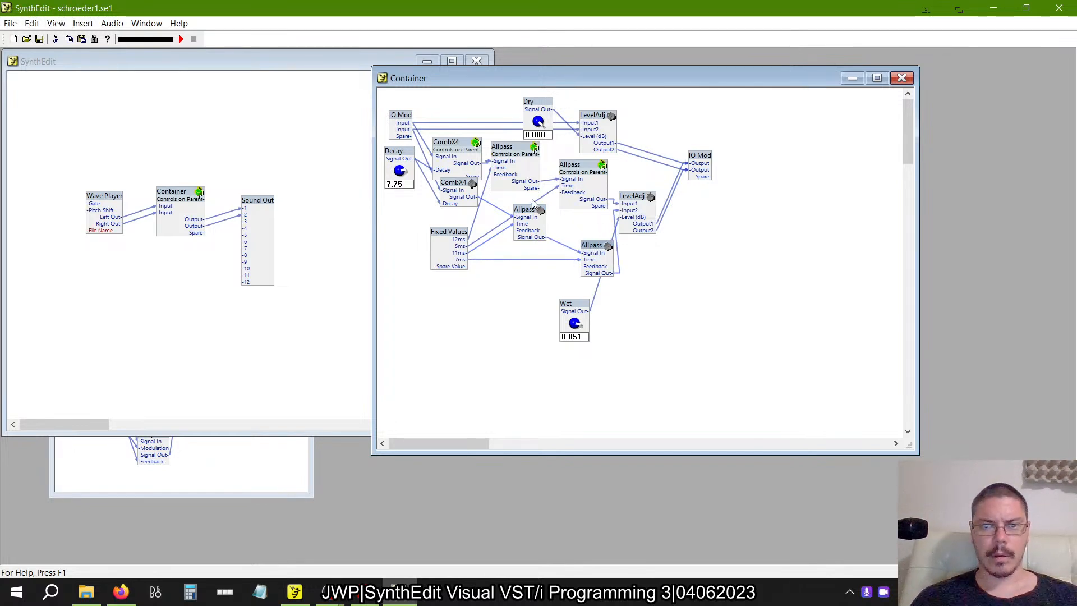
pyautogui.moveTo(533, 208); pyautogui.dragTo(534, 232)
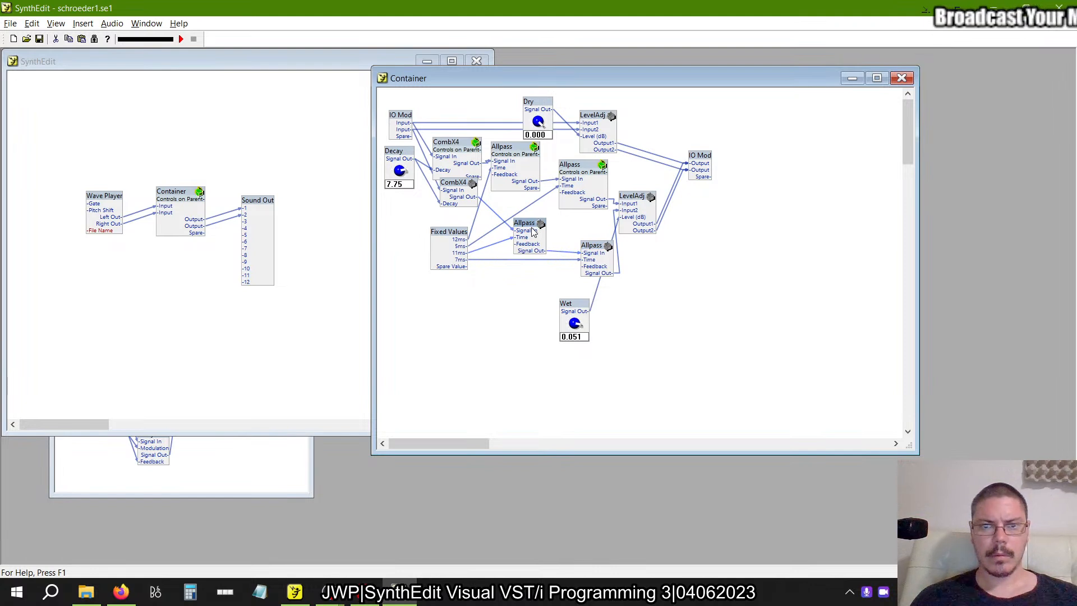
pyautogui.moveTo(581, 164); pyautogui.dragTo(587, 165)
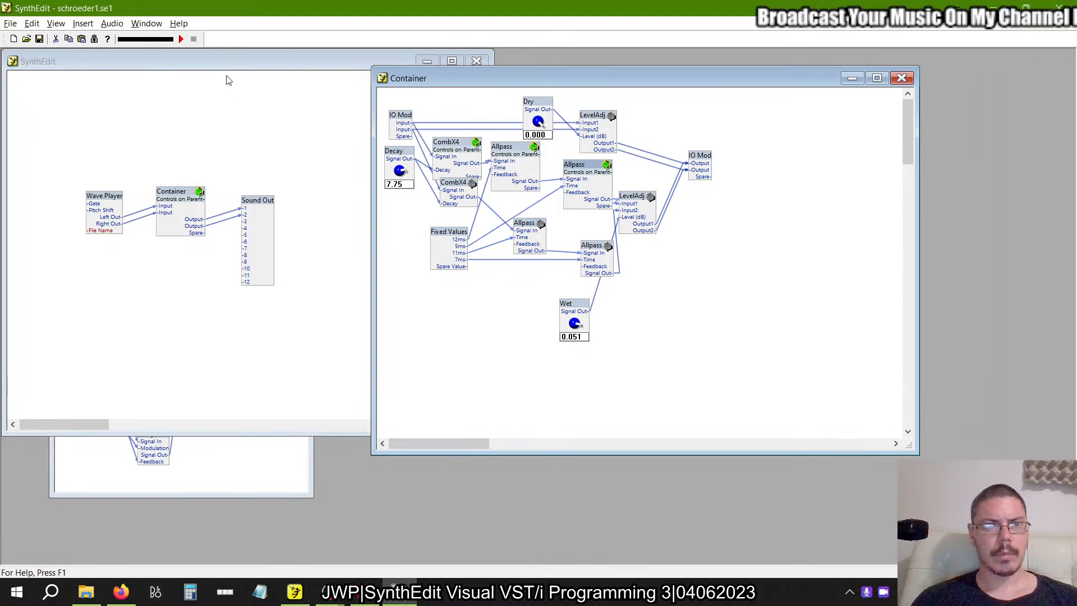
# Lock the two upper Allpass containers and the upper CombX4 in the example, and move Fixed Values further down.
pyautogui.rightClick(577, 167)
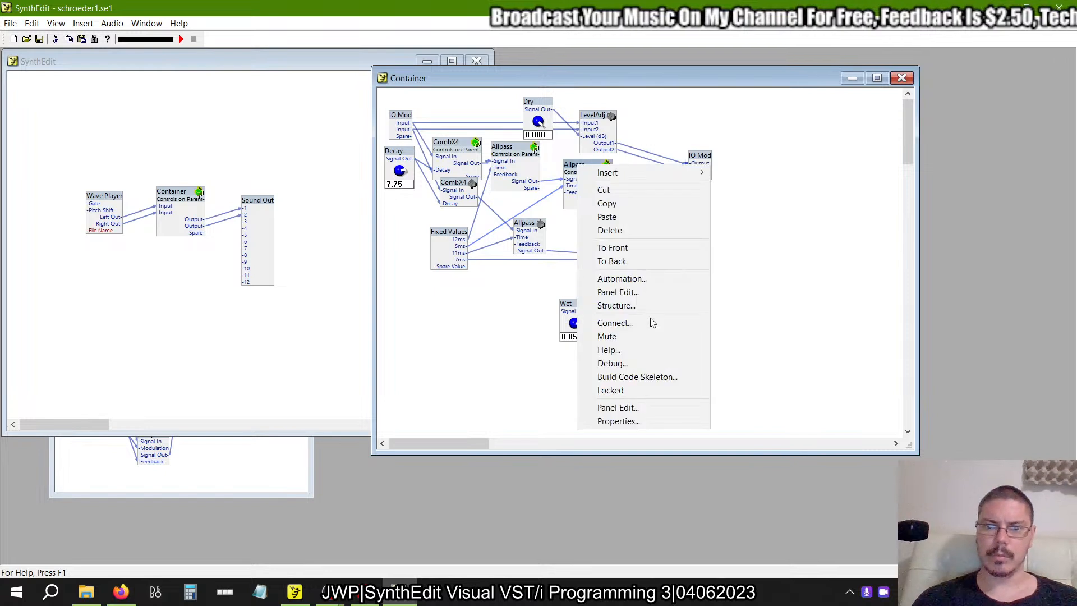
pyautogui.click(632, 392)
pyautogui.rightClick(513, 152)
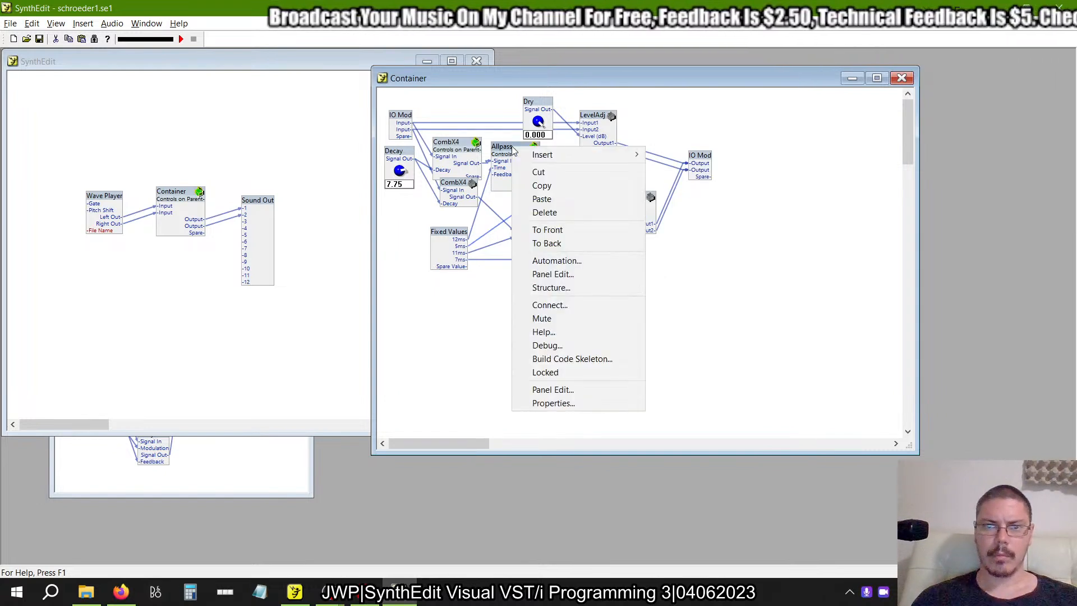
pyautogui.click(584, 372)
pyautogui.rightClick(464, 153)
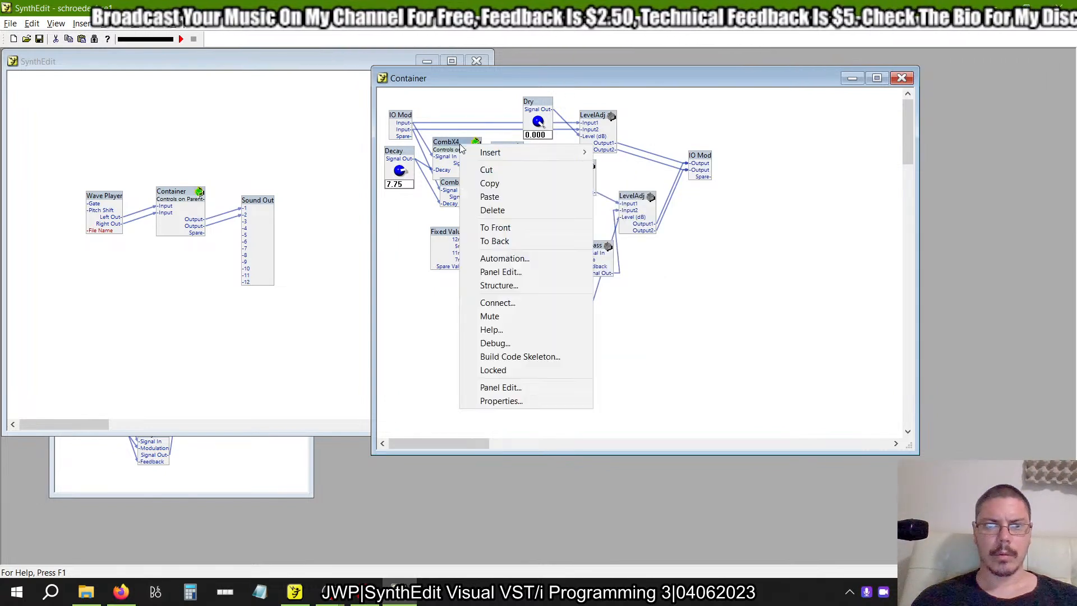
pyautogui.click(517, 372)
pyautogui.moveTo(449, 238)
pyautogui.mouseDown()
pyautogui.moveTo(415, 266)
pyautogui.moveTo(443, 259)
pyautogui.mouseUp()
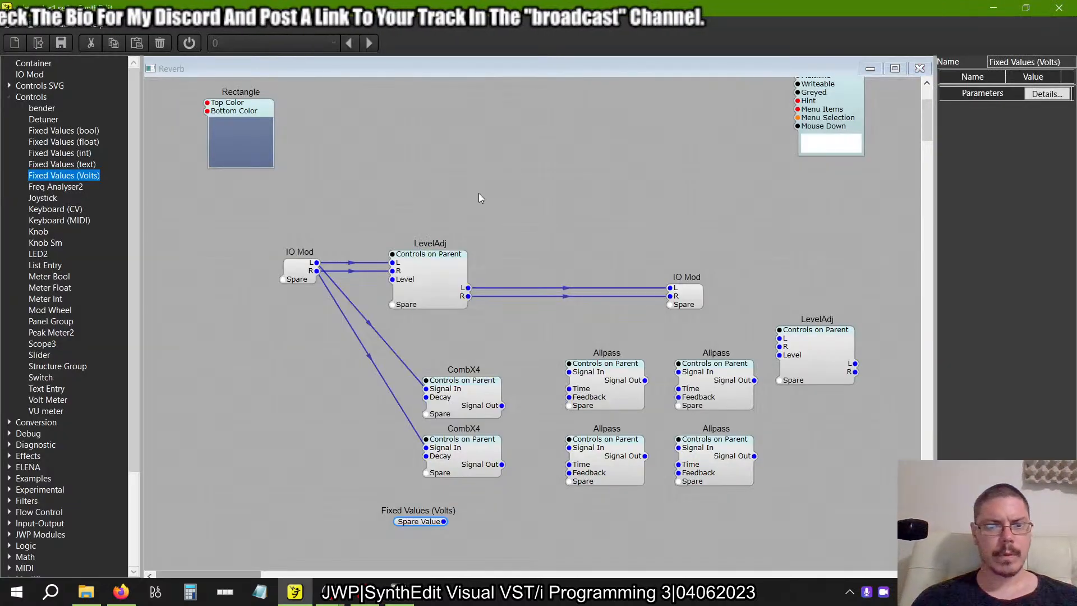
# Connect a separate Fixed Values (Volts) output to the Time input of each of the four Allpass containers in Reverb, following the example.
pyautogui.scroll(-5, 426, 311)
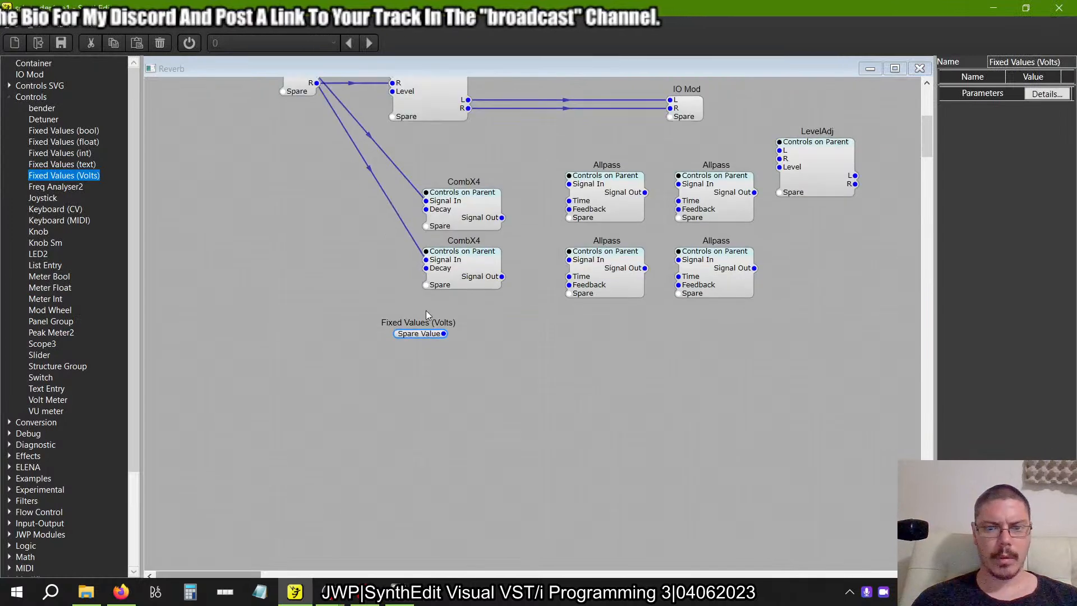
pyautogui.moveTo(444, 312); pyautogui.dragTo(580, 179)
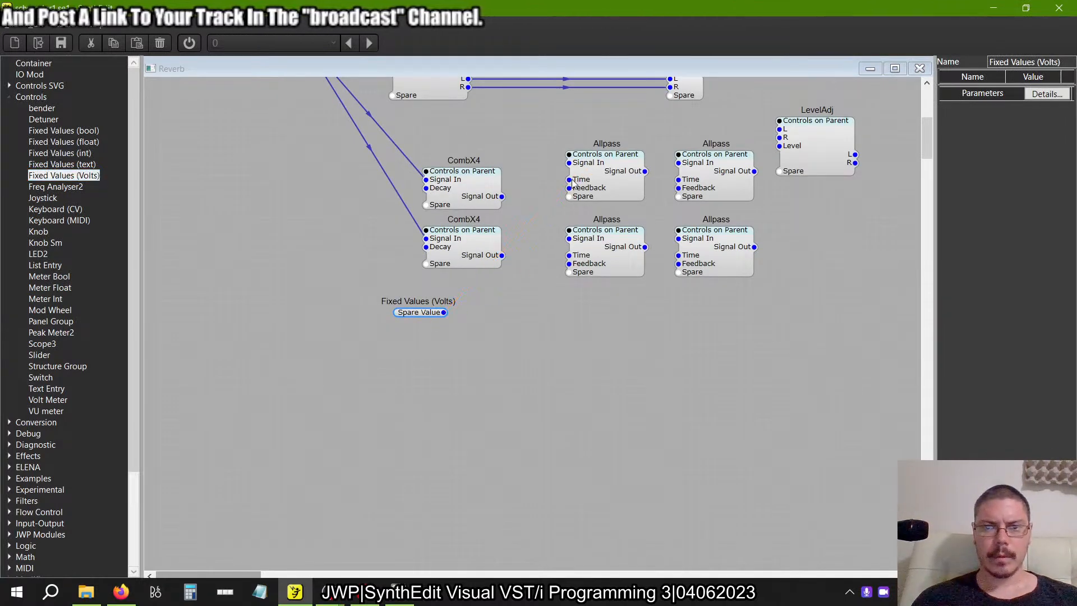
pyautogui.hotkey('alt', 'Tab')
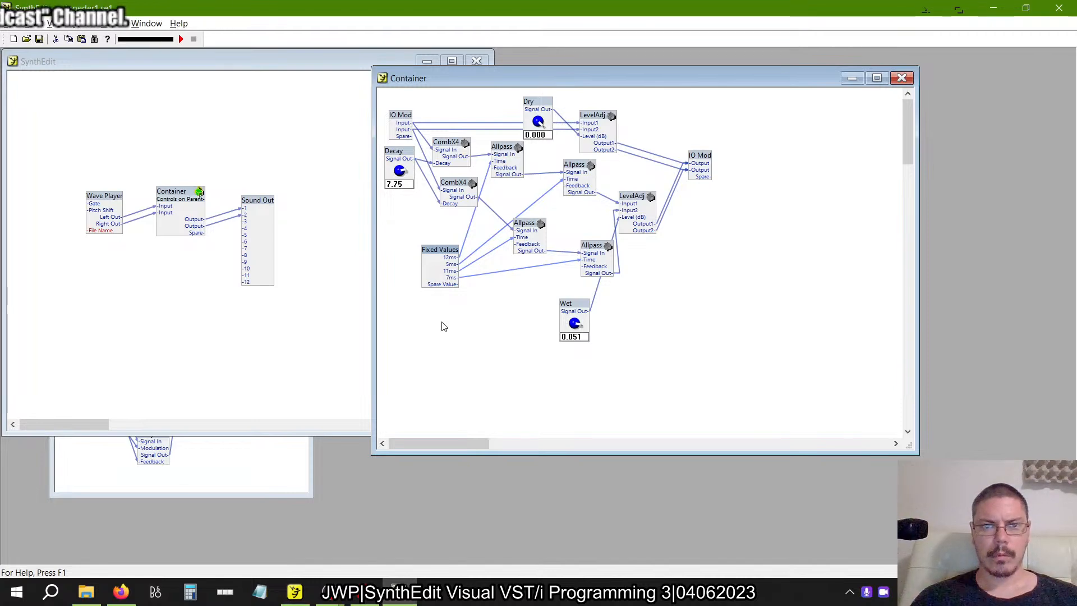
pyautogui.hotkey('alt', 'Tab')
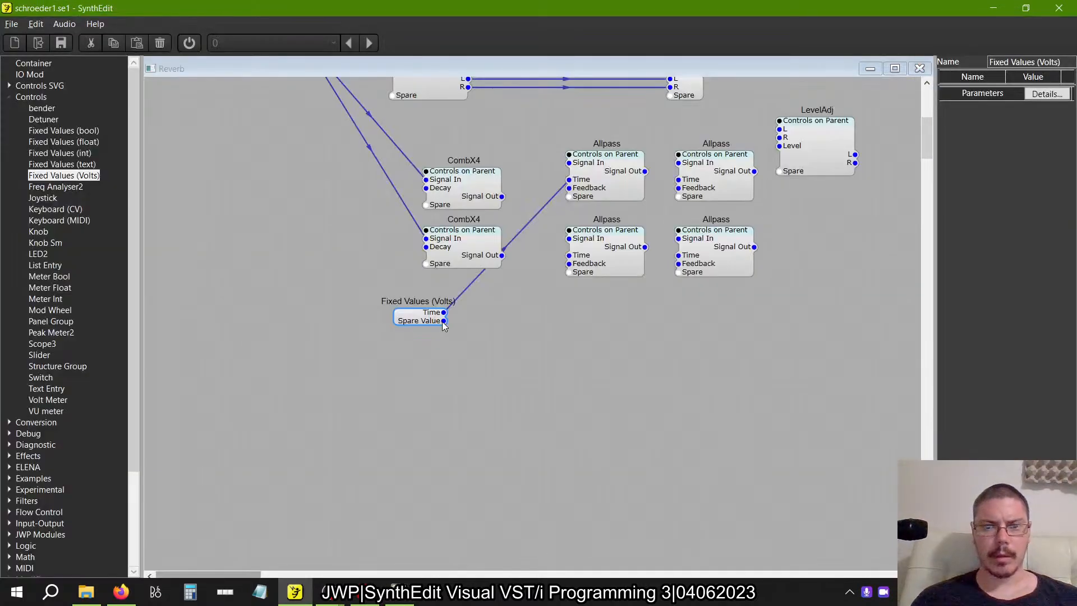
pyautogui.moveTo(444, 320); pyautogui.dragTo(680, 182)
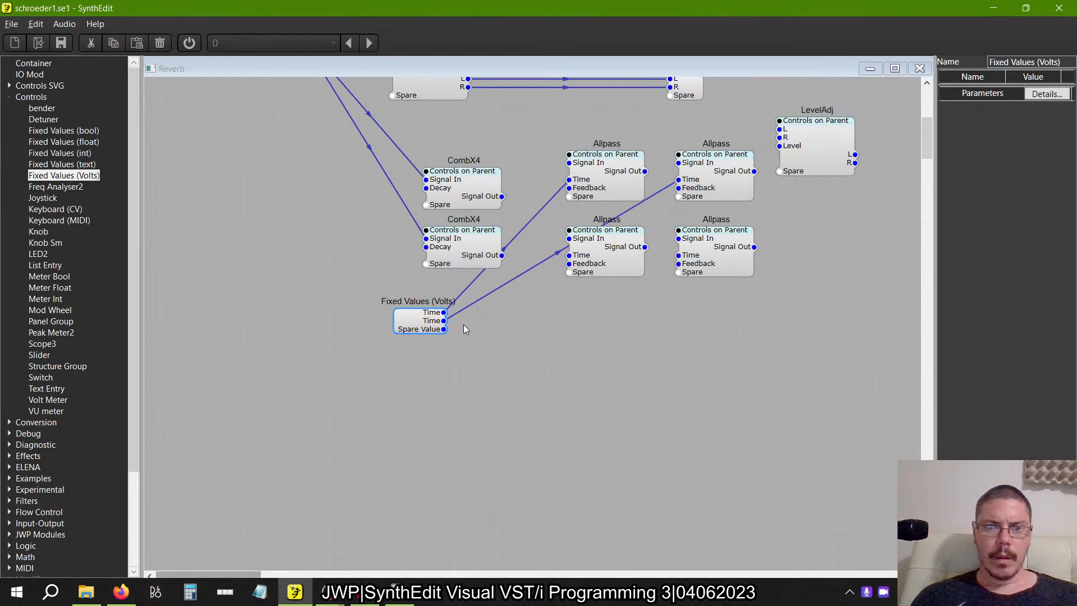
pyautogui.moveTo(443, 329); pyautogui.dragTo(570, 263)
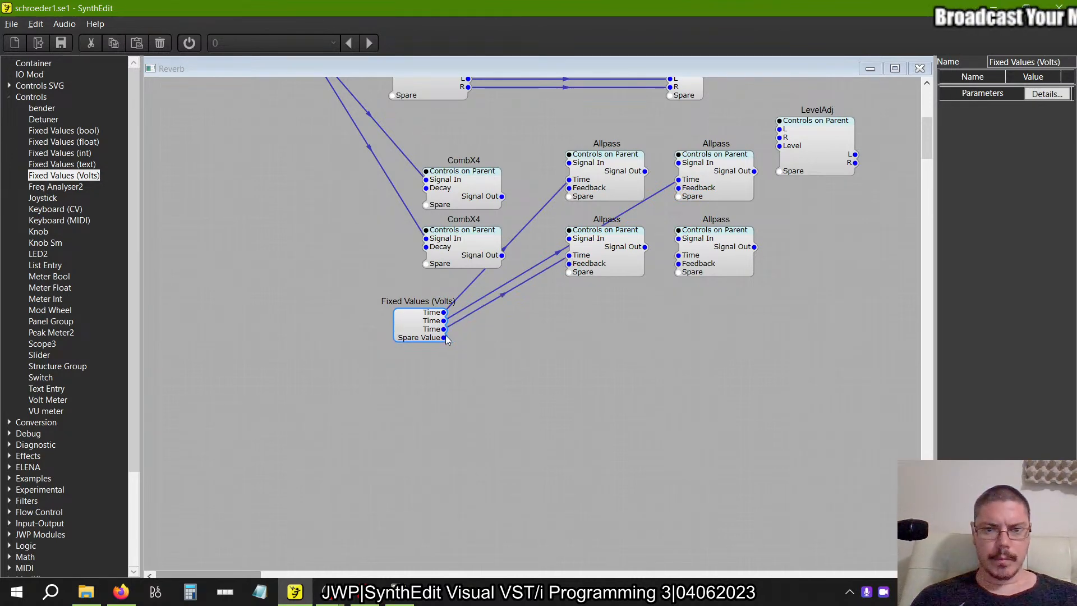
pyautogui.moveTo(690, 275); pyautogui.dragTo(679, 259)
# Check the four delay time values in the properties of the example's Fixed Values module.
pyautogui.hotkey('alt', 'Tab')
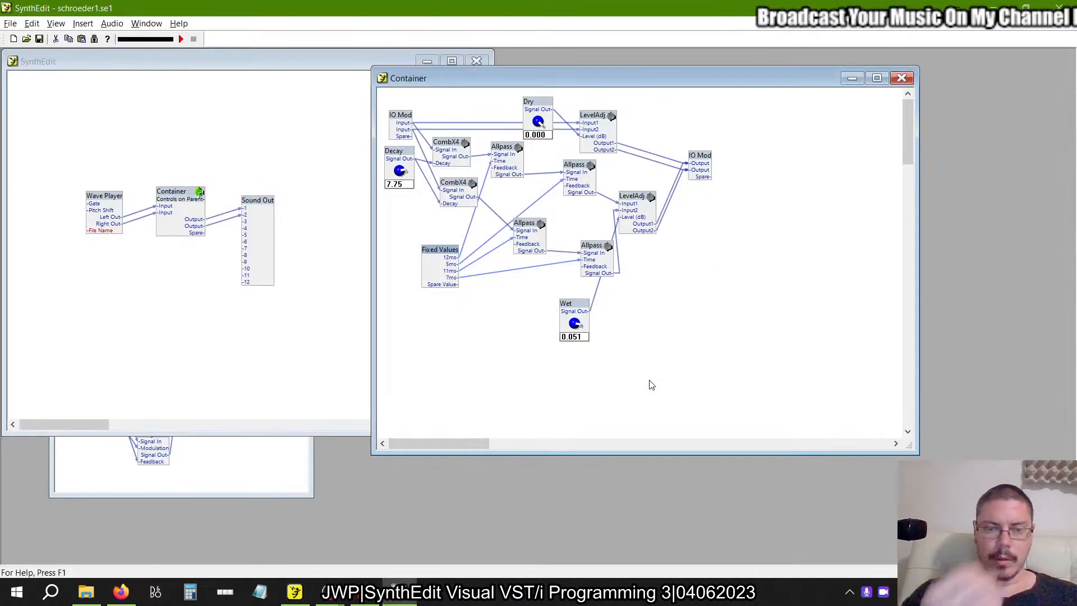
pyautogui.rightClick(446, 251)
pyautogui.click(486, 451)
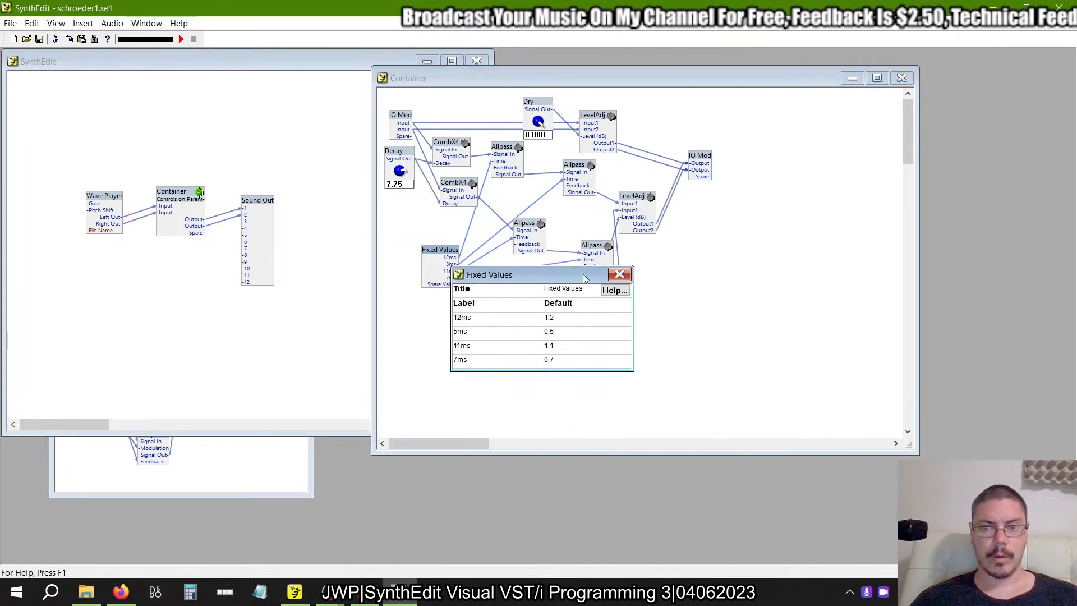
pyautogui.moveTo(836, 199); pyautogui.dragTo(834, 197)
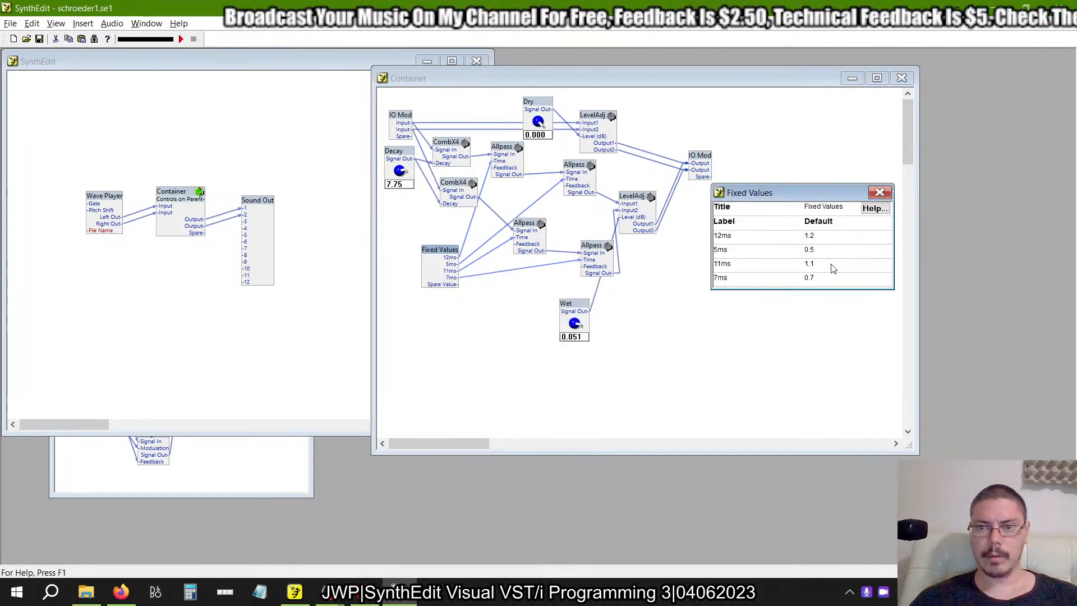
pyautogui.click(813, 236)
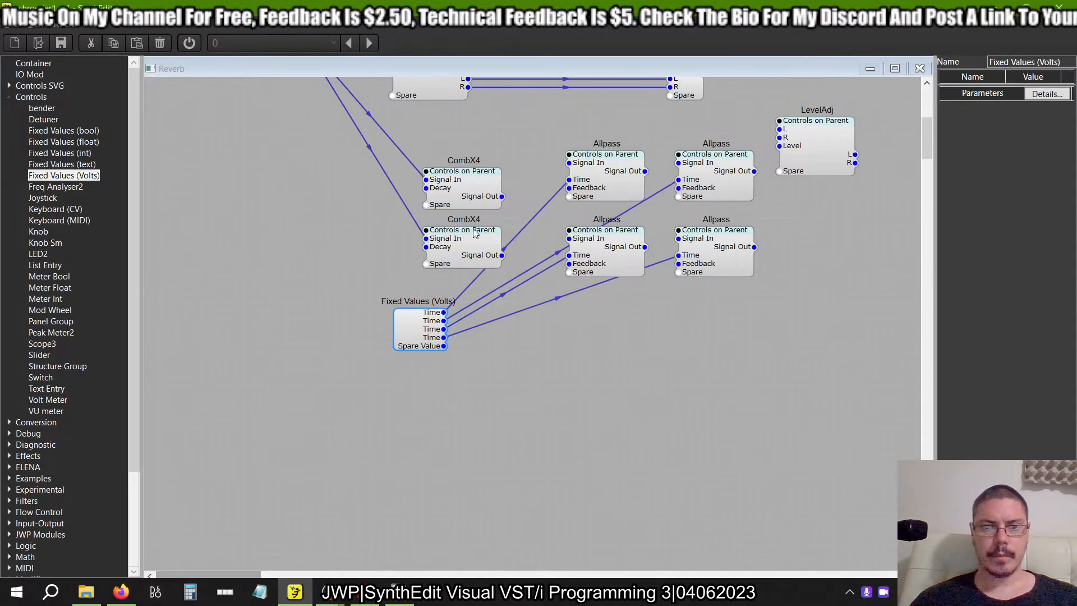
# Set the four Time values of Fixed Values (Volts) in Reverb to 1.2, 0.5, 1.1 and 0.7, matching the example.
pyautogui.click(474, 231)
pyautogui.click(422, 337)
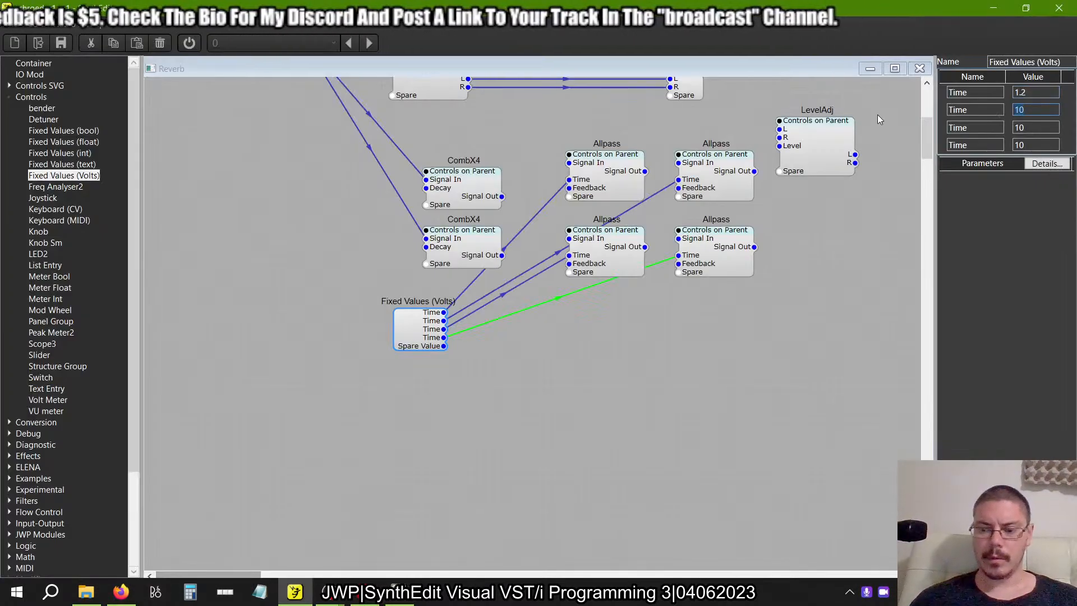
pyautogui.hotkey('alt', 'Tab')
pyautogui.hotkey('alt', 'Tab')
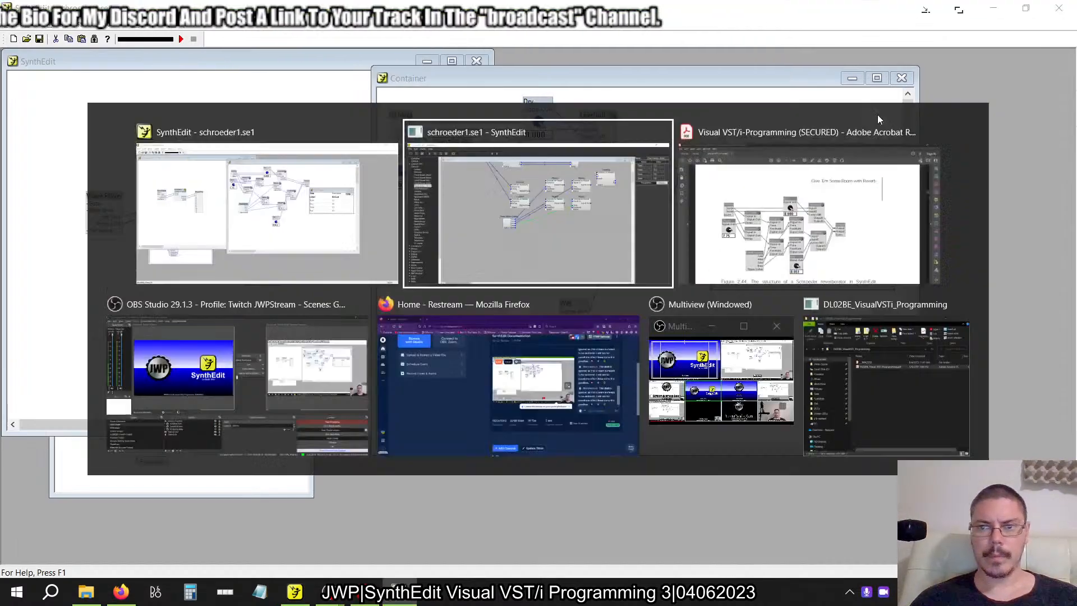
pyautogui.write('1.1')
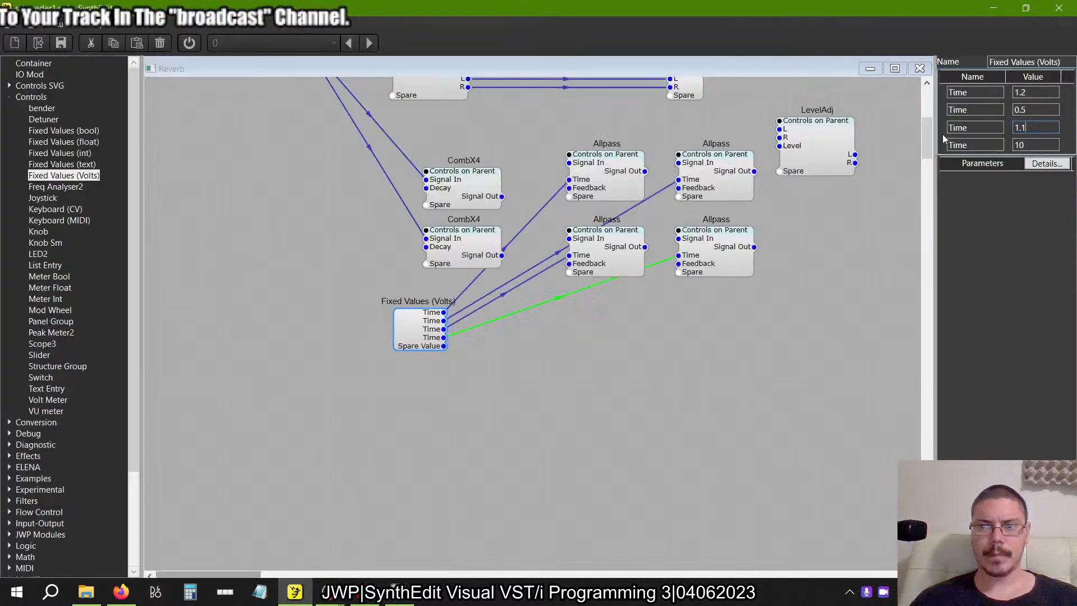
pyautogui.press('Tab')
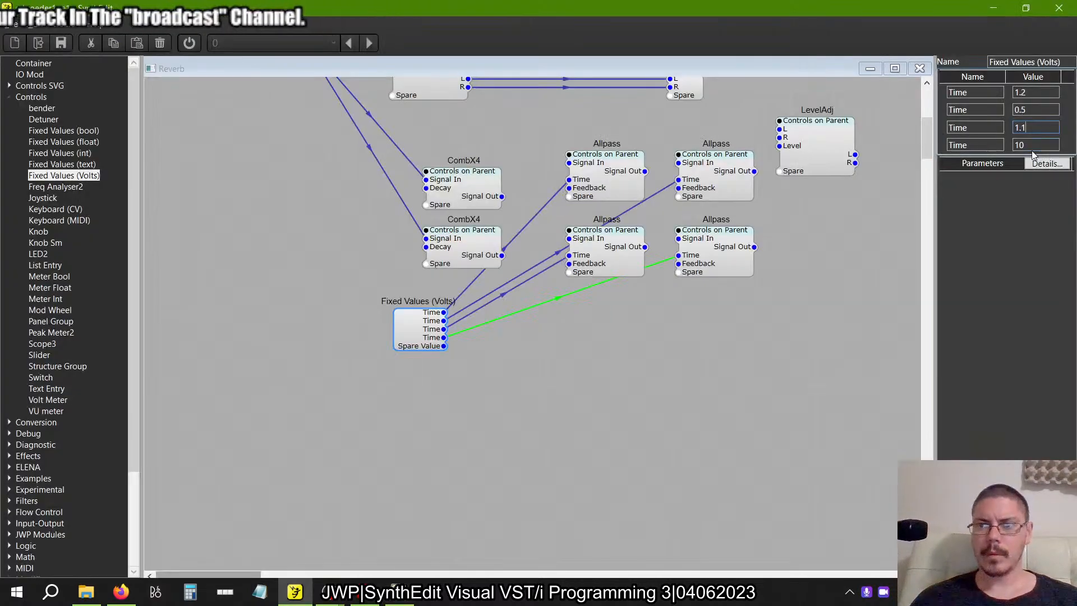
pyautogui.write('0.7')
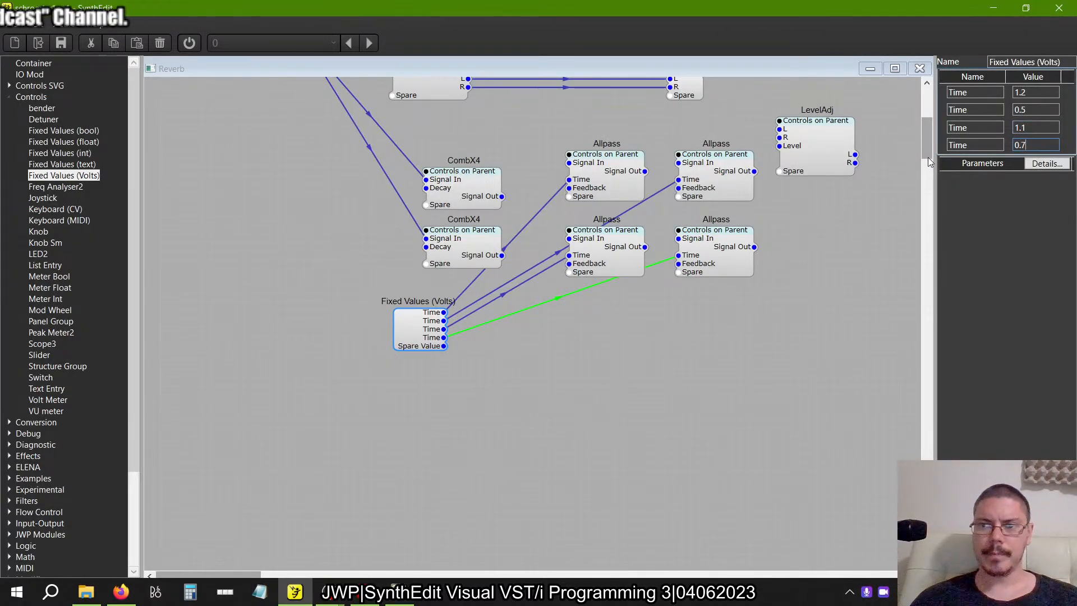
# Rename the first two outputs of Fixed Values (Volts) as 12ms and 5ms, following the example's labels.
pyautogui.hotkey('alt', 'Tab')
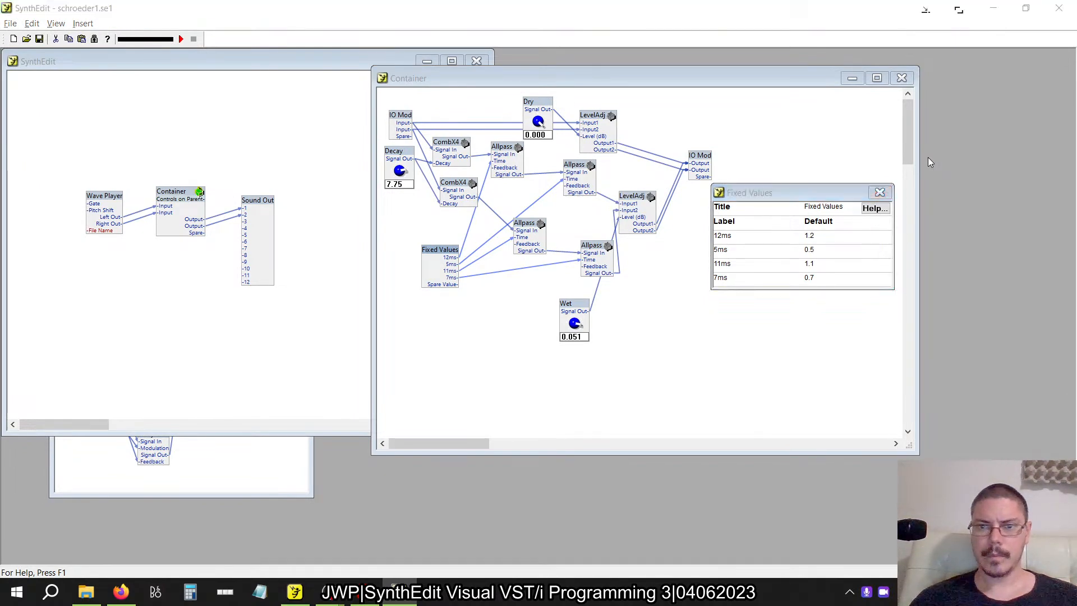
pyautogui.hotkey('alt', 'Tab')
pyautogui.write('12ms')
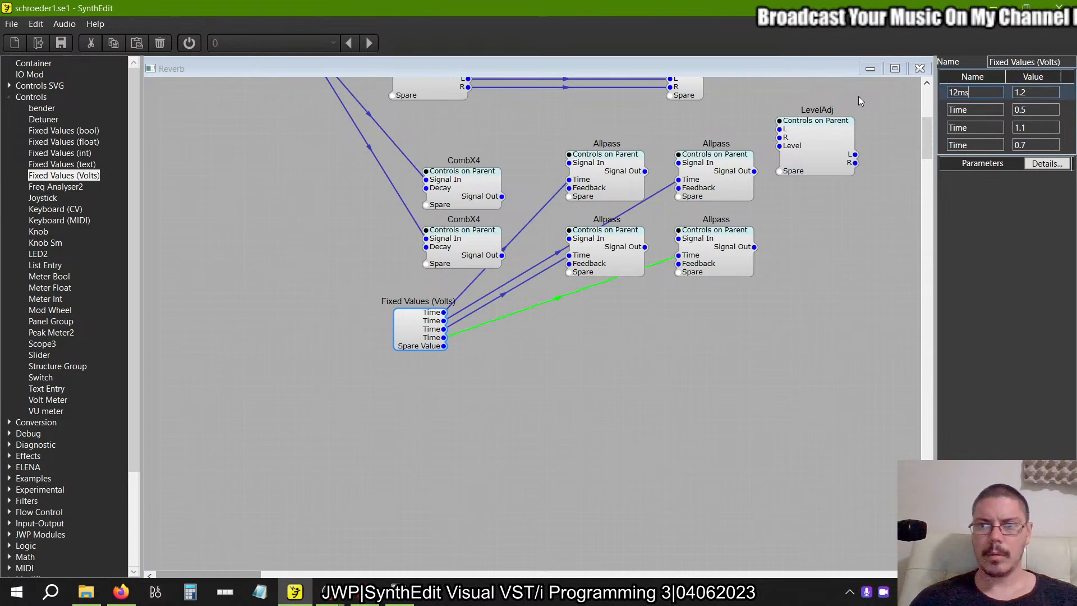
pyautogui.press('Return')
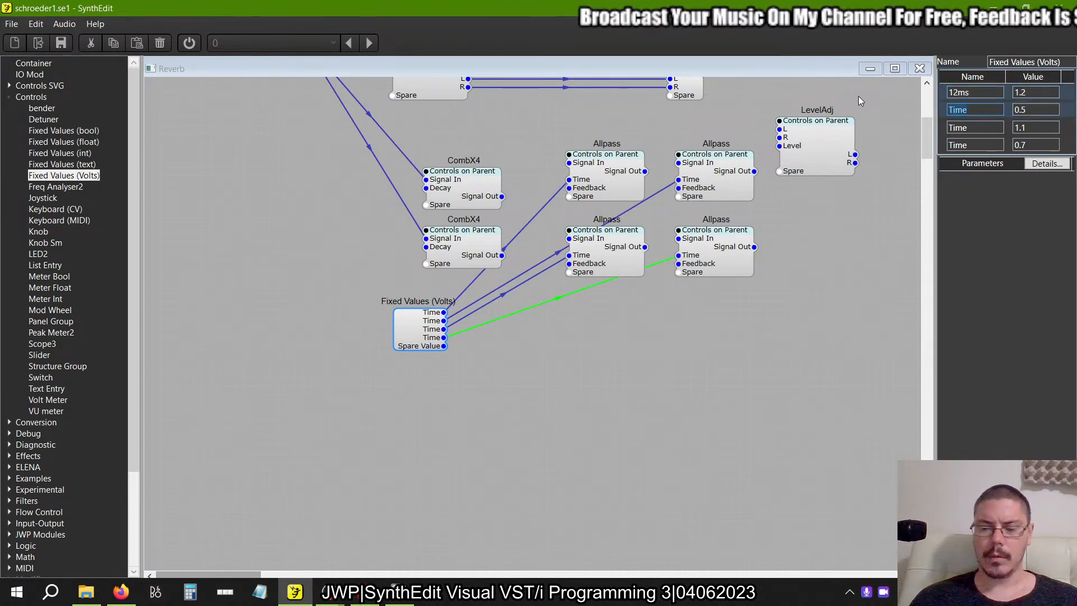
pyautogui.hotkey('alt', 'Tab')
pyautogui.hotkey('alt', 'Tab')
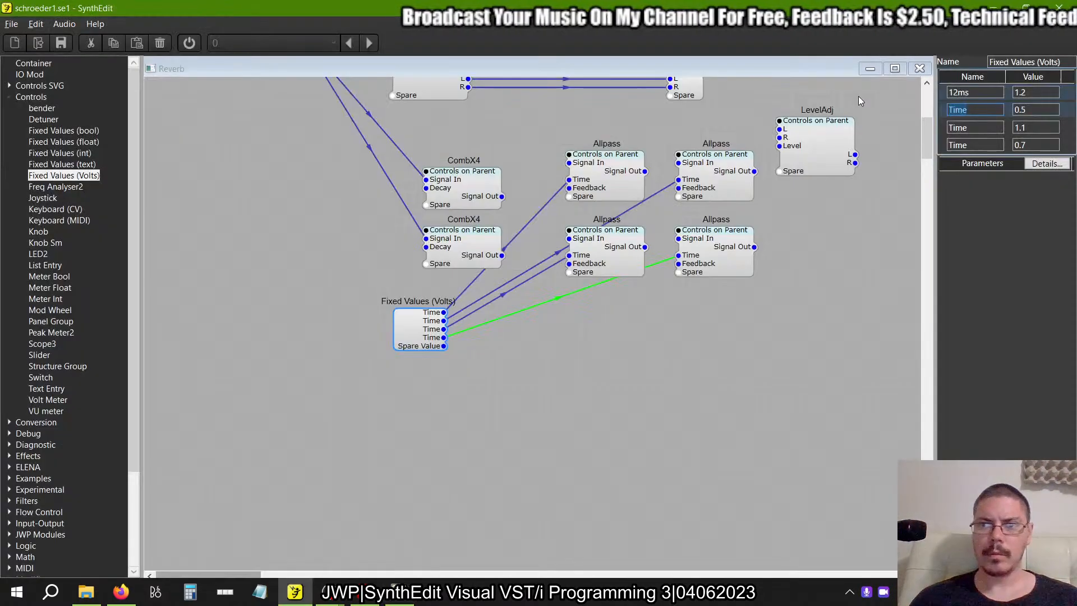
pyautogui.write('5ms')
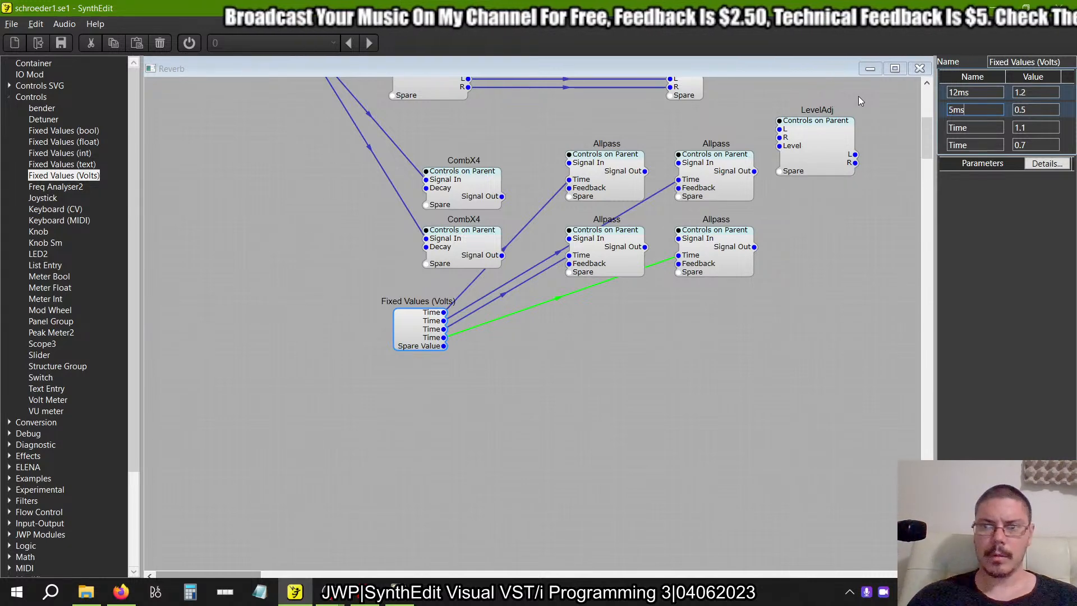
pyautogui.press('Tab')
pyautogui.press('Tab')
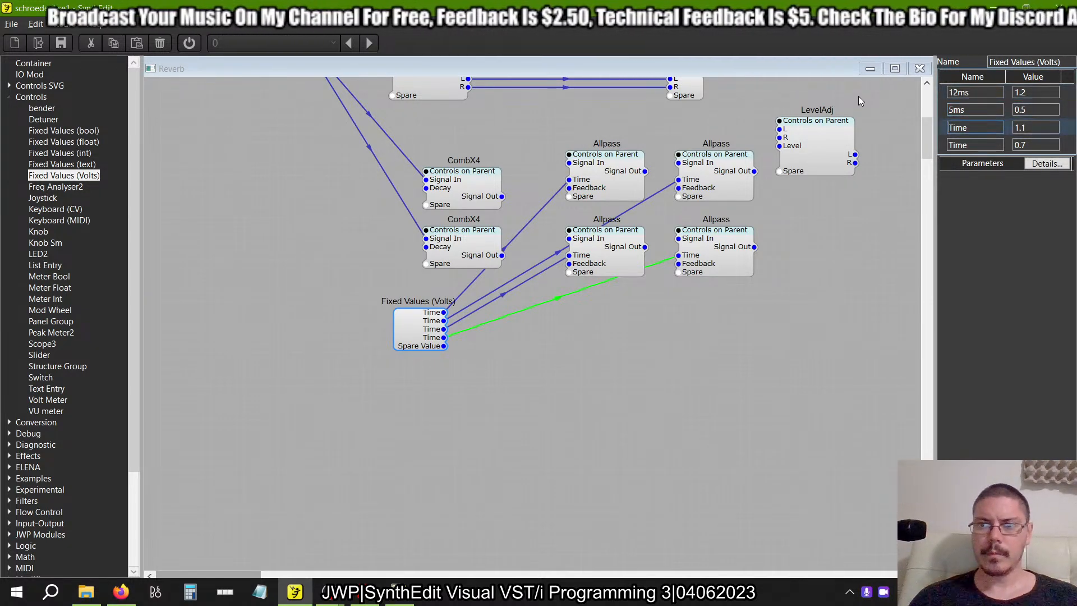
# Rename the third and fourth outputs of Fixed Values (Volts) as 11ms and 7ms, following the example's labels.
pyautogui.hotkey('alt', 'Tab')
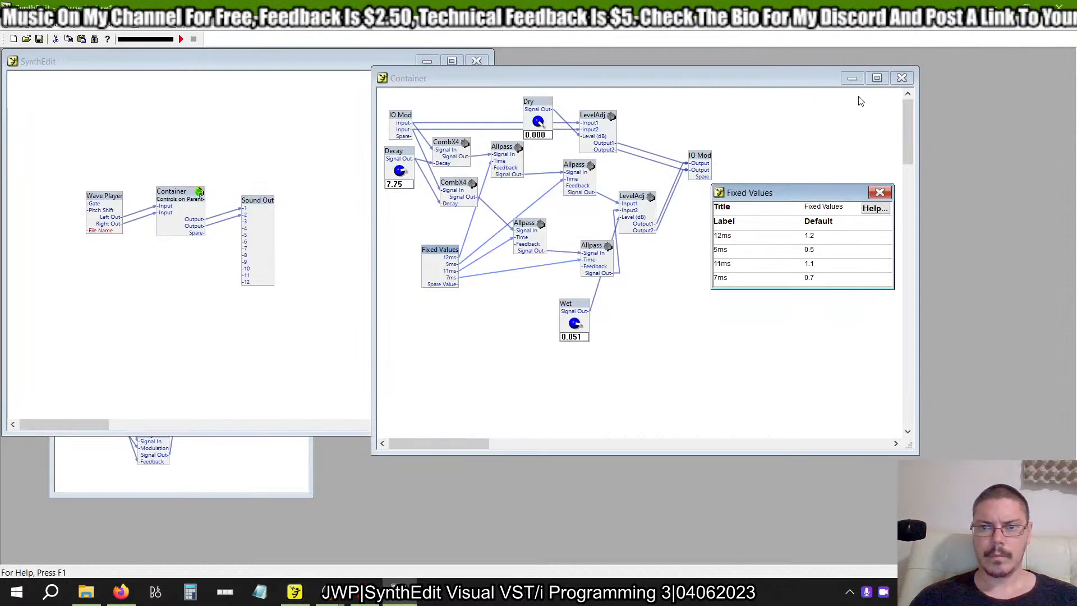
pyautogui.hotkey('alt', 'Tab')
pyautogui.write('11ms')
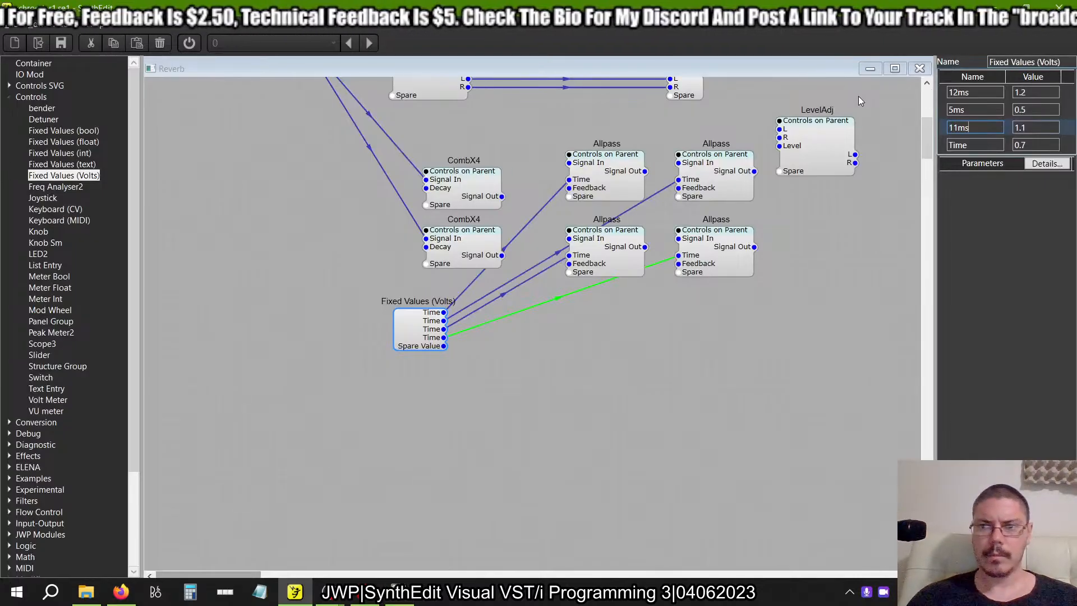
pyautogui.press('Tab')
pyautogui.press('Tab')
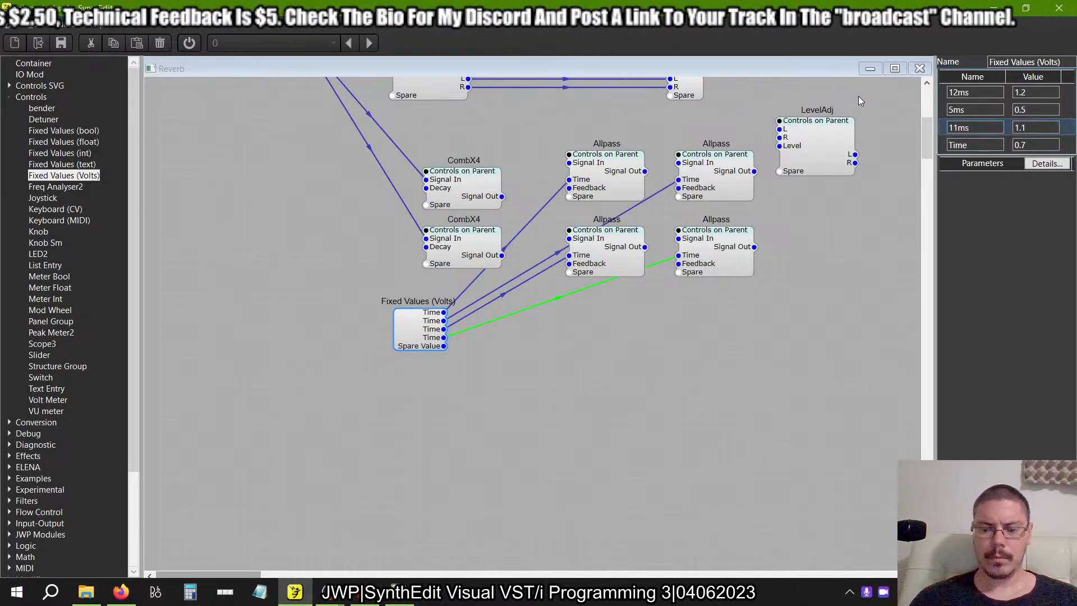
pyautogui.write('7ms')
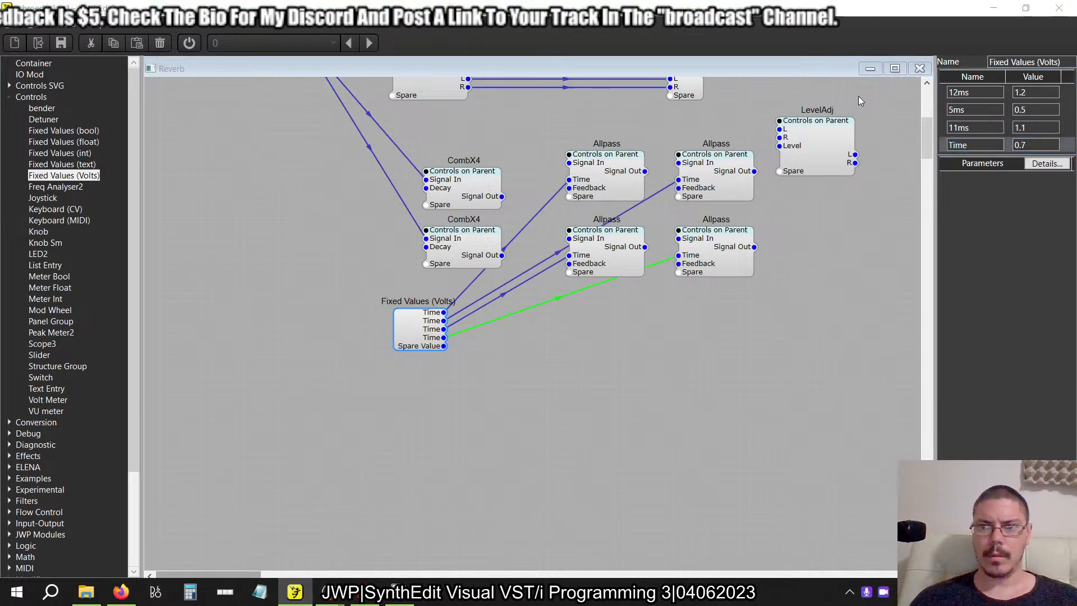
pyautogui.hotkey('alt', 'Tab')
pyautogui.hotkey('alt', 'Tab')
pyautogui.write('7ms')
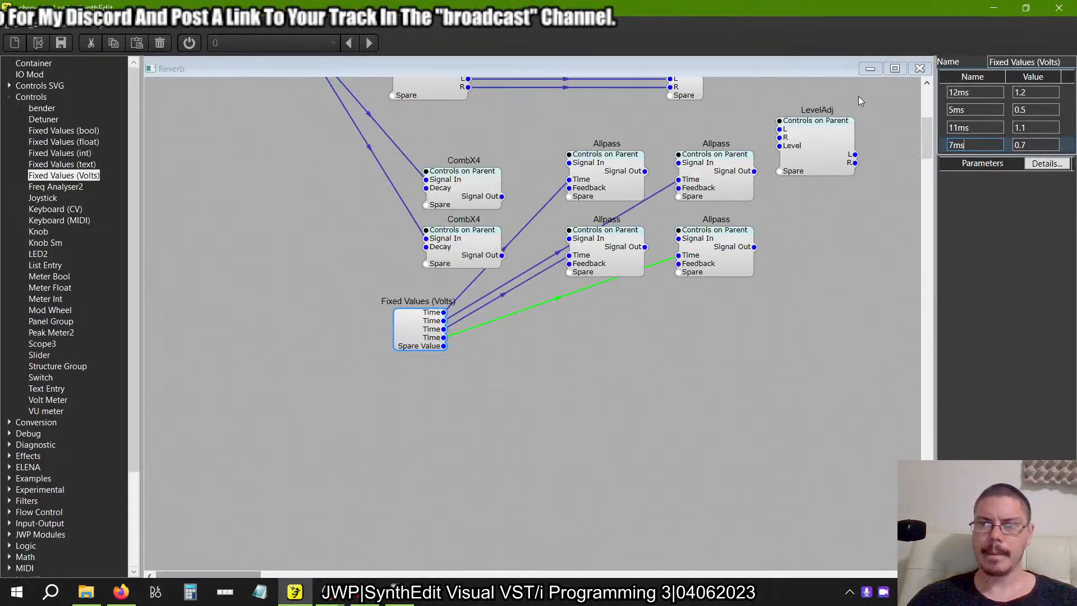
pyautogui.press('Tab')
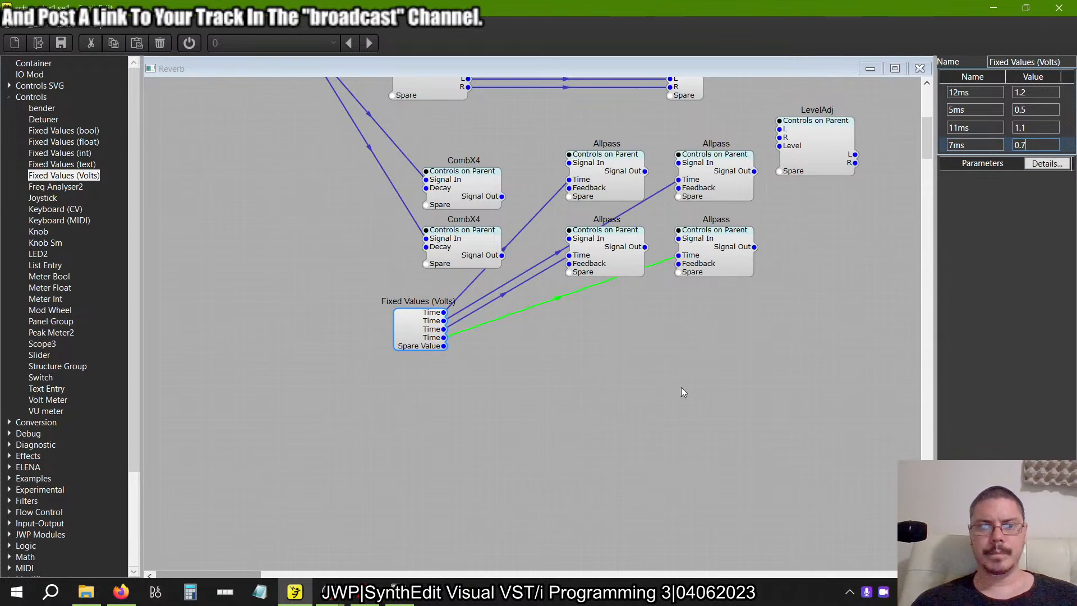
pyautogui.click(644, 435)
# Connect each CombX4 Signal Out to its first-stage Allpass, and each first-stage Allpass output to the Signal In of the second-stage Allpass.
pyautogui.hotkey('alt', 'Tab')
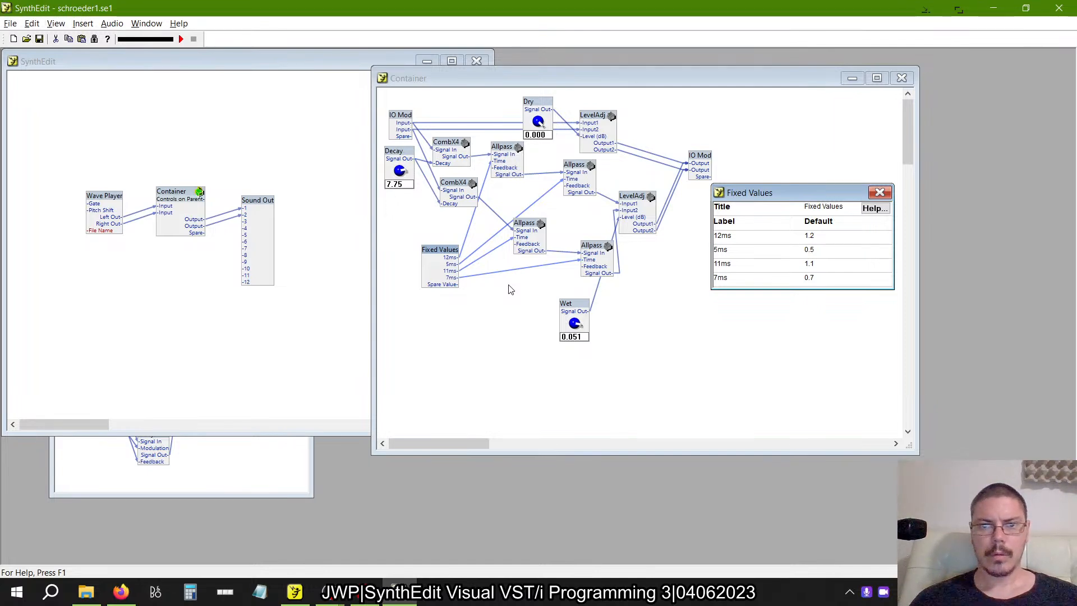
pyautogui.hotkey('alt', 'Tab')
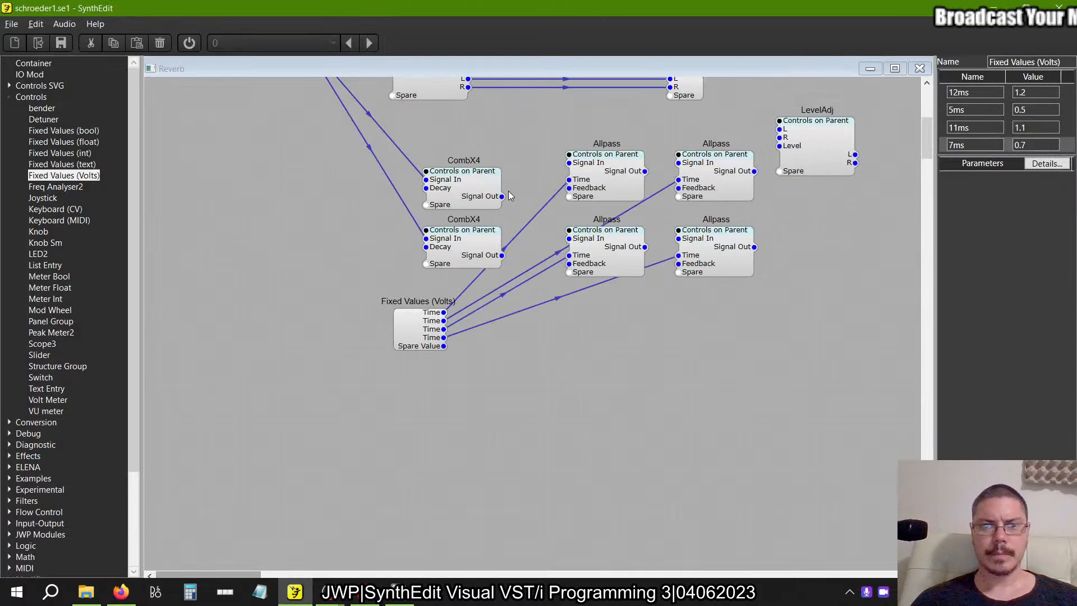
pyautogui.moveTo(502, 196); pyautogui.dragTo(569, 163)
pyautogui.click(497, 258)
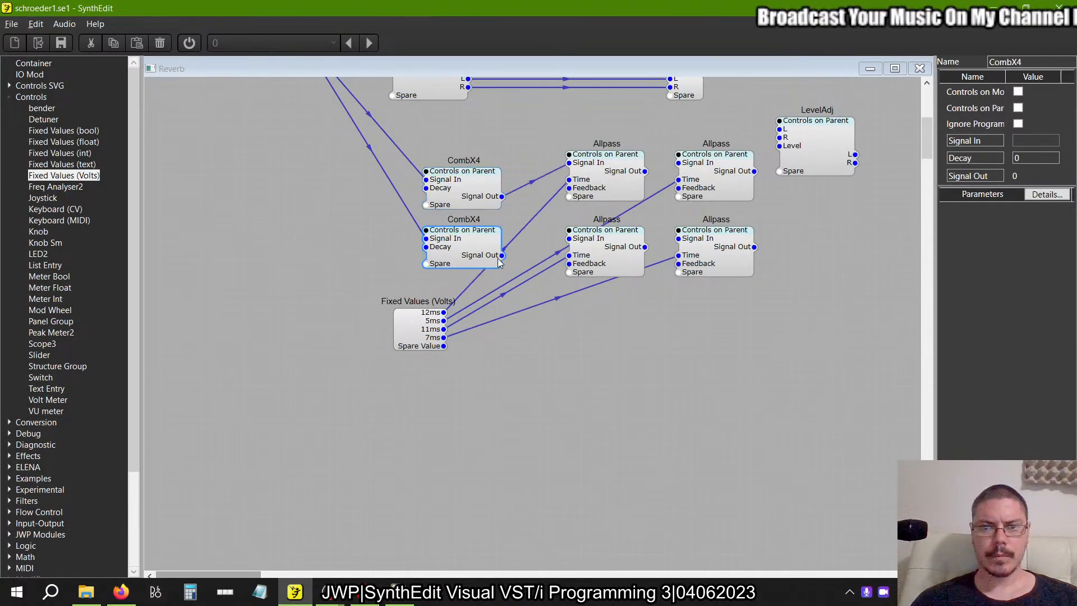
pyautogui.moveTo(646, 171); pyautogui.dragTo(678, 162)
pyautogui.moveTo(646, 247); pyautogui.dragTo(678, 239)
# Move the example's Wet knob further down, clear of the Allpass modules, to expose its connection to LevelAdj.
pyautogui.hotkey('alt', 'Tab')
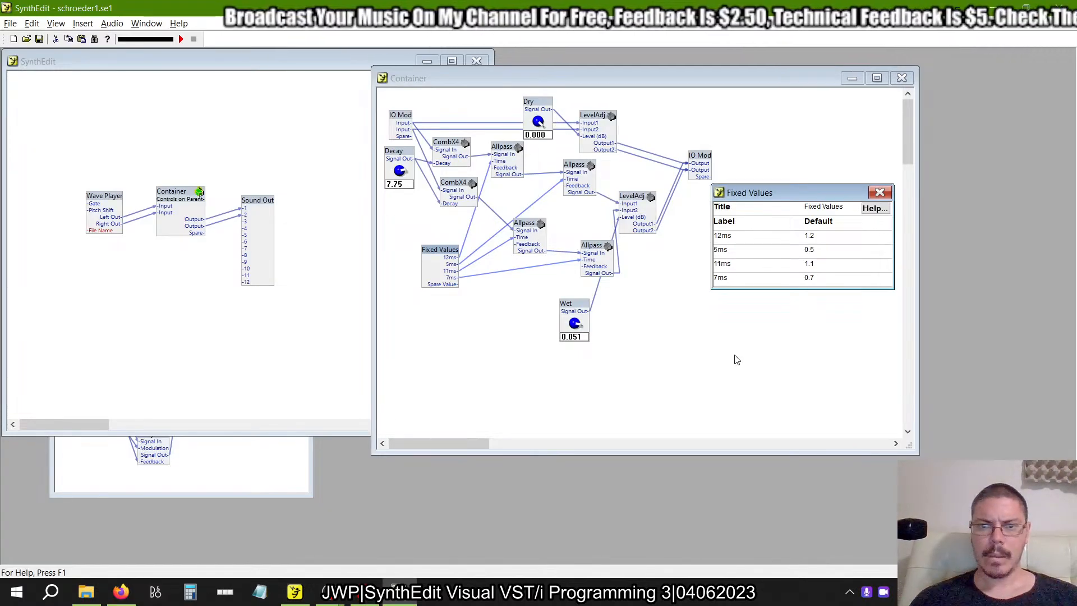
pyautogui.moveTo(581, 309); pyautogui.dragTo(635, 359)
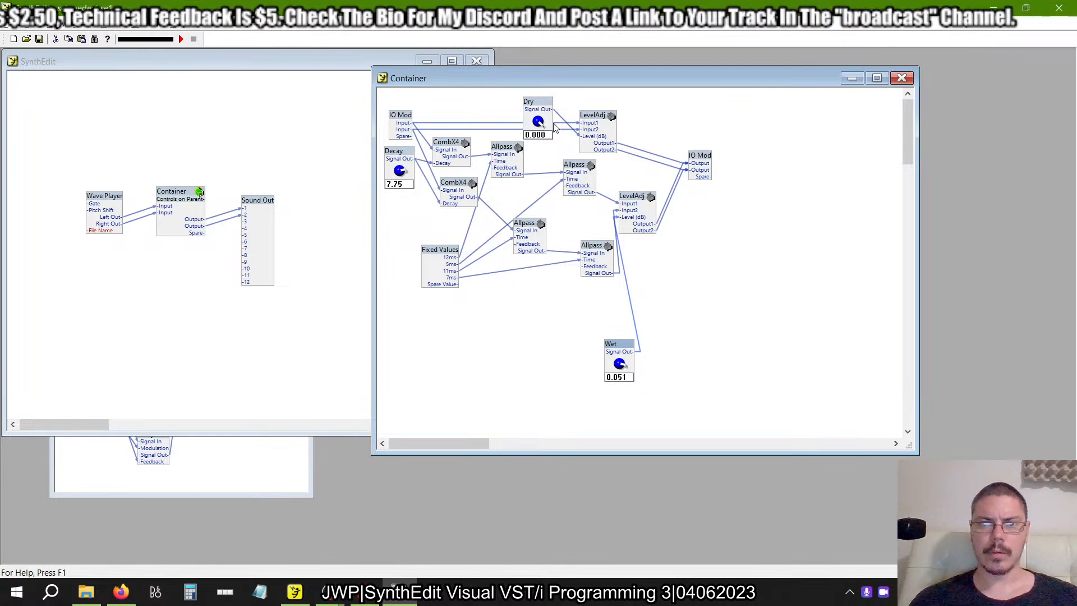
pyautogui.hotkey('alt', 'Tab')
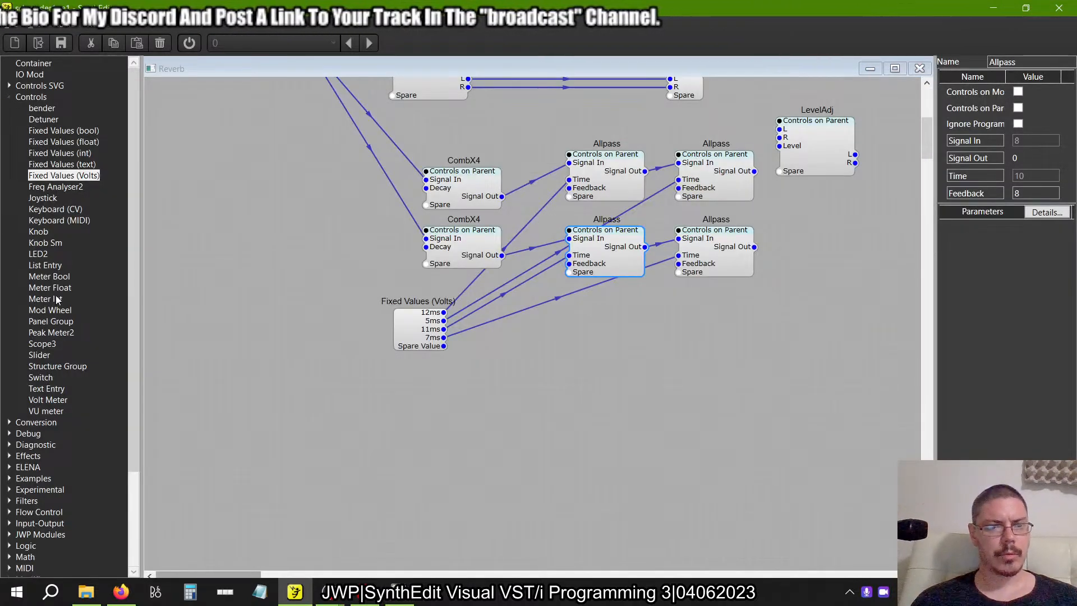
# Add a Slider with Knob appearance beside the CombX4 containers and connect it to both Decay inputs.
pyautogui.moveTo(40, 354); pyautogui.dragTo(226, 216)
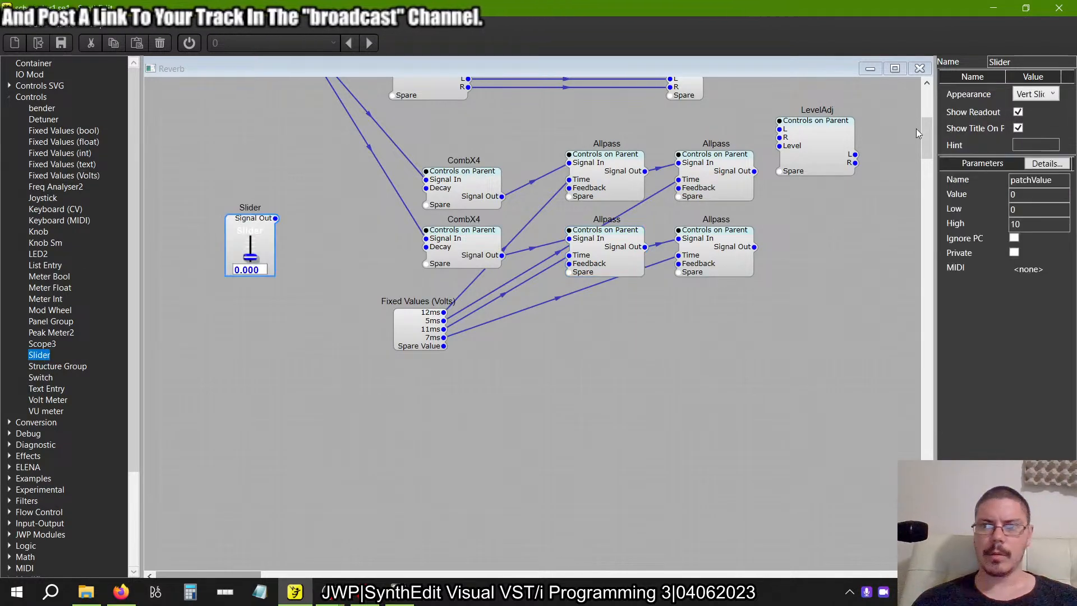
pyautogui.click(1036, 94)
pyautogui.click(1030, 161)
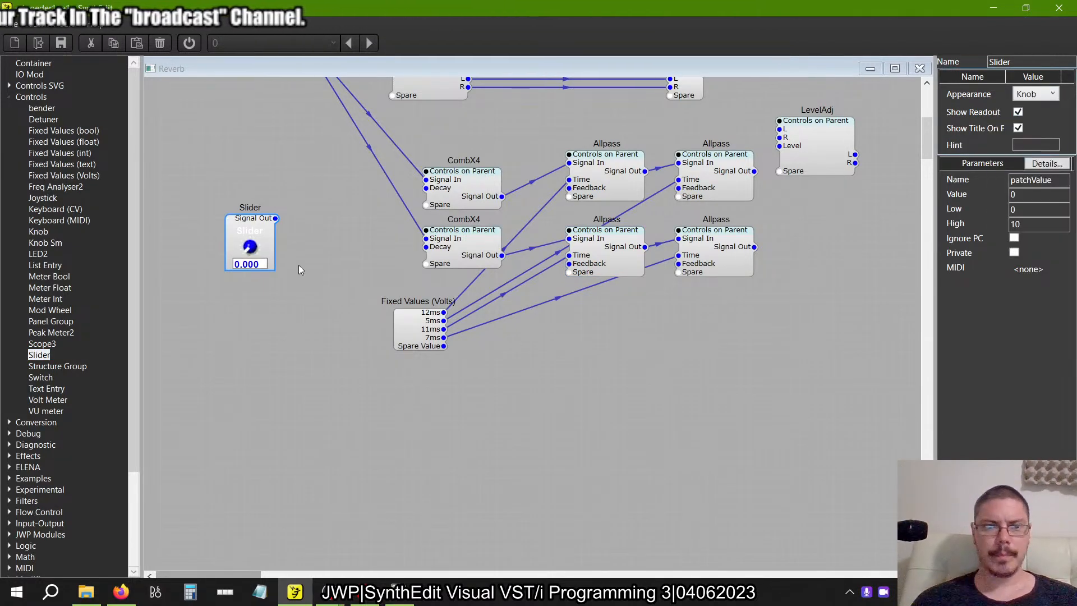
pyautogui.moveTo(425, 189); pyautogui.dragTo(275, 219)
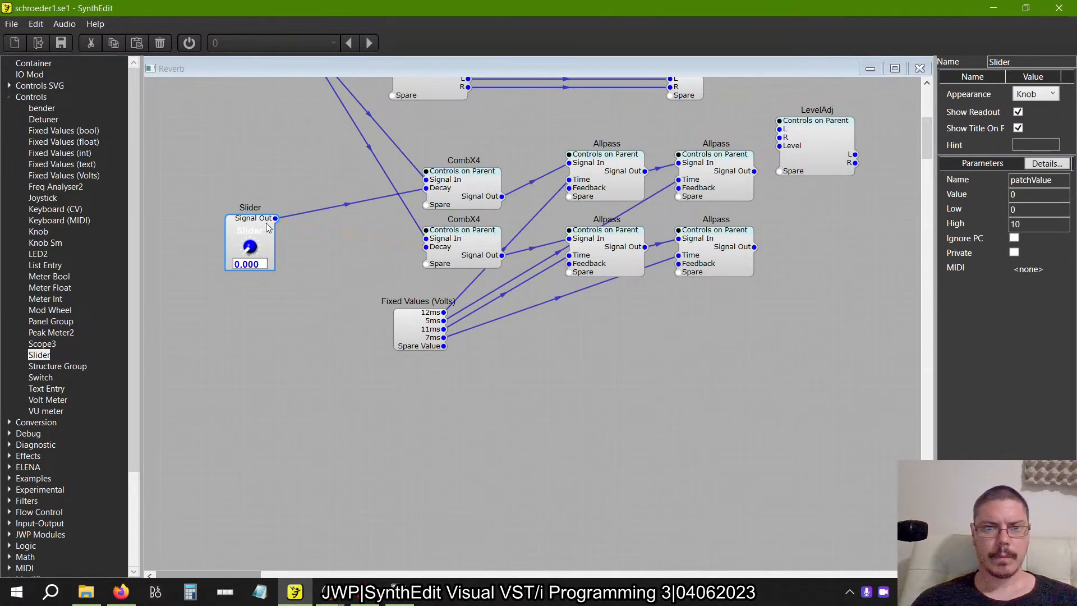
# Place a copy of the knob Slider above the upper LevelAdj and connect it to that container's Level input.
pyautogui.hotkey('ctrl', 'v')
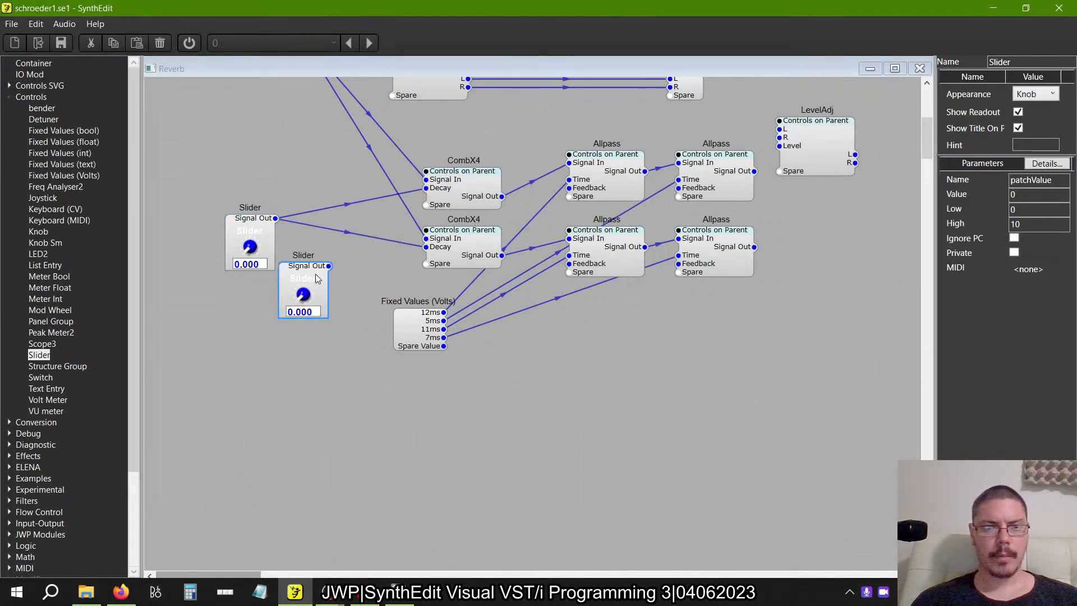
pyautogui.moveTo(304, 271); pyautogui.dragTo(566, 136)
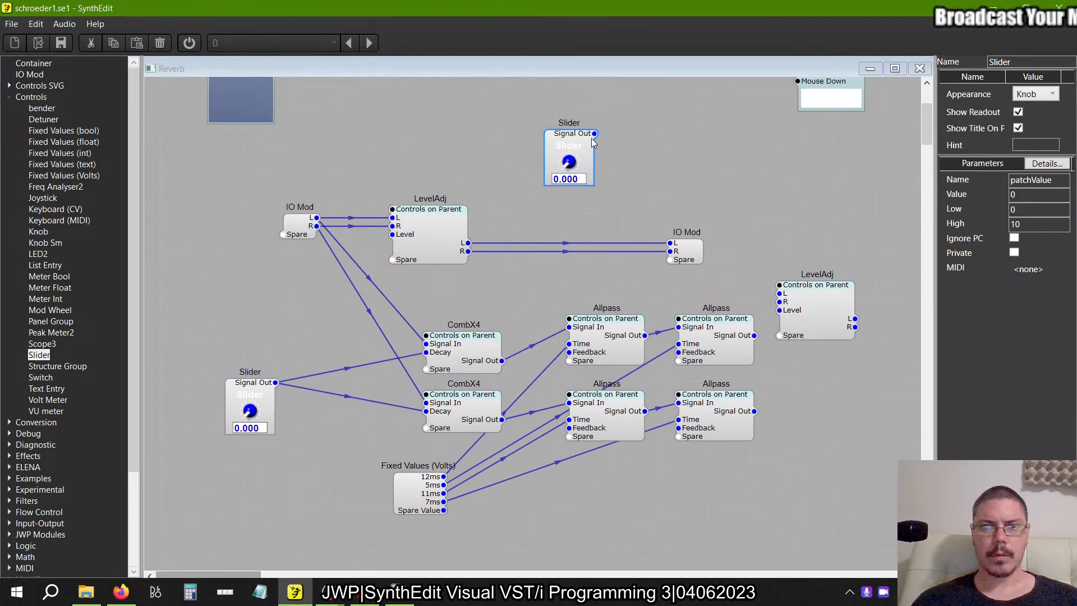
pyautogui.moveTo(393, 236); pyautogui.dragTo(591, 141)
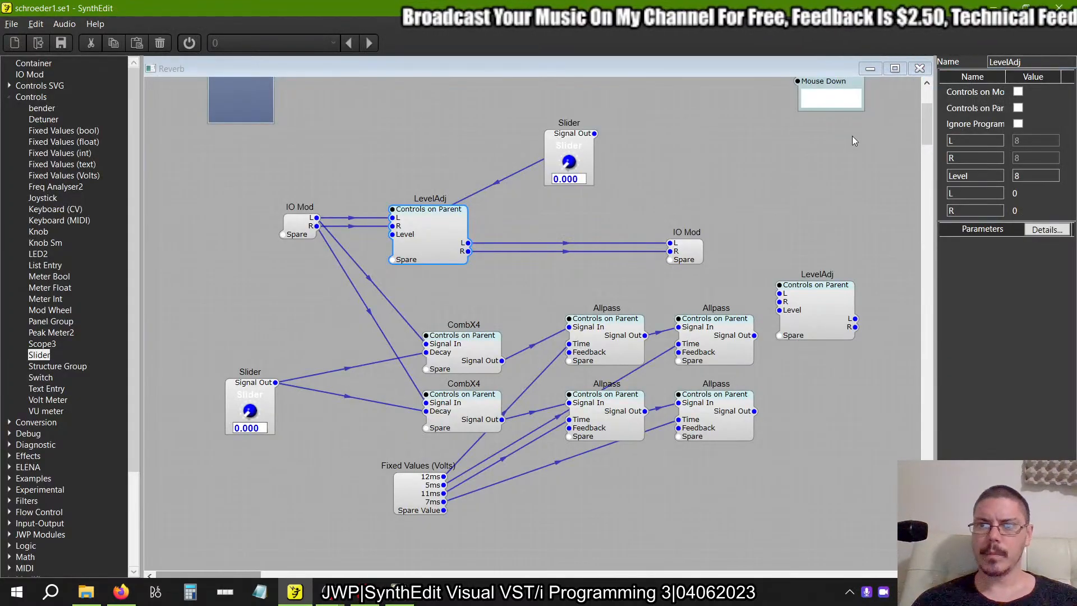
# Rename the Slider feeding the upper LevelAdj as Dry.
pyautogui.click(584, 140)
pyautogui.doubleClick(1060, 58)
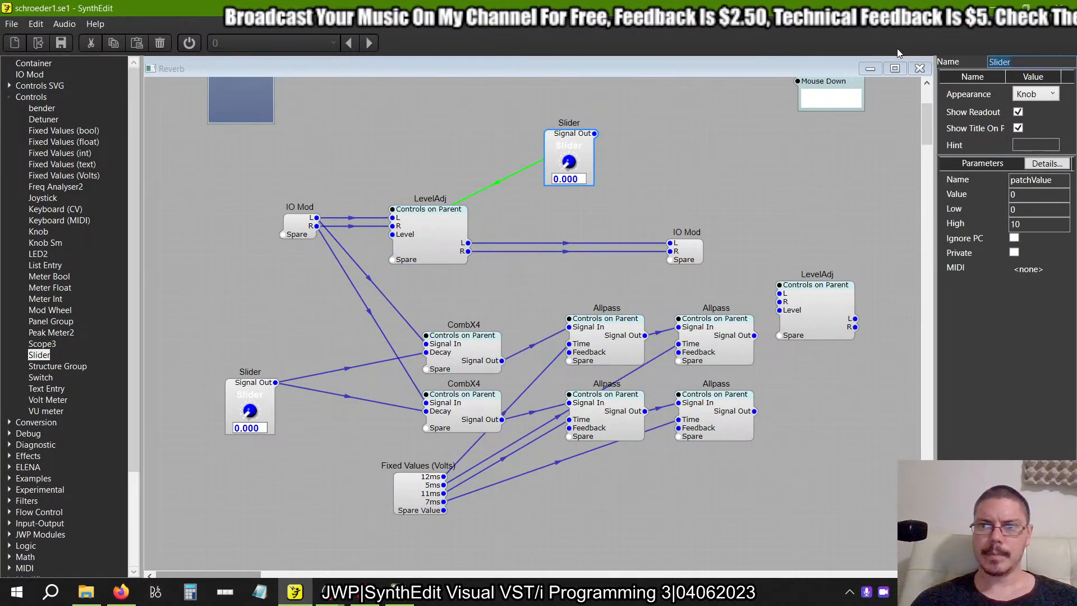
pyautogui.write('Dry')
pyautogui.press('Return')
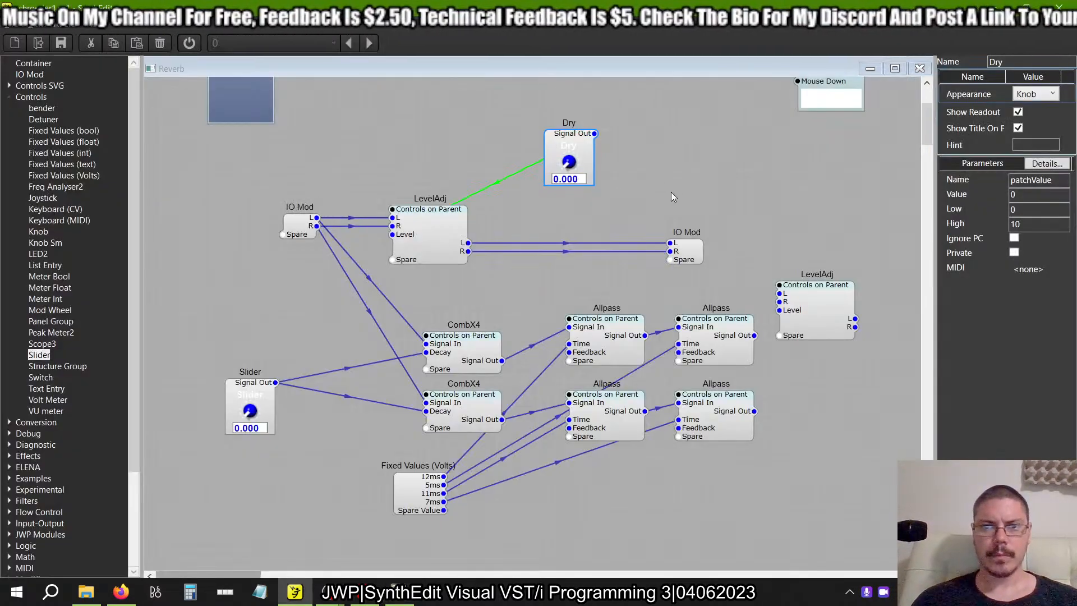
# Copy the Dry knob and paste the duplicate below the Allpass containers.
pyautogui.rightClick(559, 141)
pyautogui.click(577, 165)
pyautogui.scroll(-5, 558, 294)
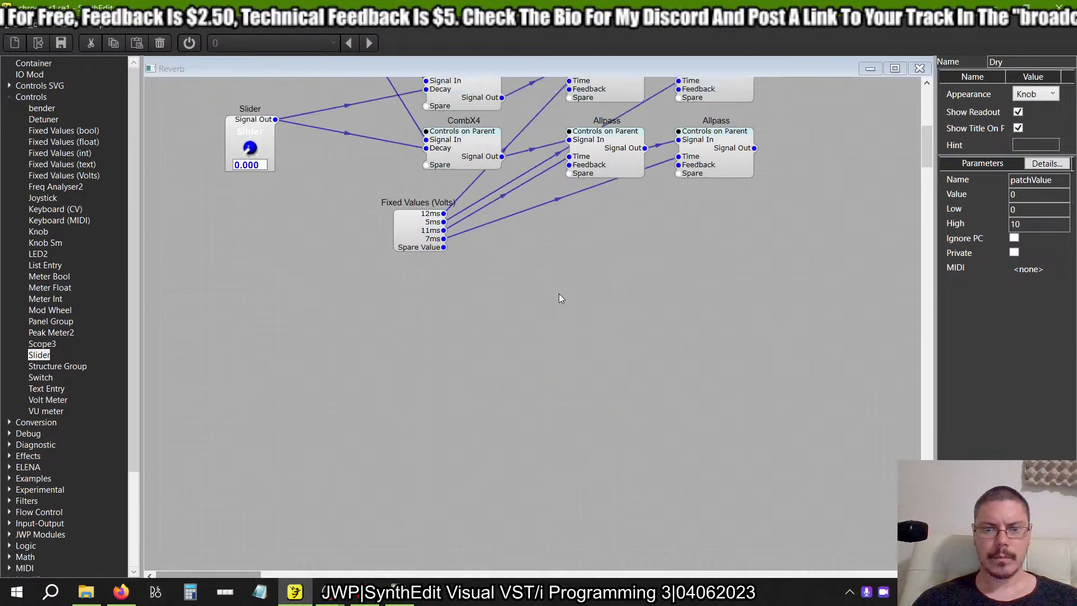
pyautogui.rightClick(600, 227)
pyautogui.click(622, 265)
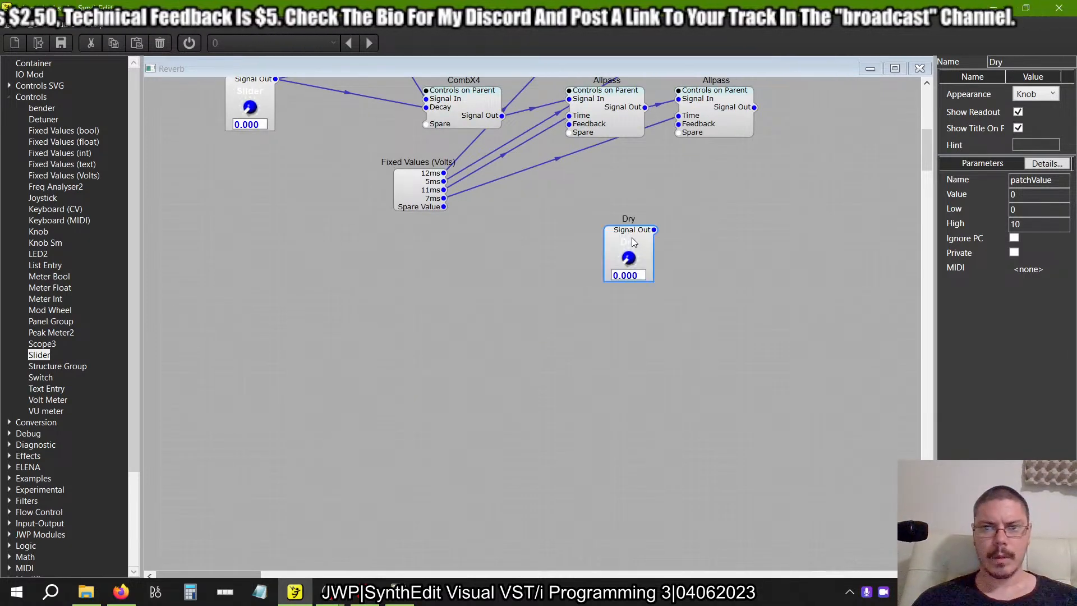
# Connect the pasted Dry knob to the lower LevelAdj's Level input and the final Allpass outputs to its L and R inputs.
pyautogui.moveTo(630, 234); pyautogui.dragTo(622, 194)
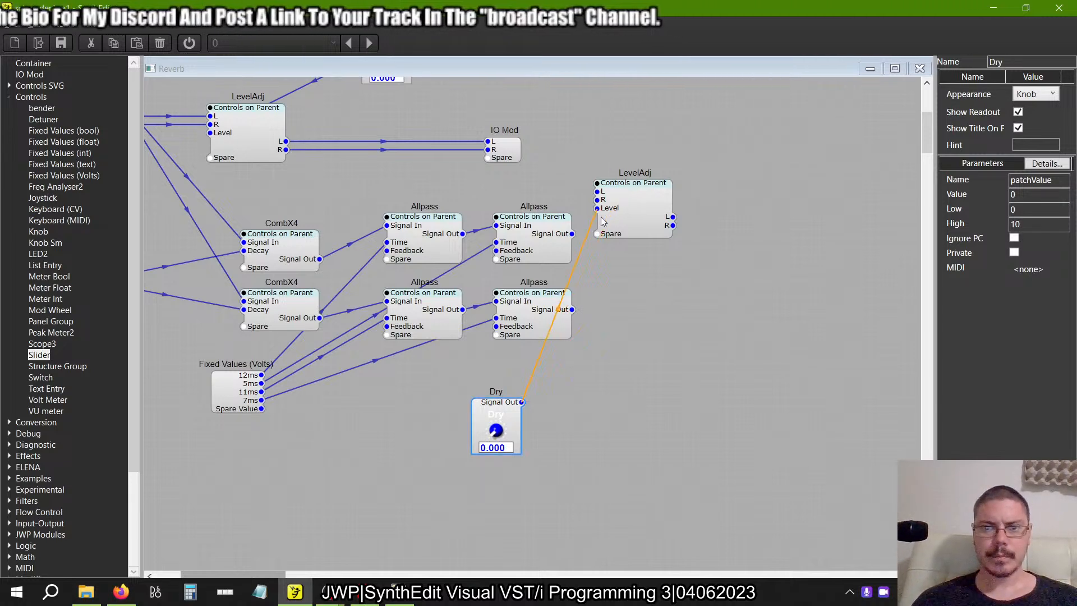
pyautogui.click(570, 242)
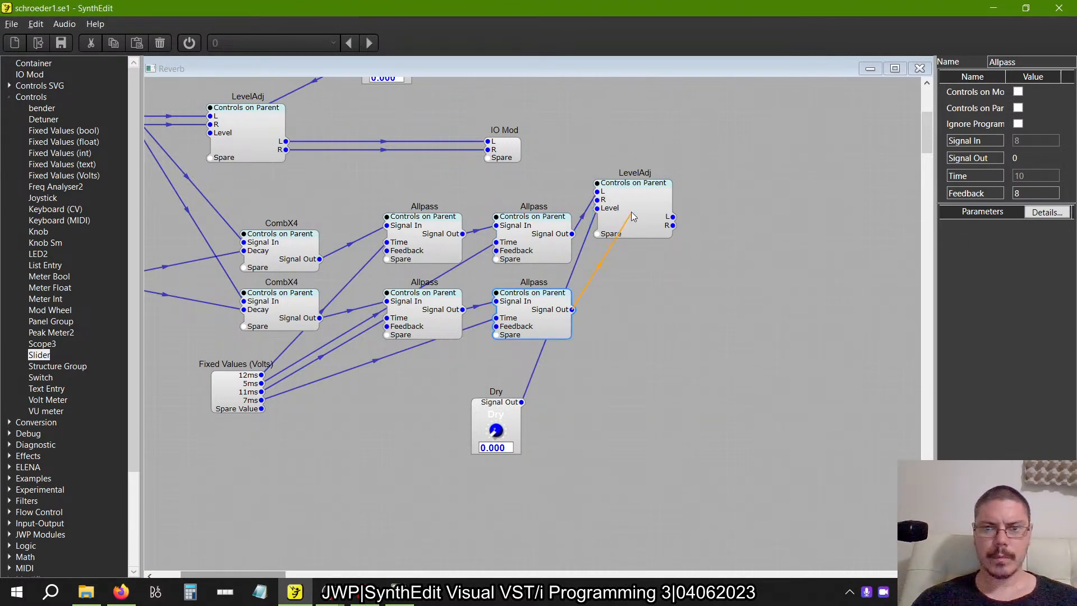
# Move the output IO Mod beyond the lower LevelAdj and connect that container's L and R outputs to the matching IO Mod inputs.
pyautogui.moveTo(495, 148); pyautogui.dragTo(756, 148)
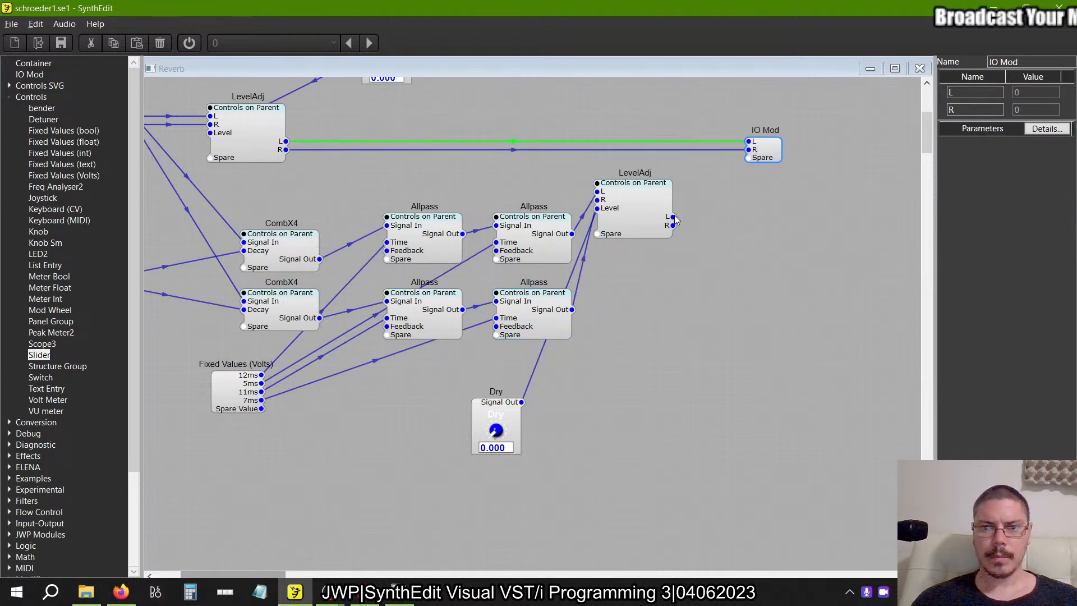
pyautogui.moveTo(673, 216); pyautogui.dragTo(754, 148)
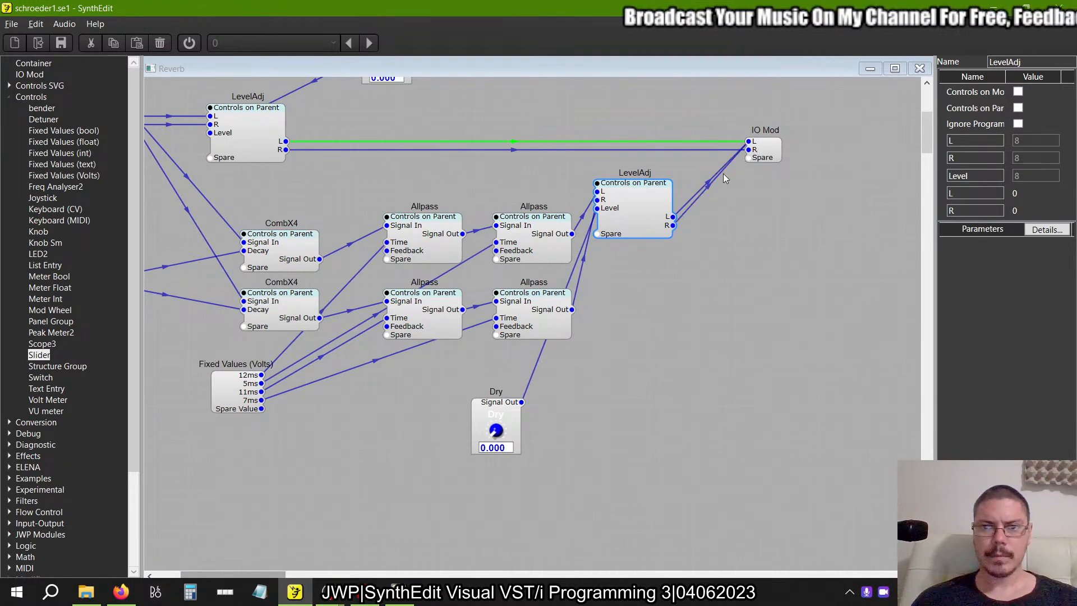
pyautogui.click(702, 194)
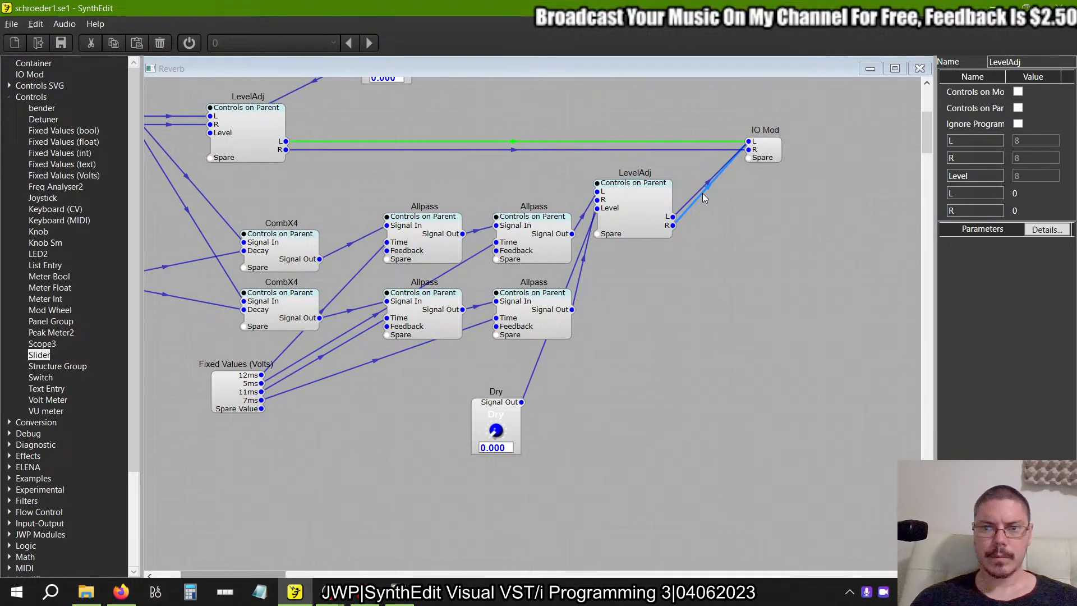
pyautogui.click(752, 157)
# Rename the knob feeding the lower LevelAdj as Wet.
pyautogui.click(499, 418)
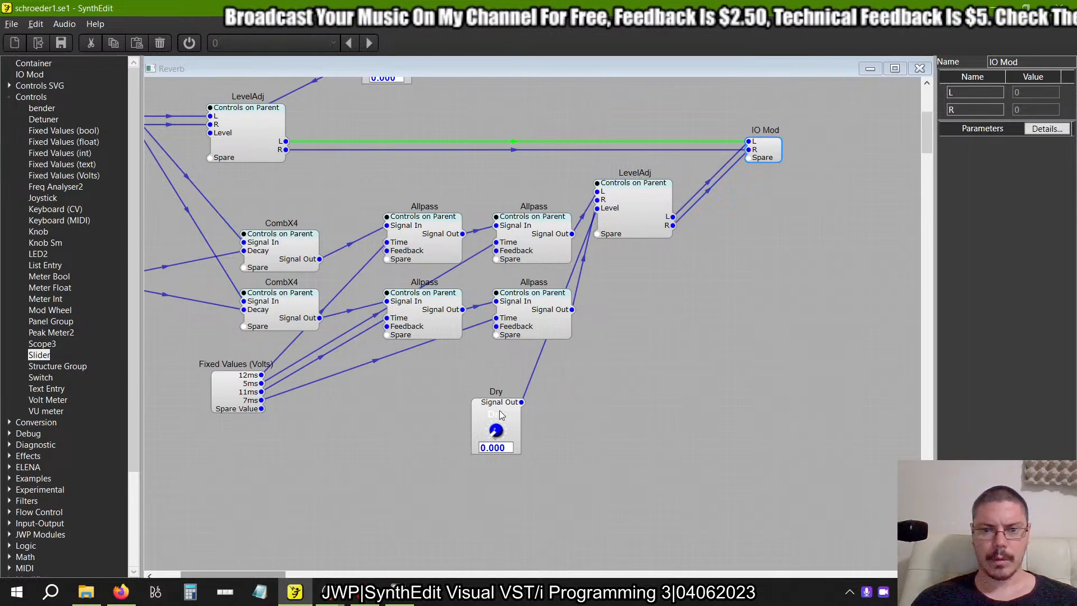
pyautogui.moveTo(1017, 59); pyautogui.dragTo(859, 89)
pyautogui.write('Wet')
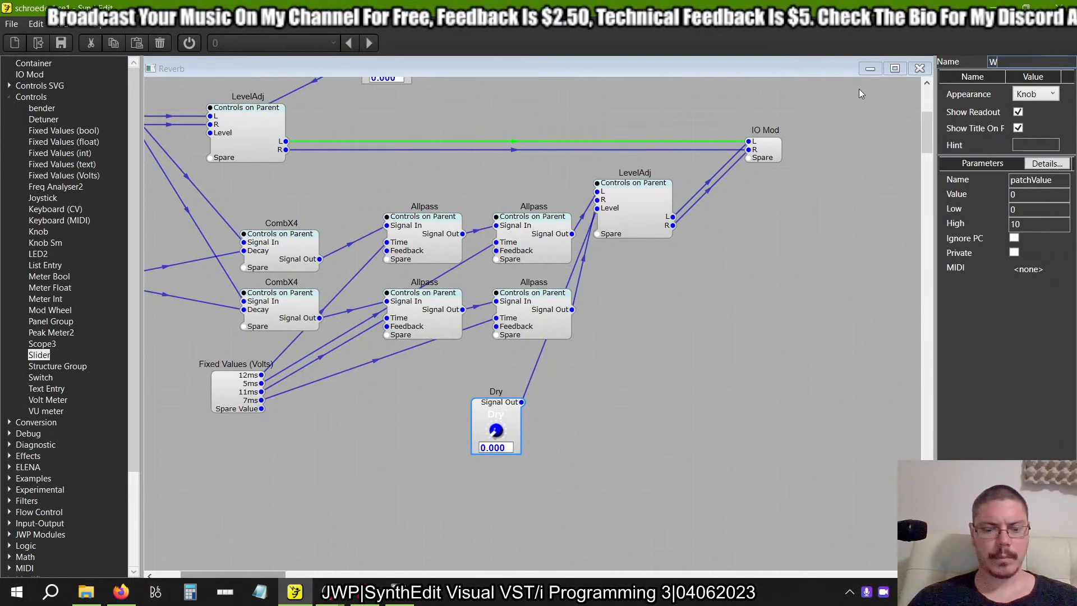
pyautogui.press('Tab')
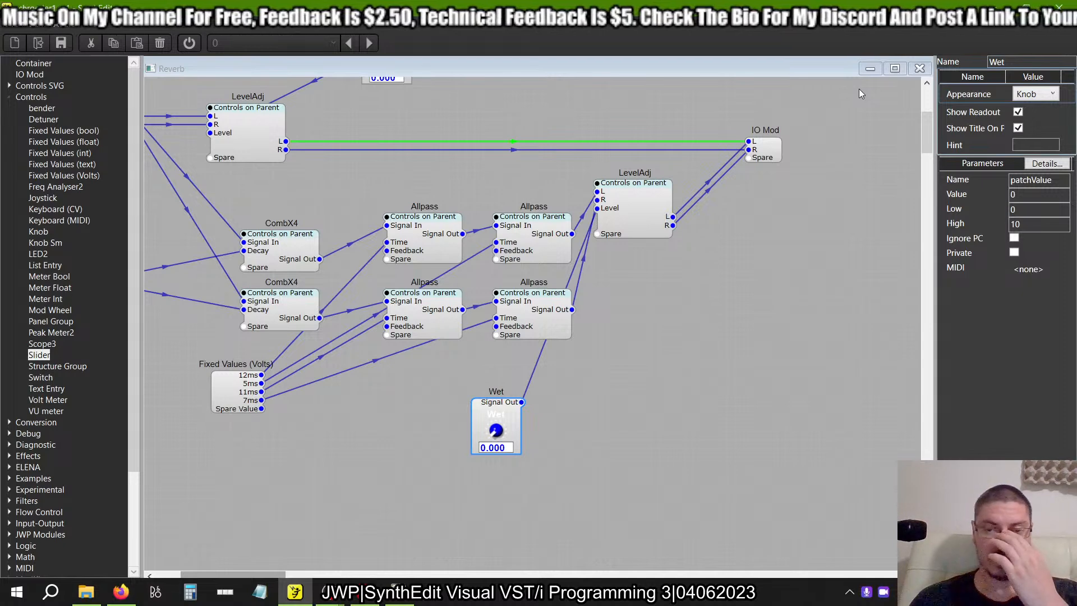
# Switch to the older SynthEdit version of schroeder1 and inspect the Wet knob's properties and automation range.
pyautogui.hscroll(-3, 860, 88)
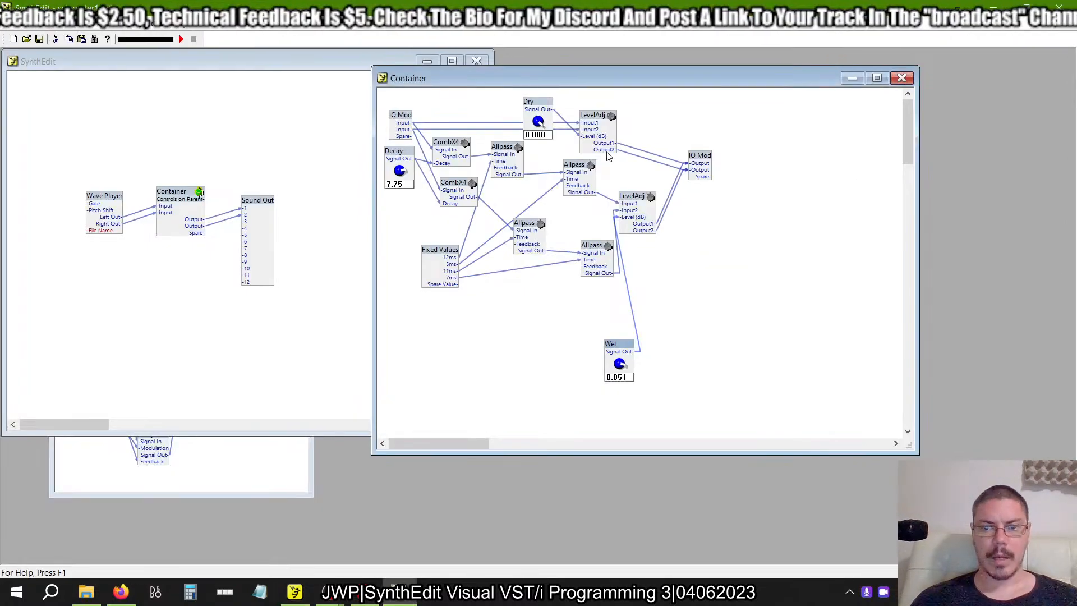
pyautogui.rightClick(617, 346)
pyautogui.click(654, 562)
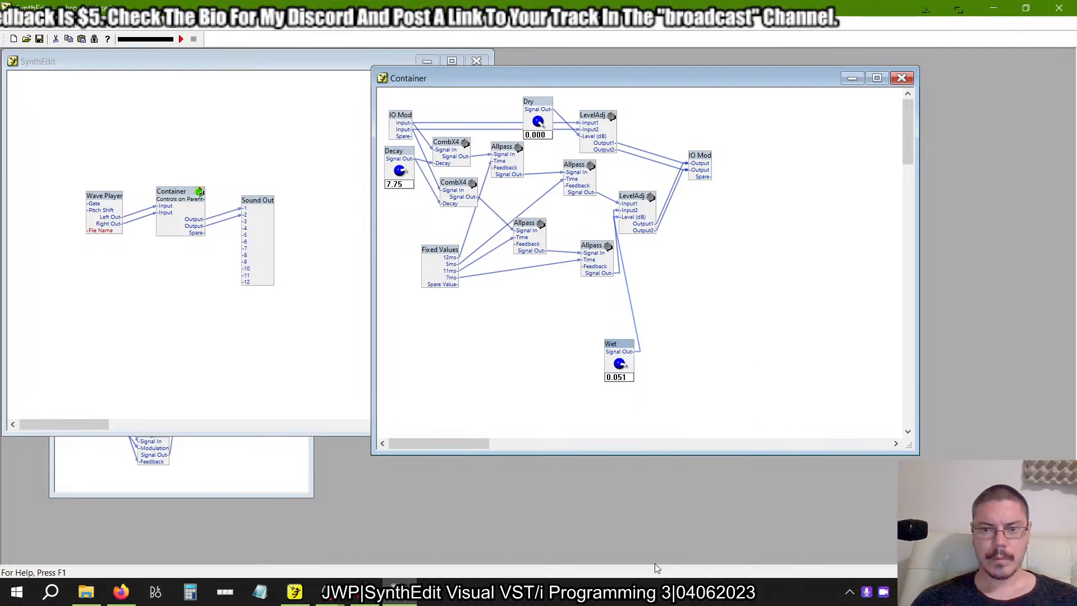
pyautogui.click(619, 275)
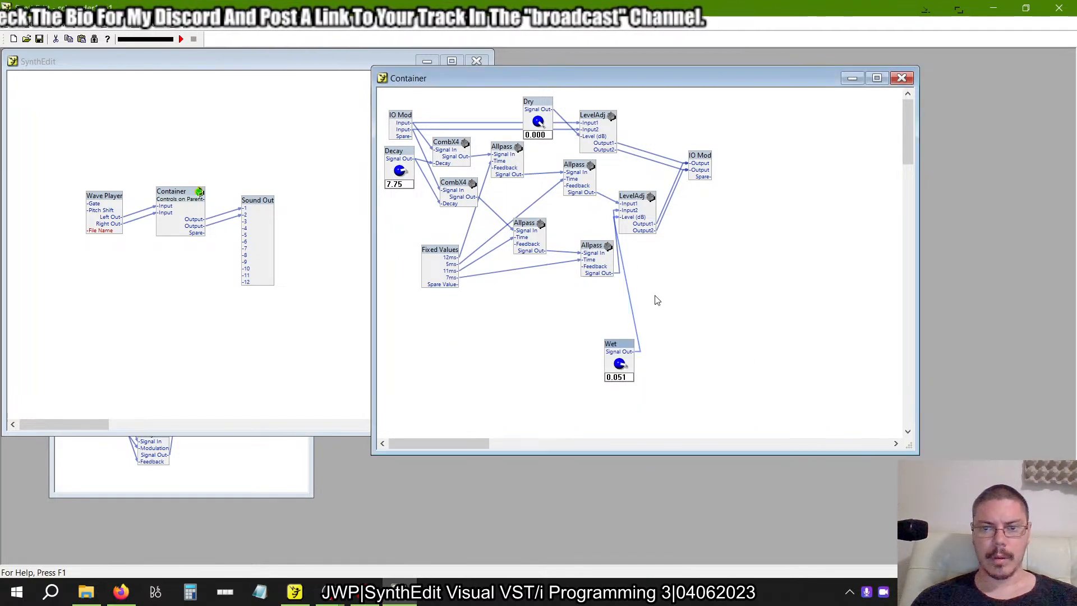
pyautogui.rightClick(626, 349)
pyautogui.click(654, 562)
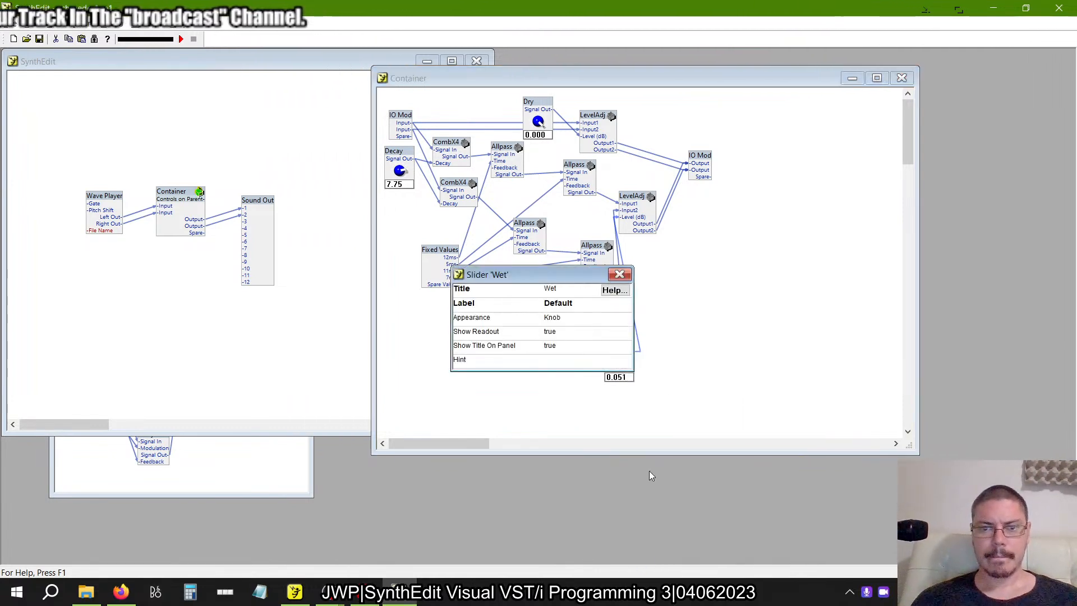
pyautogui.click(624, 276)
pyautogui.rightClick(612, 350)
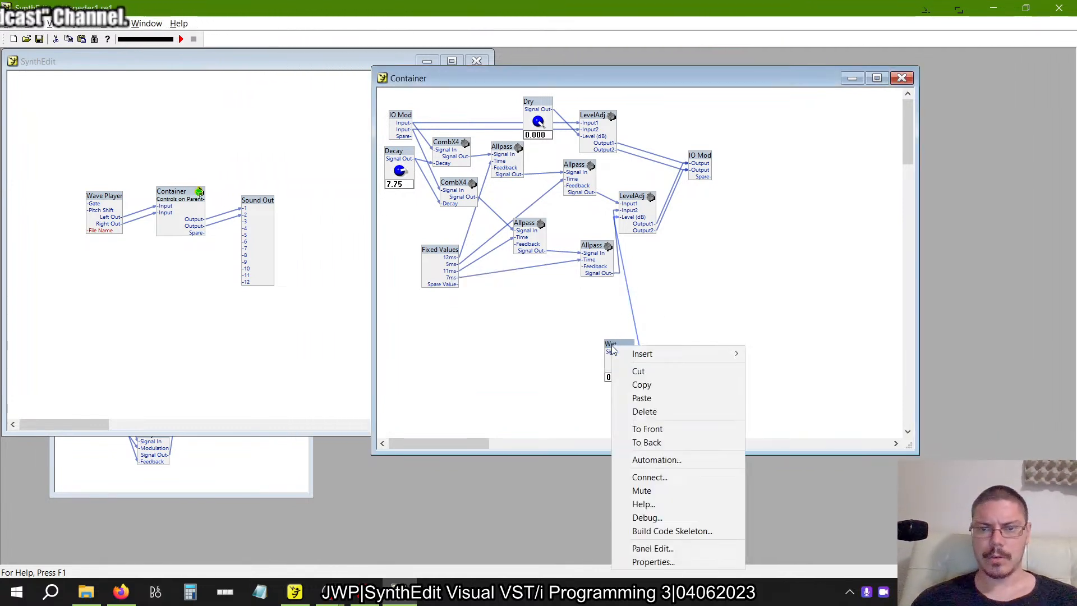
pyautogui.click(656, 460)
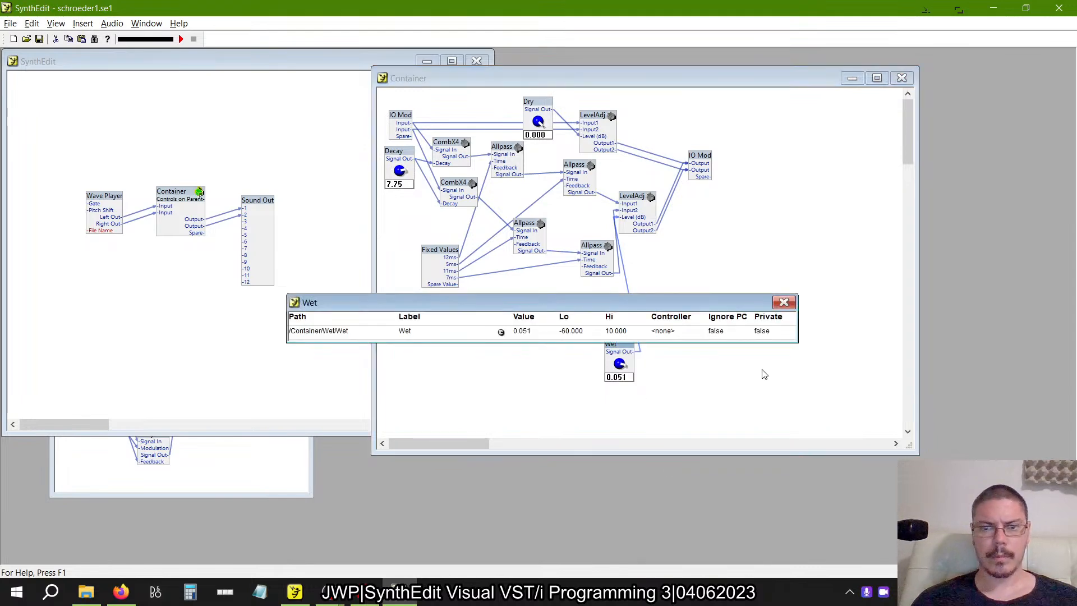
pyautogui.click(789, 306)
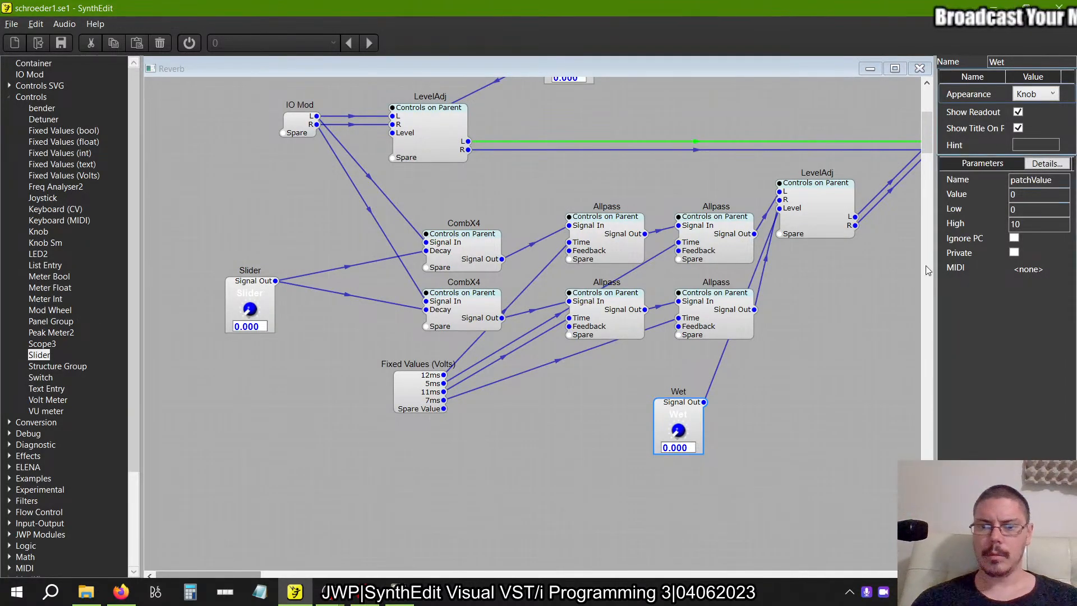
# Check the Decay knob's automation settings in the older SynthEdit project, and return to the new Reverb structure.
pyautogui.scroll(3, 797, 345)
pyautogui.hotkey('alt', 'Tab')
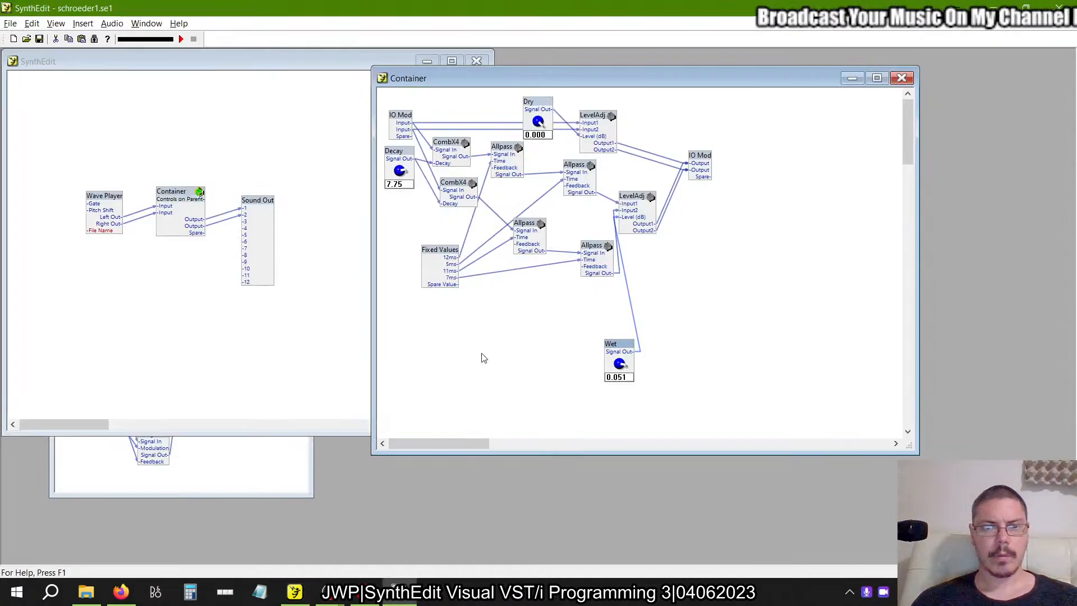
pyautogui.rightClick(400, 158)
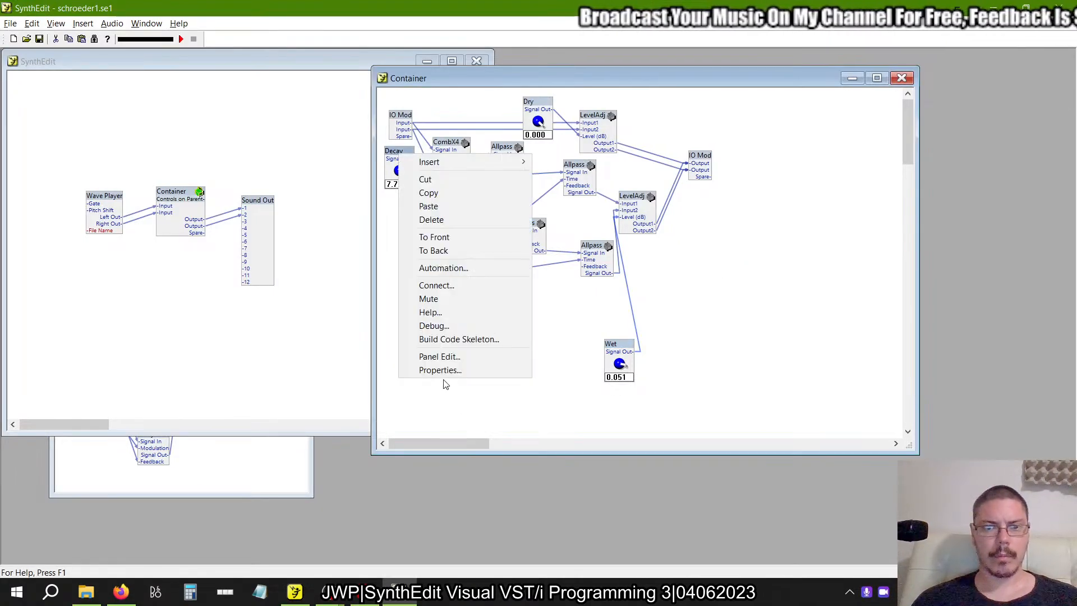
pyautogui.click(441, 269)
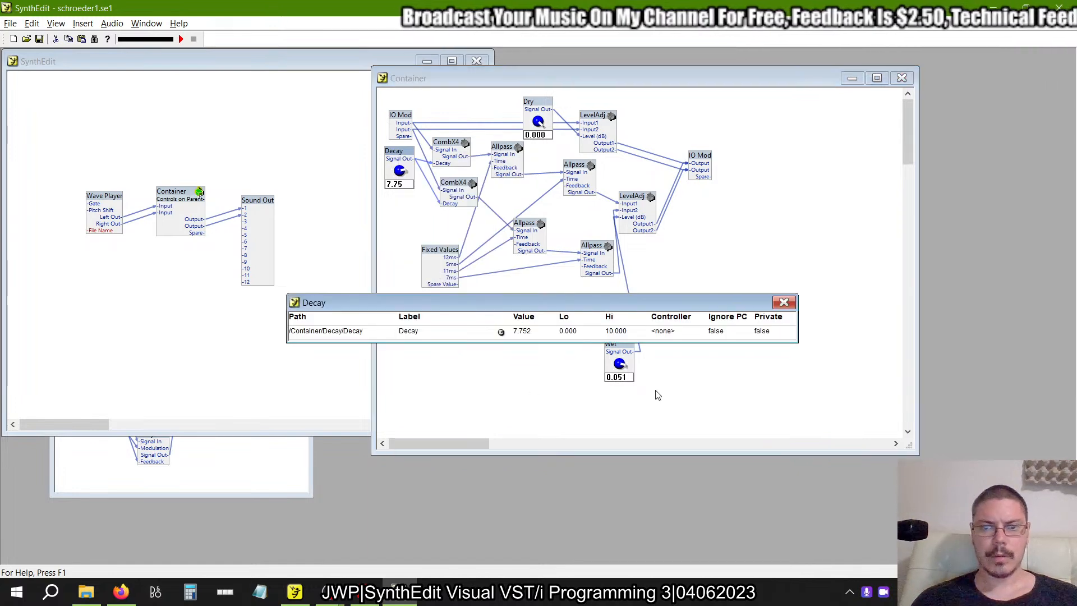
pyautogui.hotkey('alt', 'Tab')
# Rename the Slider feeding both CombX4 containers as Decay.
pyautogui.click(256, 423)
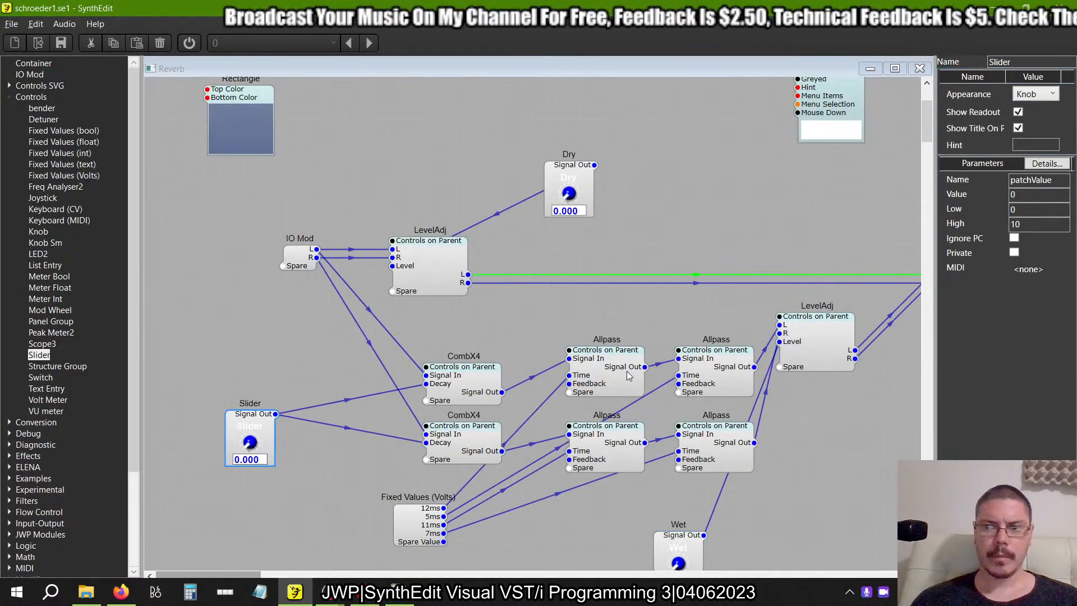
pyautogui.scroll(-3, 827, 244)
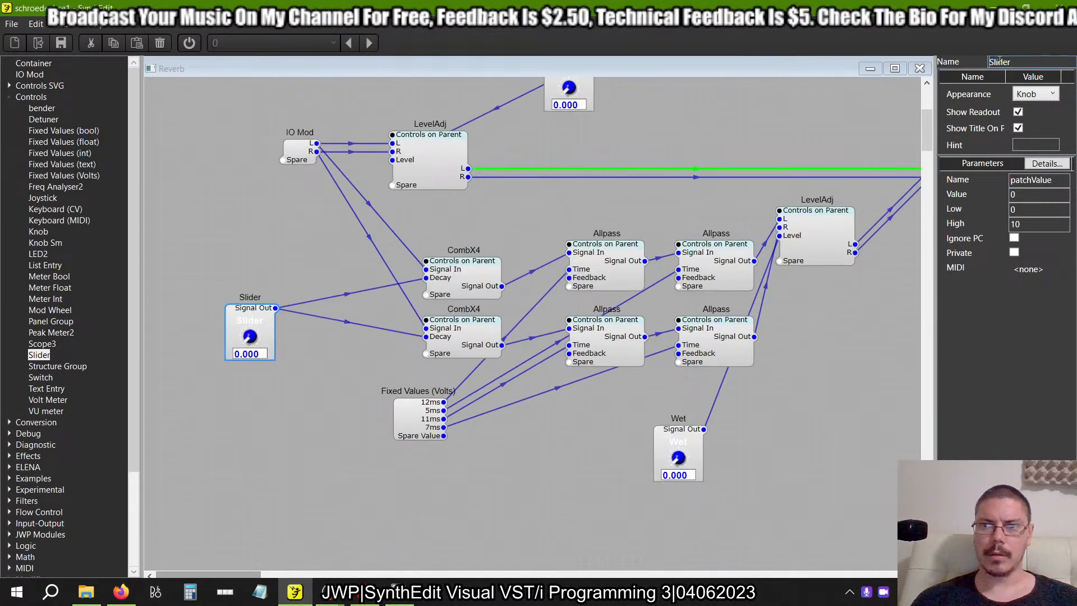
pyautogui.moveTo(1022, 62); pyautogui.dragTo(905, 74)
pyautogui.write('Decay')
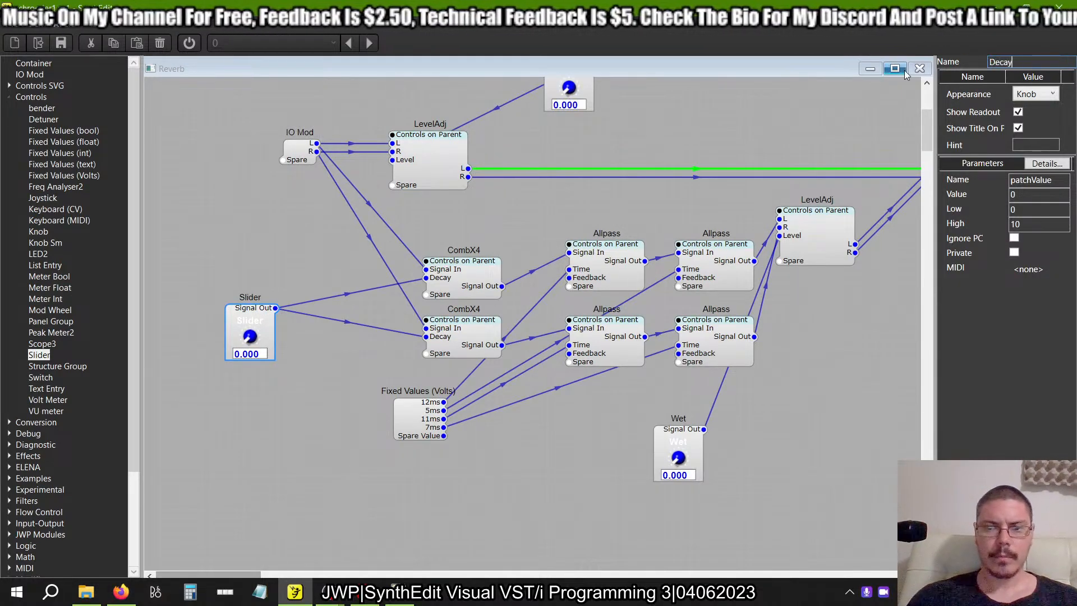
pyautogui.press('Tab')
# View the reverb container's panel layout in the older SynthEdit project, and return to the new Reverb structure.
pyautogui.scroll(6, 722, 325)
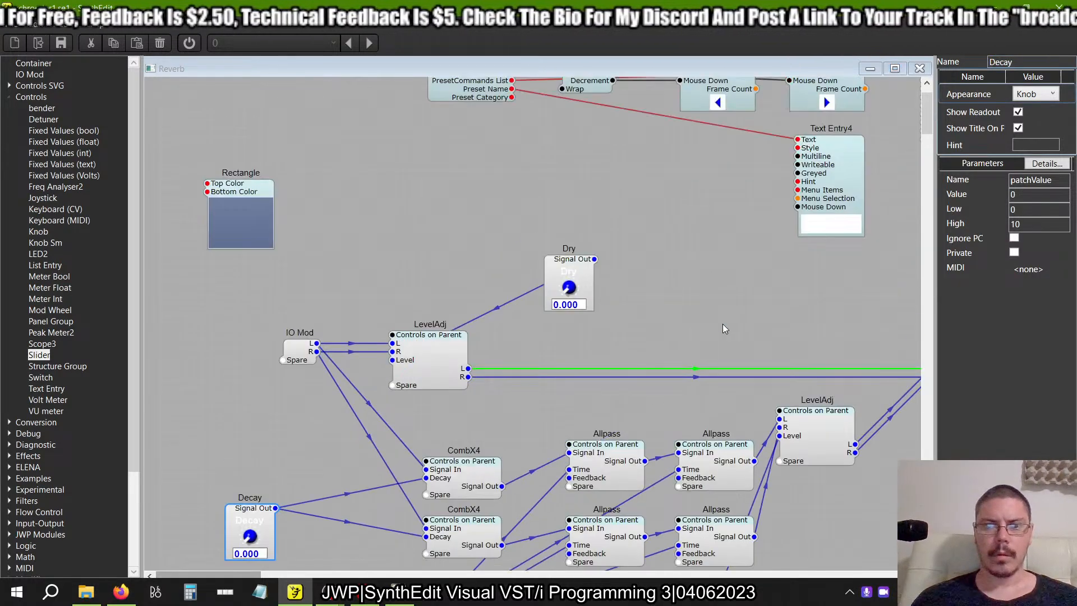
pyautogui.scroll(-4, 722, 324)
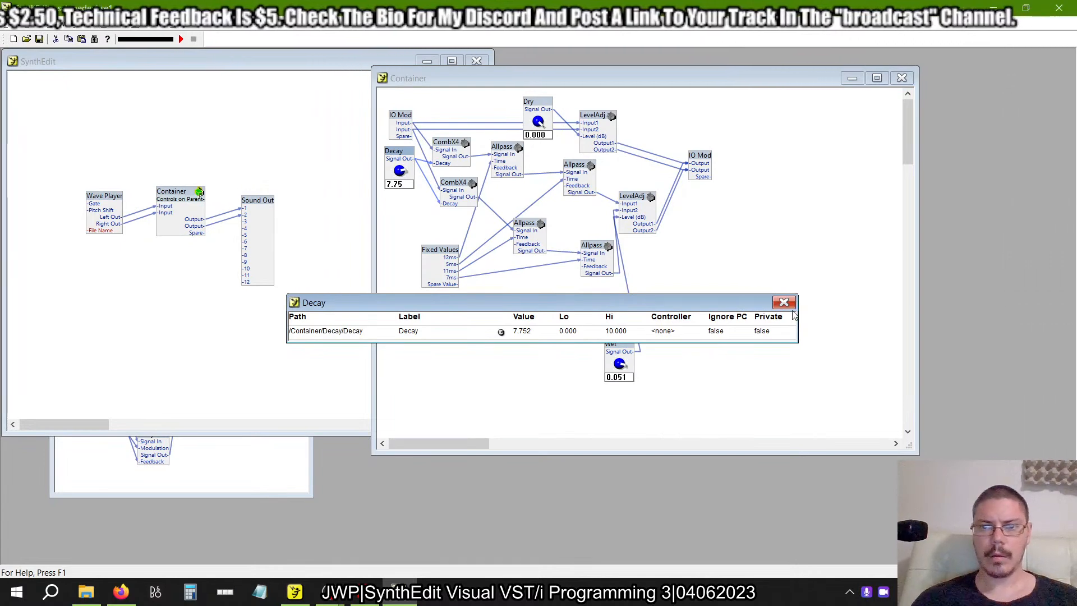
pyautogui.click(784, 303)
pyautogui.rightClick(766, 283)
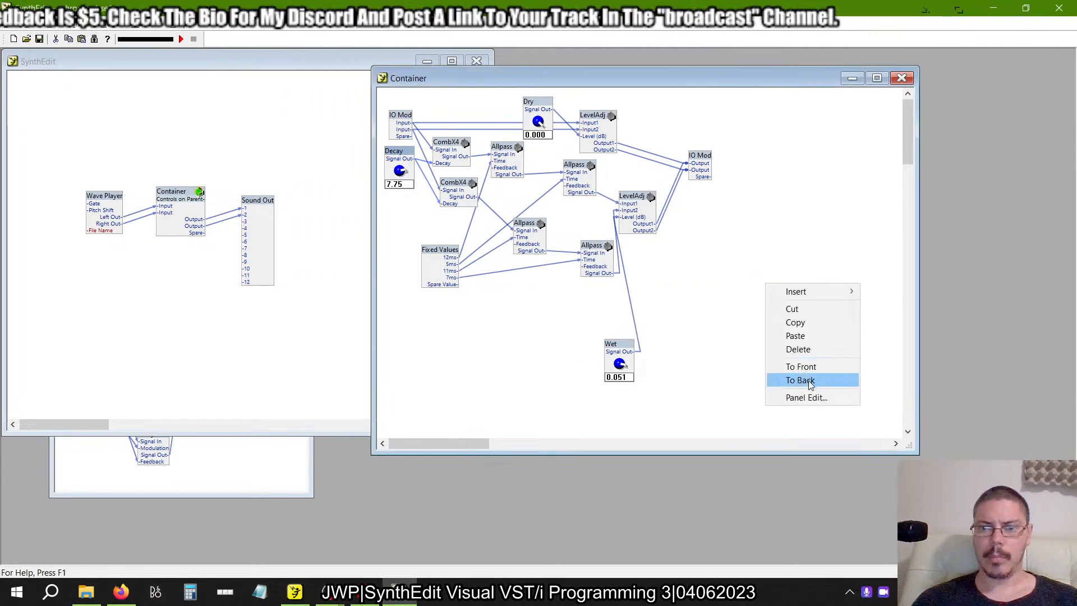
pyautogui.click(803, 399)
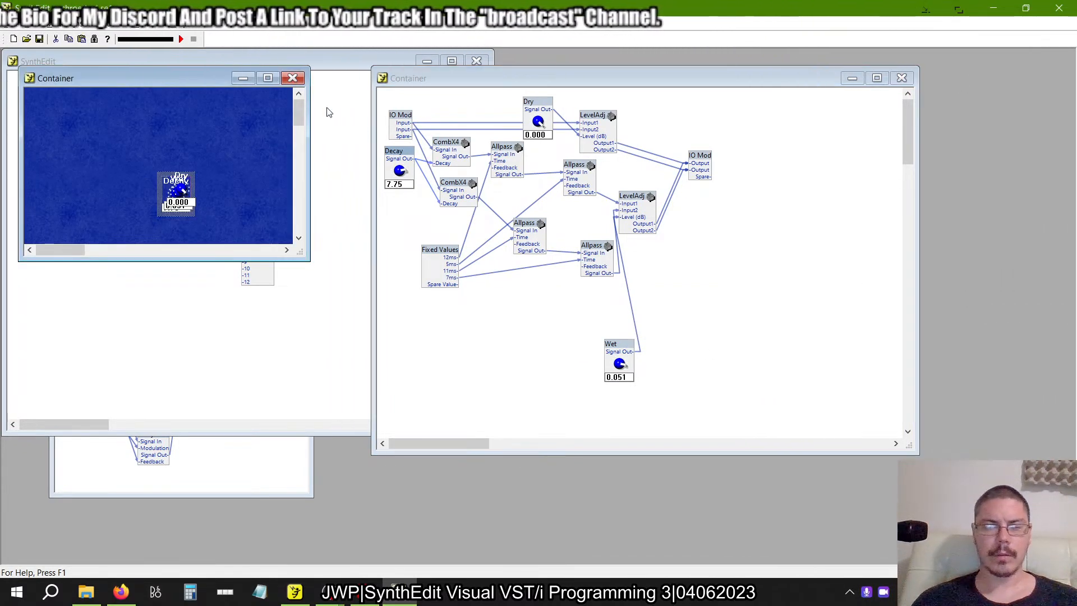
pyautogui.click(293, 79)
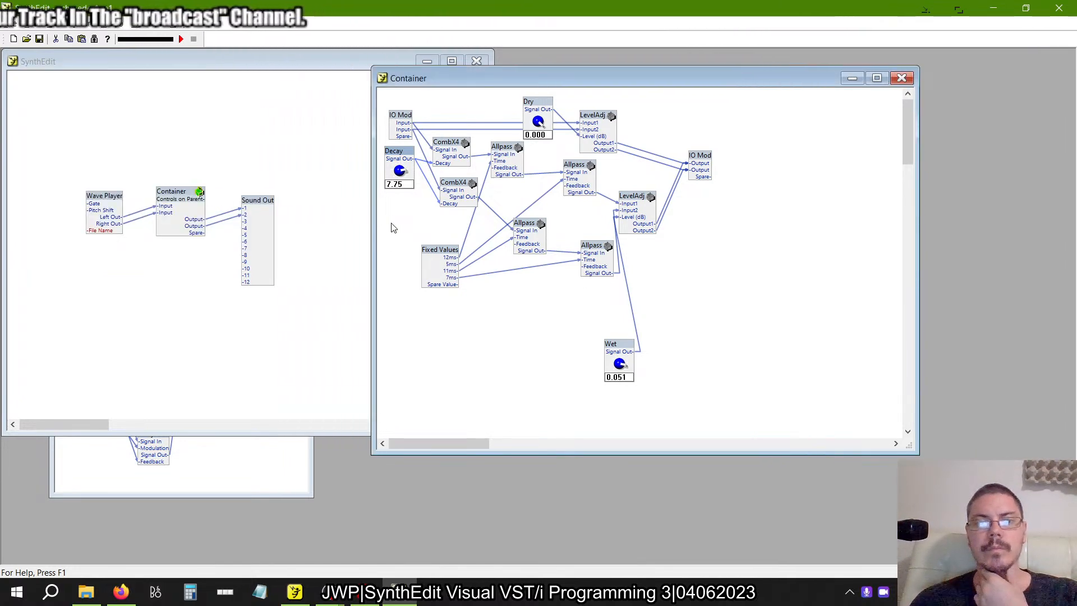
pyautogui.hotkey('alt', 'Tab')
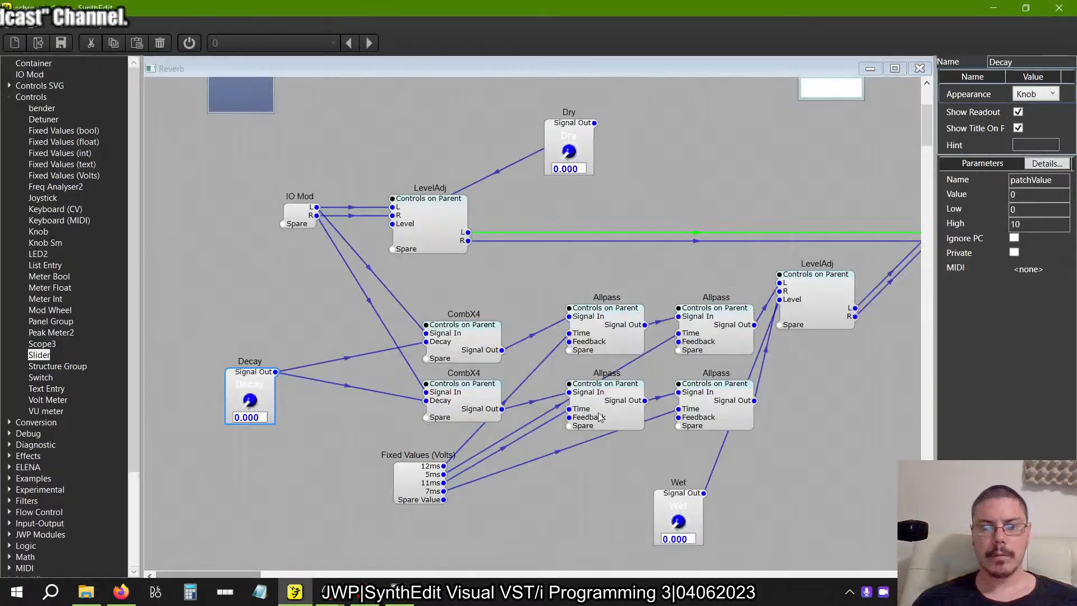
# Set the Dry knob to 10, the Wet knob to 8 and the Decay knob to 7.75.
pyautogui.click(574, 170)
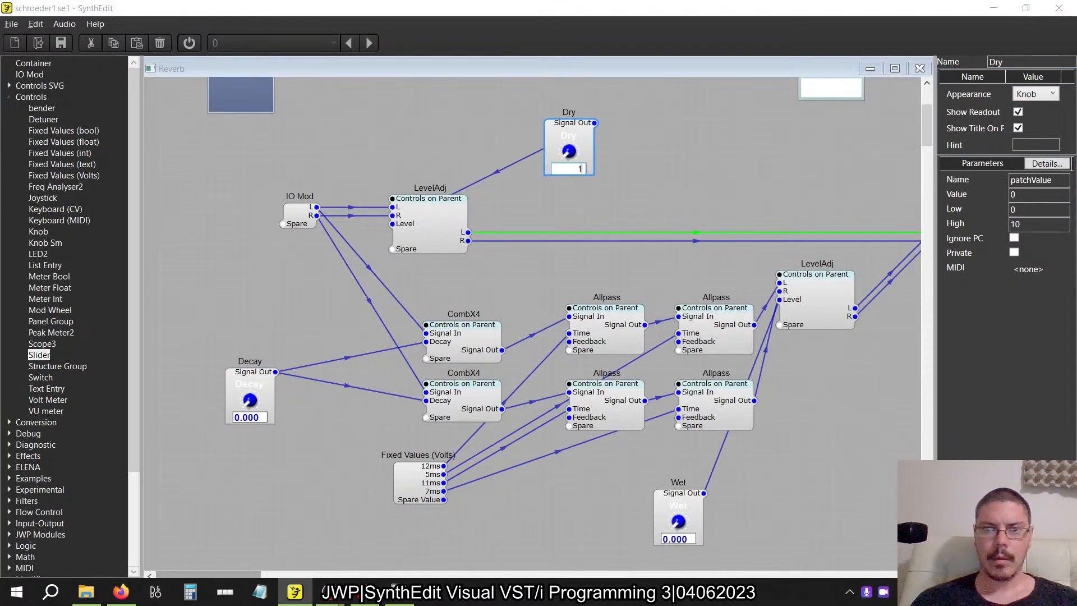
pyautogui.click(671, 511)
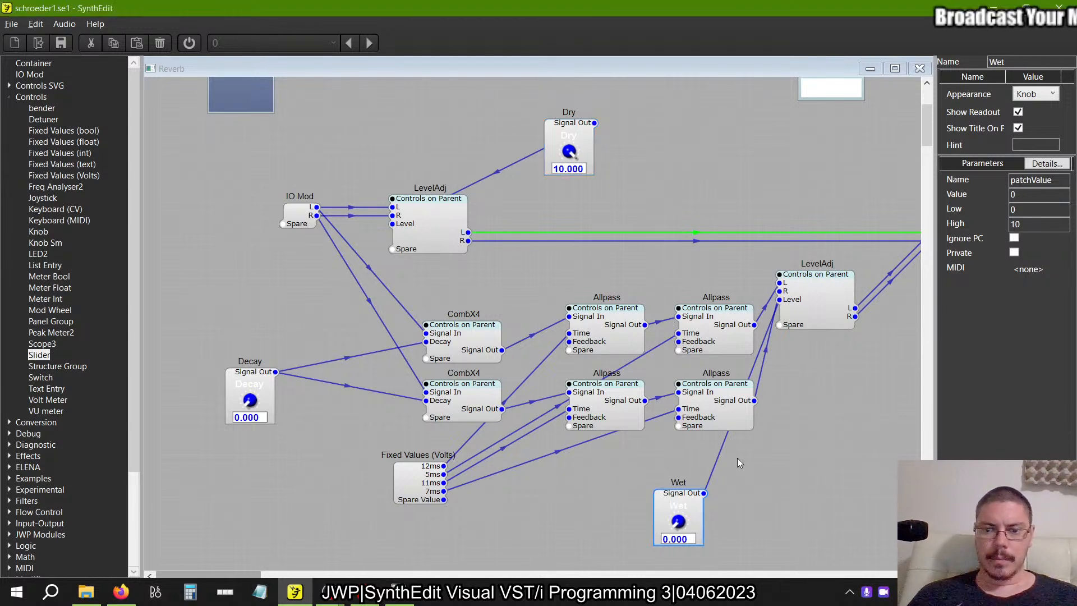
pyautogui.click(690, 538)
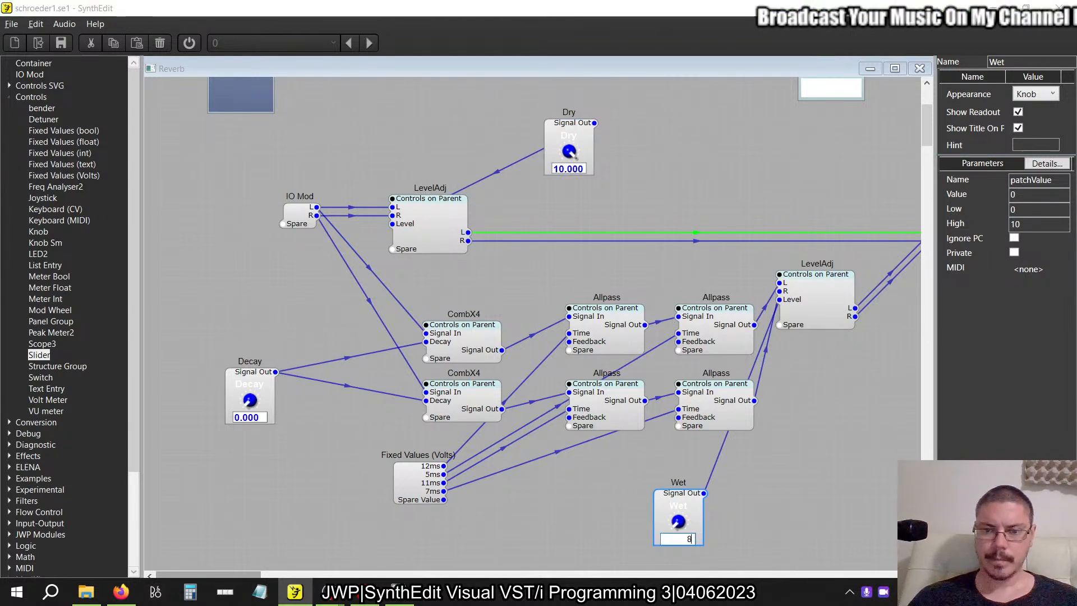
pyautogui.click(254, 377)
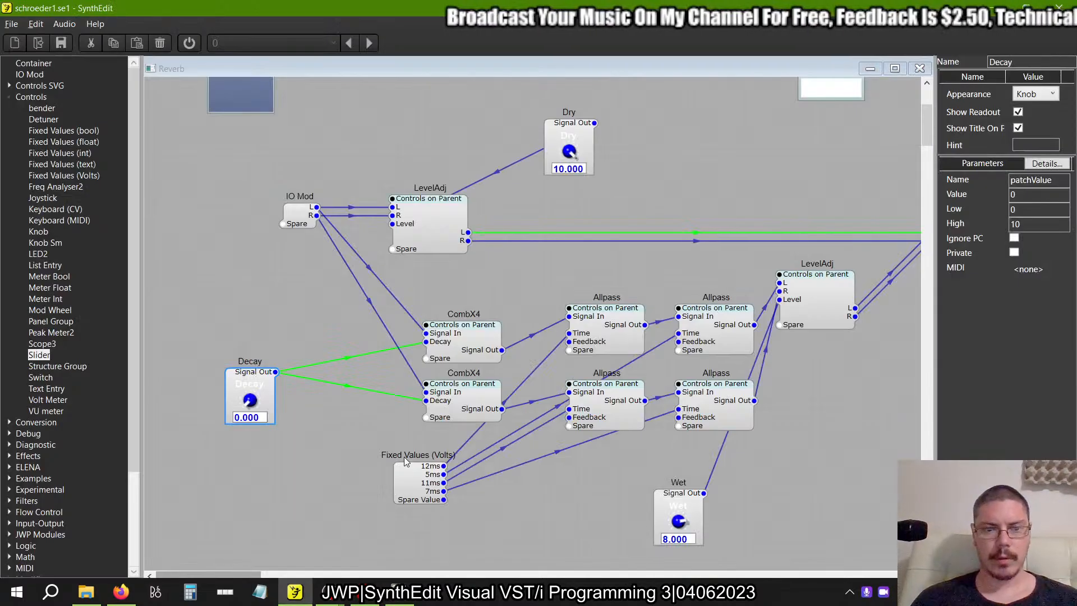
pyautogui.click(249, 417)
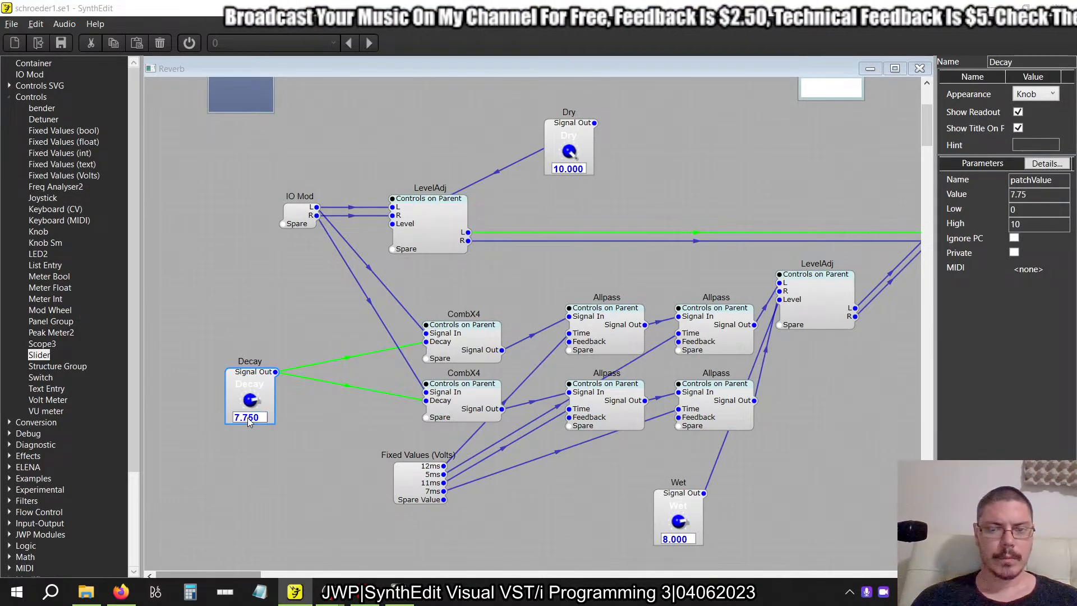
# Open Reverb's panel for editing and move the Wet knob onto the left part of the blue background.
pyautogui.hscroll(3, 306, 407)
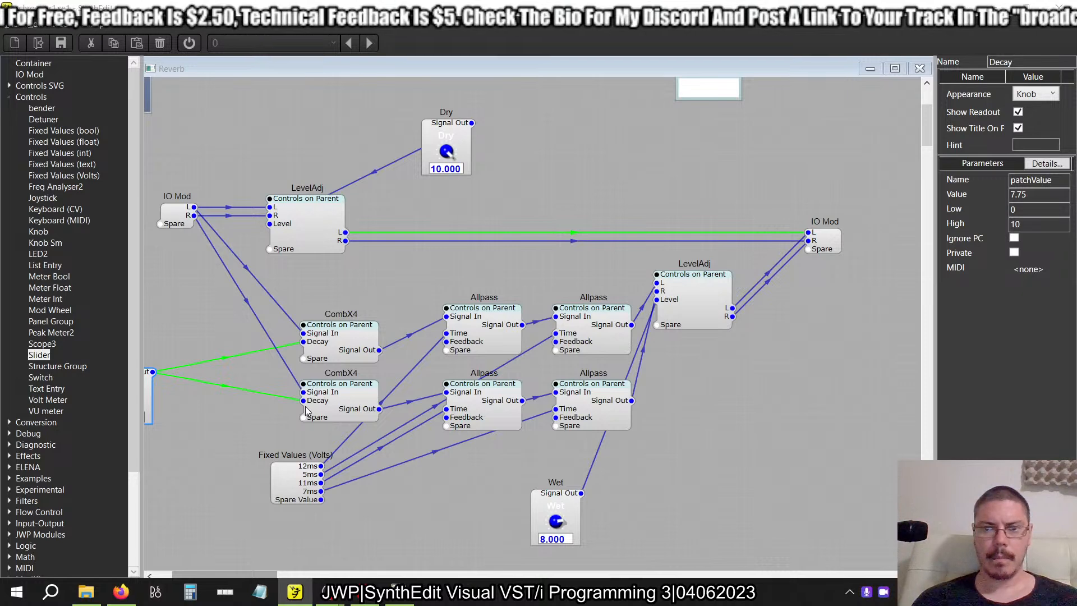
pyautogui.rightClick(478, 248)
pyautogui.click(530, 325)
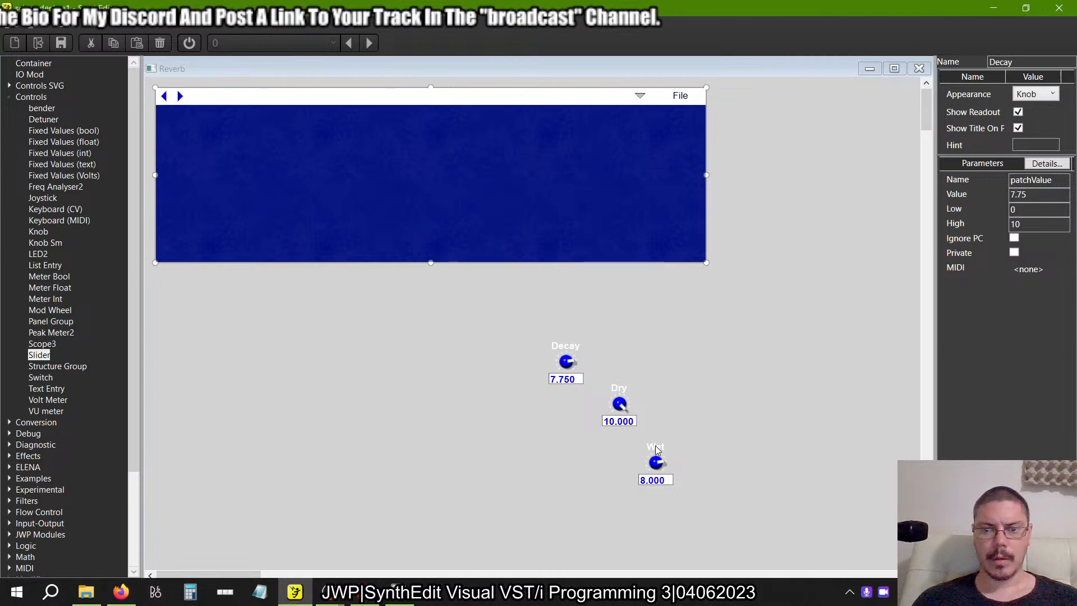
pyautogui.moveTo(659, 444); pyautogui.dragTo(235, 165)
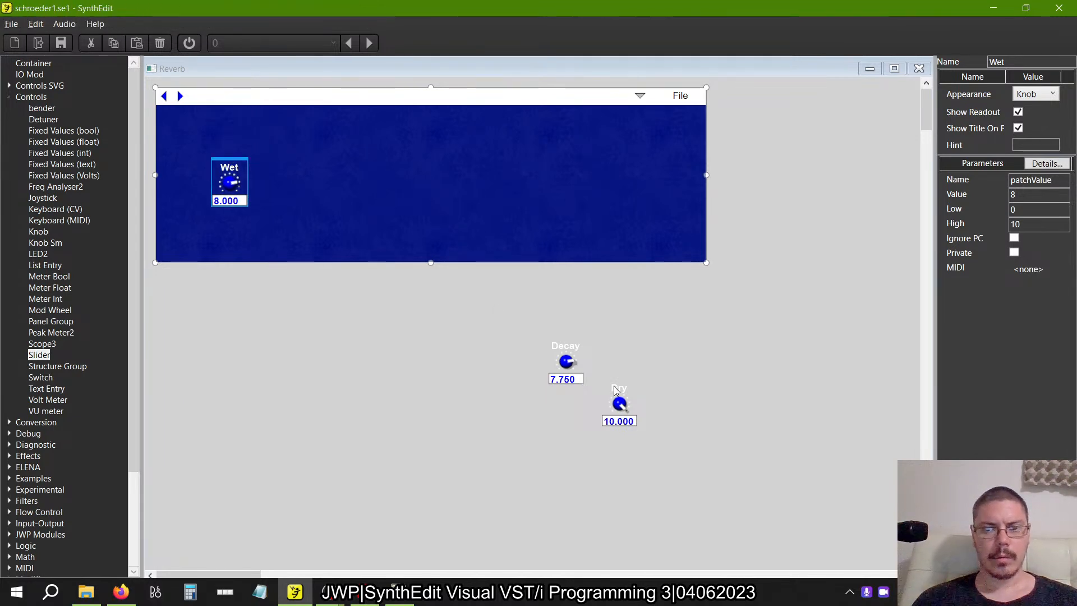
# Place the Dry knob directly above Wet on the blue background and the Decay knob beside them on the left.
pyautogui.moveTo(614, 385); pyautogui.dragTo(225, 114)
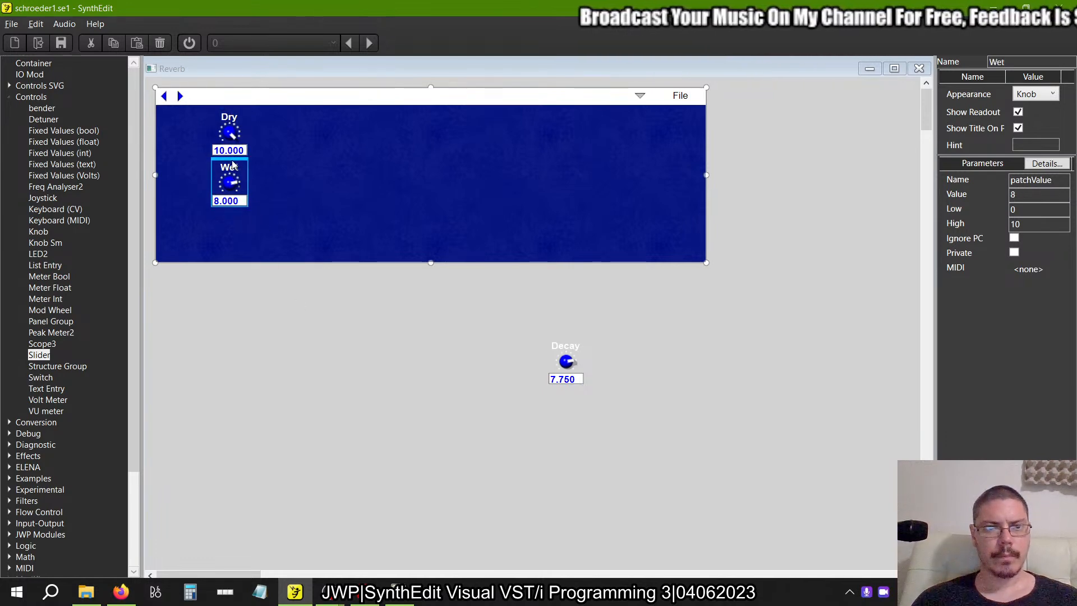
pyautogui.moveTo(233, 161); pyautogui.dragTo(233, 162)
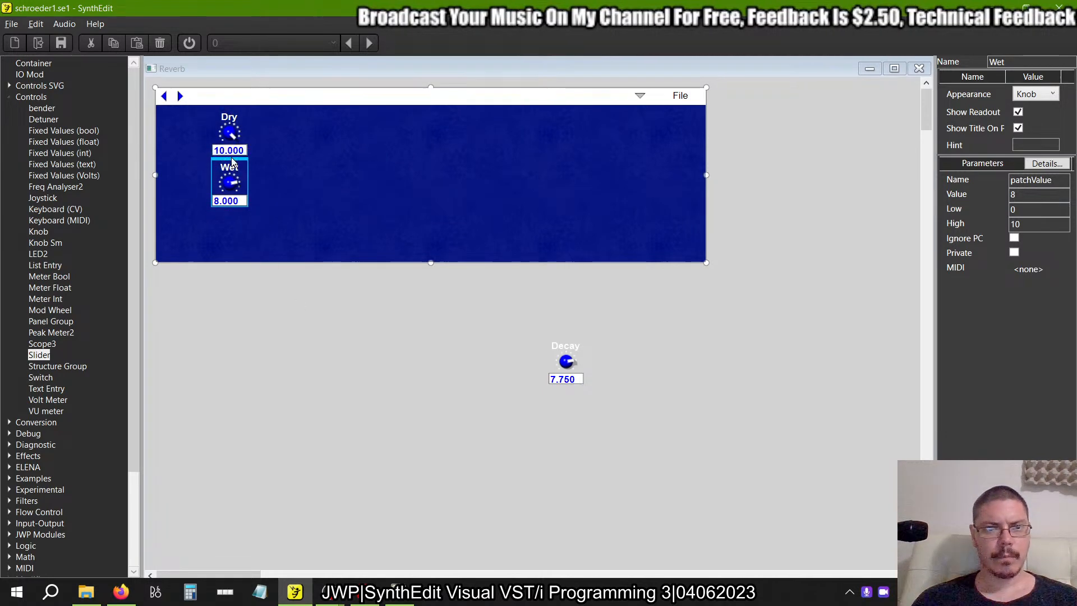
pyautogui.click(560, 354)
pyautogui.moveTo(560, 353); pyautogui.dragTo(194, 144)
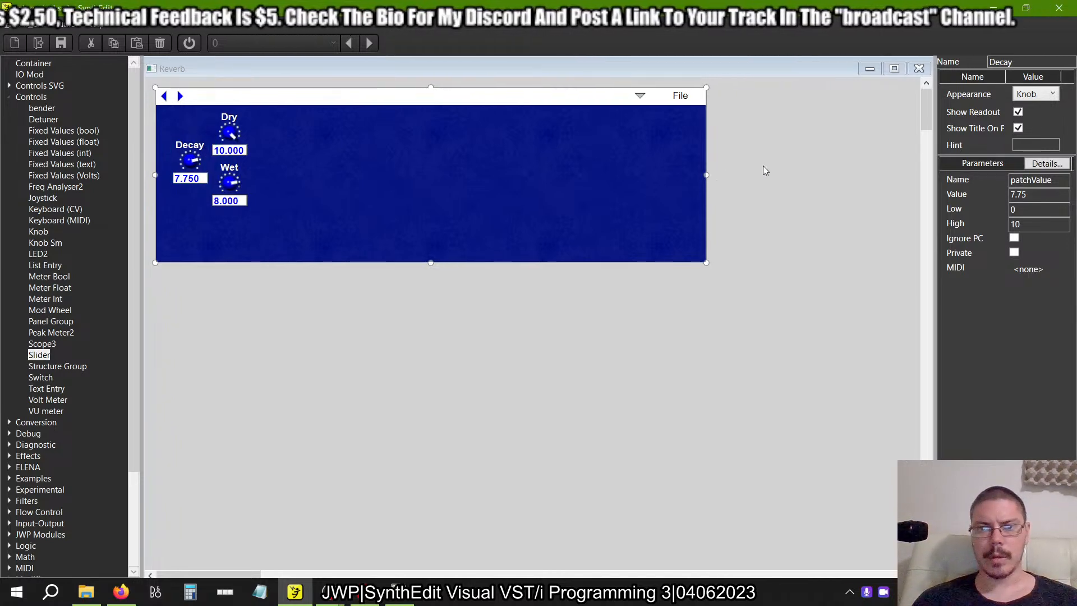
# Move the empty text entry in the white header strip left until it sits directly beside the arrow buttons.
pyautogui.click(512, 101)
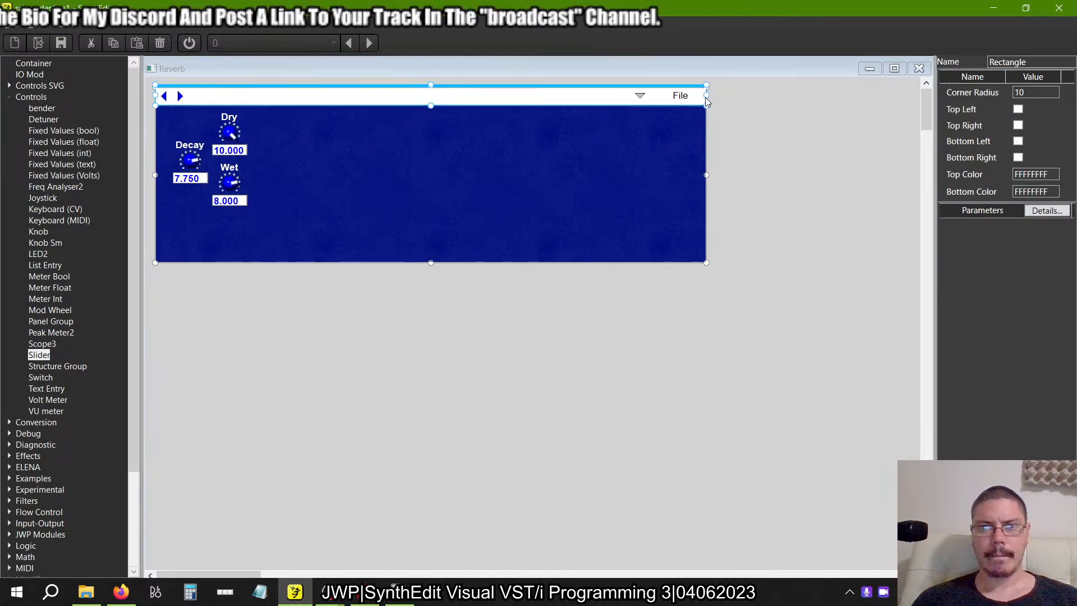
pyautogui.moveTo(756, 129); pyautogui.dragTo(594, 70)
pyautogui.click(752, 168)
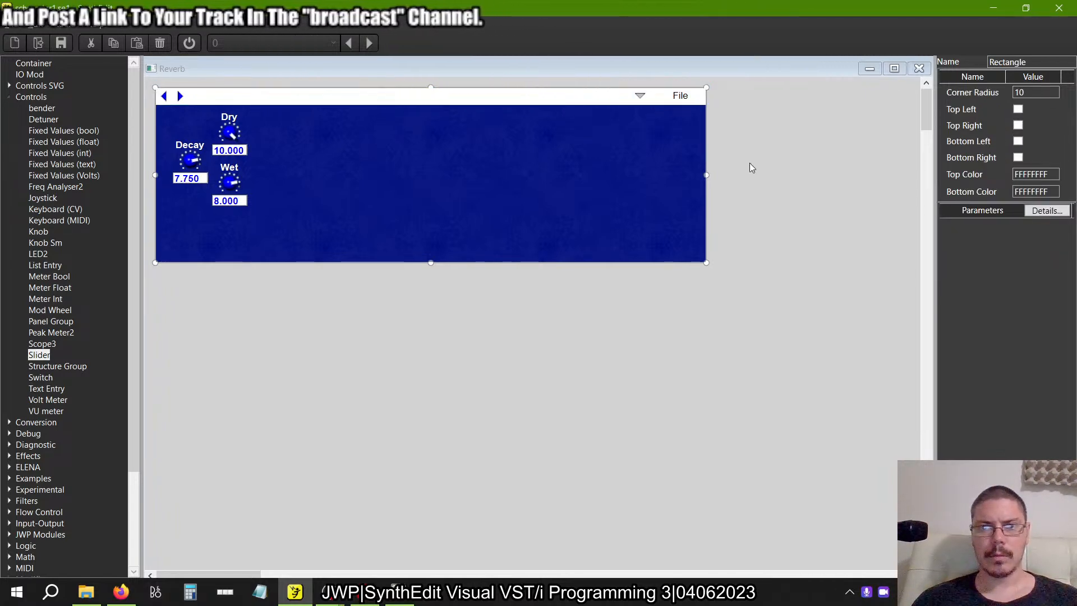
pyautogui.moveTo(750, 164); pyautogui.dragTo(193, 42)
pyautogui.click(749, 145)
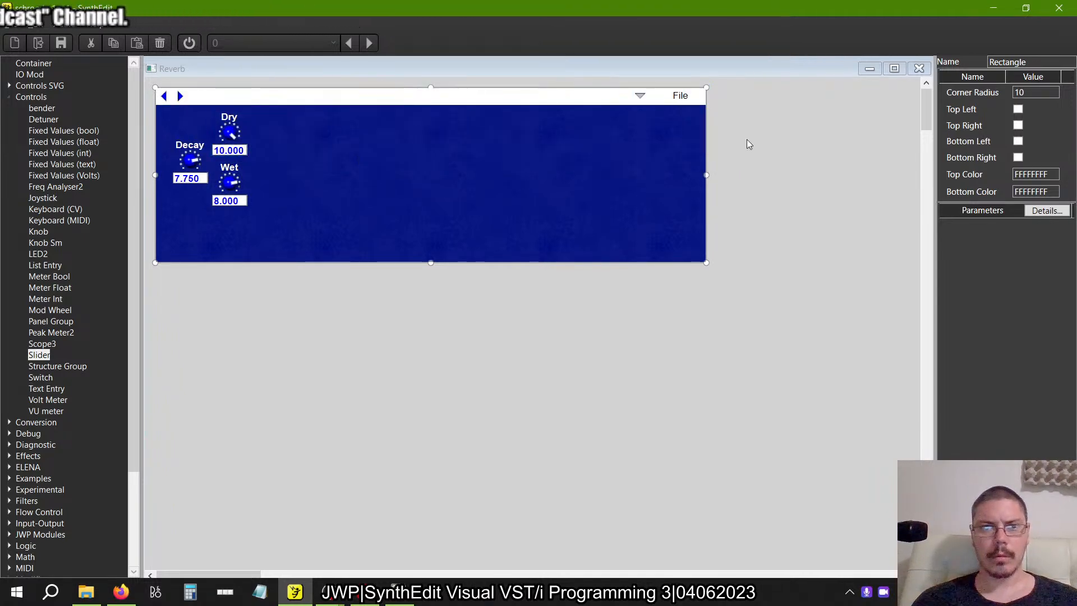
pyautogui.click(366, 96)
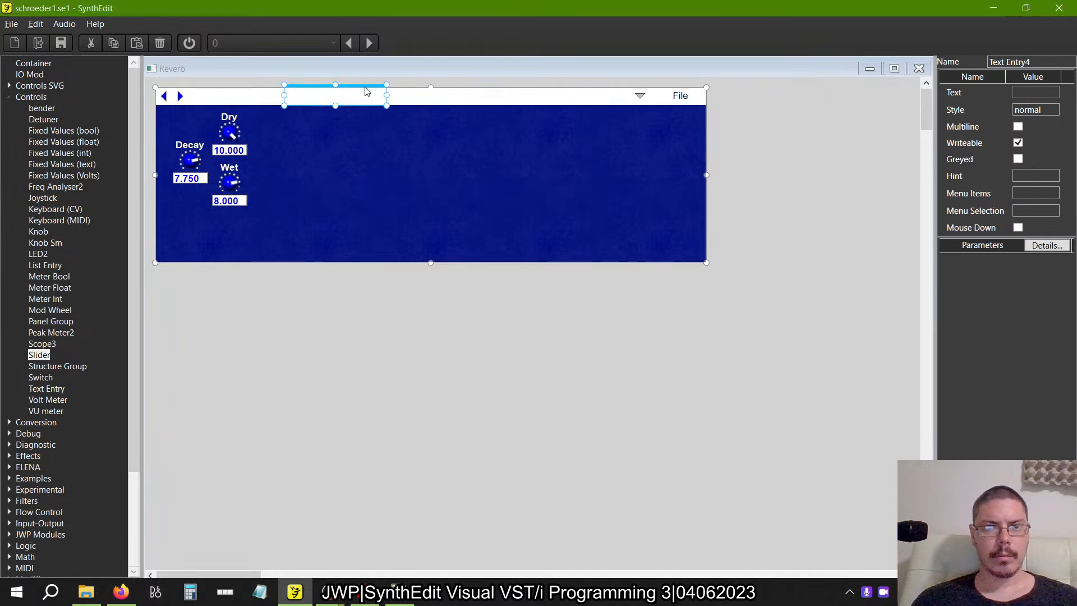
pyautogui.moveTo(288, 89); pyautogui.dragTo(268, 89)
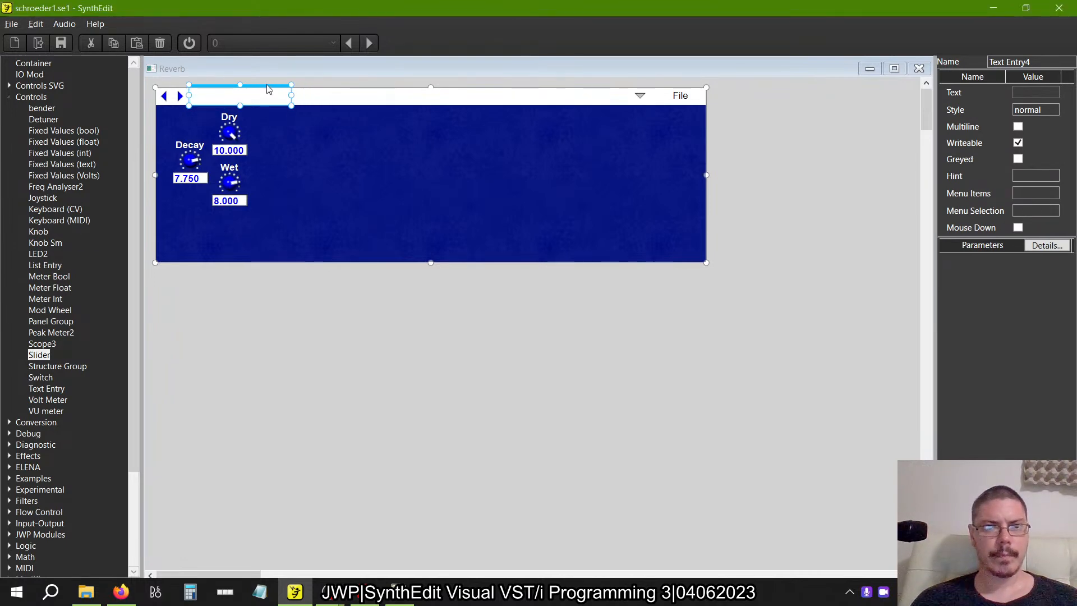
# Move the header's drop-down arrow and File label together to the left, near the end of the text entry.
pyautogui.moveTo(769, 149); pyautogui.dragTo(566, 80)
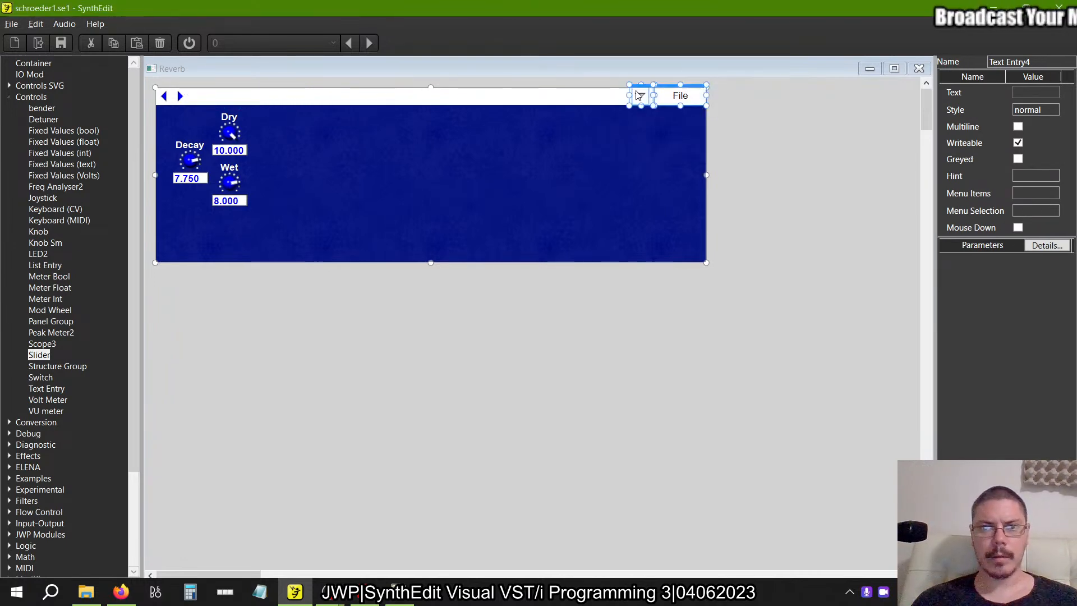
pyautogui.moveTo(643, 89); pyautogui.dragTo(272, 90)
pyautogui.hotkey('ctrl', 'a')
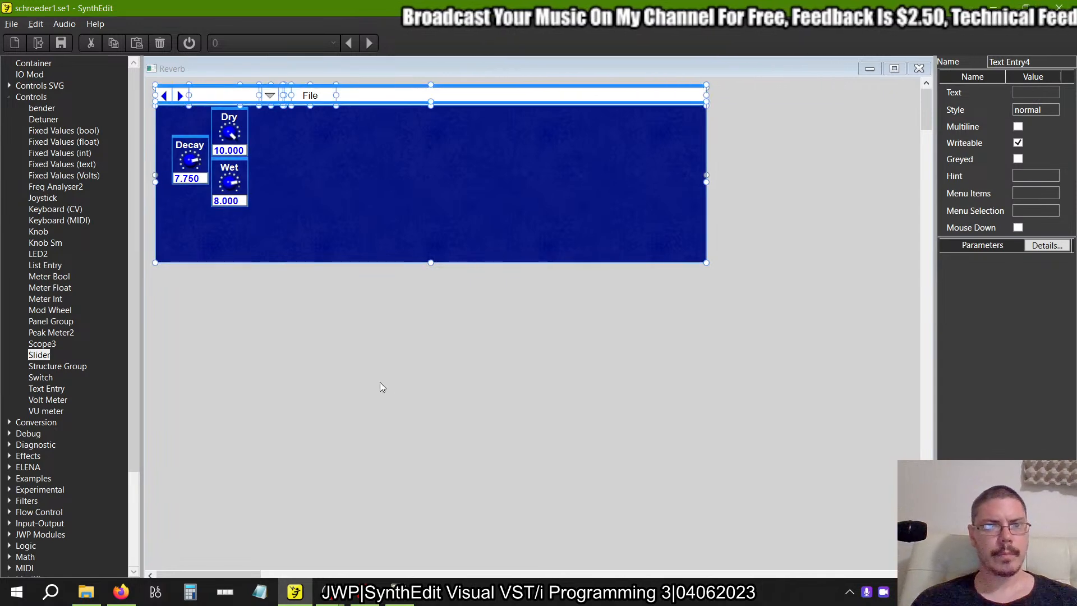
pyautogui.click(387, 231)
pyautogui.moveTo(378, 361); pyautogui.dragTo(277, 86)
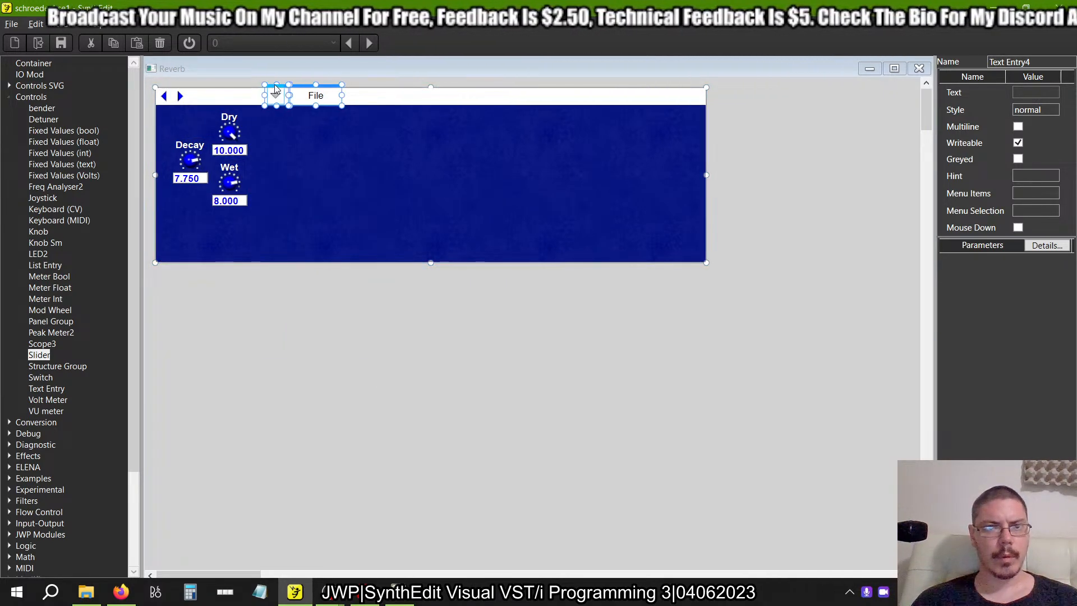
pyautogui.click(307, 362)
pyautogui.hotkey('ctrl', 'a')
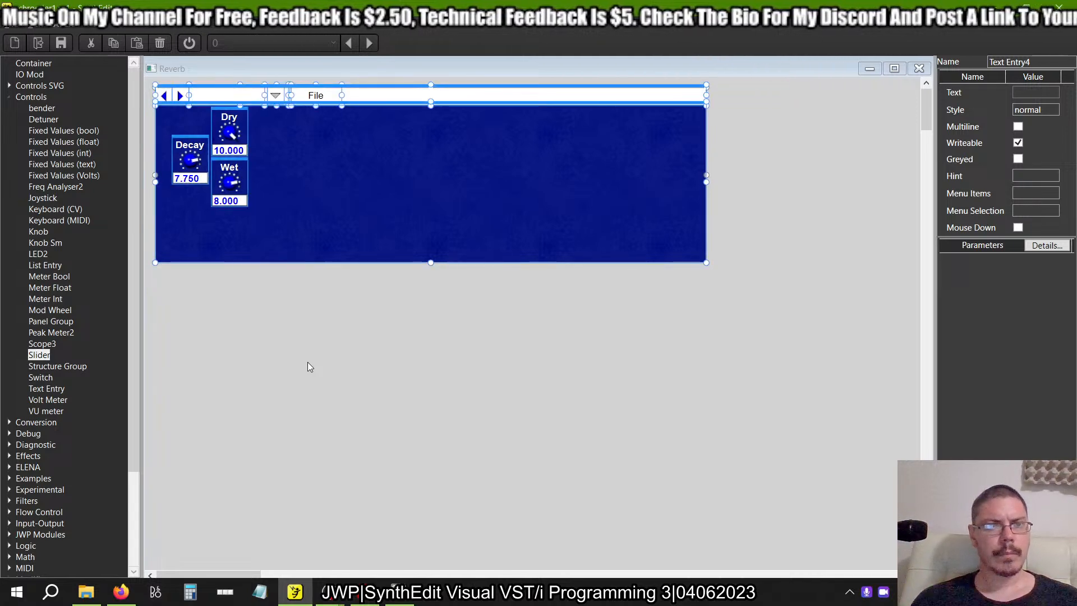
pyautogui.click(308, 363)
# Shift the drop-down arrow and File label slightly right so they no longer overlap the header's text entry.
pyautogui.click(230, 94)
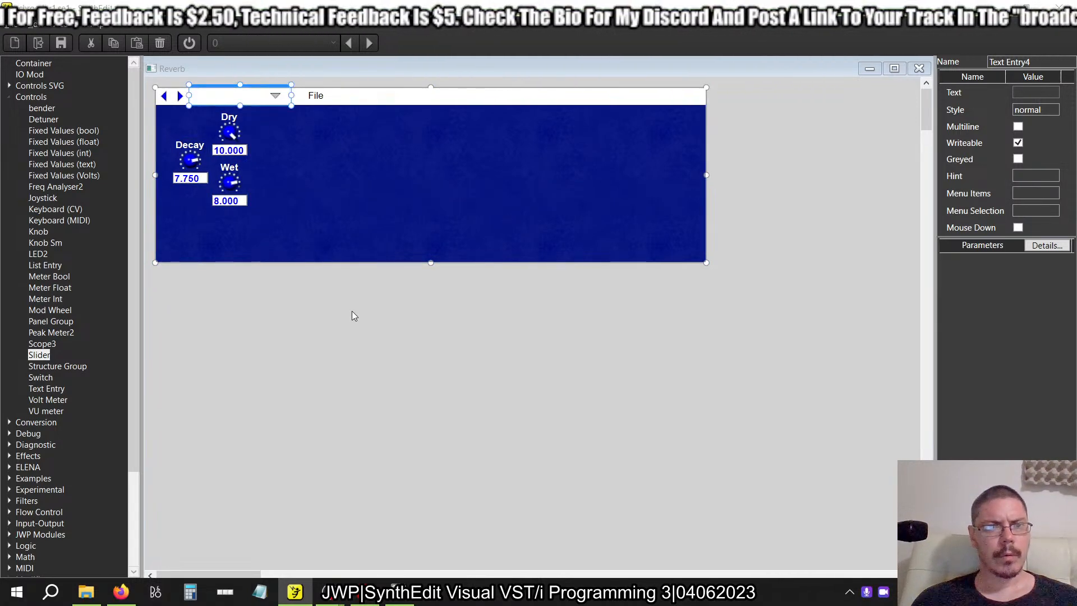
pyautogui.moveTo(430, 347); pyautogui.dragTo(291, 90)
pyautogui.hotkey('ctrl', 'a')
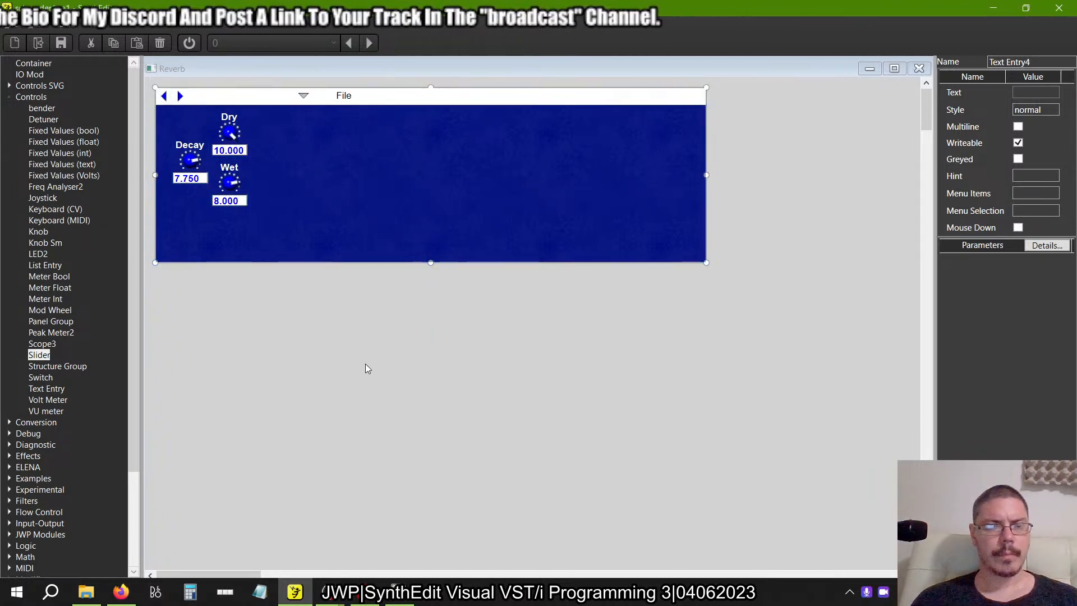
pyautogui.moveTo(313, 312); pyautogui.dragTo(163, 28)
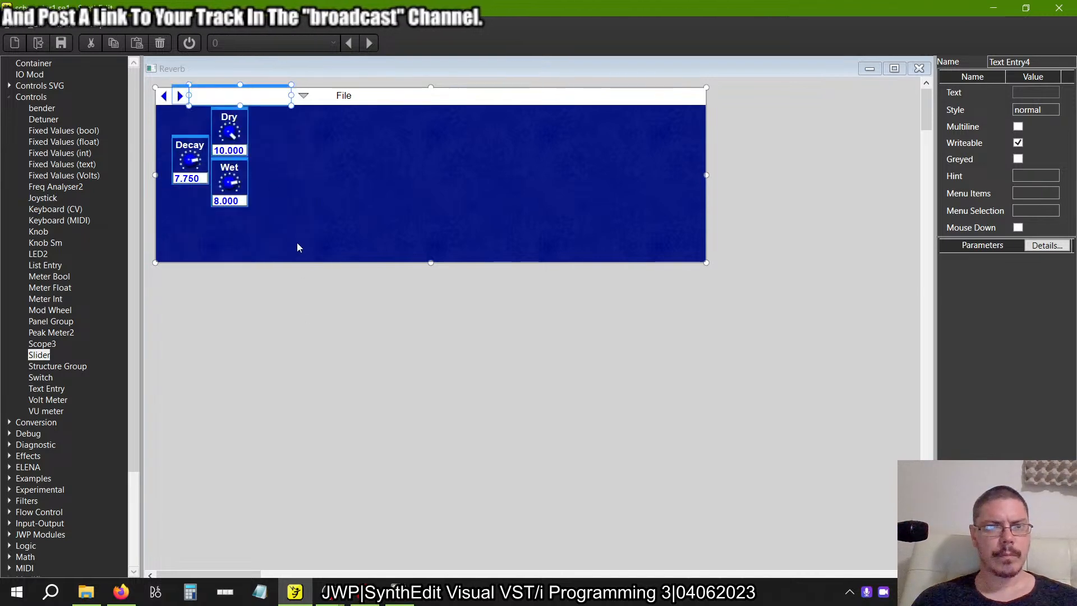
pyautogui.click(303, 96)
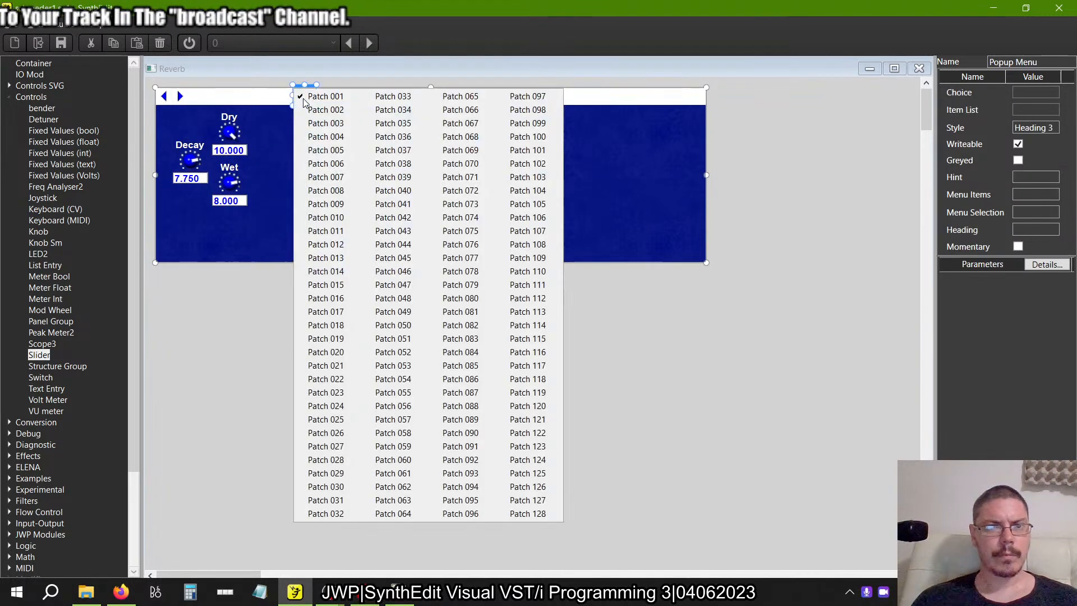
pyautogui.click(272, 98)
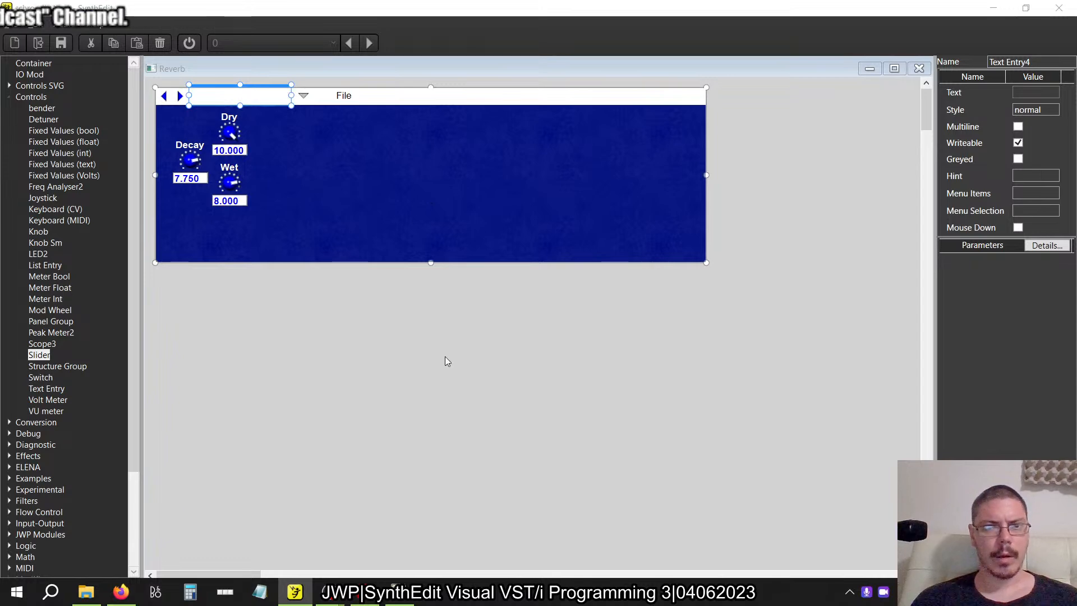
pyautogui.click(303, 95)
pyautogui.click(248, 421)
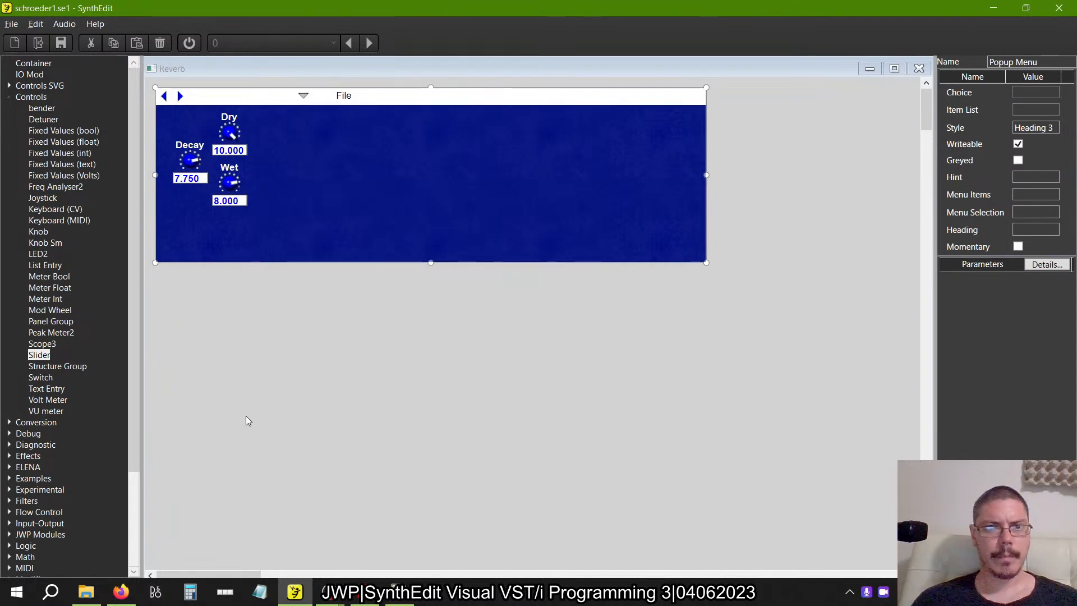
# Shorten the white header rectangle so its right edge ends flush with the File label's frame.
pyautogui.click(478, 102)
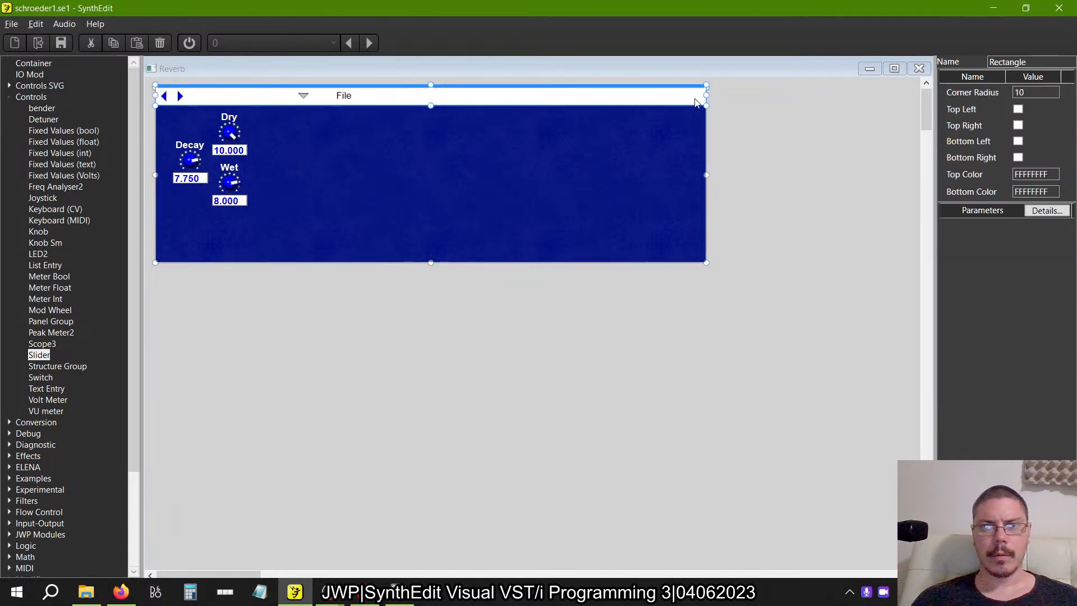
pyautogui.moveTo(705, 103); pyautogui.dragTo(376, 107)
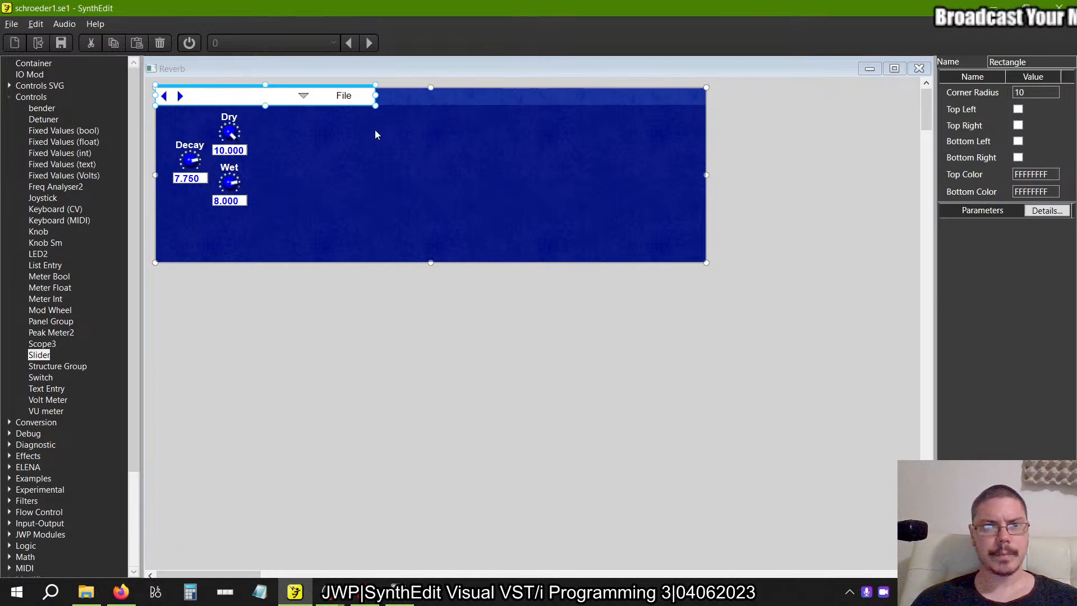
pyautogui.click(417, 354)
pyautogui.hotkey('ctrl', 'a')
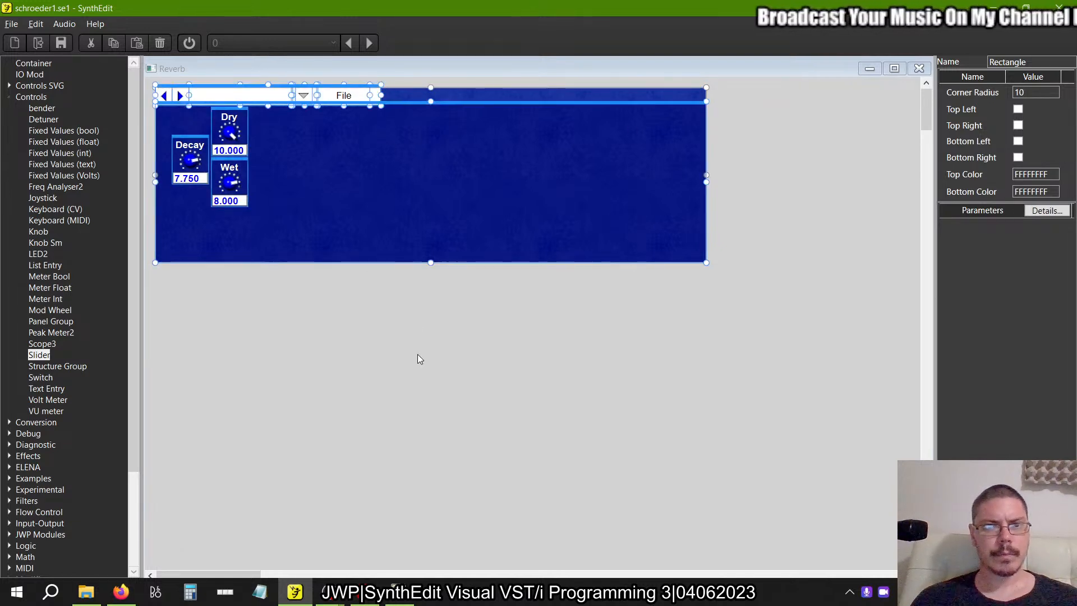
pyautogui.click(418, 355)
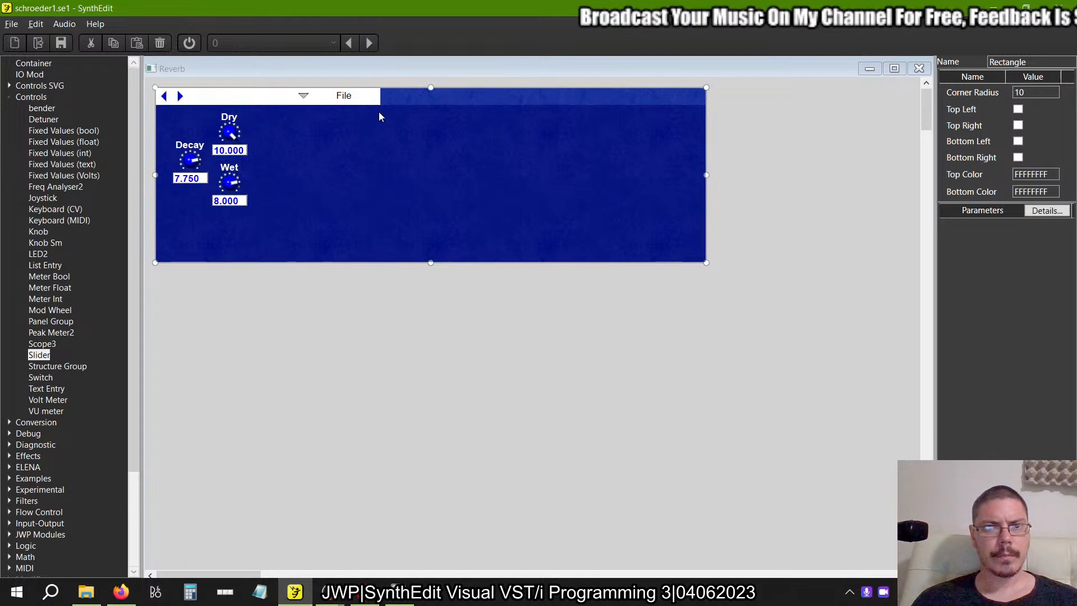
pyautogui.click(376, 97)
pyautogui.moveTo(381, 96); pyautogui.dragTo(371, 98)
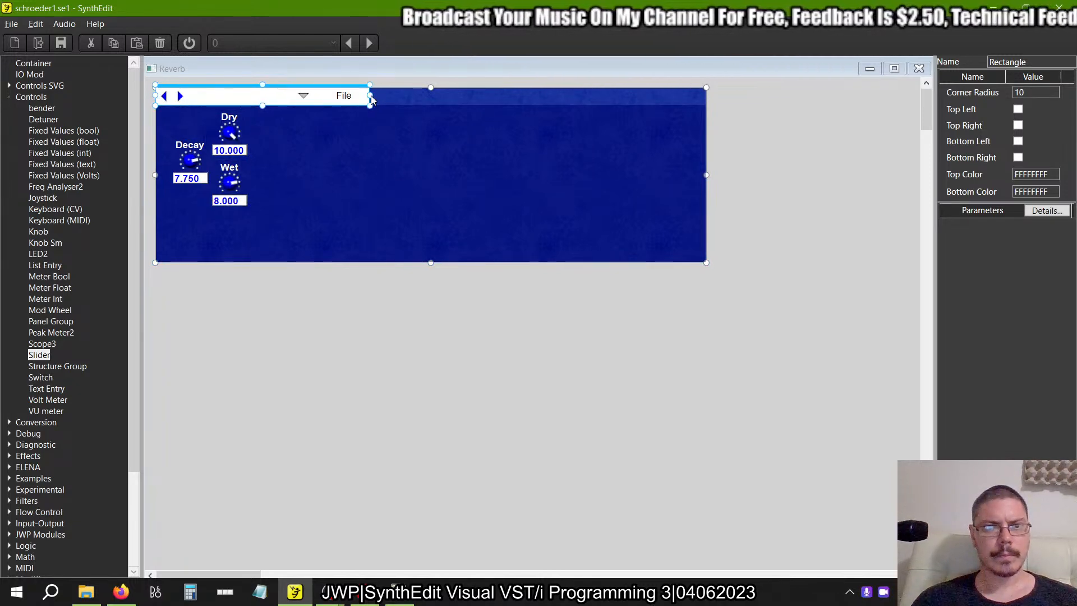
pyautogui.hotkey('ctrl', 'a')
pyautogui.click(406, 418)
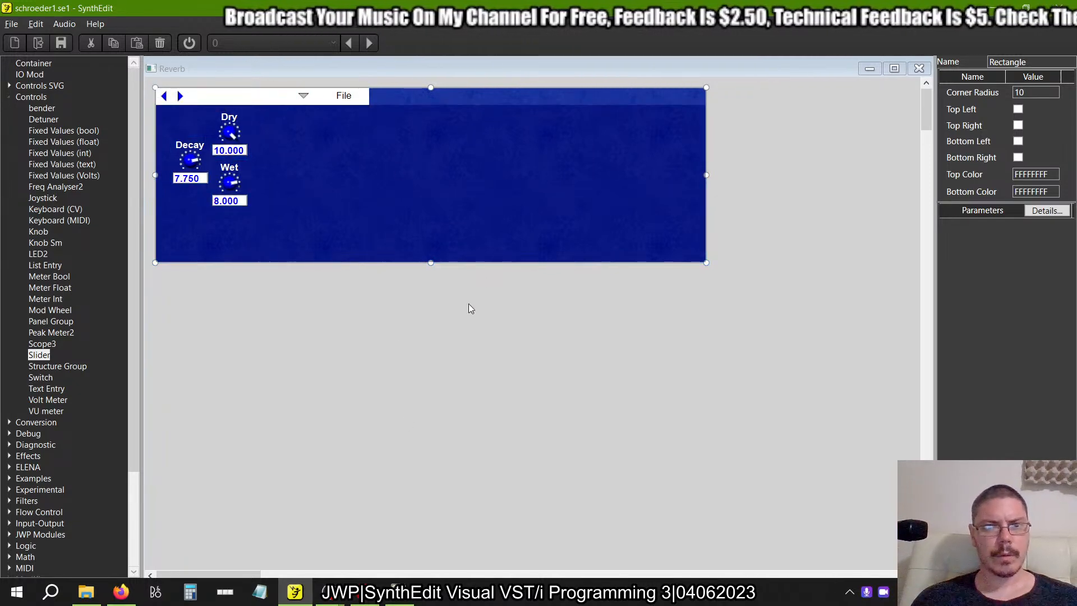
# Shrink the dark blue rectangle to the header's width and just below the Wet knob, and resize the panel background to match.
pyautogui.moveTo(705, 180); pyautogui.dragTo(369, 196)
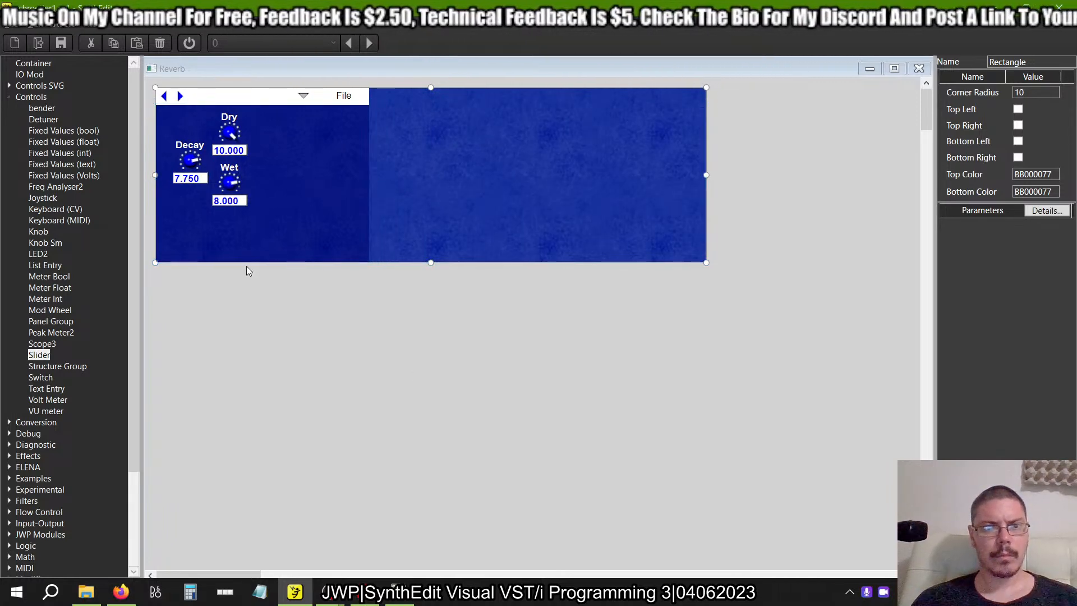
pyautogui.moveTo(260, 264); pyautogui.dragTo(259, 209)
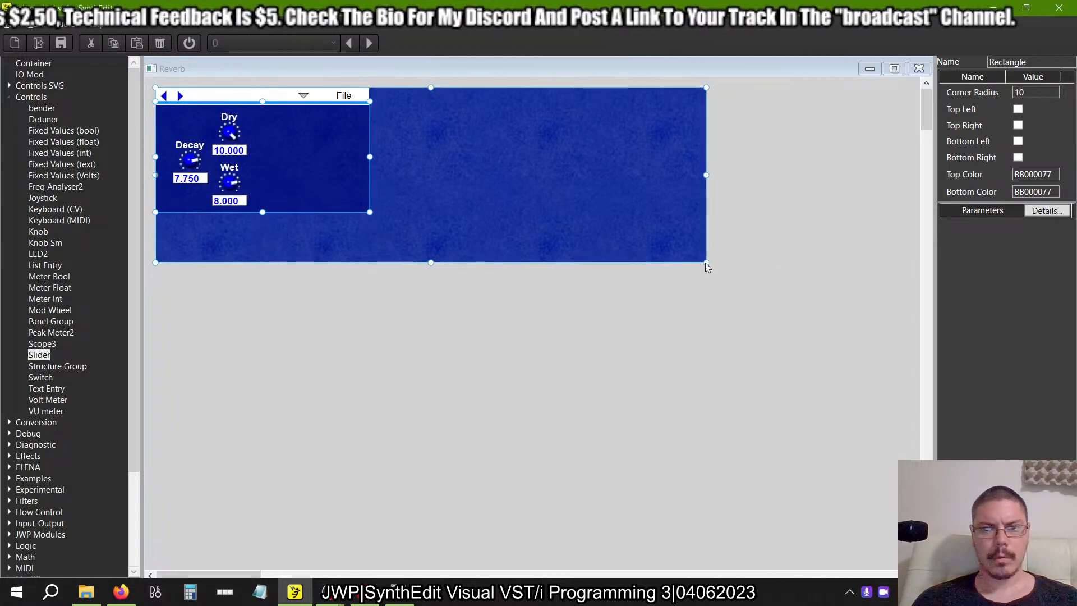
pyautogui.moveTo(706, 262); pyautogui.dragTo(371, 216)
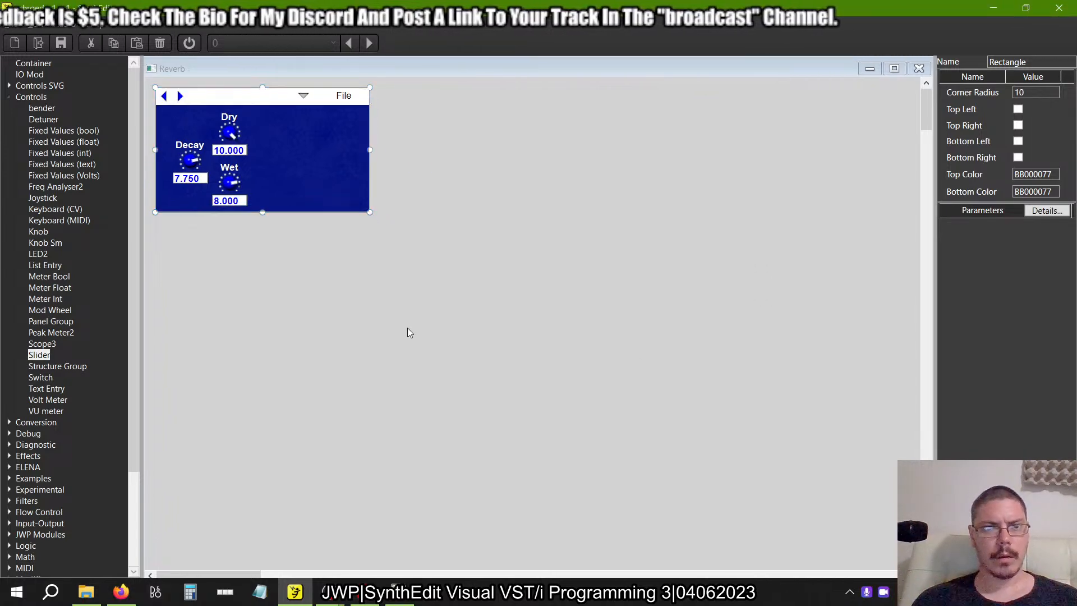
# Move the Decay, Dry and Wet knobs together slightly up and right to centre them on the dark blue rectangle.
pyautogui.moveTo(333, 288); pyautogui.dragTo(154, 97)
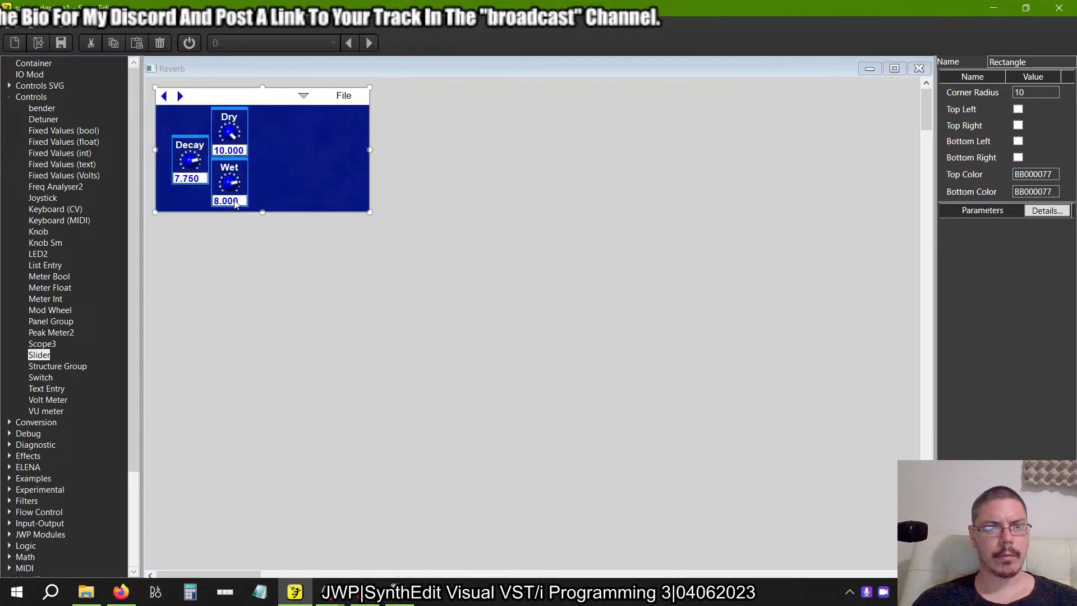
pyautogui.click(271, 262)
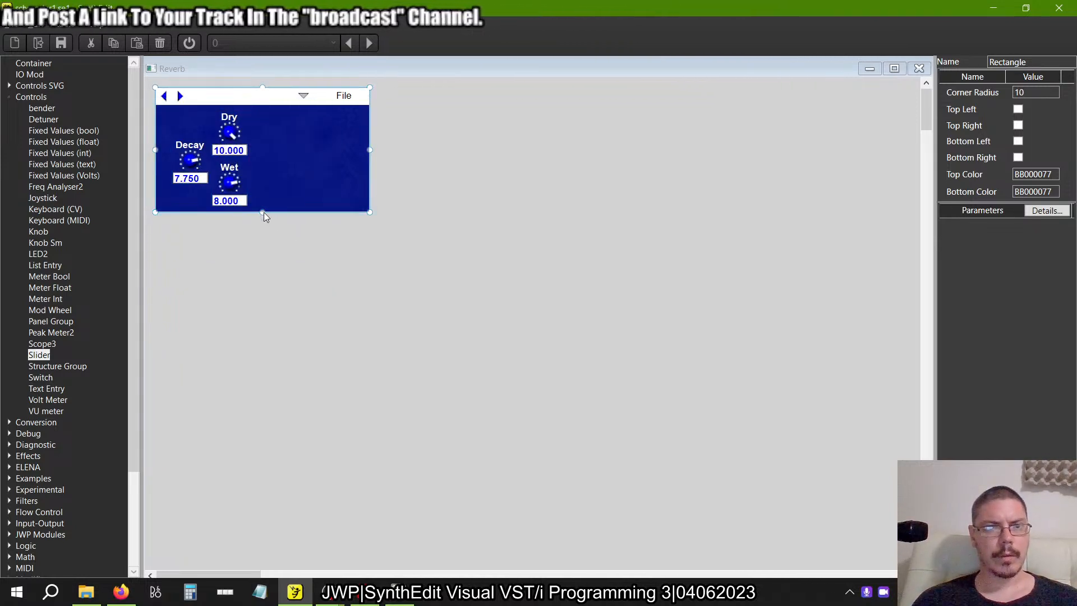
pyautogui.moveTo(275, 302); pyautogui.dragTo(149, 106)
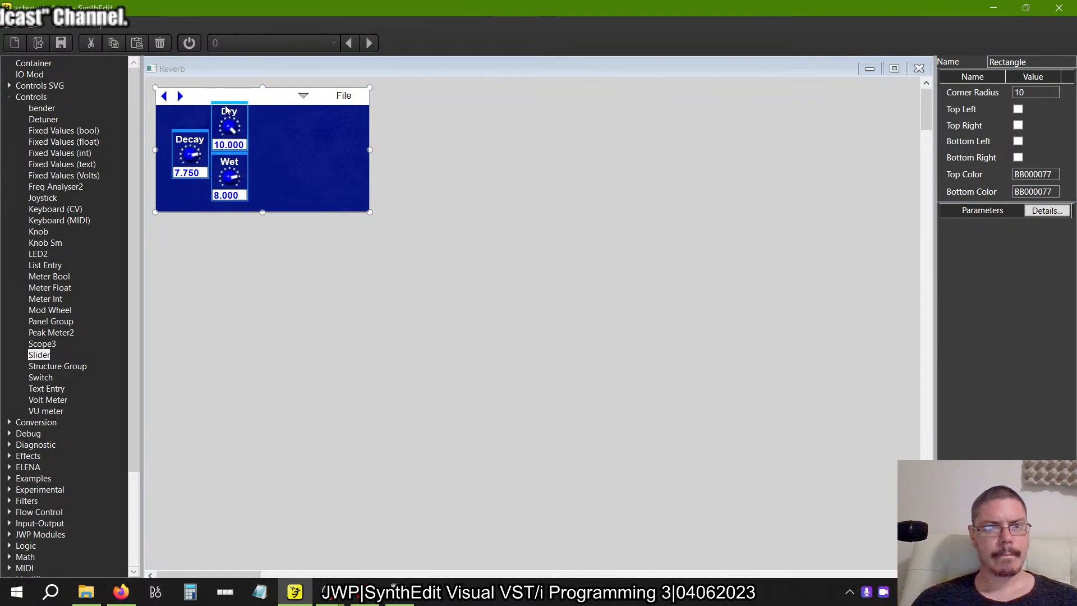
pyautogui.moveTo(226, 111); pyautogui.dragTo(251, 111)
pyautogui.click(507, 205)
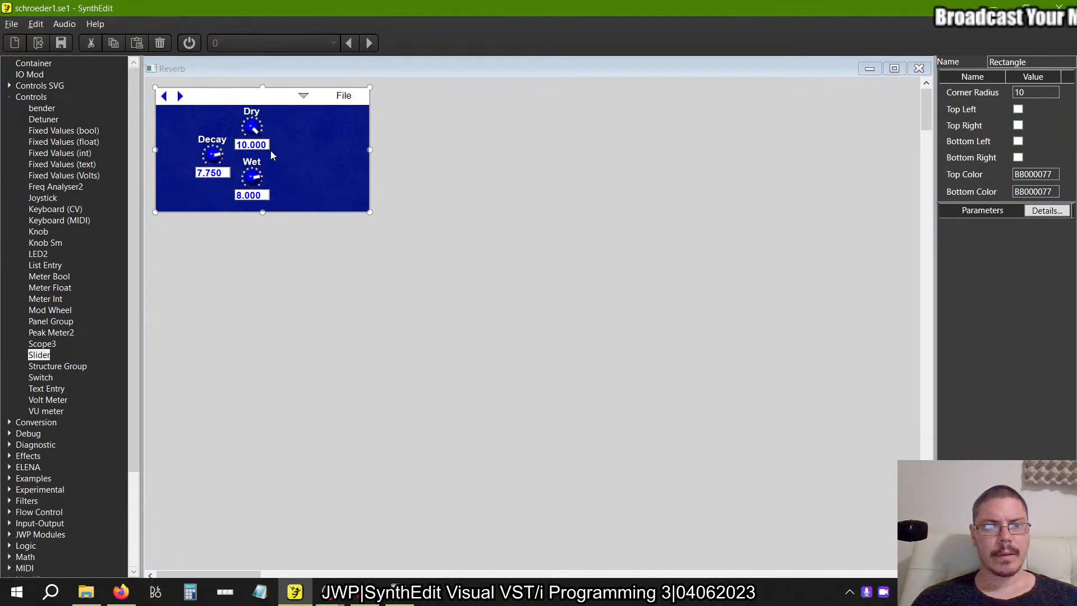
pyautogui.moveTo(320, 333); pyautogui.dragTo(159, 107)
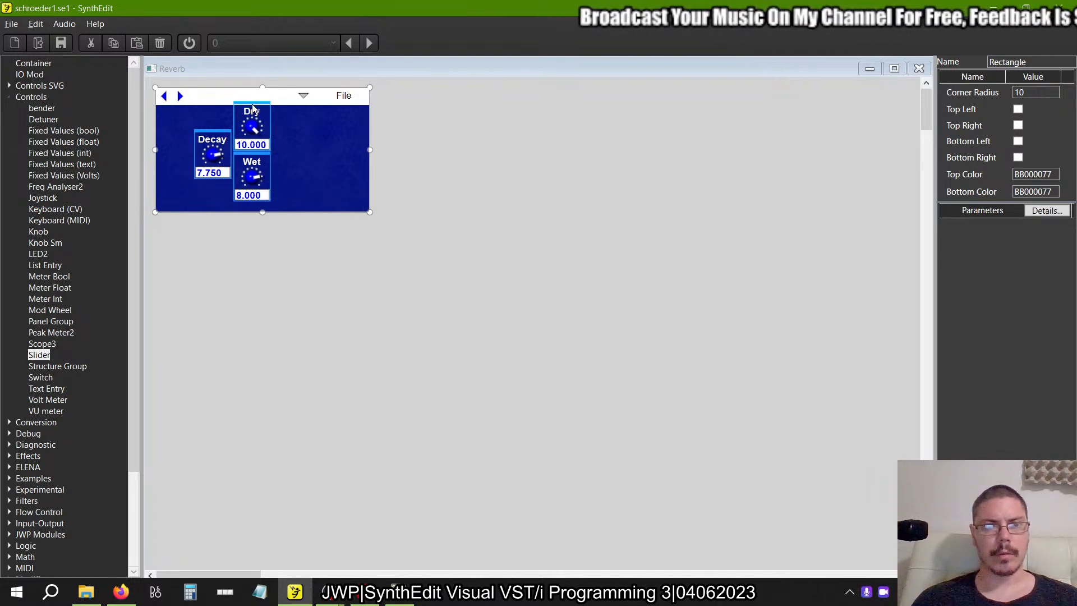
pyautogui.moveTo(251, 109); pyautogui.dragTo(276, 109)
pyautogui.click(345, 285)
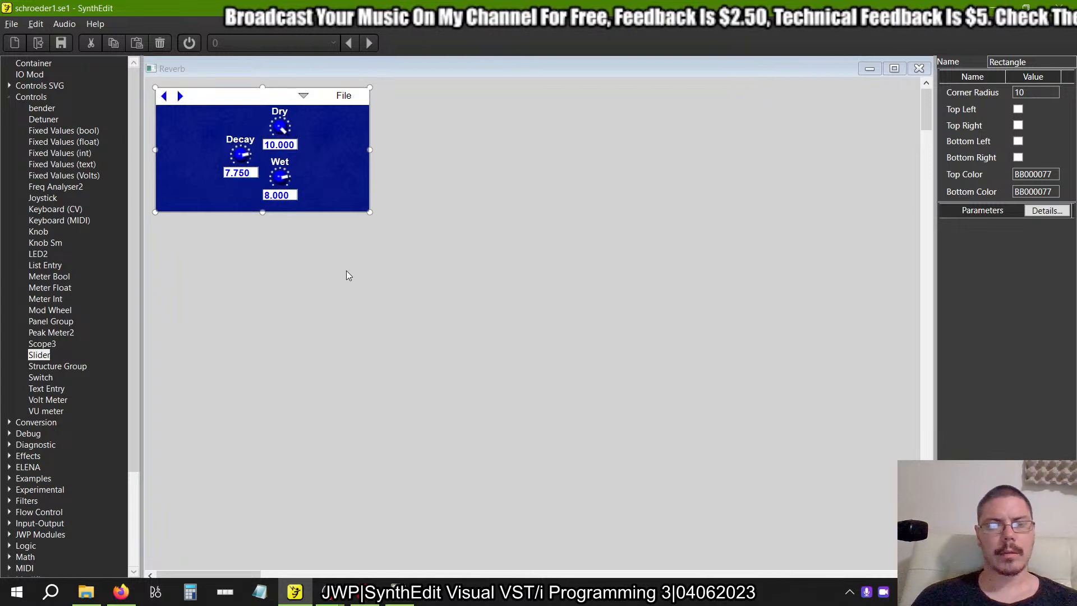
# Extend the dark blue rectangle and panel slightly downward, and move the Decay, Dry and Wet knobs down together to re-centre them.
pyautogui.click(263, 208)
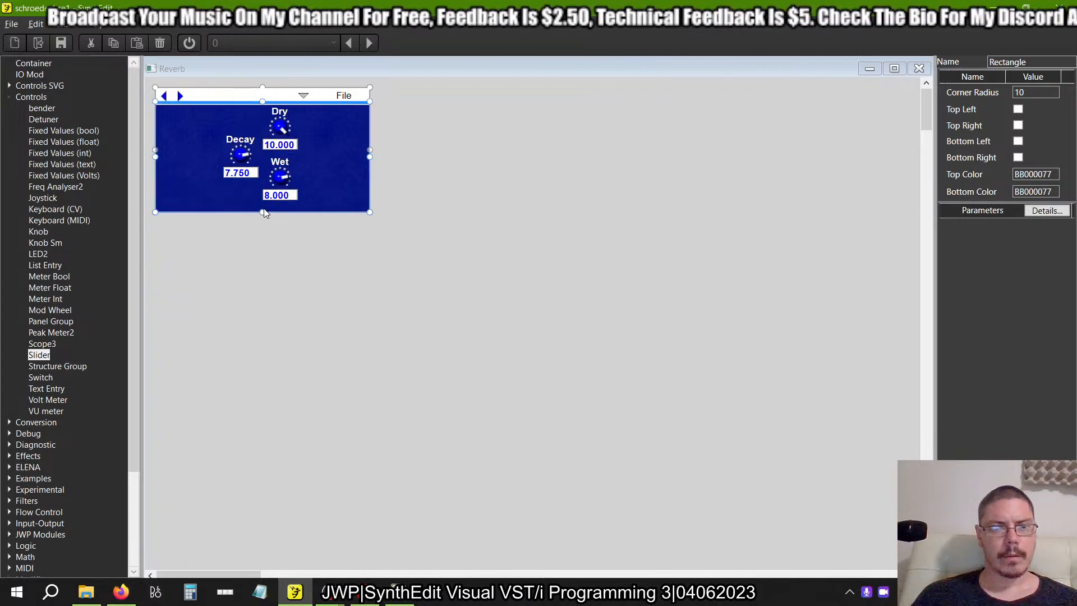
pyautogui.moveTo(264, 213)
pyautogui.mouseDown()
pyautogui.moveTo(264, 224)
pyautogui.moveTo(261, 212)
pyautogui.mouseUp()
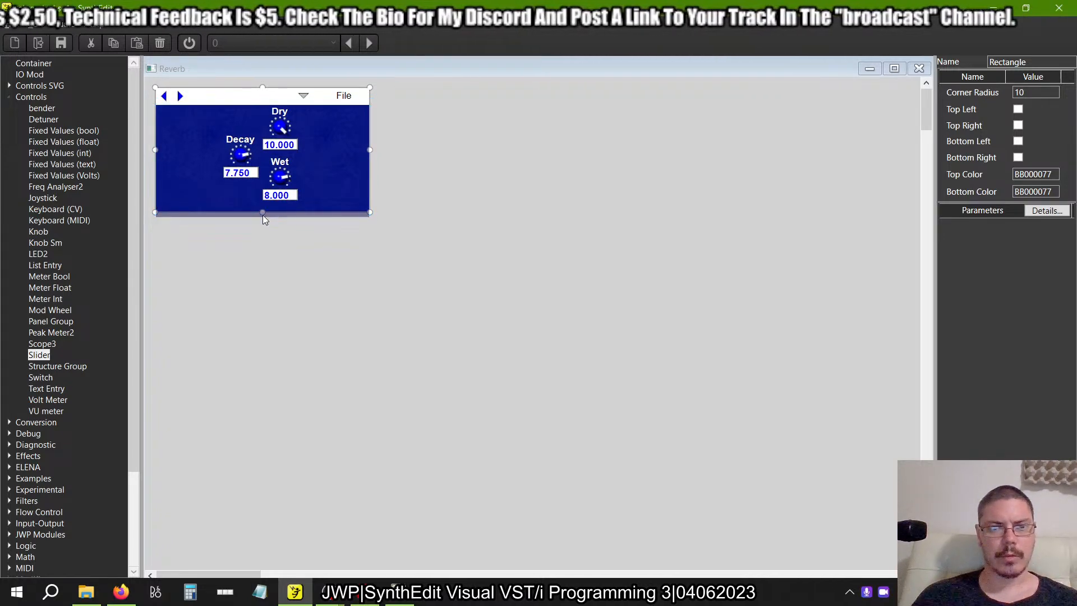
pyautogui.moveTo(263, 217)
pyautogui.mouseDown()
pyautogui.moveTo(262, 205)
pyautogui.moveTo(264, 216)
pyautogui.mouseUp()
pyautogui.moveTo(394, 205); pyautogui.dragTo(186, 104)
pyautogui.moveTo(284, 108); pyautogui.dragTo(284, 114)
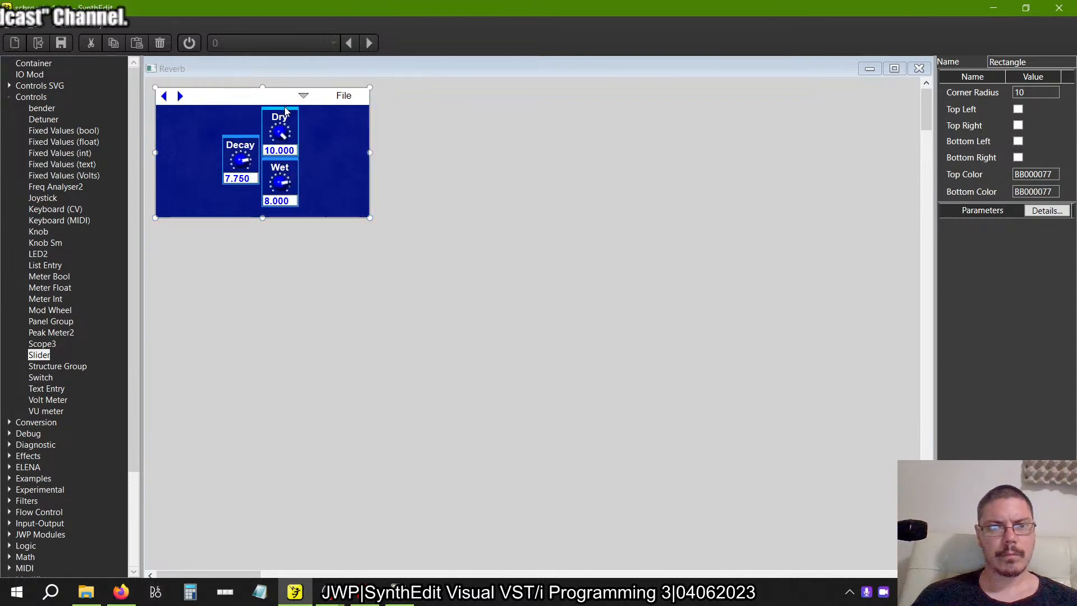
pyautogui.click(477, 195)
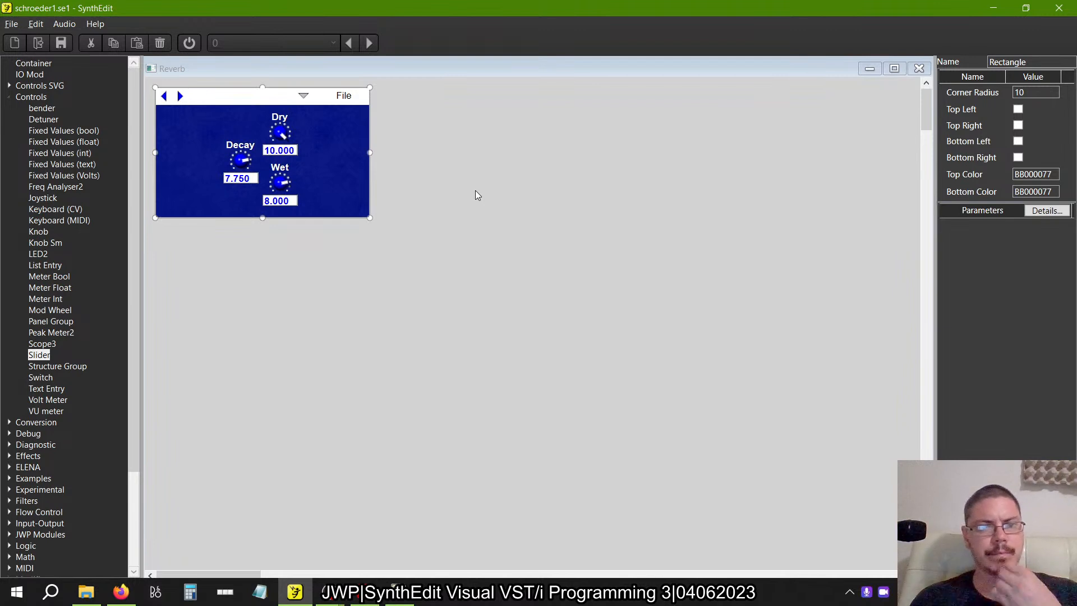
# Shorten the panel slightly from below, and stretch the dark blue rectangle back down to leave a margin under the Wet knob.
pyautogui.moveTo(262, 215); pyautogui.dragTo(262, 211)
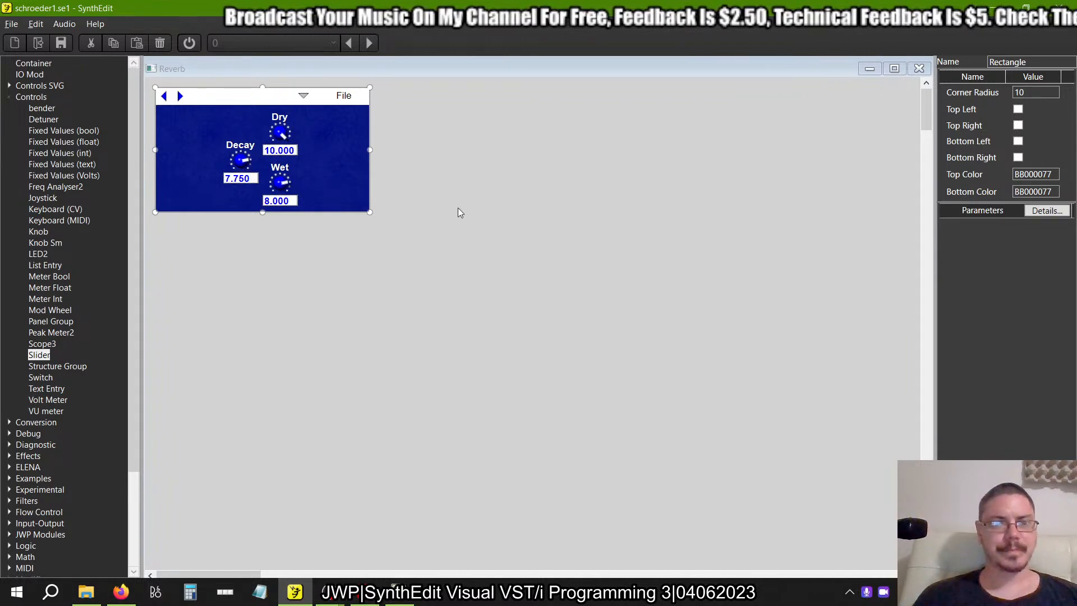
pyautogui.click(235, 203)
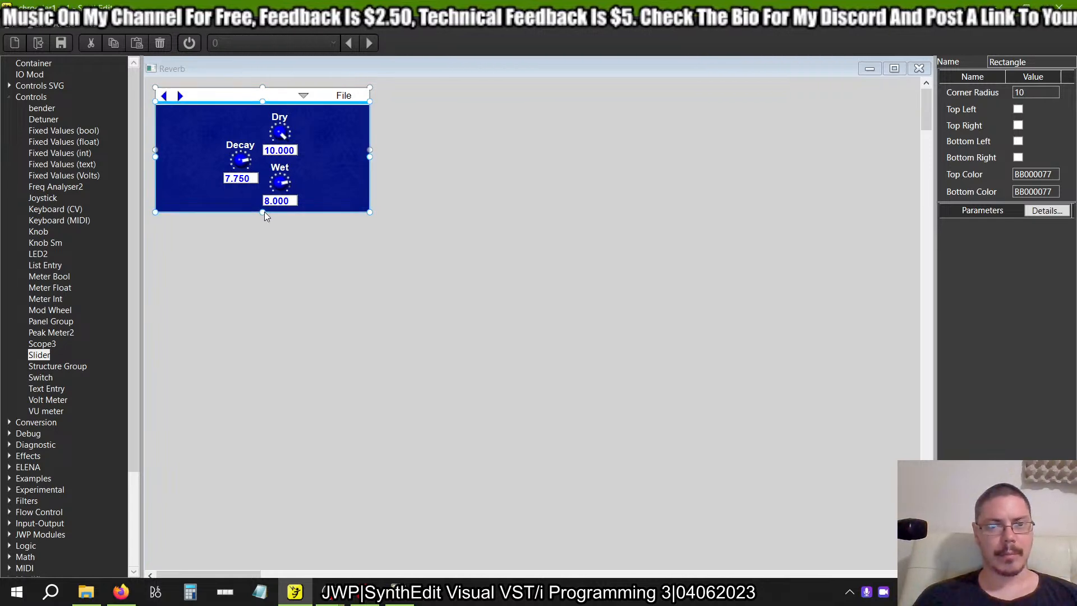
pyautogui.moveTo(265, 211); pyautogui.dragTo(264, 217)
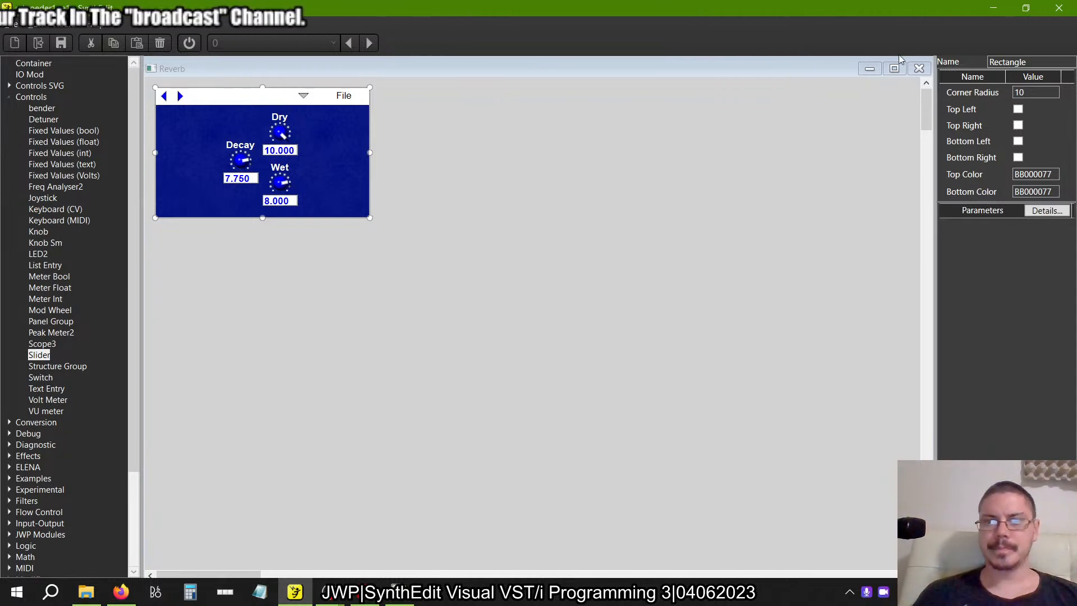
# Close Reverb's panel and structure windows to return to the Main patch.
pyautogui.hotkey('ctrl', 'a')
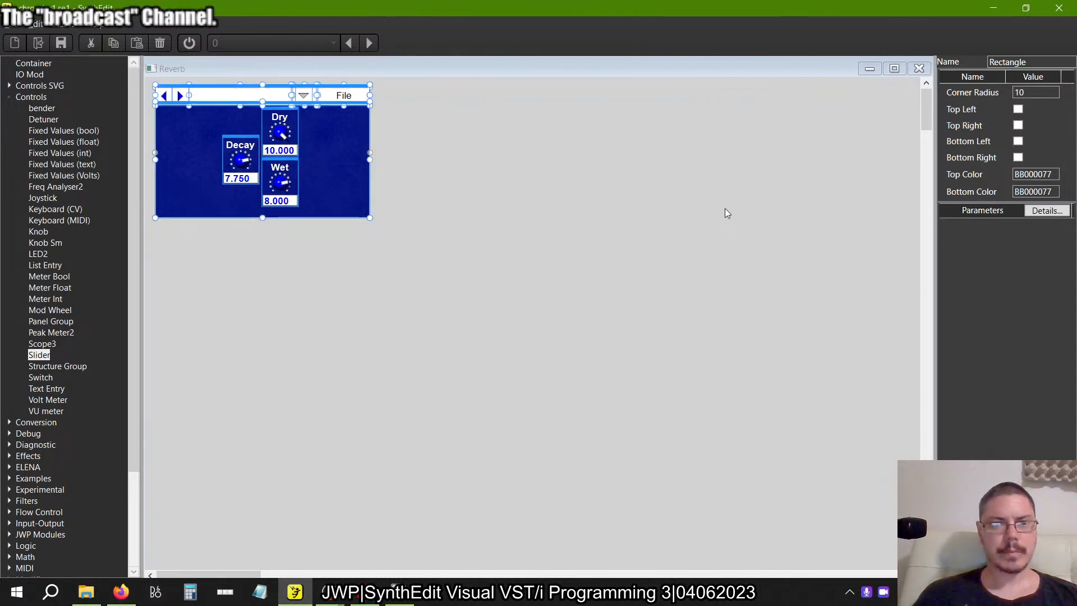
pyautogui.click(605, 291)
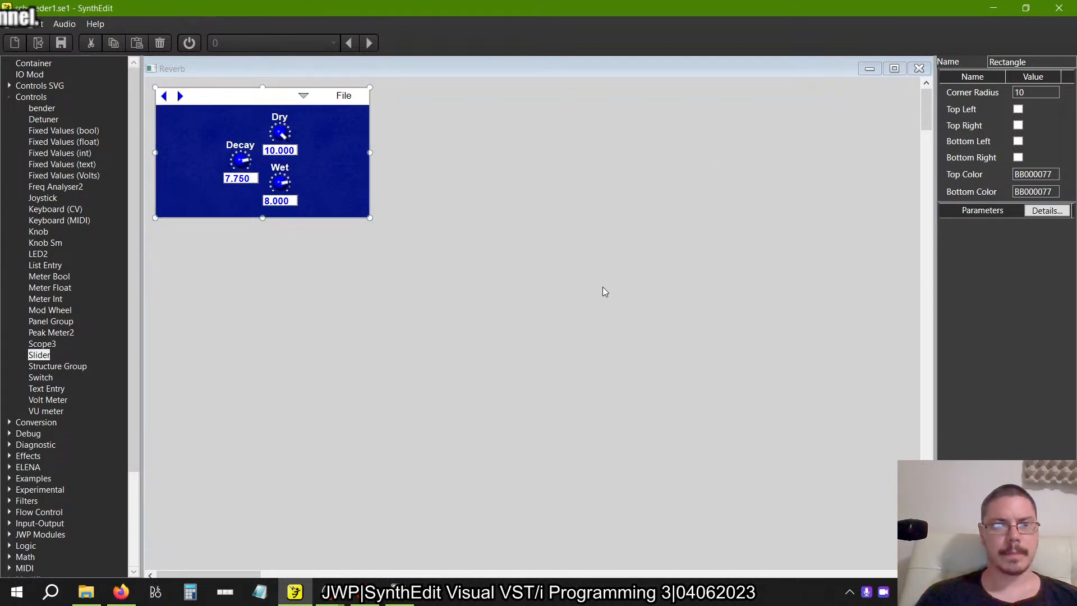
pyautogui.click(920, 69)
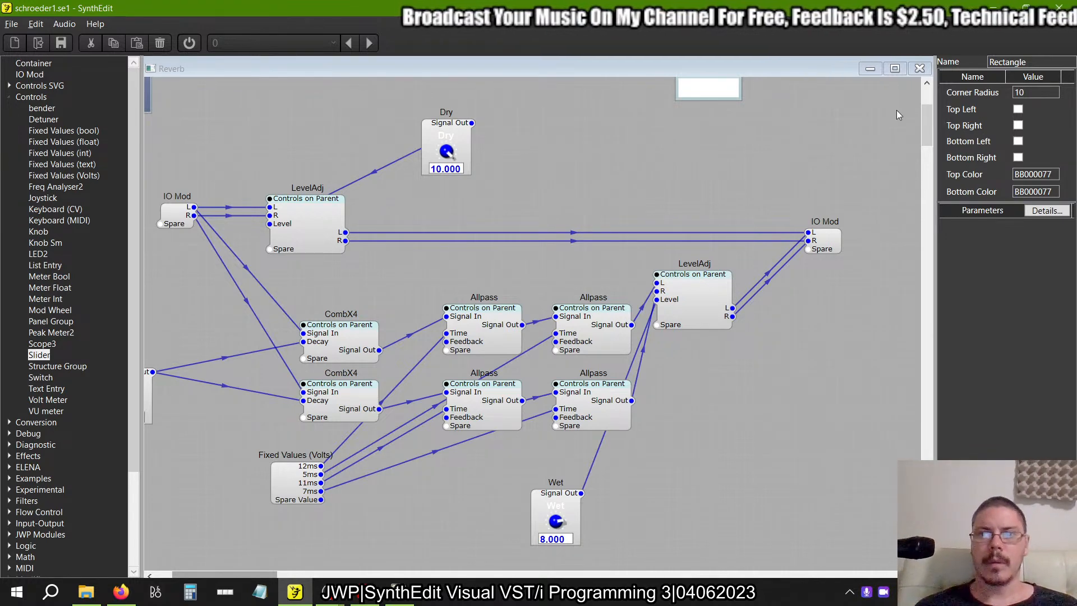
pyautogui.click(920, 69)
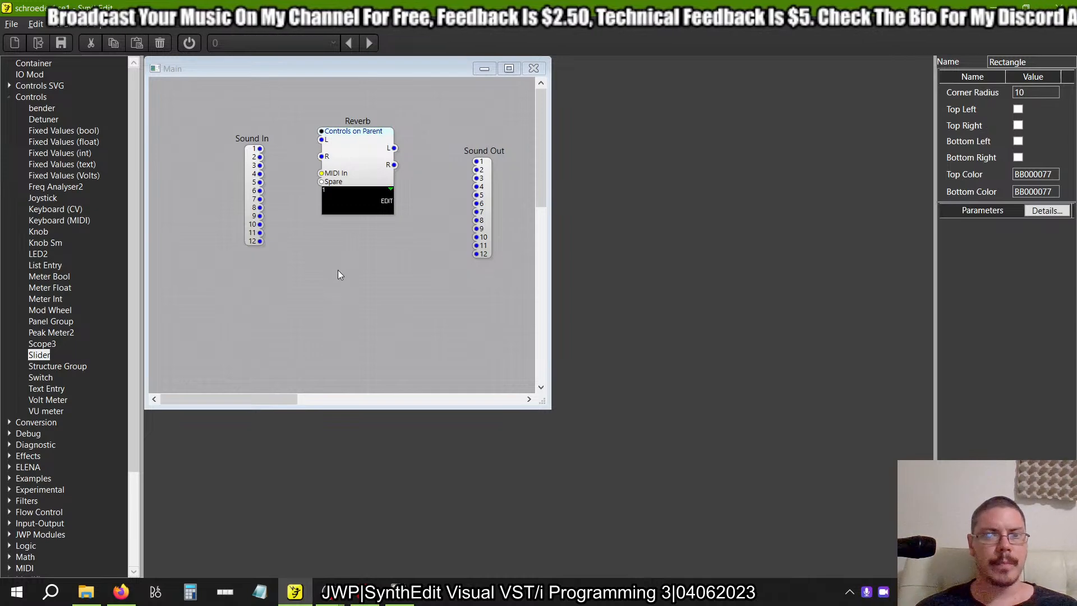
pyautogui.click(12, 24)
pyautogui.click(33, 53)
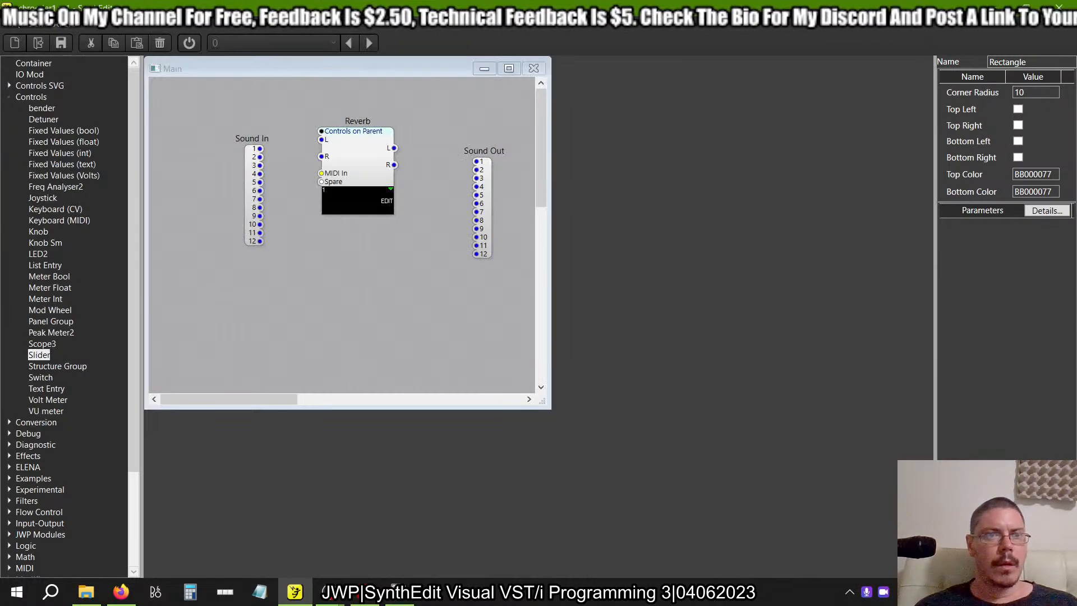
pyautogui.click(11, 24)
pyautogui.click(29, 99)
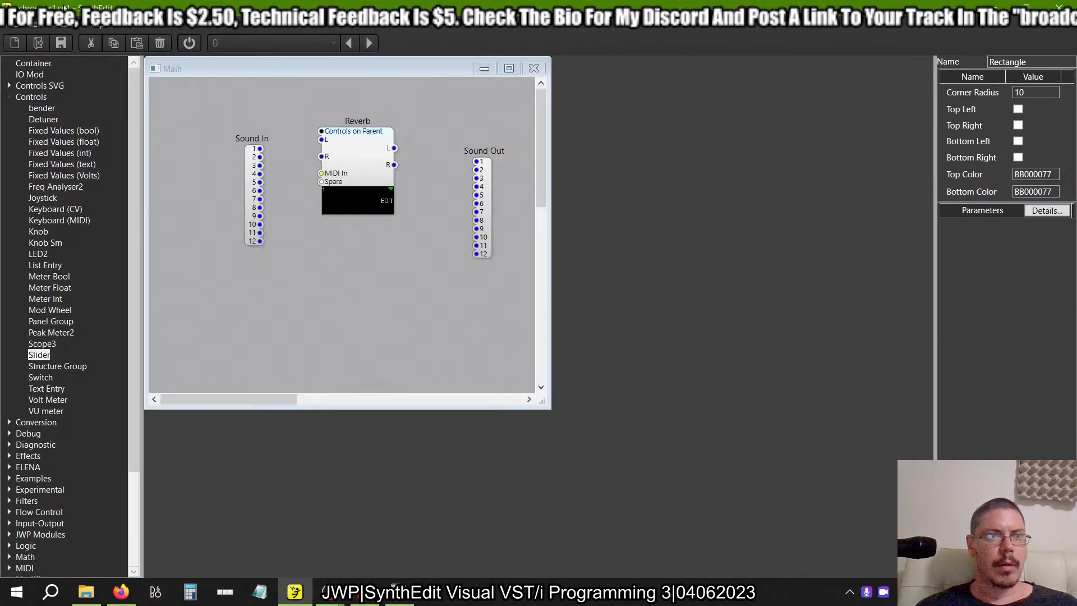
pyautogui.click(12, 29)
pyautogui.click(29, 133)
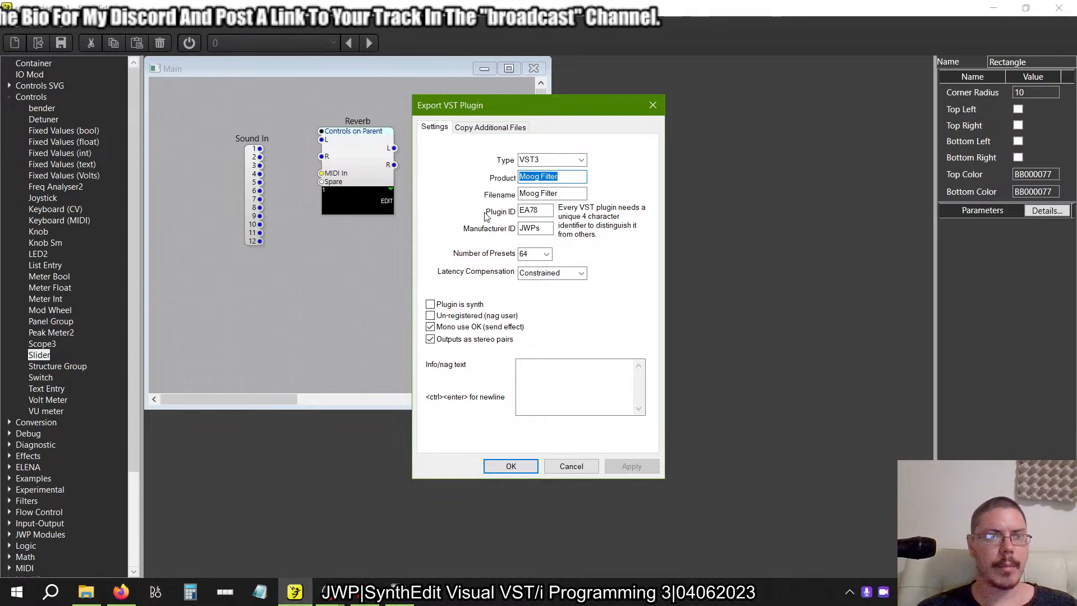
pyautogui.press('BackSpace')
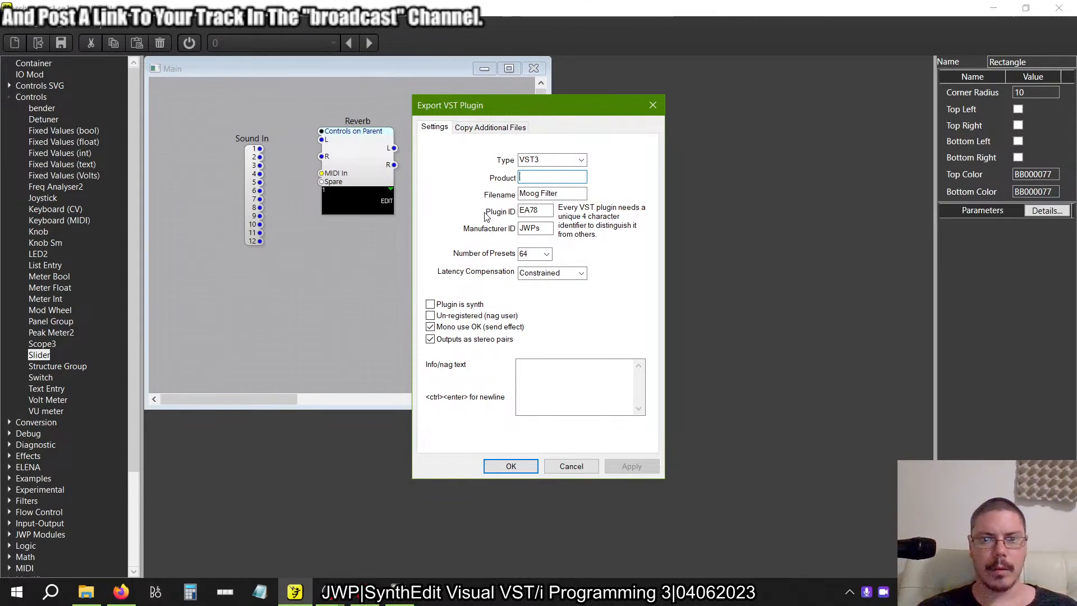
pyautogui.click(571, 466)
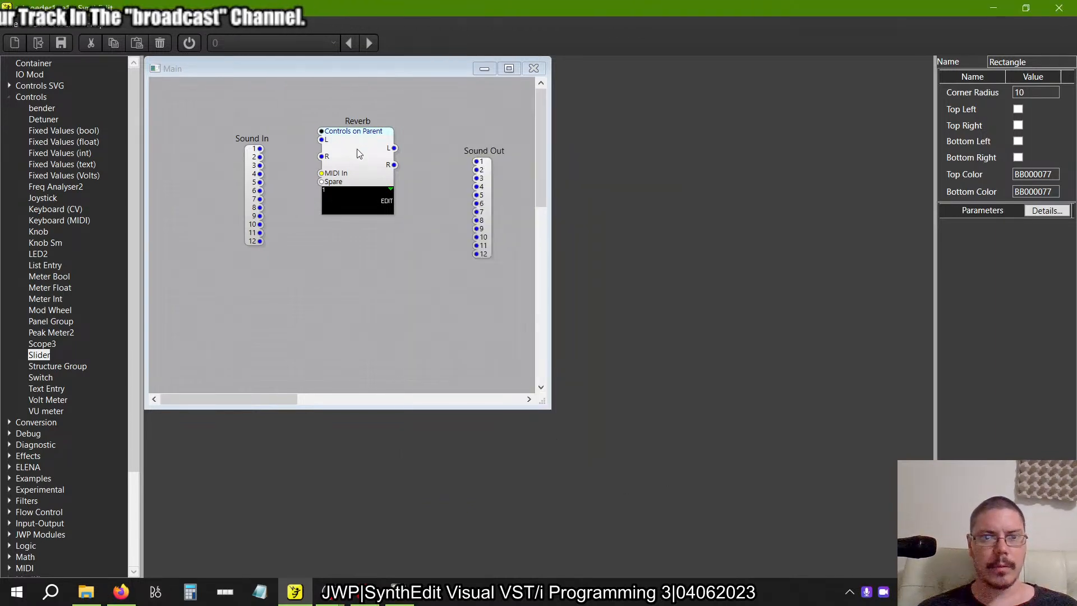
pyautogui.doubleClick(357, 149)
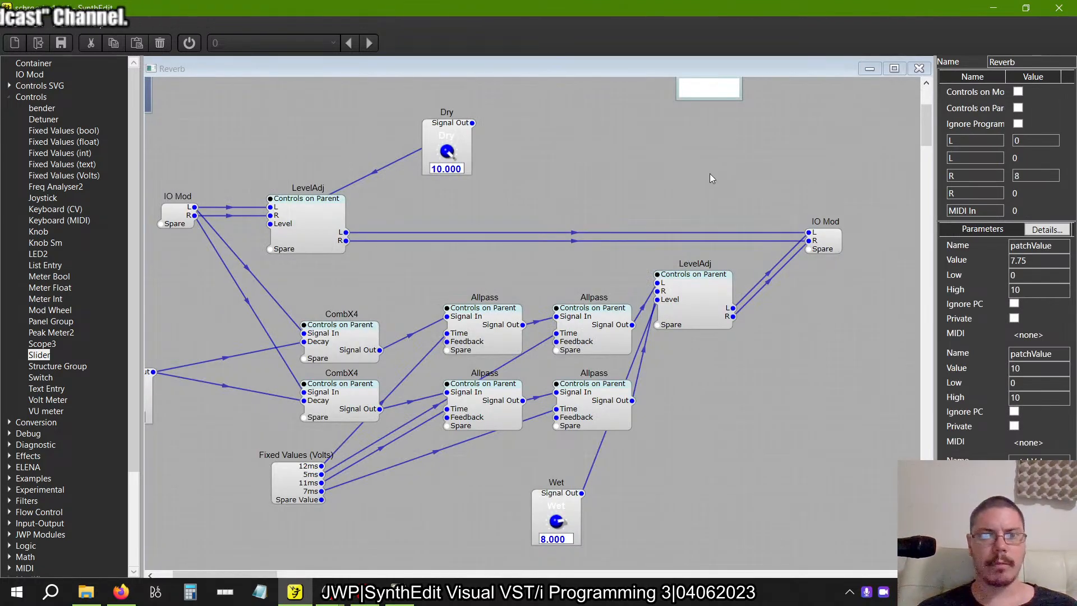
pyautogui.click(918, 68)
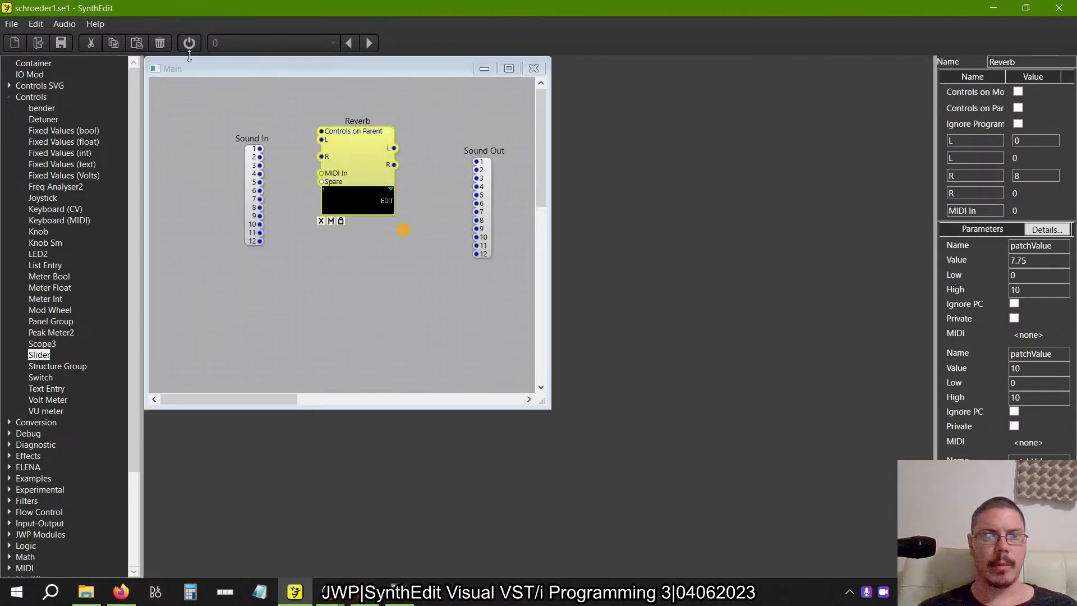
# Copy the name "schroeder" from the project's Save As file name, and leave the dialog without saving.
pyautogui.click(11, 24)
pyautogui.click(43, 113)
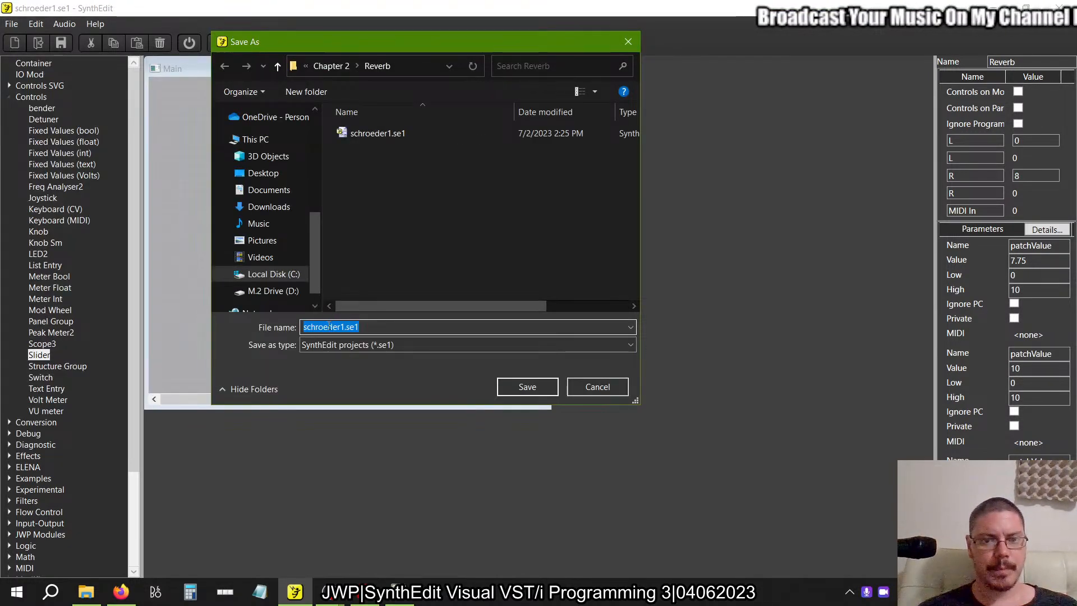
pyautogui.click(329, 326)
pyautogui.hotkey('shift', 'Home')
pyautogui.hotkey('ctrl', 'c')
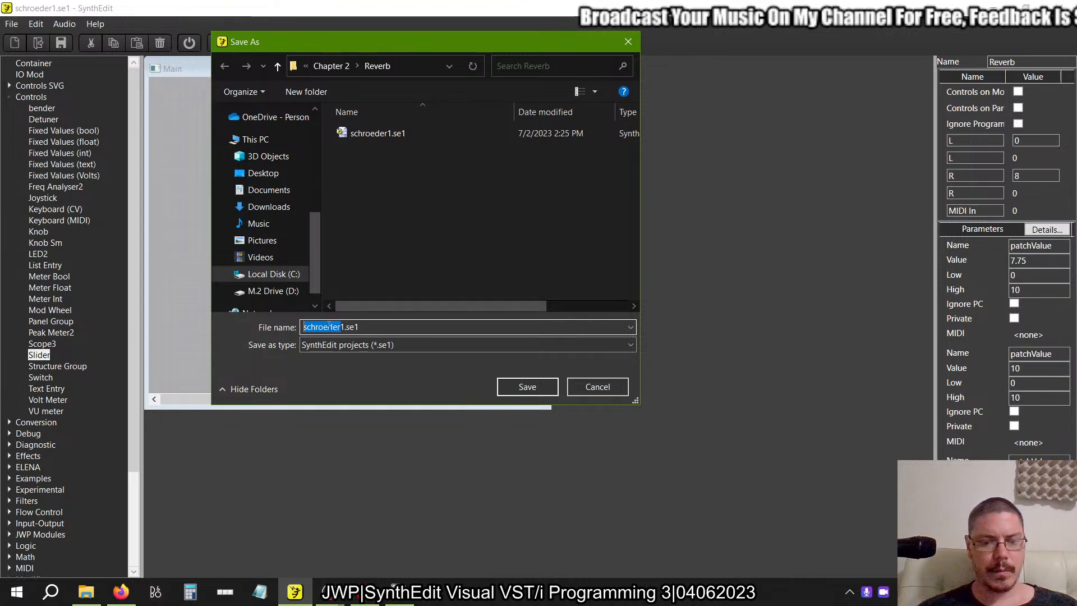
pyautogui.click(577, 389)
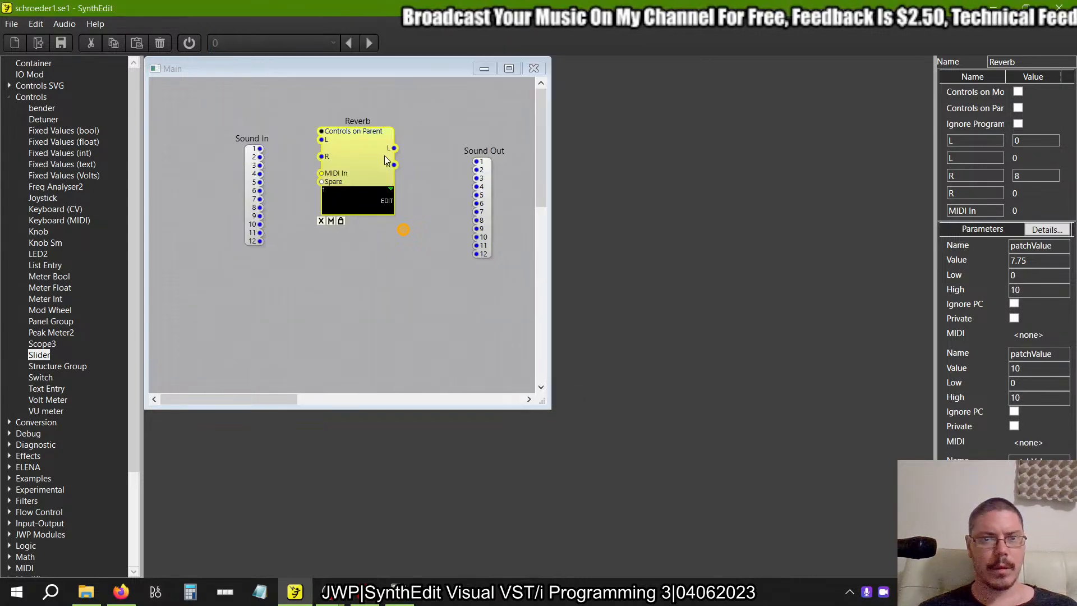
# Start a VST export and set the product name to Schroeder Reverb, using the copied name as its base.
pyautogui.click(12, 24)
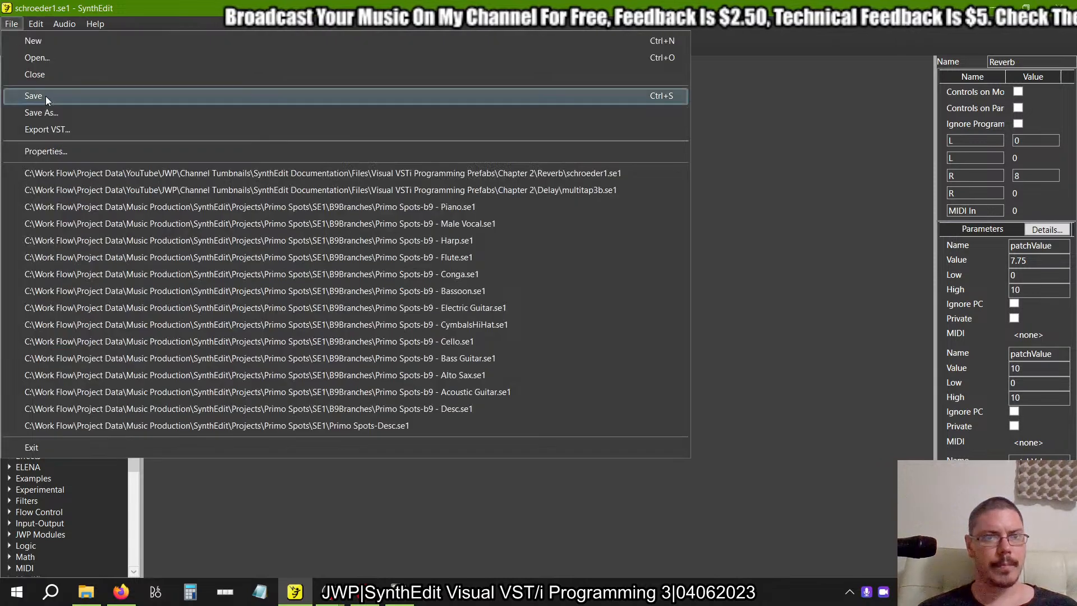
pyautogui.click(46, 130)
pyautogui.hotkey('ctrl', 'v')
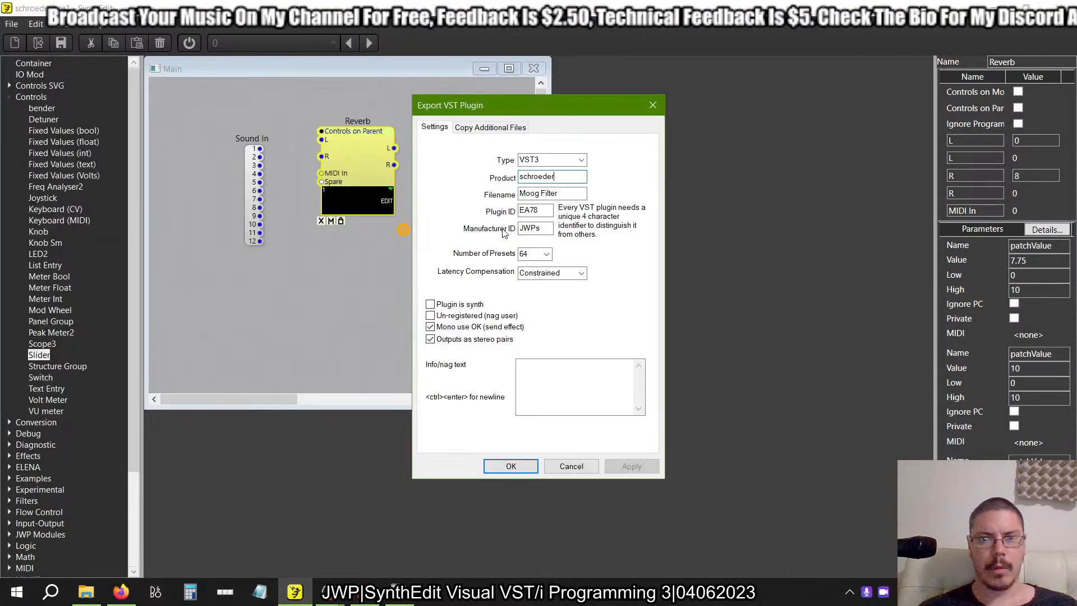
pyautogui.press('Home')
pyautogui.press('Delete')
pyautogui.write('S')
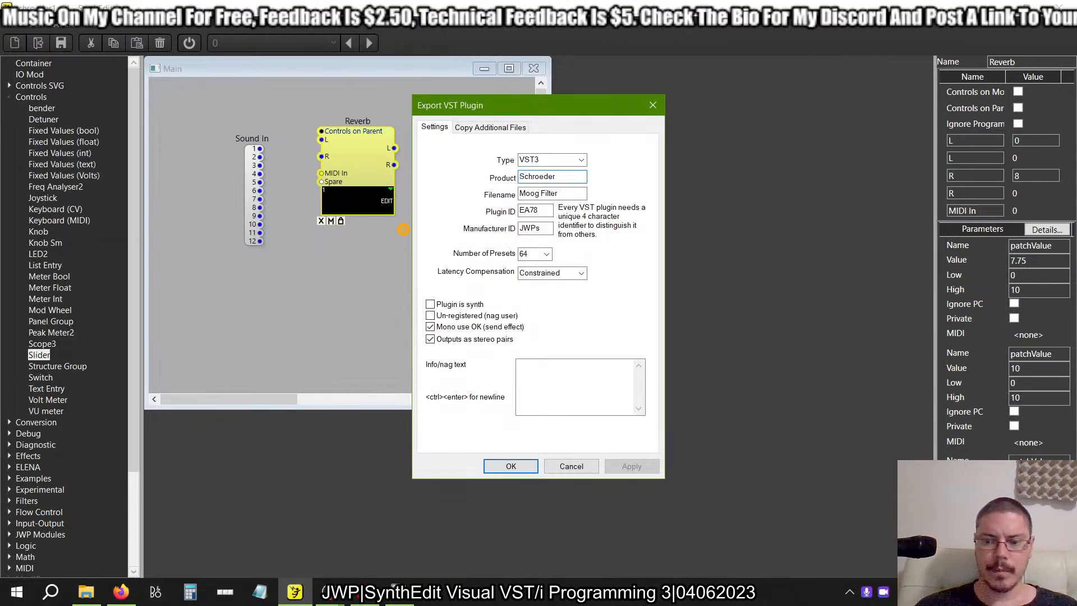
pyautogui.press('End')
pyautogui.write('Reverb')
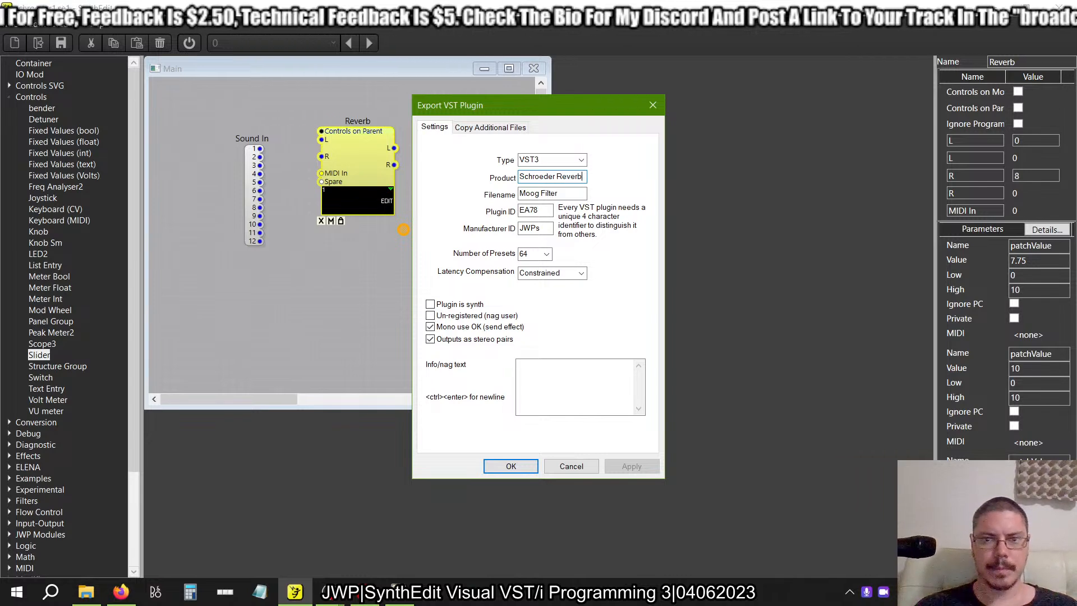
# Reuse Schroeder Reverb as the export's filename and set the plugin ID to SESR.
pyautogui.hotkey('ctrl', 'a')
pyautogui.hotkey('ctrl', 'c')
pyautogui.press('Tab')
pyautogui.hotkey('ctrl', 'v')
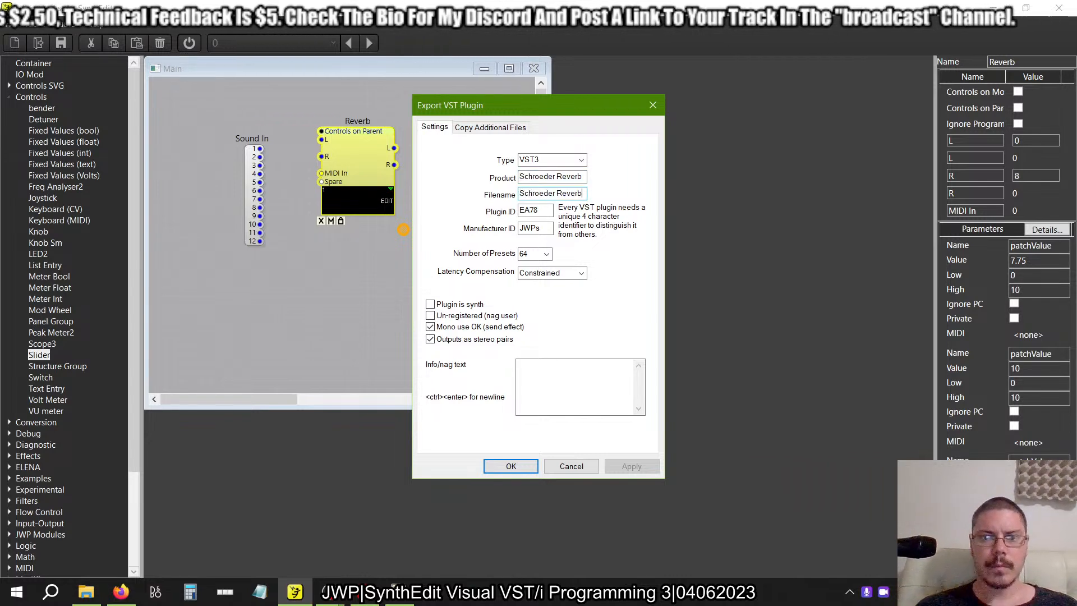
pyautogui.press('Tab')
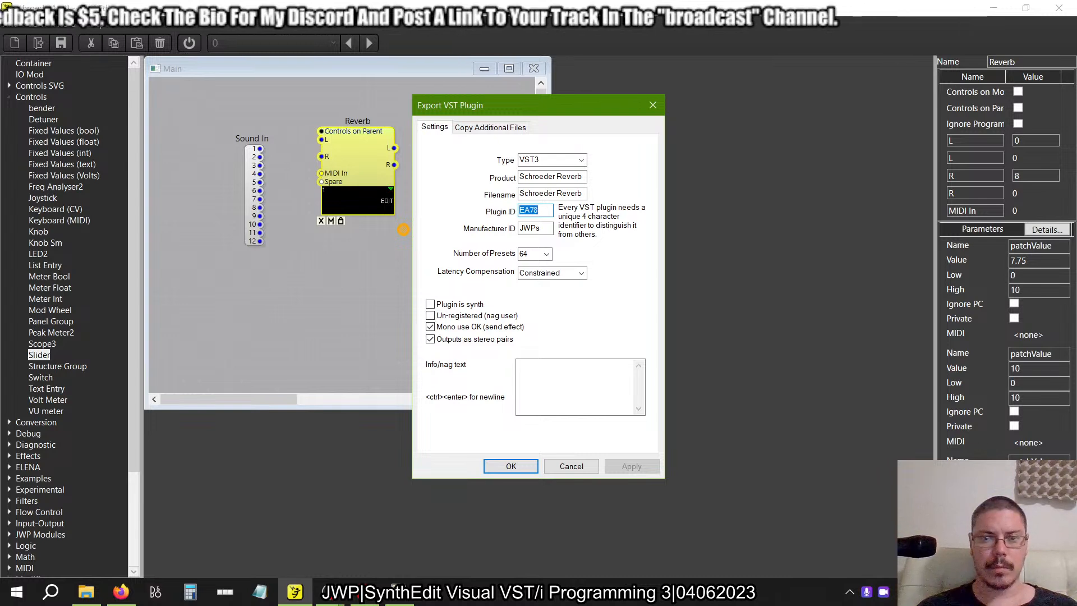
pyautogui.write('SE')
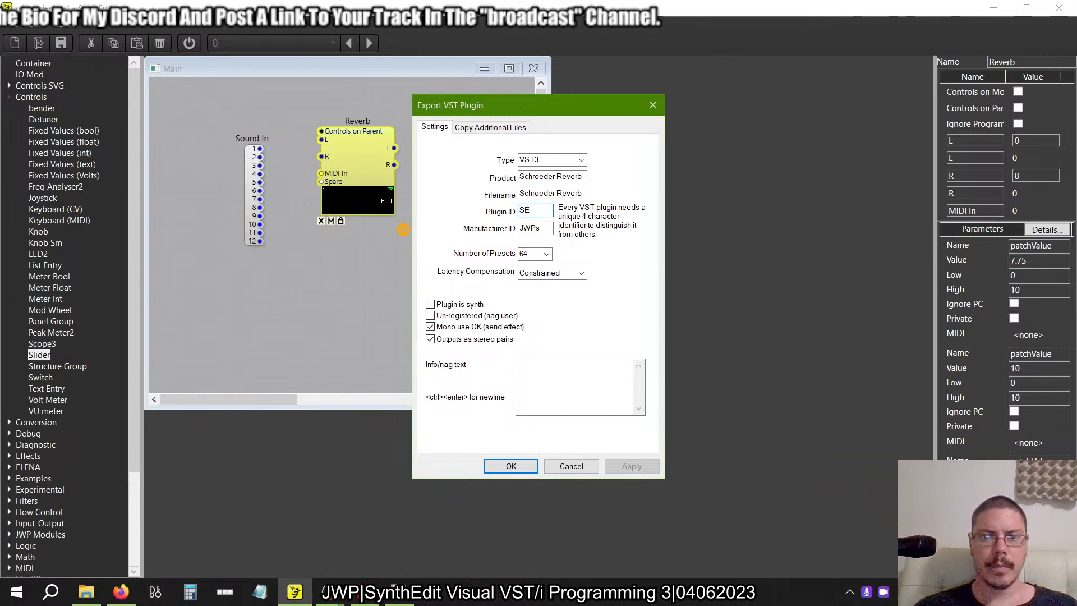
pyautogui.write('SR')
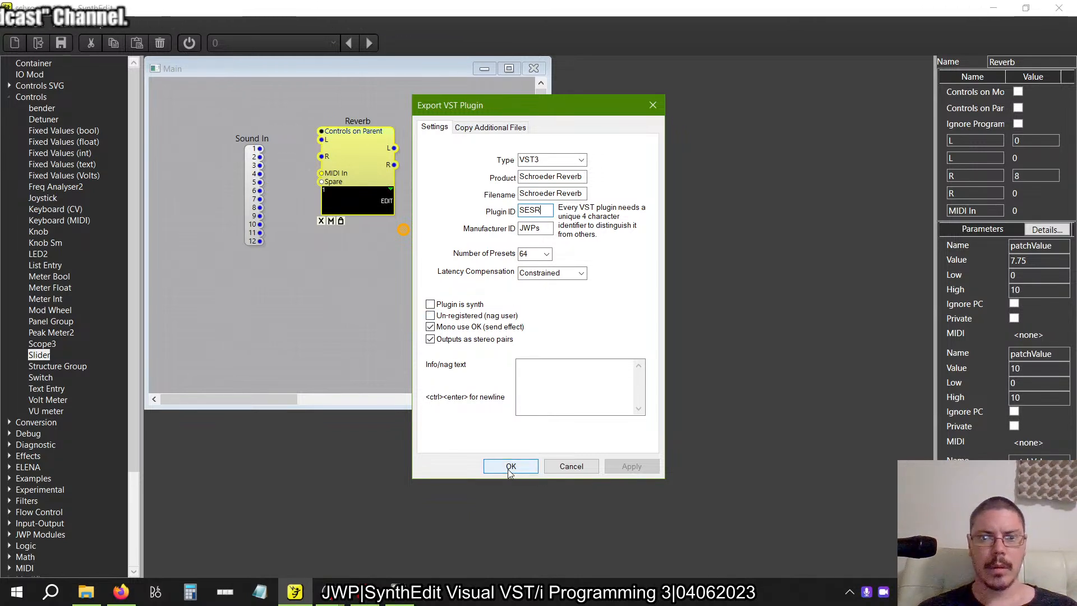
# Set the number of presets to 128 and export the VST3 plugin, saving the project first.
pyautogui.click(546, 254)
pyautogui.click(532, 310)
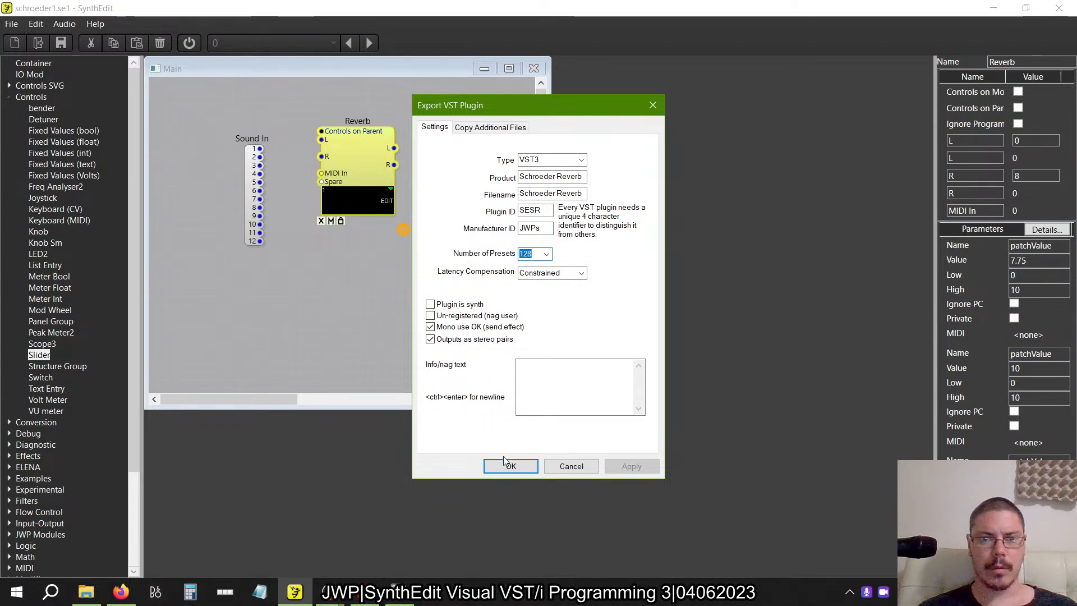
pyautogui.click(503, 461)
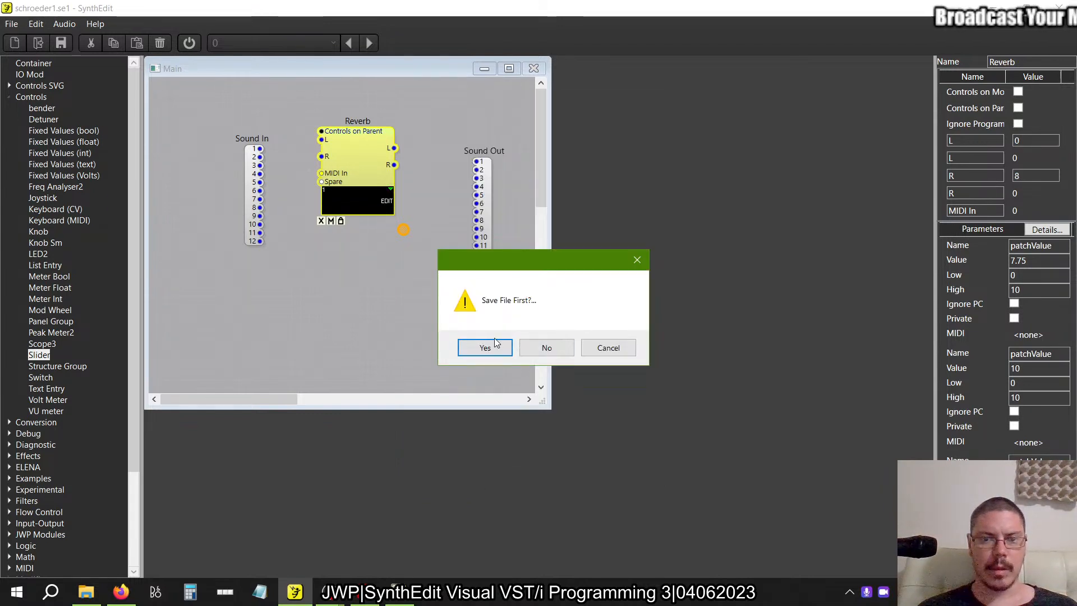
pyautogui.click(485, 348)
# Launch FL Studio 21 and dismiss the VST export confirmation.
pyautogui.click(17, 592)
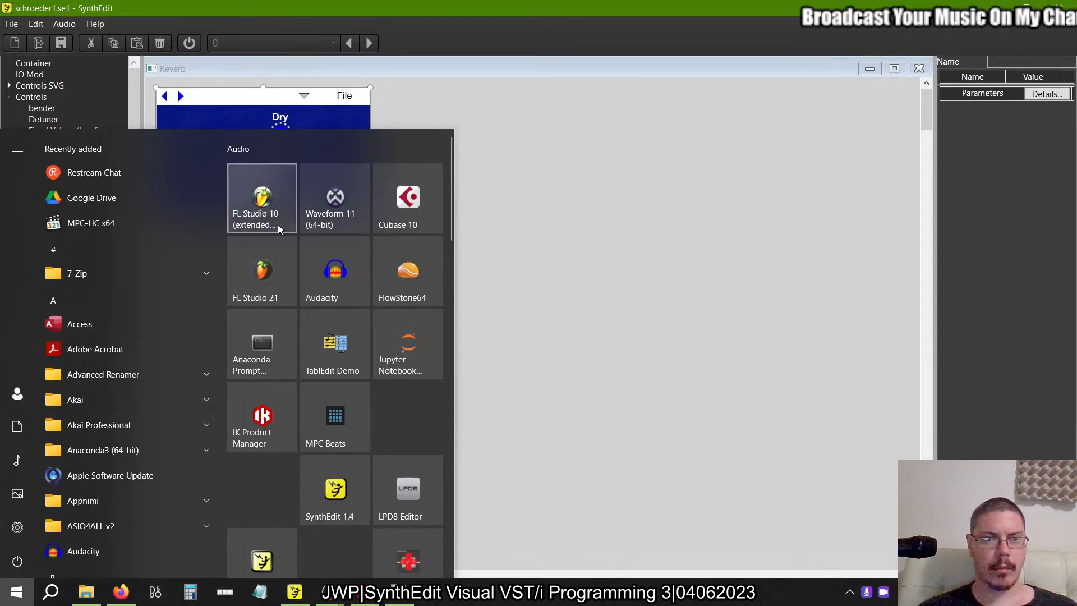
pyautogui.click(263, 277)
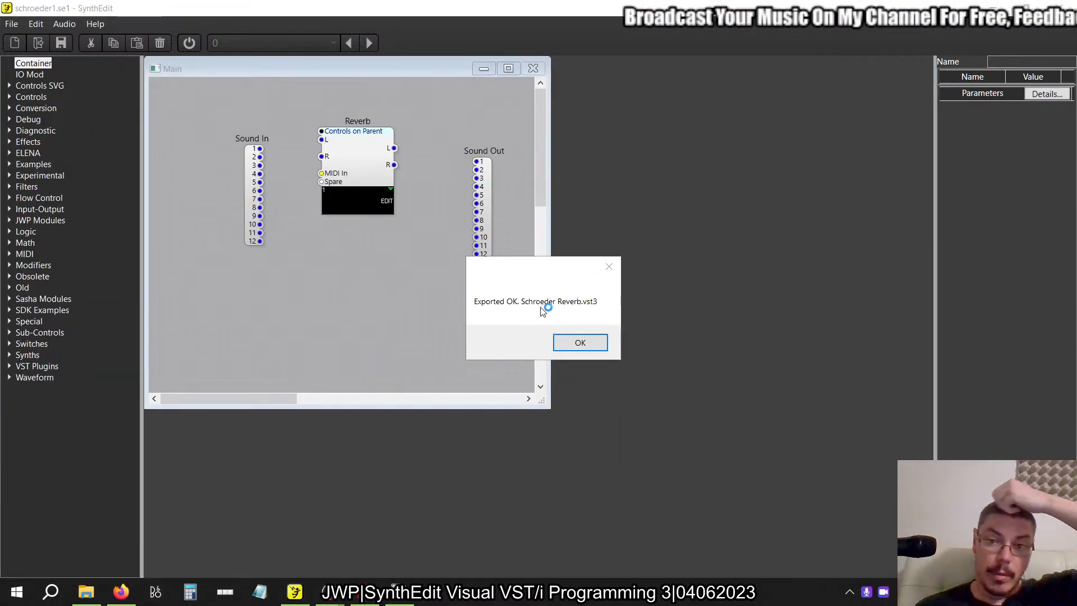
pyautogui.click(578, 342)
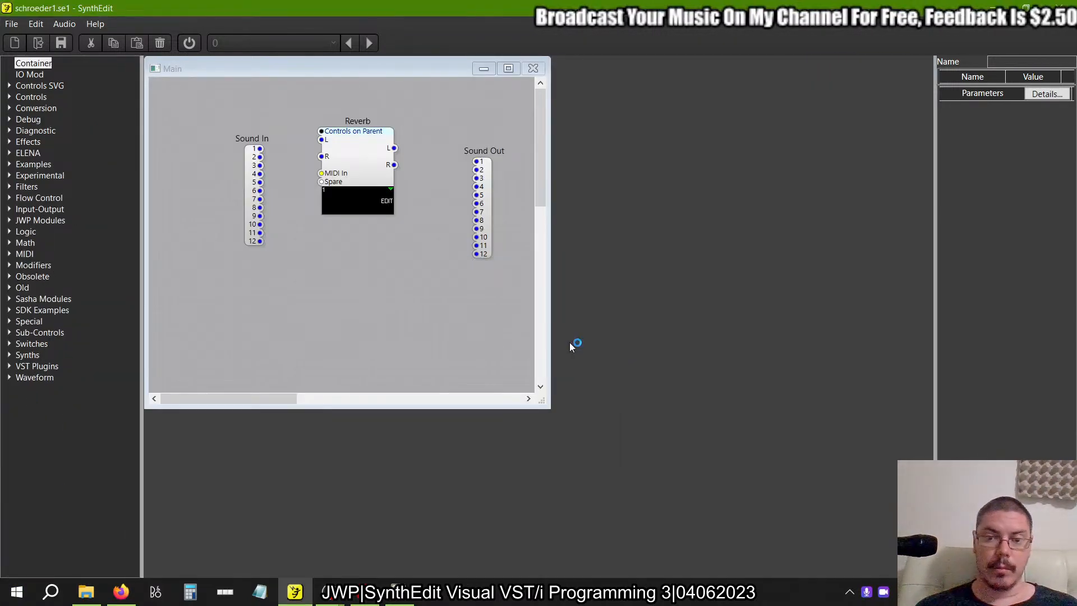
# Switch to the Visual VST/i-Programming PDF in Acrobat Reader to view Figure 2.44.
pyautogui.click(374, 602)
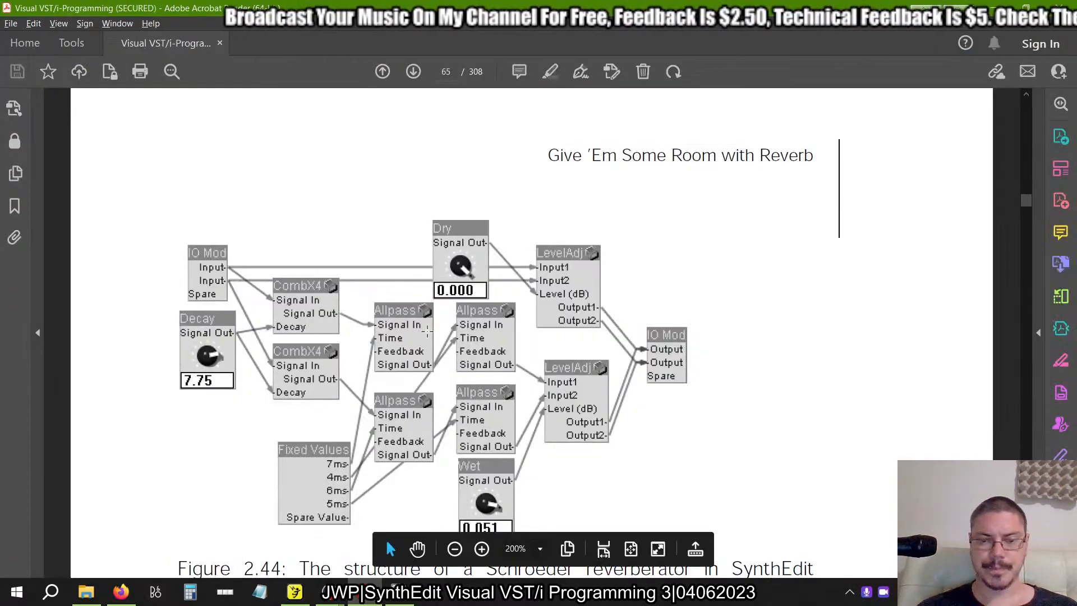
# Set the PDF's page display to Single Page View and show Figures 2.44 and 2.45 on page 65.
pyautogui.scroll(-5, 428, 331)
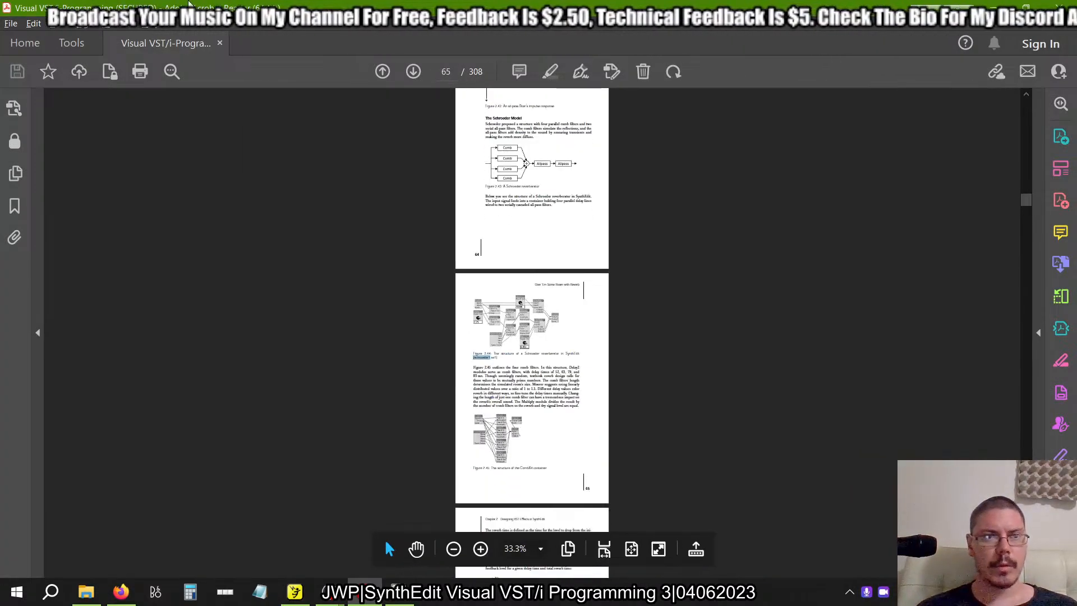
pyautogui.click(75, 25)
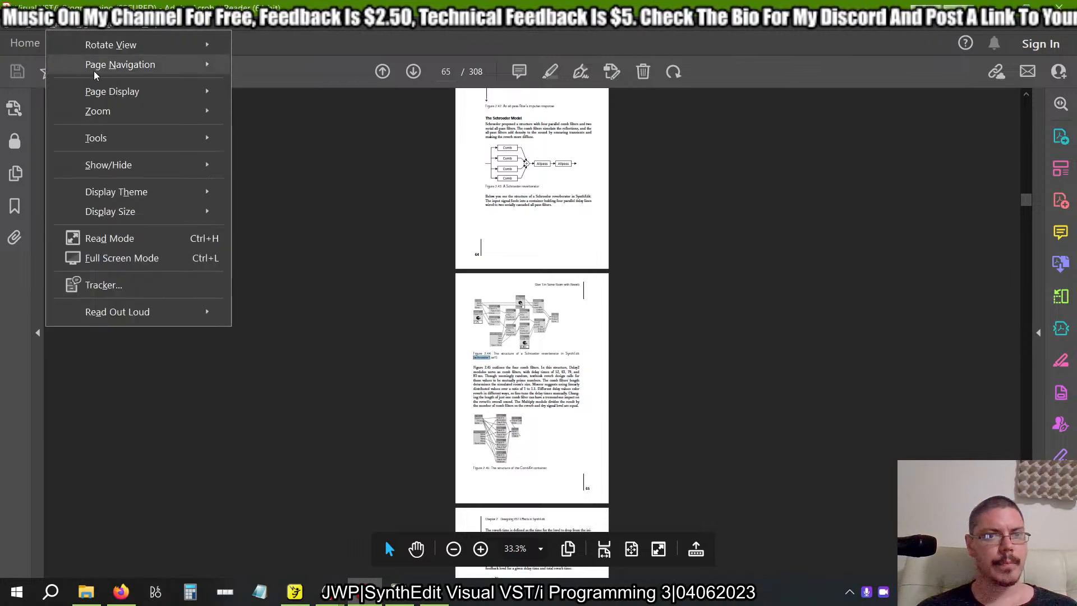
pyautogui.moveTo(156, 63)
pyautogui.moveTo(144, 92)
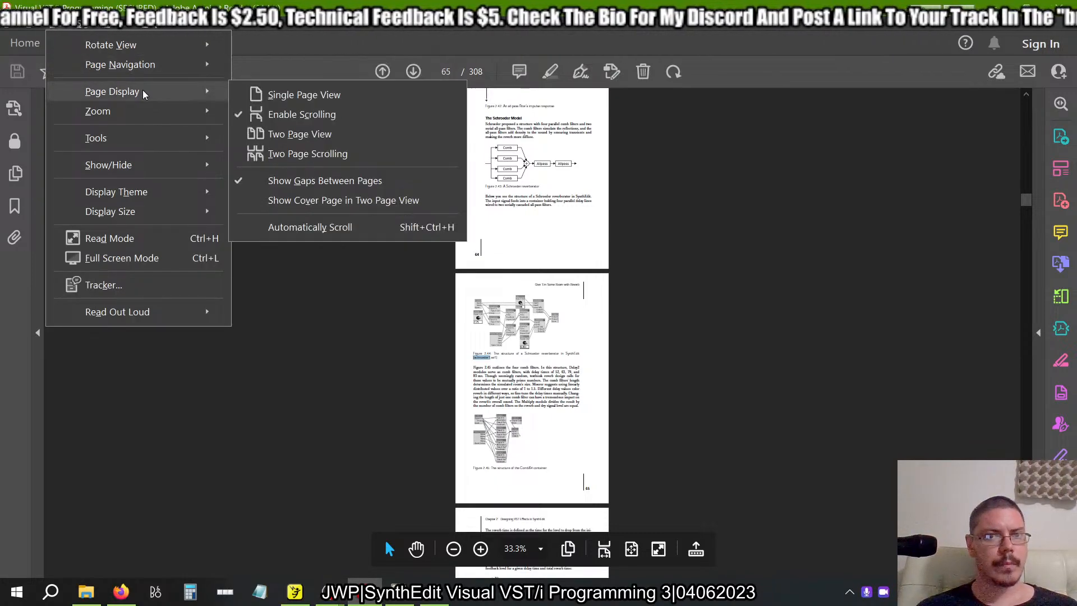
pyautogui.click(287, 94)
pyautogui.scroll(4, 427, 309)
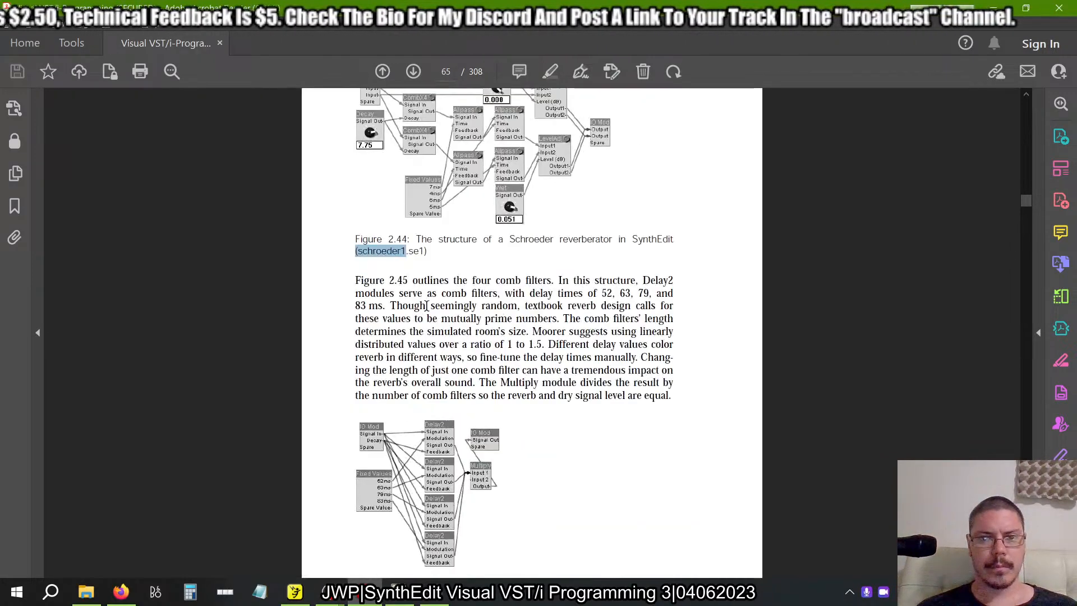
pyautogui.scroll(-1, 428, 306)
# Switch to FL Studio 21 and refresh the plugin list with a fast scan.
pyautogui.hotkey('alt', 'Tab')
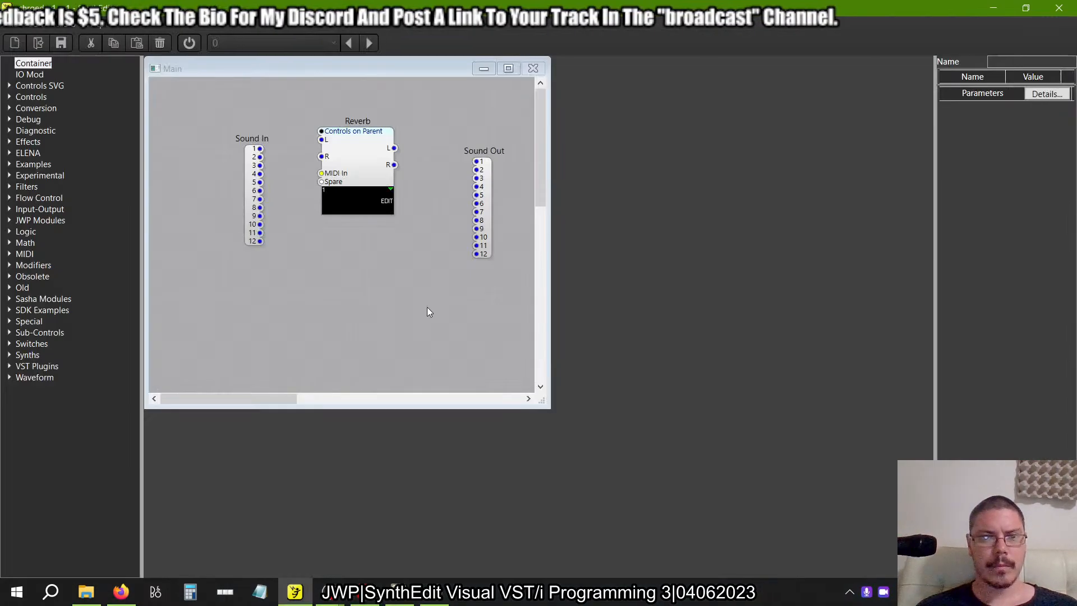
pyautogui.hotkey('alt', 'Tab')
pyautogui.hotkey('alt', 'Tab')
pyautogui.hotkey('alt', 'Tab')
pyautogui.hotkey('alt', 'Tab')
pyautogui.hotkey('alt', 'Tab')
pyautogui.hotkey('alt', 'Tab')
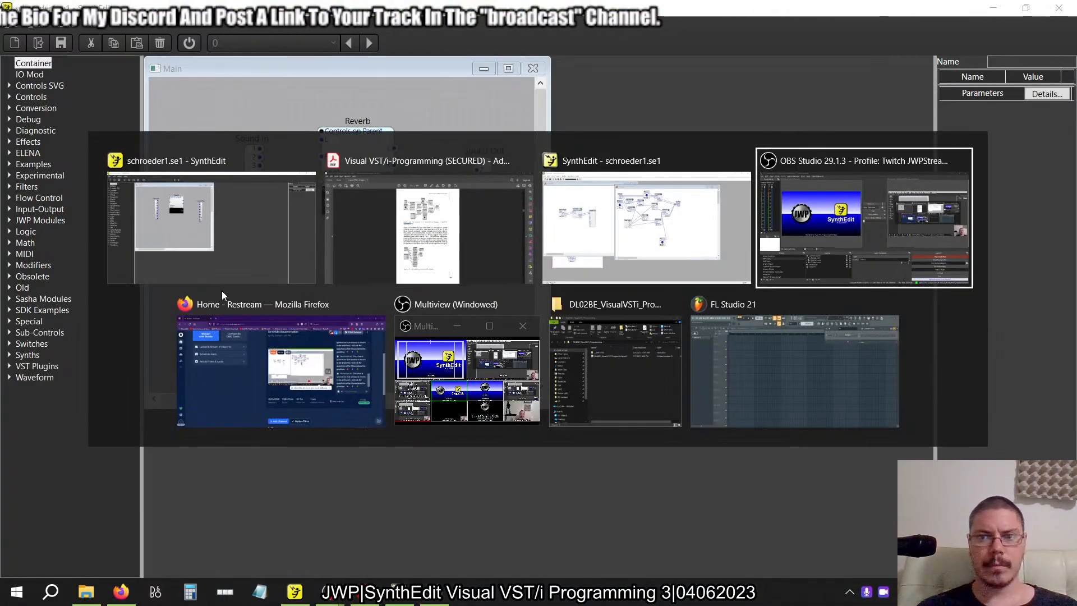
pyautogui.hotkey('alt', 'Tab')
pyautogui.hotkey('alt', 'Tab')
pyautogui.hotkey('alt', 'shift', 'Tab')
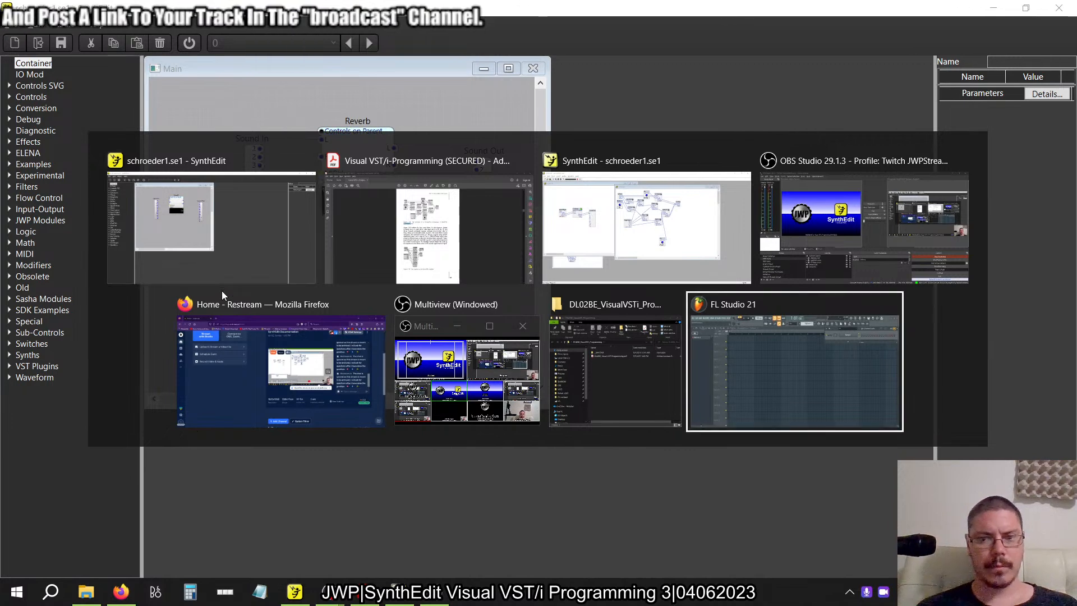
pyautogui.scroll(15, 125, 175)
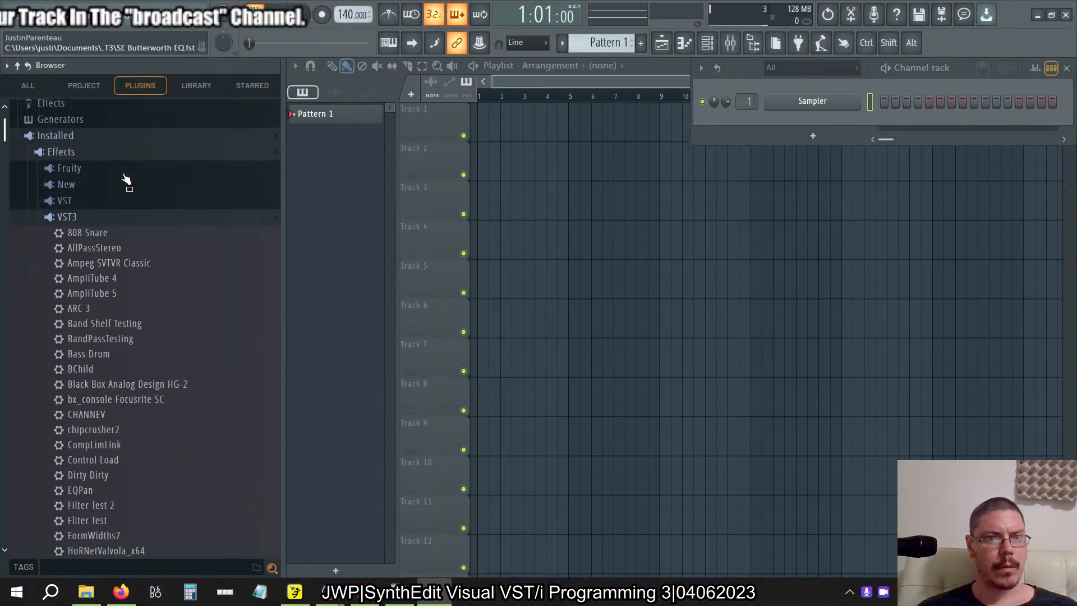
pyautogui.rightClick(119, 211)
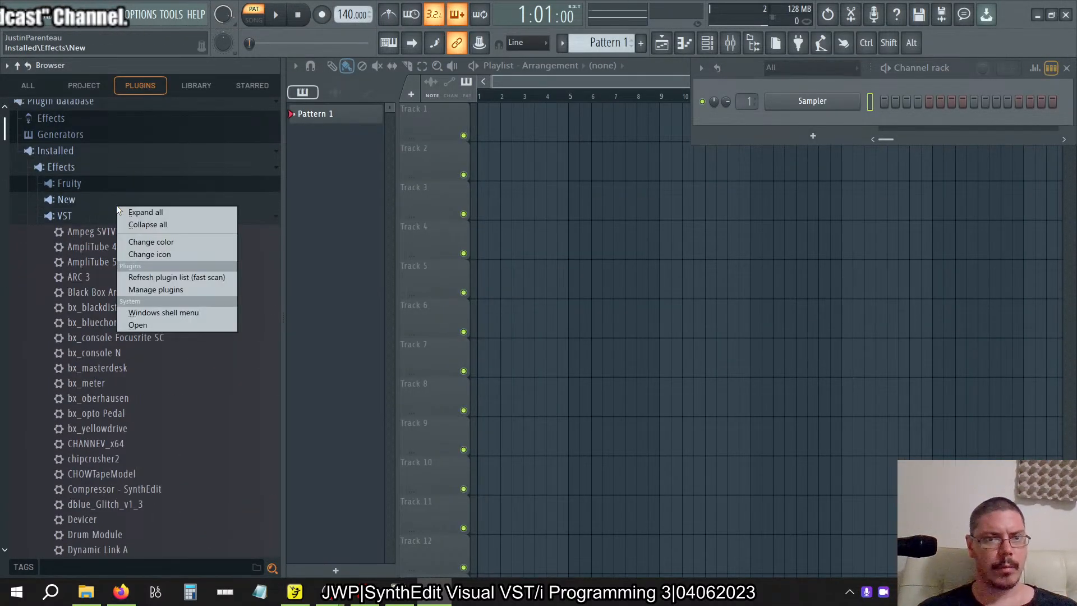
pyautogui.click(227, 275)
# Open the Reverb container's structure in SynthEdit and check on the plugin scan in FL Studio 21.
pyautogui.hotkey('alt', 'Tab')
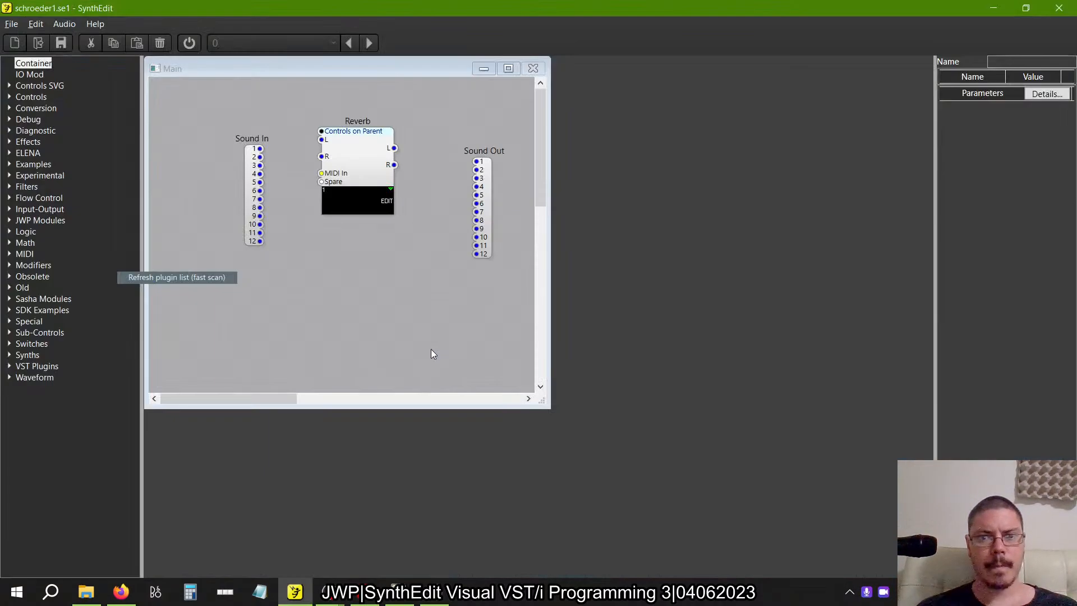
pyautogui.doubleClick(348, 158)
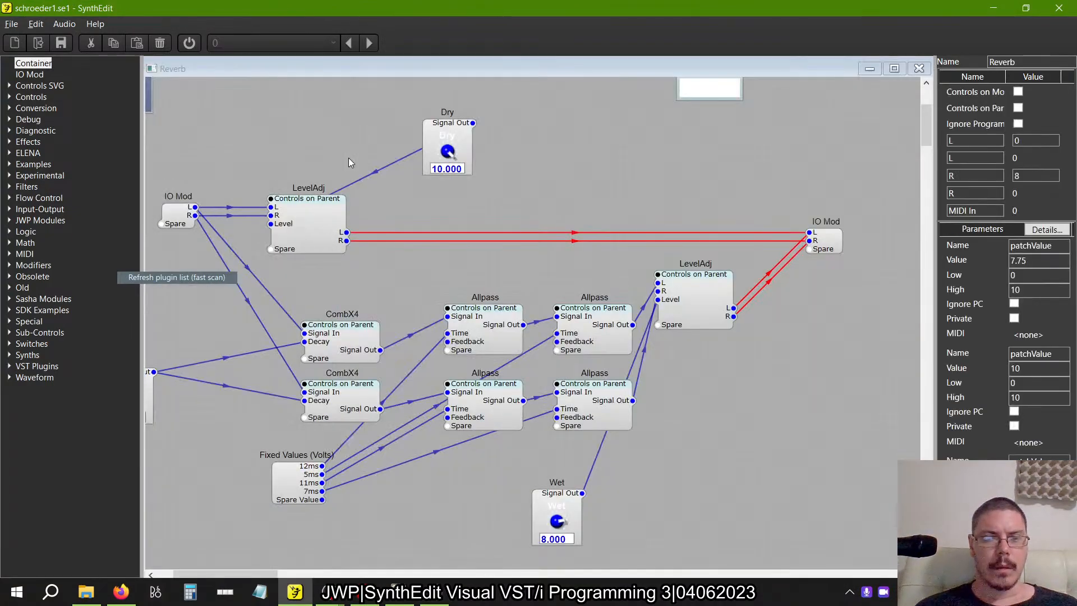
pyautogui.hotkey('alt', 'Tab')
pyautogui.hotkey('alt', 'Tab')
pyautogui.hotkey('alt', 'Tab')
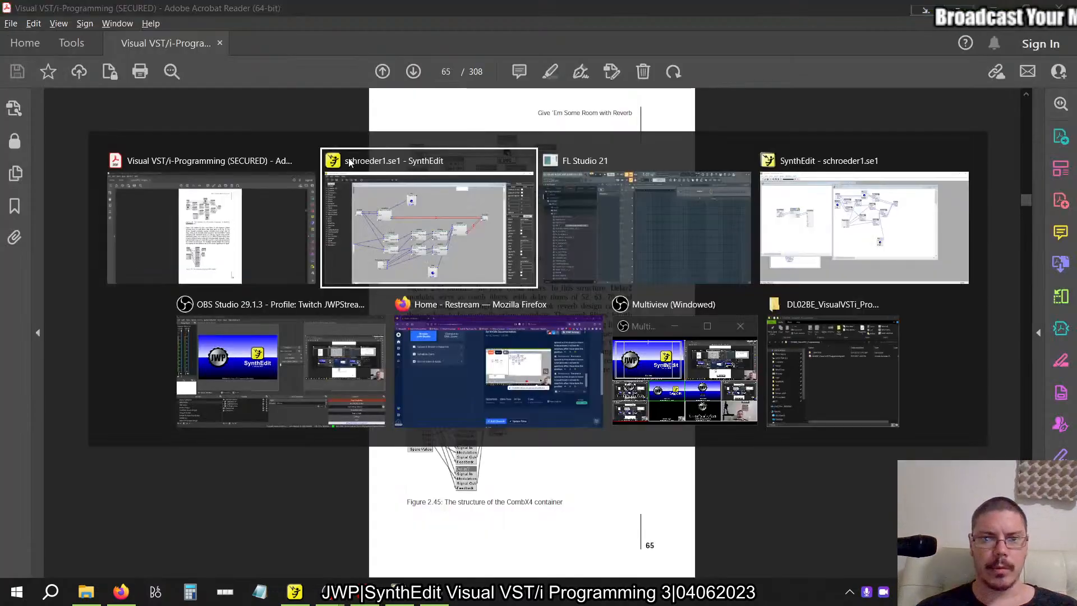
pyautogui.hotkey('alt', 'Tab')
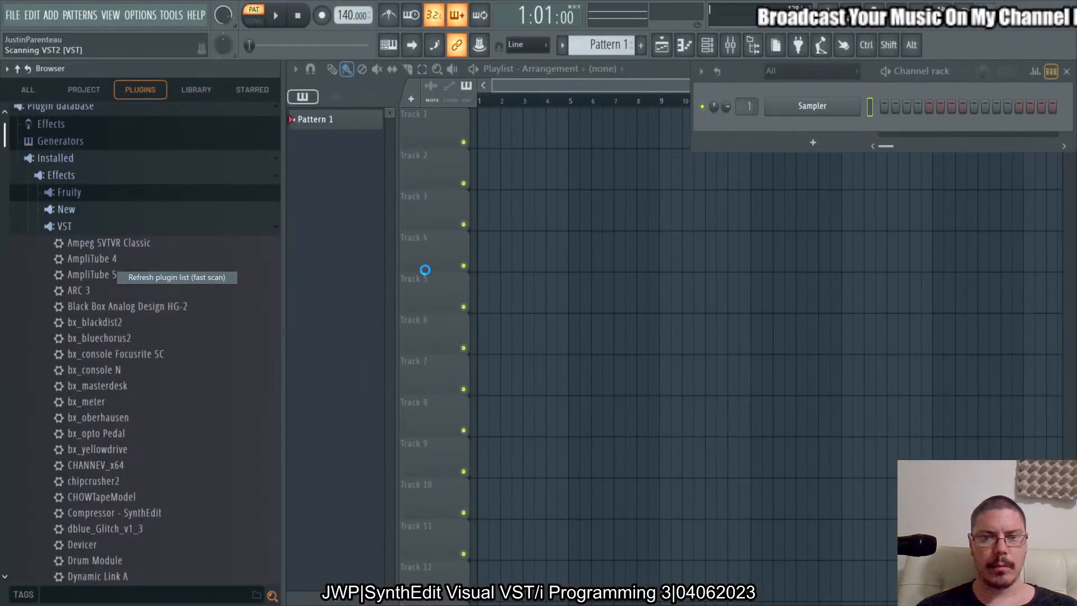
# Return to the PDF in Acrobat Reader and read the comb filter explanation around Figure 2.45.
pyautogui.hotkey('alt', 'Tab')
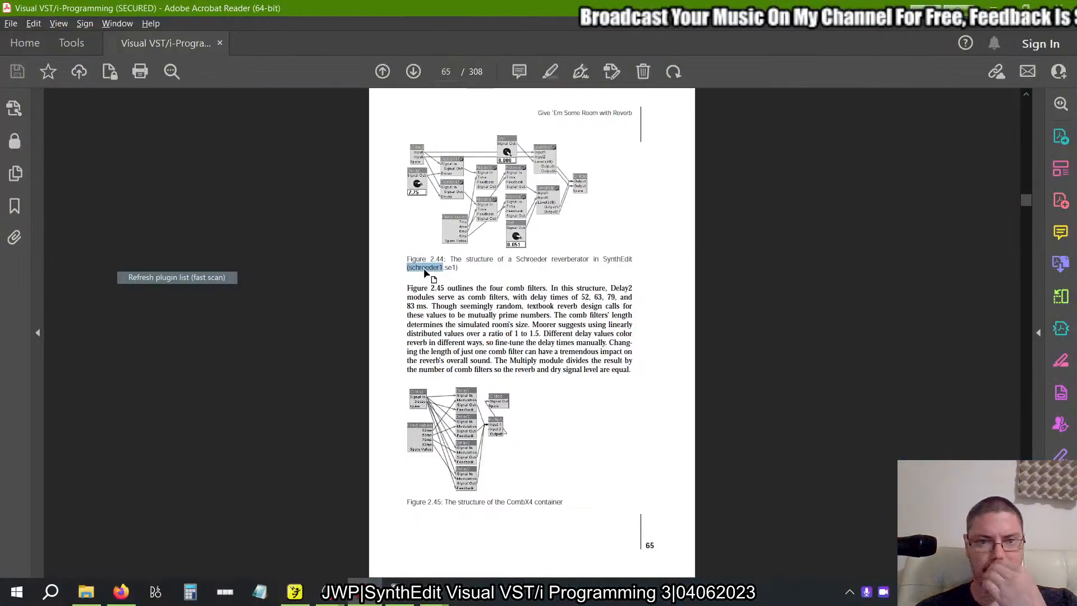
pyautogui.keyDown('ctrl'); pyautogui.scroll(2, 543, 344); pyautogui.keyUp('ctrl')
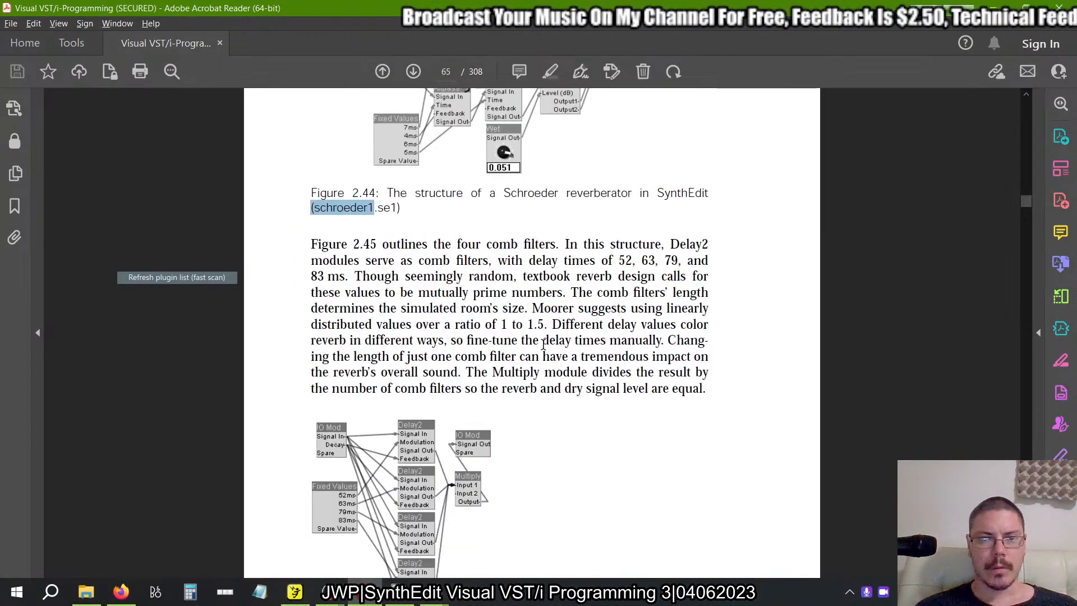
pyautogui.scroll(-3, 543, 344)
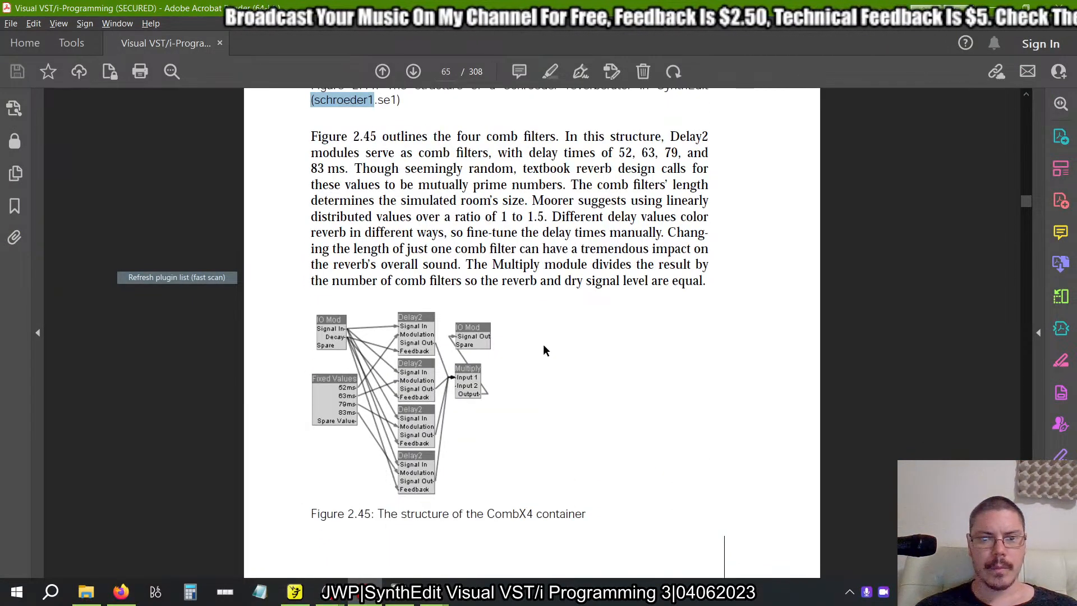
pyautogui.scroll(1, 439, 310)
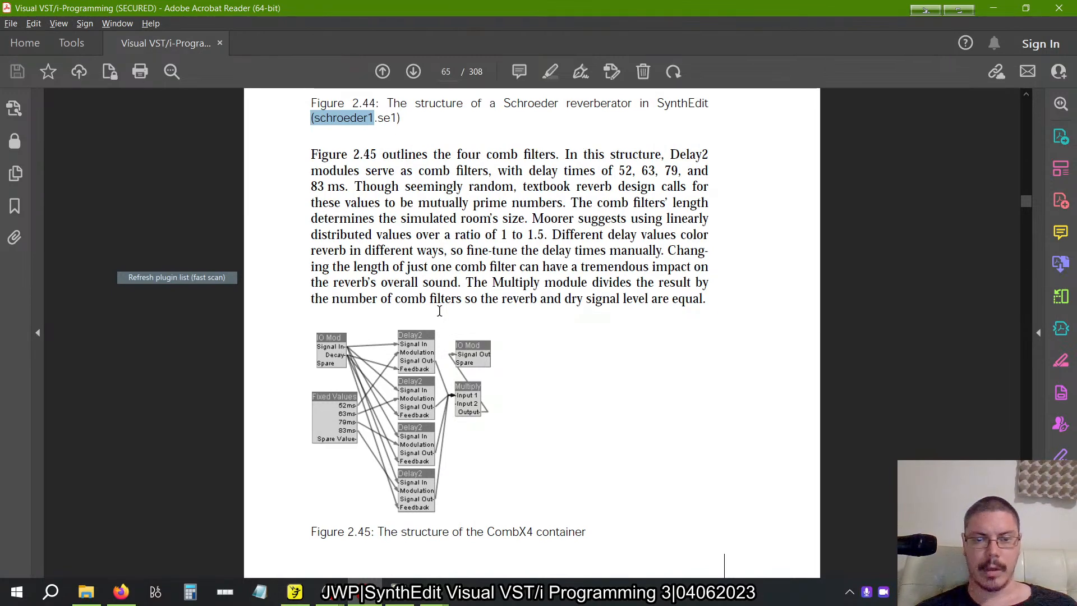
pyautogui.moveTo(437, 583)
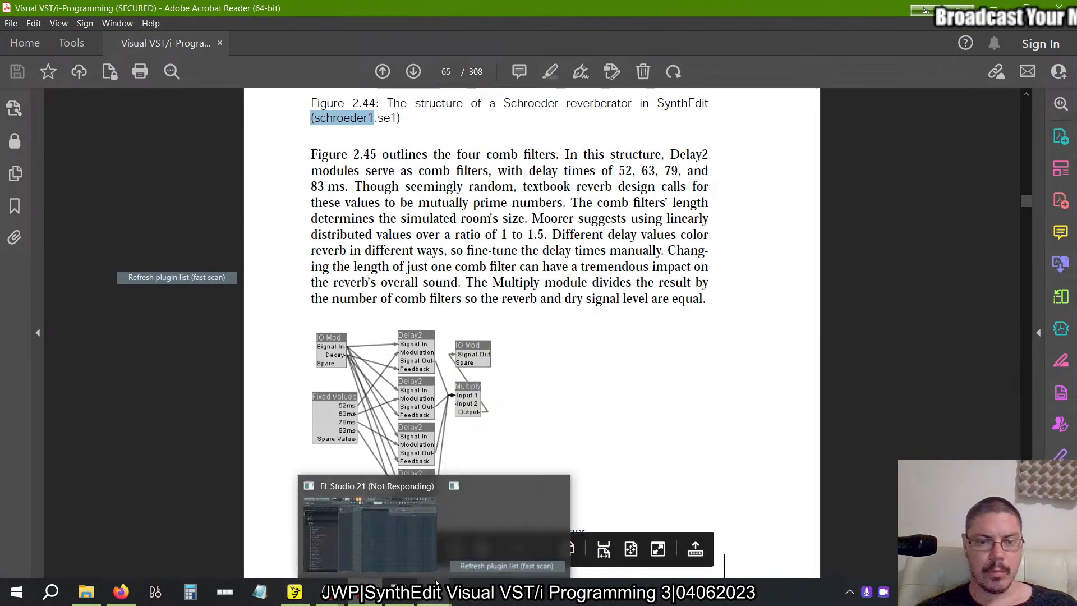
pyautogui.click(706, 348)
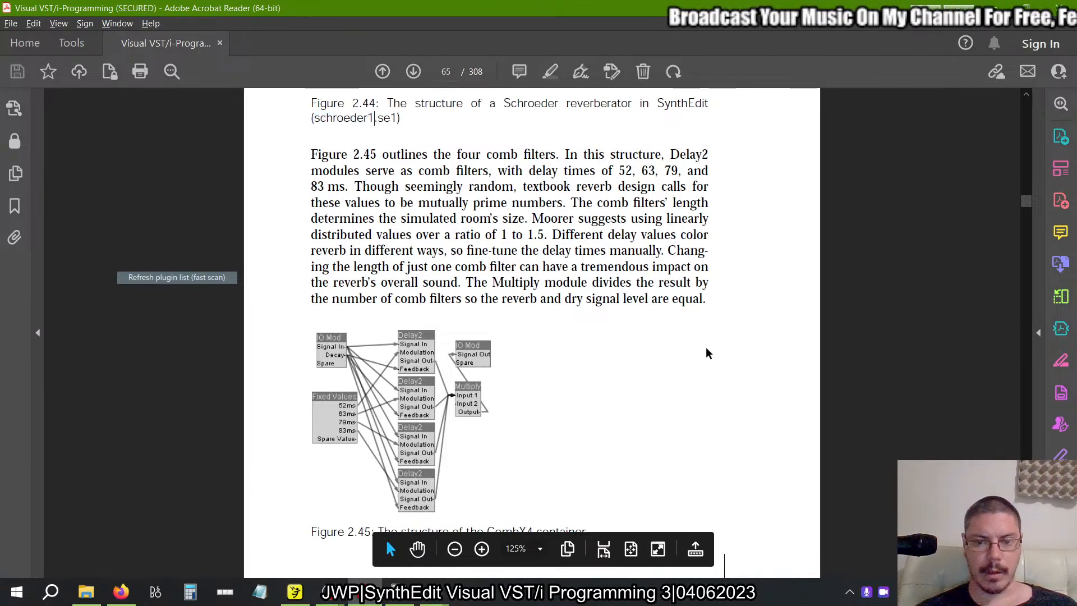
# Display the PDF in Full Screen Mode and view the CombX4 container structure in Figure 2.45.
pyautogui.click(656, 551)
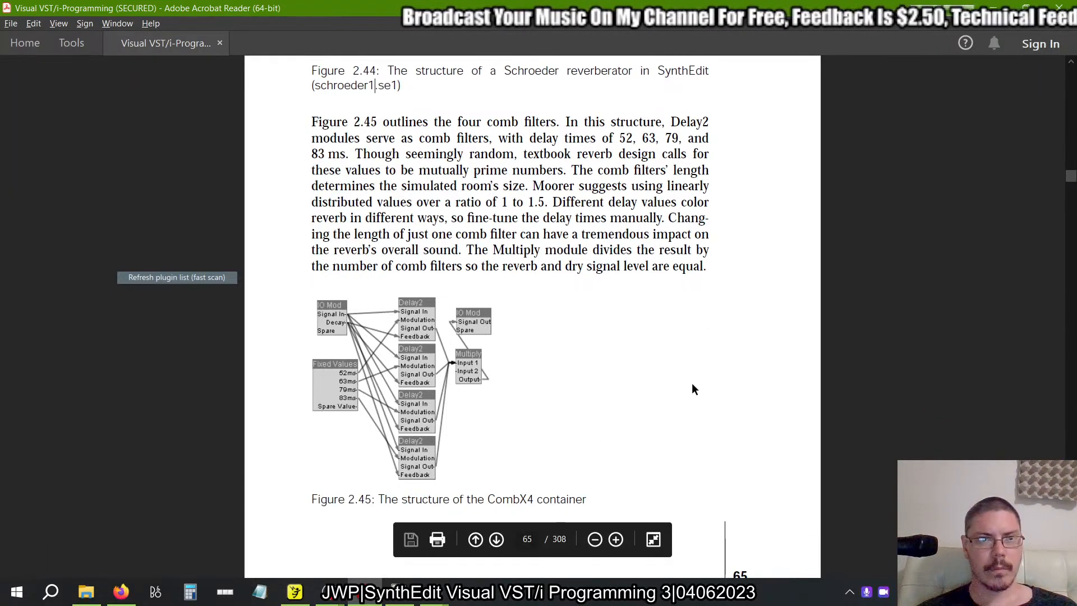
pyautogui.click(653, 537)
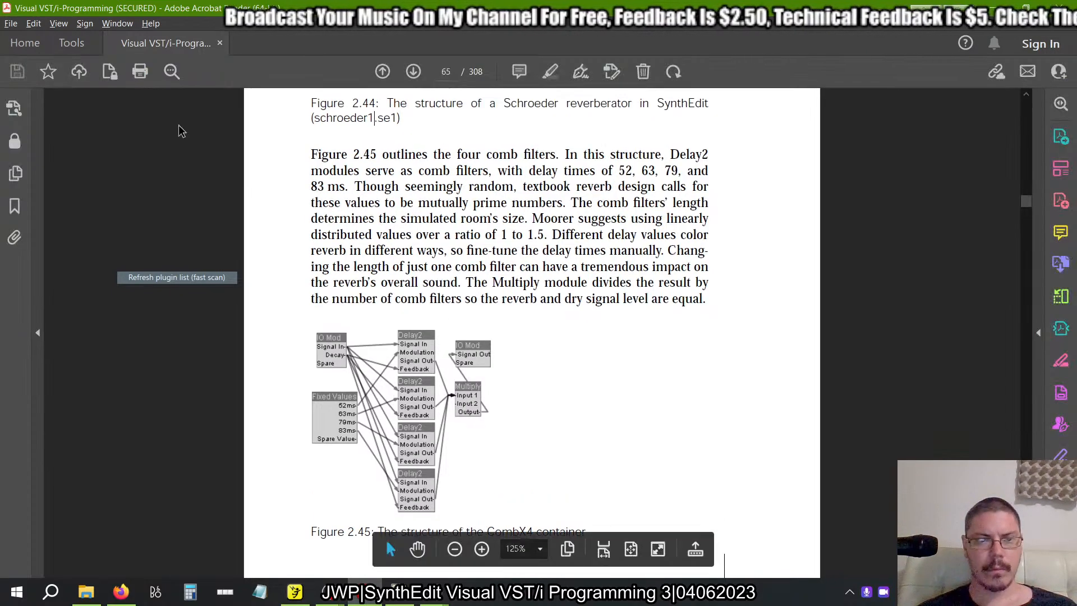
pyautogui.click(58, 23)
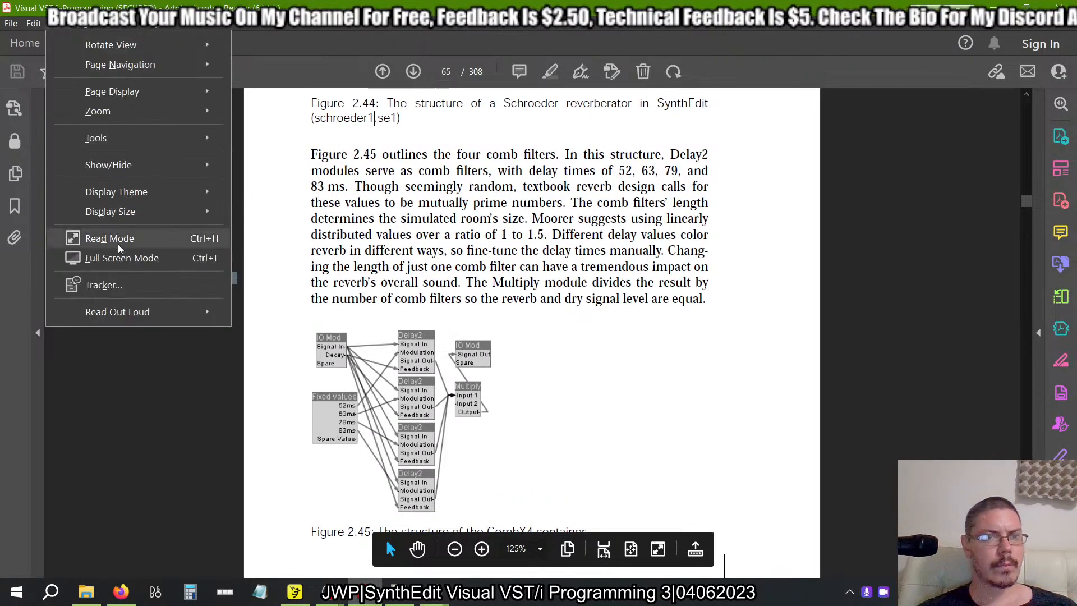
pyautogui.click(112, 257)
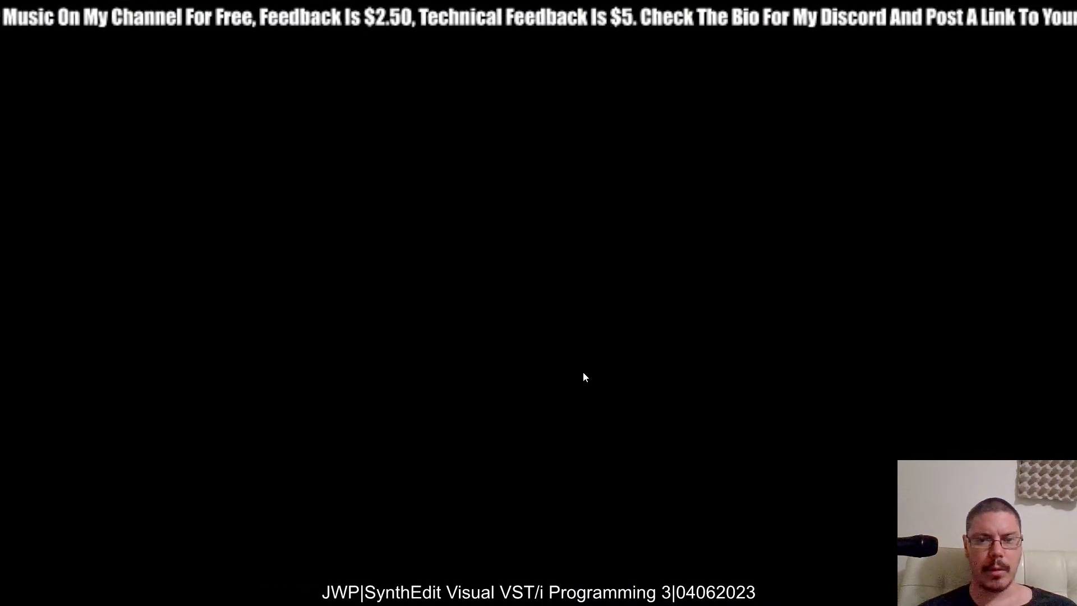
pyautogui.scroll(2, 438, 452)
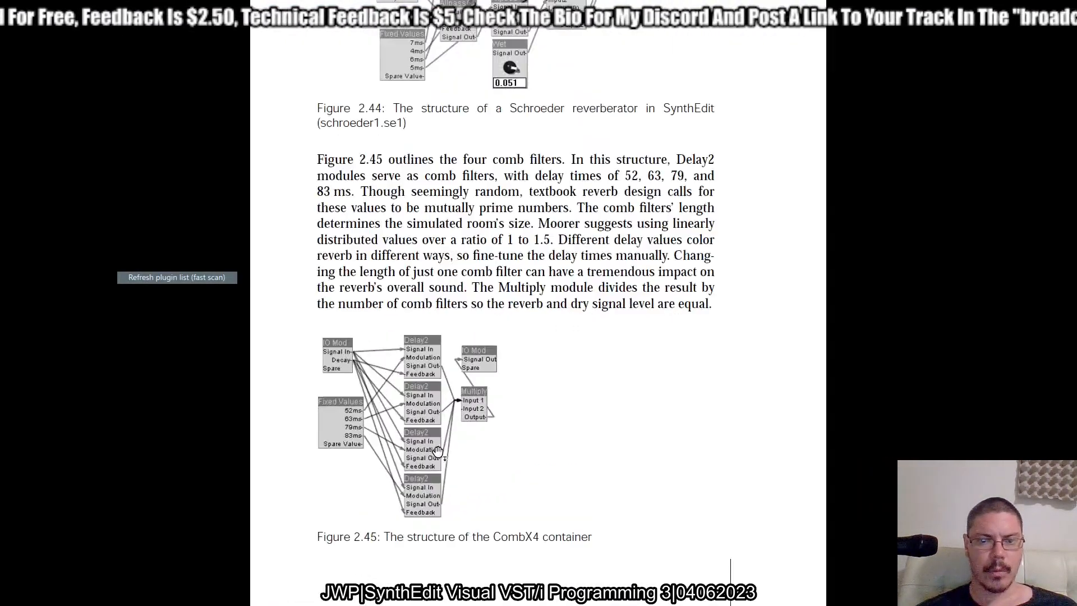
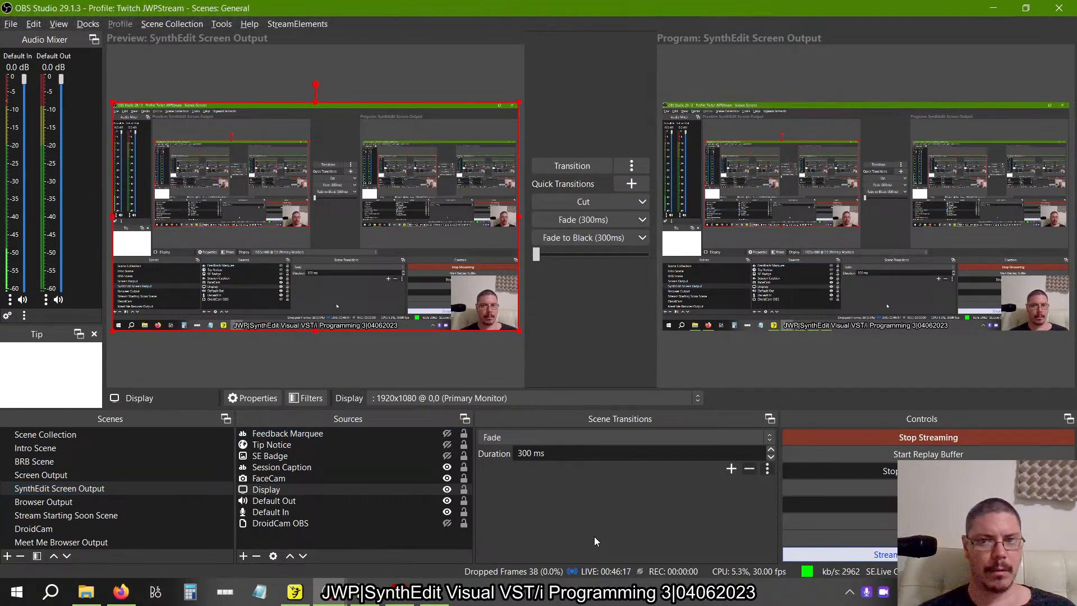
pyautogui.hotkey('alt', 'Tab')
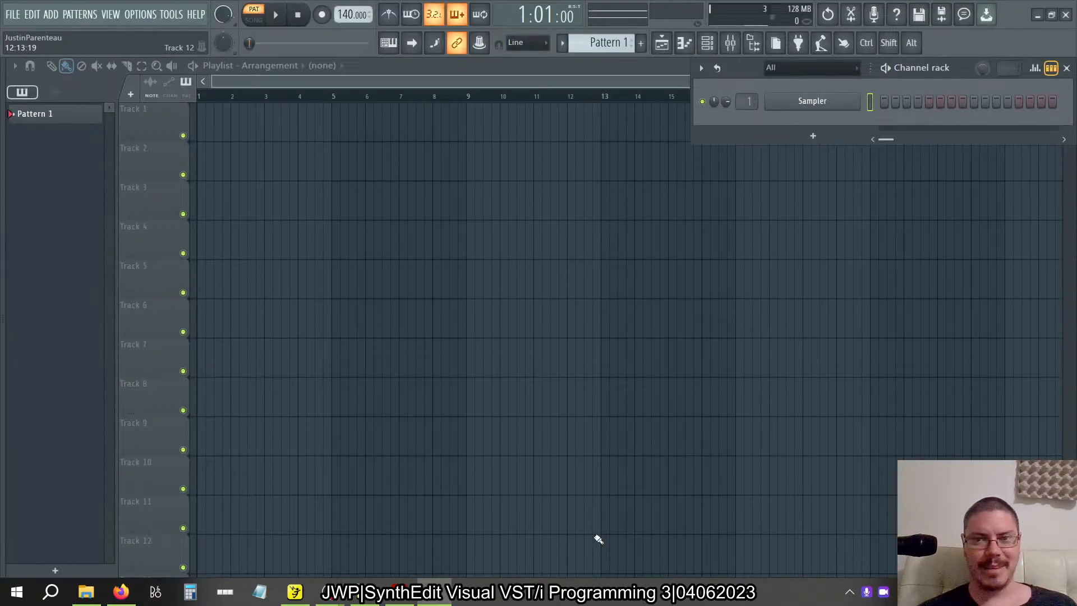
pyautogui.hotkey('alt', 'Tab')
pyautogui.hotkey('alt', 'Tab')
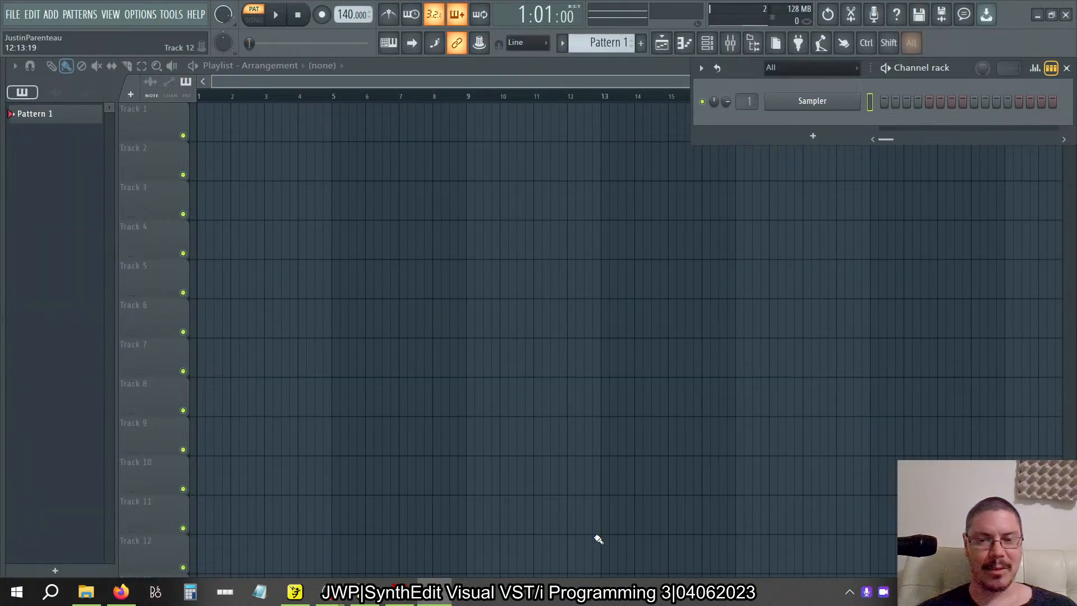
pyautogui.hotkey('alt', 'Tab')
pyautogui.press('Tab')
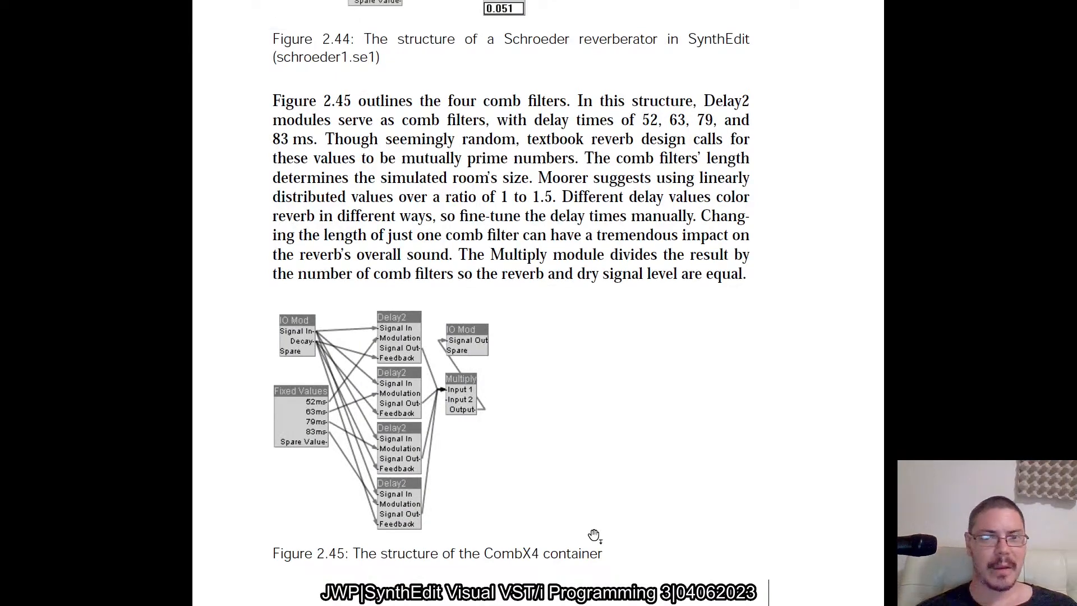
# Switch to FL Studio 21, replace the Sampler channel with the Morphine synth, and reposition its window so the full interface is visible.
pyautogui.hotkey('alt', 'Tab')
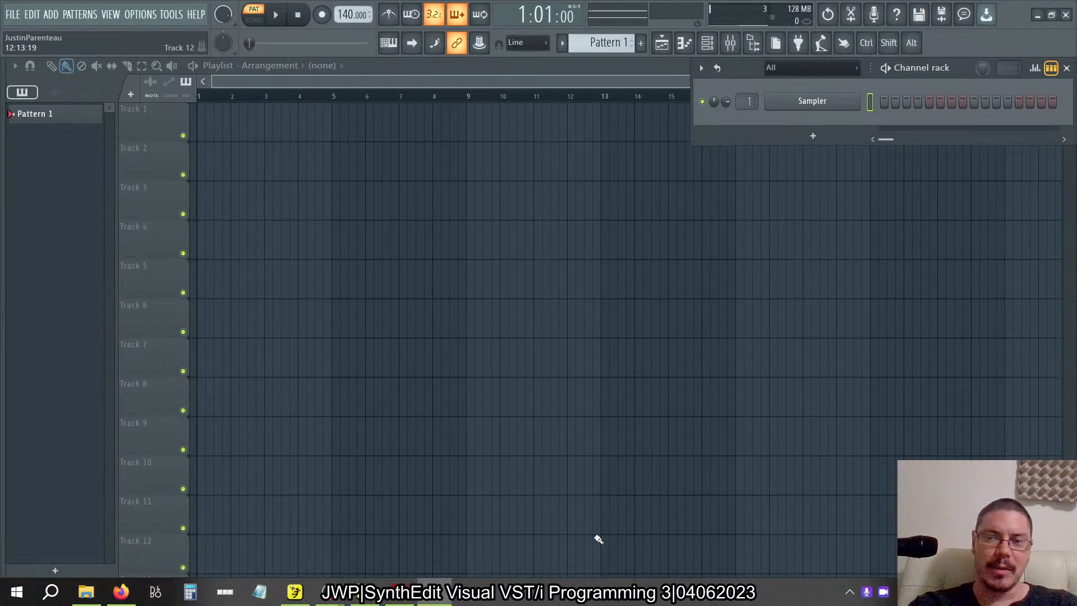
pyautogui.rightClick(811, 100)
pyautogui.moveTo(858, 215)
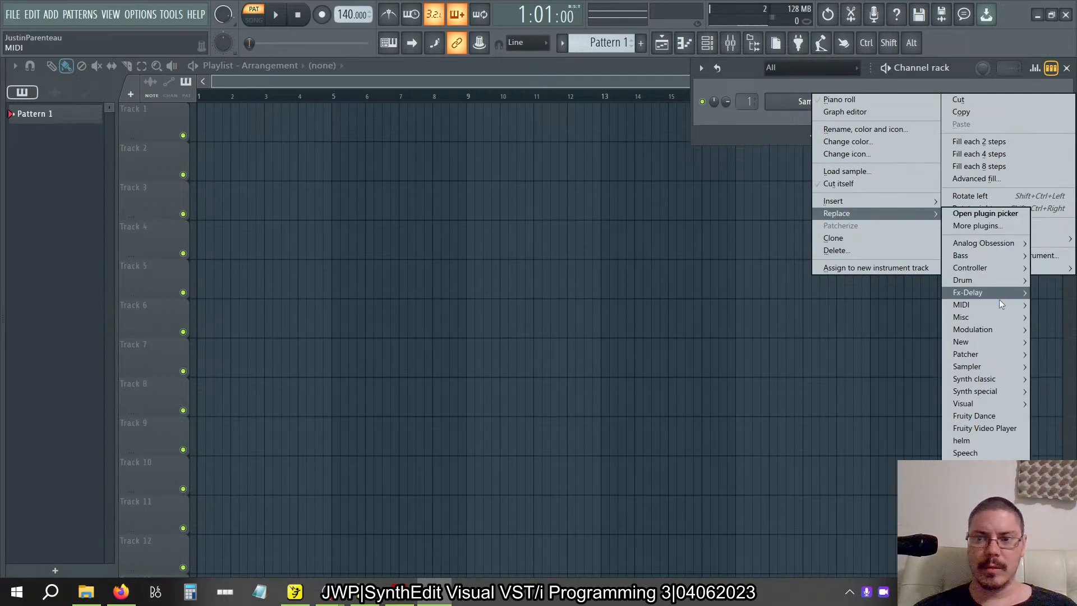
pyautogui.moveTo(973, 379)
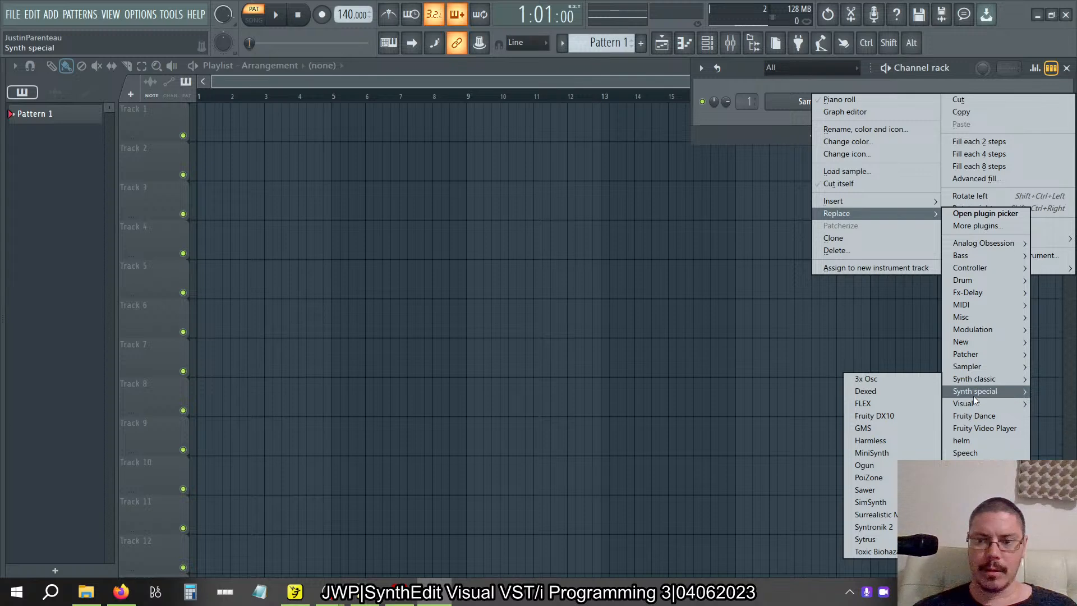
pyautogui.moveTo(974, 398)
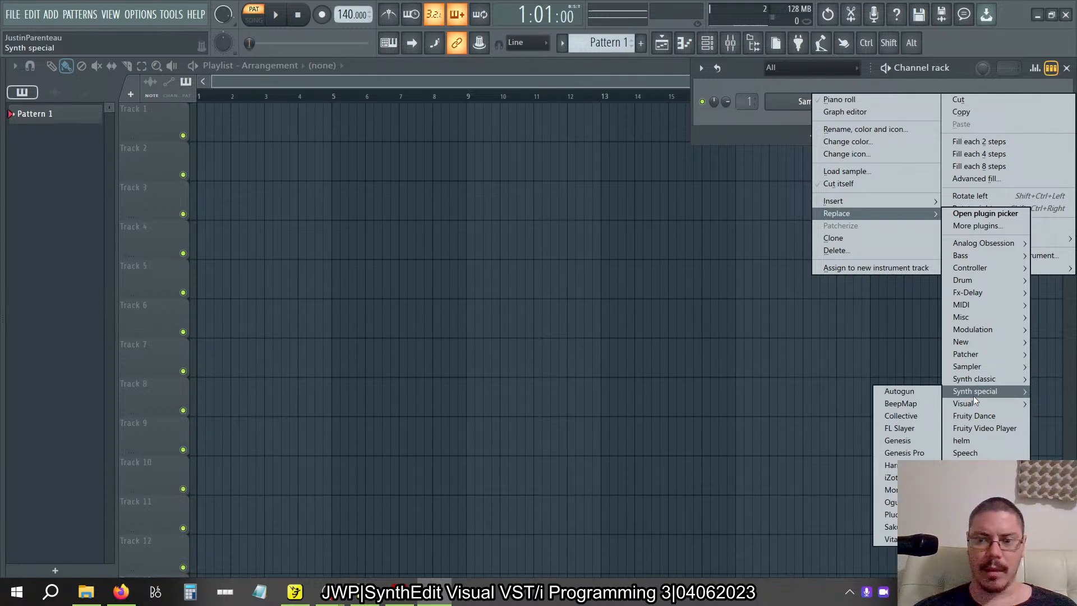
pyautogui.click(898, 490)
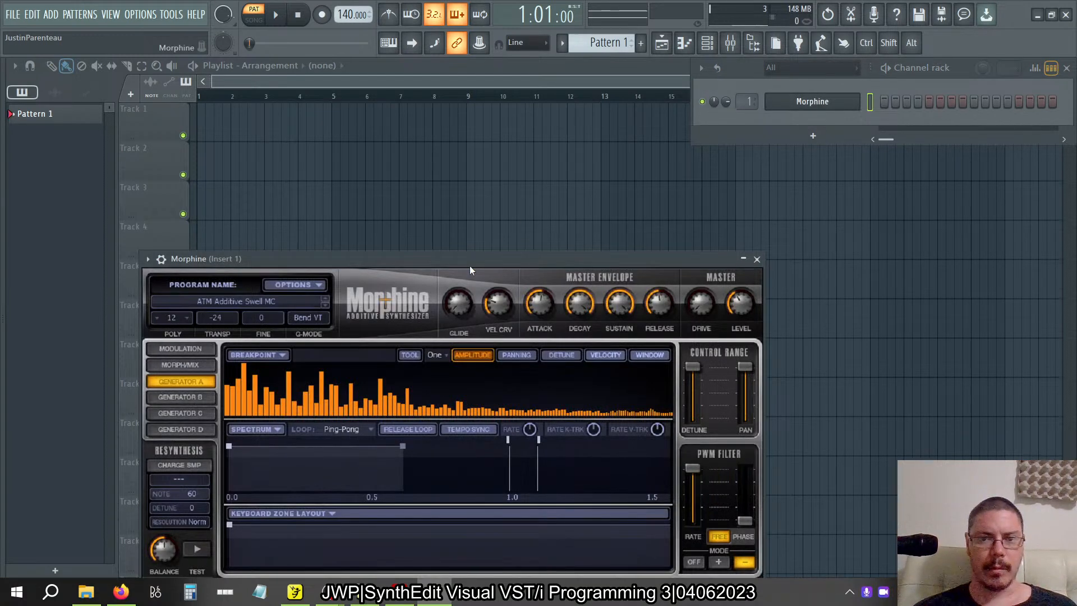
pyautogui.moveTo(470, 265); pyautogui.dragTo(584, 153)
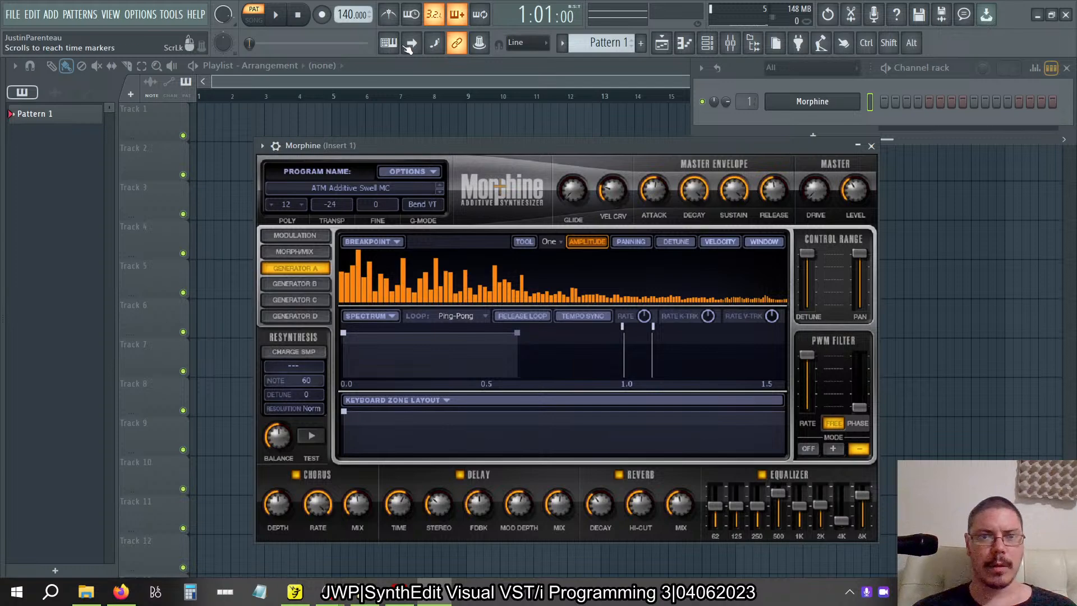
# Enable playing notes from the typing keyboard and play a few test notes on Morphine.
pyautogui.click(388, 43)
pyautogui.press('x')
pyautogui.press('v')
pyautogui.press('b')
pyautogui.press('m')
pyautogui.press(',')
pyautogui.press('.')
# Check the audio levels in OBS Studio, then return to FL Studio 21 and play more Morphine notes.
pyautogui.hotkey('alt', 'Tab')
pyautogui.hotkey('alt', 'Tab')
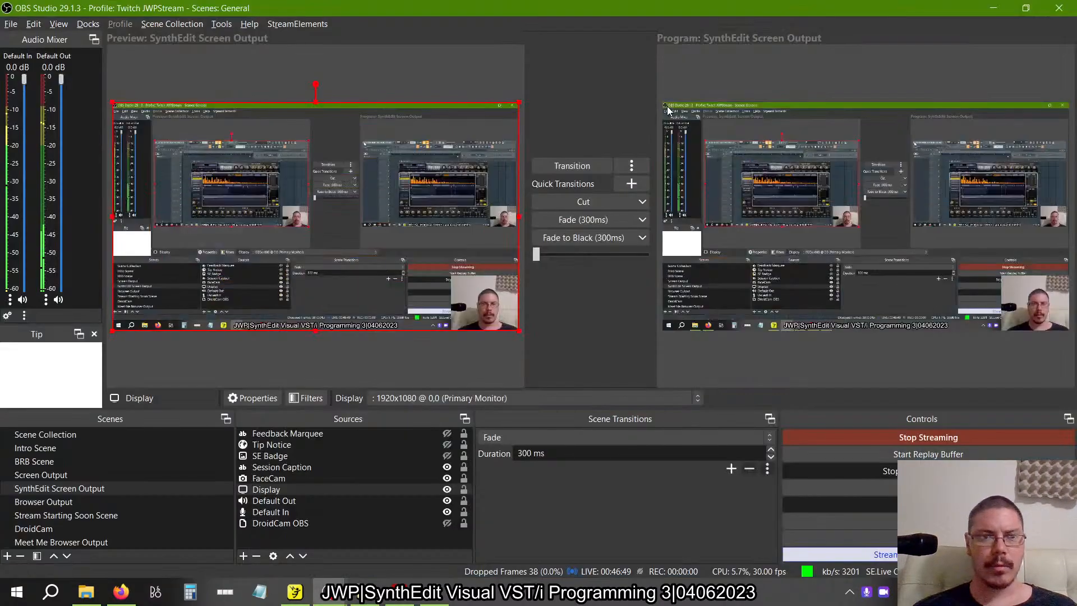
pyautogui.hotkey('alt', 'Tab')
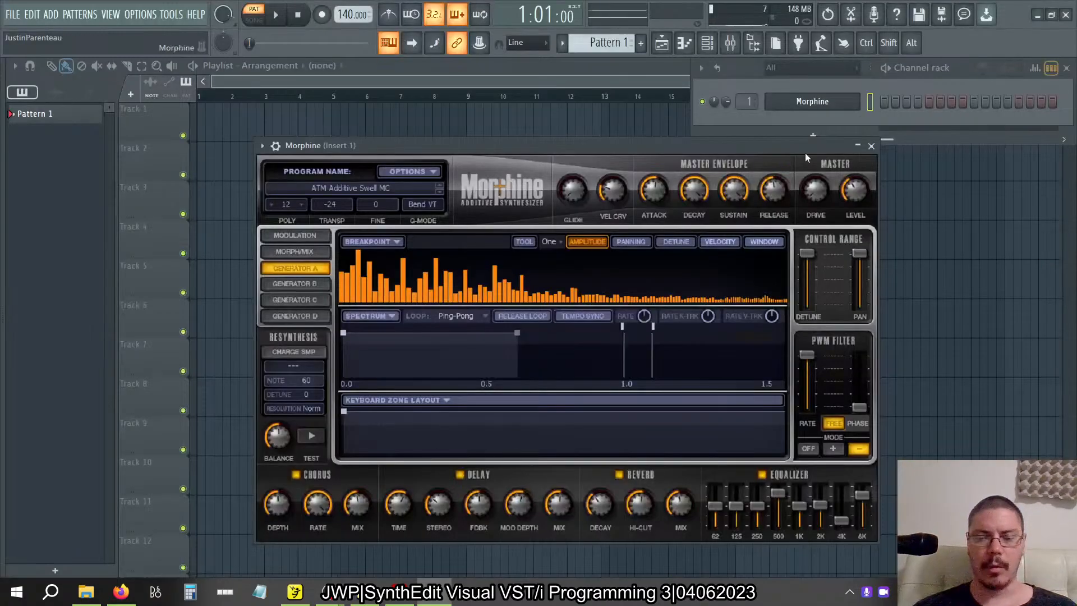
pyautogui.press('c')
pyautogui.press('v')
pyautogui.press('b')
pyautogui.press('m')
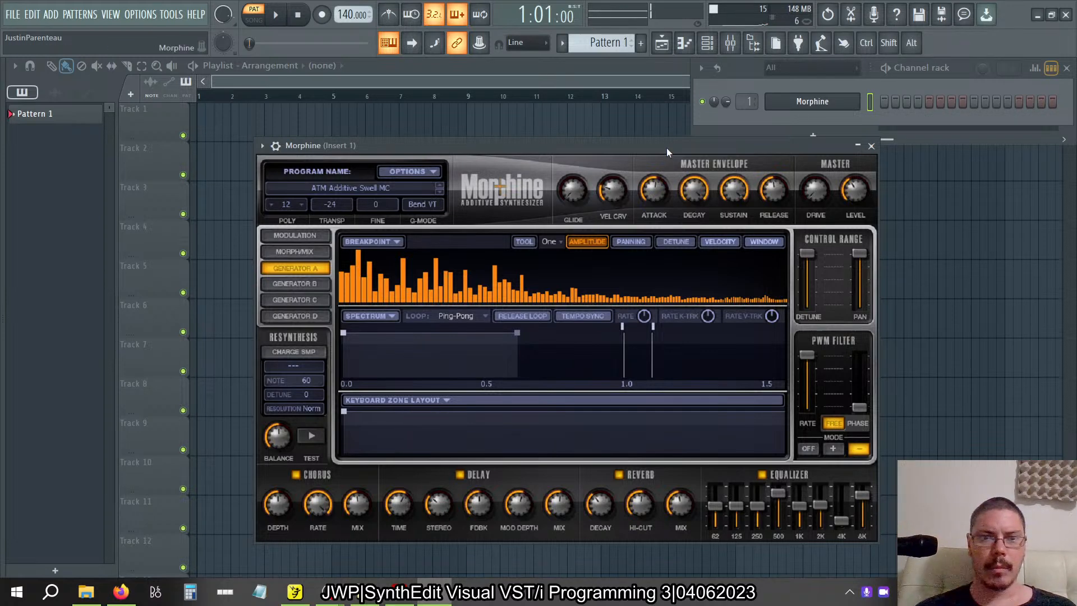
# Load the KBD Wurlitzer NUC preset from Morphine's Keyboards program bank and close the Presets Library.
pyautogui.click(359, 191)
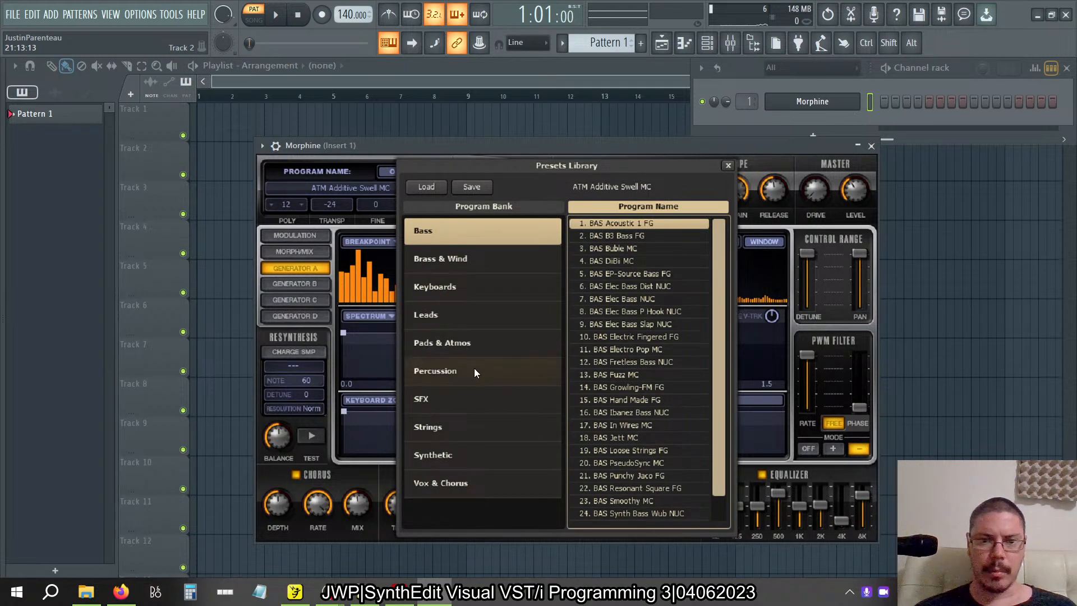
pyautogui.click(496, 286)
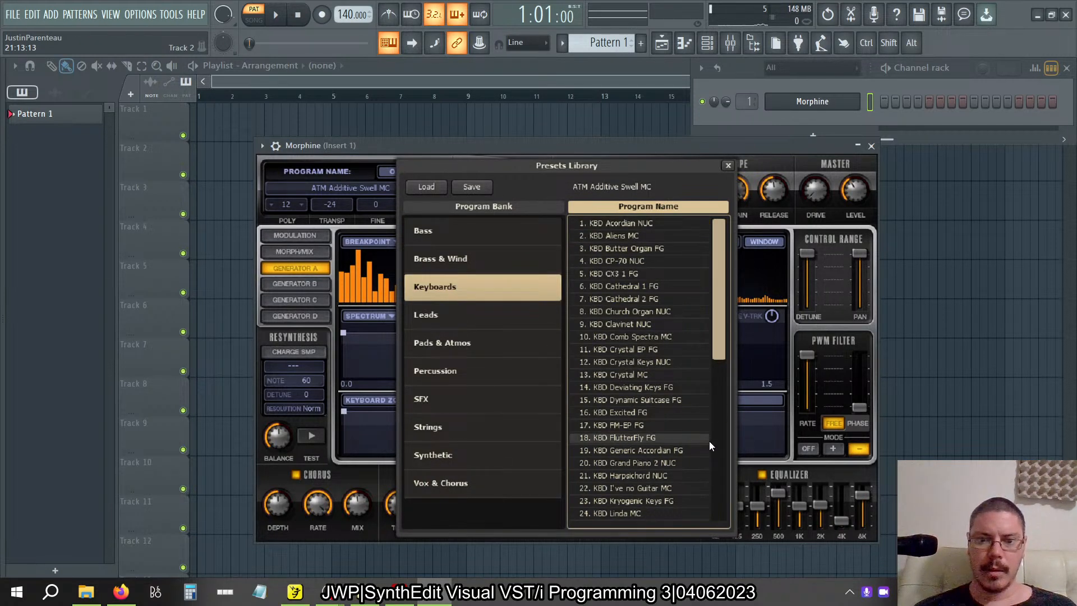
pyautogui.moveTo(725, 287); pyautogui.dragTo(706, 450)
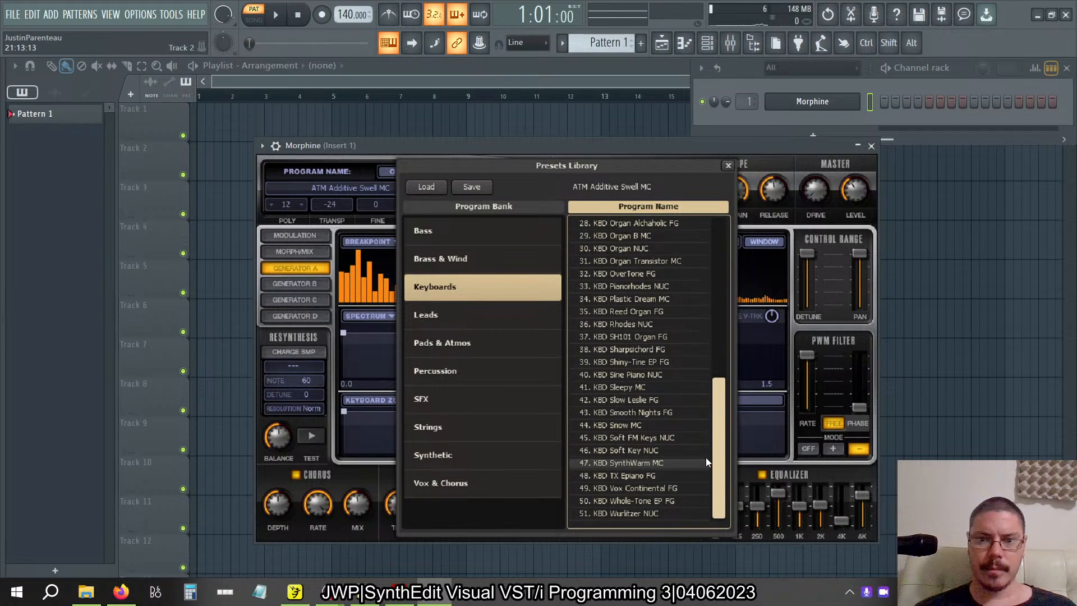
pyautogui.moveTo(723, 424); pyautogui.dragTo(719, 337)
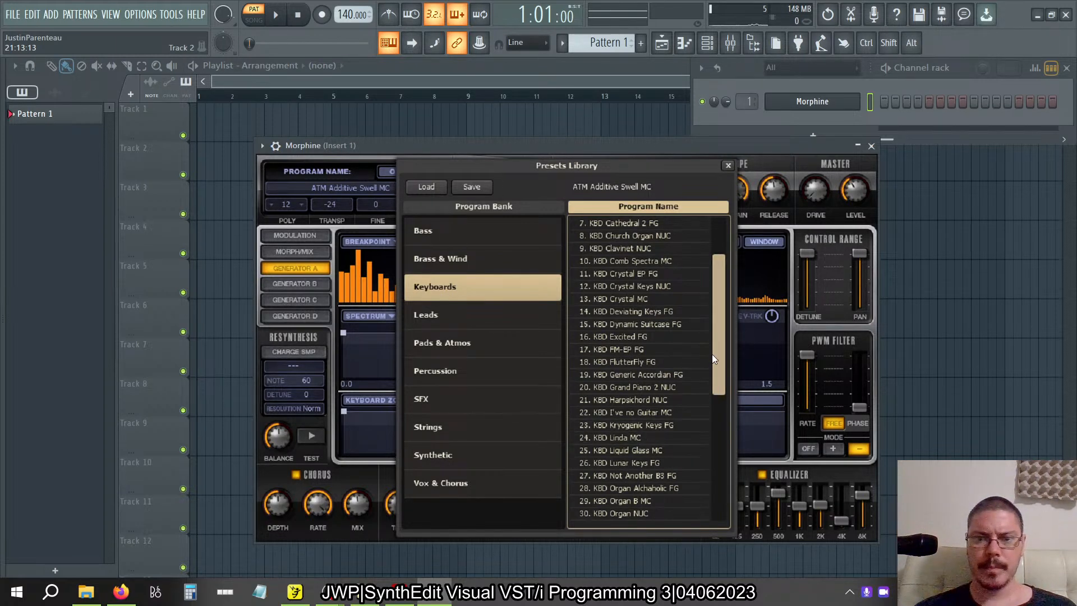
pyautogui.moveTo(715, 344); pyautogui.dragTo(708, 491)
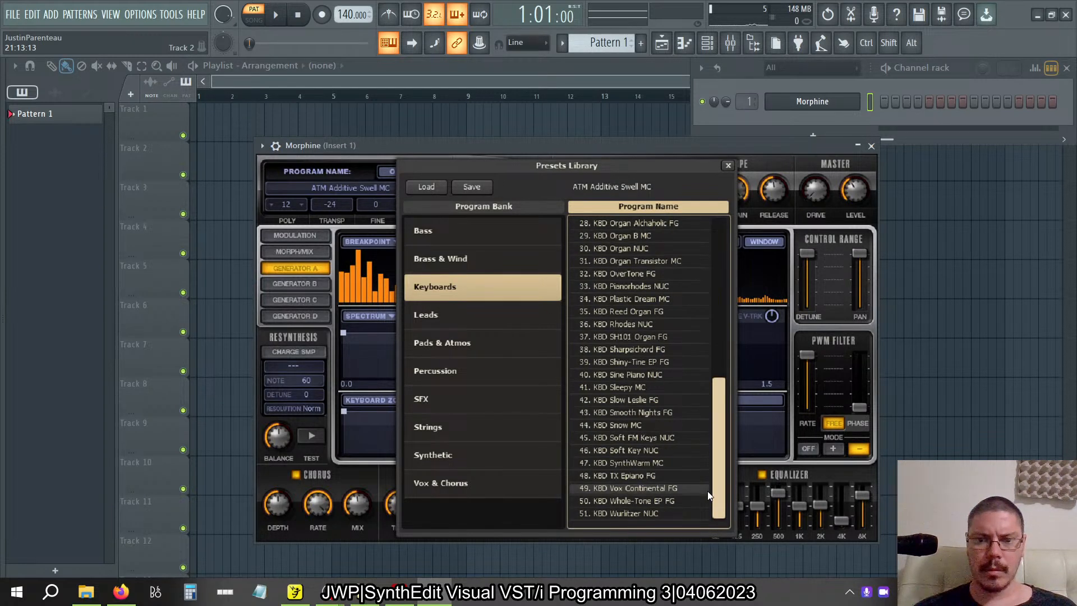
pyautogui.moveTo(715, 526); pyautogui.dragTo(712, 556)
pyautogui.click(639, 513)
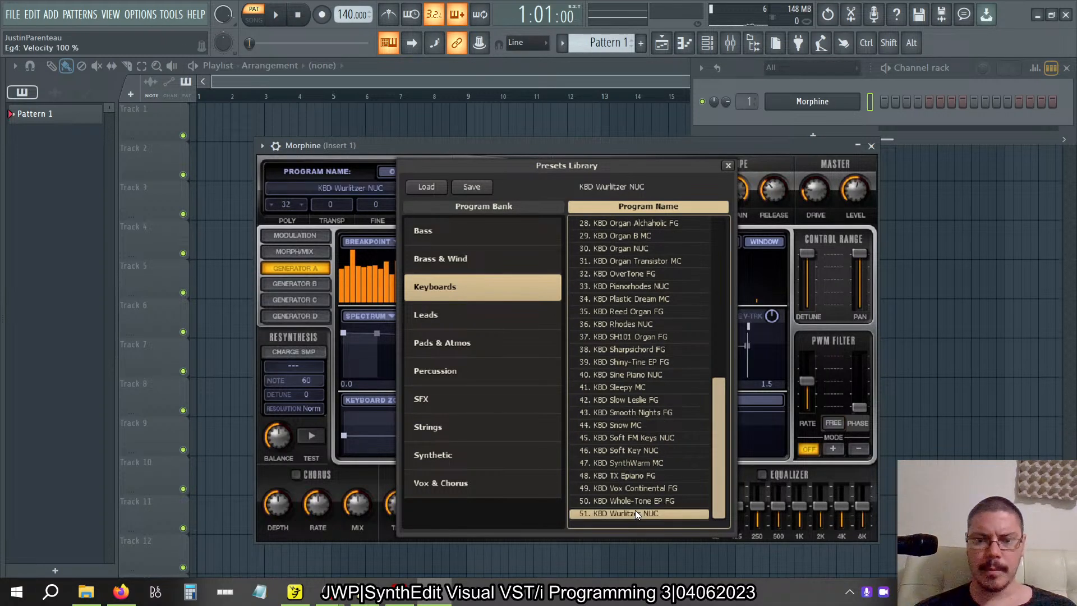
pyautogui.click(728, 165)
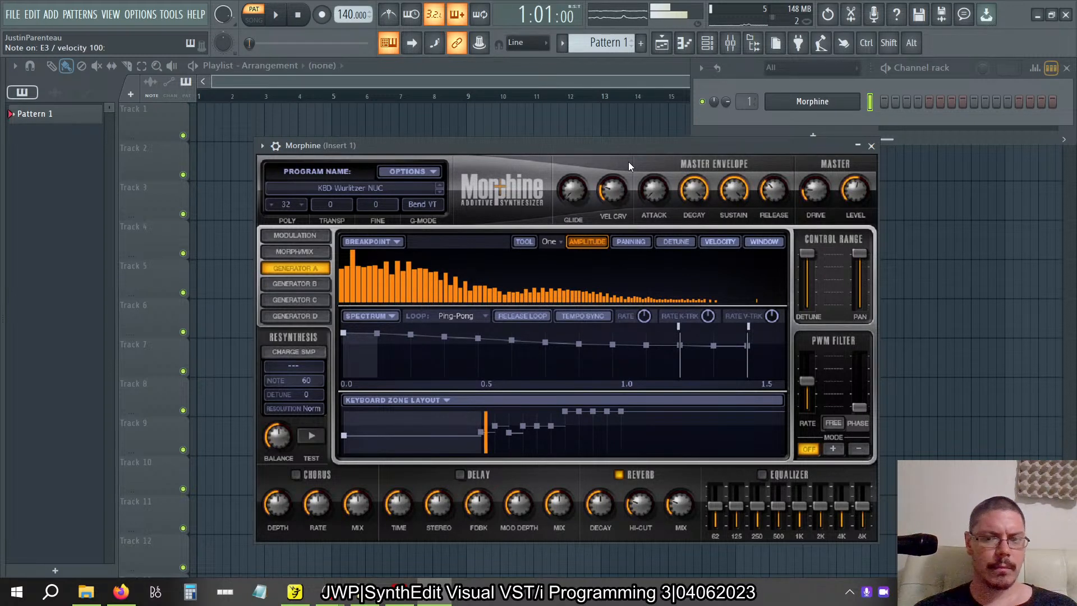
# Turn off Morphine's built-in reverb and view the typing keyboard's root note and scale layout options.
pyautogui.click(619, 475)
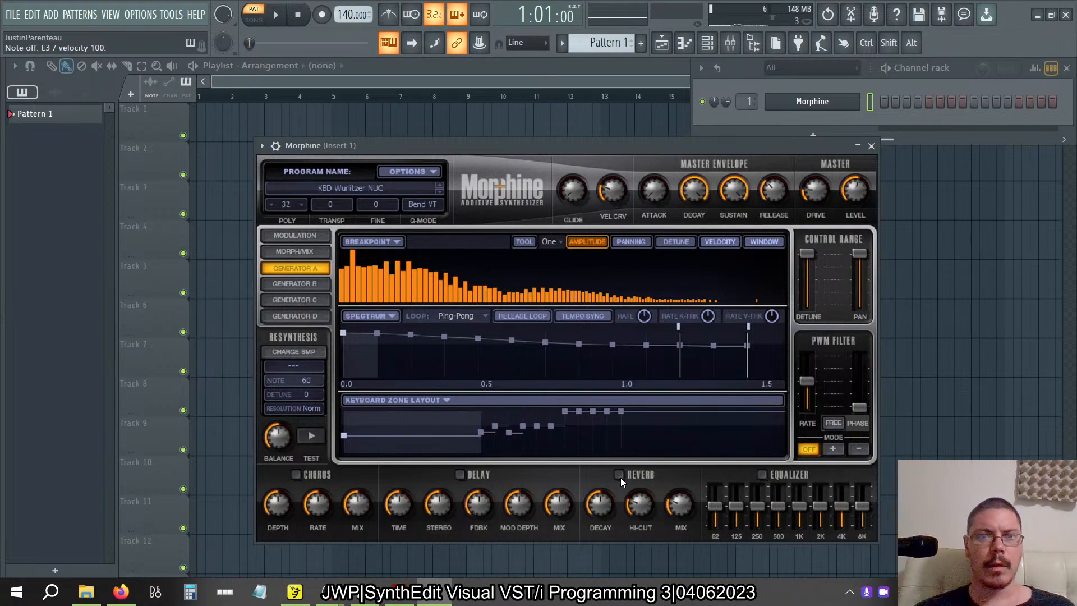
pyautogui.rightClick(388, 42)
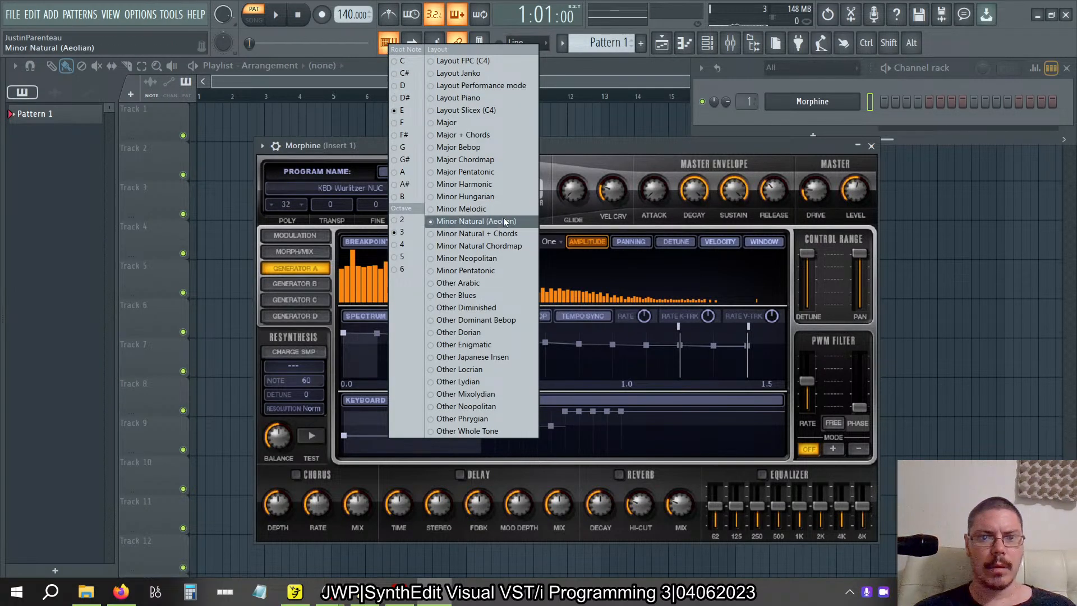
pyautogui.click(602, 144)
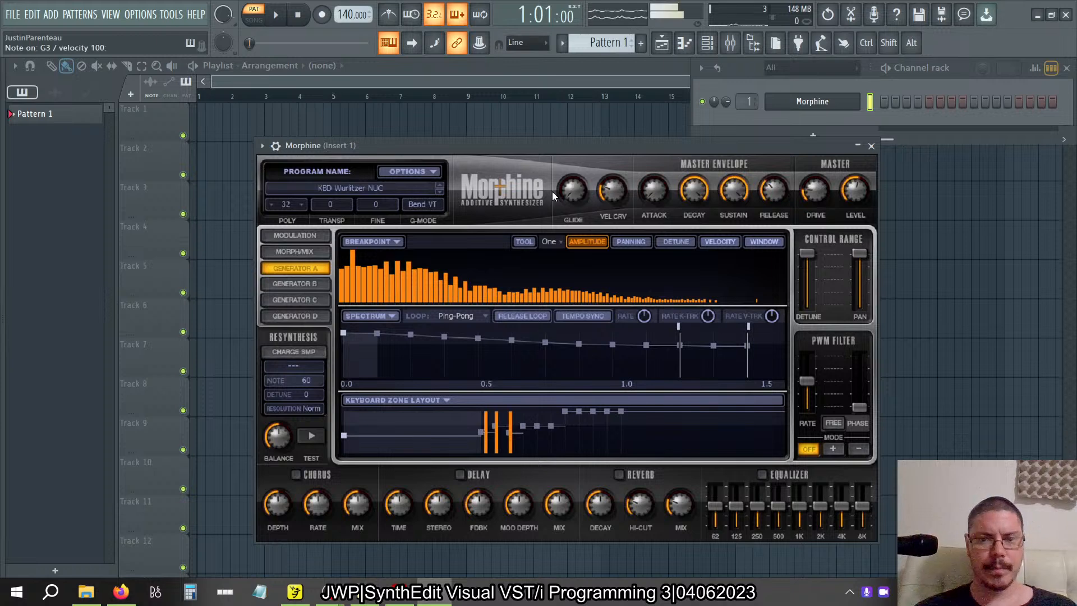
# Play a run of notes and chords on Morphine to hear the Wurlitzer sound without reverb.
pyautogui.press('z')
pyautogui.press('c')
pyautogui.press('b')
pyautogui.press('e')
pyautogui.press('t')
pyautogui.press('q')
pyautogui.press('t')
pyautogui.press('e')
pyautogui.press('q')
pyautogui.press('a')
pyautogui.press('d')
pyautogui.press('g')
pyautogui.press('q')
pyautogui.press('e')
pyautogui.press('t')
pyautogui.press('w')
pyautogui.press('r')
pyautogui.press('y')
pyautogui.press('q')
pyautogui.press('e')
pyautogui.press('t')
pyautogui.press('w')
pyautogui.press('r')
pyautogui.press('y')
pyautogui.press('Tab')
pyautogui.press('q')
pyautogui.press('e')
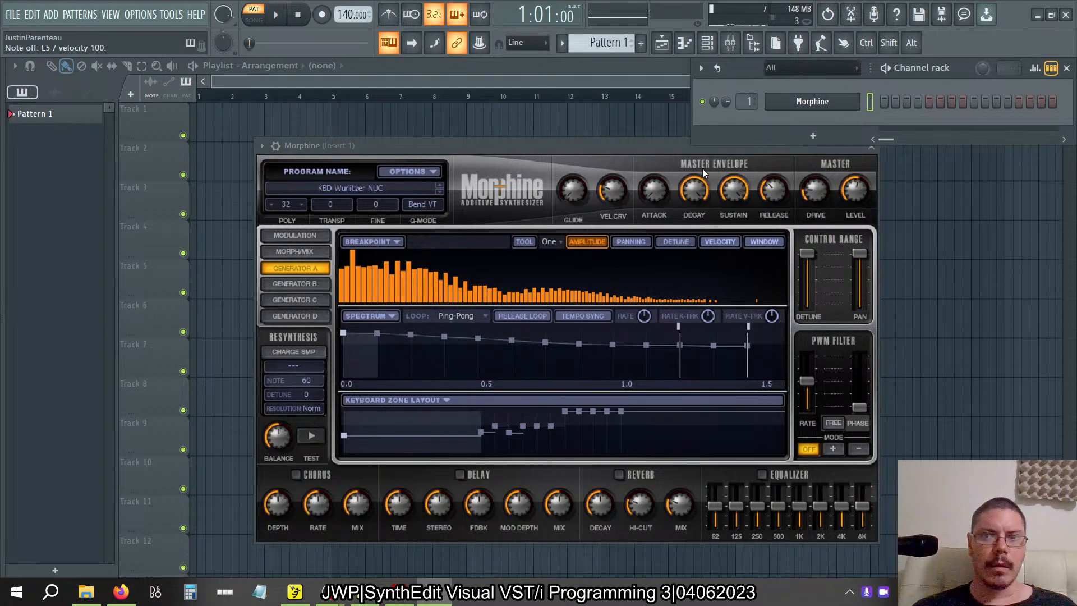
# Load the Schroeder Reverb plugin from the installed VST3 effects into Slot 1 of mixer track Insert 1.
pyautogui.click(730, 43)
pyautogui.moveTo(2, 238)
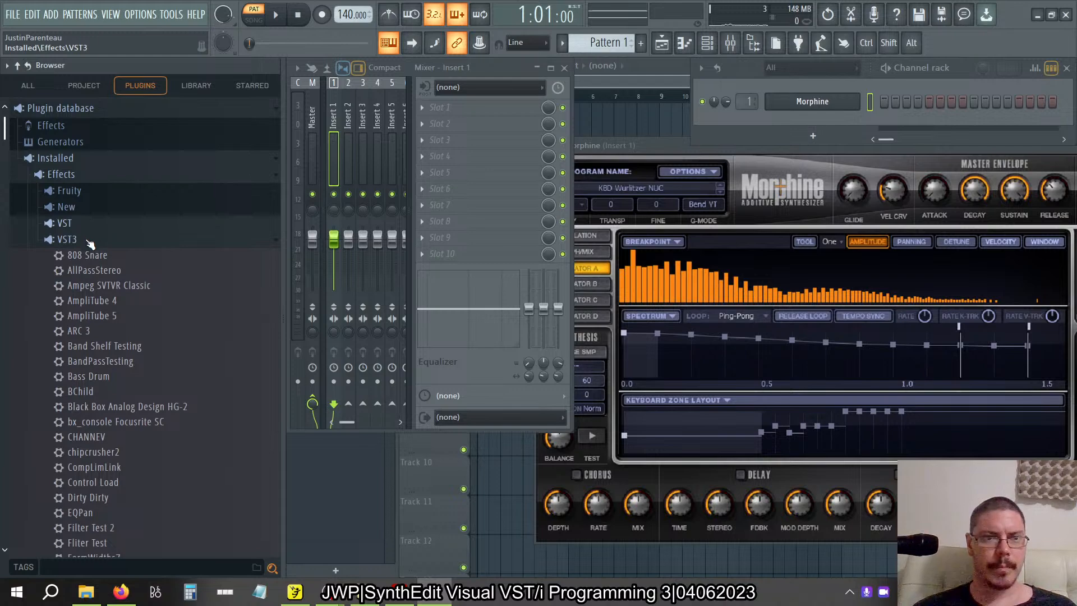
pyautogui.scroll(-15, 185, 474)
pyautogui.scroll(5, 169, 426)
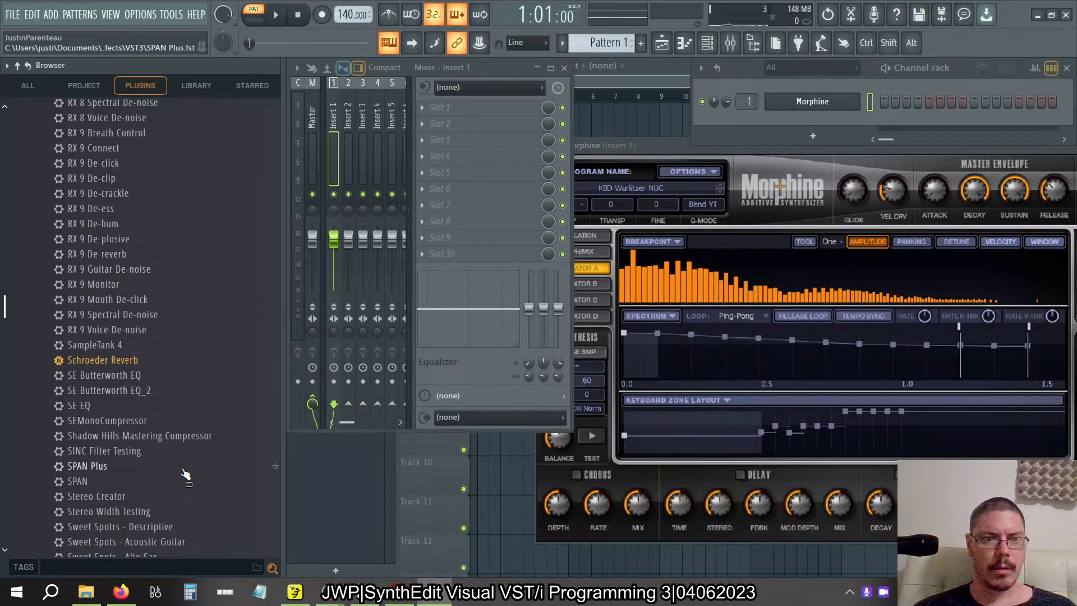
pyautogui.moveTo(106, 359); pyautogui.dragTo(456, 107)
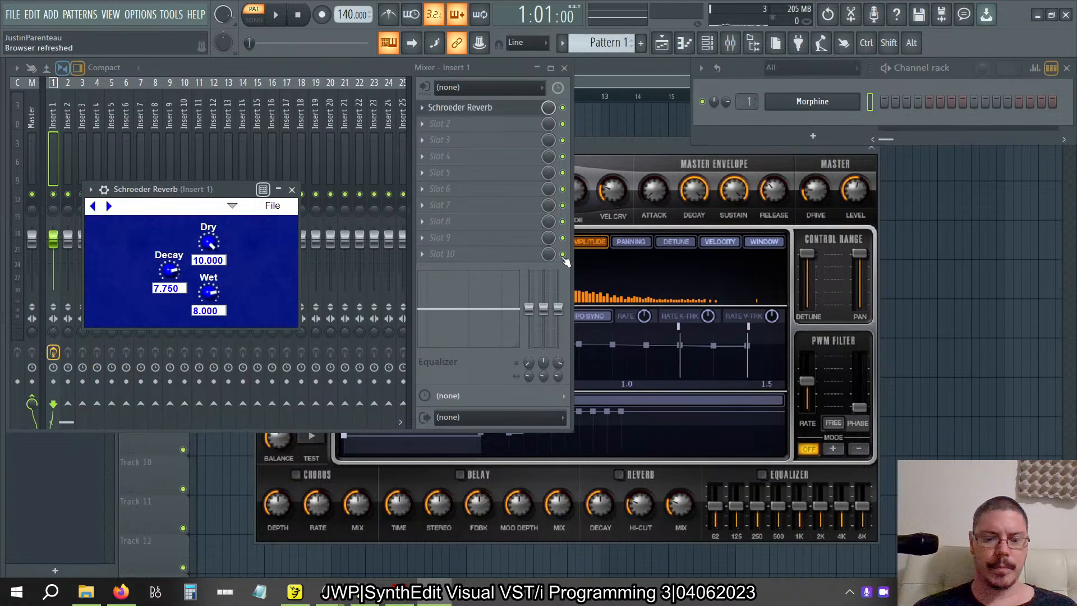
# Play notes on Morphine to hear them through the Schroeder Reverb.
pyautogui.press('q')
pyautogui.press('b')
pyautogui.press('c')
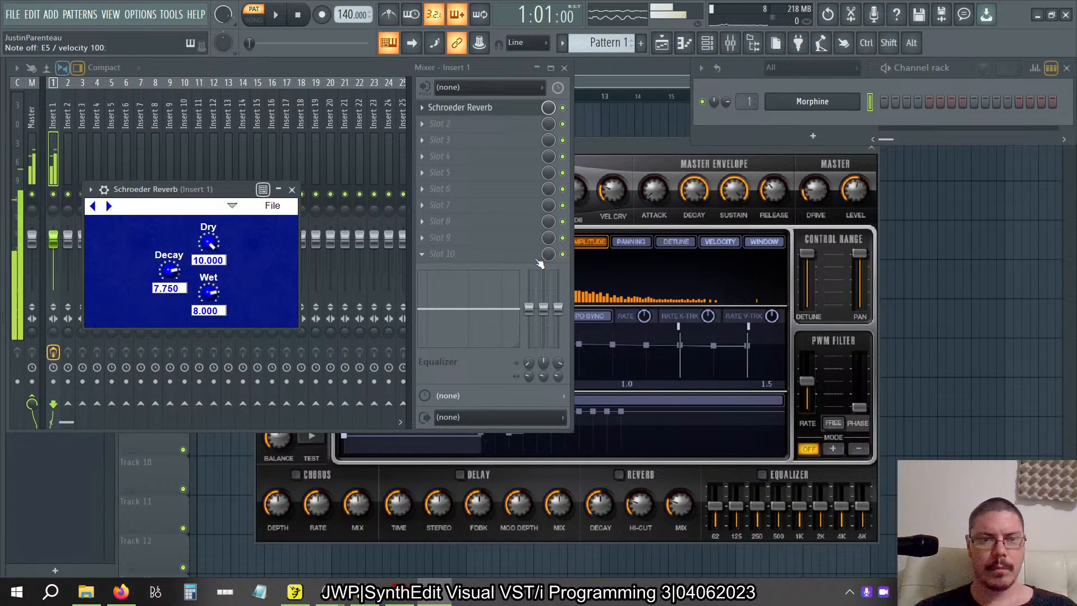
pyautogui.press('g')
pyautogui.press('b')
pyautogui.press('g')
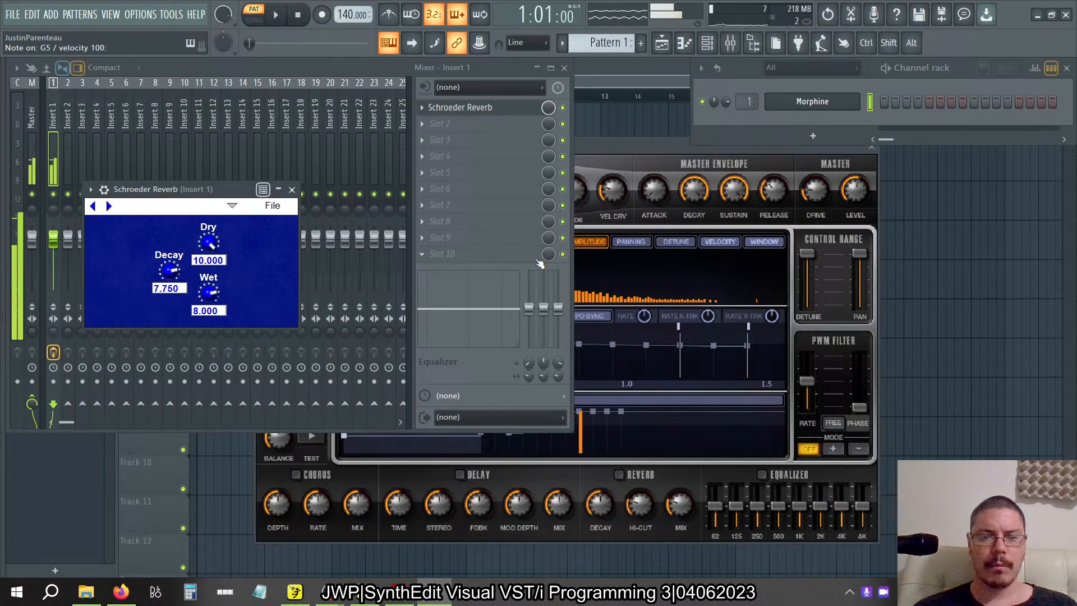
# Set the Schroeder Reverb's Dry level to 0.000 and play notes to hear only the wet signal.
pyautogui.moveTo(208, 241); pyautogui.dragTo(381, 584)
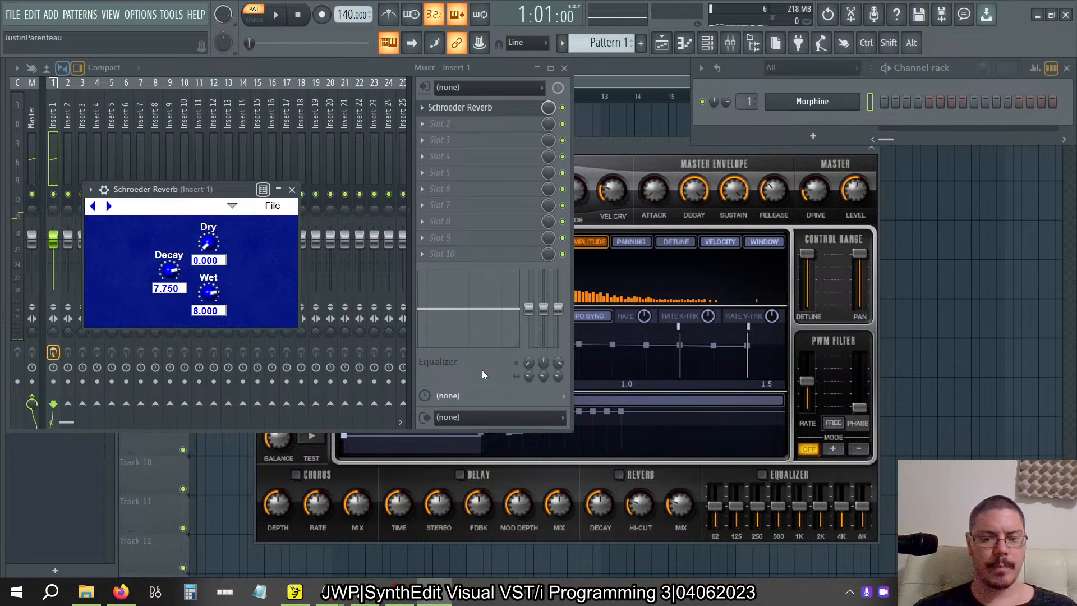
pyautogui.press('g')
pyautogui.press(',')
pyautogui.press('m')
pyautogui.press('n')
pyautogui.press('/')
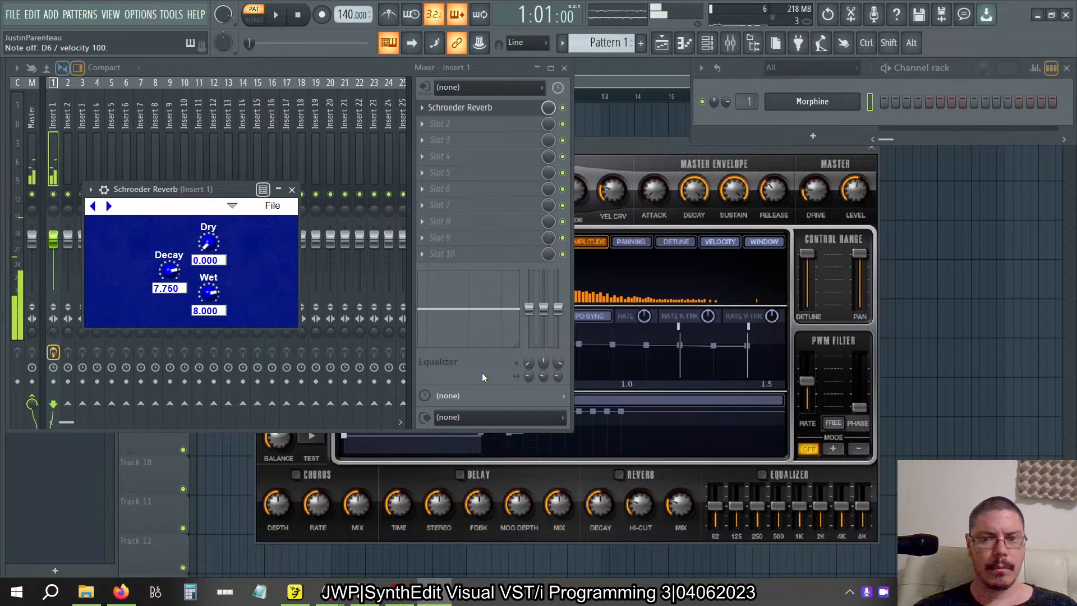
pyautogui.press('g')
pyautogui.press('c')
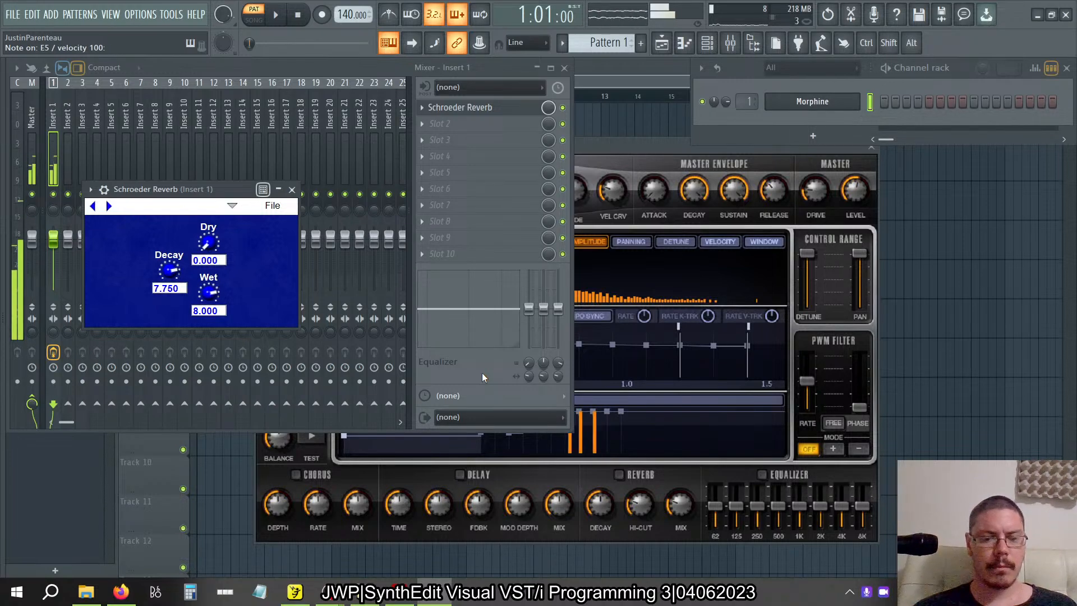
# Examine the audio settings for the FL Studio ASIO device, including its buffer length and input/output options, and close them.
pyautogui.press('alt')
pyautogui.hotkey('alt', 'Tab')
pyautogui.hotkey('alt', 'Tab')
pyautogui.click(139, 14)
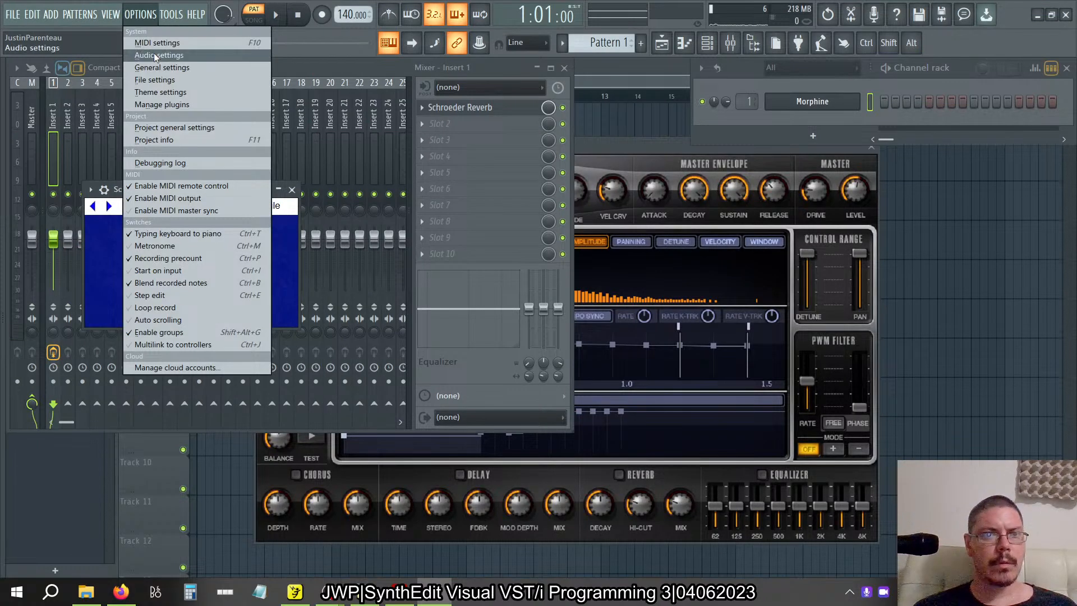
pyautogui.click(153, 53)
pyautogui.click(457, 104)
pyautogui.click(714, 151)
pyautogui.click(387, 207)
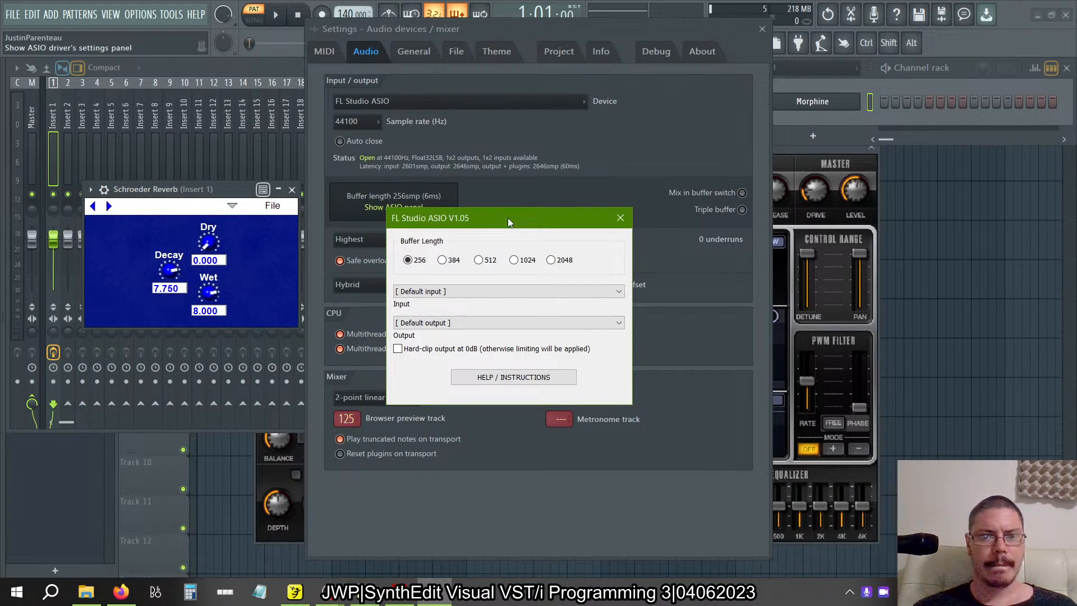
pyautogui.click(620, 219)
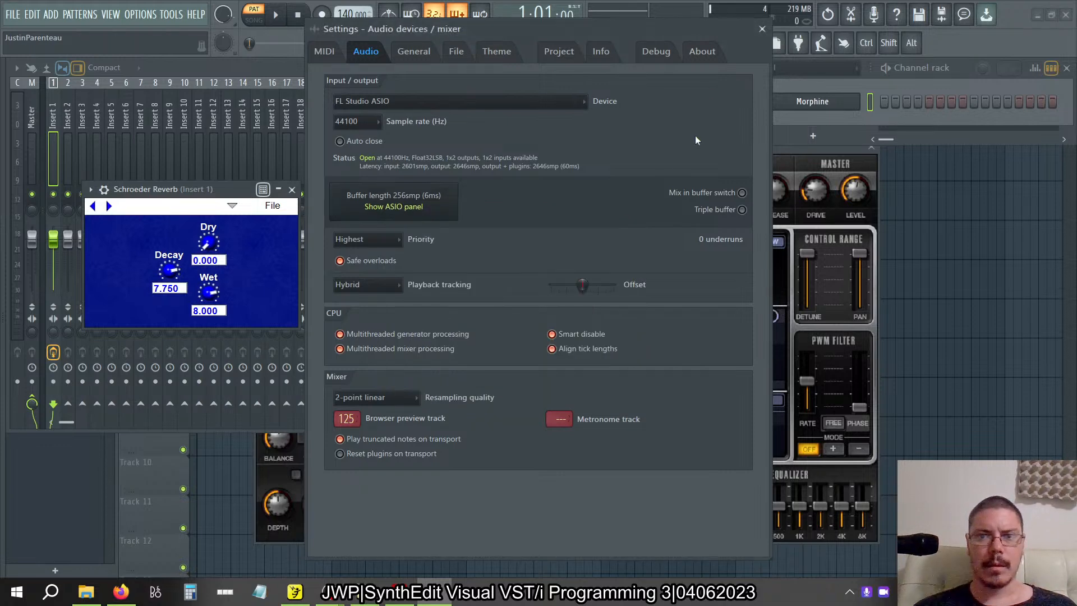
pyautogui.click(762, 29)
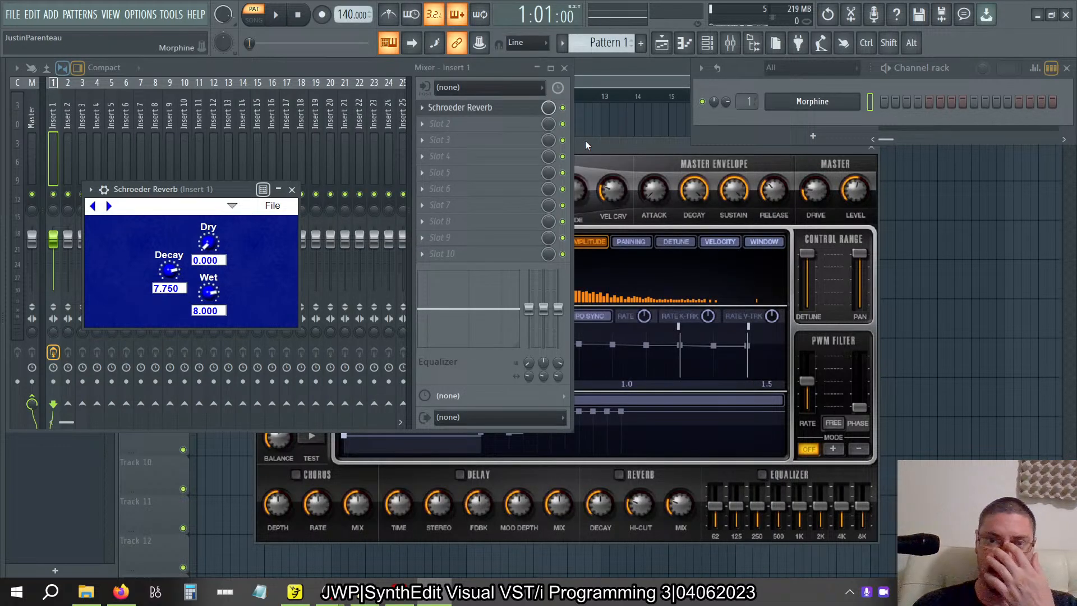
# Raise the Schroeder Reverb's Decay to 10.000 and lower it to 0.021 to compare long and short tails.
pyautogui.moveTo(174, 275); pyautogui.dragTo(164, 201)
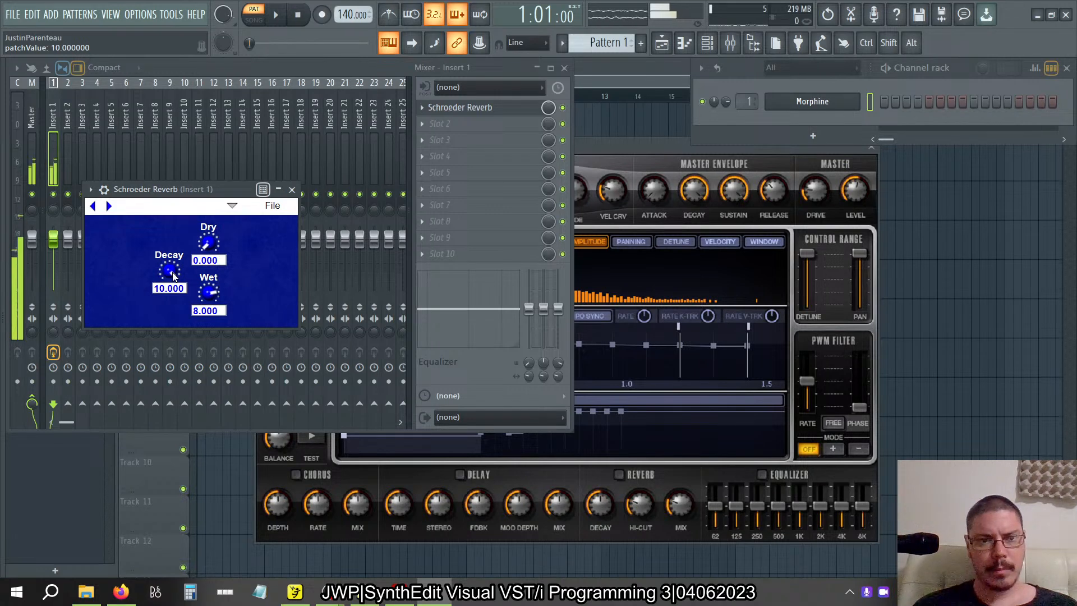
pyautogui.moveTo(173, 275); pyautogui.dragTo(184, 405)
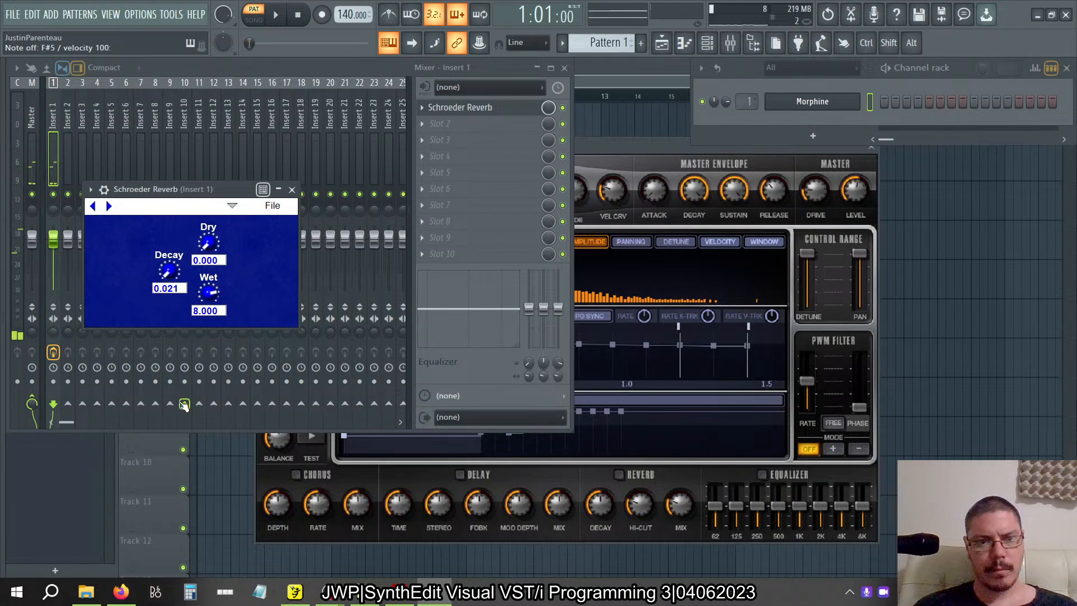
# Bypass the Schroeder Reverb in Slot 1 and play notes on Morphine without the effect.
pyautogui.click(563, 107)
pyautogui.press('q')
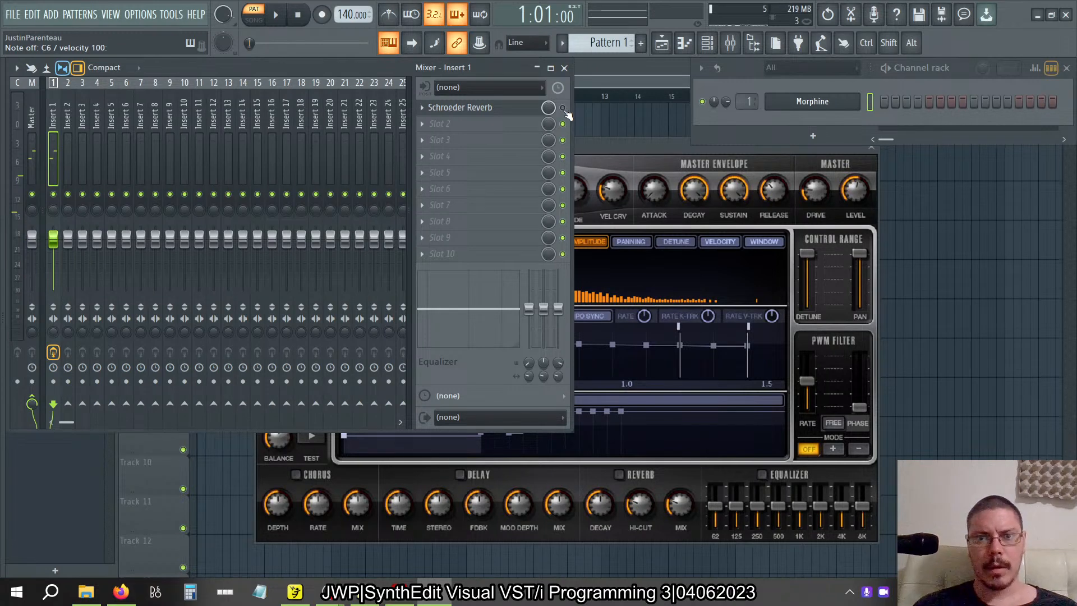
pyautogui.press('q')
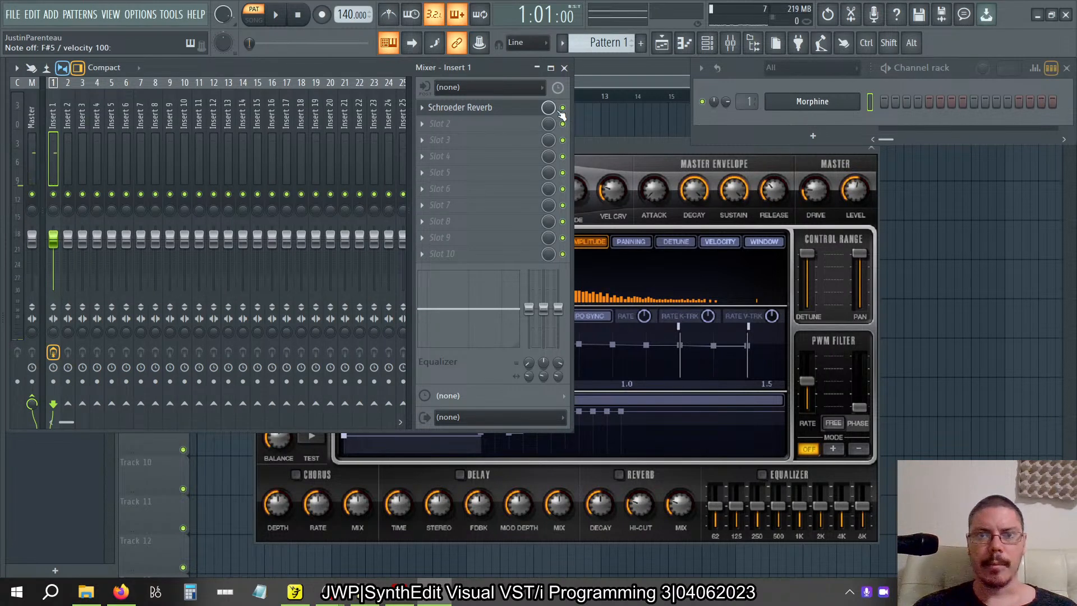
# Reopen the Schroeder Reverb, set its Decay to 0.000 and play notes on Morphine.
pyautogui.click(507, 110)
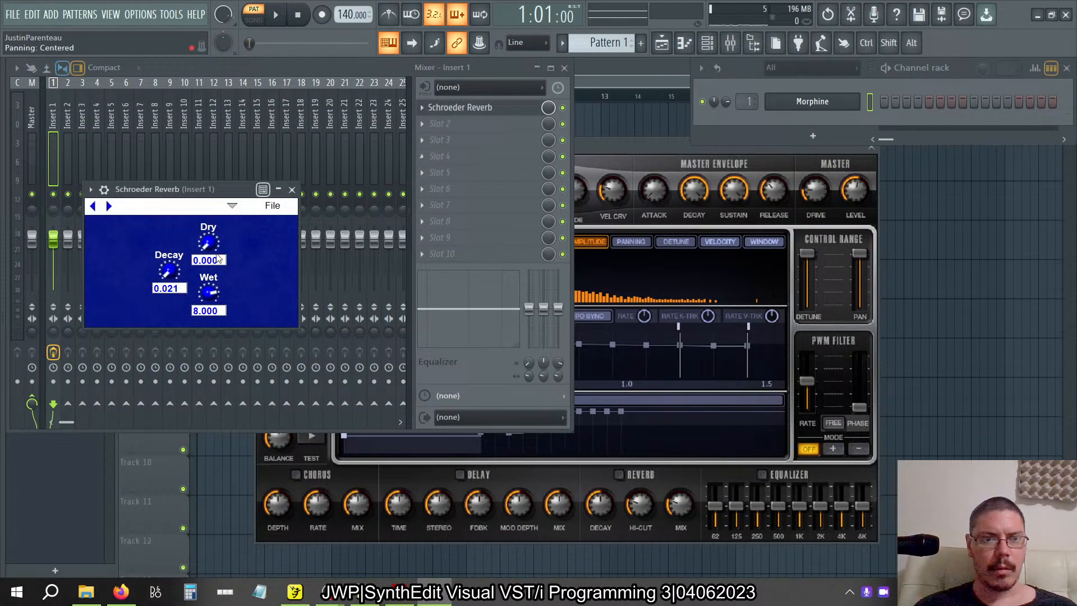
pyautogui.moveTo(171, 277); pyautogui.dragTo(171, 284)
pyautogui.press('q')
pyautogui.press('q')
pyautogui.press('q')
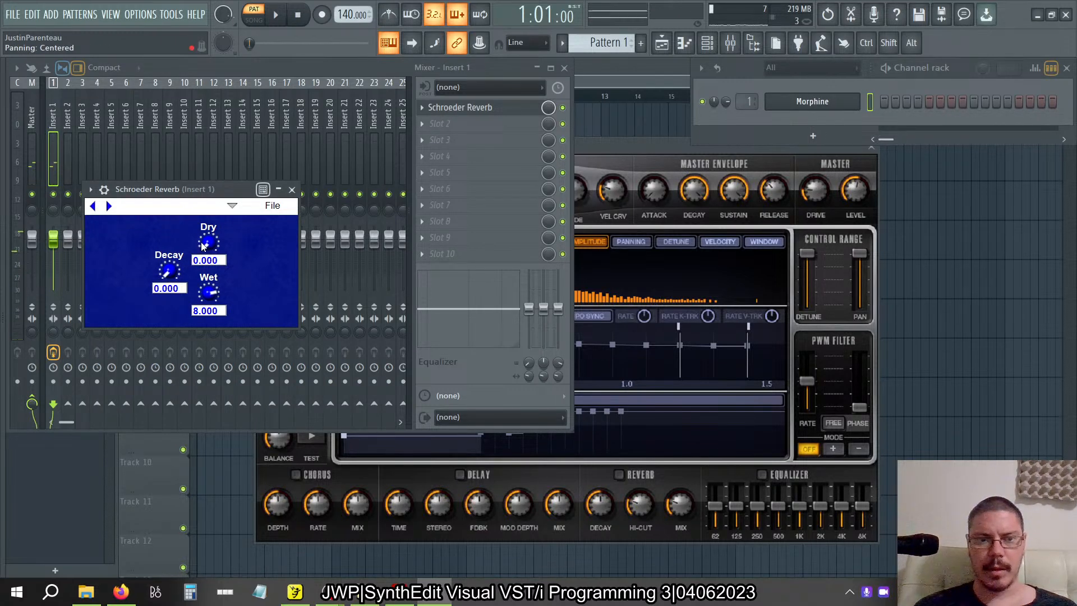
# Set the reverb's Dry level to 10.000 and Wet level to 0.000 and play a note to hear the dry signal.
pyautogui.moveTo(207, 245); pyautogui.dragTo(227, 284)
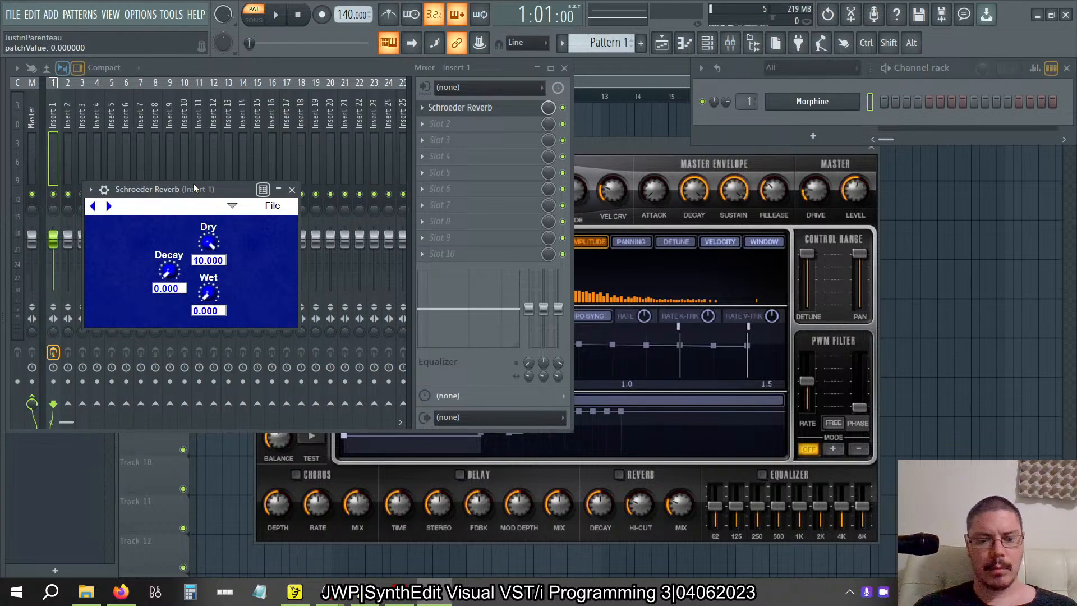
pyautogui.press('5')
# Set the reverb's Decay to 5.200, Wet to 10.000 and Dry to 7.600, and play notes to hear the mix.
pyautogui.moveTo(168, 271); pyautogui.dragTo(170, 221)
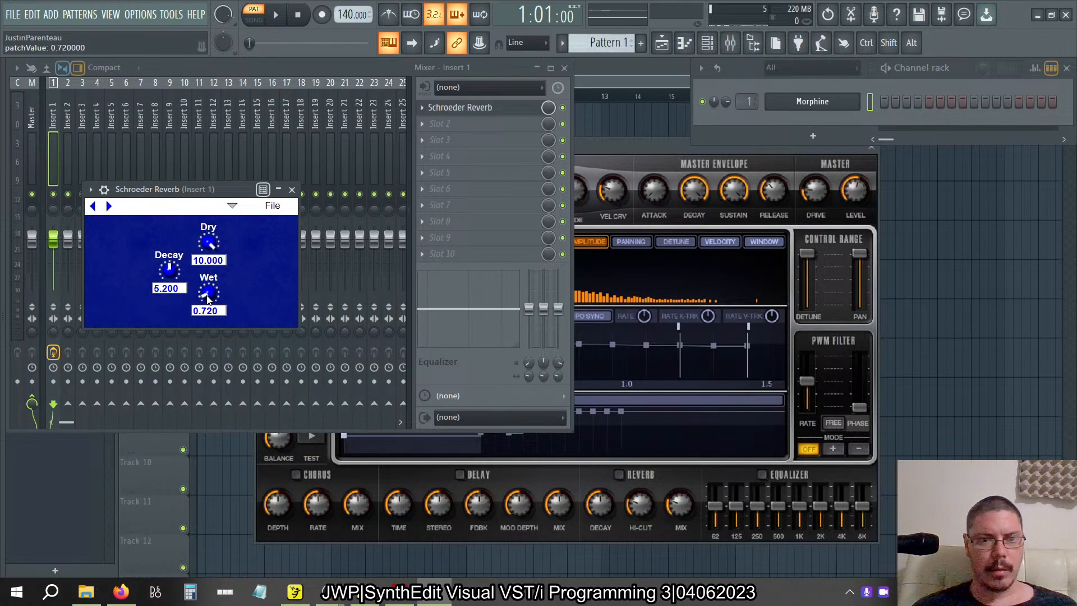
pyautogui.moveTo(206, 256); pyautogui.dragTo(214, 186)
pyautogui.moveTo(209, 246); pyautogui.dragTo(208, 260)
pyautogui.press('e')
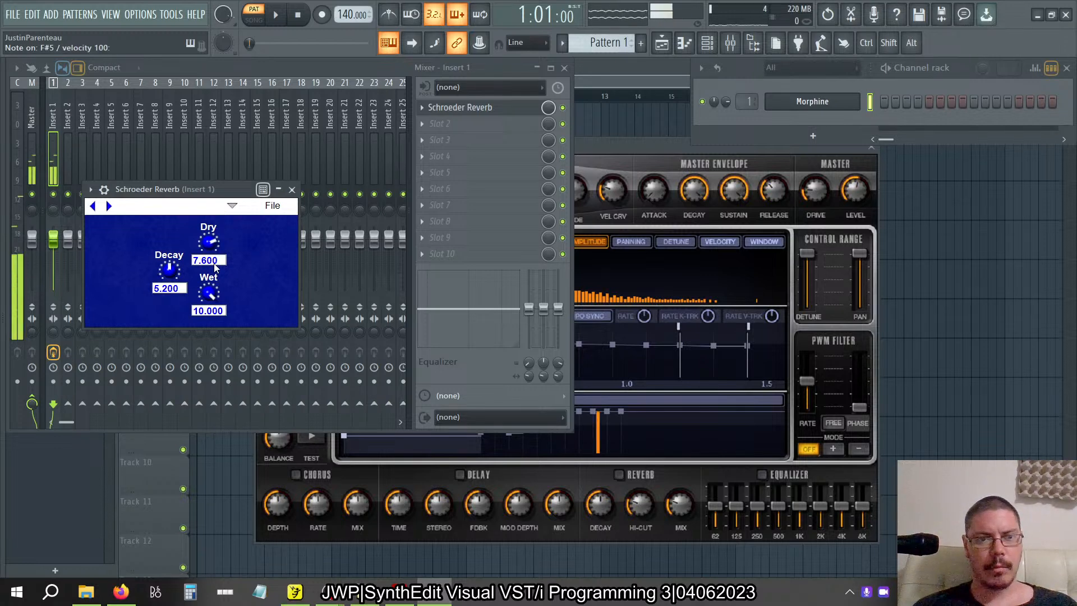
pyautogui.press('m')
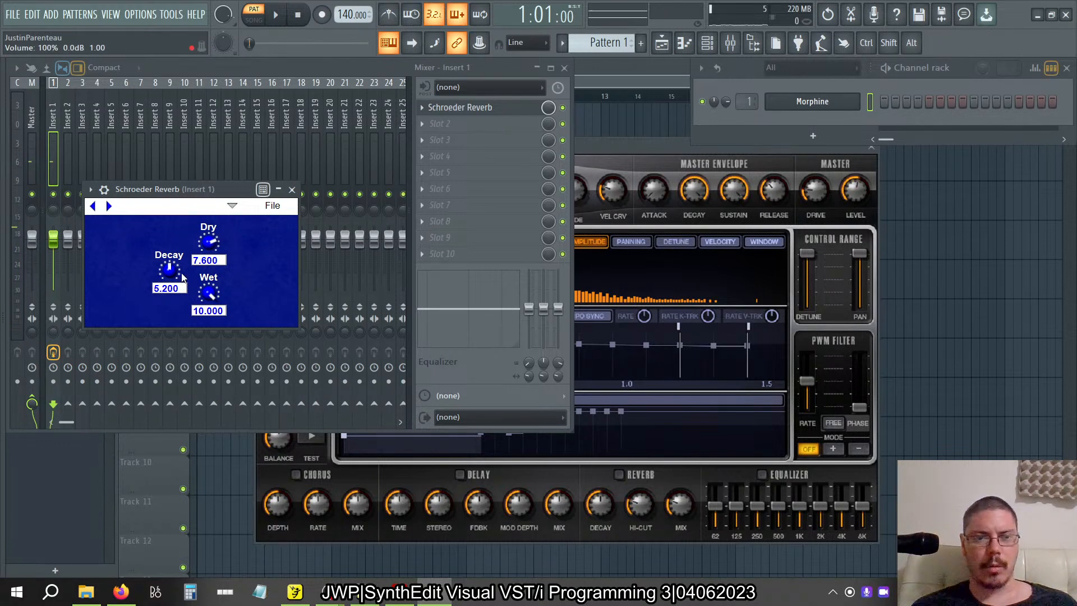
# Raise the reverb's Decay to 9.898 and bring it down to 9.343 while playing notes.
pyautogui.moveTo(179, 277); pyautogui.dragTo(175, 277)
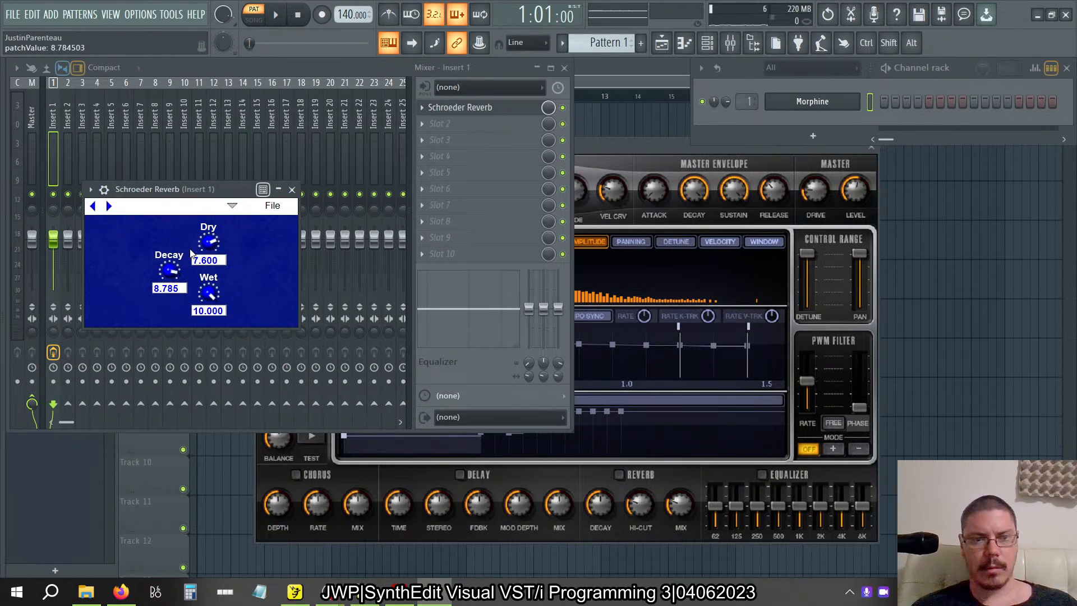
pyautogui.moveTo(190, 249); pyautogui.dragTo(187, 266)
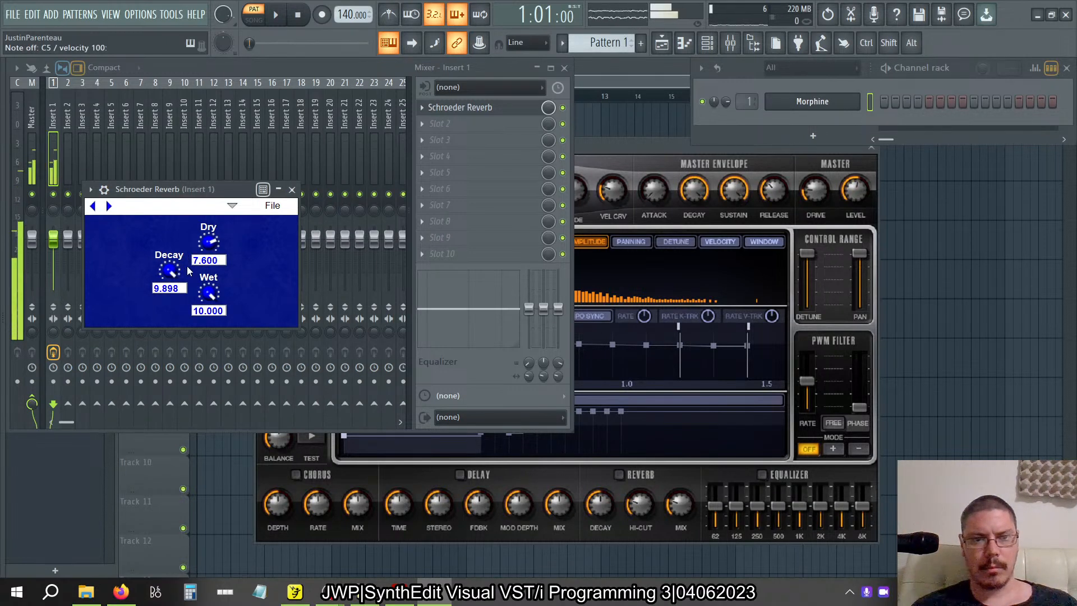
pyautogui.moveTo(187, 267); pyautogui.dragTo(188, 260)
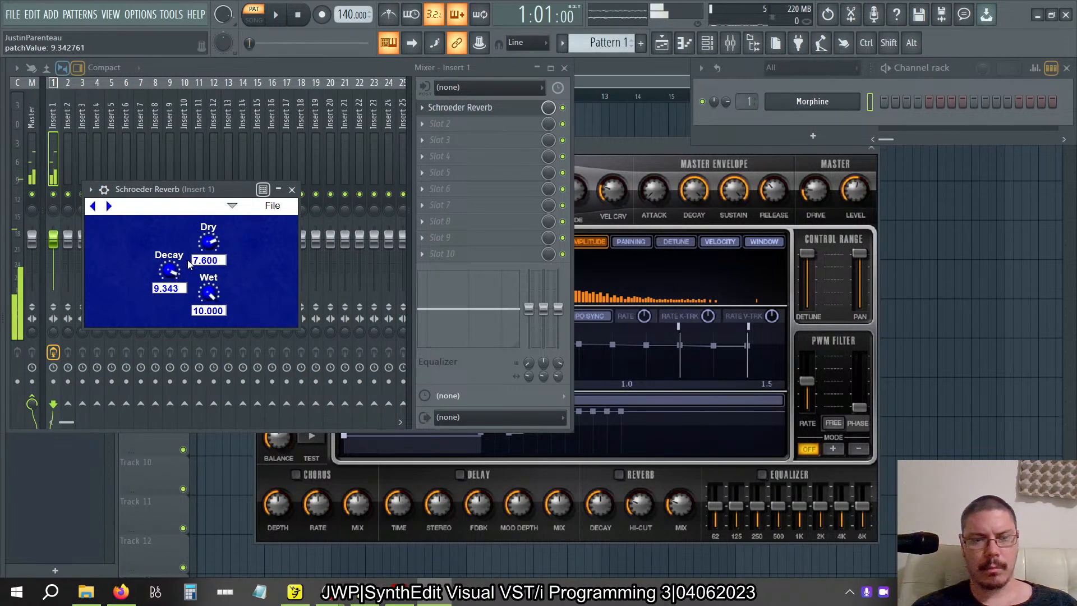
pyautogui.press('z')
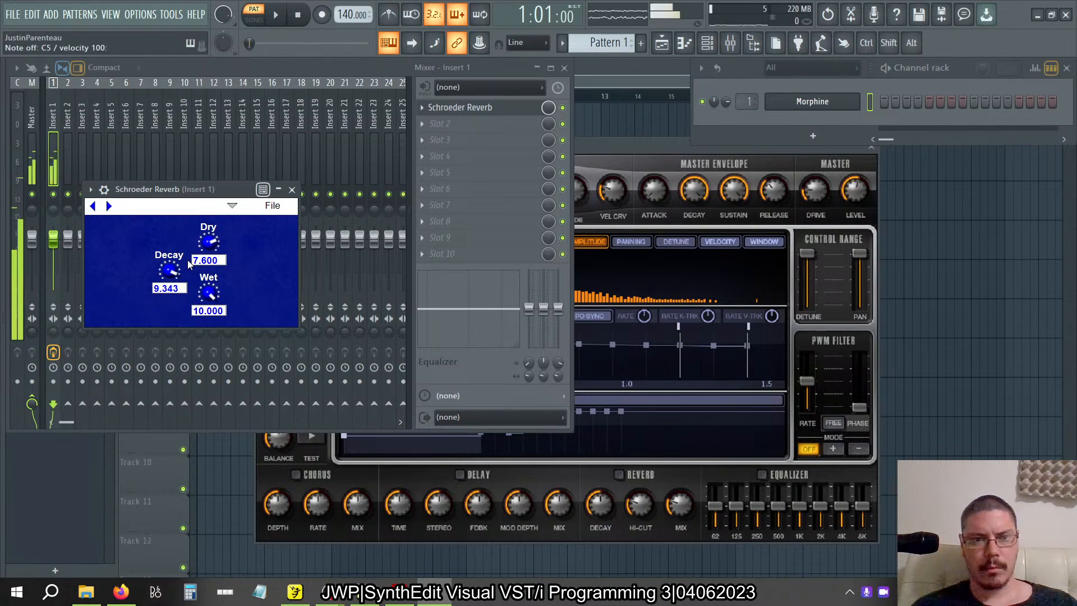
# Set the reverb's Decay to 8.416 and play repeated notes to hear the tail.
pyautogui.moveTo(189, 265); pyautogui.dragTo(184, 218)
pyautogui.press('z')
pyautogui.press('z')
pyautogui.press('z')
pyautogui.press('z')
pyautogui.press('z')
pyautogui.press('z')
pyautogui.press('g')
pyautogui.press('g')
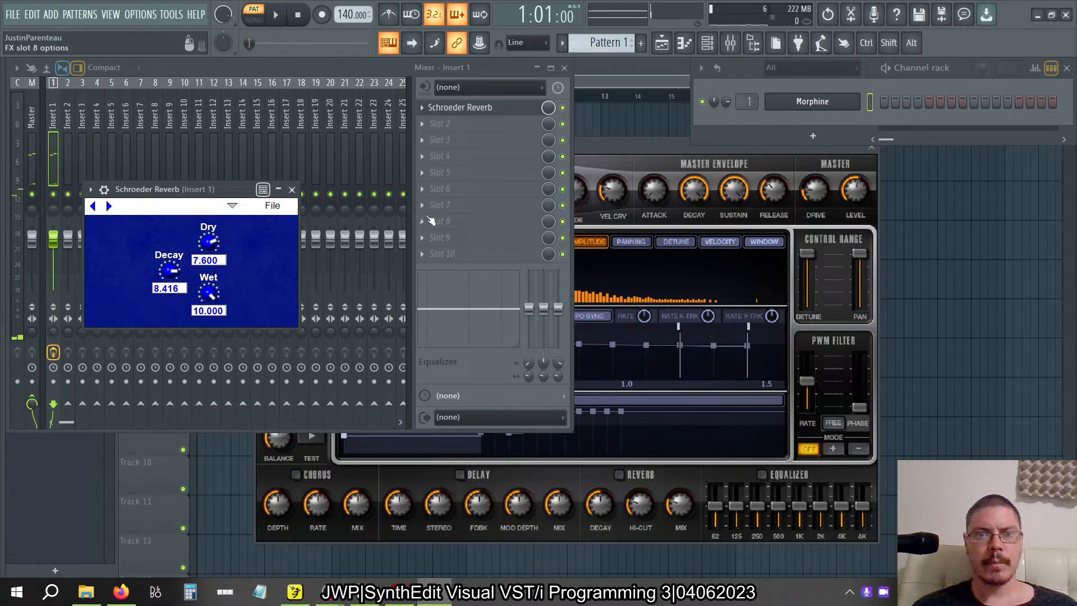
# Bring the Morphine window forward and play a run of low and high notes through the Schroeder Reverb.
pyautogui.click(640, 145)
pyautogui.press('e')
pyautogui.press('g')
pyautogui.press('3')
pyautogui.press('d')
pyautogui.press('n')
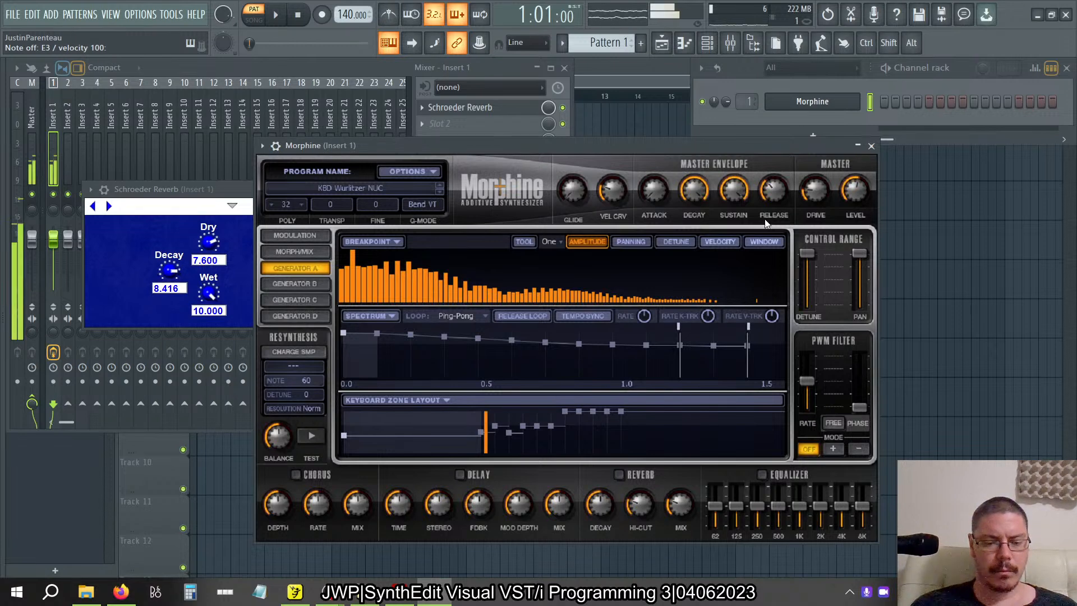
pyautogui.press('z')
pyautogui.press('v')
pyautogui.press('y')
pyautogui.press('q')
pyautogui.press('n')
pyautogui.press('b')
pyautogui.press('v')
pyautogui.press('c')
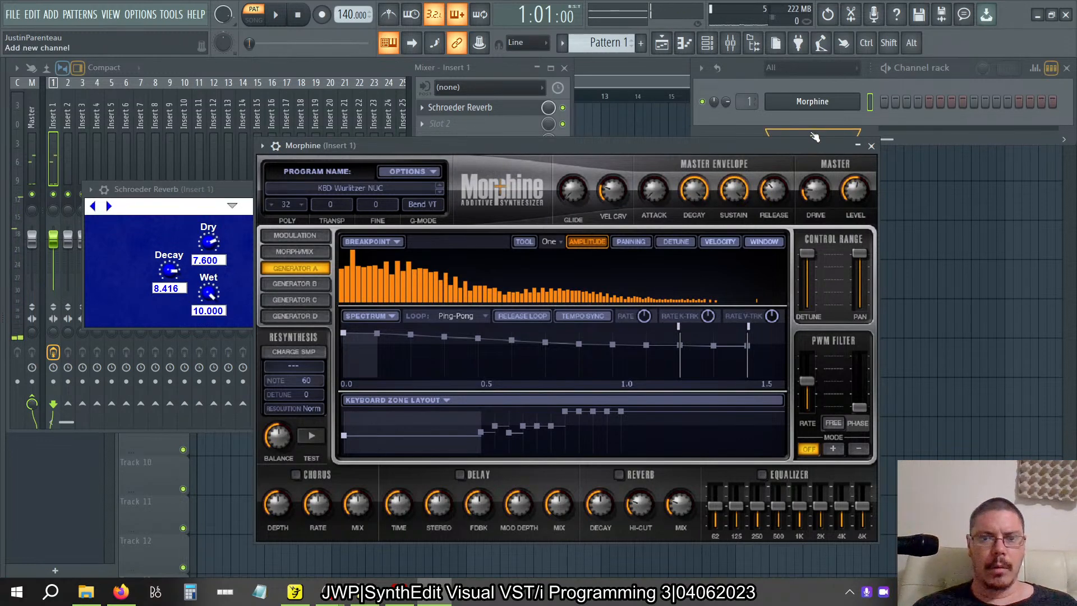
# Delete the Schroeder Reverb from Slot 1 of Insert 1 and load a fresh instance of it into the same slot.
pyautogui.click(364, 65)
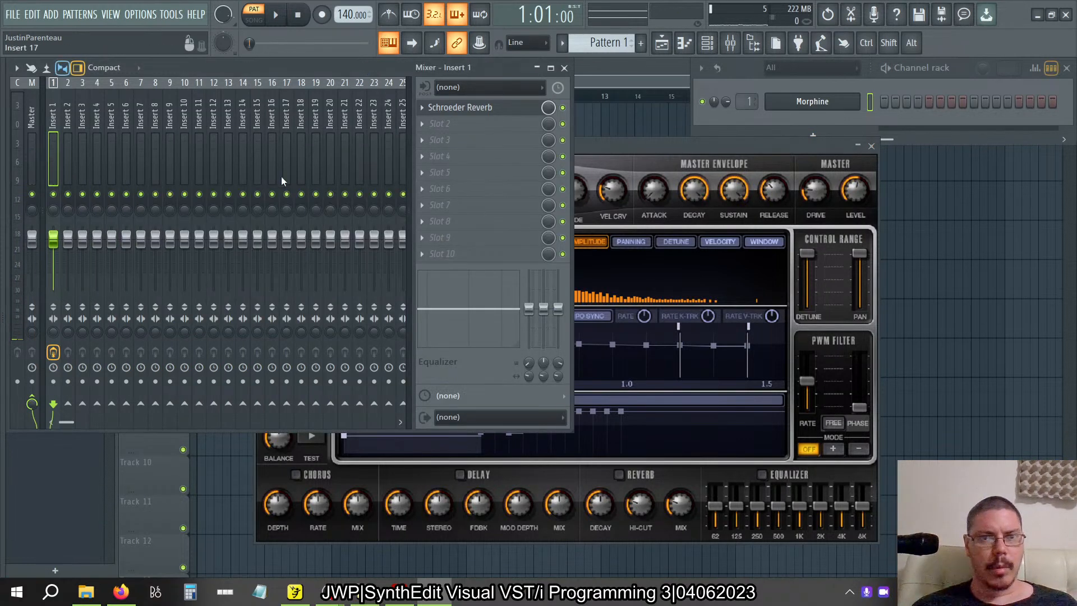
pyautogui.click(422, 109)
pyautogui.click(440, 135)
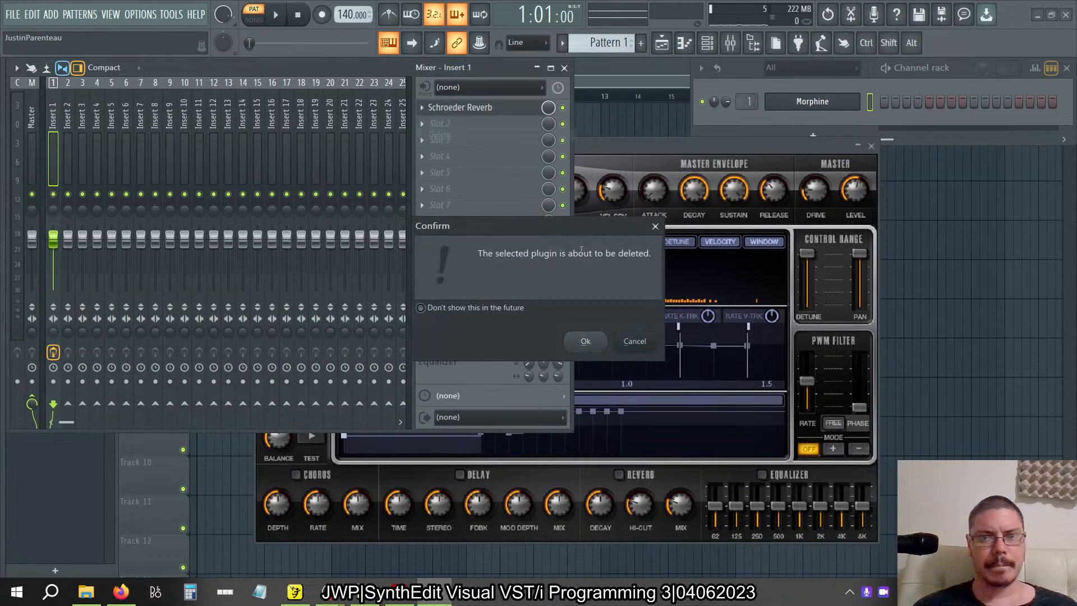
pyautogui.click(583, 342)
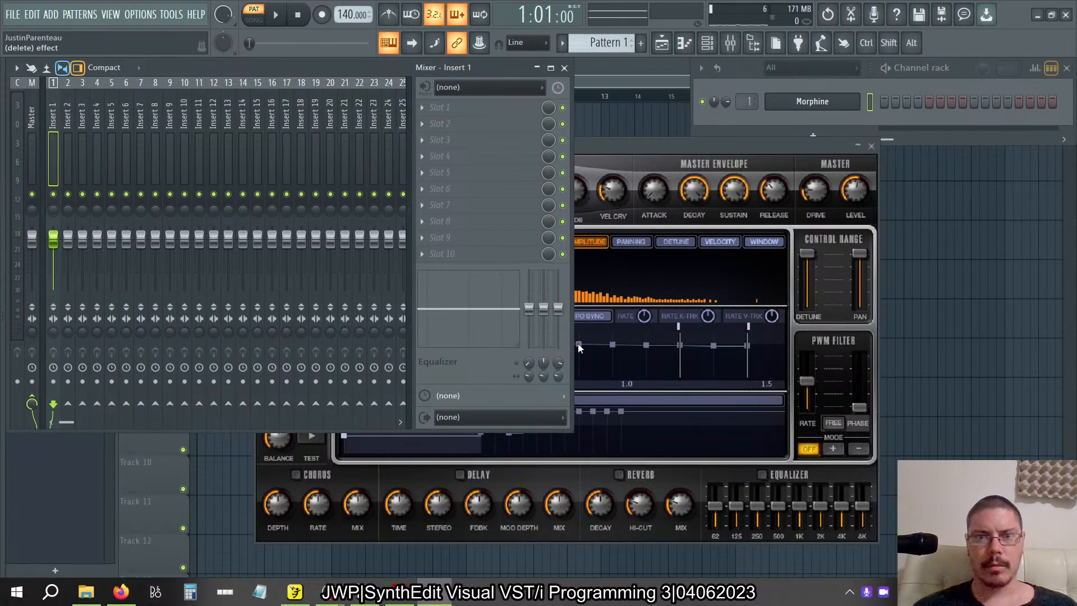
pyautogui.moveTo(3, 264)
pyautogui.moveTo(112, 363); pyautogui.dragTo(442, 106)
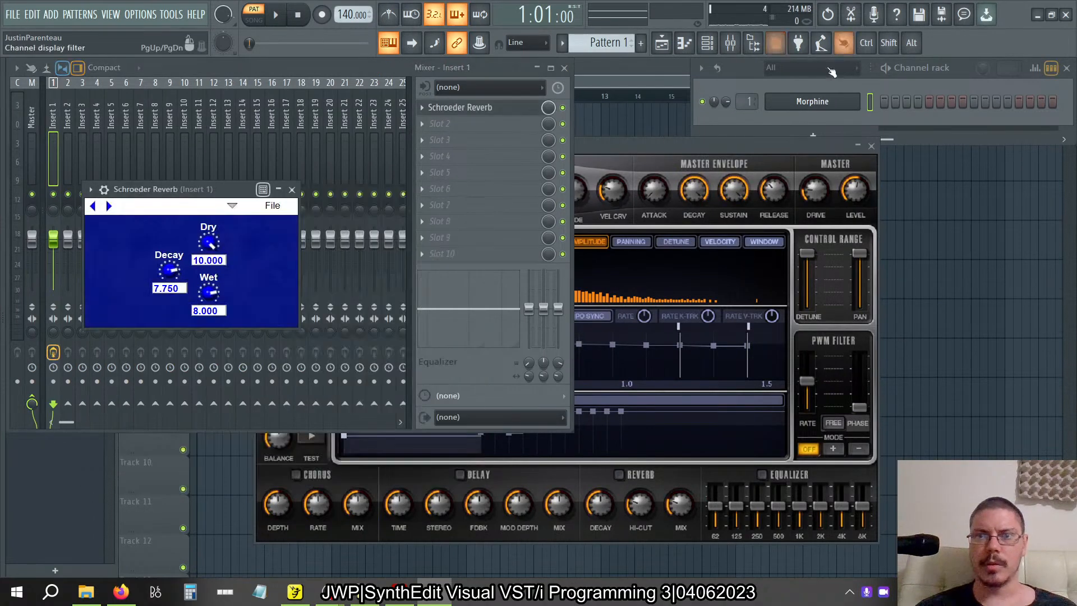
# Open the plugin performance monitor and place it clear of the Schroeder Reverb window.
pyautogui.click(777, 11)
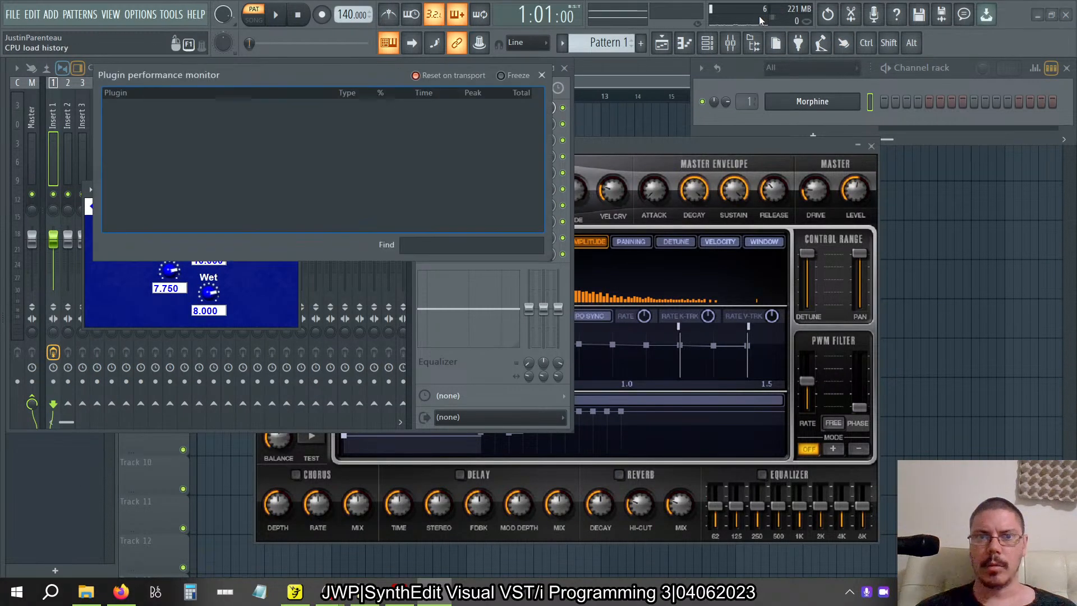
pyautogui.moveTo(326, 71); pyautogui.dragTo(671, 97)
pyautogui.click(209, 186)
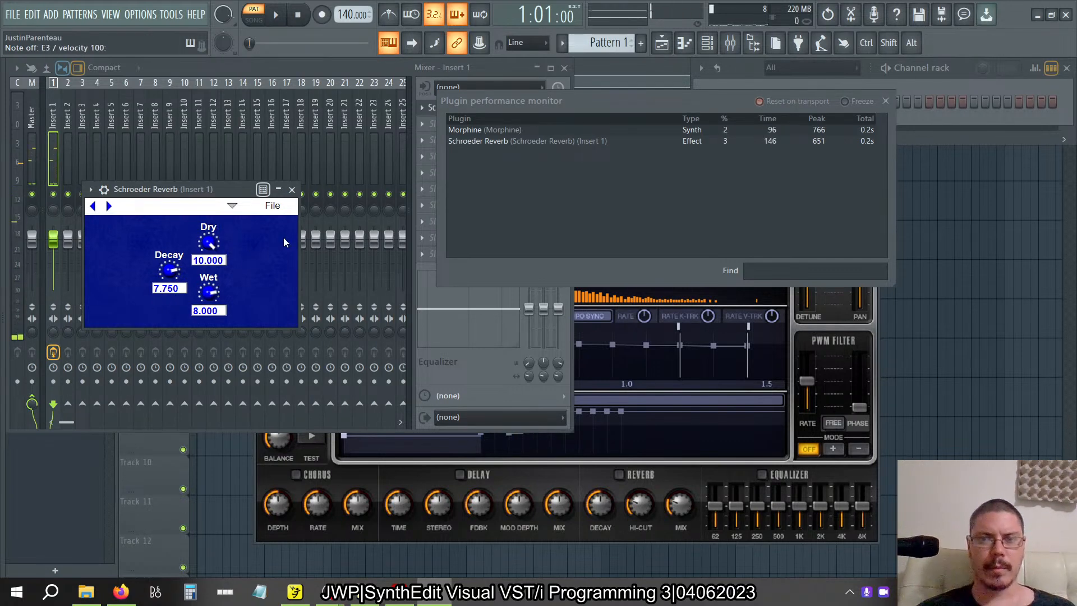
# Set the reverb's Decay to 10.000 and Wet to 0.915, and play notes while watching the plugins' processing load.
pyautogui.moveTo(175, 277); pyautogui.dragTo(176, 246)
pyautogui.moveTo(213, 291); pyautogui.dragTo(214, 348)
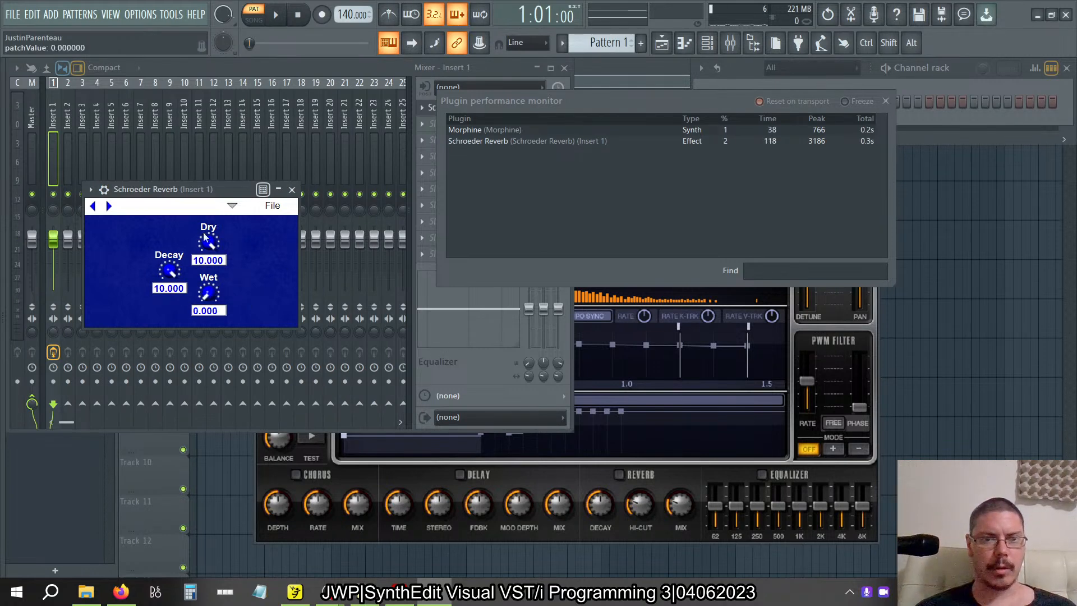
pyautogui.moveTo(213, 299); pyautogui.dragTo(204, 289)
pyautogui.press('c')
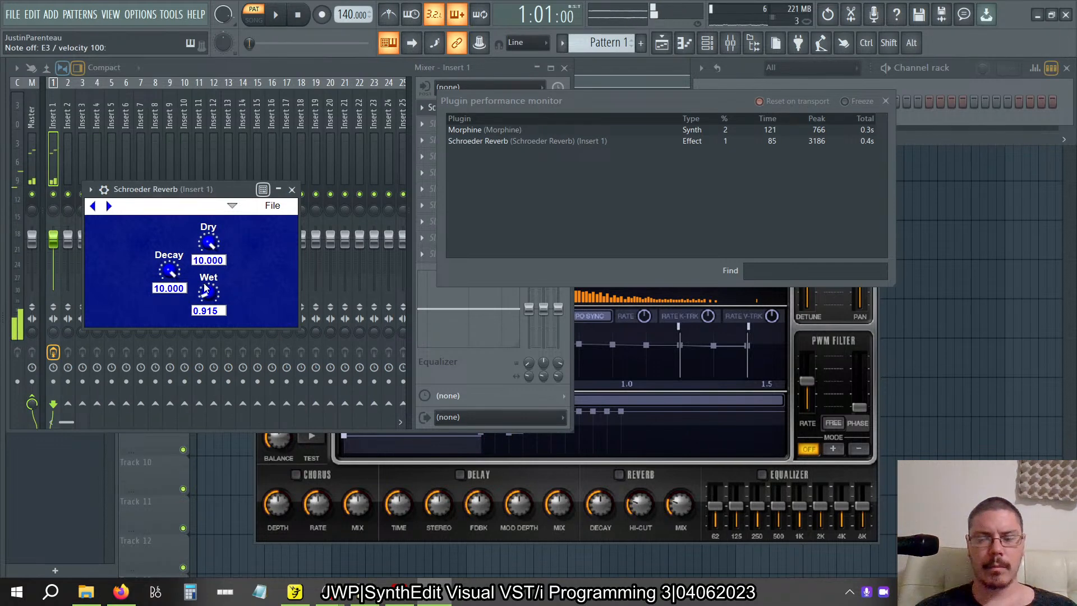
pyautogui.press('i')
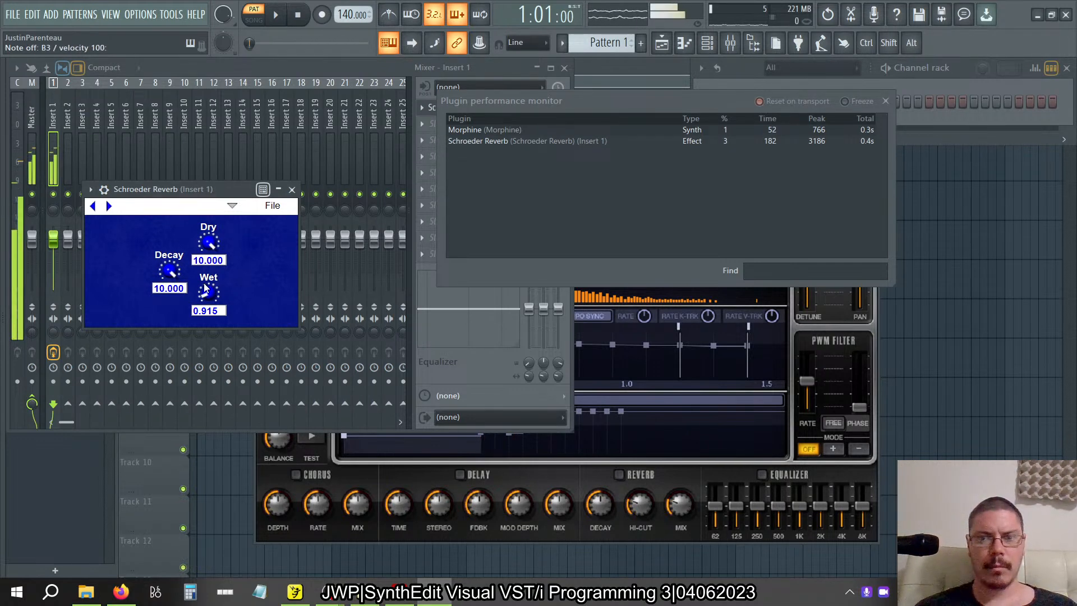
pyautogui.press('y')
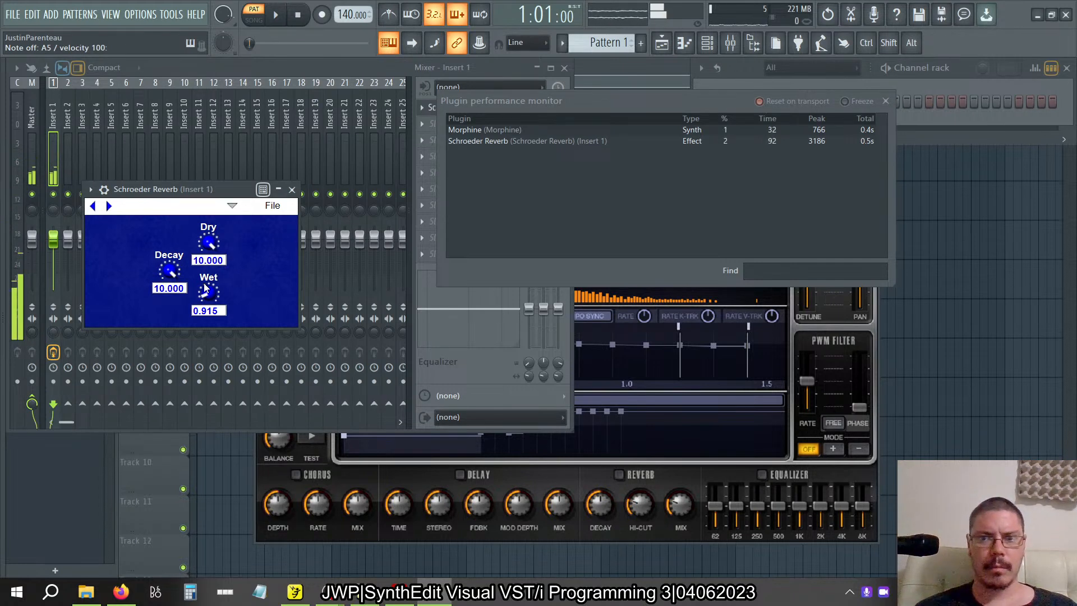
# Set the reverb's Decay to 2.064 and close the plugin performance monitor.
pyautogui.moveTo(174, 272); pyautogui.dragTo(63, 282)
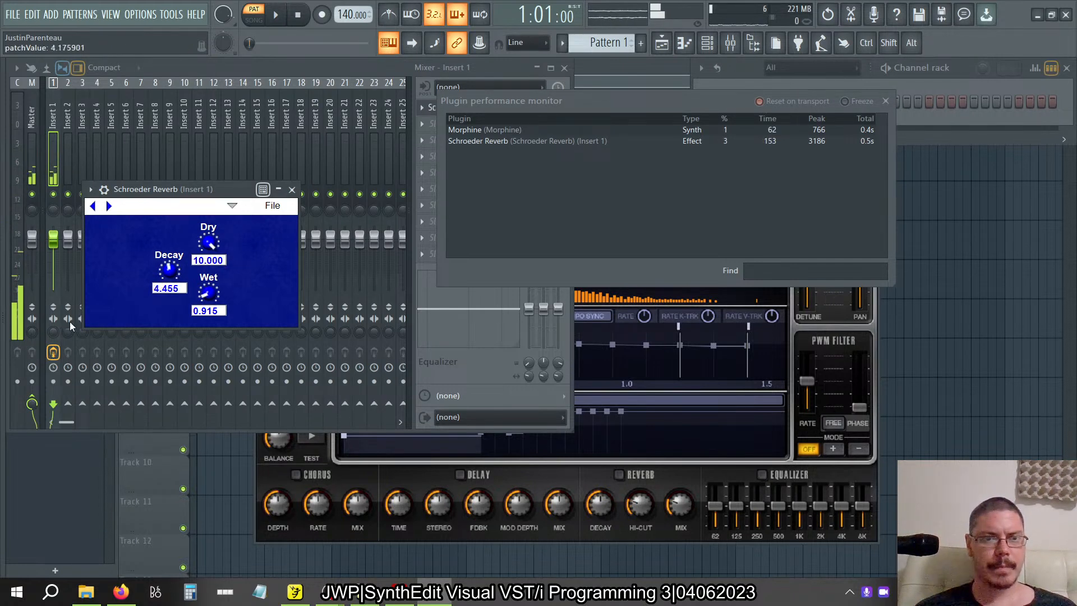
pyautogui.click(885, 101)
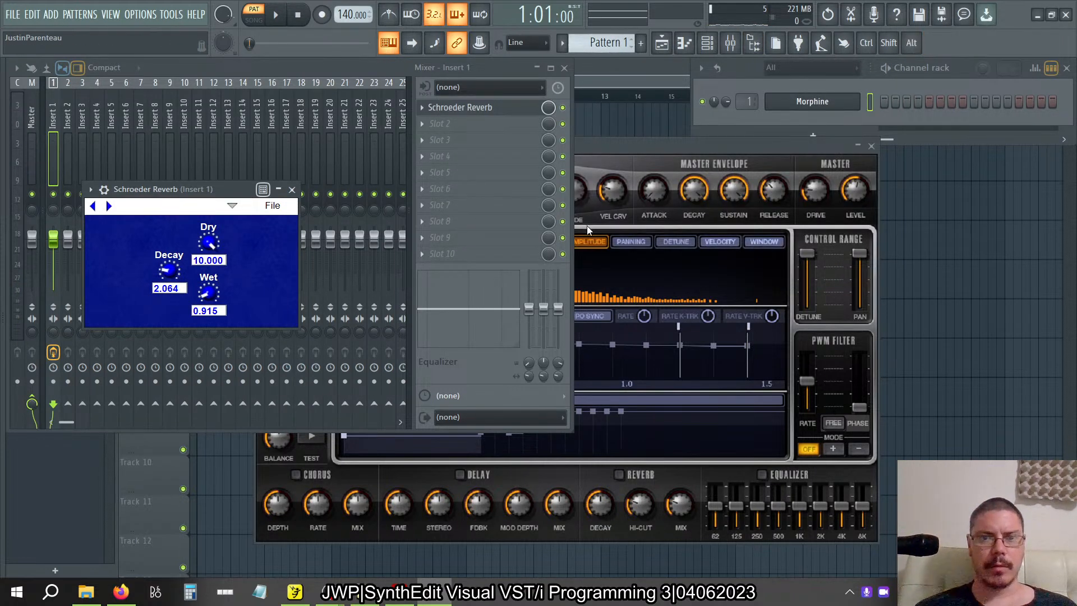
# Delete the Schroeder Reverb from Slot 1 of mixer track Insert 1.
pyautogui.click(436, 110)
pyautogui.rightClick(430, 115)
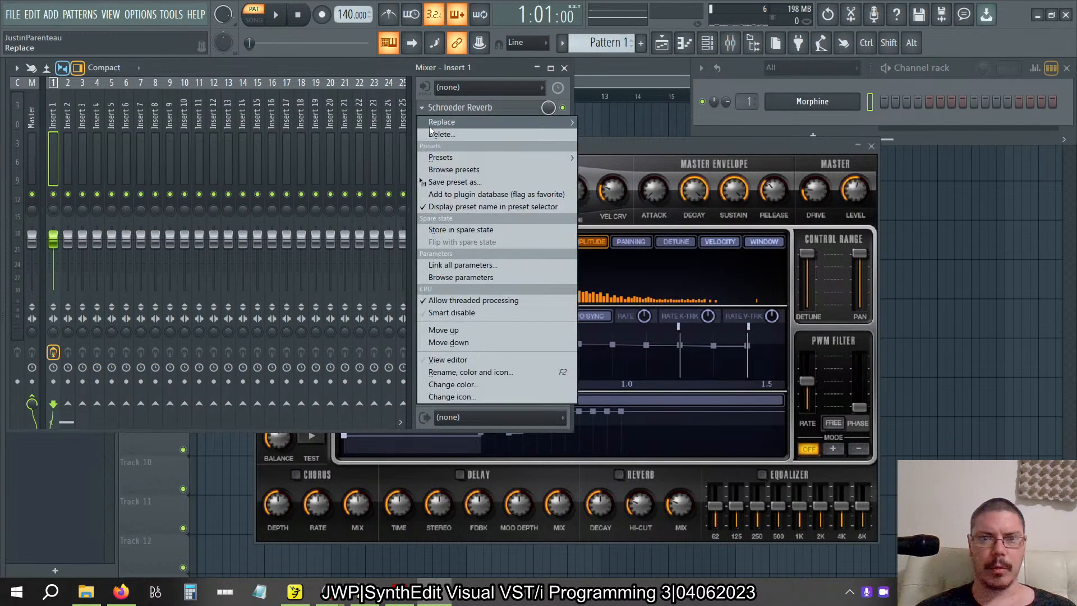
pyautogui.click(432, 135)
pyautogui.click(584, 342)
# Switch to the Visual VST/i-Programming PDF and read on from Figure 2.45 to the reverb time equations on page 66.
pyautogui.hotkey('alt', 'Tab')
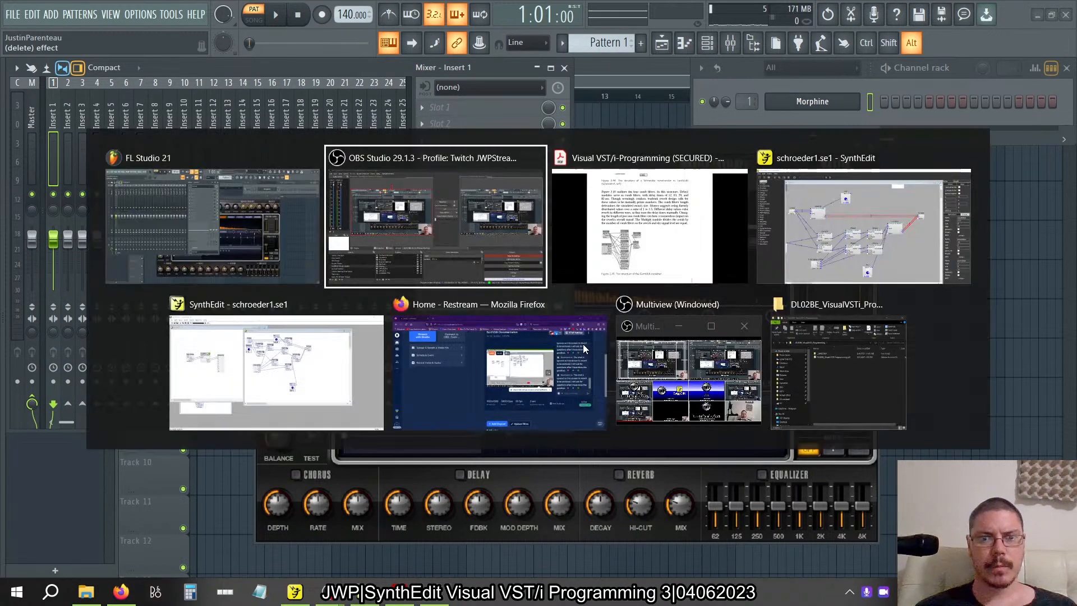
pyautogui.press('Tab')
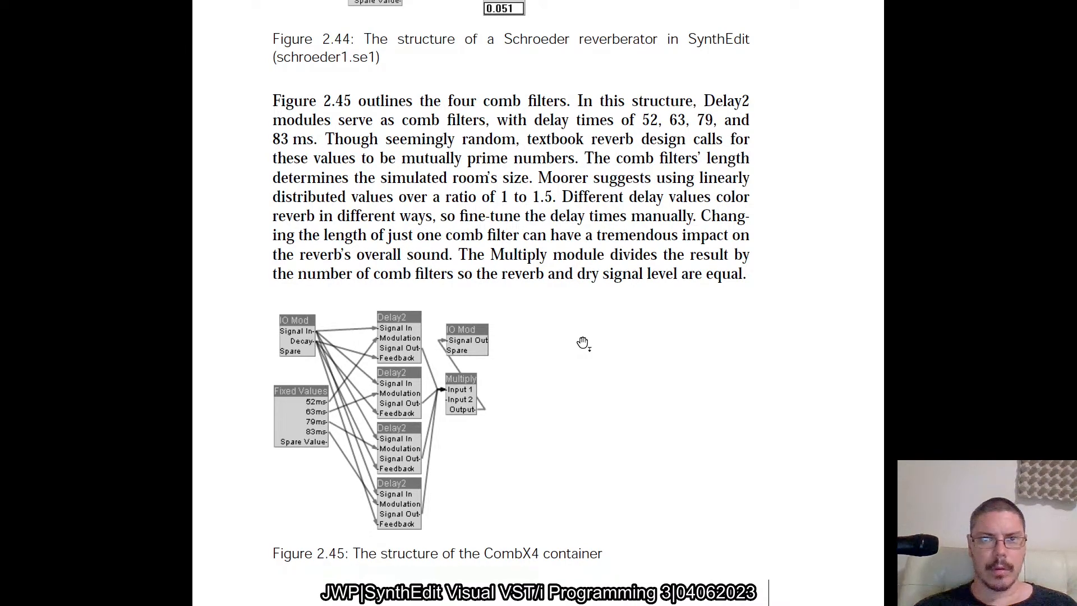
pyautogui.scroll(-6, 584, 343)
pyautogui.scroll(5, 583, 343)
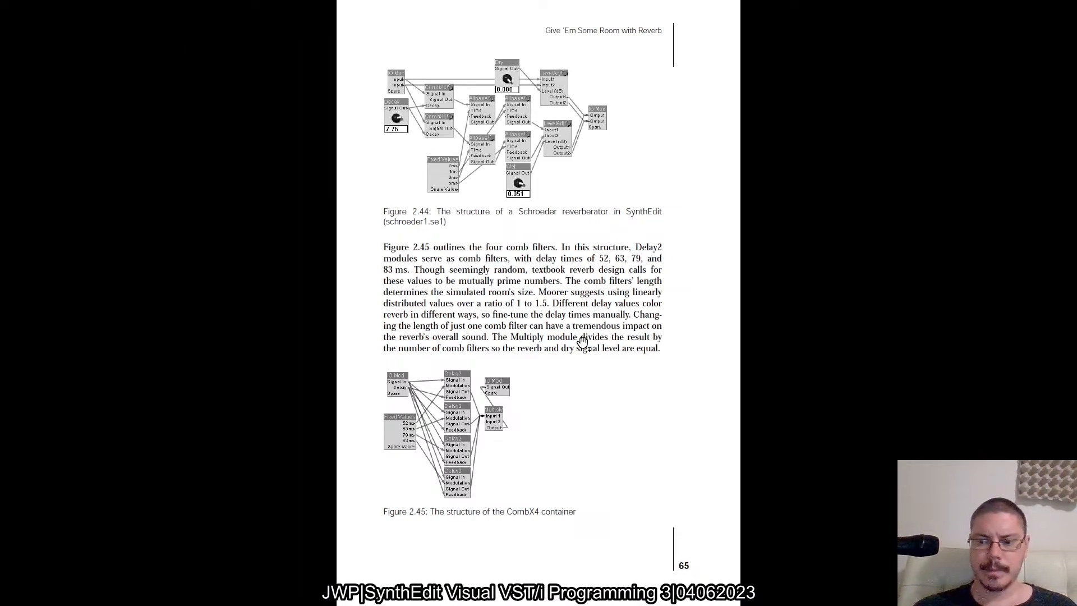
pyautogui.scroll(-2, 584, 342)
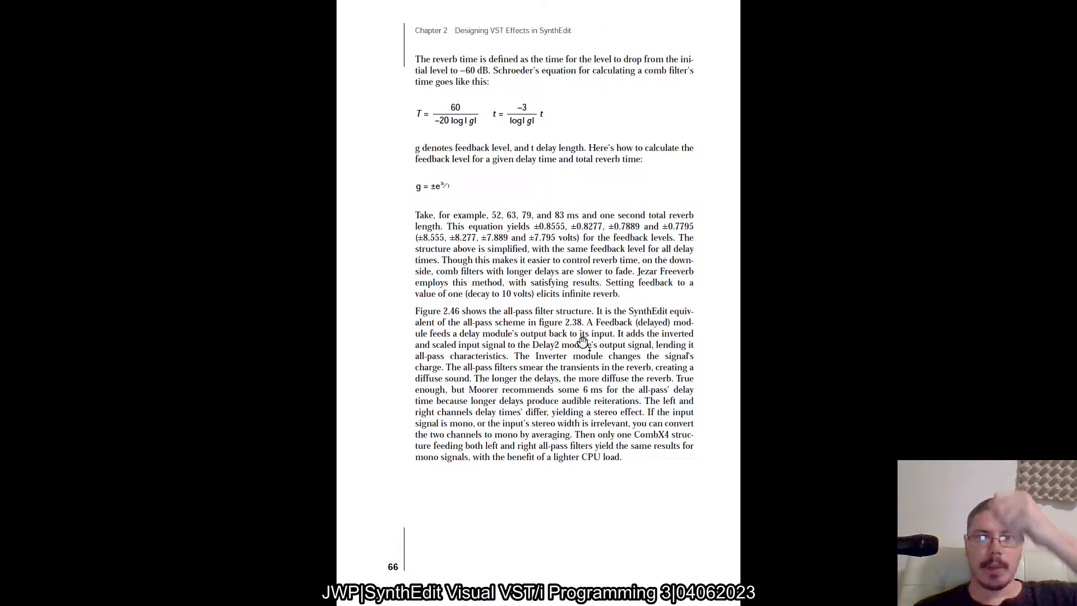
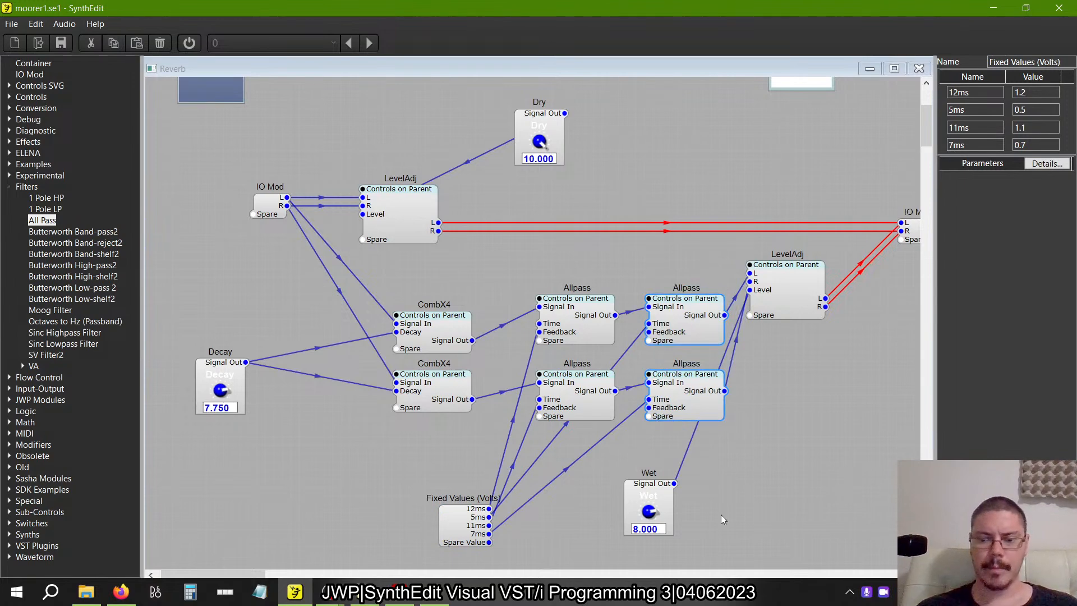
# Delete the second pair of Allpass modules and wire the remaining Allpass outputs to the wet LevelAdj's L and R inputs.
pyautogui.press('Delete')
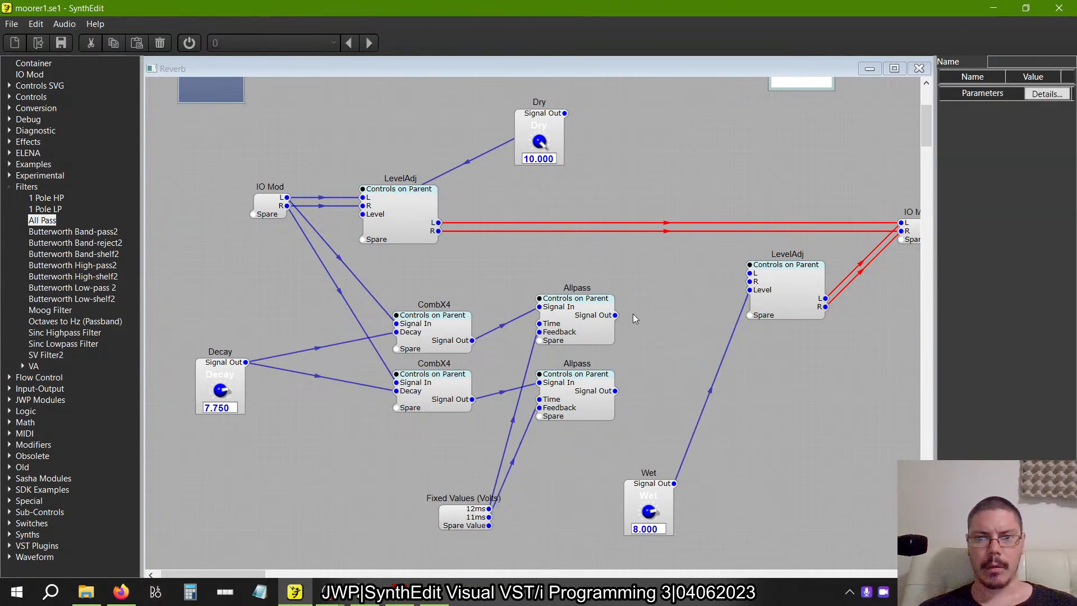
pyautogui.moveTo(615, 315); pyautogui.dragTo(750, 274)
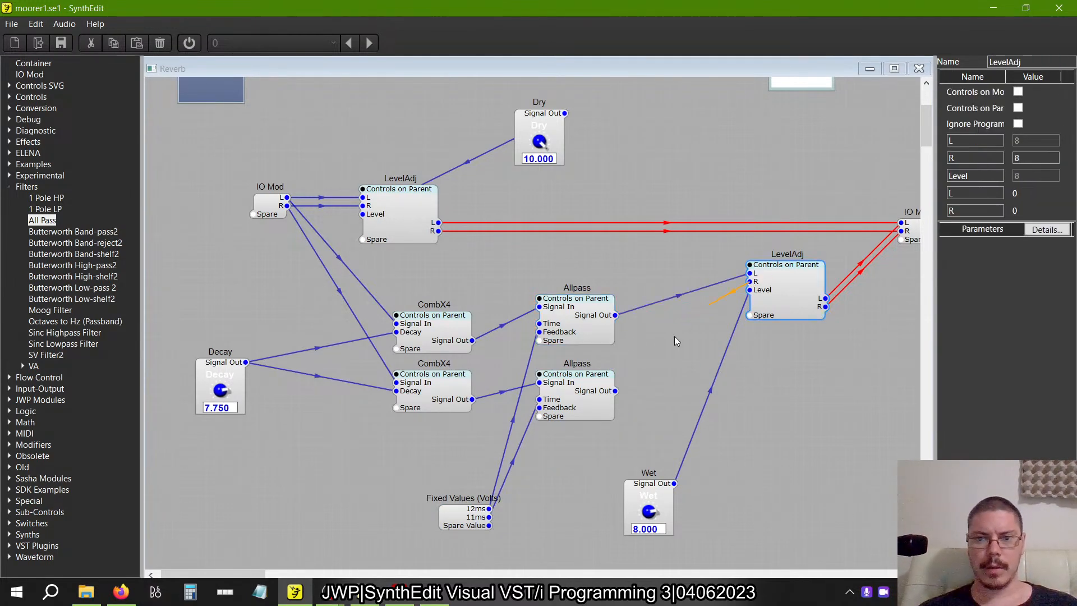
pyautogui.moveTo(609, 403); pyautogui.dragTo(615, 391)
# Check the reference reverb's controls in the older SynthEdit, then duplicate the Decay knob and place the copy below the original.
pyautogui.hotkey('alt', 'Tab')
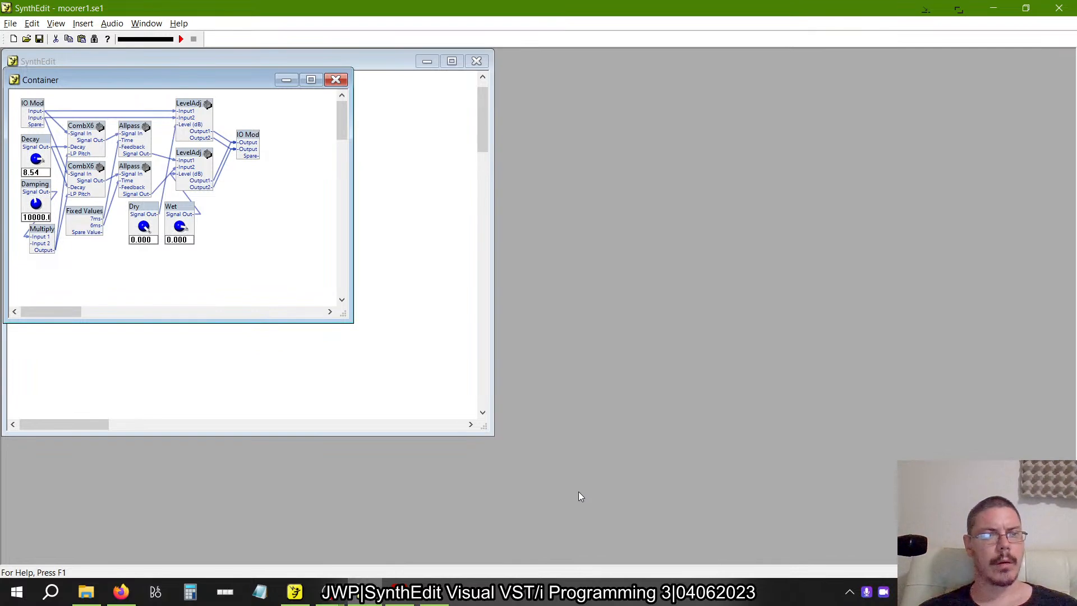
pyautogui.hotkey('alt', 'Tab')
pyautogui.moveTo(237, 364); pyautogui.dragTo(228, 324)
pyautogui.hotkey('ctrl', 'c')
pyautogui.hotkey('ctrl', 'v')
pyautogui.moveTo(267, 370); pyautogui.dragTo(205, 404)
# Rename the copied Decay knob to Damping, checking the spelling against the reference patch.
pyautogui.doubleClick(1001, 62)
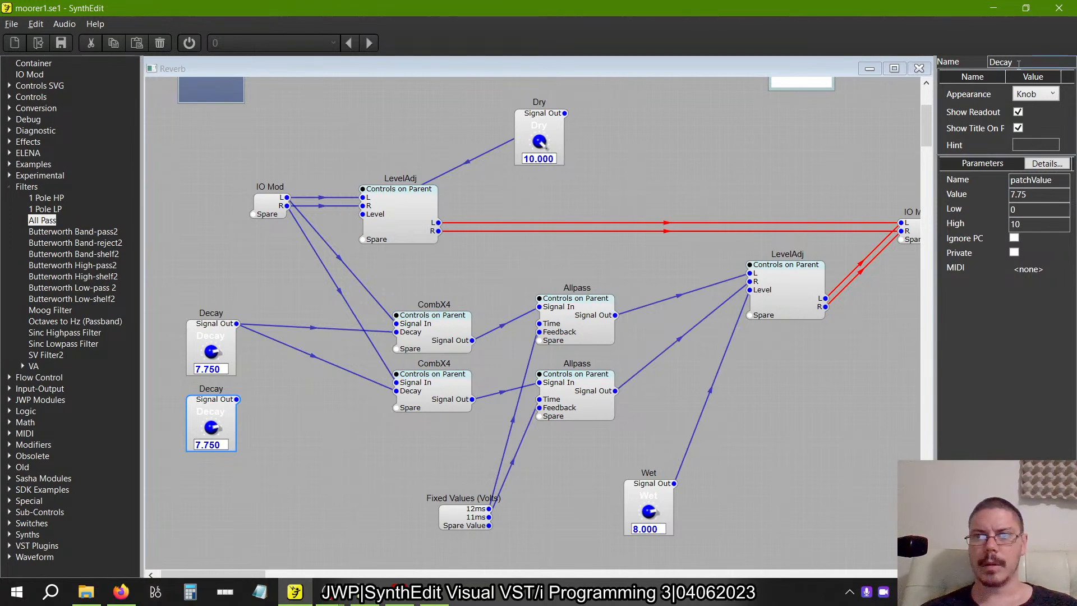
pyautogui.write('DAmp')
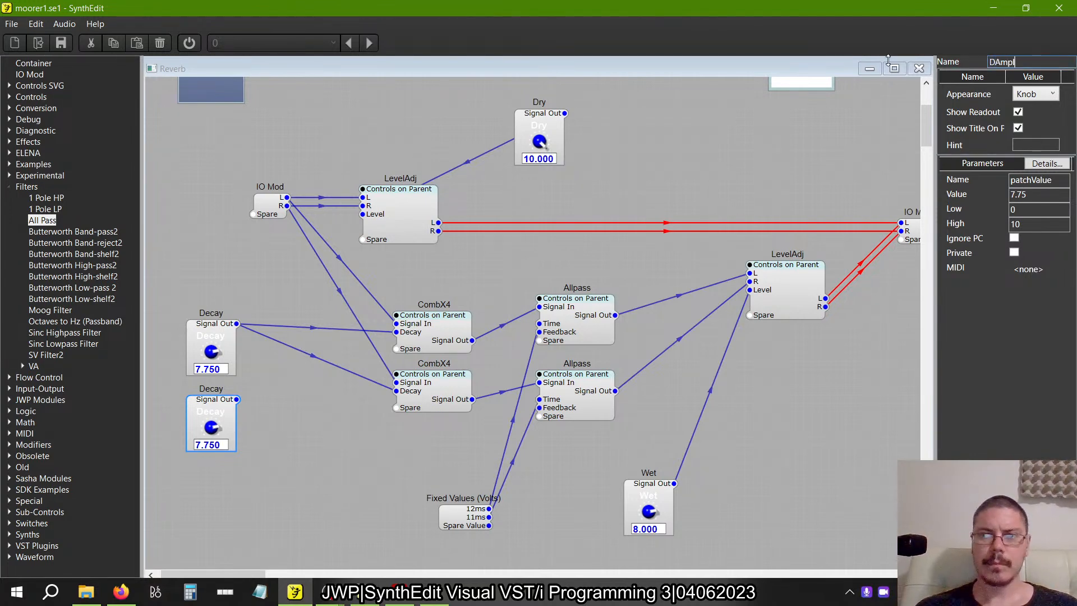
pyautogui.press('BackSpace')
pyautogui.press('BackSpace')
pyautogui.press('BackSpace')
pyautogui.write('amping')
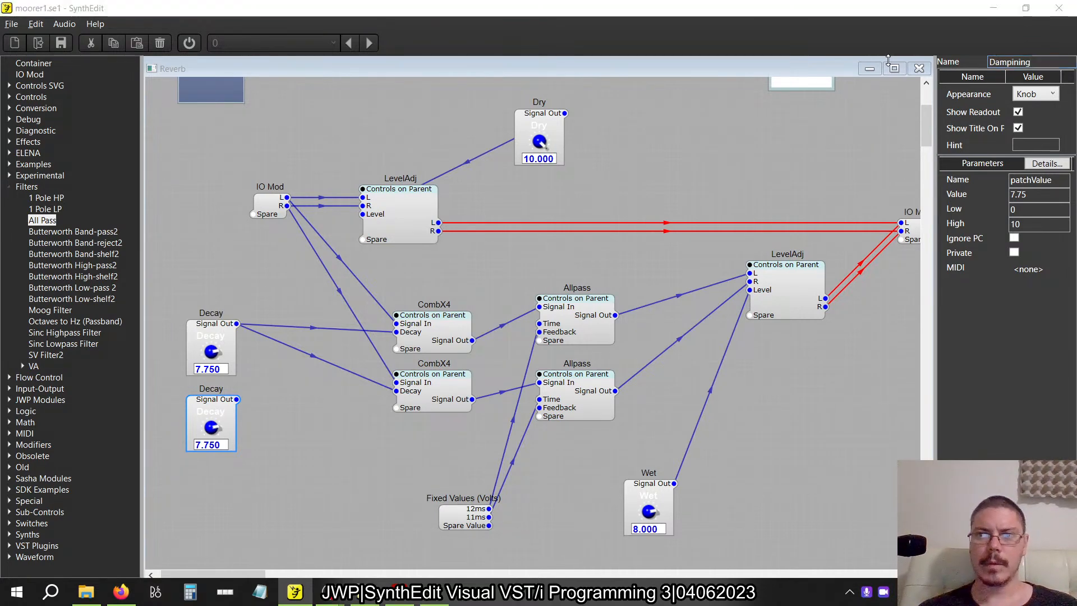
pyautogui.hotkey('alt', 'Tab')
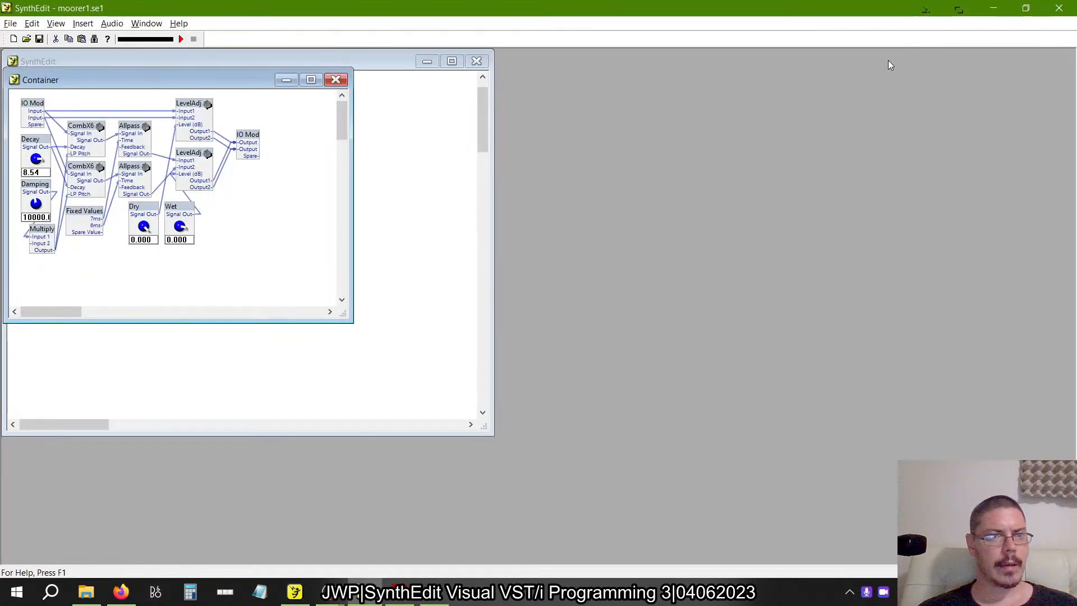
pyautogui.hotkey('alt', 'Tab')
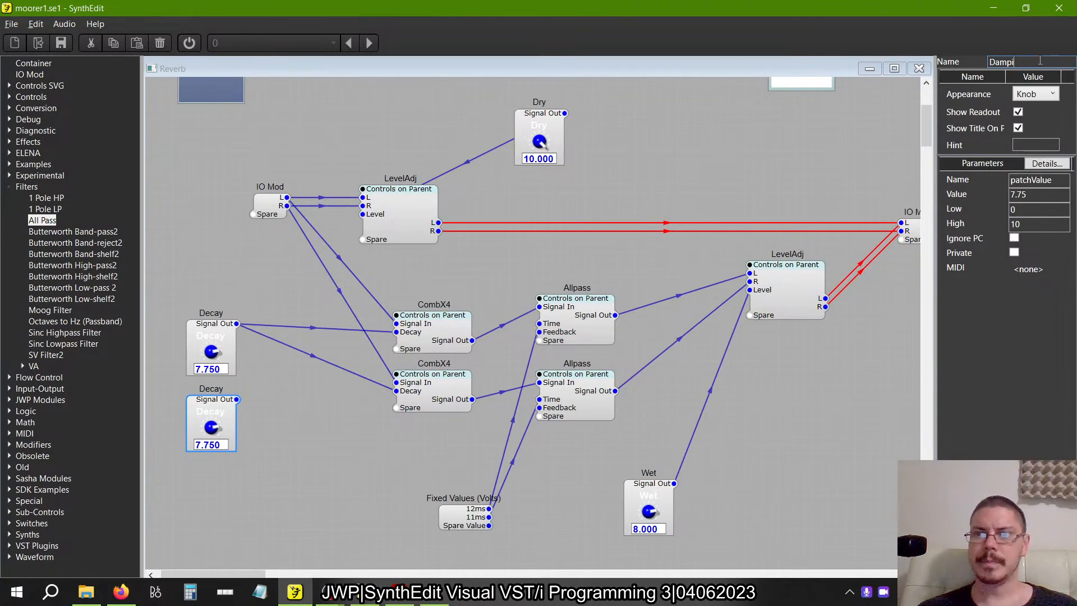
pyautogui.write('ping')
pyautogui.press('Return')
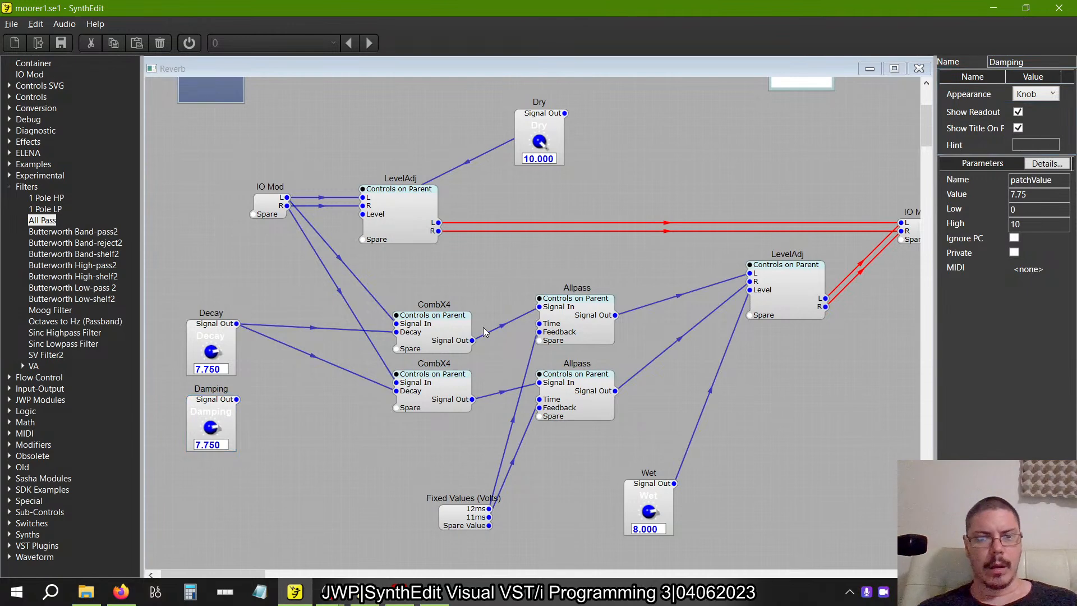
# In the older SynthEdit, examine the reference CombX6 container and the properties and internal wiring of its first Delay3.
pyautogui.hotkey('alt', 'Tab')
pyautogui.doubleClick(88, 123)
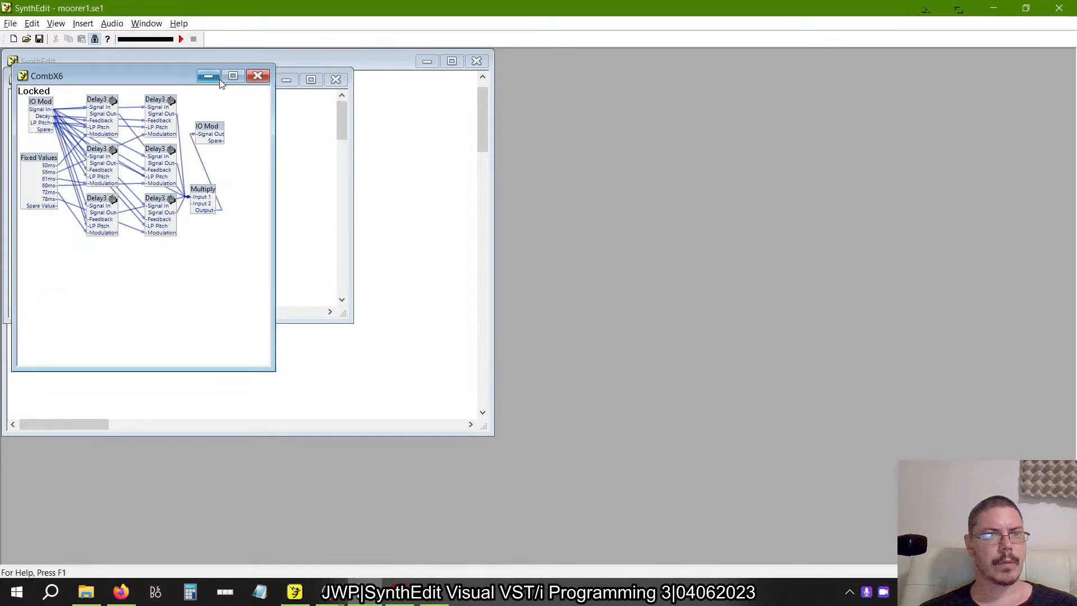
pyautogui.click(95, 39)
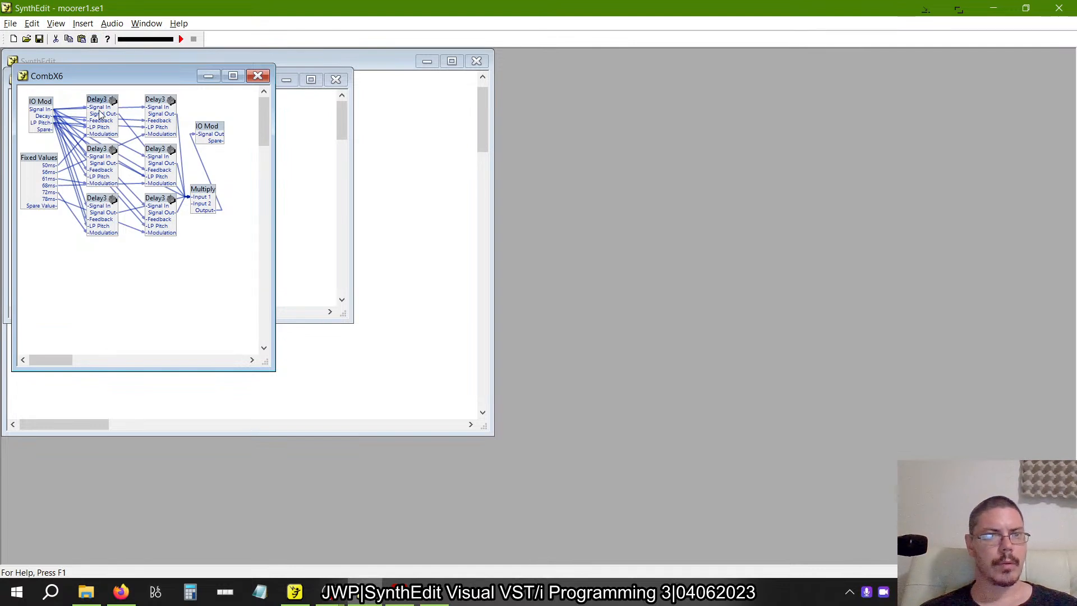
pyautogui.rightClick(99, 101)
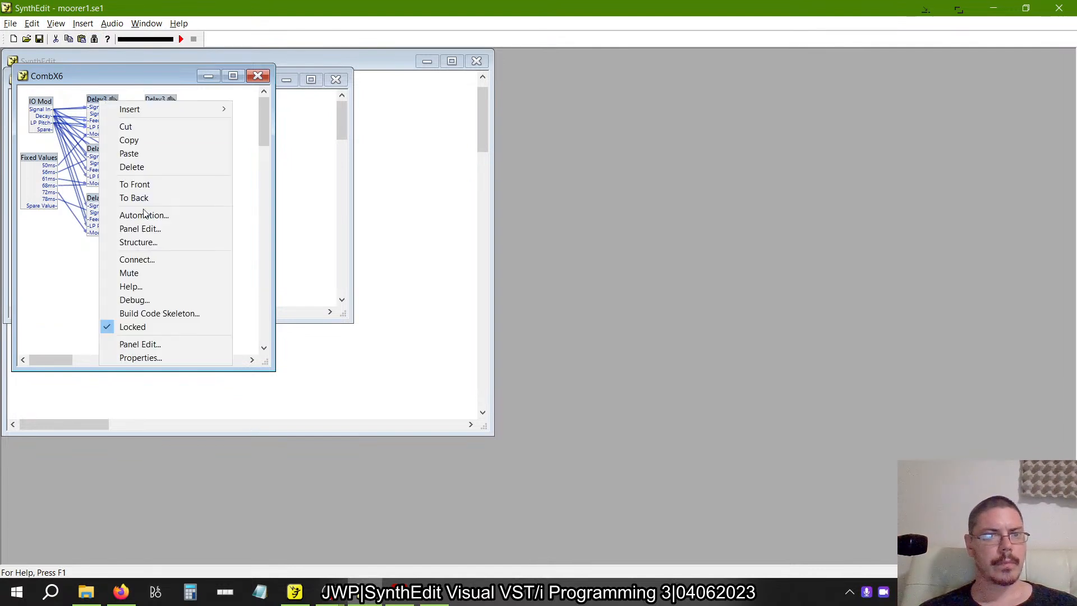
pyautogui.click(141, 358)
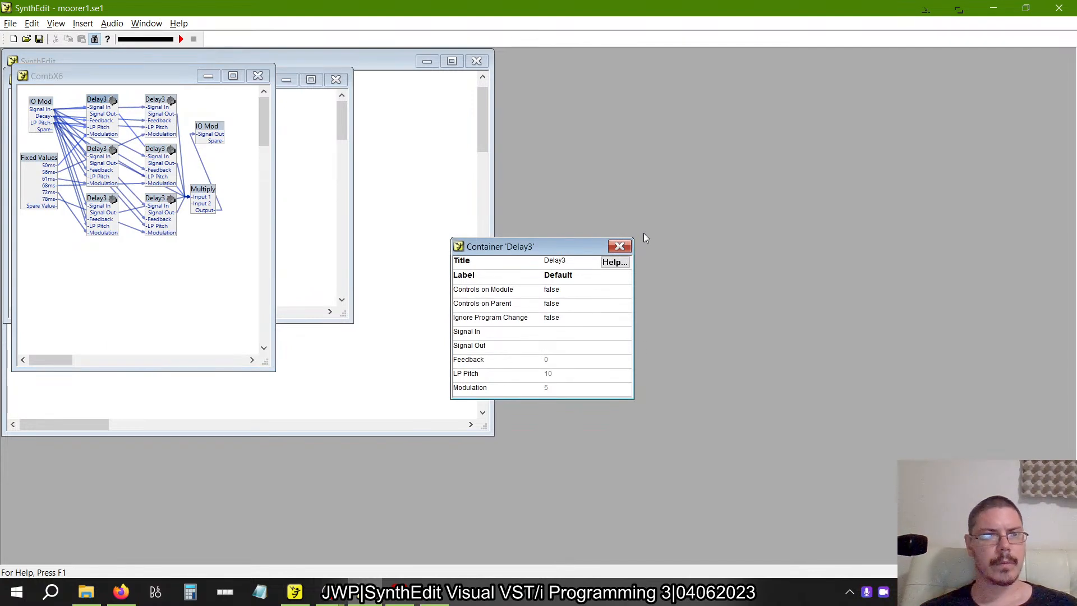
pyautogui.click(621, 246)
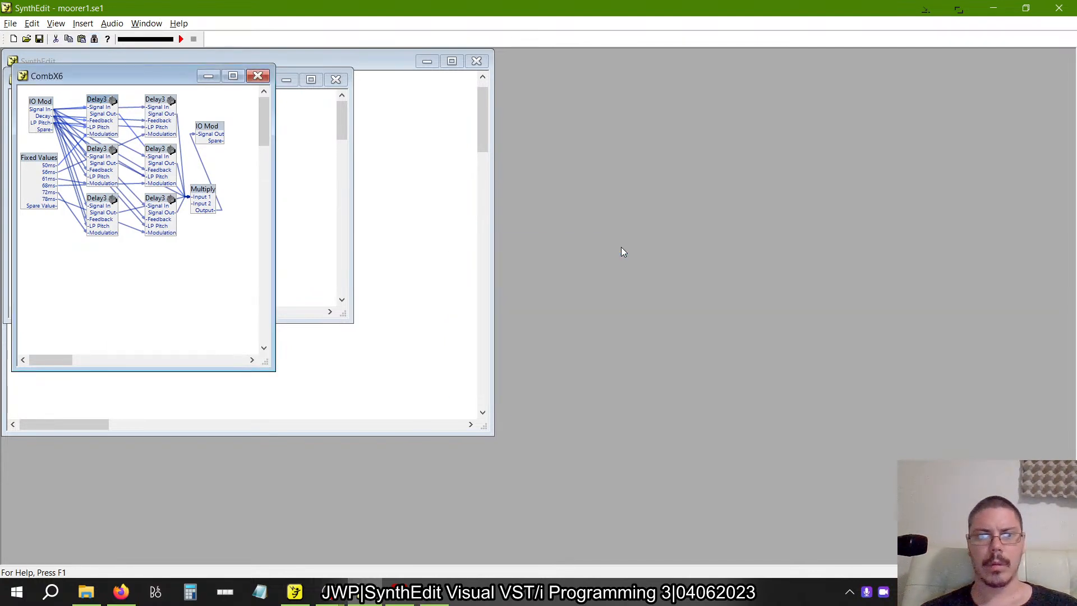
pyautogui.doubleClick(98, 102)
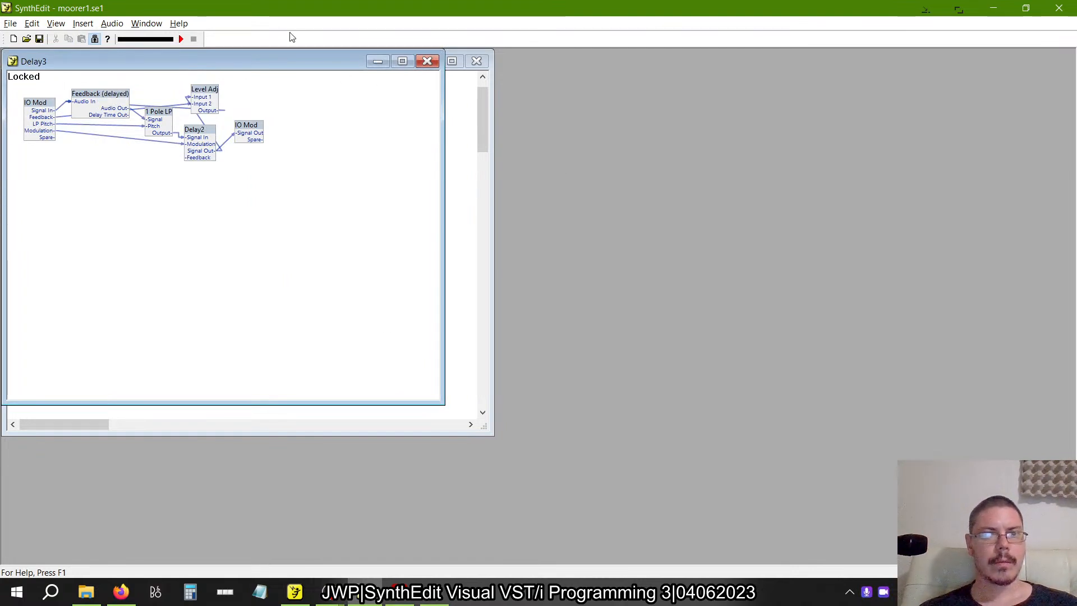
pyautogui.moveTo(247, 68); pyautogui.dragTo(566, 172)
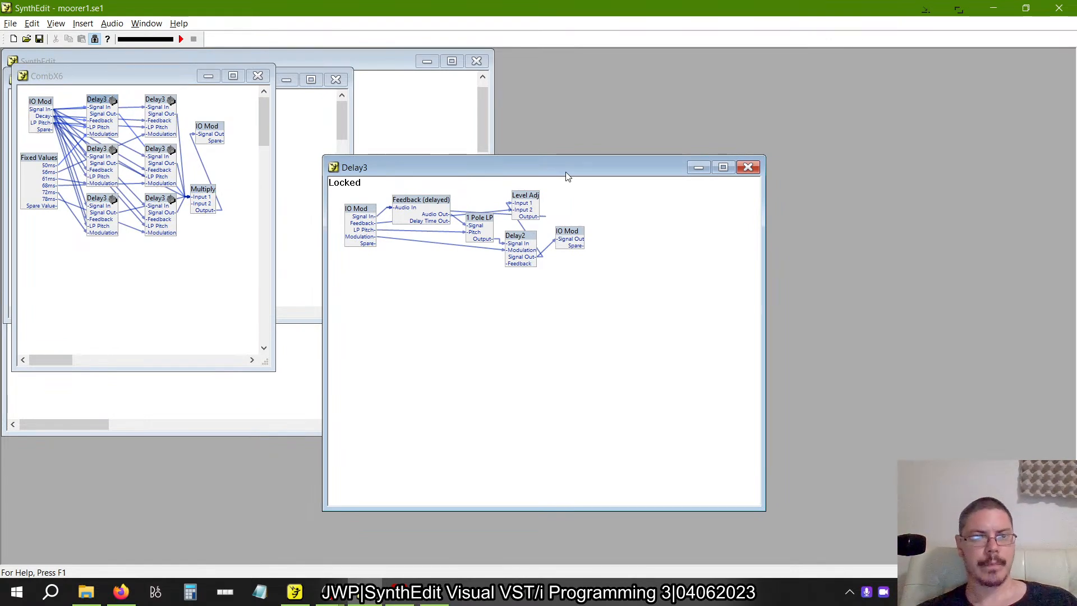
pyautogui.hotkey('alt', 'Tab')
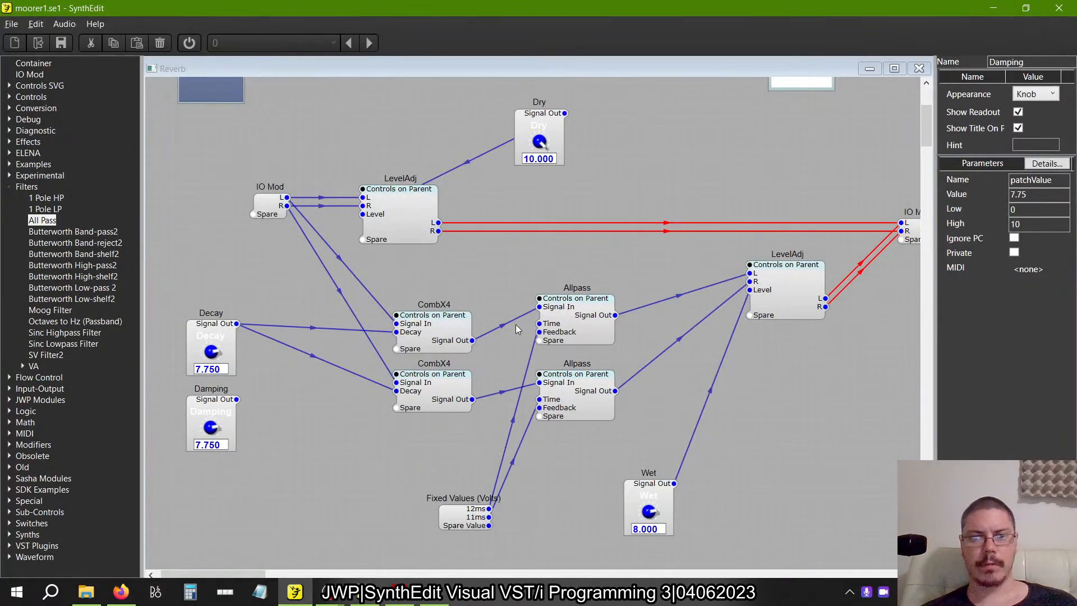
pyautogui.hotkey('alt', 'Tab')
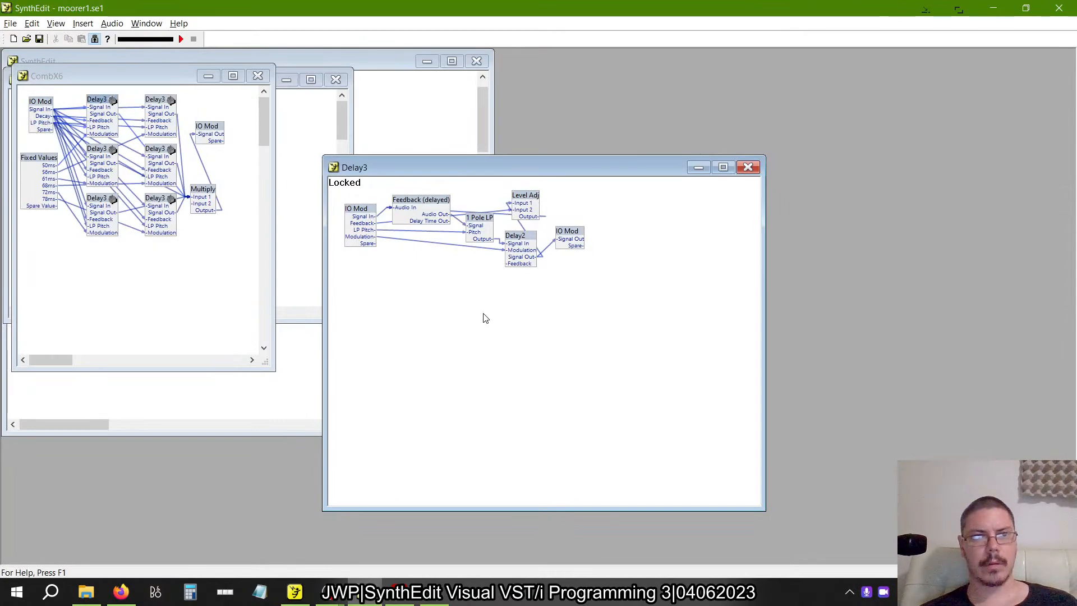
# Inside the upper CombX4 of the new patch, move Multiply and the output IO Mod away from the delays and delete all four Delay2 modules.
pyautogui.hotkey('alt', 'Tab')
pyautogui.doubleClick(447, 319)
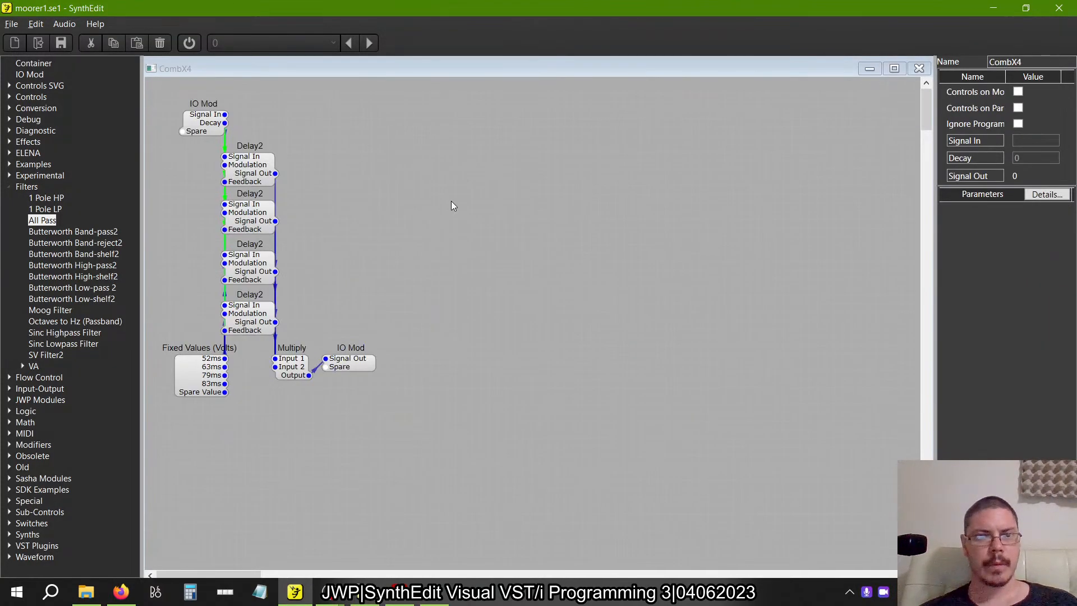
pyautogui.moveTo(348, 360); pyautogui.dragTo(626, 327)
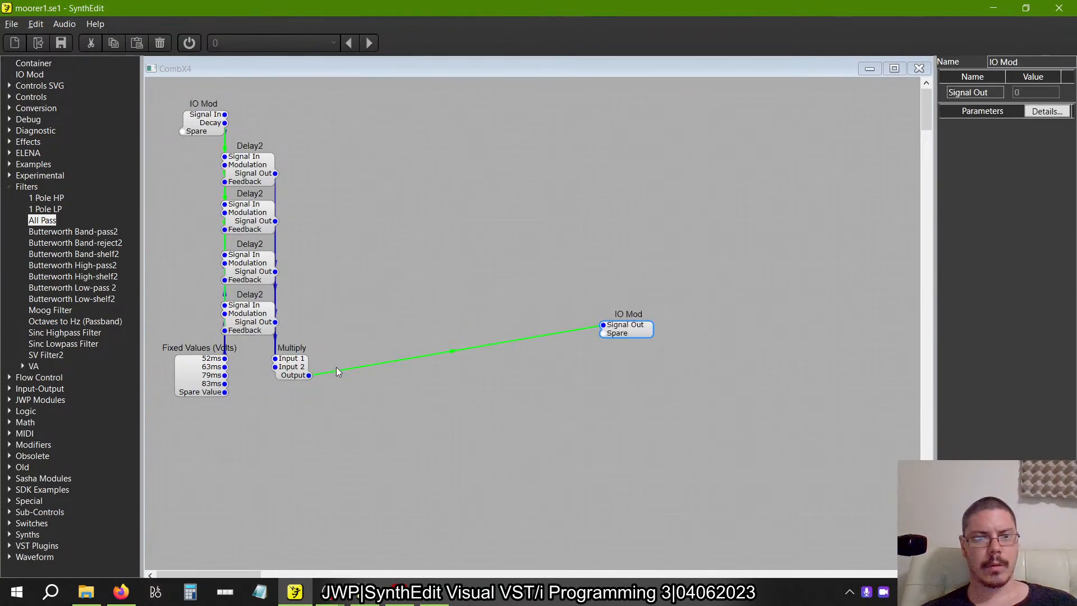
pyautogui.moveTo(292, 366); pyautogui.dragTo(552, 282)
pyautogui.moveTo(415, 362); pyautogui.dragTo(216, 139)
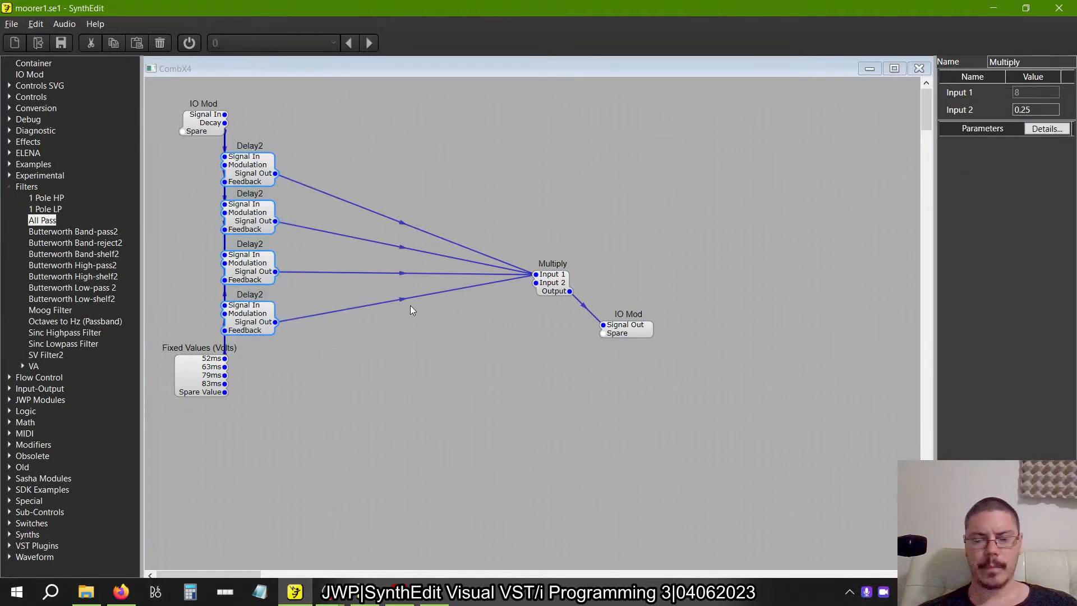
pyautogui.press('Delete')
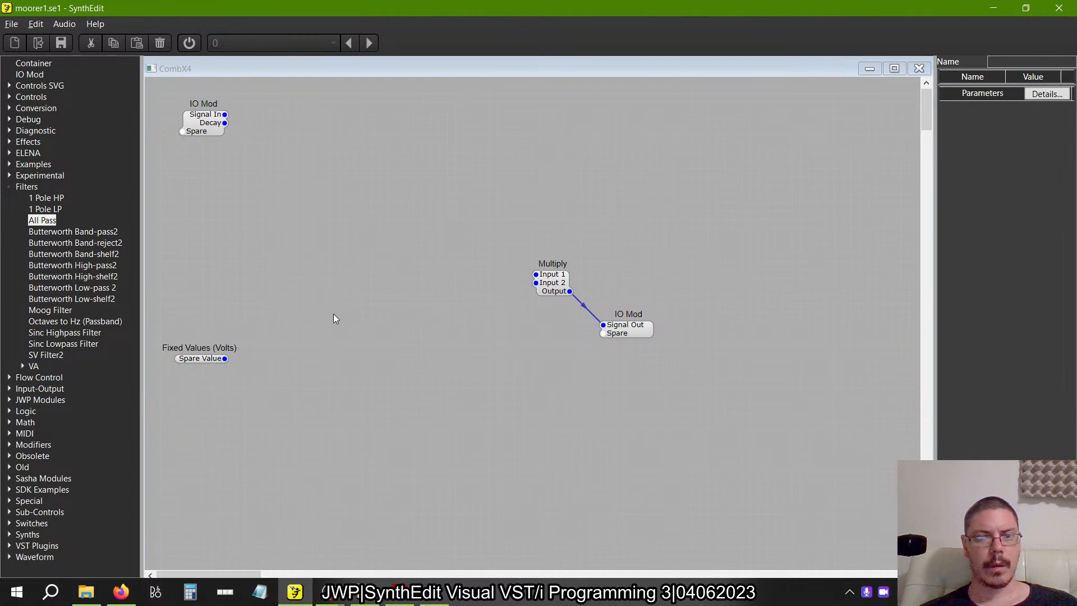
# Add a new Container inside CombX4, between the input IO Mod and Multiply, and name it Delay3.
pyautogui.click(8, 186)
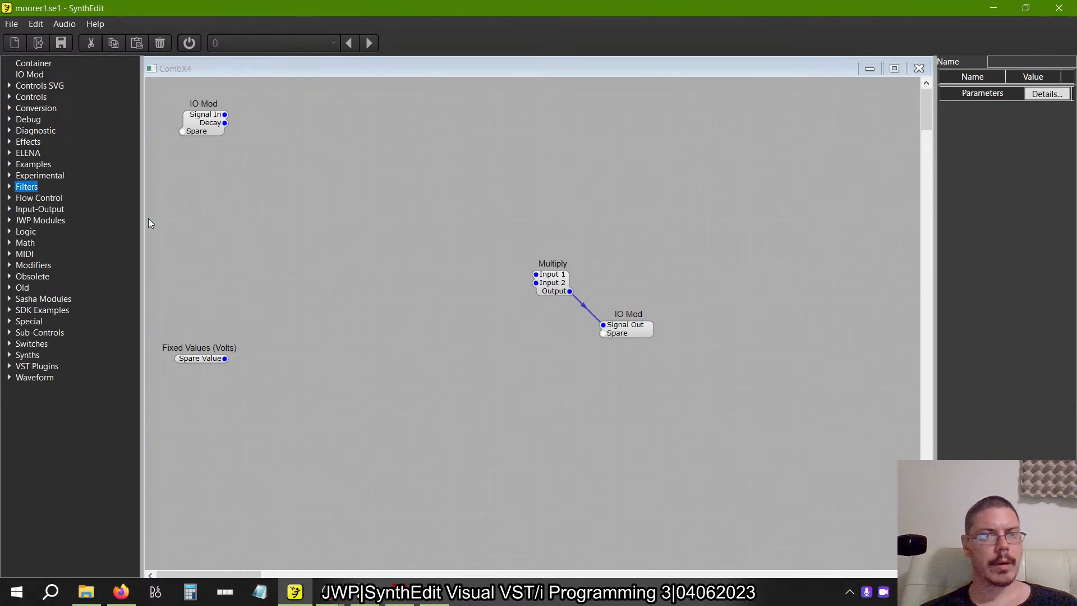
pyautogui.hotkey('alt', 'Tab')
pyautogui.hotkey('alt', 'Tab')
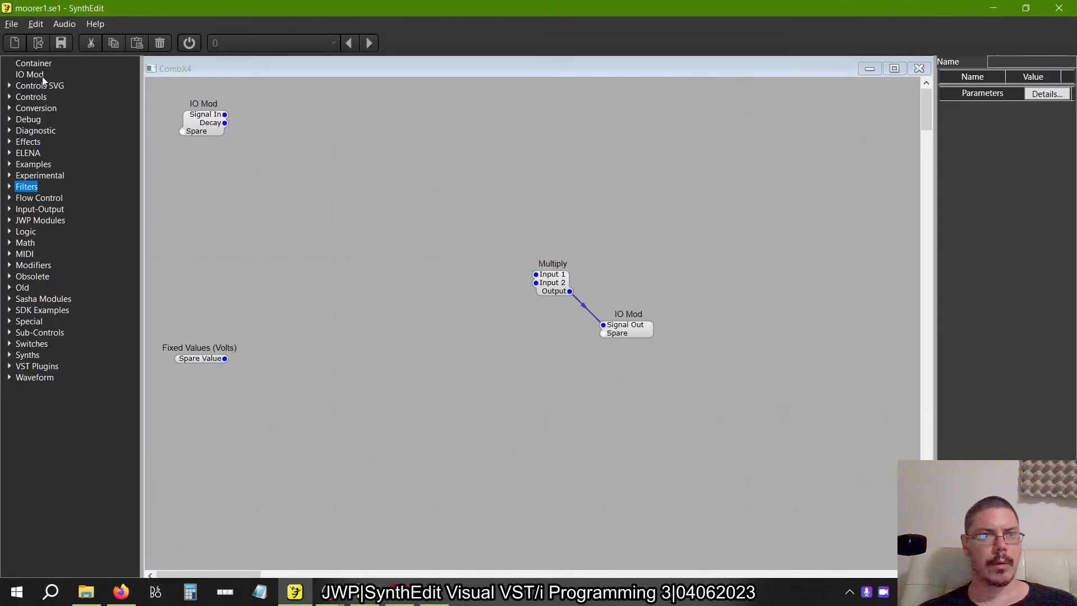
pyautogui.moveTo(33, 63); pyautogui.dragTo(395, 218)
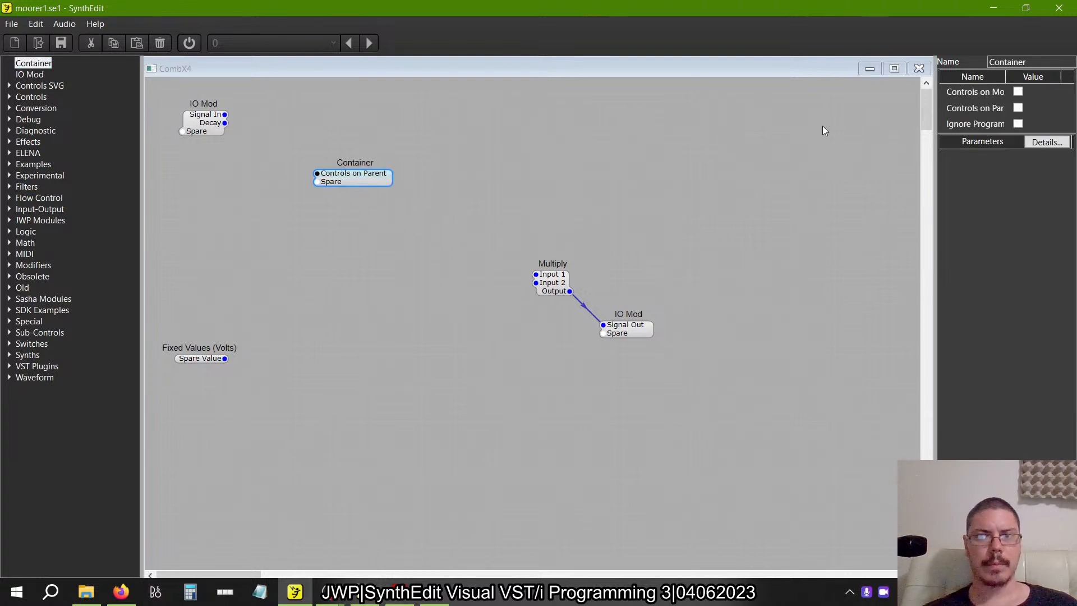
pyautogui.click(1049, 62)
pyautogui.write('Delay3')
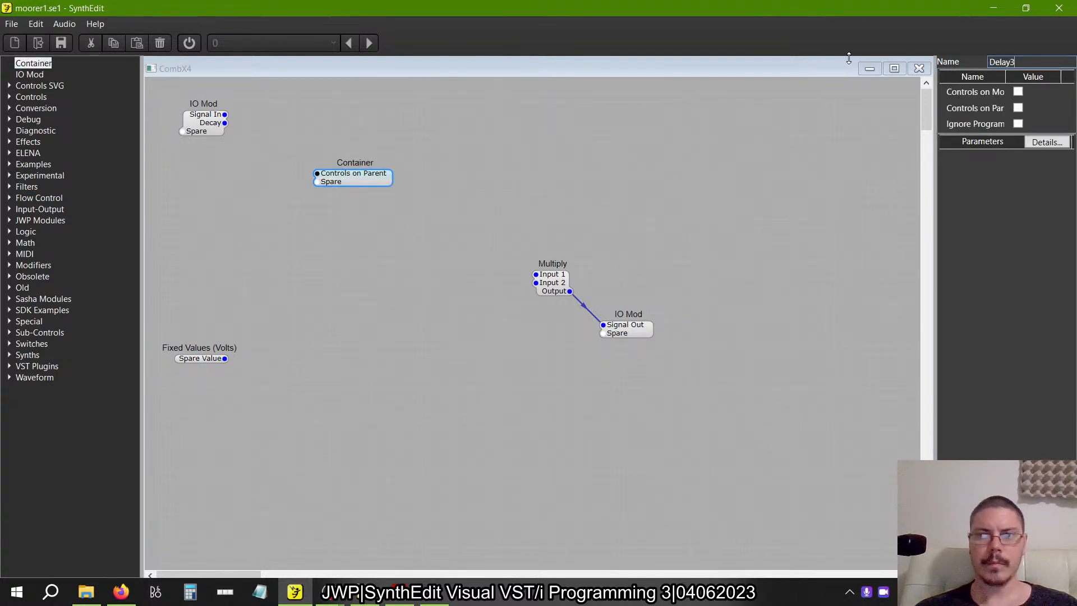
pyautogui.press('Return')
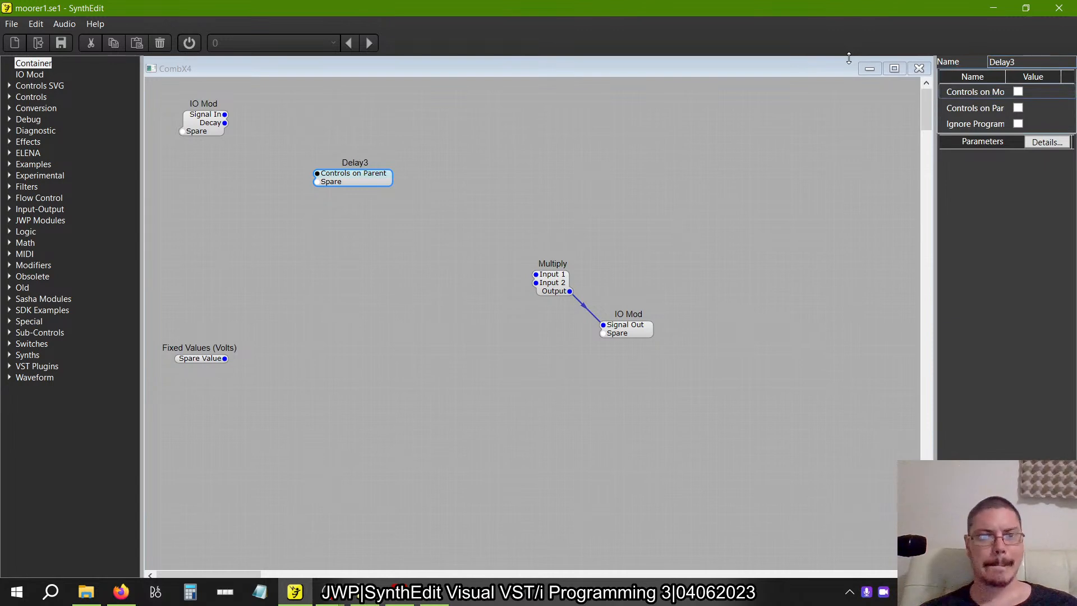
# Open the Delay3 container and add a Feedback - Volts module to it.
pyautogui.doubleClick(373, 174)
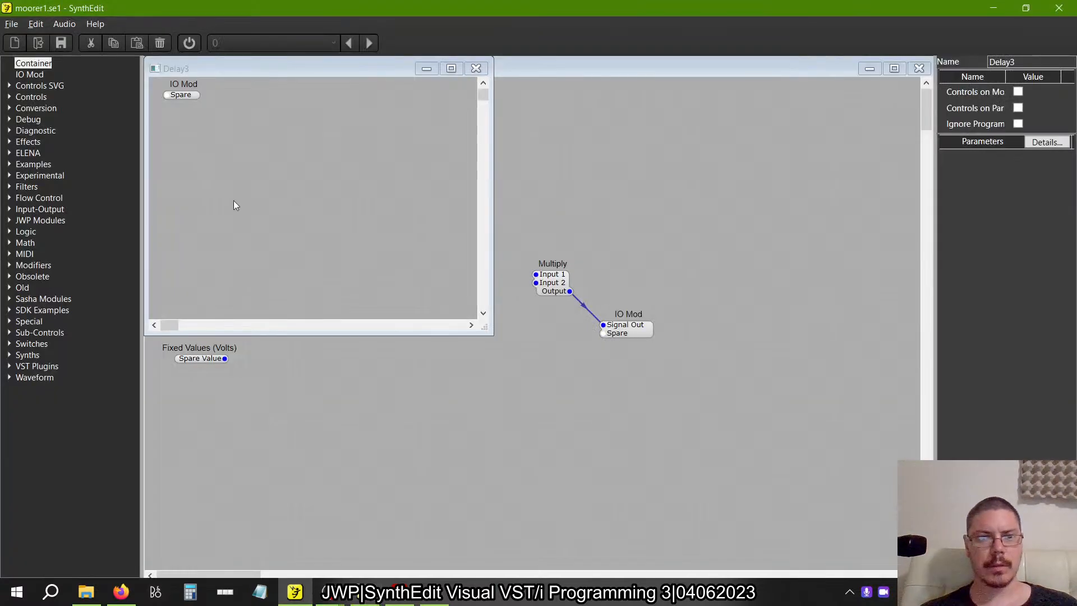
pyautogui.click(11, 322)
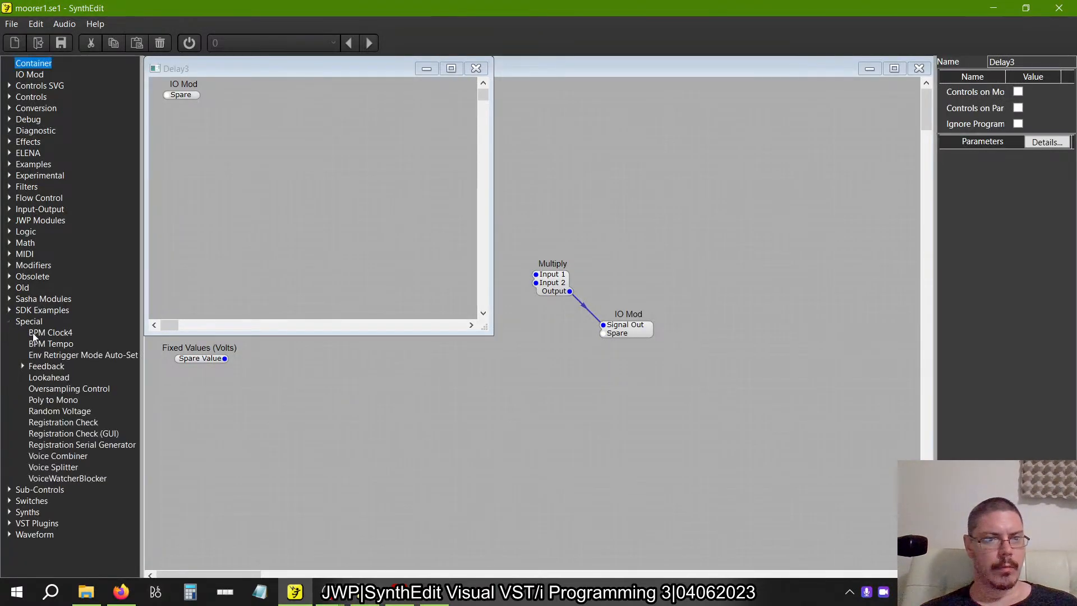
pyautogui.click(23, 367)
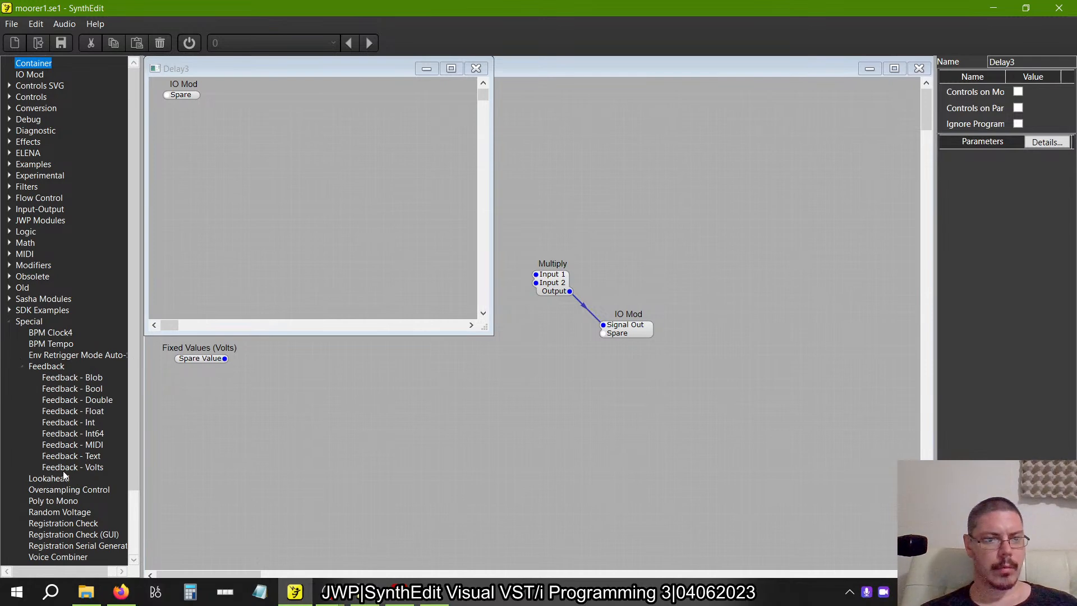
pyautogui.moveTo(73, 466); pyautogui.dragTo(294, 137)
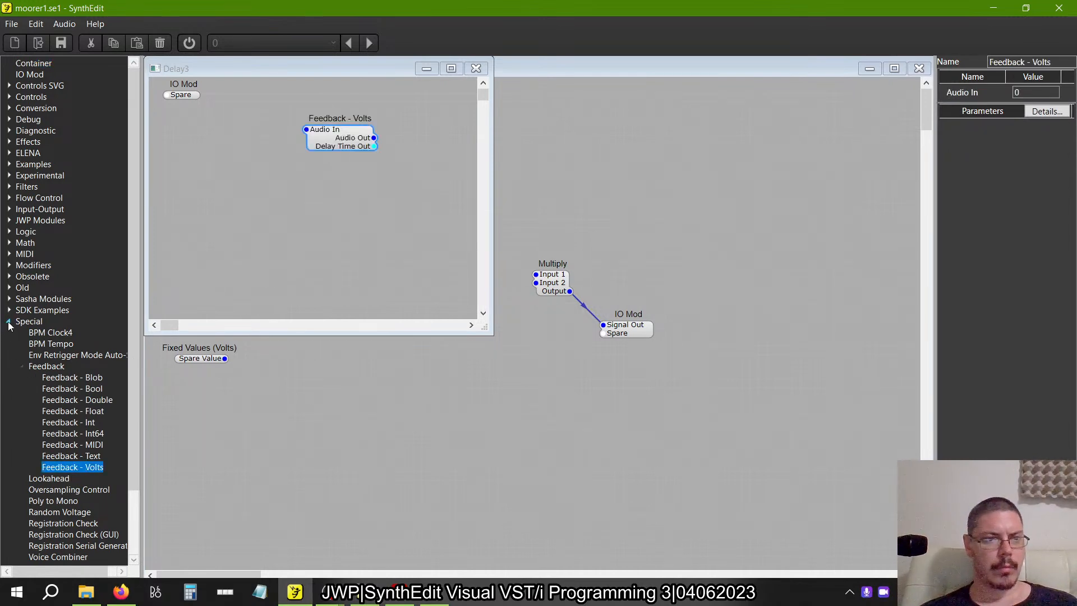
pyautogui.click(23, 365)
pyautogui.click(10, 322)
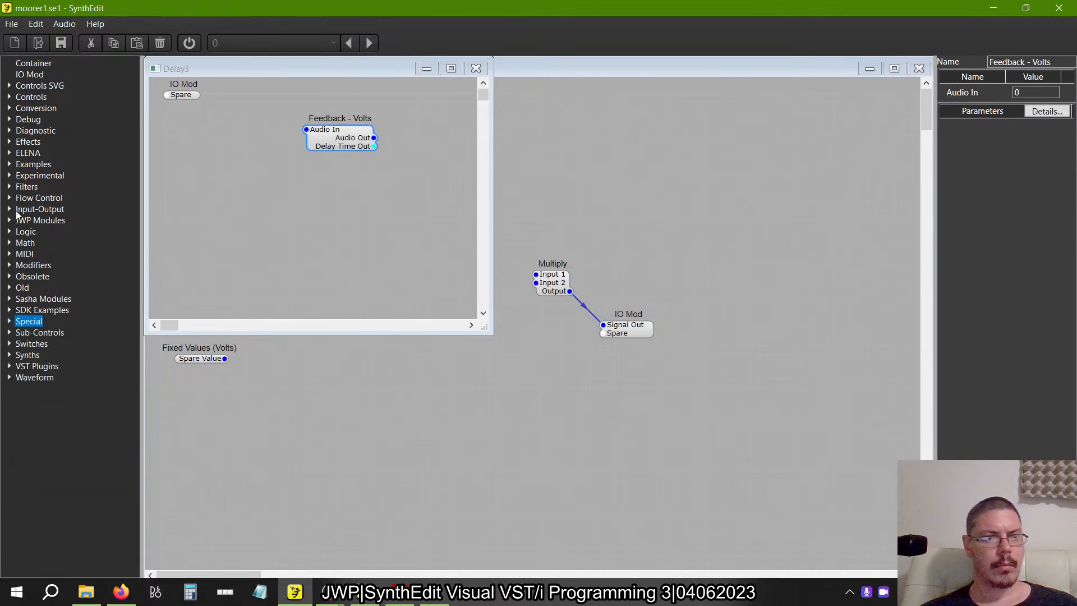
# Add a 1 Pole LP filter to Delay3, below the Feedback - Volts module.
pyautogui.click(9, 187)
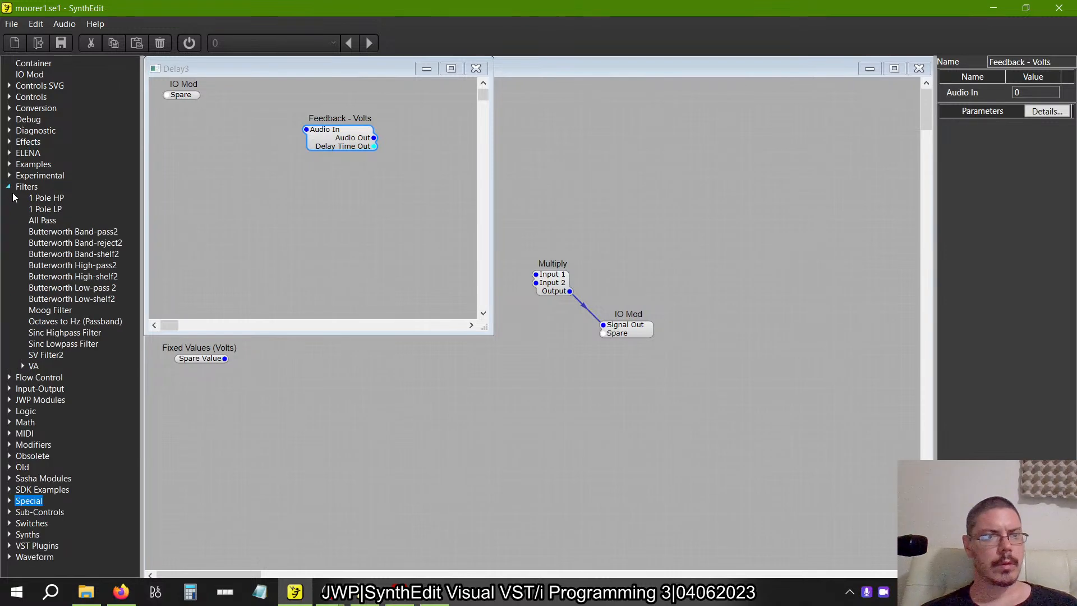
pyautogui.moveTo(49, 209); pyautogui.dragTo(416, 234)
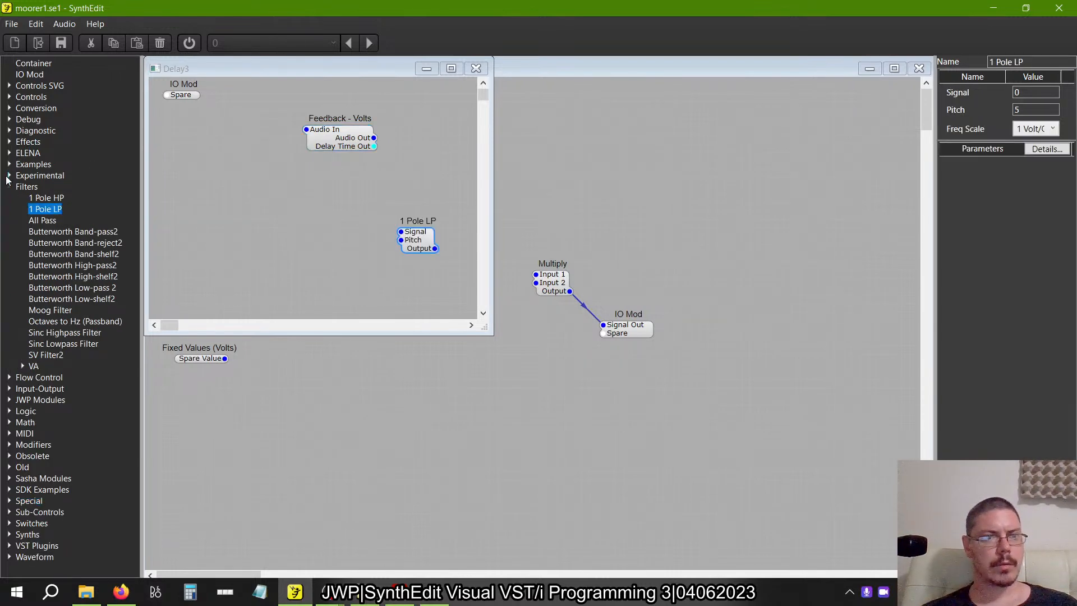
pyautogui.click(9, 187)
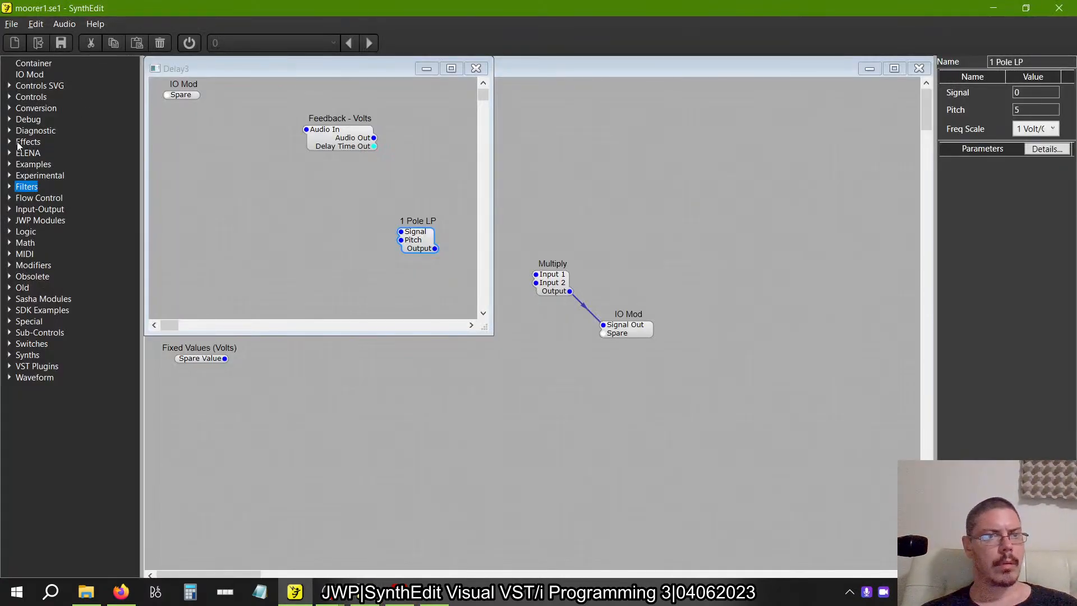
# Add a Delay2 module and a Level Adj module to the new Delay3 container.
pyautogui.click(9, 142)
pyautogui.moveTo(27, 164); pyautogui.dragTo(247, 191)
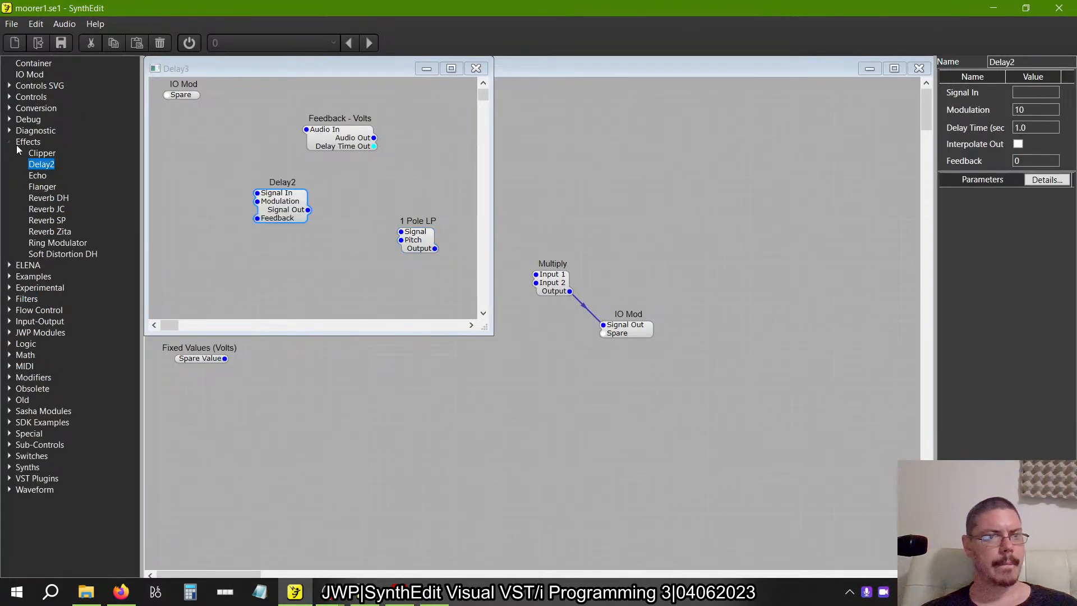
pyautogui.click(9, 142)
pyautogui.click(9, 266)
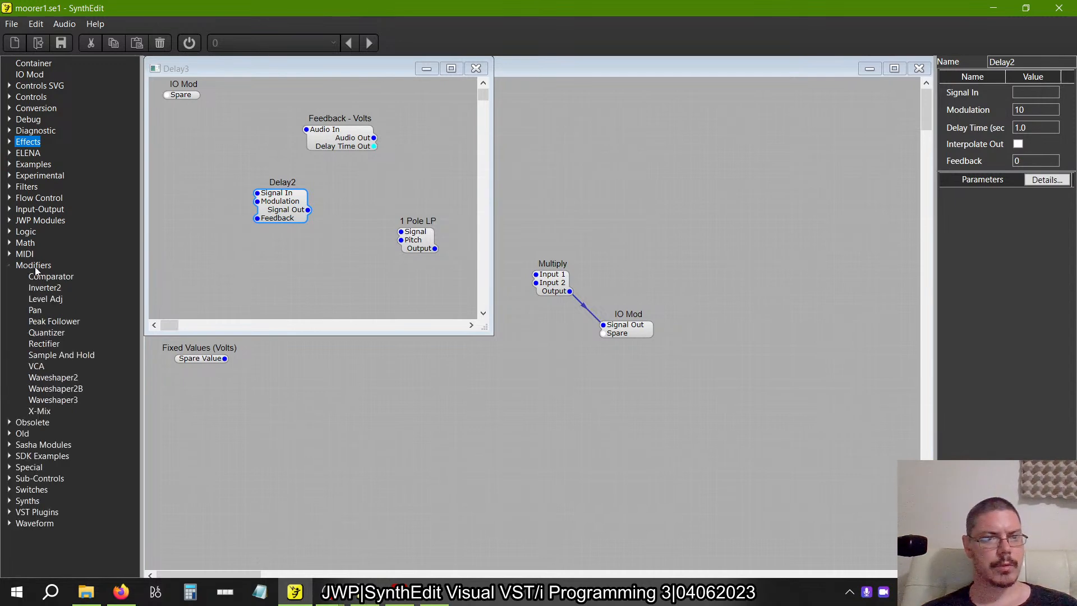
pyautogui.moveTo(45, 299); pyautogui.dragTo(294, 276)
# Connect the IO Mod to Audio In of Feedback - Volts, move the IO Mod down, and rename its new pin Signal In.
pyautogui.hotkey('alt', 'Tab')
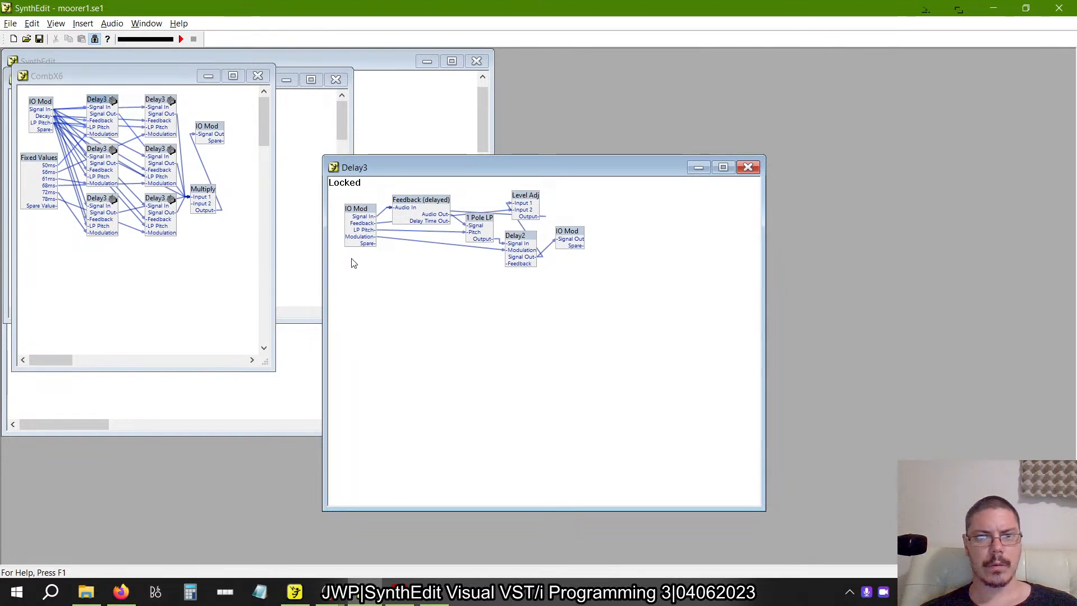
pyautogui.hotkey('alt', 'Tab')
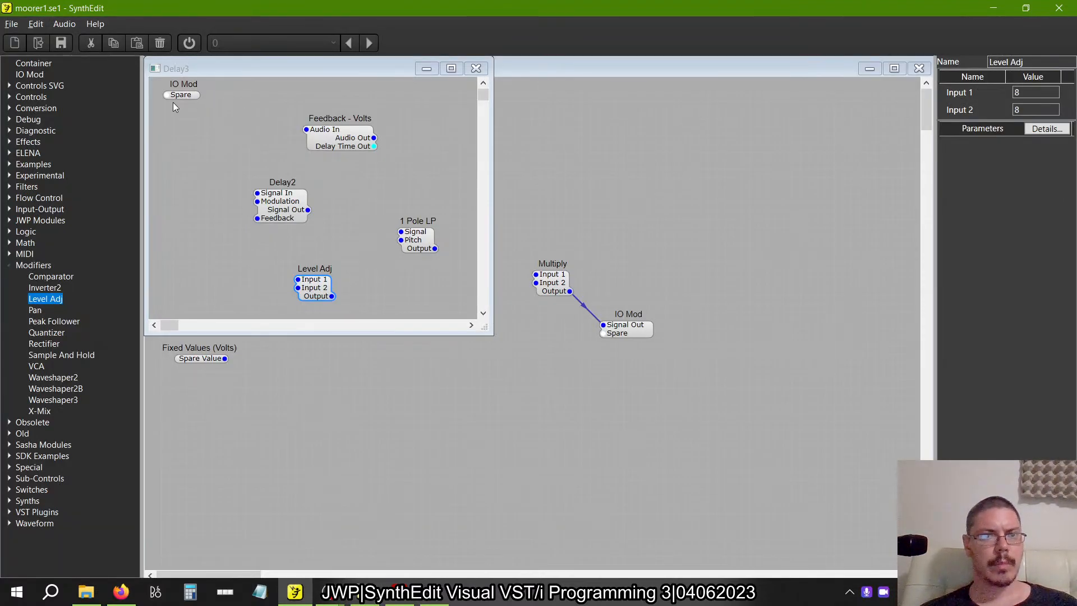
pyautogui.moveTo(198, 95); pyautogui.dragTo(306, 130)
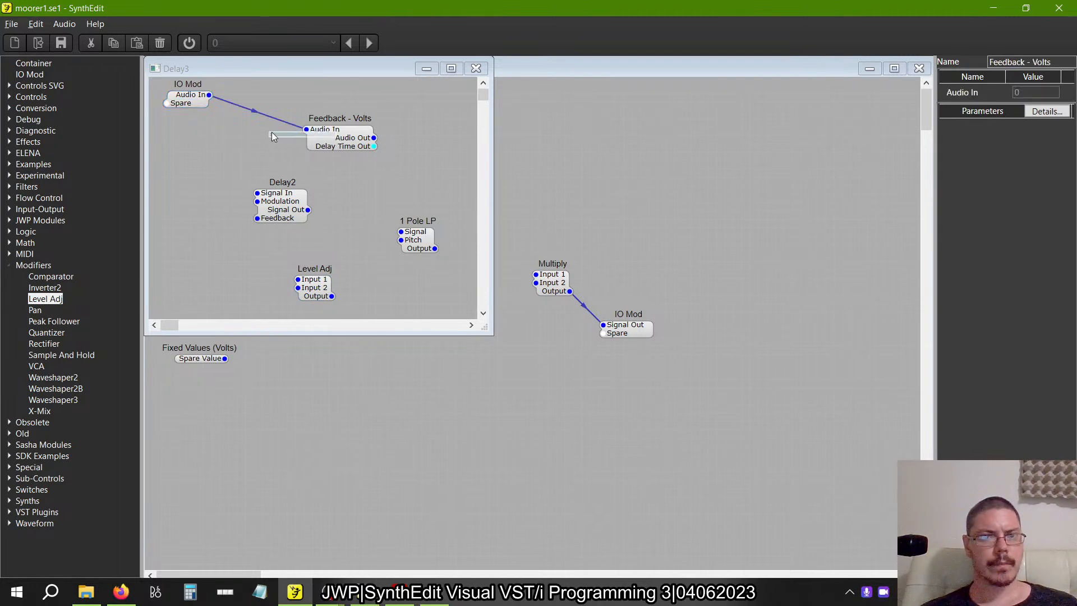
pyautogui.moveTo(197, 99); pyautogui.dragTo(200, 143)
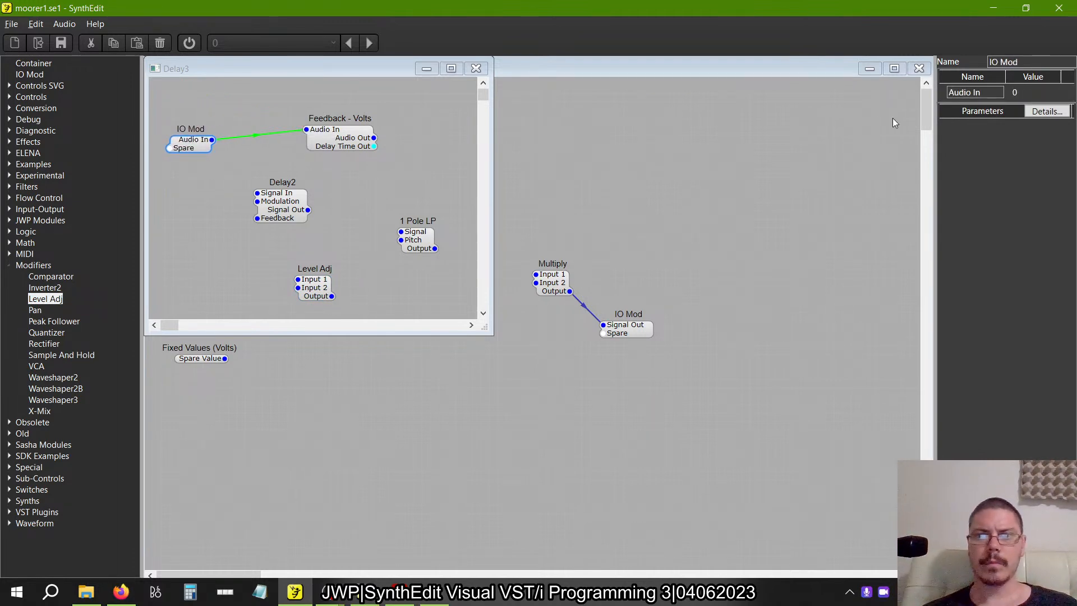
pyautogui.moveTo(988, 91); pyautogui.dragTo(873, 79)
pyautogui.write('Sig')
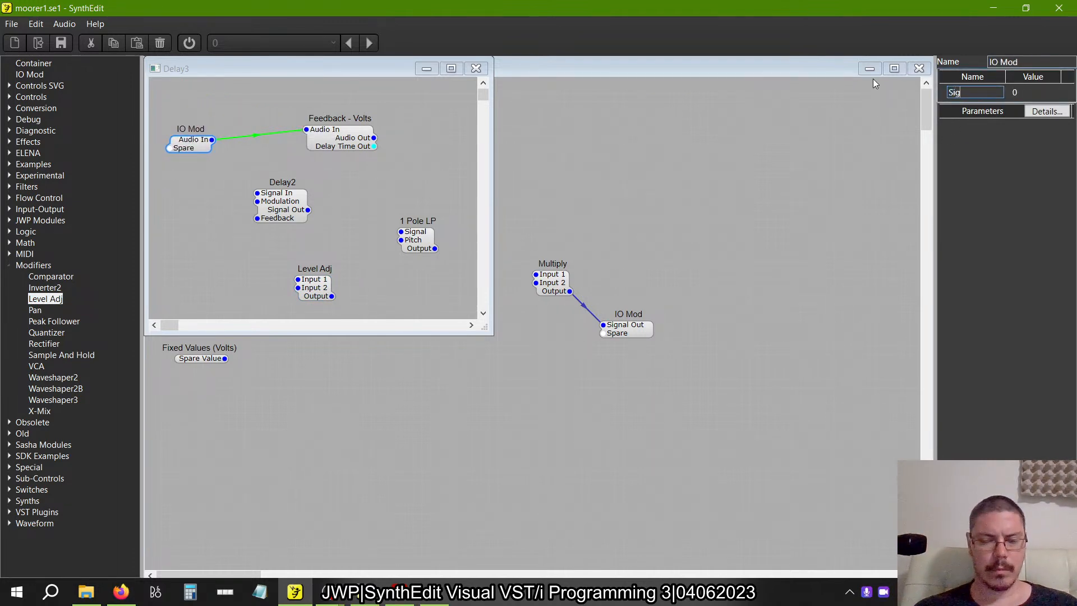
pyautogui.write('nal In')
pyautogui.press('Return')
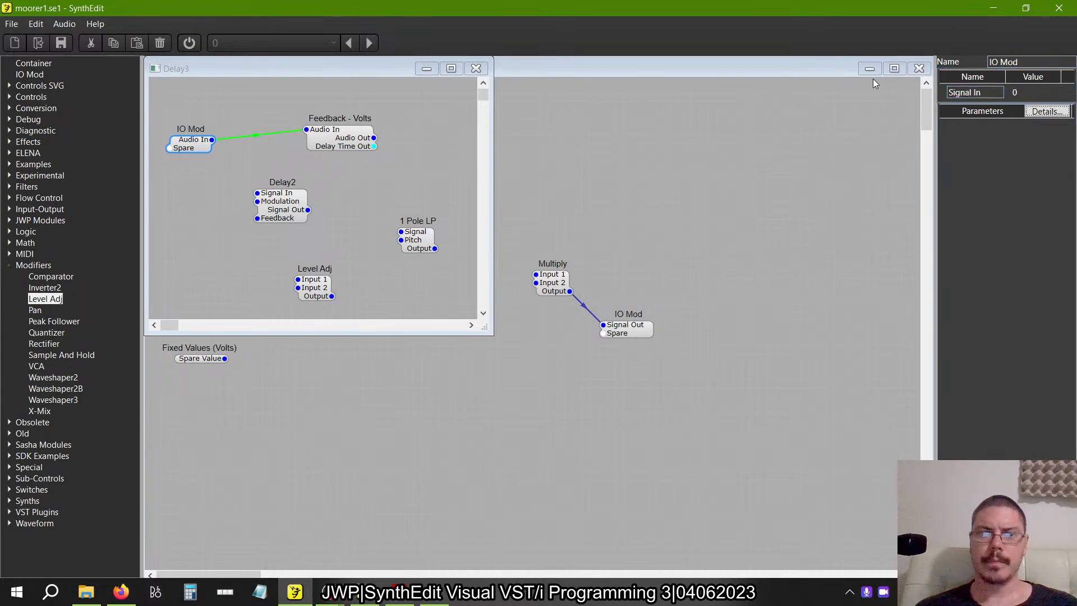
# Unlock the reference Delay3 to inspect the Feedback (delayed) wiring, and connect the new Feedback module's Audio Out to the 1 Pole LP's Signal.
pyautogui.hotkey('alt', 'Tab')
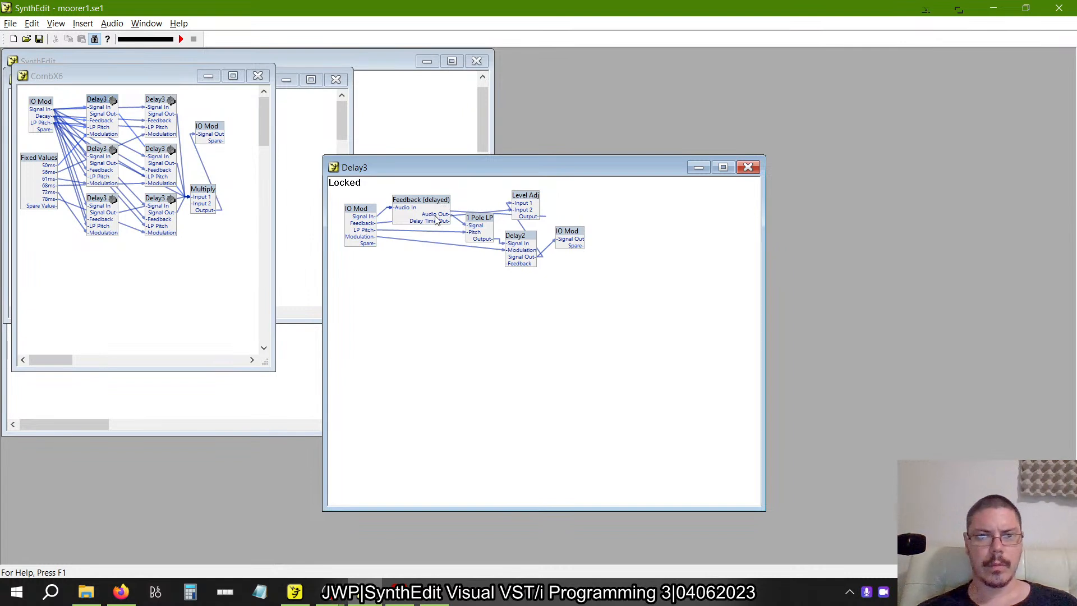
pyautogui.click(94, 38)
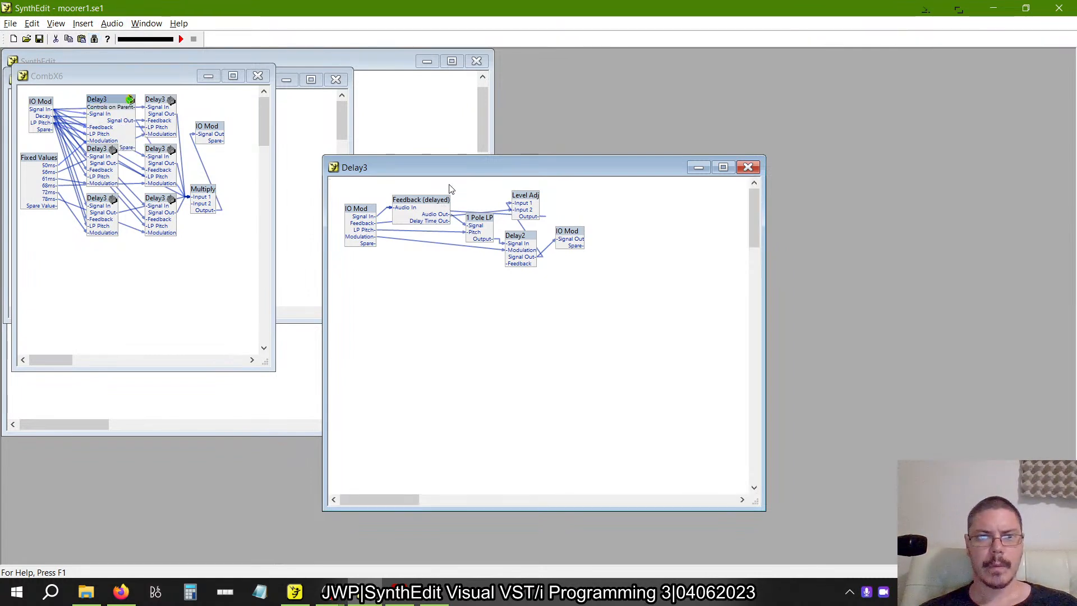
pyautogui.moveTo(436, 208)
pyautogui.mouseDown()
pyautogui.moveTo(424, 238)
pyautogui.moveTo(441, 262)
pyautogui.moveTo(398, 309)
pyautogui.moveTo(454, 204)
pyautogui.moveTo(438, 191)
pyautogui.mouseUp()
pyautogui.hotkey('alt', 'Tab')
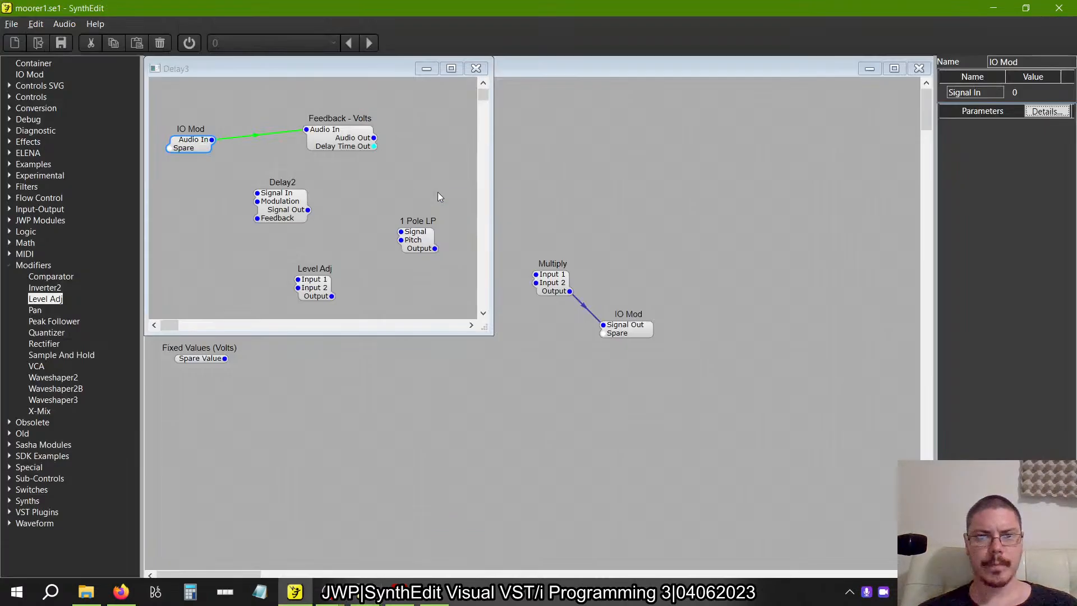
pyautogui.moveTo(374, 137); pyautogui.dragTo(376, 232)
# Spread out the output IO Mod, Delay2, Level Adj and 1 Pole LP in the reference Delay3 to trace their wiring.
pyautogui.hotkey('alt', 'Tab')
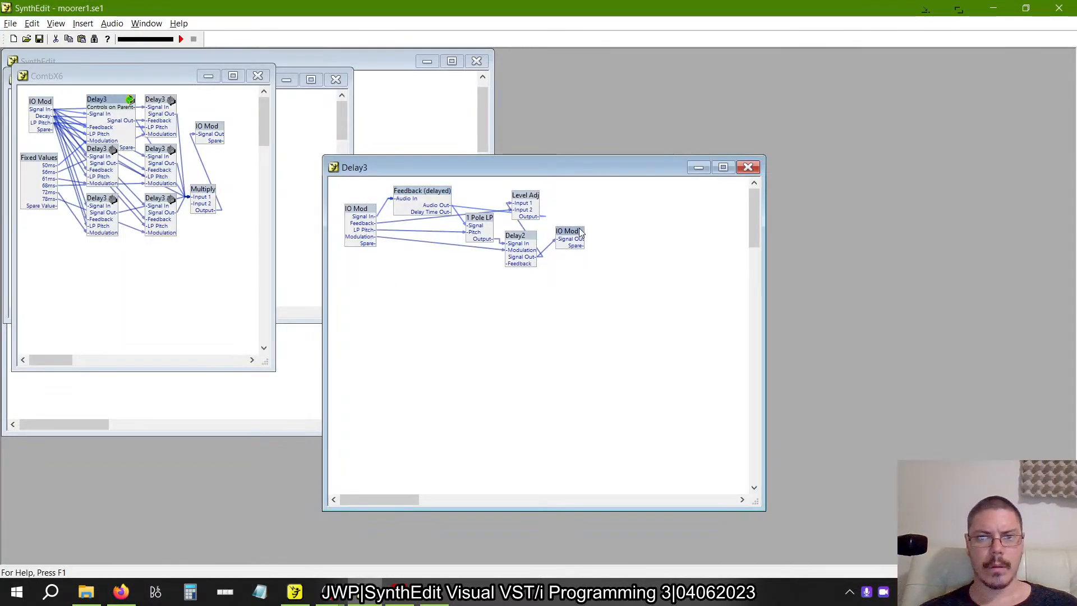
pyautogui.moveTo(566, 232); pyautogui.dragTo(652, 245)
pyautogui.moveTo(518, 240); pyautogui.dragTo(537, 285)
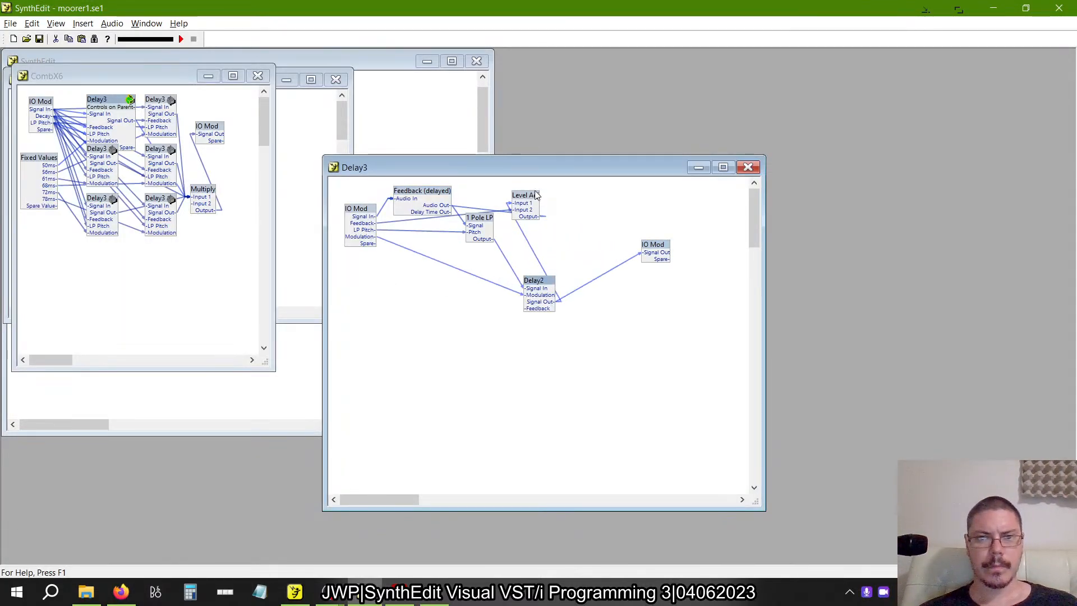
pyautogui.moveTo(526, 196); pyautogui.dragTo(619, 196)
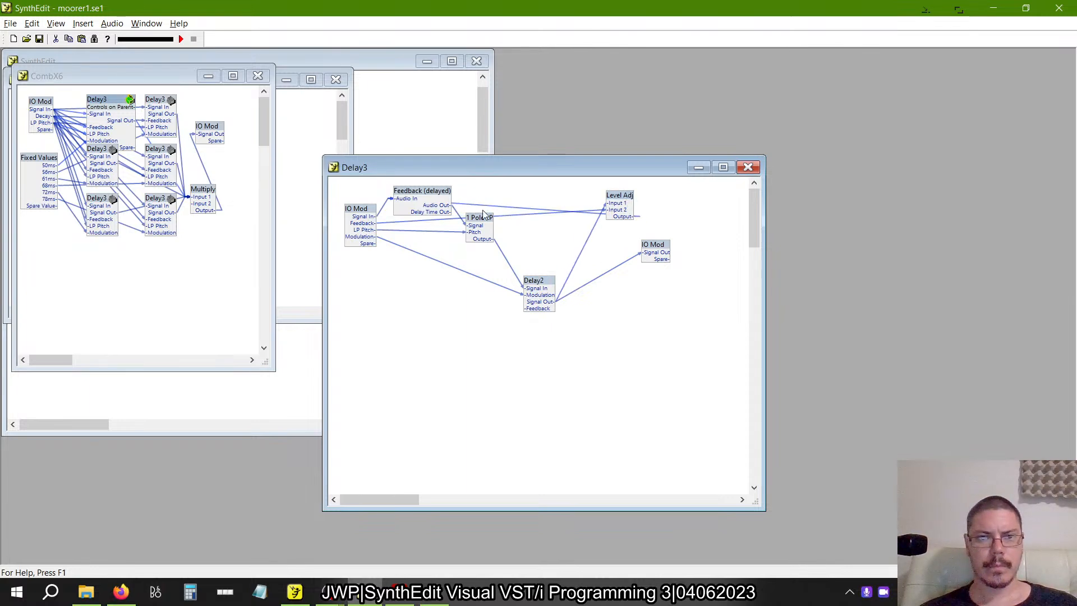
pyautogui.moveTo(486, 221); pyautogui.dragTo(497, 247)
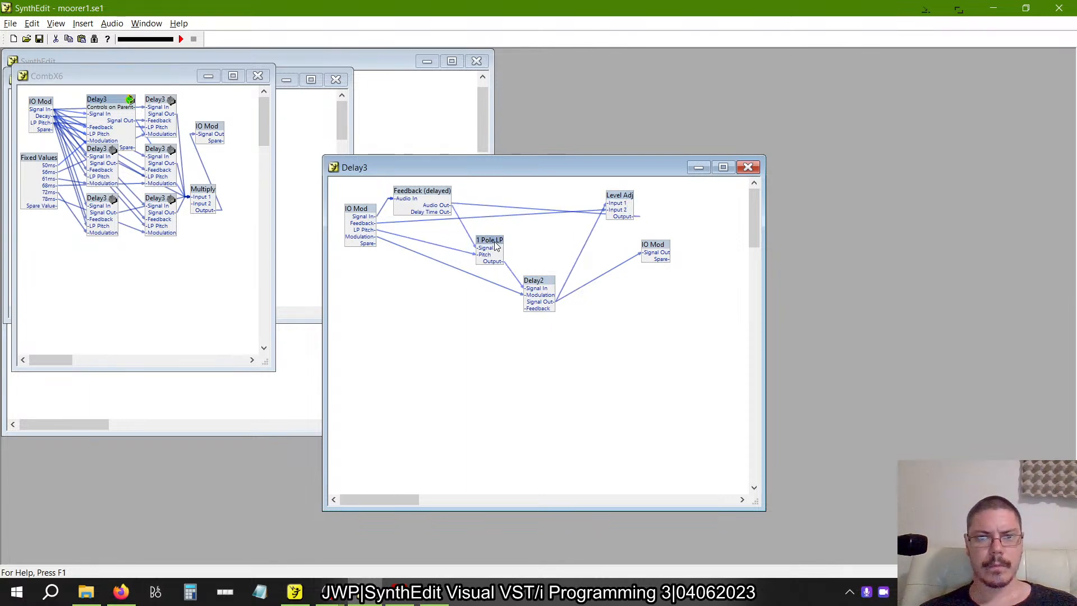
pyautogui.hotkey('alt', 'Tab')
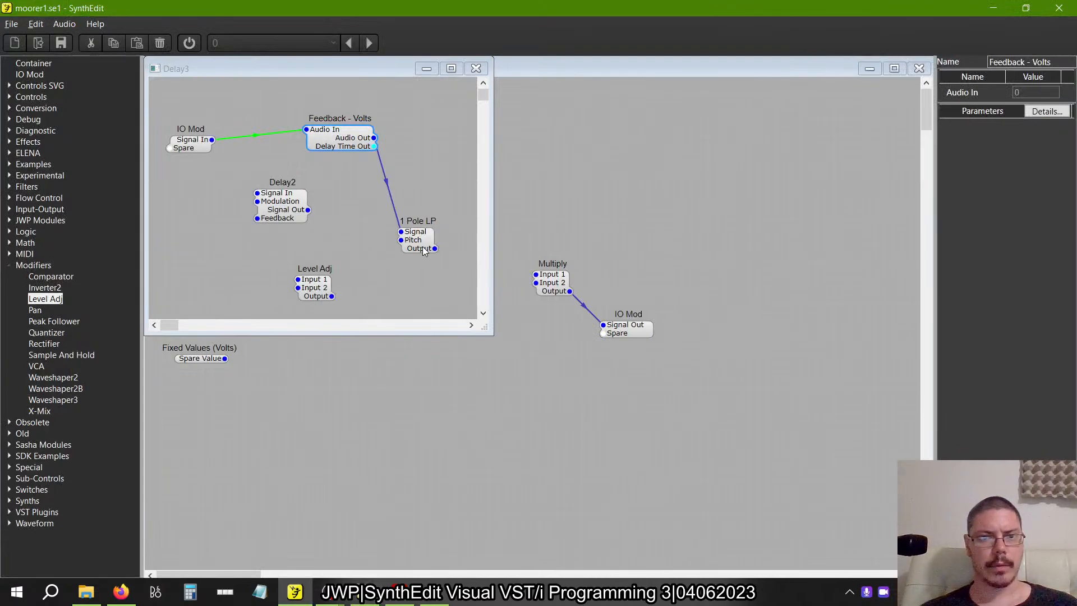
# Connect the 1 Pole LP's Output to Delay2's Signal In and arrange Feedback - Volts, 1 Pole LP and Delay2 in signal order.
pyautogui.moveTo(436, 248); pyautogui.dragTo(401, 231)
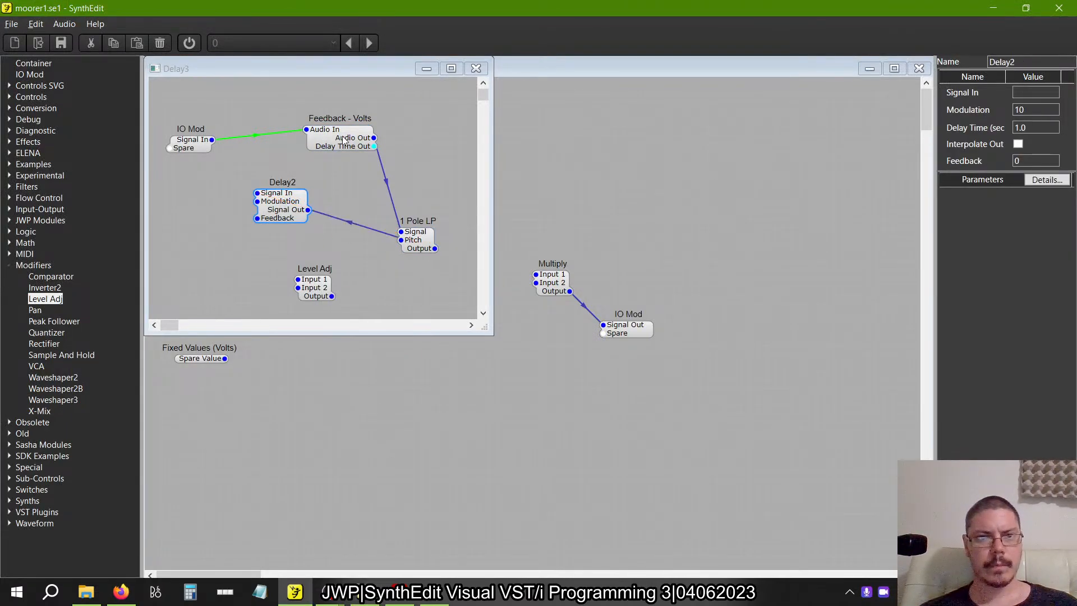
pyautogui.moveTo(343, 137); pyautogui.dragTo(290, 131)
pyautogui.moveTo(268, 181); pyautogui.dragTo(329, 207)
pyautogui.click(424, 254)
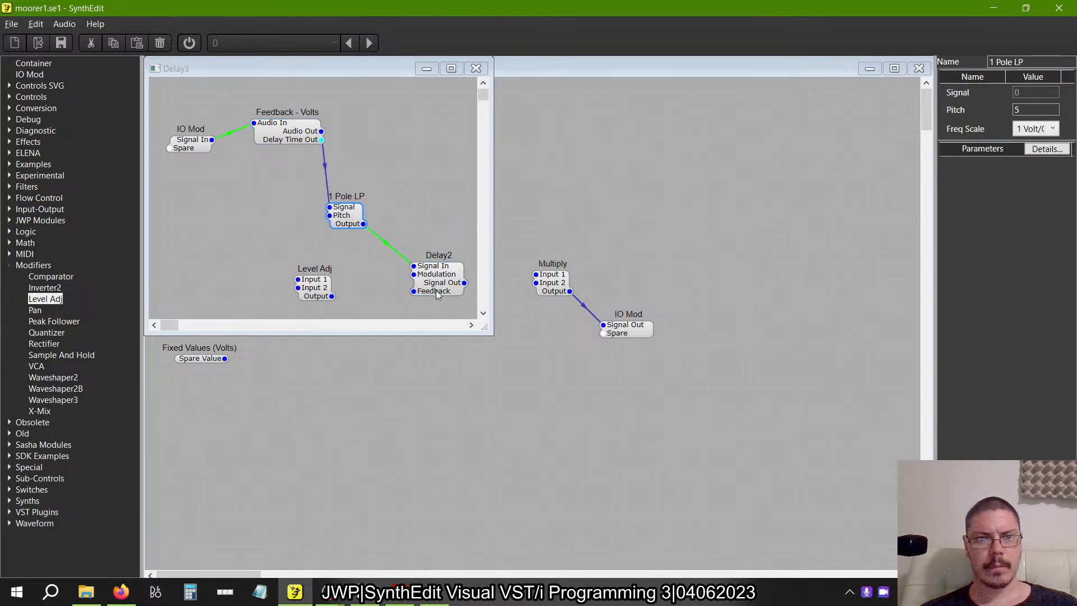
pyautogui.moveTo(436, 290); pyautogui.dragTo(415, 261)
# Enlarge the new Delay3 window, move Level Adj beyond Delay2, and connect Delay2's Signal Out to Level Adj's Input 1.
pyautogui.hotkey('alt', 'Tab')
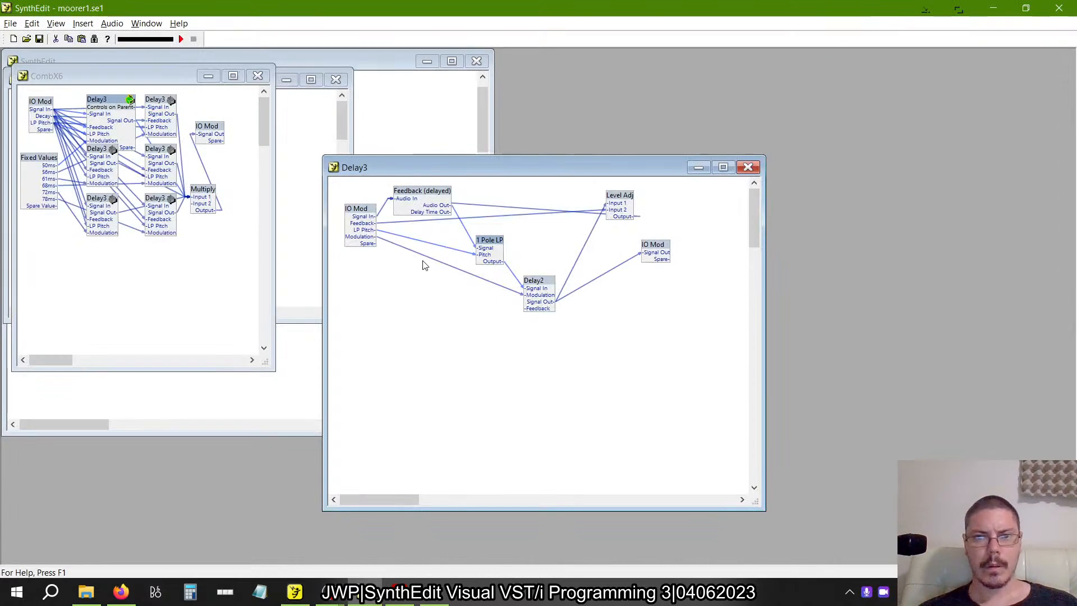
pyautogui.hotkey('alt', 'Tab')
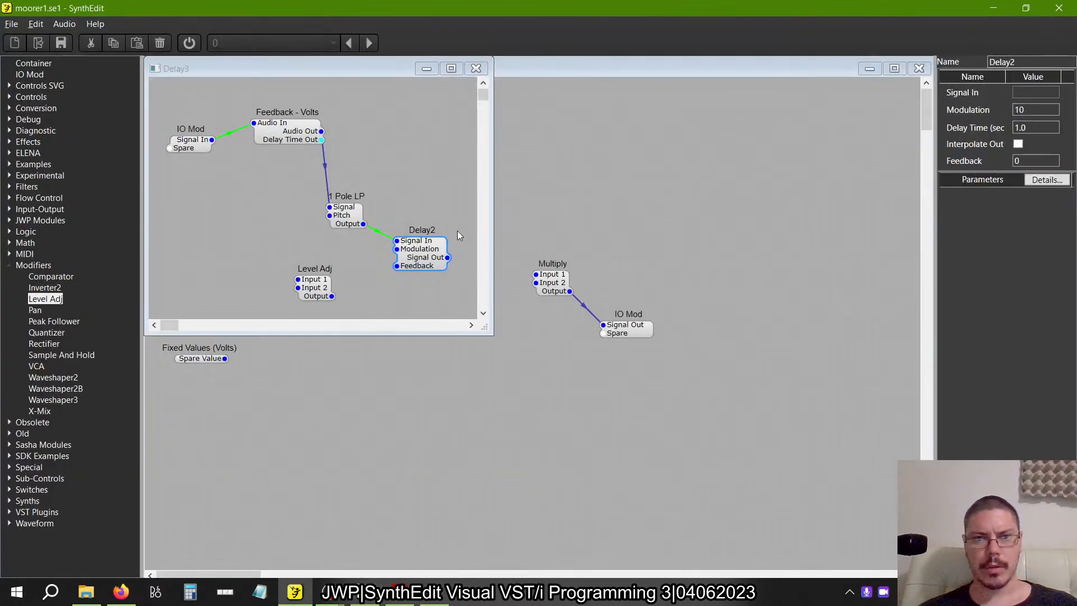
pyautogui.moveTo(483, 326); pyautogui.dragTo(671, 402)
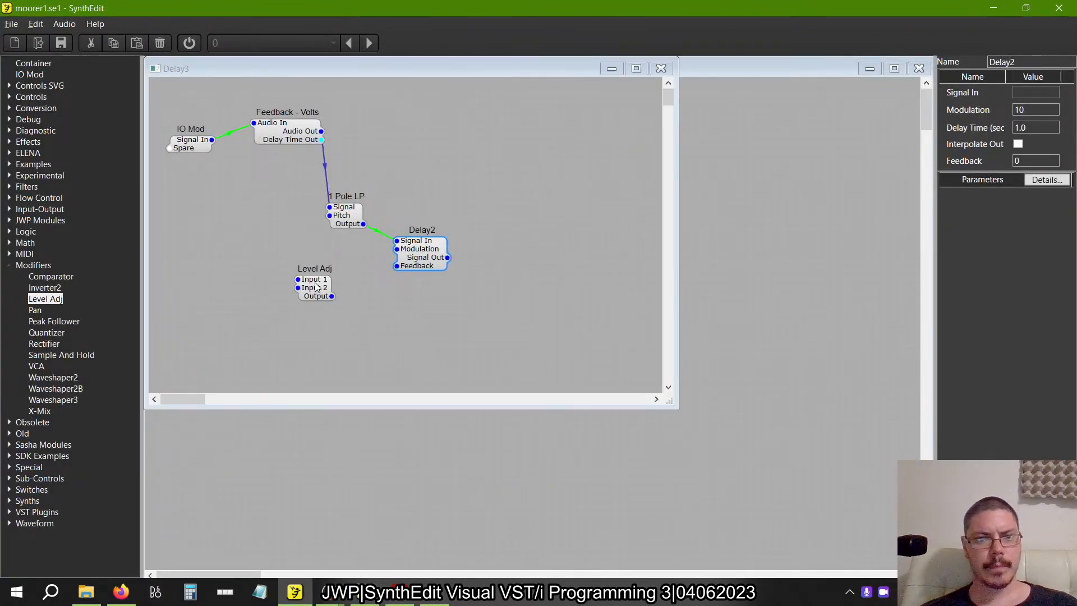
pyautogui.moveTo(316, 283); pyautogui.dragTo(549, 236)
pyautogui.moveTo(447, 257); pyautogui.dragTo(531, 232)
# Add a second IO Mod above Level Adj, connect Level Adj's Output to it, and rename its pin Signal Out.
pyautogui.moveTo(42, 75); pyautogui.dragTo(572, 170)
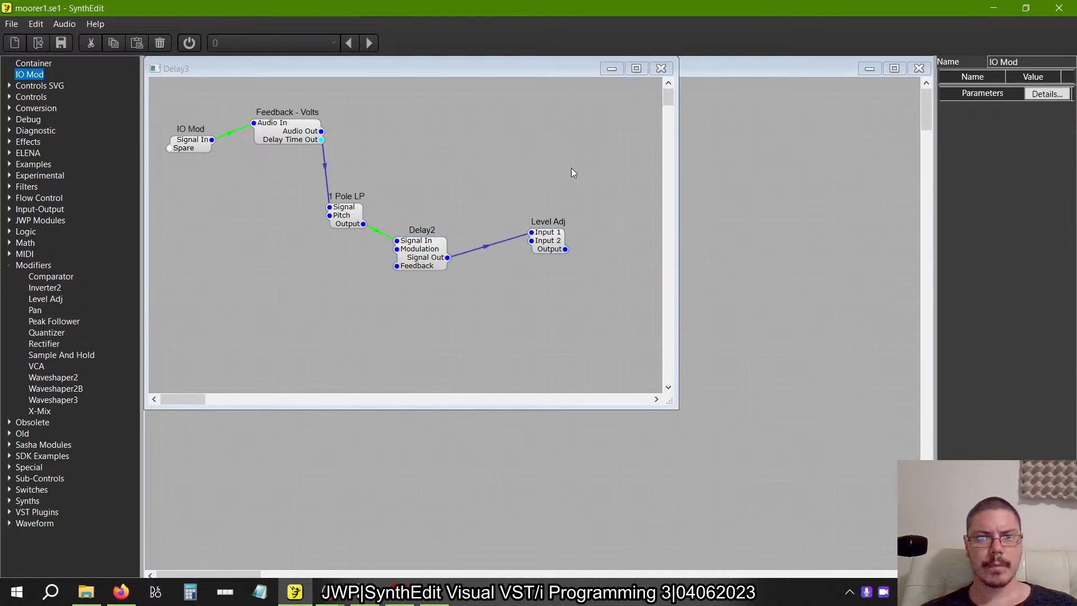
pyautogui.moveTo(565, 249); pyautogui.dragTo(578, 163)
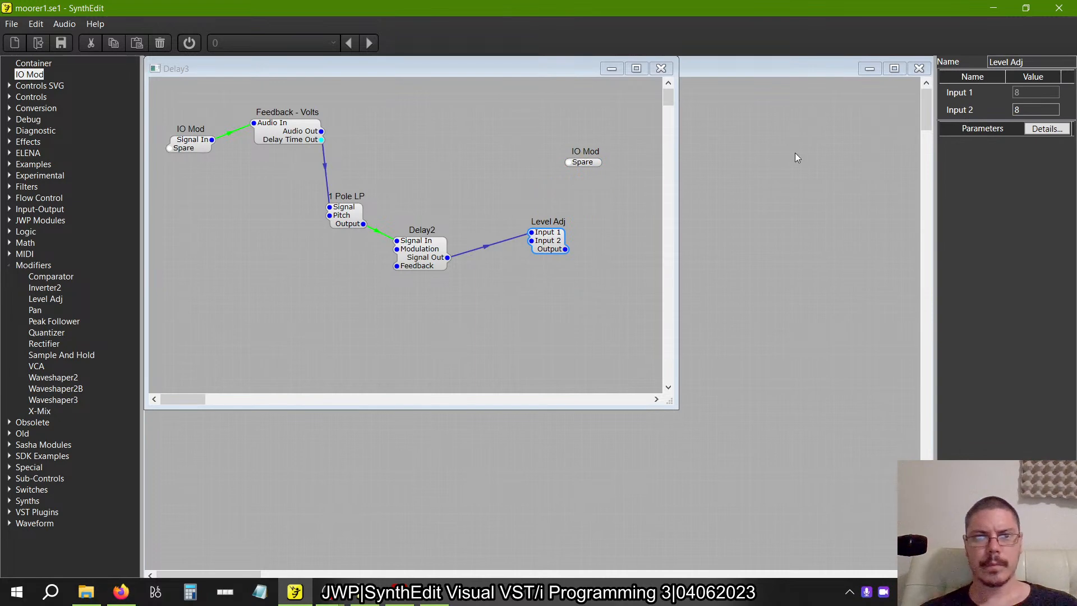
pyautogui.click(600, 169)
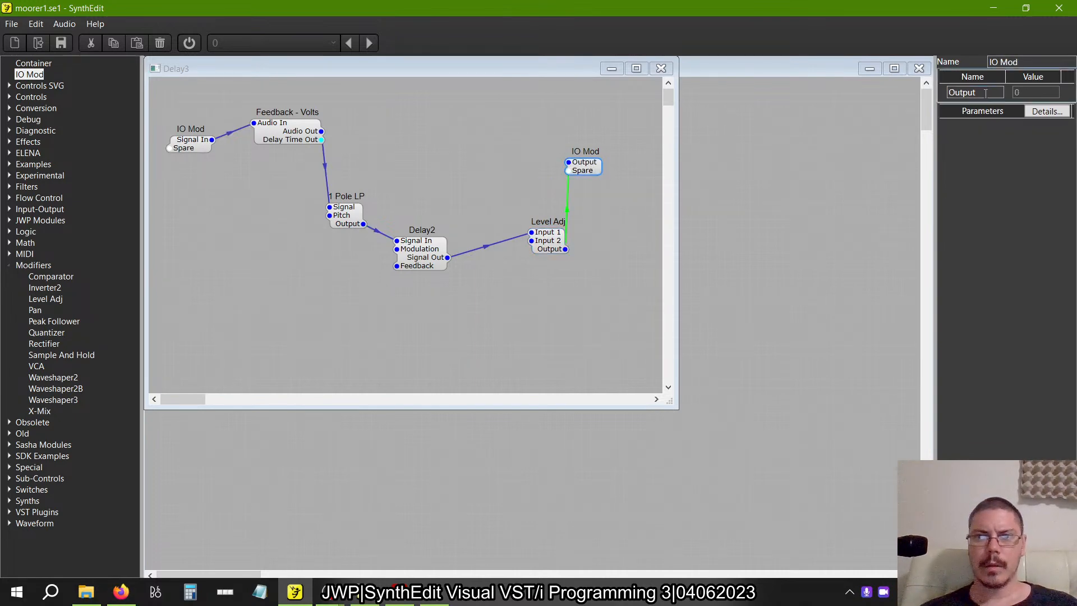
pyautogui.write('Signal')
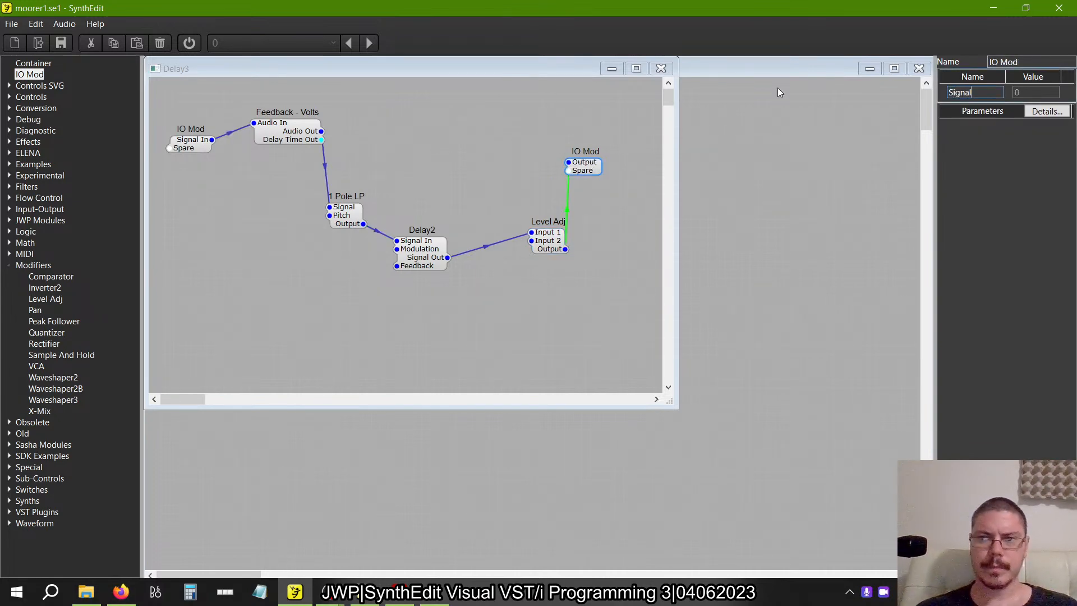
pyautogui.write(' Out')
pyautogui.press('Return')
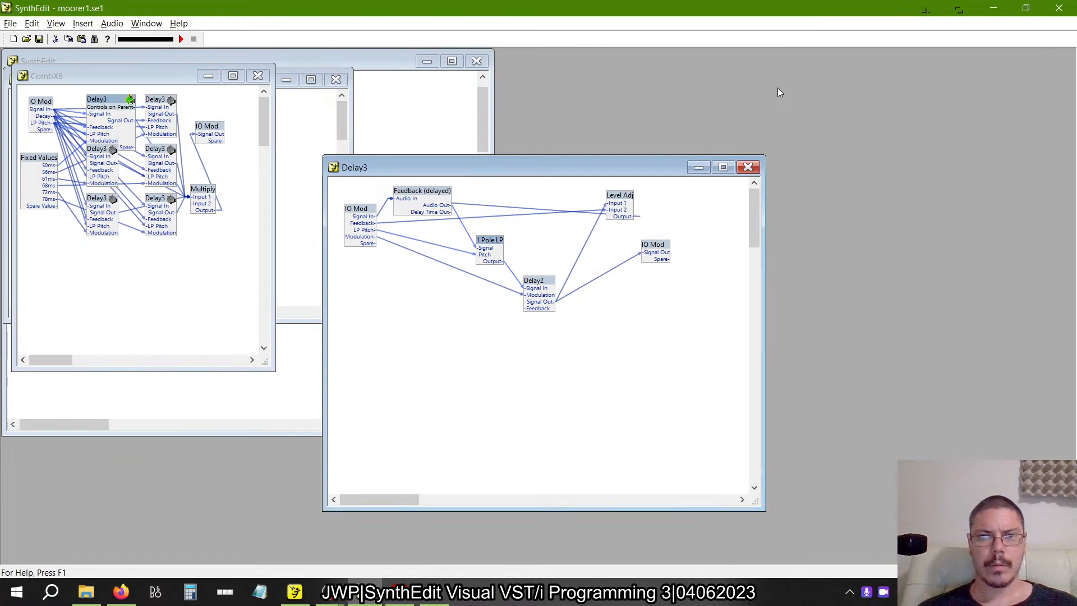
# Connect Level Adj's Output back to Audio In of Feedback - Volts and compare the wiring with the reference Delay3.
pyautogui.hotkey('alt', 'Tab')
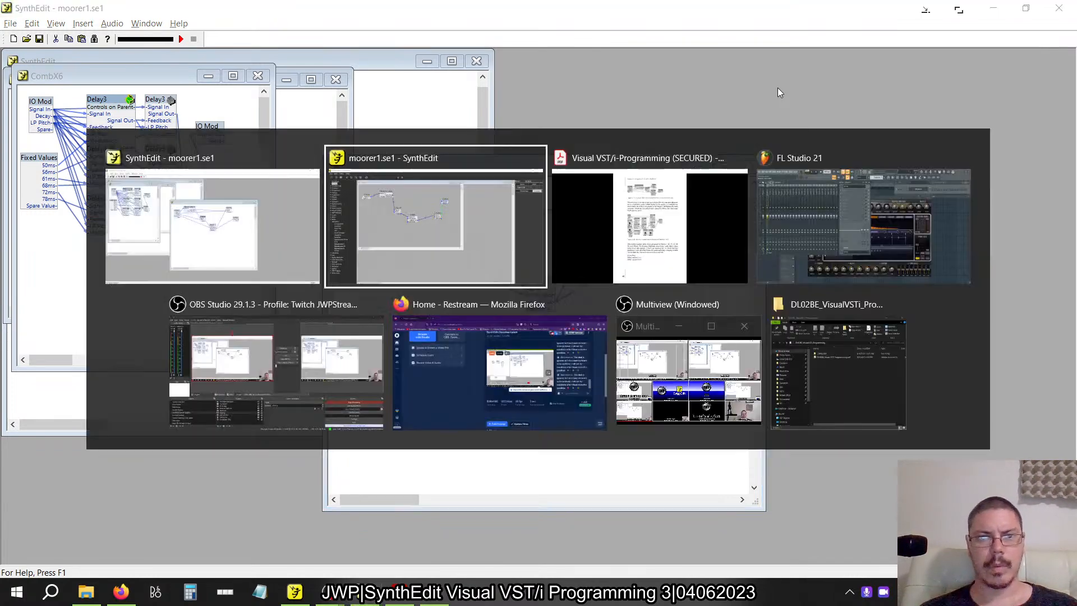
pyautogui.moveTo(565, 249); pyautogui.dragTo(255, 124)
pyautogui.hotkey('alt', 'Tab')
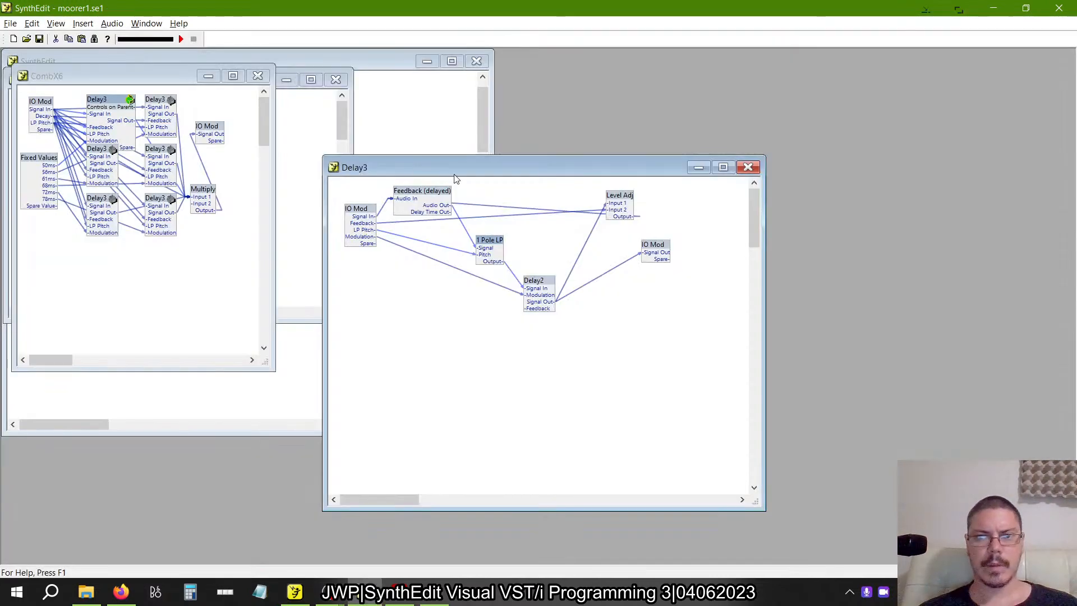
pyautogui.hotkey('alt', 'Tab')
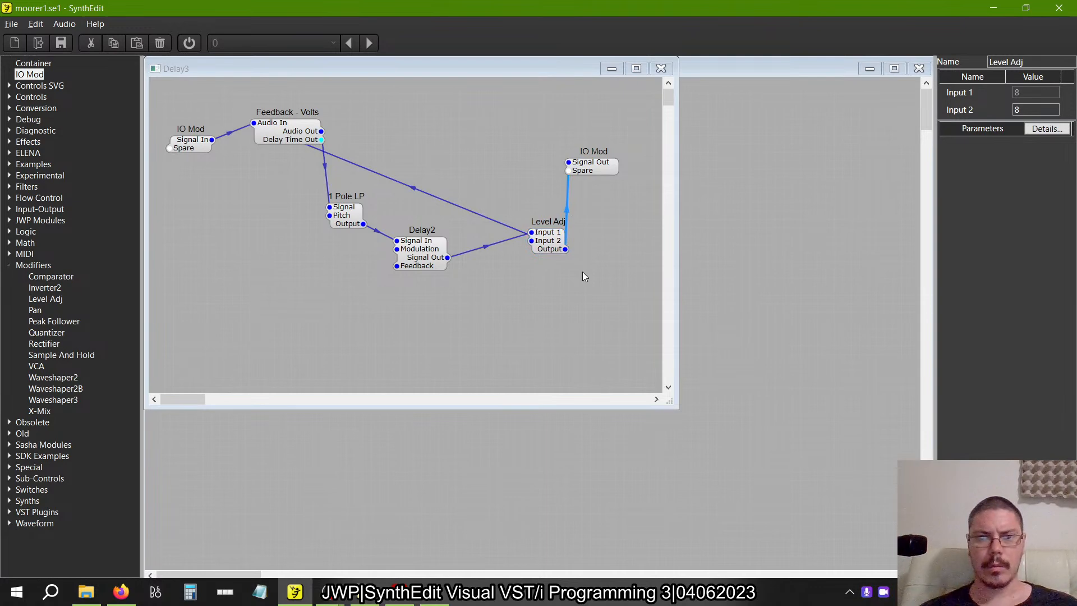
# Replace Level Adj's wire to the output IO Mod with one from Delay2's Signal Out, and move Level Adj above the output IO Mod.
pyautogui.hotkey('alt', 'Tab')
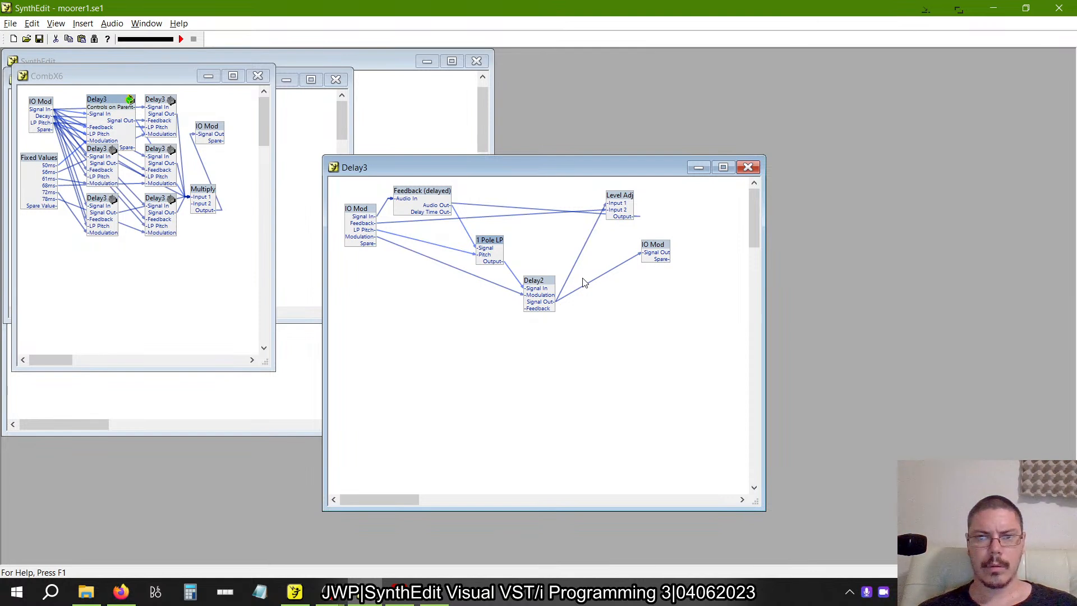
pyautogui.hotkey('alt', 'Tab')
pyautogui.moveTo(443, 257); pyautogui.dragTo(570, 167)
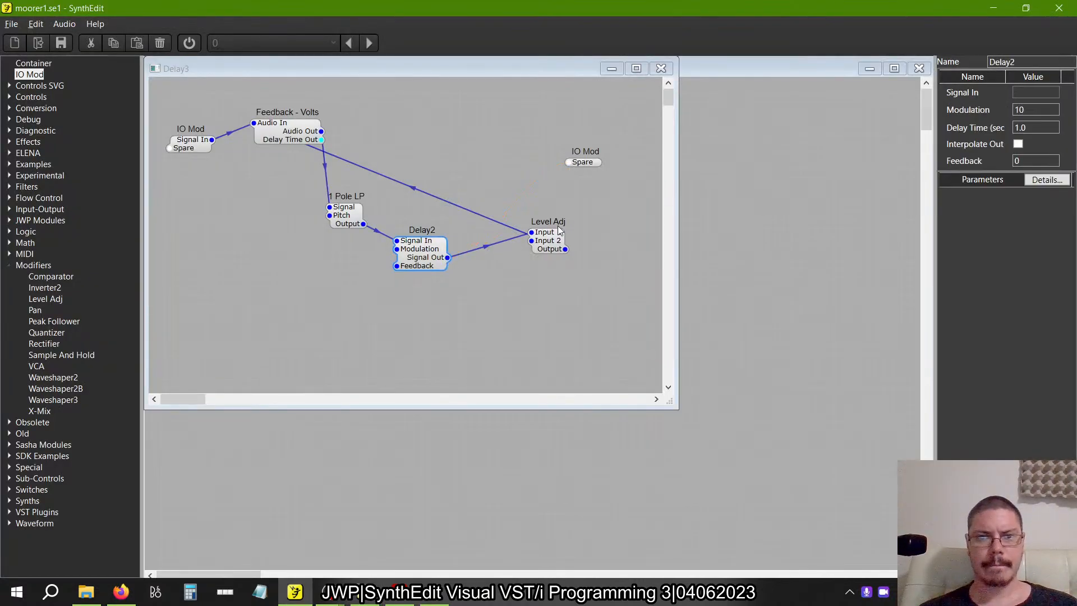
pyautogui.moveTo(550, 241); pyautogui.dragTo(526, 177)
pyautogui.moveTo(550, 243); pyautogui.dragTo(533, 117)
# Connect Level Adj's Input 2 to the input IO Mod's spare pin and rename that pin Feedback.
pyautogui.hotkey('alt', 'Tab')
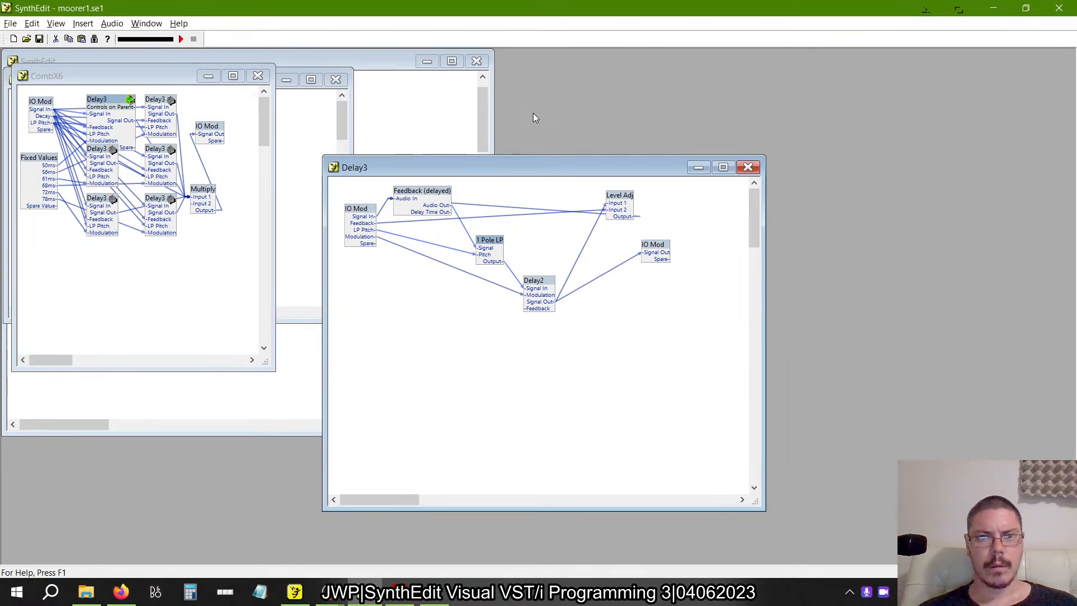
pyautogui.hotkey('alt', 'Tab')
pyautogui.moveTo(515, 114); pyautogui.dragTo(187, 147)
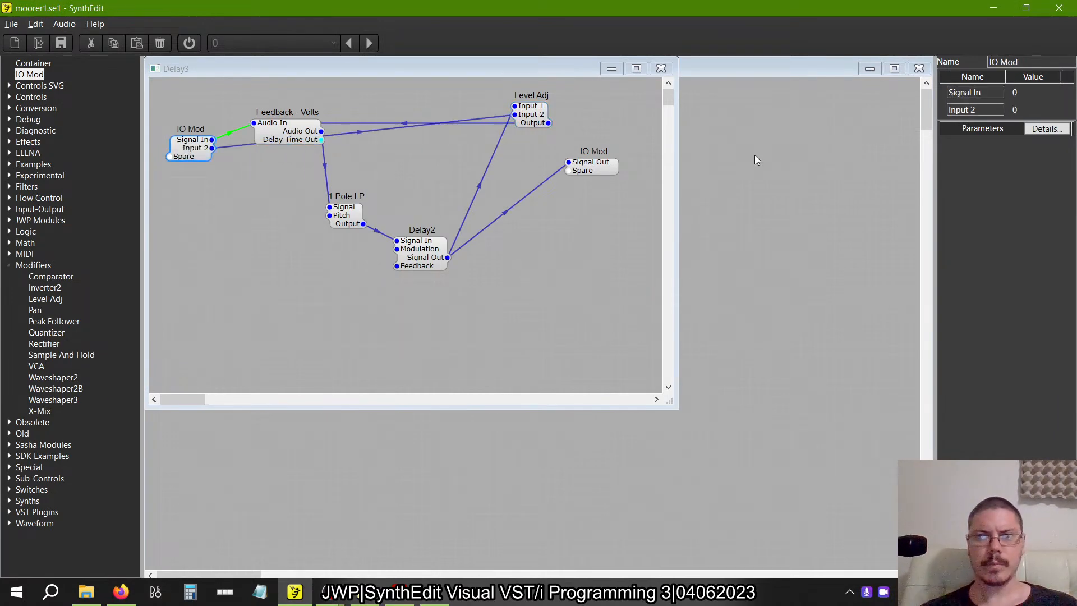
pyautogui.click(962, 110)
pyautogui.write('Fee')
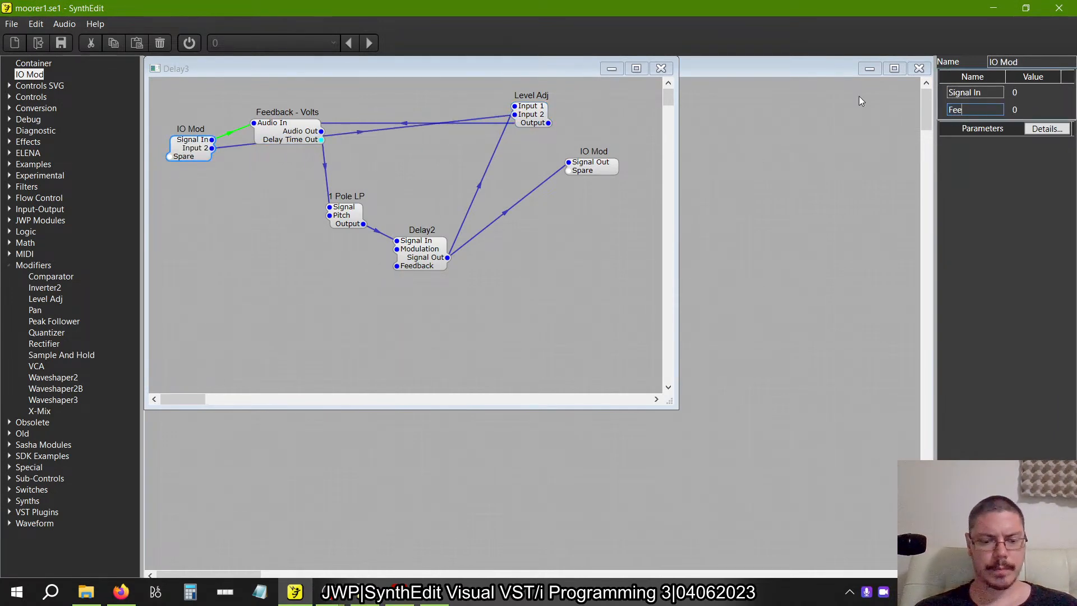
pyautogui.write('dback')
pyautogui.press('Tab')
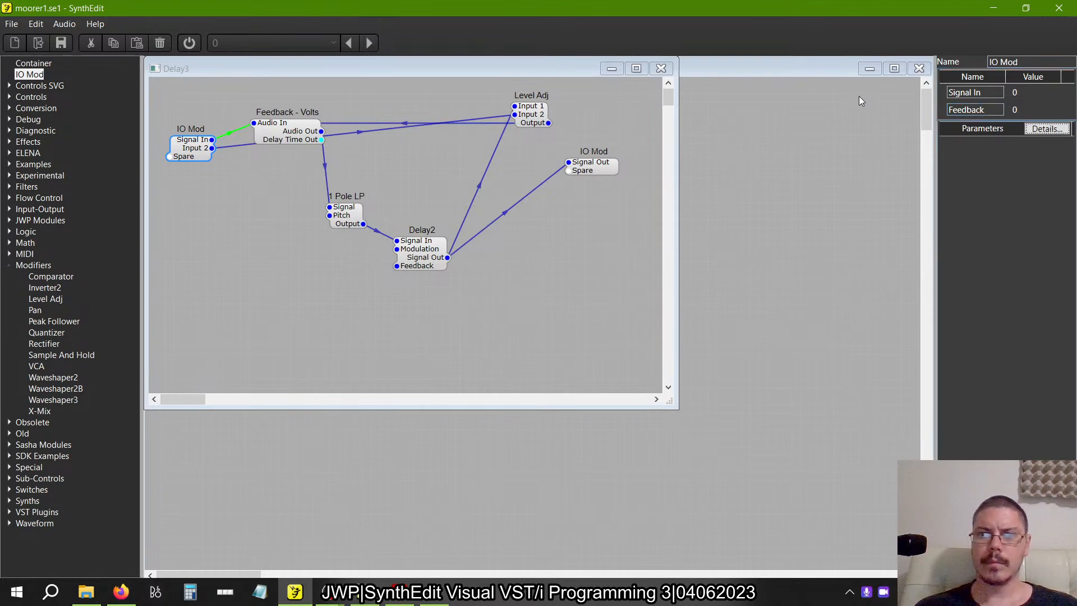
# Connect 1 Pole LP's Pitch to the input IO Mod's spare pin, matching the reference Delay3, and rename that pin LP Pitch.
pyautogui.hotkey('alt', 'Tab')
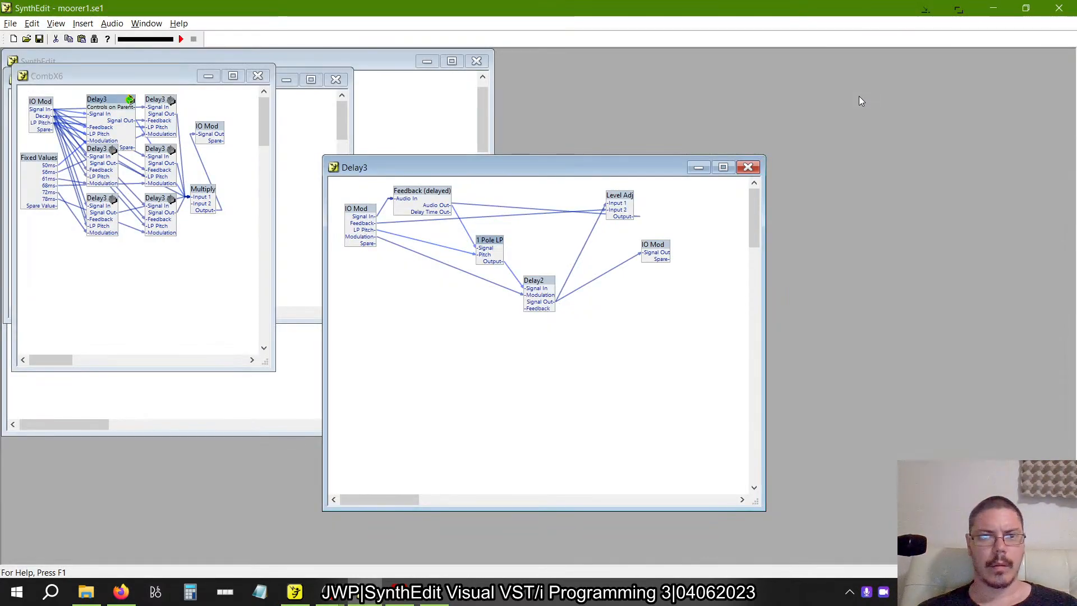
pyautogui.hotkey('alt', 'Tab')
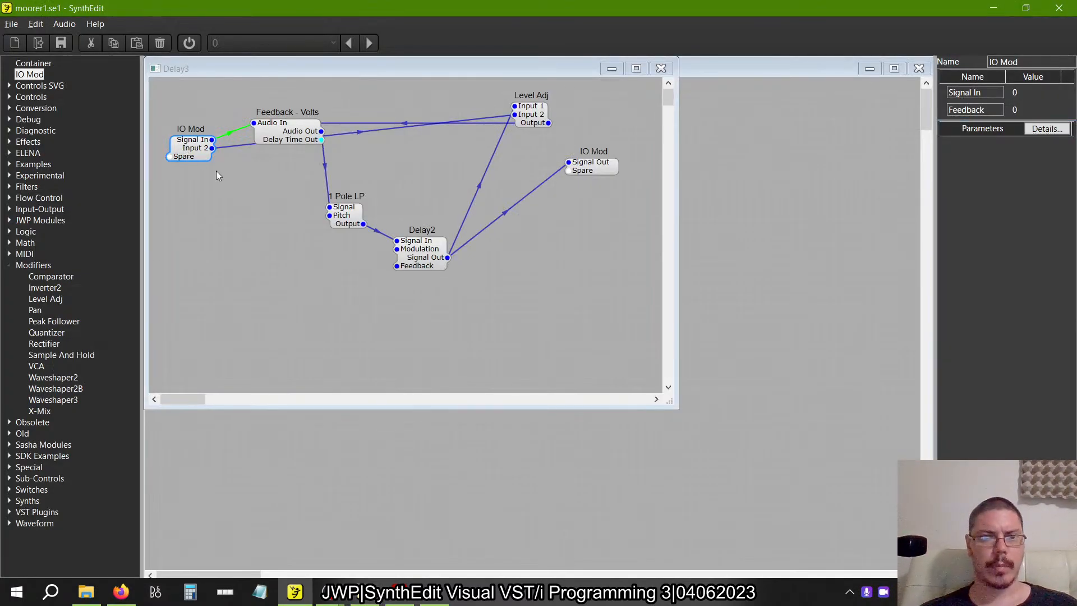
pyautogui.moveTo(338, 220); pyautogui.dragTo(331, 215)
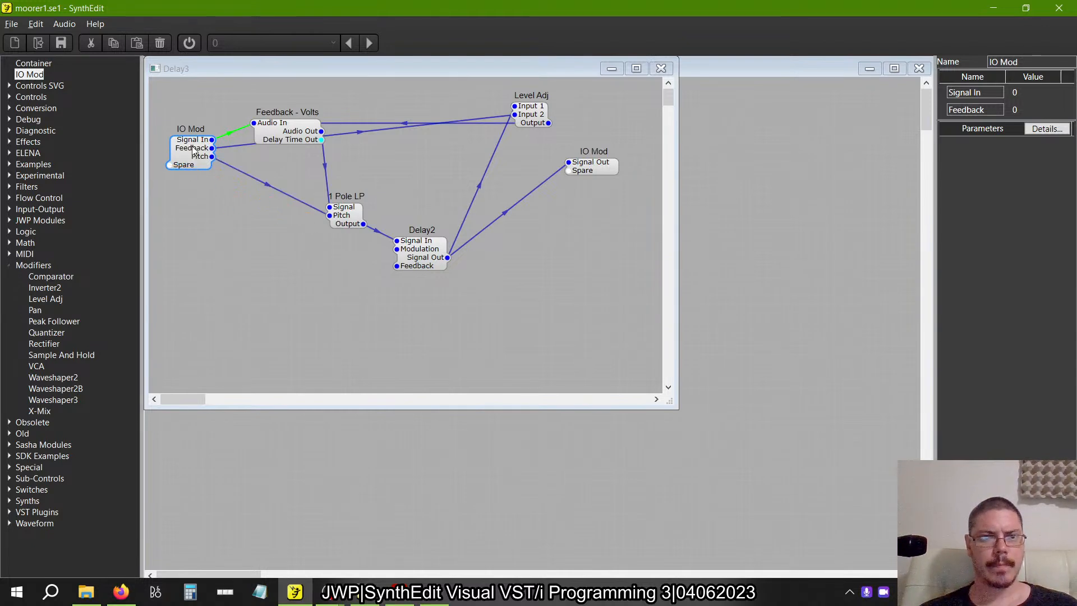
pyautogui.click(317, 139)
pyautogui.moveTo(175, 159); pyautogui.dragTo(569, 162)
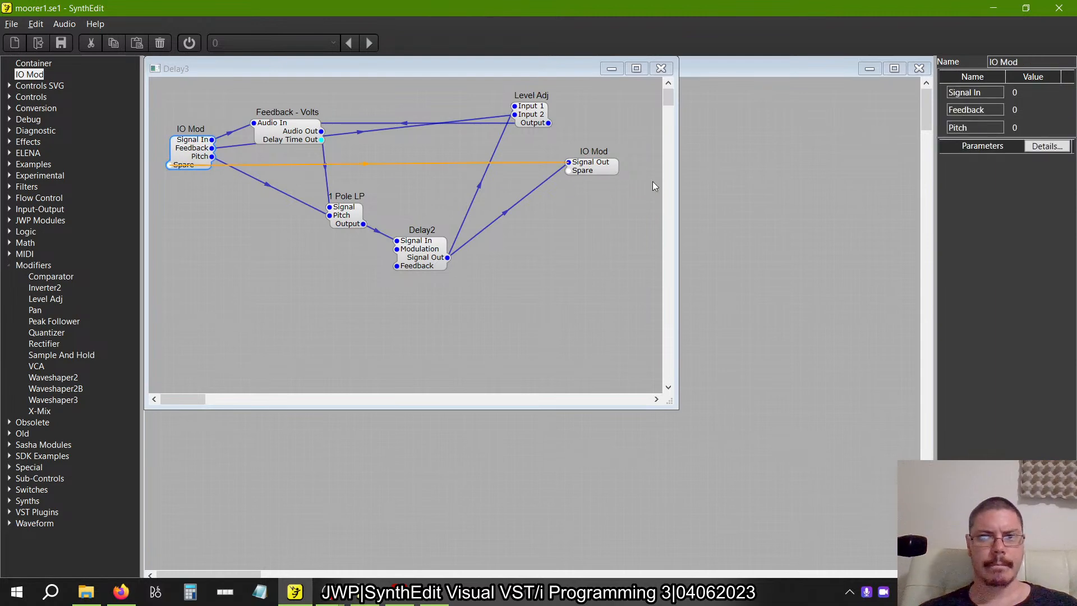
pyautogui.moveTo(979, 125); pyautogui.dragTo(827, 132)
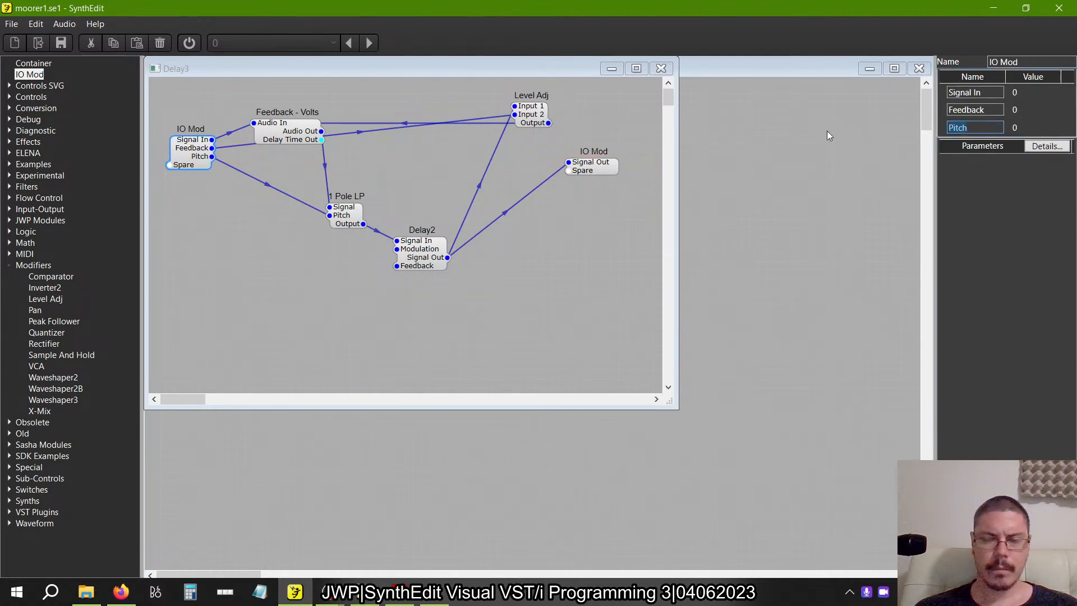
pyautogui.press('Home')
pyautogui.write('LP')
pyautogui.press('Tab')
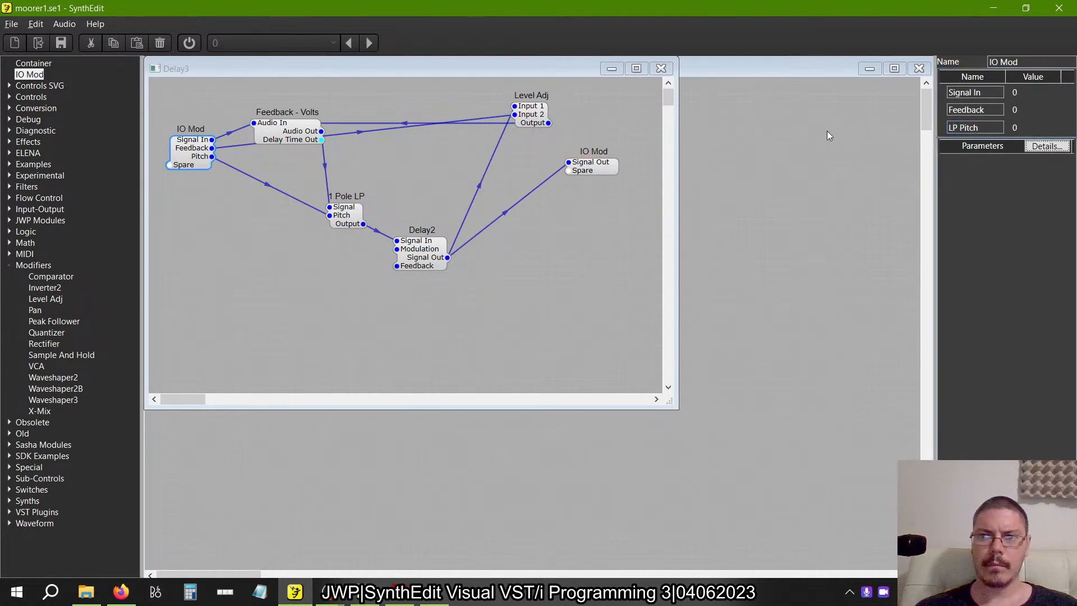
# Connect Delay2's Modulation to the input IO Mod's spare pin and move 1 Pole LP up, clear of the new wire.
pyautogui.hotkey('alt', 'Tab')
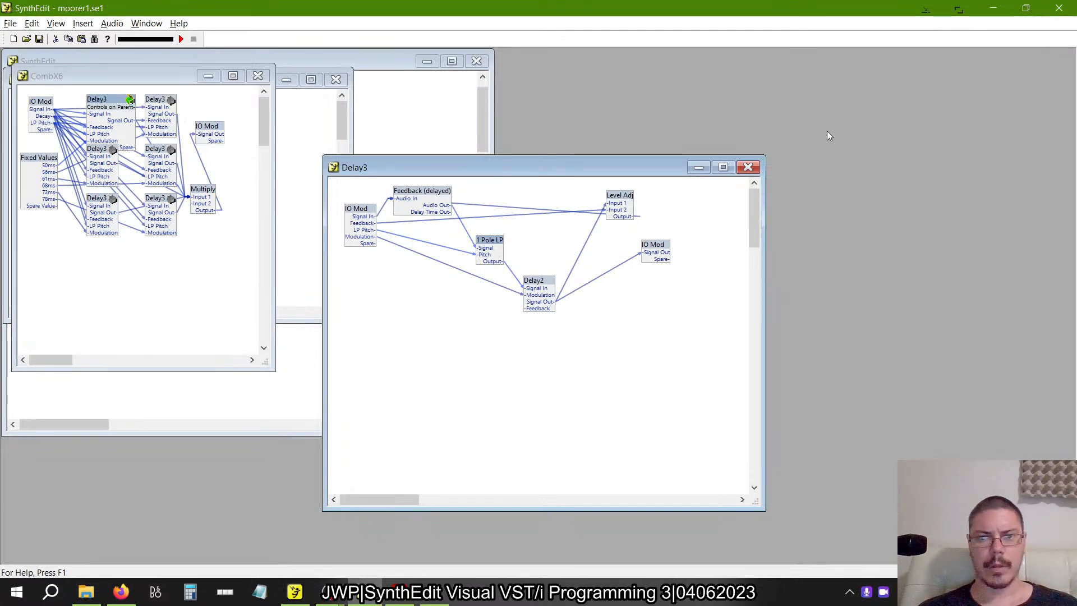
pyautogui.hotkey('alt', 'Tab')
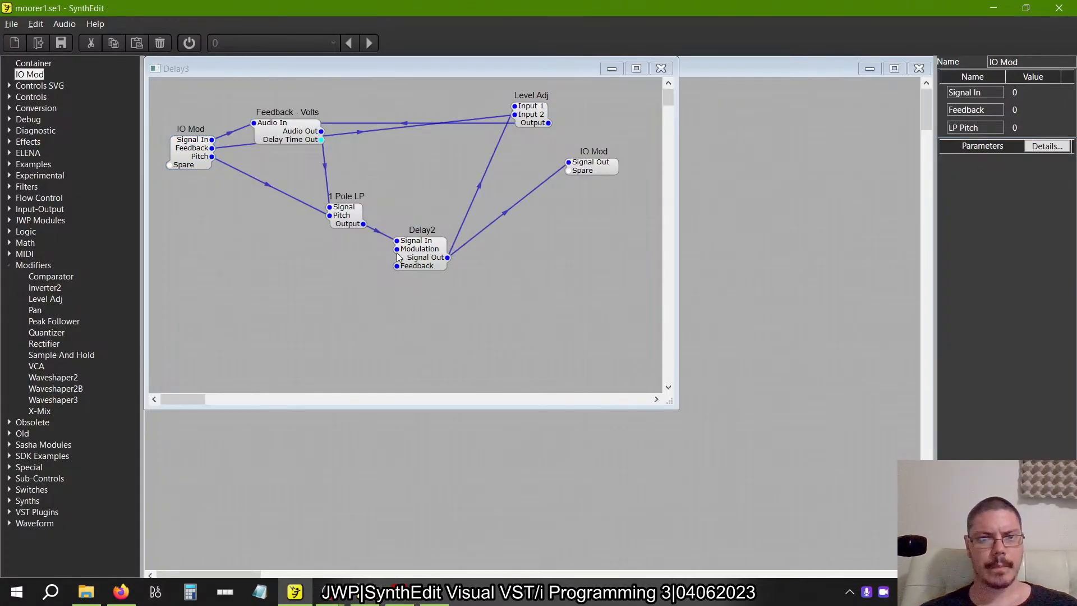
pyautogui.moveTo(397, 249); pyautogui.dragTo(284, 227)
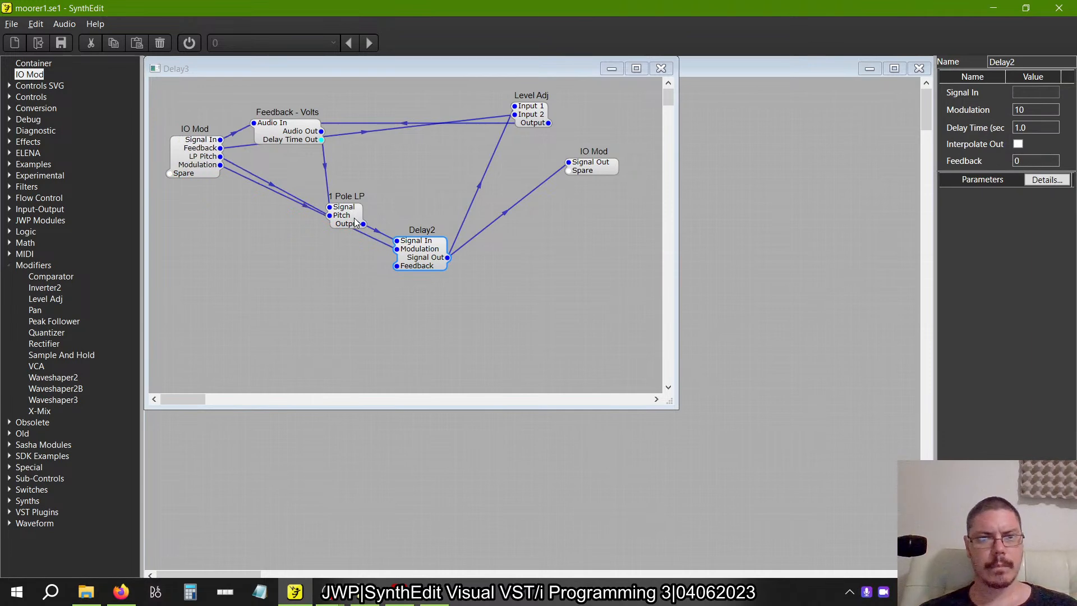
pyautogui.moveTo(354, 218); pyautogui.dragTo(369, 194)
# Compare the reference Delay2's properties and the reference Delay3 wiring with the rebuilt version.
pyautogui.hotkey('alt', 'Tab')
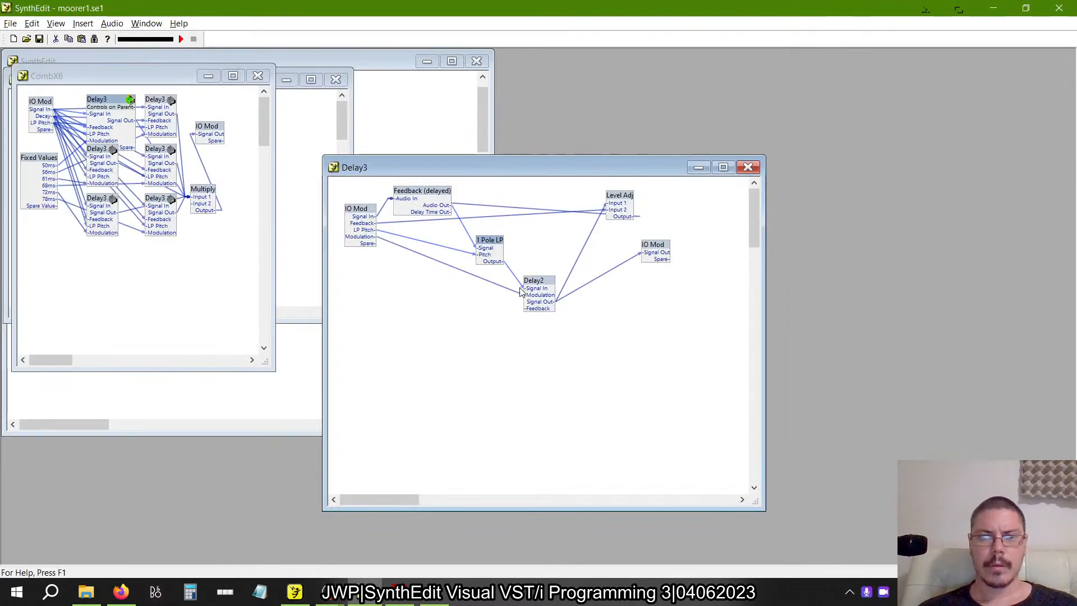
pyautogui.moveTo(537, 288)
pyautogui.mouseDown()
pyautogui.moveTo(538, 248)
pyautogui.moveTo(543, 274)
pyautogui.mouseUp()
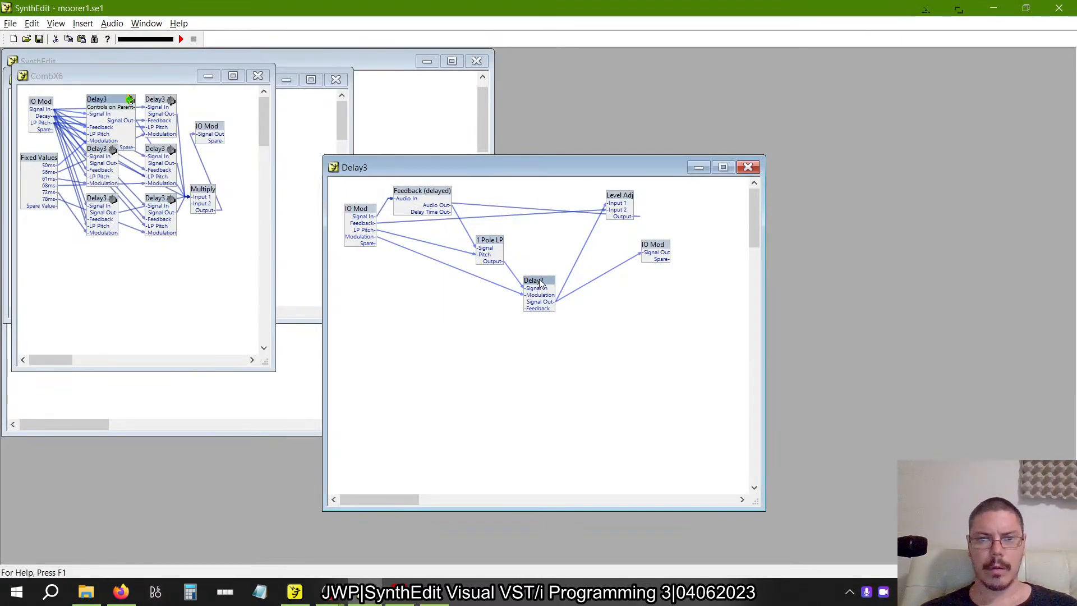
pyautogui.click(562, 283)
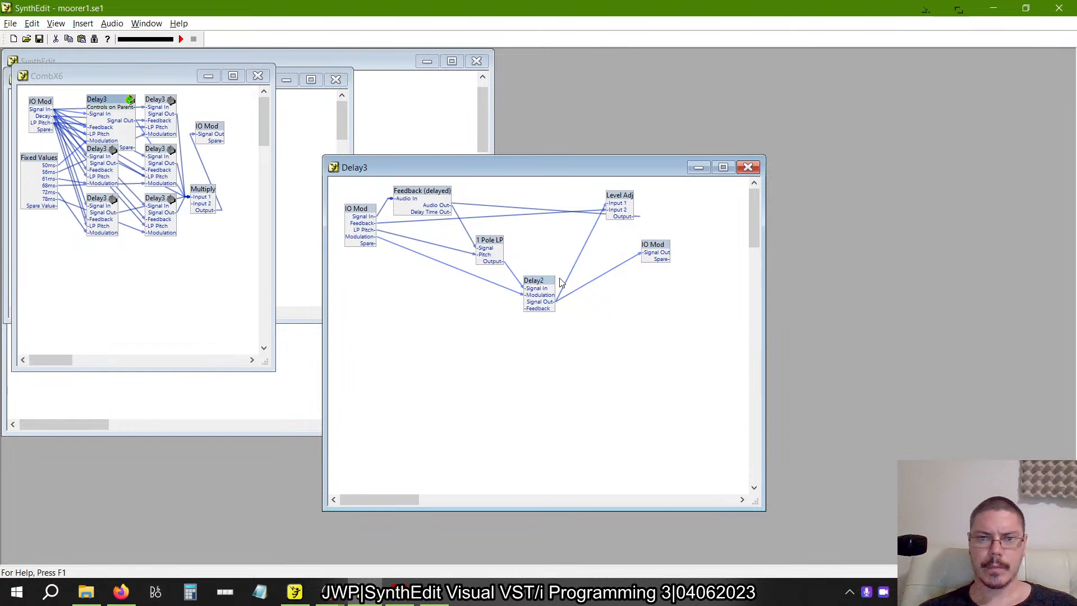
pyautogui.rightClick(552, 281)
pyautogui.click(605, 496)
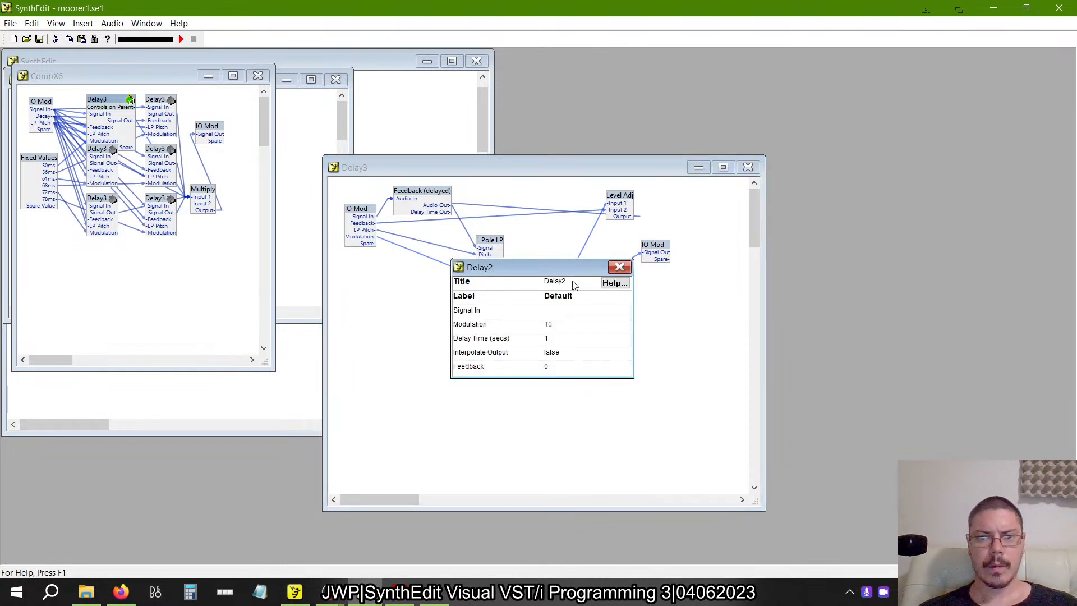
pyautogui.click(619, 267)
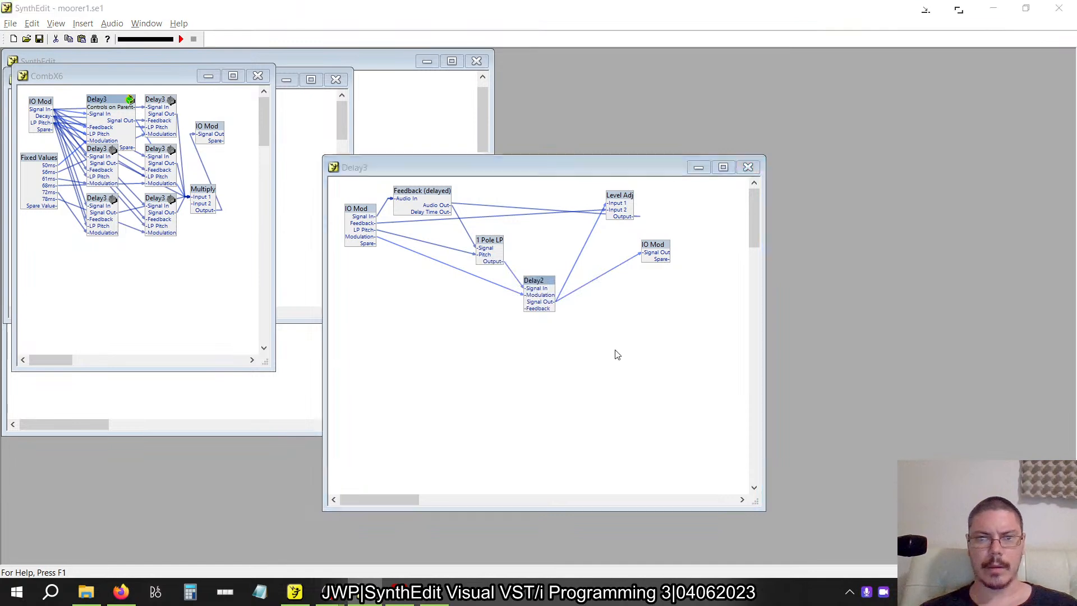
pyautogui.hotkey('alt', 'Tab')
pyautogui.click(436, 257)
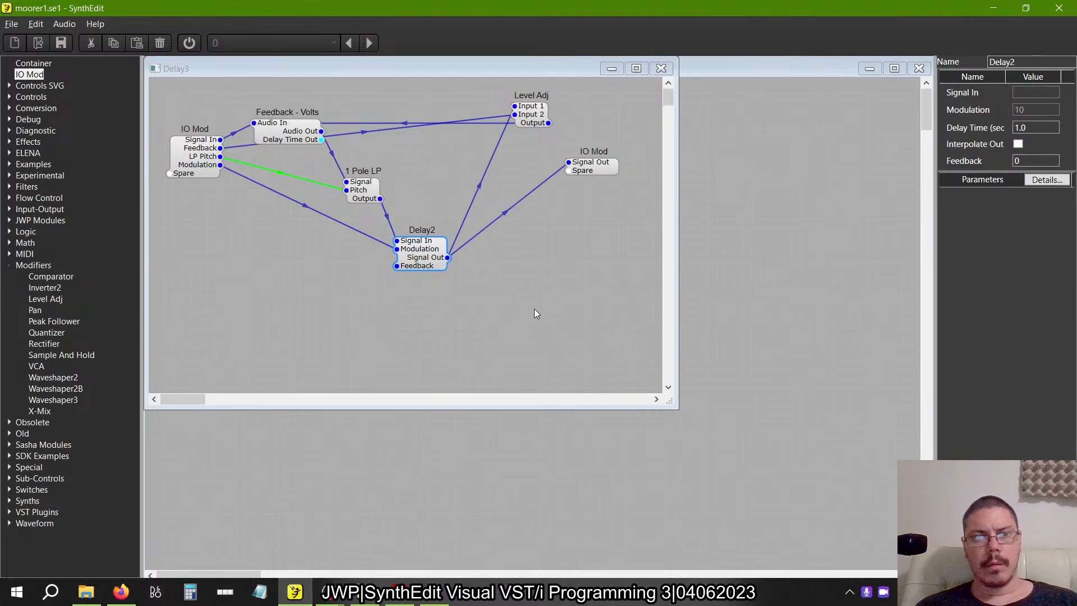
pyautogui.hotkey('alt', 'Tab')
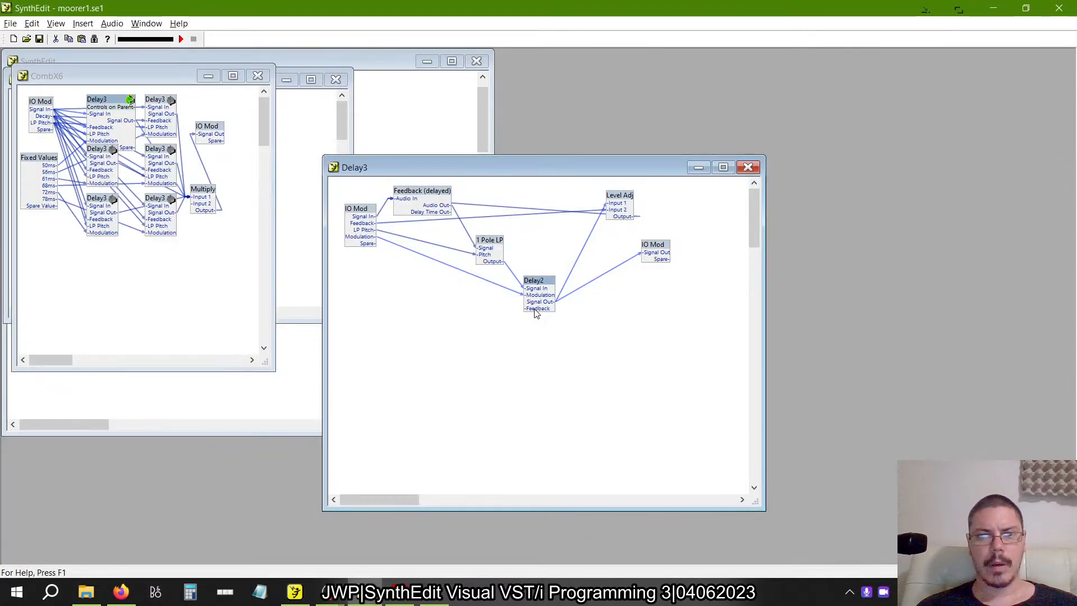
pyautogui.hotkey('alt', 'Tab')
pyautogui.hotkey('alt', 'Tab')
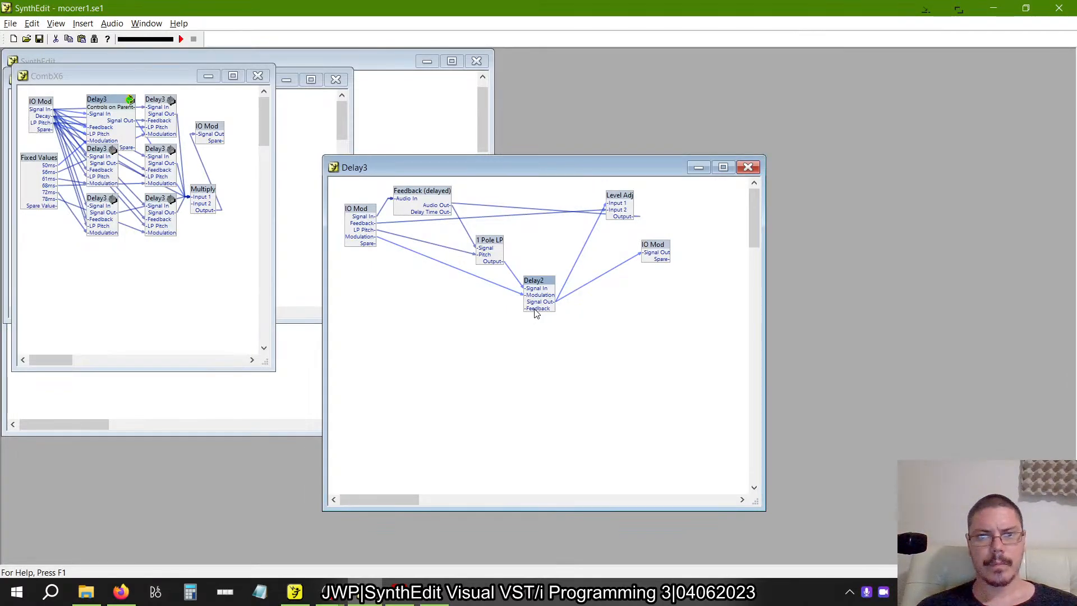
pyautogui.hotkey('alt', 'Tab')
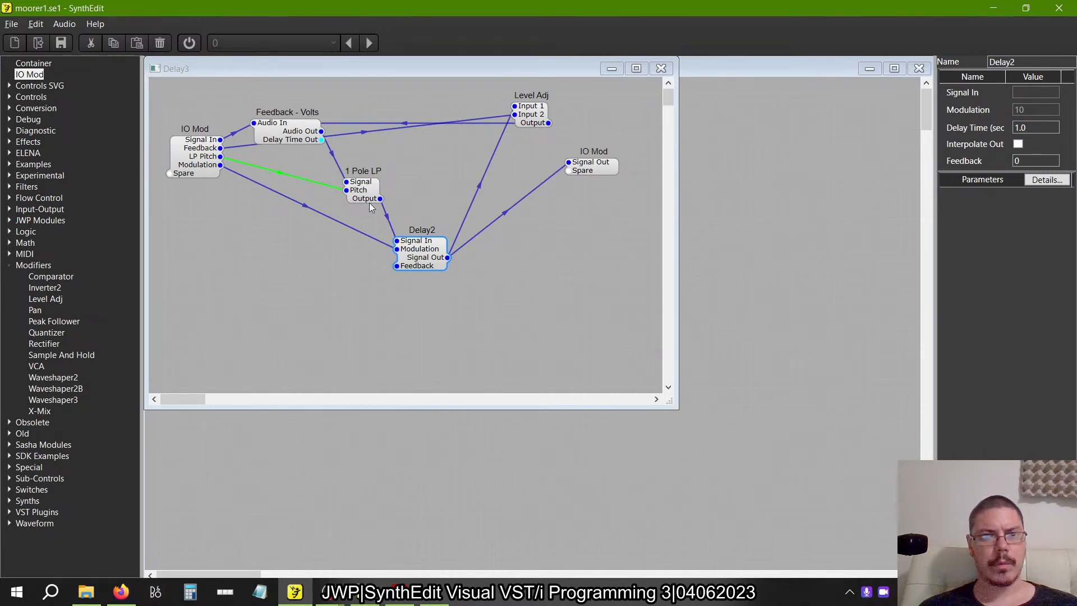
# Arrange 1 Pole LP, Delay2, Level Adj and both IO Mods compactly around Feedback - Volts in Delay3.
pyautogui.moveTo(369, 203); pyautogui.dragTo(341, 185)
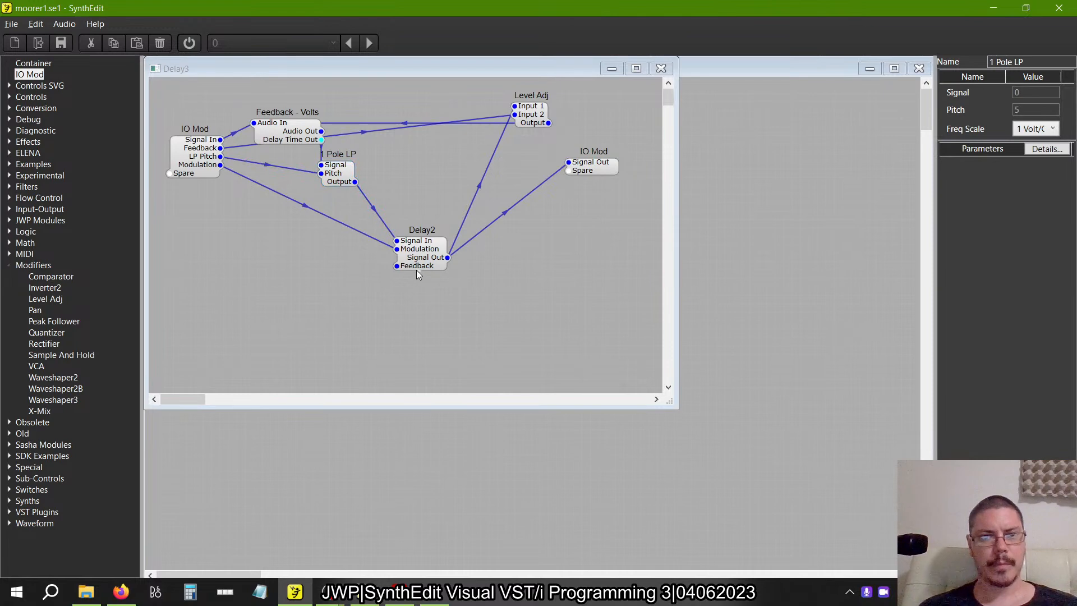
pyautogui.moveTo(406, 250); pyautogui.dragTo(373, 227)
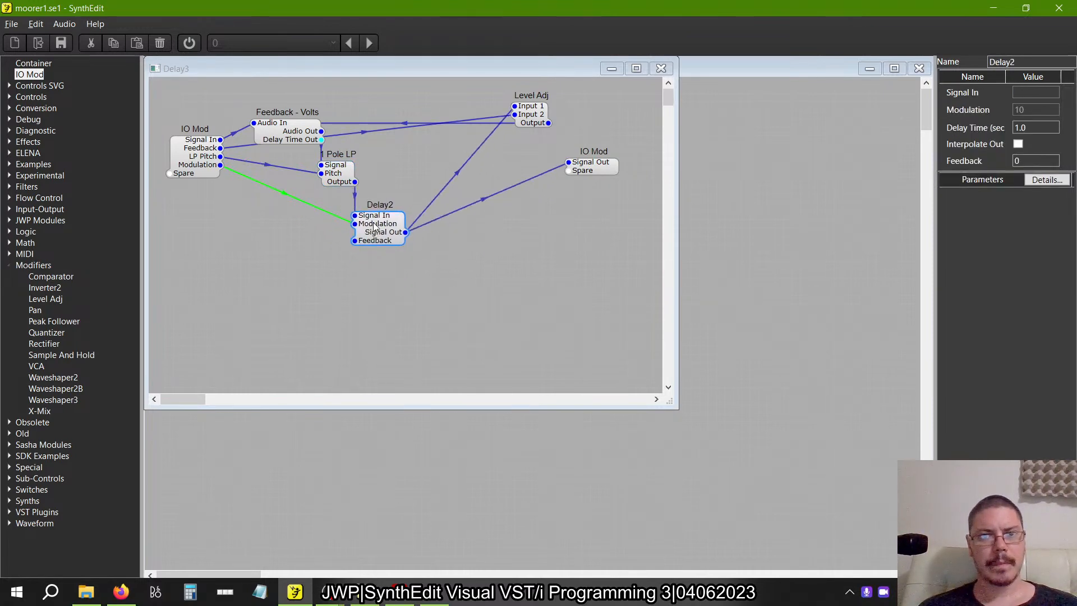
pyautogui.moveTo(537, 112); pyautogui.dragTo(431, 106)
pyautogui.moveTo(585, 169); pyautogui.dragTo(464, 239)
pyautogui.moveTo(209, 157); pyautogui.dragTo(209, 140)
pyautogui.click(453, 188)
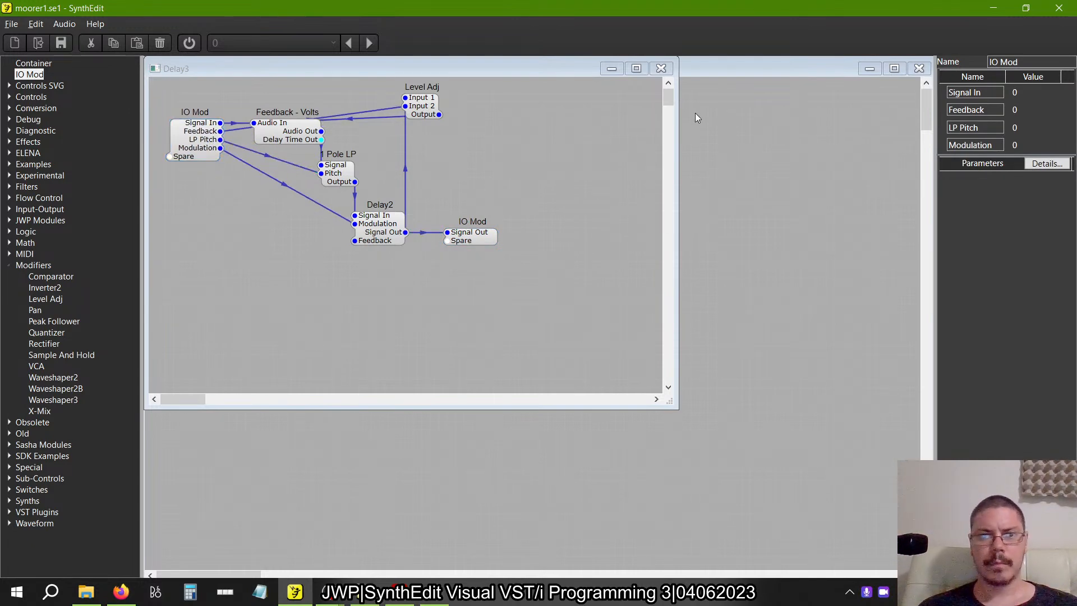
# Return to CombX4 and check Delay3's pin order and the commands available for the container.
pyautogui.click(663, 69)
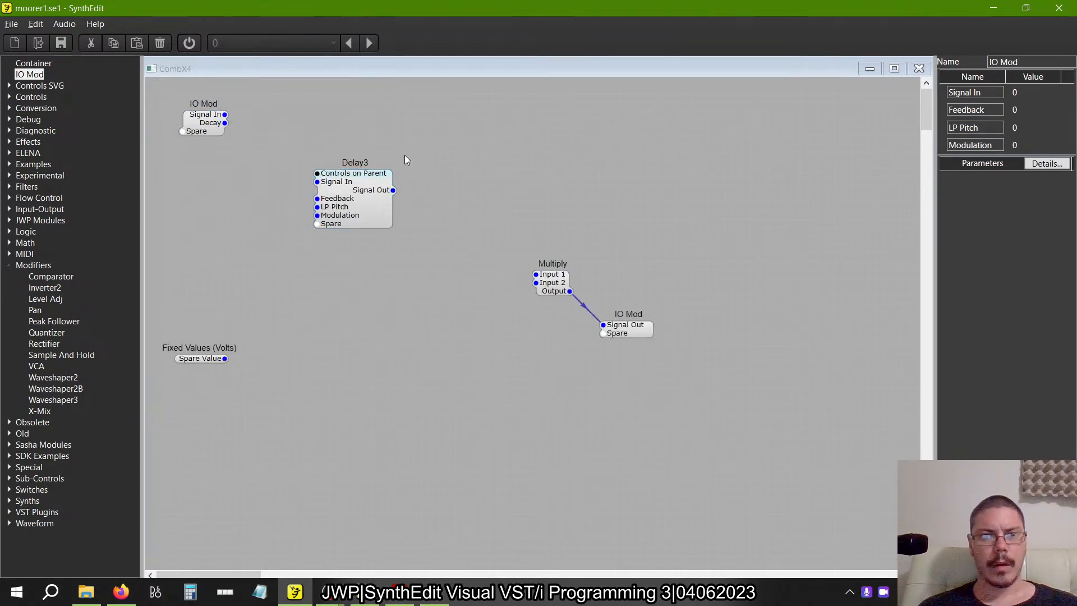
pyautogui.click(337, 198)
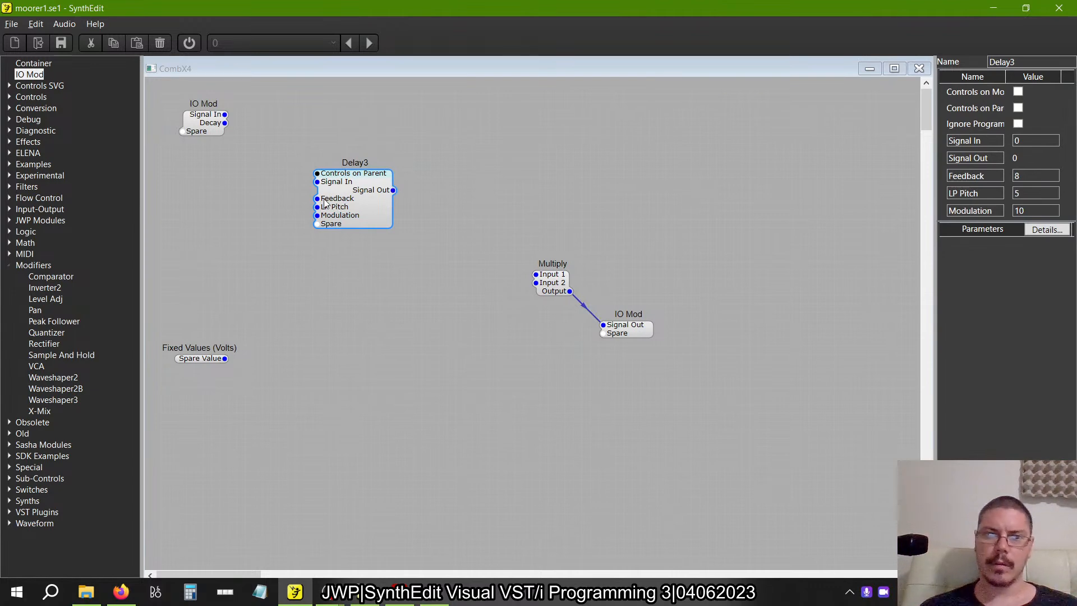
pyautogui.rightClick(376, 217)
pyautogui.moveTo(408, 331)
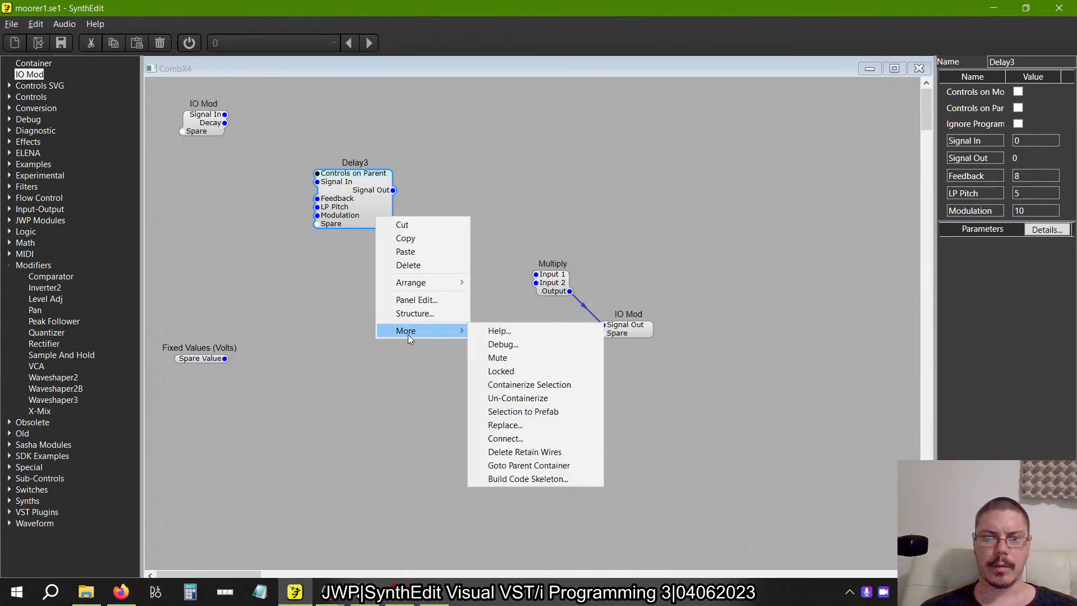
pyautogui.click(510, 233)
# Inside Delay3, delete the wire from Delay2 to the output IO Mod and reconnect Signal Out to its spare pin.
pyautogui.doubleClick(354, 215)
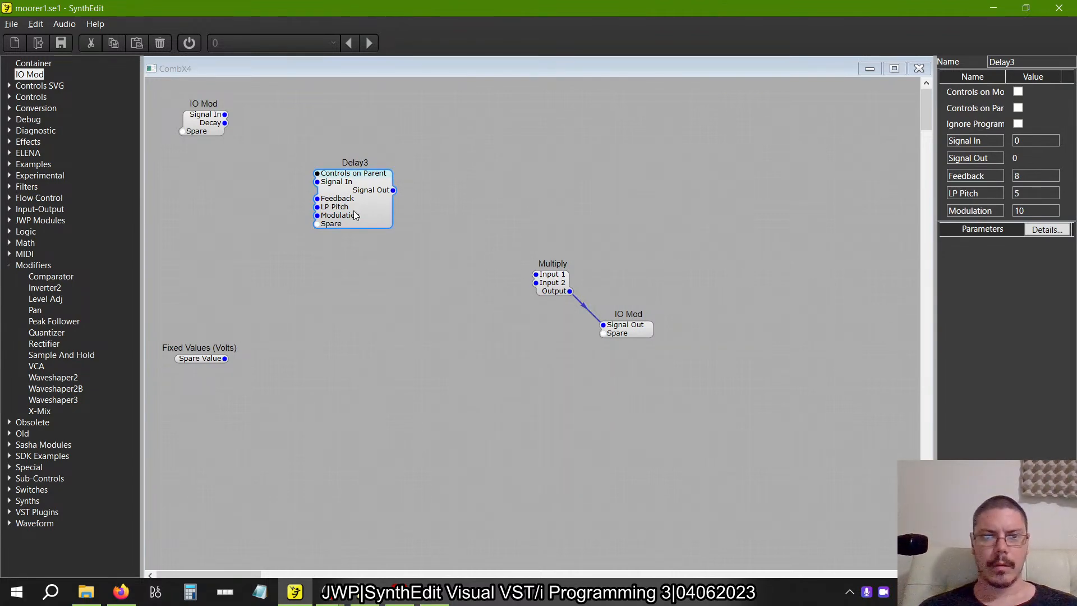
pyautogui.moveTo(434, 112); pyautogui.dragTo(570, 121)
pyautogui.click(422, 235)
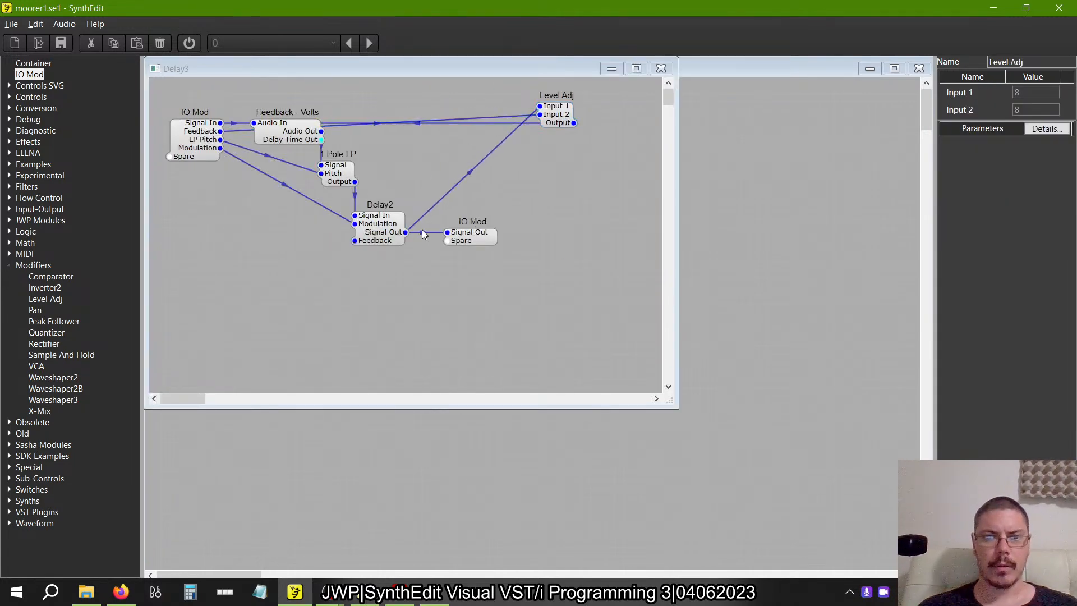
pyautogui.click(422, 234)
pyautogui.press('Delete')
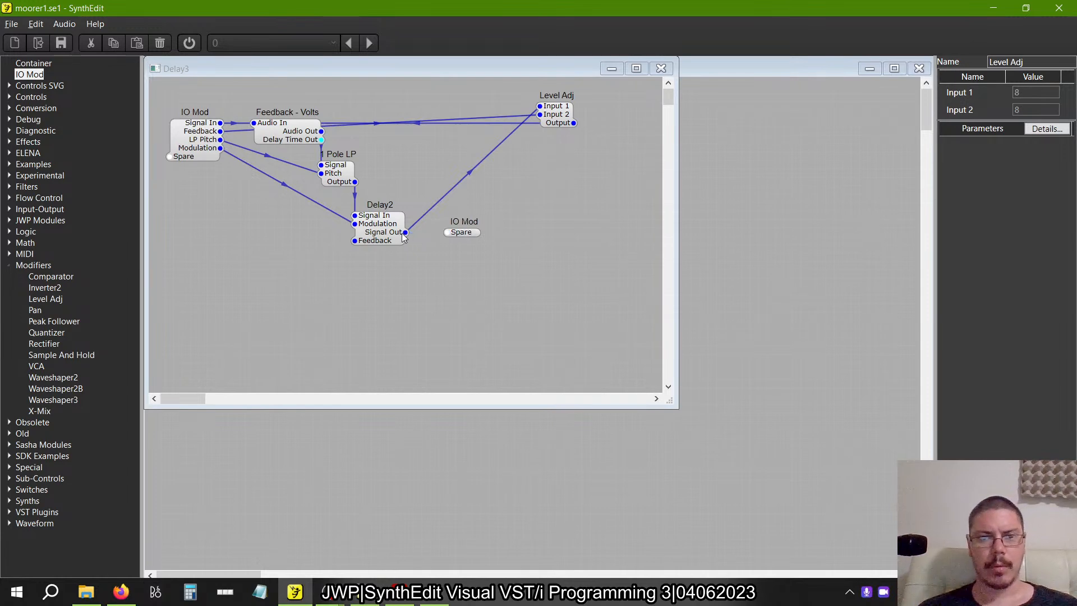
pyautogui.moveTo(405, 232); pyautogui.dragTo(443, 232)
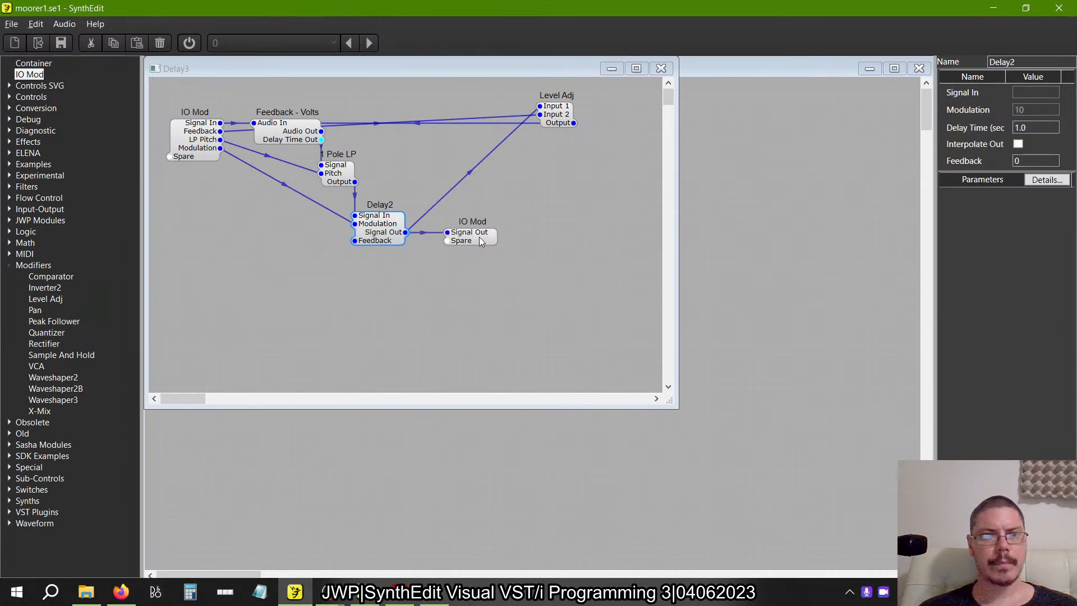
# Move Level Adj back beside Feedback - Volts, level with it, and return to the CombX4 structure.
pyautogui.click(558, 116)
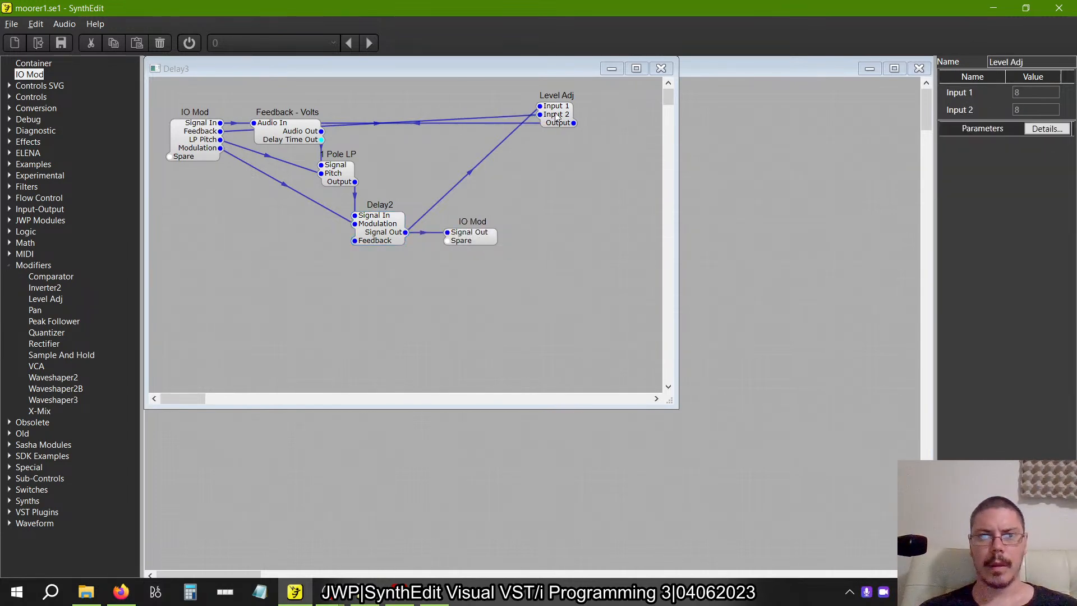
pyautogui.moveTo(555, 116); pyautogui.dragTo(428, 129)
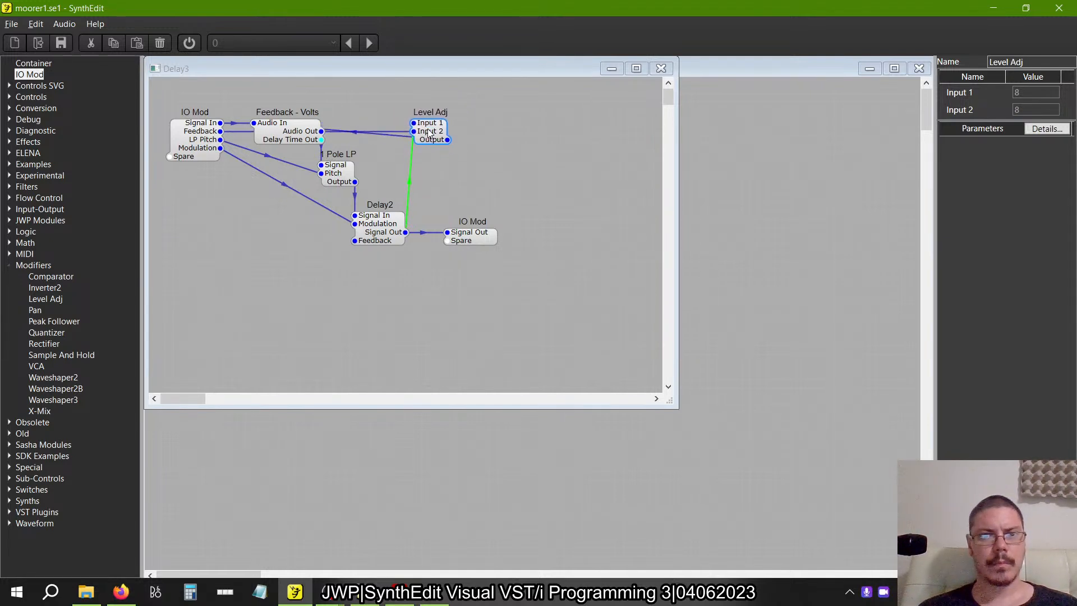
pyautogui.click(661, 69)
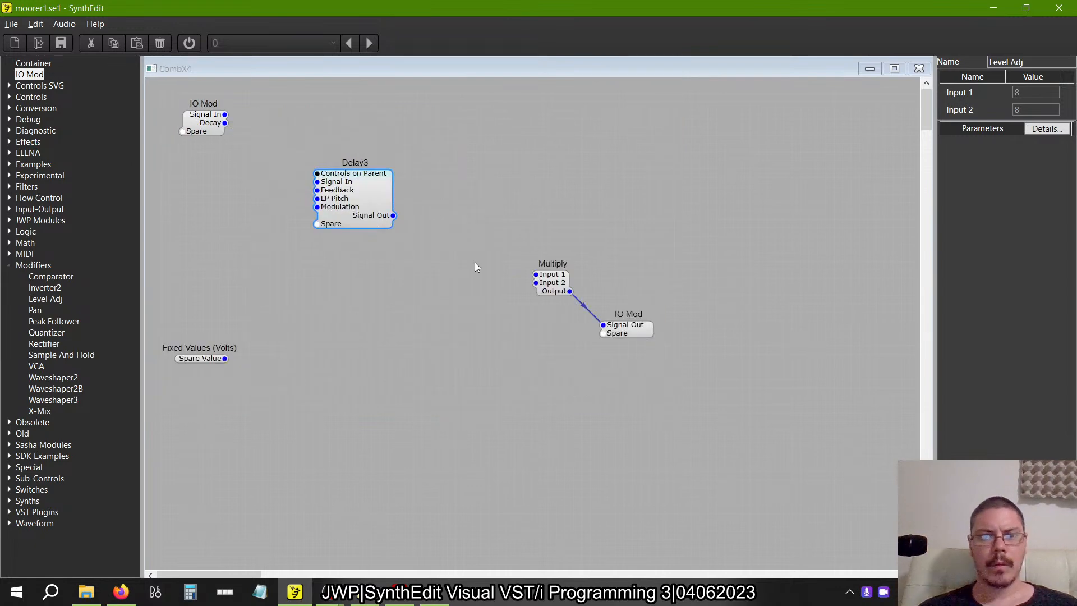
pyautogui.moveTo(389, 207); pyautogui.dragTo(403, 179)
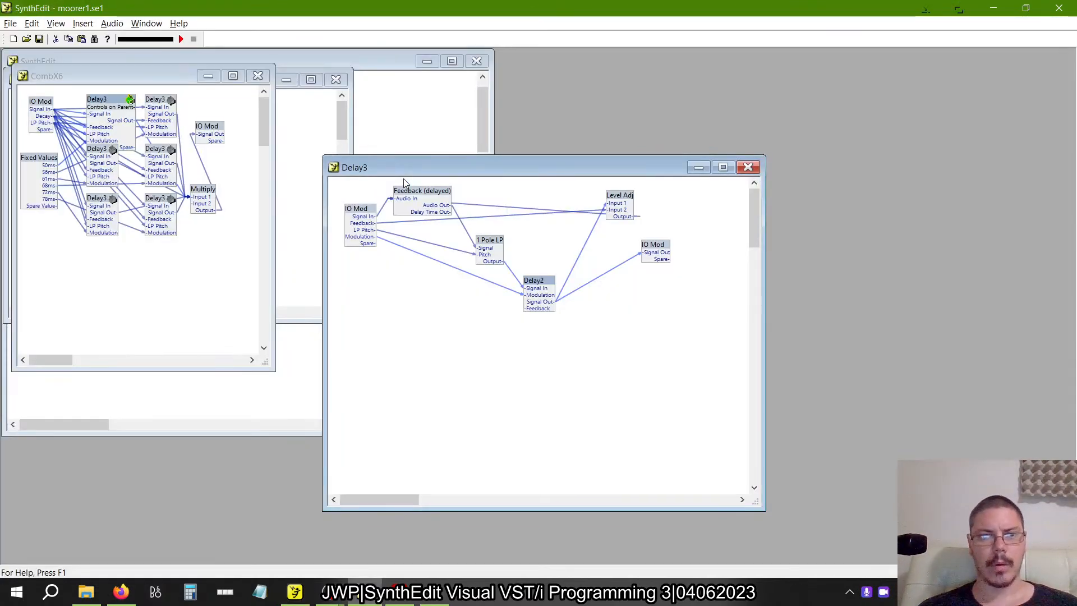
# Return to the reference CombX6, enlarge its window, and move the output IO Mod and Multiply well away from the Delay3 modules.
pyautogui.click(749, 167)
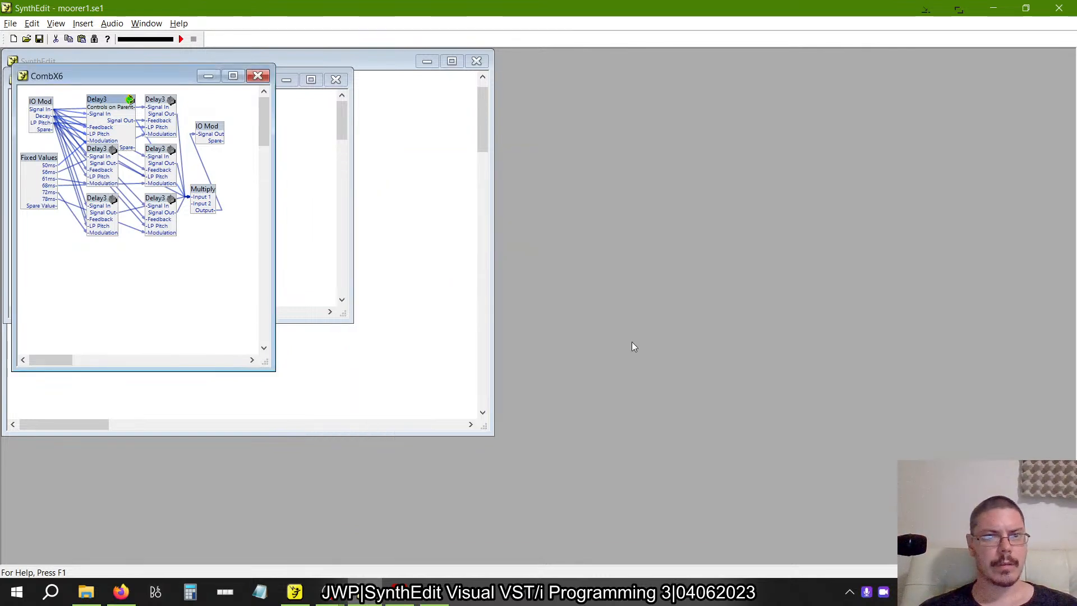
pyautogui.moveTo(267, 361); pyautogui.dragTo(558, 492)
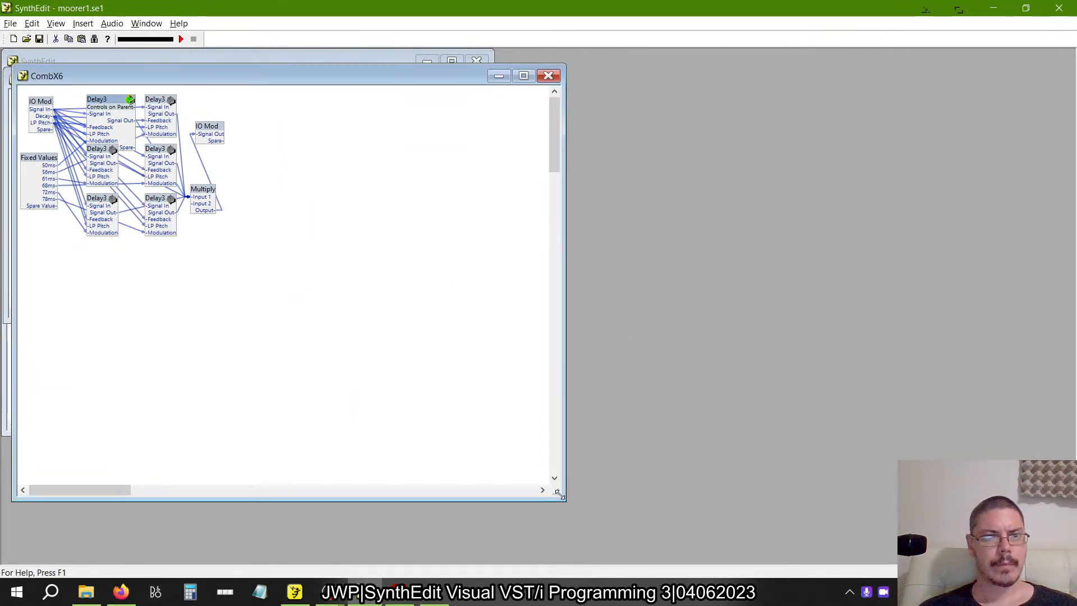
pyautogui.moveTo(216, 139); pyautogui.dragTo(437, 116)
pyautogui.moveTo(208, 191); pyautogui.dragTo(432, 250)
# Spread the reference CombX6's overlapping Delay3 modules apart so their individual wires can be traced.
pyautogui.moveTo(109, 206); pyautogui.dragTo(109, 291)
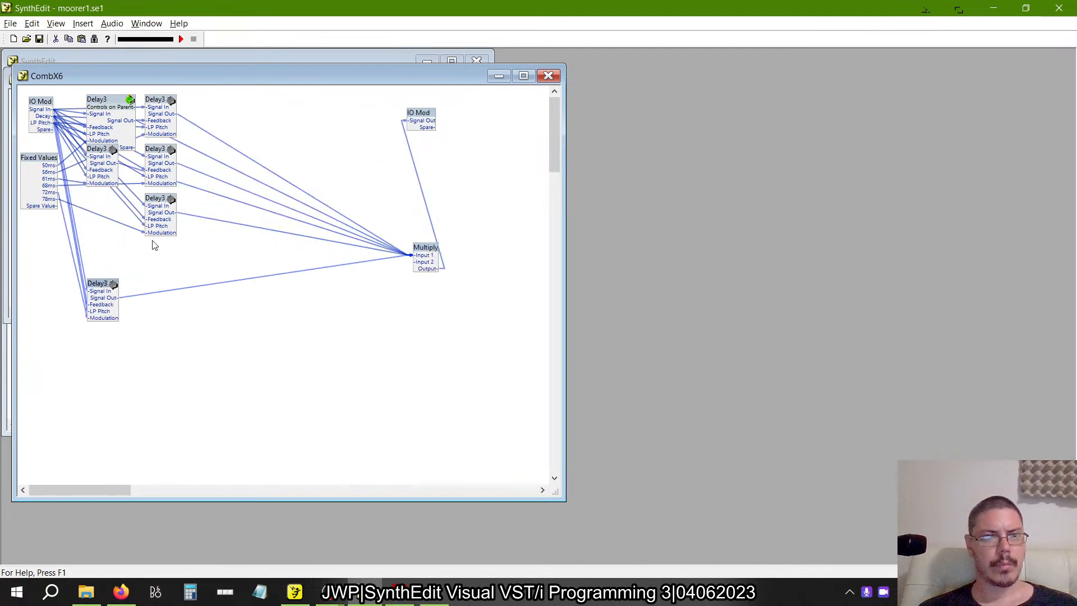
pyautogui.moveTo(166, 206); pyautogui.dragTo(237, 219)
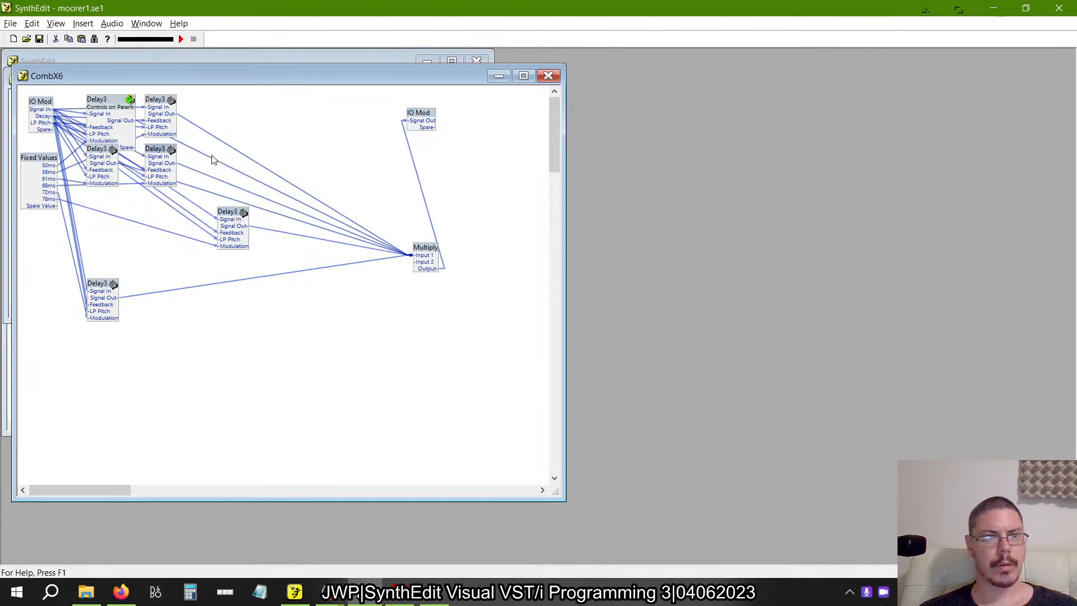
pyautogui.moveTo(161, 105); pyautogui.dragTo(243, 104)
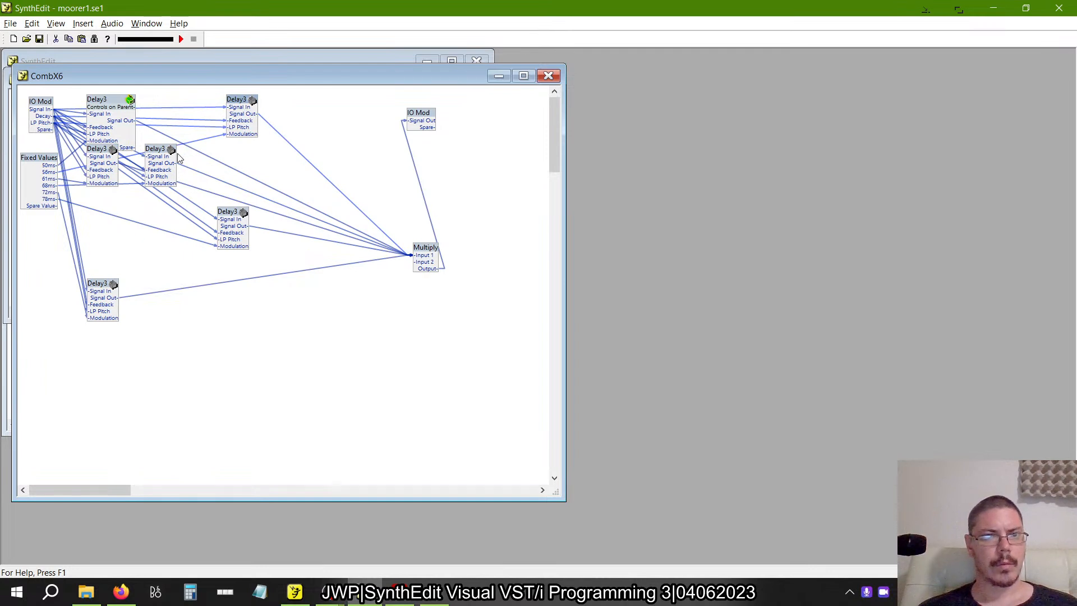
pyautogui.moveTo(161, 155); pyautogui.dragTo(175, 158)
pyautogui.moveTo(225, 212); pyautogui.dragTo(212, 240)
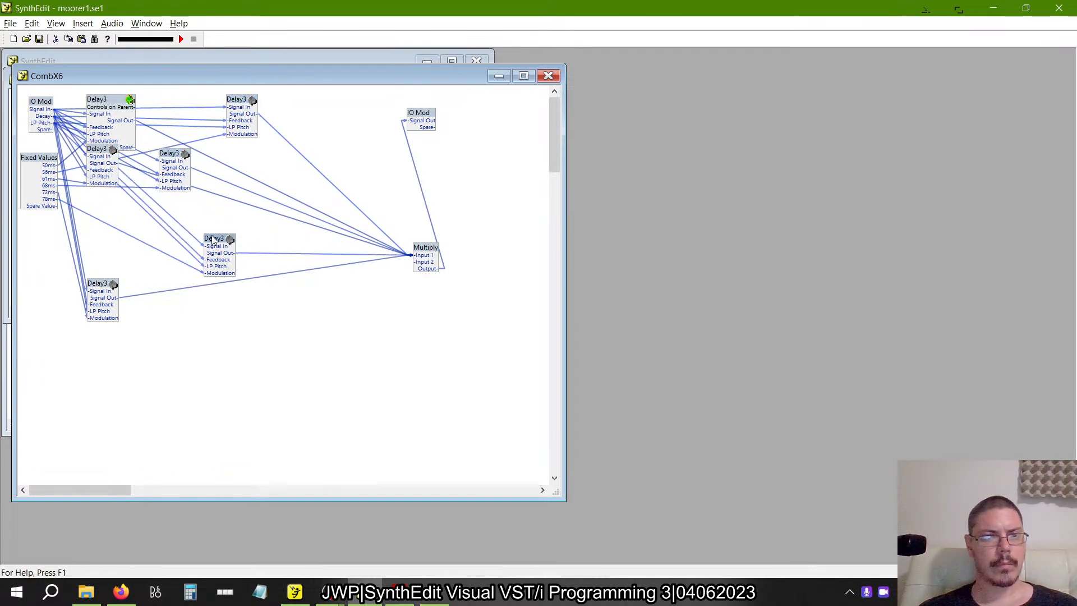
pyautogui.moveTo(98, 148); pyautogui.dragTo(108, 175)
pyautogui.click(113, 115)
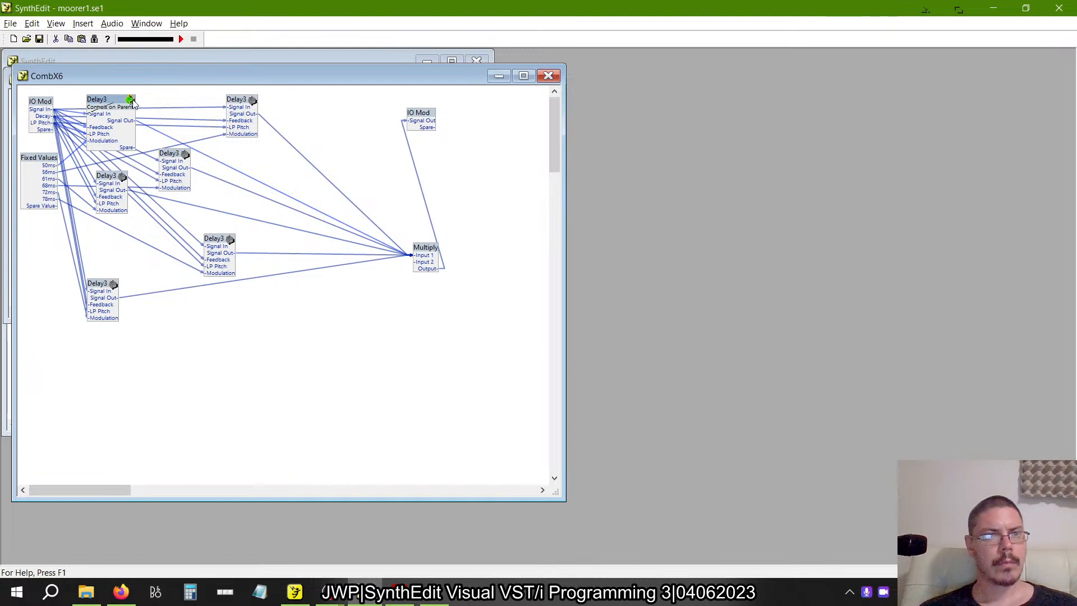
# Lock the reference Delay3 container that shows Controls on Parent, and return to CombX6.
pyautogui.doubleClick(111, 103)
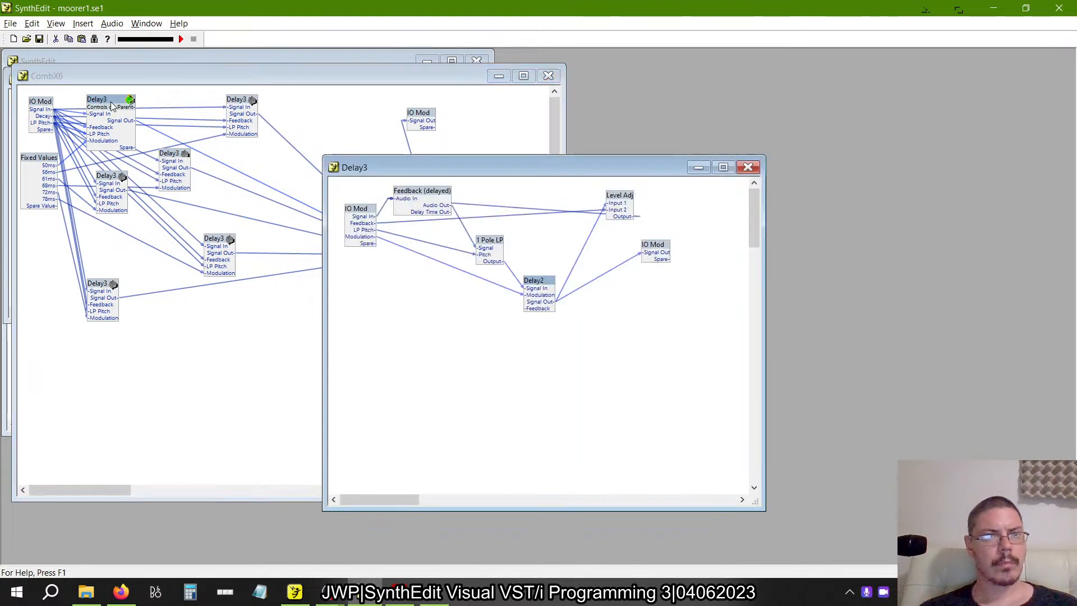
pyautogui.click(95, 39)
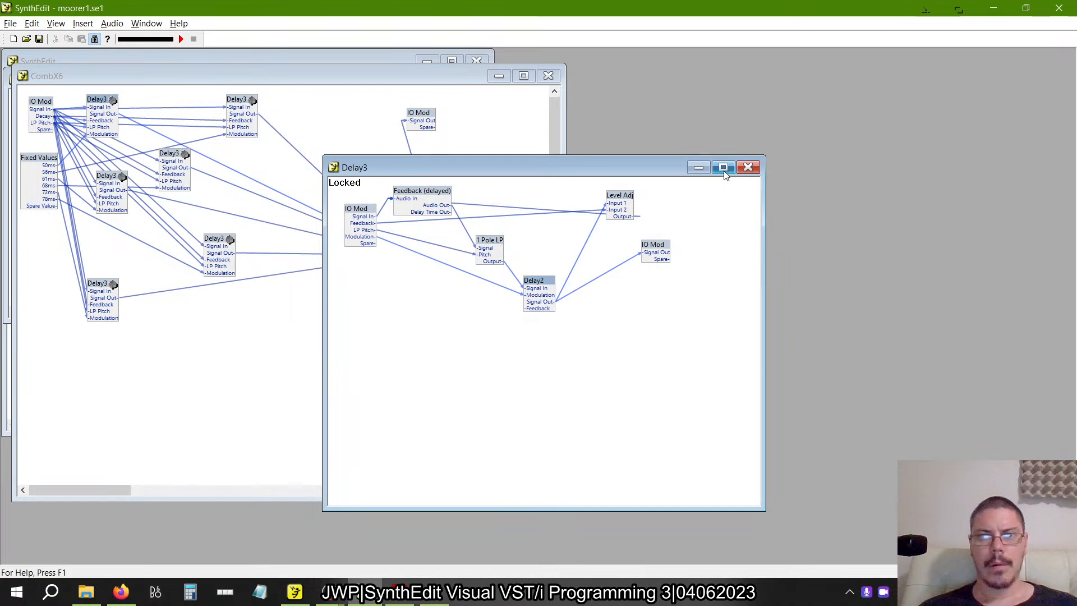
pyautogui.click(749, 167)
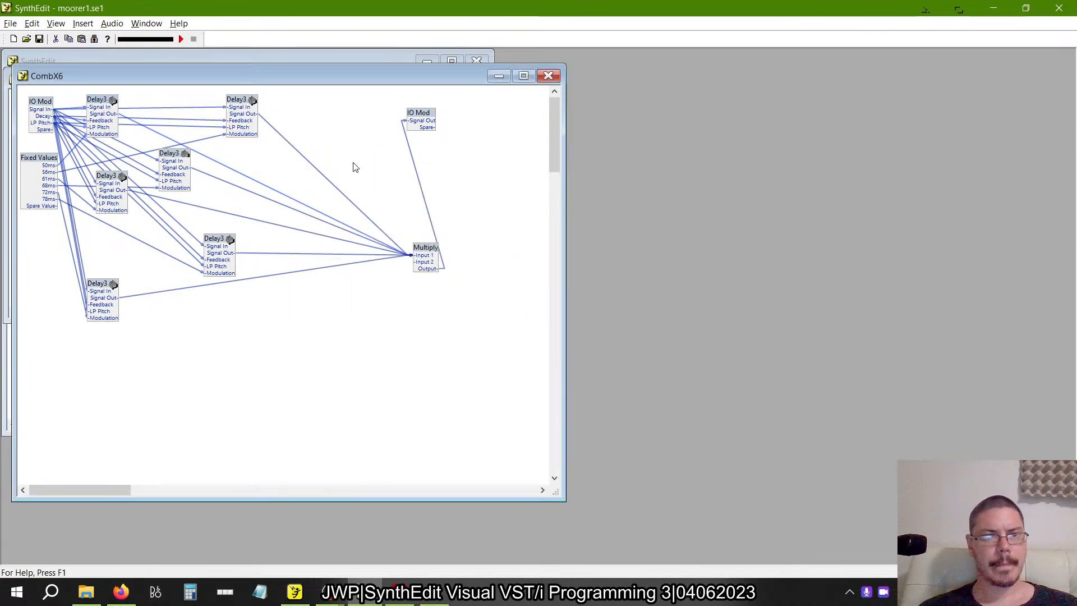
# Switch to the rebuilt CombX4 and paste two copies of Delay3 in a column below the first one.
pyautogui.hotkey('alt', 'Tab')
pyautogui.hotkey('ctrl', 'v')
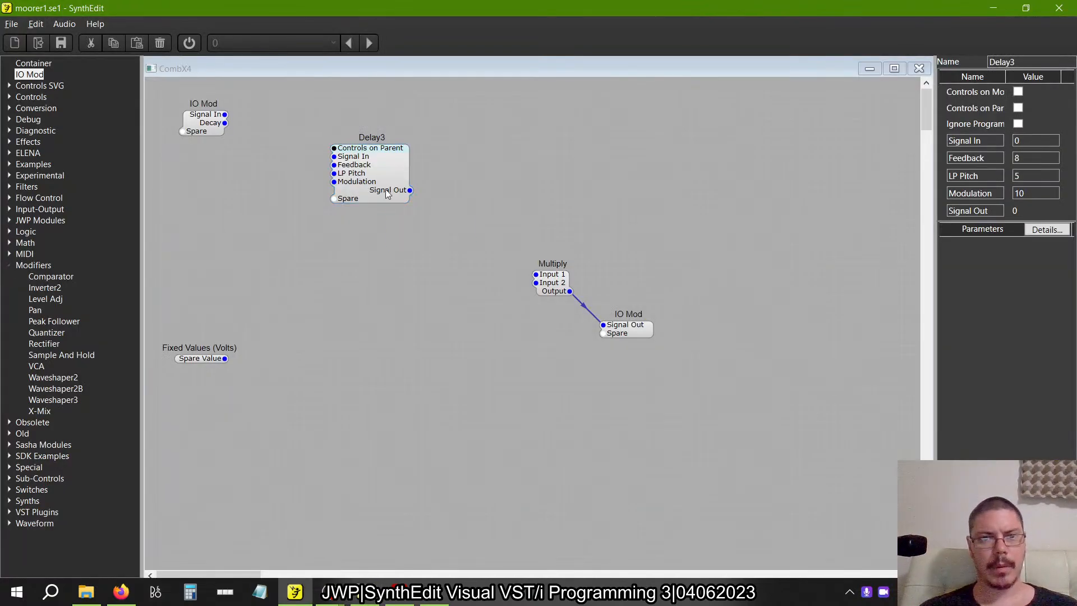
pyautogui.moveTo(406, 219); pyautogui.dragTo(349, 248)
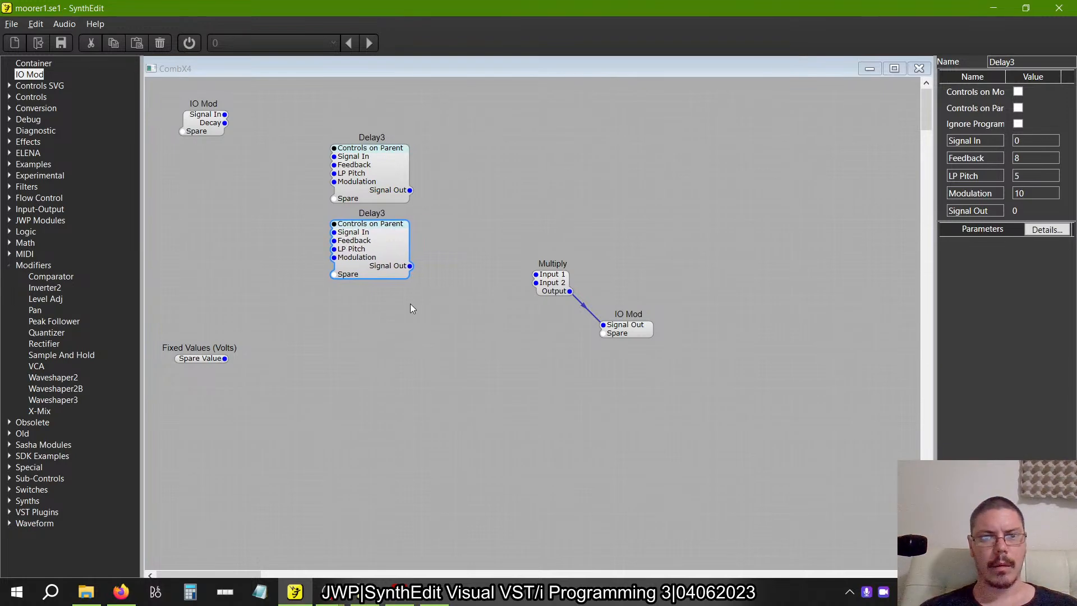
pyautogui.hotkey('ctrl', 'v')
# Duplicate the three Delay3 modules as a second column beside the first, and move the third row up for even spacing.
pyautogui.moveTo(418, 234); pyautogui.dragTo(266, 43)
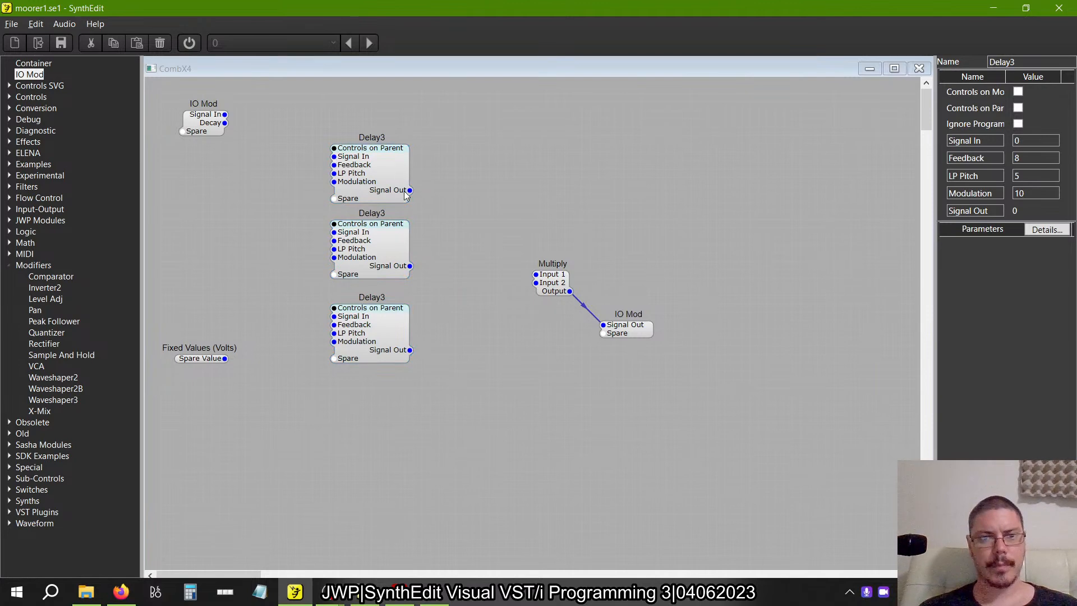
pyautogui.hotkey('ctrl', 'v')
pyautogui.moveTo(437, 196); pyautogui.dragTo(474, 169)
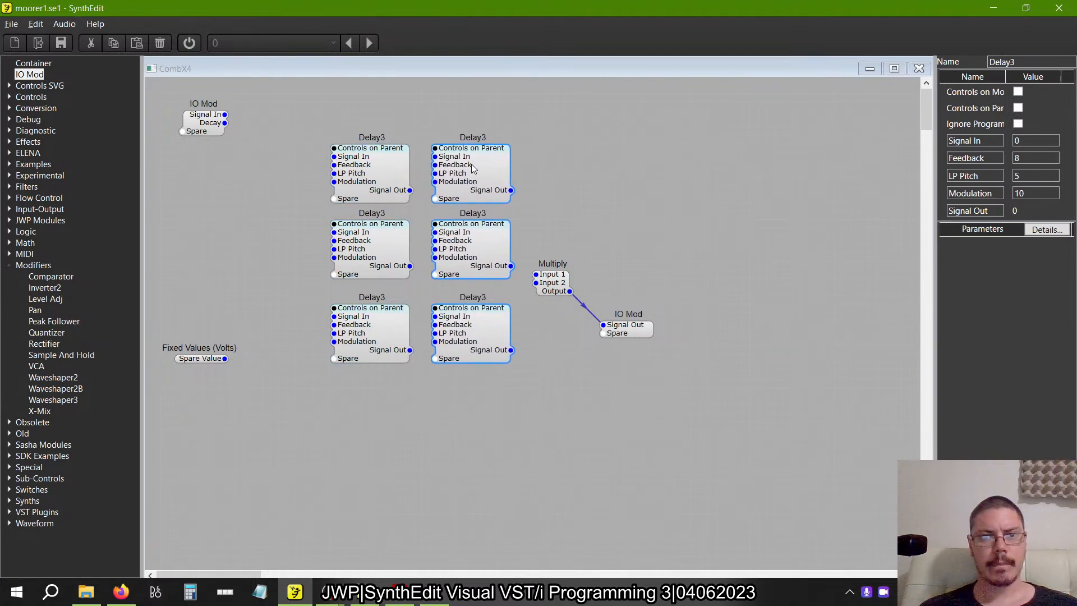
pyautogui.click(437, 426)
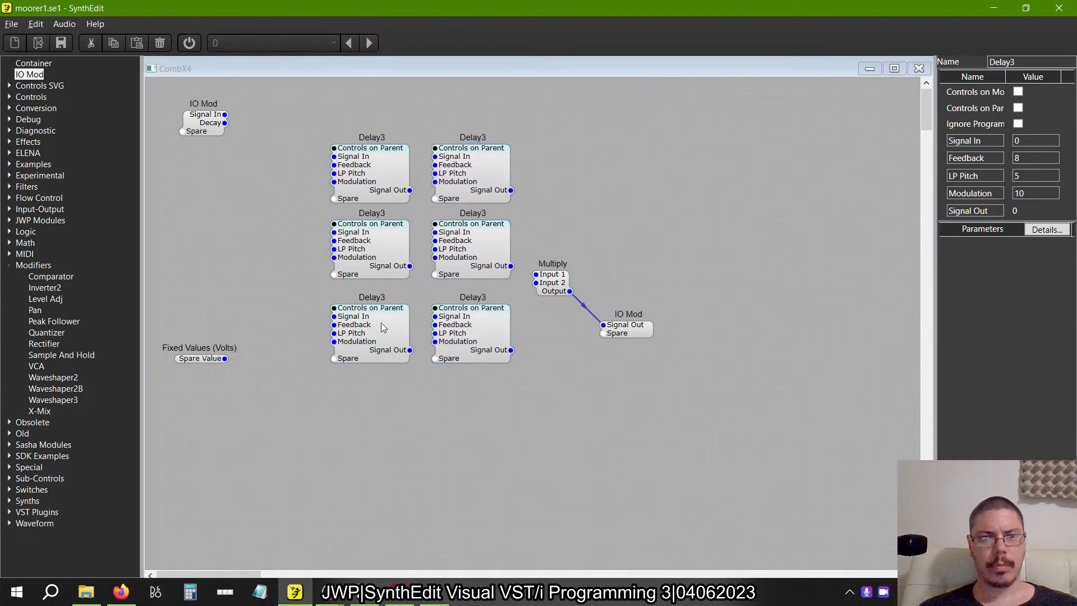
pyautogui.moveTo(382, 325); pyautogui.dragTo(382, 315)
pyautogui.moveTo(491, 339); pyautogui.dragTo(494, 332)
pyautogui.click(463, 480)
# Switch to the reference CombX6 and rearrange its Delay3 modules into two staggered columns in the order of their Fixed Values wires.
pyautogui.hotkey('alt', 'Tab')
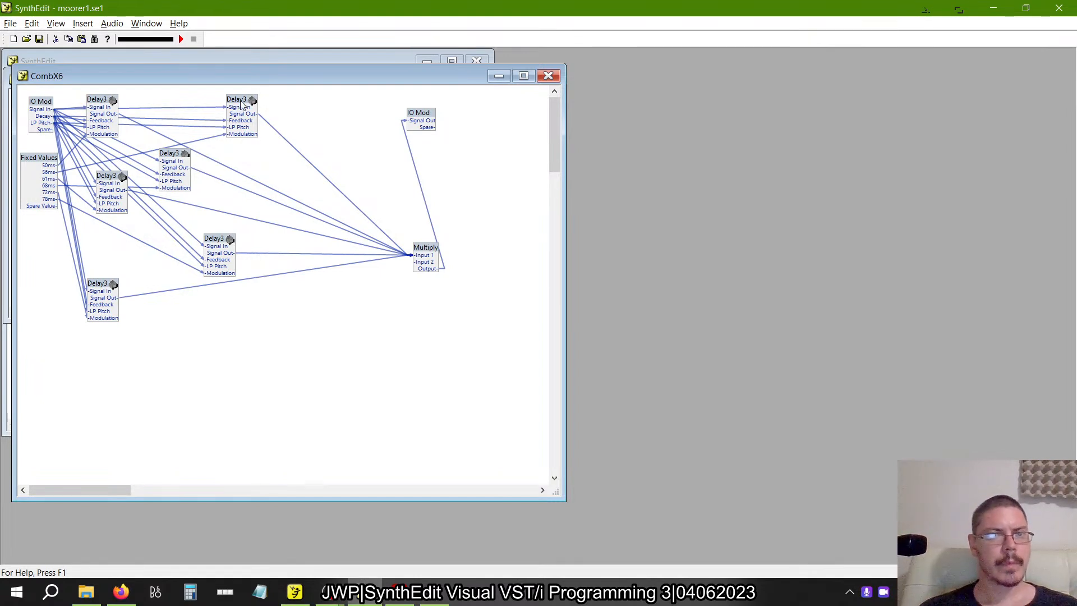
pyautogui.moveTo(243, 105); pyautogui.dragTo(243, 101)
pyautogui.moveTo(173, 162); pyautogui.dragTo(244, 180)
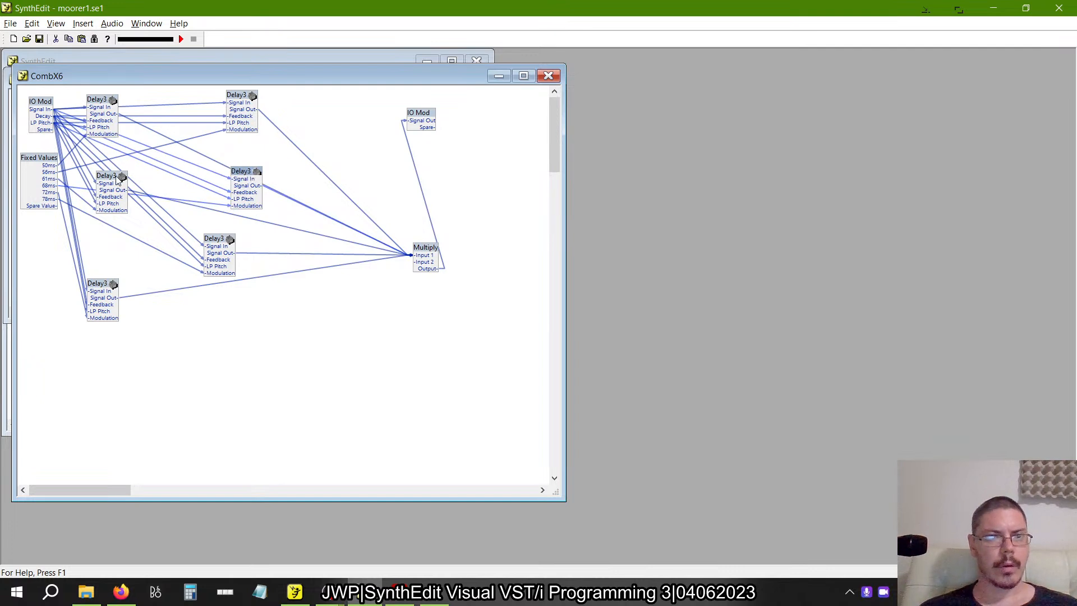
pyautogui.moveTo(119, 184); pyautogui.dragTo(155, 161)
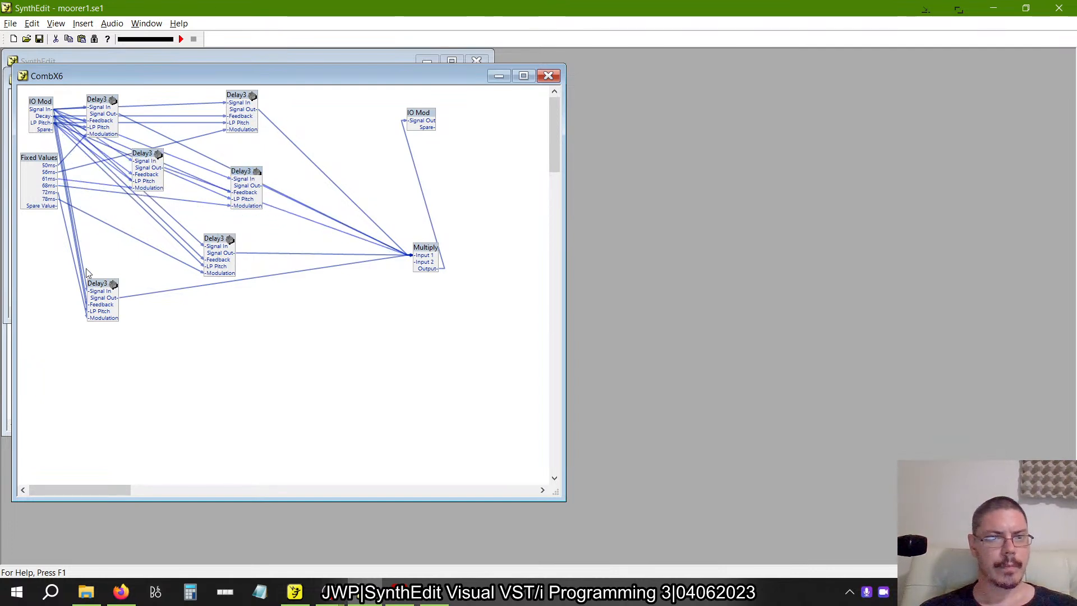
pyautogui.moveTo(100, 286); pyautogui.dragTo(122, 241)
pyautogui.moveTo(230, 242); pyautogui.dragTo(243, 287)
pyautogui.moveTo(159, 162); pyautogui.dragTo(146, 171)
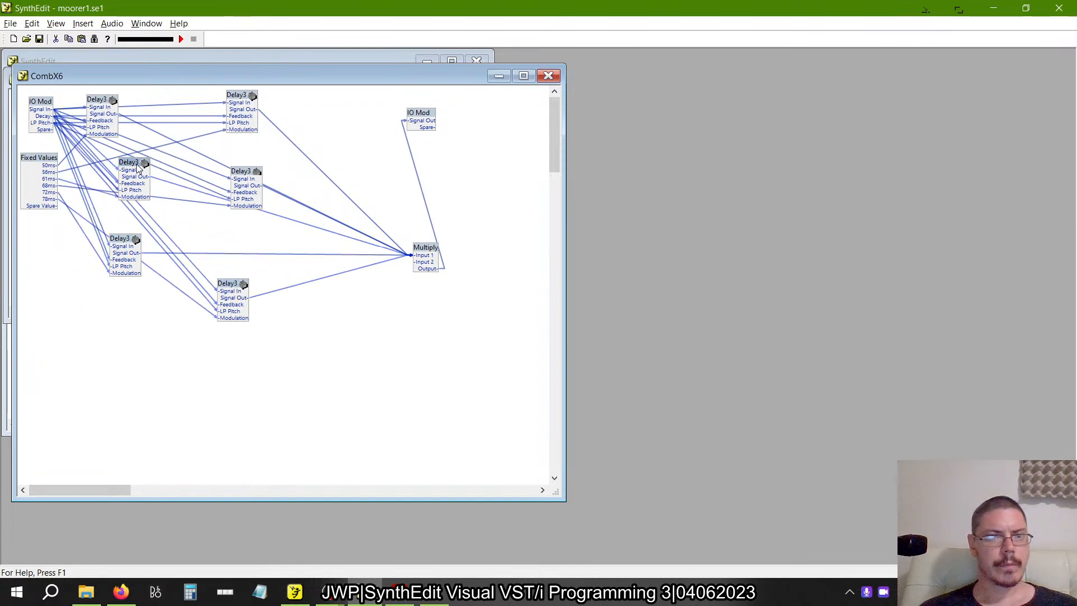
pyautogui.moveTo(254, 178); pyautogui.dragTo(218, 213)
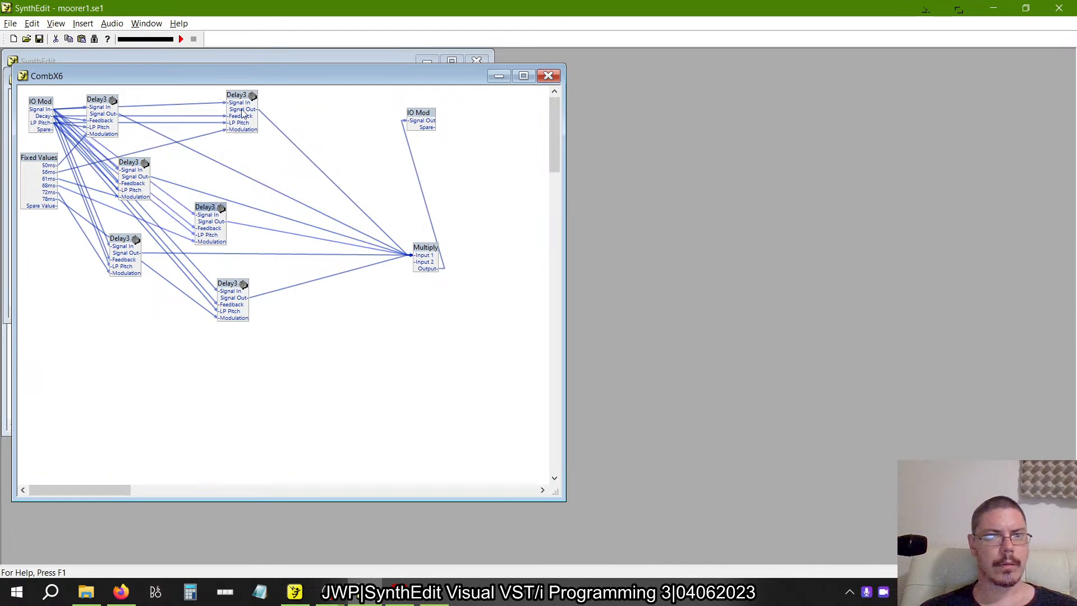
pyautogui.moveTo(243, 92); pyautogui.dragTo(212, 115)
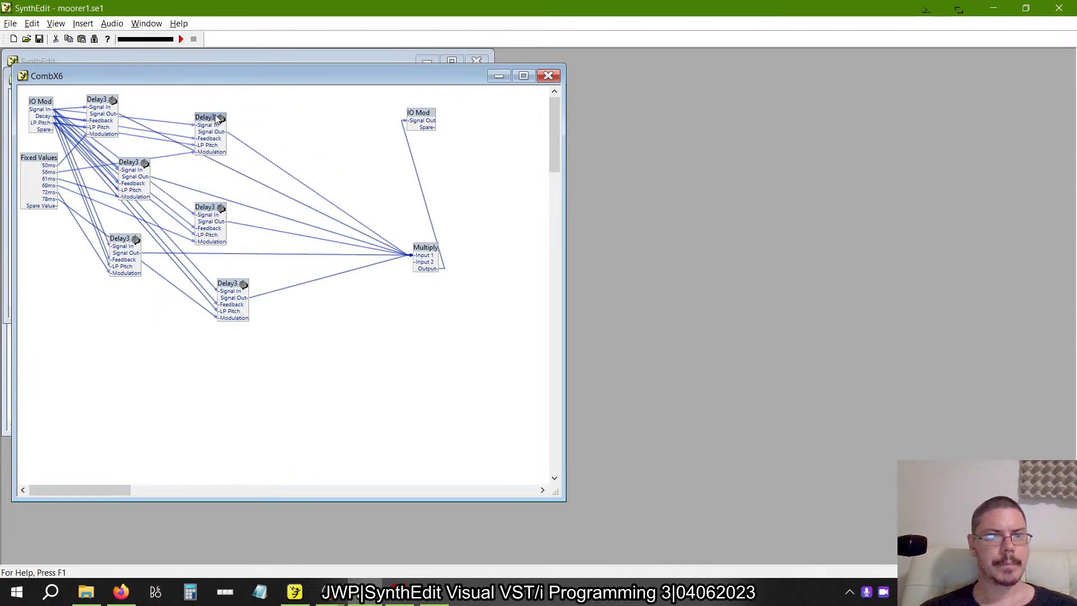
# In the rebuilt CombX4, move Fixed Values (Volts) below the input IO Mod and wire a separate output to each Delay3's Modulation.
pyautogui.hotkey('alt', 'Tab')
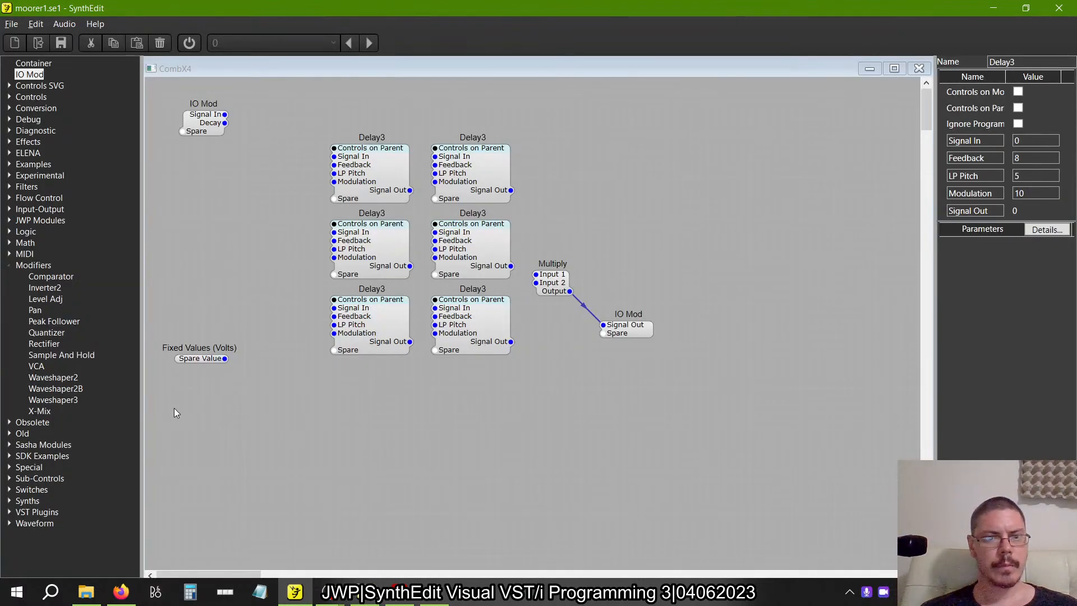
pyautogui.moveTo(194, 360); pyautogui.dragTo(220, 210)
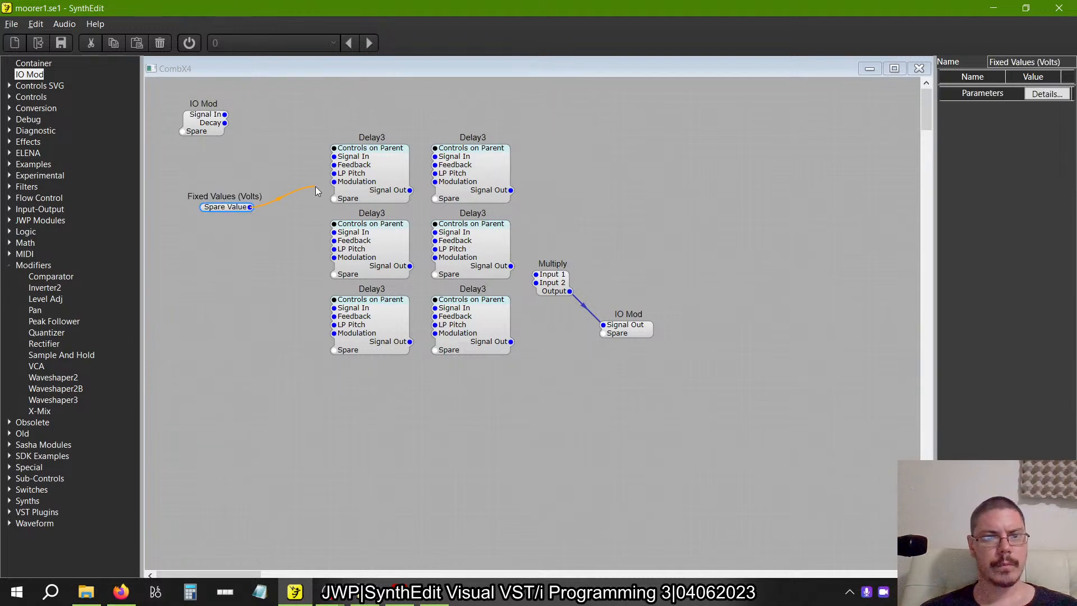
pyautogui.moveTo(304, 192); pyautogui.dragTo(333, 181)
pyautogui.moveTo(249, 215); pyautogui.dragTo(435, 181)
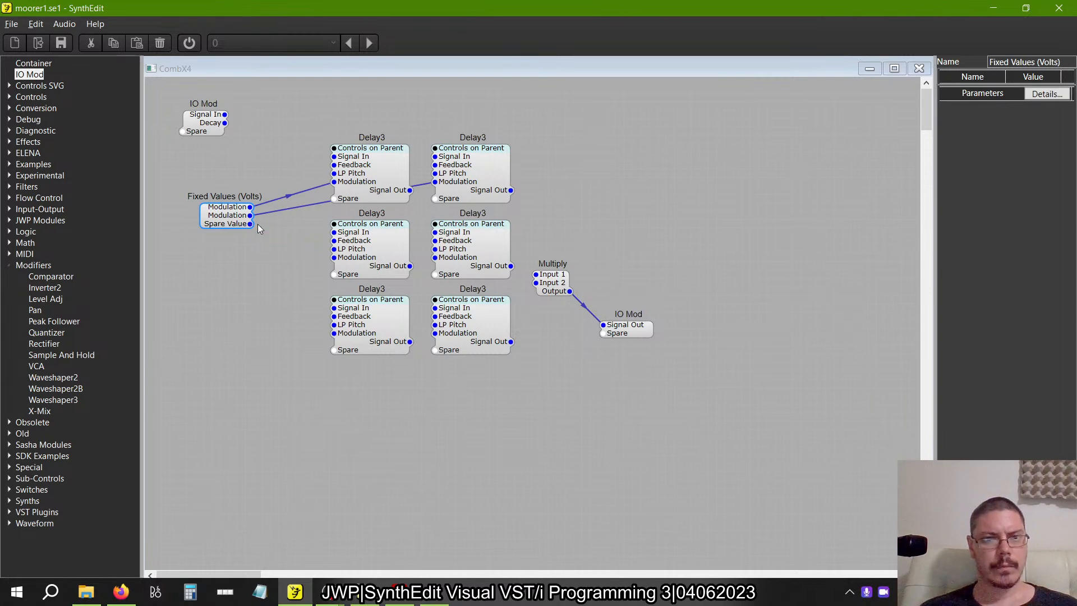
pyautogui.moveTo(250, 224); pyautogui.dragTo(434, 257)
pyautogui.moveTo(250, 240); pyautogui.dragTo(292, 315)
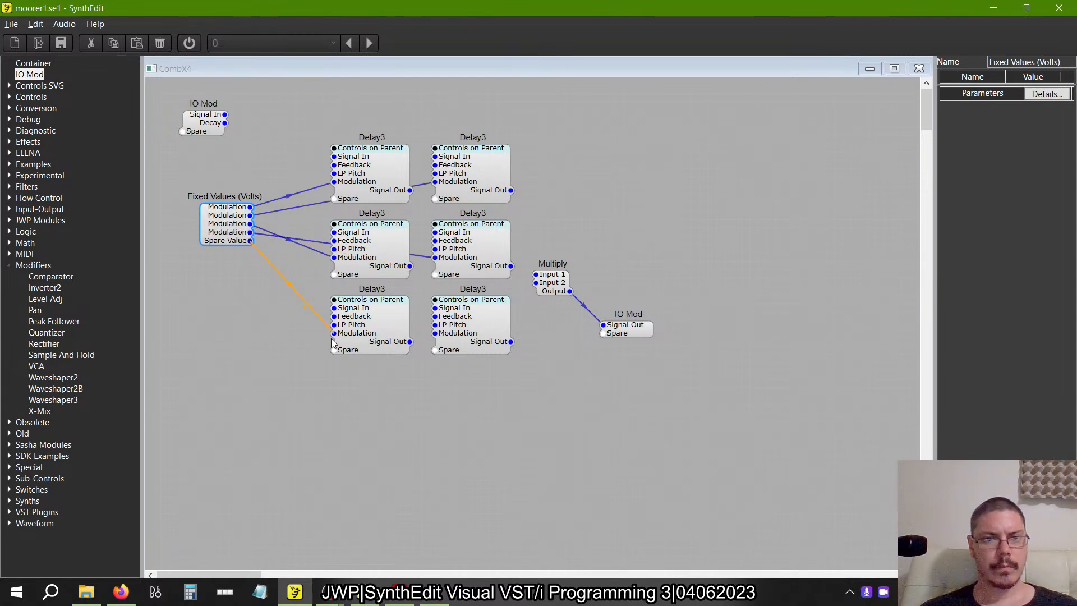
pyautogui.moveTo(249, 241); pyautogui.dragTo(434, 333)
pyautogui.click(431, 448)
pyautogui.click(229, 226)
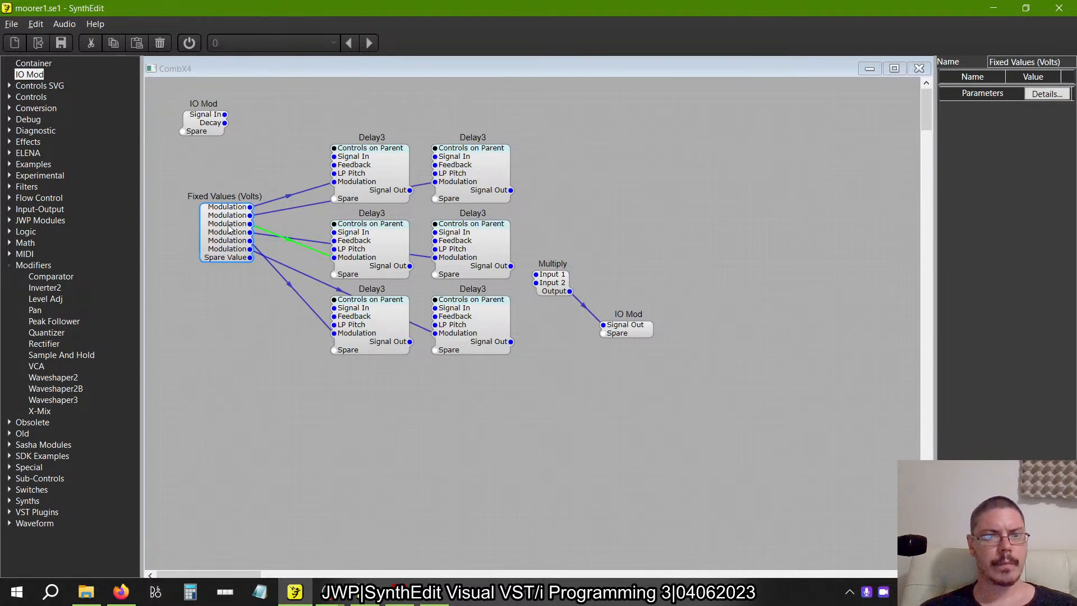
# Examine the labels and default values of the Fixed Values module in the reference CombX6.
pyautogui.hotkey('alt', 'Tab')
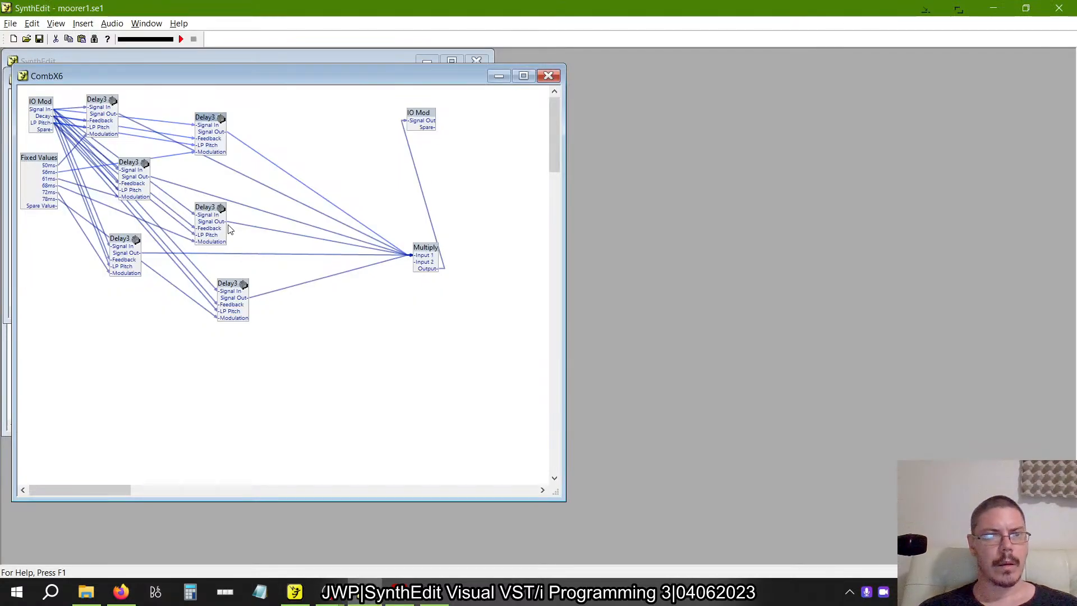
pyautogui.rightClick(35, 159)
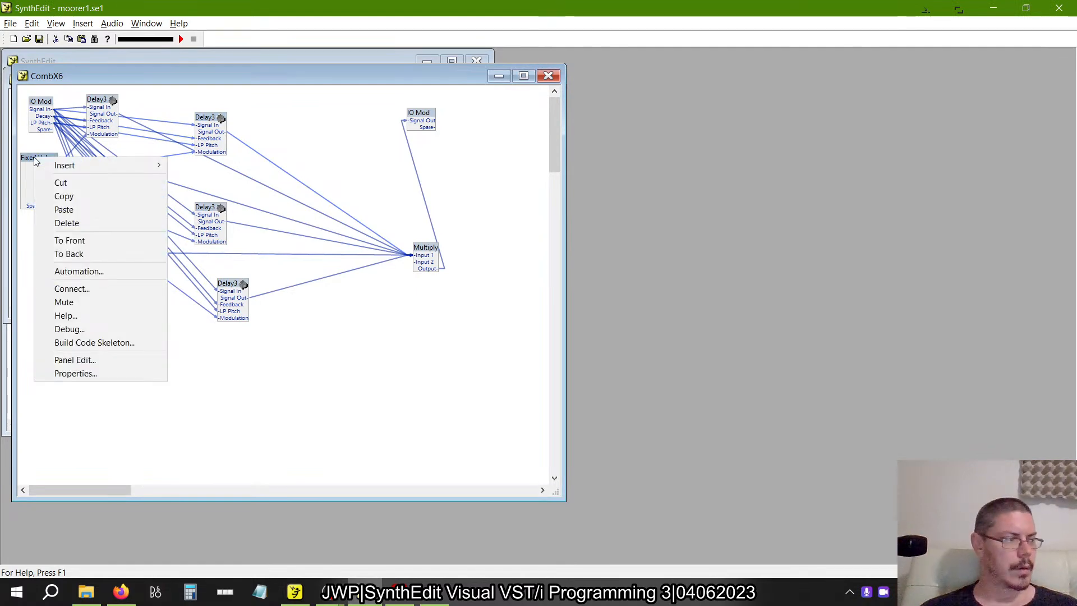
pyautogui.click(117, 373)
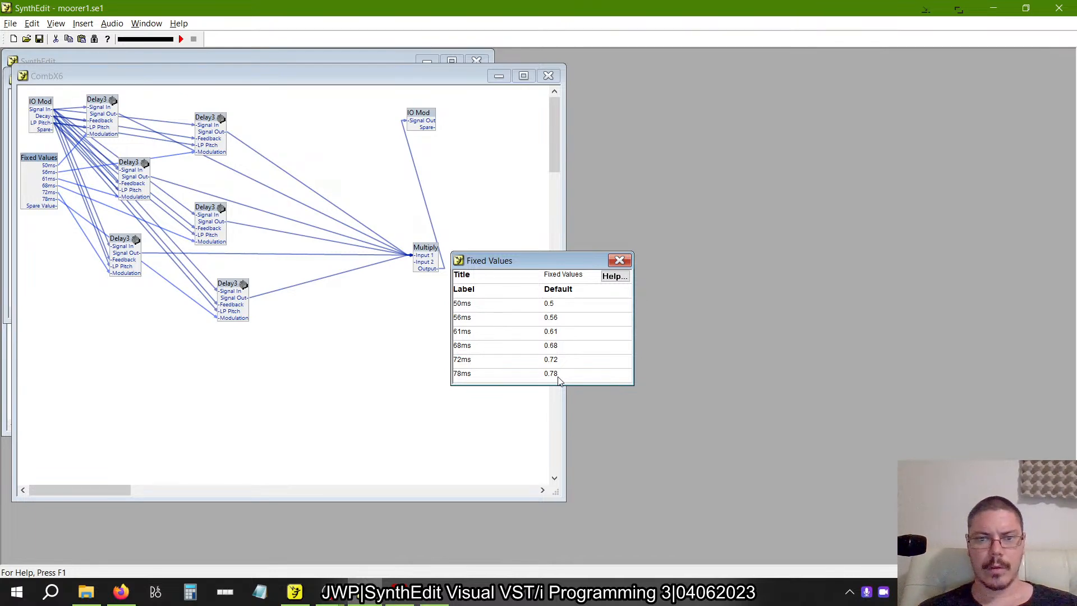
pyautogui.click(619, 260)
pyautogui.hotkey('alt', 'Tab')
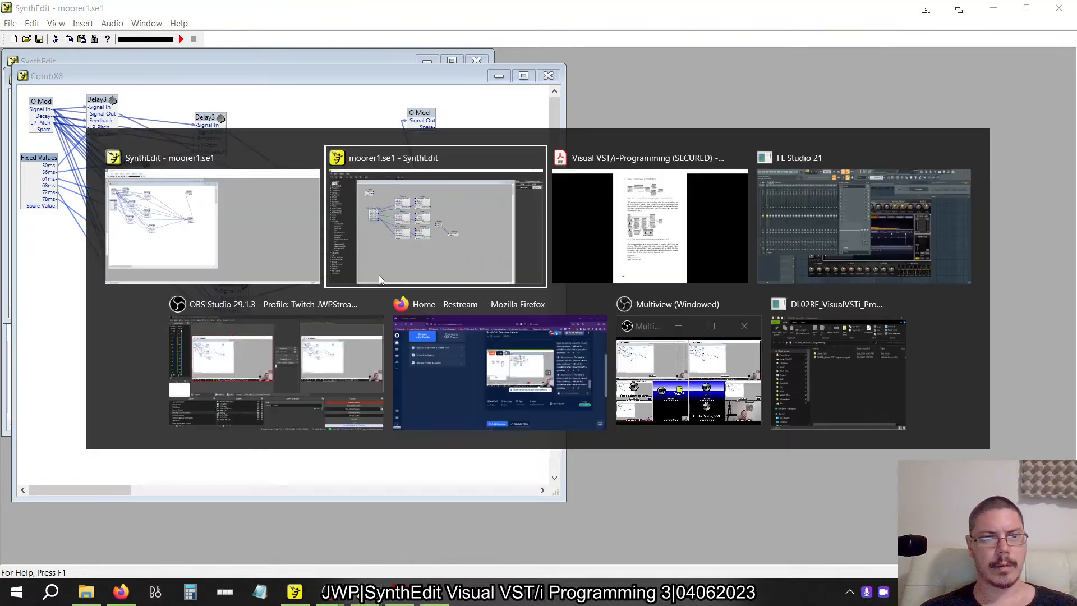
pyautogui.hotkey('alt', 'Tab')
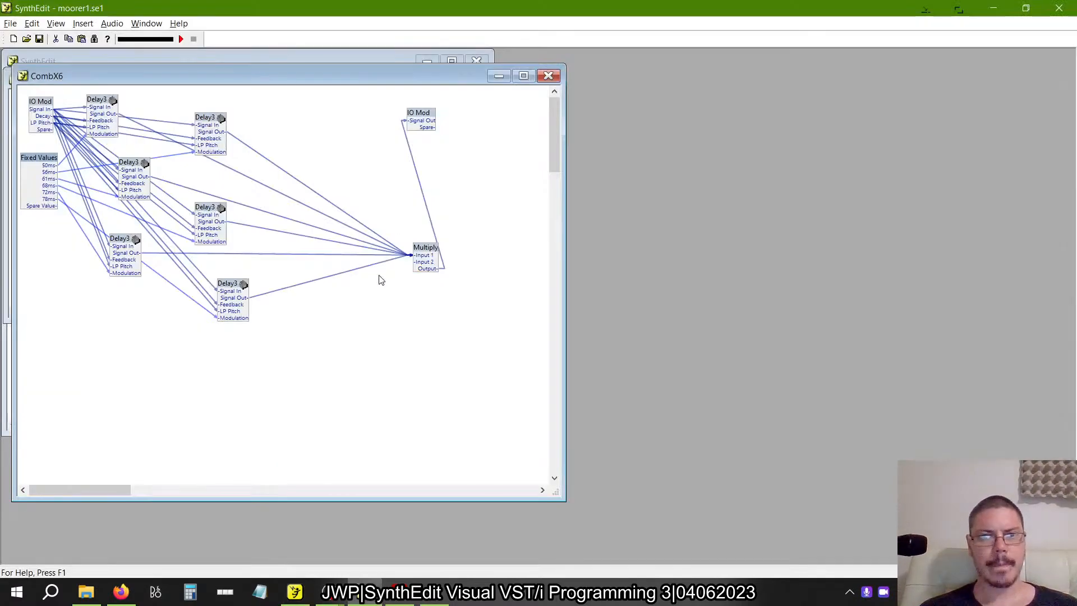
pyautogui.rightClick(36, 158)
pyautogui.click(87, 374)
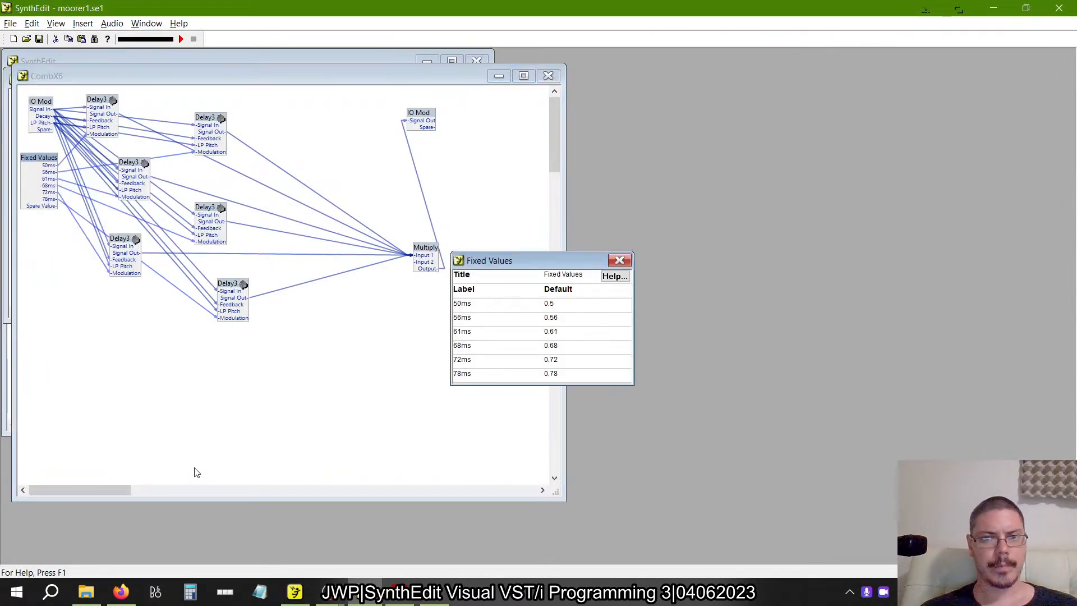
pyautogui.click(619, 261)
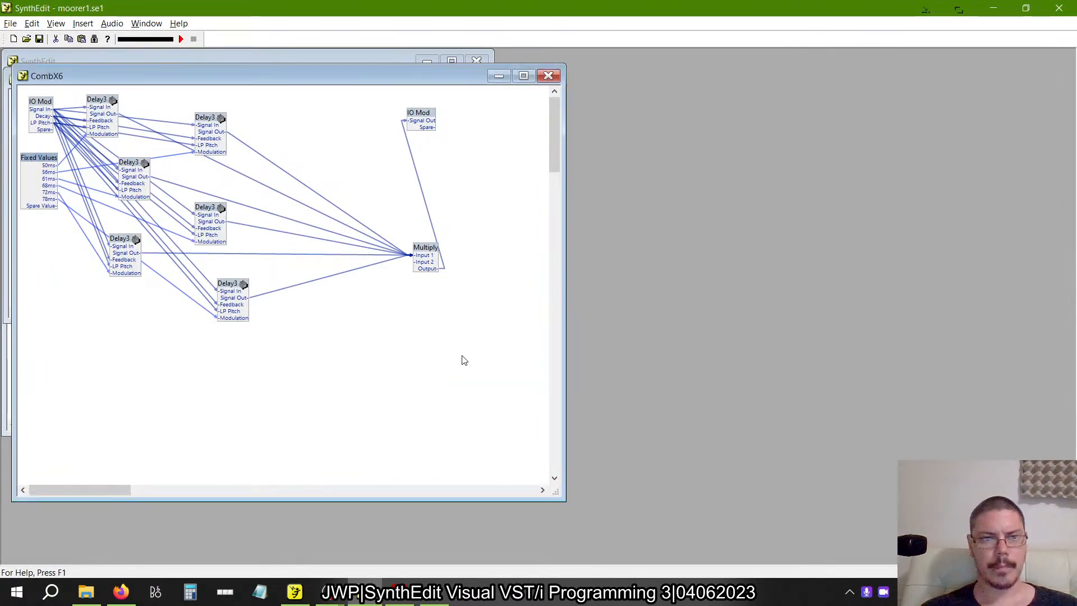
# Place the rebuilt moorer1.se1 window beside the reference CombX6 so both Fixed Values modules are in view.
pyautogui.hotkey('alt', 'Tab')
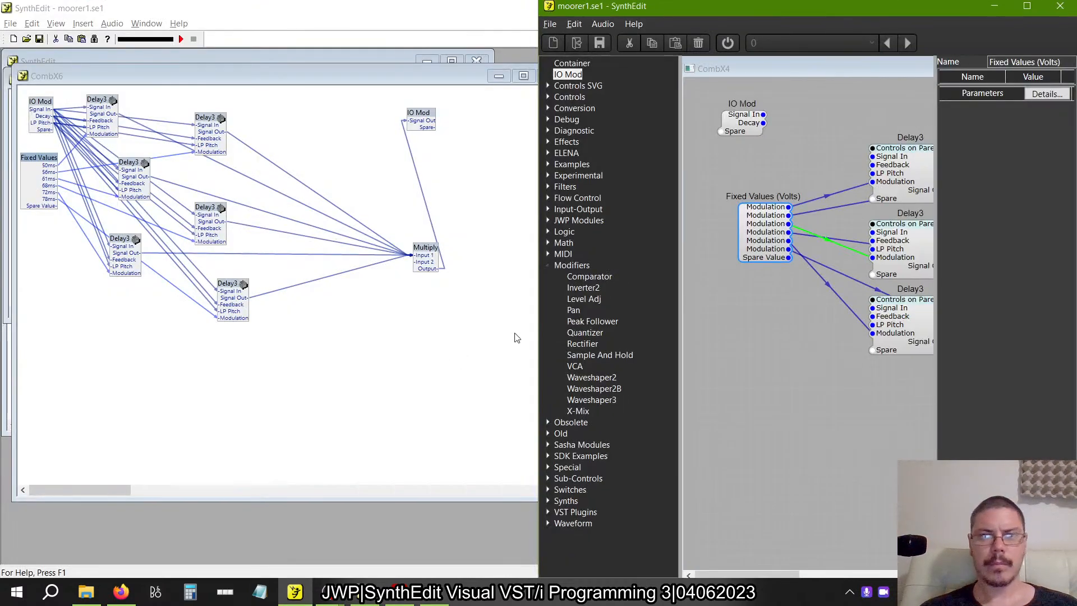
pyautogui.hscroll(4, 836, 250)
pyautogui.hscroll(-4, 835, 252)
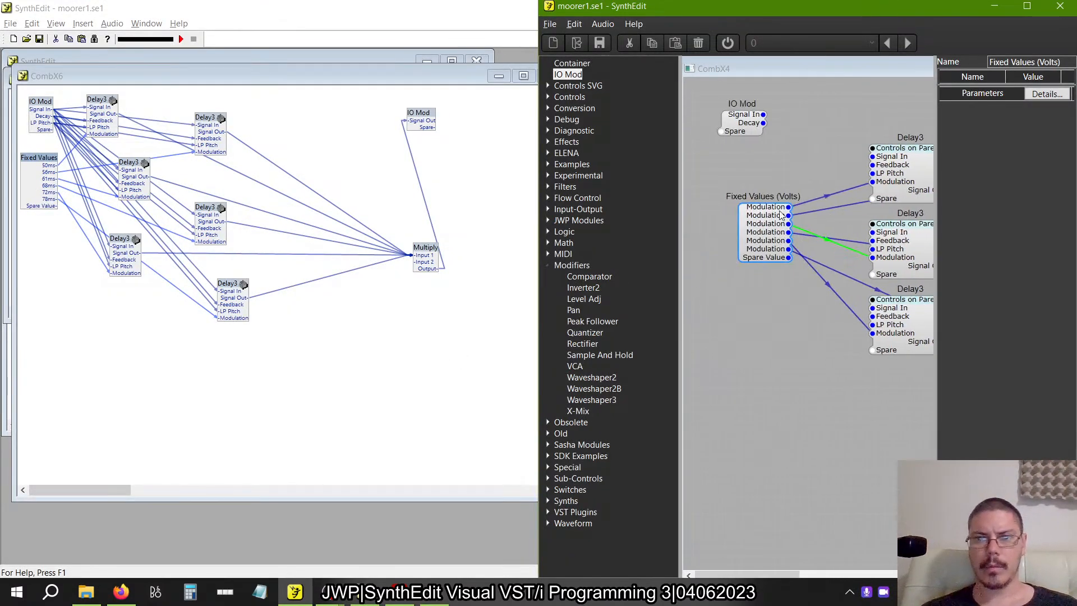
# Set the first two outputs of the rebuilt Fixed Values (Volts) module to 0.50 and 0.56.
pyautogui.click(897, 177)
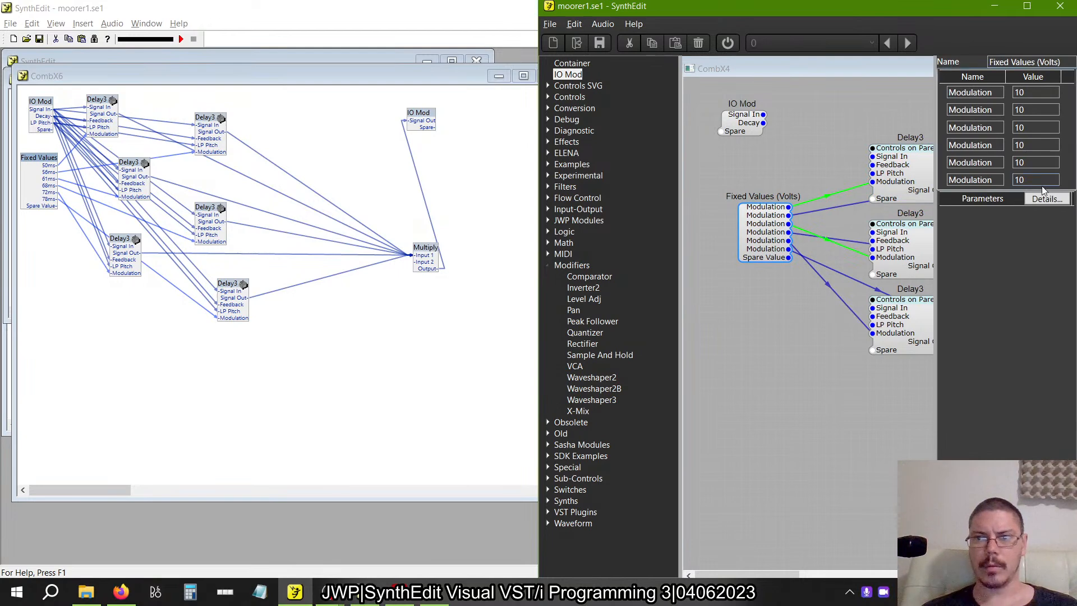
pyautogui.moveTo(1047, 94); pyautogui.dragTo(839, 85)
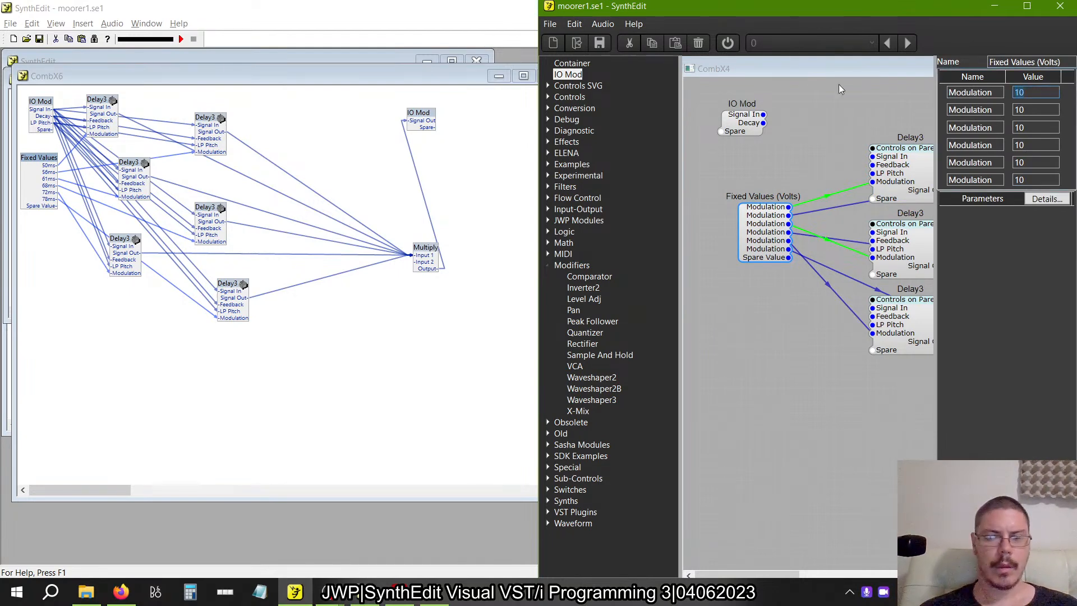
pyautogui.write('0.50')
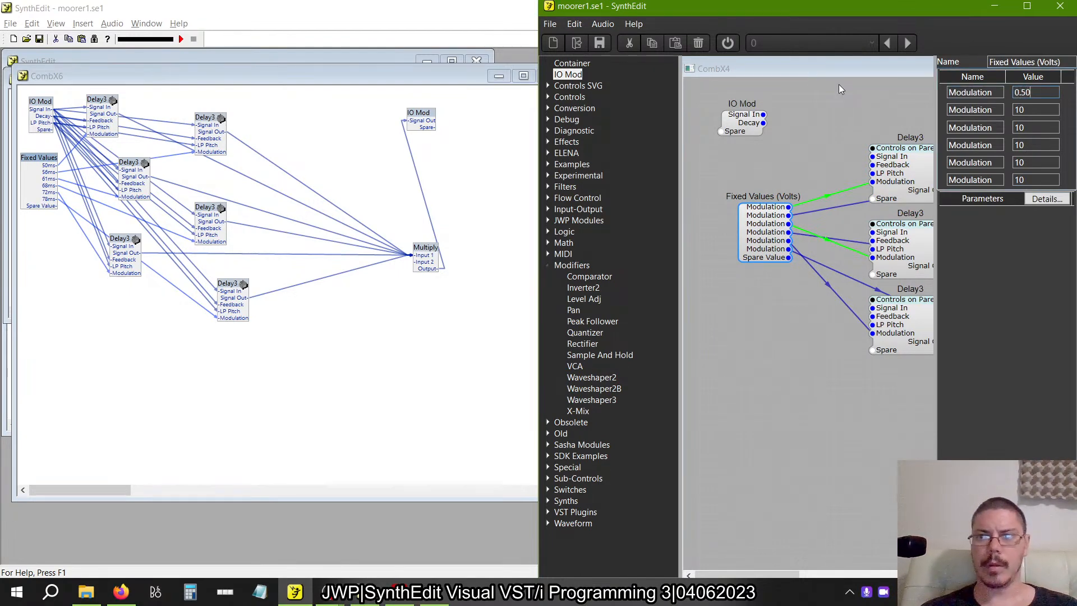
pyautogui.press('Tab')
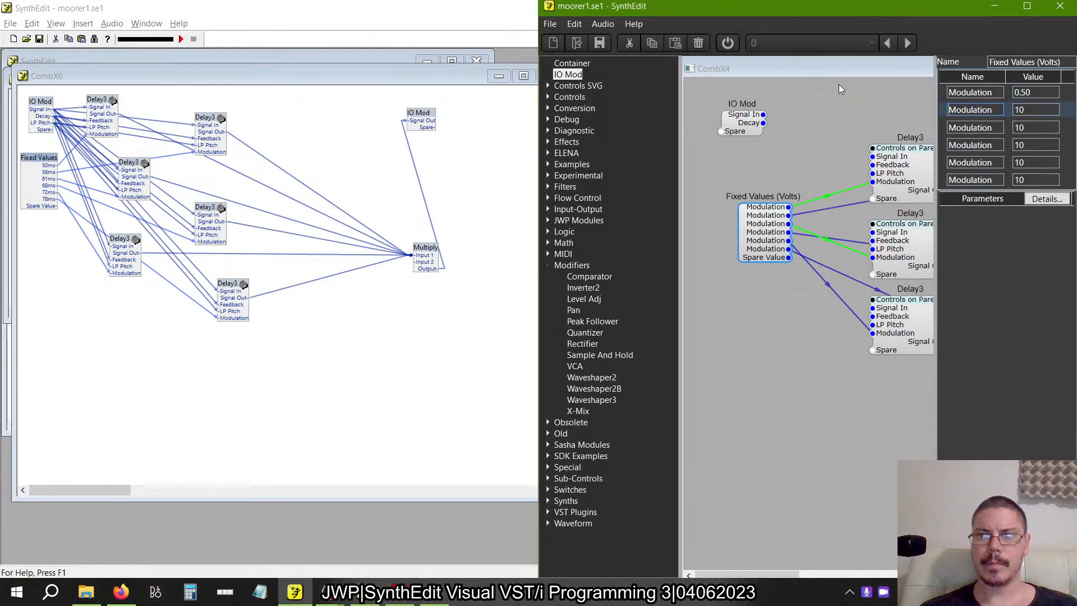
pyautogui.press('Tab')
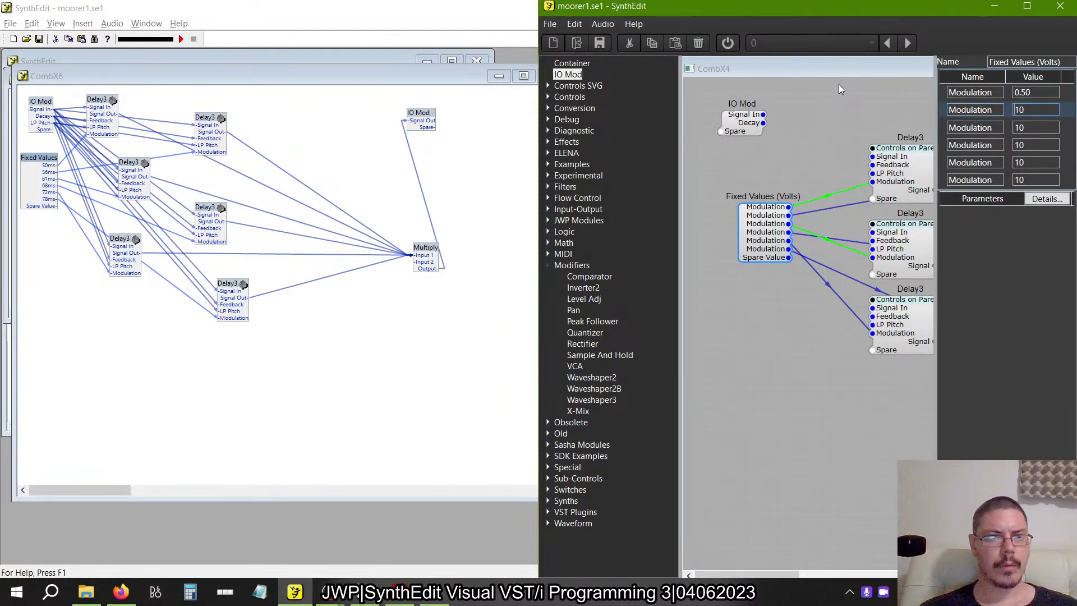
pyautogui.hotkey('ctrl', 'a')
pyautogui.write('0.')
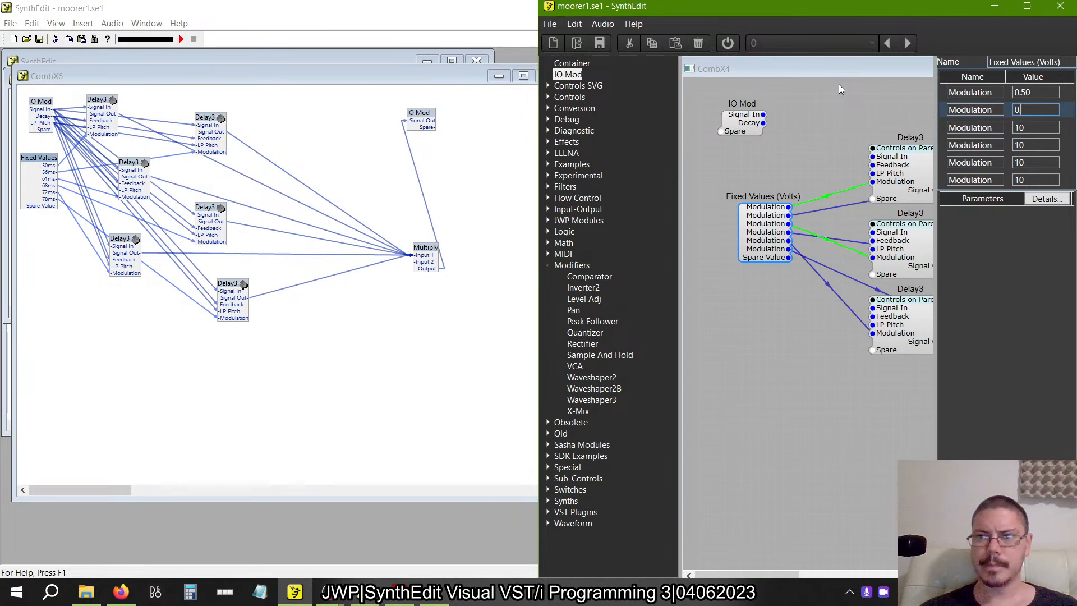
pyautogui.write('56')
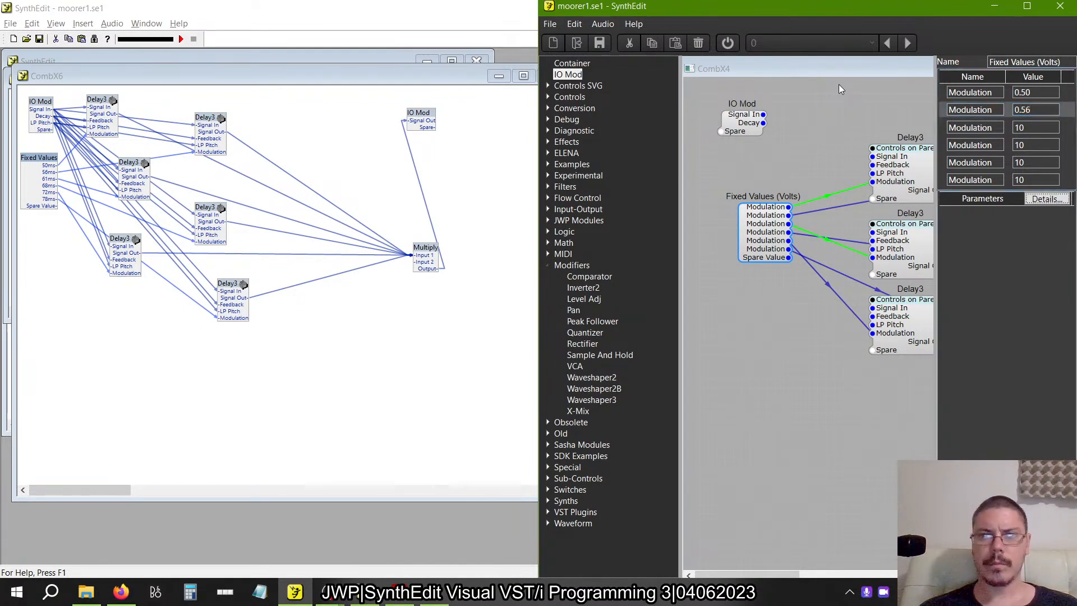
# Set the third Fixed Values (Volts) output to 0.61.
pyautogui.hotkey('shift', 'Tab')
pyautogui.hotkey('shift', 'Tab')
pyautogui.press('Down')
pyautogui.press('Tab')
pyautogui.press('Tab')
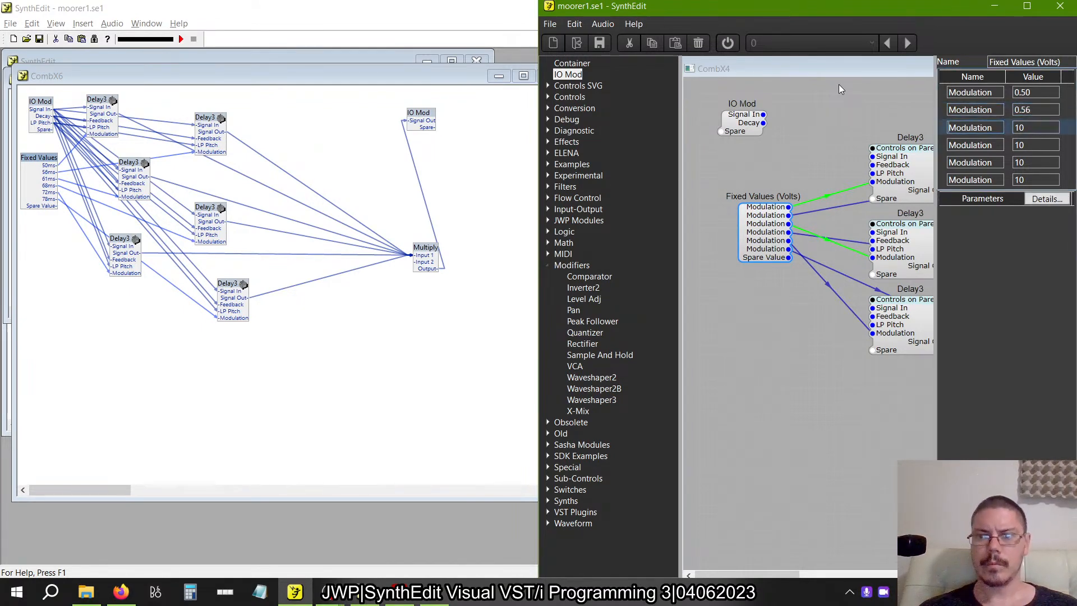
pyautogui.hotkey('ctrl', 'a')
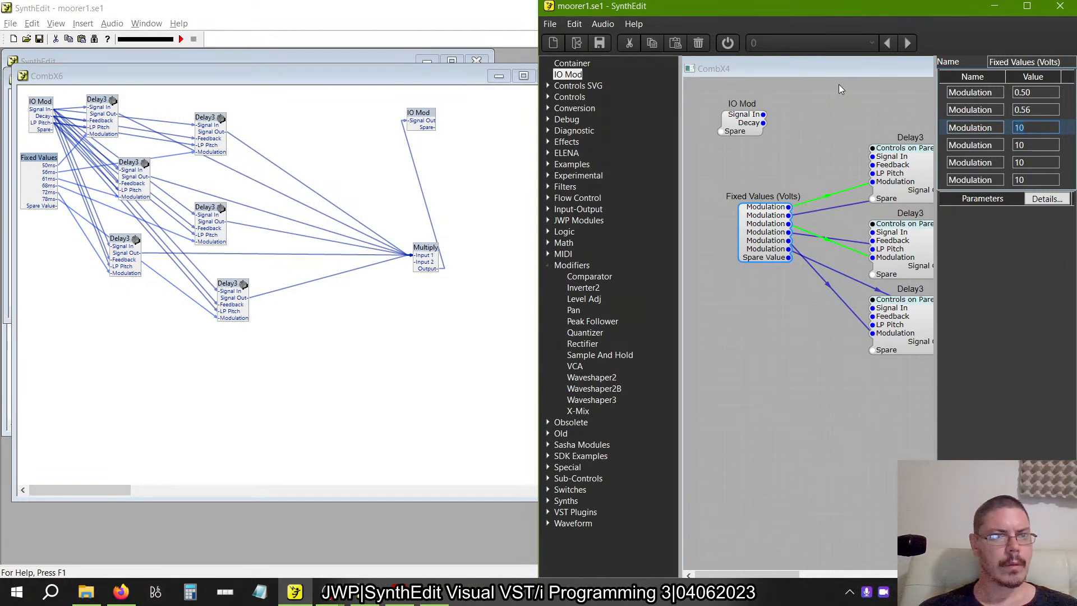
pyautogui.write('0.61')
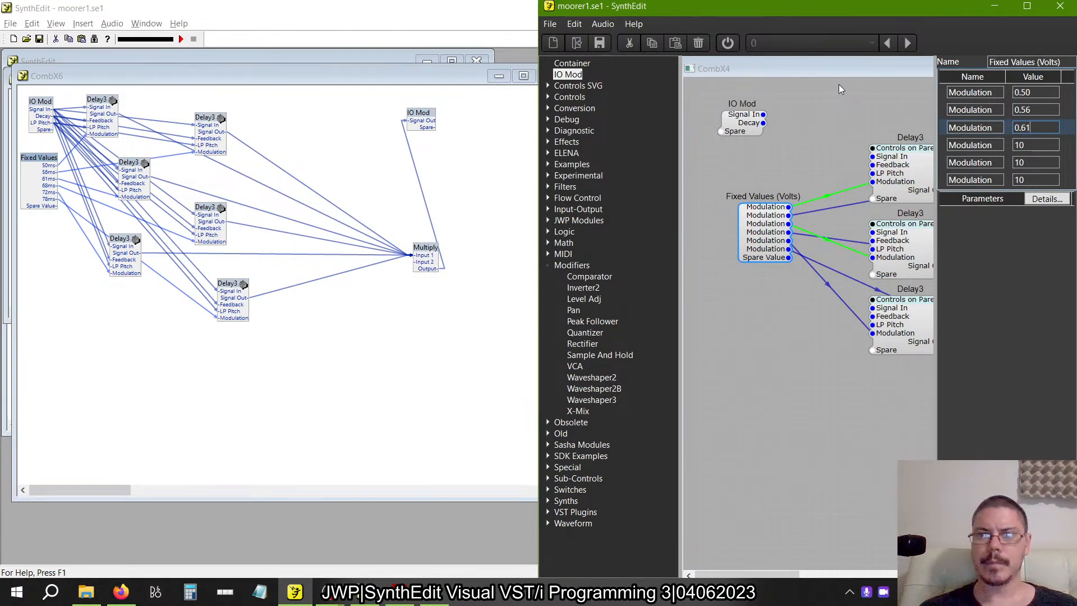
# Rename the fourth Fixed Values (Volts) output 68ms and set its value to 0.68.
pyautogui.hotkey('shift', 'Tab')
pyautogui.press('Down')
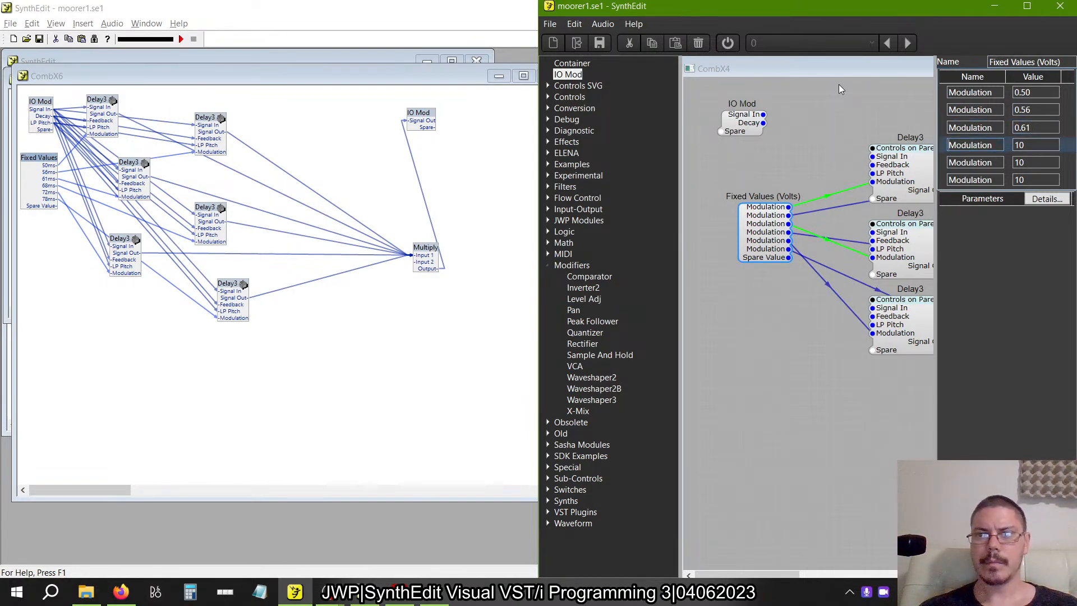
pyautogui.hotkey('ctrl', 'a')
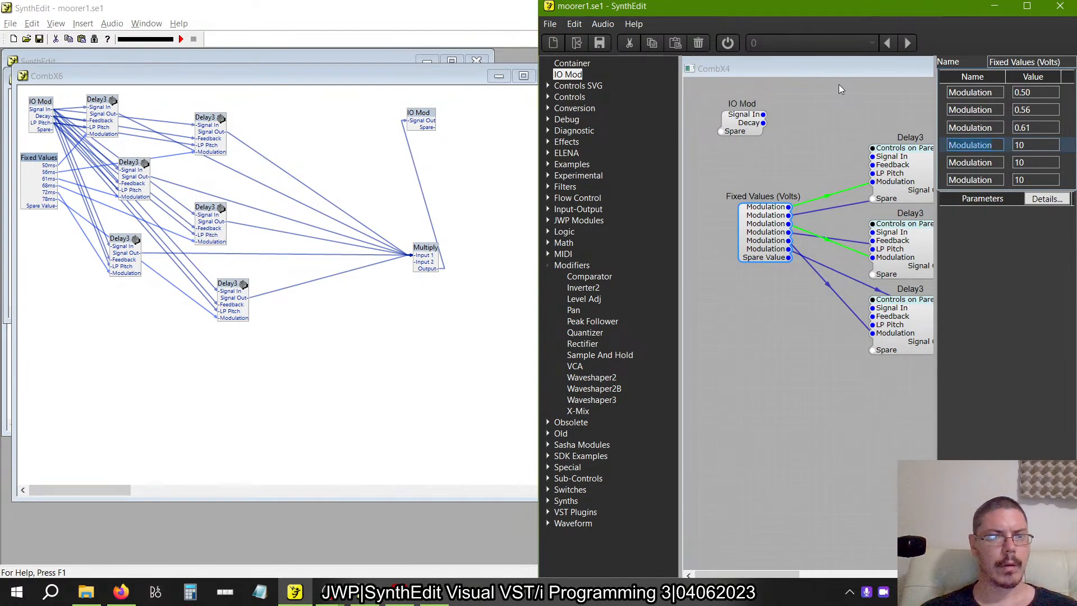
pyautogui.write('68ms')
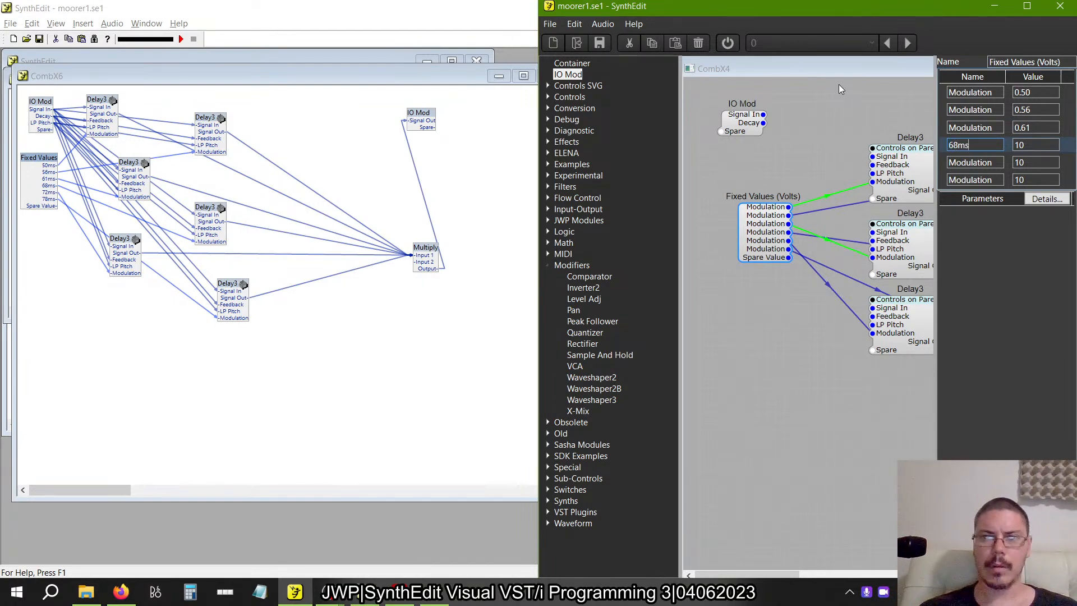
pyautogui.write('0.68')
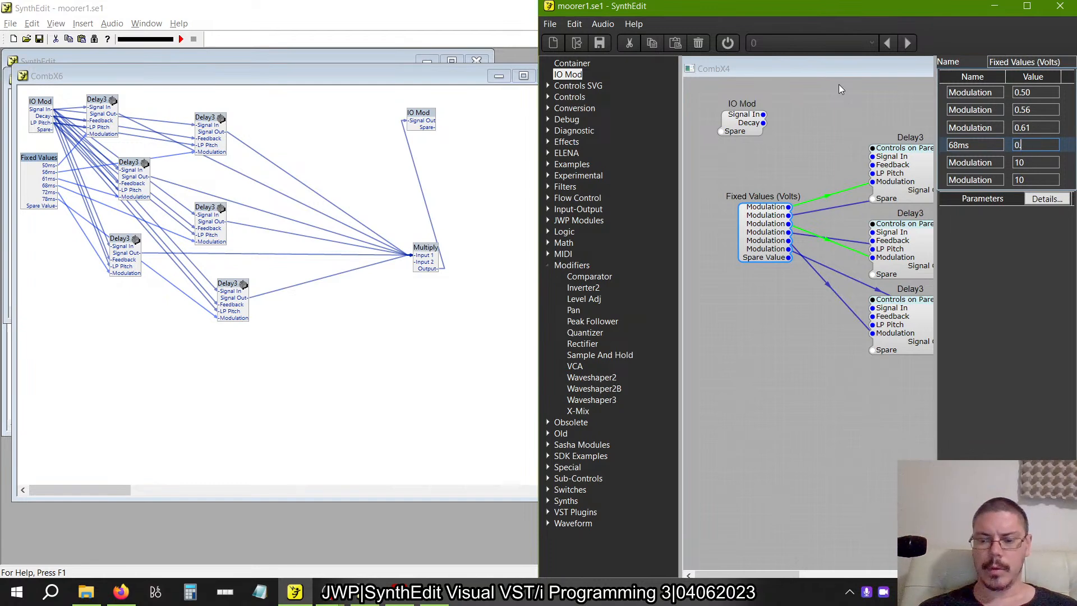
pyautogui.press('Tab')
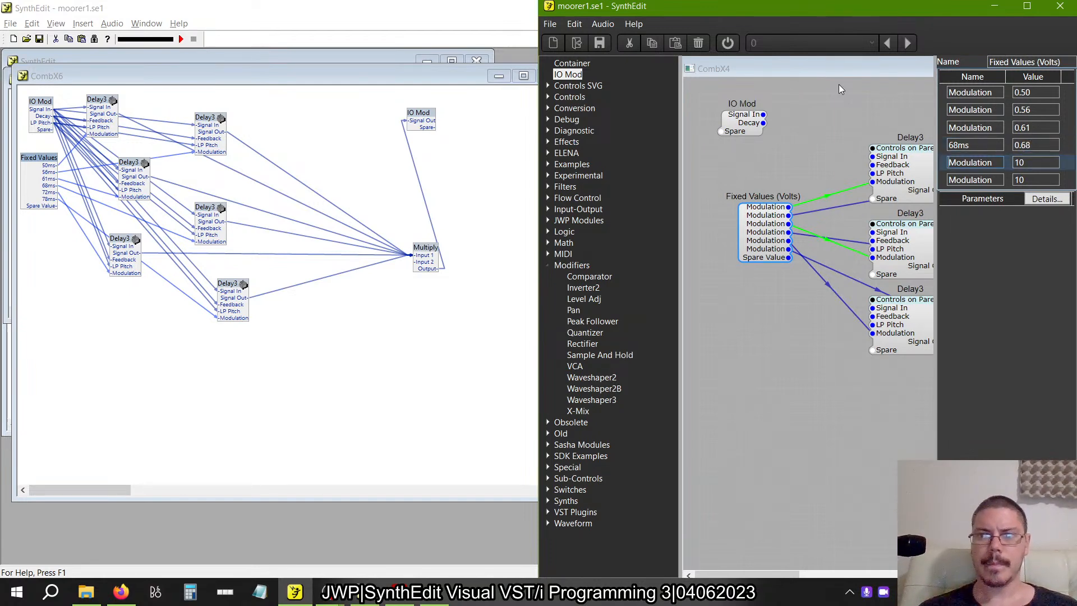
# Rename the fifth Fixed Values (Volts) output 72ms and set its value to 0.72.
pyautogui.hotkey('ctrl', 'a')
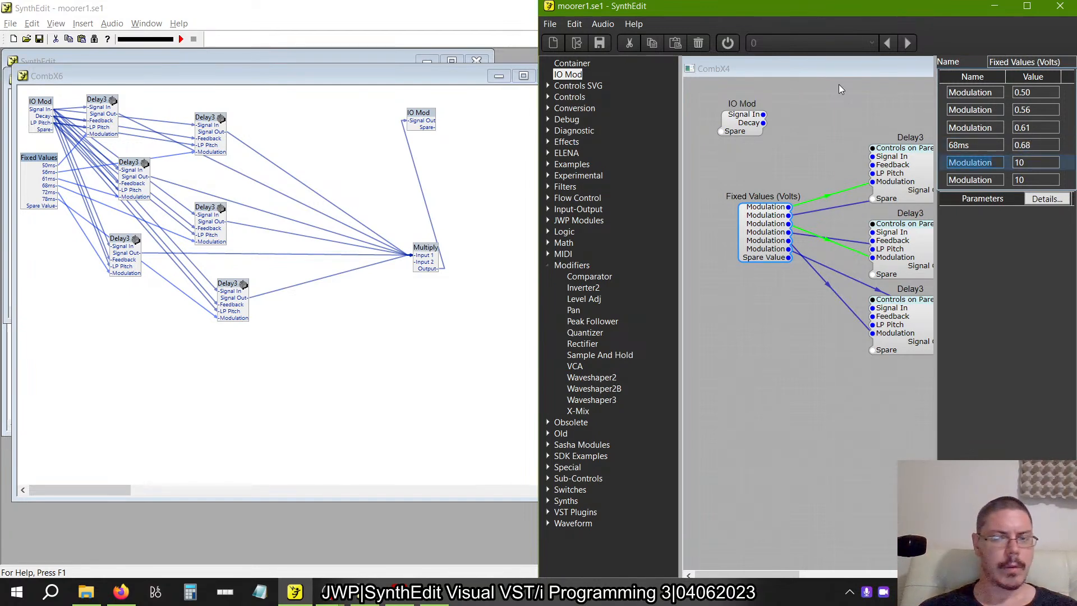
pyautogui.write('72')
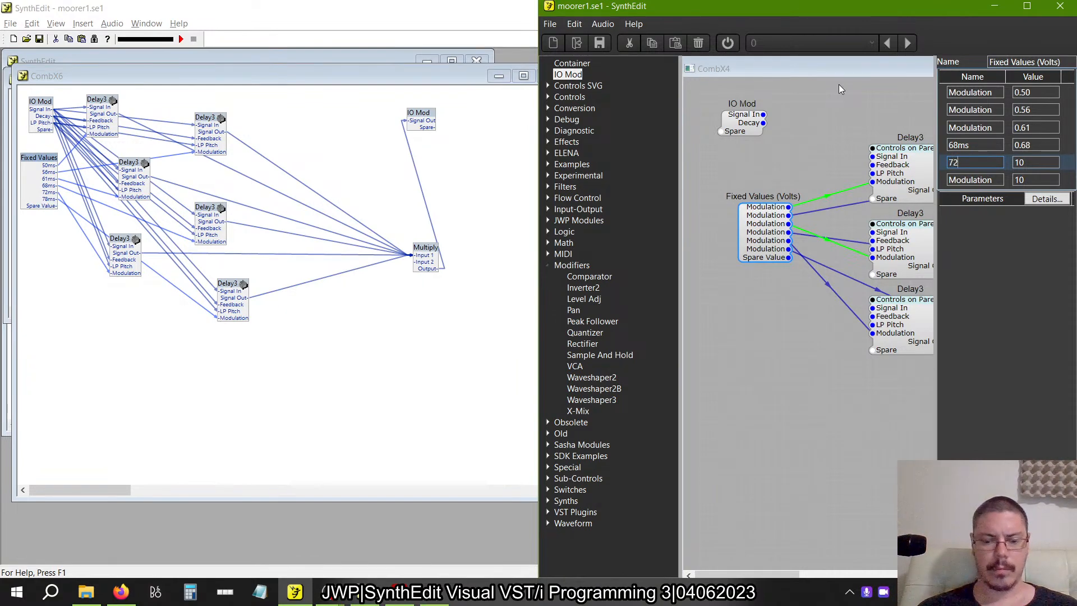
pyautogui.write('ms')
pyautogui.press('Tab')
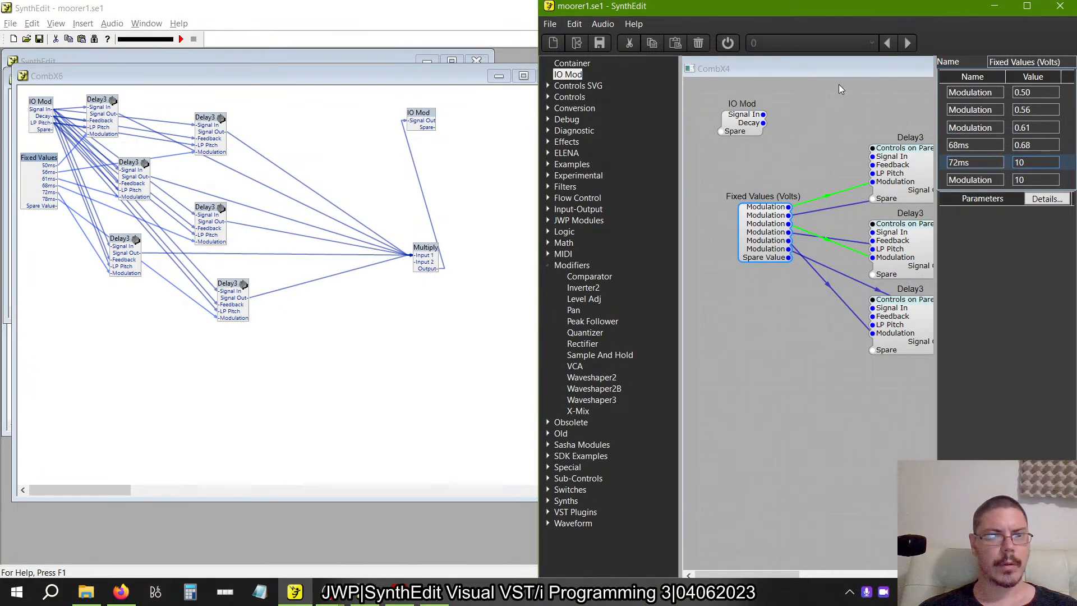
pyautogui.hotkey('ctrl', 'a')
pyautogui.write('0')
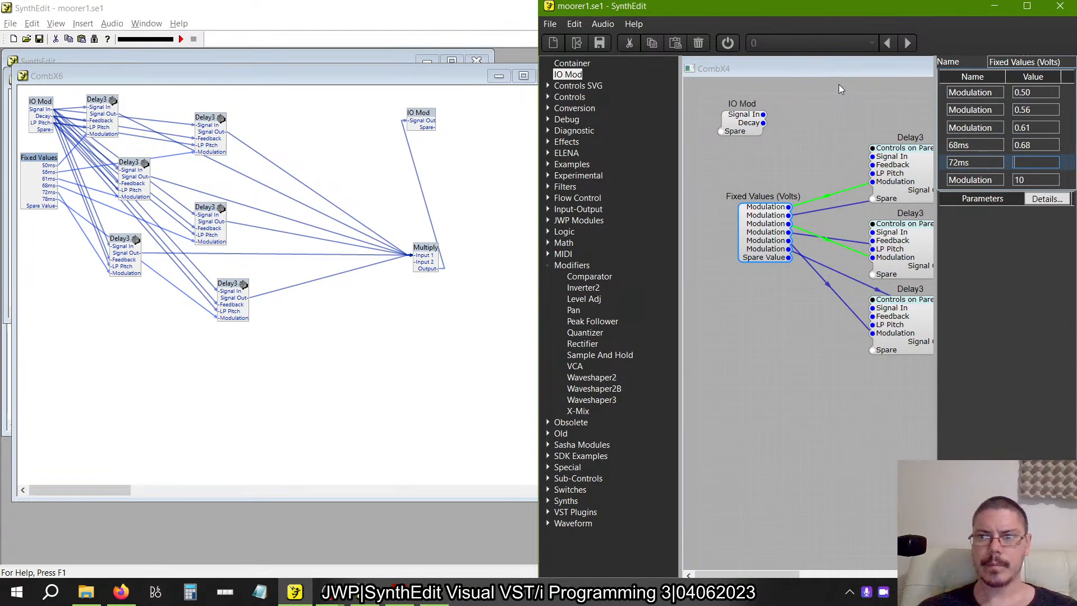
pyautogui.write('.721')
pyautogui.press('Tab')
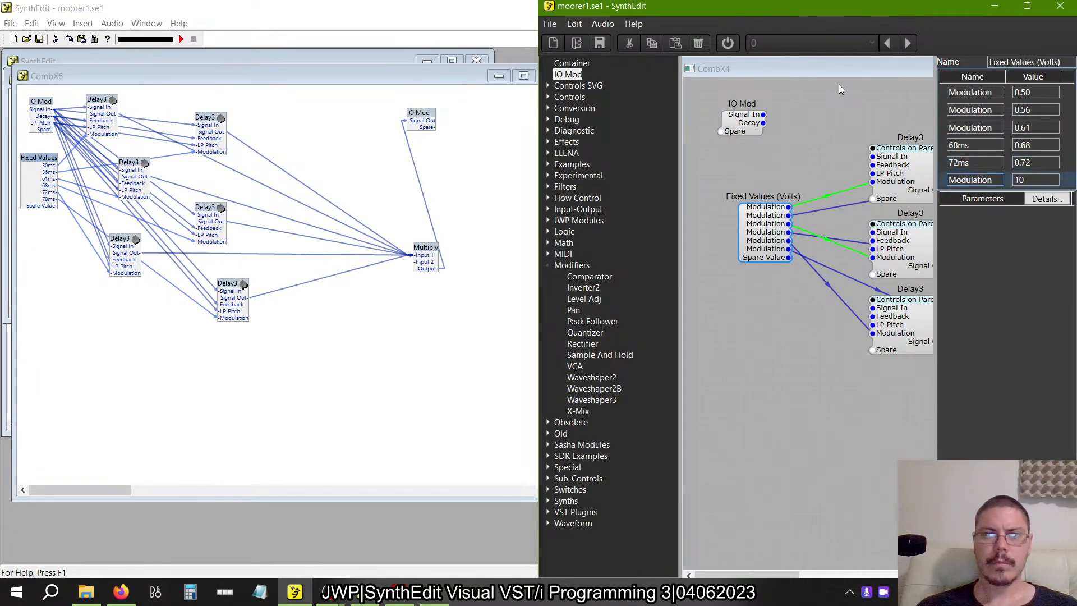
# Rename the sixth Fixed Values (Volts) output 78ms and set its value to 0.78.
pyautogui.hotkey('ctrl', 'a')
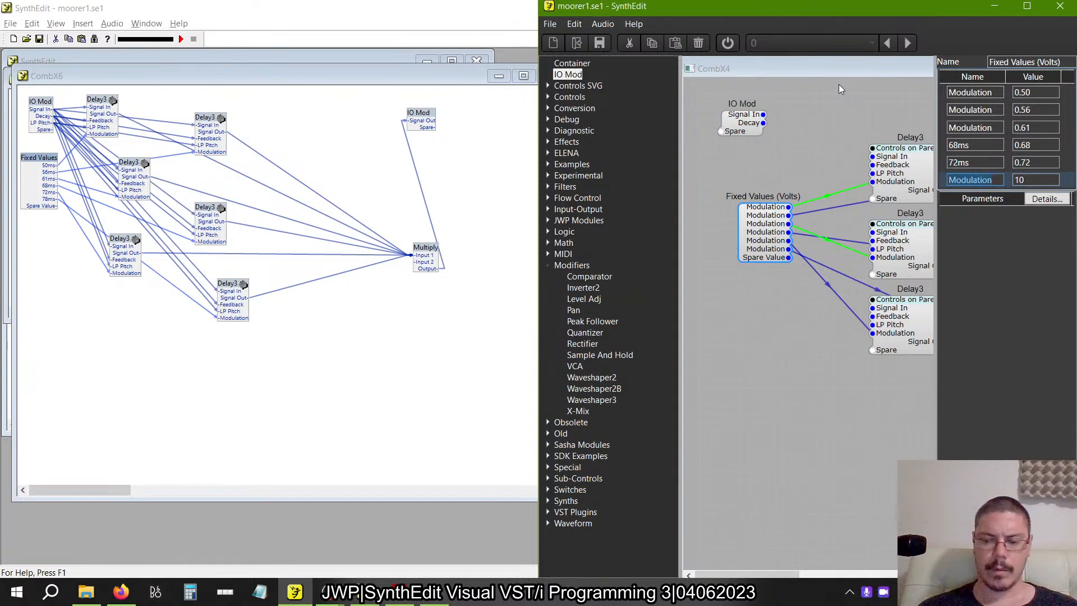
pyautogui.press('BackSpace')
pyautogui.write('78')
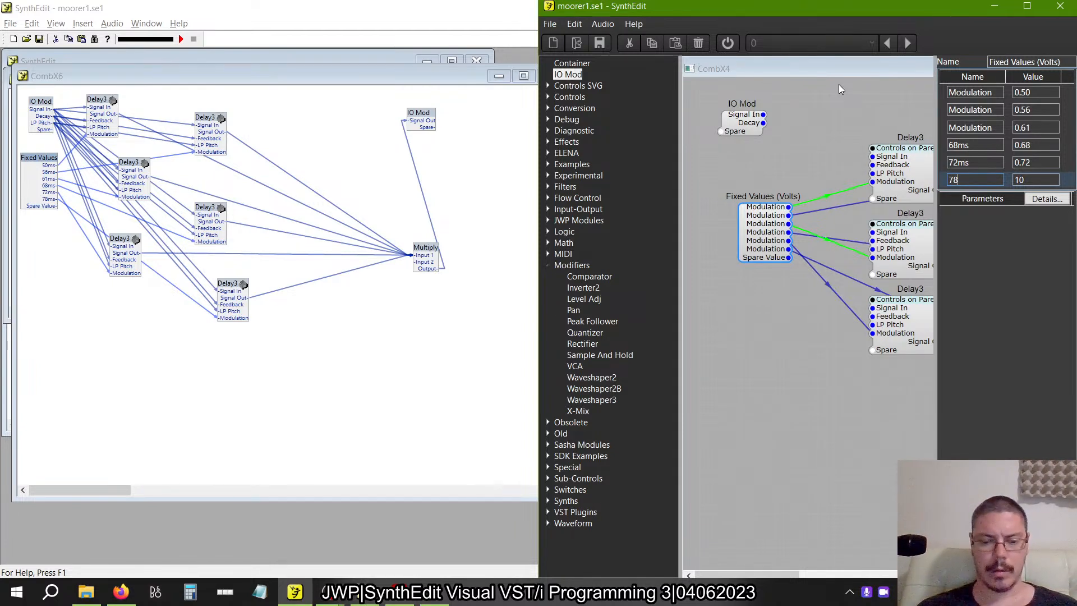
pyautogui.write('ms')
pyautogui.press('Tab')
pyautogui.write('0.78')
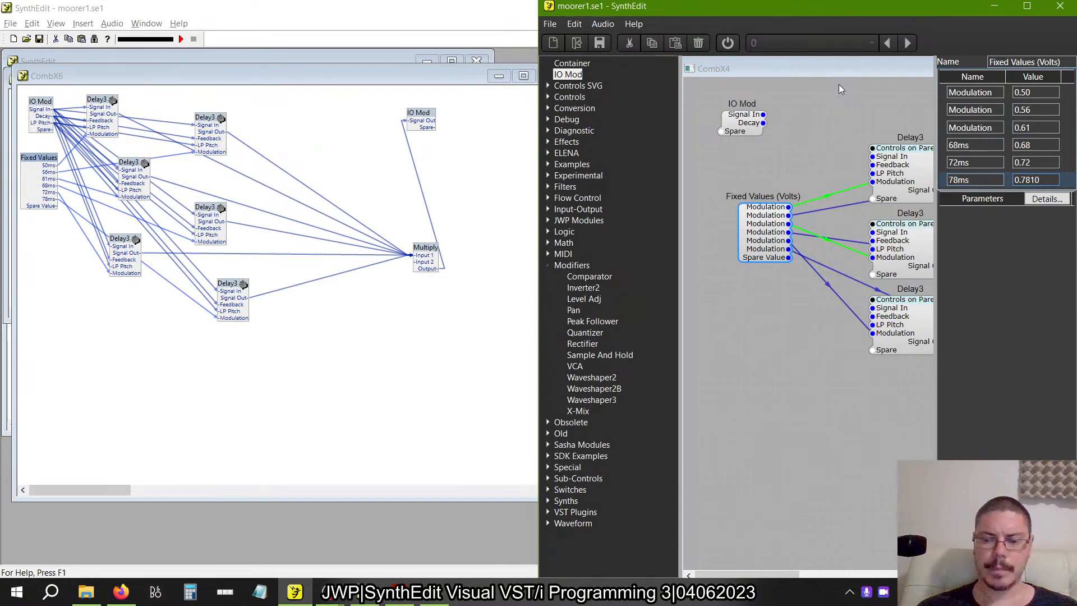
pyautogui.press('Delete')
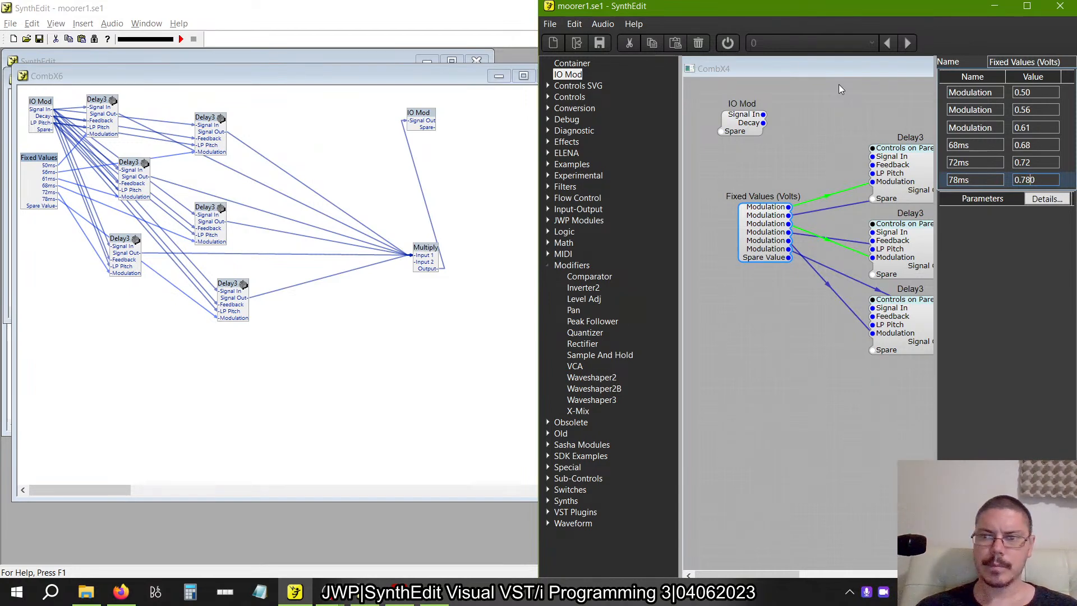
pyautogui.press('Tab')
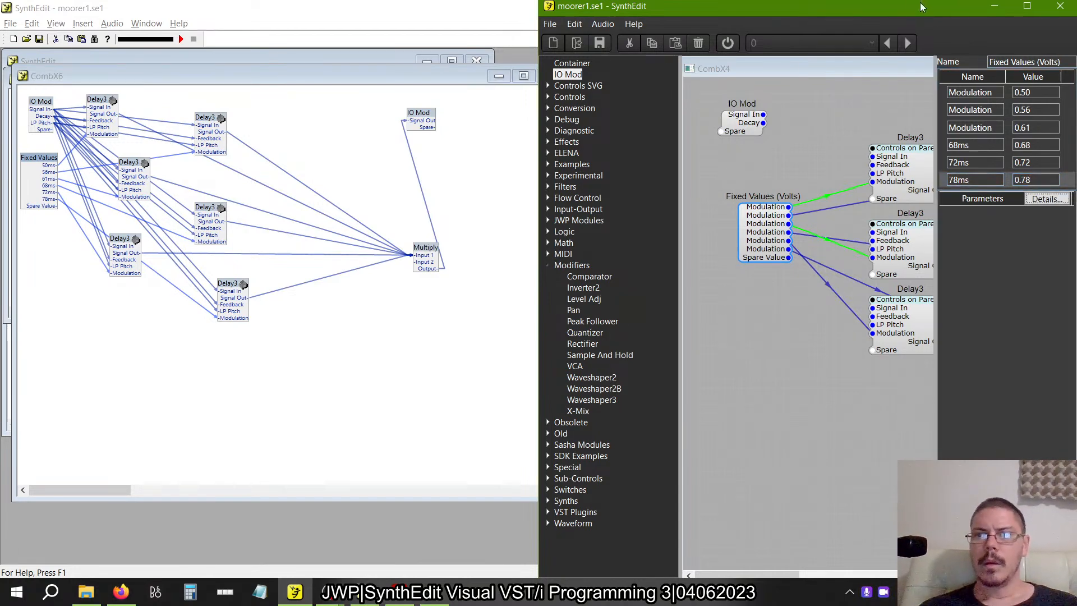
# Rename the first three Fixed Values (Volts) outputs 50ms, 56ms and 61ms to match their delay times.
pyautogui.click(1001, 92)
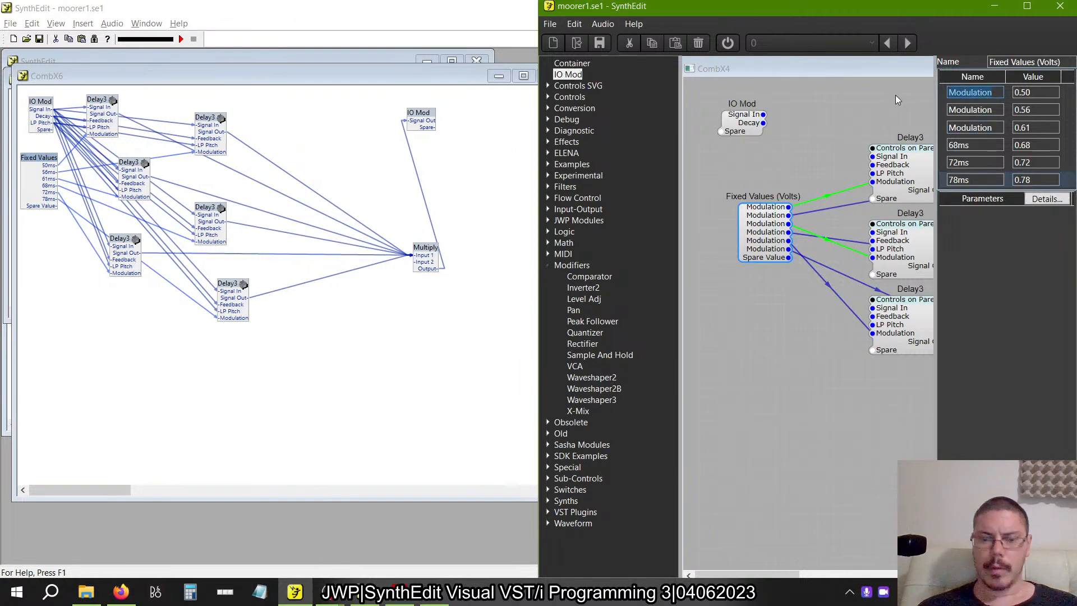
pyautogui.write('50ms')
pyautogui.press('Tab')
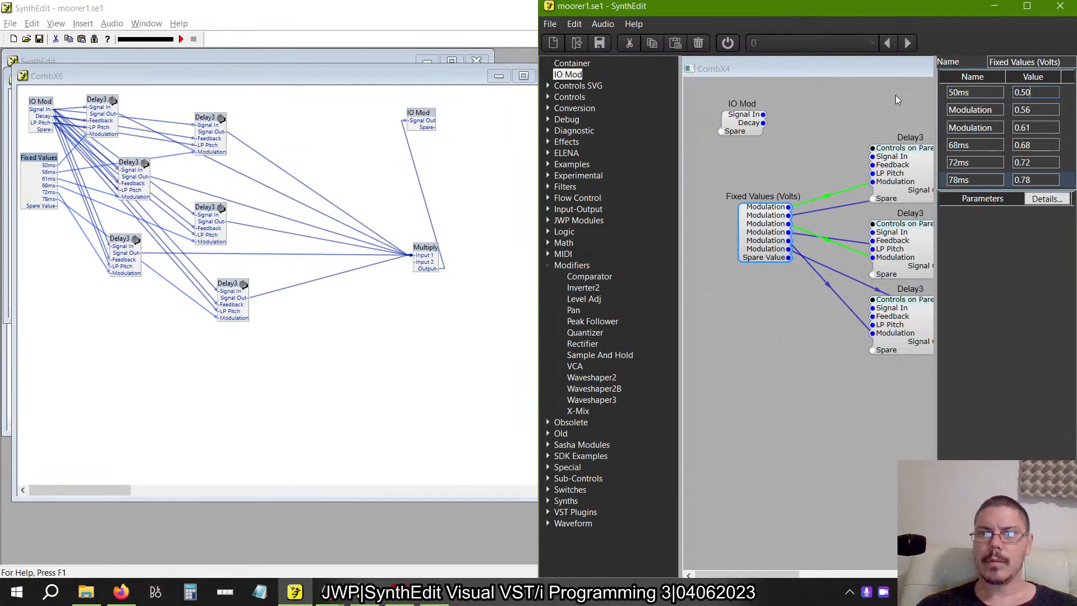
pyautogui.press('Tab')
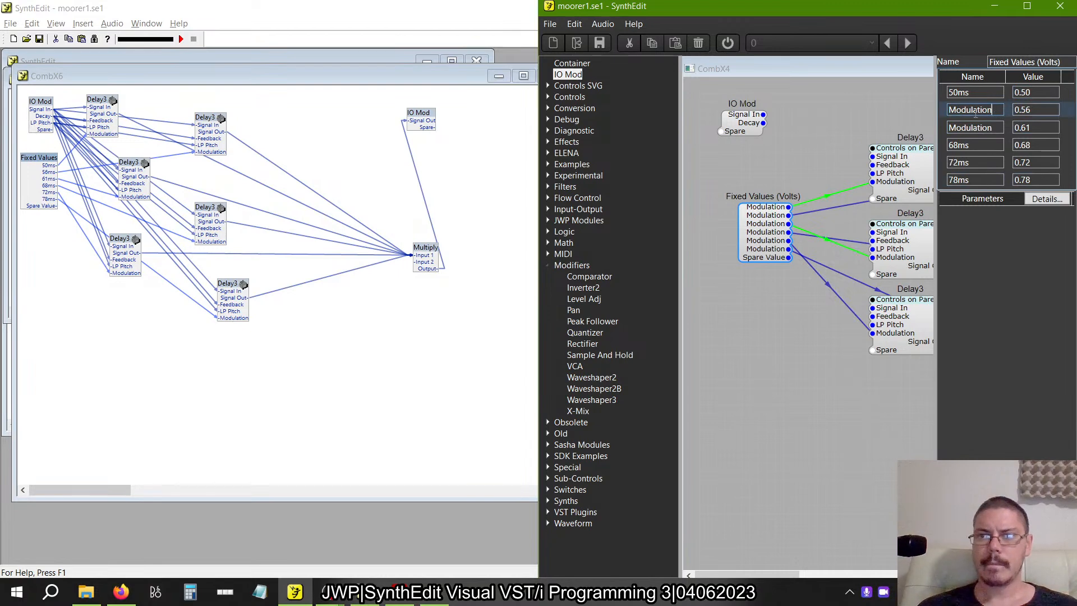
pyautogui.write('56ms')
pyautogui.press('Tab')
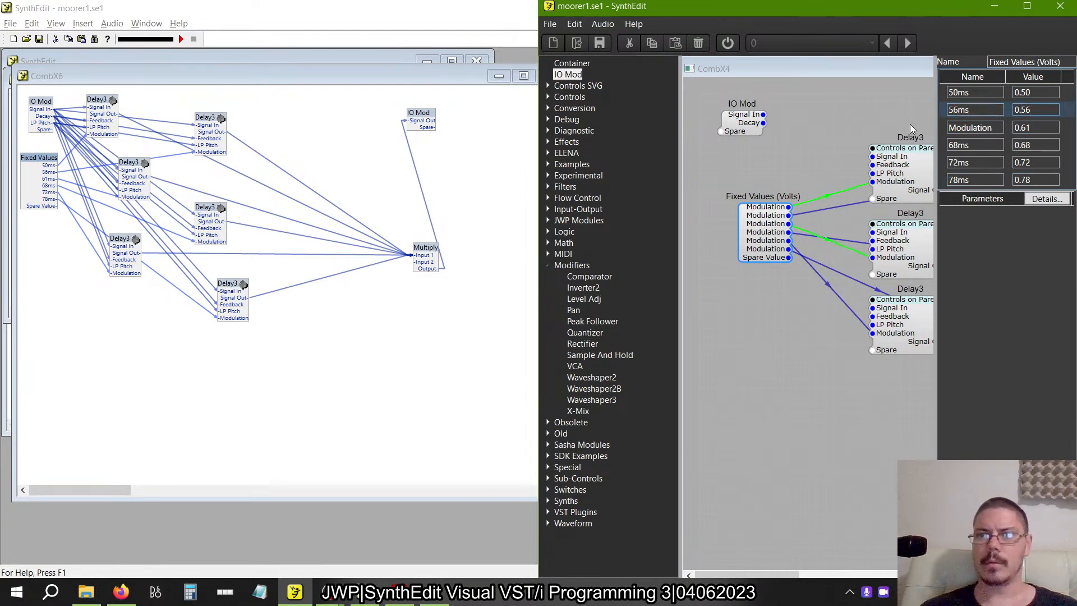
pyautogui.press('Tab')
pyautogui.write('61')
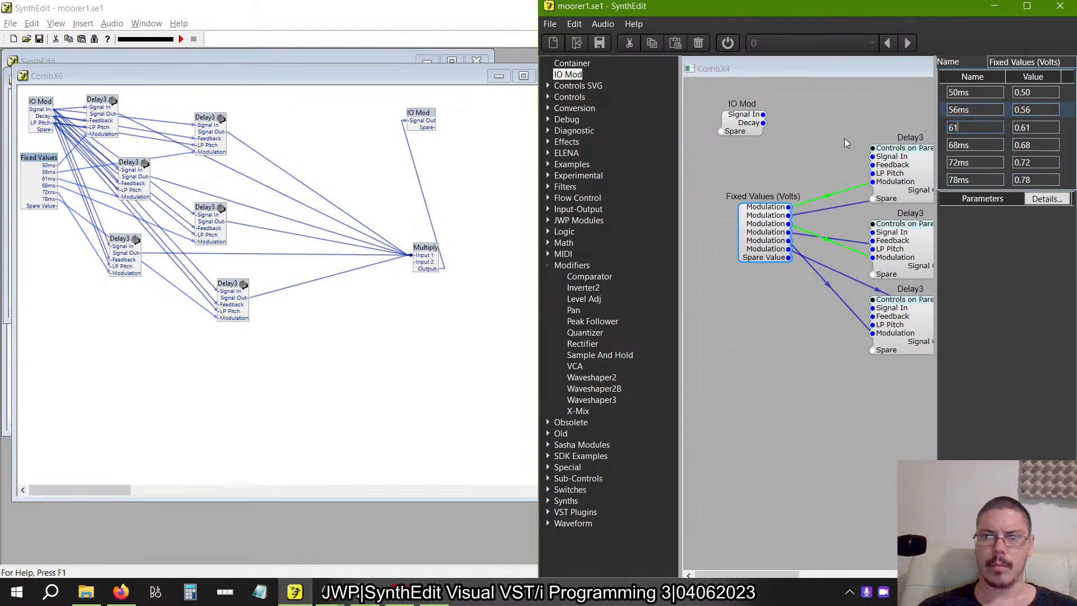
pyautogui.write('ms')
pyautogui.press('Tab')
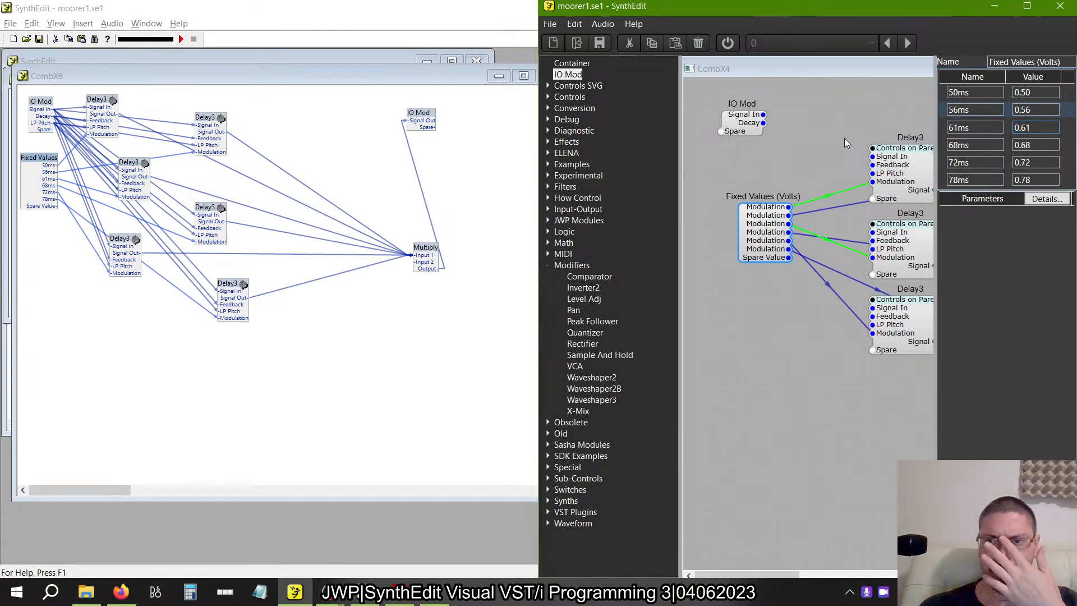
# Deselect the Fixed Values module and maximize the rebuilt moorer1.se1 window so the whole CombX4 structure is in view.
pyautogui.click(815, 299)
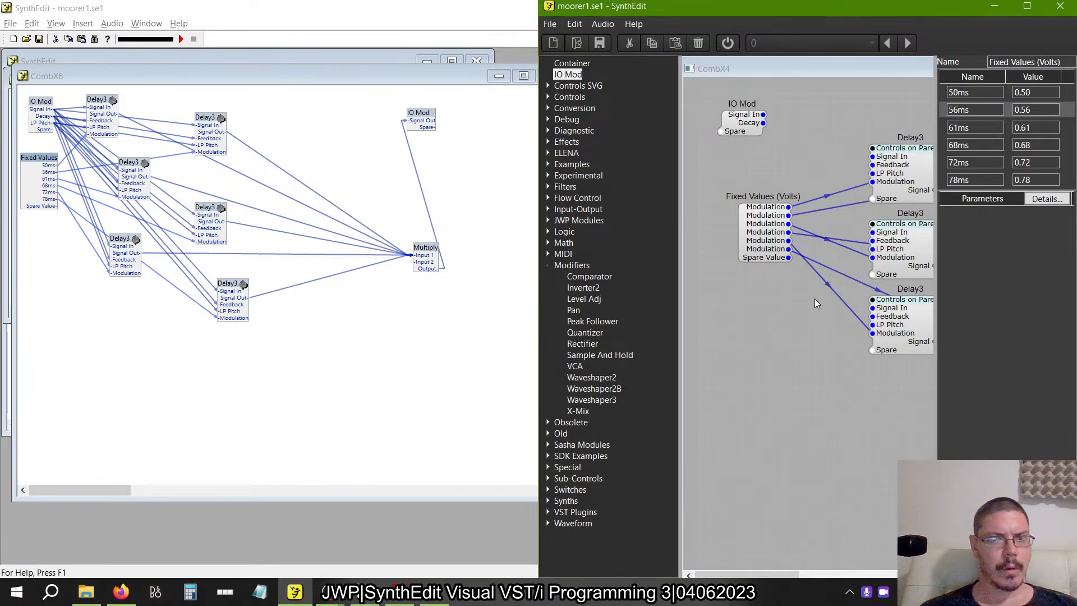
pyautogui.hscroll(3, 814, 299)
pyautogui.hscroll(-3, 814, 298)
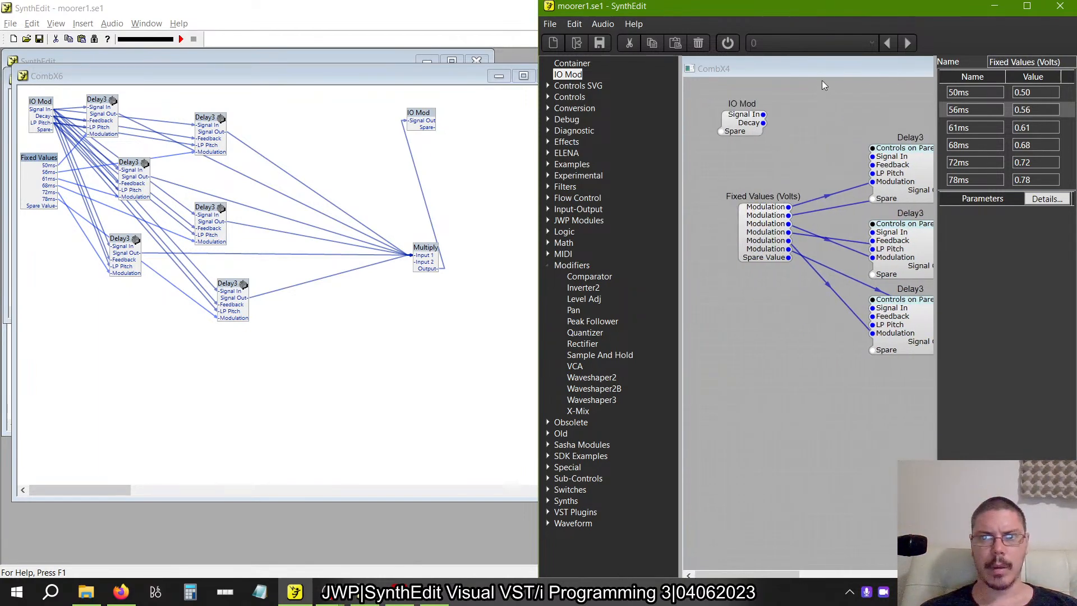
pyautogui.doubleClick(812, 15)
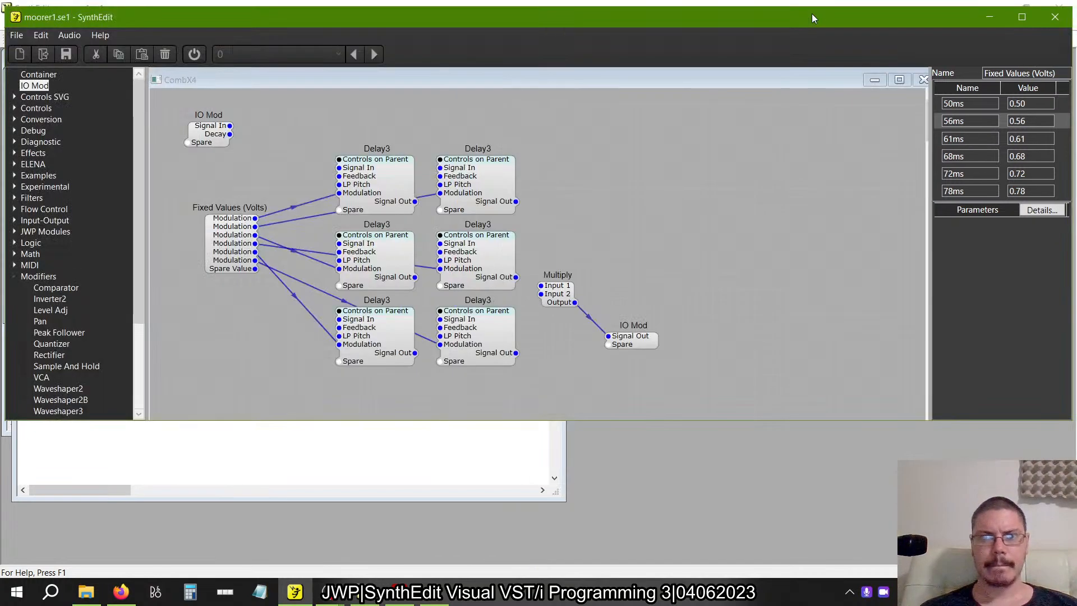
pyautogui.doubleClick(731, 21)
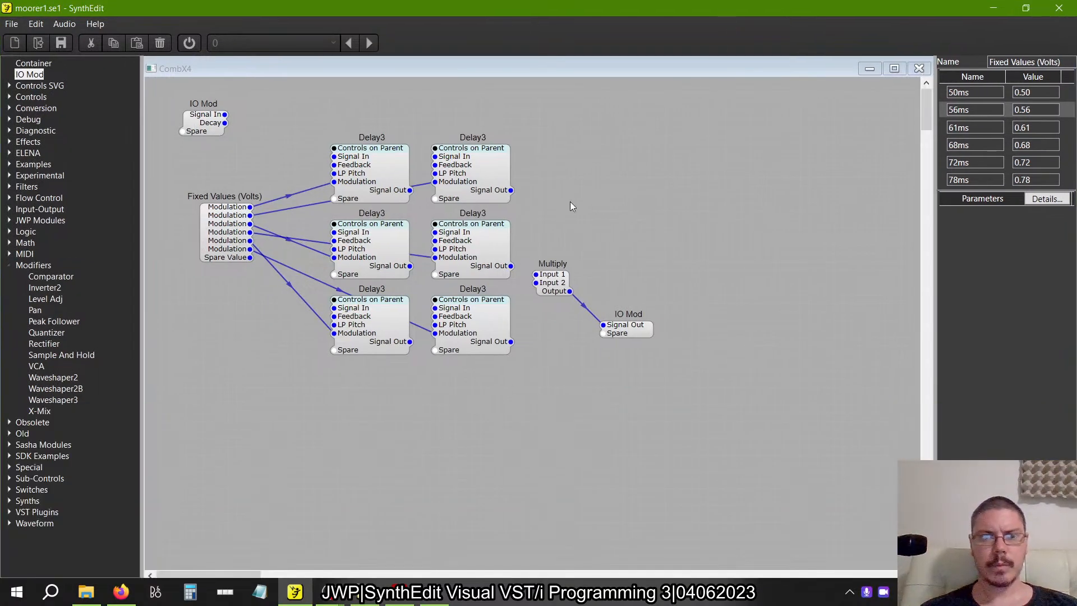
# Connect the IO Mod's Signal In output to the Signal In input of all six Delay3 modules.
pyautogui.moveTo(223, 116); pyautogui.dragTo(334, 156)
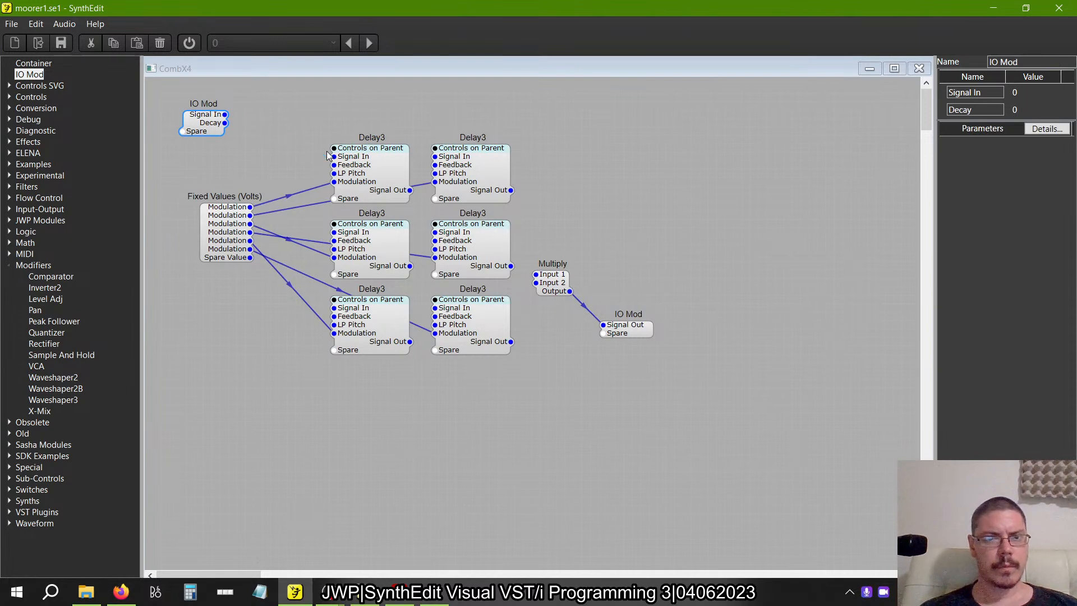
pyautogui.moveTo(435, 156); pyautogui.dragTo(225, 114)
pyautogui.press('Delete')
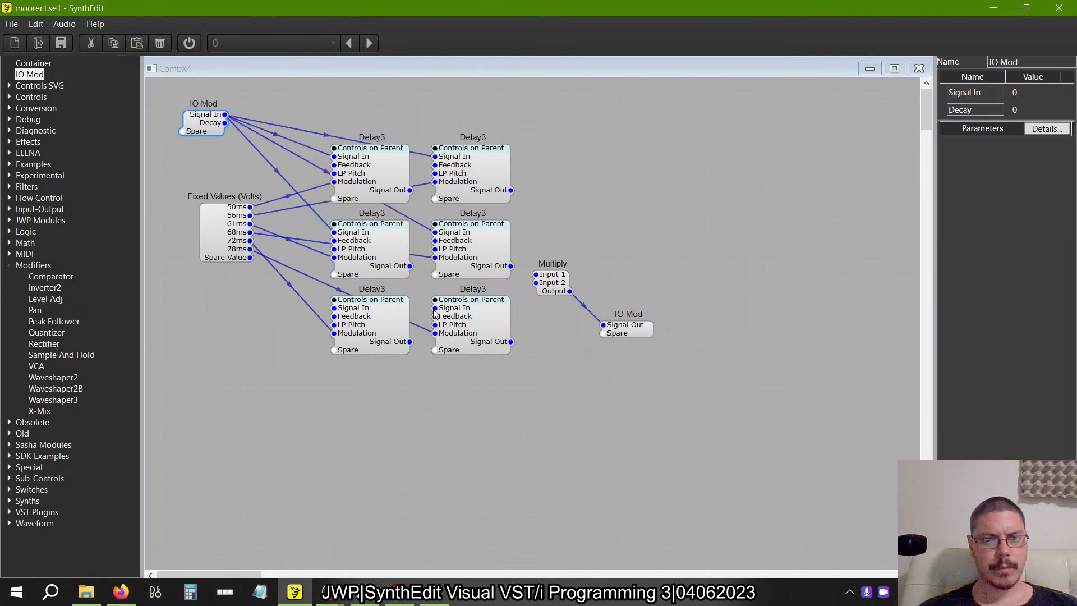
pyautogui.click(441, 303)
pyautogui.moveTo(225, 115); pyautogui.dragTo(334, 308)
# Move the top Delay3 in the reference CombX6 away from the IO Mod to trace how its inputs are wired.
pyautogui.hotkey('alt', 'Tab')
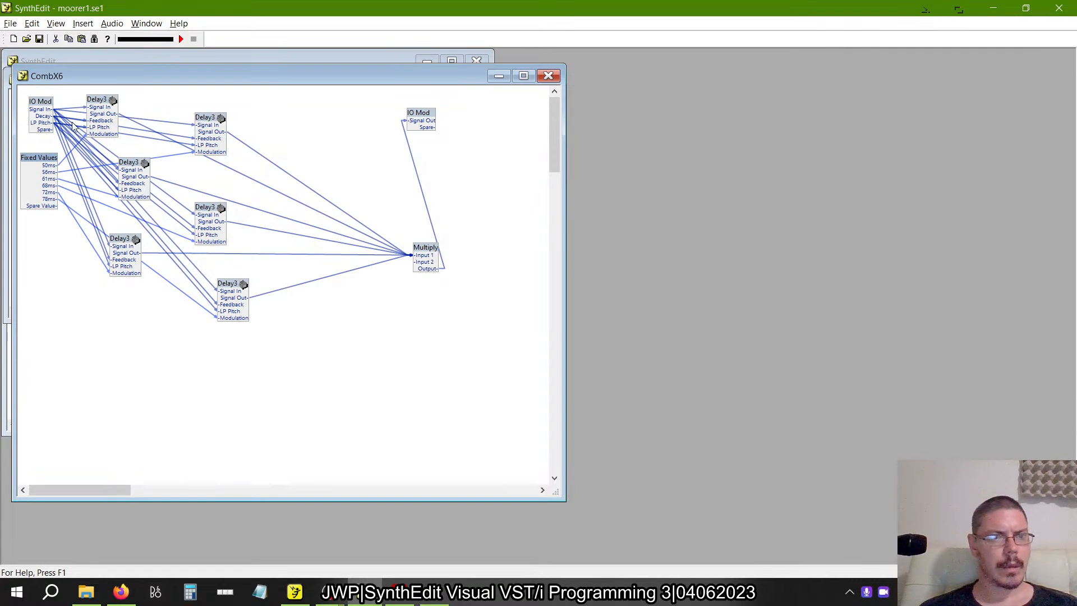
pyautogui.moveTo(102, 101); pyautogui.dragTo(148, 114)
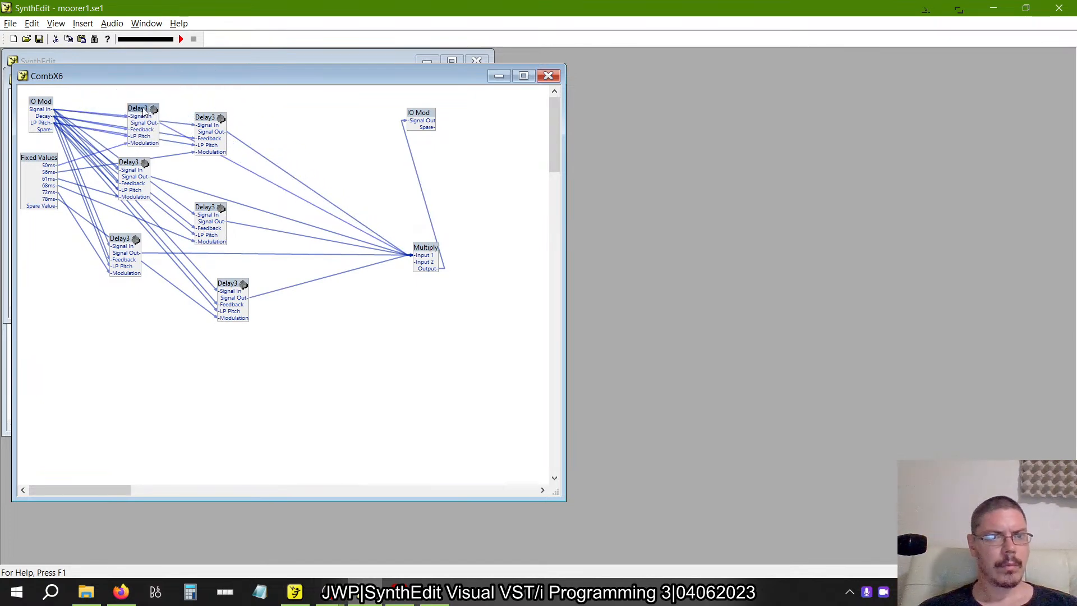
pyautogui.hotkey('alt', 'Tab')
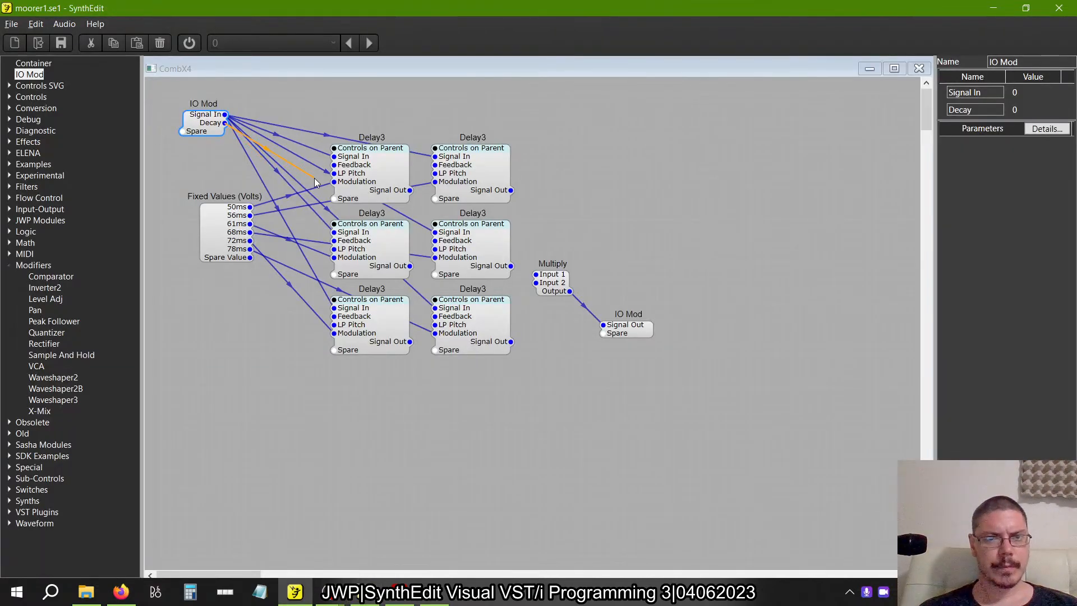
# Connect the IO Mod's Decay output to the Feedback input of all six Delay3 modules.
pyautogui.click(437, 171)
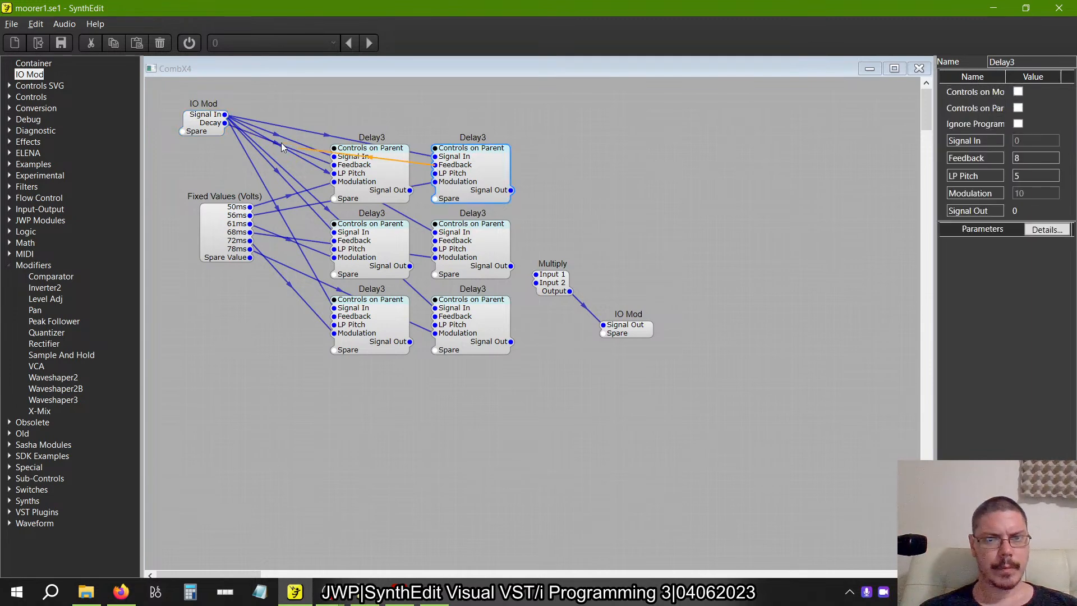
pyautogui.click(224, 128)
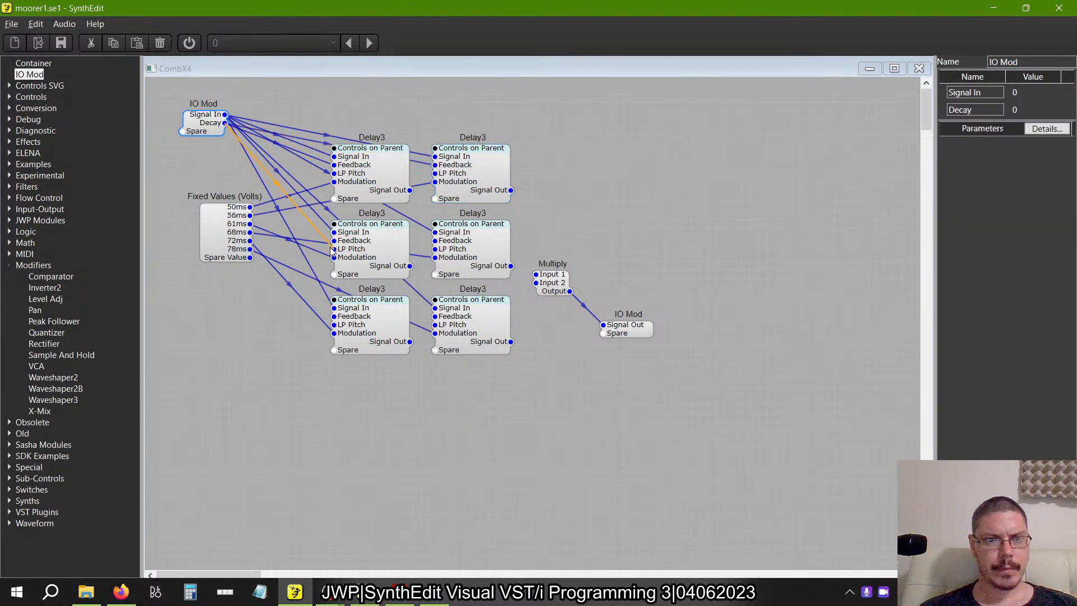
pyautogui.click(436, 245)
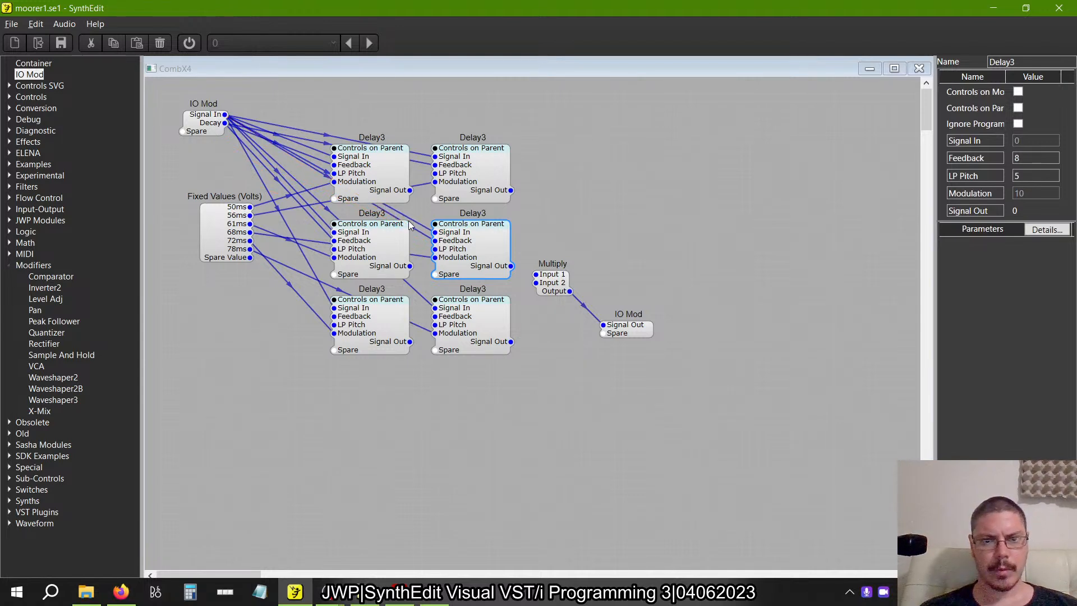
pyautogui.click(419, 236)
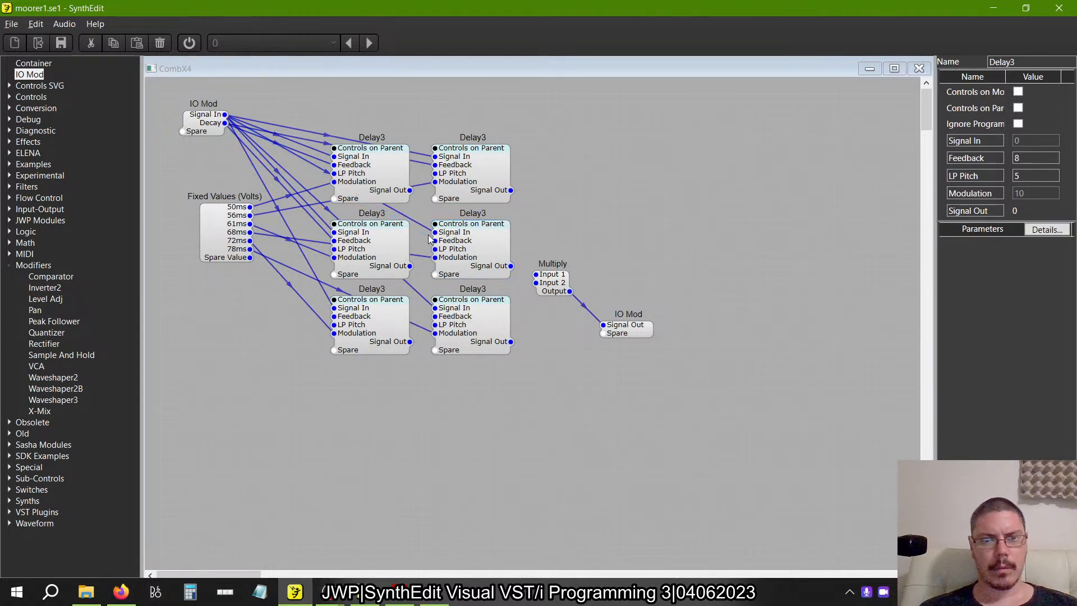
pyautogui.click(433, 242)
pyautogui.moveTo(223, 123); pyautogui.dragTo(332, 316)
pyautogui.click(433, 343)
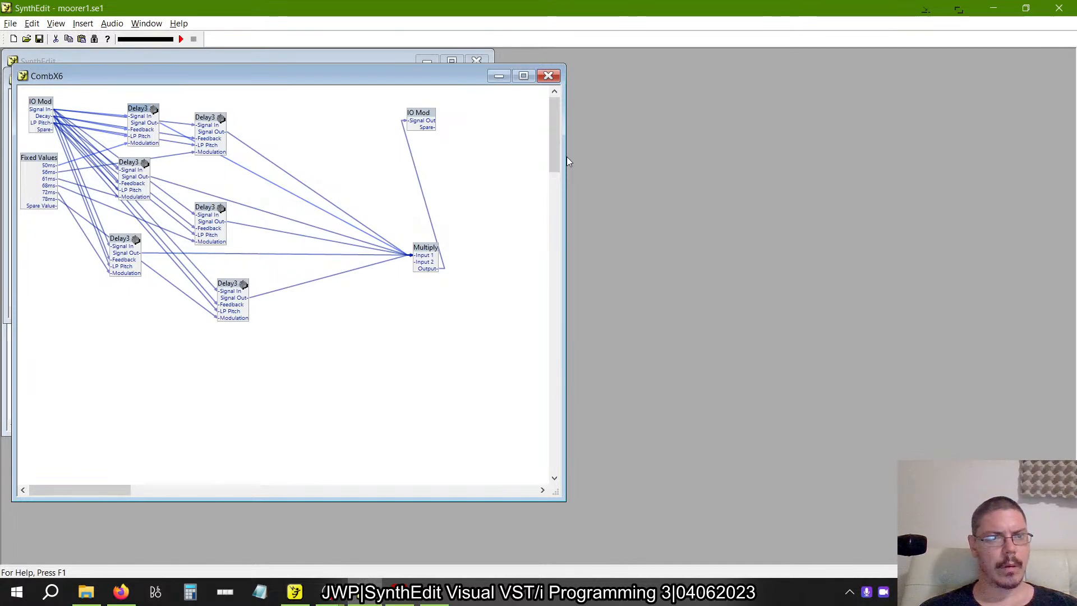
# Add an LP Pitch connection to the IO Mod and wire it to the LP Pitch input of all six Delay3 modules.
pyautogui.hotkey('alt', 'Tab')
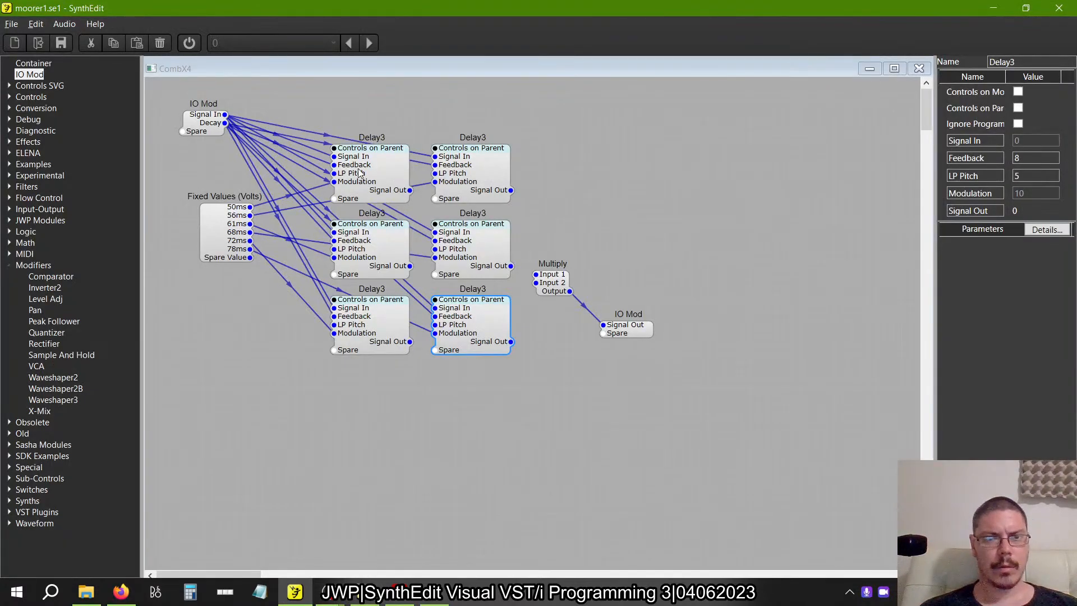
pyautogui.click(352, 173)
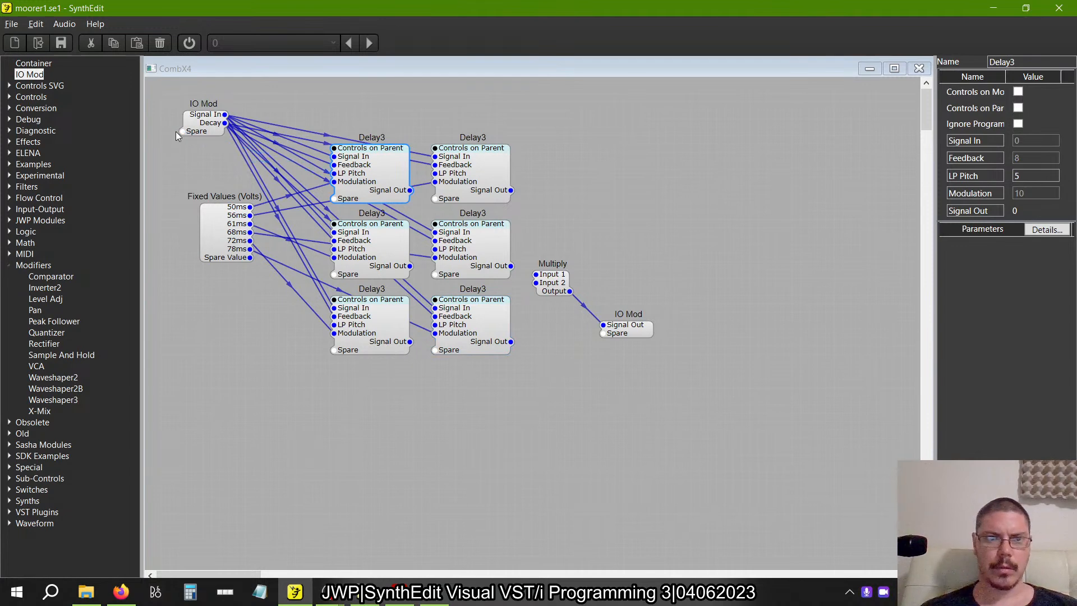
pyautogui.moveTo(224, 131); pyautogui.dragTo(436, 172)
pyautogui.click(433, 255)
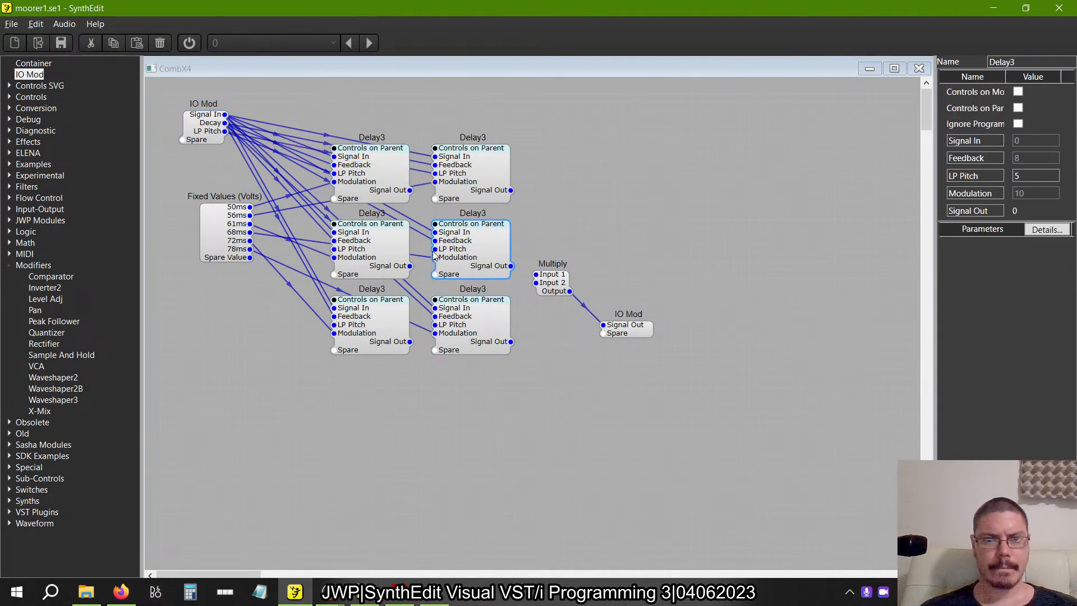
pyautogui.moveTo(225, 131); pyautogui.dragTo(335, 325)
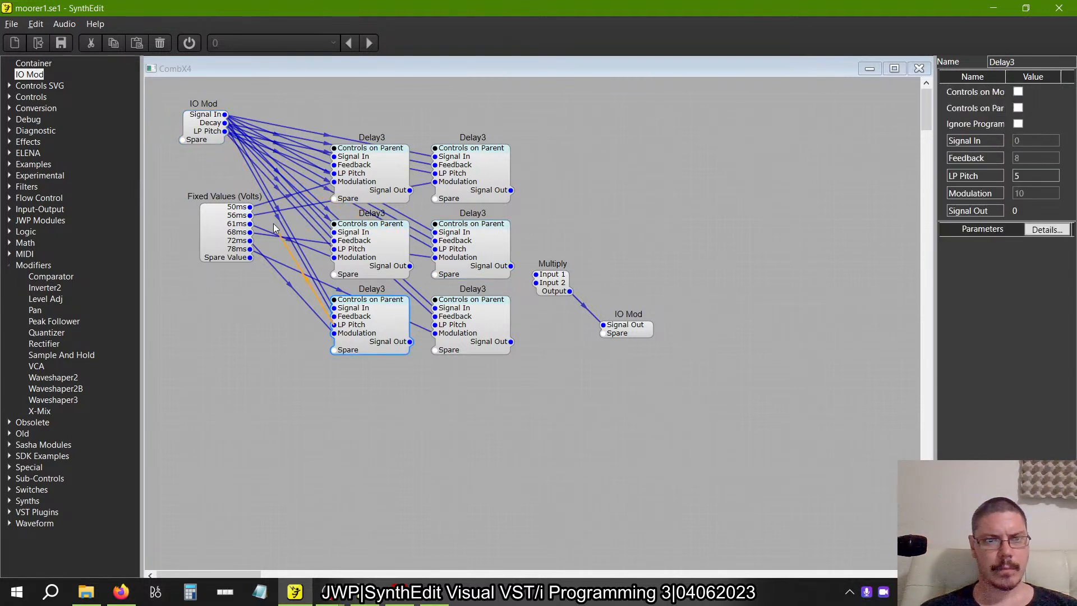
pyautogui.moveTo(225, 132); pyautogui.dragTo(415, 313)
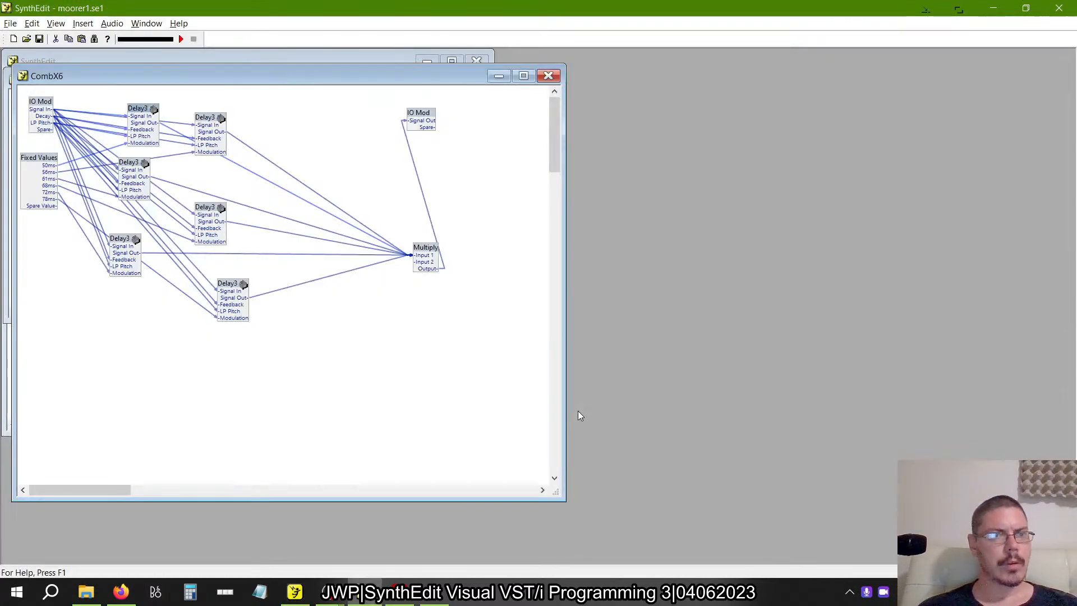
# Inspect the input values of the Multiply module in the reference CombX6.
pyautogui.hotkey('alt', 'Tab')
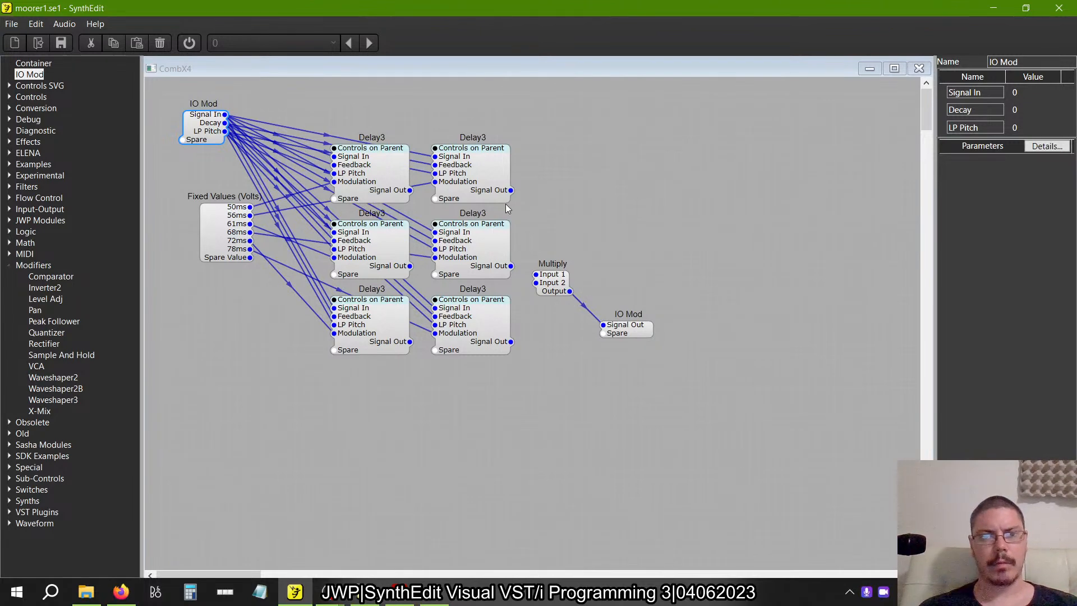
pyautogui.hotkey('alt', 'Tab')
pyautogui.rightClick(428, 256)
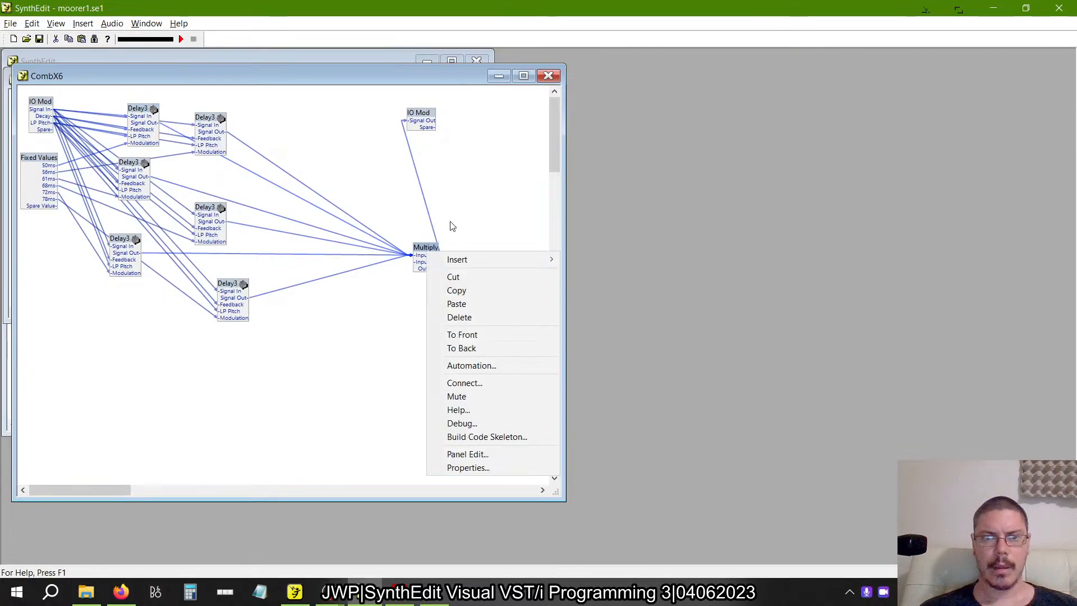
pyautogui.click(485, 220)
pyautogui.rightClick(425, 255)
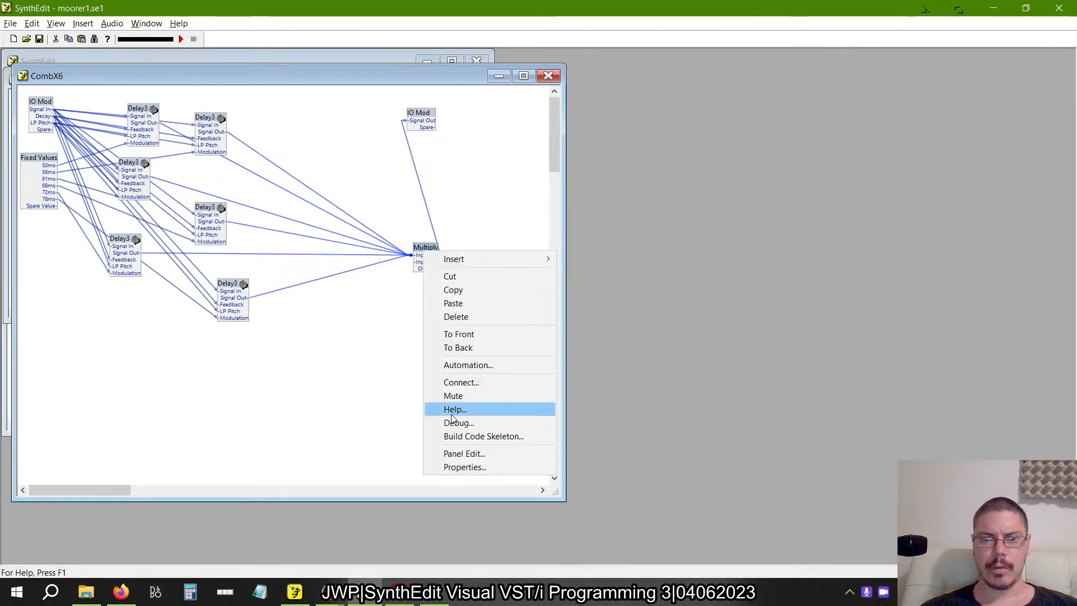
pyautogui.click(441, 468)
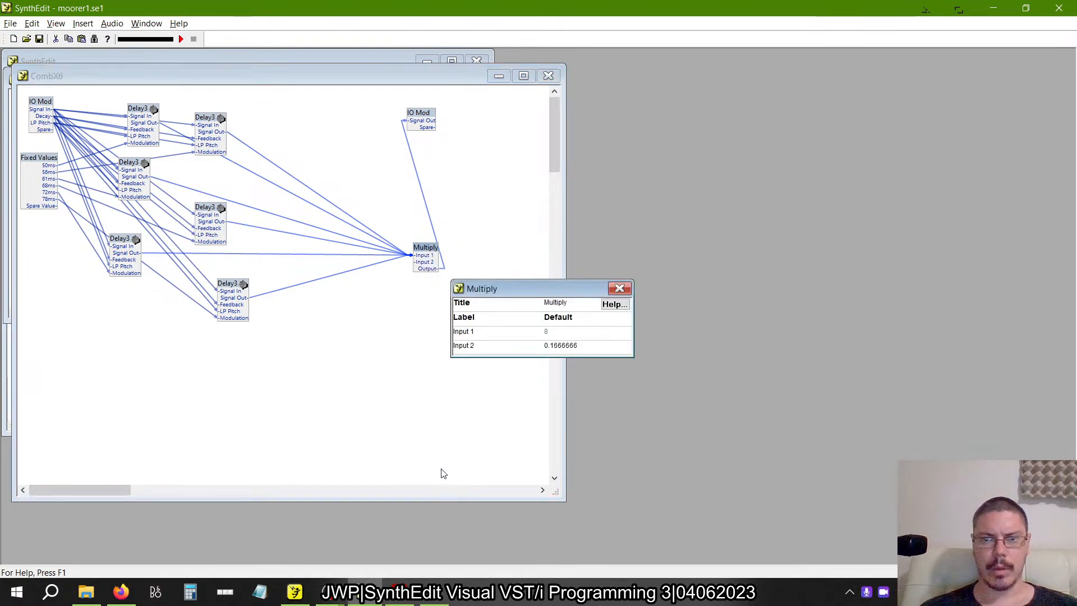
pyautogui.click(619, 289)
# Switch to Calculator, compute 1/6 and close it.
pyautogui.click(190, 592)
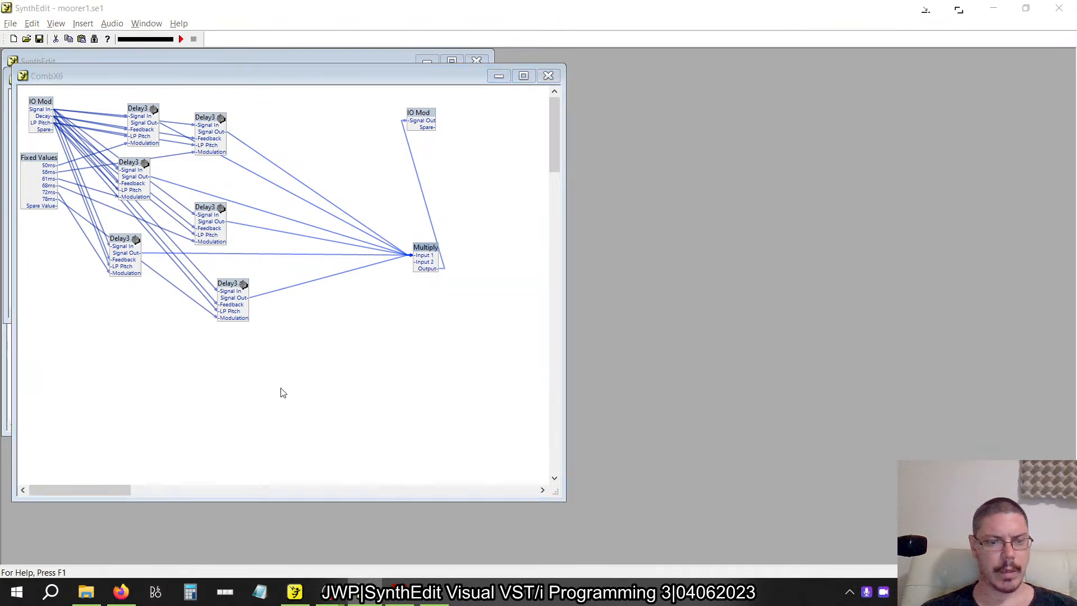
pyautogui.write('6/')
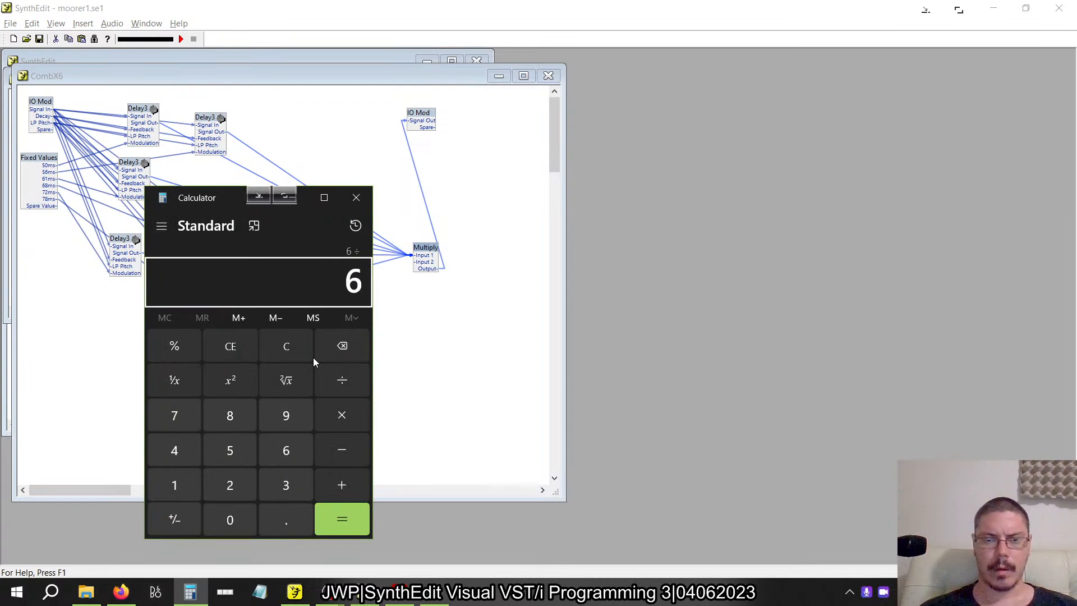
pyautogui.press('Escape')
pyautogui.write('1/6')
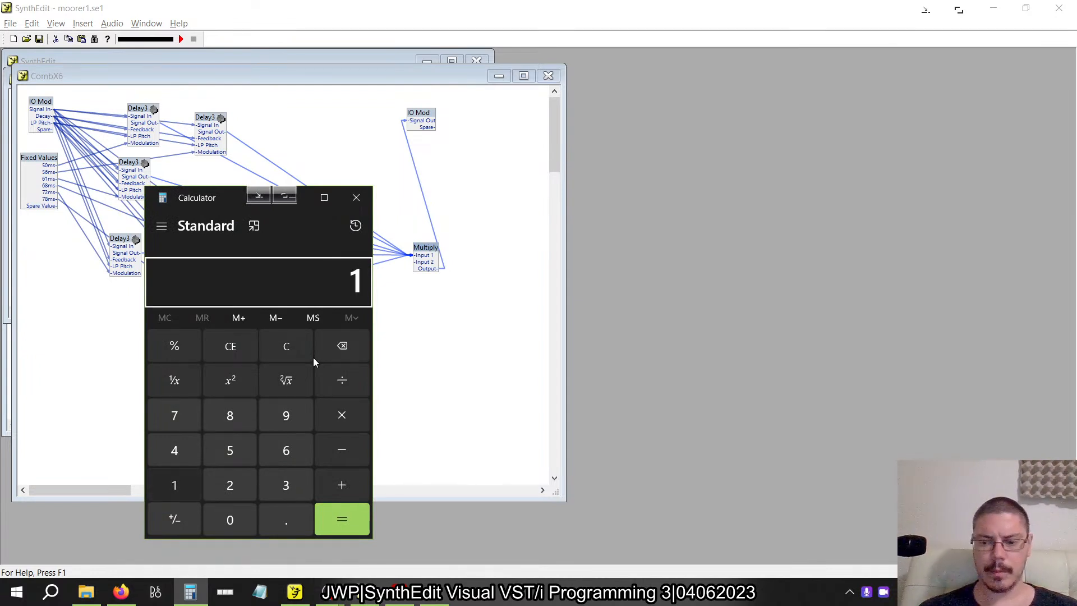
pyautogui.press('Return')
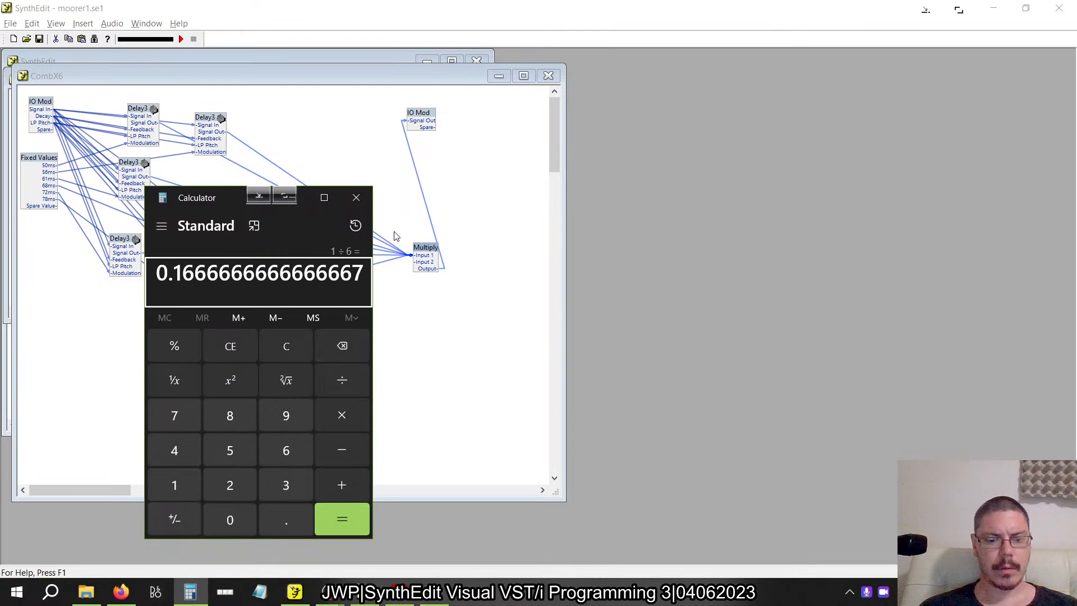
pyautogui.click(356, 198)
# In the rebuilt moorer1.se1, set the Multiply module's Input 2 to 0.166666.
pyautogui.hotkey('alt', 'Tab')
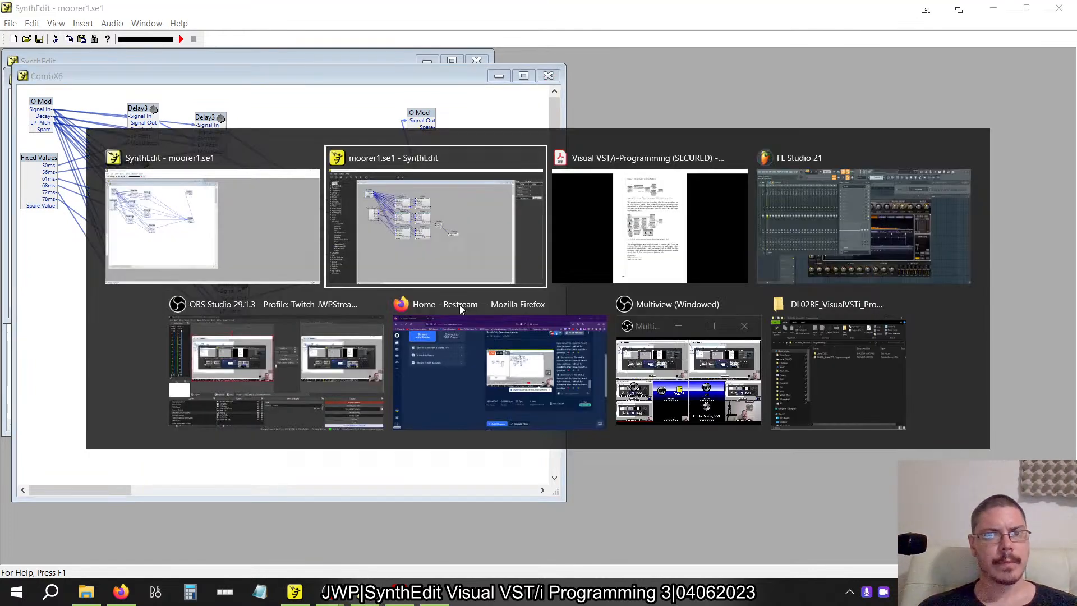
pyautogui.click(552, 279)
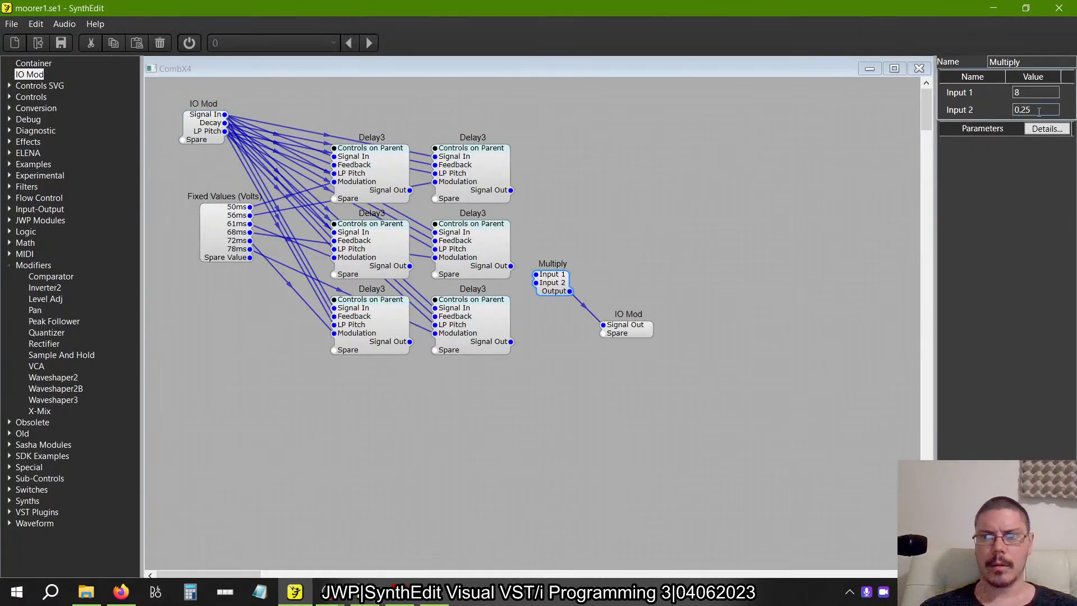
pyautogui.click(954, 115)
pyautogui.hotkey('ctrl', 'v')
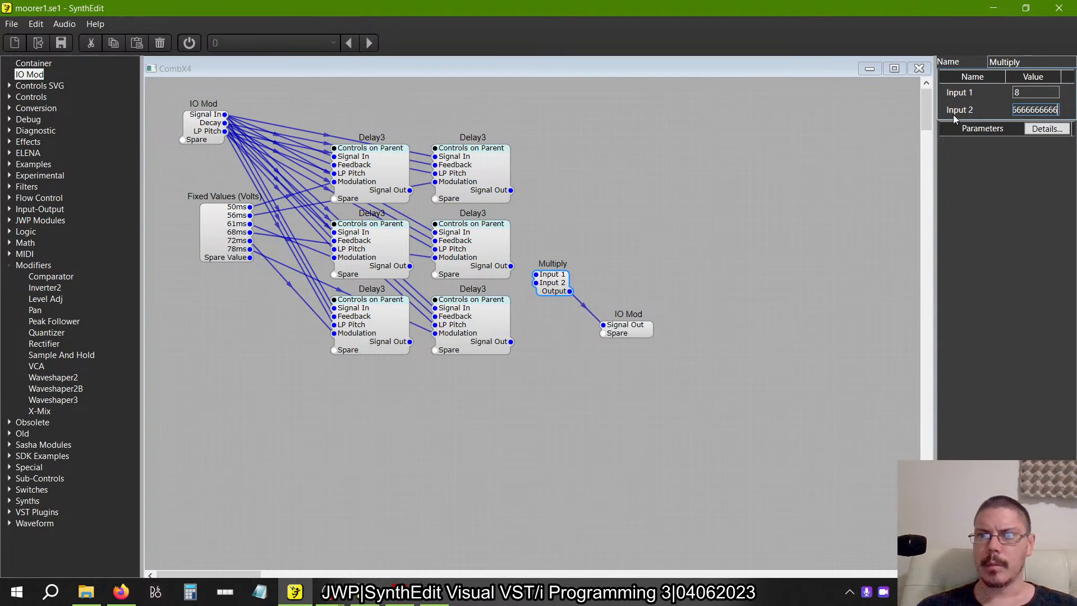
pyautogui.press('BackSpace')
pyautogui.press('BackSpace')
pyautogui.press('BackSpace')
pyautogui.press('BackSpace')
pyautogui.press('BackSpace')
pyautogui.press('BackSpace')
pyautogui.press('BackSpace')
pyautogui.press('BackSpace')
pyautogui.press('BackSpace')
pyautogui.press('BackSpace')
pyautogui.press('BackSpace')
pyautogui.press('BackSpace')
pyautogui.press('BackSpace')
pyautogui.press('BackSpace')
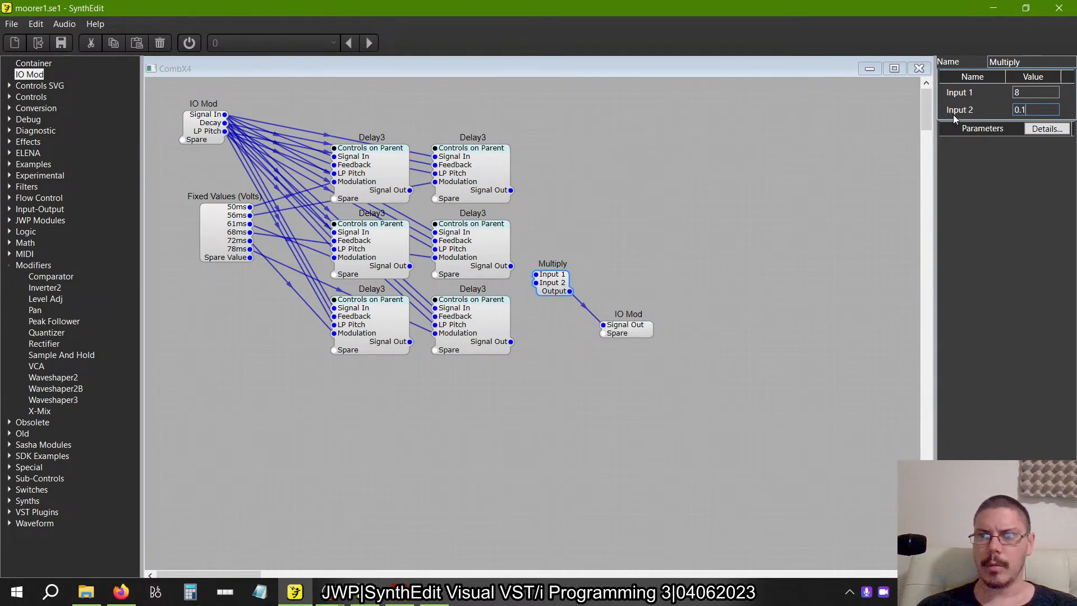
pyautogui.write('66666')
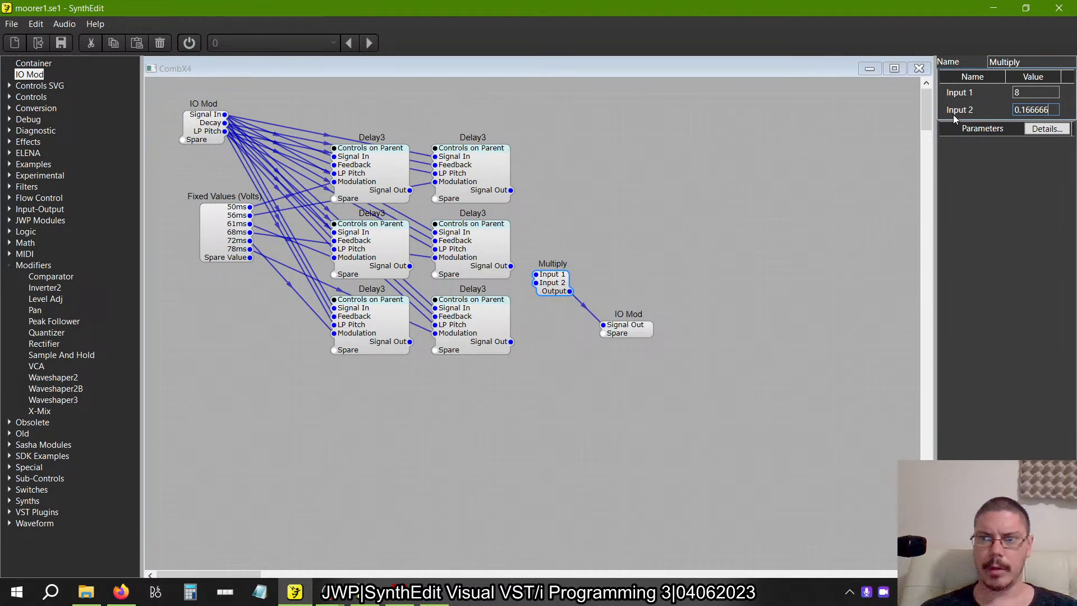
pyautogui.press('Tab')
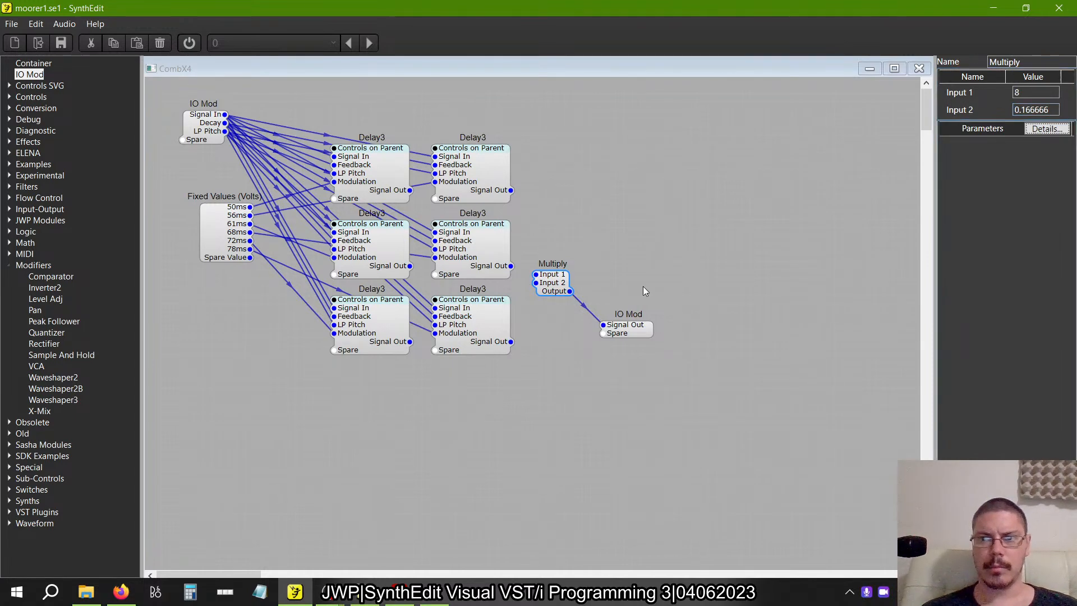
# Reposition the Multiply module slightly and connect the Signal Out of all six Delay3 modules to its Input 1.
pyautogui.moveTo(552, 281); pyautogui.dragTo(569, 282)
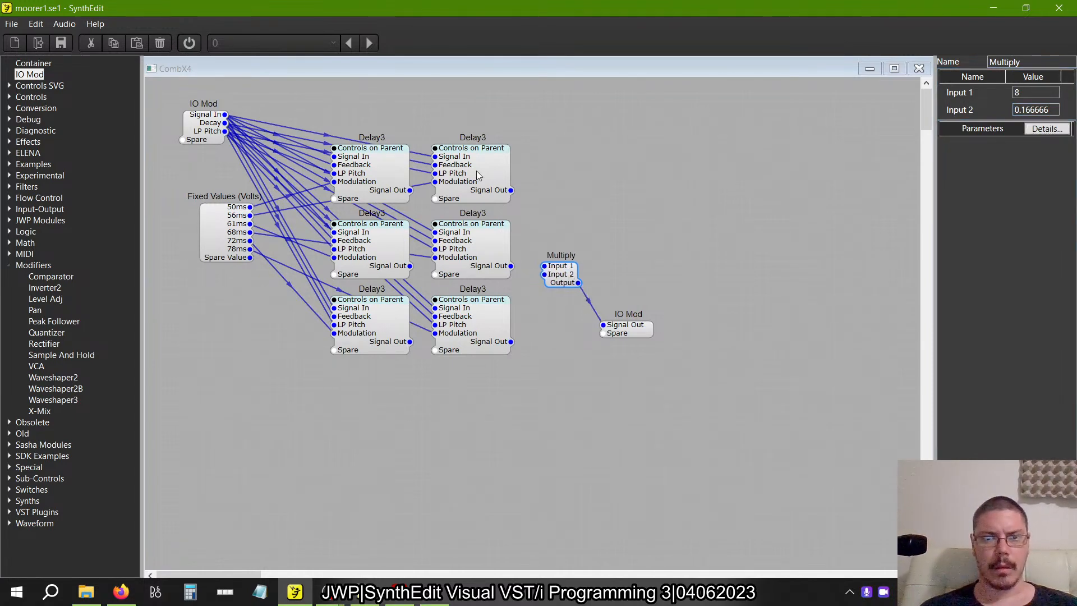
pyautogui.click(408, 194)
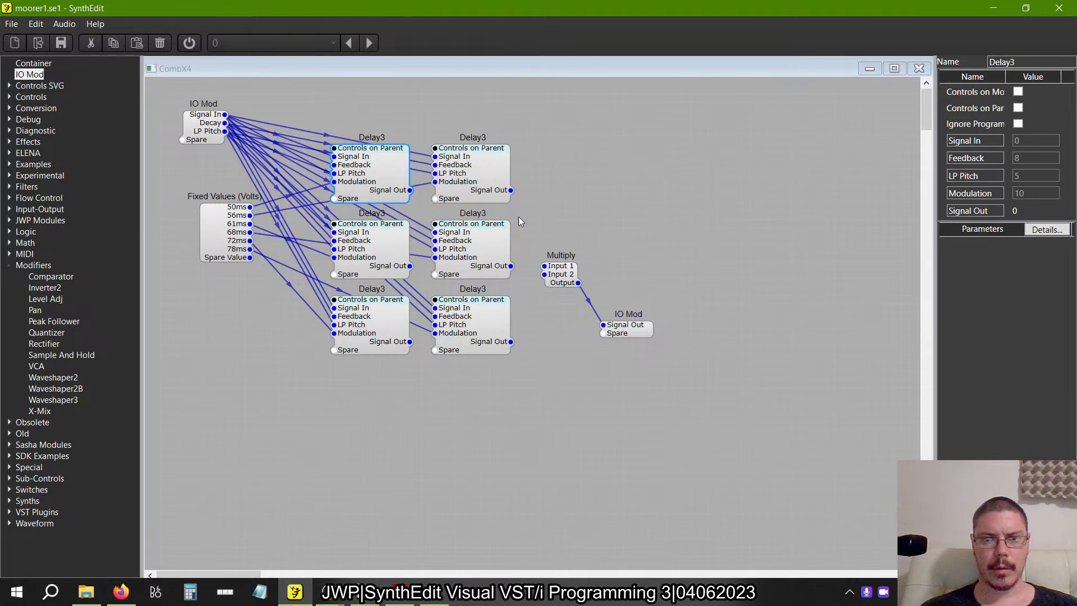
pyautogui.click(510, 187)
pyautogui.moveTo(551, 267); pyautogui.dragTo(550, 267)
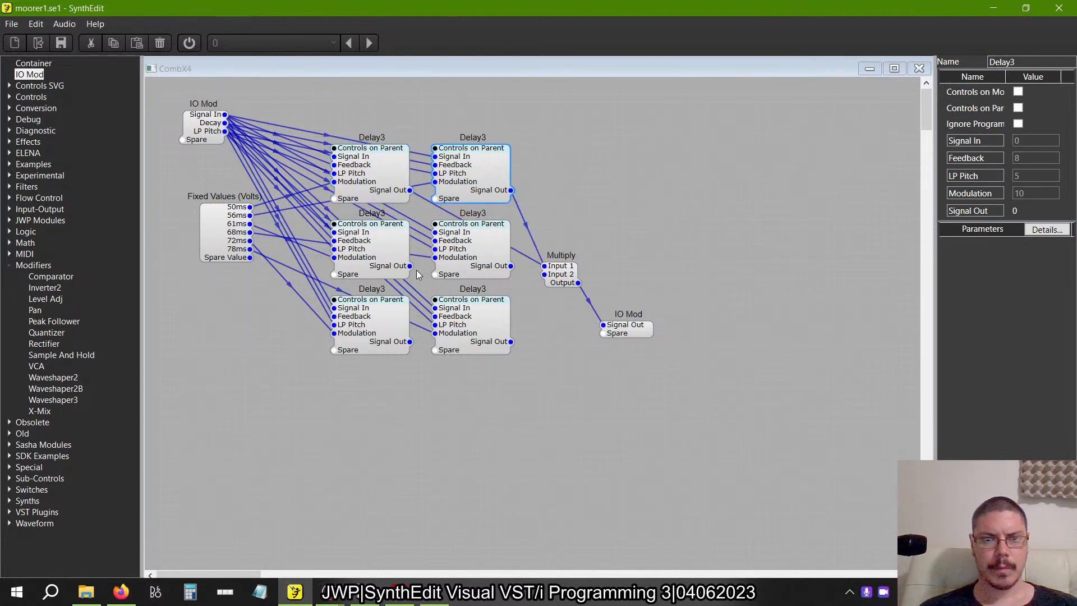
pyautogui.moveTo(412, 267); pyautogui.dragTo(544, 267)
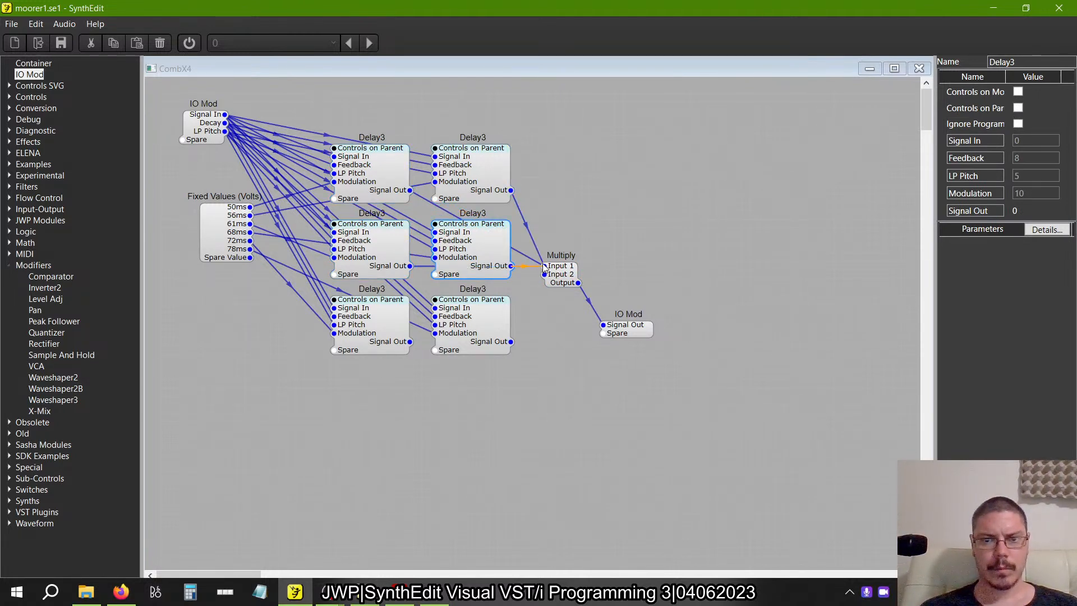
pyautogui.click(511, 349)
pyautogui.moveTo(510, 341); pyautogui.dragTo(544, 276)
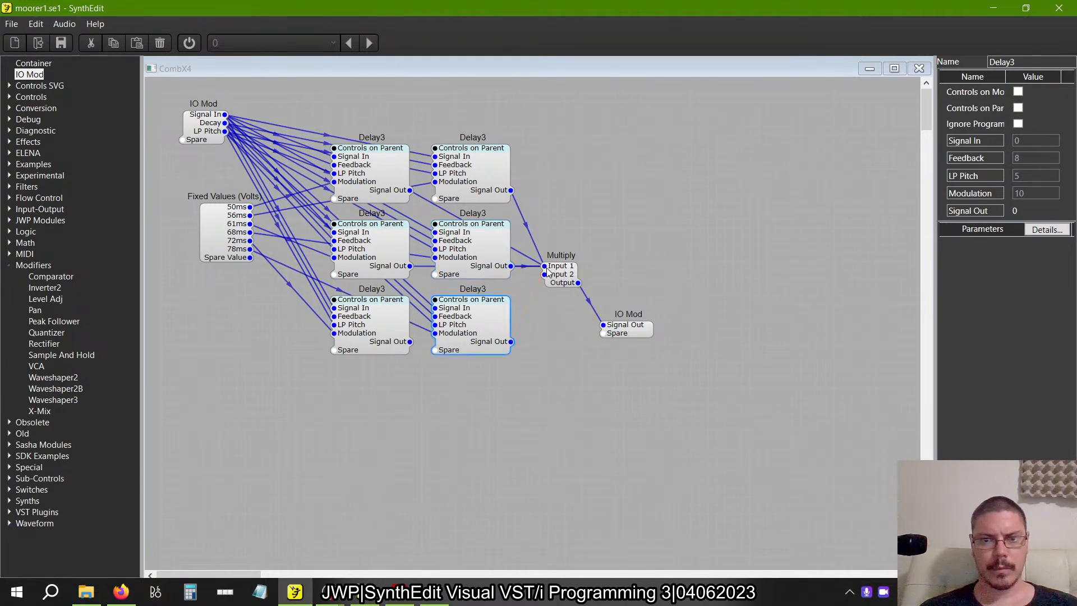
pyautogui.moveTo(410, 341); pyautogui.dragTo(544, 265)
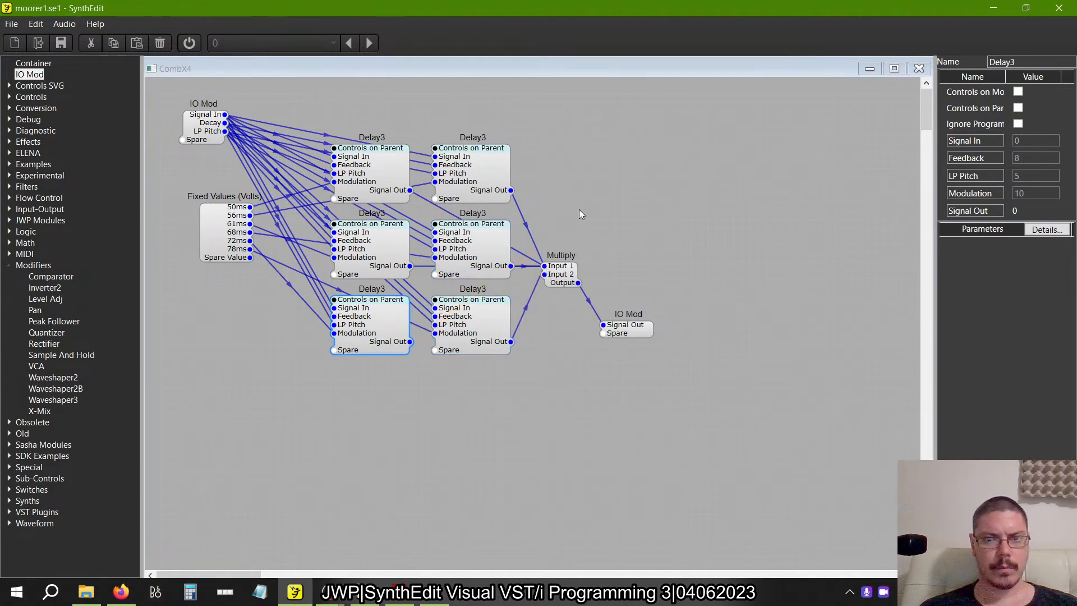
# Move the Fixed Values module down level with the middle row of Delay3 modules and deselect it.
pyautogui.click(656, 138)
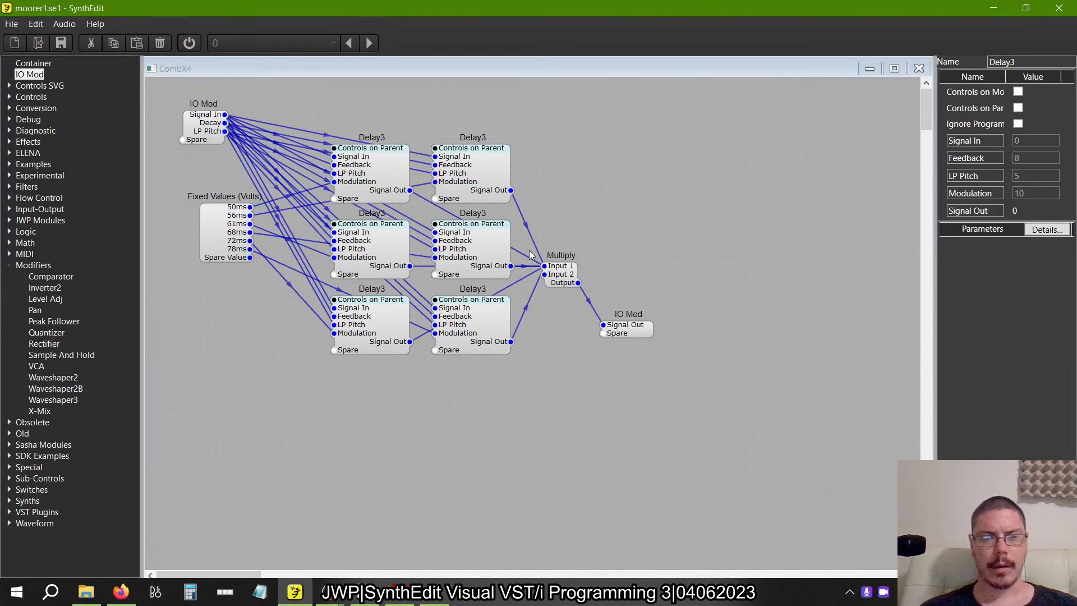
pyautogui.click(230, 244)
pyautogui.moveTo(230, 245); pyautogui.dragTo(230, 278)
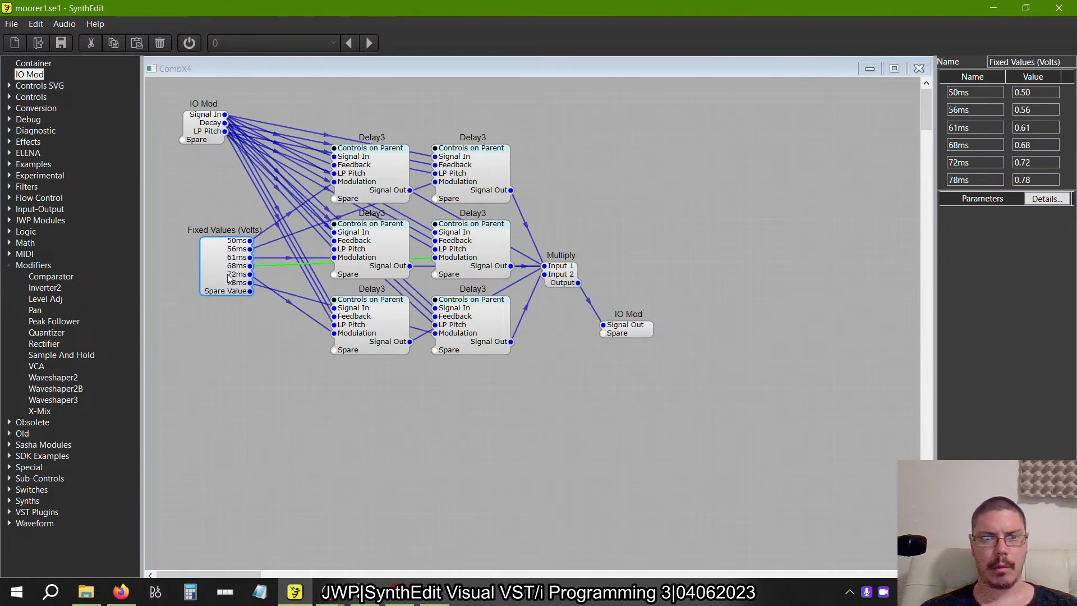
pyautogui.click(696, 216)
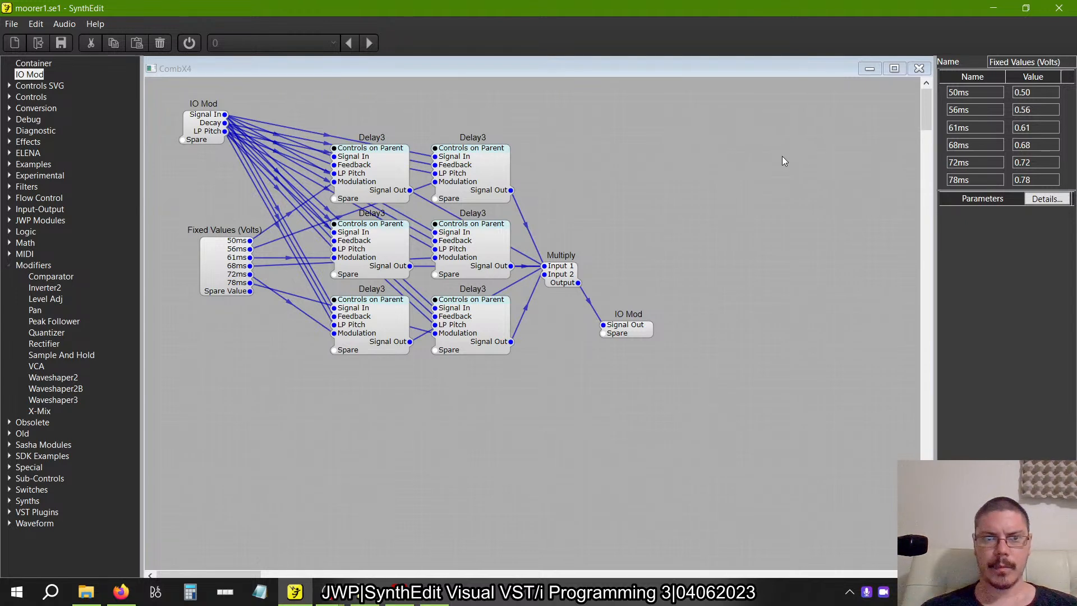
# Stack all six Delay3 modules in a single vertical column with the input IO Mod above it.
pyautogui.moveTo(206, 127); pyautogui.dragTo(310, 104)
pyautogui.moveTo(412, 114); pyautogui.dragTo(532, 473)
pyautogui.click(486, 196)
pyautogui.moveTo(403, 443); pyautogui.dragTo(378, 409)
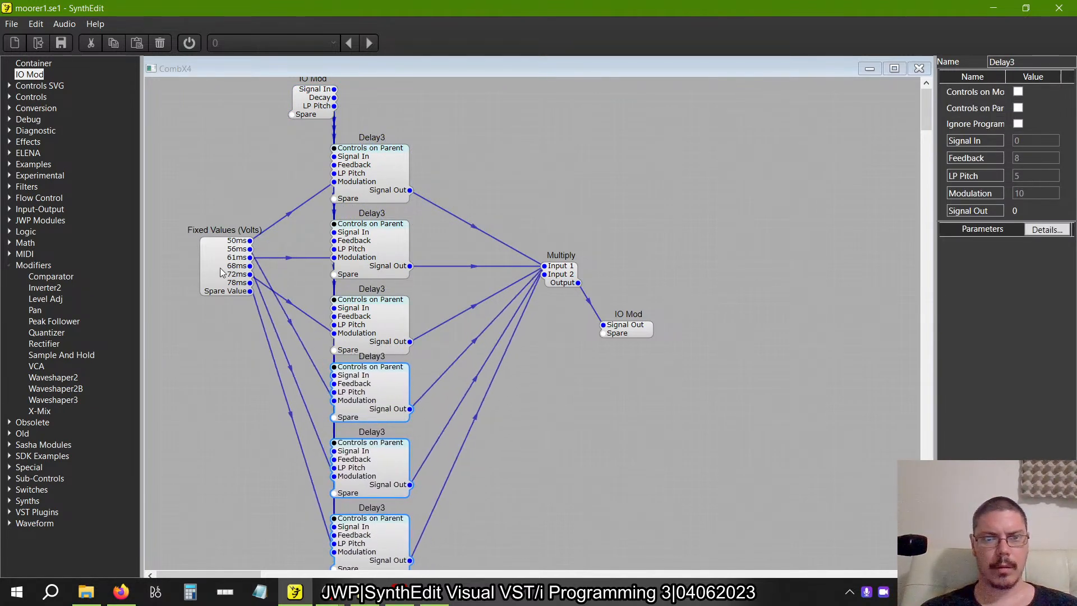
# Place Fixed Values and Multiply beneath the Delay3 column and put the output IO Mod beside Multiply.
pyautogui.moveTo(225, 279); pyautogui.dragTo(307, 434)
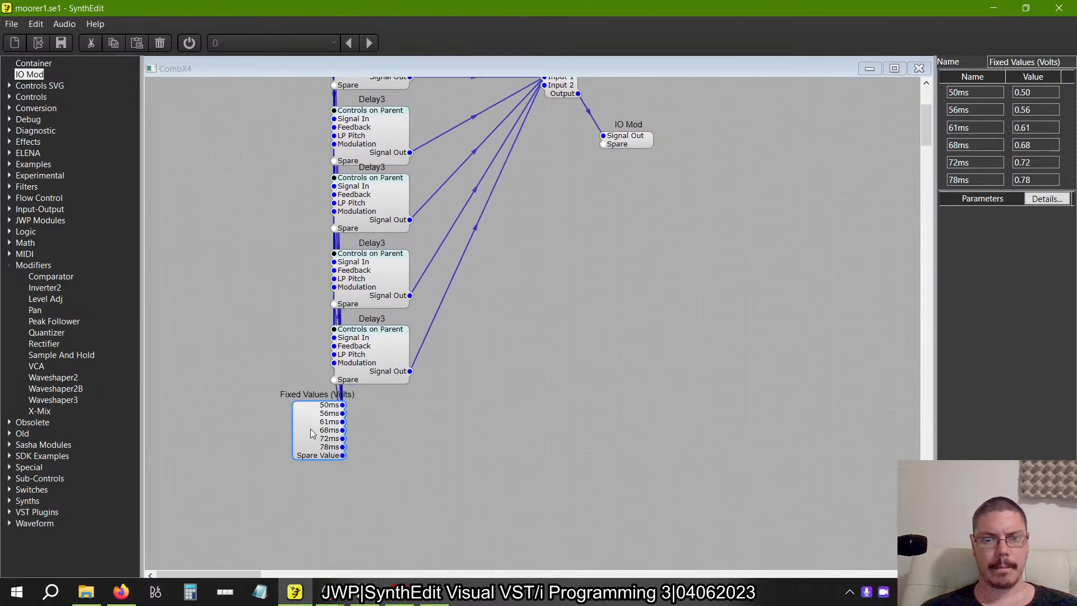
pyautogui.scroll(3, 442, 491)
pyautogui.moveTo(560, 277); pyautogui.dragTo(434, 455)
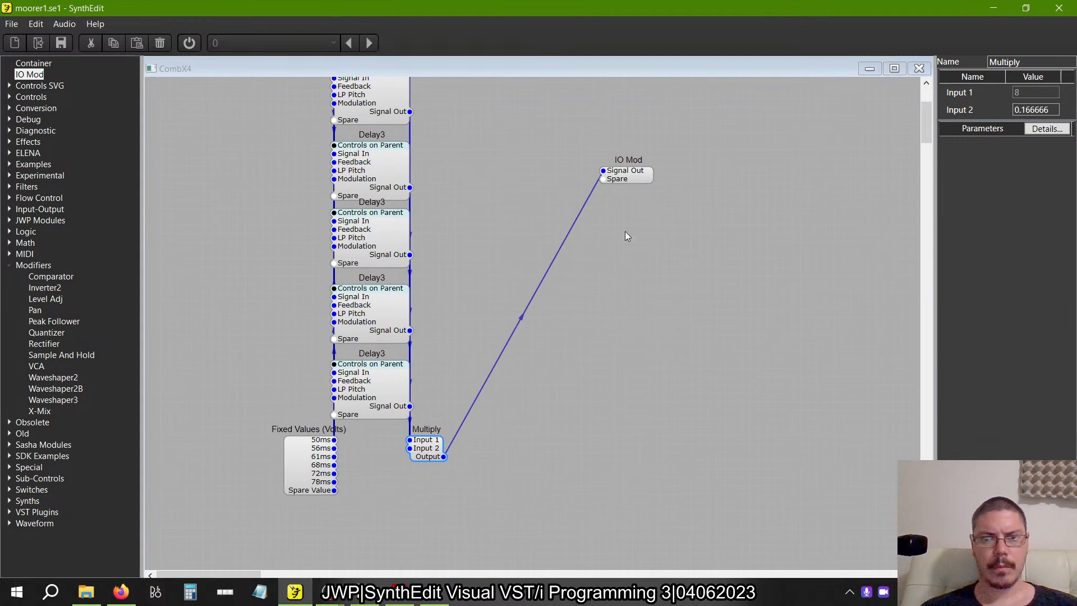
pyautogui.moveTo(633, 175); pyautogui.dragTo(501, 467)
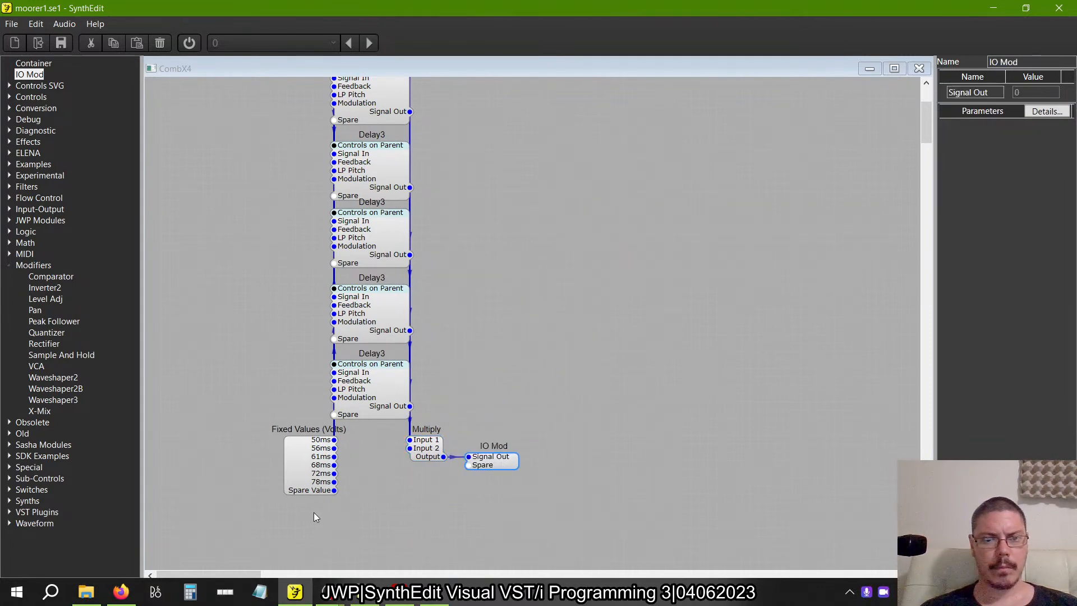
# Select all modules and move the whole layout close to the left edge of the canvas.
pyautogui.scroll(3, 312, 483)
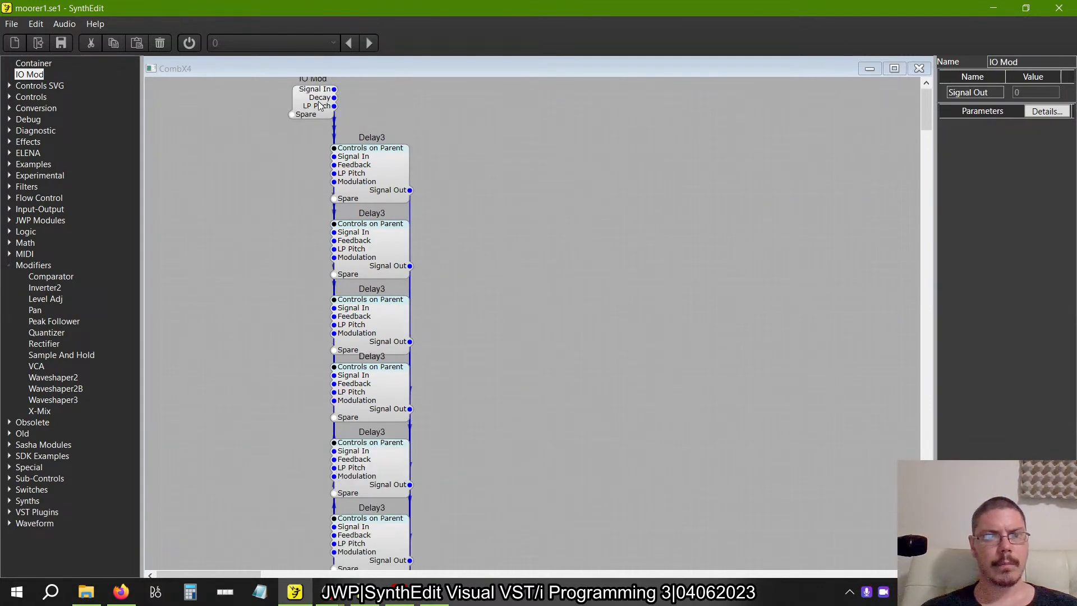
pyautogui.scroll(-6, 318, 268)
pyautogui.scroll(2, 317, 269)
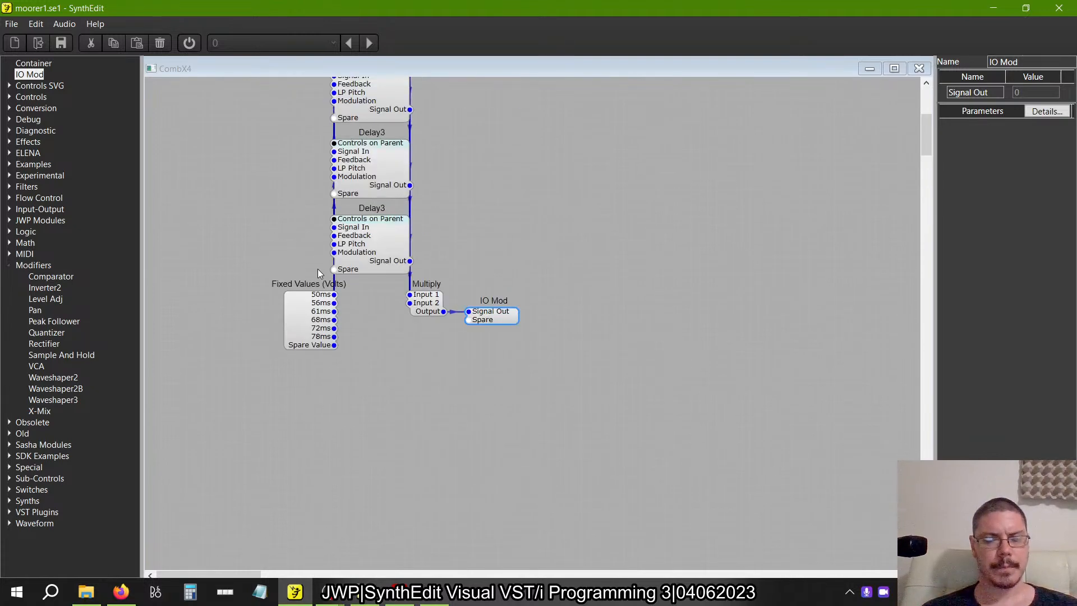
pyautogui.scroll(-4, 318, 268)
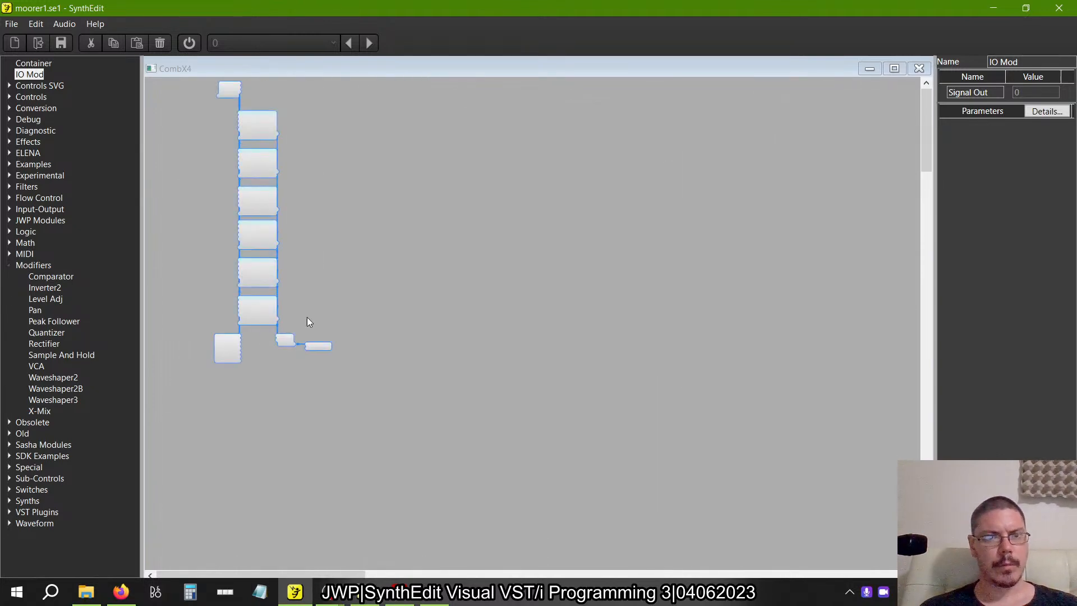
pyautogui.moveTo(254, 140); pyautogui.dragTo(203, 141)
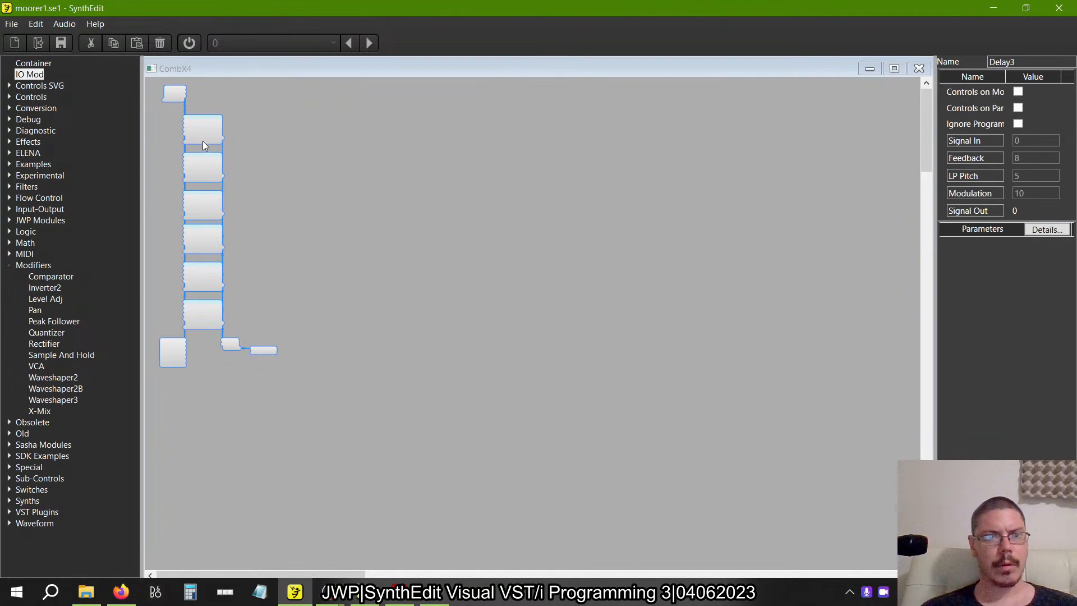
# Place Fixed Values directly under the input IO Mod, with the Delay3 column, Multiply and output IO Mod shifted below it.
pyautogui.moveTo(344, 437); pyautogui.dragTo(199, 158)
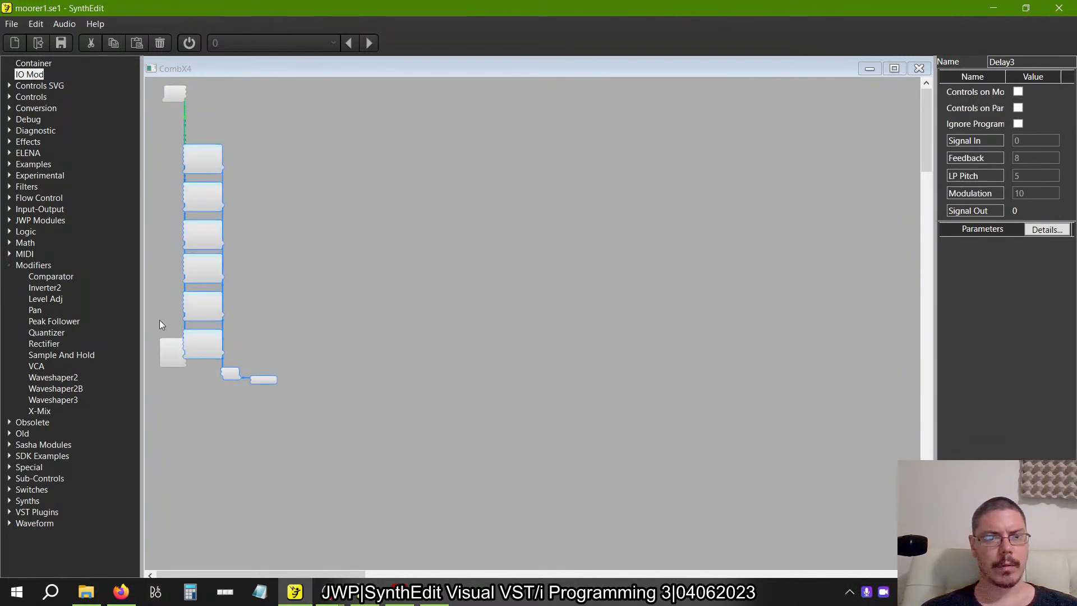
pyautogui.moveTo(170, 349); pyautogui.dragTo(166, 118)
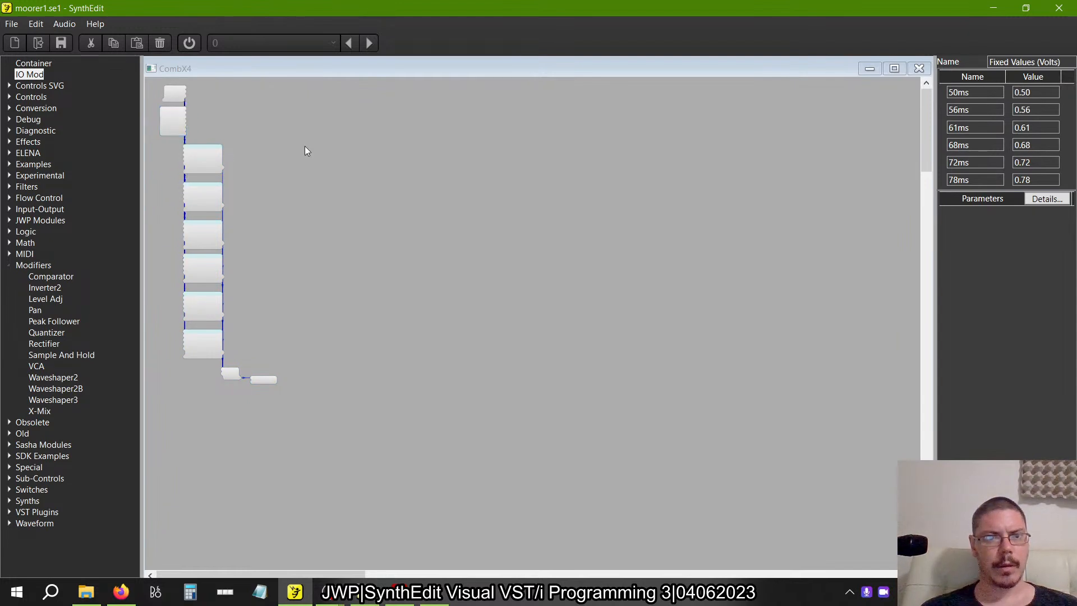
pyautogui.moveTo(326, 423); pyautogui.dragTo(200, 154)
pyautogui.click(202, 161)
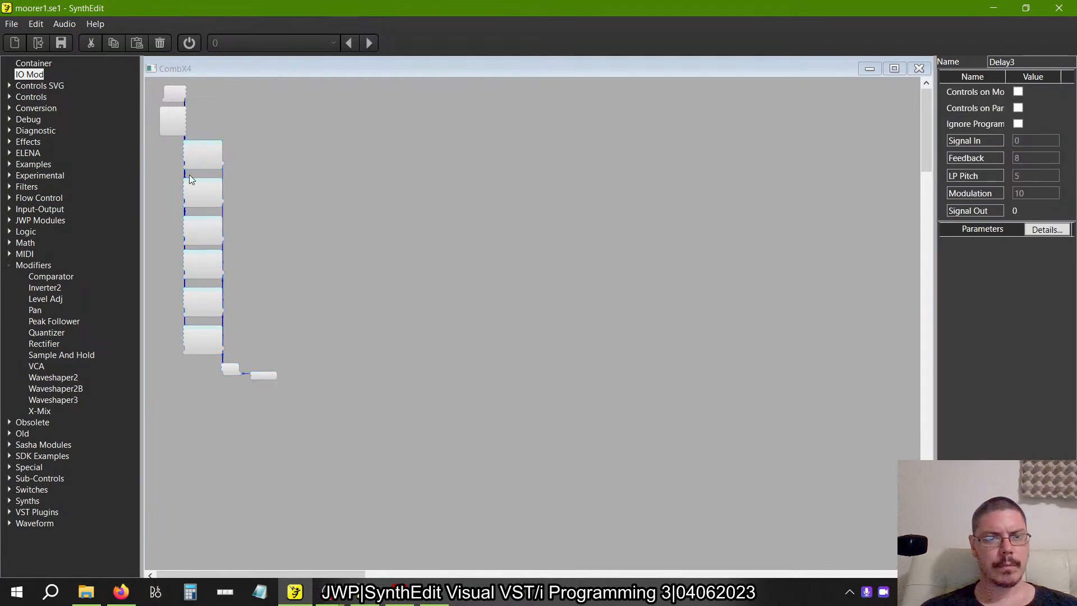
pyautogui.scroll(3, 190, 174)
pyautogui.scroll(-3, 401, 166)
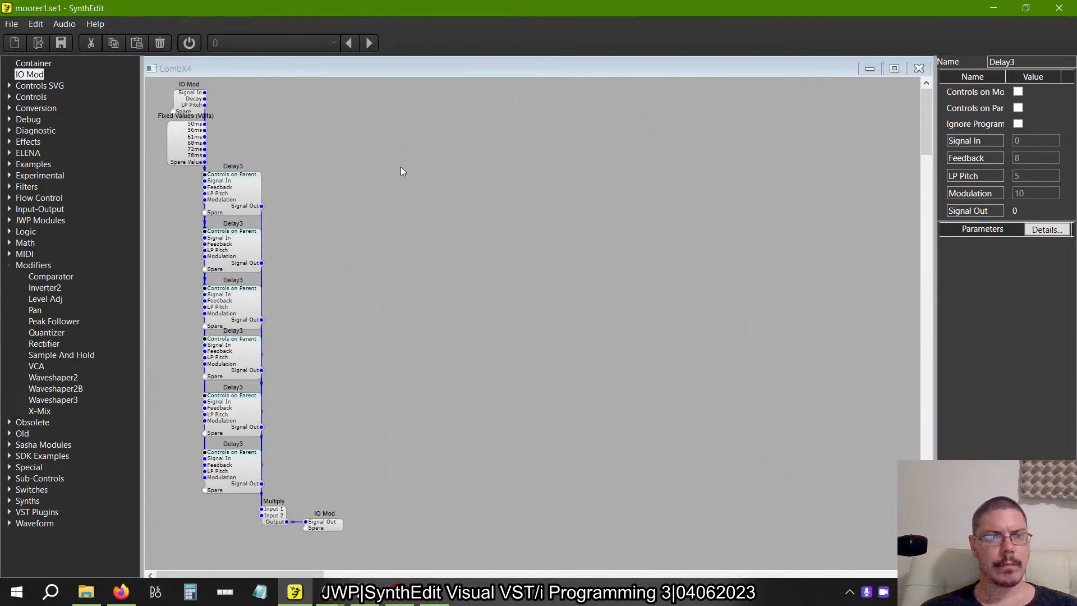
# Space the layout out by nudging Fixed Values down slightly and the Delay3 column, Multiply and output IO Mod a little further.
pyautogui.moveTo(384, 467); pyautogui.dragTo(146, 100)
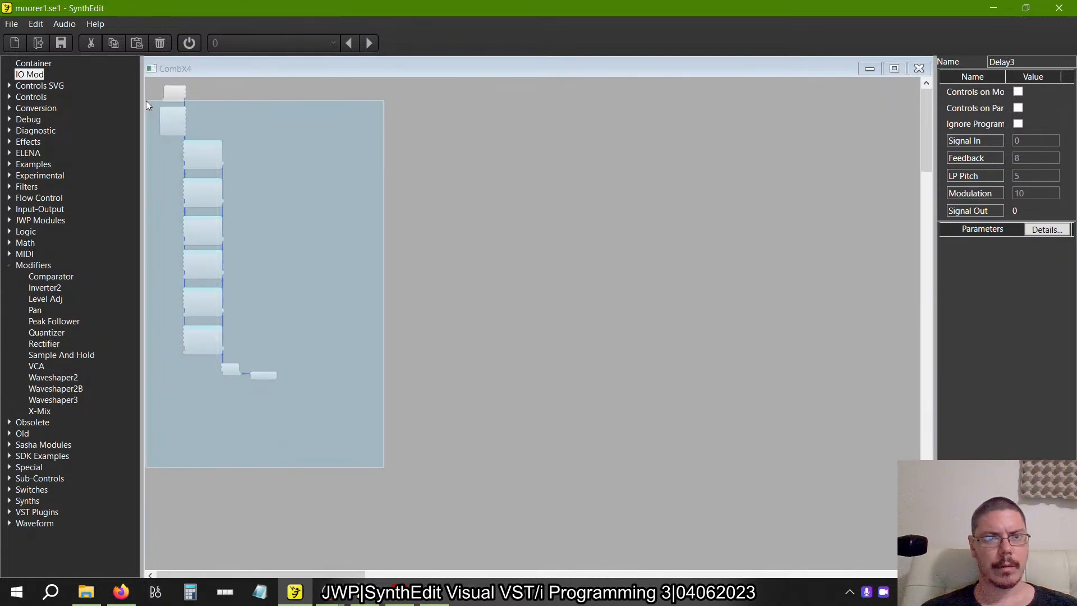
pyautogui.click(176, 125)
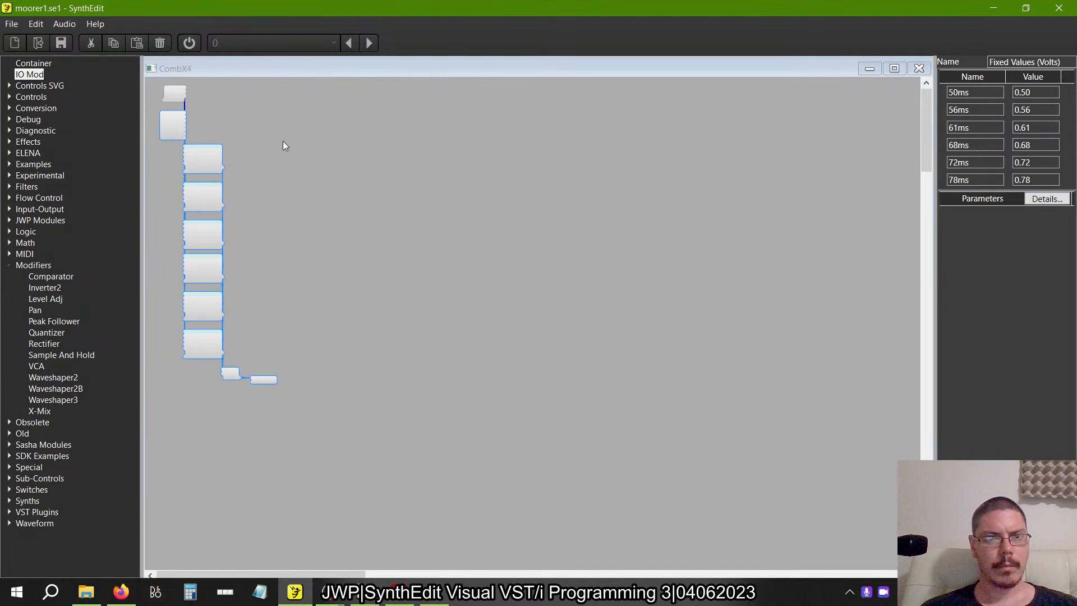
pyautogui.moveTo(293, 128); pyautogui.dragTo(181, 382)
pyautogui.moveTo(202, 160); pyautogui.dragTo(202, 165)
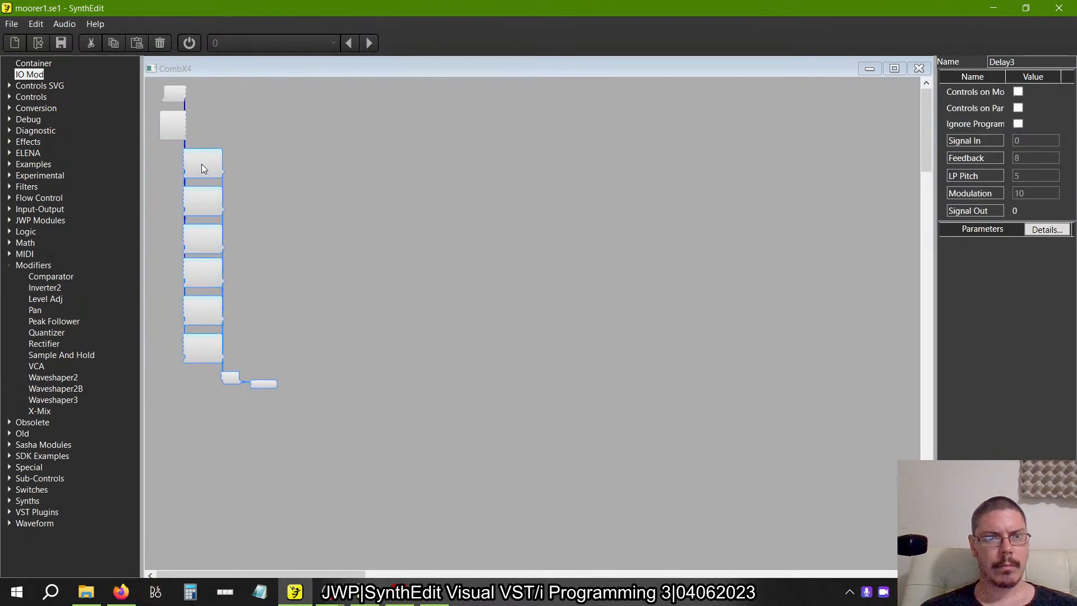
pyautogui.scroll(4, 222, 145)
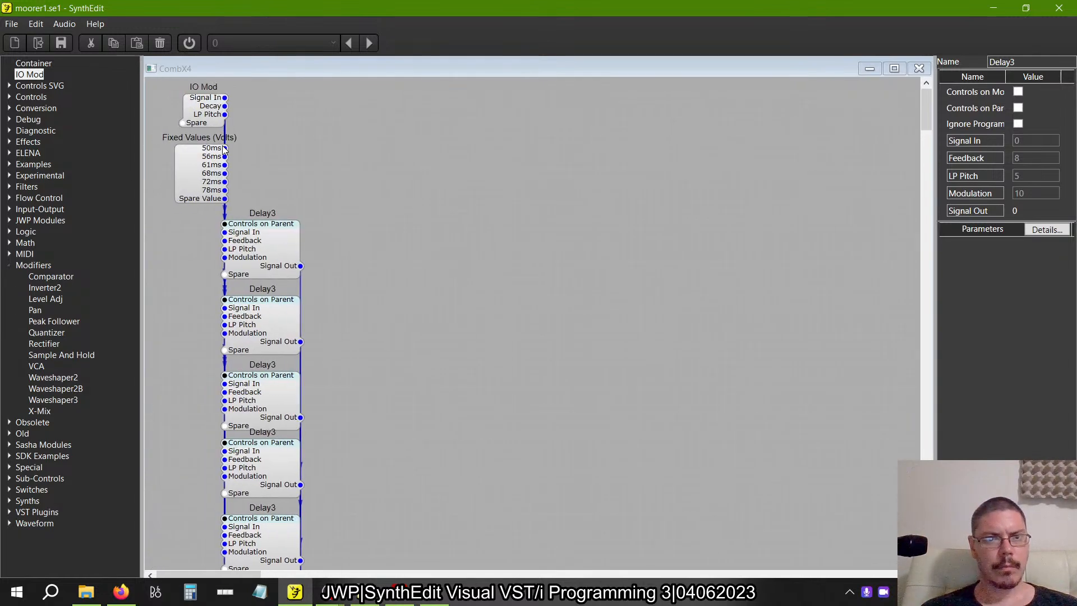
pyautogui.scroll(-5, 222, 147)
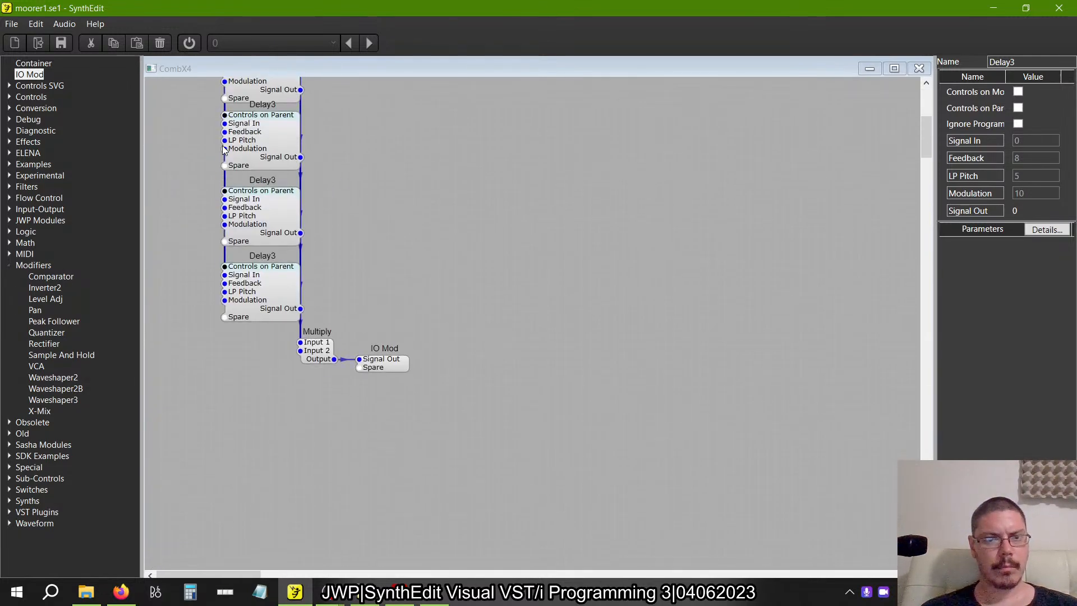
pyautogui.scroll(-2, 314, 243)
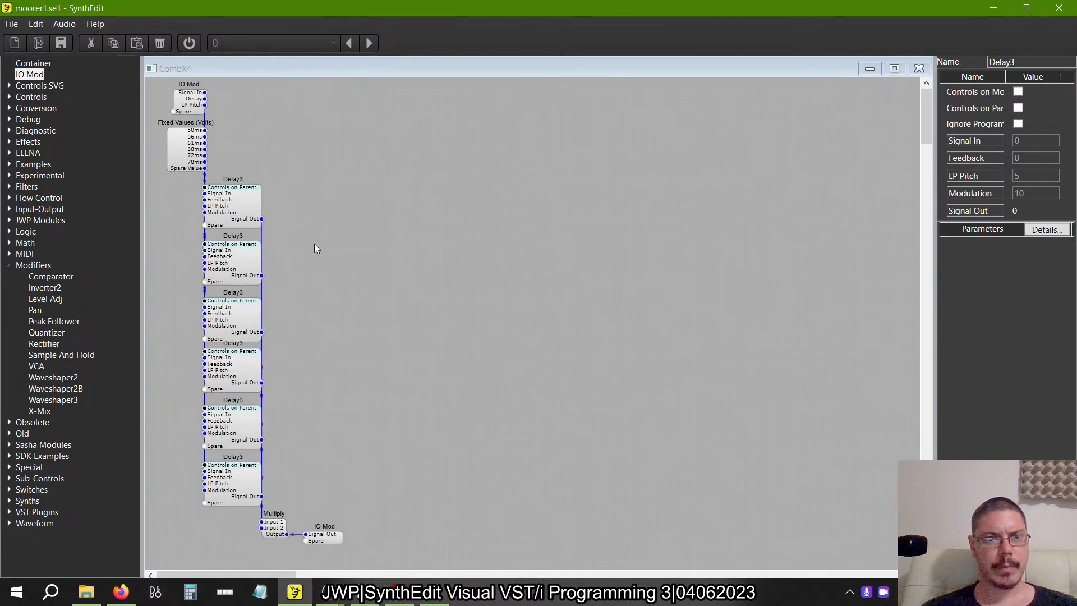
# Close the CombX4 structure and select the upper CombX4 container in the Reverb structure.
pyautogui.click(919, 68)
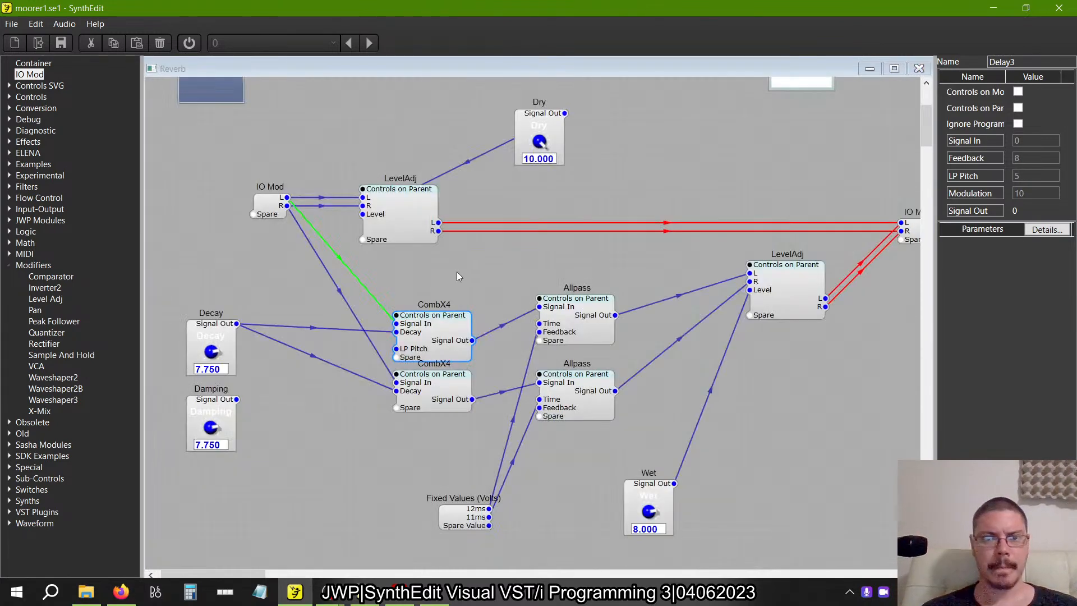
pyautogui.click(459, 318)
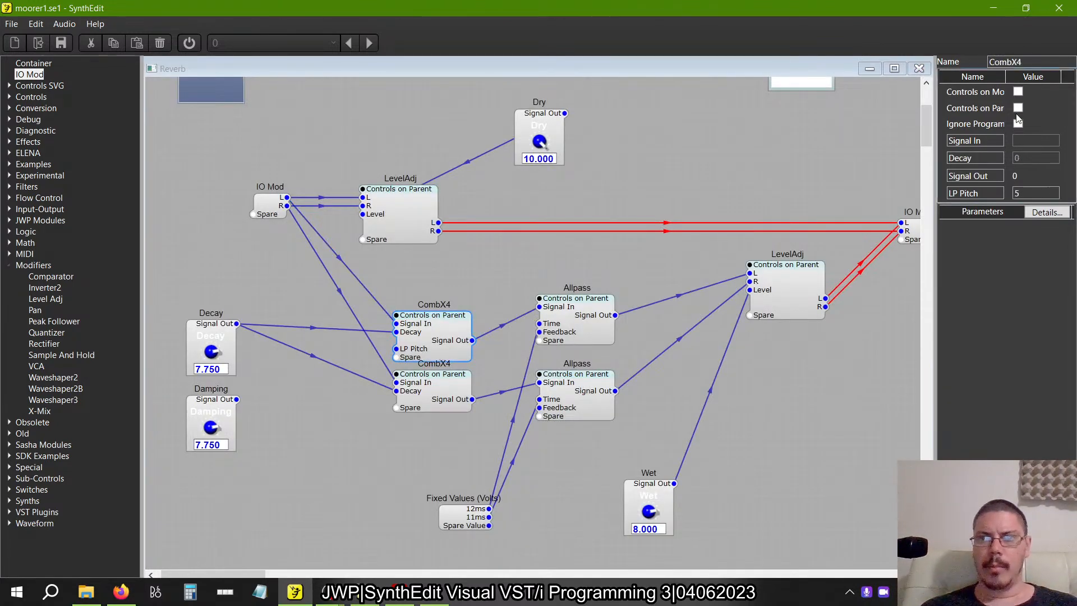
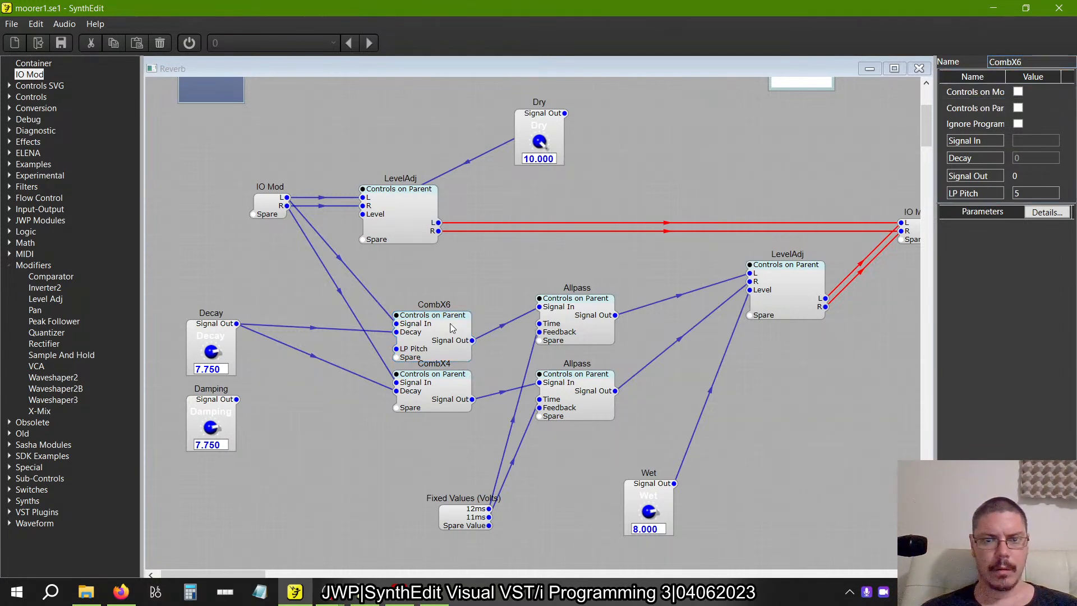
# Delete the connection from CombX6 to the upper Allpass and remove the CombX4 container from the Reverb structure.
pyautogui.doubleClick(439, 343)
pyautogui.scroll(-4, 438, 346)
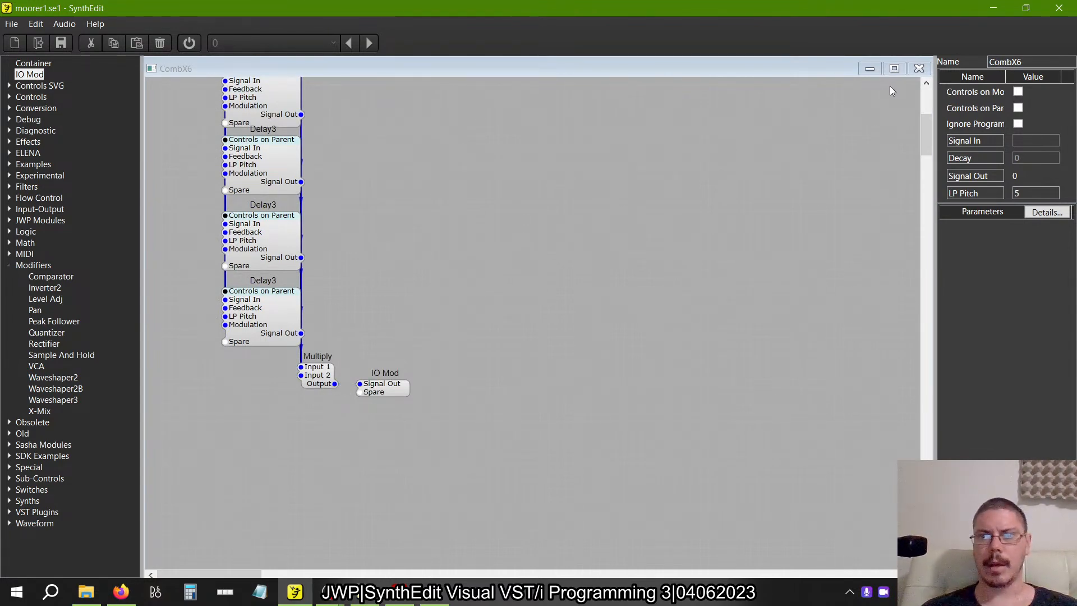
pyautogui.click(921, 67)
pyautogui.click(503, 330)
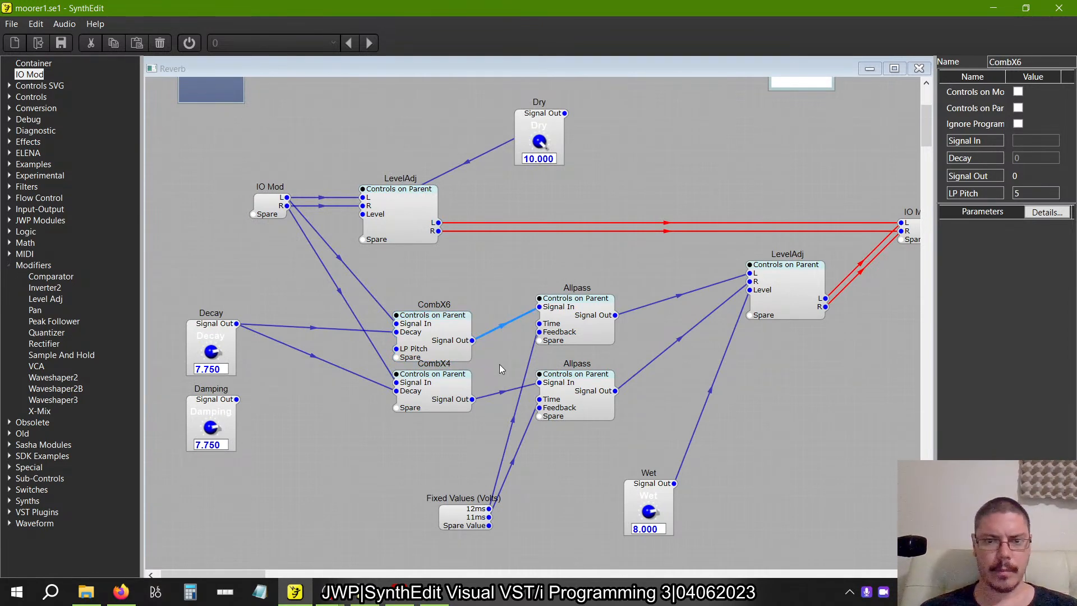
pyautogui.press('Delete')
pyautogui.click(449, 399)
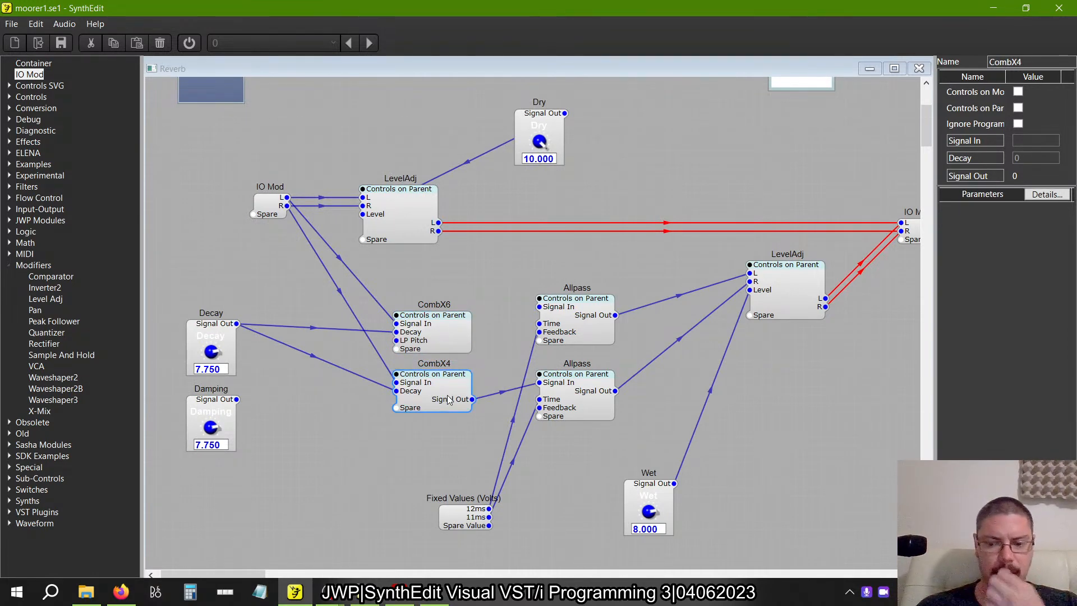
pyautogui.press('Delete')
# Inside CombX6, connect the Multiply output to the output IO Mod and rename that pin Signal Out.
pyautogui.doubleClick(439, 336)
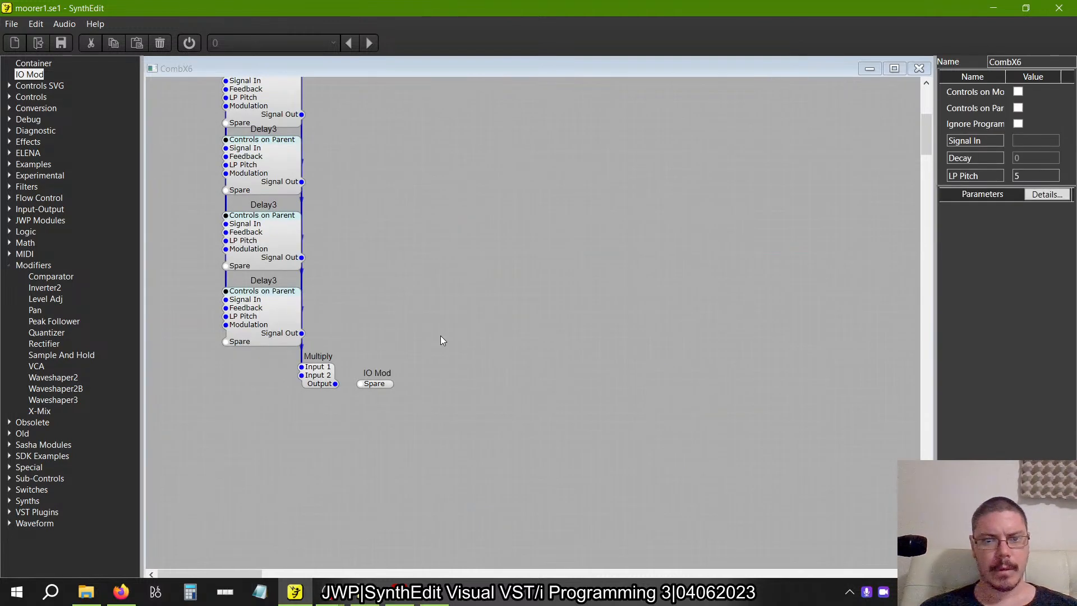
pyautogui.moveTo(335, 384); pyautogui.dragTo(359, 386)
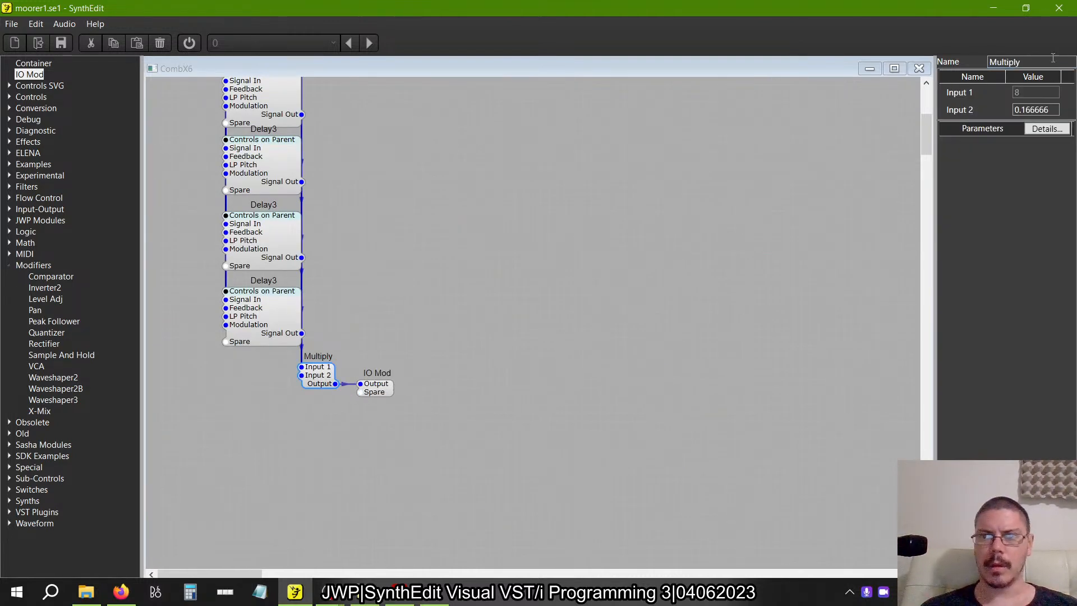
pyautogui.click(375, 389)
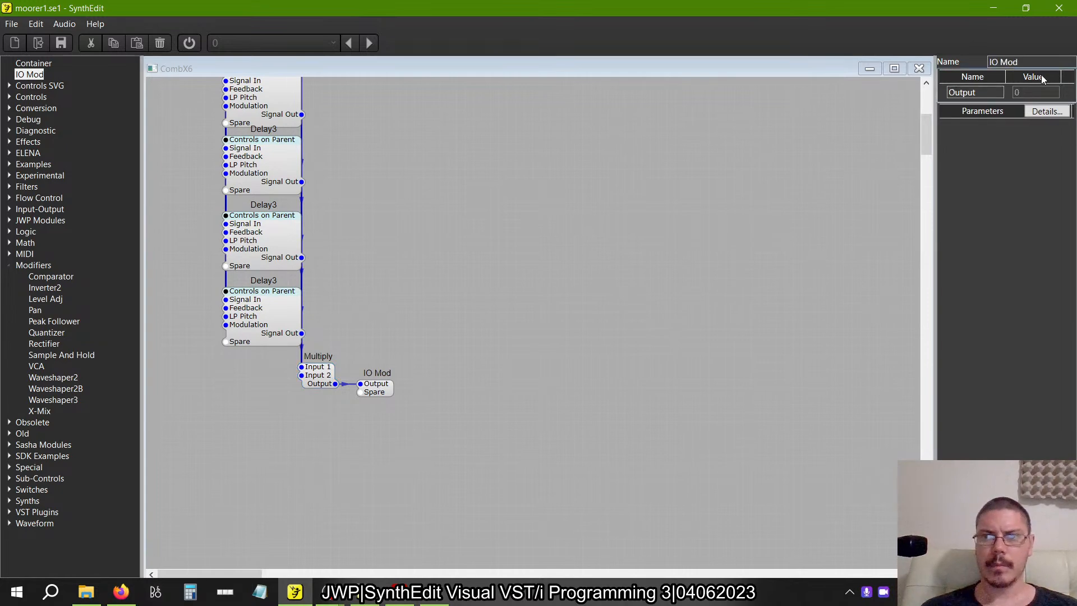
pyautogui.doubleClick(986, 94)
pyautogui.write('S')
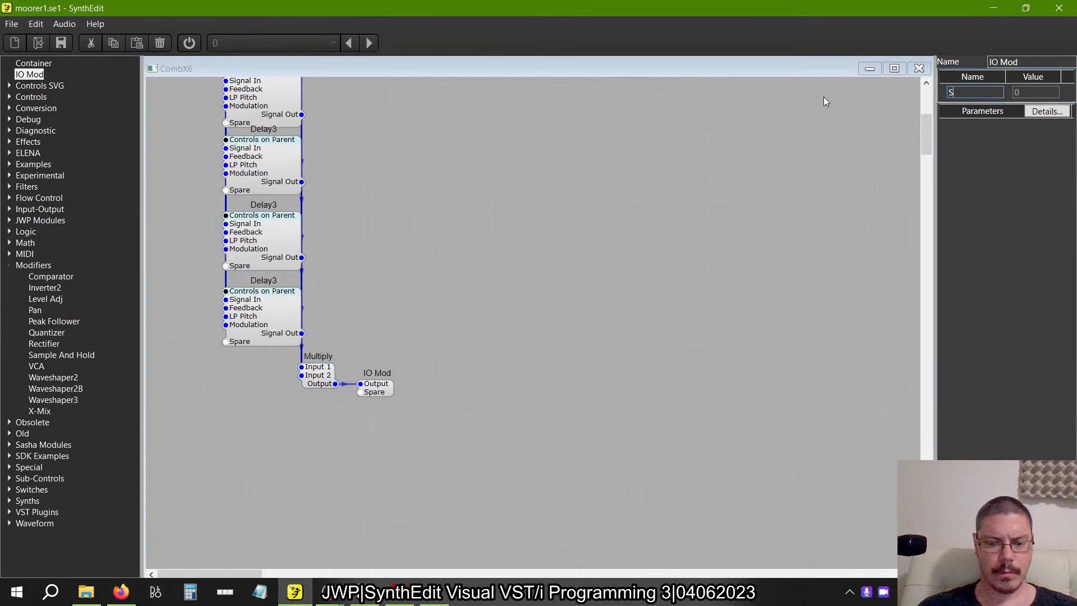
pyautogui.write('ignal Out')
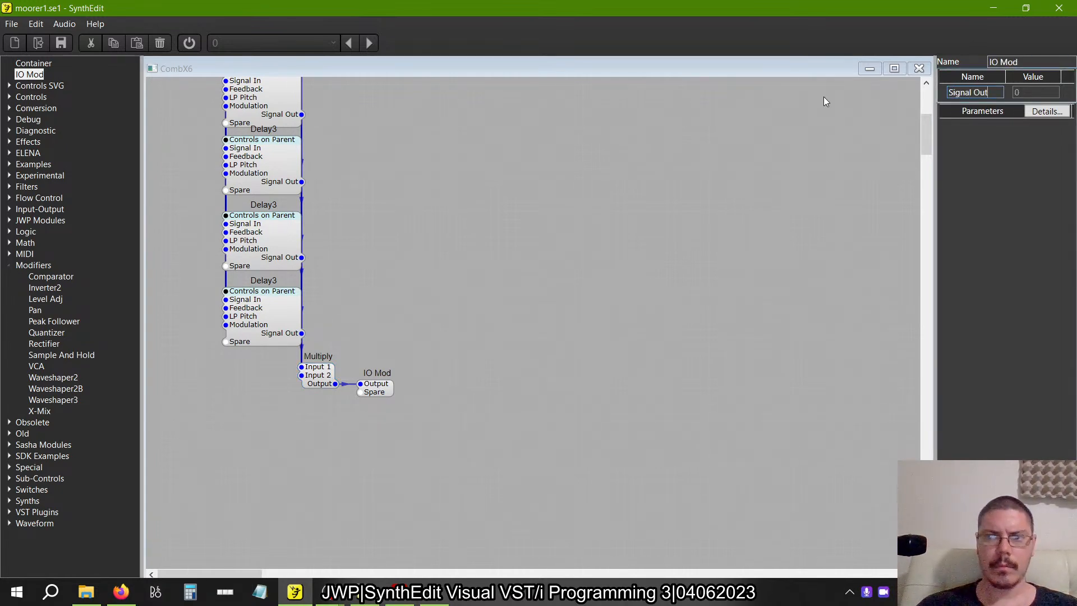
pyautogui.press('Return')
pyautogui.click(918, 69)
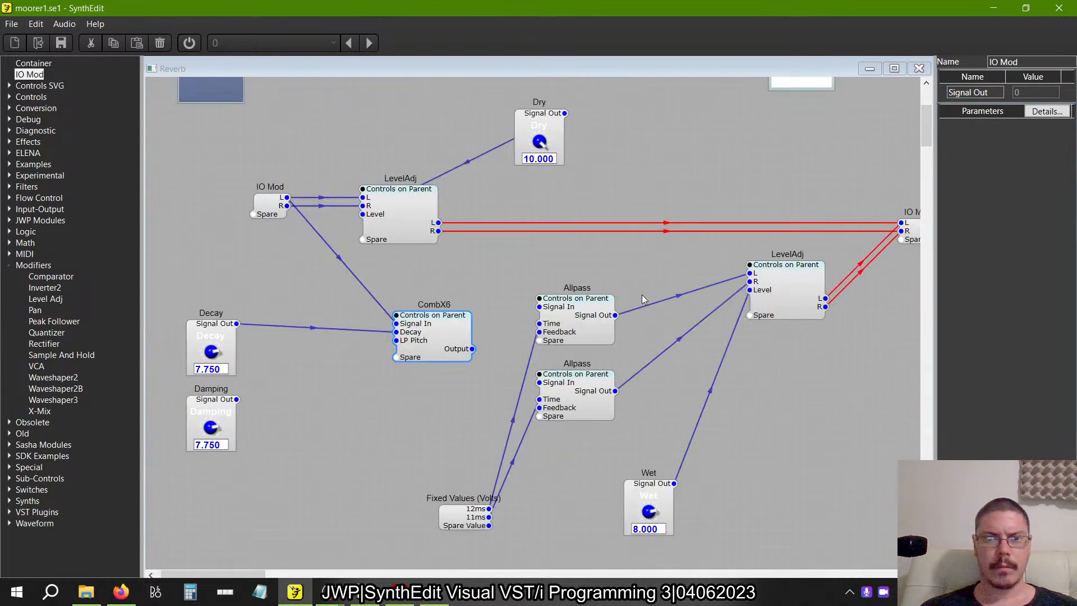
# Duplicate the CombX6 container below the original and connect the Decay knob to the copy's Decay input.
pyautogui.click(457, 332)
pyautogui.moveTo(457, 332); pyautogui.dragTo(454, 409)
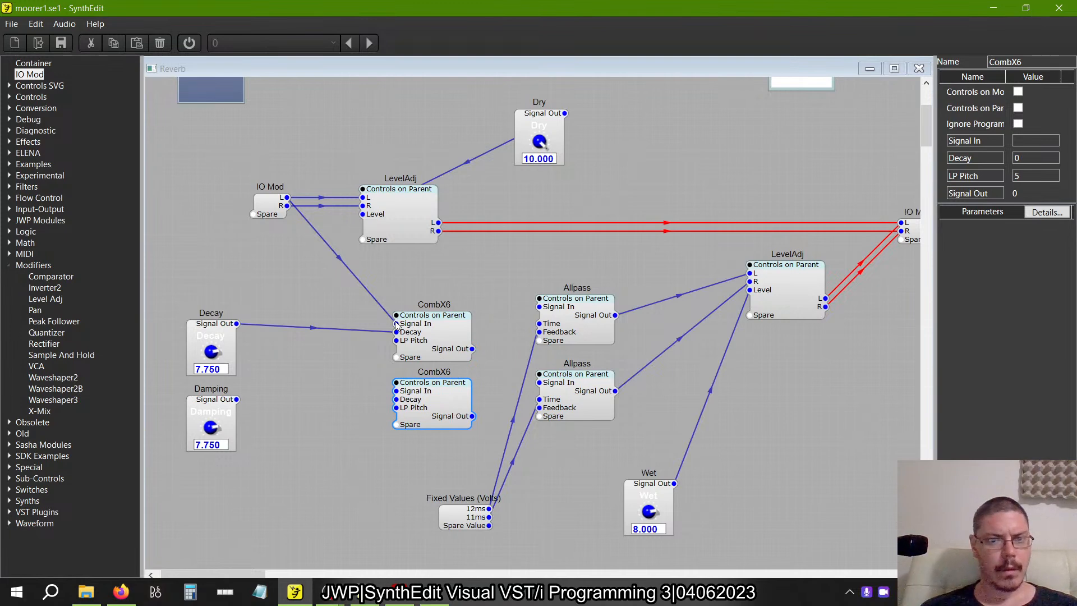
pyautogui.moveTo(354, 383); pyautogui.dragTo(237, 324)
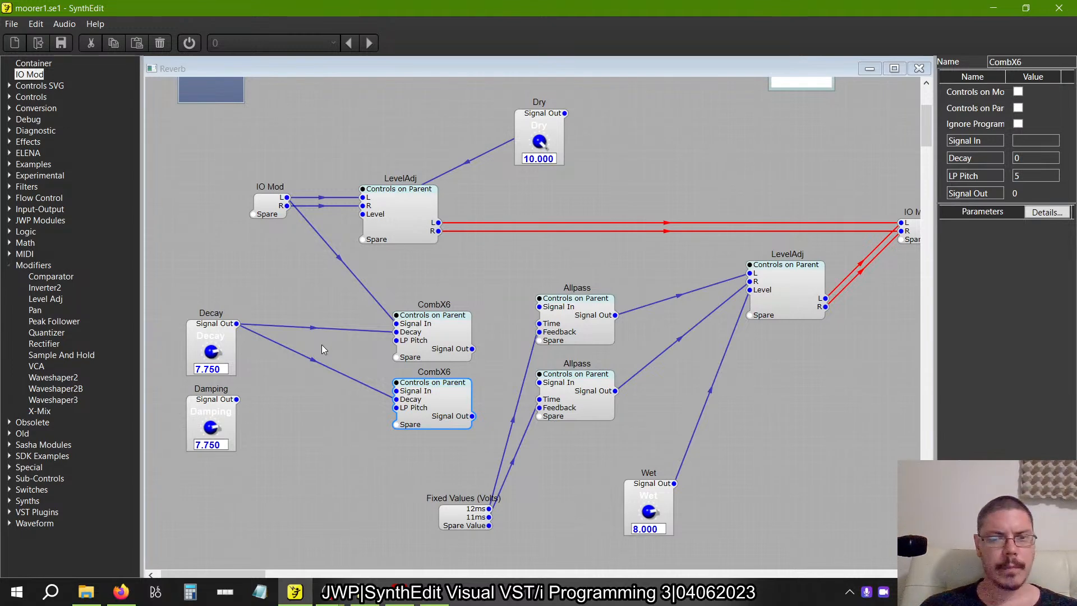
# Connect the Damping knob's output to the LP Pitch inputs of both CombX6 containers.
pyautogui.moveTo(237, 399); pyautogui.dragTo(396, 339)
pyautogui.click(398, 413)
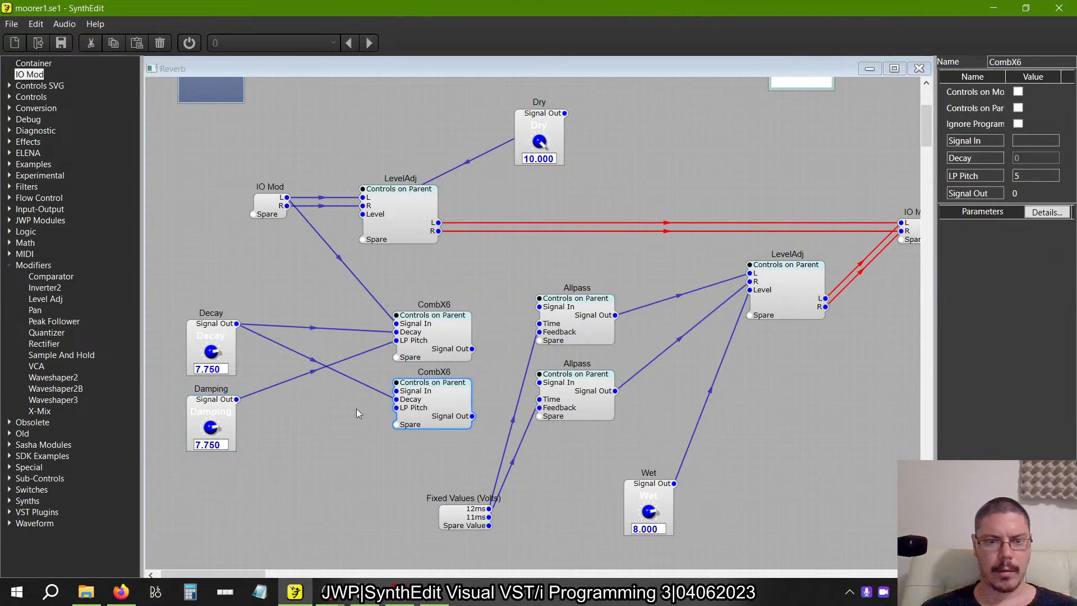
pyautogui.moveTo(237, 399); pyautogui.dragTo(396, 407)
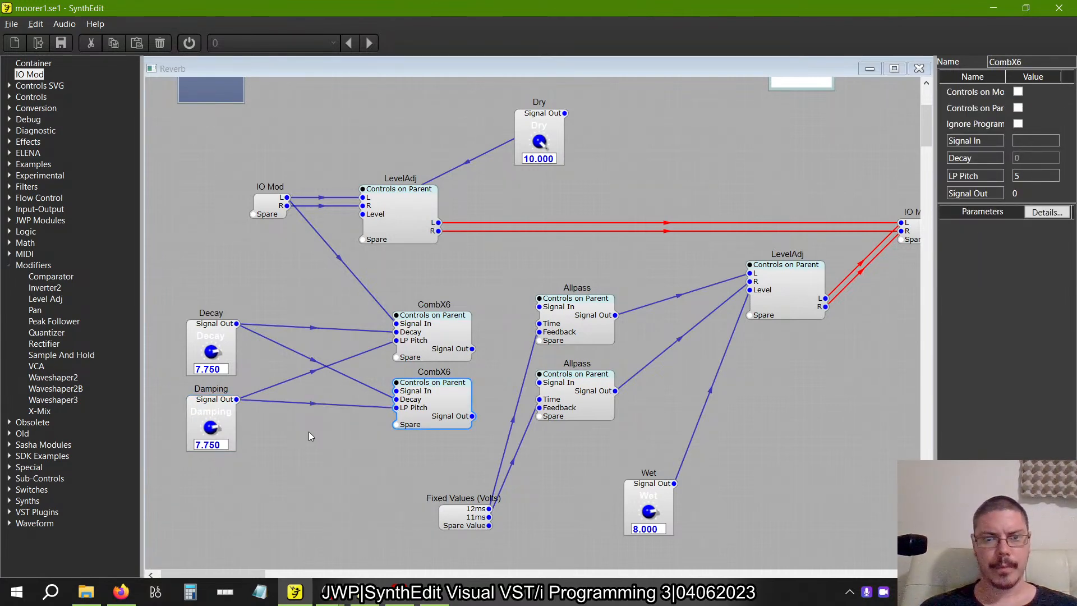
# Switch to the older SynthEdit version, check the Damping knob's properties and parameter range, and return to the new version.
pyautogui.hotkey('alt', 'Tab')
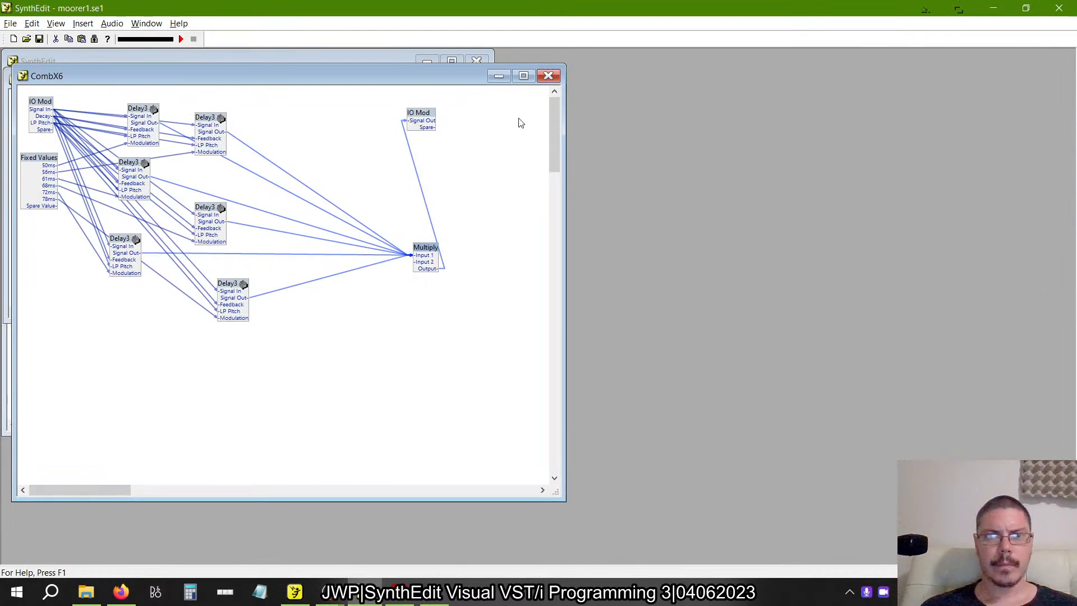
pyautogui.click(548, 76)
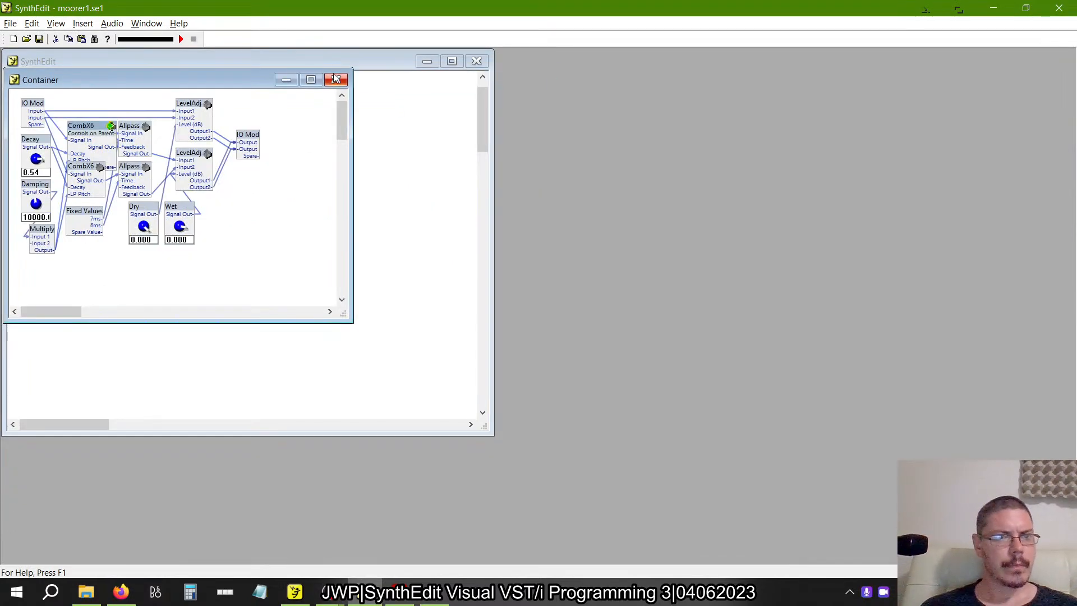
pyautogui.rightClick(36, 185)
pyautogui.click(79, 401)
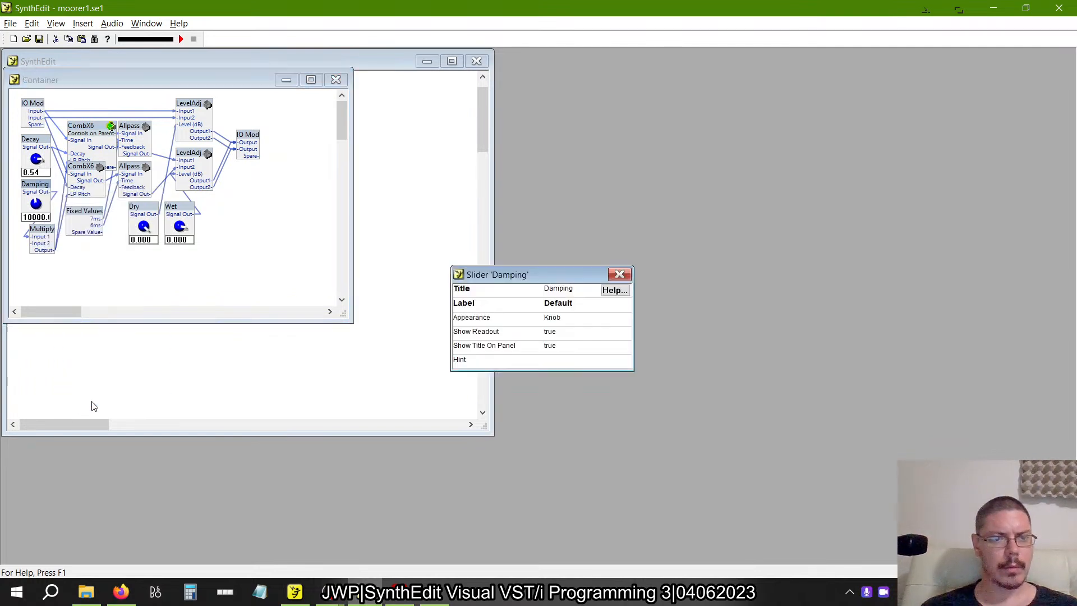
pyautogui.click(619, 274)
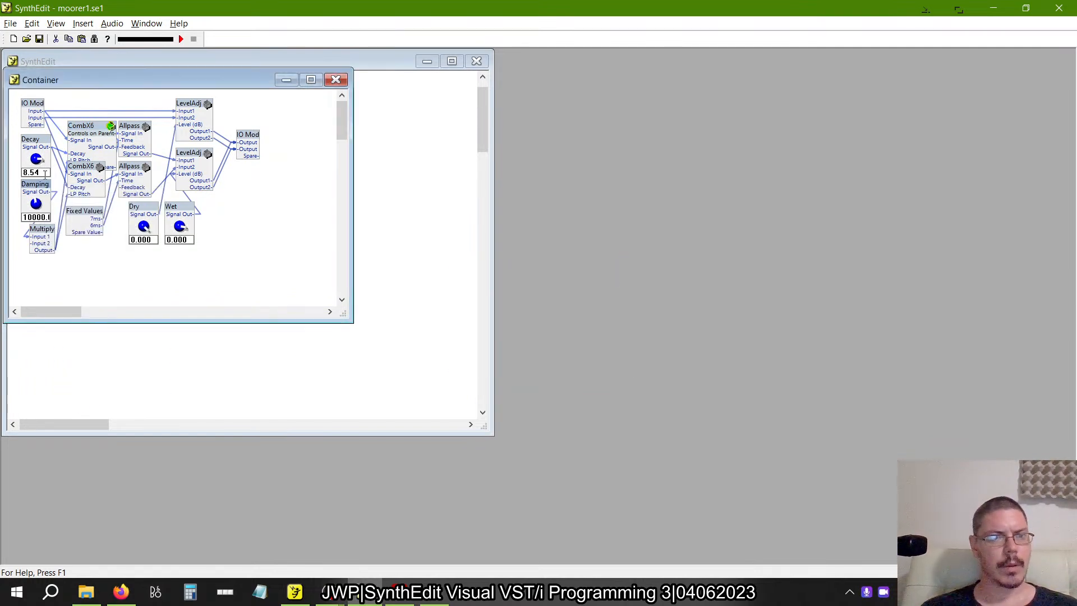
pyautogui.rightClick(41, 191)
pyautogui.click(94, 301)
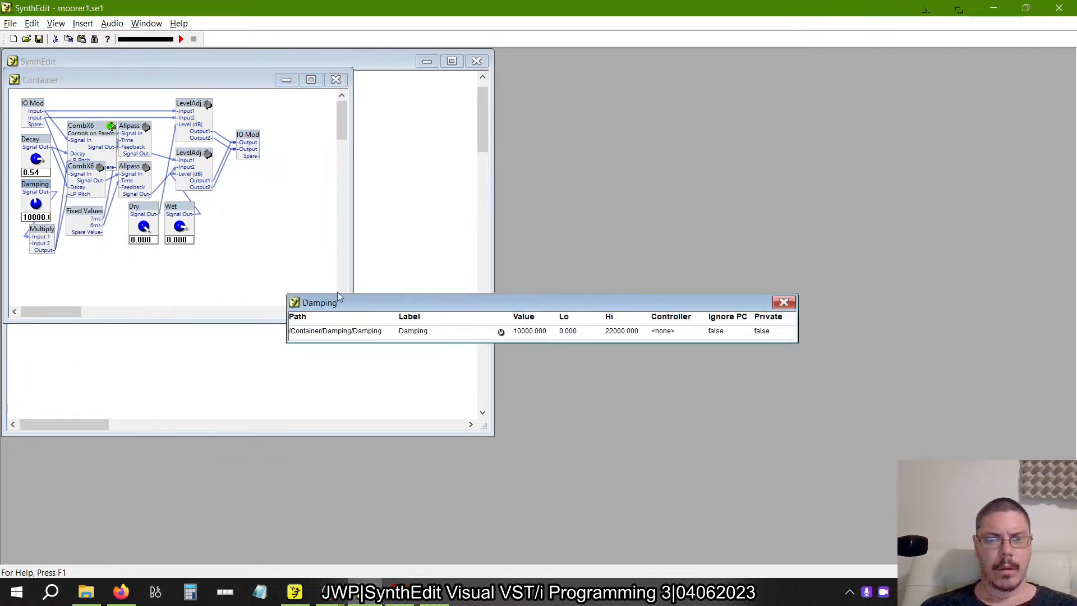
pyautogui.hotkey('alt', 'Tab')
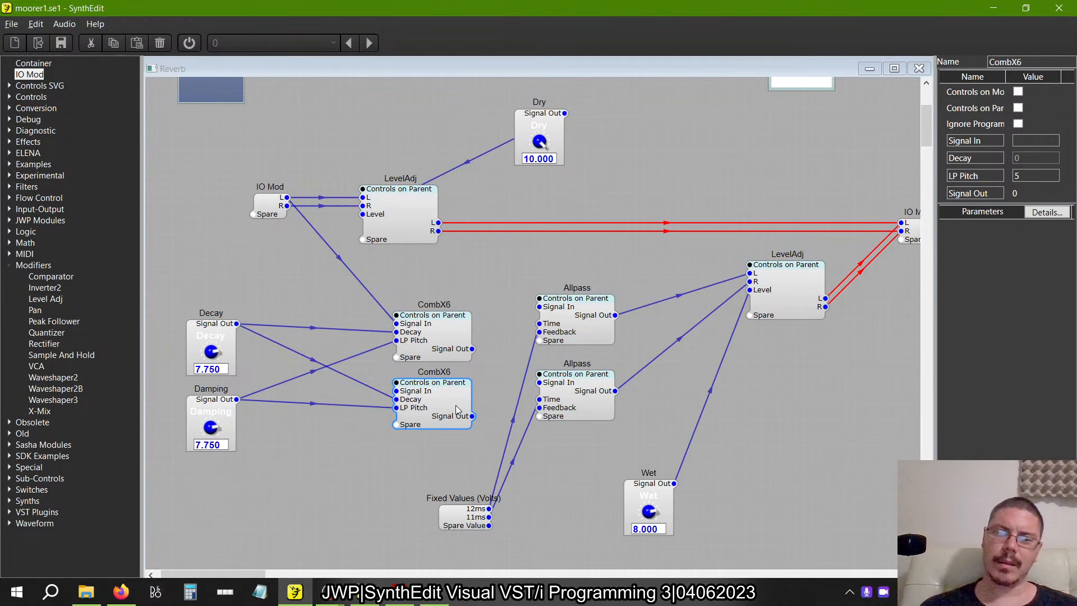
# In the lower CombX6, set the Freq Scale of the first Delay3's 1 Pole LP filter to 1 Volt/kHz.
pyautogui.doubleClick(455, 405)
pyautogui.scroll(5, 356, 330)
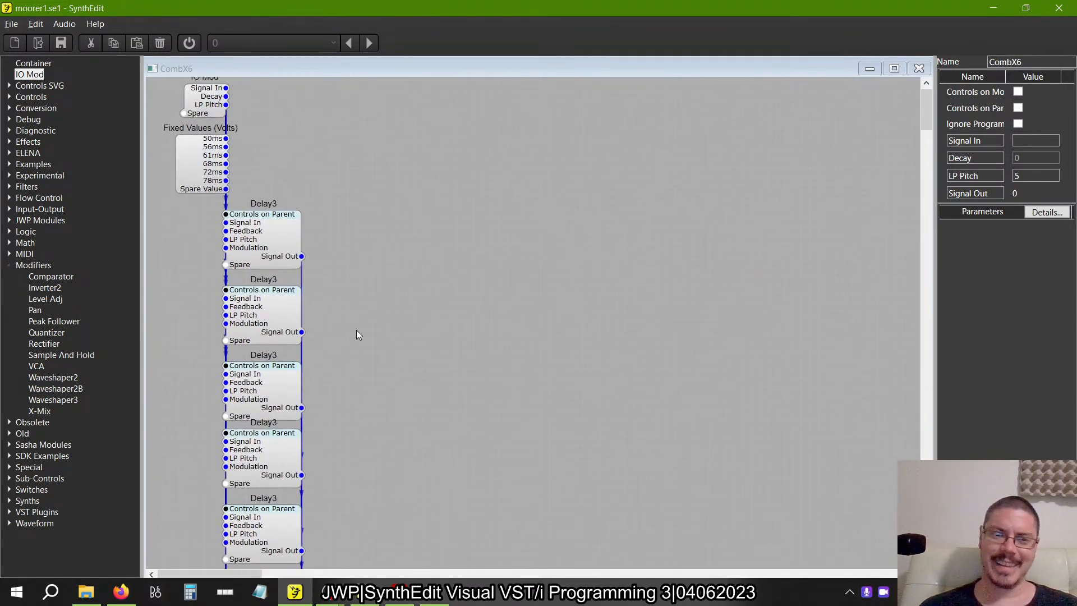
pyautogui.doubleClick(273, 222)
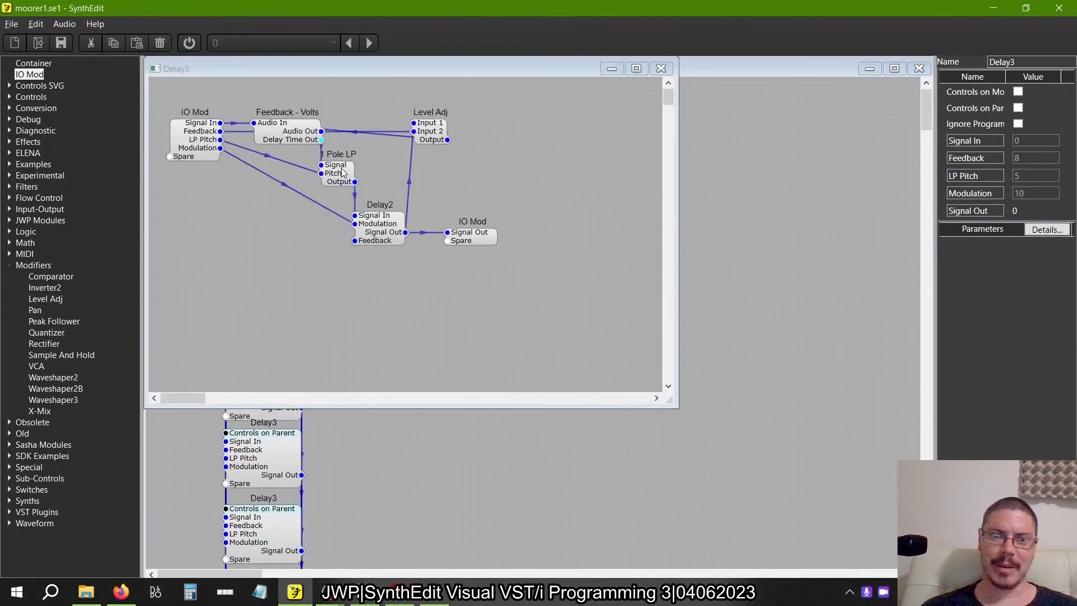
pyautogui.click(343, 173)
pyautogui.click(1035, 130)
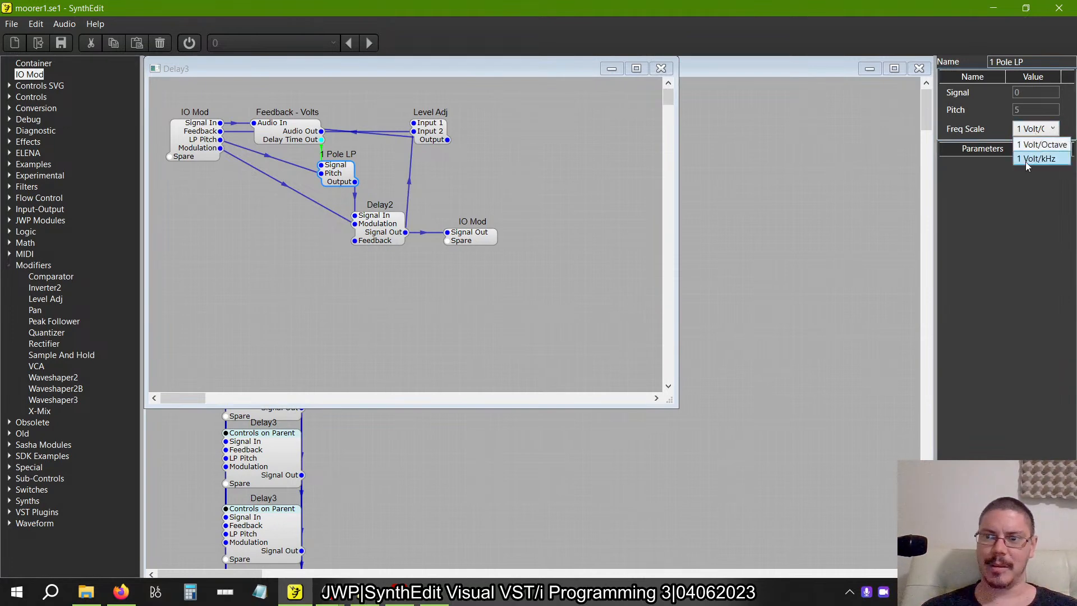
pyautogui.click(1035, 159)
pyautogui.click(661, 69)
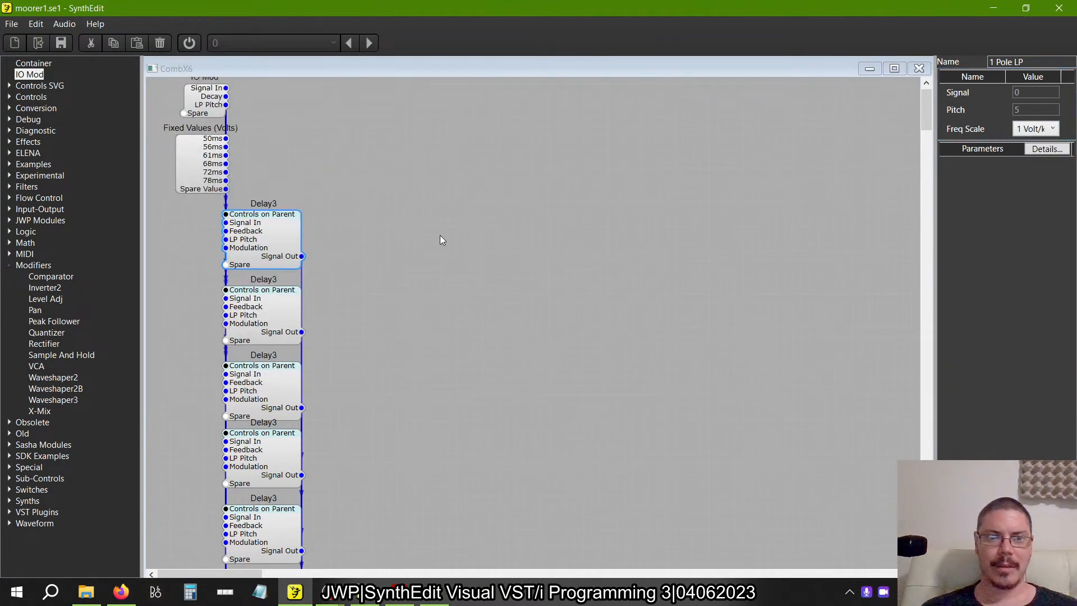
# Set the Freq Scale of the 1 Pole LP filter inside the second Delay3 to 1 Volt/kHz.
pyautogui.doubleClick(287, 294)
pyautogui.click(343, 178)
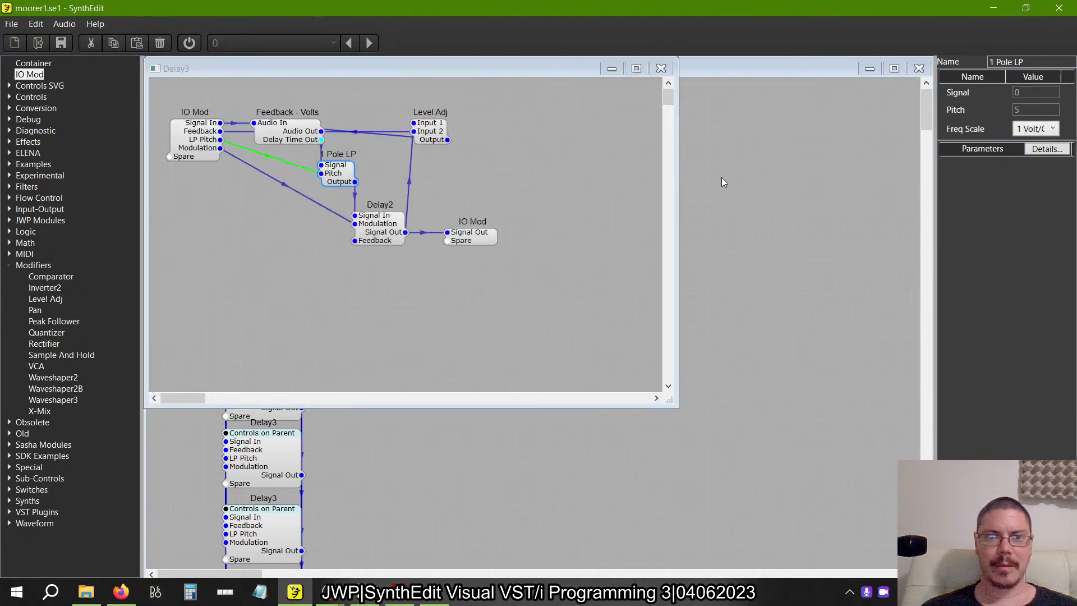
pyautogui.click(1035, 128)
pyautogui.click(1036, 151)
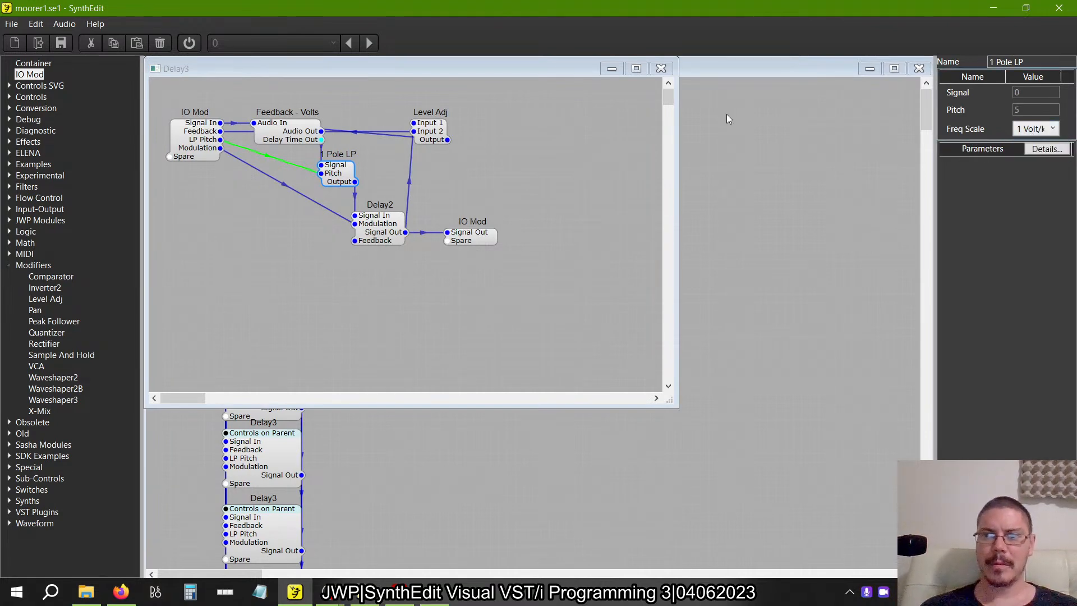
pyautogui.click(661, 69)
# Set the Freq Scale of the 1 Pole LP filter inside the third Delay3 to 1 Volt/kHz.
pyautogui.scroll(-2, 486, 275)
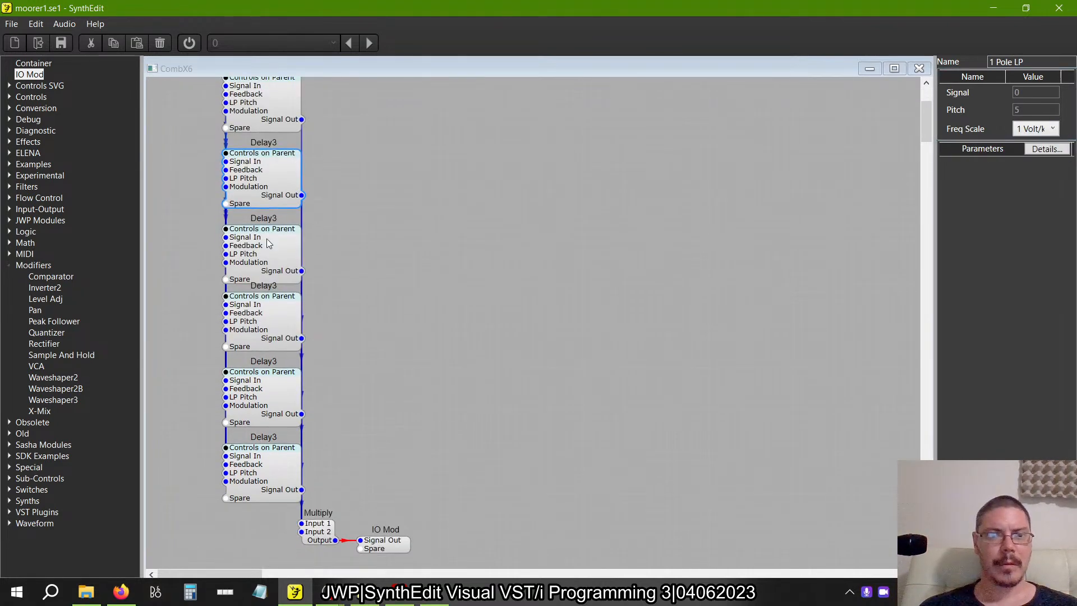
pyautogui.doubleClick(267, 257)
pyautogui.click(340, 175)
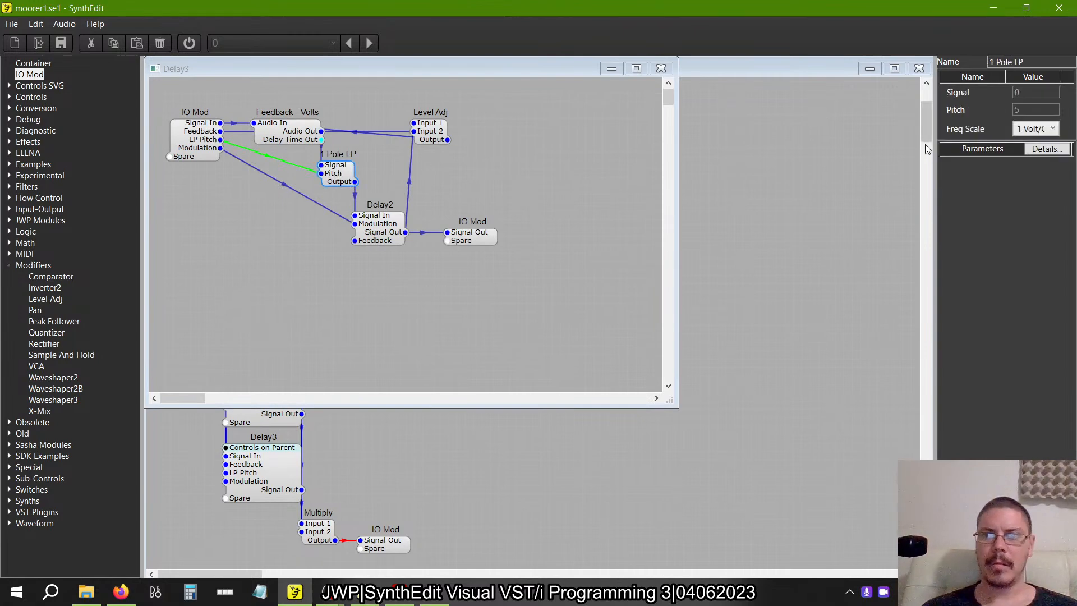
pyautogui.click(1035, 128)
pyautogui.click(1021, 163)
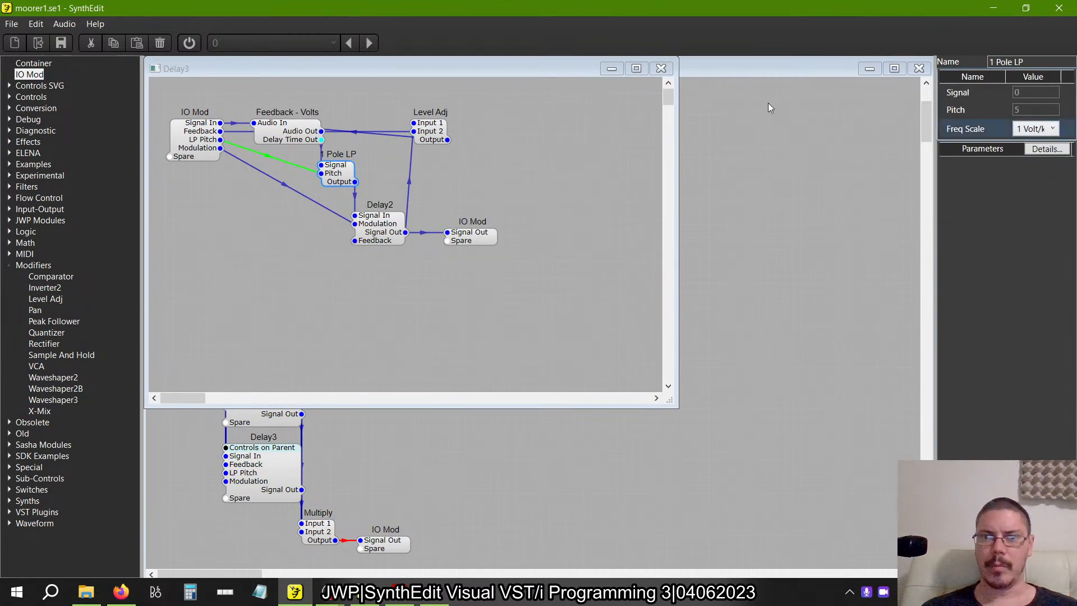
pyautogui.click(663, 69)
# Set the Freq Scale of the 1 Pole LP filter inside the fourth Delay3 to 1 Volt/kHz.
pyautogui.click(289, 306)
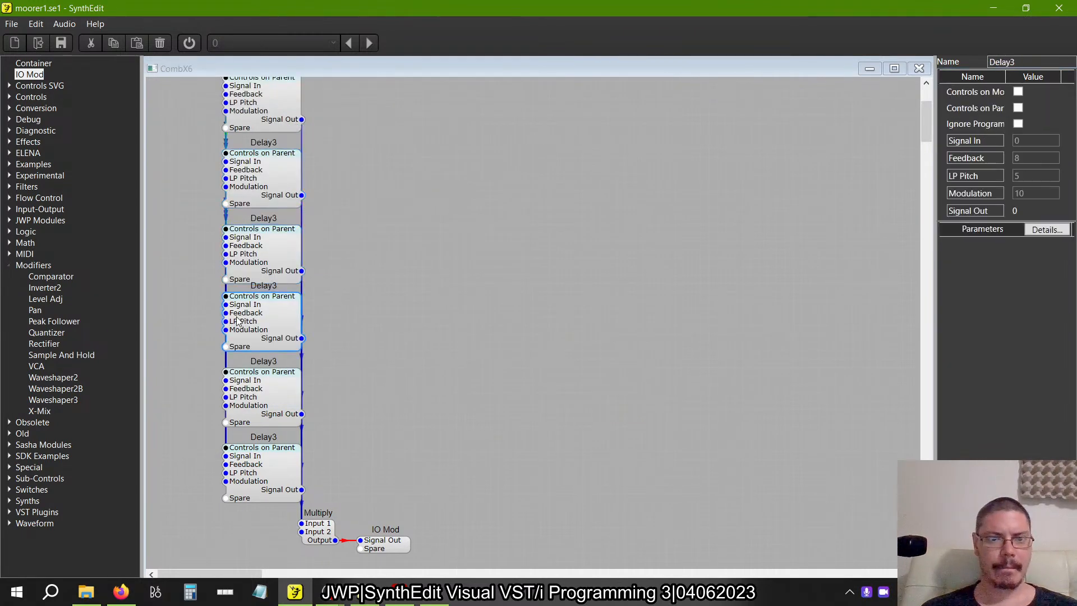
pyautogui.doubleClick(289, 306)
pyautogui.click(340, 170)
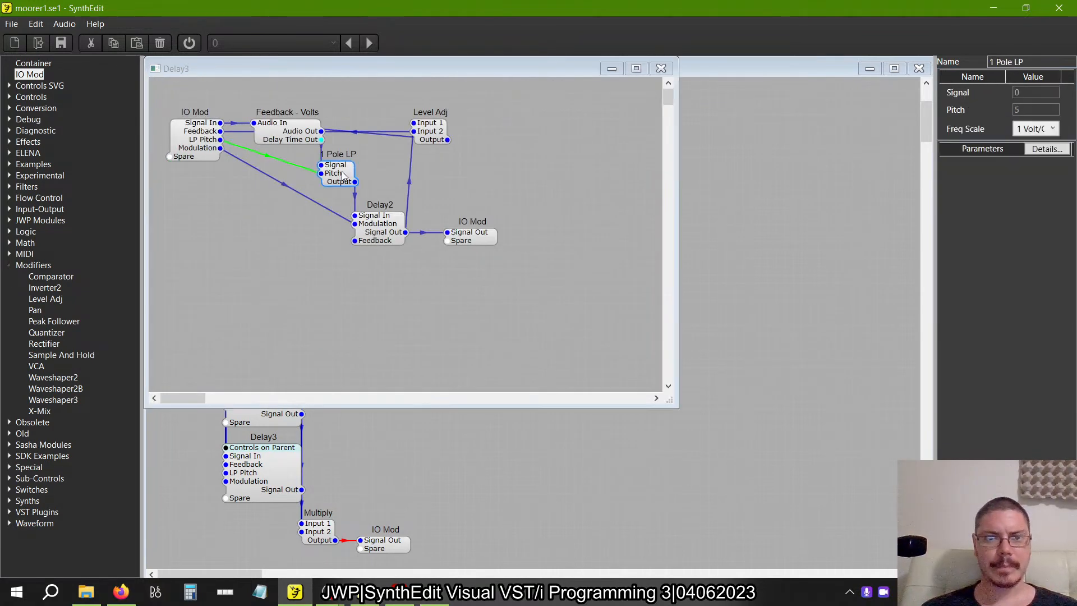
pyautogui.click(1041, 133)
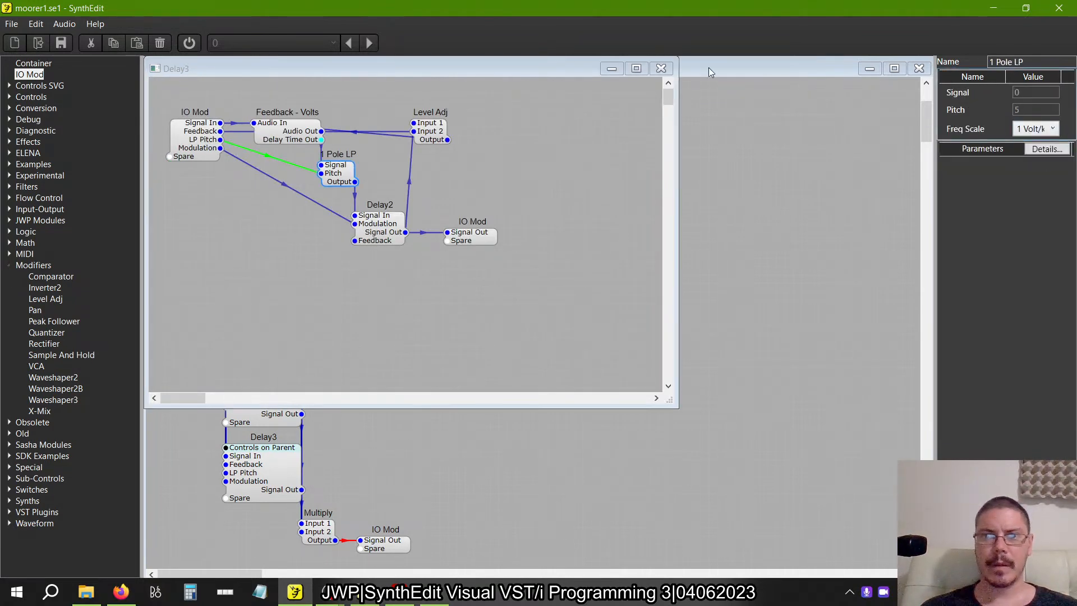
pyautogui.click(667, 69)
# Set the Freq Scale of the 1 Pole LP filter inside the fifth Delay3 to 1 Volt/kHz.
pyautogui.doubleClick(257, 400)
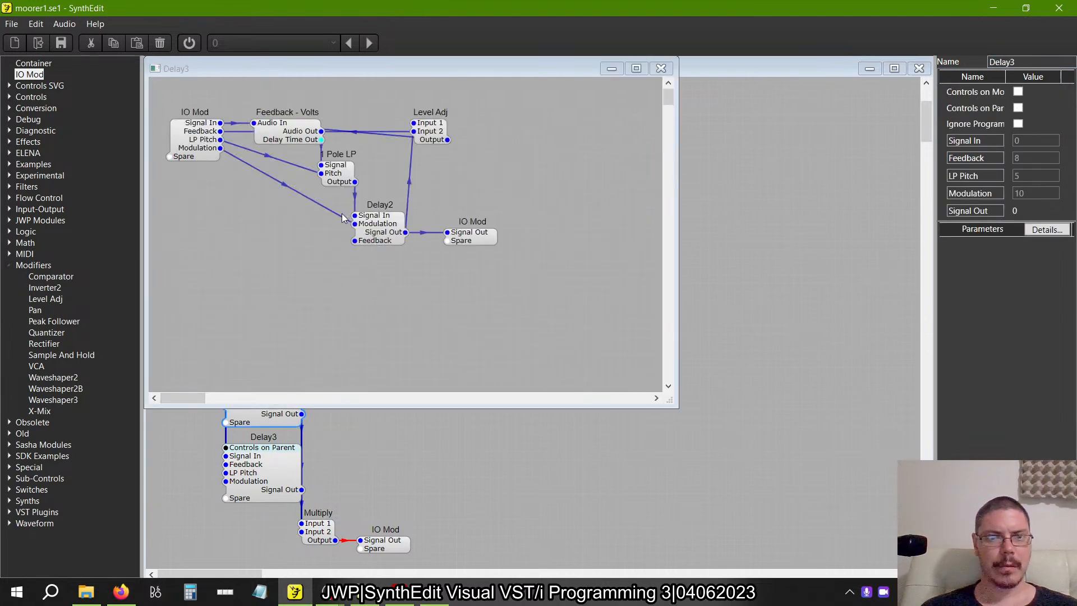
pyautogui.click(337, 176)
pyautogui.click(1036, 128)
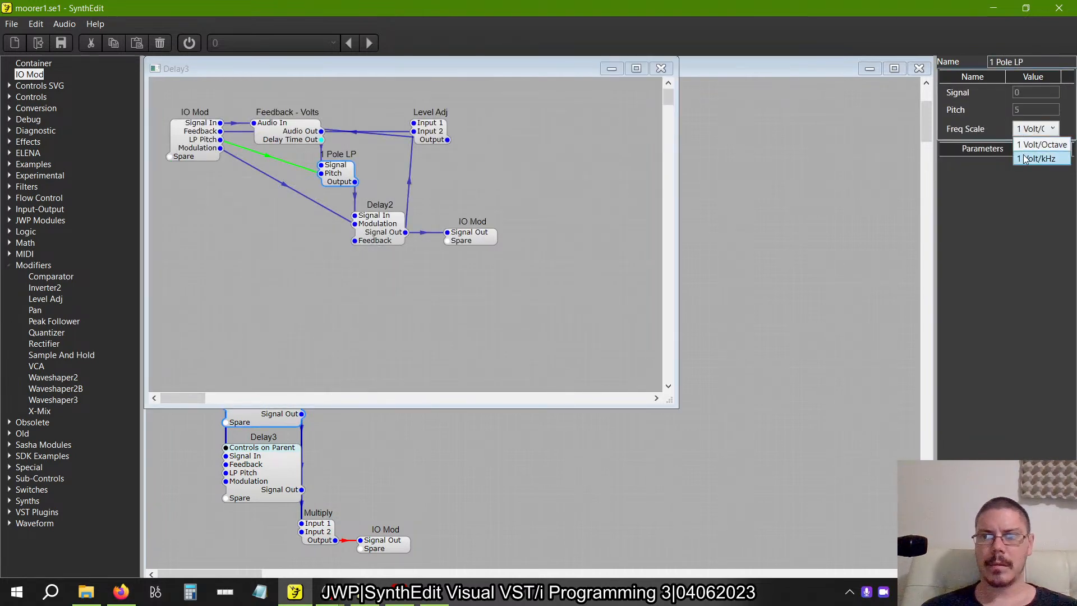
pyautogui.click(1024, 147)
pyautogui.click(662, 68)
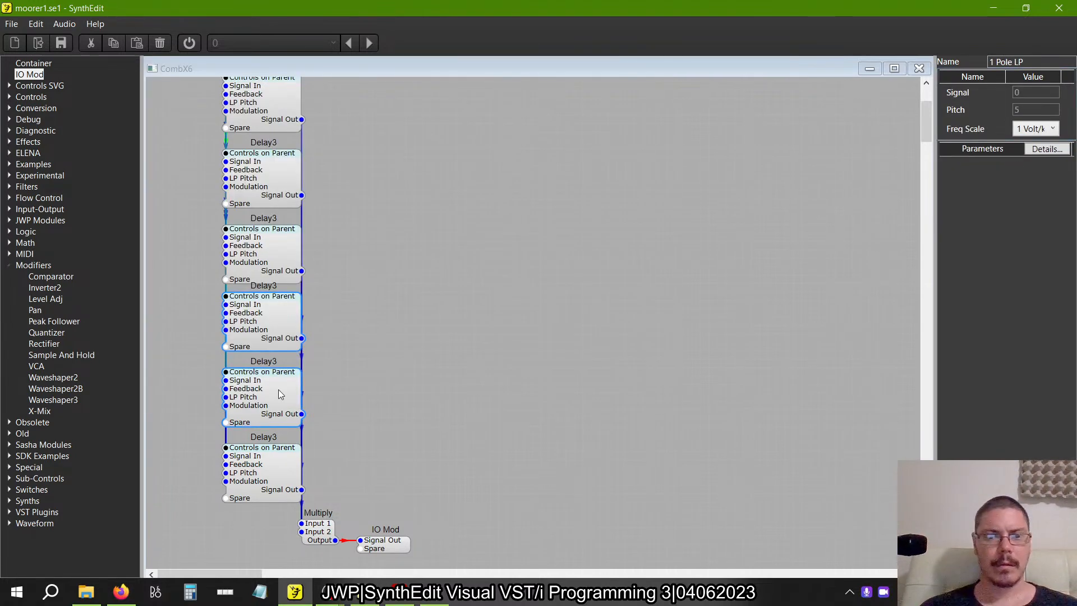
# Set the Freq Scale of the 1 Pole LP filter inside the sixth Delay3 to 1 Volt/kHz.
pyautogui.doubleClick(251, 463)
pyautogui.click(352, 167)
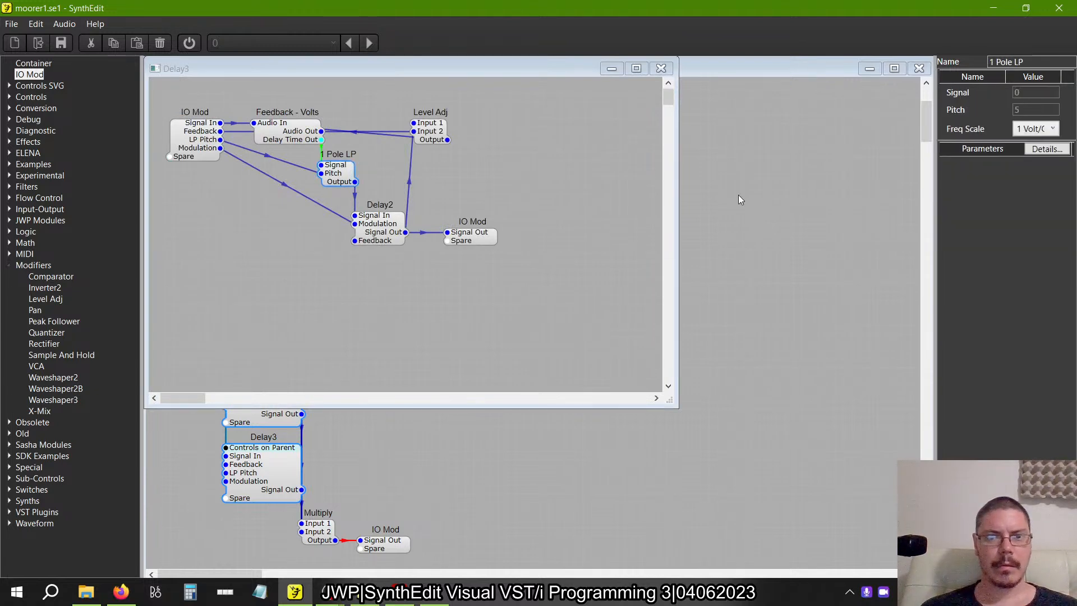
pyautogui.click(1034, 129)
pyautogui.click(1029, 157)
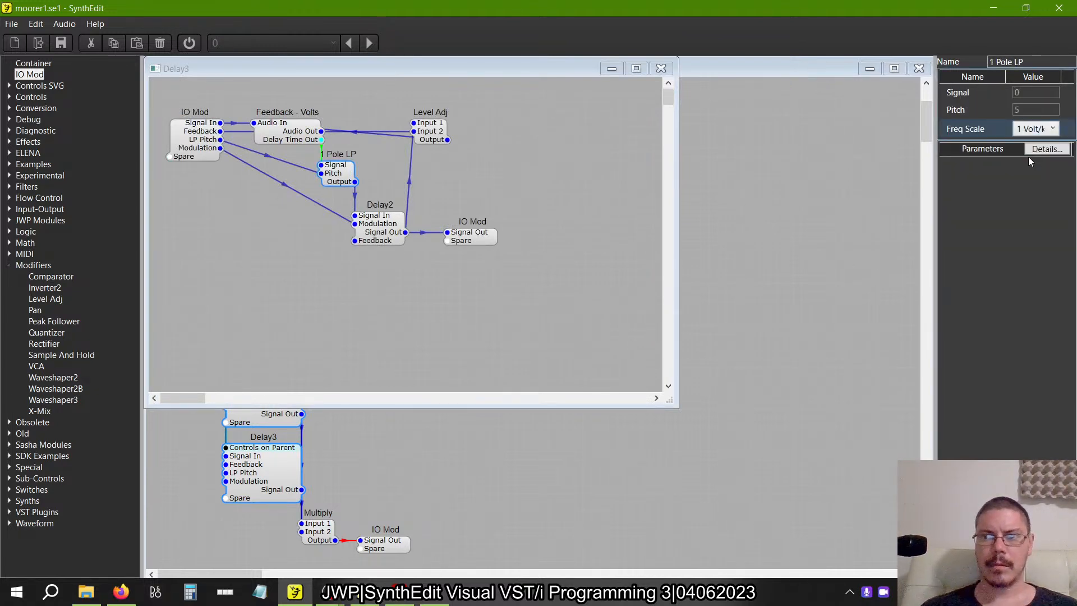
pyautogui.click(661, 73)
pyautogui.click(661, 69)
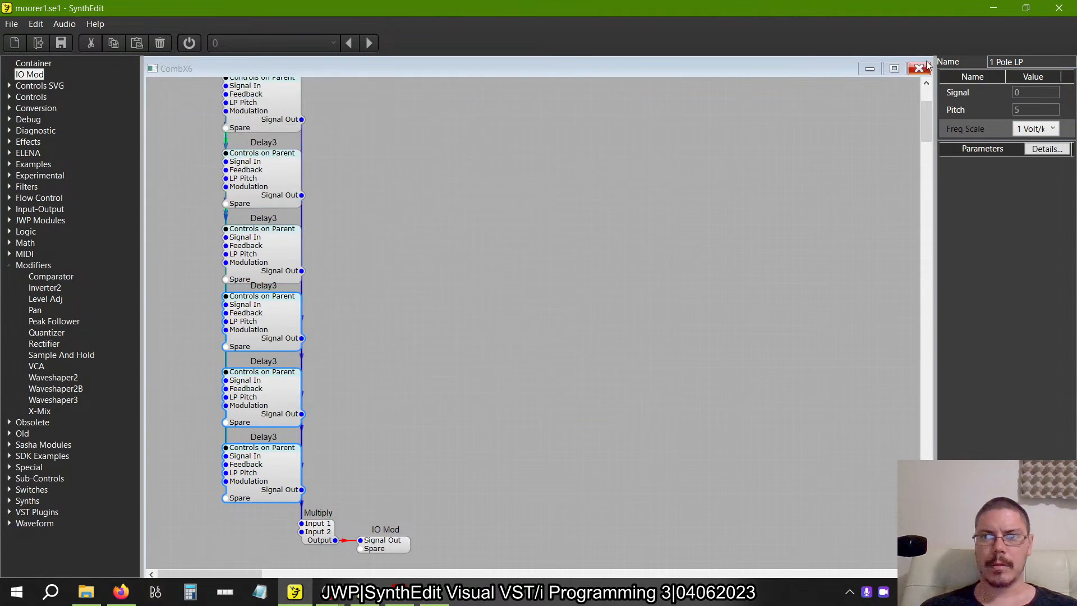
# Check the Freq Scale of the 1 Pole LP filters inside the first and fourth Delay3 containers.
pyautogui.scroll(1, 328, 190)
pyautogui.doubleClick(288, 138)
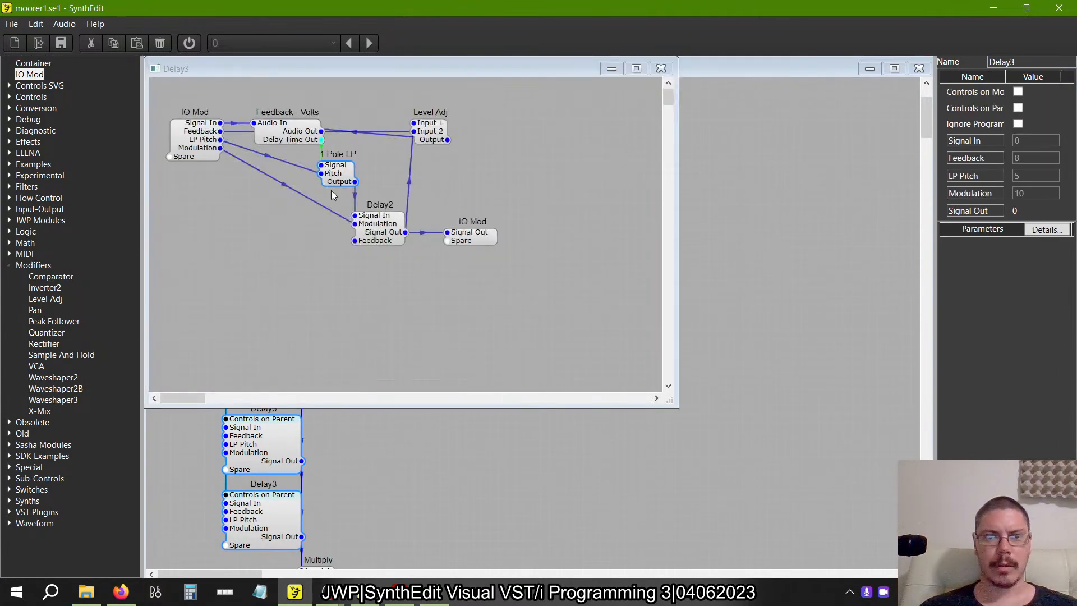
pyautogui.click(333, 183)
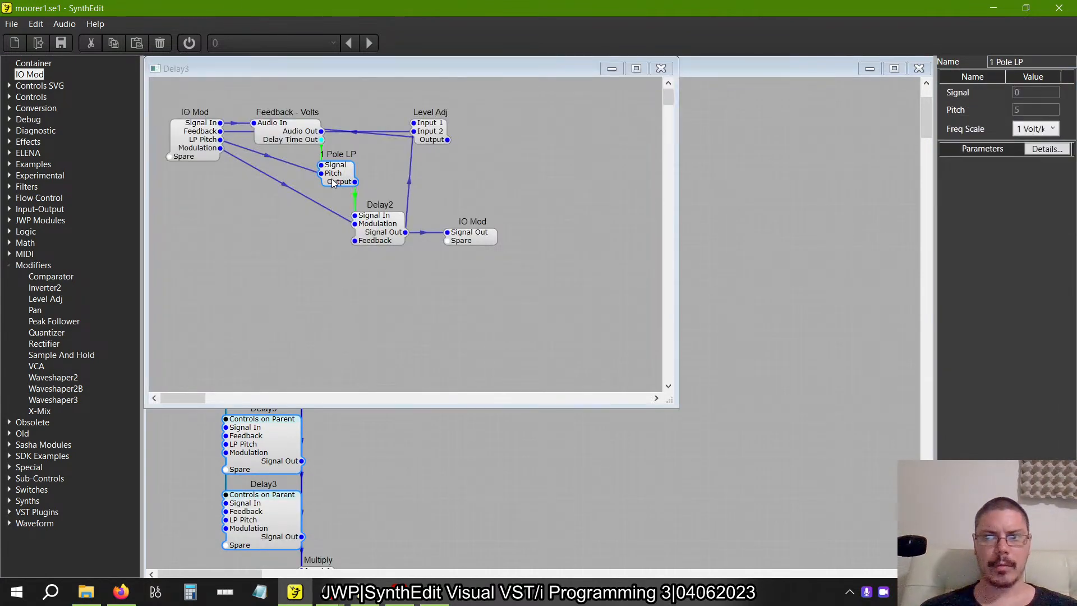
pyautogui.click(661, 68)
pyautogui.doubleClick(282, 361)
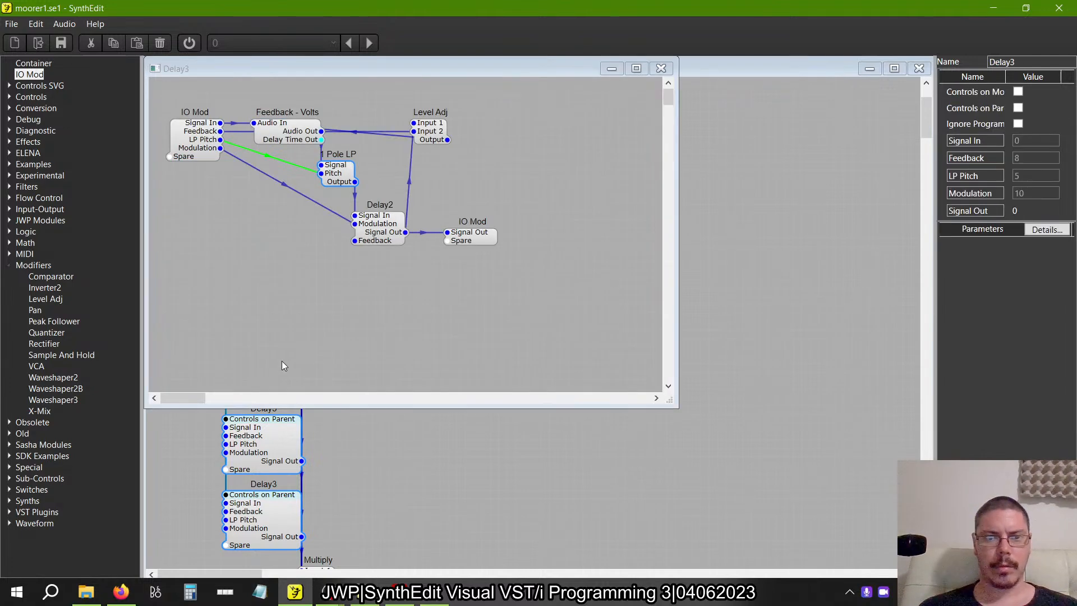
pyautogui.click(339, 182)
pyautogui.click(746, 74)
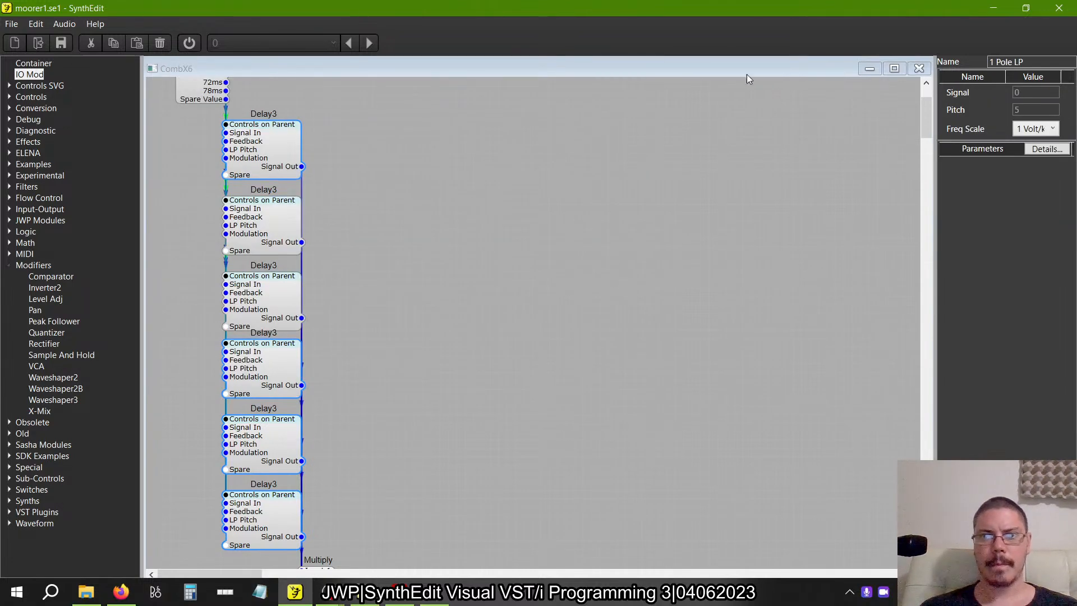
# Return to the Reverb container and delete the lower CombX6.
pyautogui.click(924, 72)
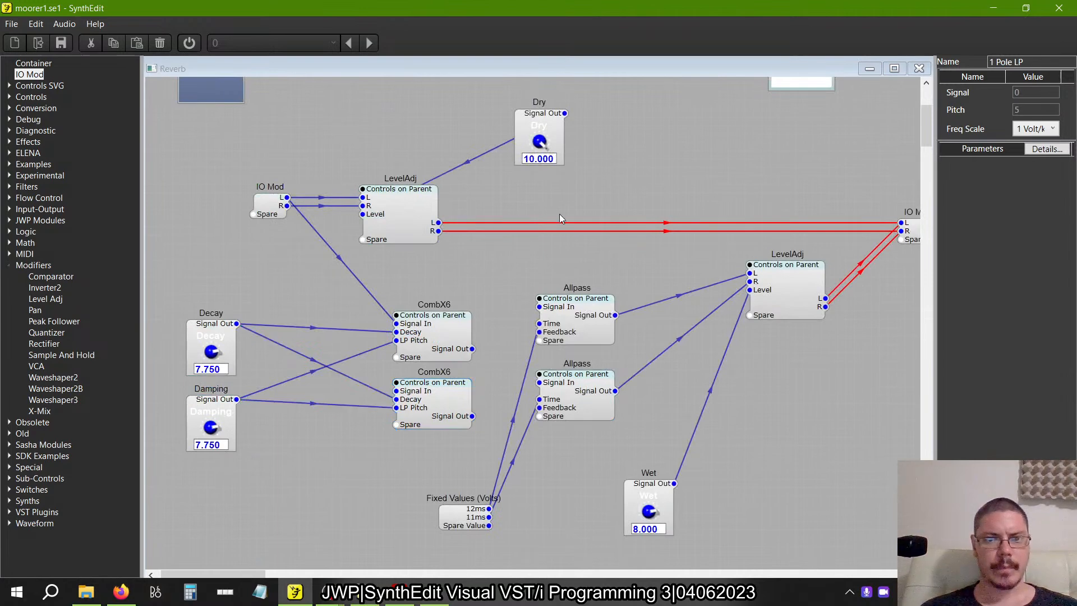
pyautogui.click(439, 410)
pyautogui.press('Delete')
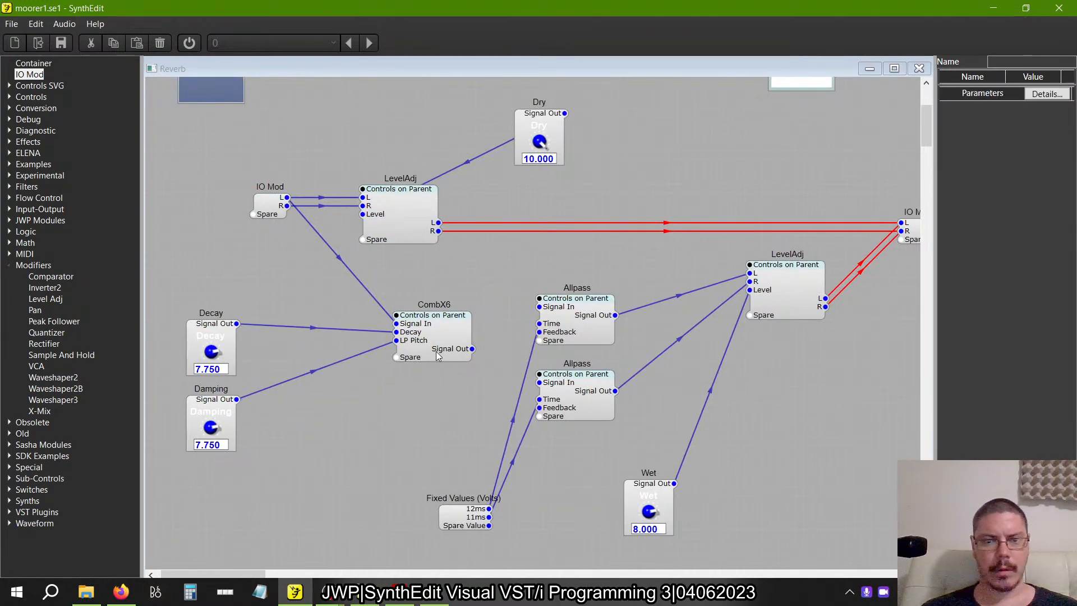
# In the remaining CombX6, set the Freq Scale of the 1 Pole LP filter inside the fourth Delay3 to 1 Volt/kHz.
pyautogui.click(438, 355)
pyautogui.doubleClick(438, 354)
pyautogui.doubleClick(281, 169)
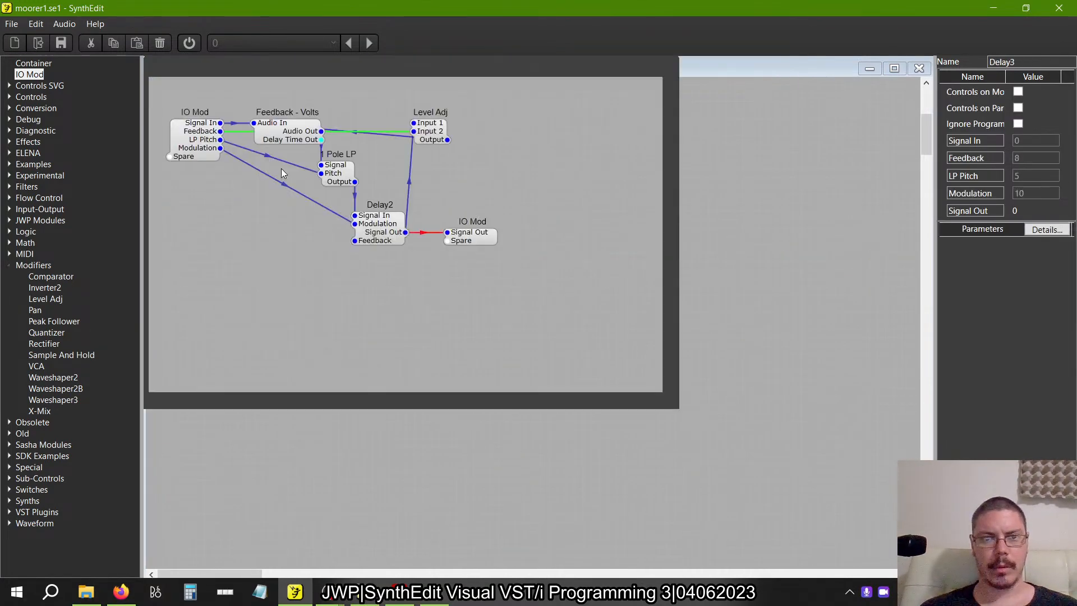
pyautogui.click(353, 178)
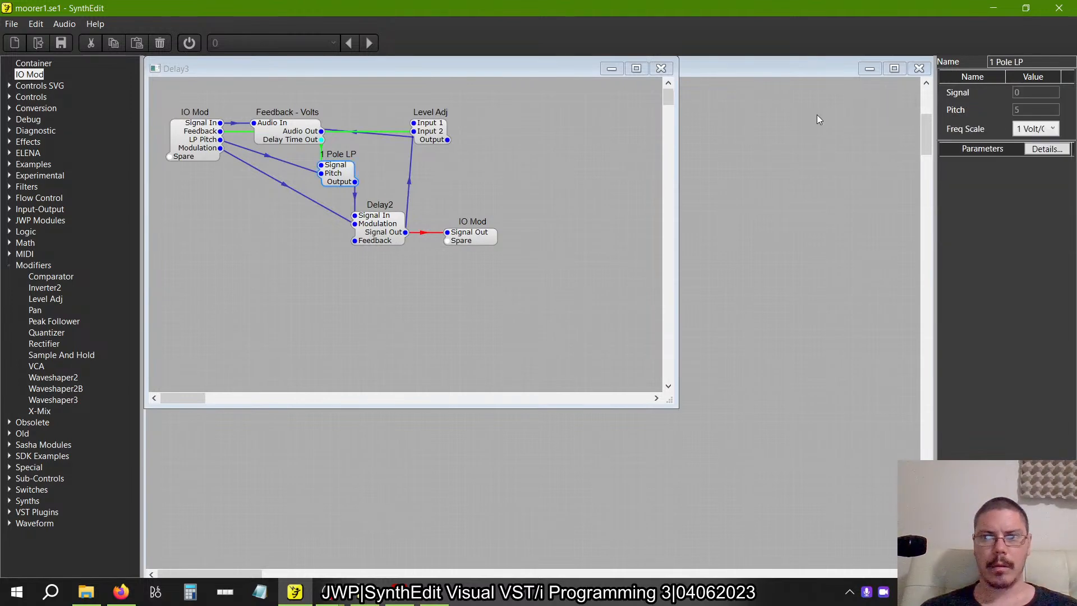
pyautogui.click(1044, 129)
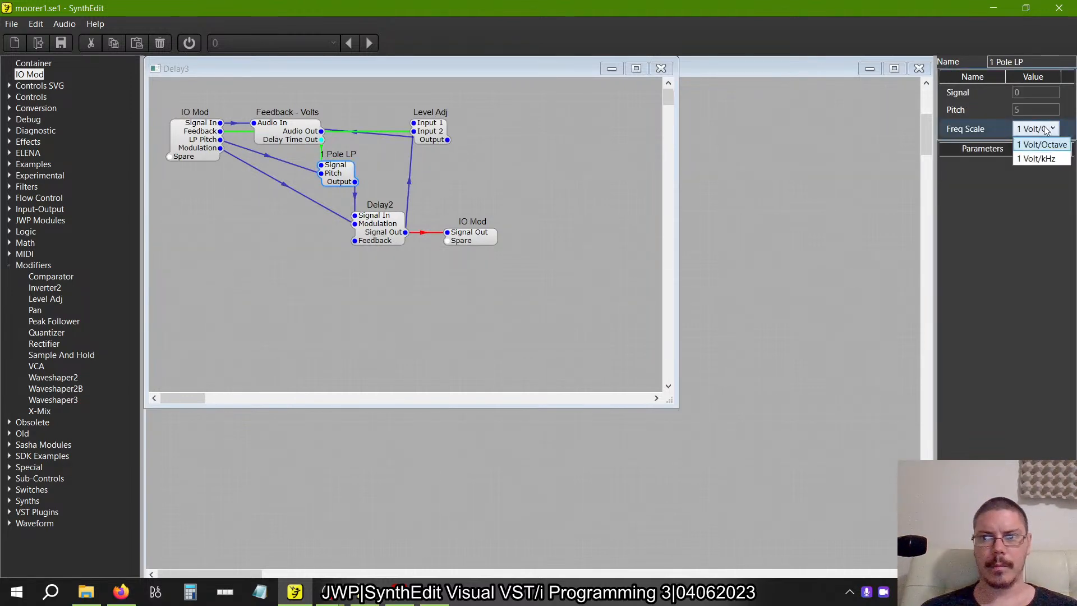
pyautogui.click(1040, 159)
pyautogui.click(662, 68)
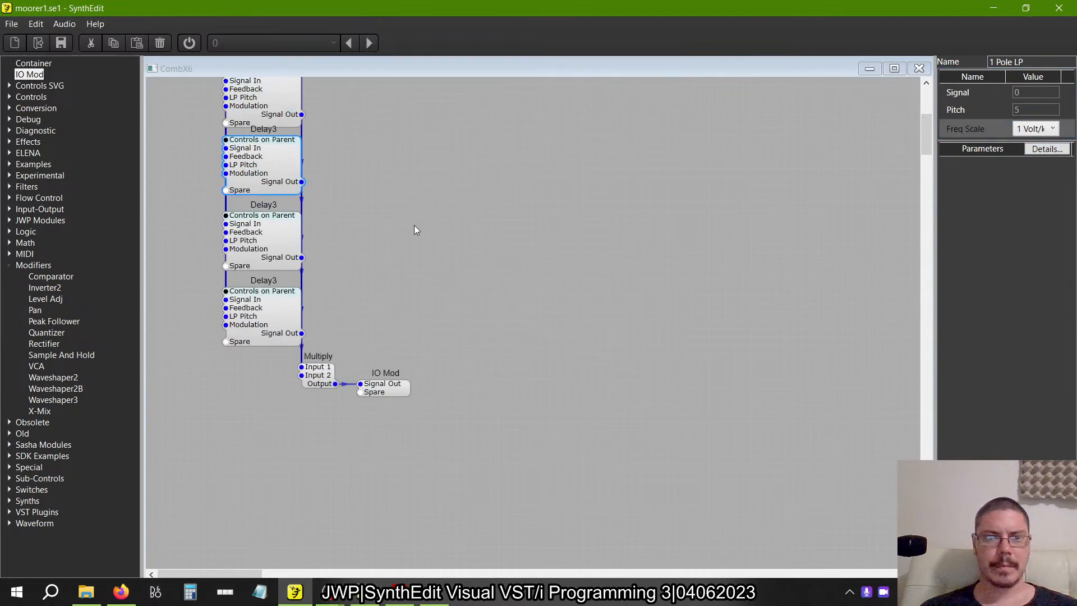
# Set the Freq Scale of the 1 Pole LP filter inside the remaining CombX6's first Delay3 to 1 Volt/kHz.
pyautogui.scroll(5, 414, 229)
pyautogui.doubleClick(258, 198)
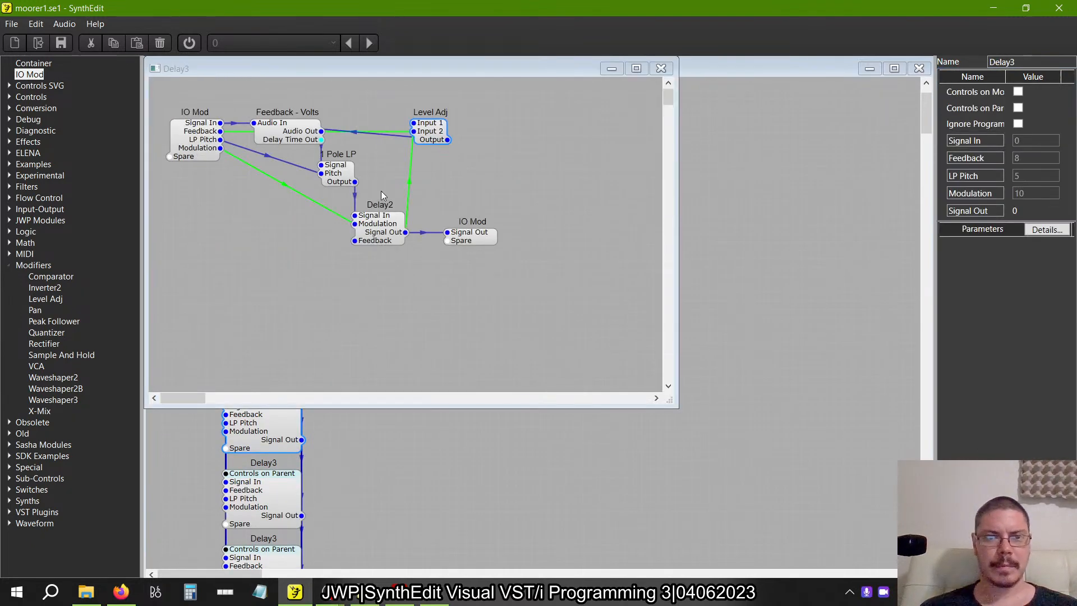
pyautogui.click(329, 176)
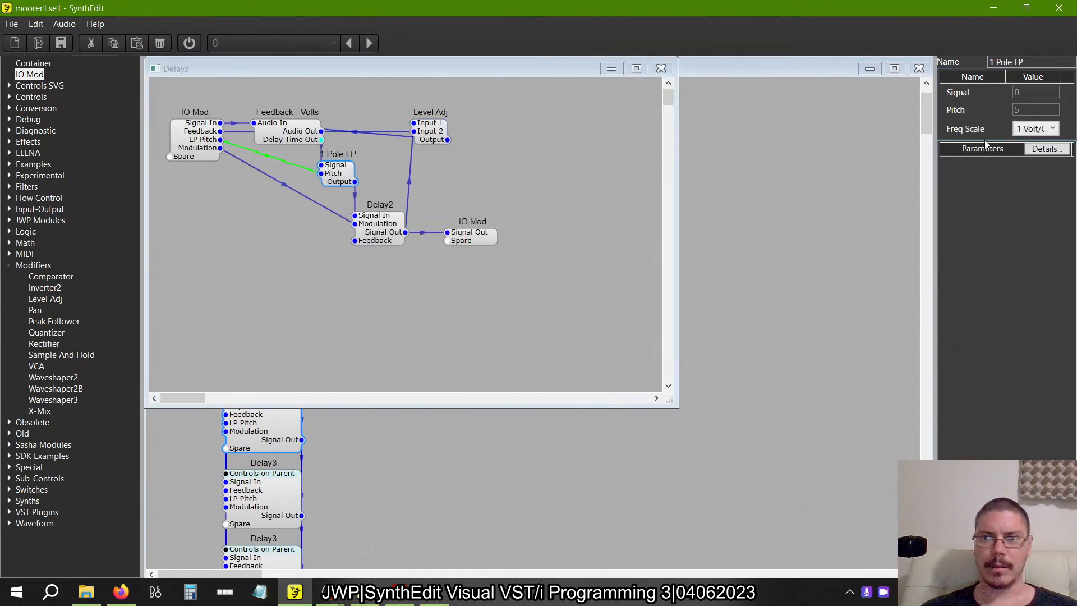
pyautogui.click(1036, 129)
pyautogui.click(1037, 158)
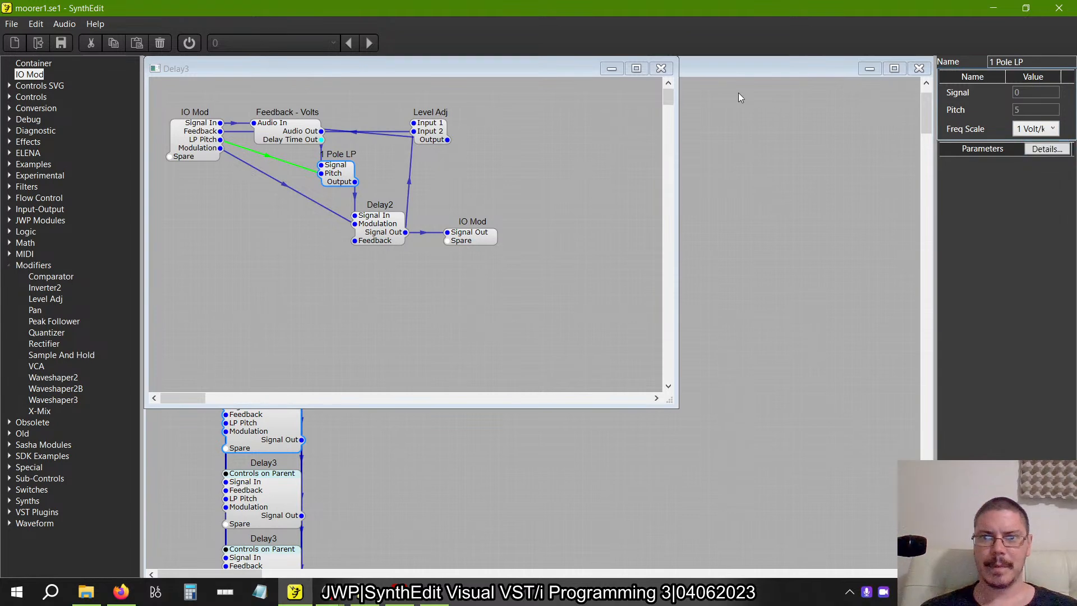
pyautogui.click(661, 68)
# Set the Freq Scale of the 1 Pole LP filter inside the remaining CombX6's second Delay3 to 1 Volt/kHz.
pyautogui.doubleClick(264, 282)
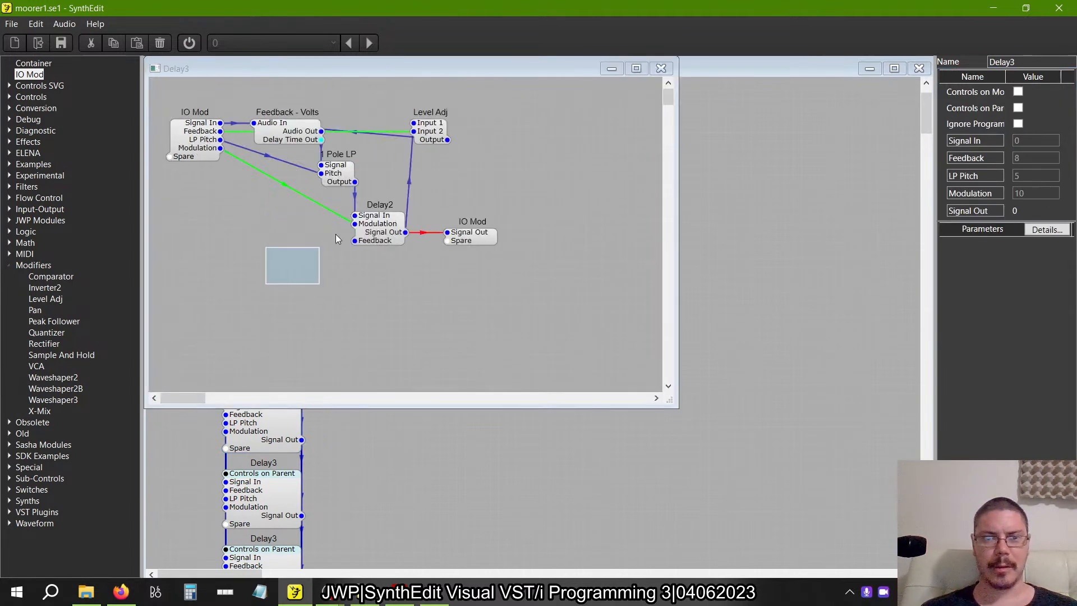
pyautogui.click(357, 176)
pyautogui.click(1044, 129)
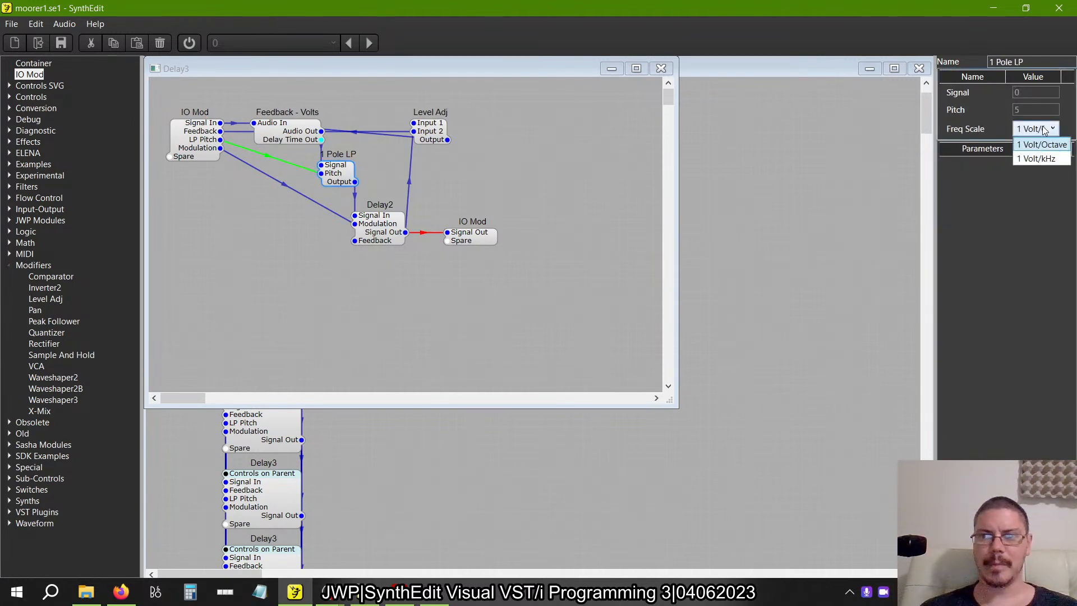
pyautogui.click(1035, 159)
pyautogui.click(662, 68)
# Set the Freq Scale of the 1 Pole LP filter inside the remaining CombX6's third Delay3 to 1 Volt/kHz.
pyautogui.doubleClick(278, 354)
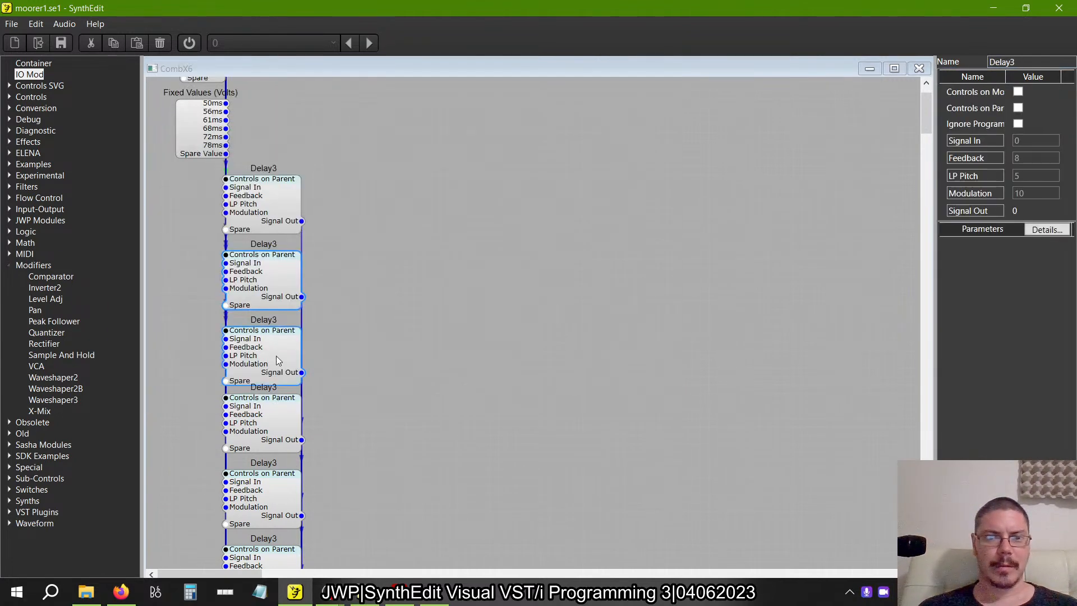
pyautogui.click(339, 168)
pyautogui.click(1021, 129)
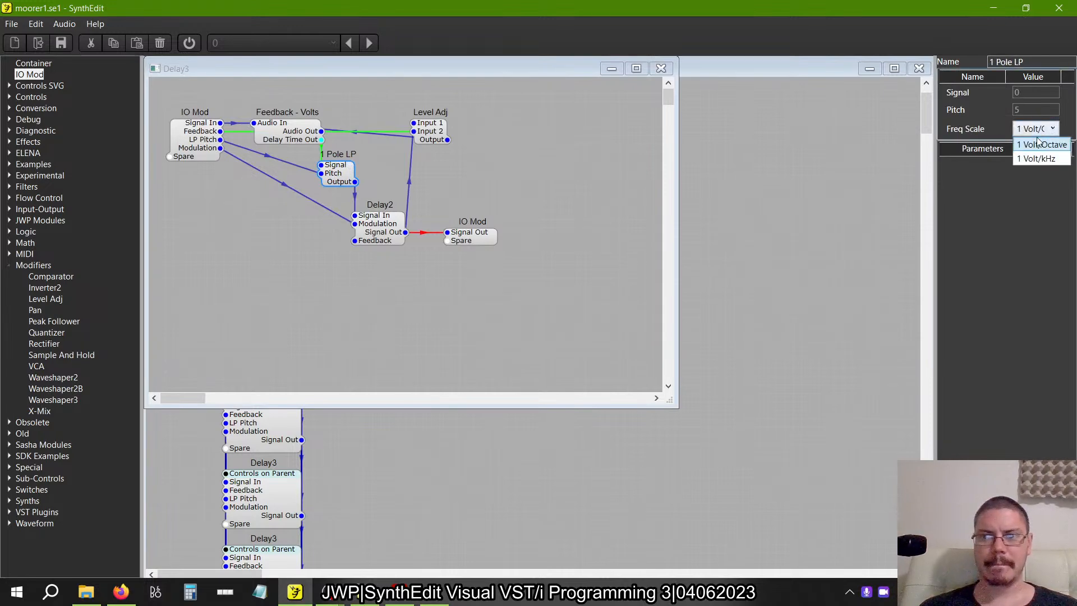
pyautogui.click(1035, 156)
pyautogui.click(660, 68)
# Check the third Delay3's filter scale and set the fifth Delay3's 1 Pole LP Freq Scale to 1 Volt/kHz.
pyautogui.scroll(-3, 381, 267)
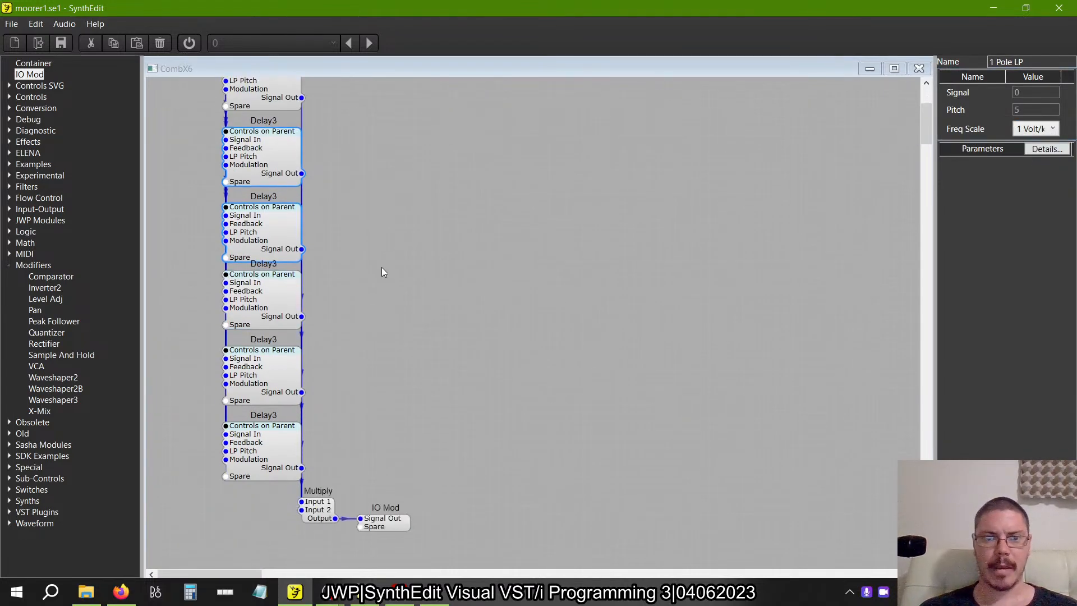
pyautogui.doubleClick(294, 200)
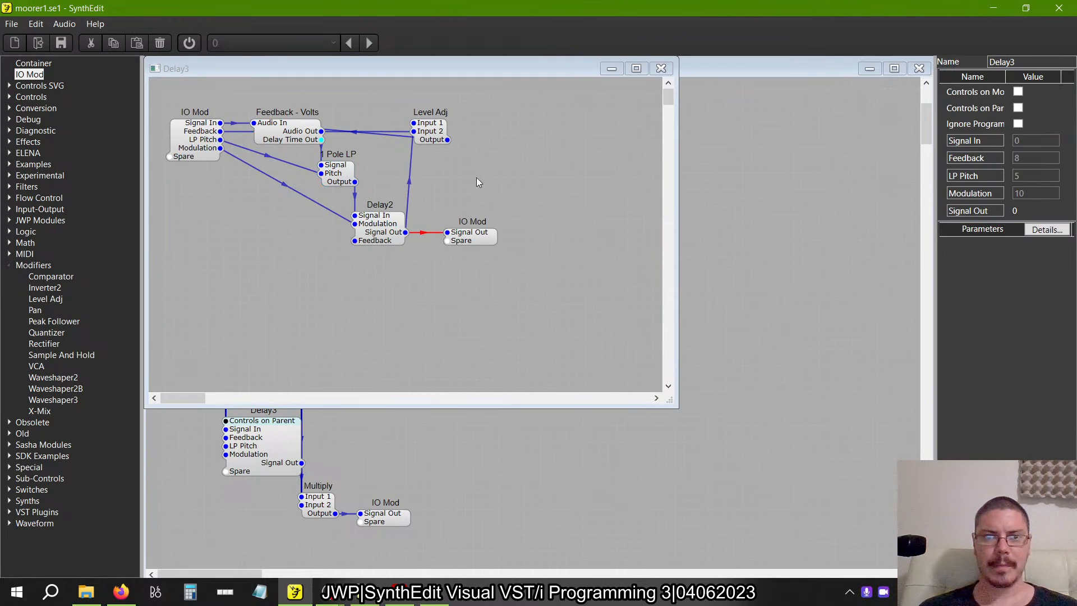
pyautogui.click(332, 175)
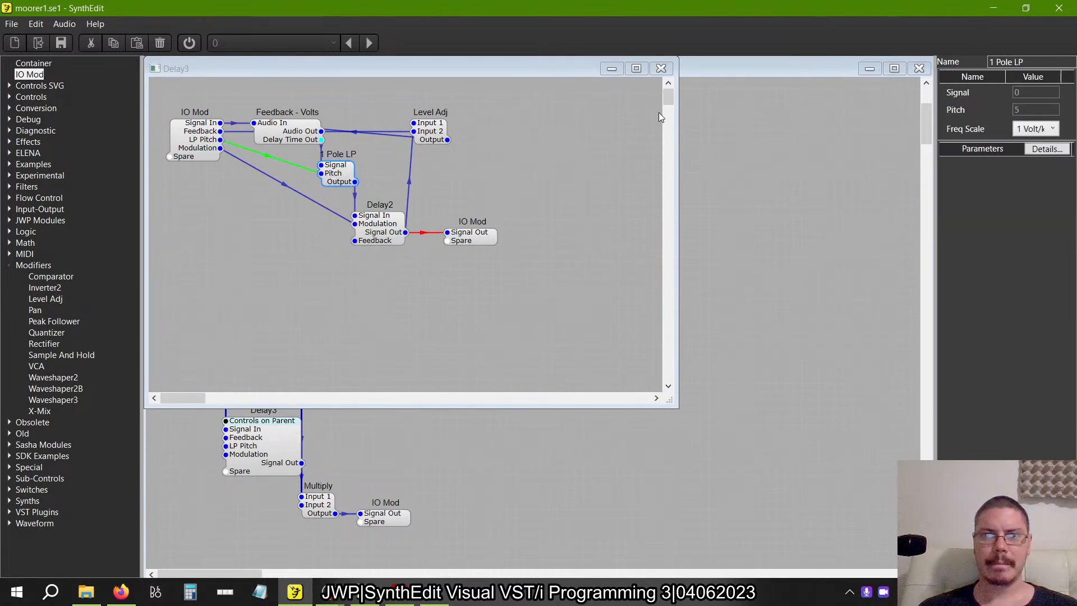
pyautogui.click(670, 70)
pyautogui.doubleClick(284, 356)
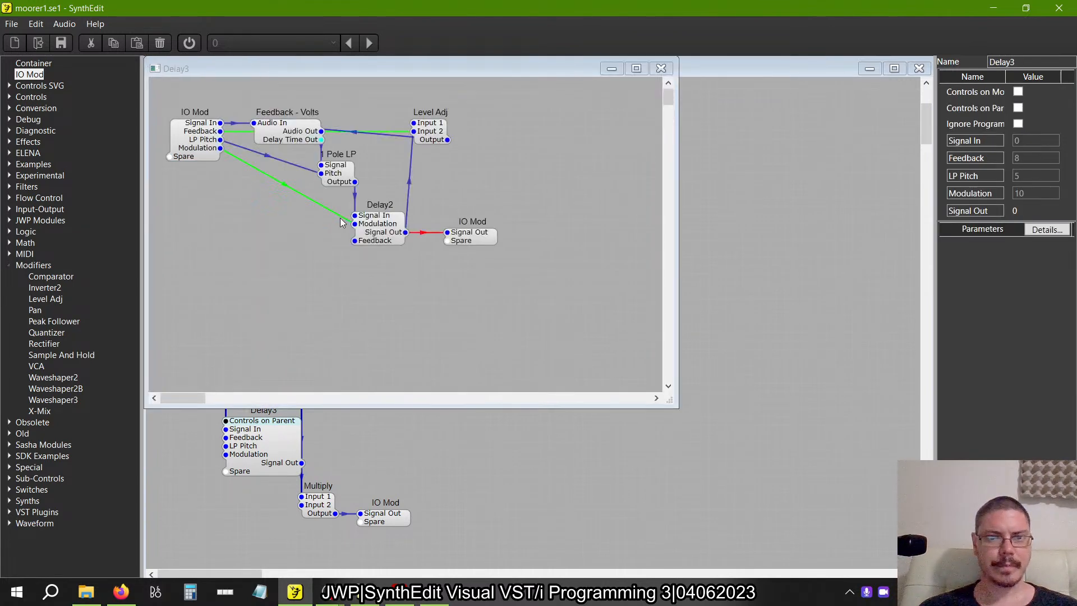
pyautogui.click(348, 174)
pyautogui.click(1036, 129)
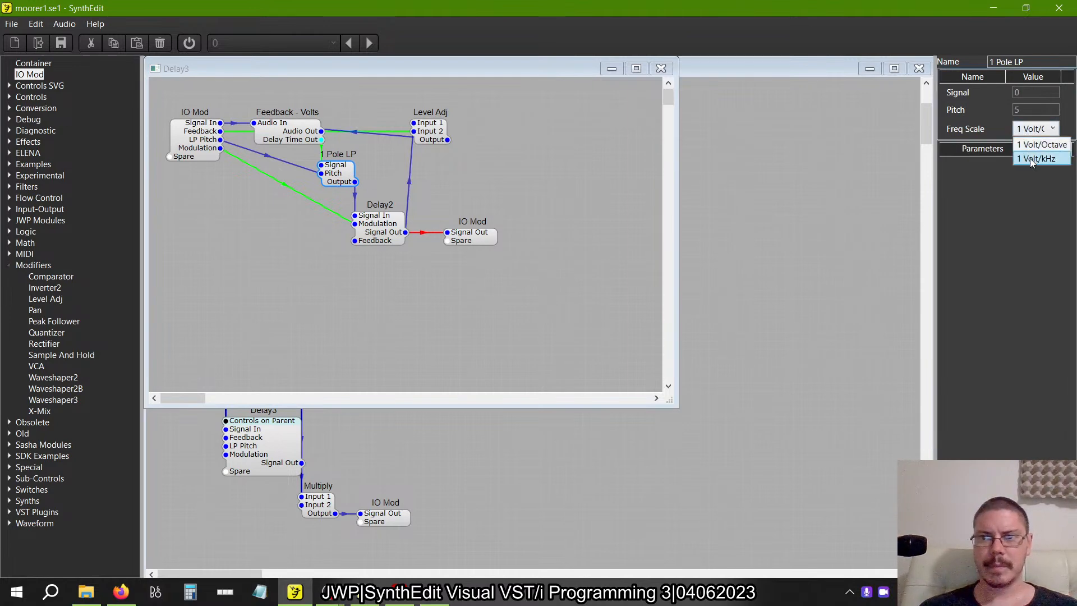
pyautogui.click(1035, 147)
pyautogui.click(662, 69)
# Set the Freq Scale of the 1 Pole LP filter inside the remaining CombX6's sixth Delay3 to 1 Volt/kHz.
pyautogui.doubleClick(264, 438)
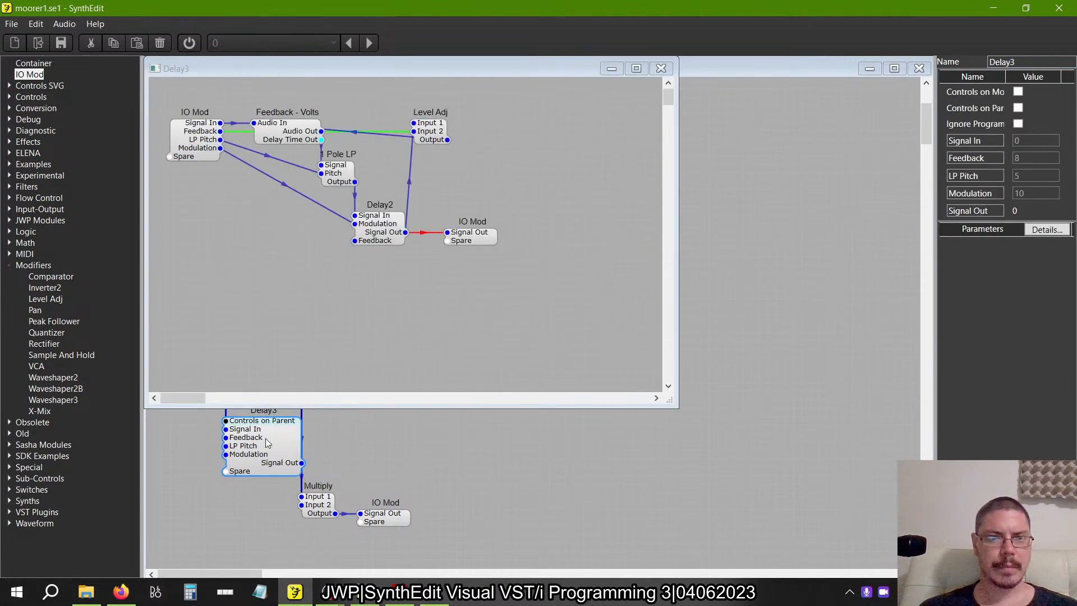
pyautogui.click(339, 178)
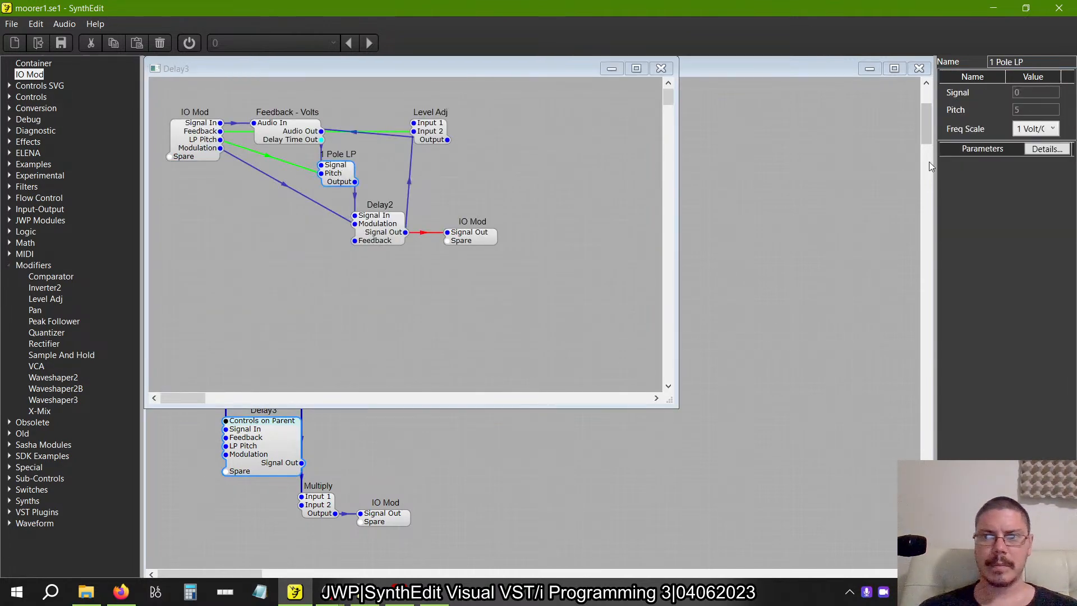
pyautogui.click(1042, 128)
pyautogui.click(1030, 164)
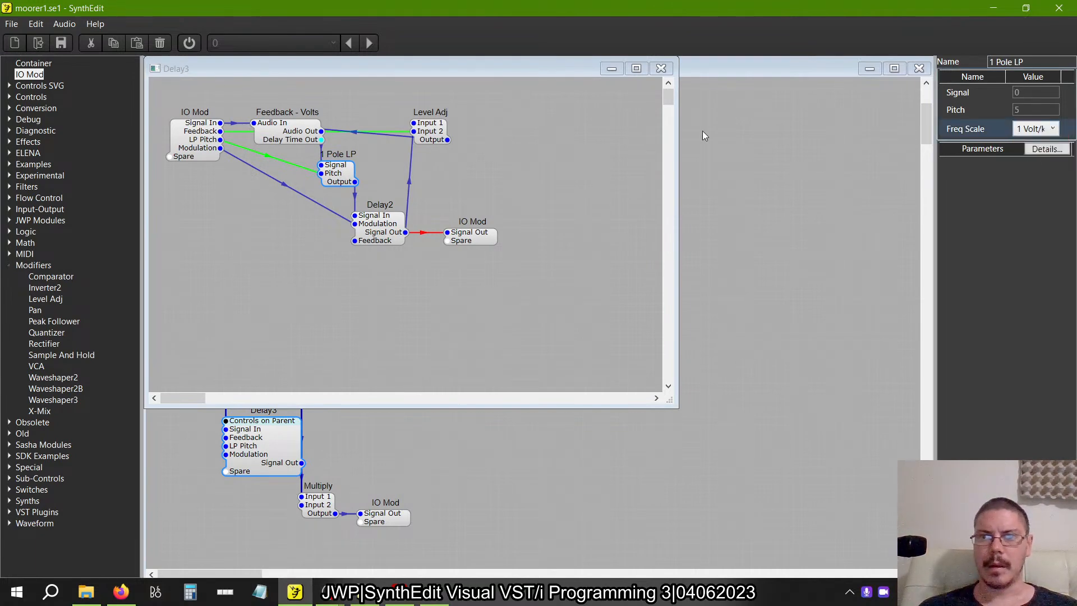
pyautogui.click(661, 67)
# Check the Freq Scale of the 1 Pole LP filters inside the third and sixth Delay3 containers.
pyautogui.click(270, 227)
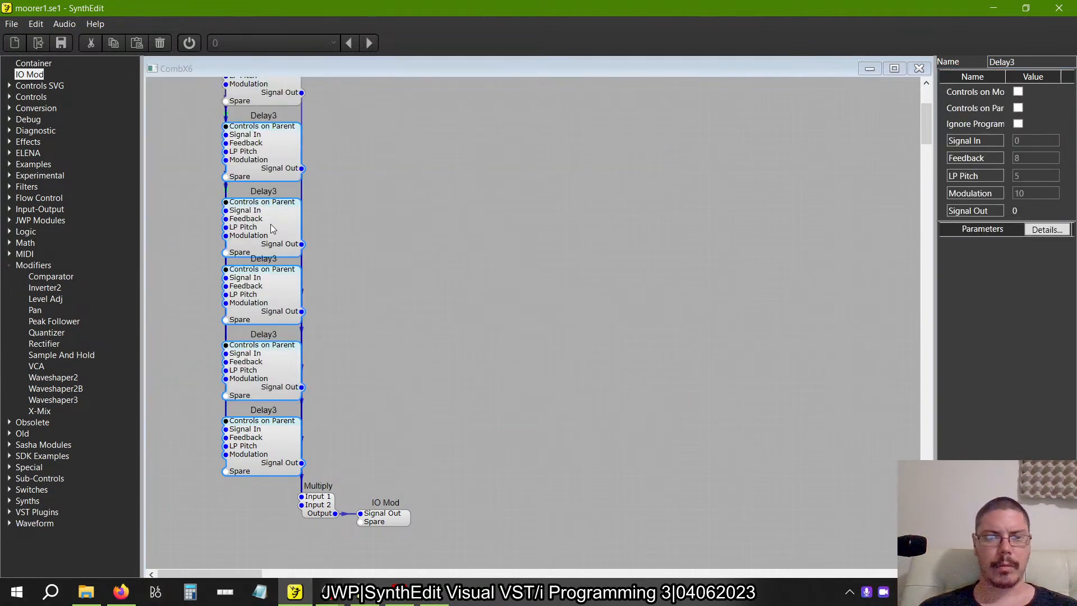
pyautogui.doubleClick(271, 227)
pyautogui.moveTo(322, 165); pyautogui.dragTo(662, 69)
pyautogui.click(661, 68)
pyautogui.click(275, 462)
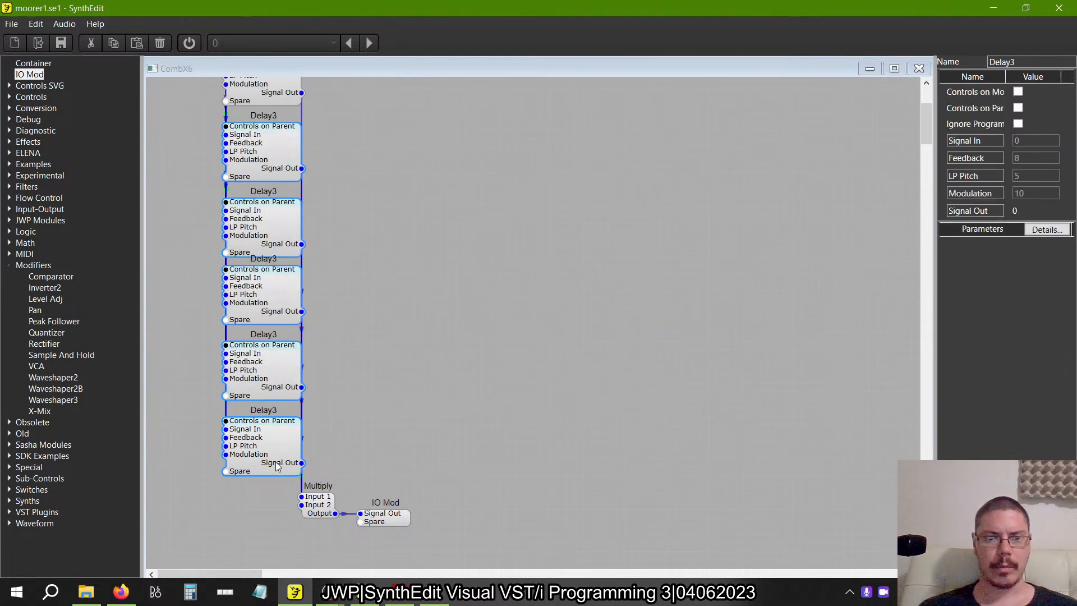
pyautogui.doubleClick(275, 462)
pyautogui.click(341, 180)
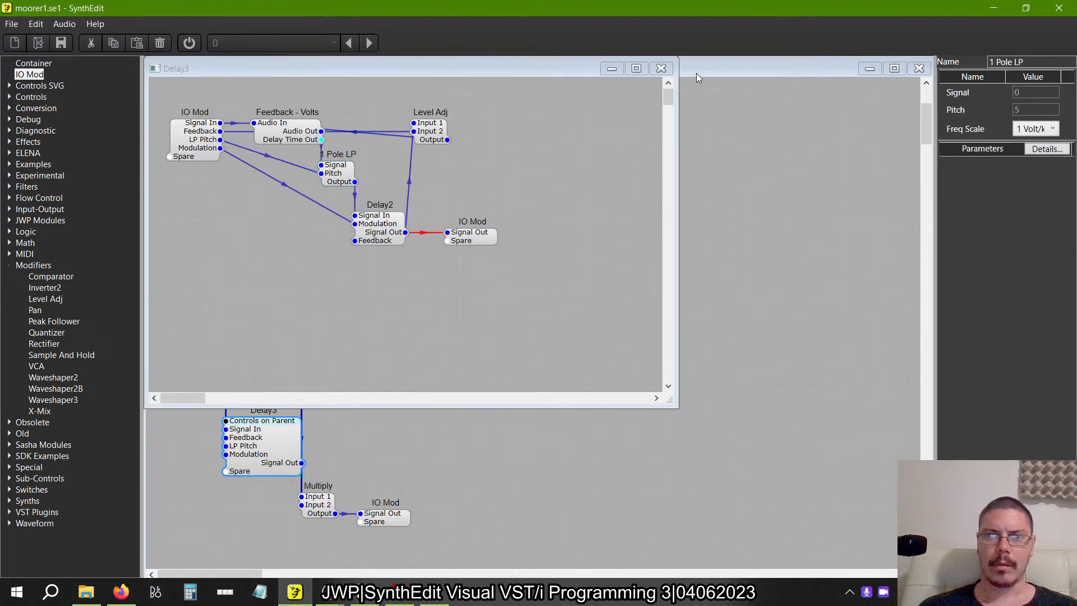
pyautogui.click(660, 68)
pyautogui.scroll(5, 814, 173)
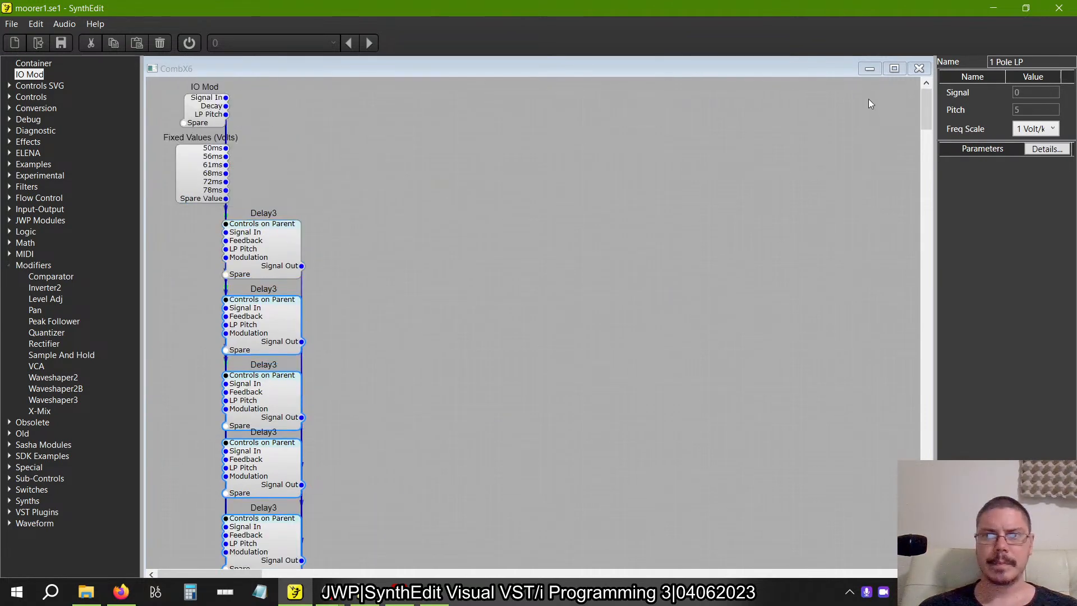
# Duplicate the CombX6 in the Reverb container below the original and connect the Decay control's output to the copy's Decay input.
pyautogui.click(919, 68)
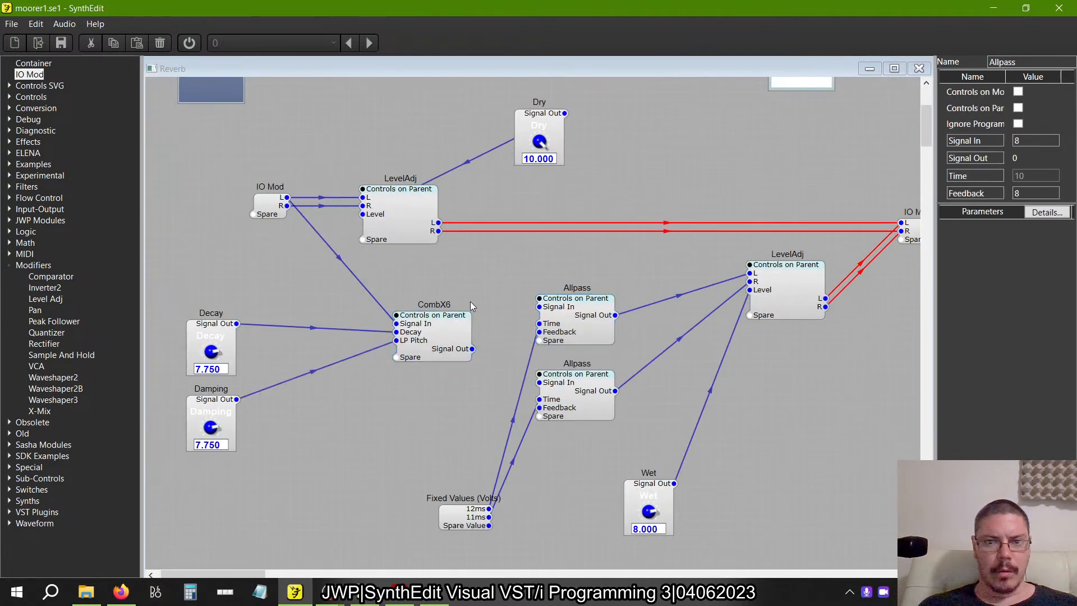
pyautogui.click(447, 320)
pyautogui.hotkey('ctrl', 'c')
pyautogui.hotkey('ctrl', 'v')
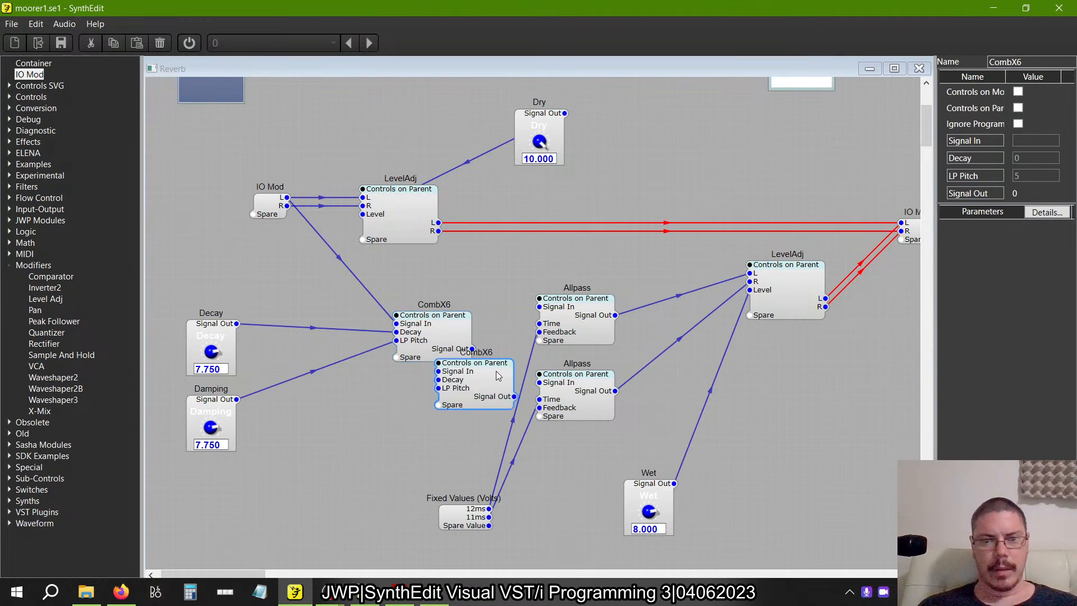
pyautogui.moveTo(499, 372); pyautogui.dragTo(265, 335)
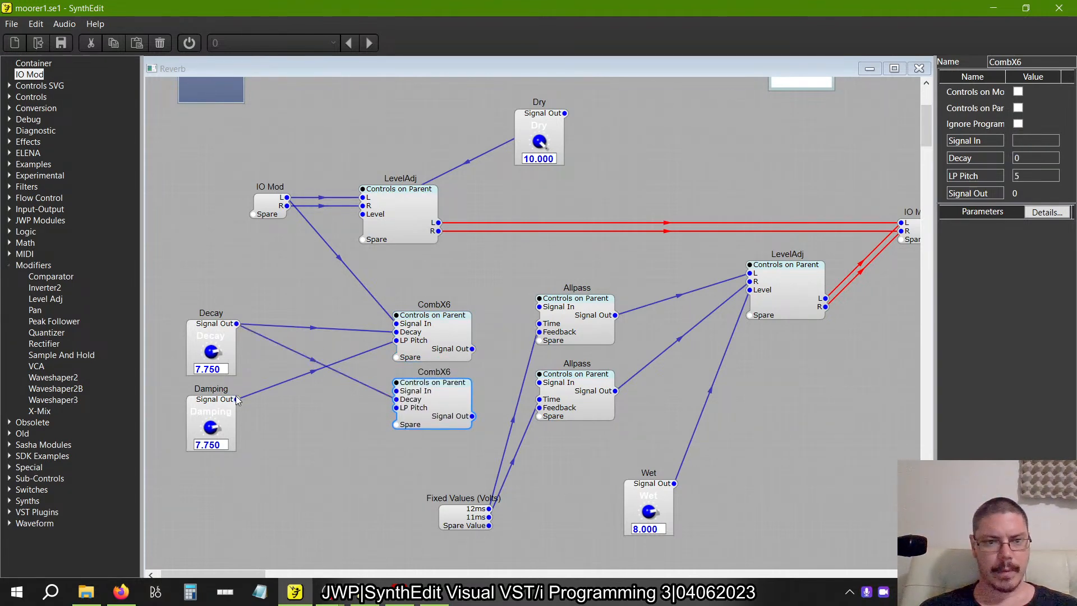
# Connect the Damping control's output to the lower CombX6's LP Pitch input and set Damping's High parameter to 22000.
pyautogui.moveTo(237, 398); pyautogui.dragTo(396, 408)
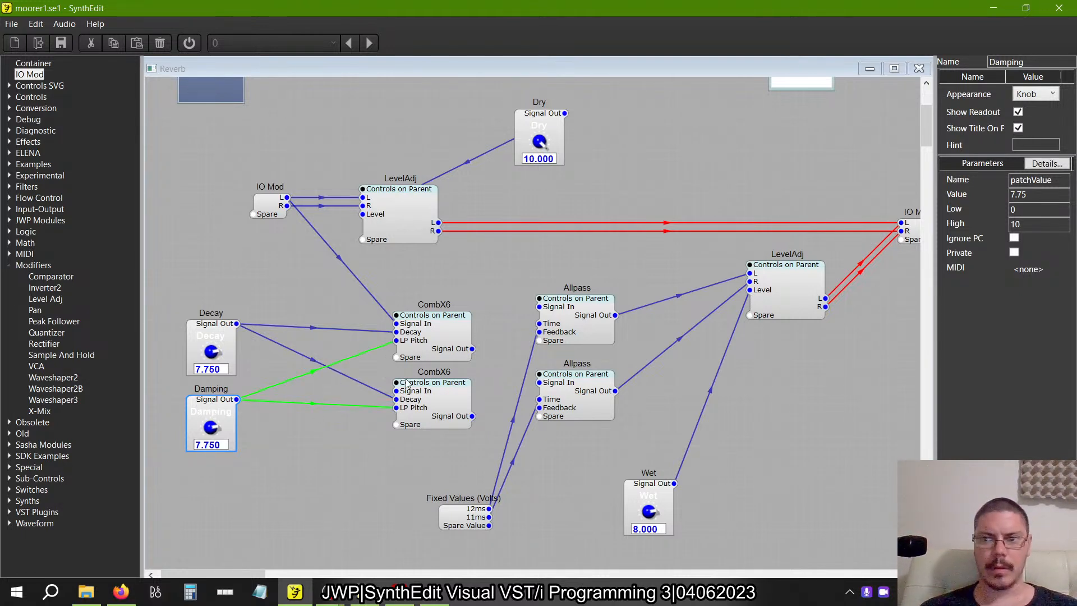
pyautogui.moveTo(1040, 227); pyautogui.dragTo(834, 229)
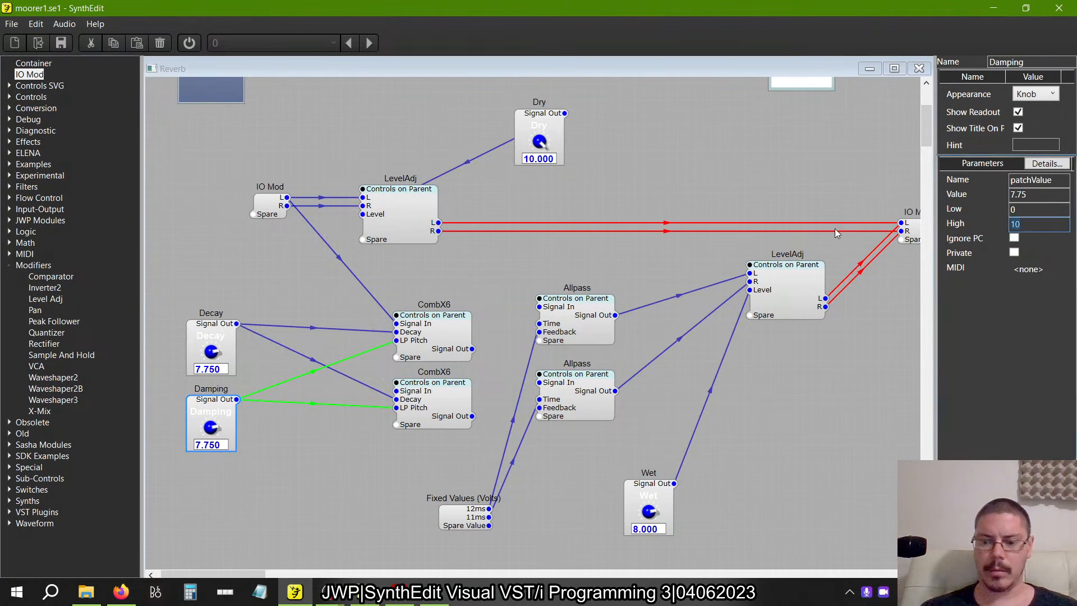
pyautogui.write('20')
pyautogui.press('BackSpace')
pyautogui.write('2000')
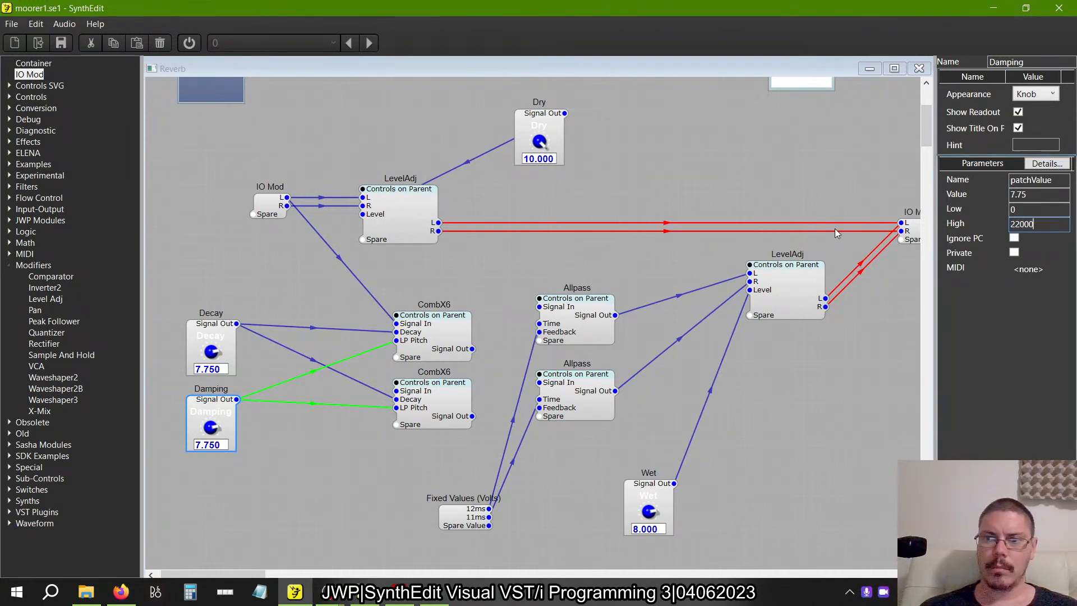
pyautogui.press('Tab')
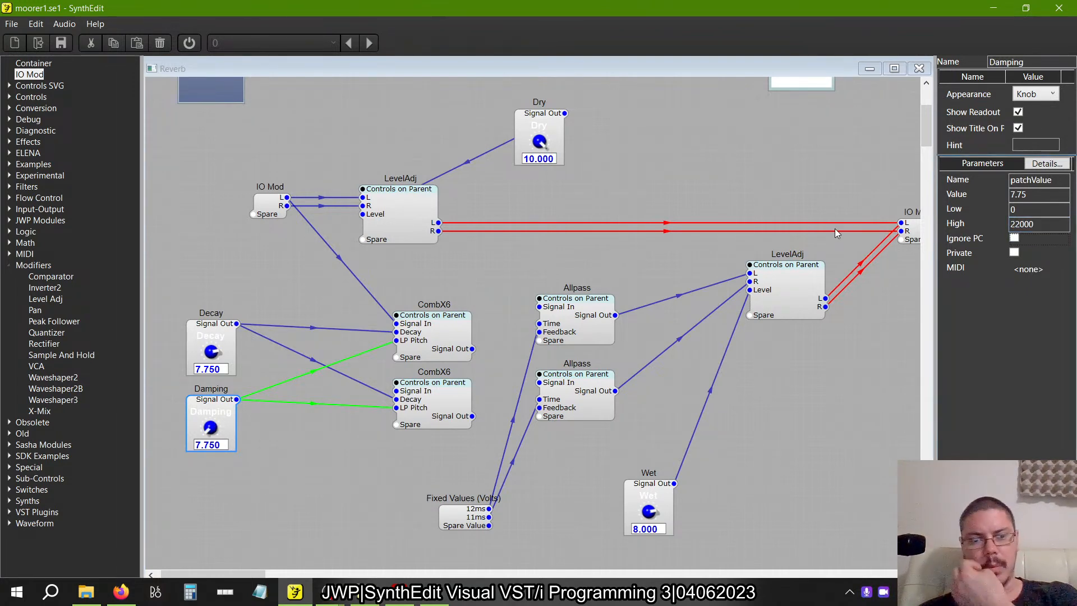
# Set the Damping control's value to 1000.
pyautogui.click(212, 447)
pyautogui.write('1000')
pyautogui.press('Return')
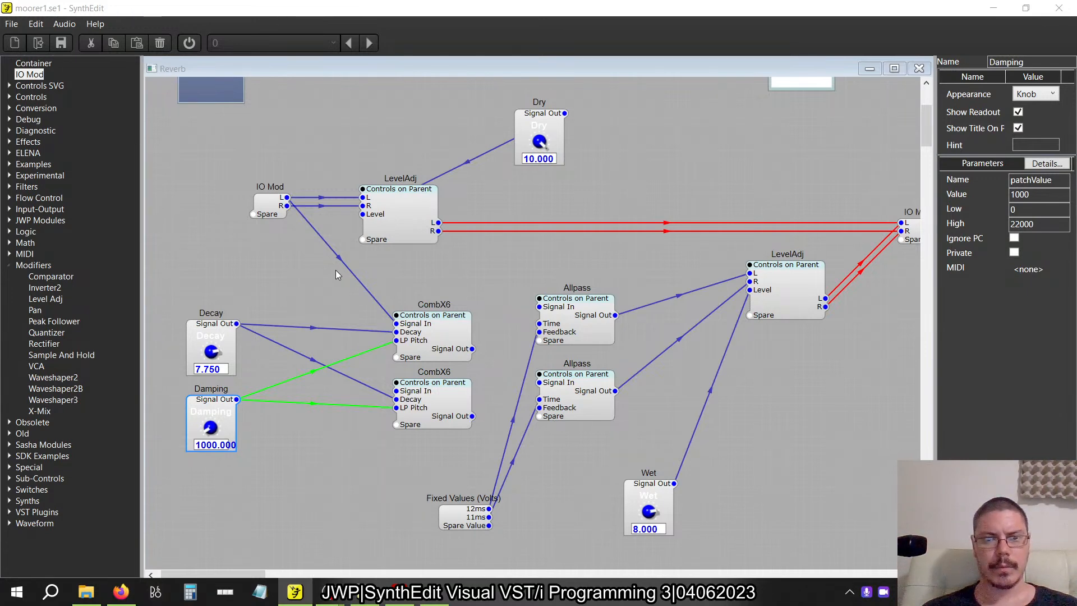
# Connect the IO Mod's R output to the lower CombX6's Signal In.
pyautogui.moveTo(397, 391); pyautogui.dragTo(287, 206)
pyautogui.moveTo(474, 348); pyautogui.dragTo(503, 314)
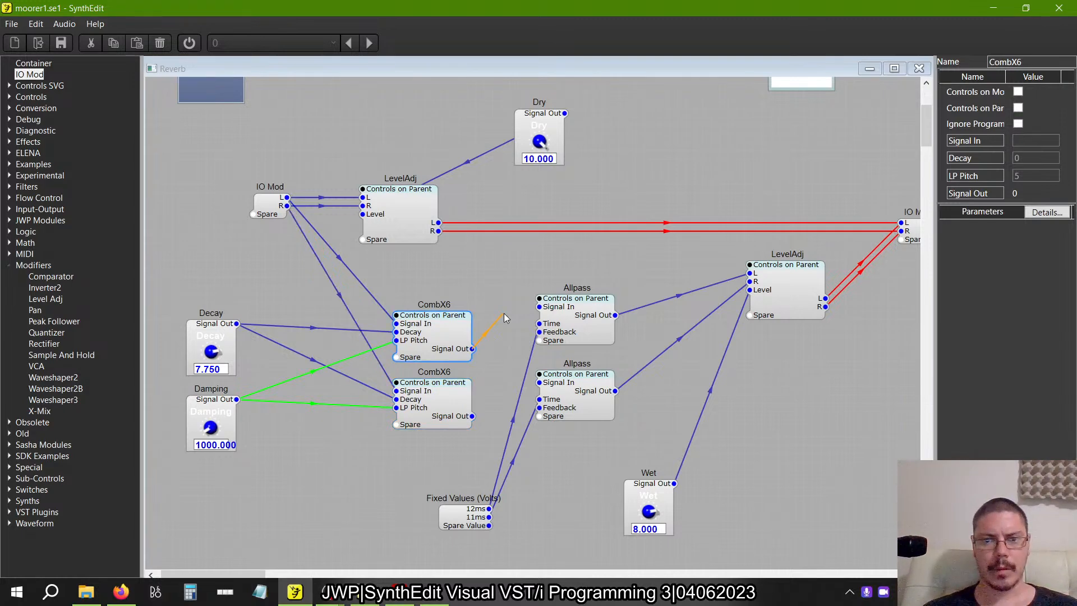
# Read the book's page on the Moorer reverberator and view the Multiply module's properties in the older SynthEdit's reference moorer1.se1.
pyautogui.hotkey('alt', 'Tab')
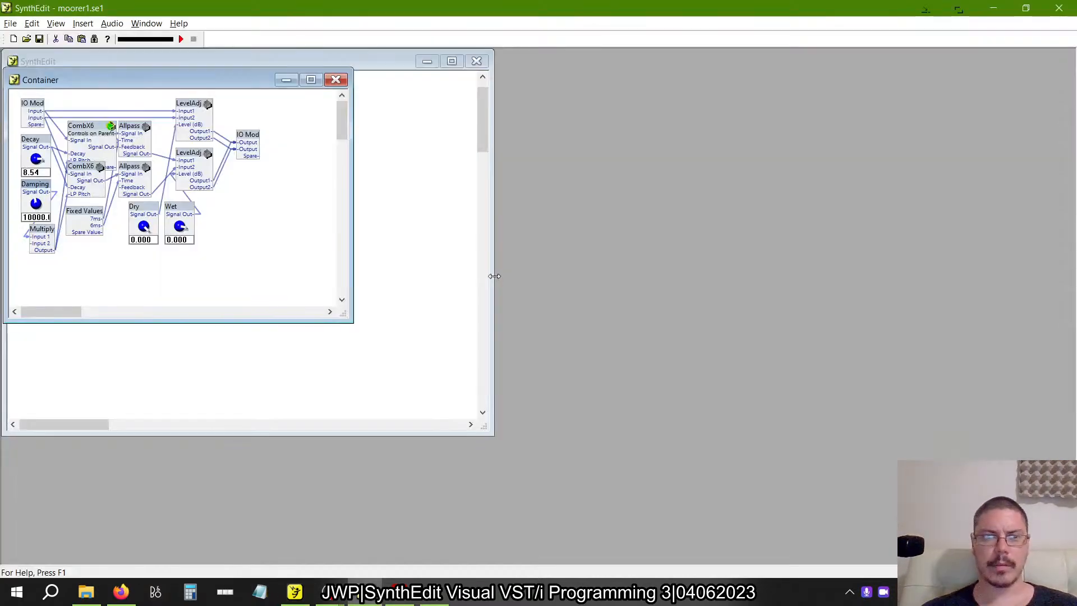
pyautogui.hotkey('alt', 'Tab')
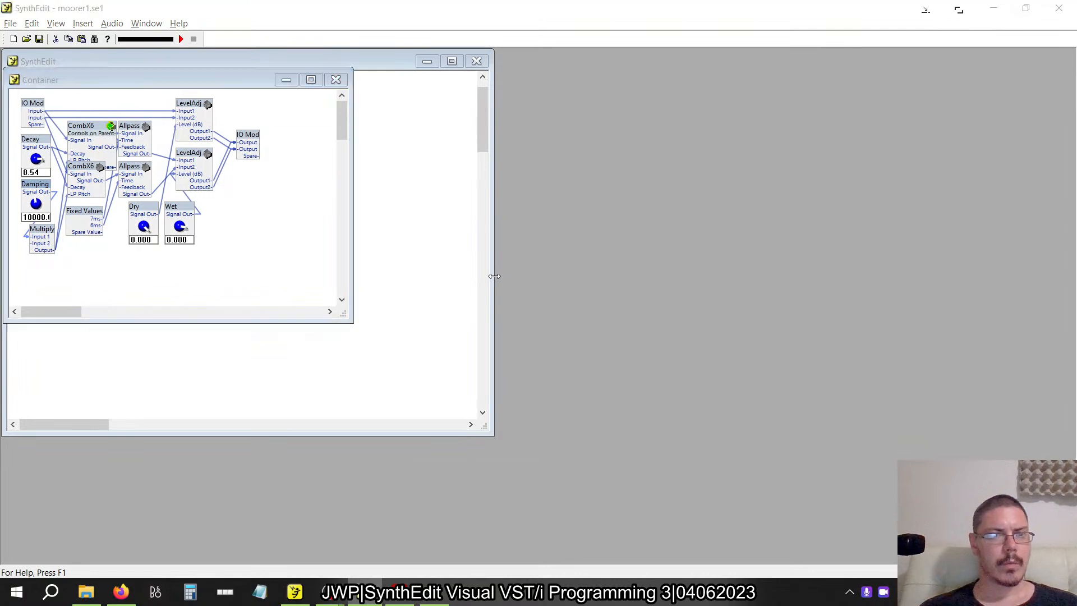
pyautogui.hotkey('alt', 'Tab')
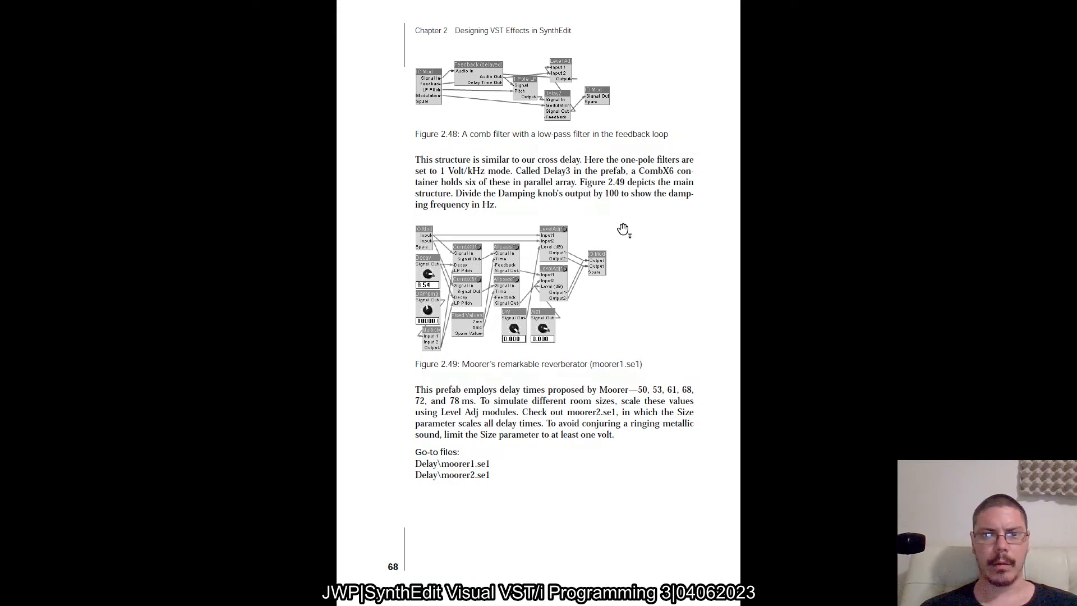
pyautogui.hotkey('alt', 'Tab')
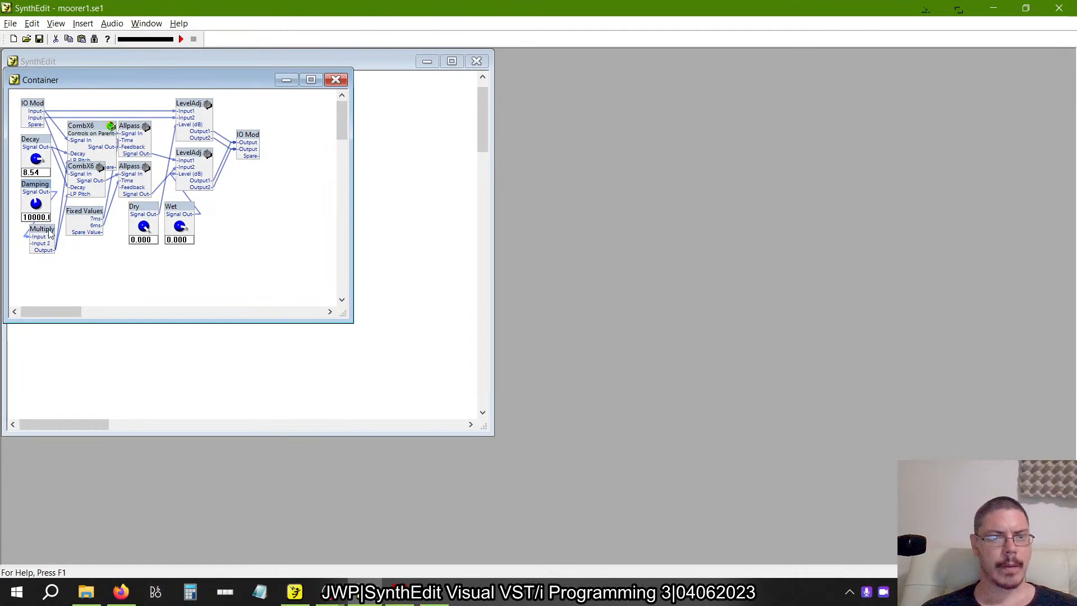
pyautogui.rightClick(49, 234)
pyautogui.click(110, 447)
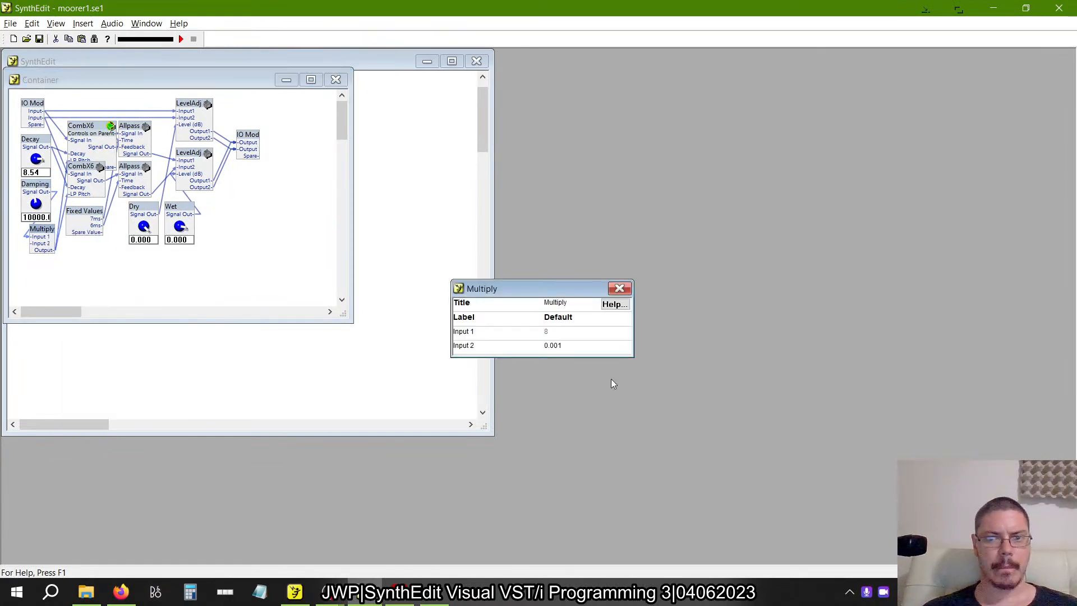
# Switch back to the newer SynthEdit project and insert a Multiply module in the Reverb container, below and beside Damping.
pyautogui.hotkey('alt', 'Tab')
pyautogui.hotkey('alt', 'Tab')
pyautogui.hotkey('alt', 'Tab')
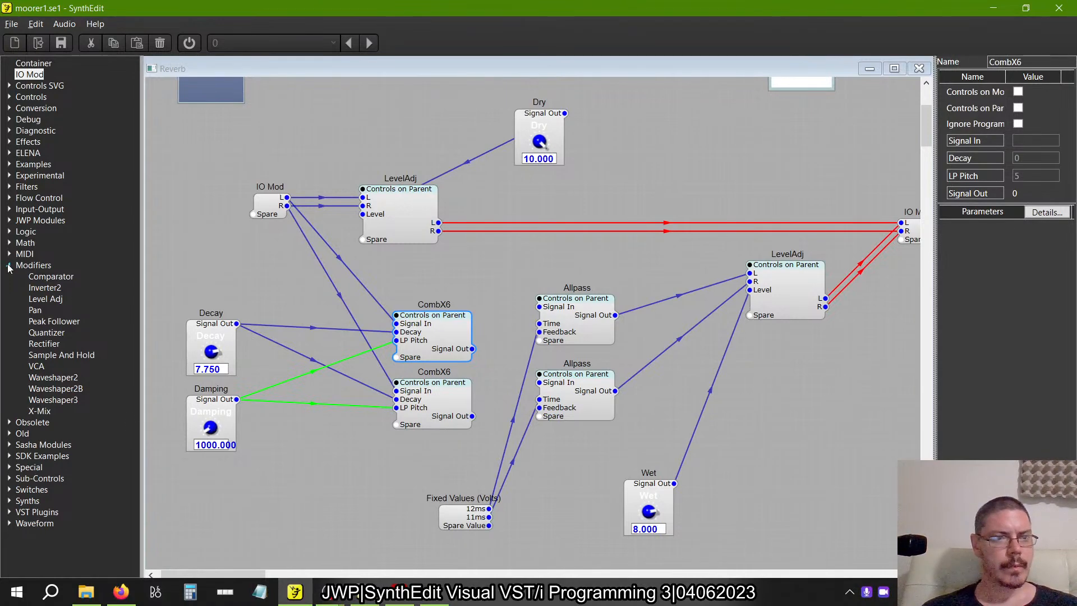
pyautogui.click(9, 265)
pyautogui.click(9, 232)
pyautogui.click(9, 232)
pyautogui.click(9, 243)
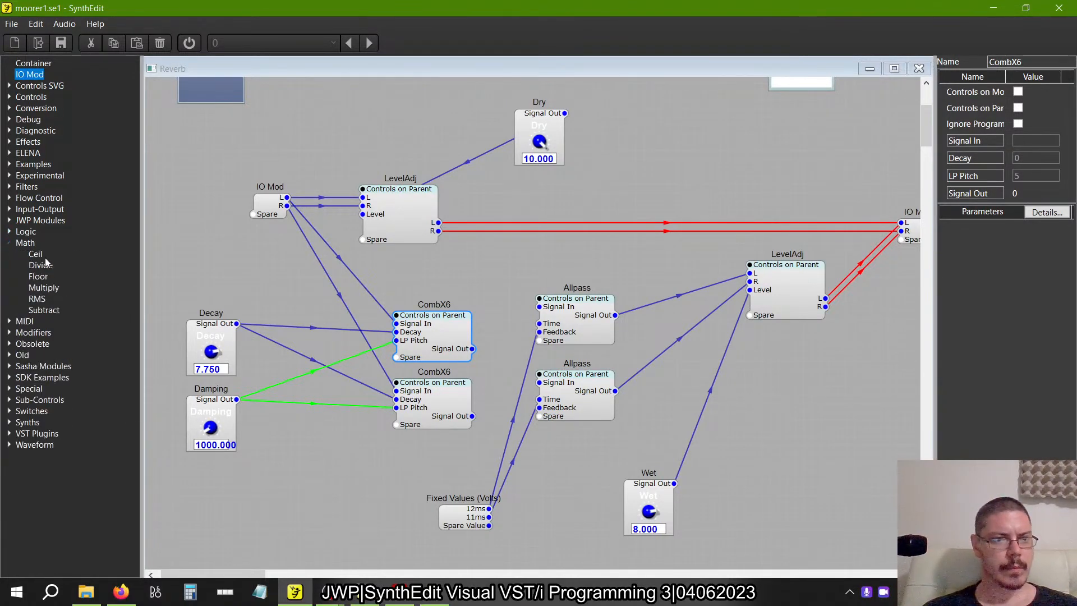
pyautogui.moveTo(42, 287); pyautogui.dragTo(278, 459)
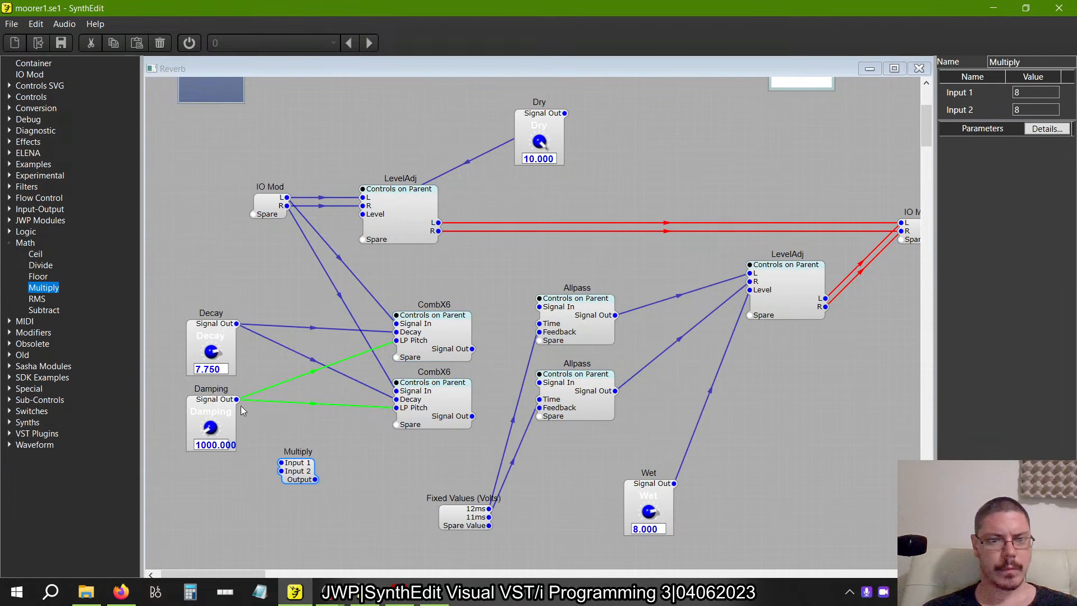
# Connect Damping's output to the Multiply's Input 1 and the Multiply's output to the LP Pitch inputs of both CombX6 containers.
pyautogui.moveTo(237, 398); pyautogui.dragTo(390, 408)
pyautogui.click(307, 477)
pyautogui.moveTo(396, 341); pyautogui.dragTo(371, 412)
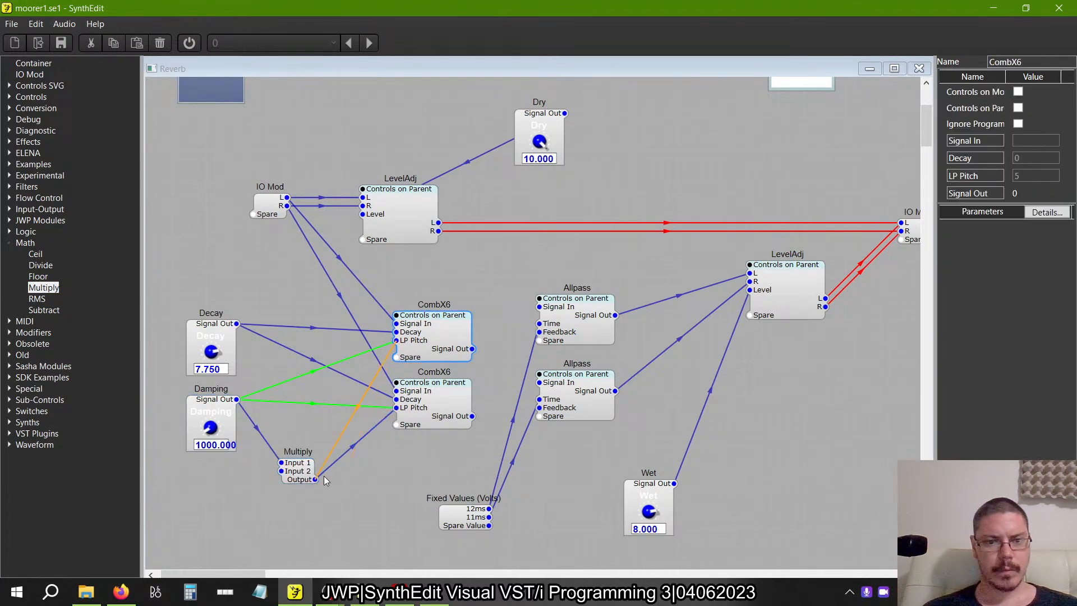
# Delete the two direct connections from Damping to the CombX6 LP Pitch inputs.
pyautogui.click(314, 402)
pyautogui.click(314, 403)
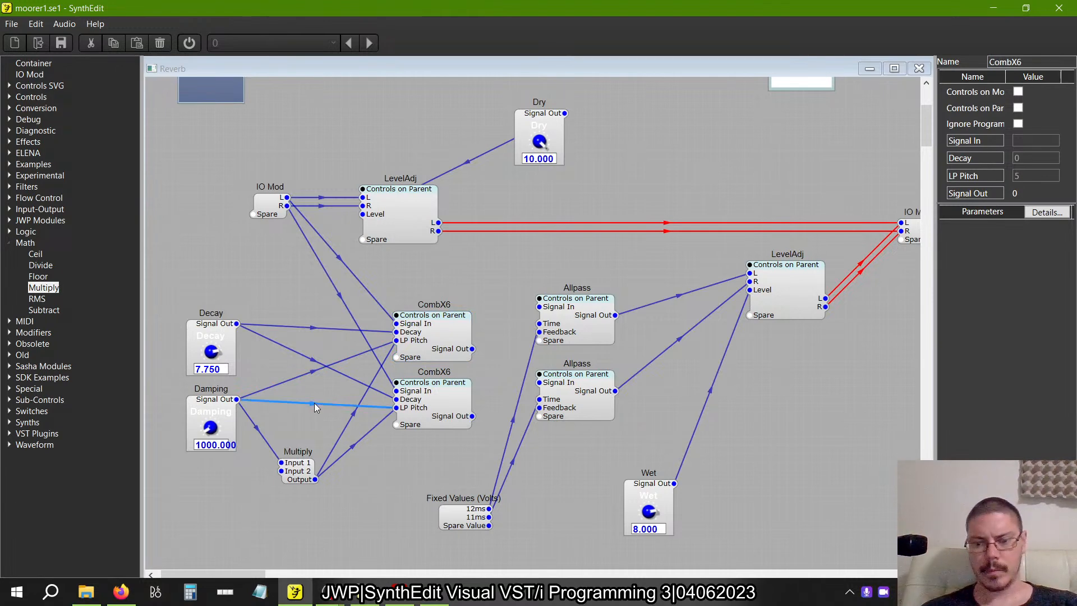
pyautogui.press('Delete')
pyautogui.click(311, 373)
pyautogui.press('Delete')
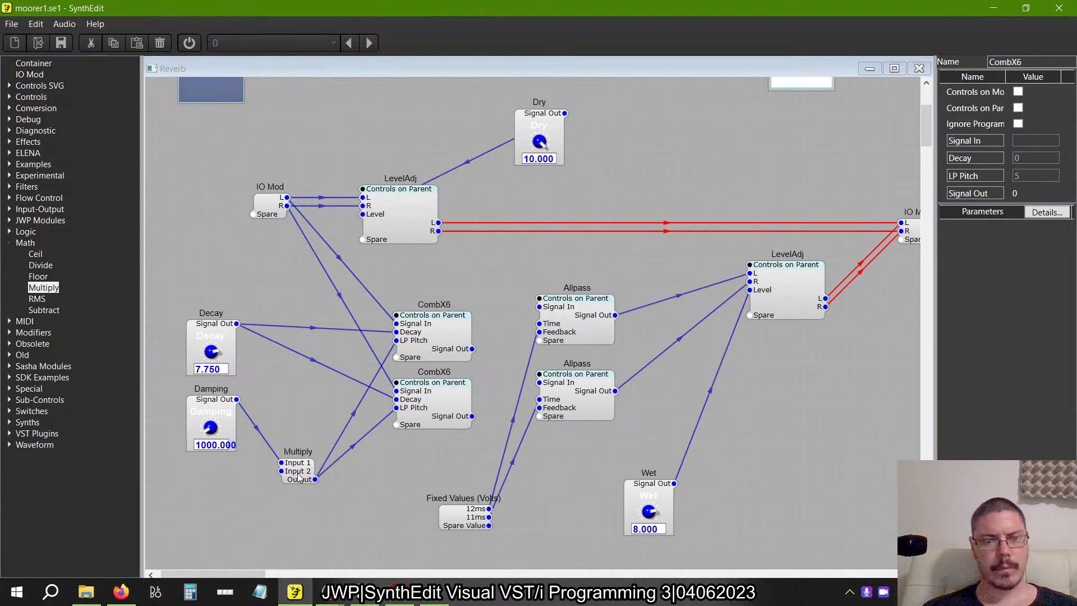
# Set the Multiply module's Input 2 to 0.001.
pyautogui.click(299, 476)
pyautogui.click(1035, 109)
pyautogui.write('0.001')
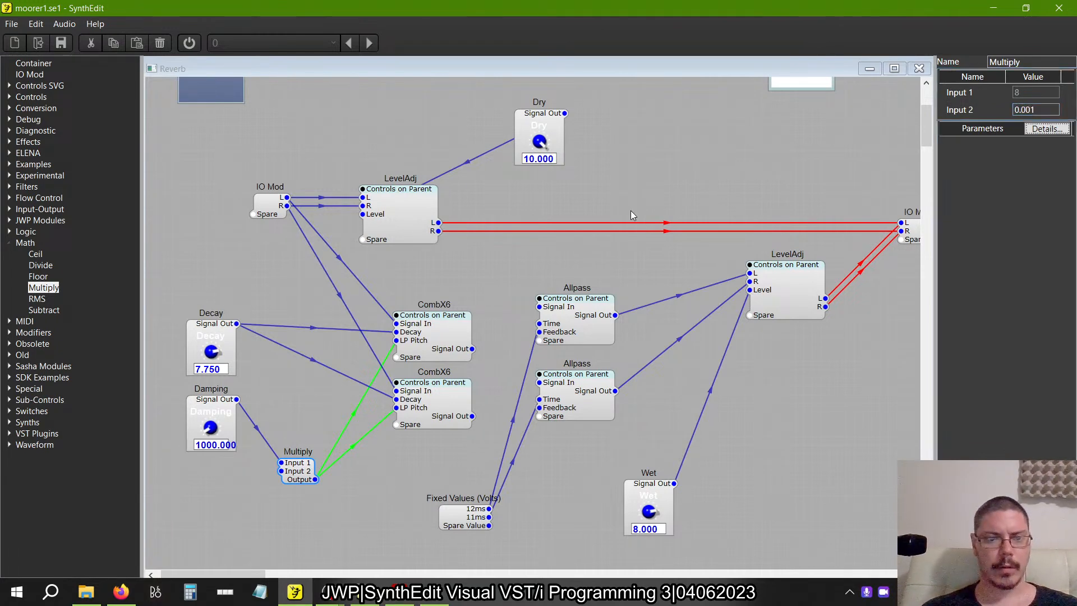
# Check Figure 2.49 in the book for the fixed delay times and shift the Fixed Values (Volts) module slightly upward.
pyautogui.hotkey('alt', 'Tab')
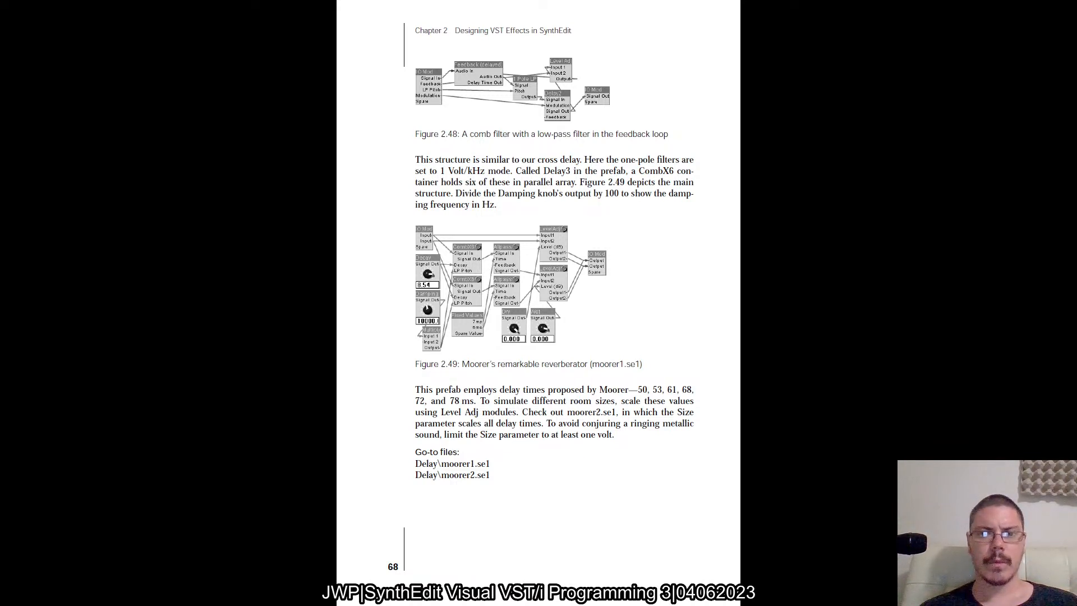
pyautogui.hotkey('alt', 'Tab')
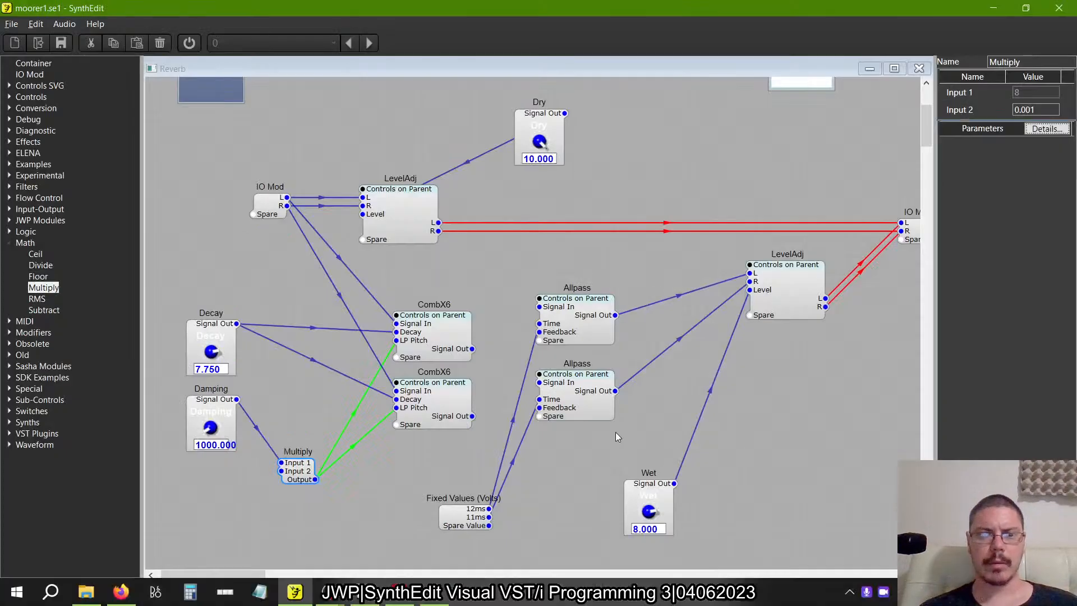
pyautogui.click(460, 519)
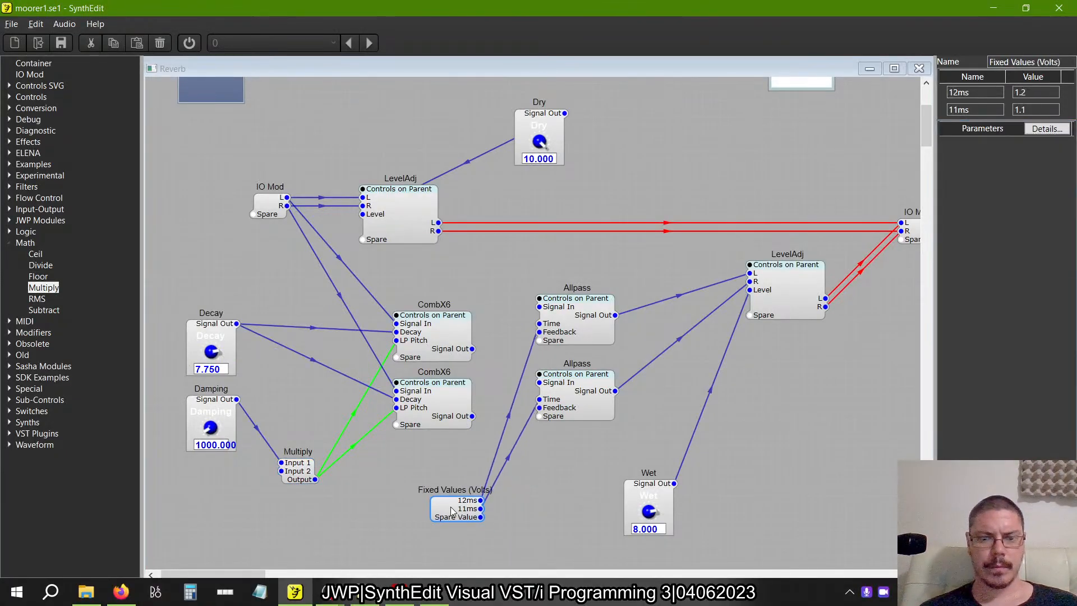
pyautogui.hotkey('alt', 'Tab')
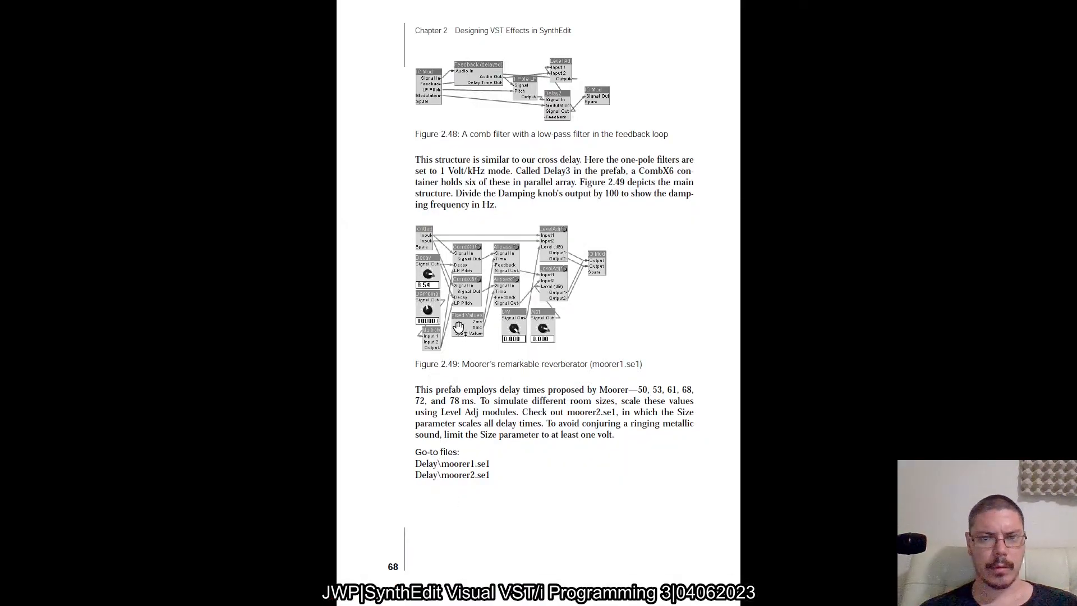
pyautogui.hotkey('alt', 'Tab')
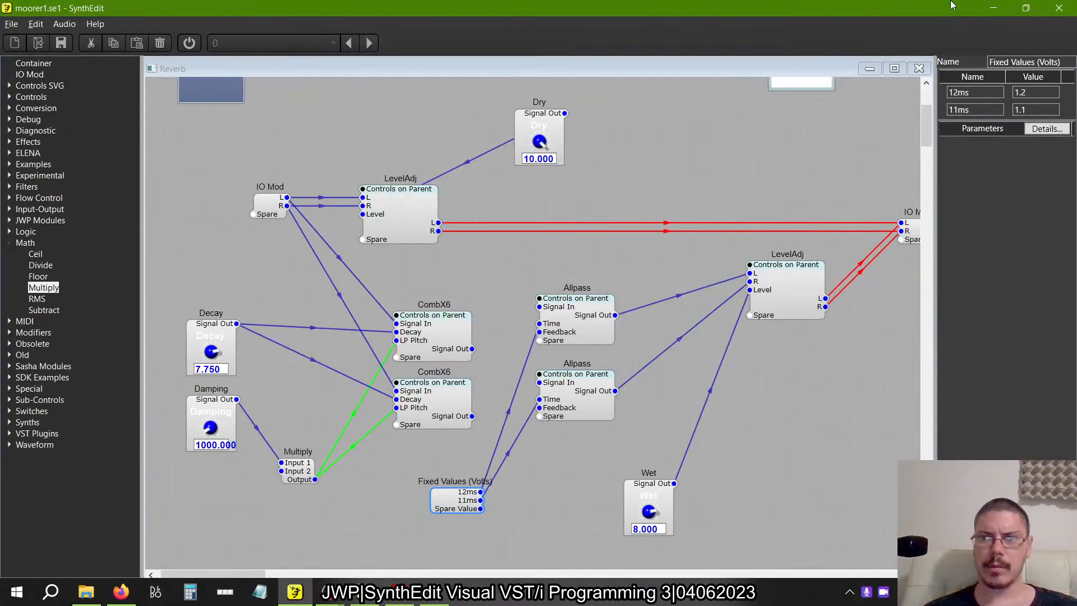
# Rename the first fixed value, 12ms, to 7ms and set its value to 0.7.
pyautogui.click(957, 93)
pyautogui.press('BackSpace')
pyautogui.press('BackSpace')
pyautogui.write('7')
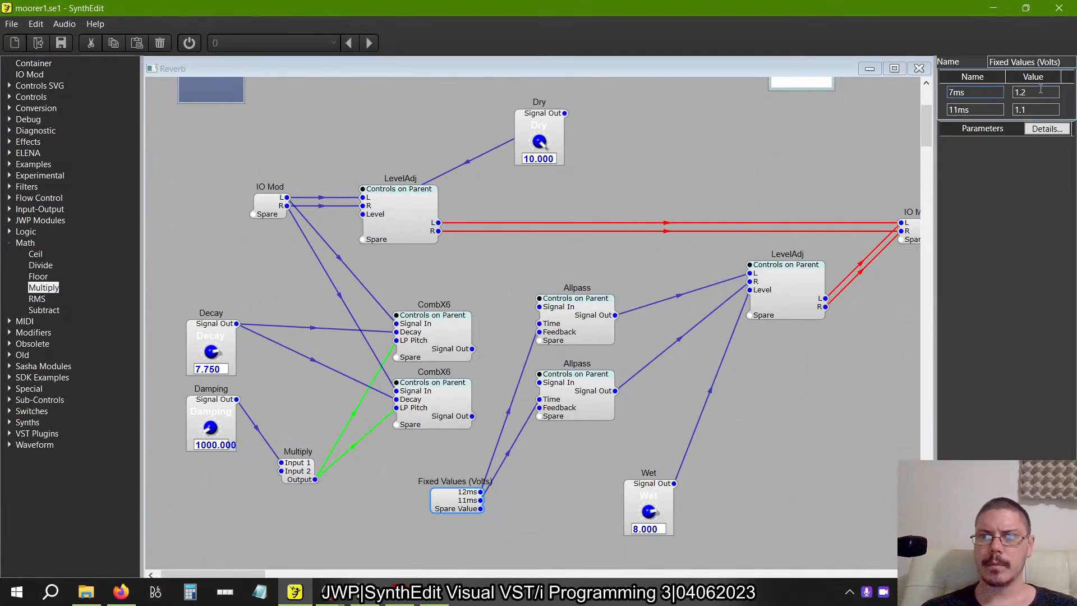
pyautogui.click(1041, 92)
pyautogui.press('BackSpace')
pyautogui.press('BackSpace')
pyautogui.press('BackSpace')
pyautogui.write('0.')
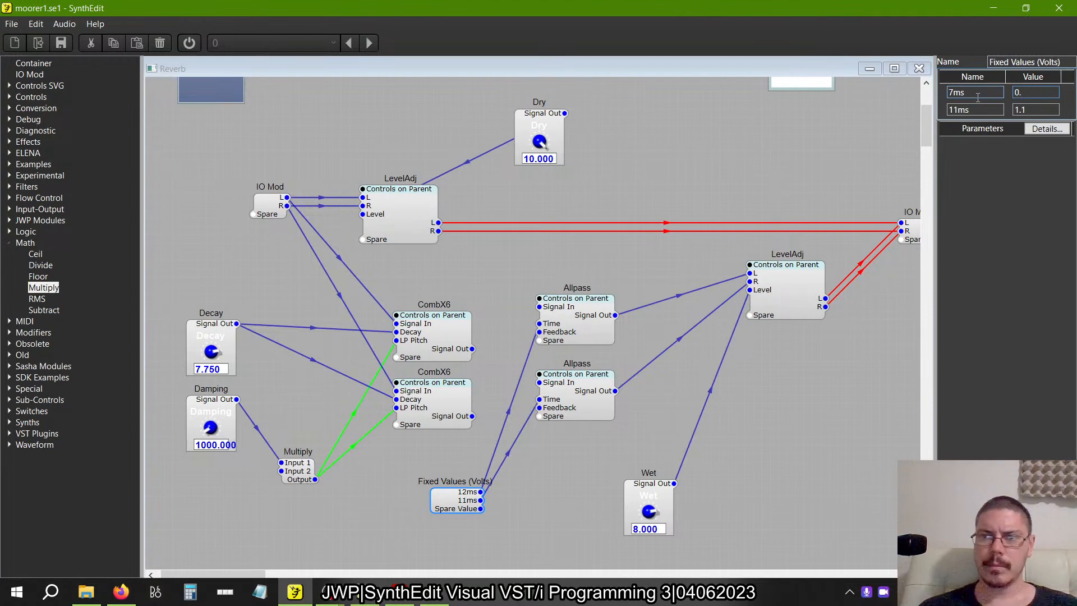
pyautogui.write('7')
pyautogui.press('Tab')
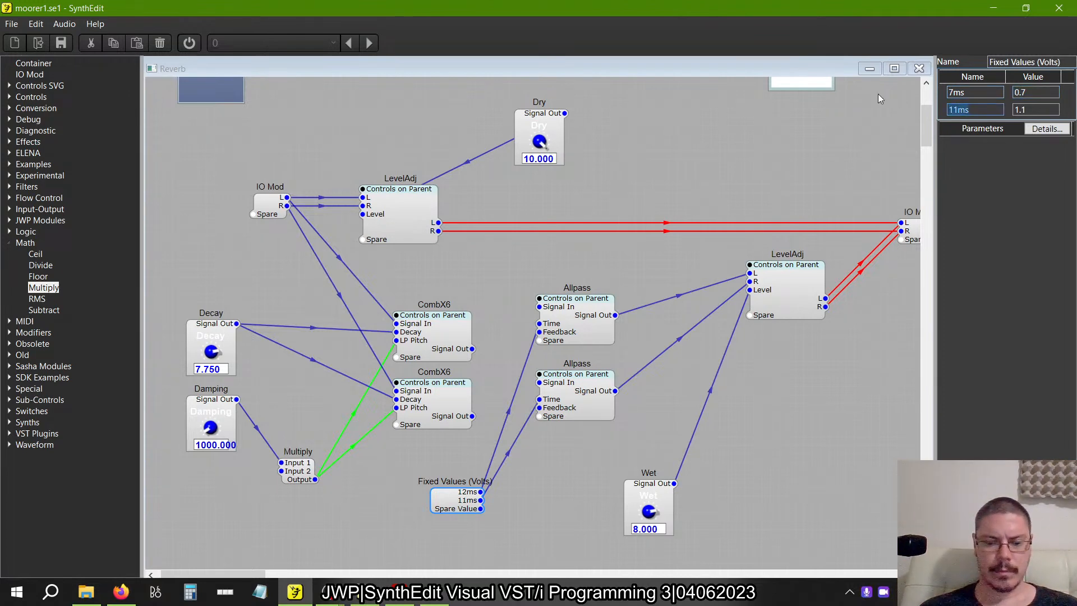
# Rename the second fixed value, 11ms, to 6ms and set its value to 0.6.
pyautogui.write('6ms')
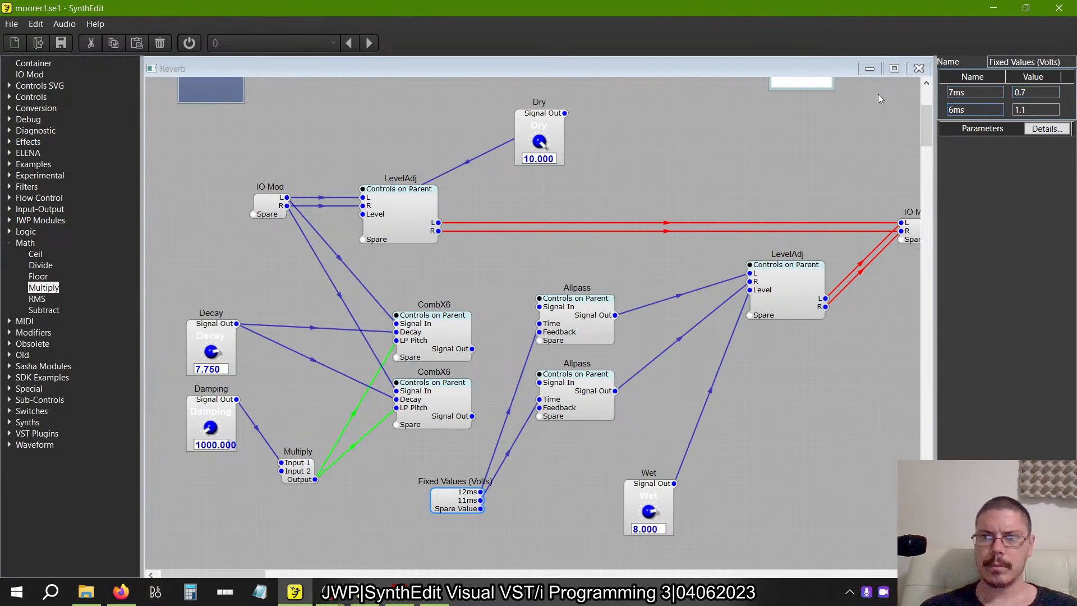
pyautogui.press('Tab')
pyautogui.write('0')
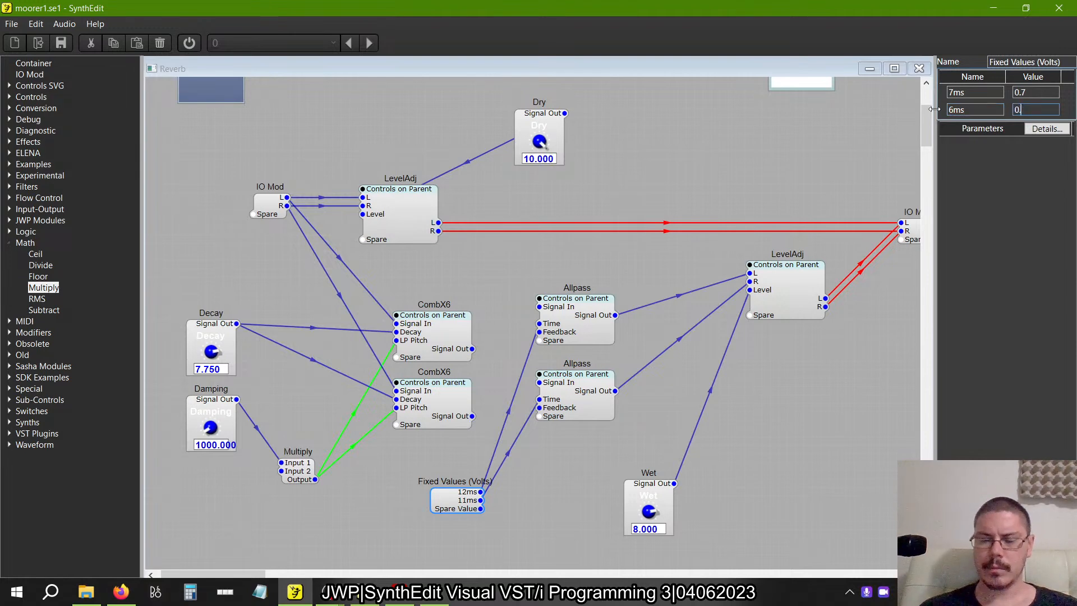
pyautogui.write('.7')
pyautogui.press('BackSpace')
pyautogui.write('6')
pyautogui.press('Tab')
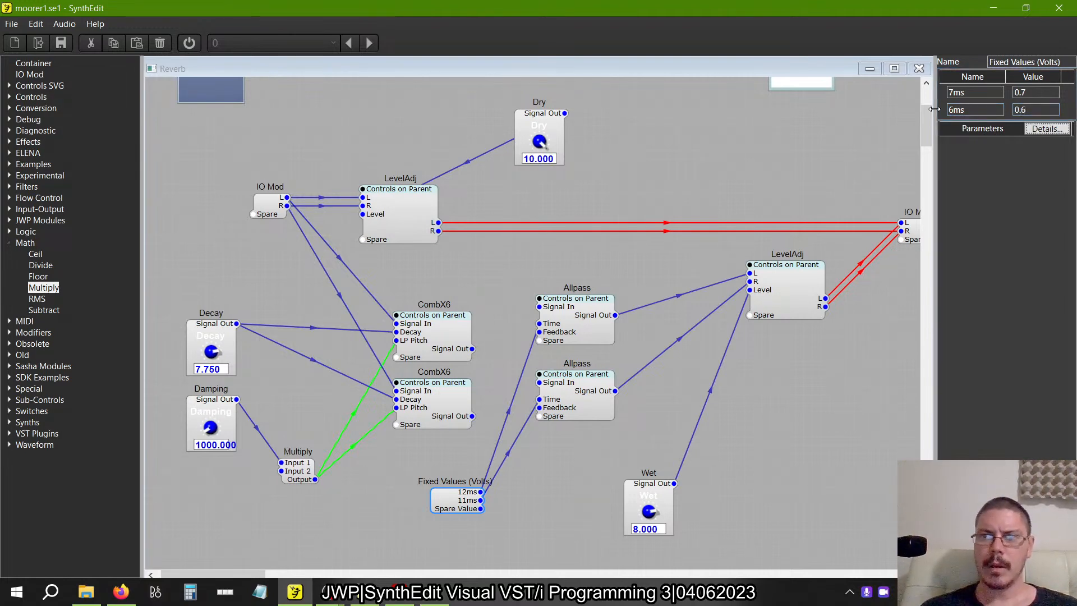
# Switch to the older SynthEdit window, open schroeder1.se1 without saving moorer1.se1, and check the Fixed Values module's delay settings.
pyautogui.hotkey('alt', 'Tab')
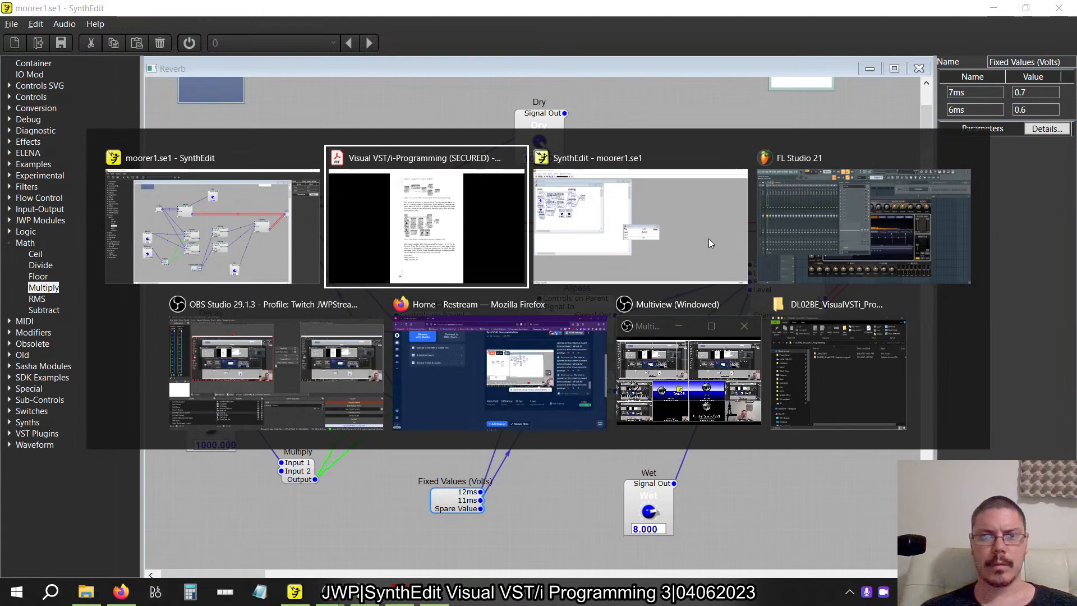
pyautogui.hotkey('alt', 'Tab')
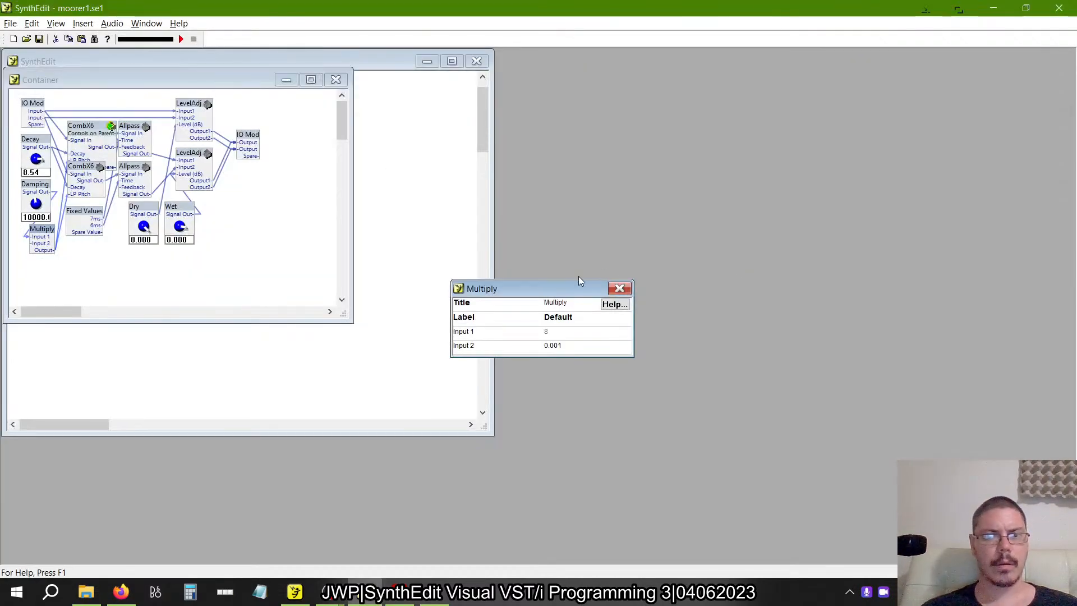
pyautogui.click(619, 288)
pyautogui.click(10, 23)
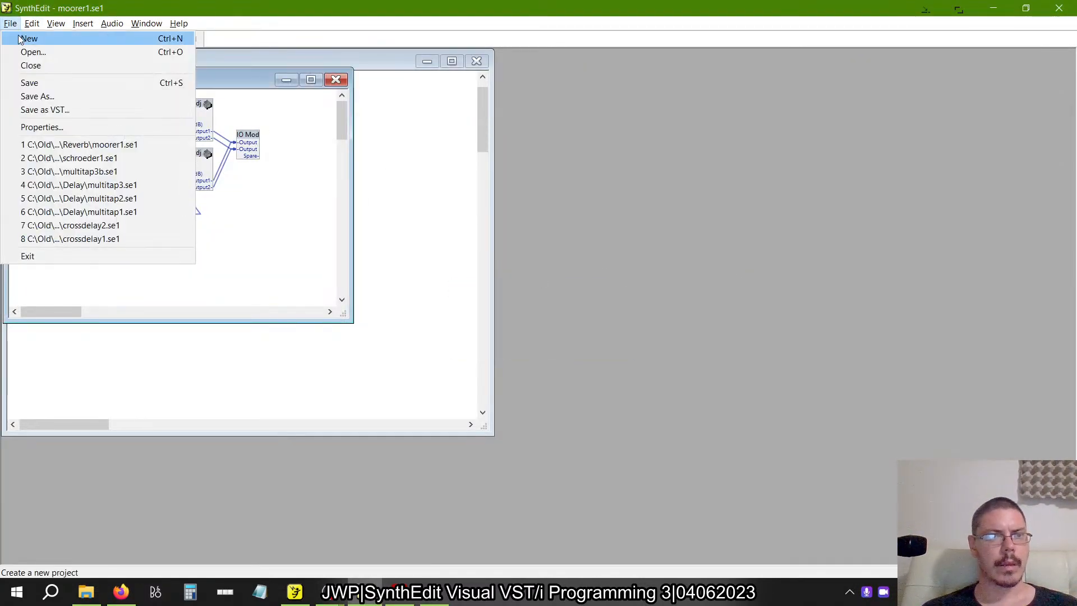
pyautogui.click(34, 159)
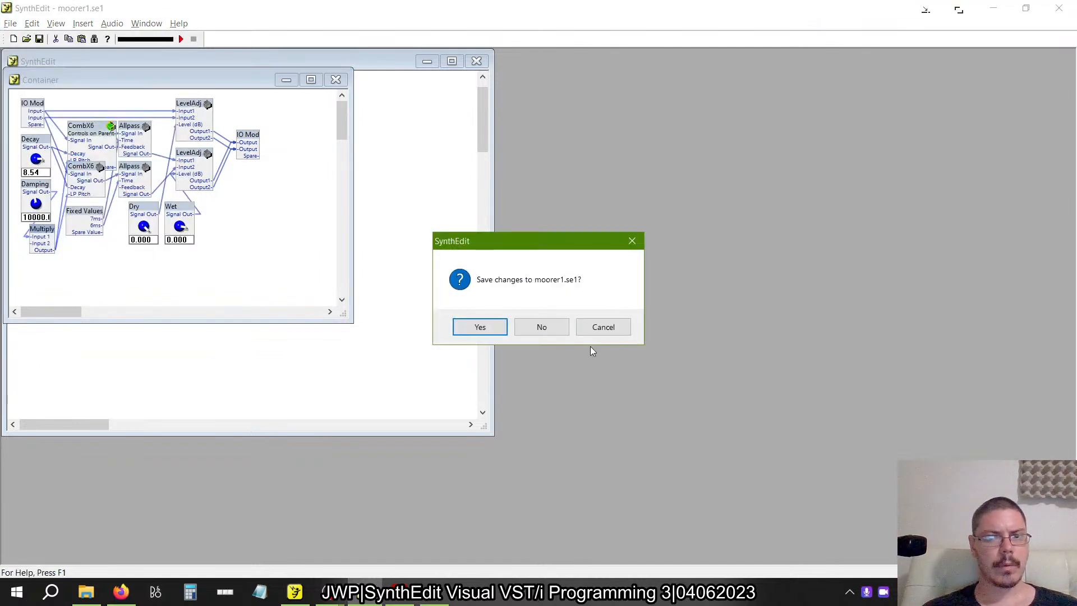
pyautogui.click(545, 328)
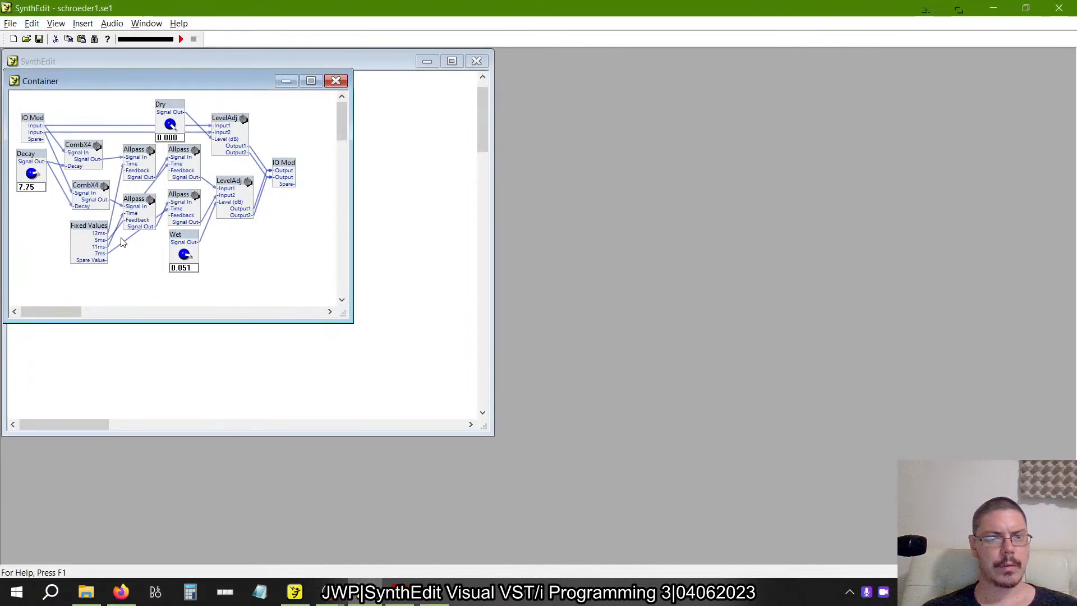
pyautogui.rightClick(80, 226)
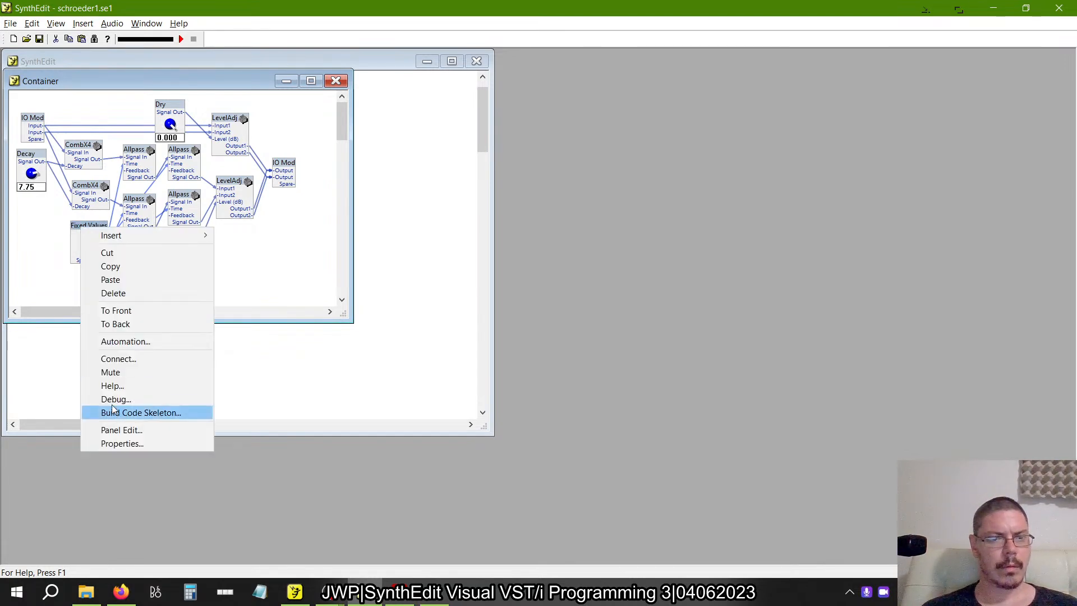
pyautogui.click(122, 443)
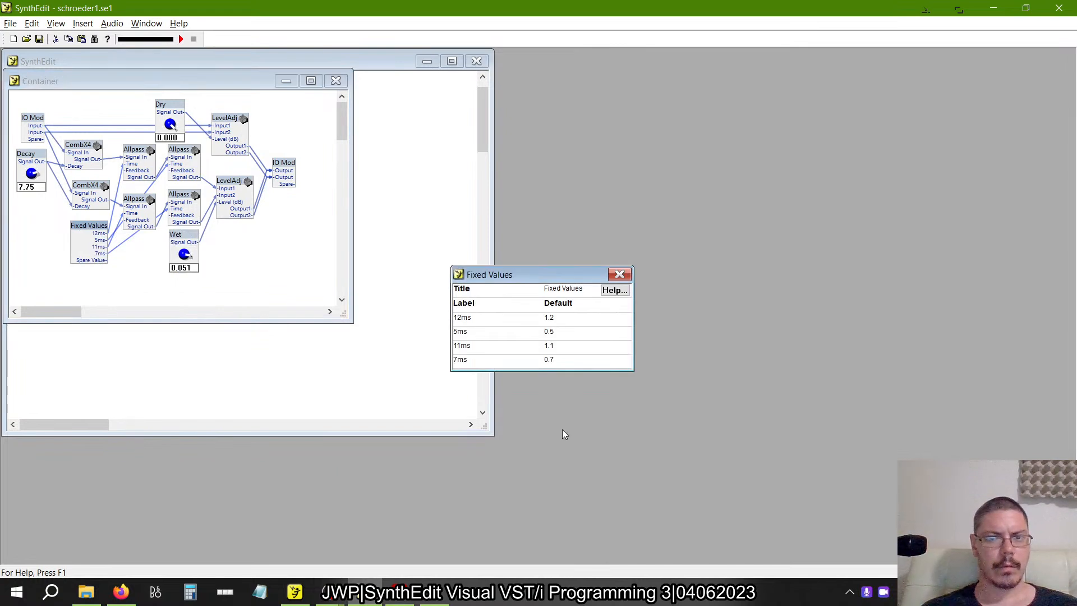
pyautogui.click(624, 274)
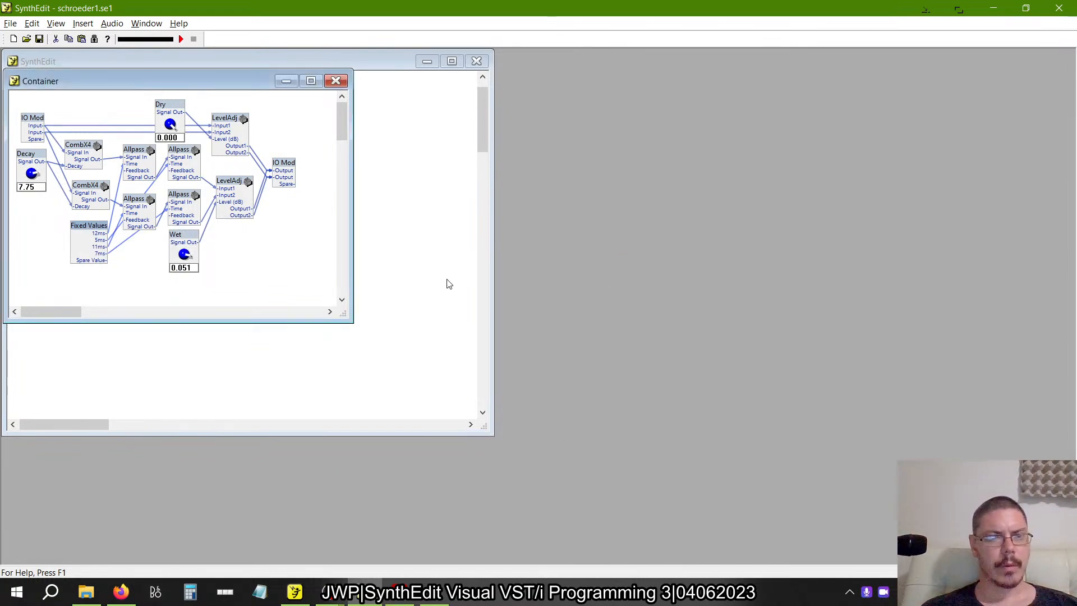
# Reopen the reference moorer1.se1 in the older SynthEdit and check the properties of its Fixed Values module.
pyautogui.hotkey('alt', 'Tab')
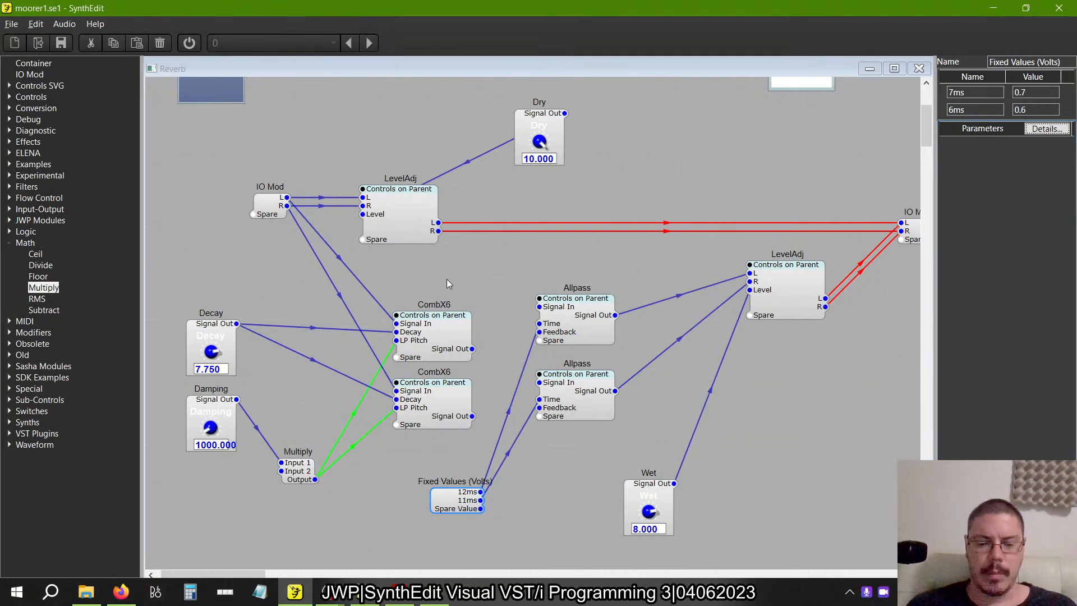
pyautogui.hotkey('alt', 'Tab')
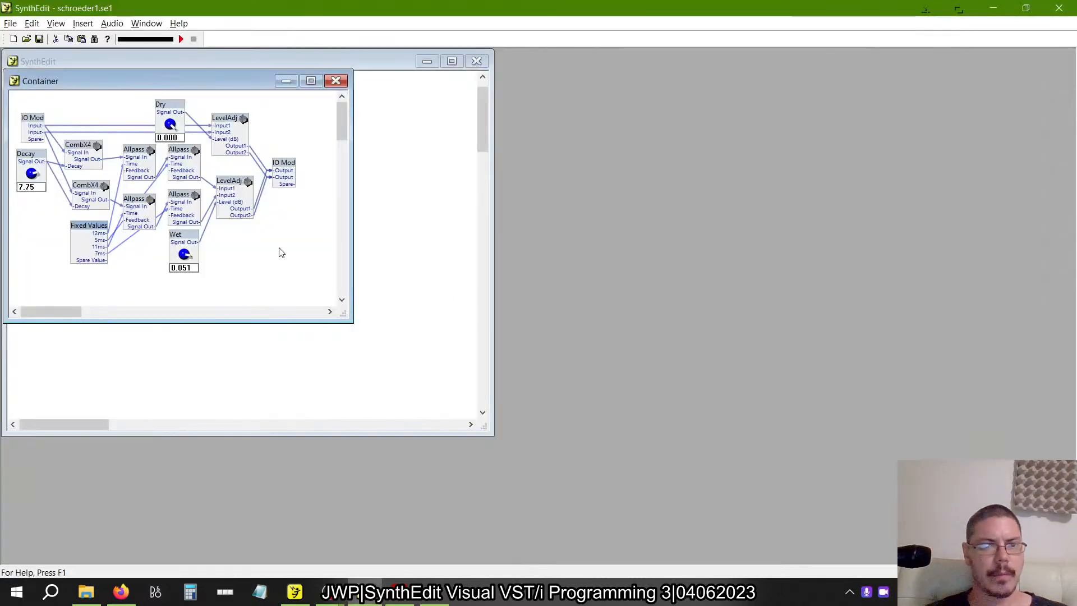
pyautogui.click(10, 23)
pyautogui.click(72, 157)
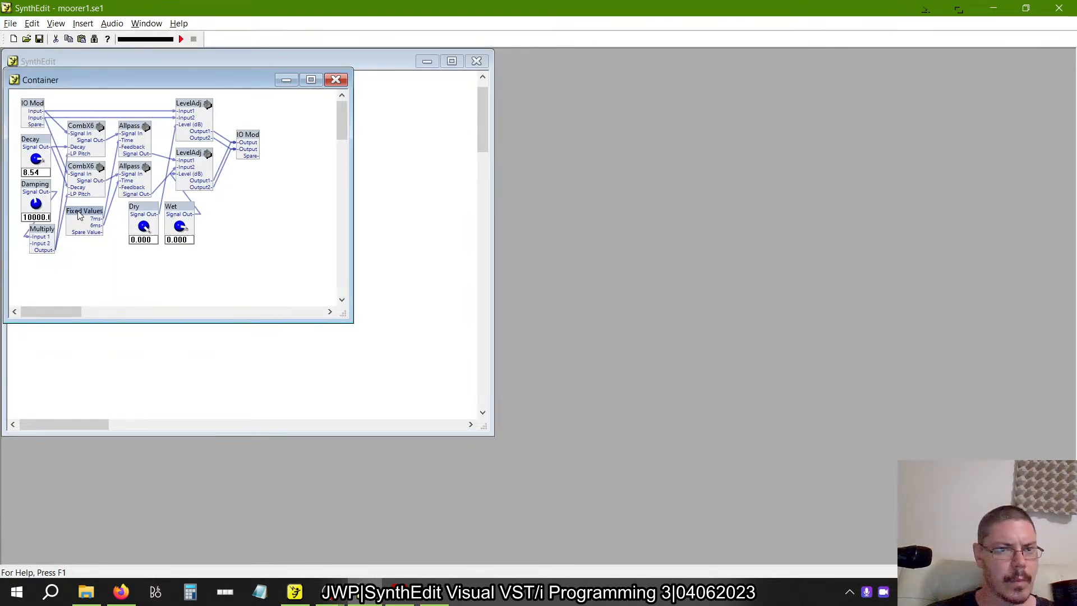
pyautogui.rightClick(80, 216)
pyautogui.click(118, 429)
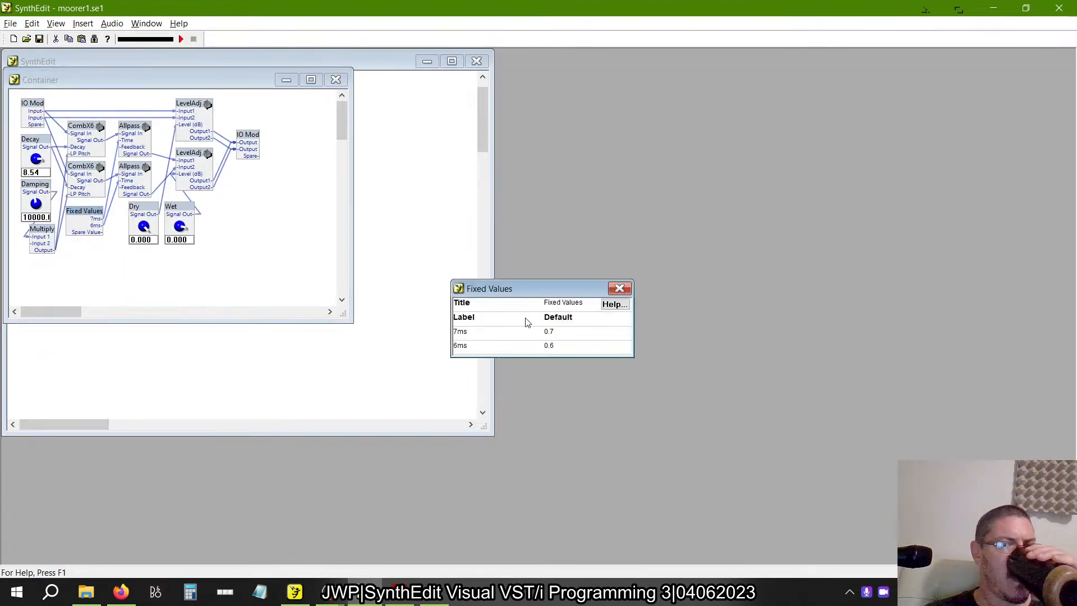
pyautogui.click(619, 288)
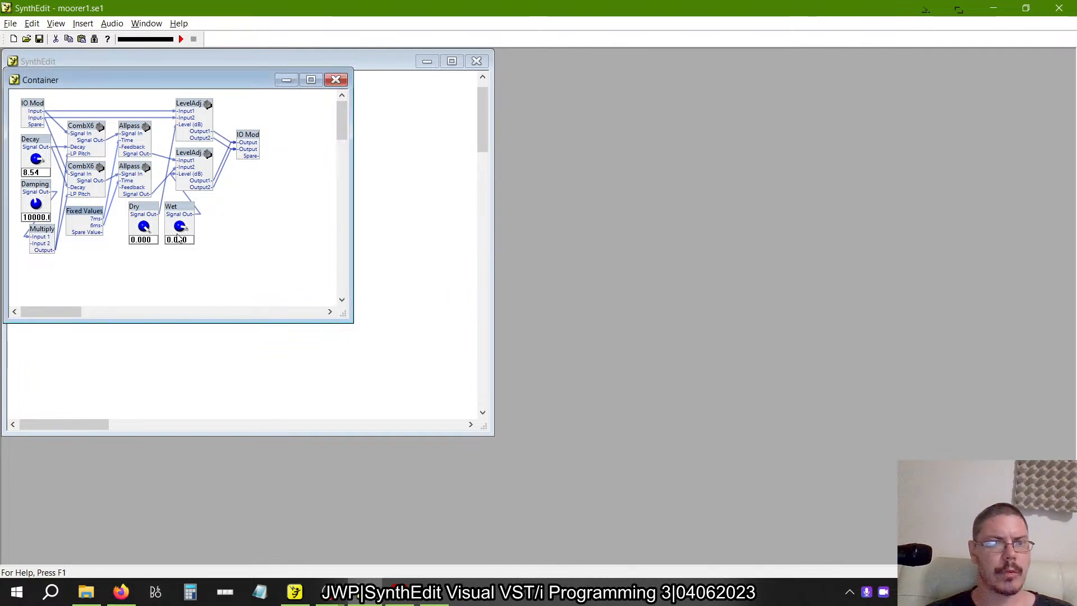
# Open the upper Allpass container in the reference project, unlock it, and inspect the Delay2 module's properties.
pyautogui.doubleClick(128, 132)
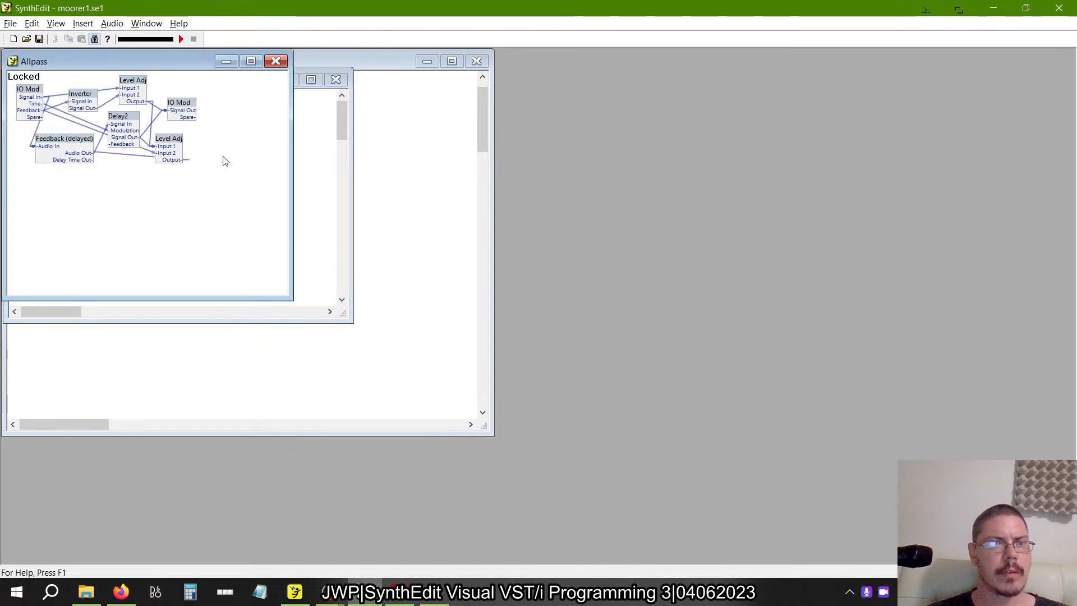
pyautogui.click(276, 61)
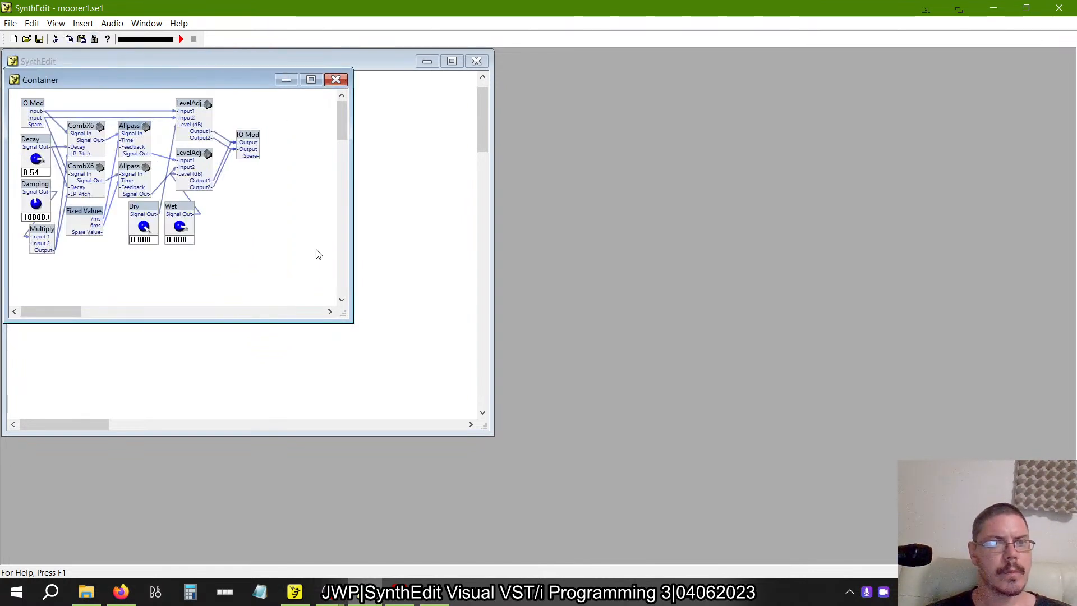
pyautogui.doubleClick(134, 130)
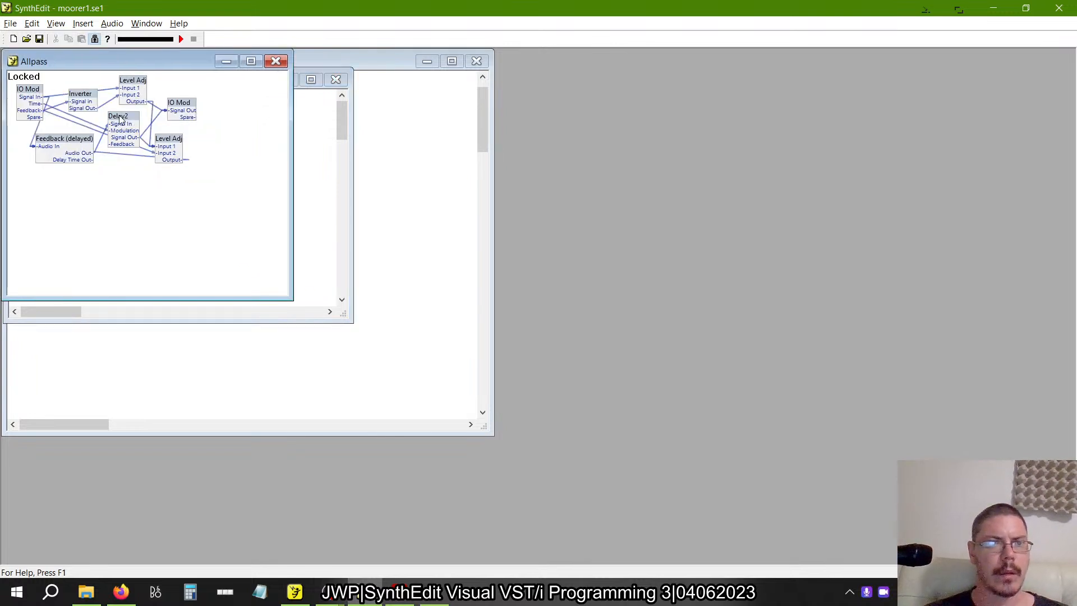
pyautogui.rightClick(120, 120)
pyautogui.click(120, 120)
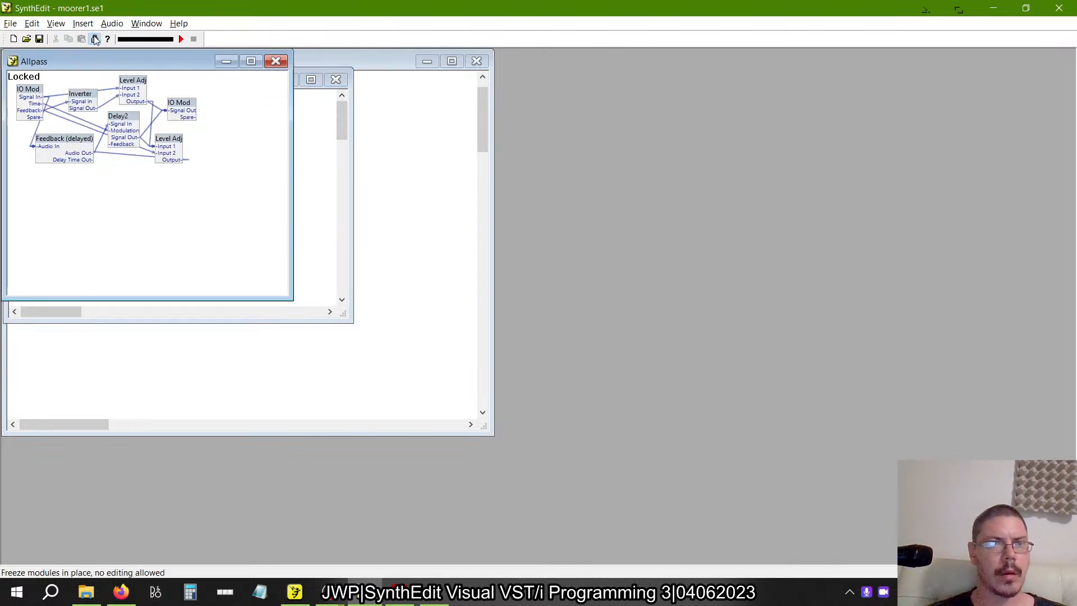
pyautogui.rightClick(131, 120)
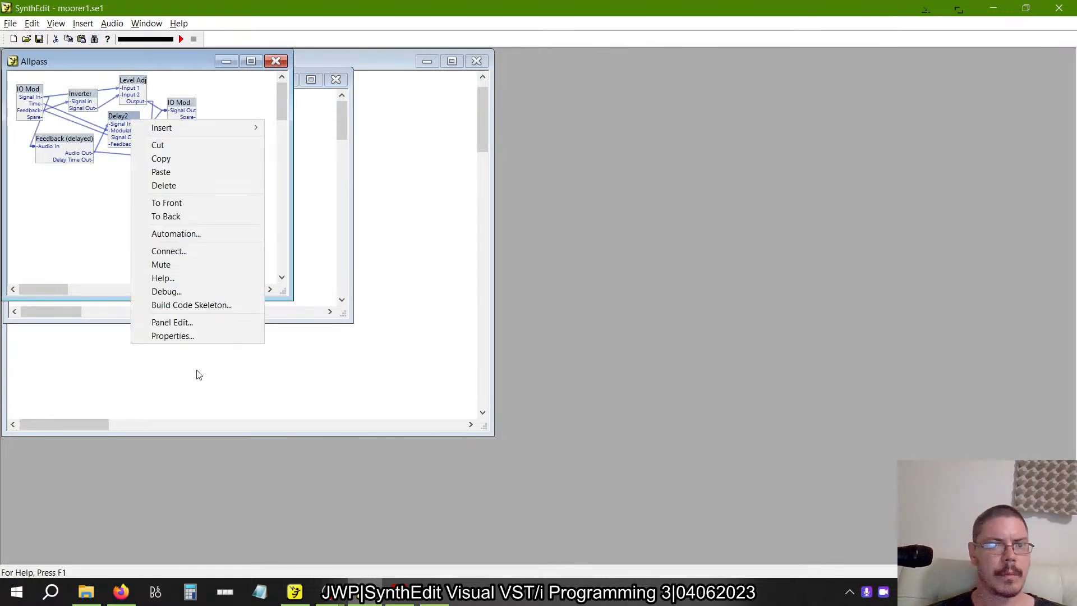
pyautogui.click(184, 337)
pyautogui.click(620, 267)
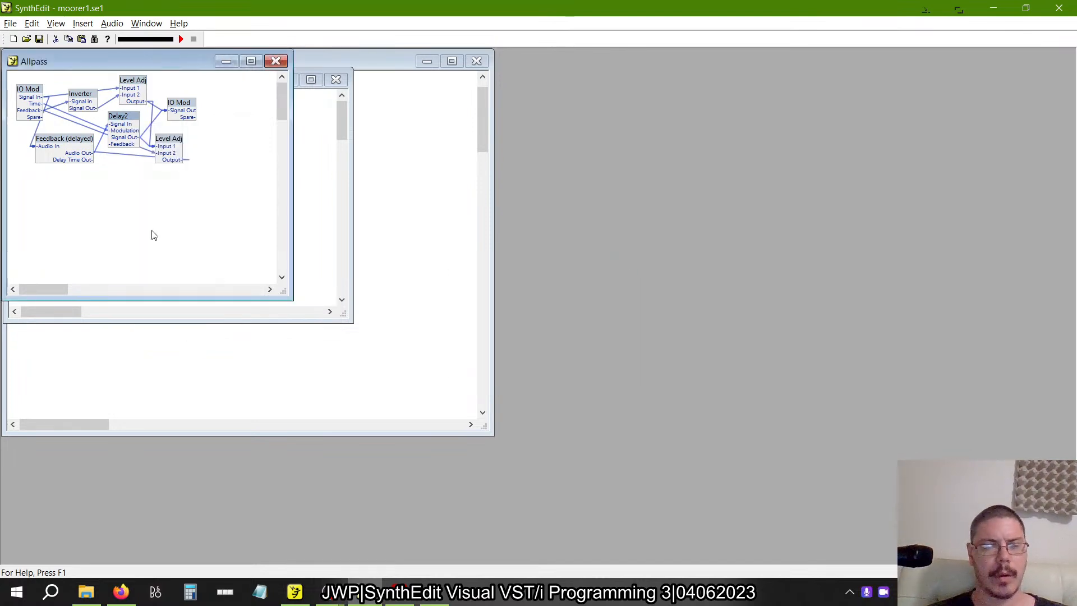
# Inspect Delay2 inside the upper Allpass of the working Reverb patch, and close the Allpass windows in both projects.
pyautogui.hotkey('alt', 'Tab')
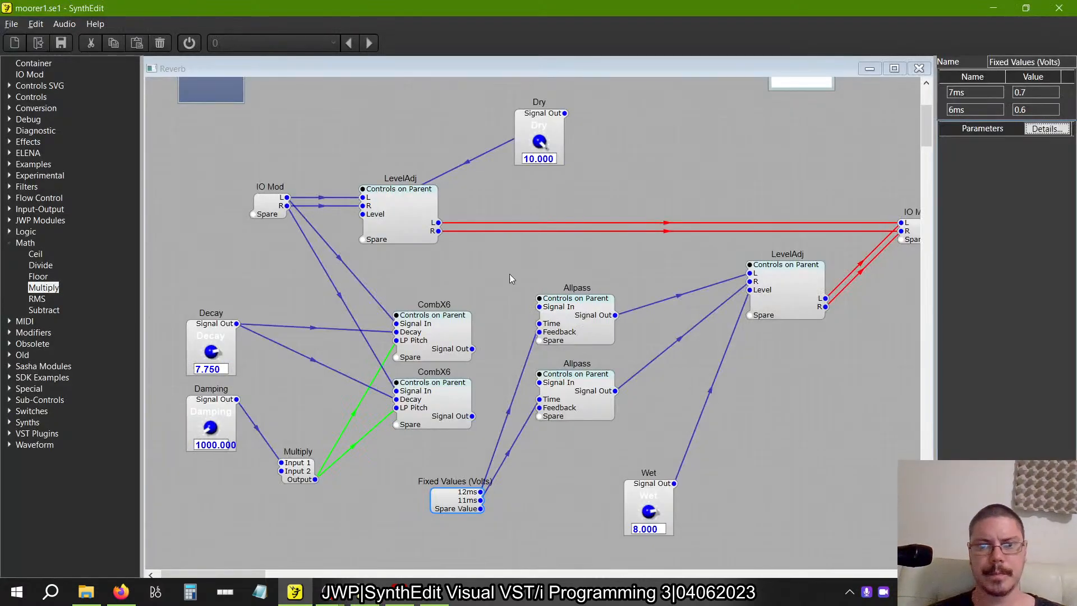
pyautogui.click(614, 323)
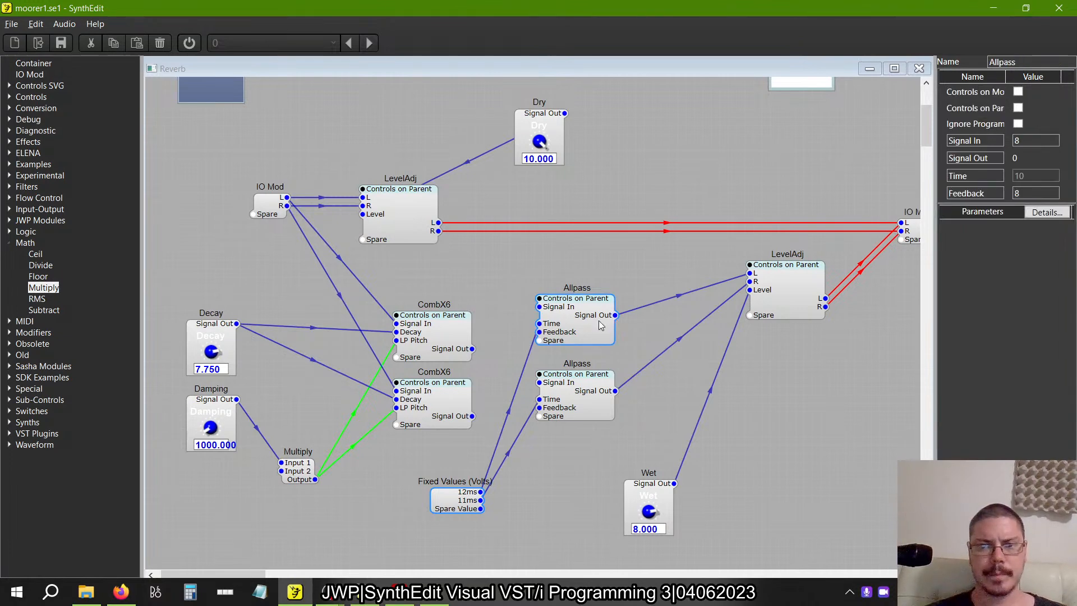
pyautogui.doubleClick(614, 323)
pyautogui.click(368, 261)
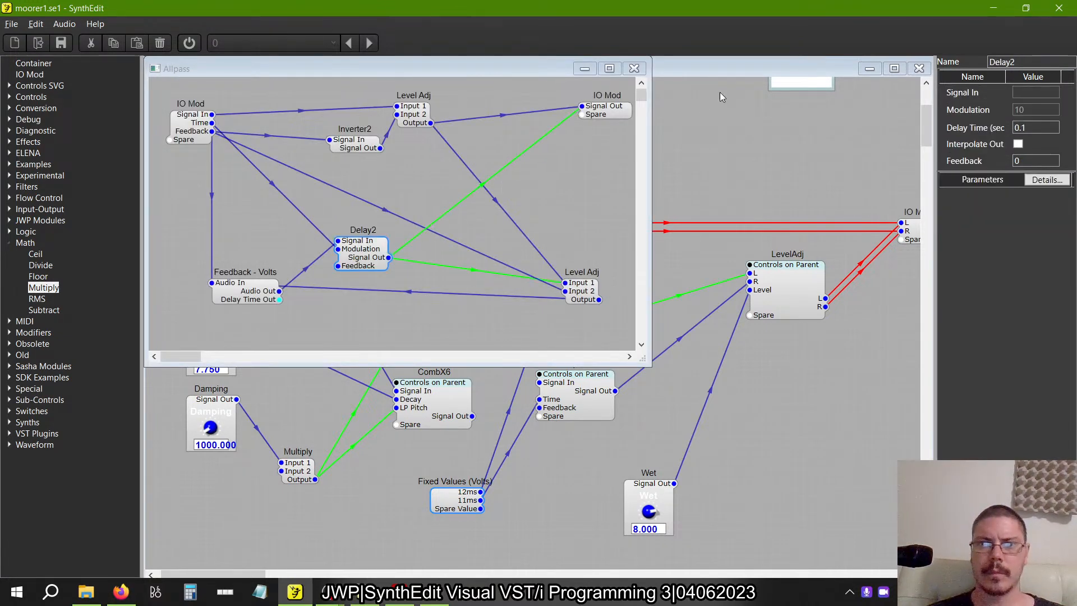
pyautogui.click(635, 68)
pyautogui.hotkey('alt', 'Tab')
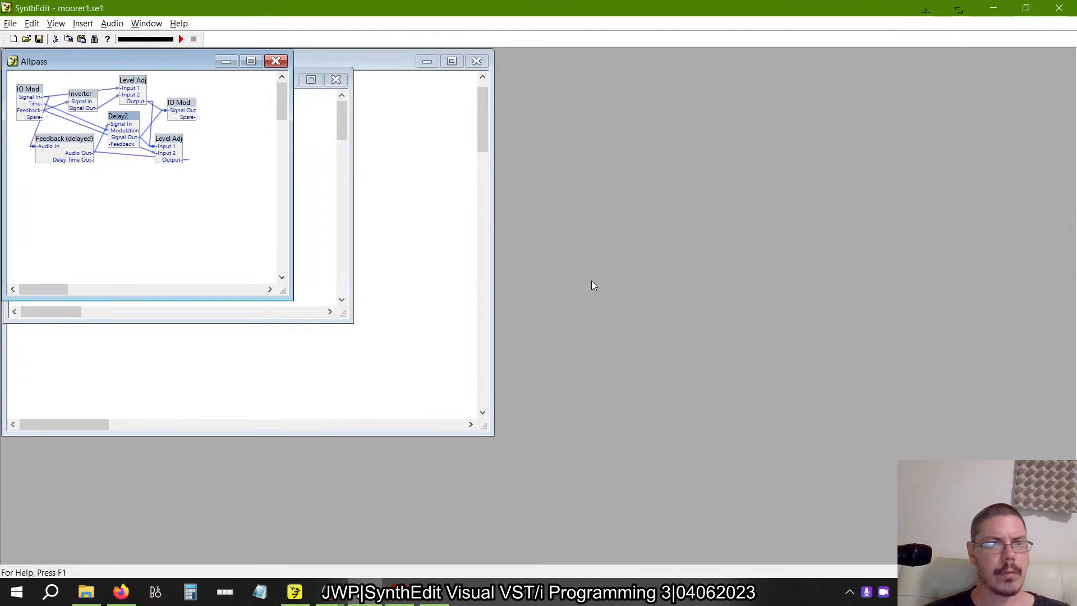
pyautogui.click(276, 61)
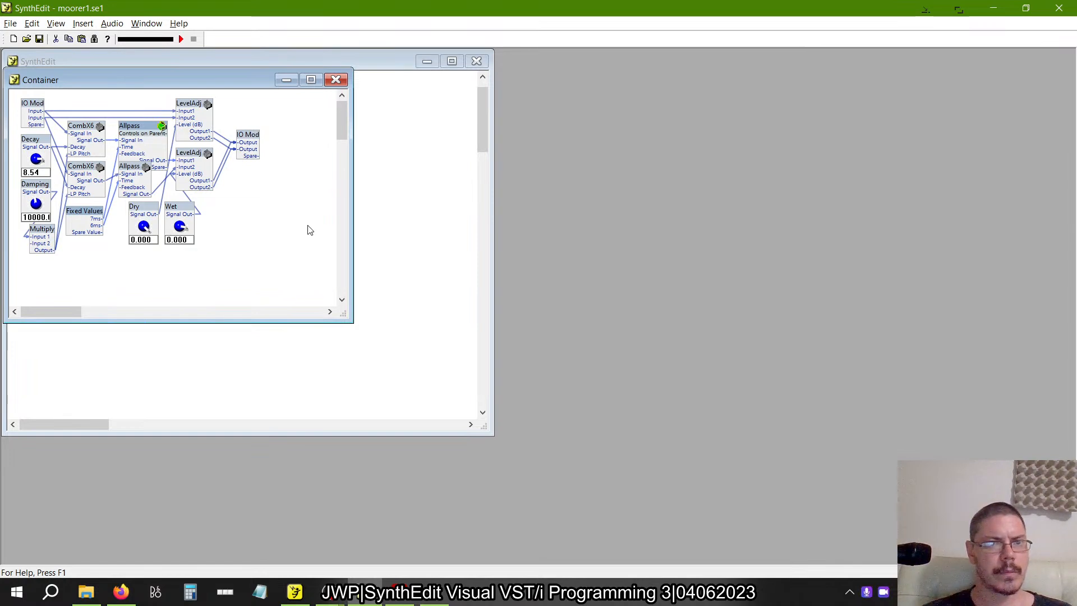
# In the working Reverb patch, connect each CombX6 Signal Out to the Signal In of its corresponding Allpass, and compare with the reference.
pyautogui.hotkey('alt', 'Tab')
pyautogui.click(471, 358)
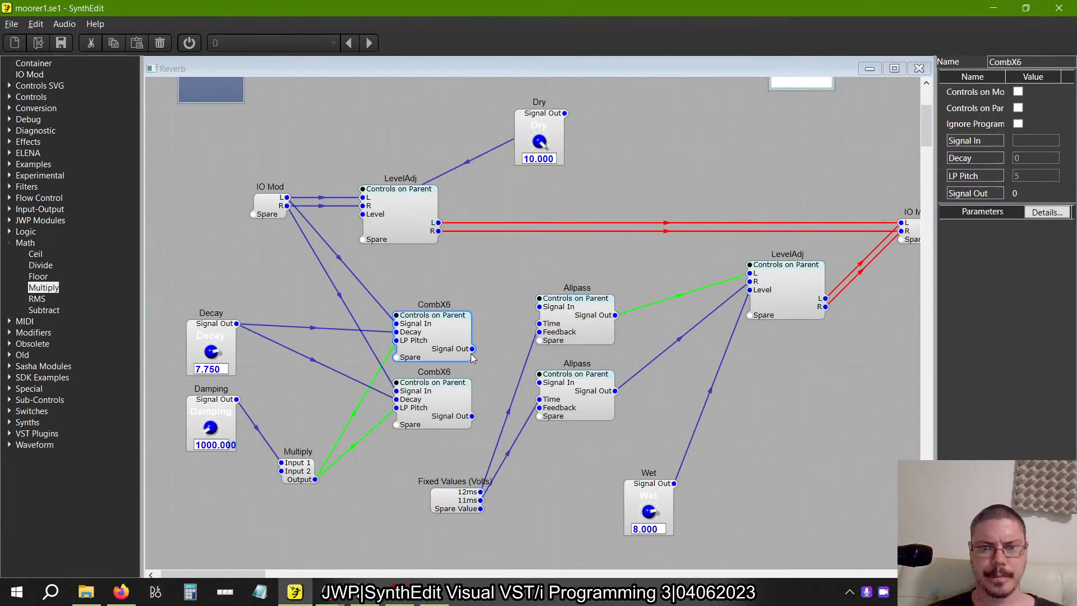
pyautogui.moveTo(529, 311); pyautogui.dragTo(538, 307)
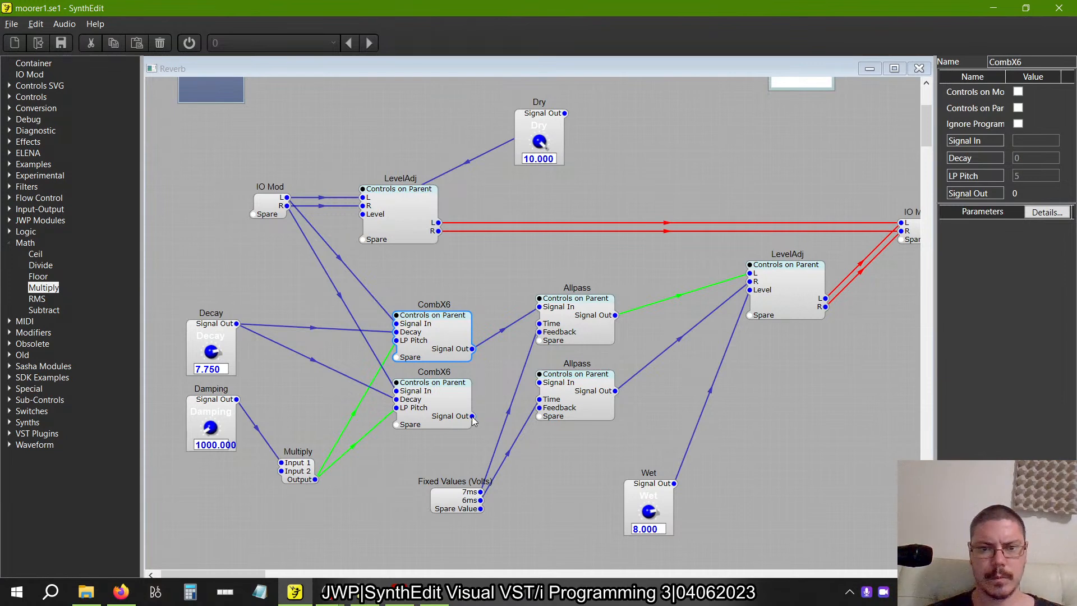
pyautogui.moveTo(473, 418); pyautogui.dragTo(557, 384)
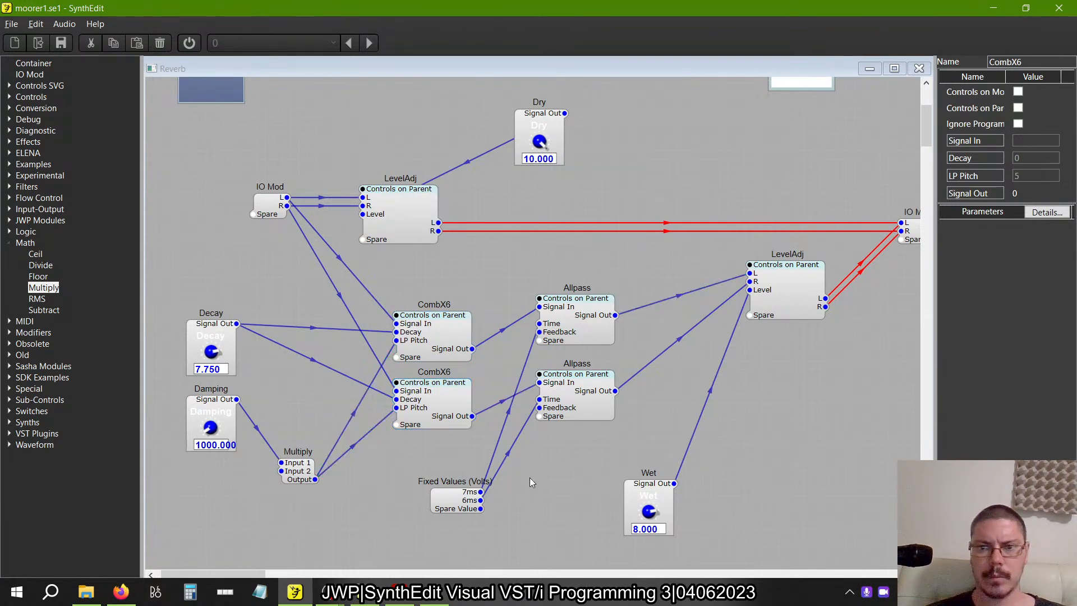
pyautogui.hotkey('alt', 'Tab')
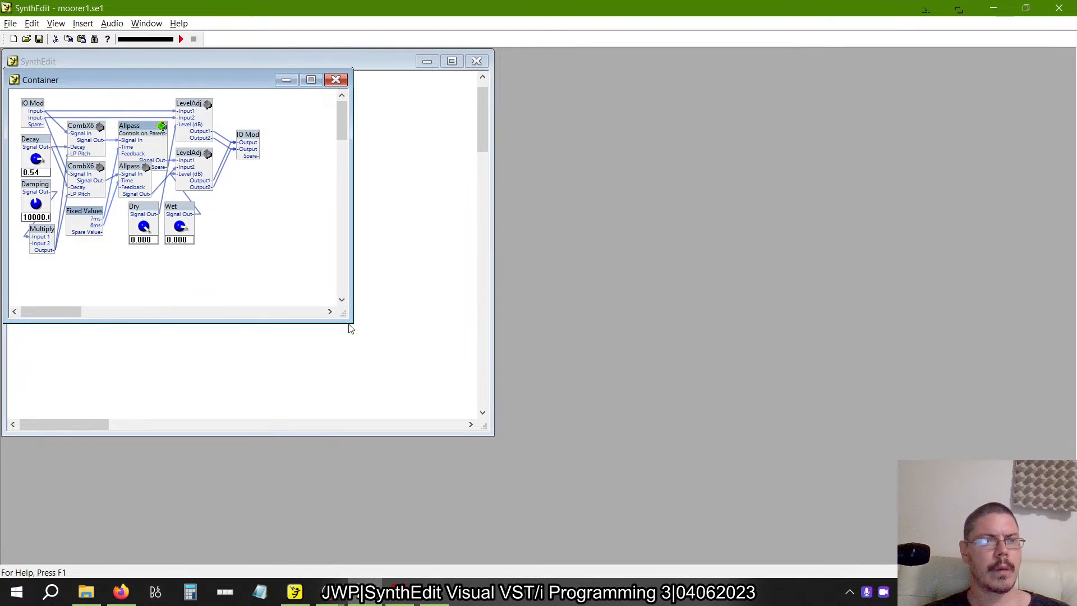
pyautogui.hotkey('alt', 'Tab')
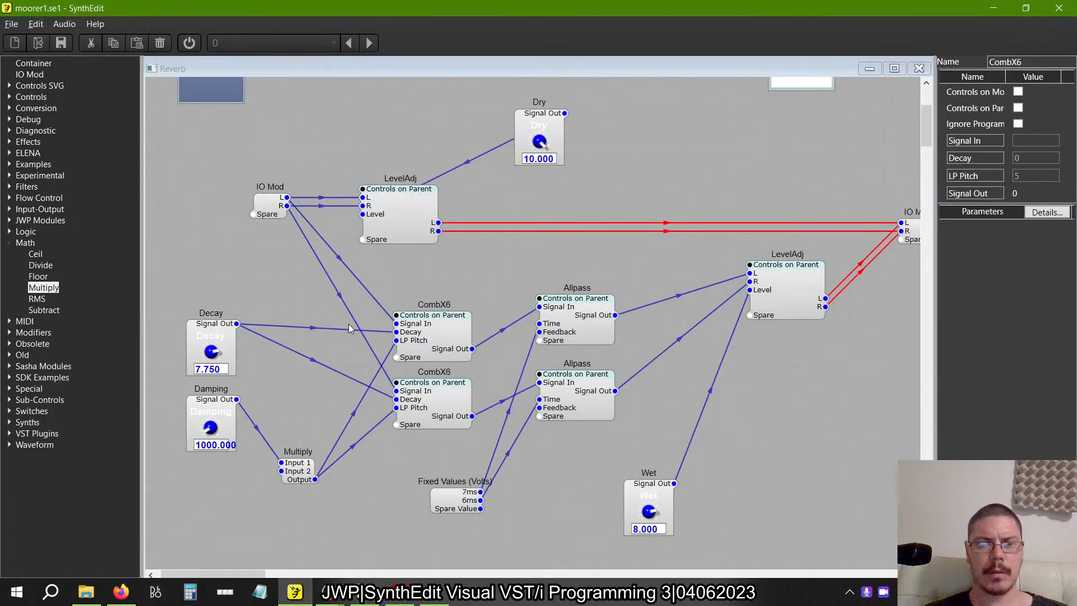
# Open the Reverb container's panel layout and place the Damping knob on the opposite side of Dry and Wet from Decay, level with Decay.
pyautogui.scroll(-5, 423, 306)
pyautogui.hscroll(3, 423, 305)
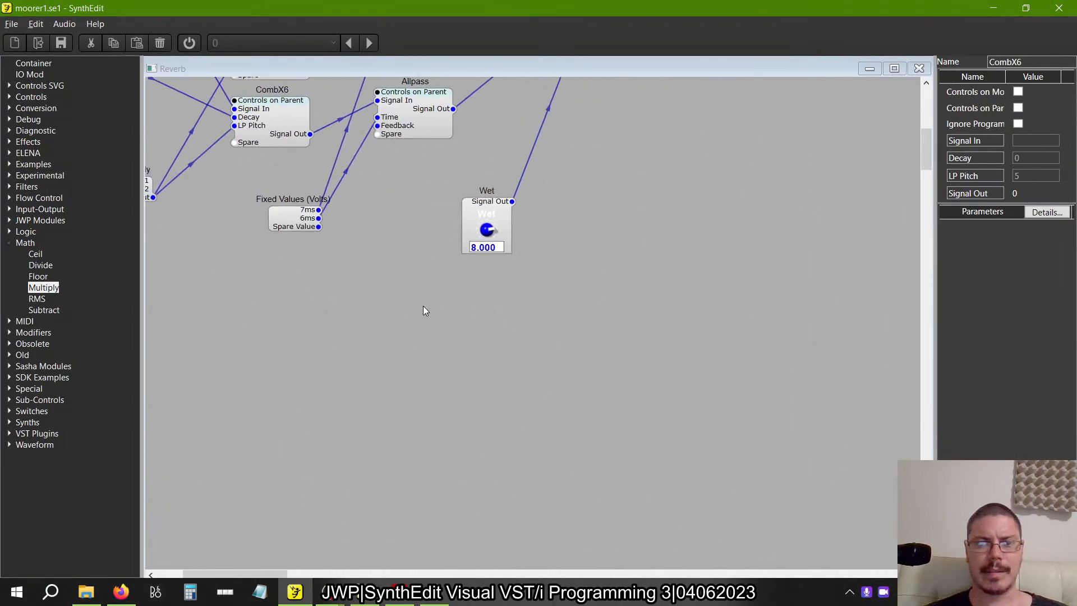
pyautogui.scroll(8, 422, 305)
pyautogui.hscroll(-3, 422, 305)
pyautogui.scroll(-4, 423, 306)
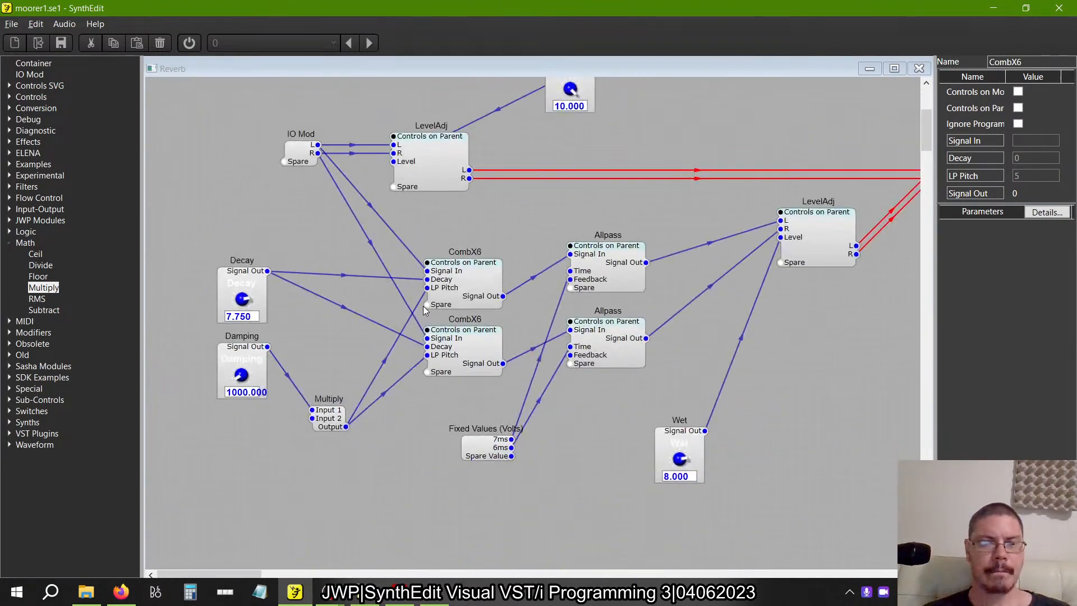
pyautogui.rightClick(526, 189)
pyautogui.click(566, 272)
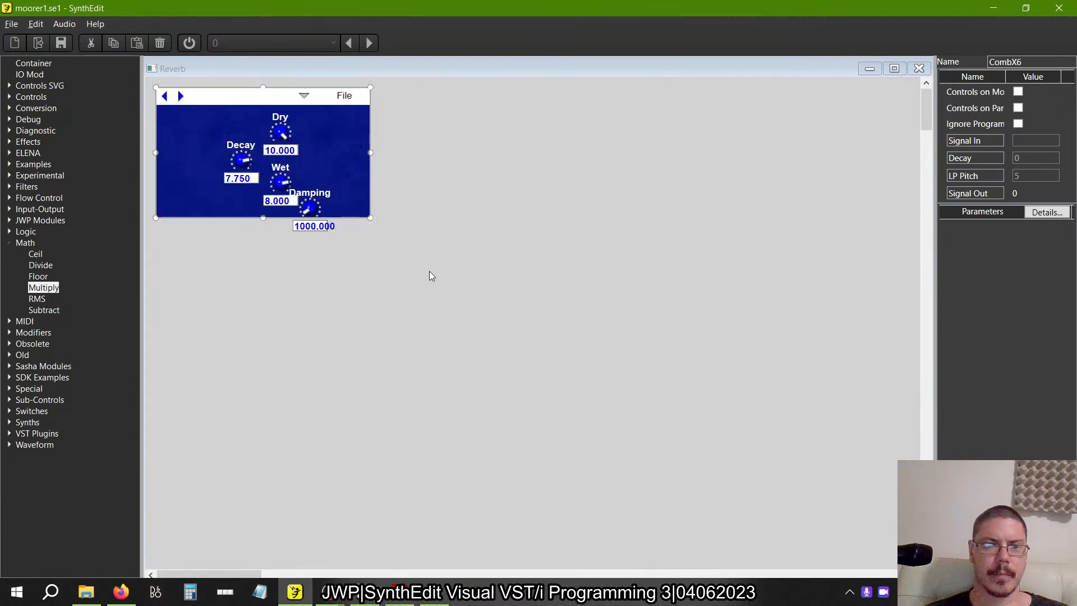
pyautogui.moveTo(317, 199); pyautogui.dragTo(333, 140)
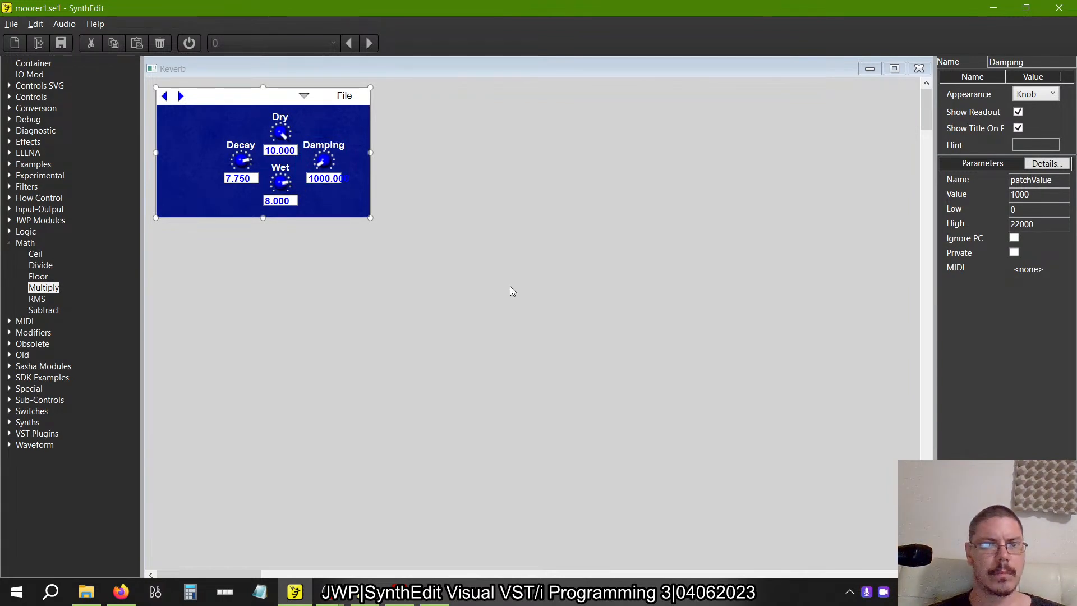
# Shift the Decay, Dry, Wet and Damping knobs together slightly left to centre them on the panel.
pyautogui.moveTo(389, 291); pyautogui.dragTo(208, 105)
pyautogui.moveTo(283, 109); pyautogui.dragTo(266, 110)
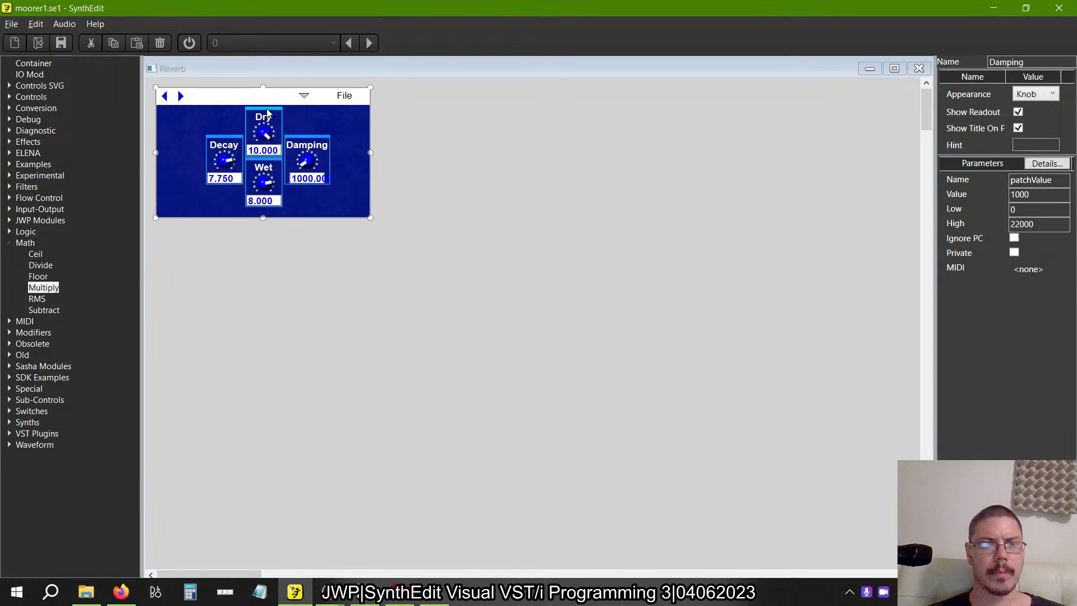
pyautogui.click(520, 301)
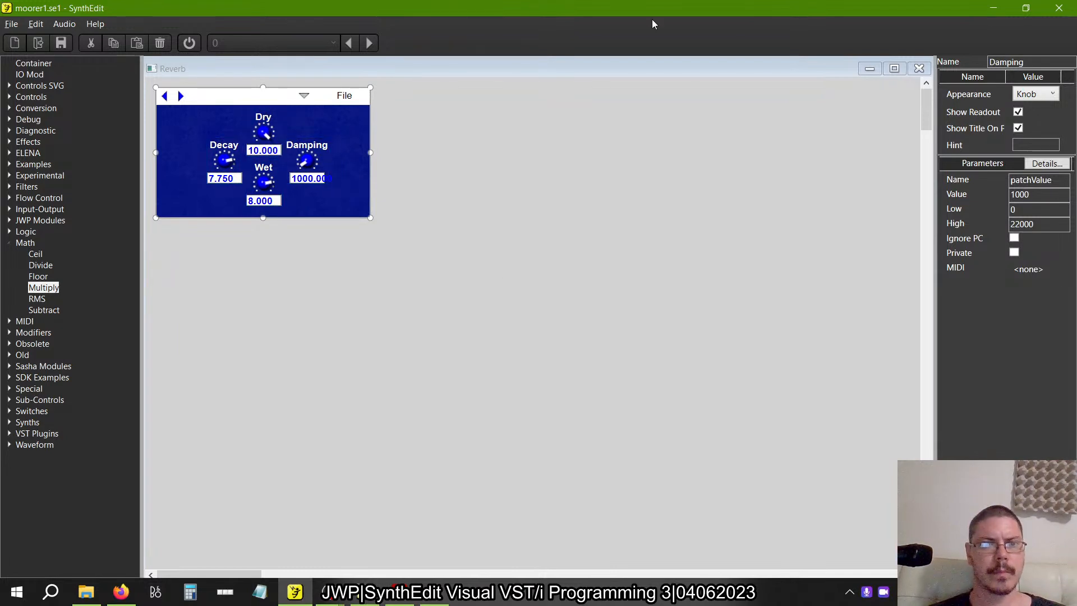
# Close the Reverb container's panel layout and structure windows to return to the main patch.
pyautogui.click(919, 69)
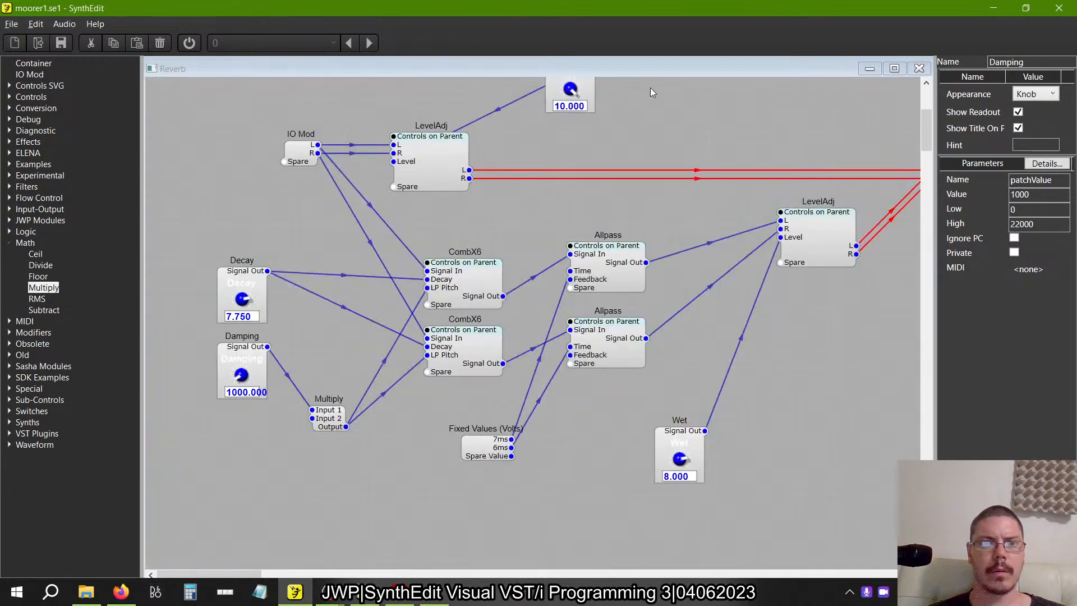
pyautogui.click(919, 68)
pyautogui.click(463, 125)
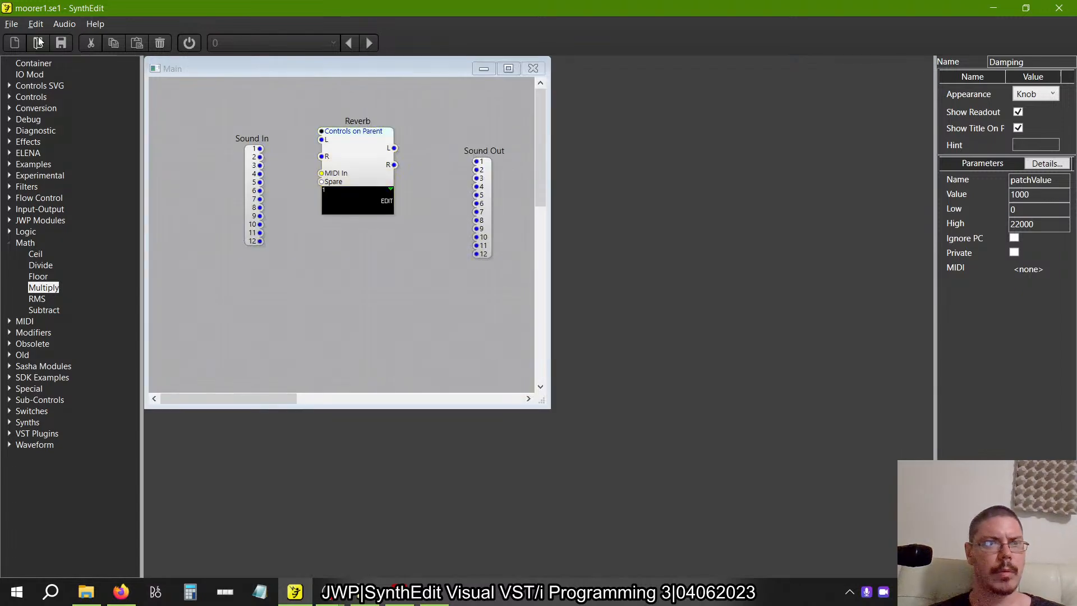
pyautogui.click(11, 24)
pyautogui.click(40, 98)
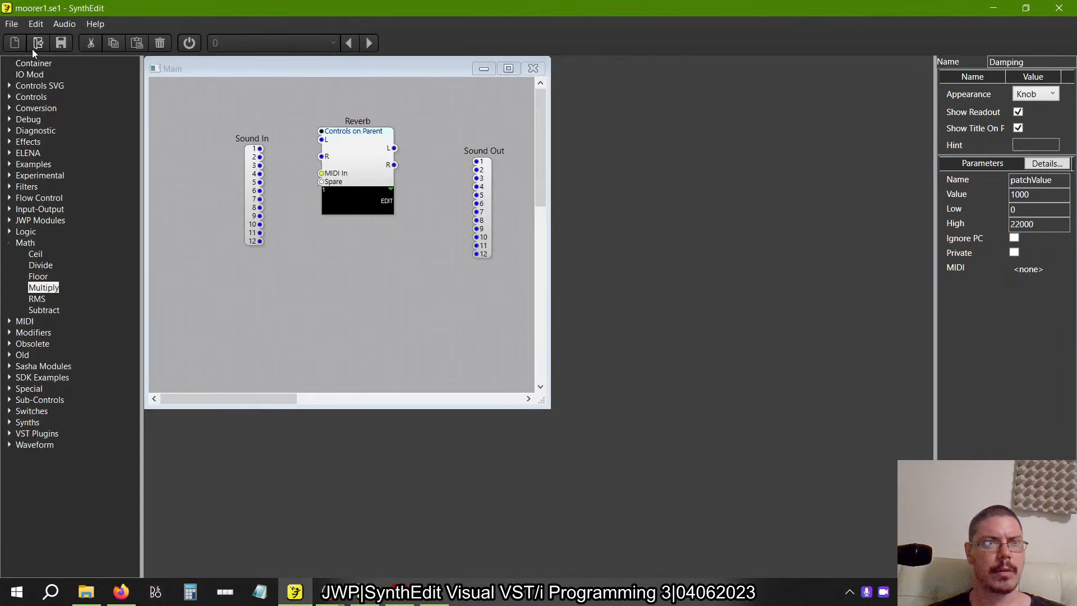
# Open the VST plugin export settings and set both the product name and the filename to Moorer Reverb.
pyautogui.click(12, 24)
pyautogui.click(60, 134)
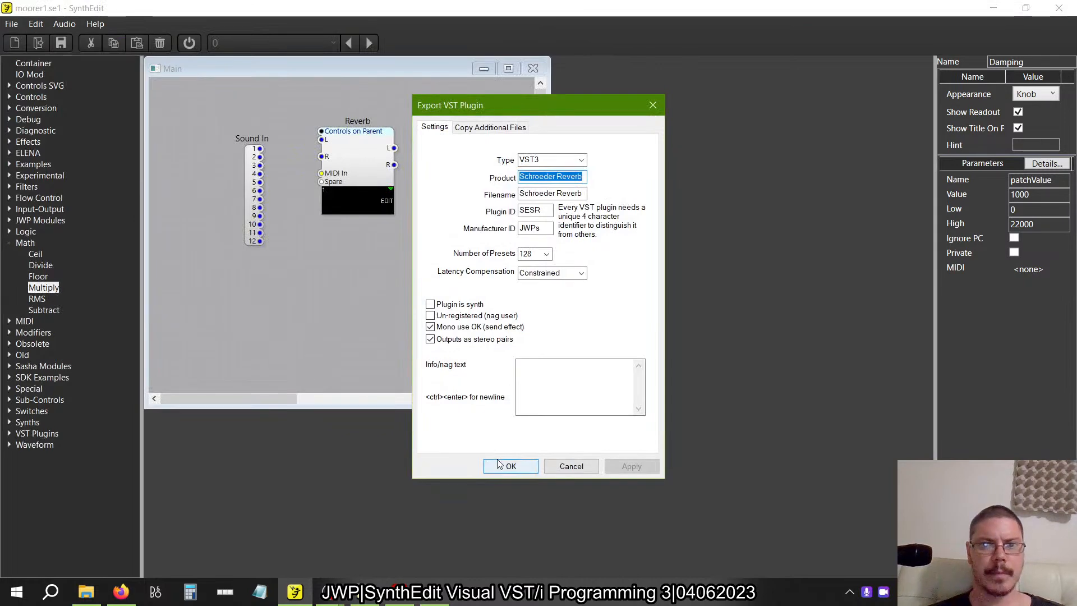
pyautogui.doubleClick(539, 176)
pyautogui.write('Mo')
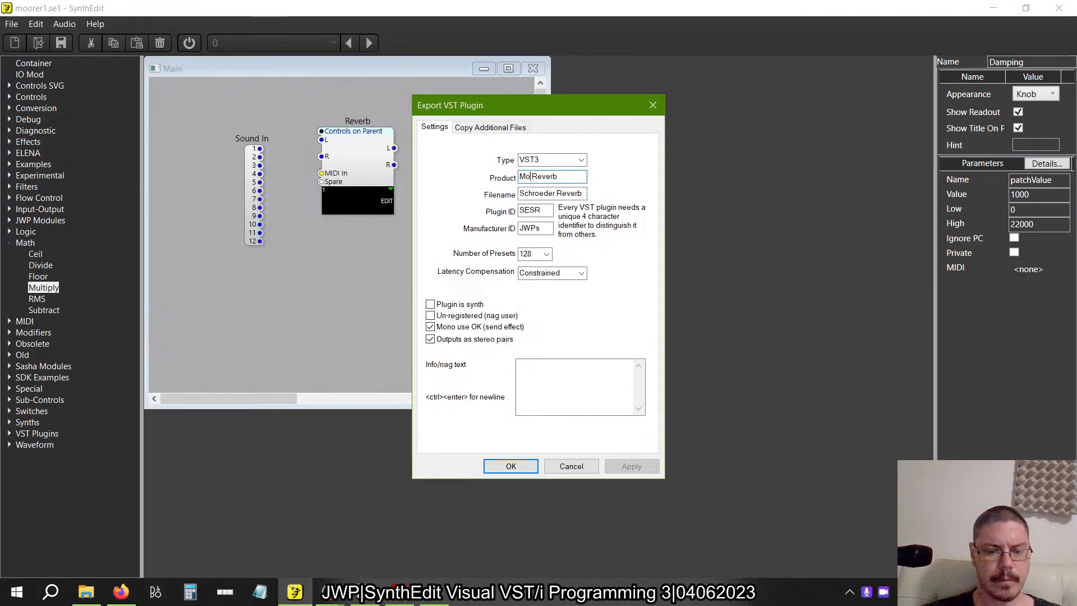
pyautogui.write('orer')
pyautogui.hotkey('ctrl', 'a')
pyautogui.hotkey('ctrl', 'c')
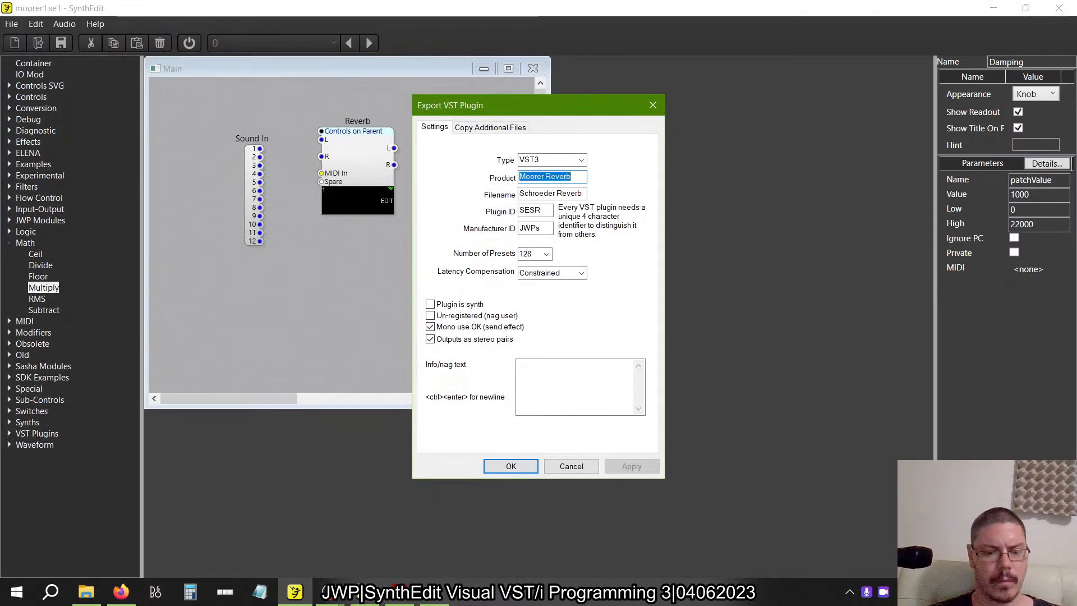
pyautogui.press('Tab')
pyautogui.hotkey('ctrl', 'v')
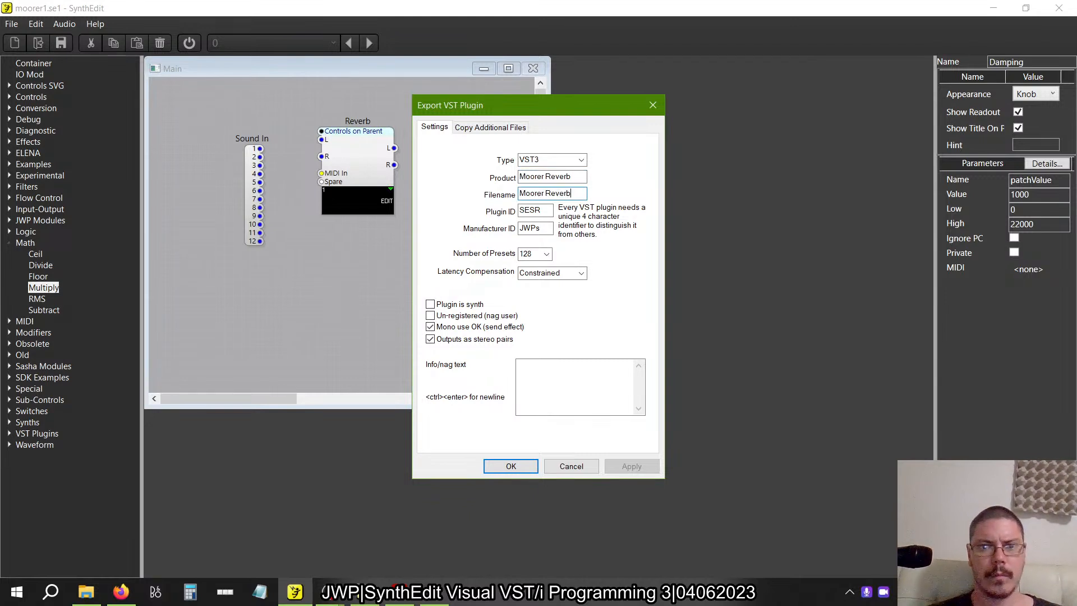
# Set the Plugin ID to SEMR and export the VST3 plugin, saving the project file first.
pyautogui.click(533, 208)
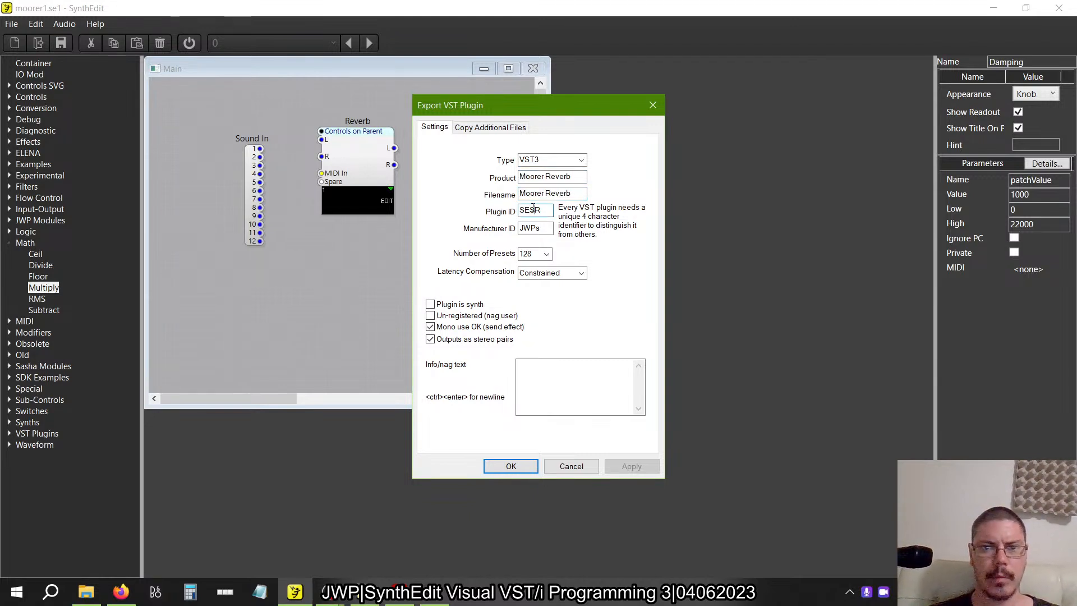
pyautogui.press('BackSpace')
pyautogui.write('M')
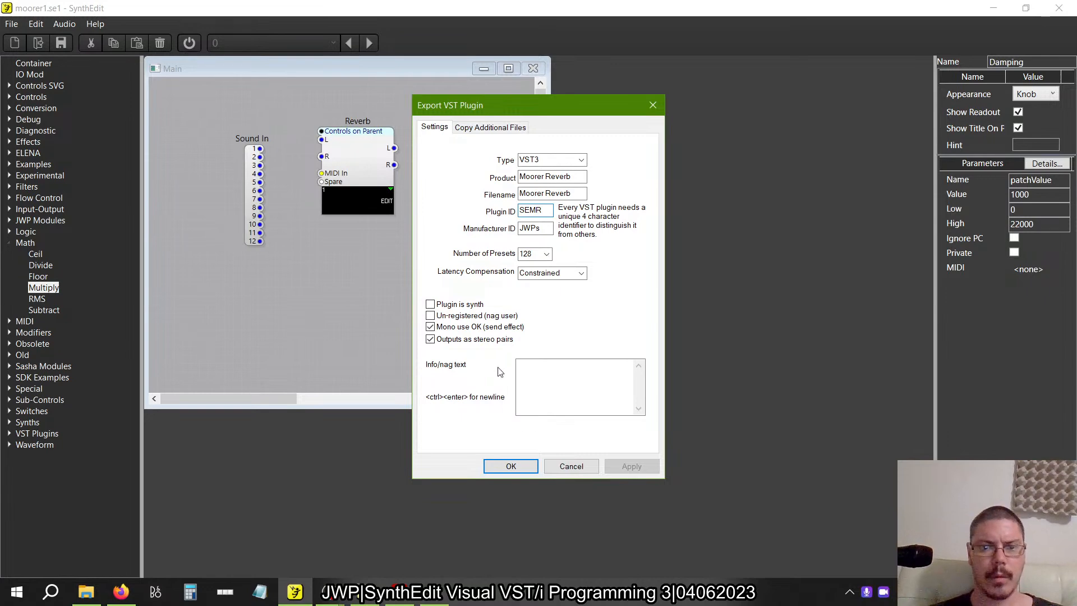
pyautogui.click(505, 467)
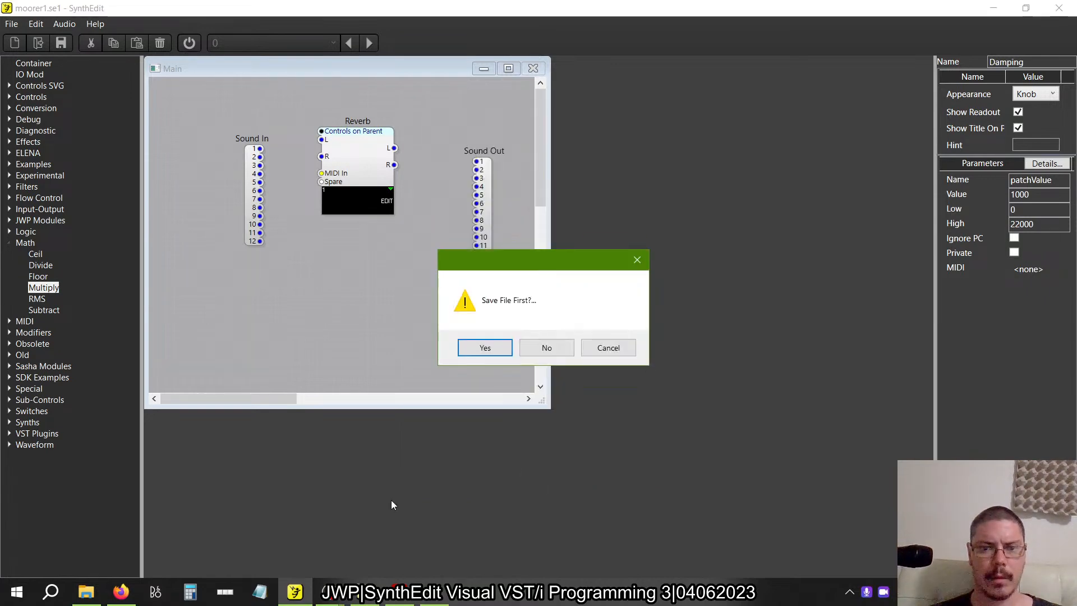
pyautogui.click(497, 353)
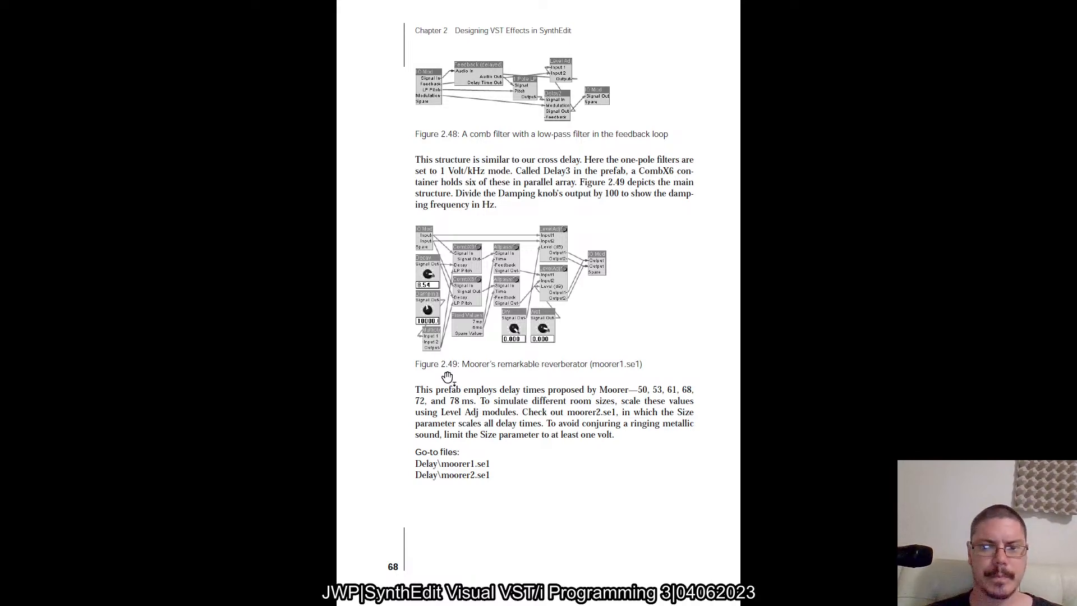
# Read the book's pages 68 and 69 on Moorer's reverberator and reverb improvements, and switch to the reference moorer1 project in the older SynthEdit.
pyautogui.scroll(-1, 447, 377)
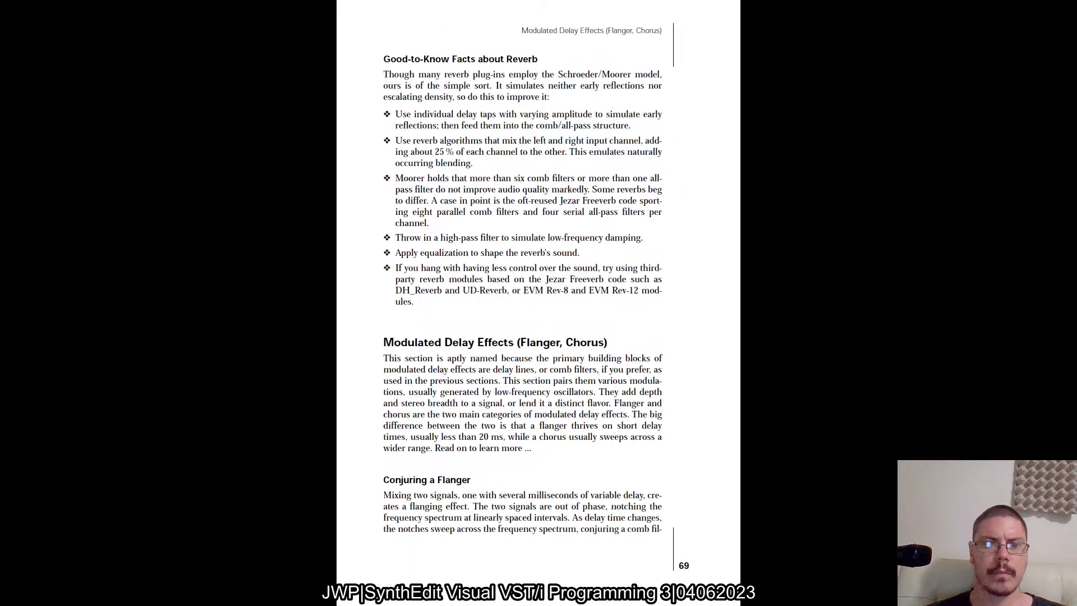
pyautogui.scroll(1, 538, 303)
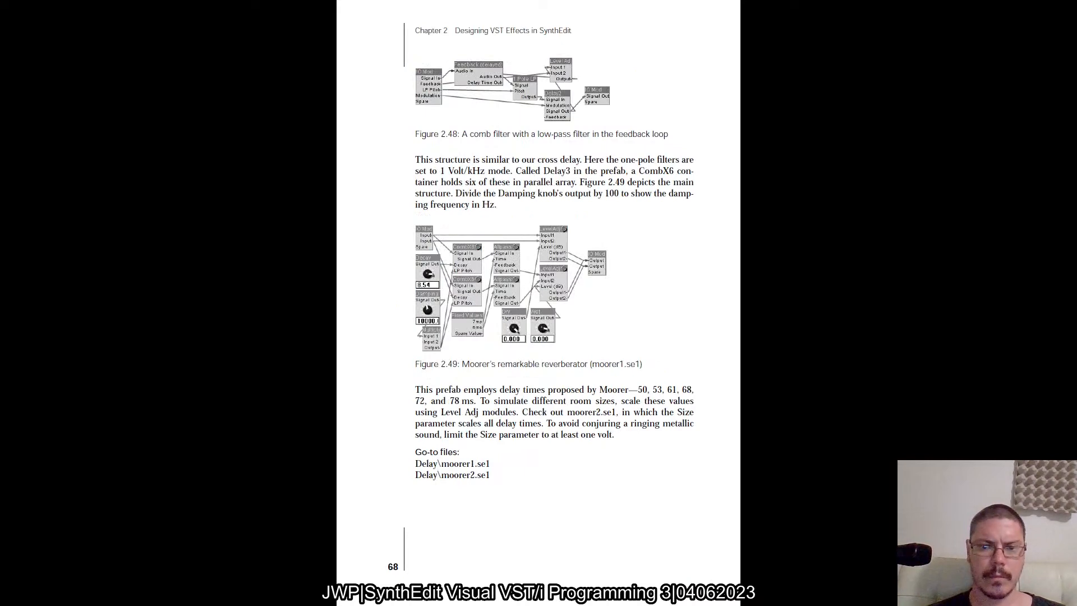
pyautogui.scroll(-2, 539, 303)
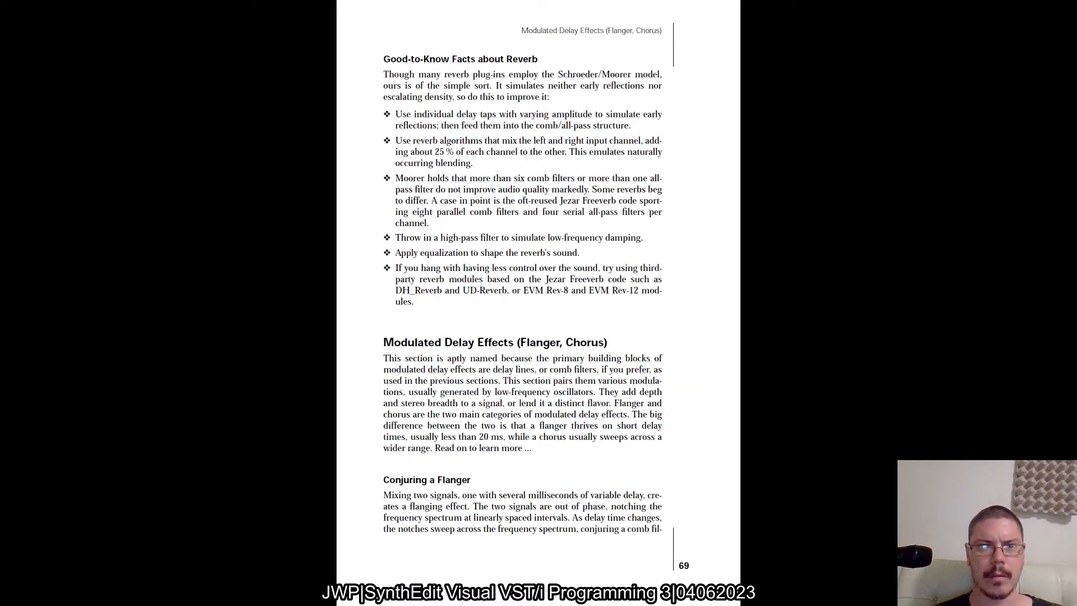
pyautogui.scroll(1, 539, 303)
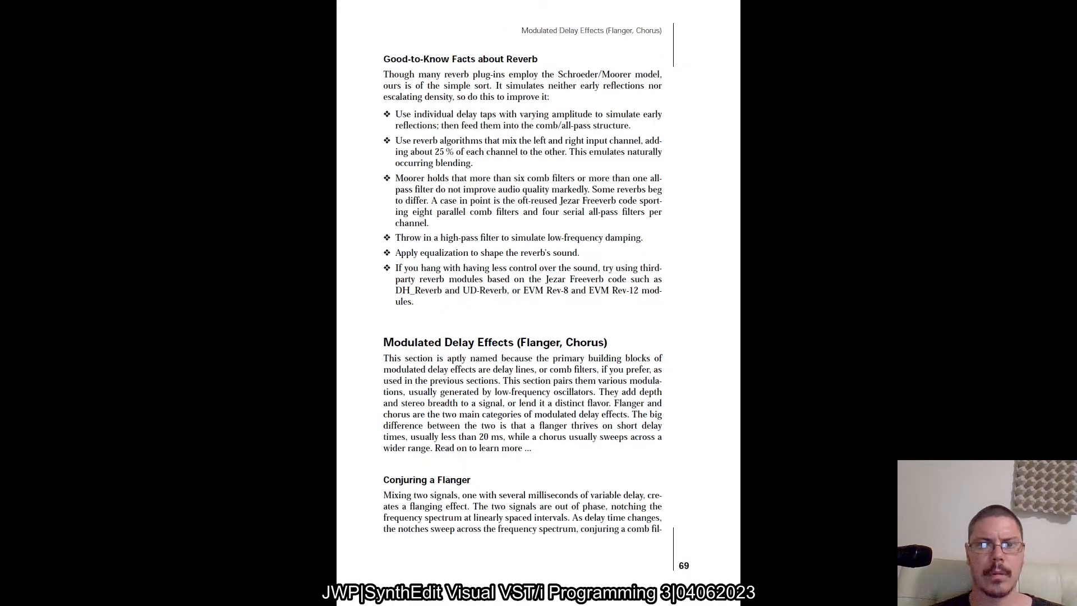
pyautogui.scroll(1, 539, 302)
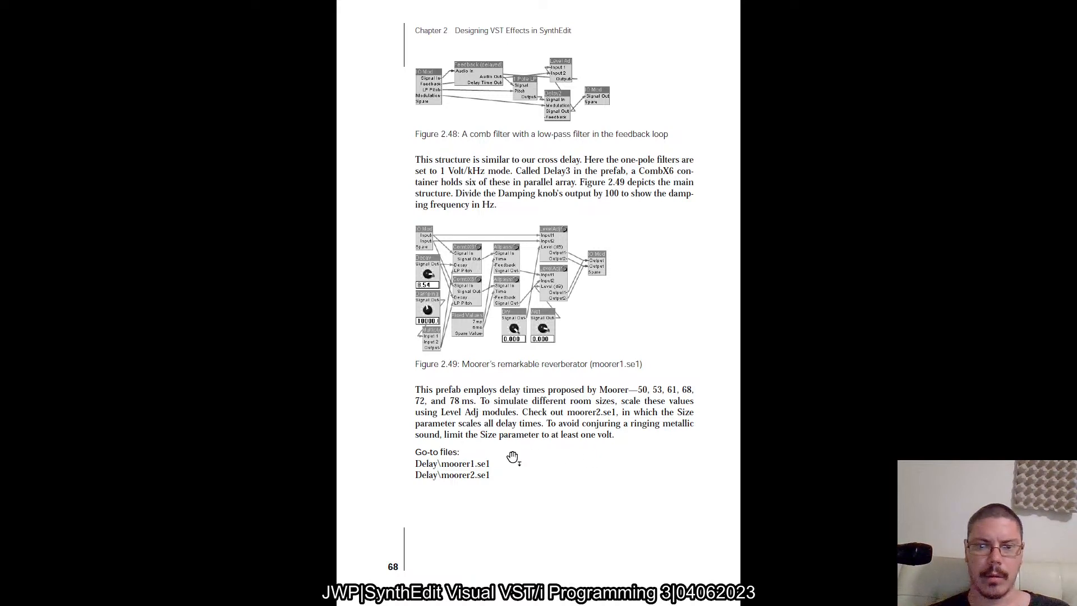
pyautogui.hotkey('alt', 'Tab')
pyautogui.click(581, 348)
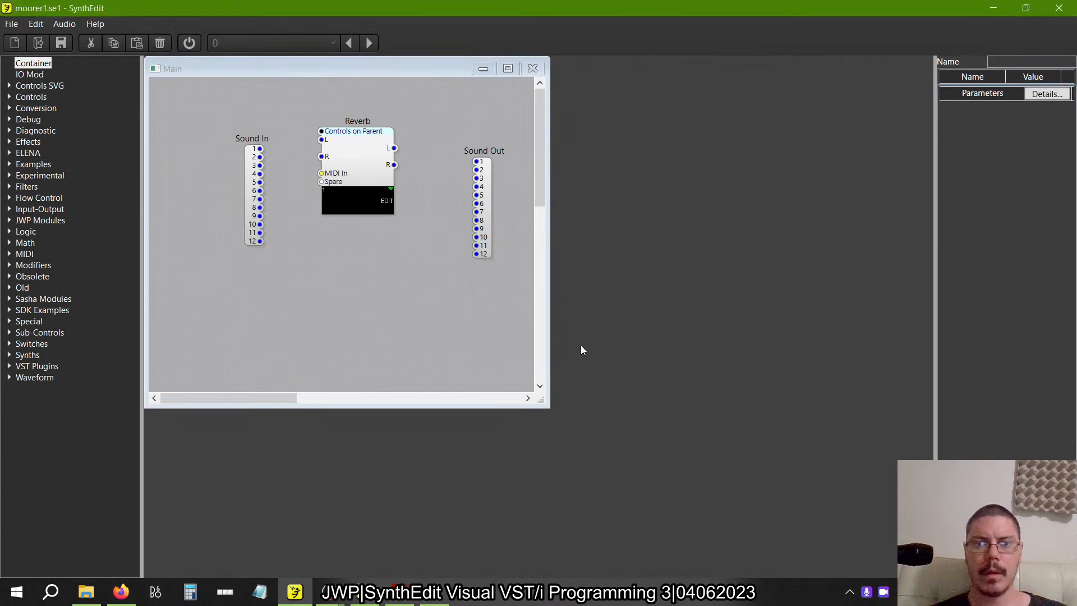
pyautogui.hotkey('alt', 'Tab')
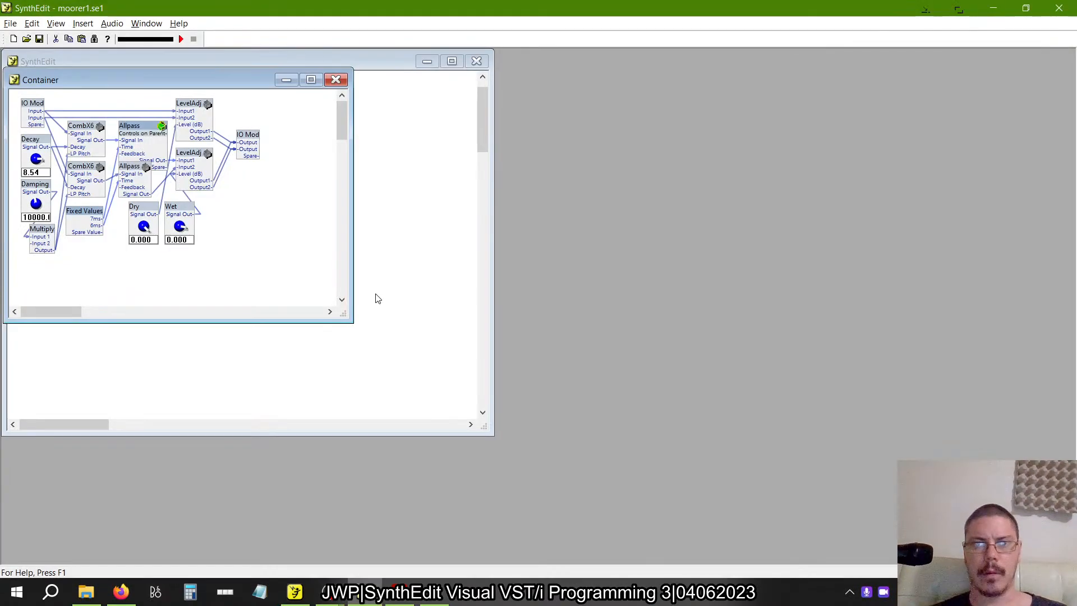
pyautogui.click(10, 23)
pyautogui.click(34, 49)
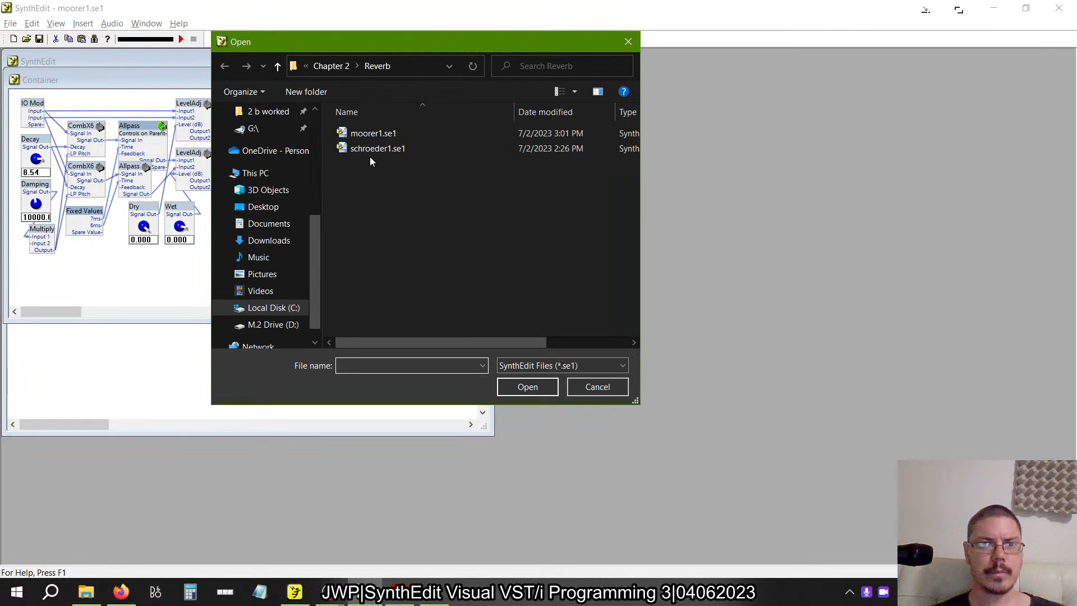
pyautogui.click(414, 64)
pyautogui.write('Moorer Reverb')
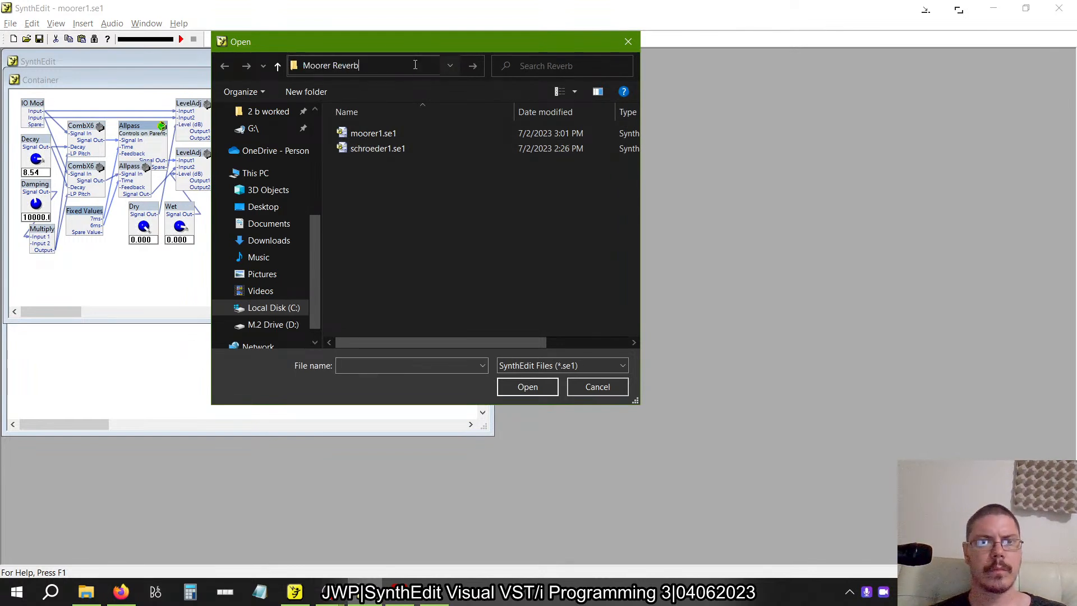
pyautogui.click(592, 388)
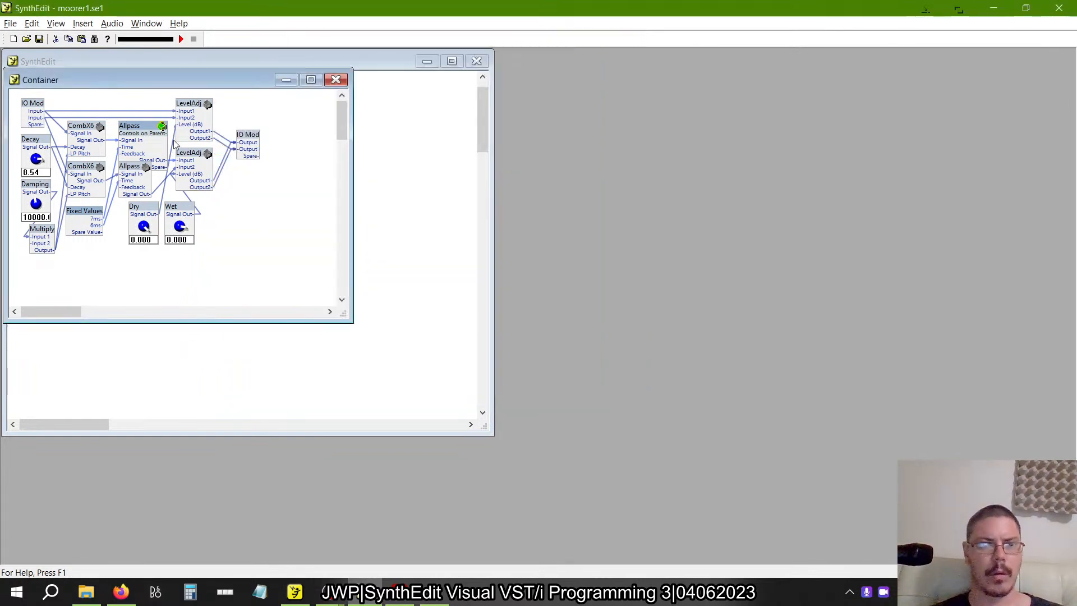
# Copy the Prefabs\BookExamples\Reverb folder path from the reference project's save location without saving the file.
pyautogui.click(10, 23)
pyautogui.click(37, 104)
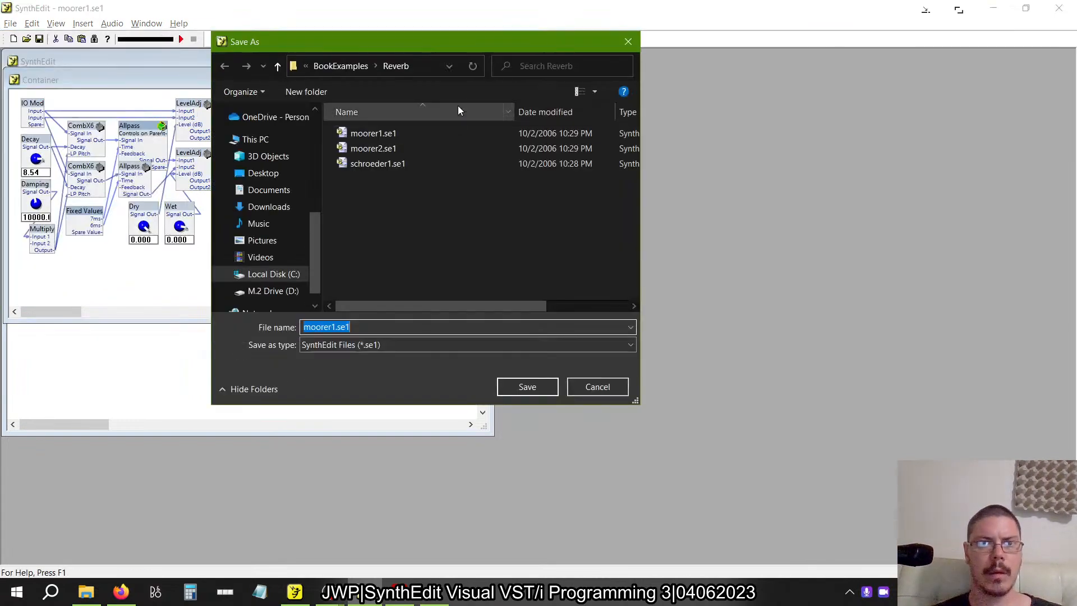
pyautogui.click(415, 69)
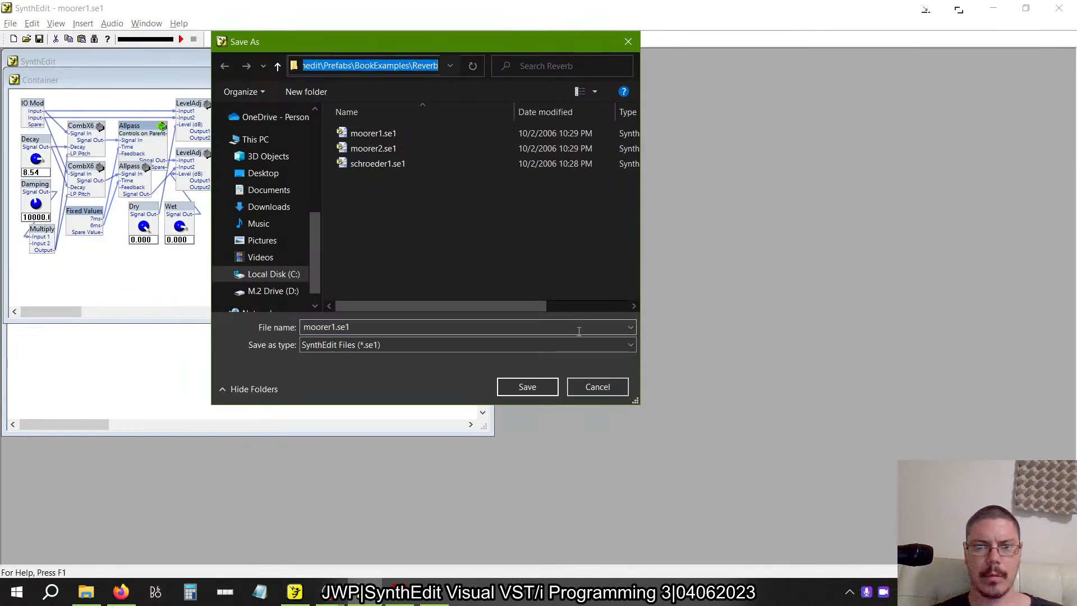
pyautogui.click(583, 387)
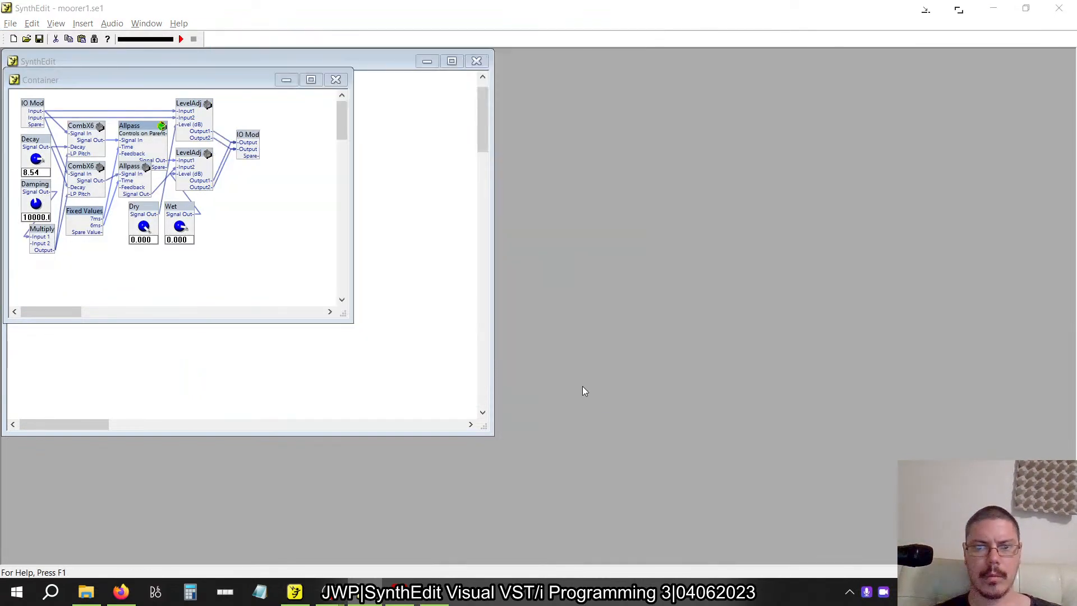
# Open moorer2.se1 from the BookExamples\Reverb folder using the copied path.
pyautogui.click(10, 23)
pyautogui.click(28, 50)
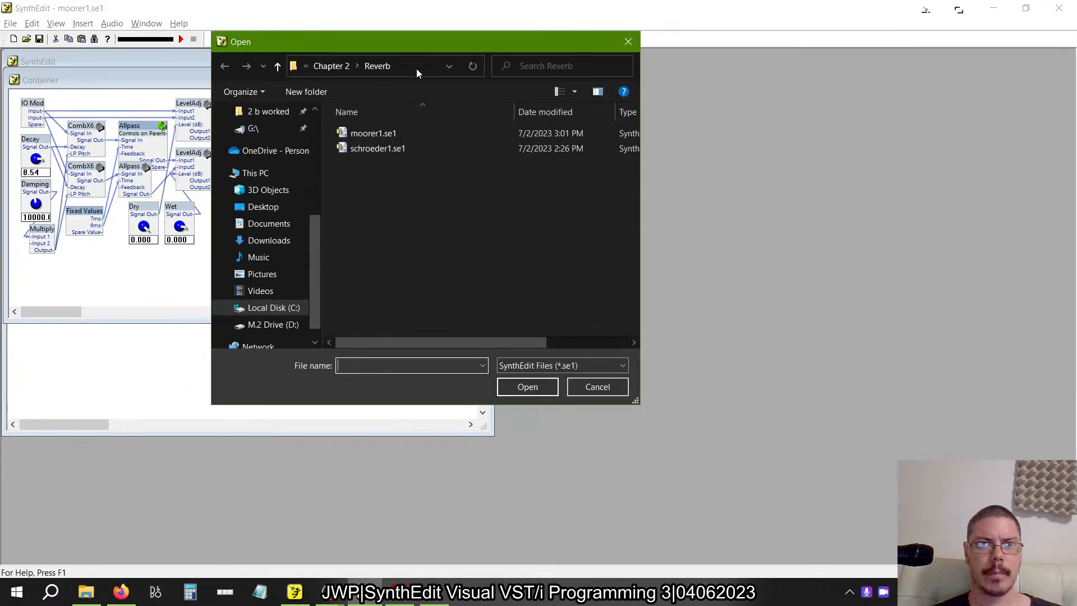
pyautogui.click(416, 68)
pyautogui.write('synthedit\\Prefabs\\BookExamples\\Reverb')
pyautogui.press('Return')
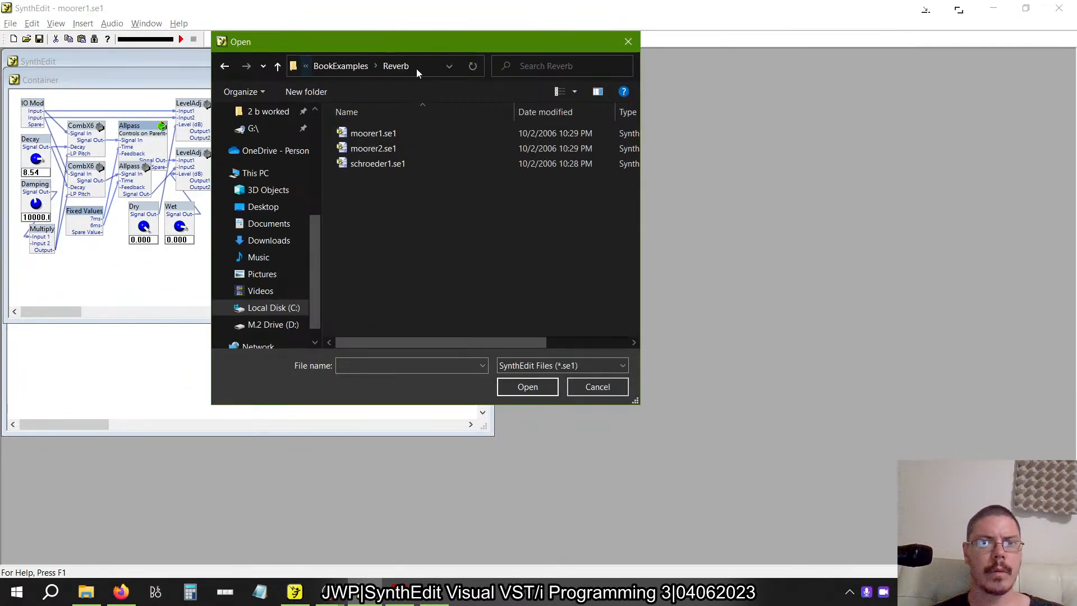
pyautogui.click(373, 148)
pyautogui.click(530, 387)
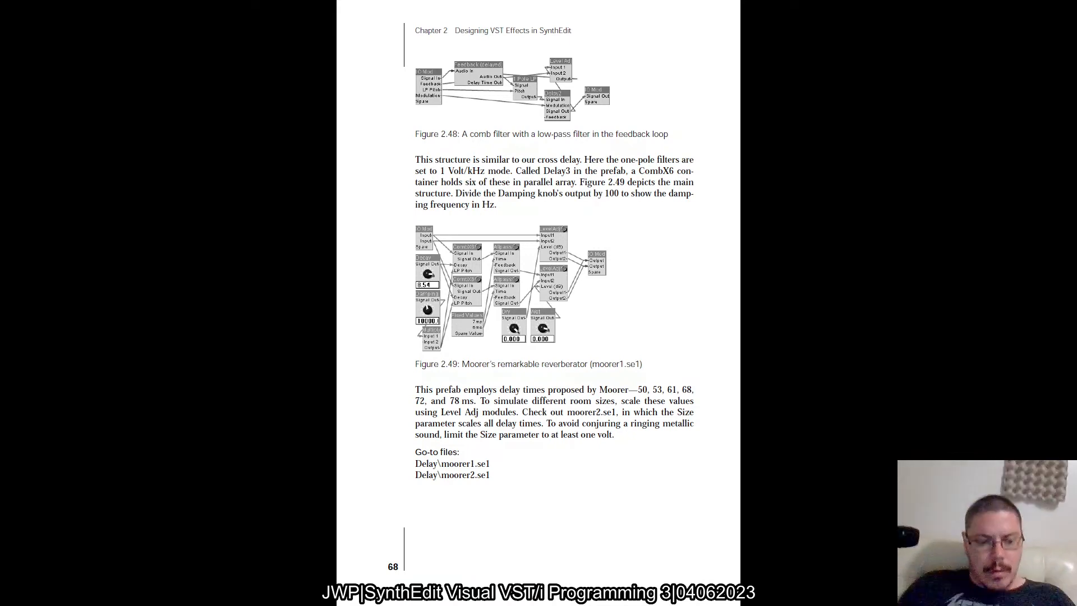
# Return from the book to moorer2.se1, open its Container in an enlarged window and move the Size knob below the Damping knob.
pyautogui.hotkey('alt', 'Tab')
pyautogui.hotkey('alt', 'Tab')
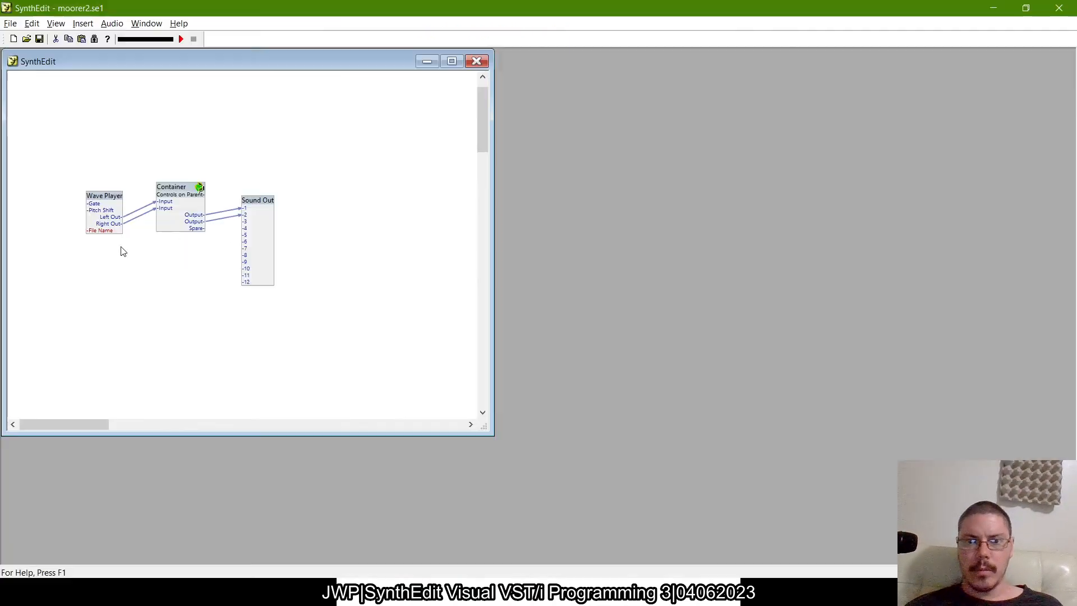
pyautogui.doubleClick(175, 188)
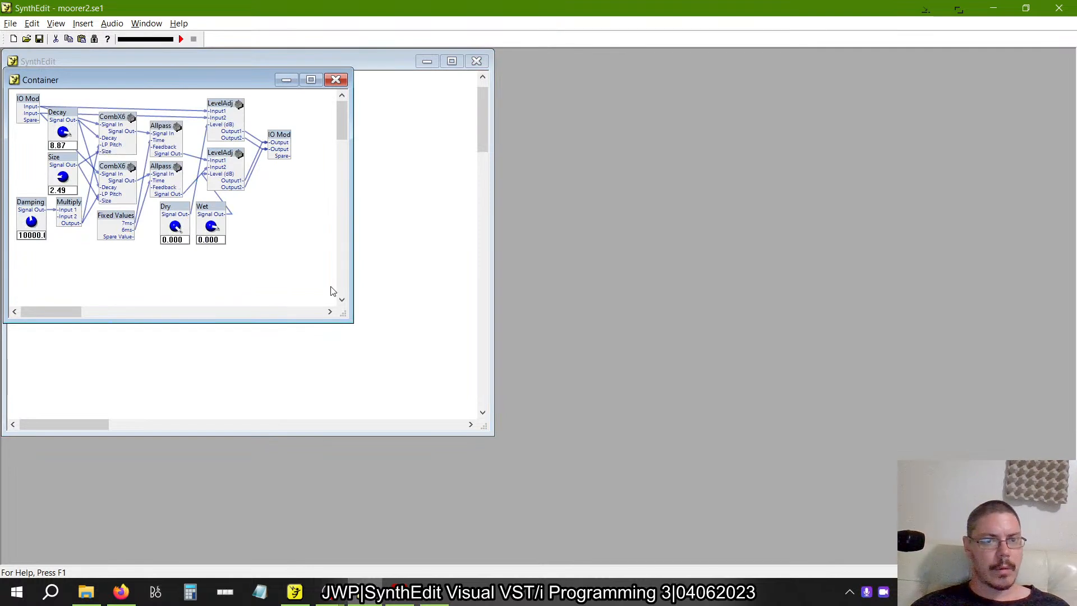
pyautogui.moveTo(342, 313); pyautogui.dragTo(489, 422)
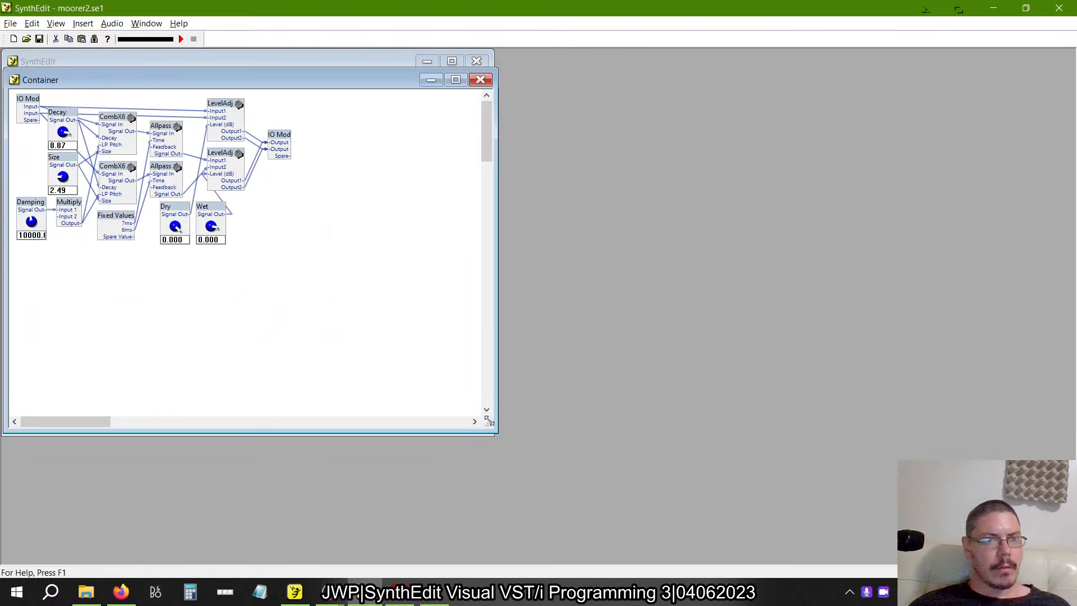
pyautogui.moveTo(63, 156); pyautogui.dragTo(60, 265)
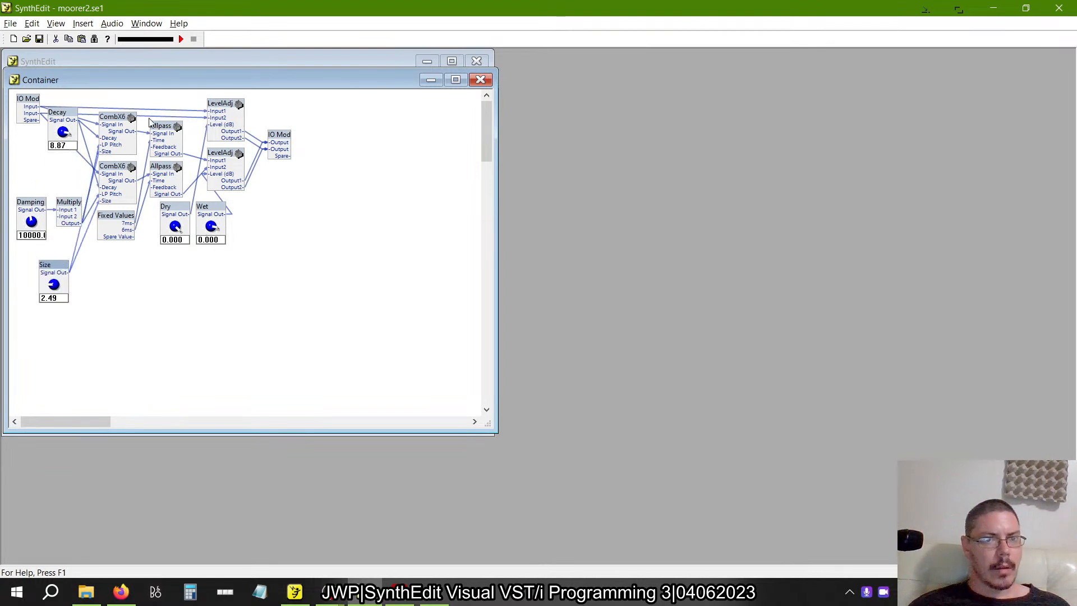
# Inspect the structure inside the upper CombX6 of moorer2 in a maximized window, and close it.
pyautogui.doubleClick(112, 123)
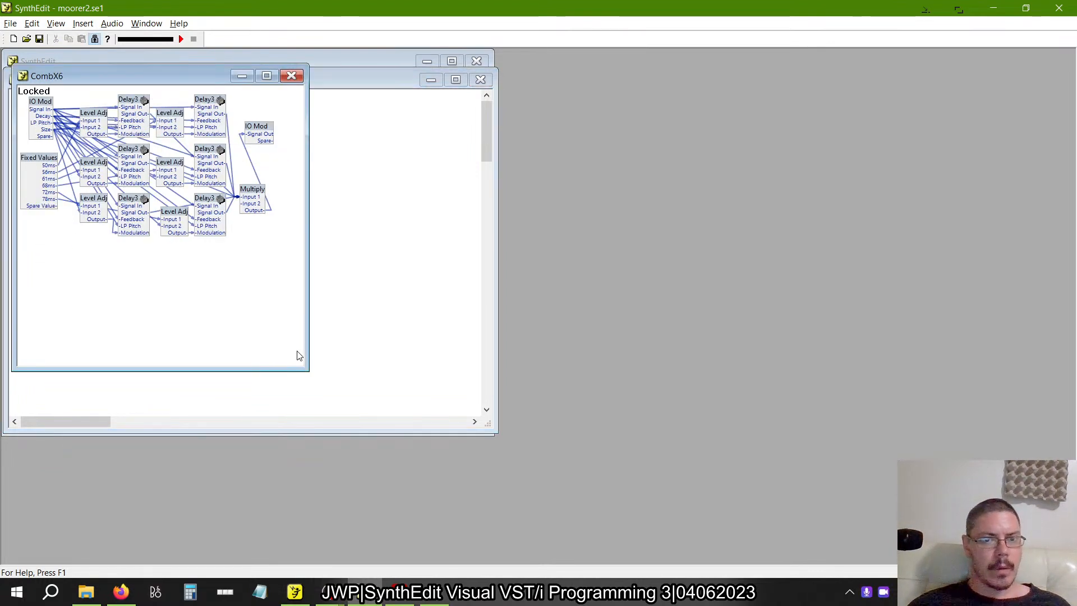
pyautogui.click(267, 77)
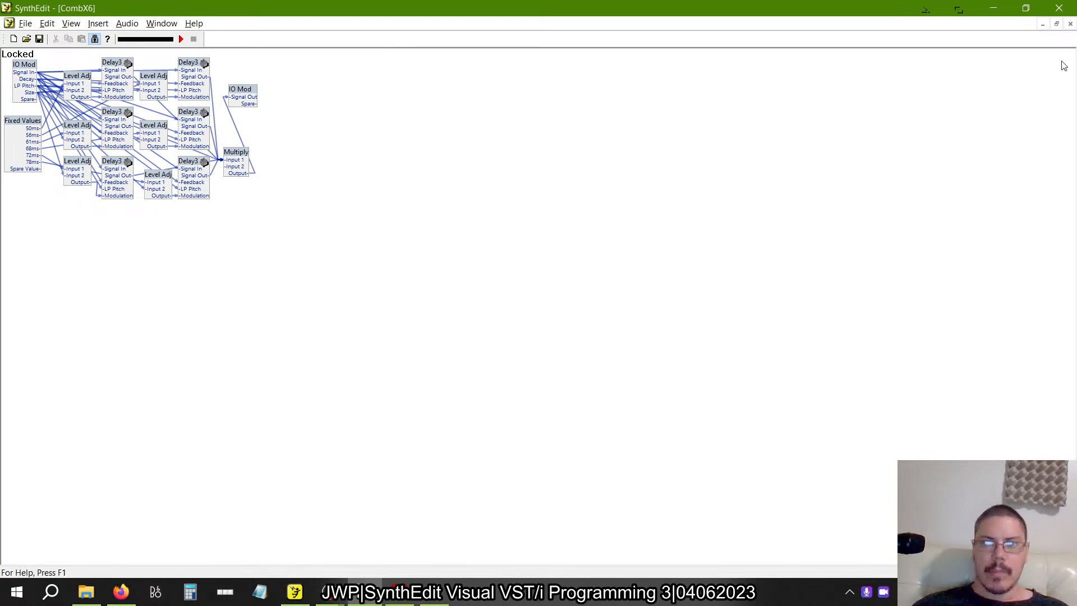
pyautogui.click(1070, 26)
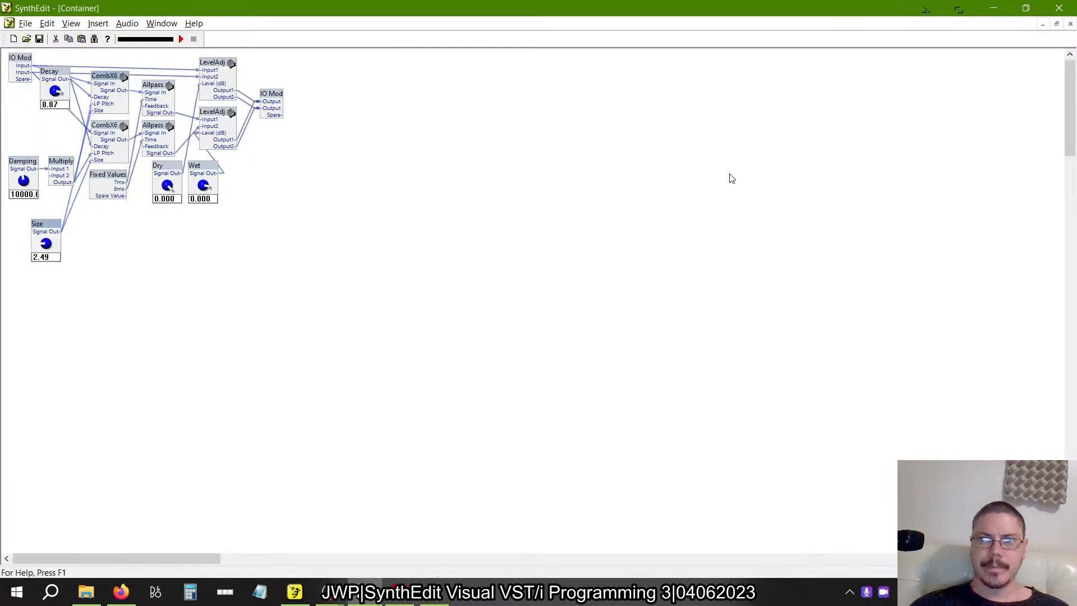
# Inspect the general properties of the Size knob in moorer2 and close them.
pyautogui.rightClick(42, 227)
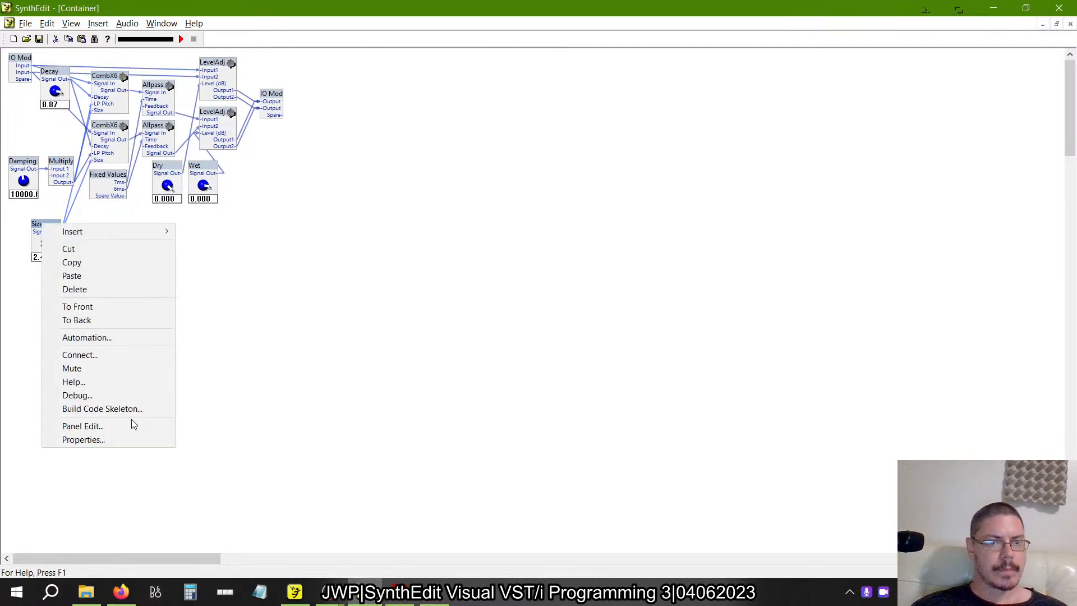
pyautogui.click(106, 439)
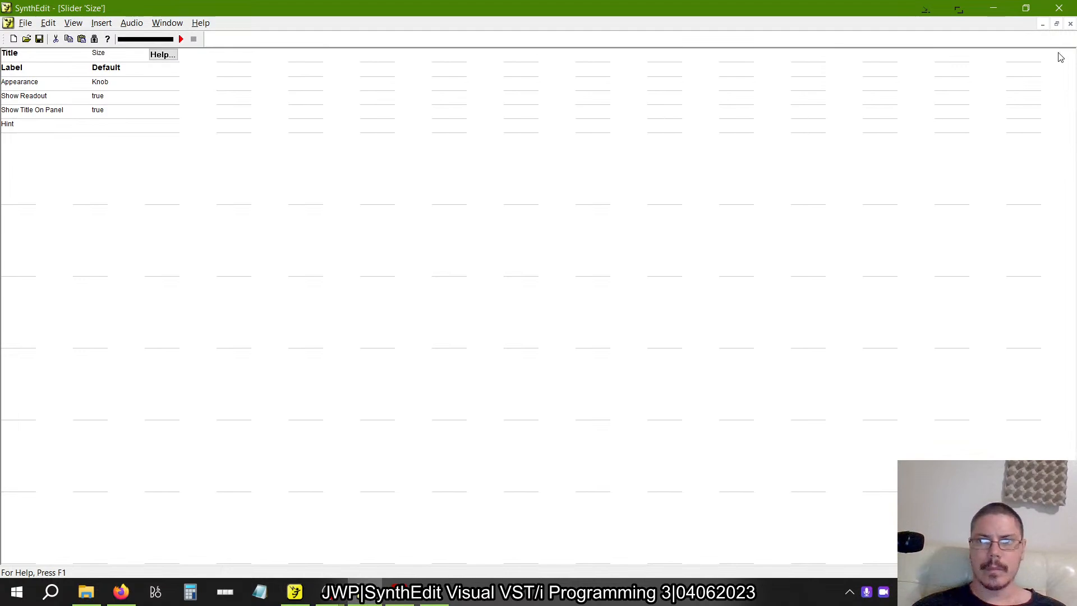
pyautogui.click(1070, 25)
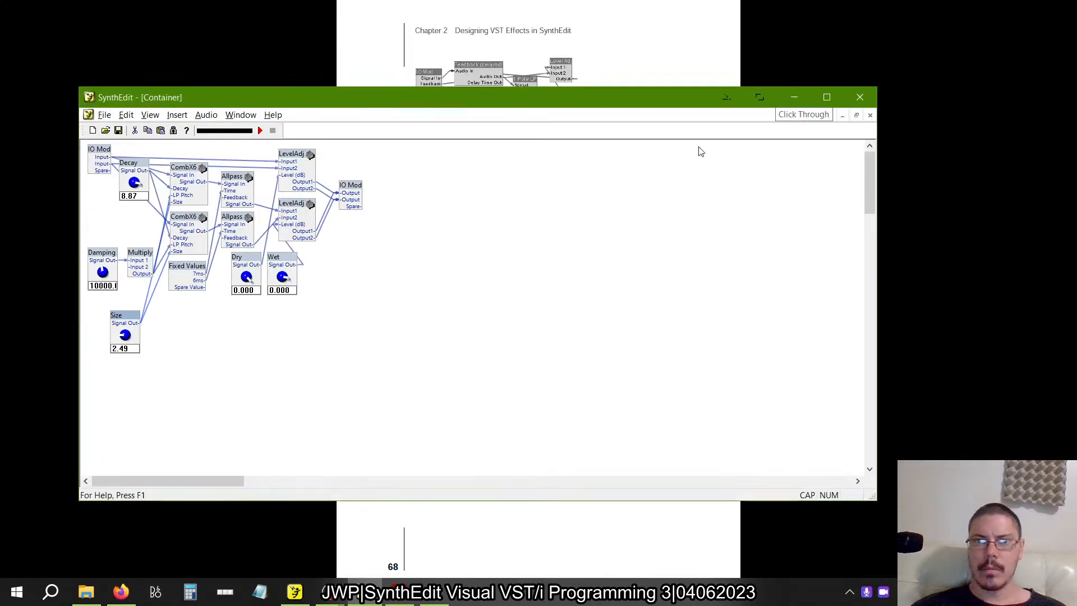
# Examine the Size knob's automation settings, including its Lo and Hi limits, and close them.
pyautogui.click(1026, 7)
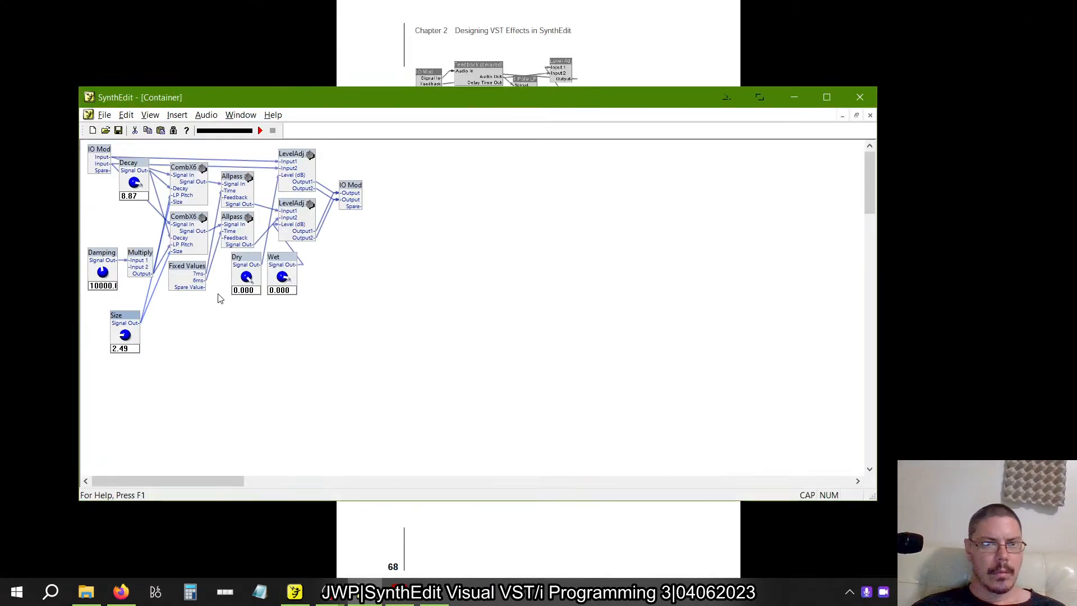
pyautogui.rightClick(129, 316)
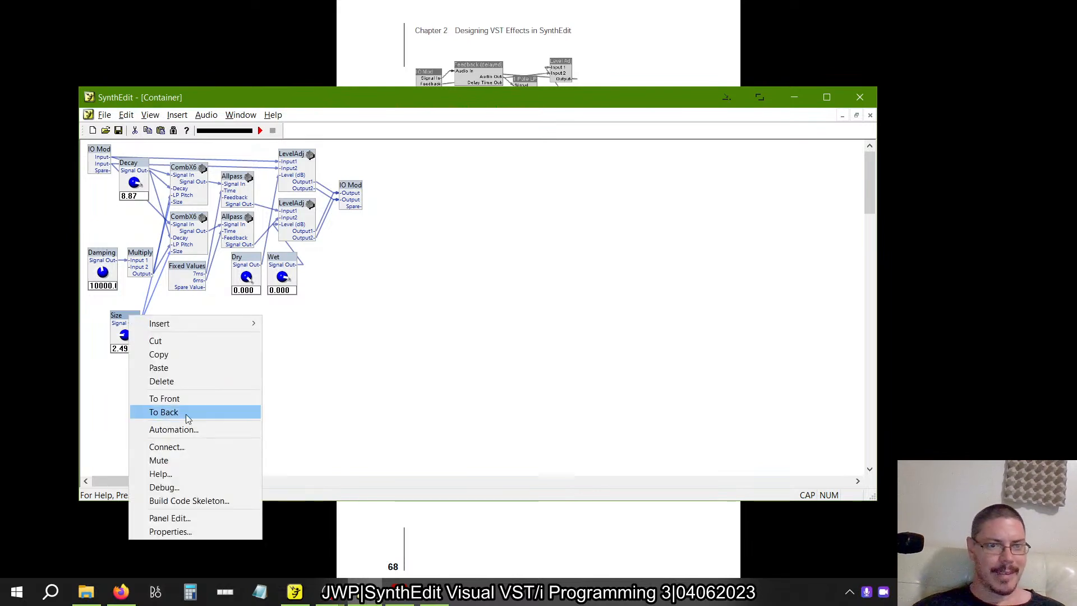
pyautogui.click(178, 430)
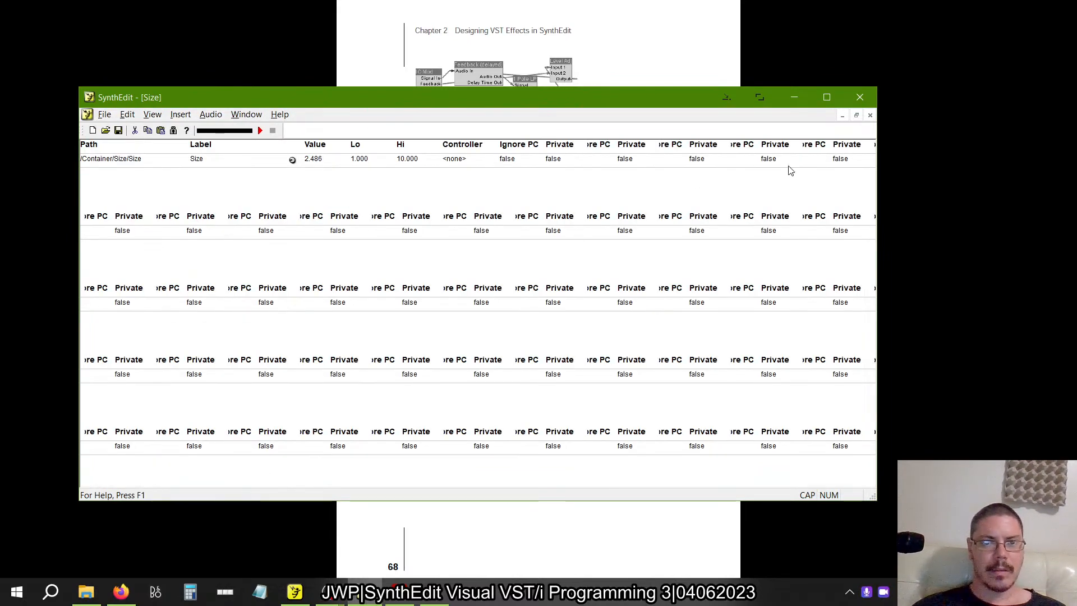
pyautogui.click(826, 97)
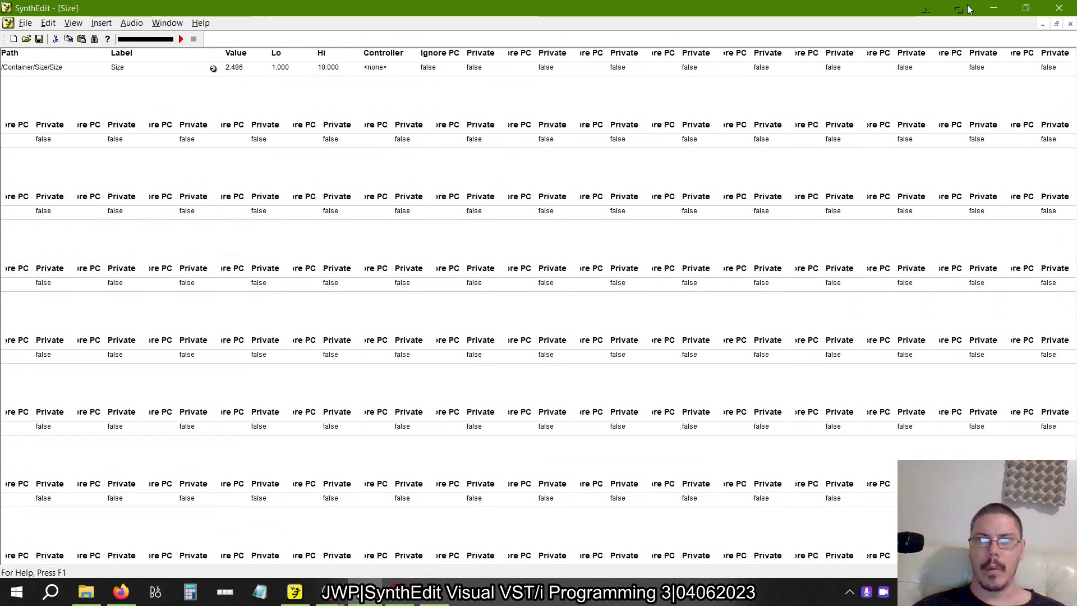
pyautogui.click(1026, 8)
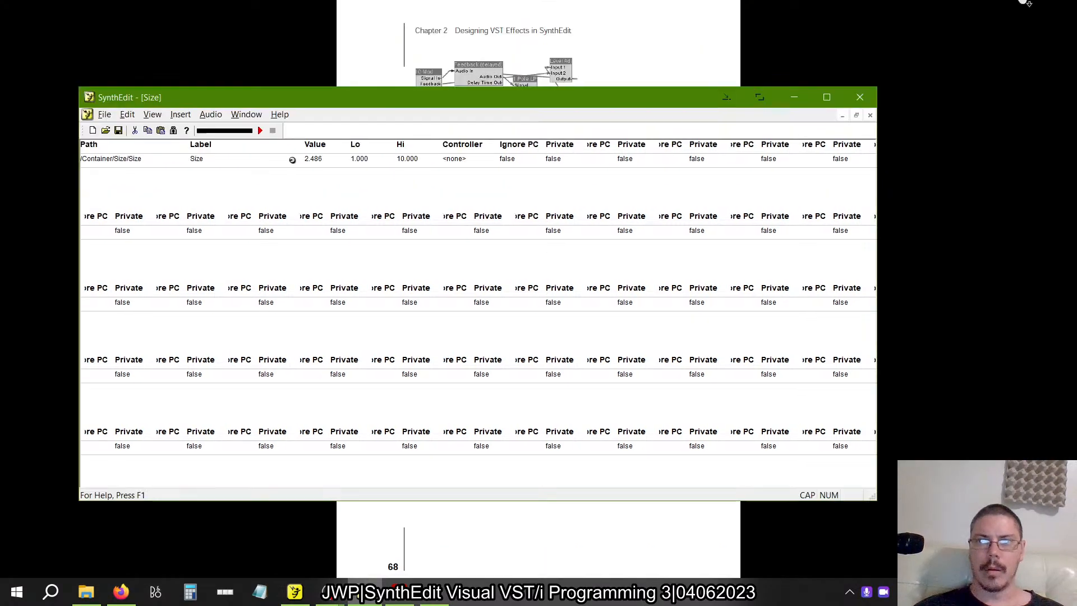
pyautogui.click(856, 116)
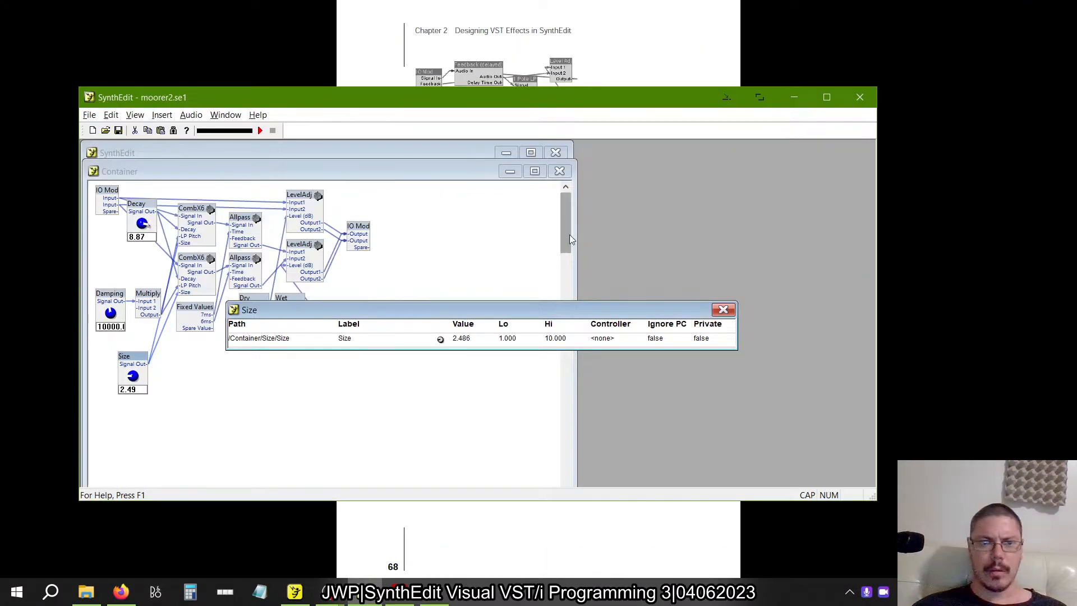
pyautogui.click(723, 310)
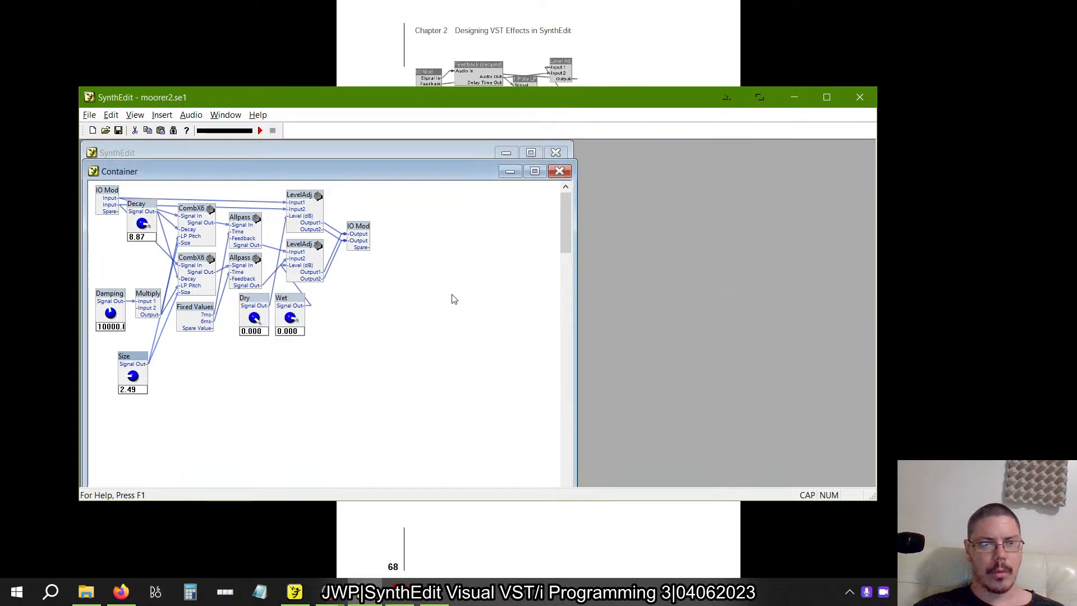
# Switch to the moorer1.se1 project and save it as moorer2.se1 in the Chapter 2\Reverb folder.
pyautogui.hotkey('alt', 'Tab')
pyautogui.hotkey('alt', 'Tab')
pyautogui.hotkey('alt', 'Tab')
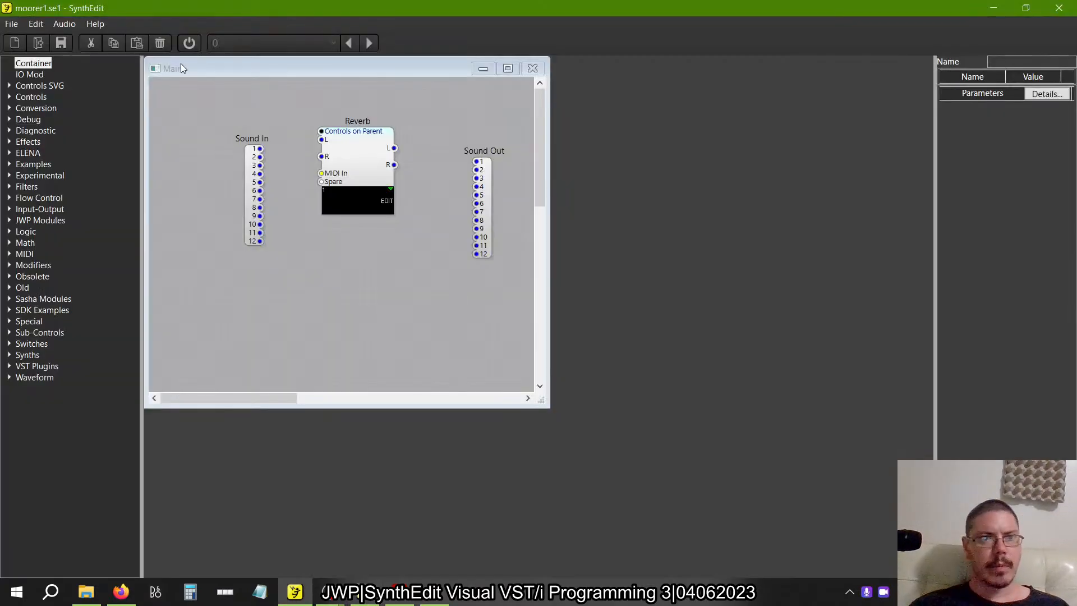
pyautogui.click(12, 24)
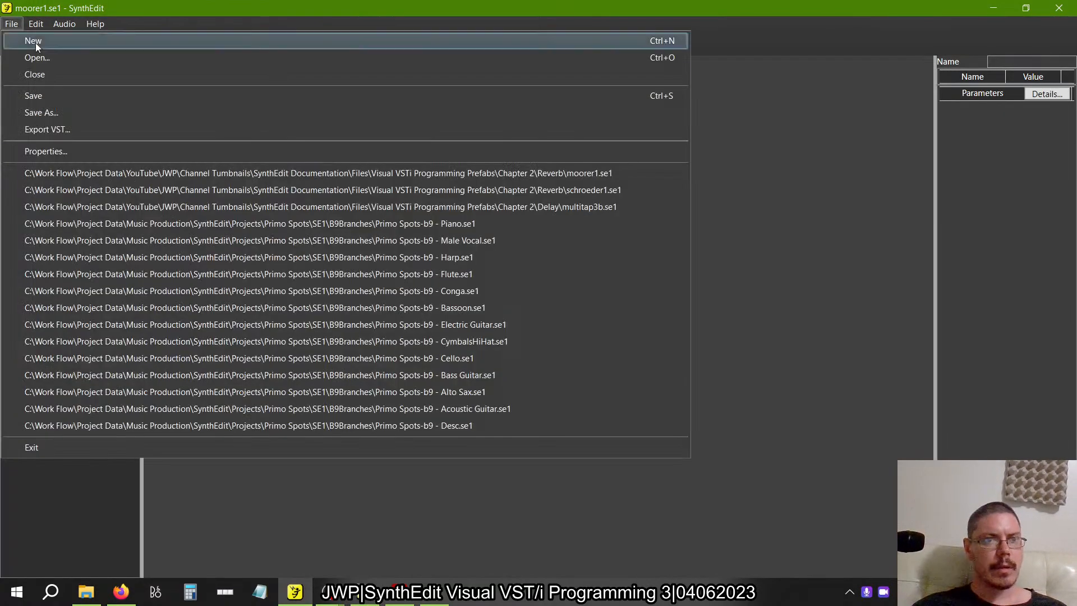
pyautogui.click(51, 115)
pyautogui.click(335, 327)
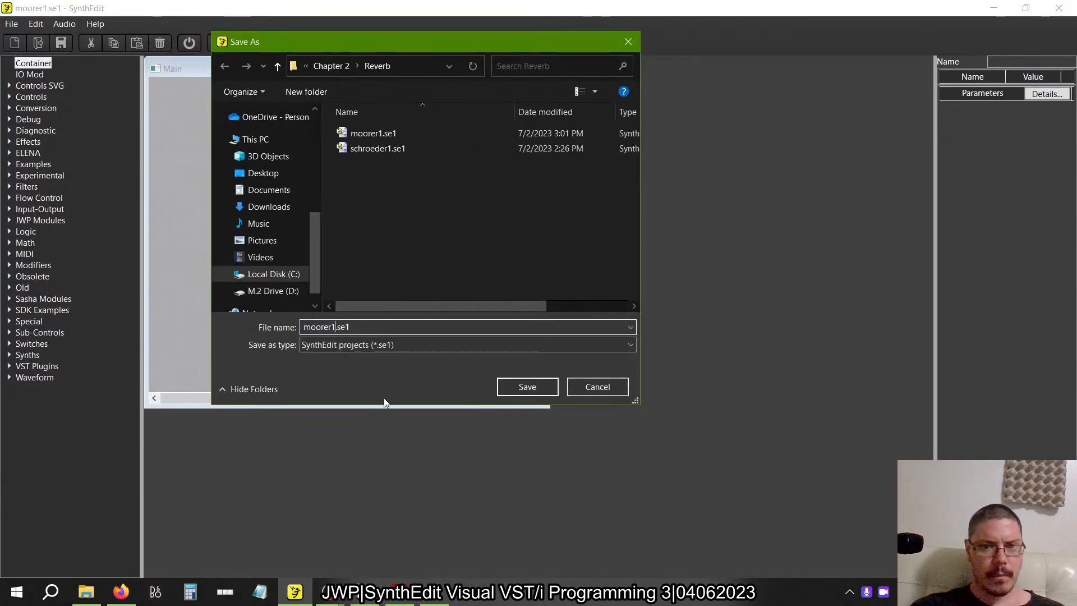
pyautogui.press('BackSpace')
pyautogui.write('2')
pyautogui.click(497, 394)
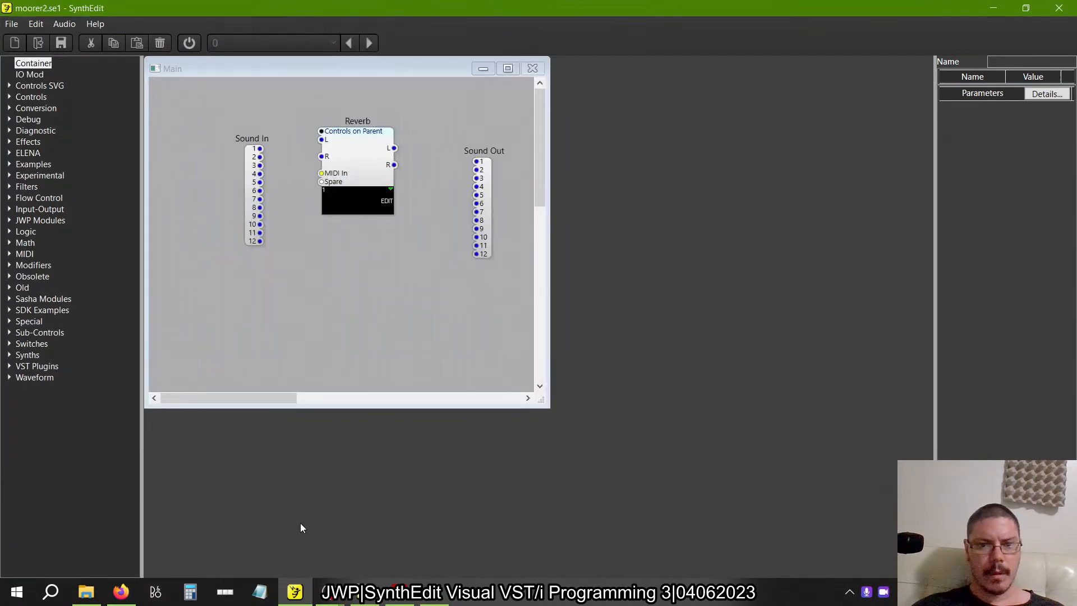
# Switch to FL Studio and load the Moorer Reverb VST3 effect into the first slot of mixer Insert 1.
pyautogui.hotkey('alt', 'Tab')
pyautogui.hotkey('alt', 'F8')
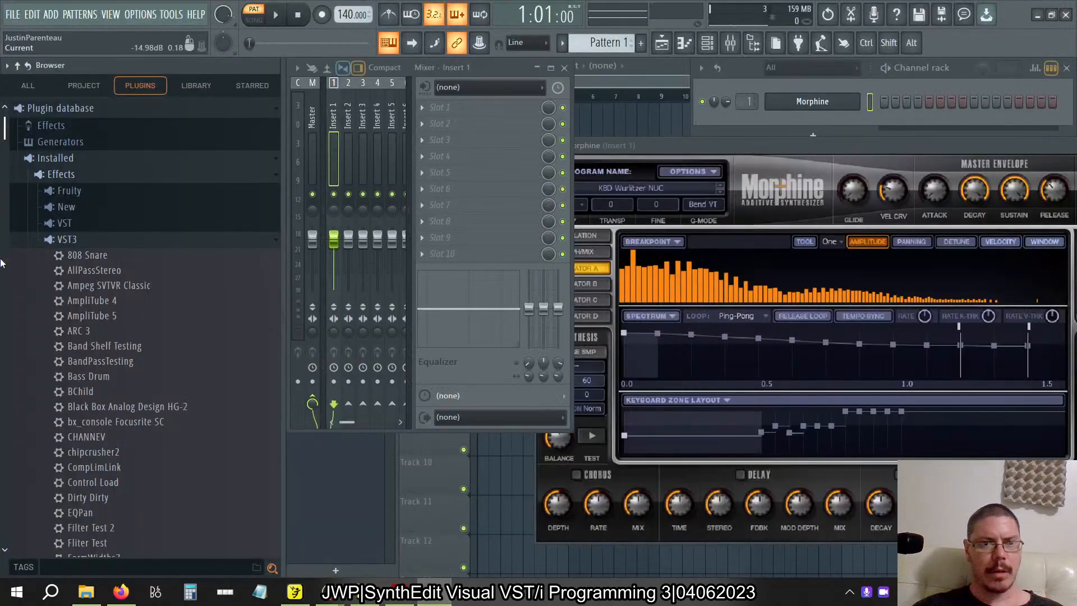
pyautogui.scroll(-10, 104, 281)
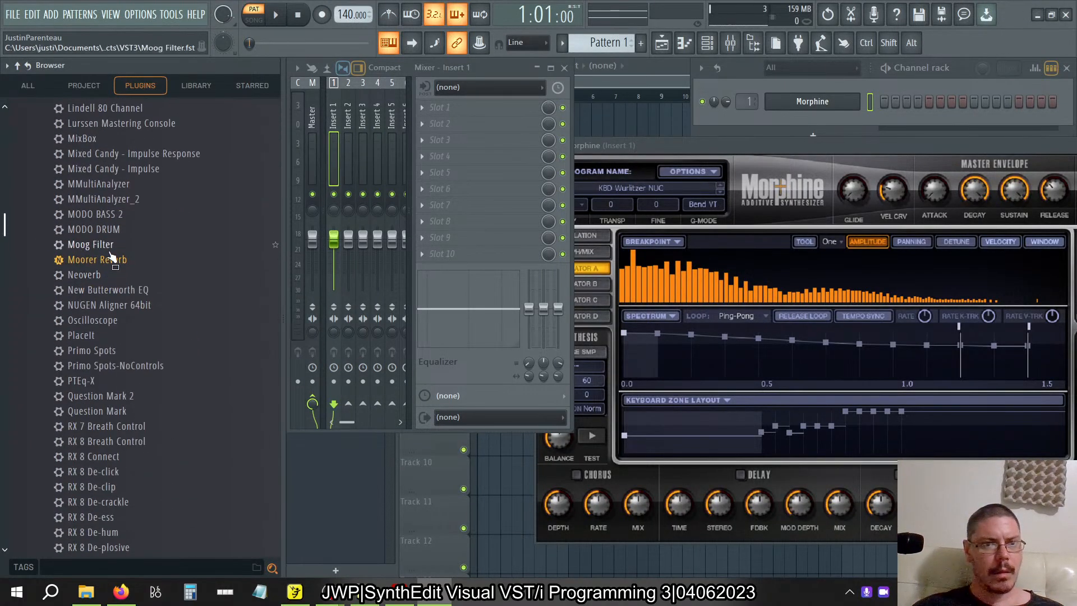
pyautogui.moveTo(112, 257); pyautogui.dragTo(453, 103)
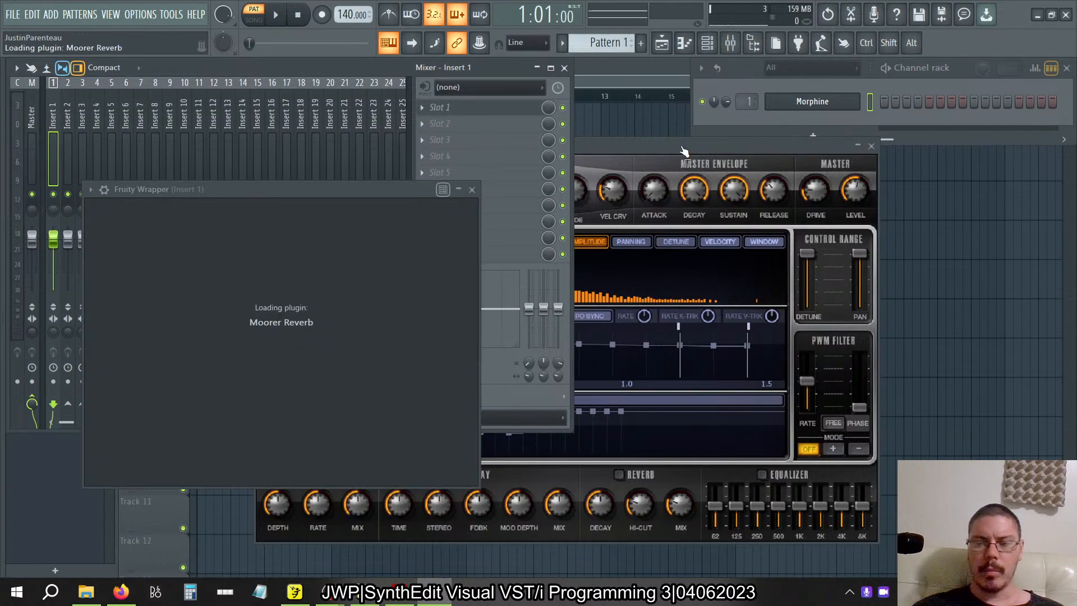
# Browse Morphine's Keyboards, Synthetic and Leads preset banks for a sound to test the reverb with.
pyautogui.click(658, 149)
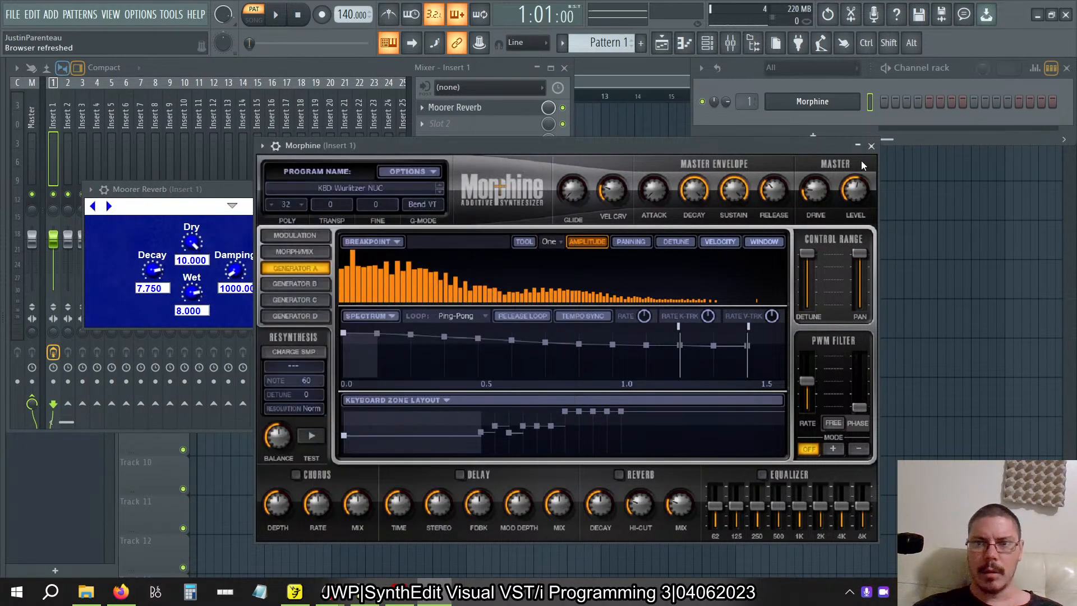
pyautogui.click(345, 187)
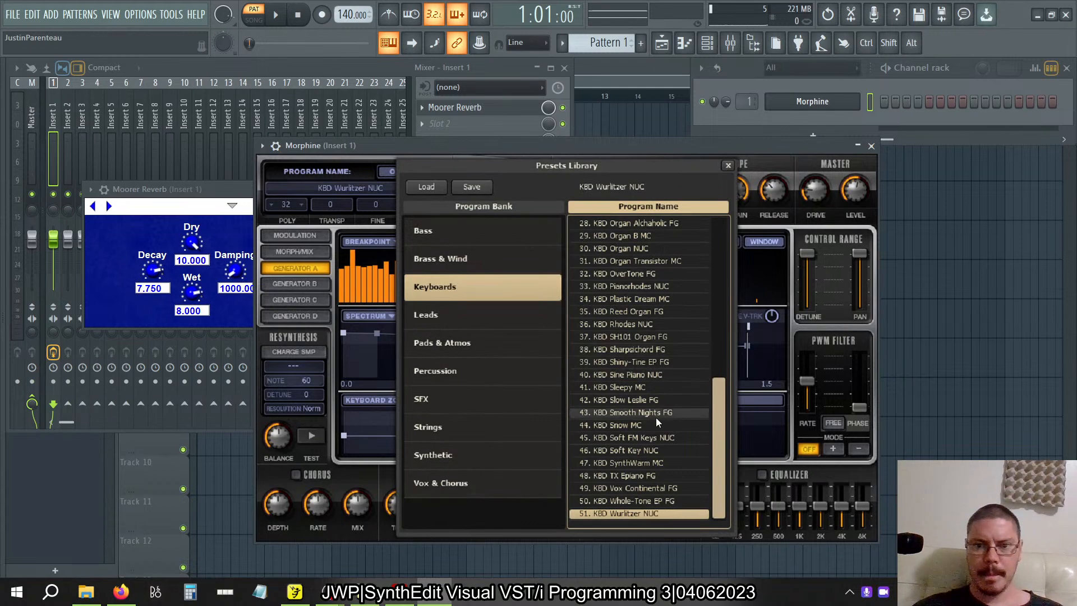
pyautogui.scroll(9, 655, 417)
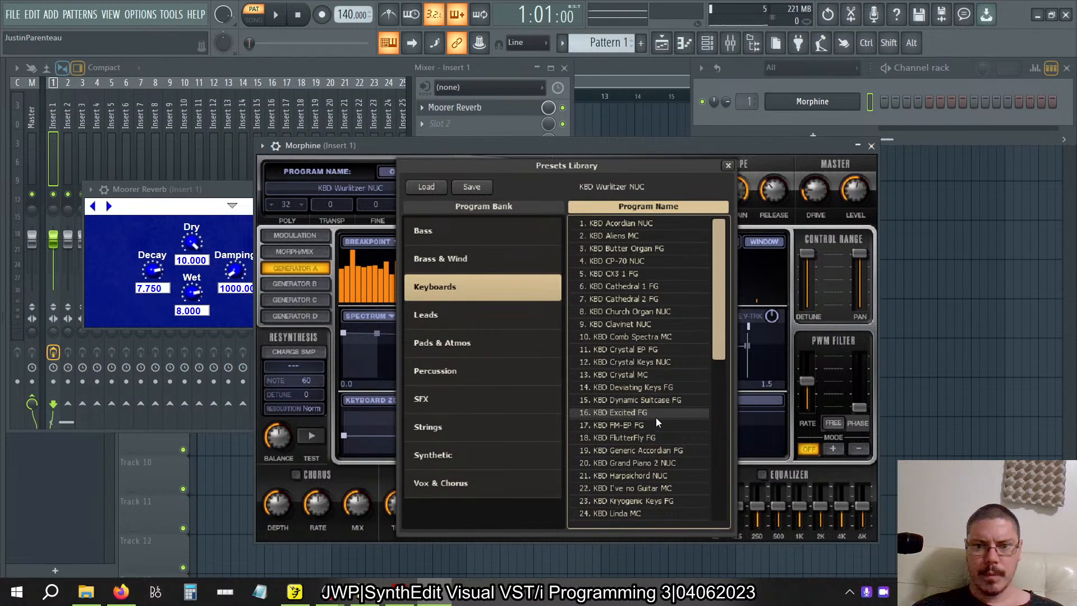
pyautogui.scroll(-5, 656, 421)
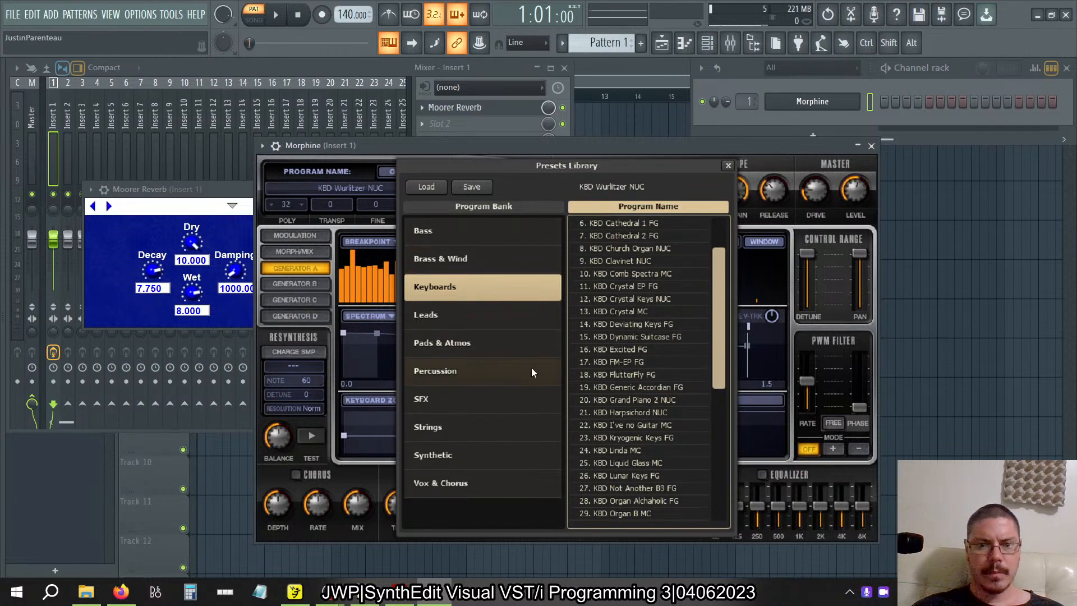
pyautogui.scroll(-14, 634, 413)
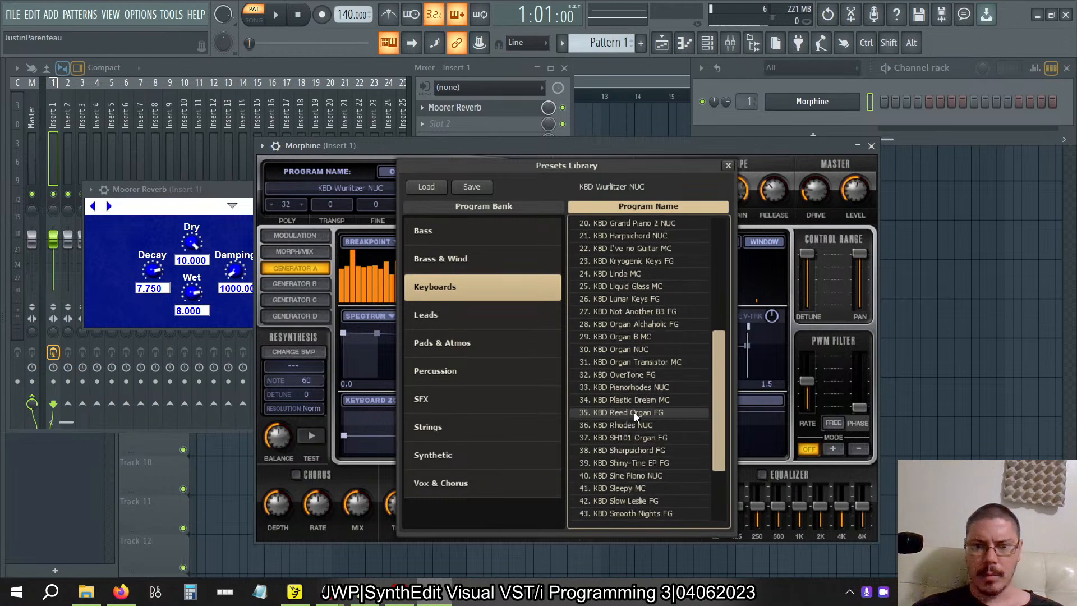
pyautogui.scroll(-7, 633, 412)
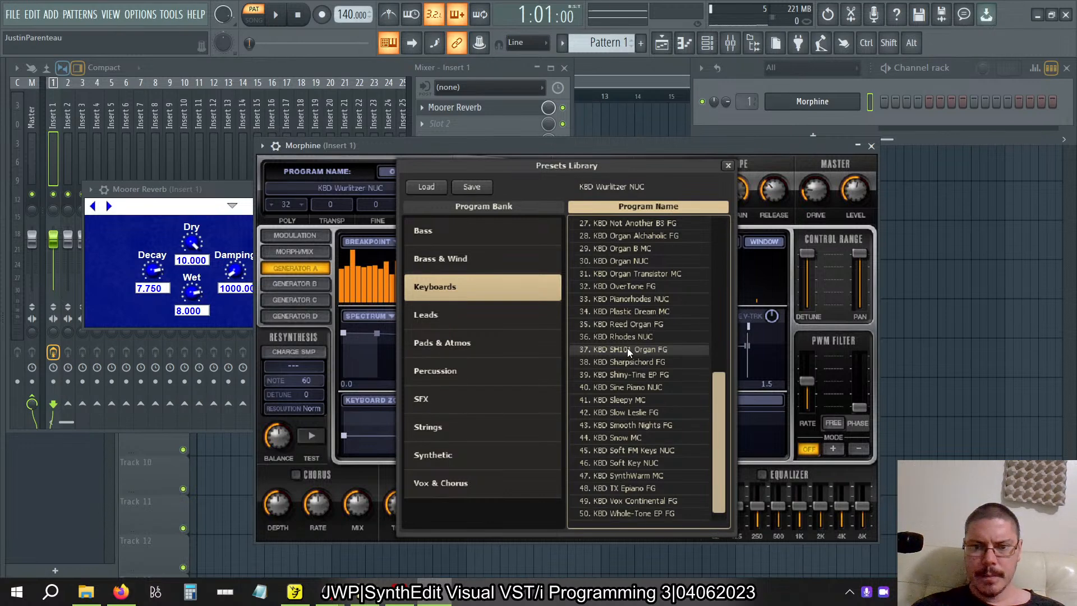
pyautogui.scroll(15, 627, 348)
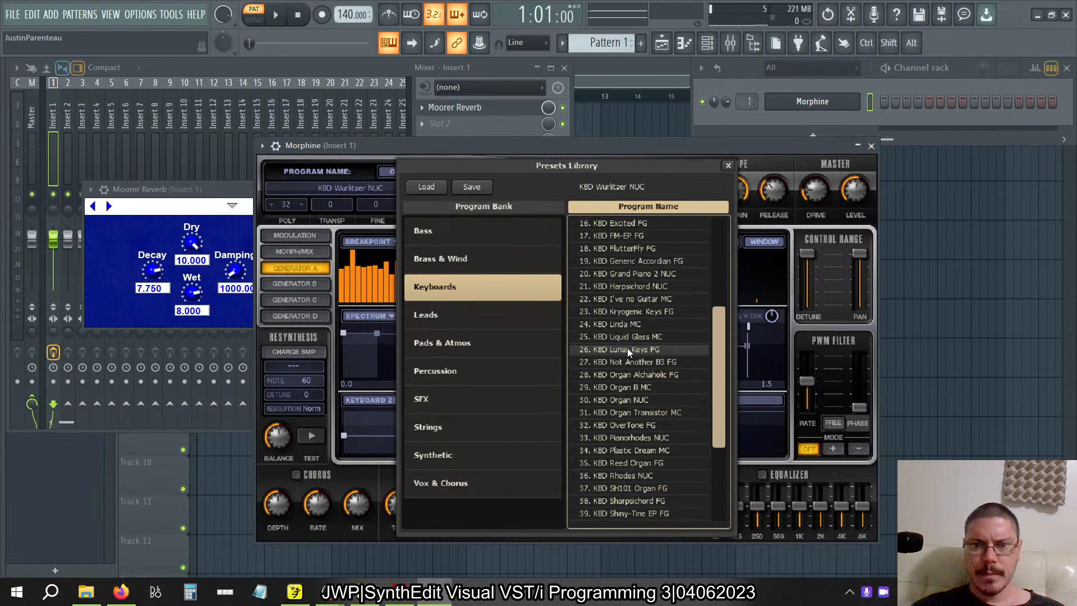
pyautogui.scroll(11, 628, 350)
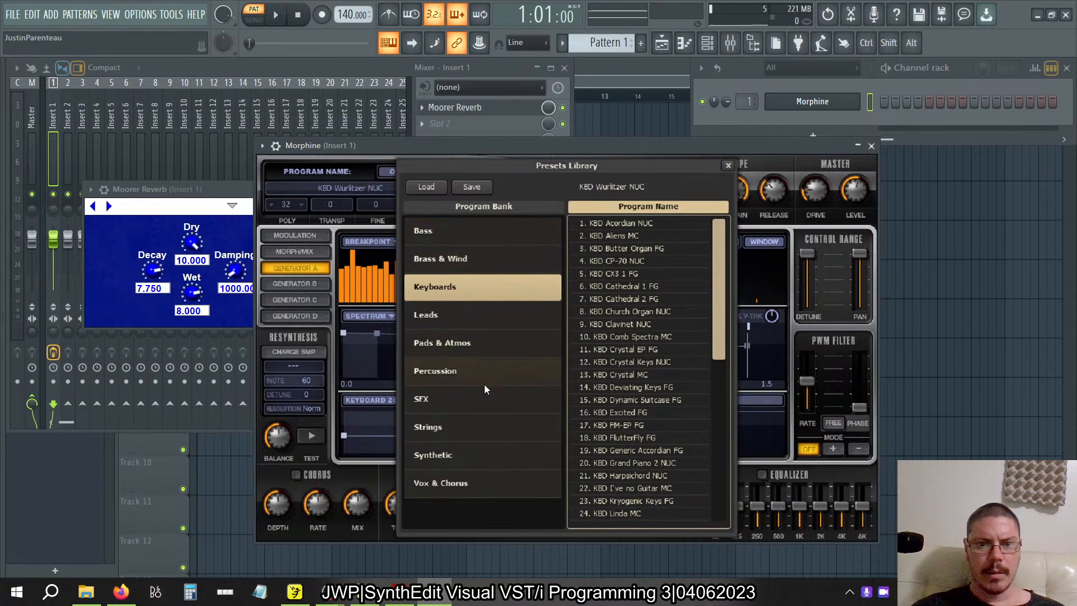
pyautogui.click(473, 455)
pyautogui.scroll(-3, 620, 329)
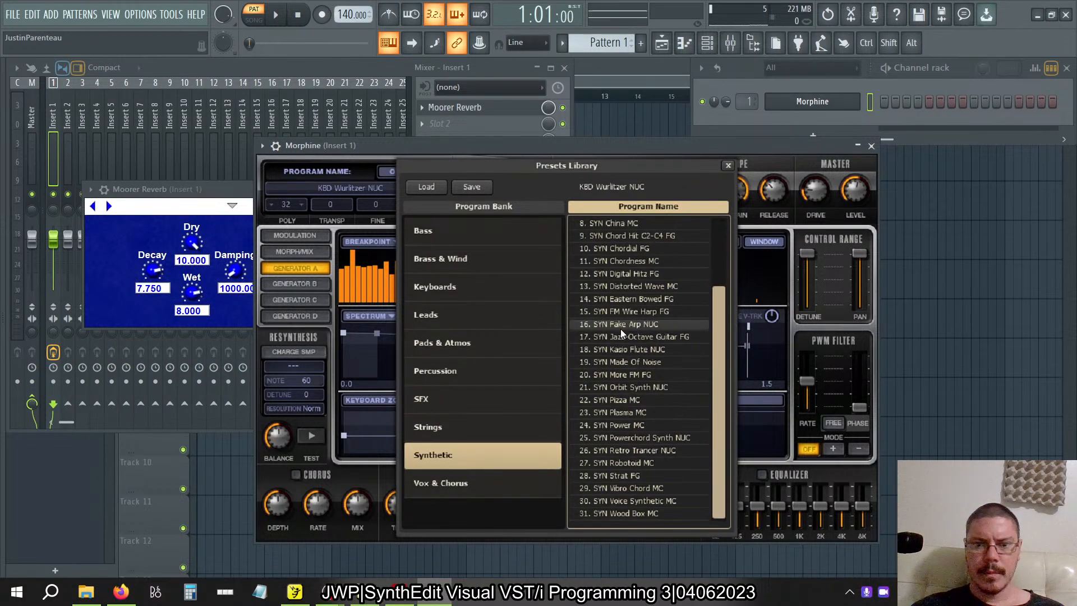
pyautogui.scroll(3, 620, 328)
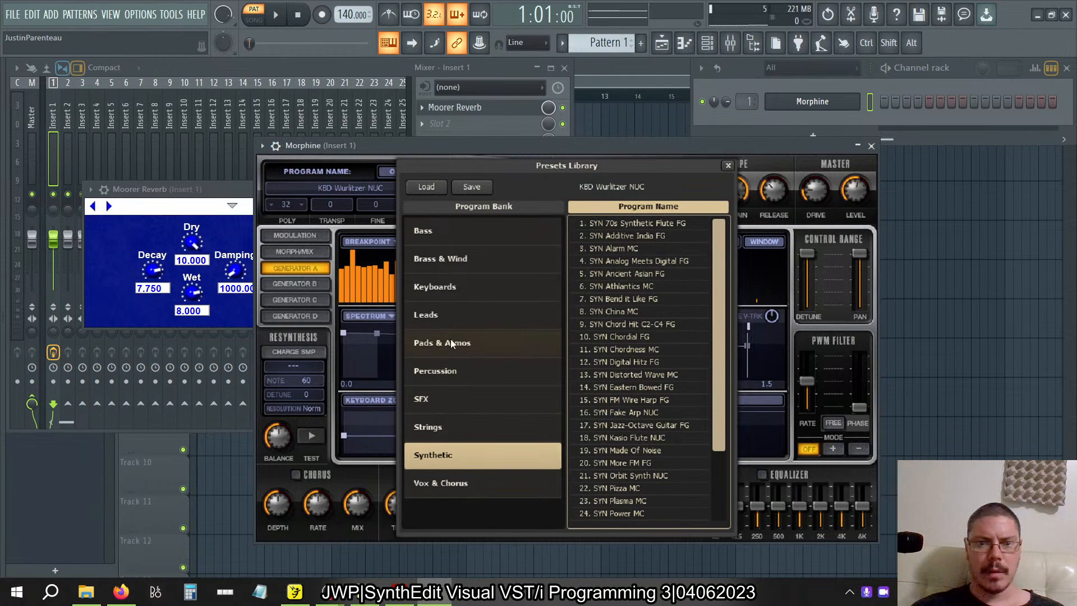
pyautogui.click(449, 320)
pyautogui.scroll(-3, 667, 325)
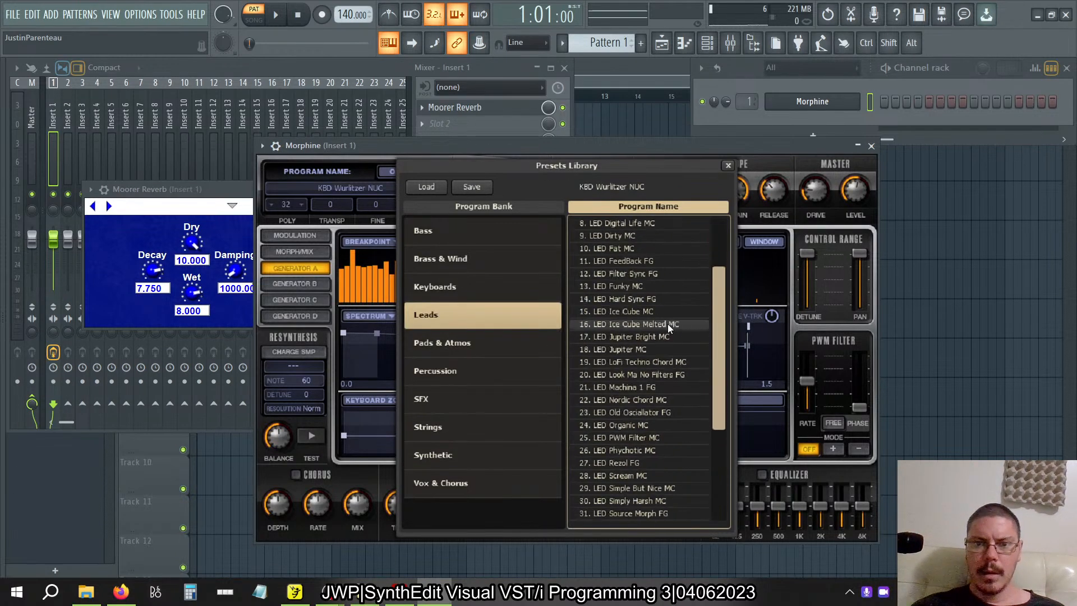
pyautogui.scroll(-5, 667, 324)
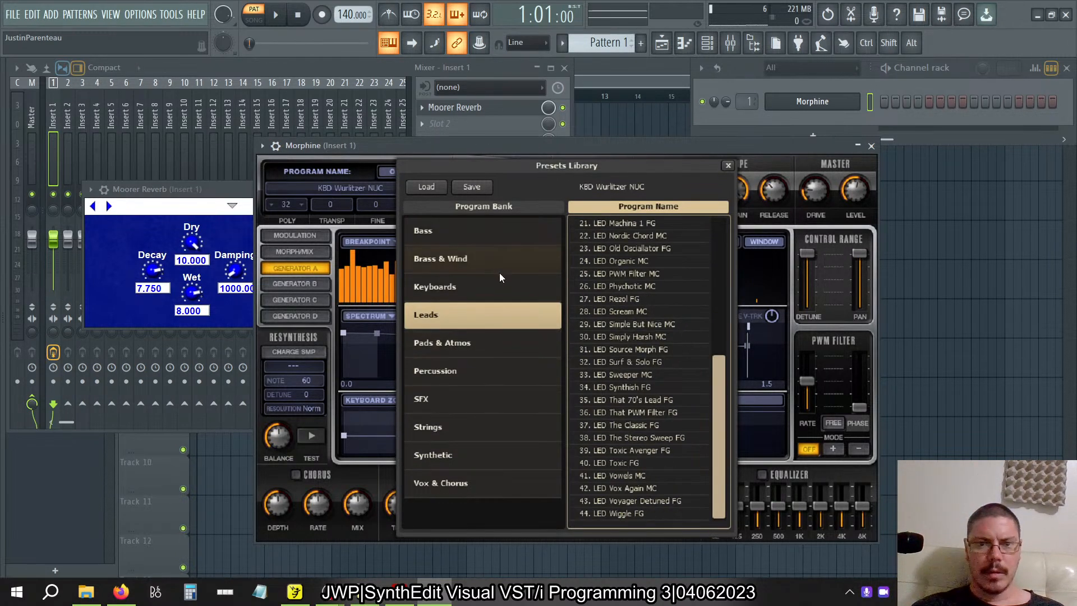
pyautogui.click(463, 284)
pyautogui.scroll(5, 647, 311)
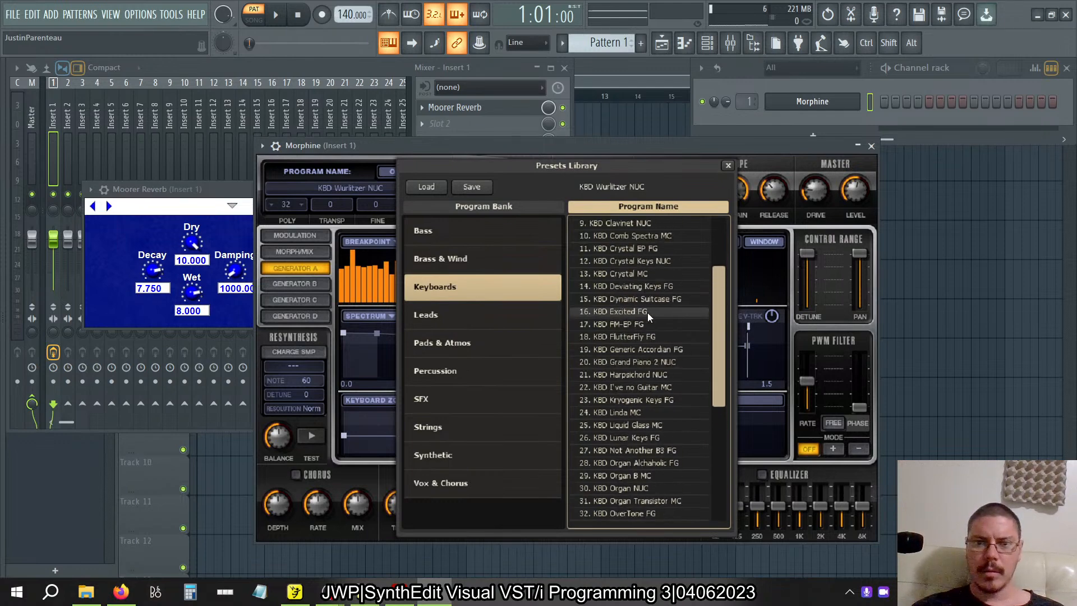
pyautogui.scroll(4, 647, 312)
pyautogui.scroll(-8, 647, 311)
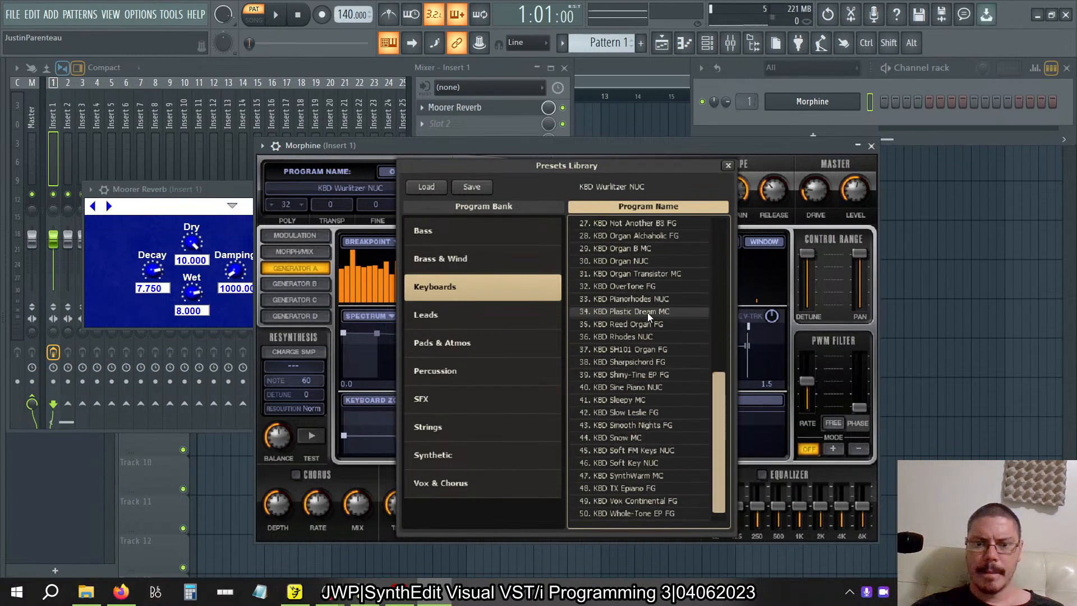
pyautogui.scroll(-1, 647, 312)
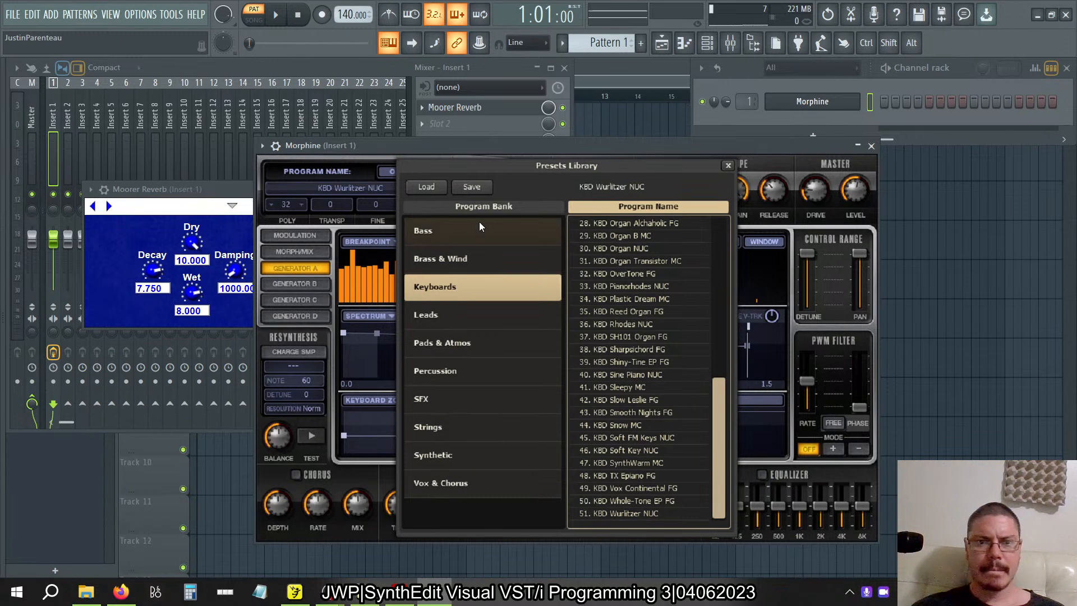
# Load the BRS Trumpet MC preset from Morphine's Brass & Wind bank and play a test note.
pyautogui.click(466, 255)
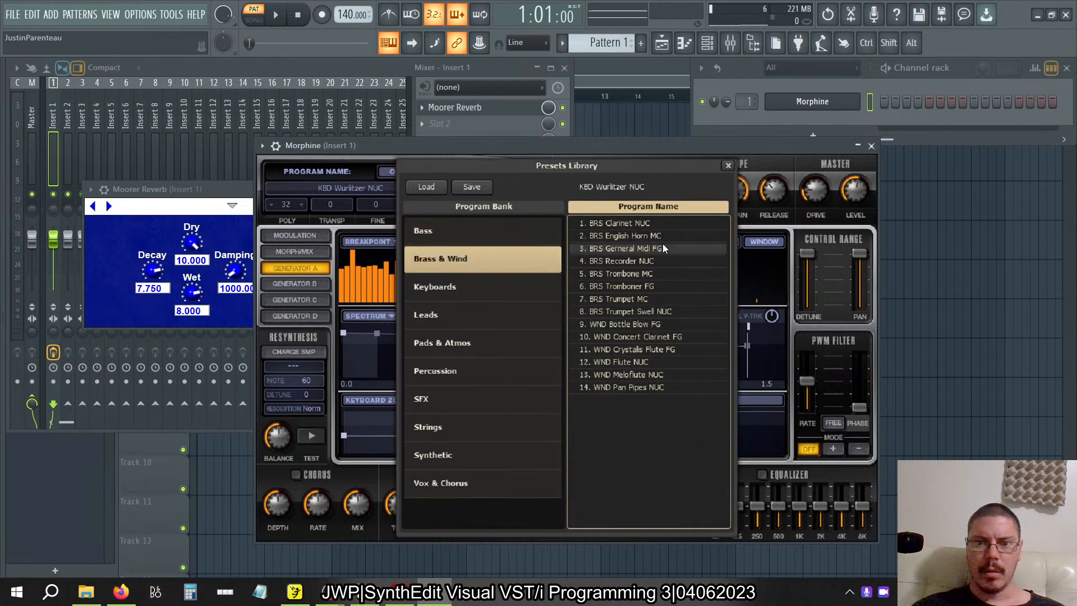
pyautogui.doubleClick(638, 299)
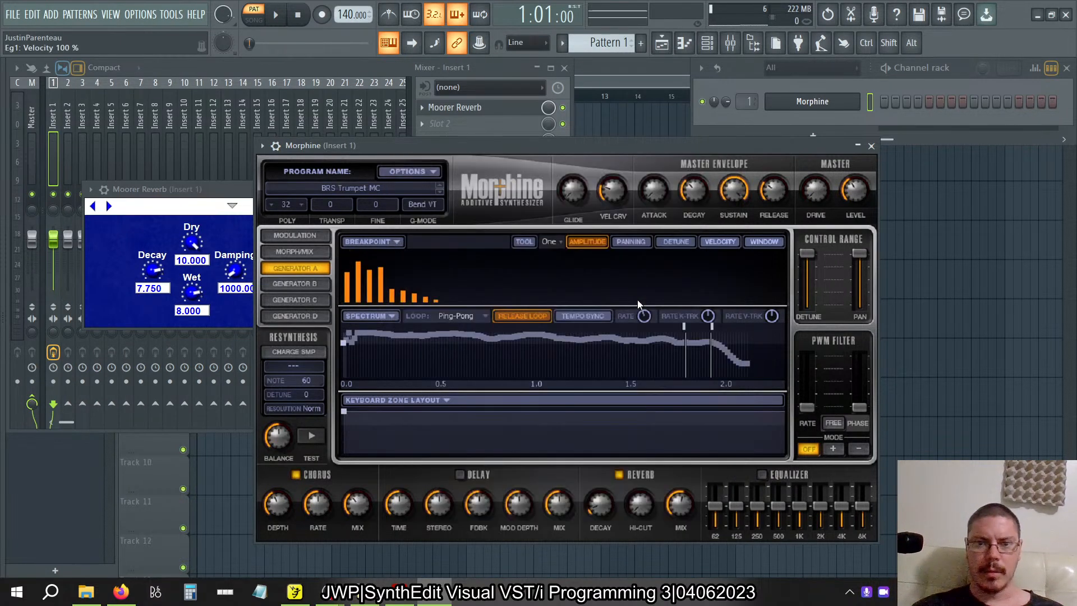
pyautogui.press('z')
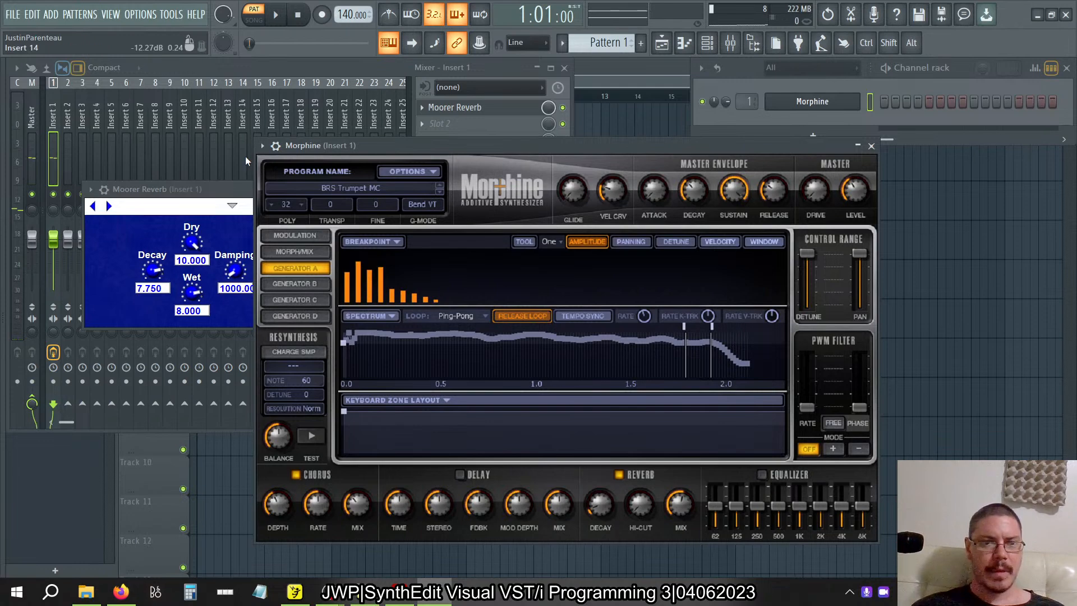
# Load the STR Cello NUC preset from Morphine's Strings bank and switch off Morphine's built-in reverb.
pyautogui.click(368, 189)
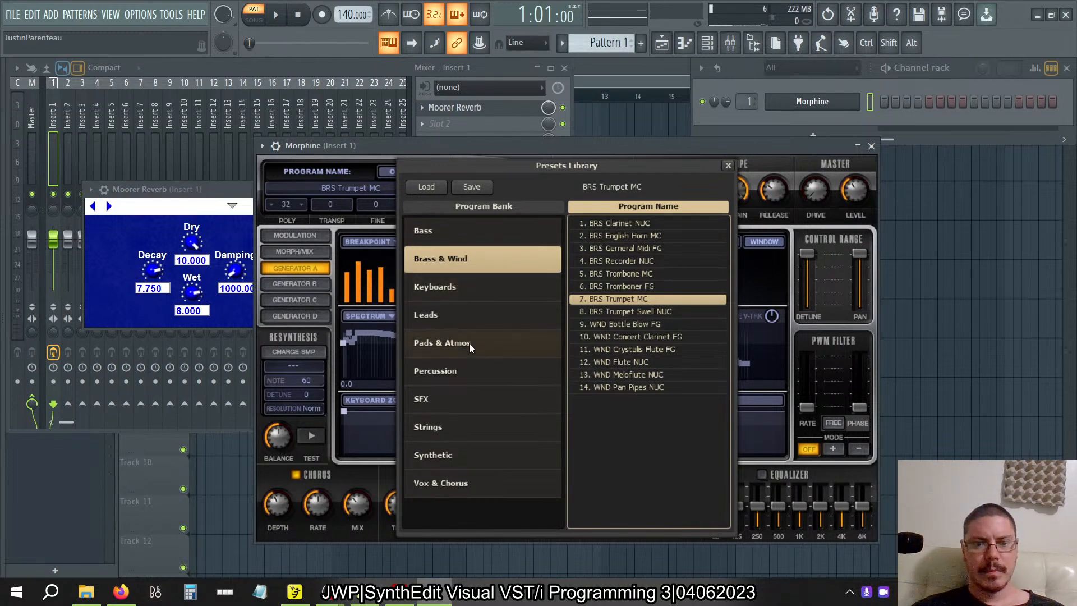
pyautogui.click(467, 420)
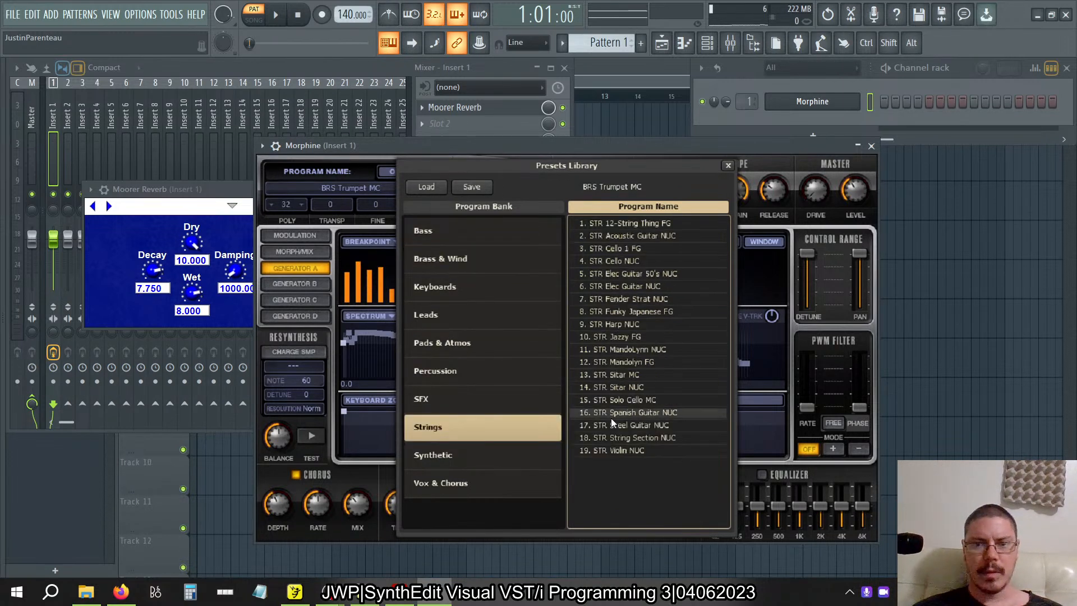
pyautogui.doubleClick(634, 262)
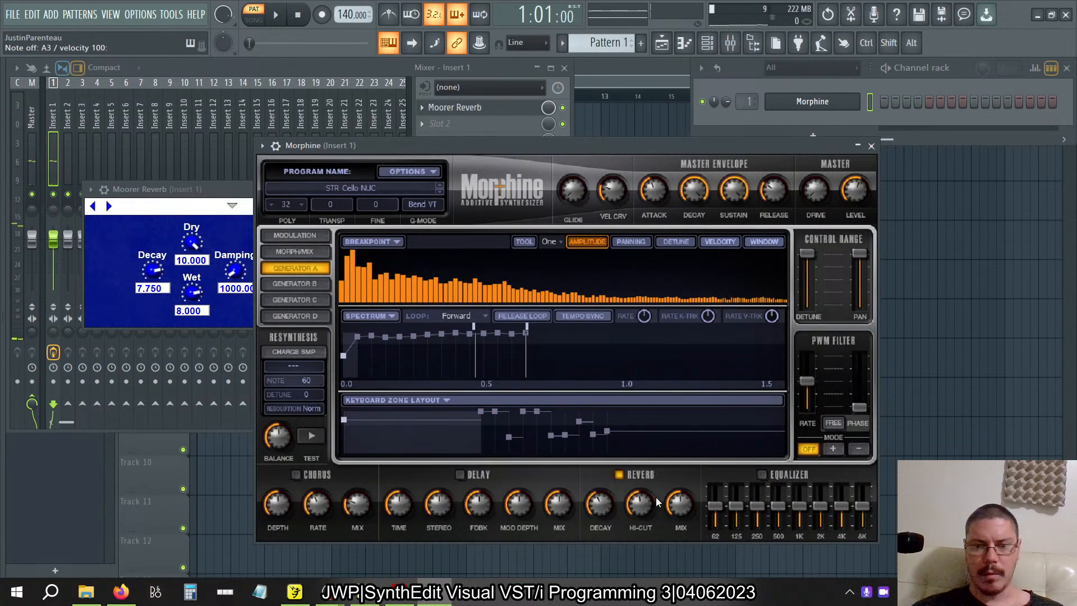
pyautogui.click(623, 471)
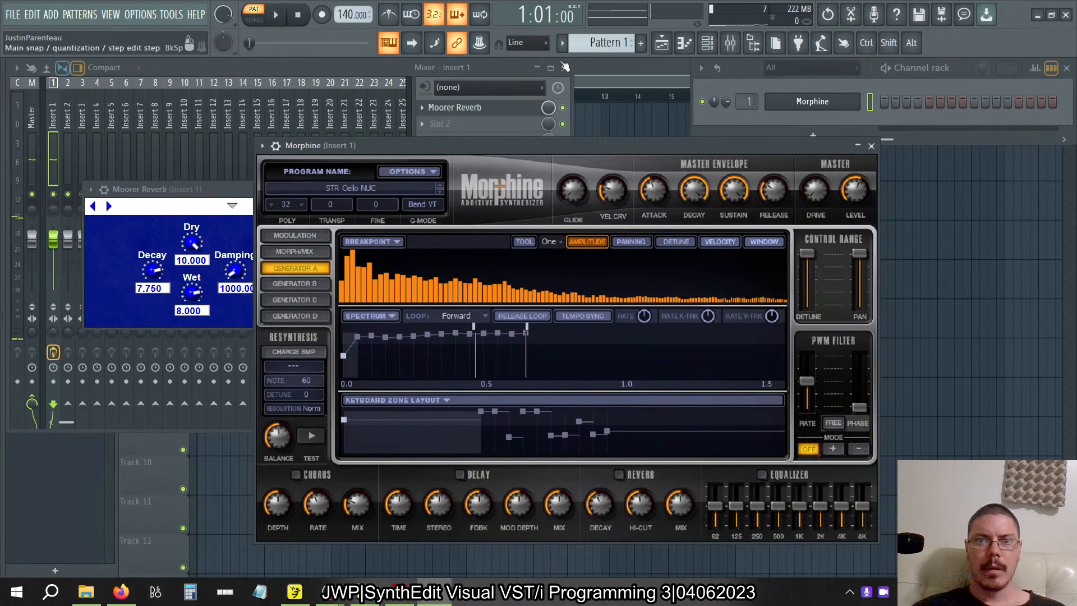
# Bypass the Moorer Reverb on Insert 1 and set the typing keyboard to root note G with the Major layout.
pyautogui.click(567, 114)
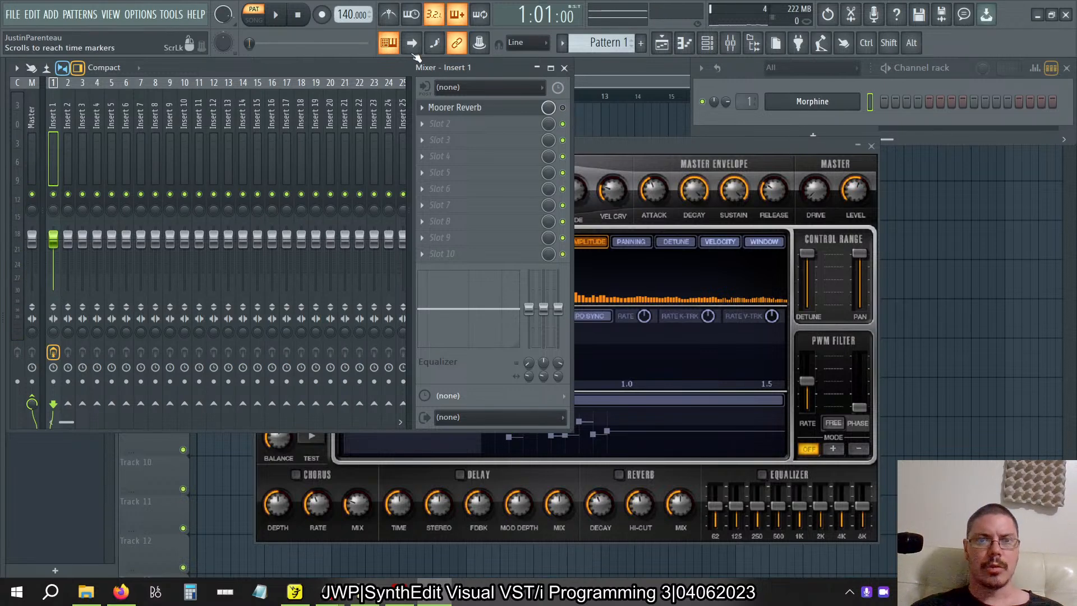
pyautogui.rightClick(395, 47)
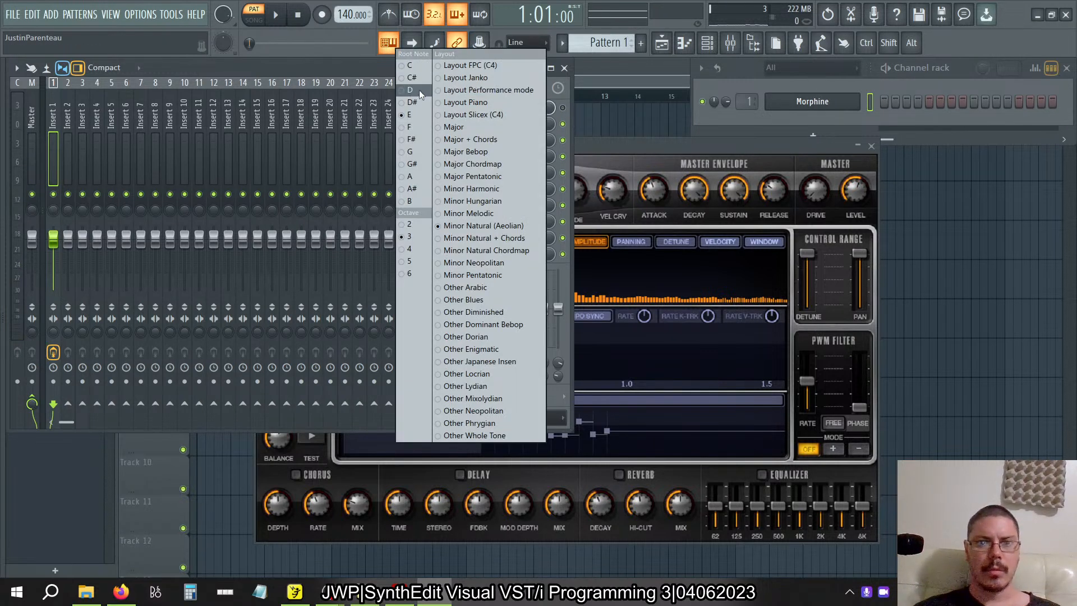
pyautogui.click(423, 150)
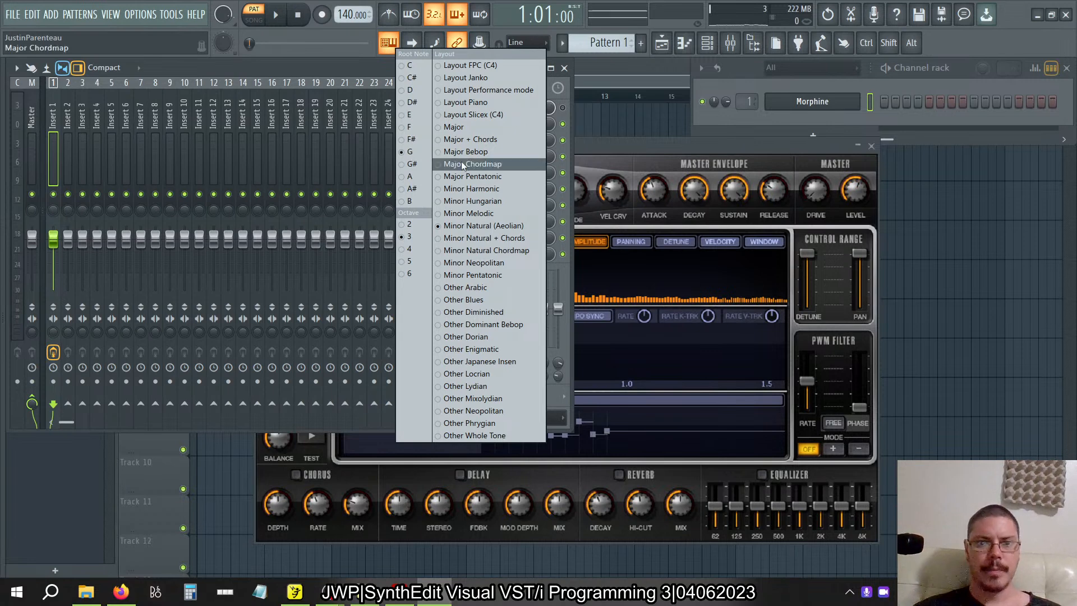
pyautogui.click(472, 127)
pyautogui.click(628, 149)
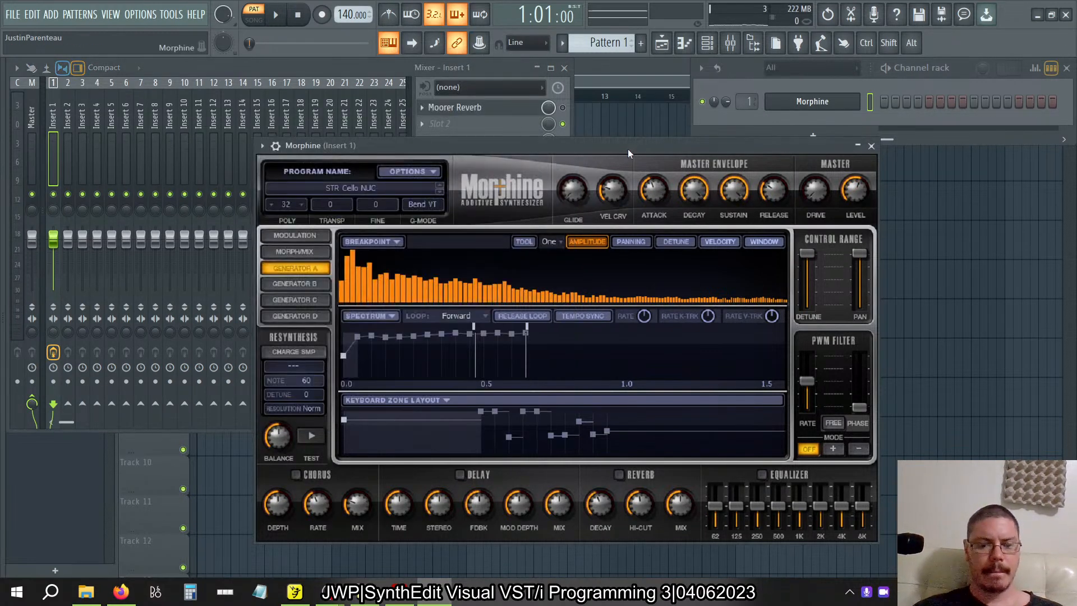
# Play a test passage across several octaves on the Morphine cello with the Moorer Reverb bypassed.
pyautogui.press('n')
pyautogui.press('z')
pyautogui.press('c')
pyautogui.press('b')
pyautogui.press('x')
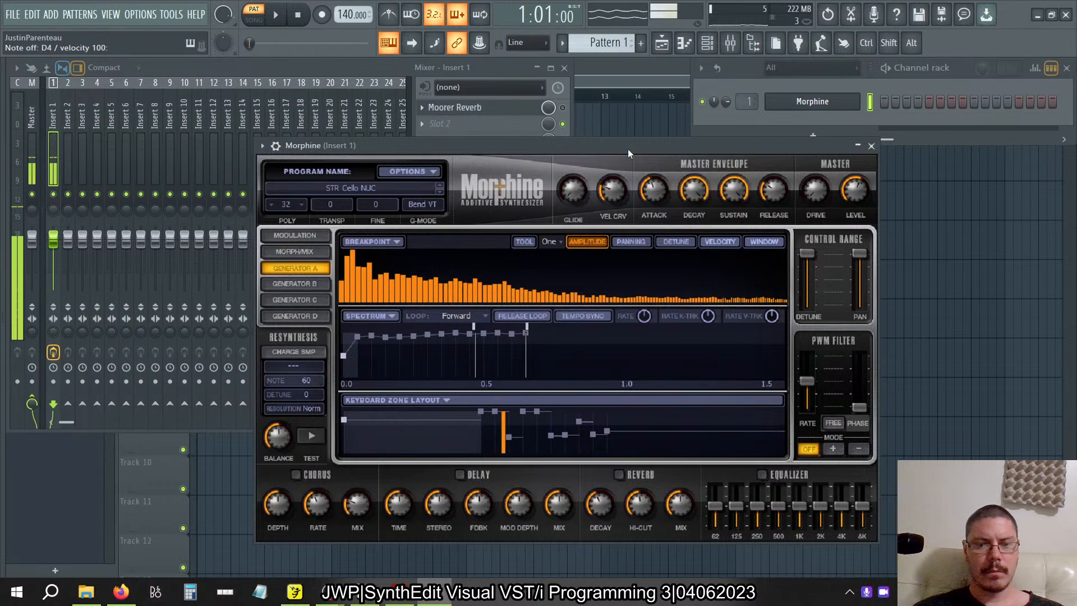
pyautogui.press('v')
pyautogui.press('n')
pyautogui.press('c')
pyautogui.press('b')
pyautogui.press('m')
pyautogui.press('x')
pyautogui.press('v')
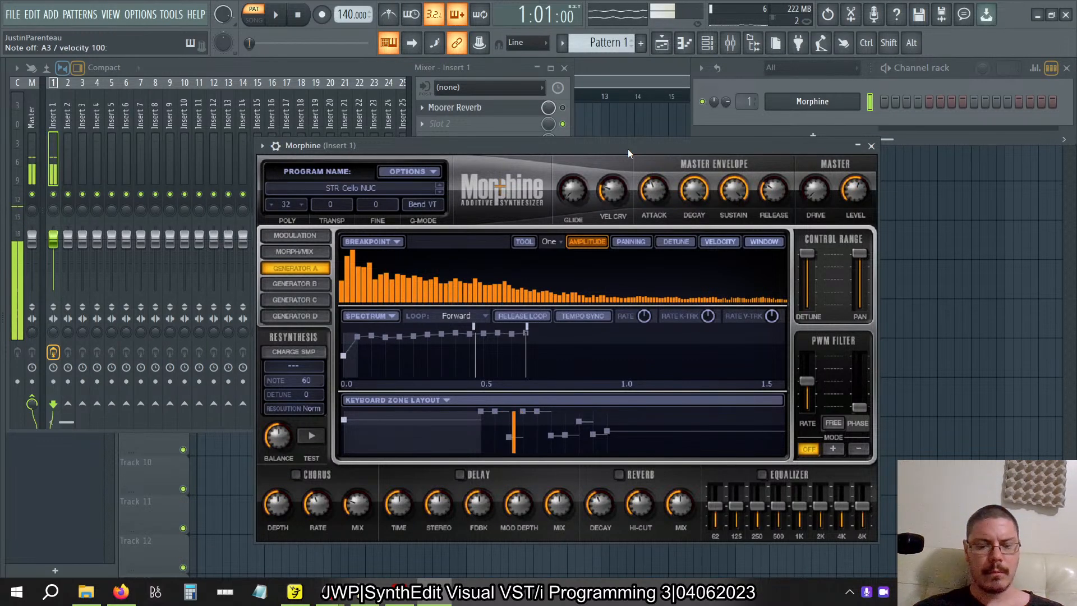
pyautogui.press('n')
pyautogui.press('z')
pyautogui.press('c')
pyautogui.press('x')
pyautogui.press('v')
pyautogui.press('n')
pyautogui.press('c')
pyautogui.press('b')
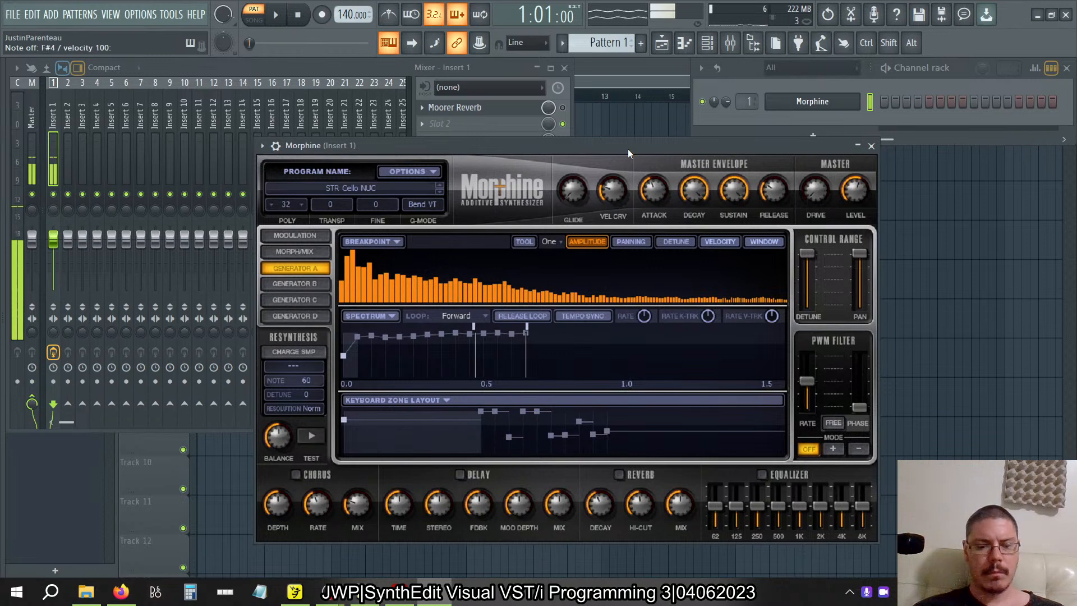
pyautogui.press(',')
pyautogui.press('/')
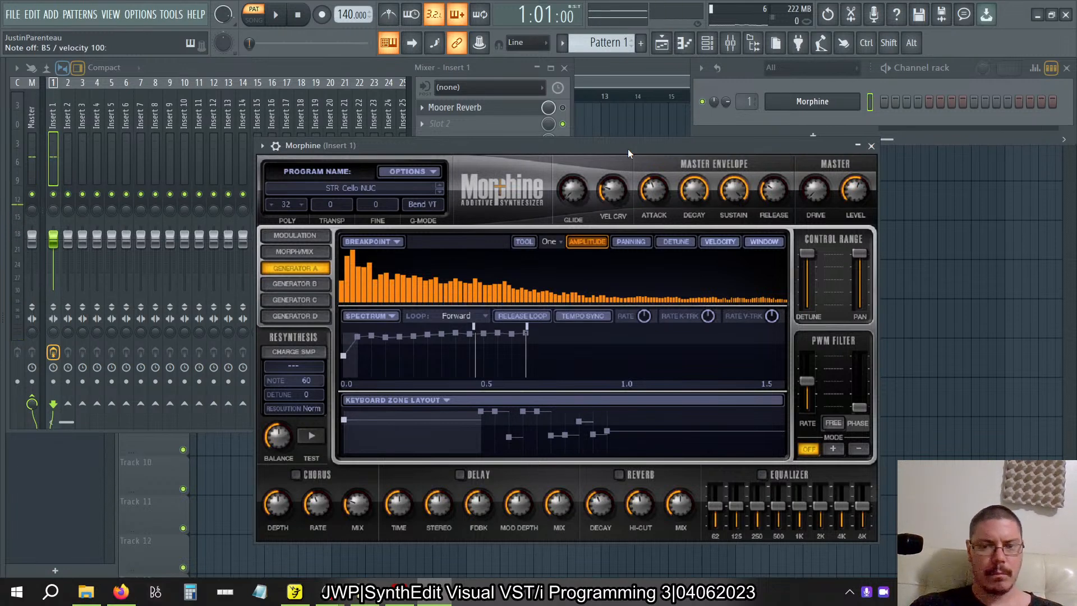
# Re-enable the Moorer Reverb on Insert 1, open it, and set Wet to 10 and Decay to about 9.32.
pyautogui.click(522, 123)
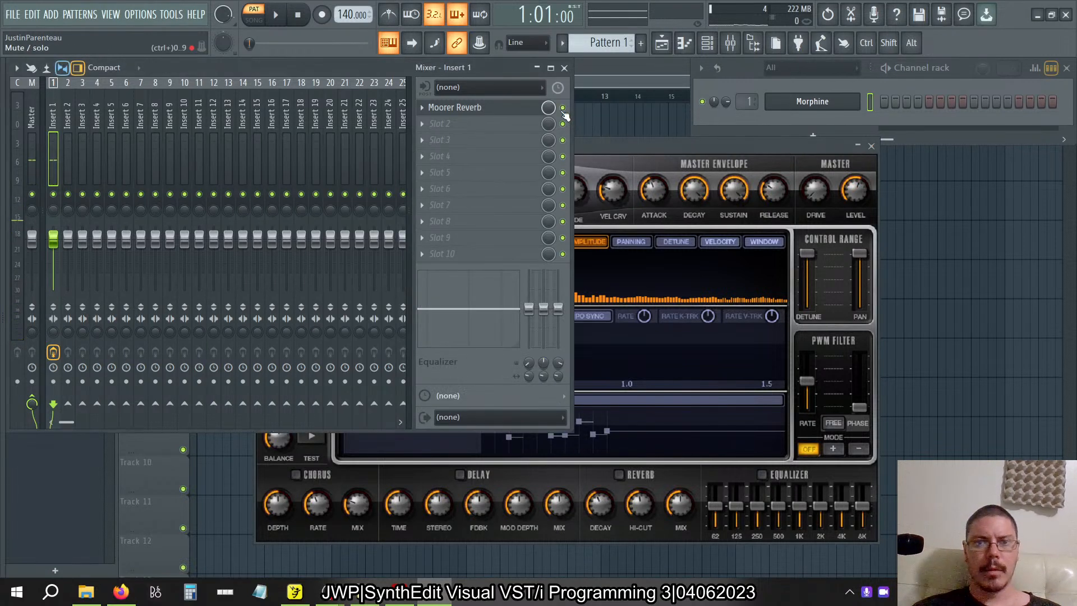
pyautogui.click(497, 107)
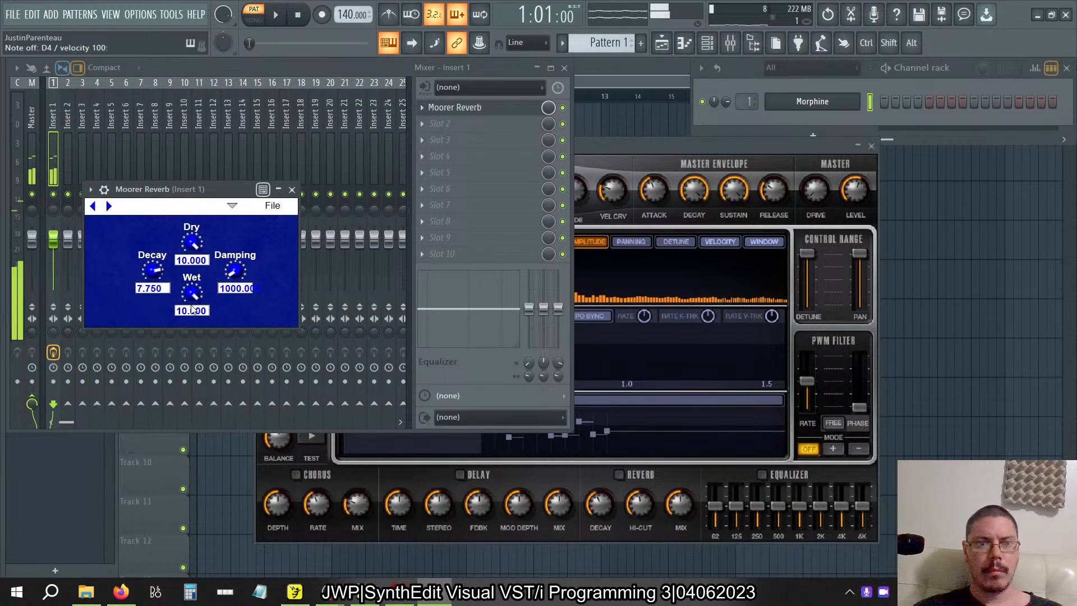
pyautogui.moveTo(155, 272); pyautogui.dragTo(189, 294)
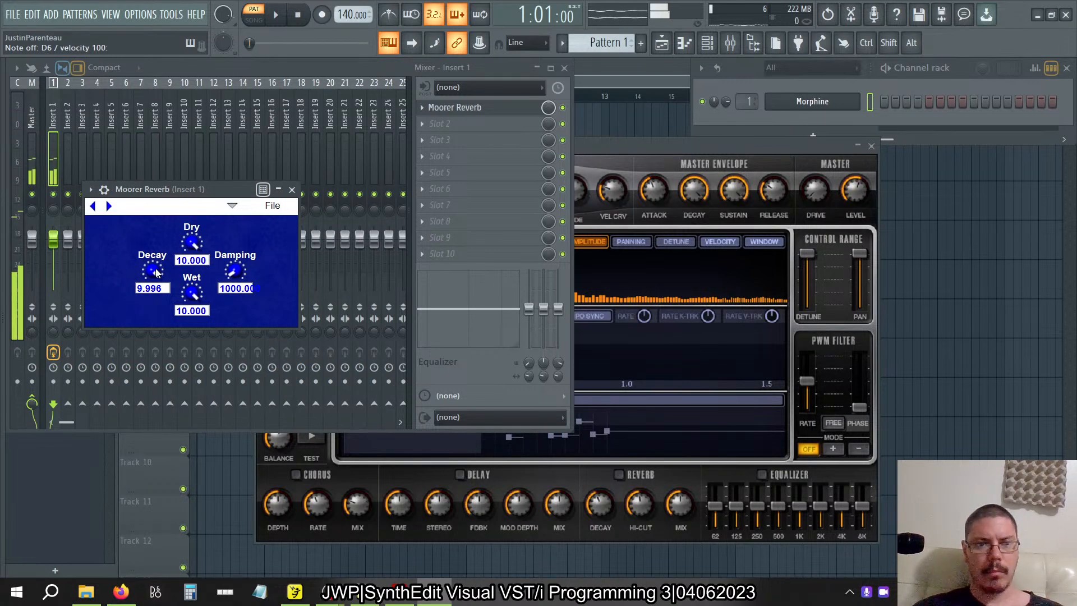
pyautogui.moveTo(156, 270); pyautogui.dragTo(159, 257)
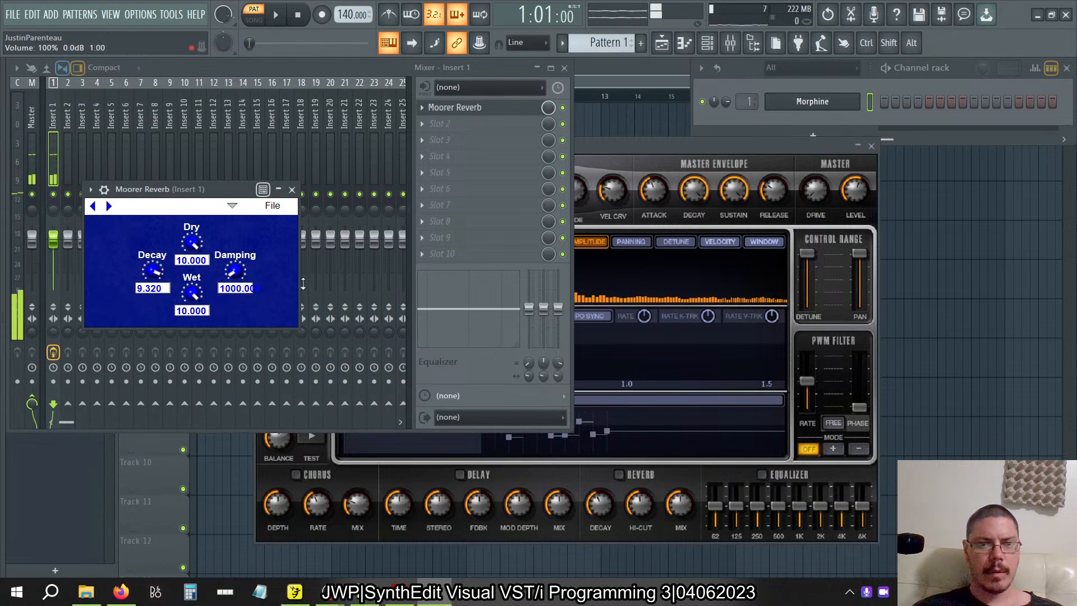
# Try the Moorer Reverb's Damping at 22000, 0, about 9490 and just over 500 while playing test notes.
pyautogui.moveTo(237, 271); pyautogui.dragTo(200, 281)
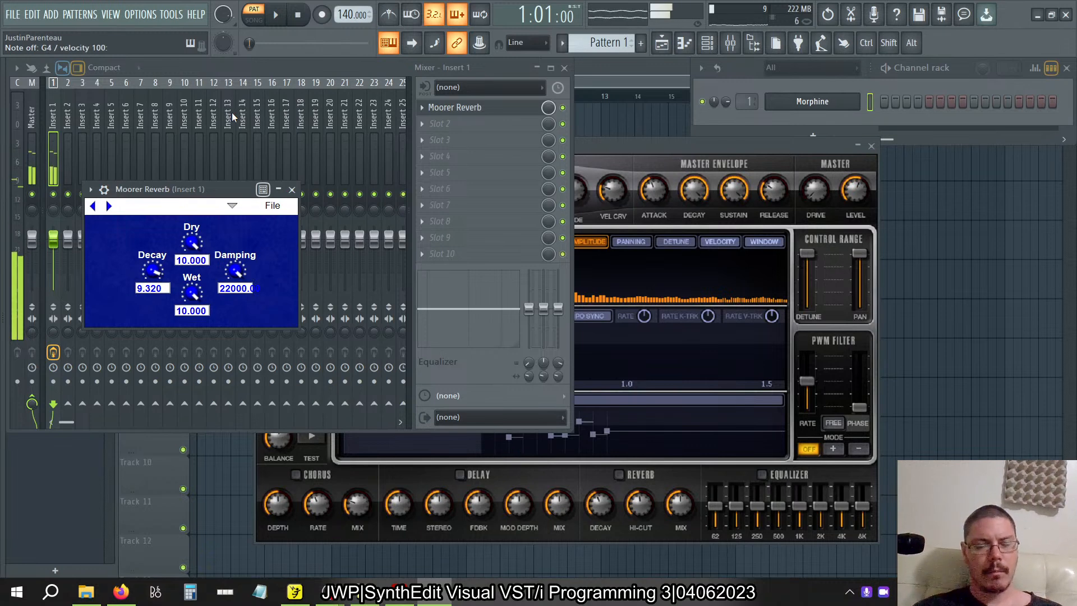
pyautogui.moveTo(235, 271); pyautogui.dragTo(225, 287)
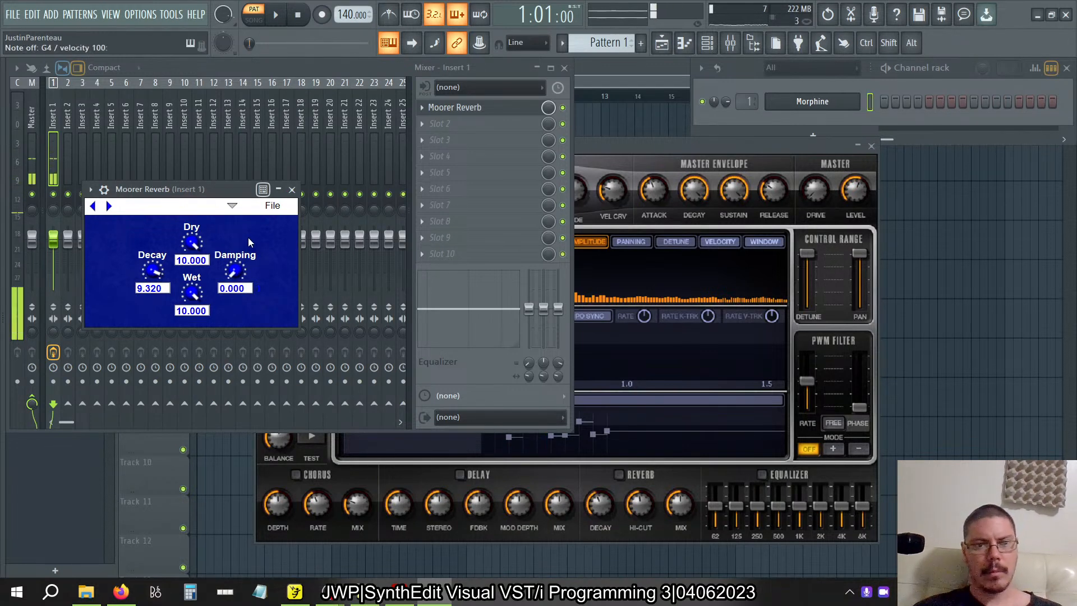
pyautogui.moveTo(235, 268); pyautogui.dragTo(245, 224)
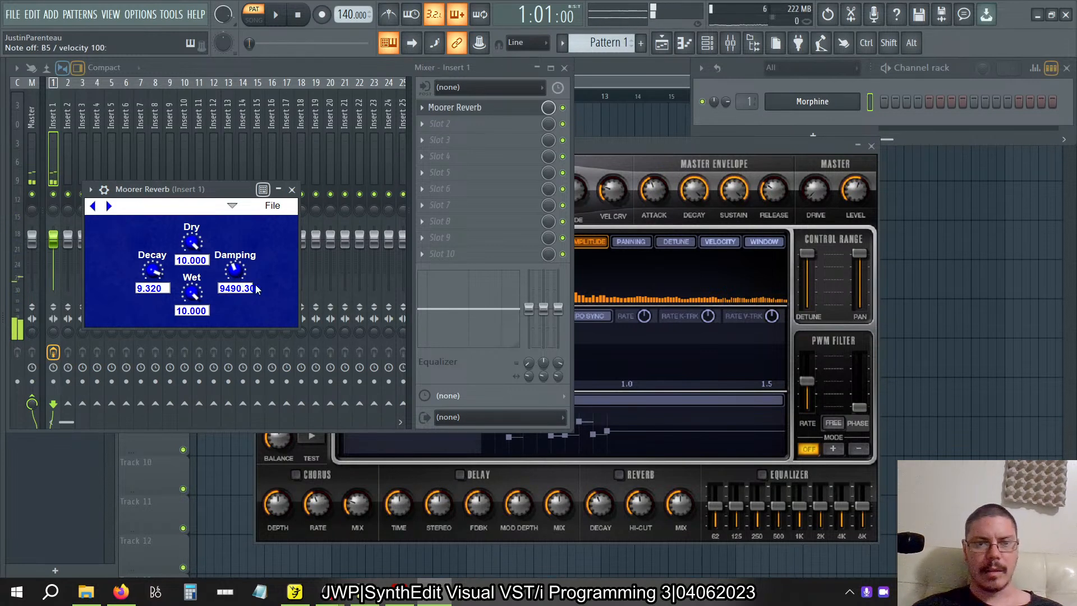
pyautogui.moveTo(235, 278); pyautogui.dragTo(237, 307)
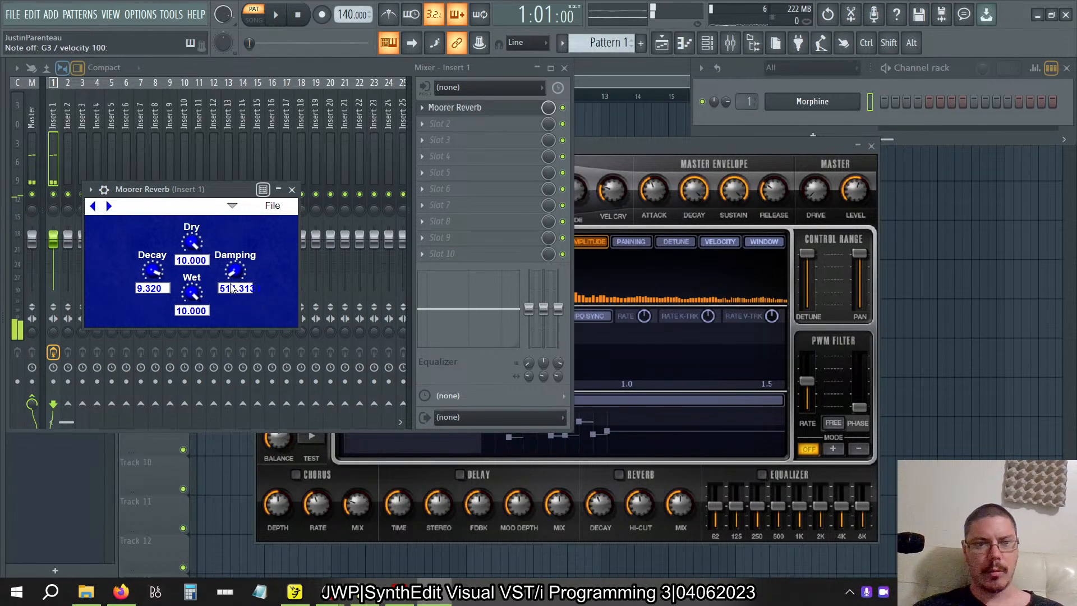
# Set the Moorer Reverb's Damping to 150 and play a test note on the Morphine cello.
pyautogui.click(231, 286)
pyautogui.write('150')
pyautogui.press('Return')
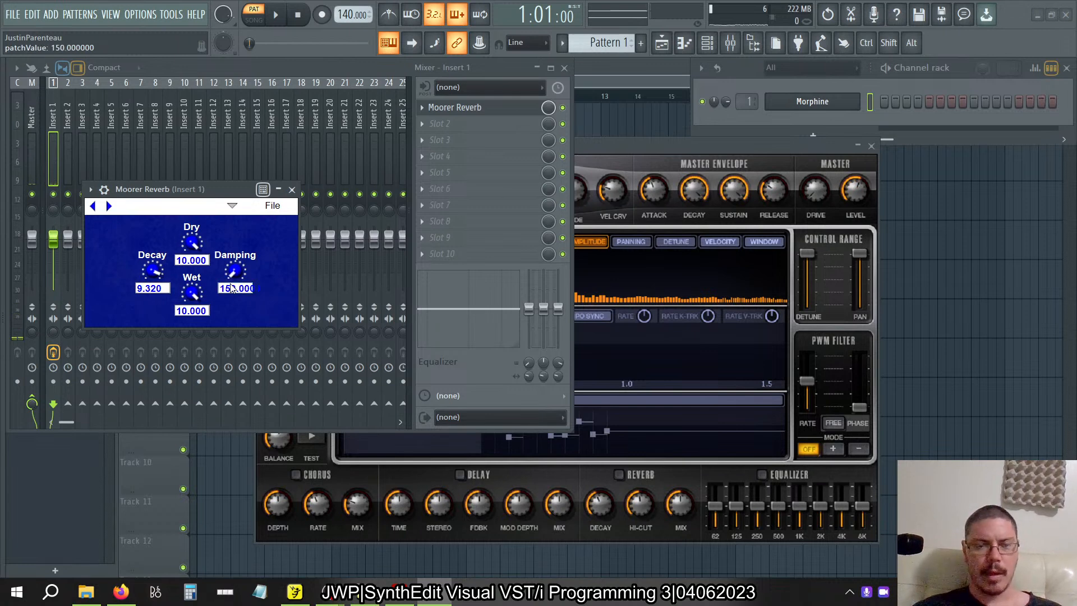
pyautogui.click(608, 146)
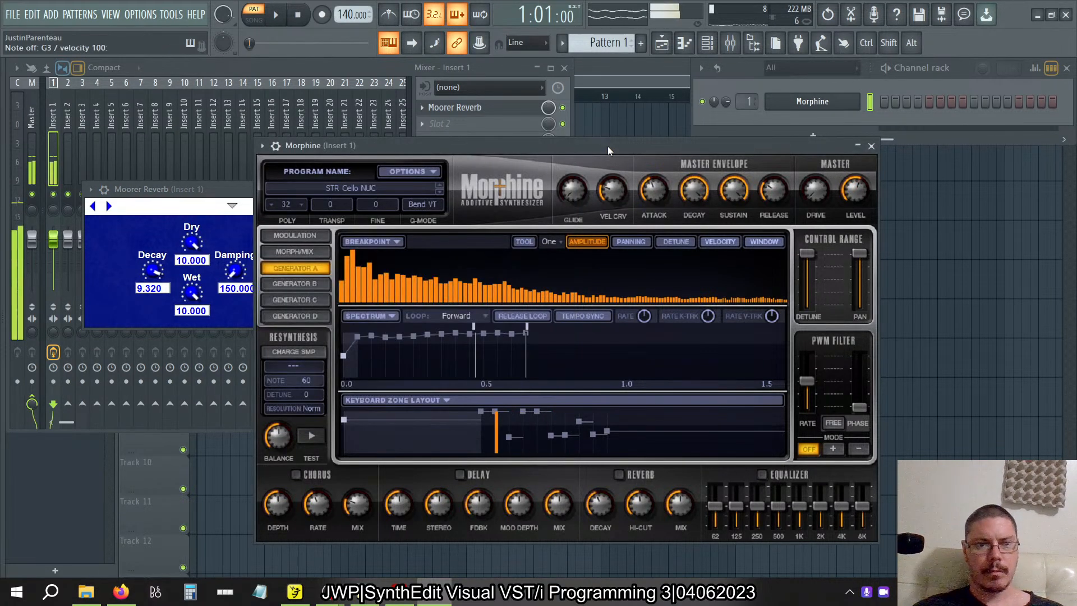
# Set the Moorer Reverb's Decay to 10 and Damping to 300, and play test notes on the Morphine cello.
pyautogui.moveTo(162, 273); pyautogui.dragTo(167, 359)
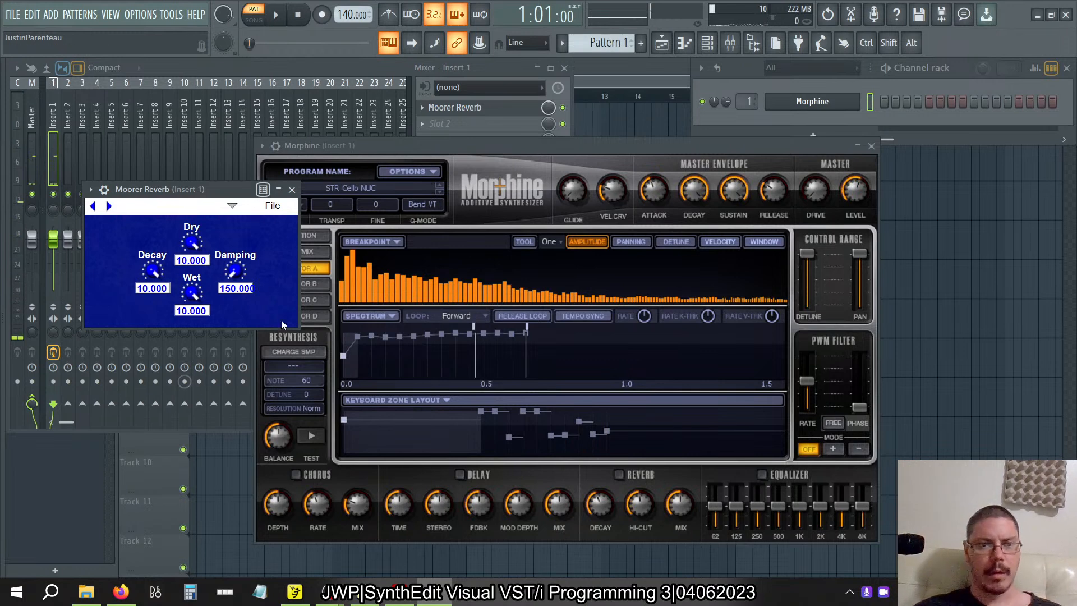
pyautogui.click(227, 288)
pyautogui.write('300')
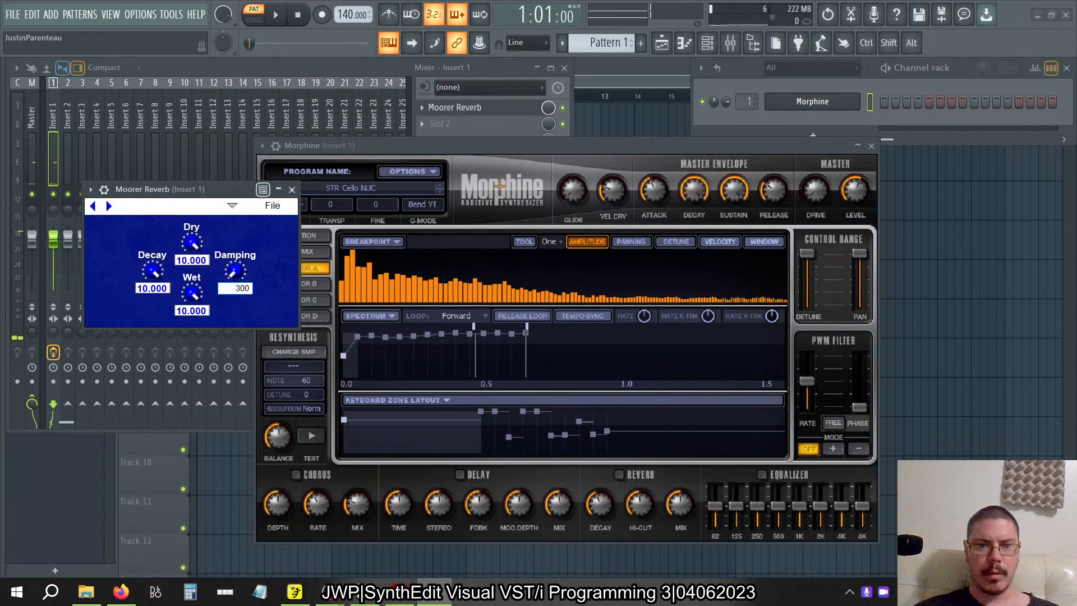
pyautogui.press('Return')
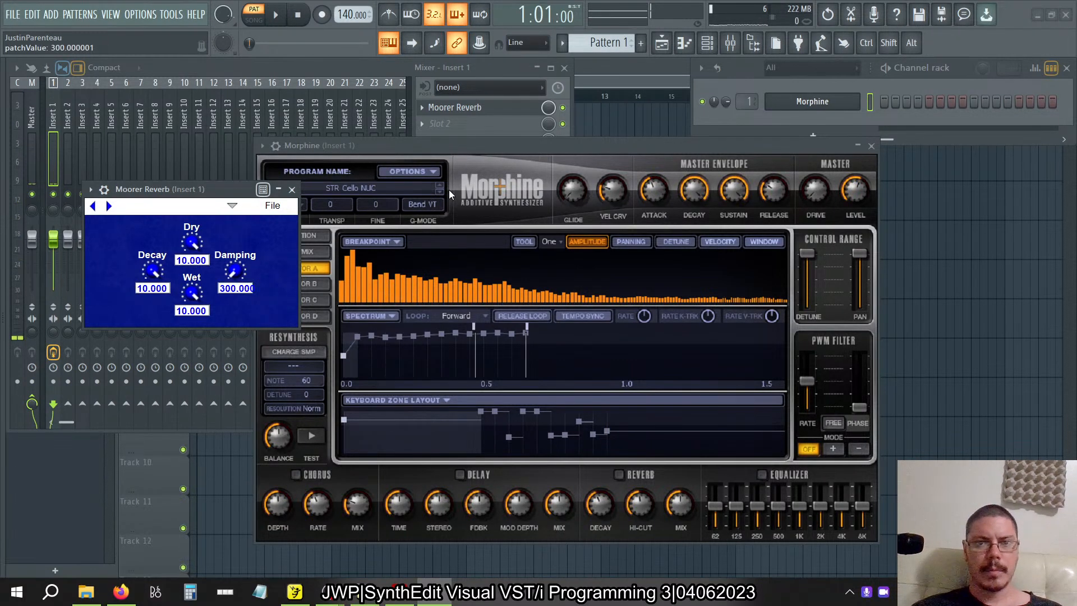
pyautogui.click(485, 146)
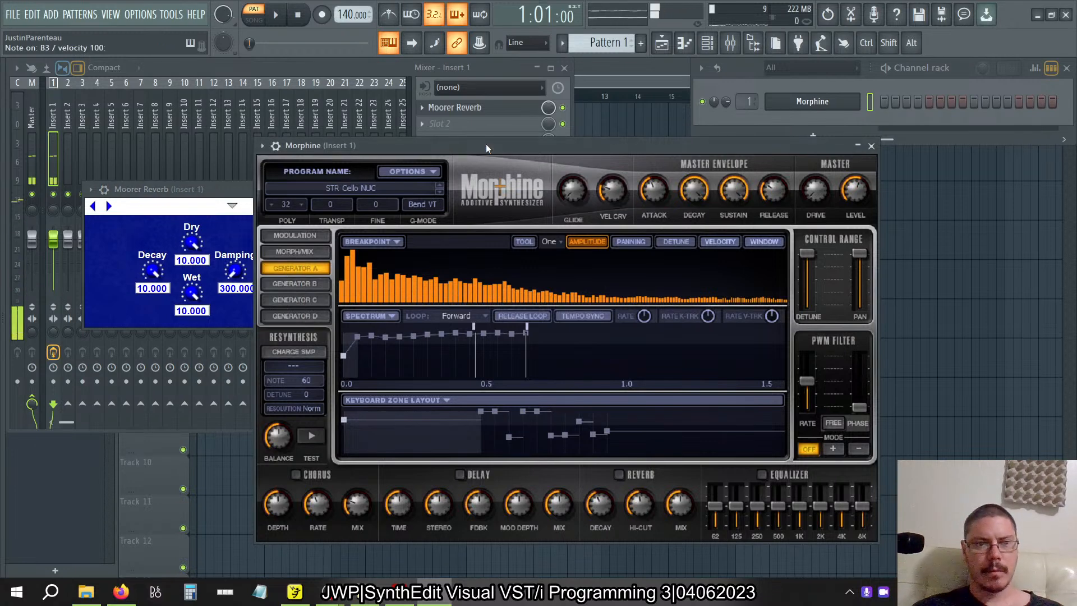
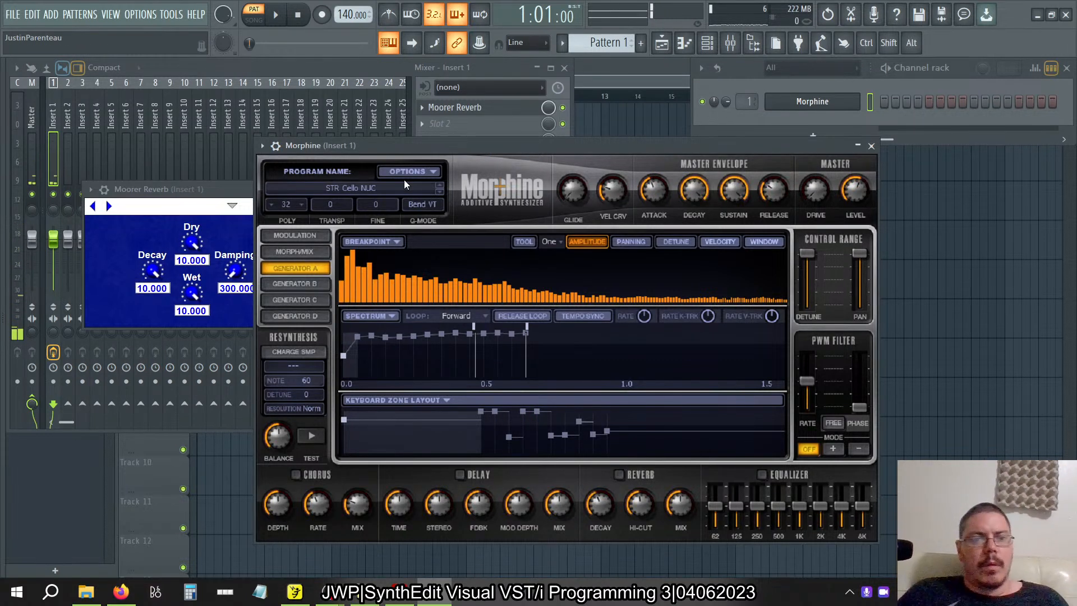
# Delete the Moorer Reverb plugin from the first effect slot of Insert 1.
pyautogui.click(195, 189)
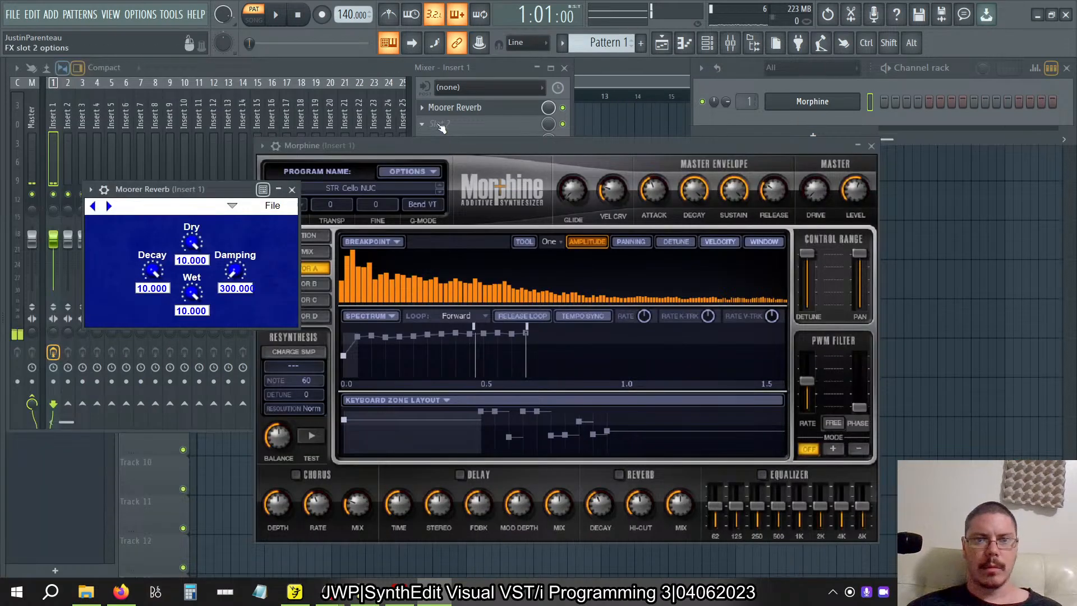
pyautogui.click(422, 109)
pyautogui.click(437, 134)
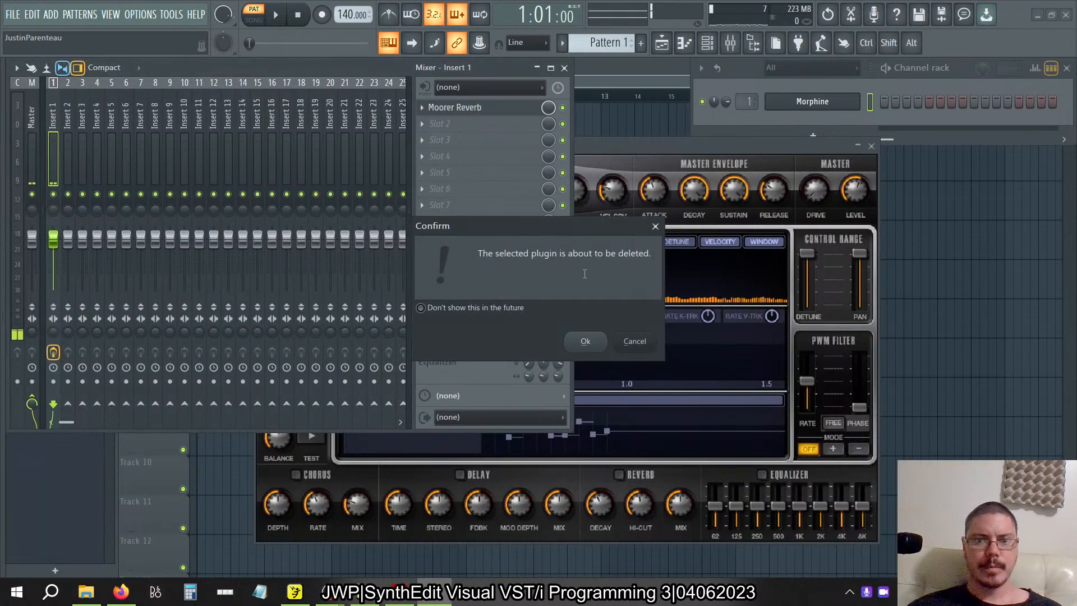
pyautogui.click(584, 339)
# Switch to SynthEdit and, in the Reverb's upper CombX6, move the Delay3 stack and its output modules right, clear of Fixed Values.
pyautogui.hotkey('alt', 'Tab')
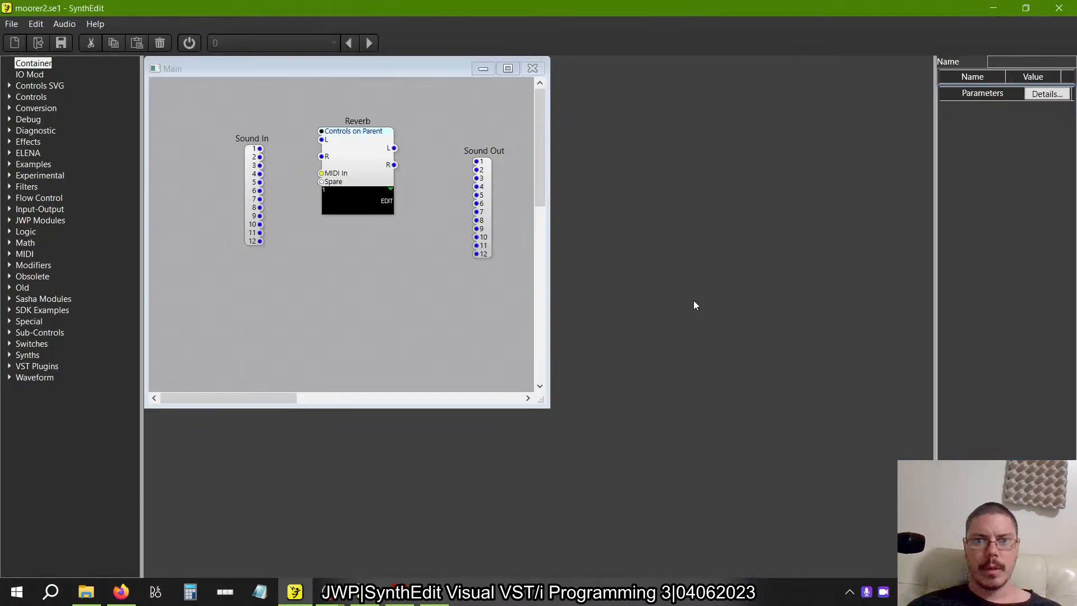
pyautogui.doubleClick(359, 139)
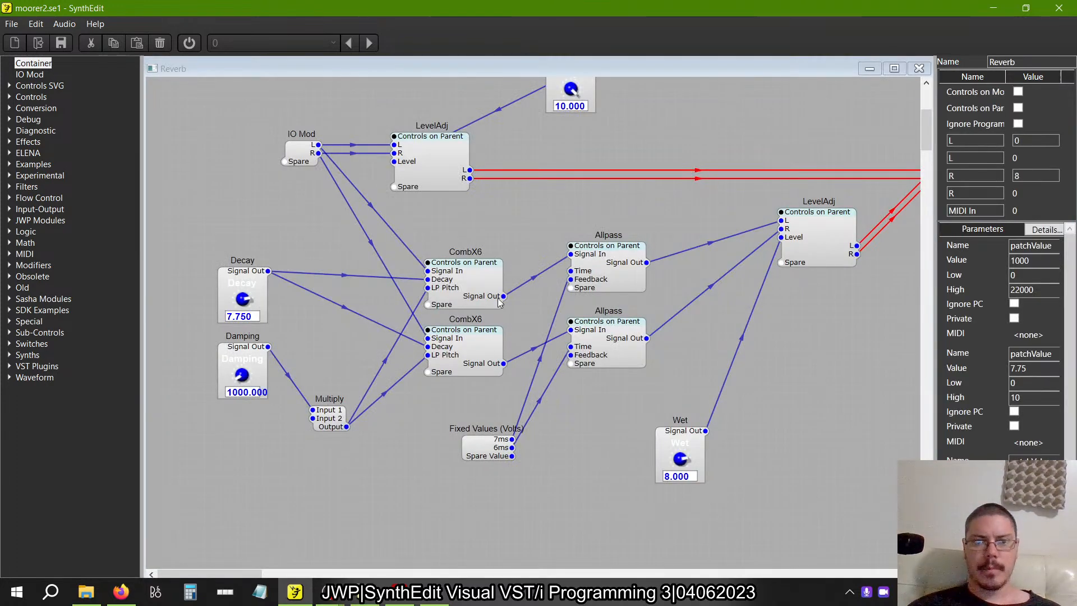
pyautogui.doubleClick(473, 289)
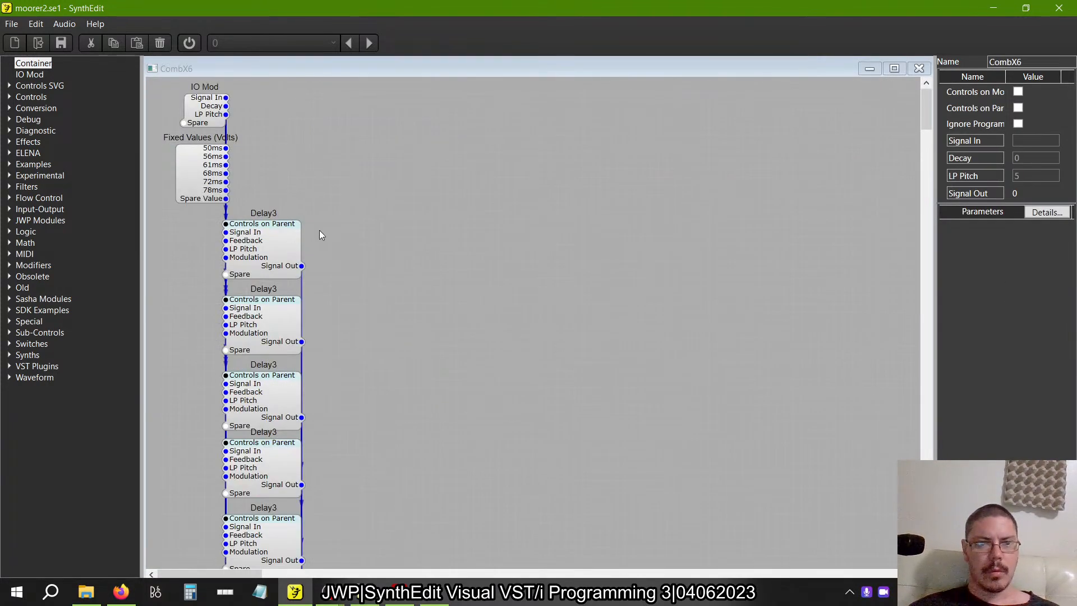
pyautogui.scroll(-5, 319, 230)
pyautogui.moveTo(308, 415); pyautogui.dragTo(197, 146)
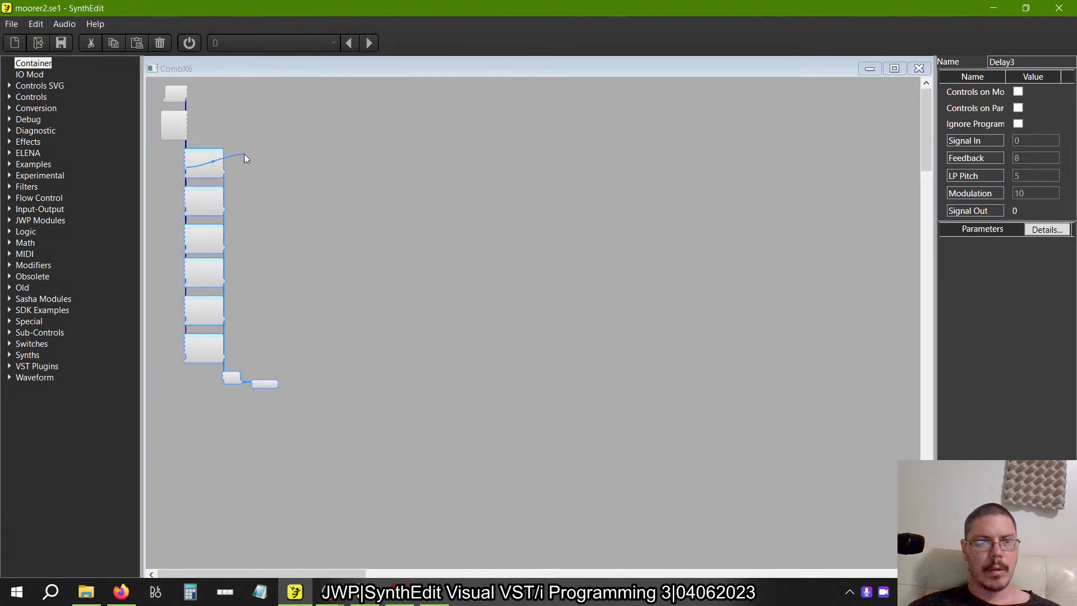
pyautogui.moveTo(201, 167); pyautogui.dragTo(309, 112)
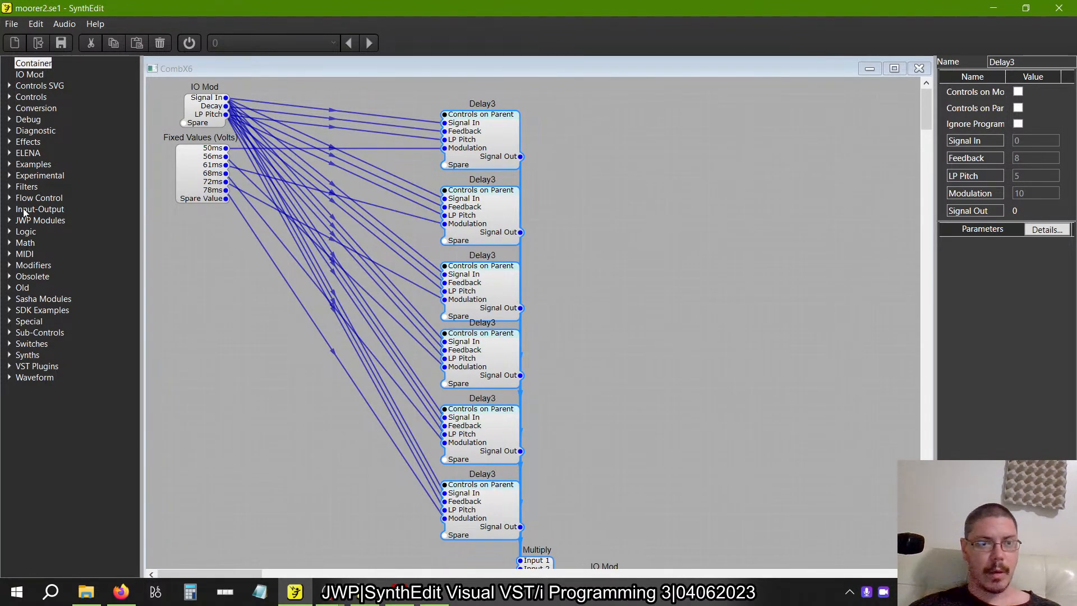
# Add six Level Adj modules between the Fixed Values module and the Delay3 modules.
pyautogui.click(10, 265)
pyautogui.moveTo(45, 299); pyautogui.dragTo(354, 144)
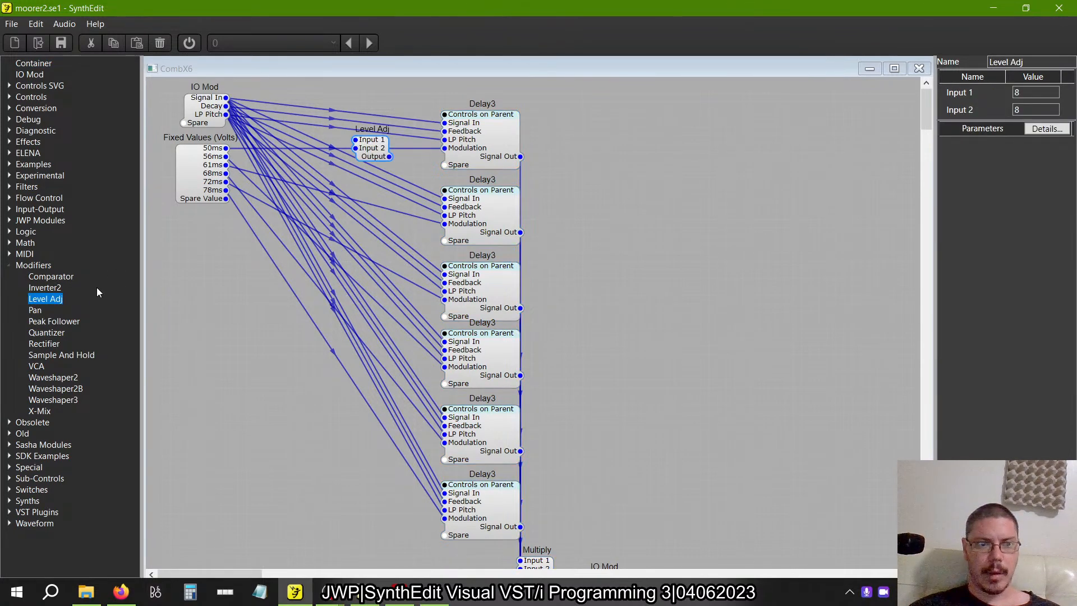
pyautogui.moveTo(45, 299); pyautogui.dragTo(370, 180)
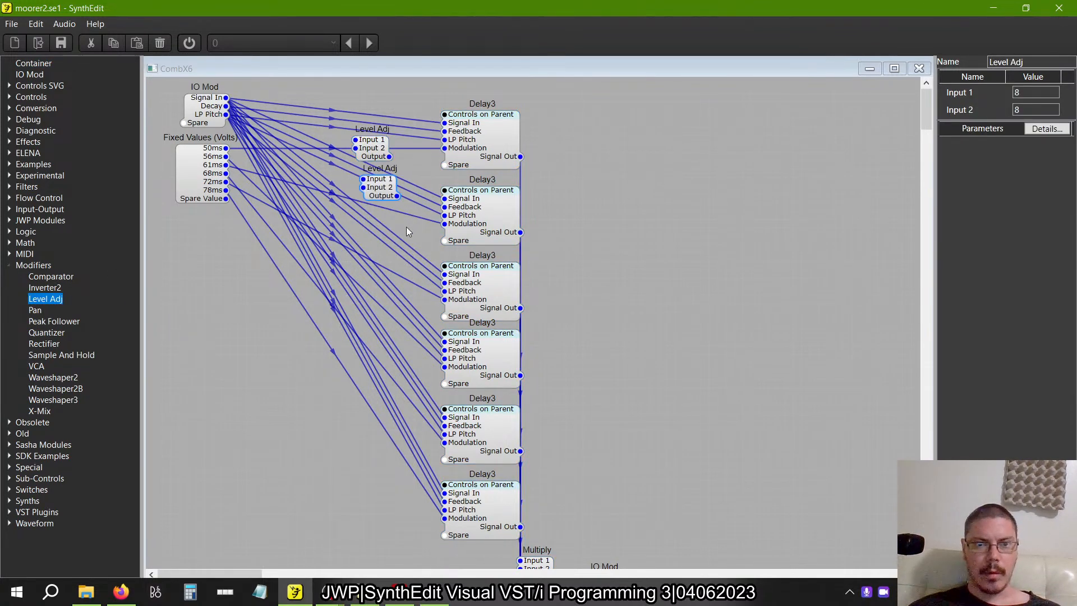
pyautogui.moveTo(407, 229); pyautogui.dragTo(337, 105)
pyautogui.hotkey('ctrl', 'v')
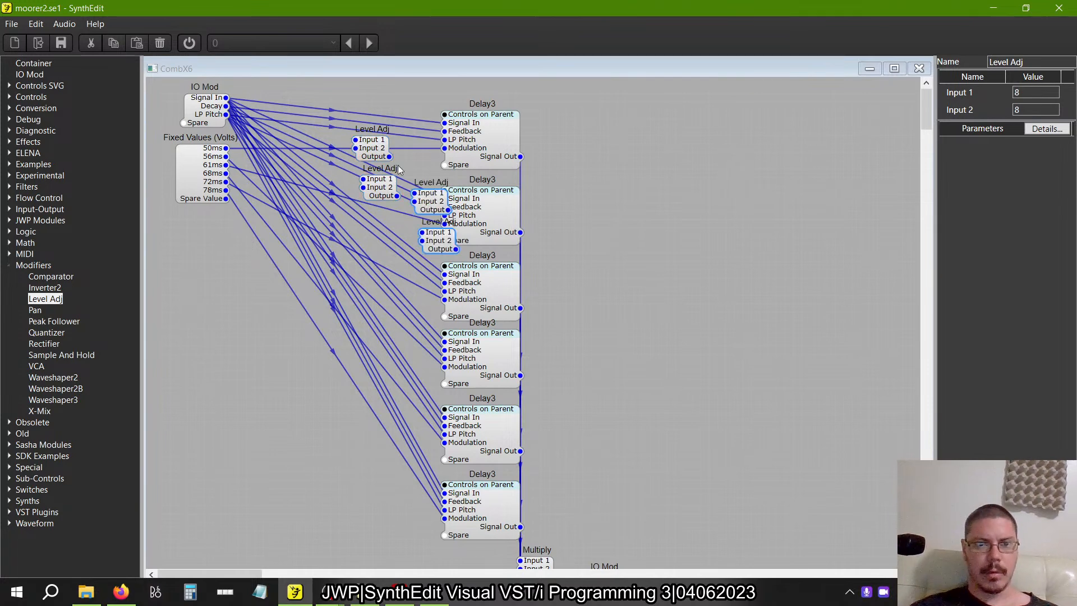
pyautogui.moveTo(439, 201); pyautogui.dragTo(368, 242)
pyautogui.hotkey('ctrl', 'v')
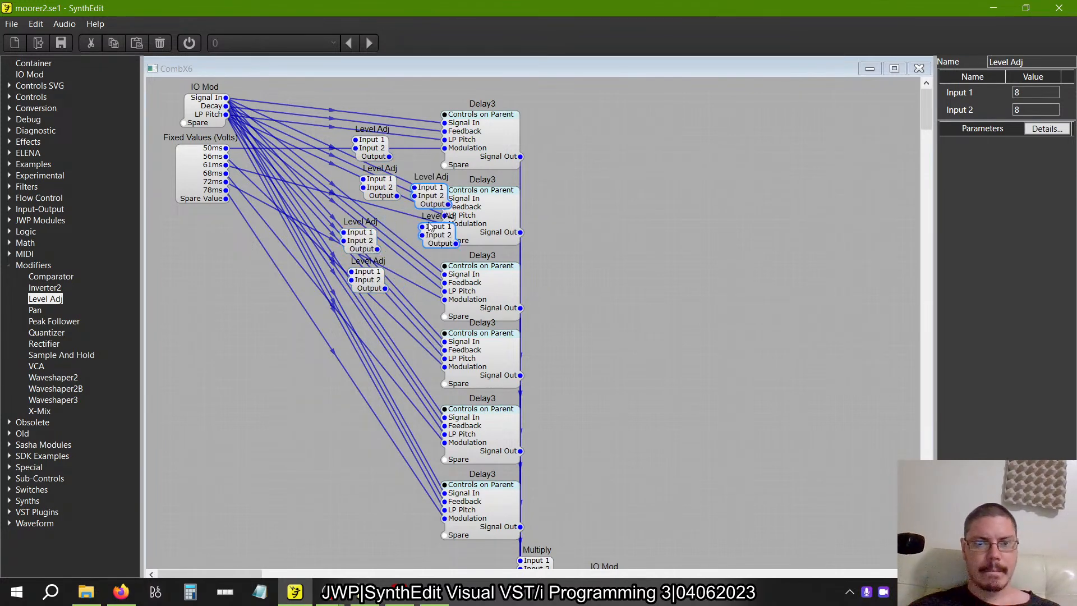
pyautogui.moveTo(437, 200); pyautogui.dragTo(363, 325)
pyautogui.click(333, 451)
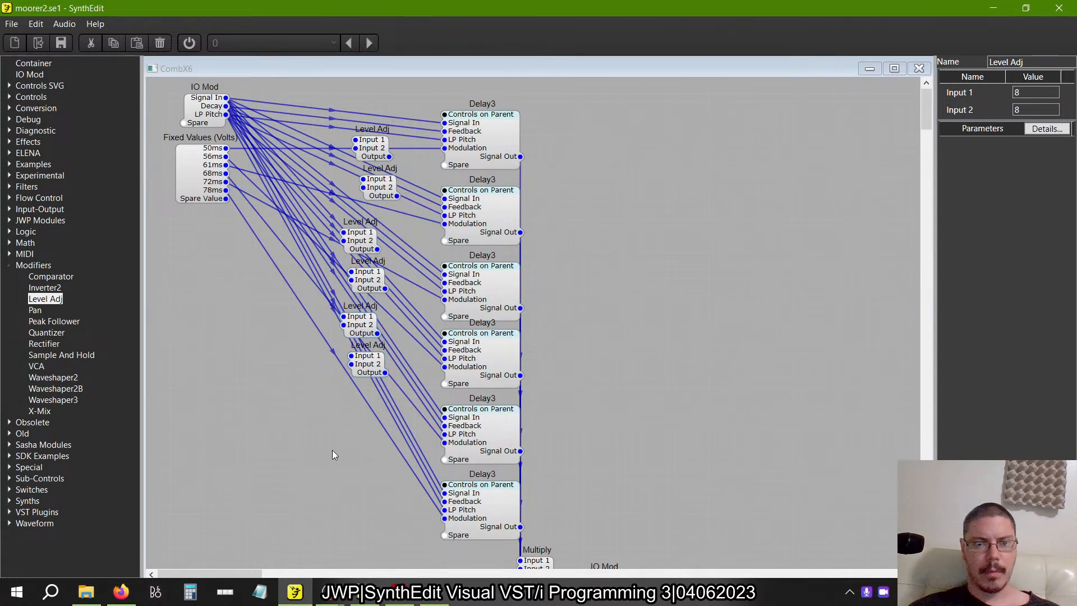
# Align the six Level Adj modules in one evenly spaced vertical column.
pyautogui.moveTo(375, 362); pyautogui.dragTo(367, 365)
pyautogui.moveTo(371, 286); pyautogui.dragTo(364, 289)
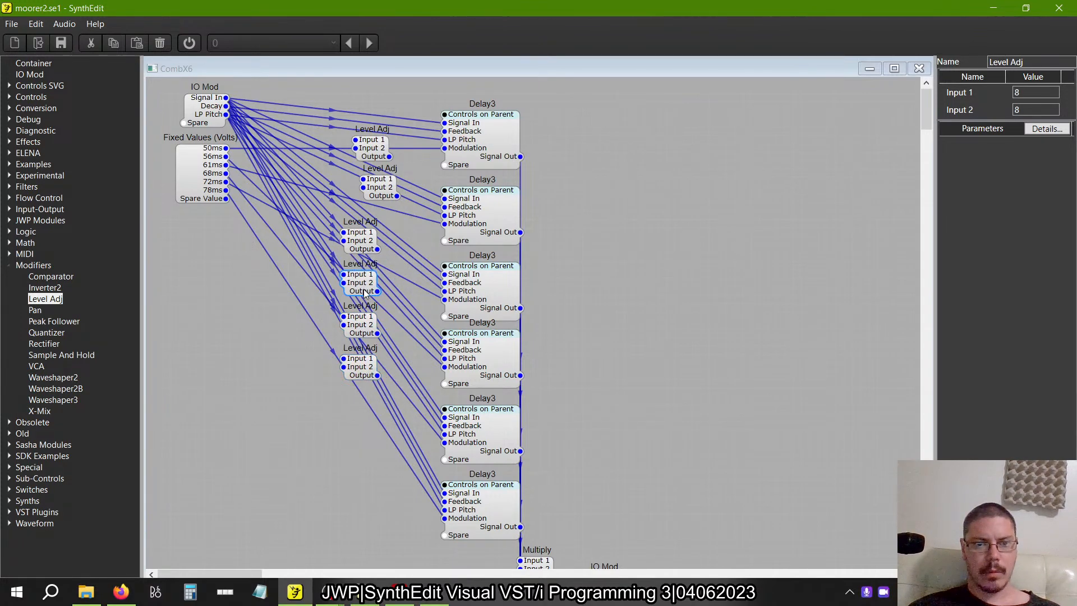
pyautogui.moveTo(388, 188); pyautogui.dragTo(369, 200)
pyautogui.moveTo(377, 143); pyautogui.dragTo(365, 152)
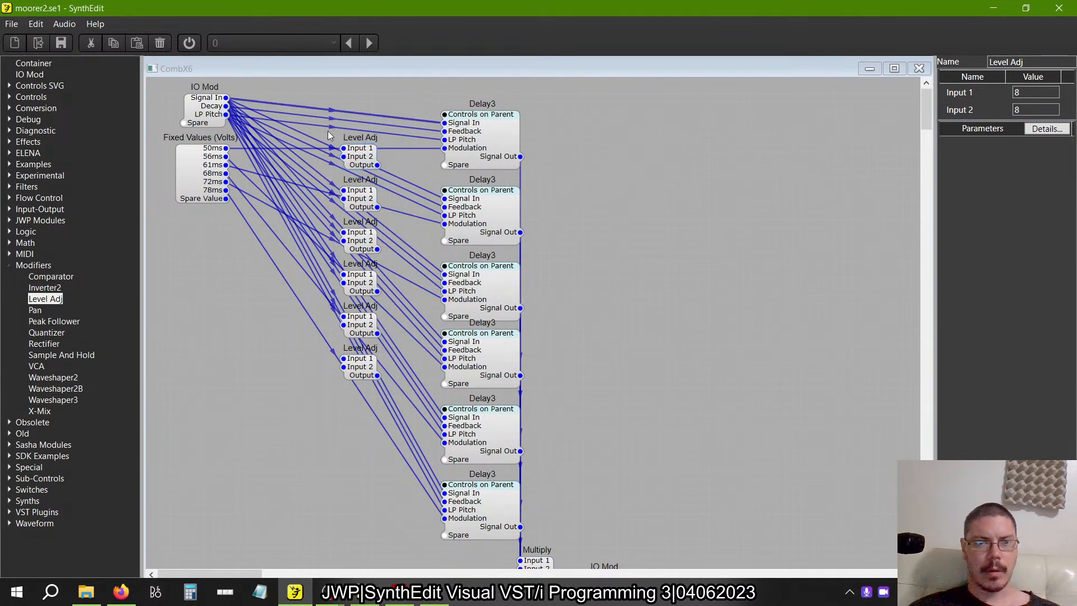
# Wire the 50ms, 56ms, 61ms, 68ms, 72ms and 78ms fixed values to Input 1 of the six Level Adj modules in order.
pyautogui.moveTo(226, 148); pyautogui.dragTo(343, 232)
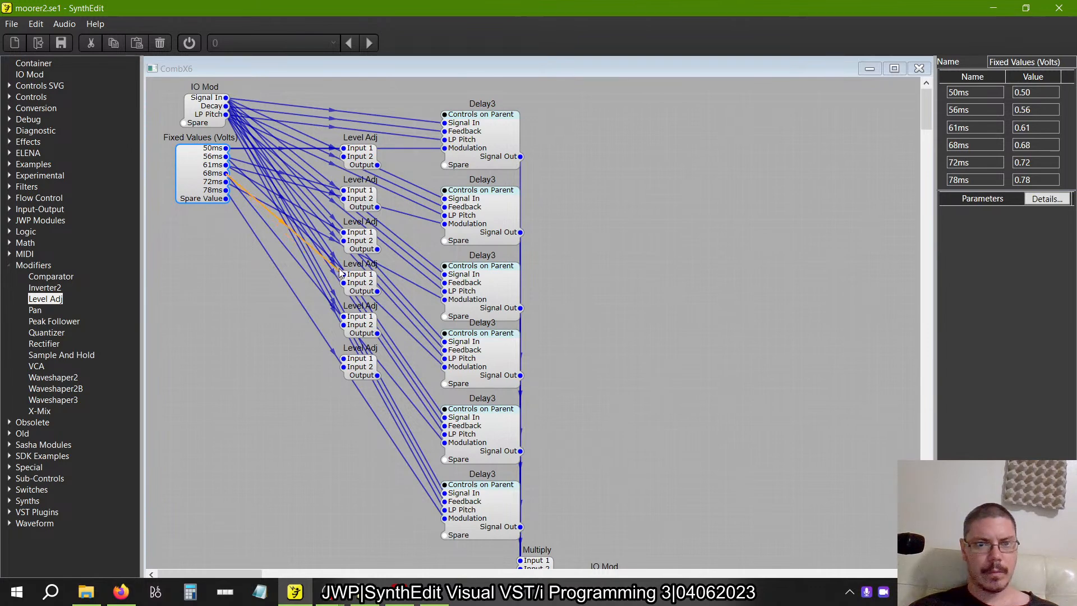
pyautogui.moveTo(339, 268); pyautogui.dragTo(343, 274)
pyautogui.moveTo(226, 182); pyautogui.dragTo(343, 316)
pyautogui.moveTo(343, 358); pyautogui.dragTo(226, 190)
# Try wiring the first two Level Adj outputs to the Modulation inputs of the first two Delay3 modules, and remove those wires.
pyautogui.click(379, 168)
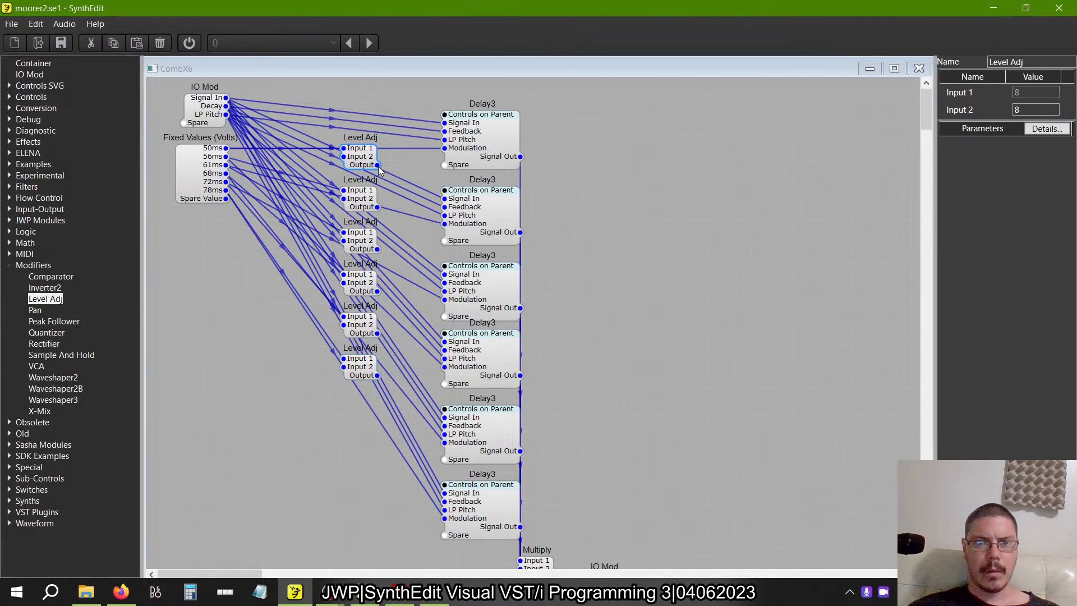
pyautogui.moveTo(433, 149); pyautogui.dragTo(443, 148)
pyautogui.moveTo(377, 207); pyautogui.dragTo(444, 224)
pyautogui.click(408, 159)
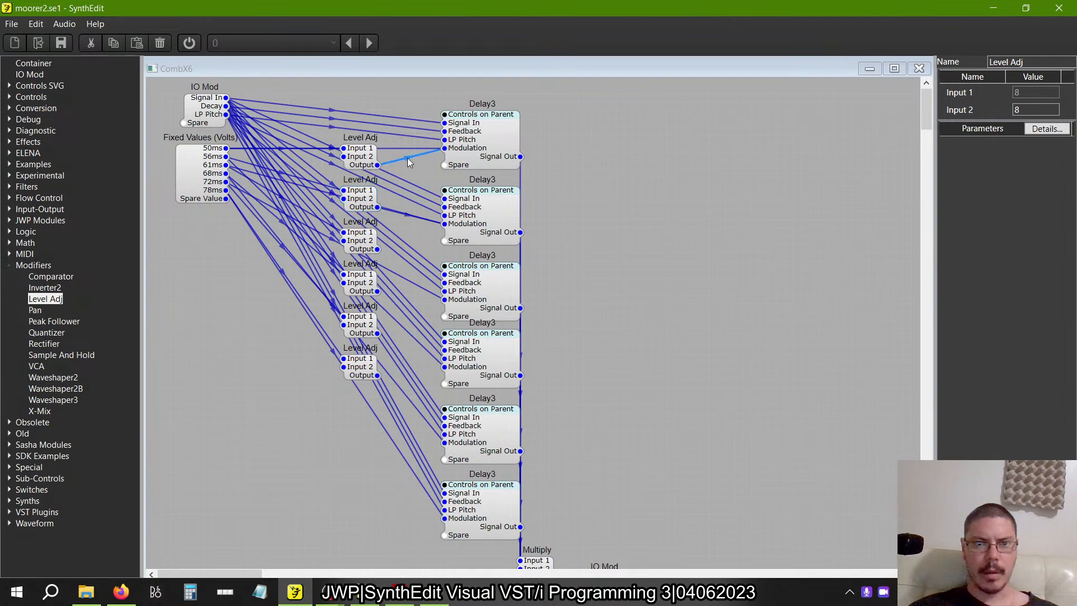
pyautogui.moveTo(365, 198)
pyautogui.mouseDown()
pyautogui.moveTo(374, 189)
pyautogui.moveTo(362, 199)
pyautogui.mouseUp()
pyautogui.click(410, 210)
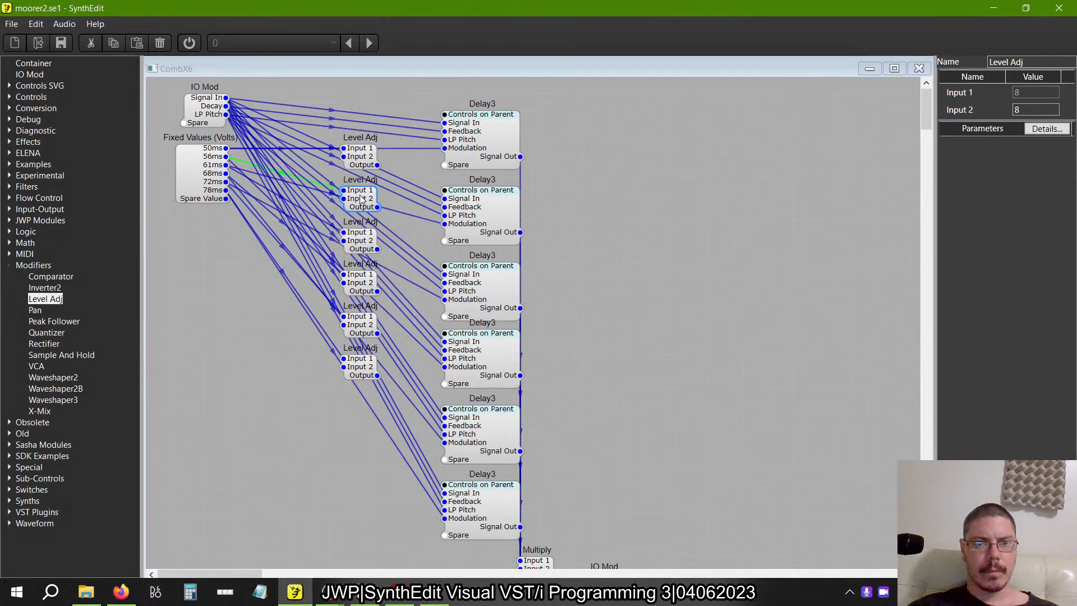
# Delete the direct wires from the Fixed Values module to the Modulation inputs of all six Delay3 modules.
pyautogui.click(403, 154)
pyautogui.click(410, 219)
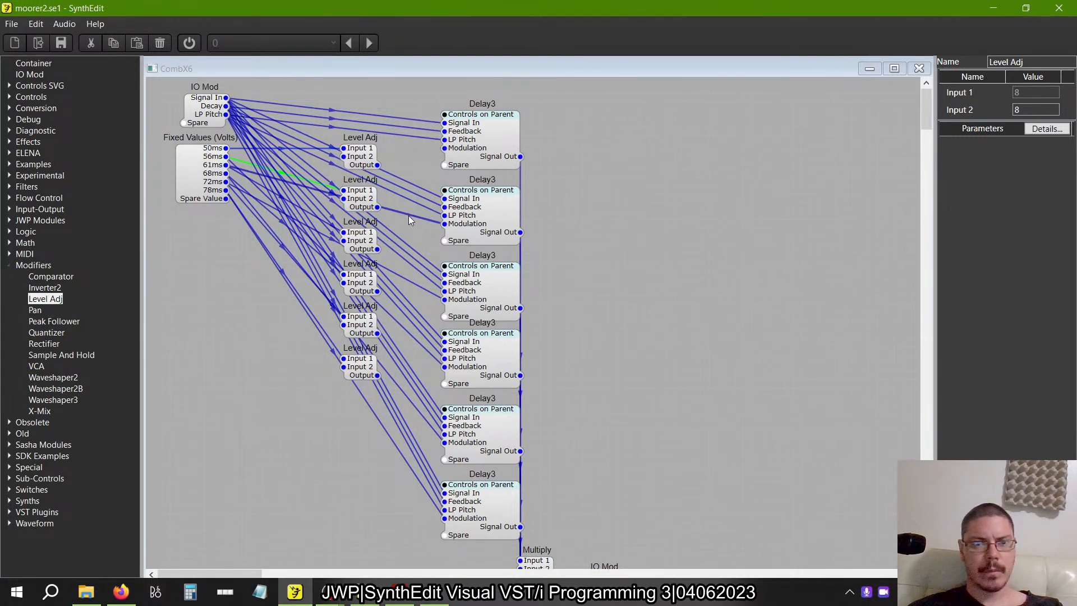
pyautogui.click(414, 286)
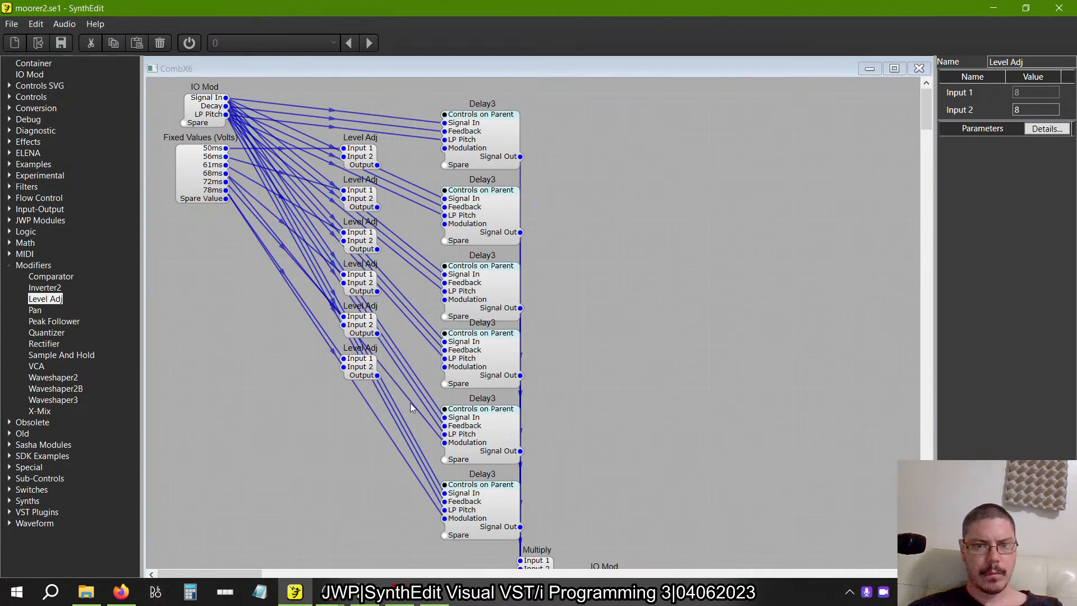
pyautogui.click(410, 468)
pyautogui.press('Delete')
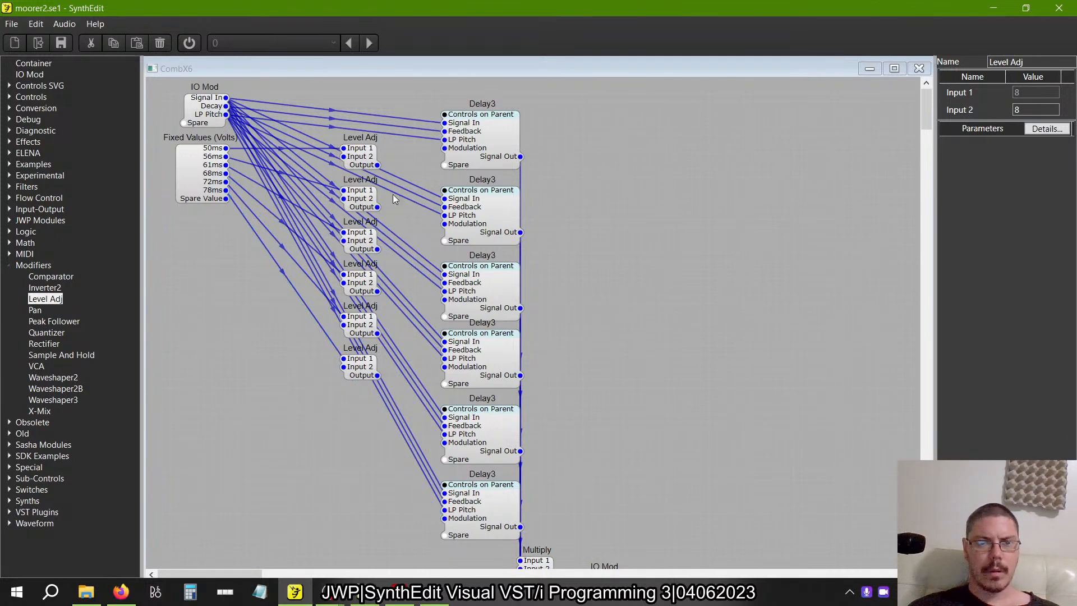
# Wire each Level Adj output to the Modulation input of its corresponding Delay3 module, in order.
pyautogui.moveTo(377, 164); pyautogui.dragTo(407, 163)
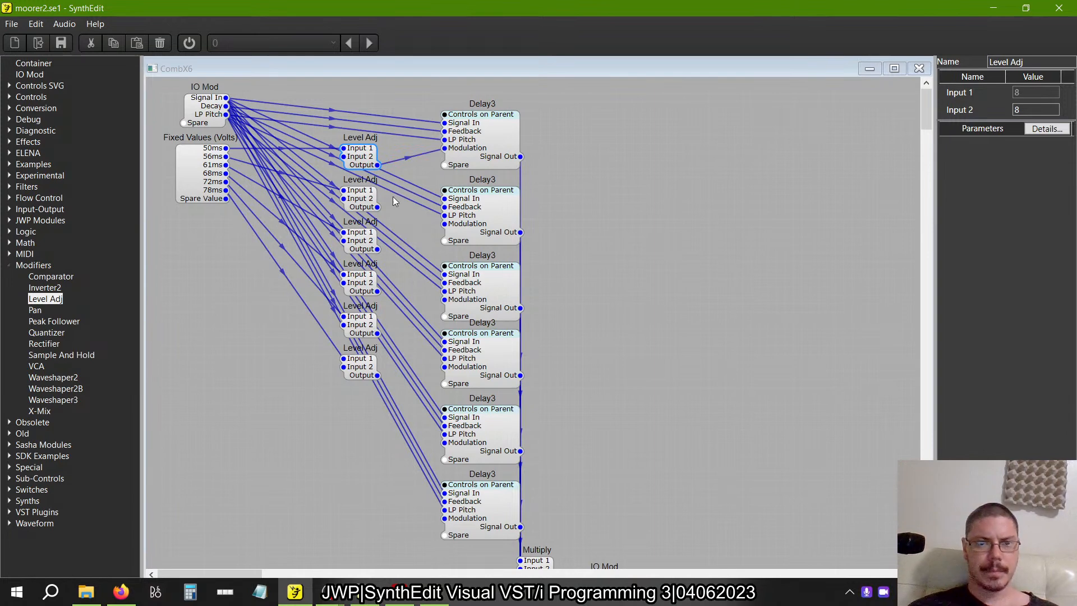
pyautogui.click(380, 207)
pyautogui.moveTo(417, 206); pyautogui.dragTo(445, 223)
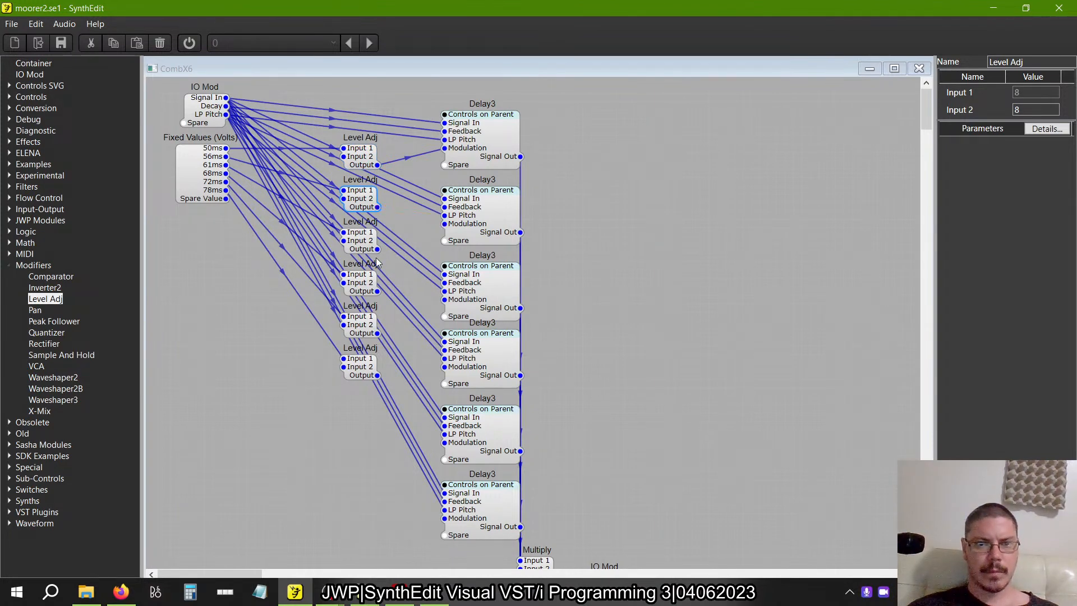
pyautogui.moveTo(378, 248); pyautogui.dragTo(448, 308)
pyautogui.moveTo(377, 291); pyautogui.dragTo(445, 366)
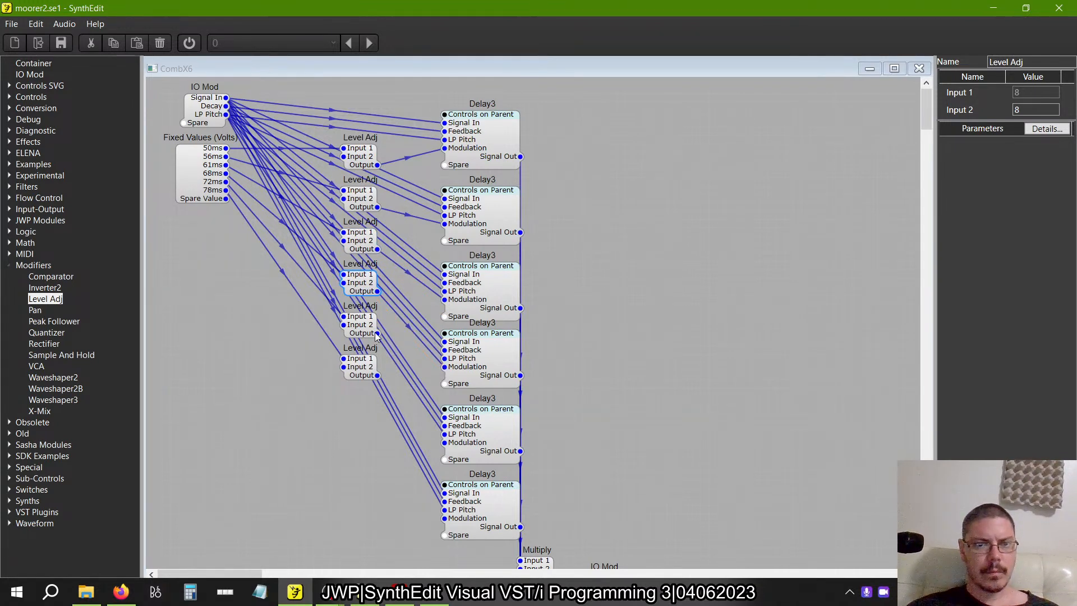
pyautogui.moveTo(377, 333); pyautogui.dragTo(444, 443)
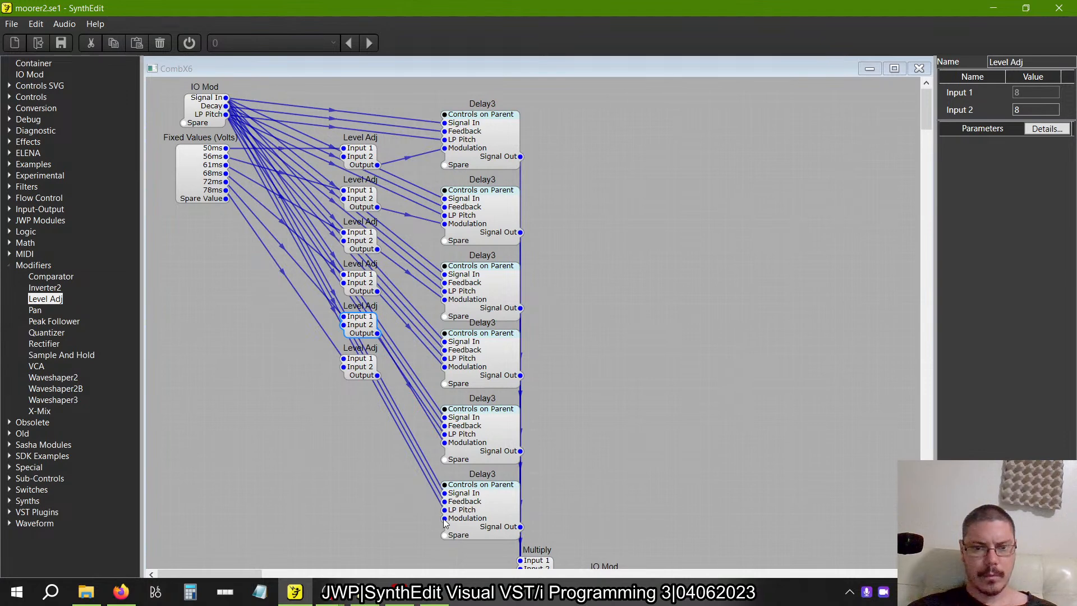
pyautogui.moveTo(444, 518); pyautogui.dragTo(378, 375)
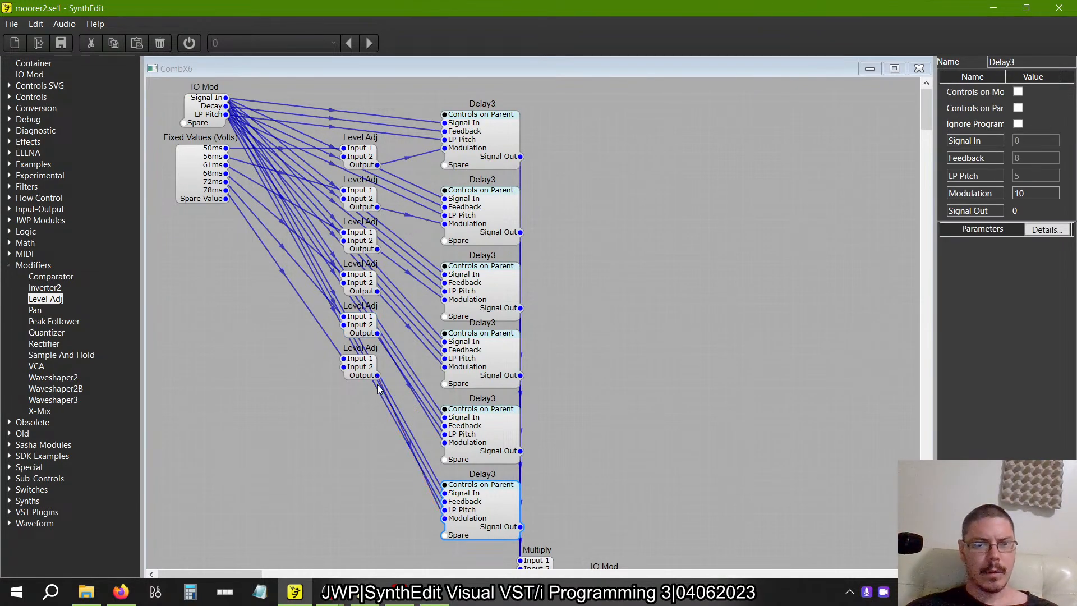
# Stack the Level Adj column below the Fixed Values module and place the Delay3 group with its output modules beneath it.
pyautogui.moveTo(380, 424); pyautogui.dragTo(324, 126)
pyautogui.moveTo(368, 161); pyautogui.dragTo(250, 240)
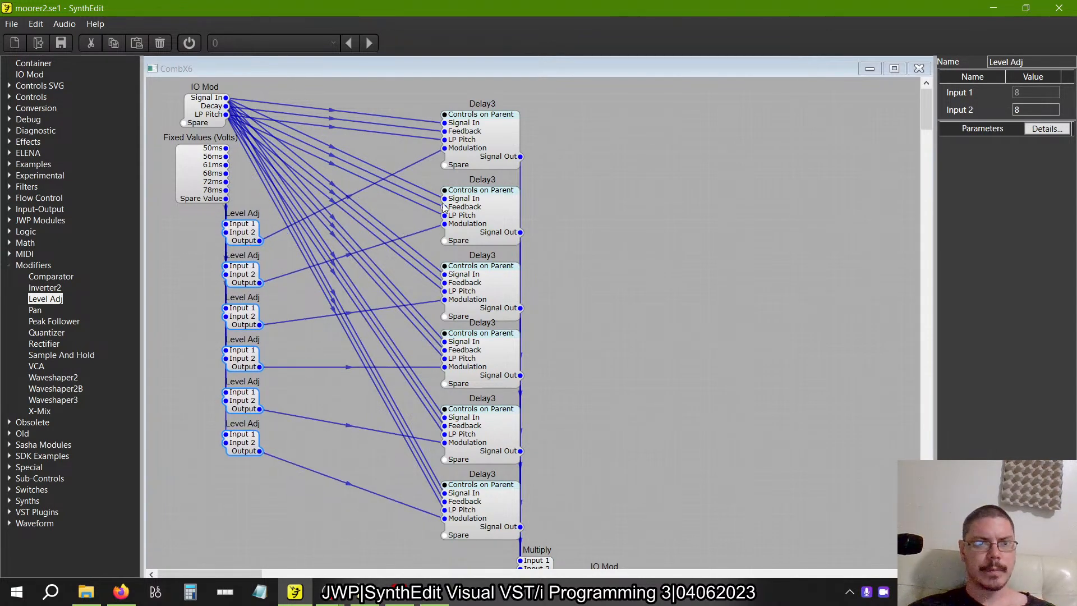
pyautogui.moveTo(425, 88); pyautogui.dragTo(794, 568)
pyautogui.moveTo(472, 154); pyautogui.dragTo(259, 543)
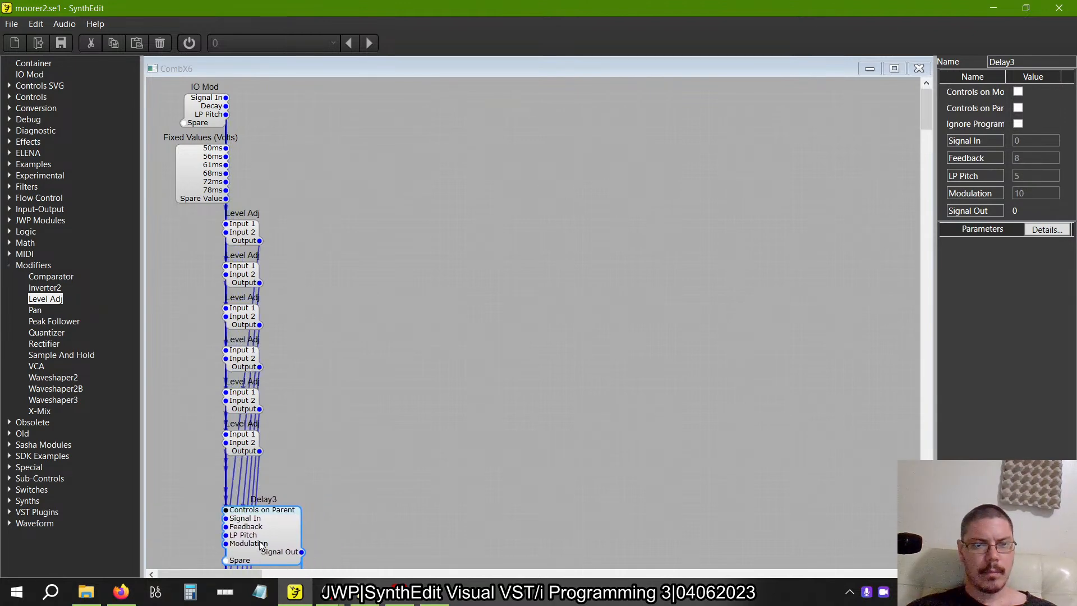
# Shift the Level Adj column and the Fixed Values module left so the Level Adj outputs line up with the IO Mod's outputs.
pyautogui.moveTo(300, 489); pyautogui.dragTo(207, 205)
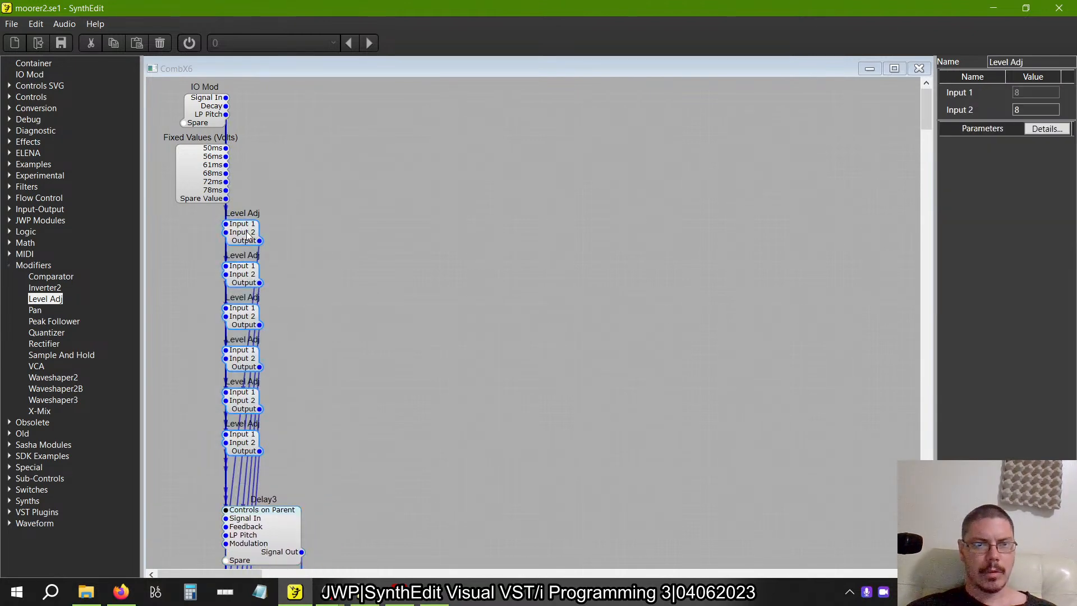
pyautogui.moveTo(250, 240); pyautogui.dragTo(215, 235)
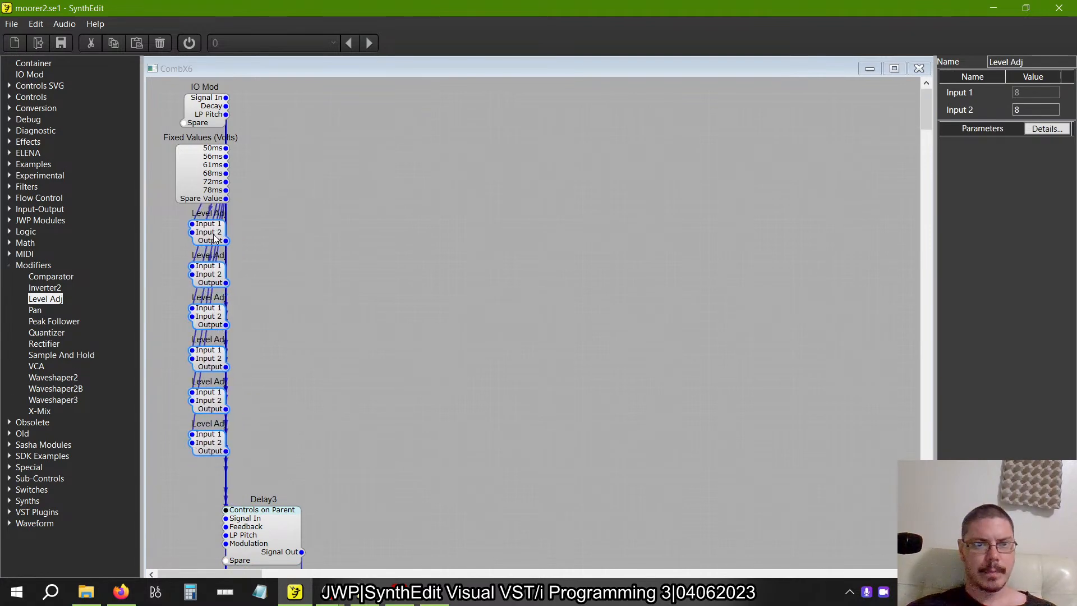
pyautogui.moveTo(205, 198)
pyautogui.mouseDown()
pyautogui.moveTo(176, 197)
pyautogui.moveTo(195, 188)
pyautogui.moveTo(211, 206)
pyautogui.mouseUp()
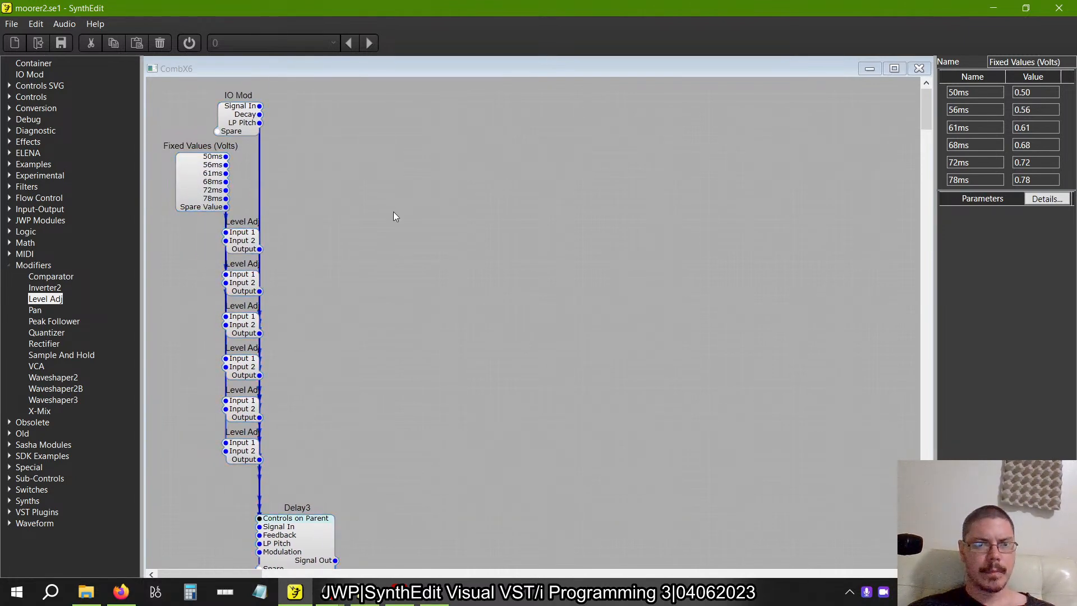
# Wire a new input on the CombX6 IO Mod to Input 2 of all six Level Adj modules.
pyautogui.scroll(-10, 392, 210)
pyautogui.scroll(10, 394, 216)
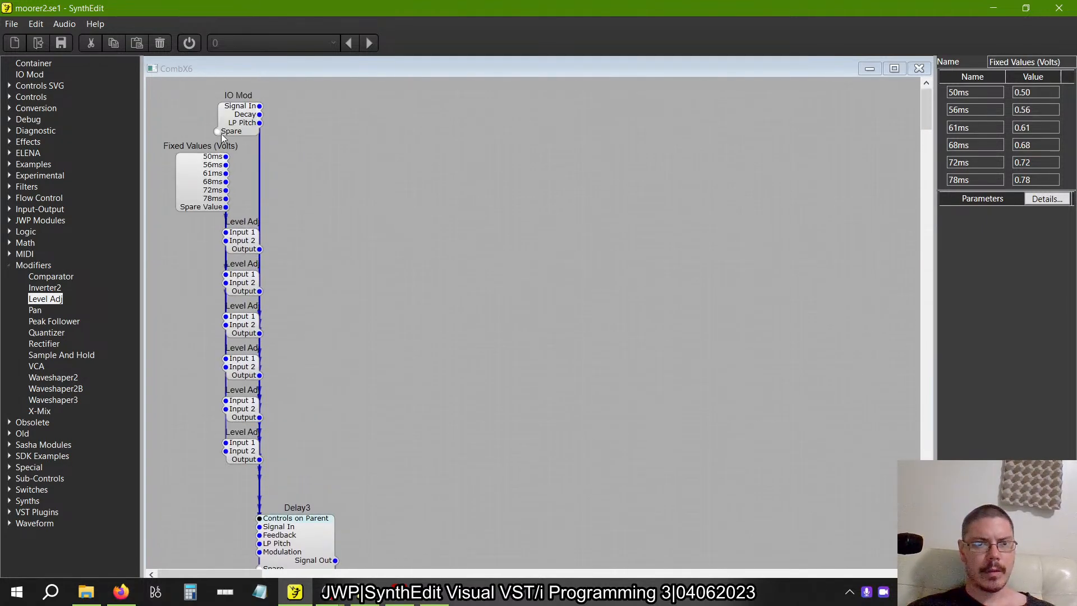
pyautogui.moveTo(218, 131); pyautogui.dragTo(231, 245)
pyautogui.moveTo(253, 136); pyautogui.dragTo(258, 131)
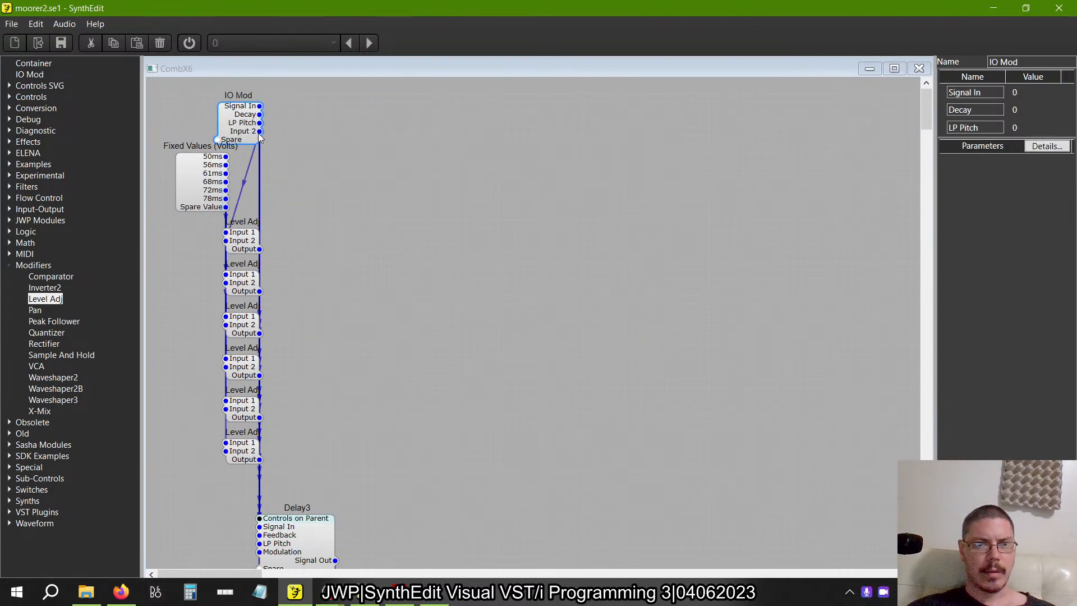
pyautogui.moveTo(271, 280); pyautogui.dragTo(233, 283)
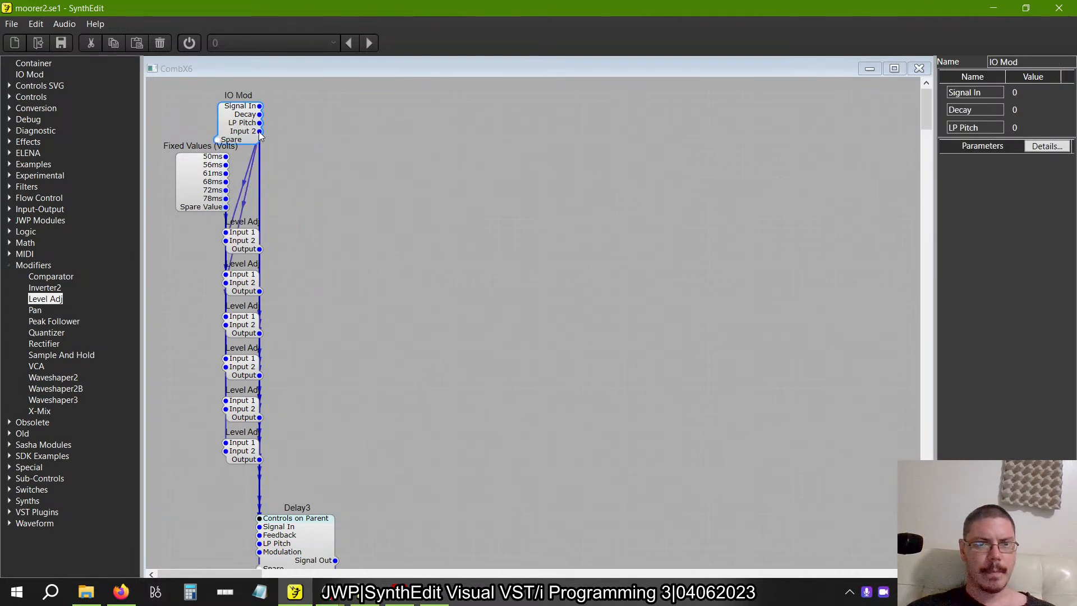
pyautogui.moveTo(303, 320); pyautogui.dragTo(243, 331)
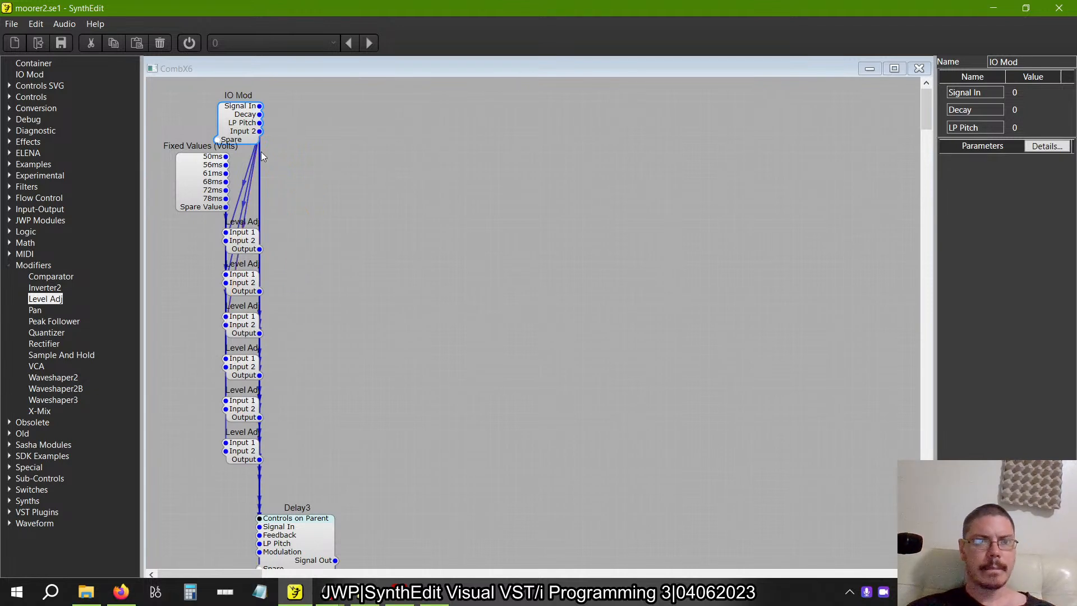
pyautogui.moveTo(312, 314); pyautogui.dragTo(226, 366)
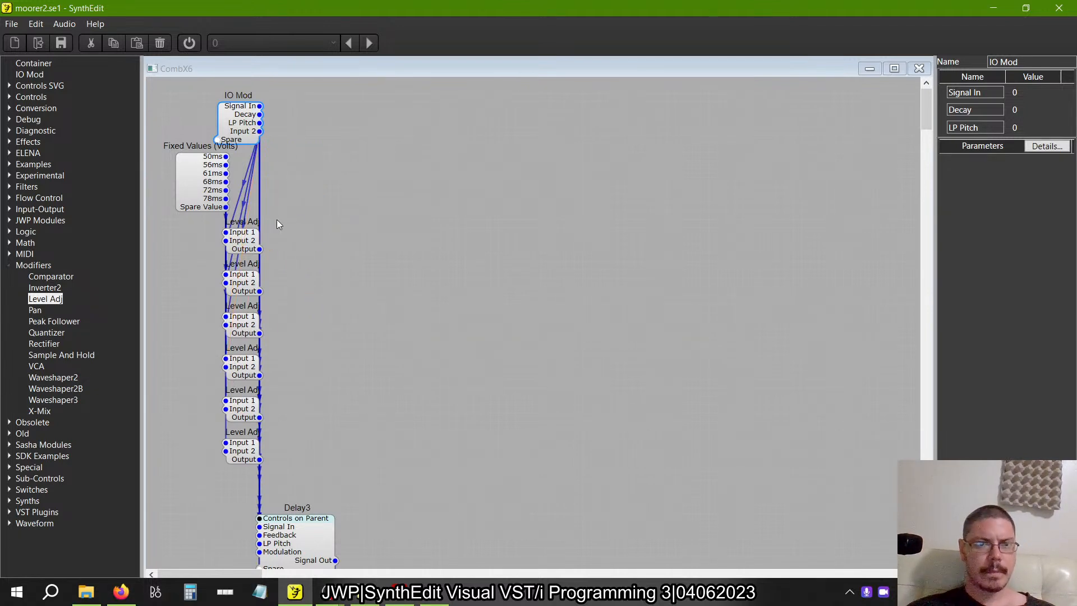
pyautogui.moveTo(274, 409); pyautogui.dragTo(235, 409)
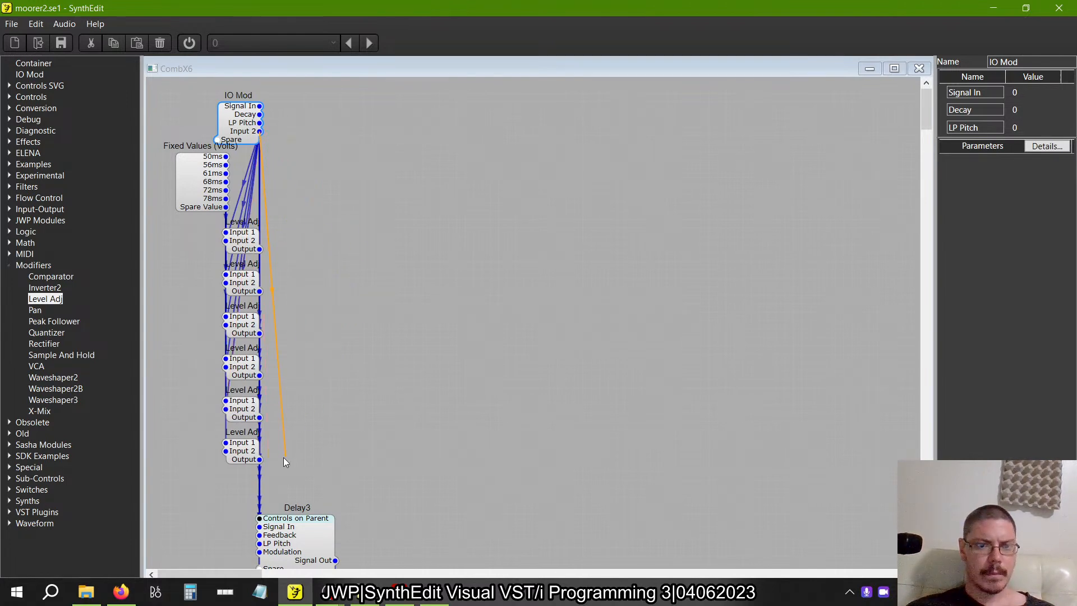
pyautogui.moveTo(284, 457); pyautogui.dragTo(231, 452)
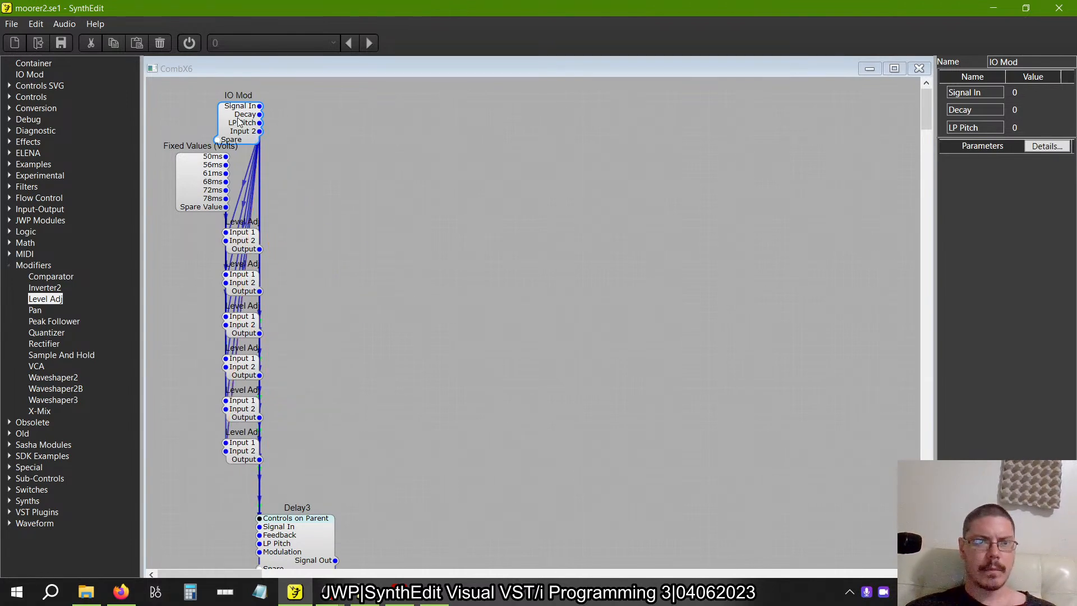
# Rename the IO Mod's new Input 2 pin as Size and close the CombX6 structure.
pyautogui.click(197, 200)
pyautogui.click(246, 121)
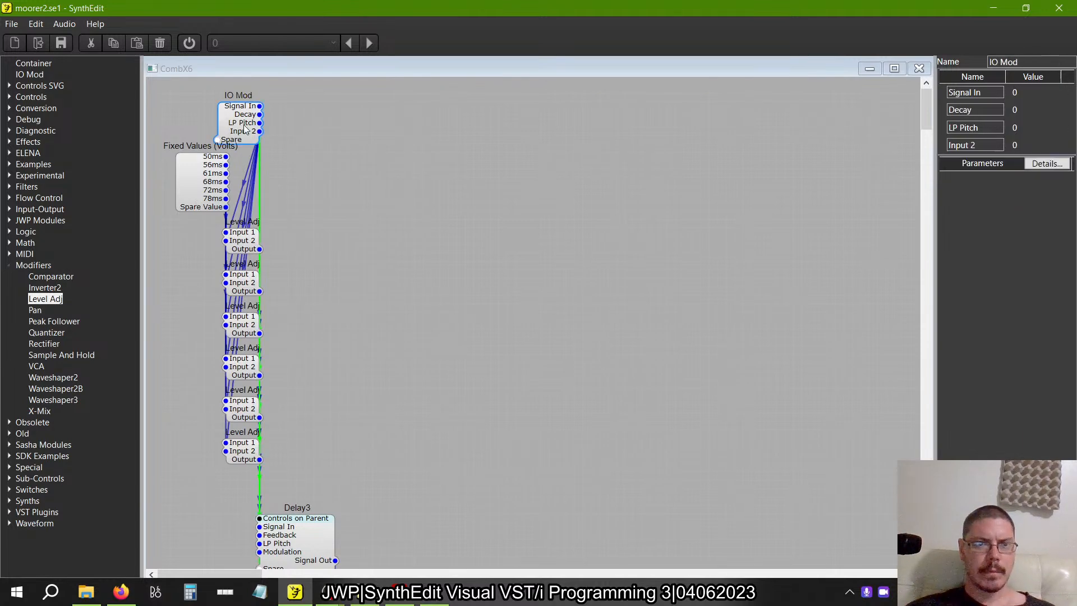
pyautogui.click(970, 146)
pyautogui.write('sIZE')
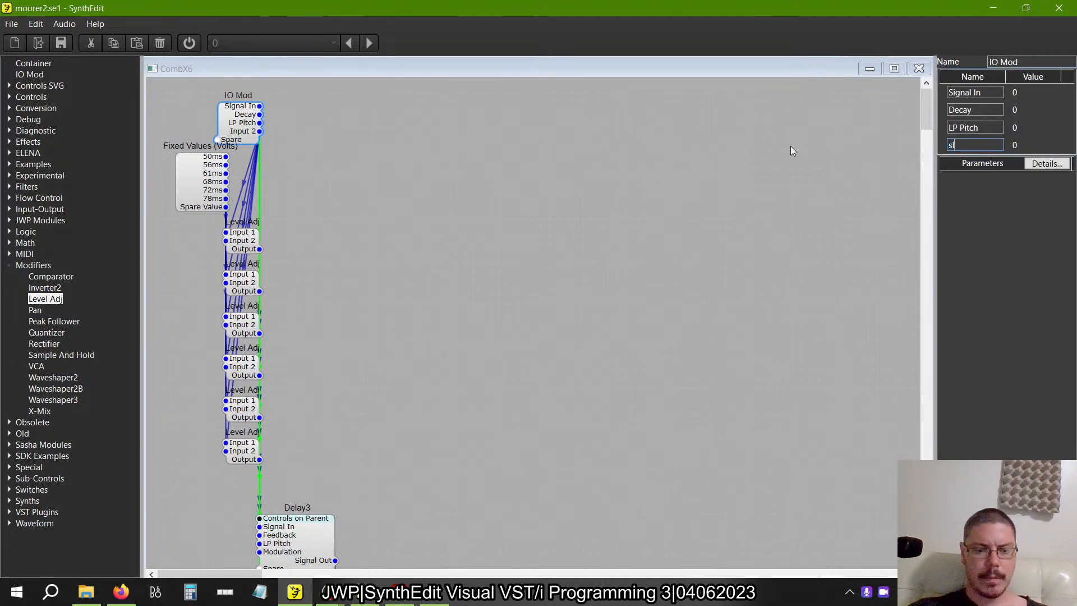
pyautogui.press('Tab')
pyautogui.hotkey('shift', 'Tab')
pyautogui.hotkey('shift', 'Tab')
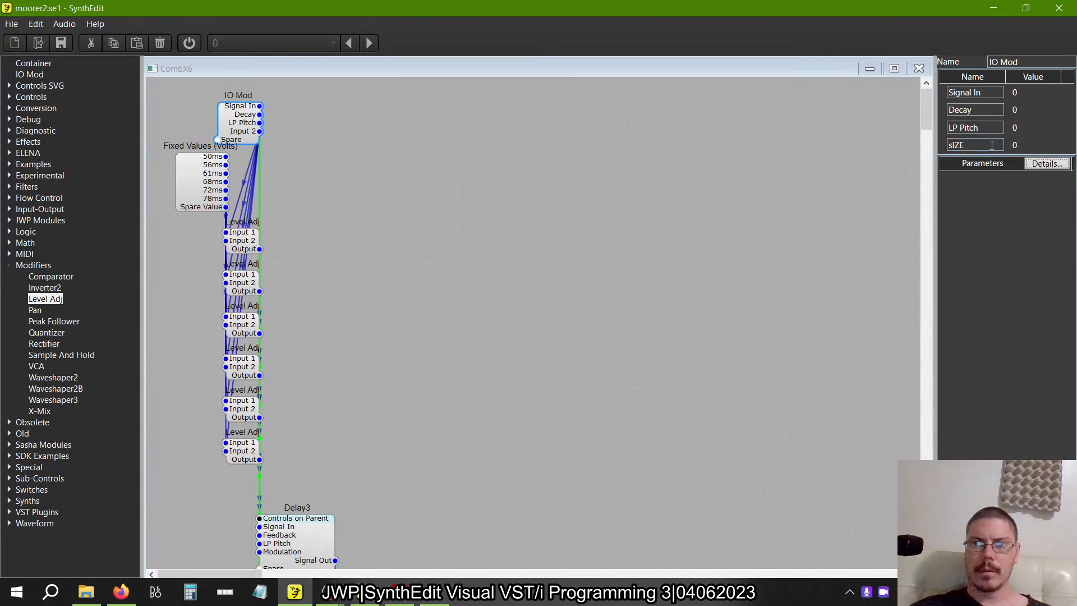
pyautogui.write('Size')
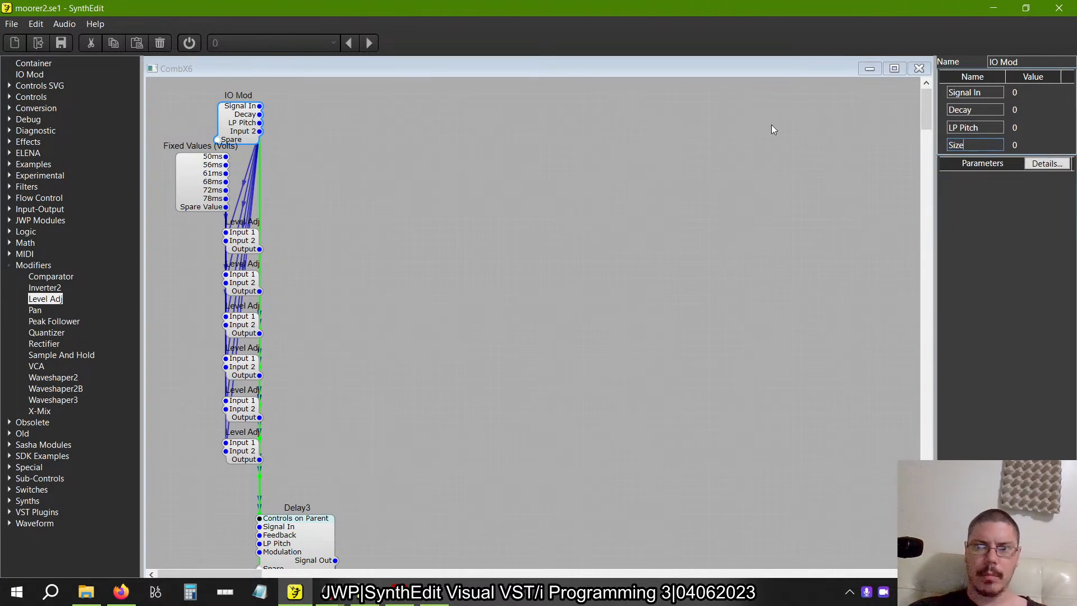
pyautogui.press('Tab')
pyautogui.click(918, 67)
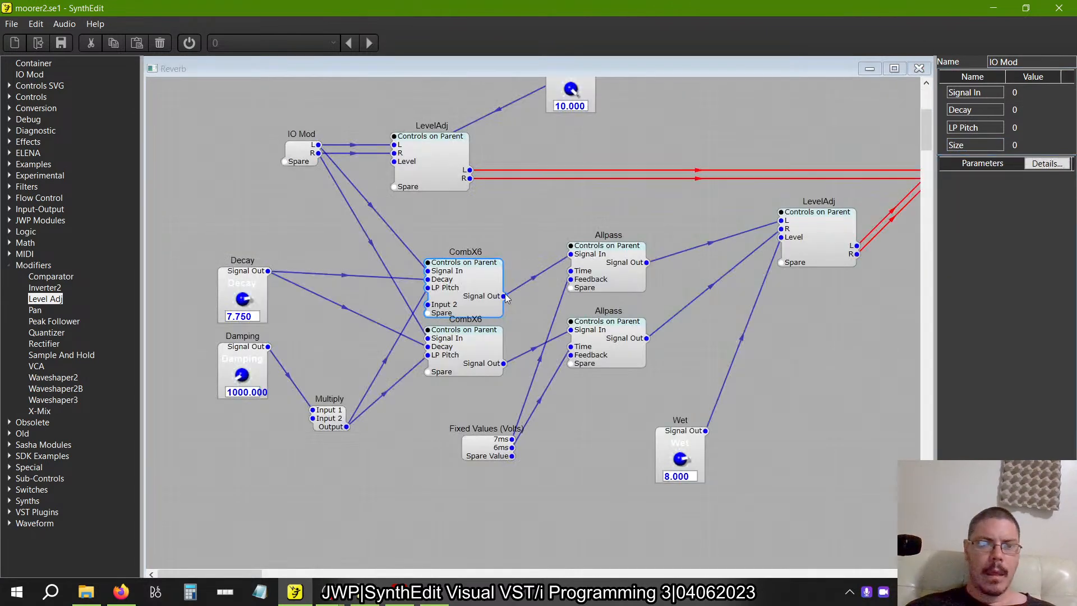
# Duplicate the Damping knob below the original and wire the copy to the Size input of the upper CombX6.
pyautogui.click(251, 359)
pyautogui.hotkey('ctrl', 'c')
pyautogui.hotkey('ctrl', 'v')
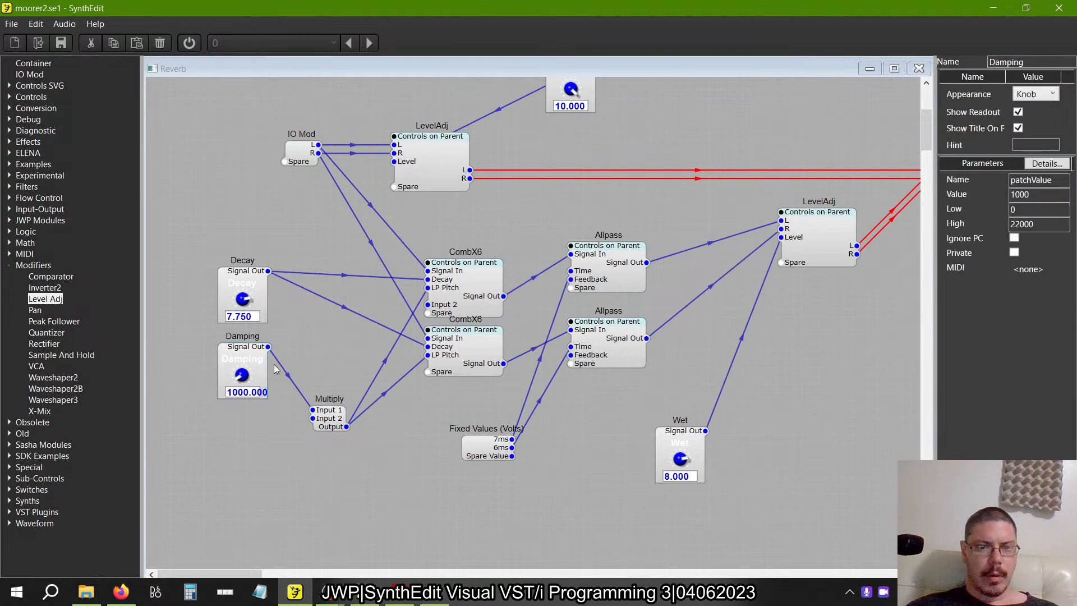
pyautogui.moveTo(303, 397); pyautogui.dragTo(427, 305)
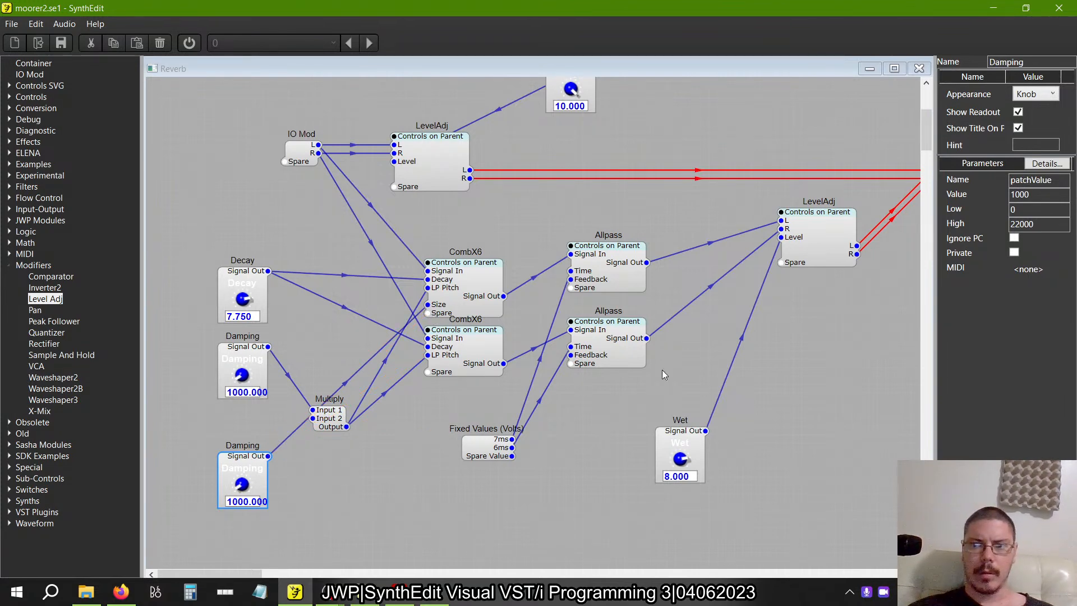
# Set the copied Damping knob's low limit to 1, high limit to 10 and value to 1.
pyautogui.click(1040, 209)
pyautogui.write('10')
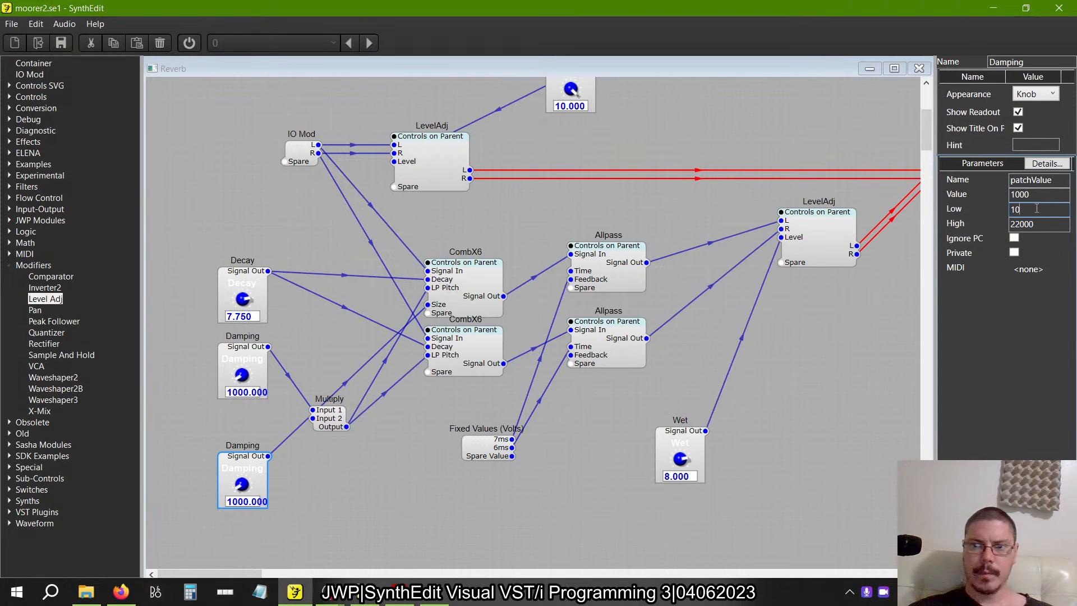
pyautogui.press('Return')
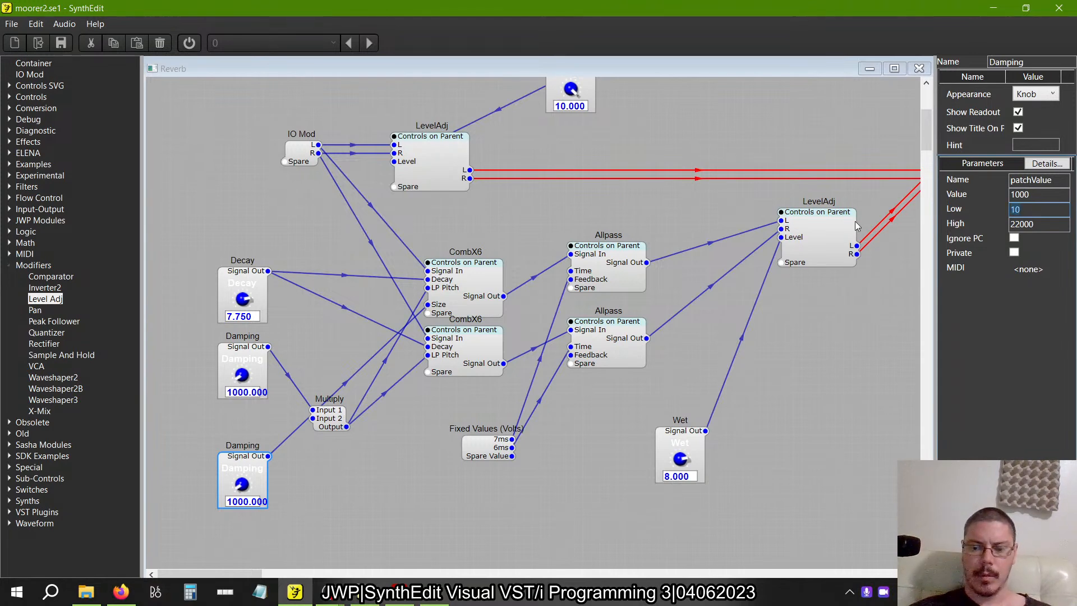
pyautogui.press('Tab')
pyautogui.write('10')
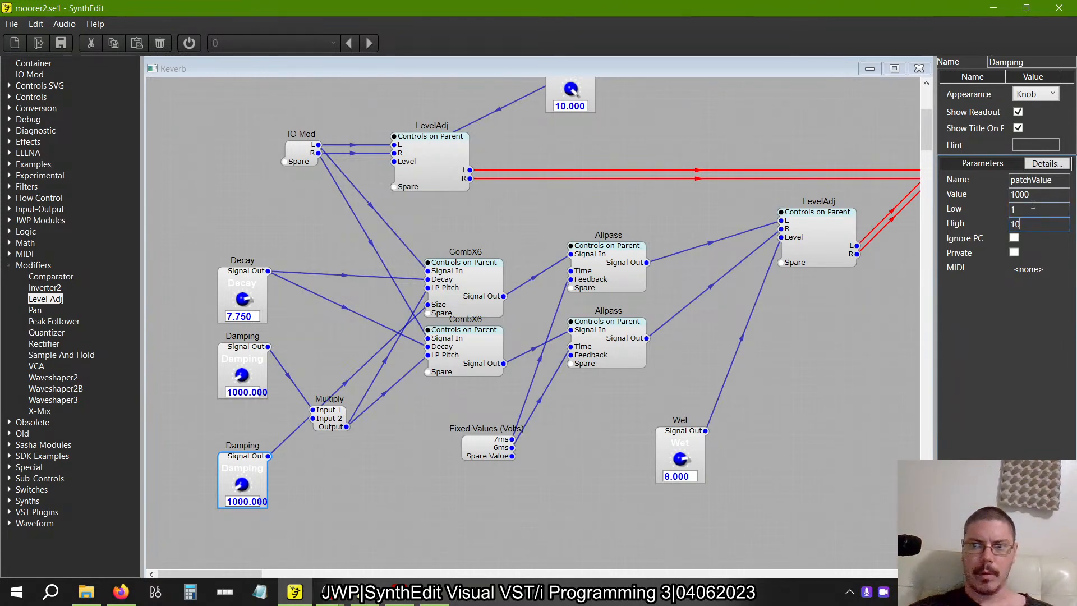
pyautogui.moveTo(1035, 195); pyautogui.dragTo(909, 193)
pyautogui.write('5')
pyautogui.press('Tab')
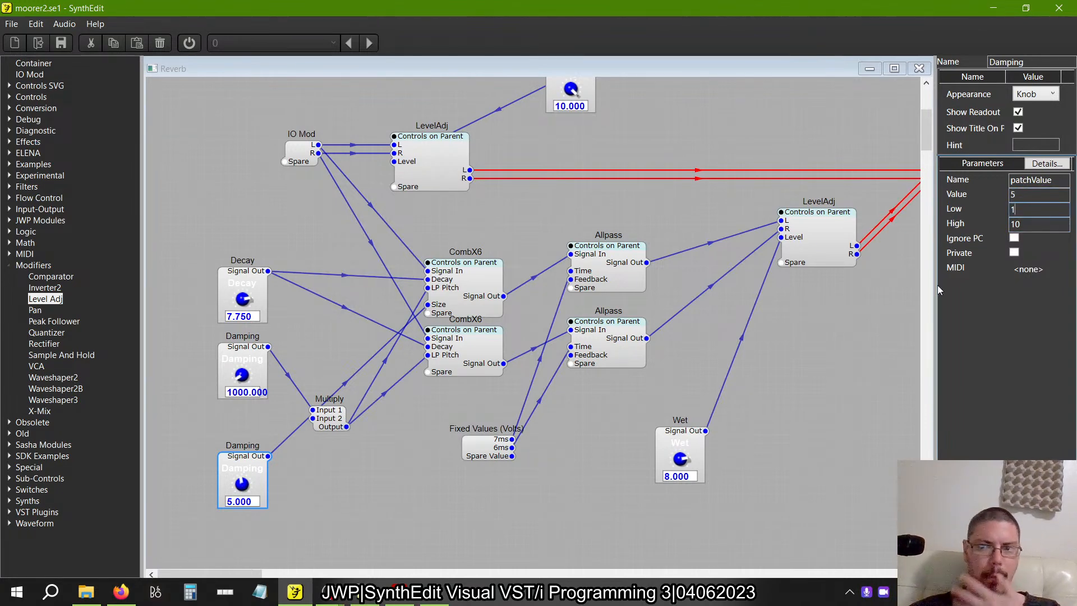
pyautogui.write('1')
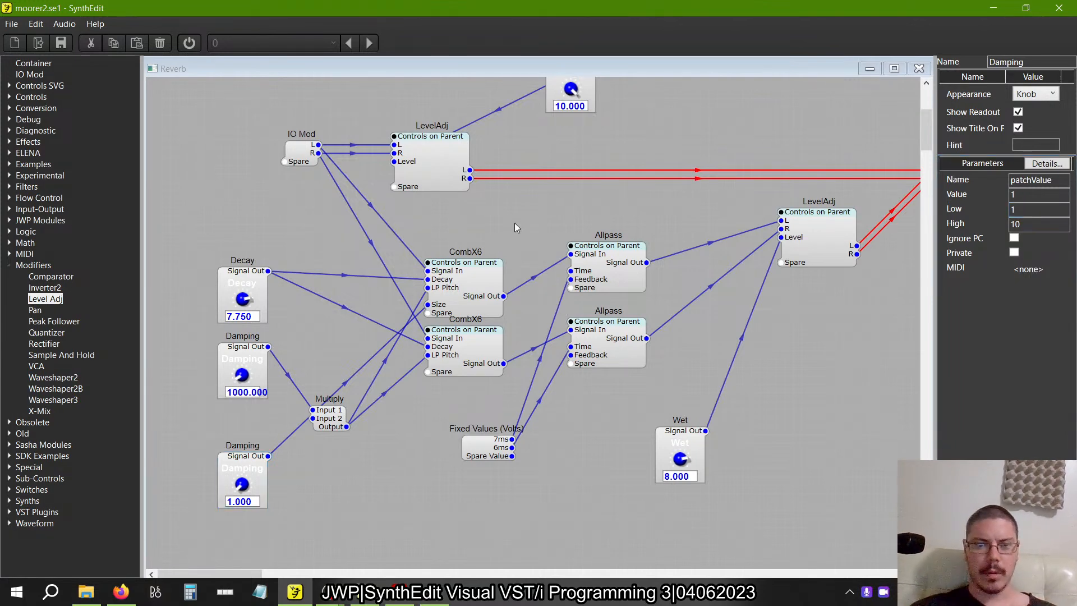
# Containerize the lower CombX6 module.
pyautogui.click(471, 358)
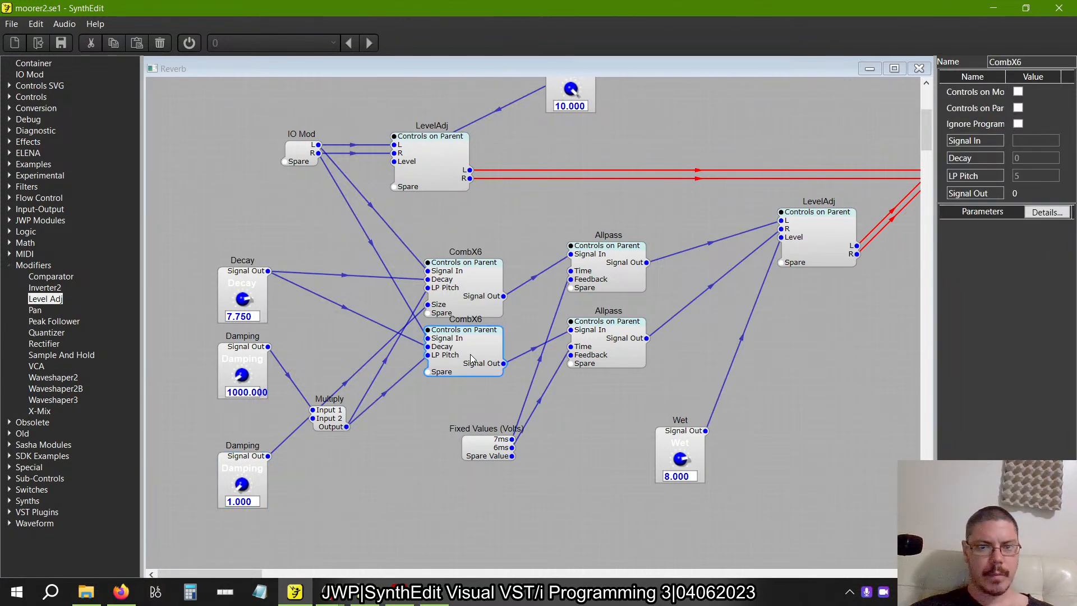
pyautogui.rightClick(470, 354)
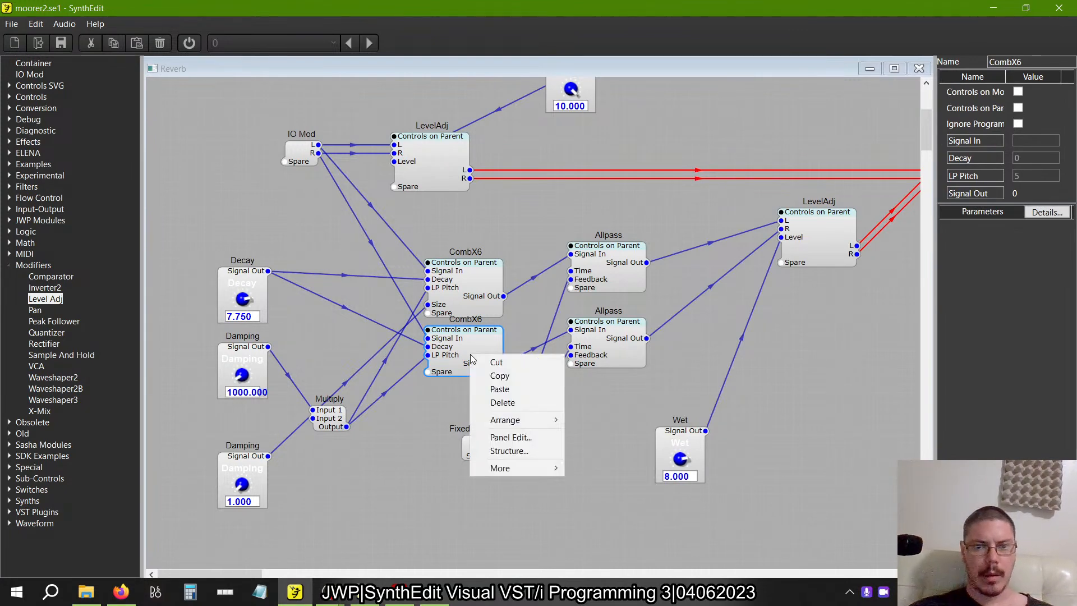
pyautogui.moveTo(533, 468)
pyautogui.click(601, 373)
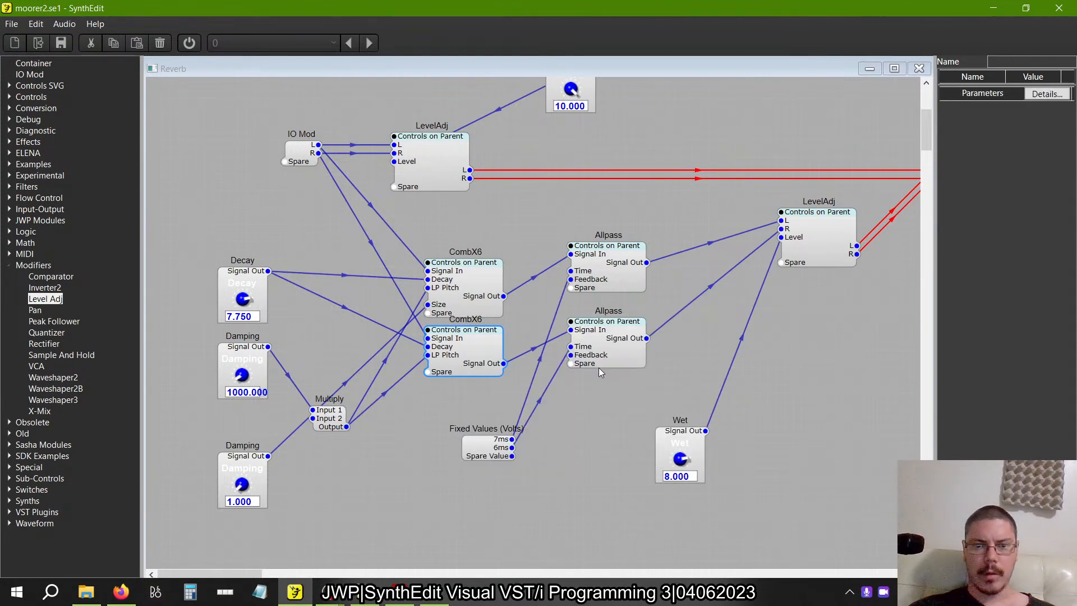
# Copy the upper CombX6 and paste it inside the new container, below and beside the old CombX6.
pyautogui.click(477, 292)
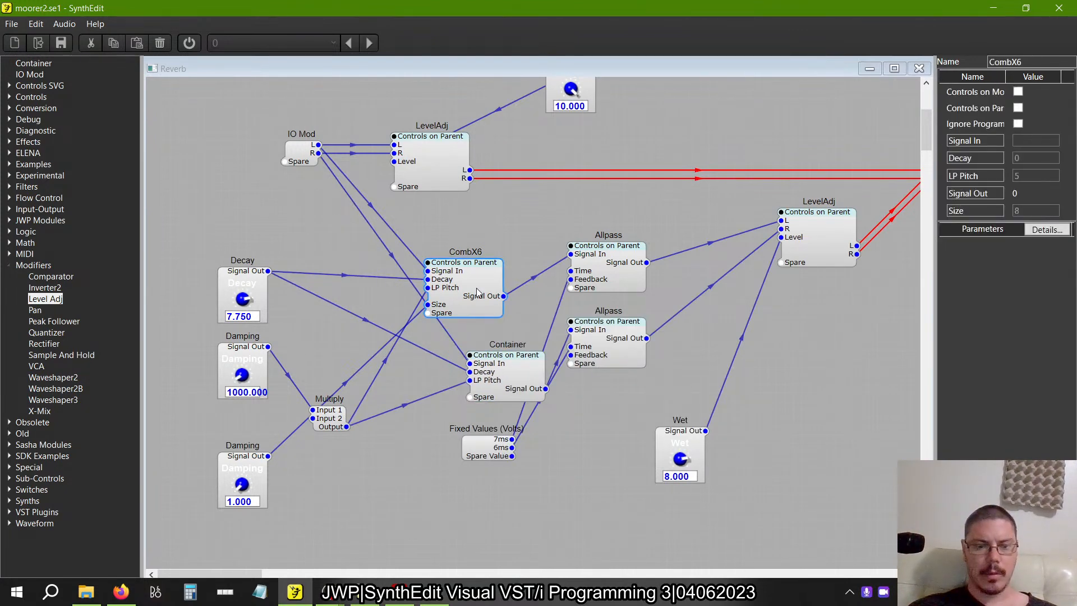
pyautogui.doubleClick(510, 360)
pyautogui.rightClick(372, 269)
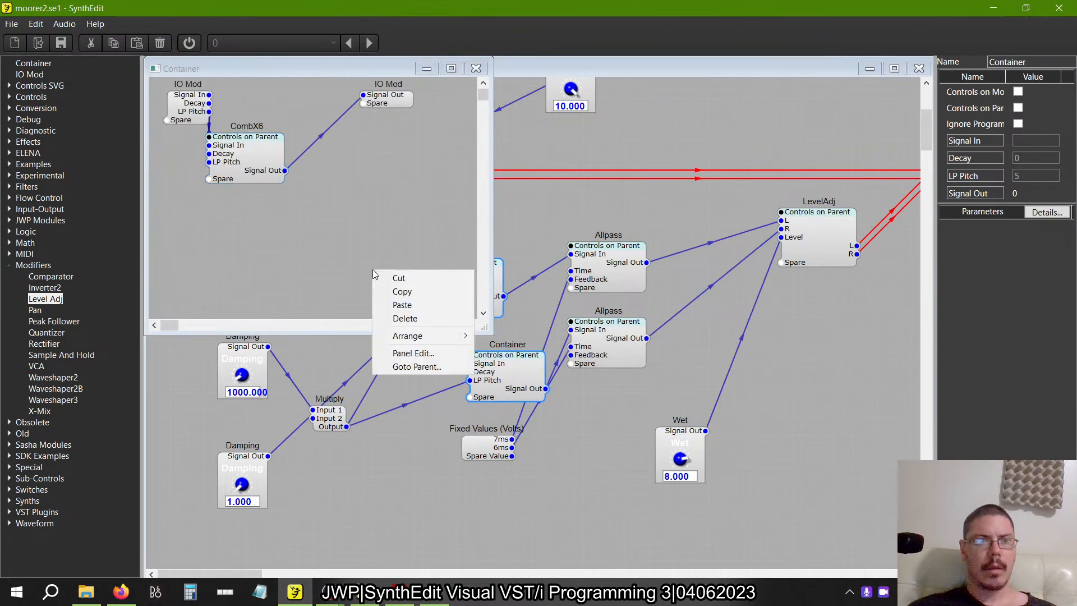
pyautogui.click(402, 304)
pyautogui.moveTo(422, 279); pyautogui.dragTo(352, 189)
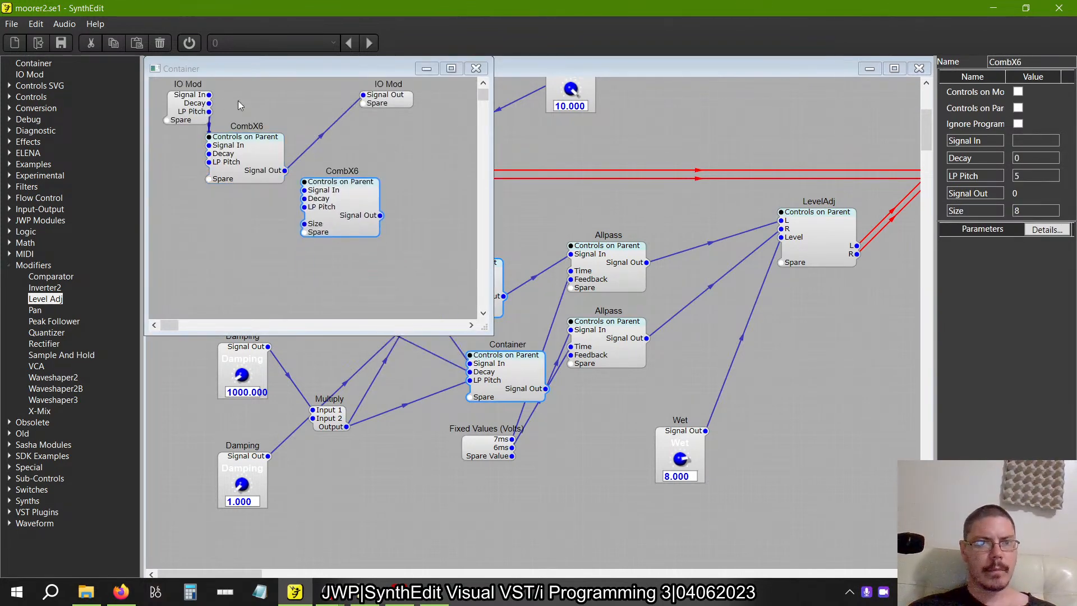
# Wire Signal In, Decay, LP Pitch and a new Size pin from the IO Mod to the pasted CombX6, and its output to Signal Out.
pyautogui.moveTo(208, 95); pyautogui.dragTo(305, 190)
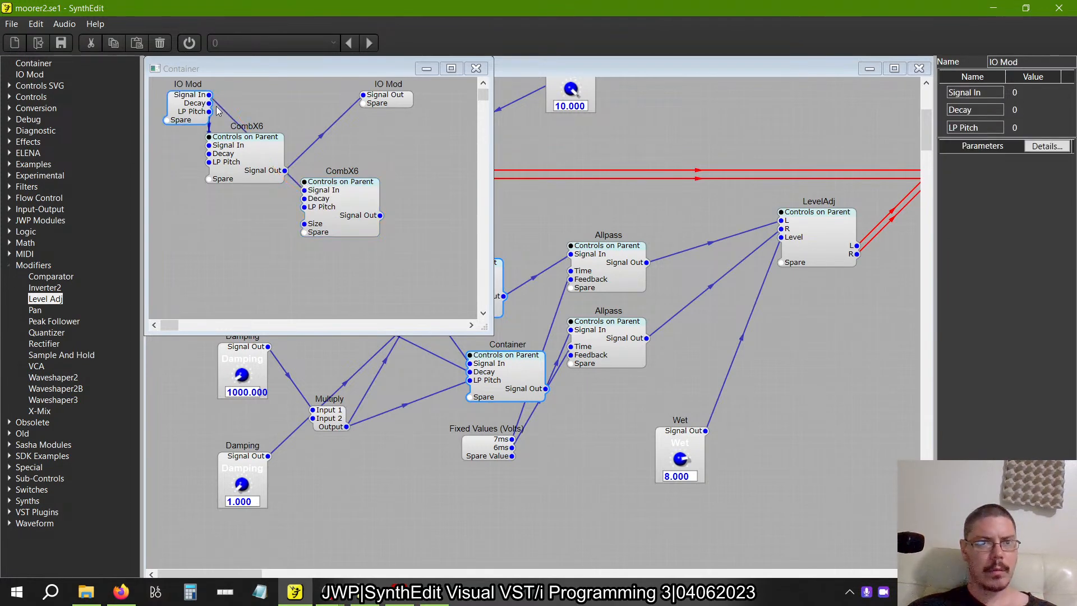
pyautogui.moveTo(210, 104); pyautogui.dragTo(304, 198)
pyautogui.moveTo(209, 115); pyautogui.dragTo(305, 224)
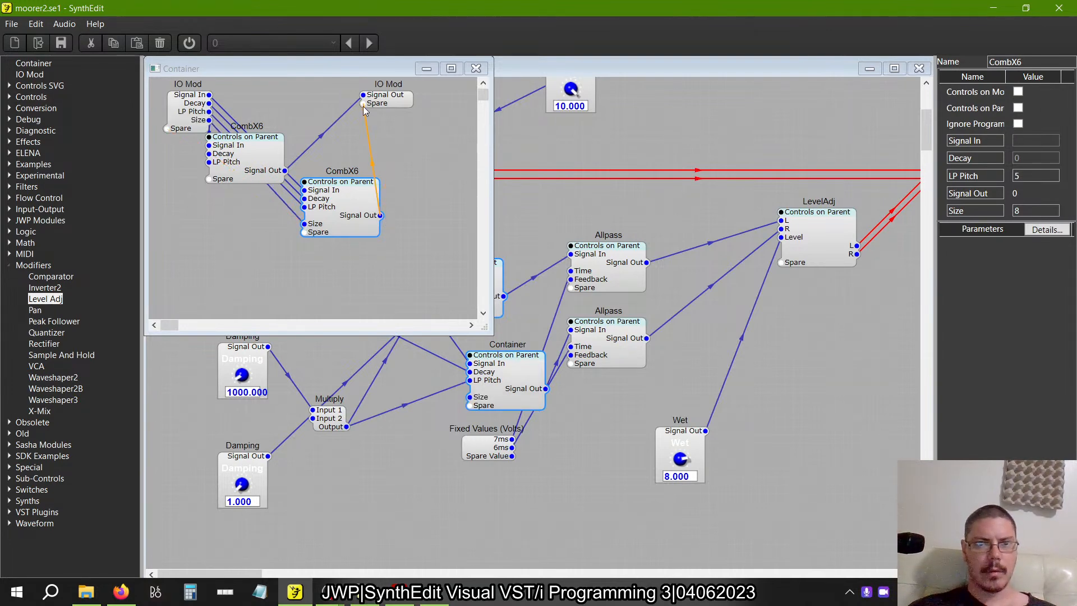
pyautogui.moveTo(364, 110); pyautogui.dragTo(363, 96)
# Delete the old CombX6 from the container and close the container's structure.
pyautogui.click(275, 153)
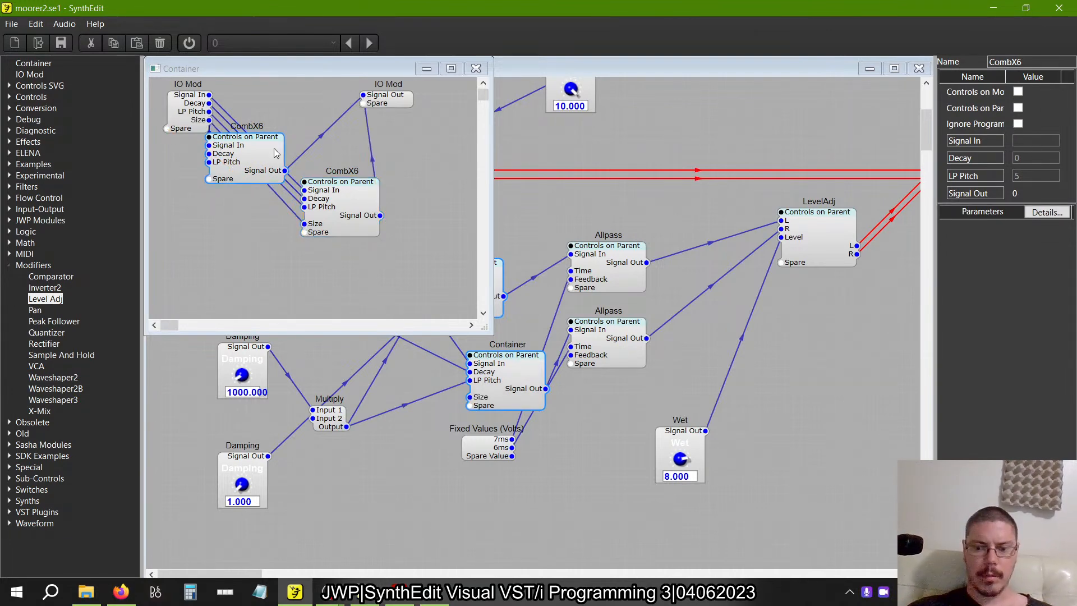
pyautogui.click(293, 152)
pyautogui.click(476, 68)
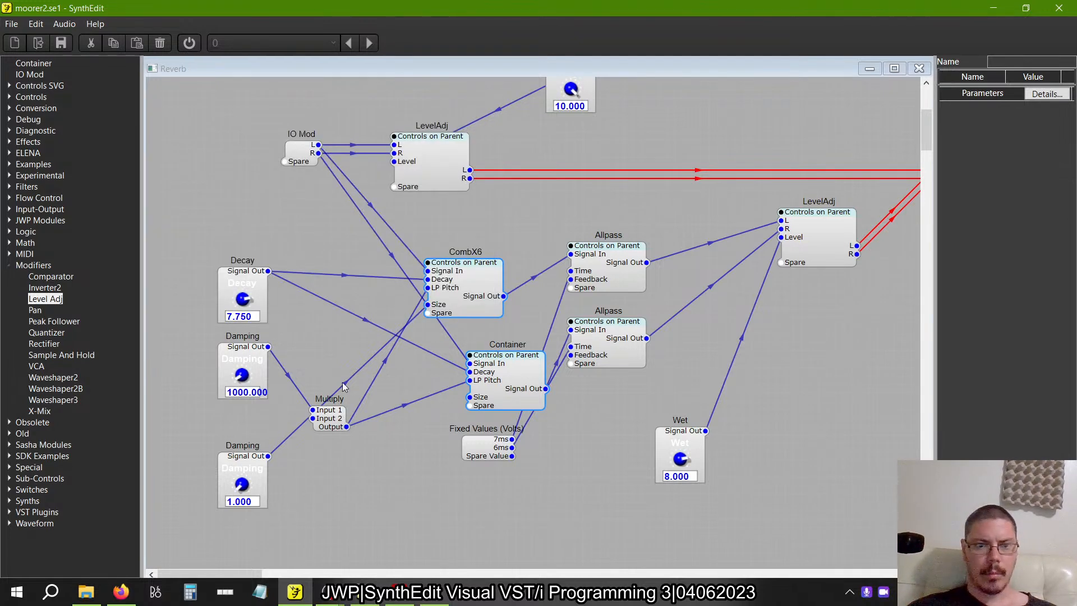
# Wire the copied Damping knob to the container's Size input and rename that knob as Size.
pyautogui.moveTo(270, 457); pyautogui.dragTo(470, 397)
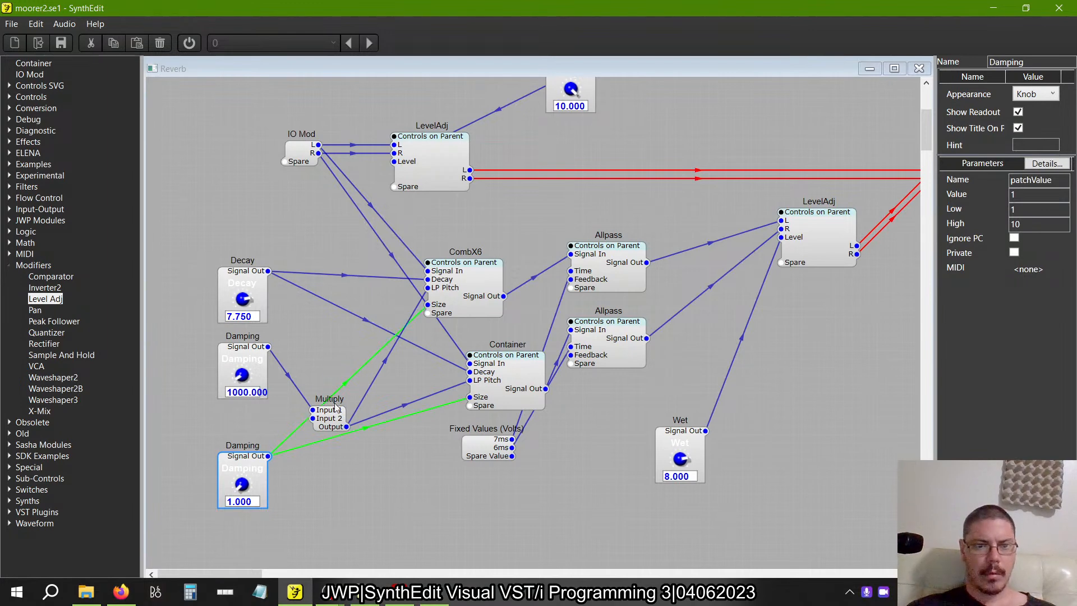
pyautogui.click(515, 375)
pyautogui.click(248, 468)
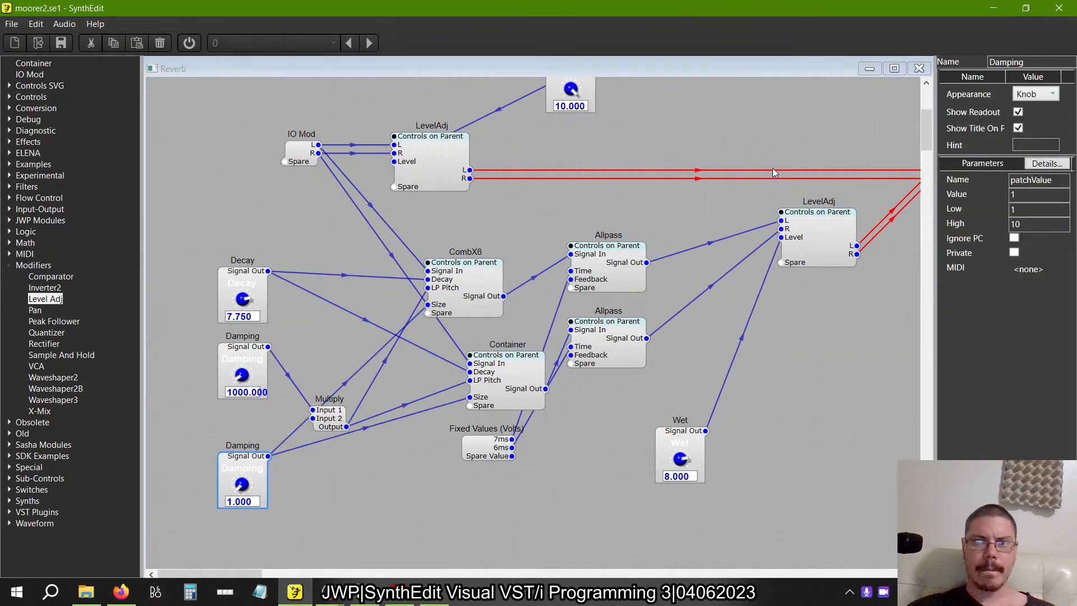
pyautogui.doubleClick(1035, 62)
pyautogui.write('Size')
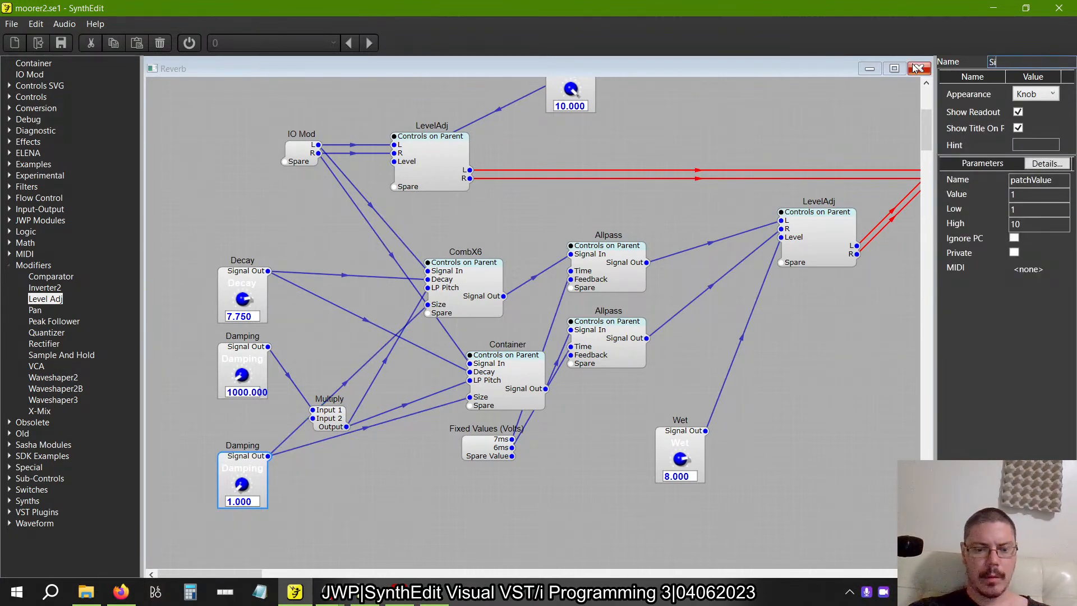
pyautogui.press('Return')
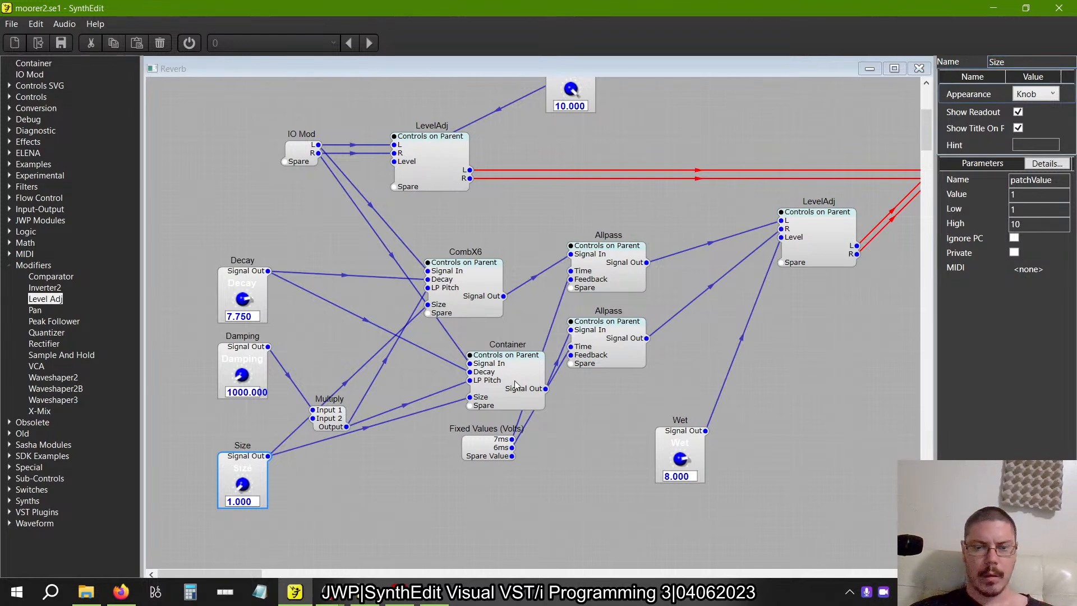
# Un-containerize the Container holding the lower CombX6 and align the released CombX6 directly beneath the upper one.
pyautogui.click(514, 384)
pyautogui.moveTo(521, 379); pyautogui.dragTo(482, 371)
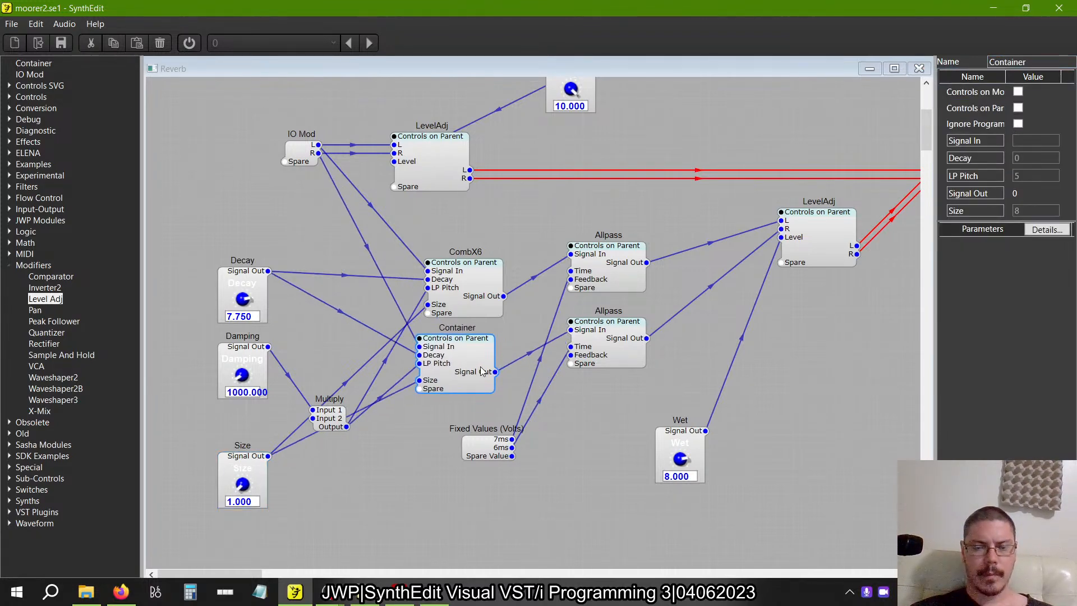
pyautogui.rightClick(480, 370)
pyautogui.moveTo(532, 481)
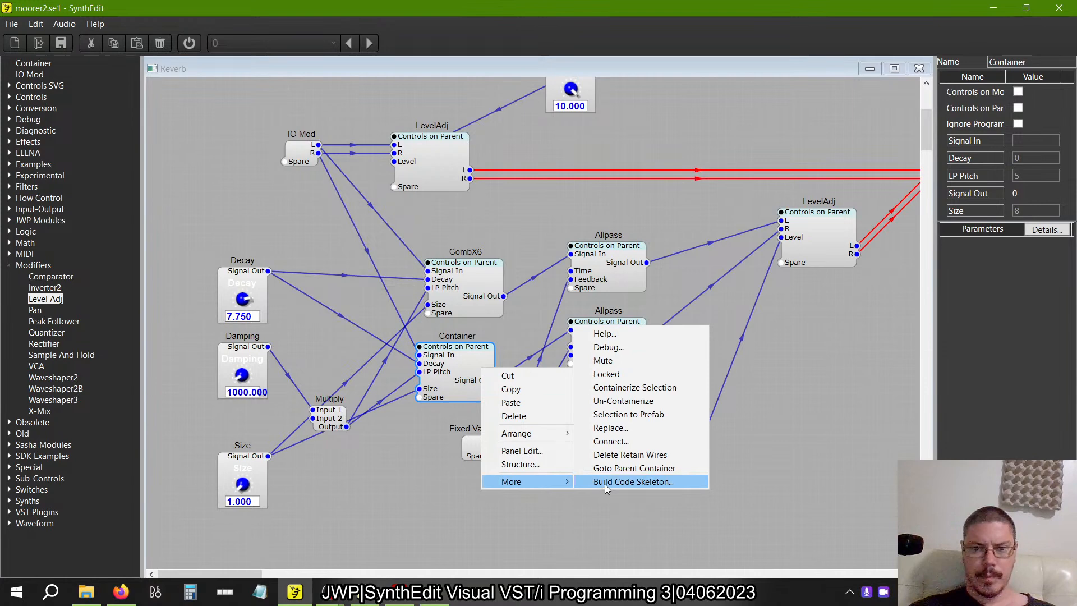
pyautogui.click(610, 416)
pyautogui.moveTo(459, 369); pyautogui.dragTo(469, 362)
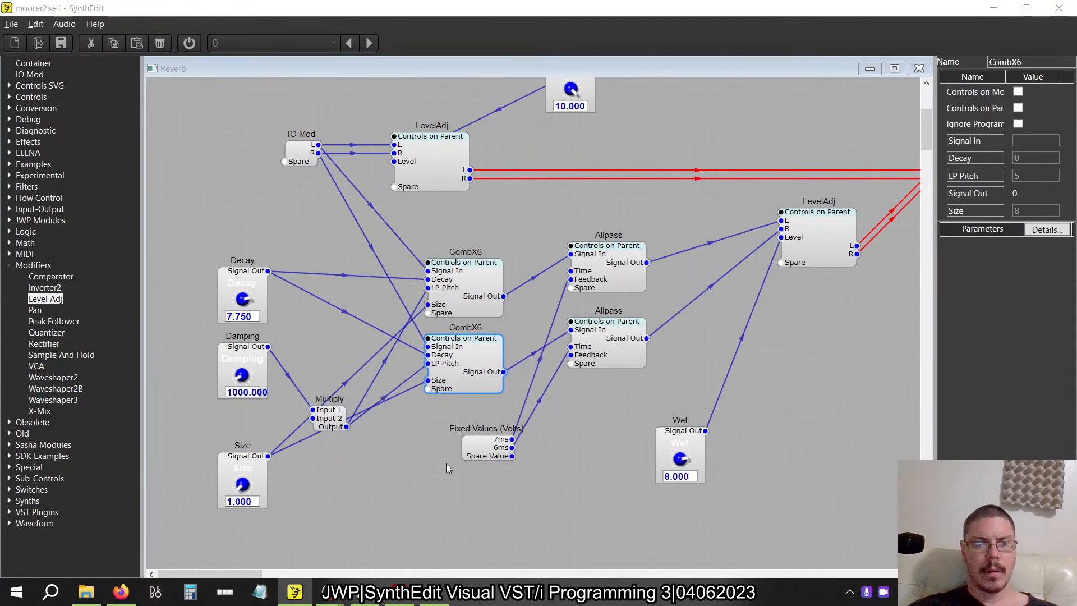
# Switch to the reference moorer2.se1 window and examine the Size knob's wiring and the lower CombX6's structure.
pyautogui.hotkey('alt', 'Tab')
pyautogui.hotkey('alt', 'Tab')
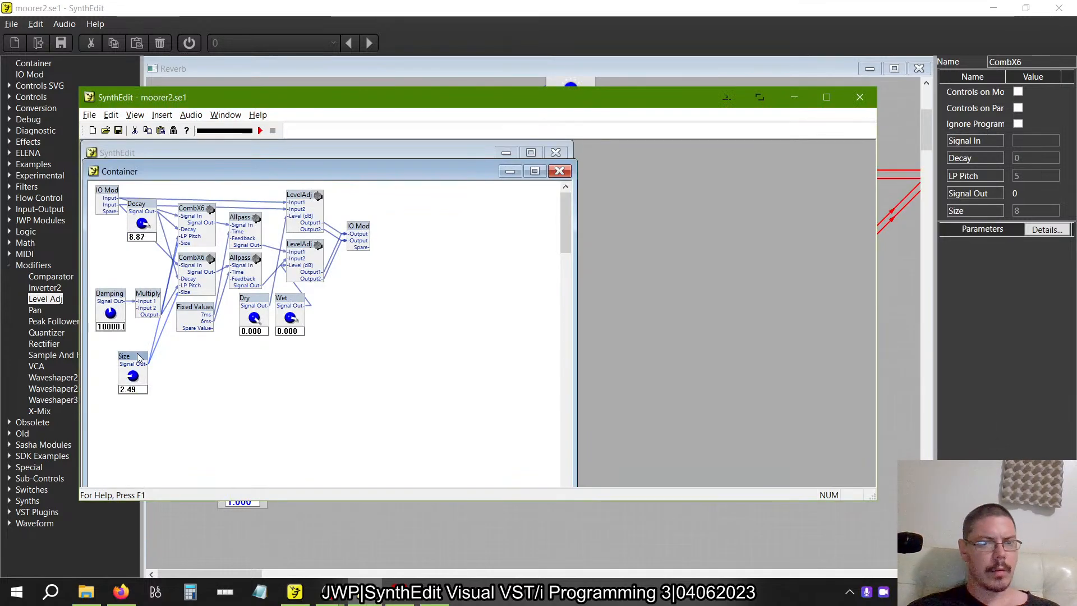
pyautogui.moveTo(140, 358); pyautogui.dragTo(172, 390)
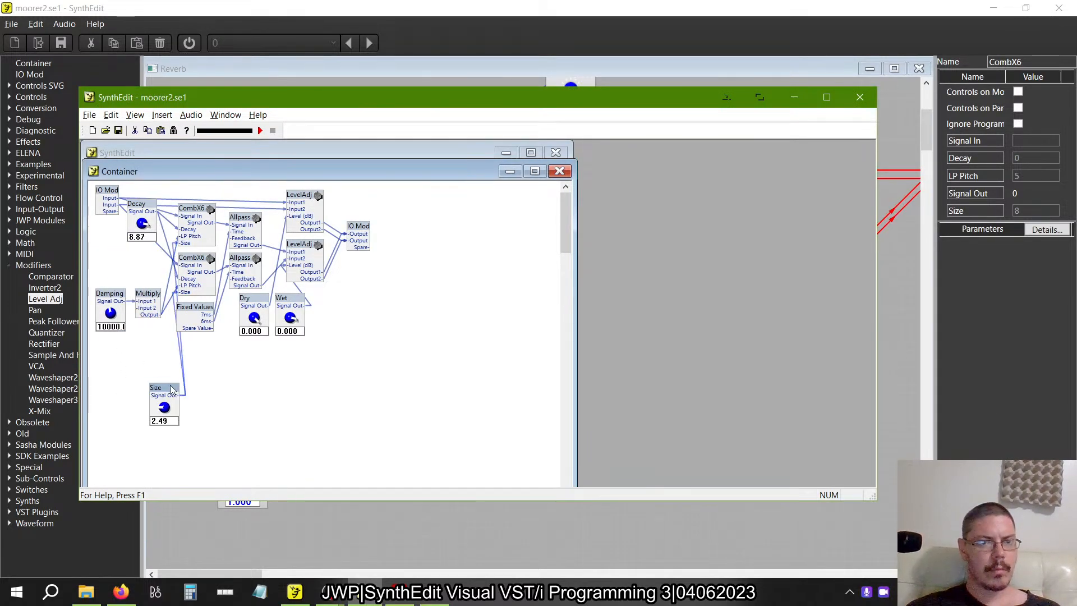
pyautogui.doubleClick(191, 258)
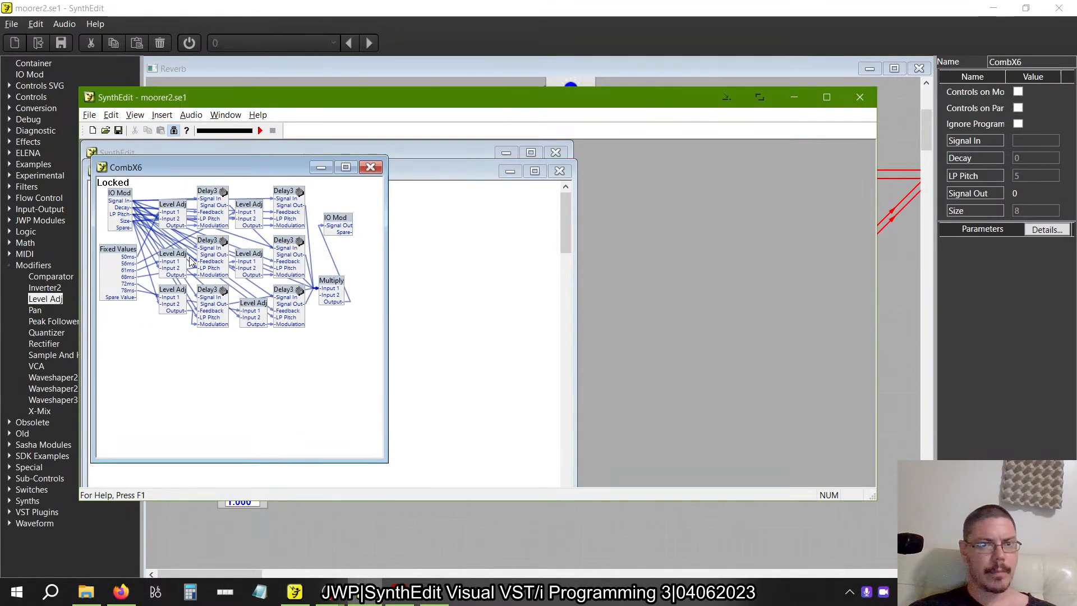
pyautogui.click(370, 167)
pyautogui.hotkey('alt', 'Tab')
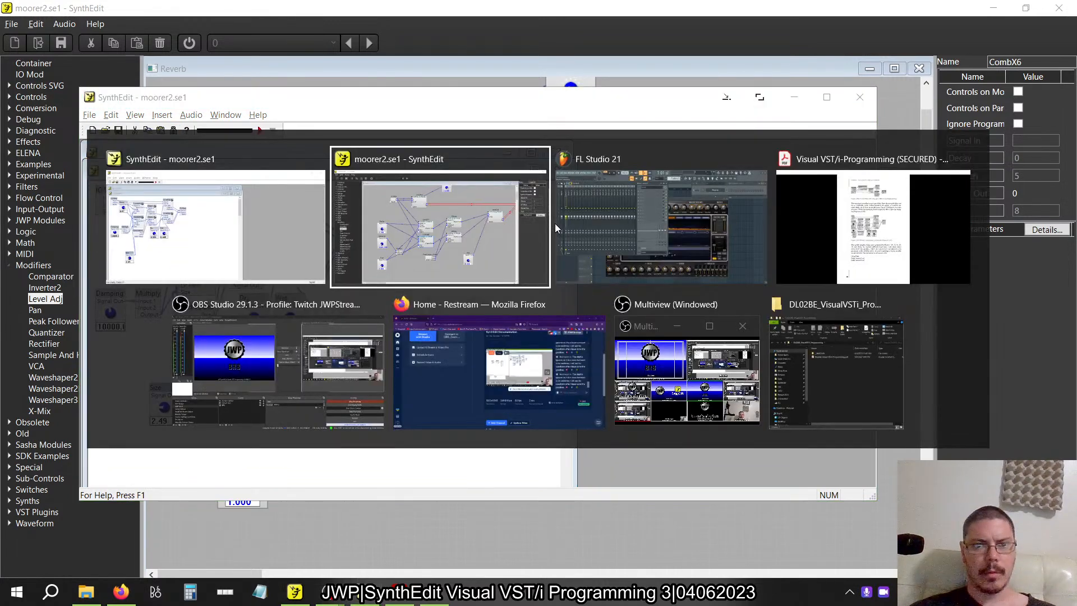
# Close the Reverb structure and export a VST3 plugin with product and file name Moorer Reverb 2, saving the project first.
pyautogui.click(918, 68)
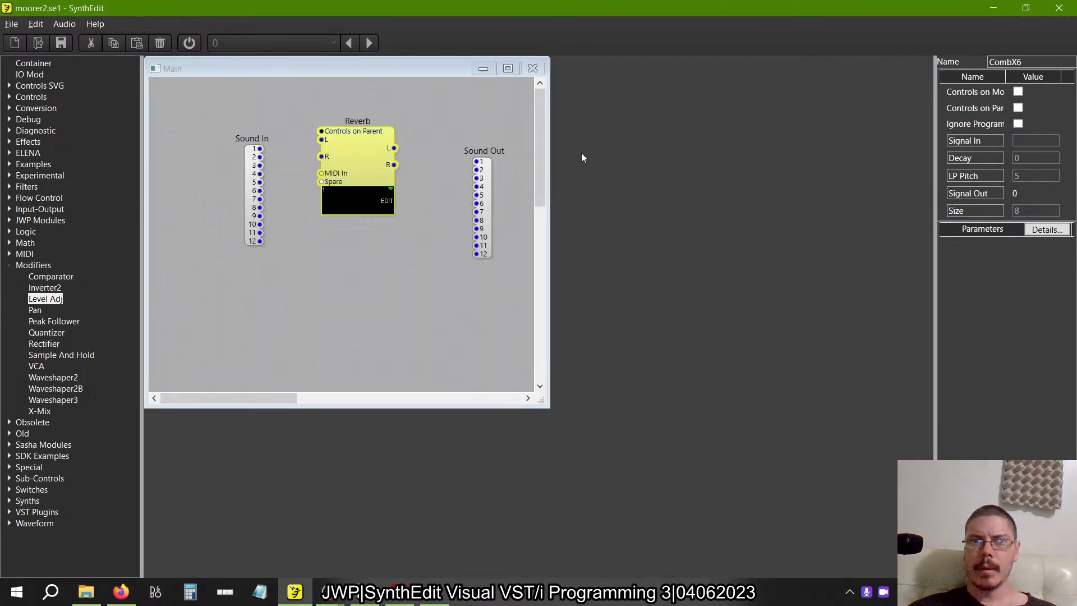
pyautogui.click(11, 24)
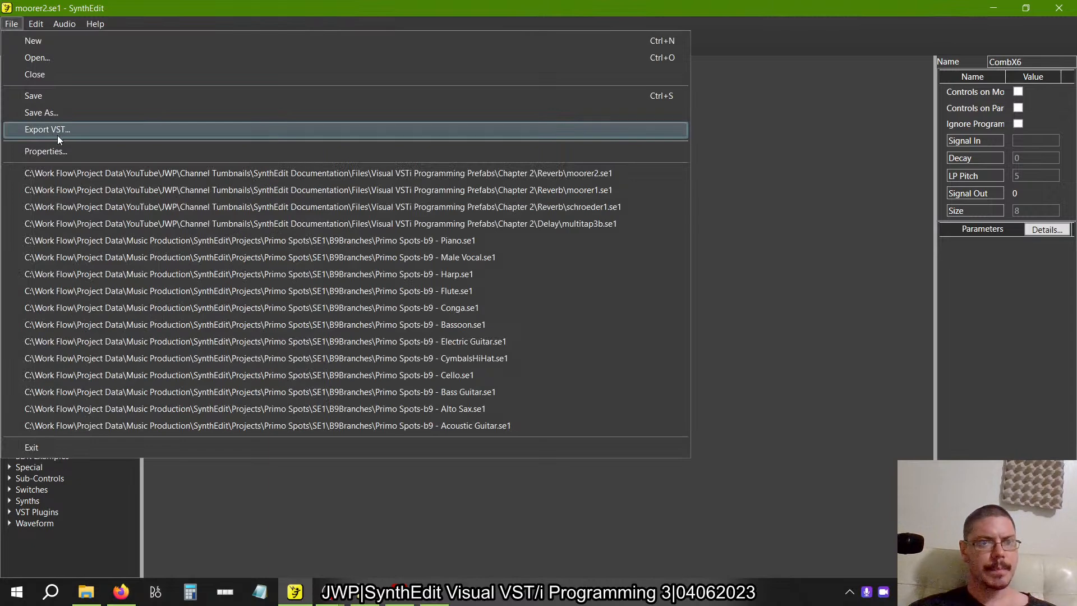
pyautogui.click(57, 131)
pyautogui.press('End')
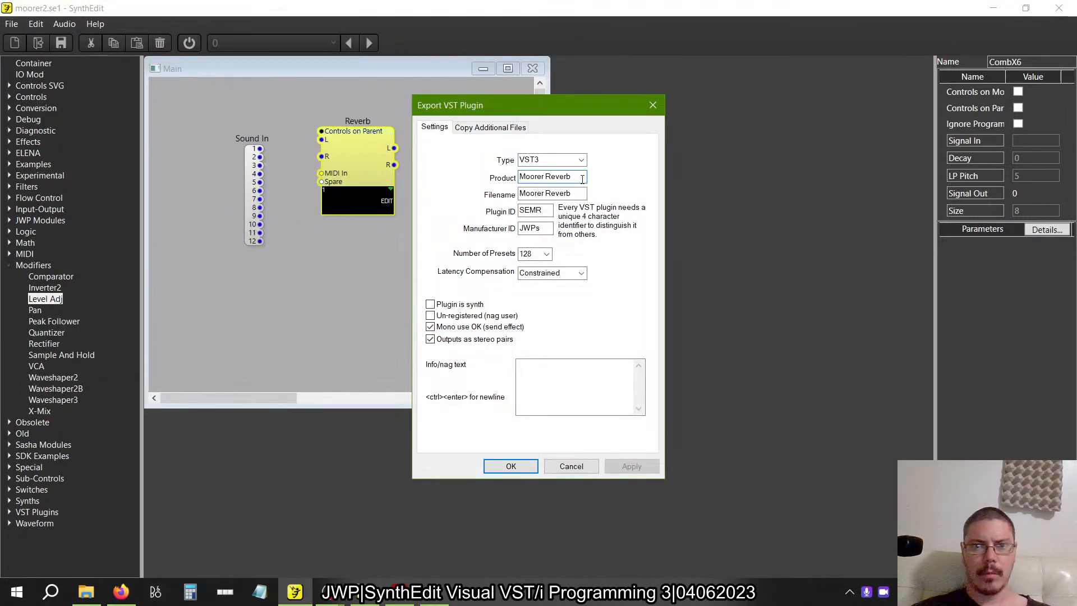
pyautogui.write('2')
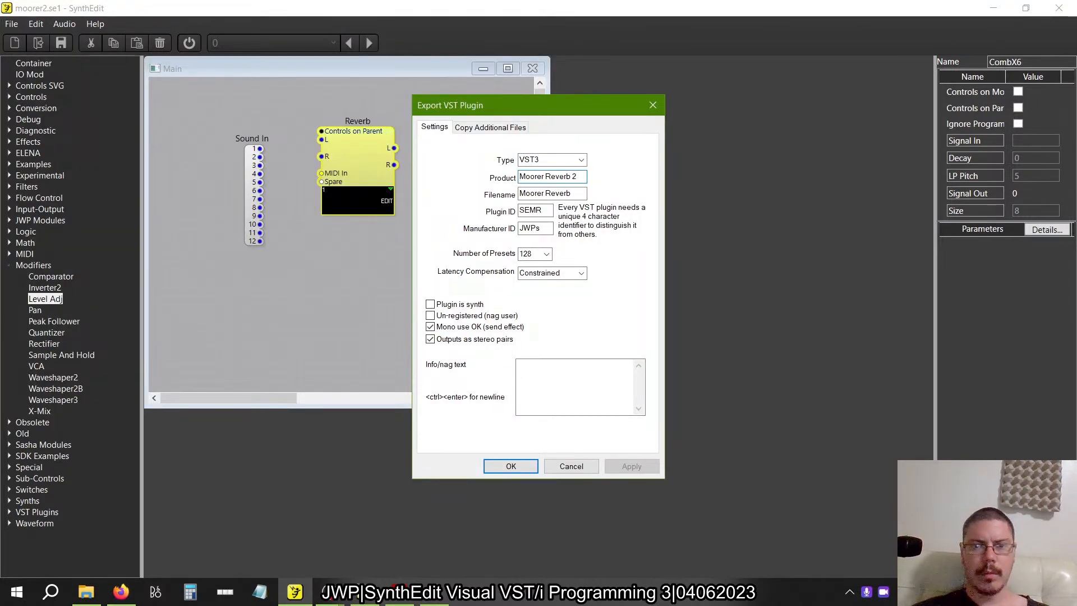
pyautogui.click(582, 194)
pyautogui.write('2')
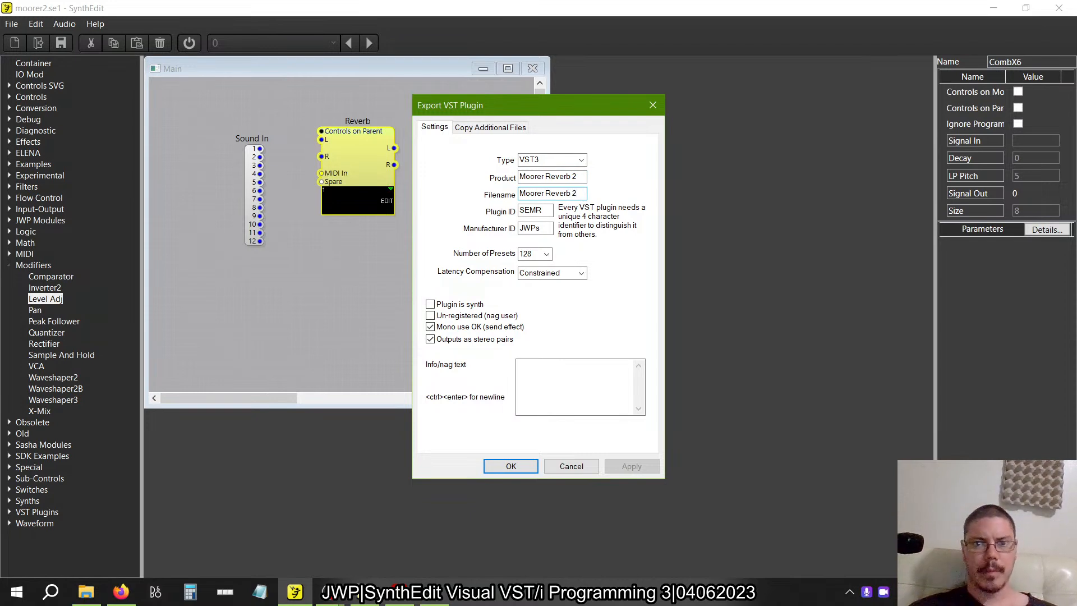
pyautogui.click(514, 465)
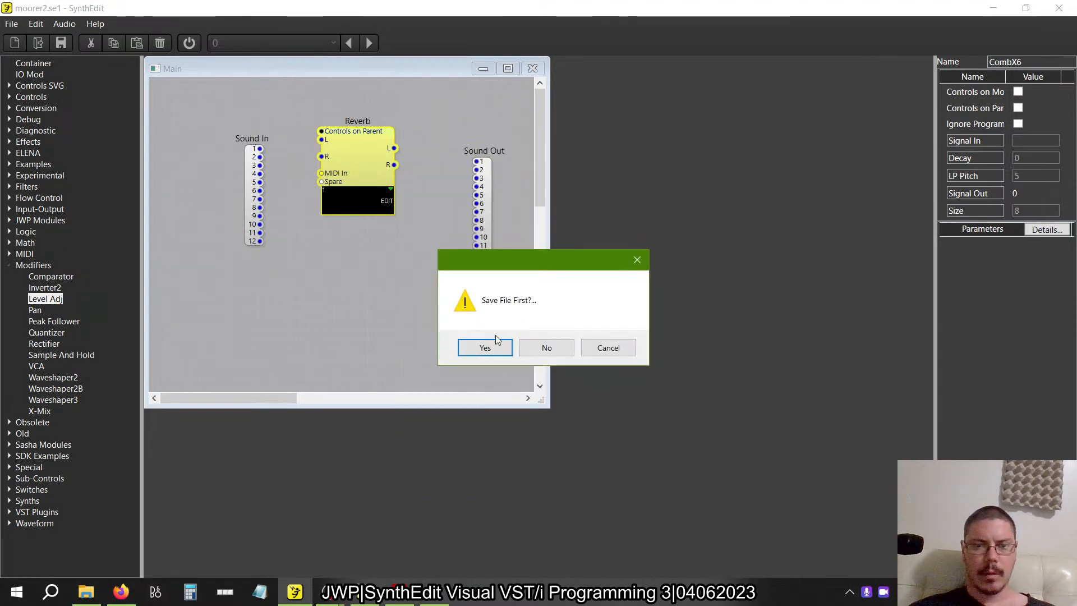
pyautogui.click(484, 348)
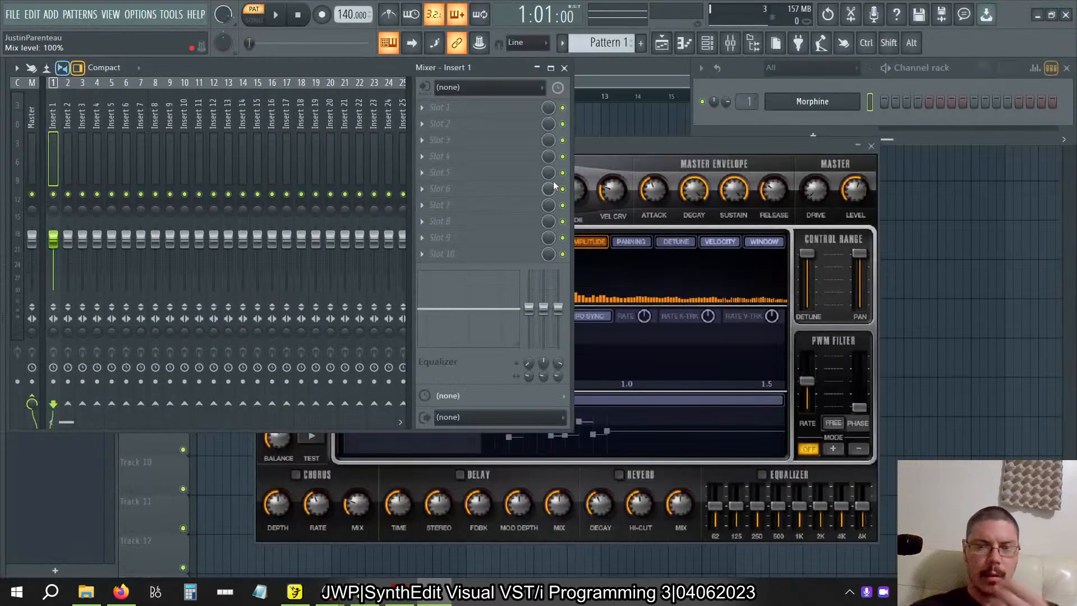
# Switch to FL Studio and load the LED Dirty MC preset from Morphine's Leads bank.
pyautogui.click(601, 144)
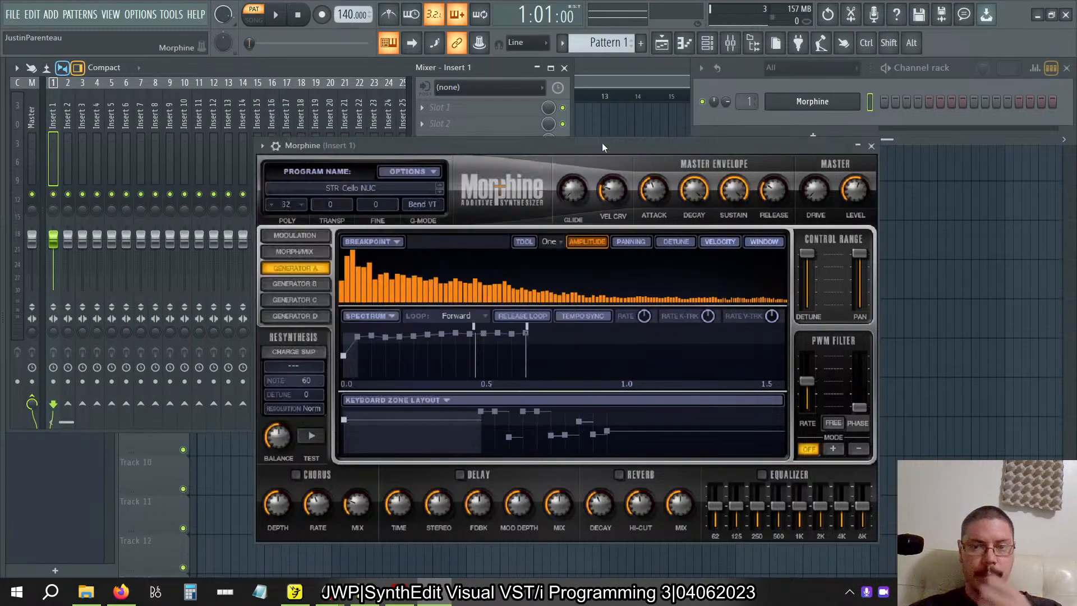
pyautogui.click(328, 189)
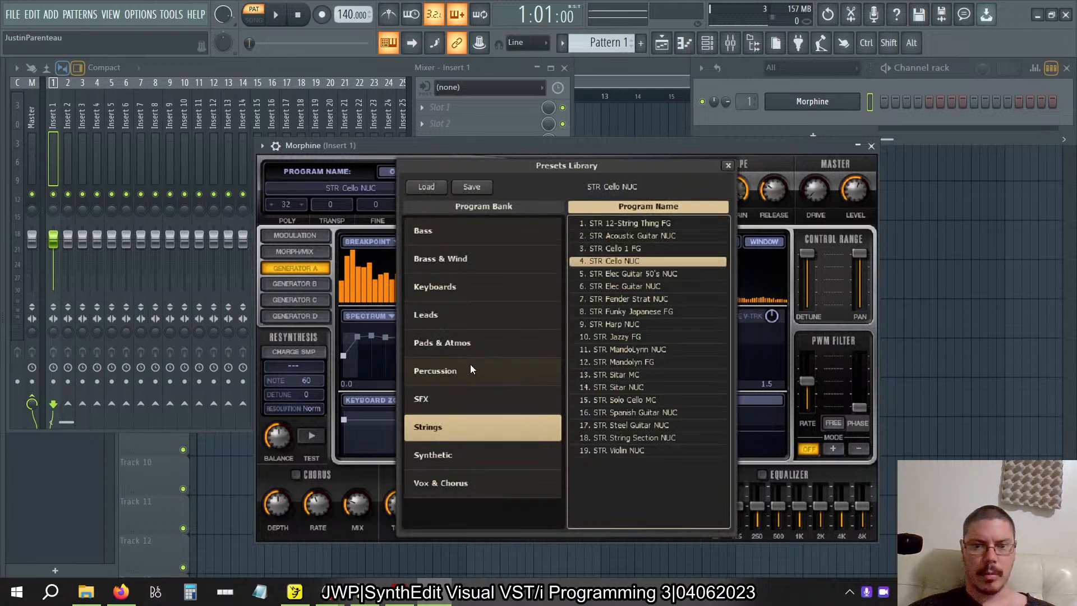
pyautogui.click(438, 316)
pyautogui.scroll(-2, 637, 307)
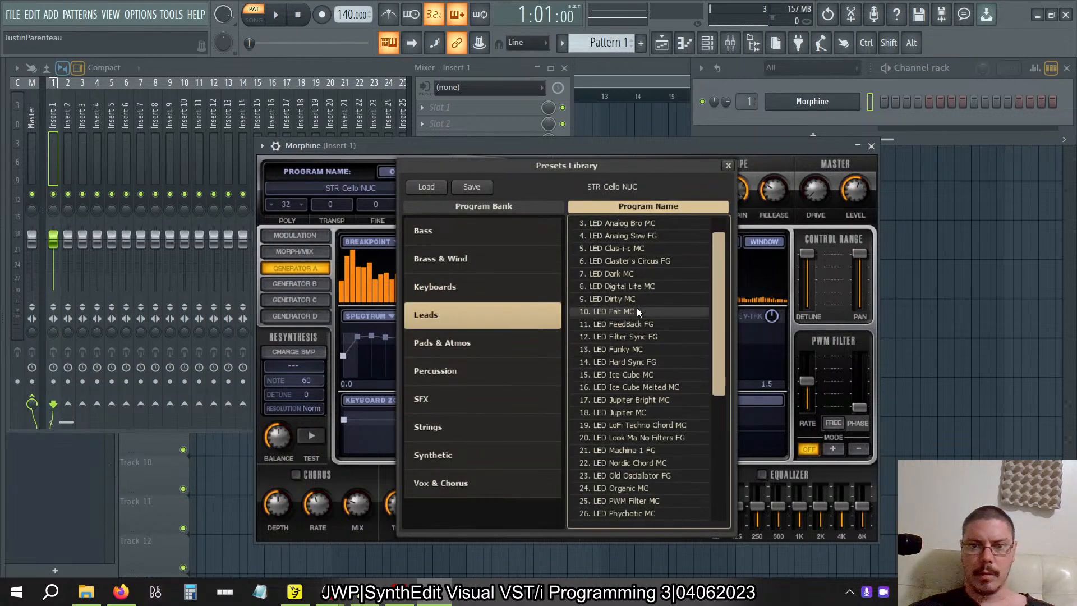
pyautogui.scroll(2, 637, 308)
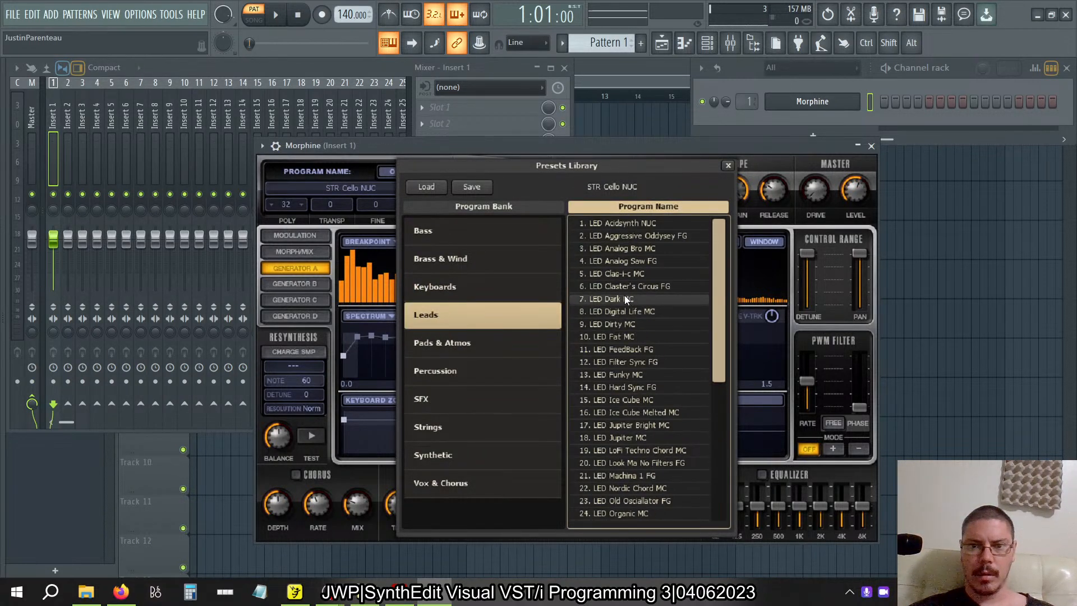
pyautogui.click(631, 324)
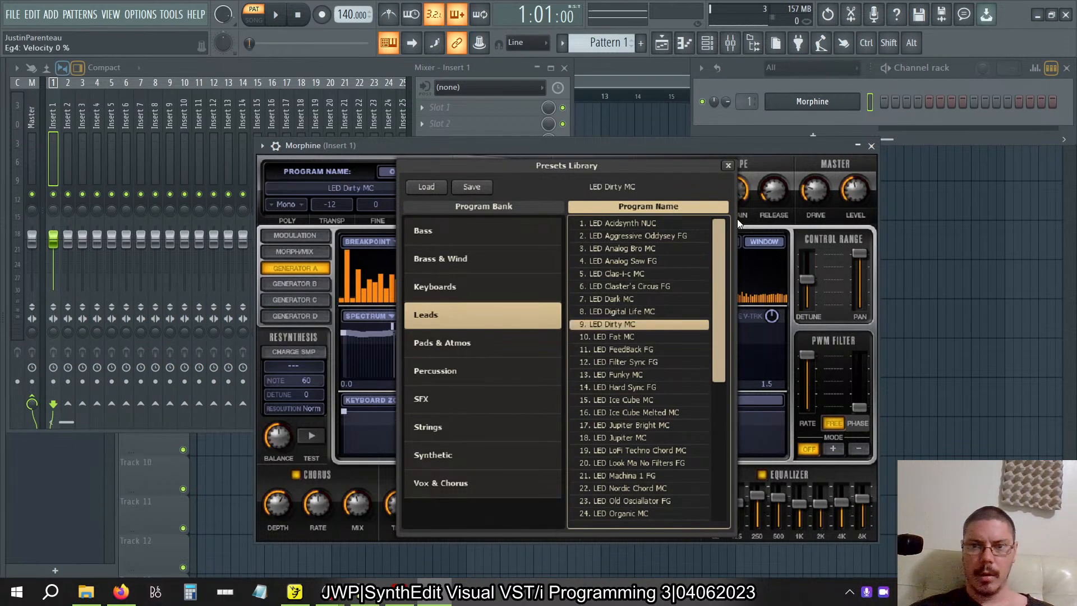
pyautogui.click(728, 167)
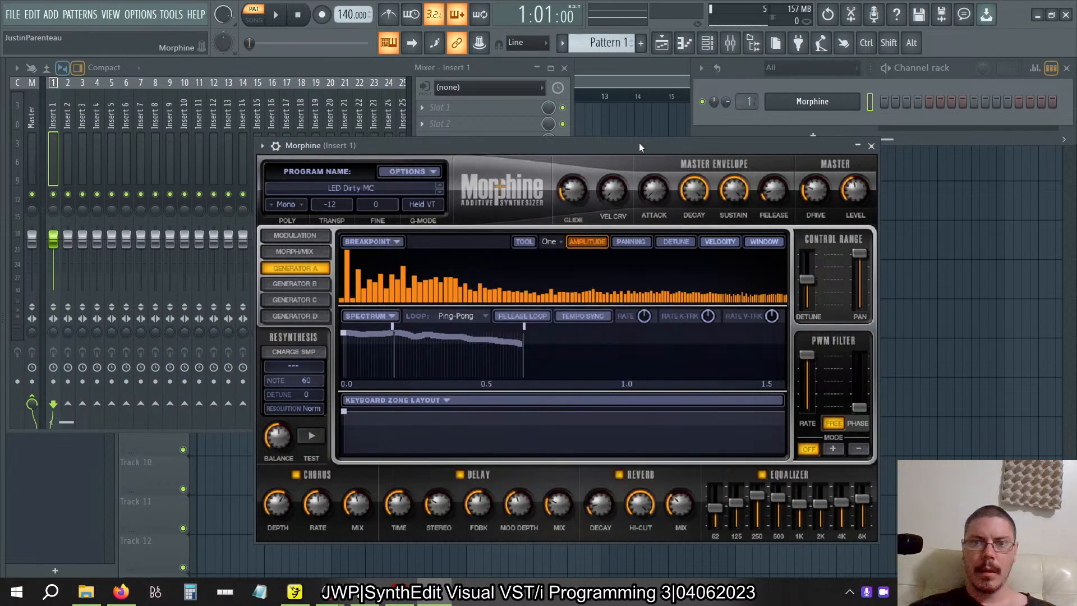
# Turn off the reverb, delay and chorus of the LED Dirty MC preset and audition a few notes.
pyautogui.click(619, 475)
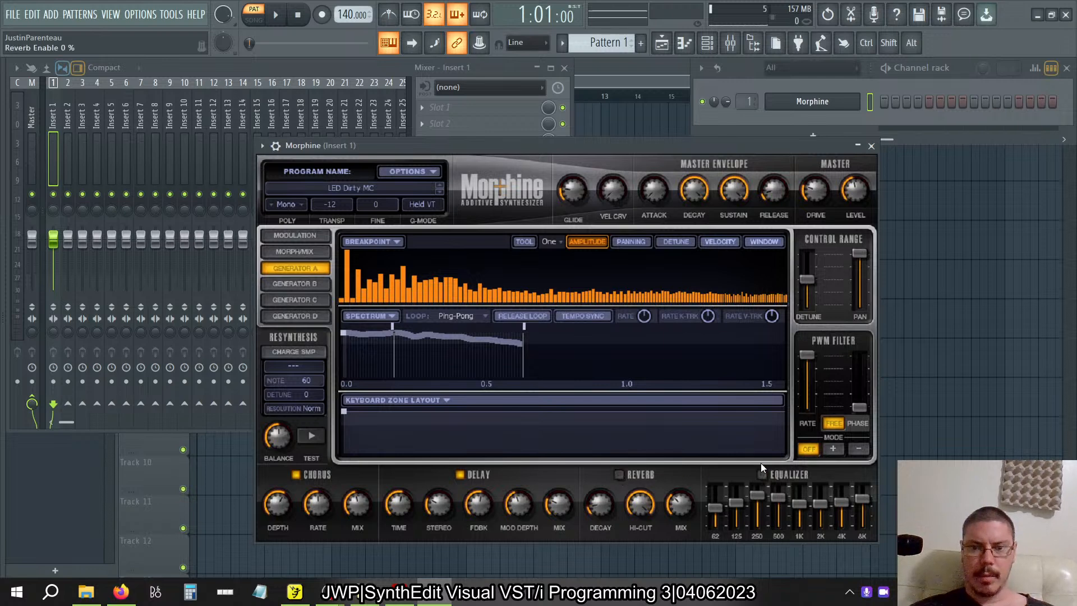
pyautogui.click(459, 474)
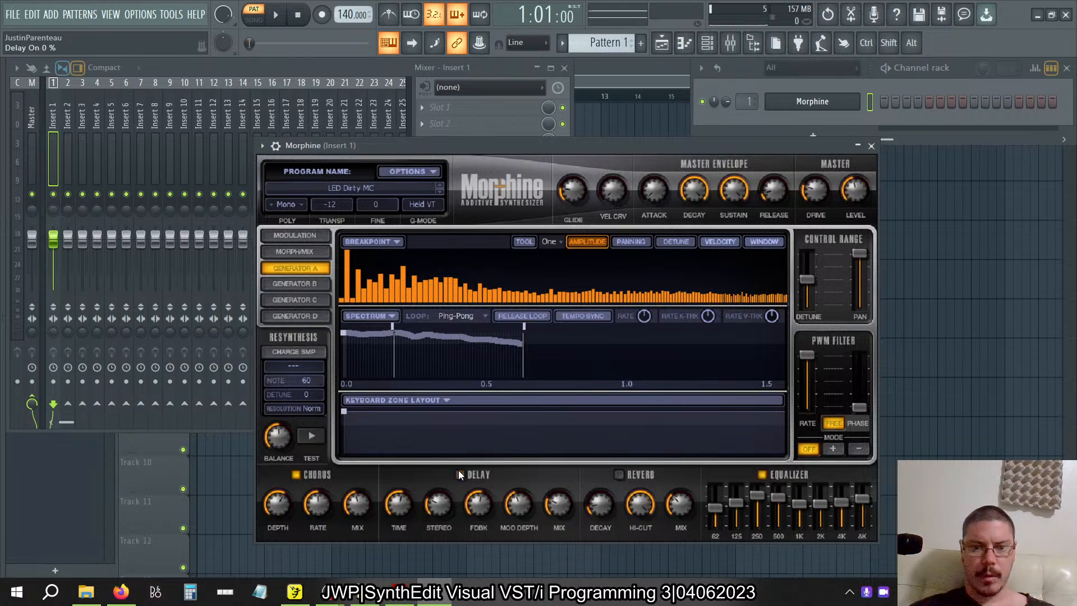
pyautogui.click(296, 474)
pyautogui.press('z')
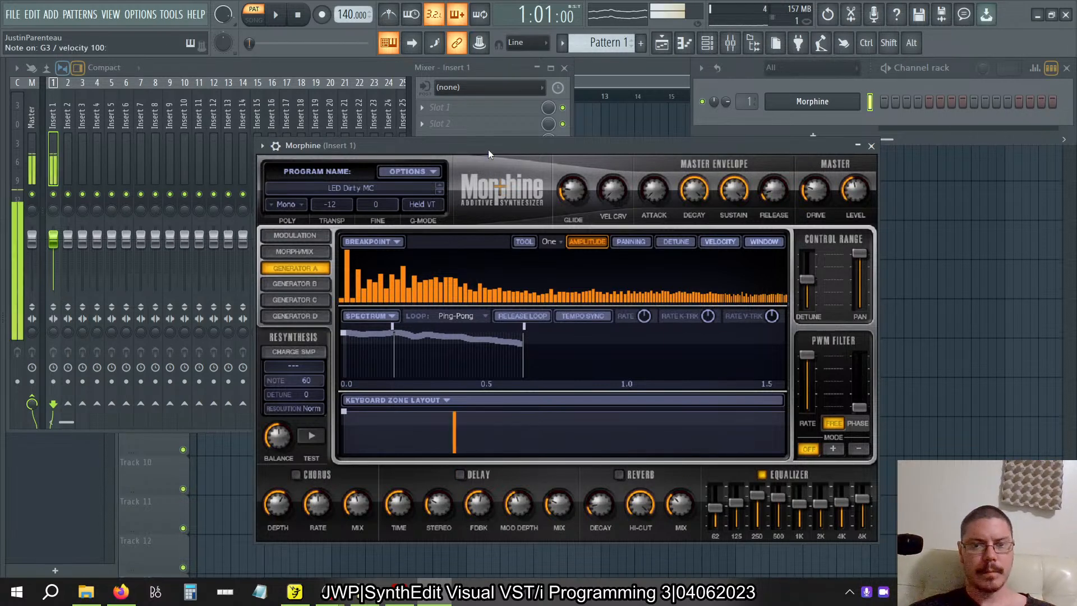
pyautogui.press('b')
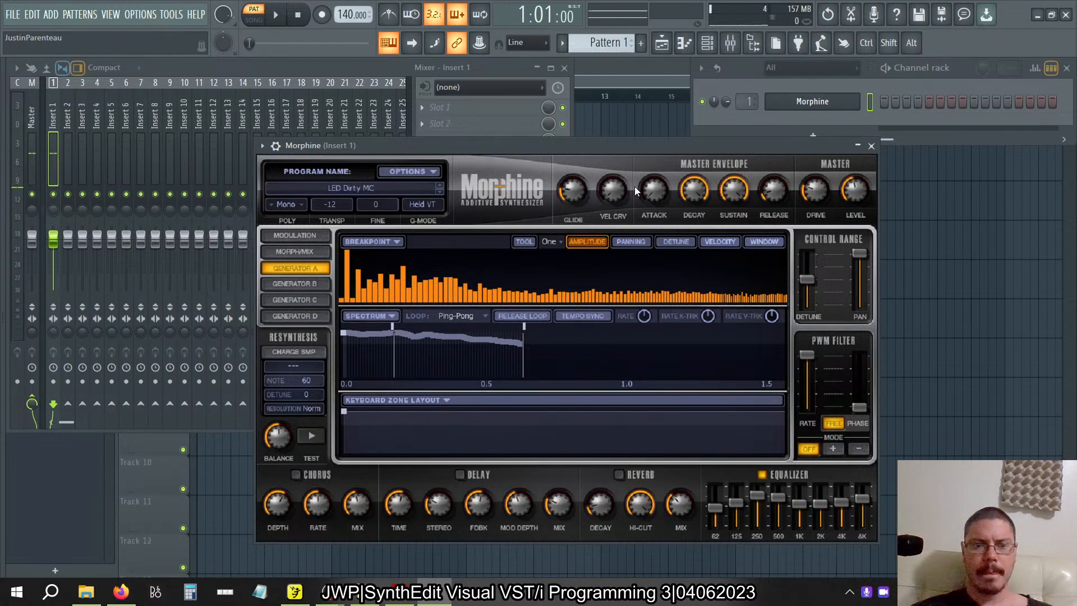
pyautogui.press('i')
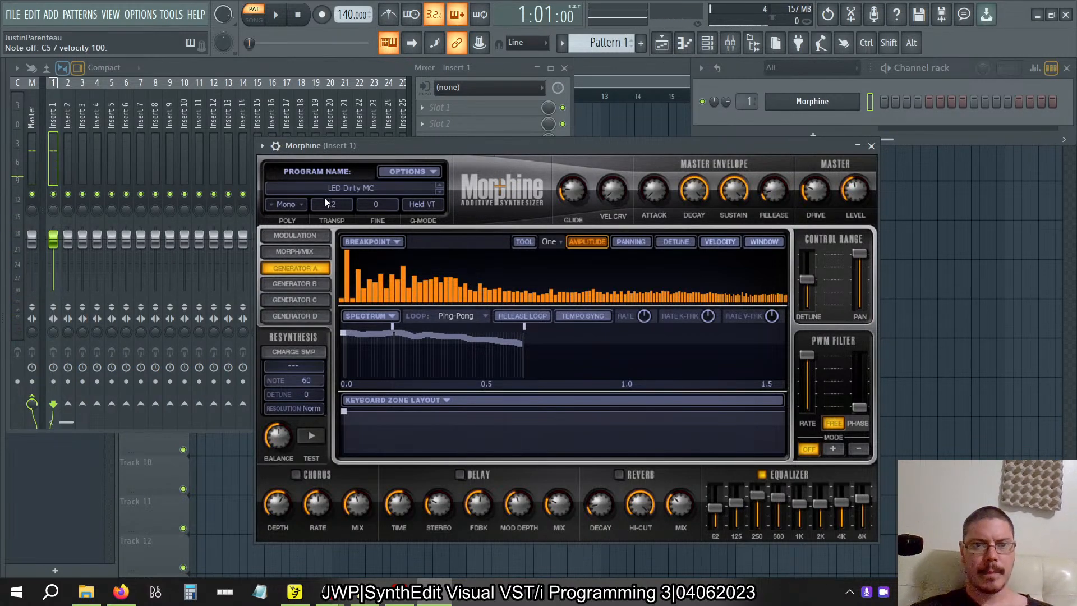
# Load the LED PWM Filter MC lead preset in Morphine and turn off its reverb, delay and chorus.
pyautogui.click(338, 187)
pyautogui.scroll(-6, 662, 273)
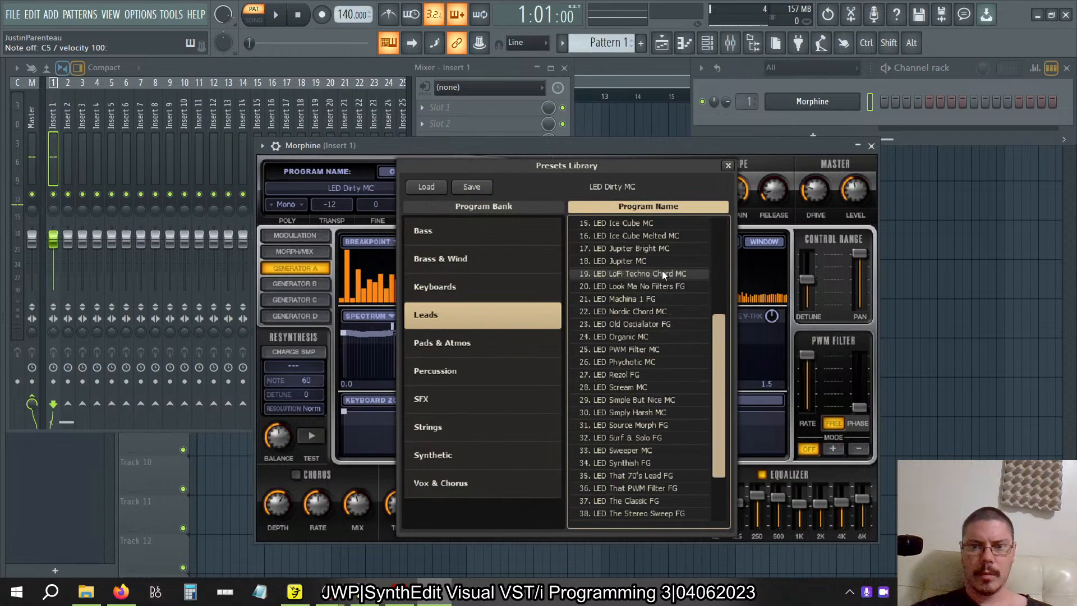
pyautogui.click(646, 285)
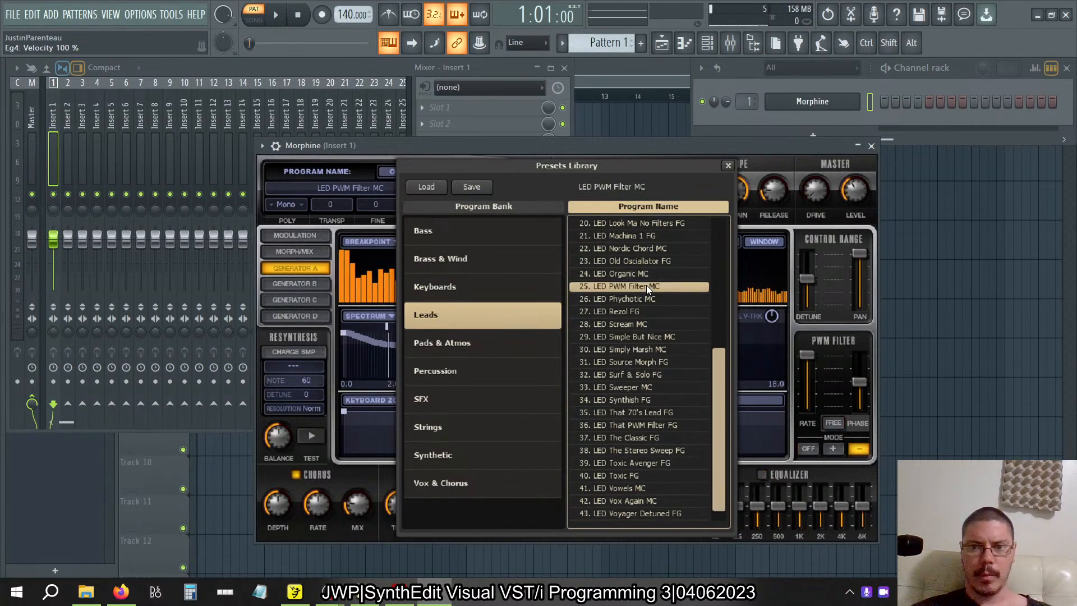
pyautogui.click(705, 153)
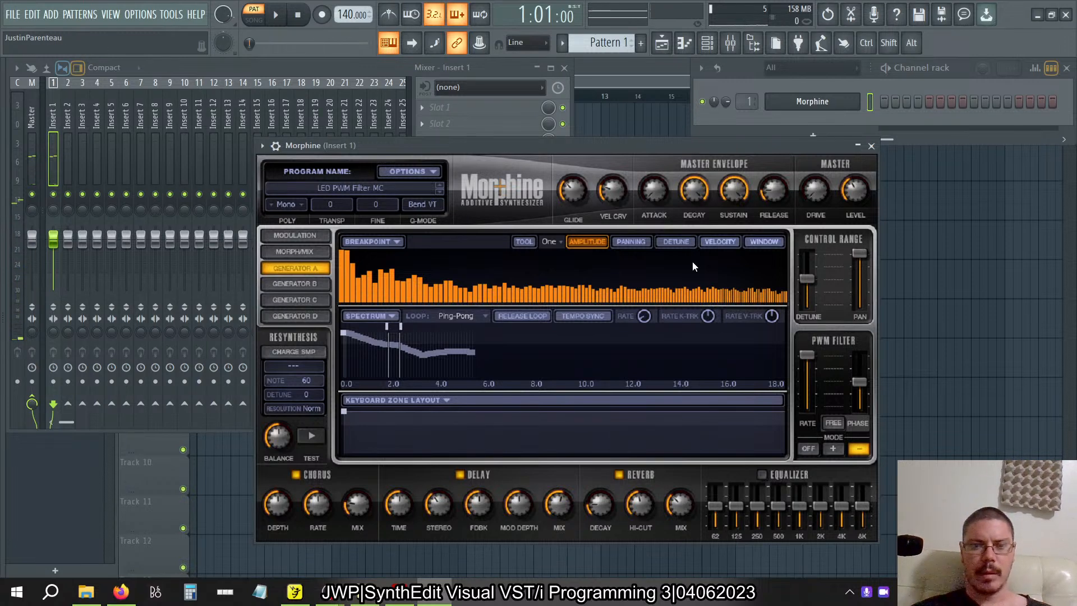
pyautogui.click(623, 476)
pyautogui.click(459, 475)
pyautogui.click(295, 474)
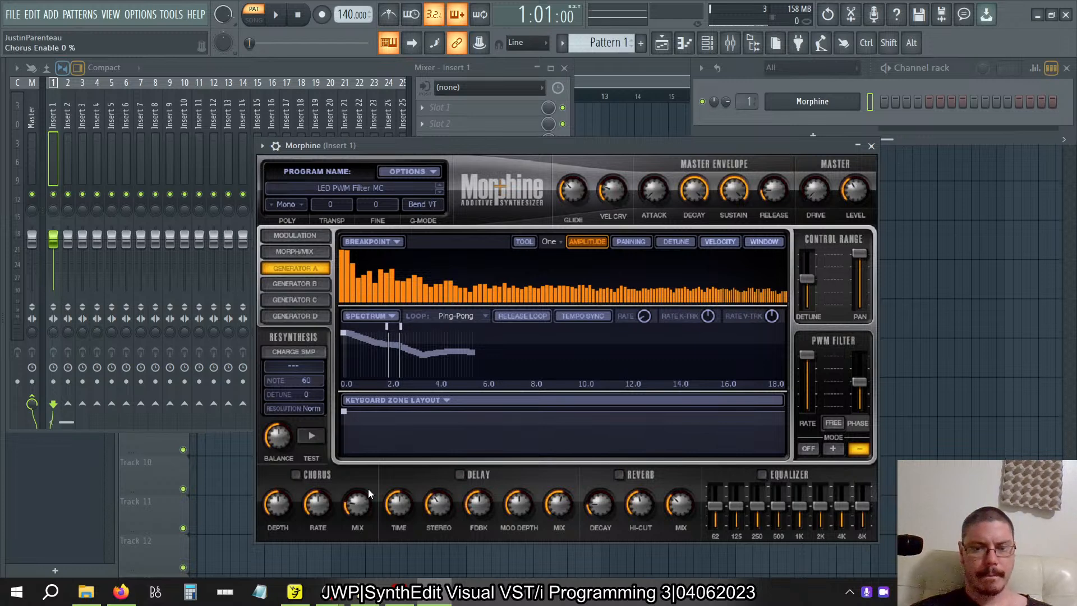
# Lower the system volume to 52 and audition the LED PWM Filter MC preset with a run of notes.
pyautogui.press('XF86AudioLowerVolume')
pyautogui.press('XF86AudioLowerVolume')
pyautogui.press('XF86AudioLowerVolume')
pyautogui.press('XF86AudioLowerVolume')
pyautogui.press('XF86AudioLowerVolume')
pyautogui.press('XF86AudioLowerVolume')
pyautogui.press('XF86AudioLowerVolume')
pyautogui.press('XF86AudioLowerVolume')
pyautogui.press('XF86AudioLowerVolume')
pyautogui.press('XF86AudioLowerVolume')
pyautogui.press('XF86AudioLowerVolume')
pyautogui.press('XF86AudioLowerVolume')
pyautogui.press('XF86AudioLowerVolume')
pyautogui.press('XF86AudioLowerVolume')
pyautogui.press('XF86AudioLowerVolume')
pyautogui.press('XF86AudioLowerVolume')
pyautogui.press('XF86AudioLowerVolume')
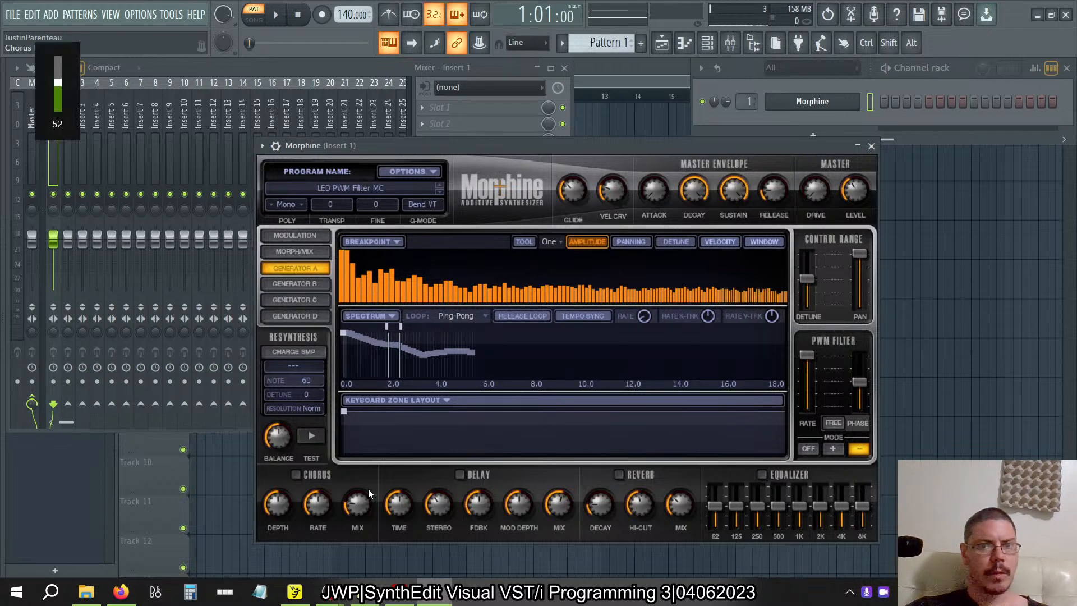
pyautogui.press('z')
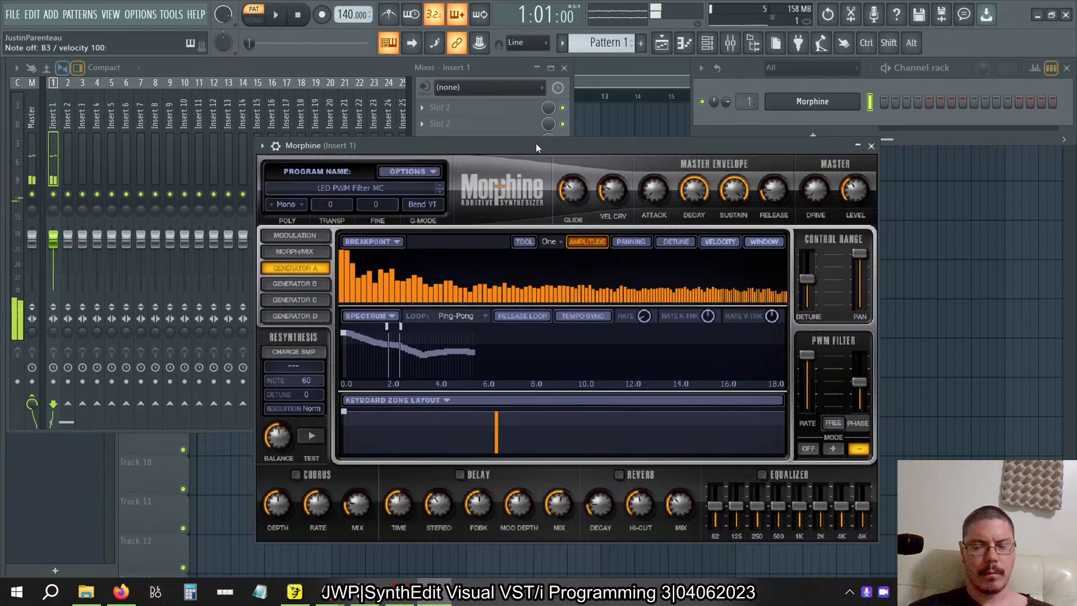
pyautogui.press('q')
pyautogui.press('y')
pyautogui.press('u')
pyautogui.press('i')
pyautogui.press('y')
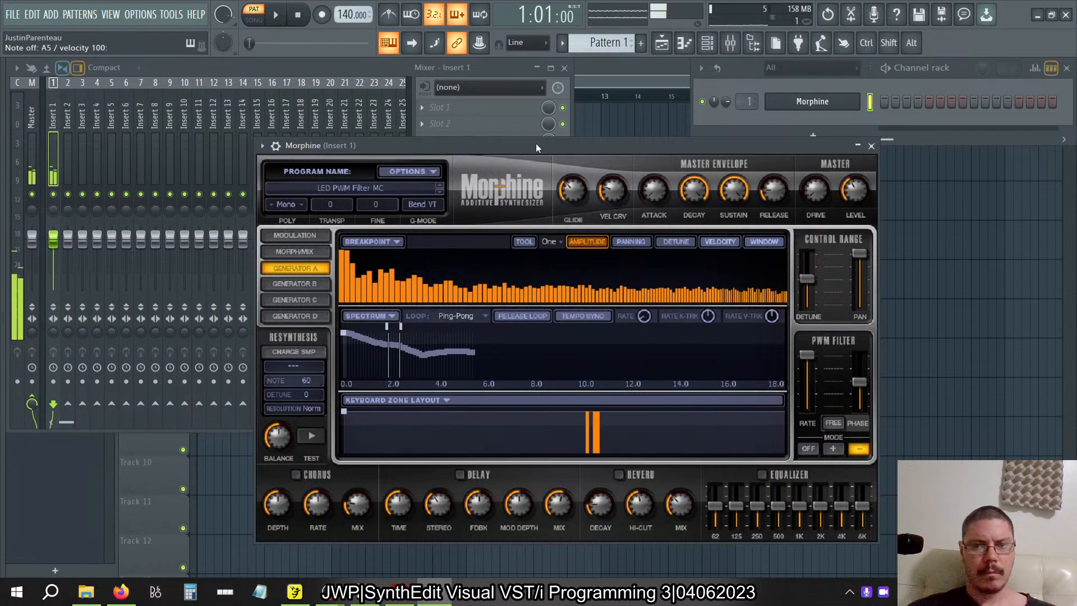
# Refresh the installed plugin list with a fast scan from the browser's plugin database.
pyautogui.moveTo(1, 239)
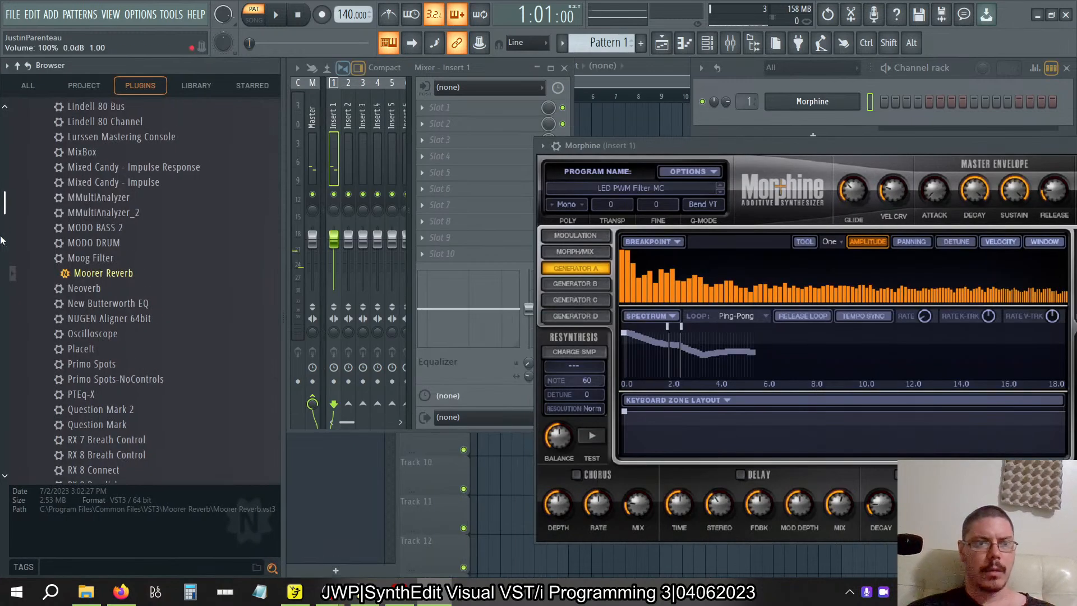
pyautogui.scroll(12, 123, 156)
pyautogui.scroll(-1, 124, 156)
pyautogui.rightClick(95, 223)
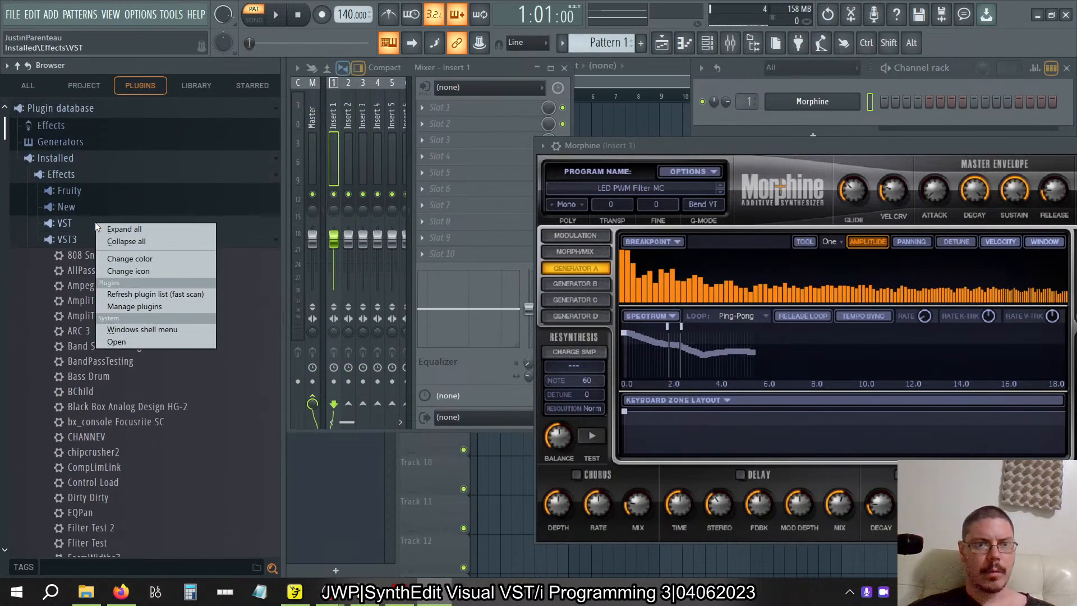
pyautogui.click(156, 293)
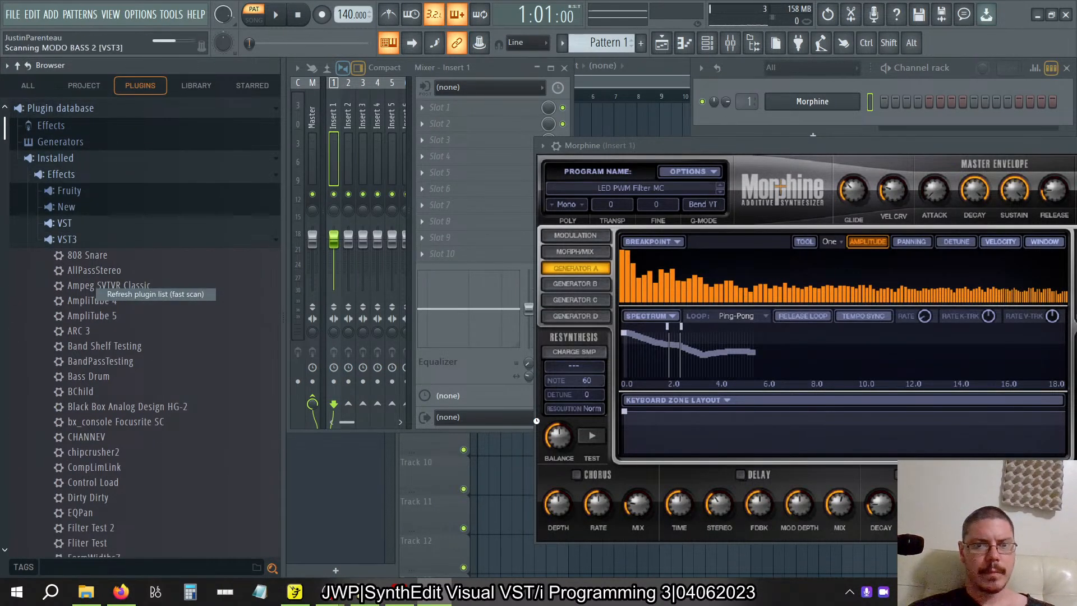
# Switch to the Visual VST/i-Programming PDF and read from the moorer2.se1 description on to page 69's reverb facts.
pyautogui.hotkey('alt', 'Tab')
pyautogui.hotkey('alt', 'Tab')
pyautogui.hotkey('alt', 'Tab')
pyautogui.hotkey('alt', 'Tab')
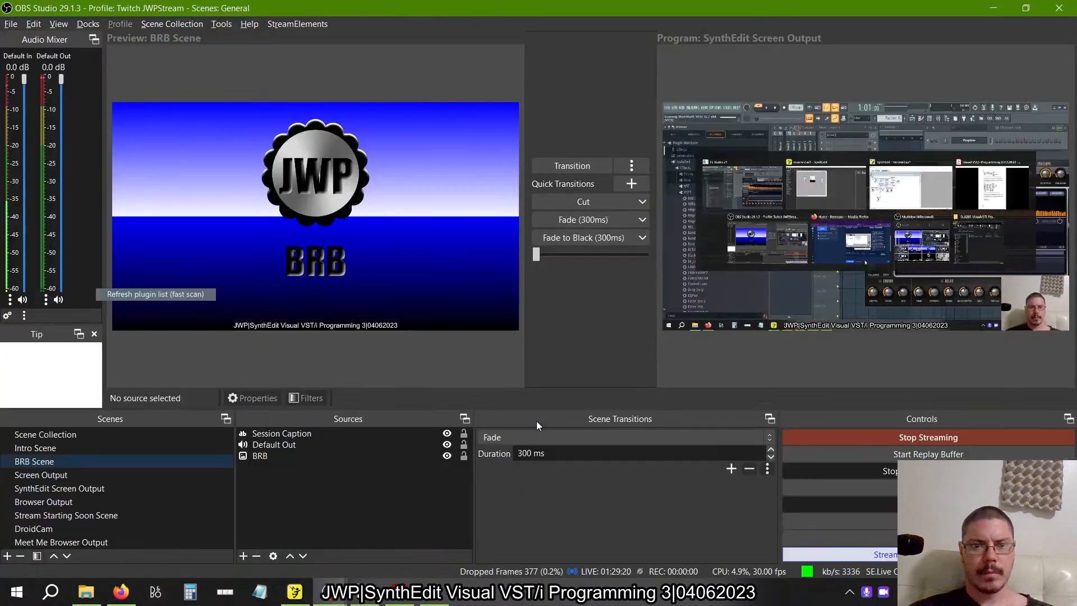
pyautogui.hotkey('alt', 'Tab')
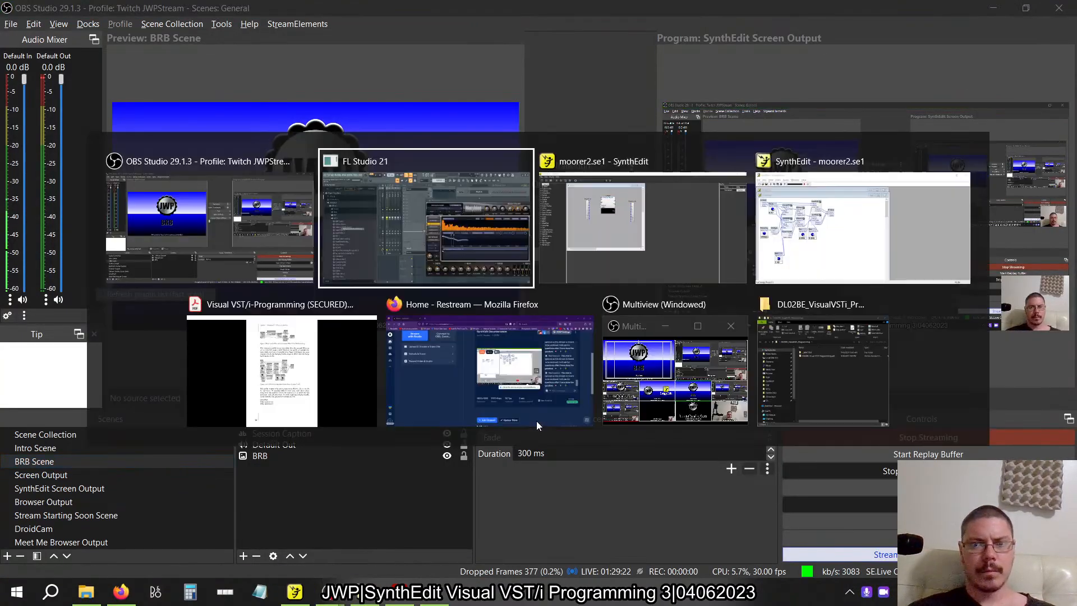
pyautogui.hotkey('alt', 'Tab')
pyautogui.hotkey('alt', 'Tab')
pyautogui.hotkey('alt', 'Tab')
pyautogui.hotkey('alt', 'Tab')
pyautogui.hotkey('alt', 'Tab')
pyautogui.hotkey('alt', 'Tab')
pyautogui.hotkey('alt', 'Tab')
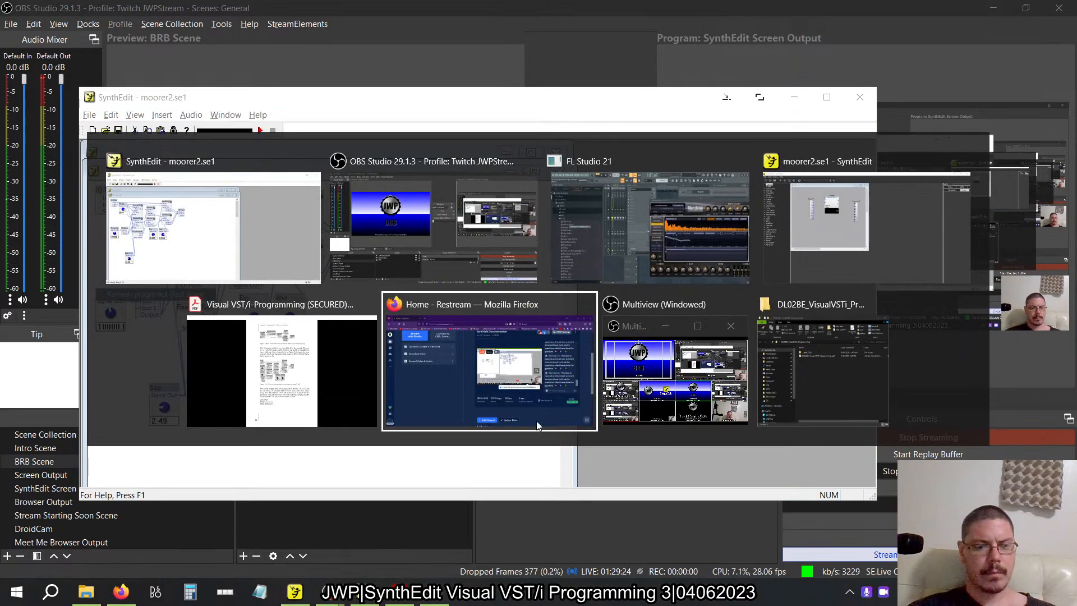
pyautogui.hotkey('alt', 'shift', 'Tab')
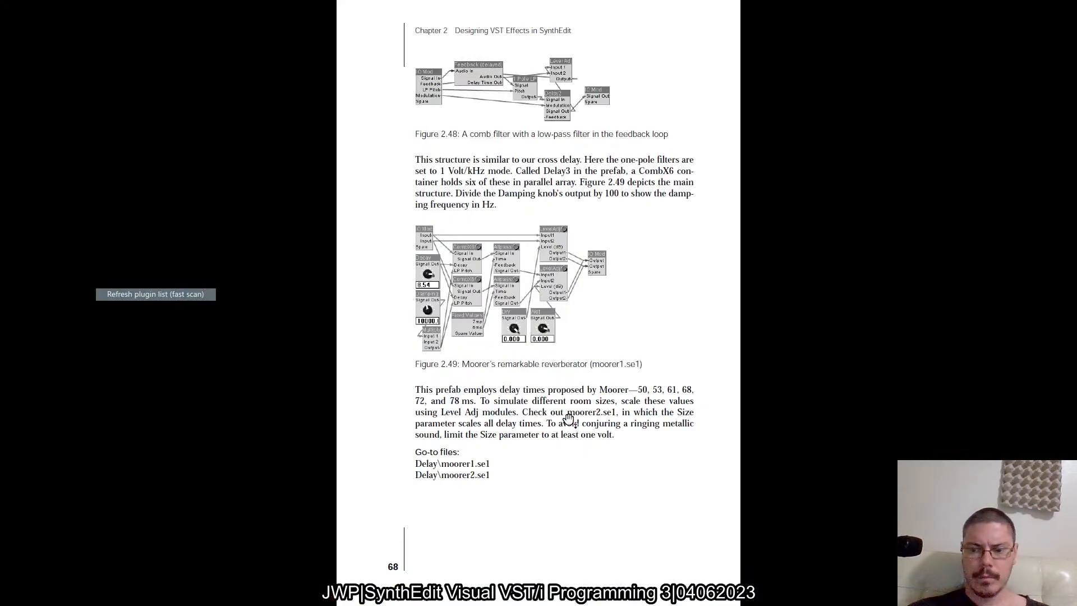
pyautogui.scroll(-1, 568, 418)
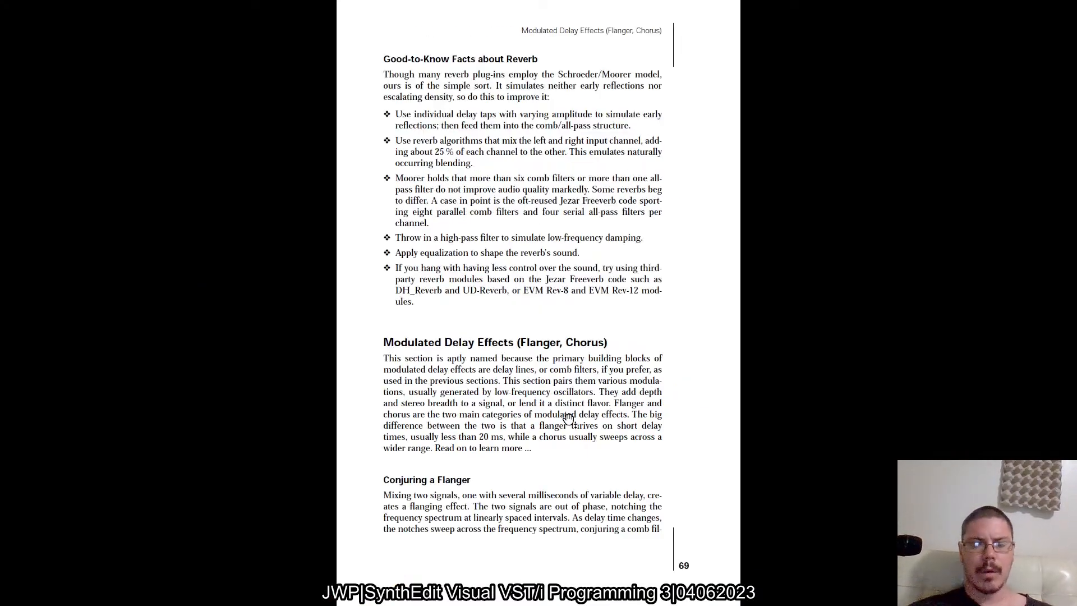
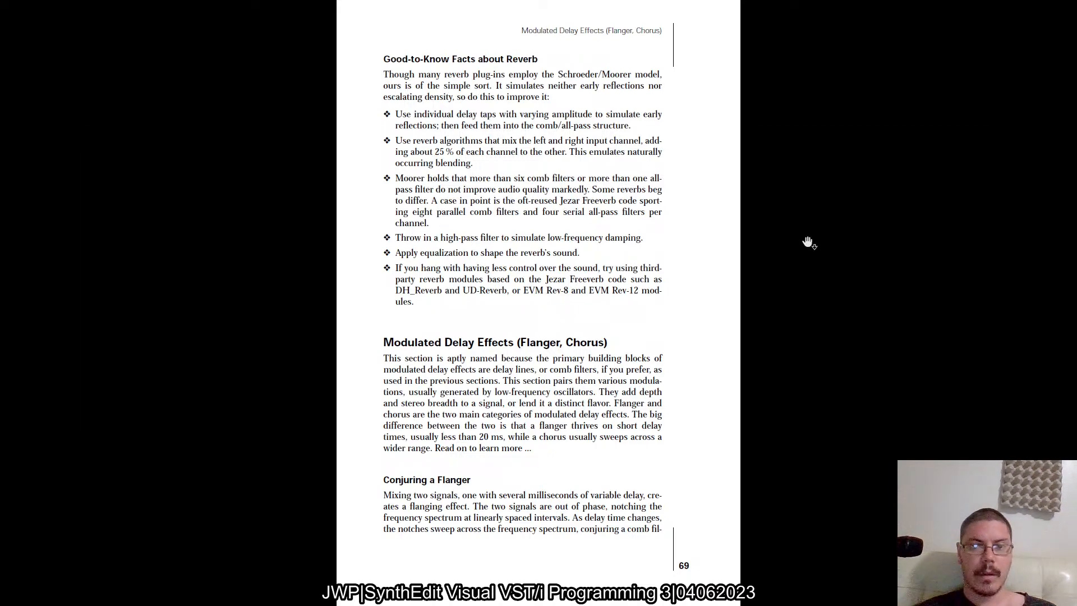
# Switch to FL Studio, load the VST3 effect Moorer Reverb 2 into Insert 1's first effect slot and audition it.
pyautogui.hotkey('alt', 'Tab')
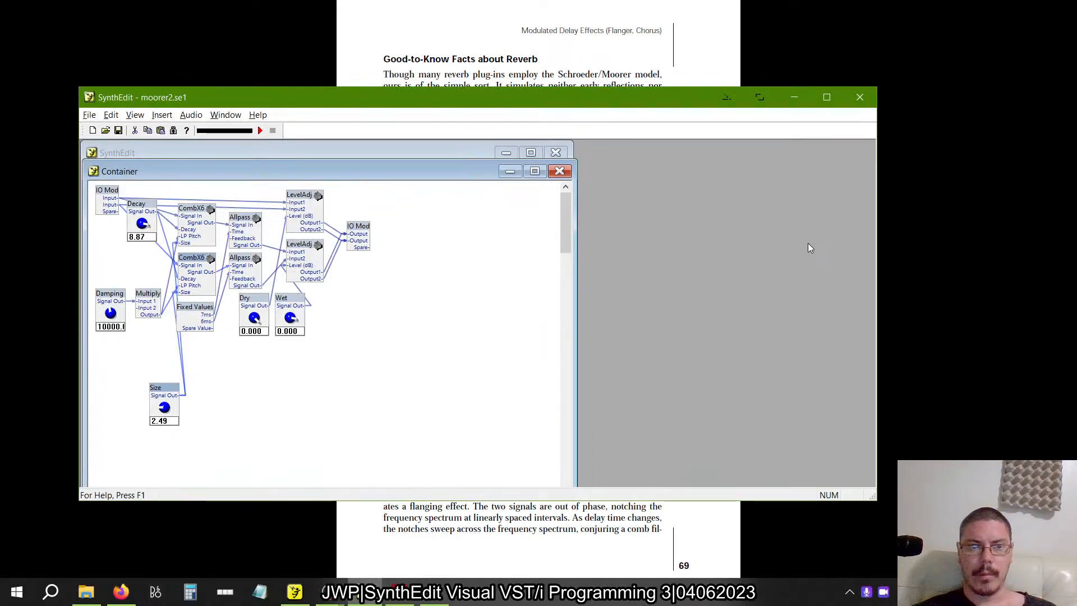
pyautogui.hotkey('alt', 'Tab')
pyautogui.hotkey('alt', 'Tab')
pyautogui.hotkey('alt', 'Tab')
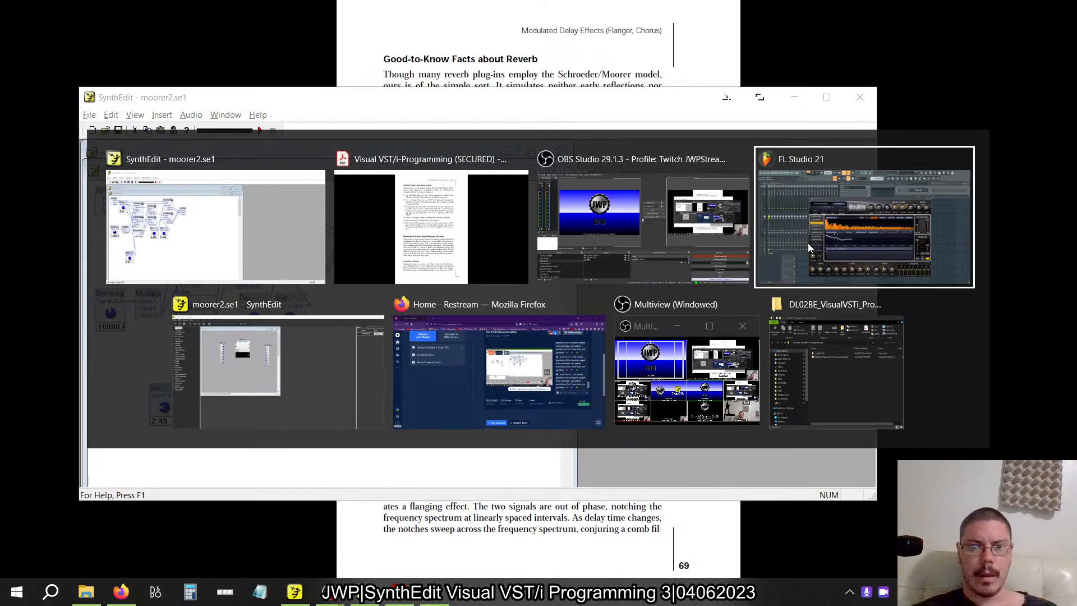
pyautogui.hotkey('alt', 'shift', 'Tab')
pyautogui.hotkey('alt', 'shift', 'Tab')
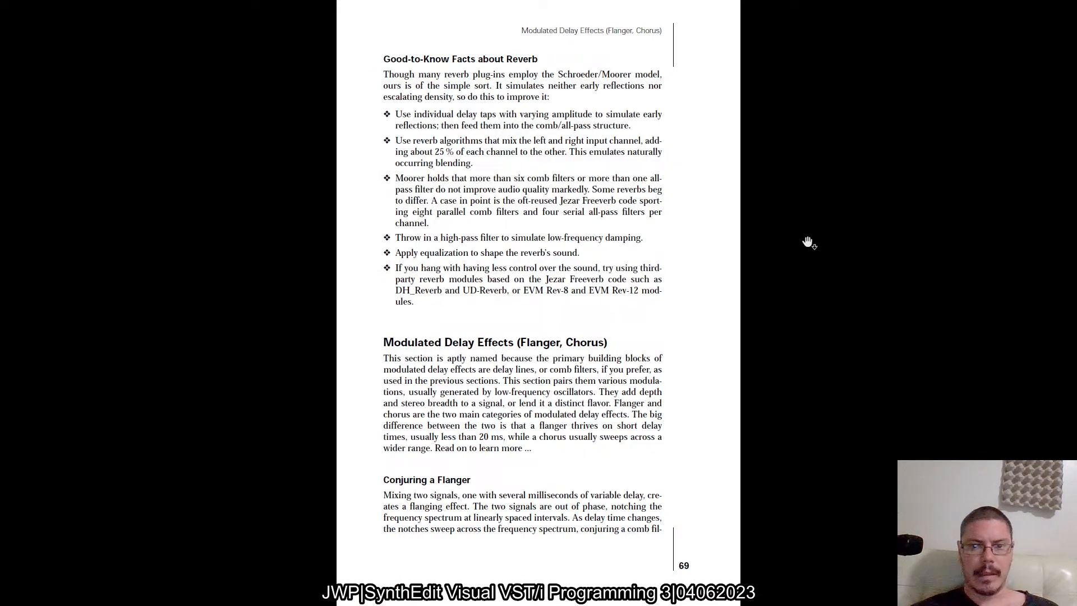
pyautogui.hotkey('alt', 'Tab')
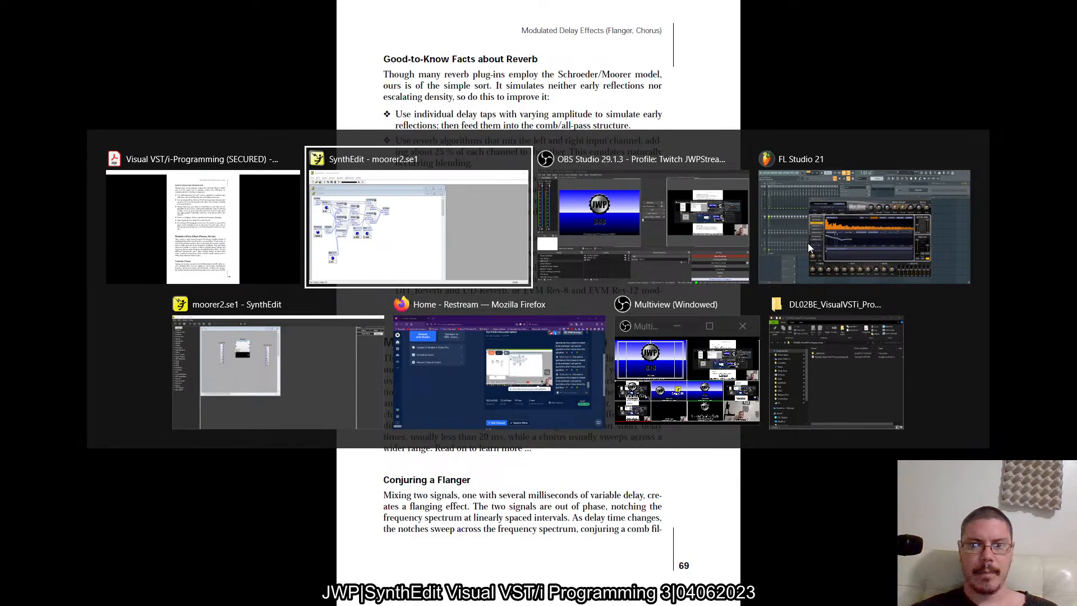
pyautogui.hotkey('alt', 'Tab')
pyautogui.hotkey('alt', 'Tab')
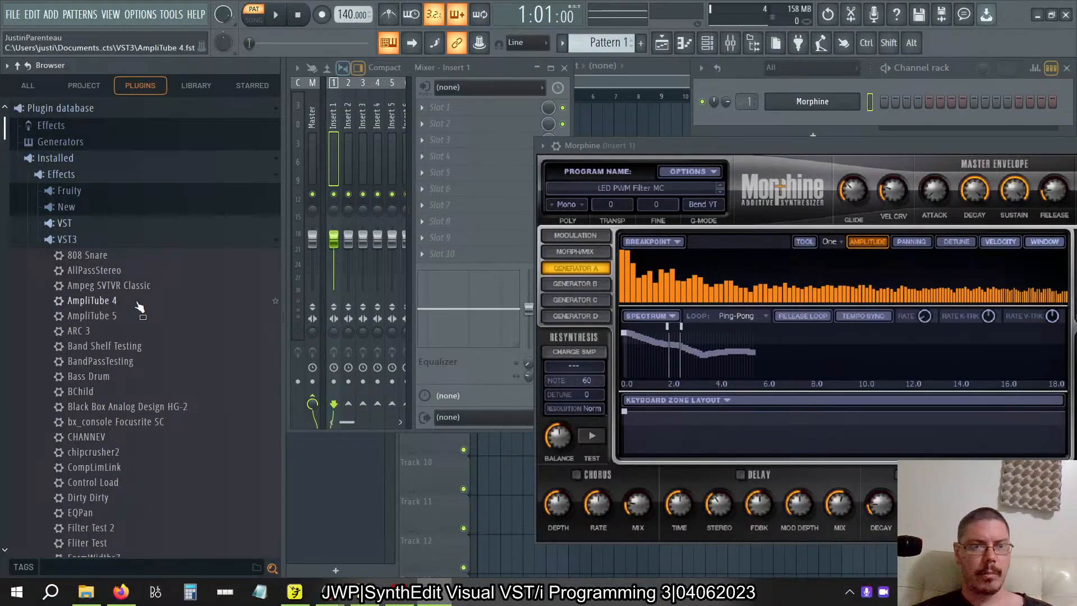
pyautogui.scroll(-10, 139, 306)
pyautogui.moveTo(115, 200); pyautogui.dragTo(496, 139)
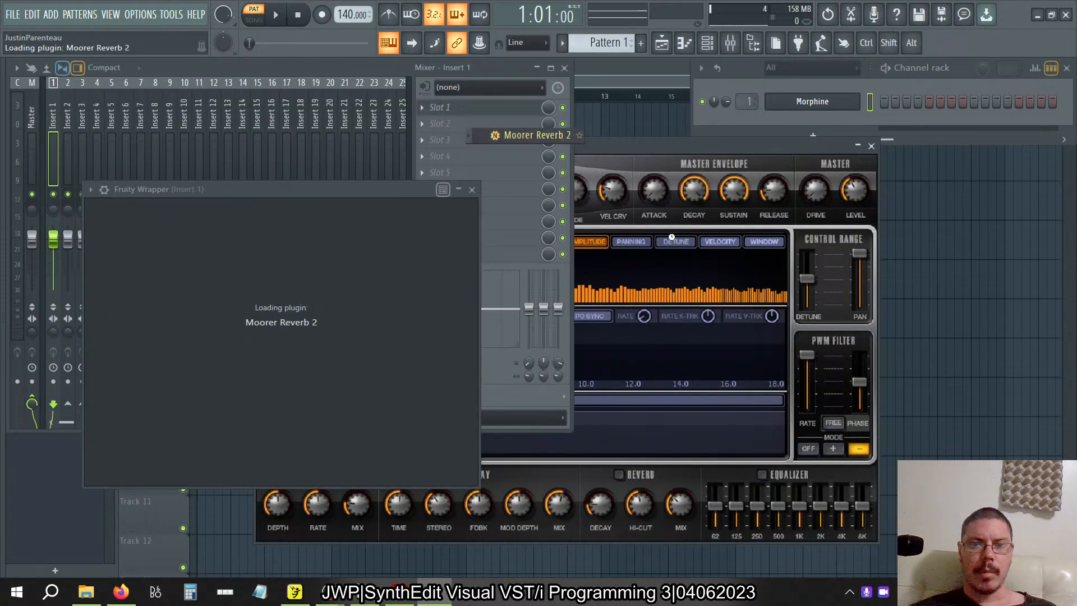
pyautogui.press('m')
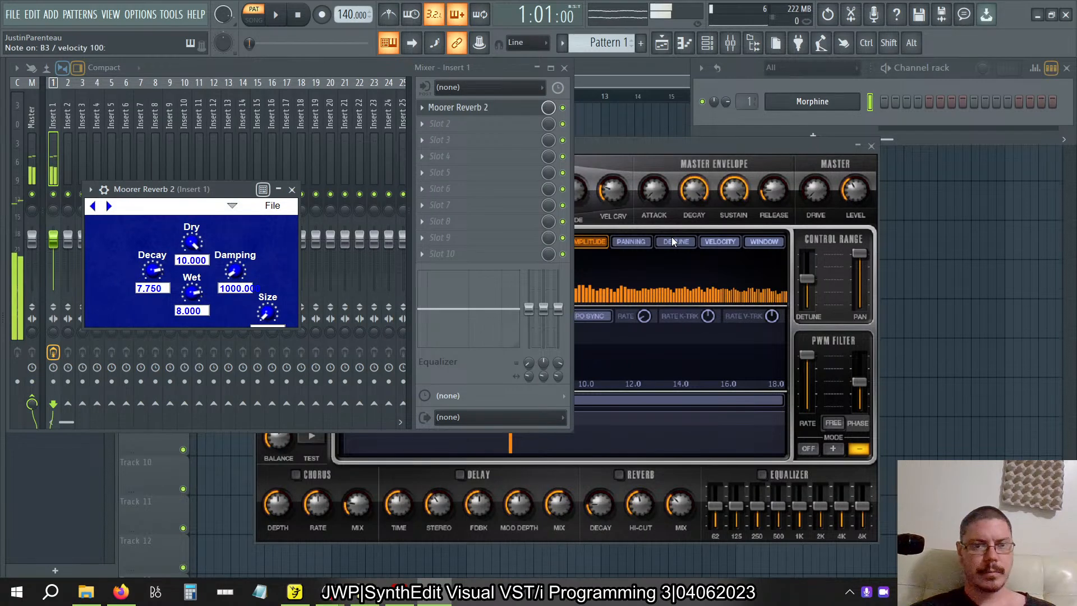
pyautogui.press('m')
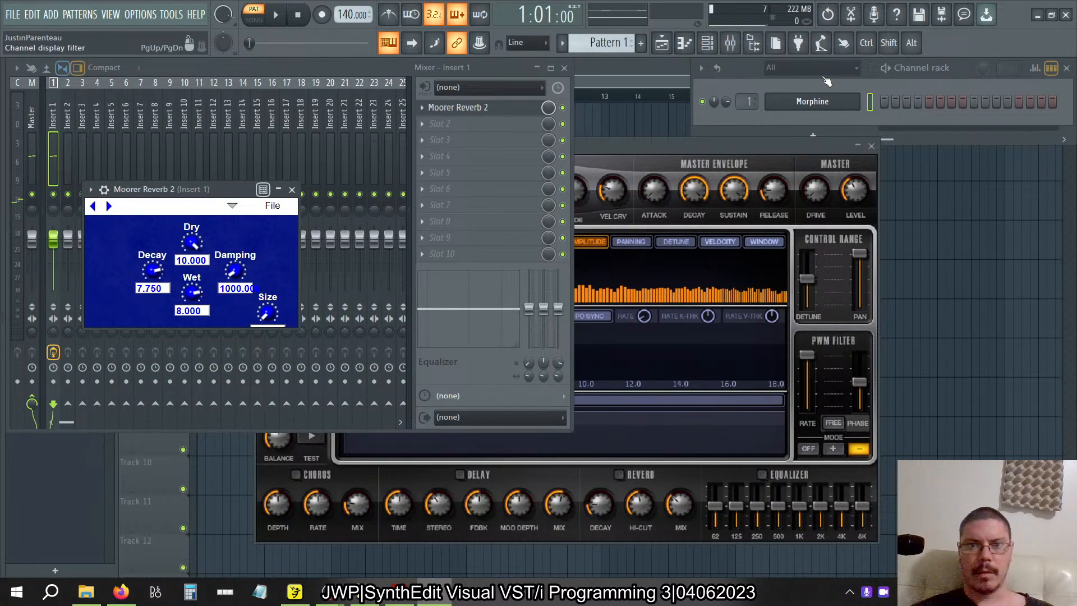
# Remove Moorer Reverb 2 from the first effect slot of Insert 1.
pyautogui.rightClick(433, 115)
pyautogui.click(443, 135)
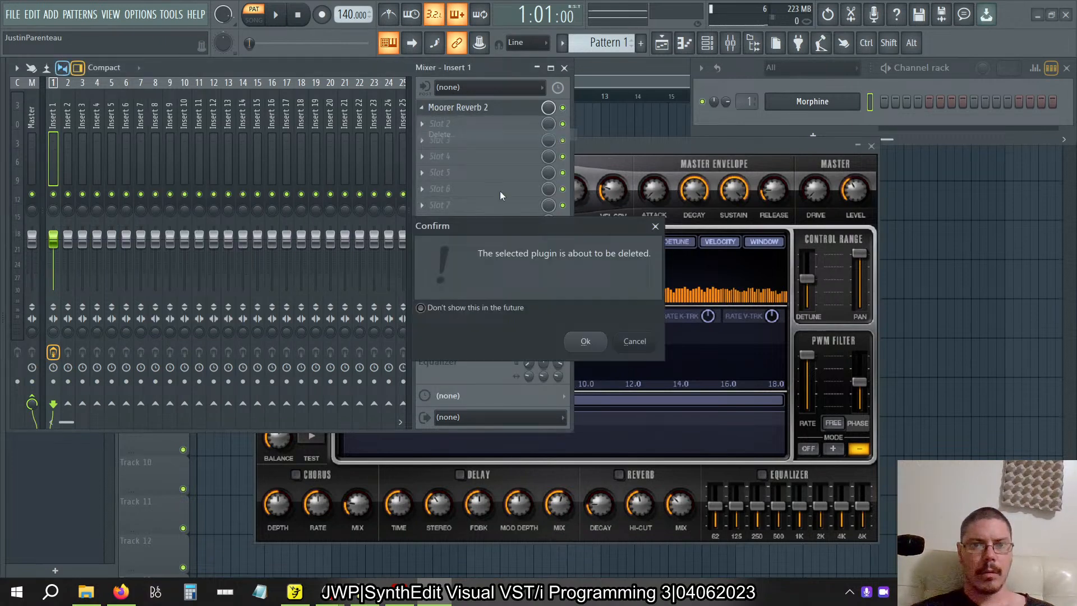
pyautogui.click(583, 348)
# Switch to the moorer2.se1 project in SynthEdit, dismiss the export message and open the Reverb container's panel for editing.
pyautogui.hotkey('alt', 'Tab')
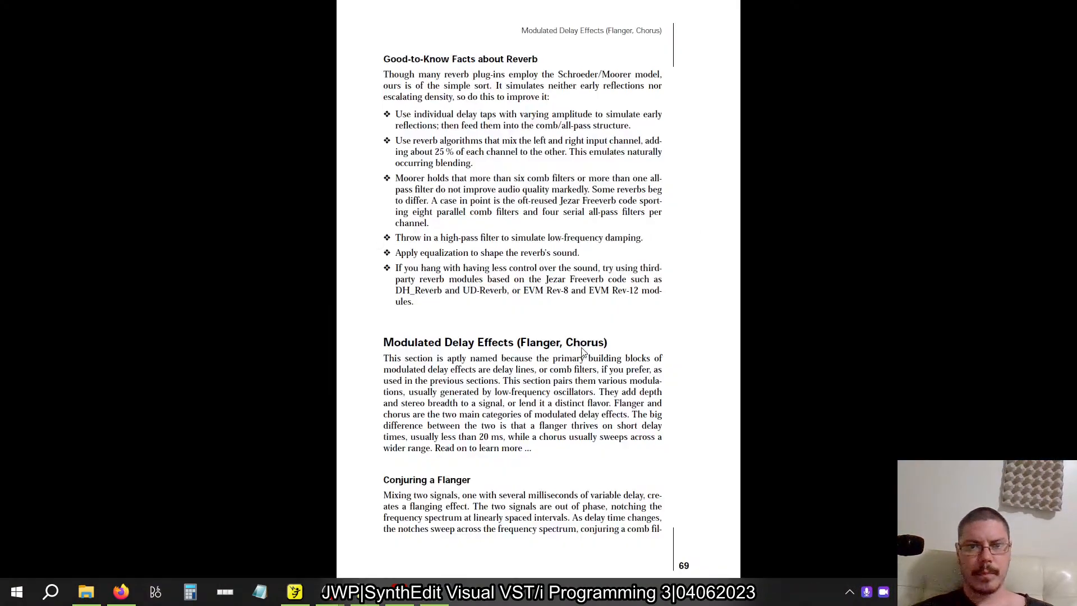
pyautogui.hotkey('alt', 'Tab')
pyautogui.hotkey('alt', 'Tab')
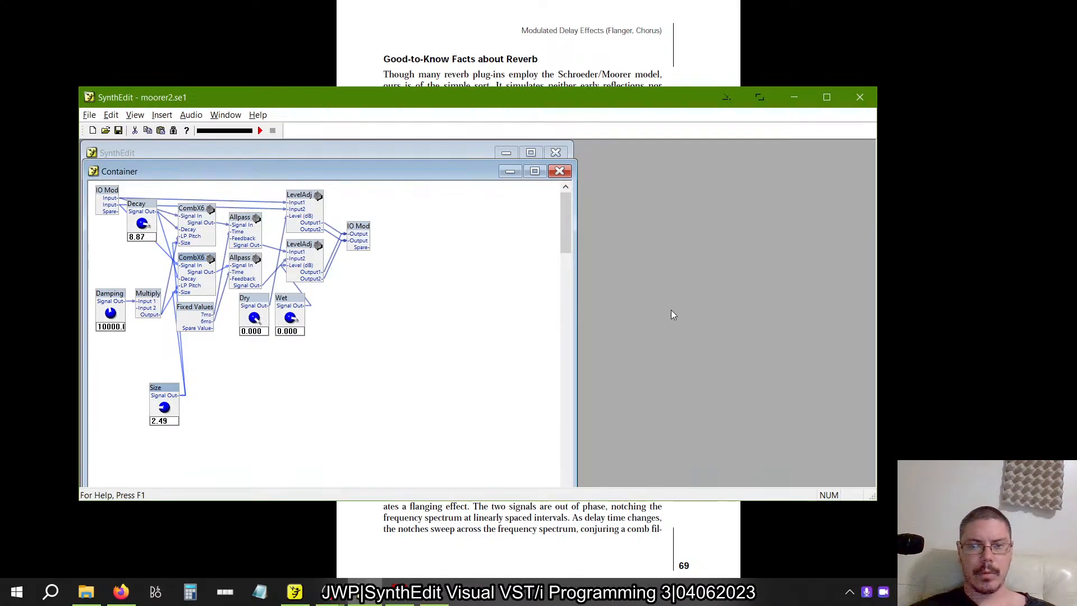
pyautogui.hotkey('alt', 'Tab')
pyautogui.hotkey('alt', 'Tab')
pyautogui.hotkey('alt', 'Tab')
pyautogui.hotkey('alt', 'Tab')
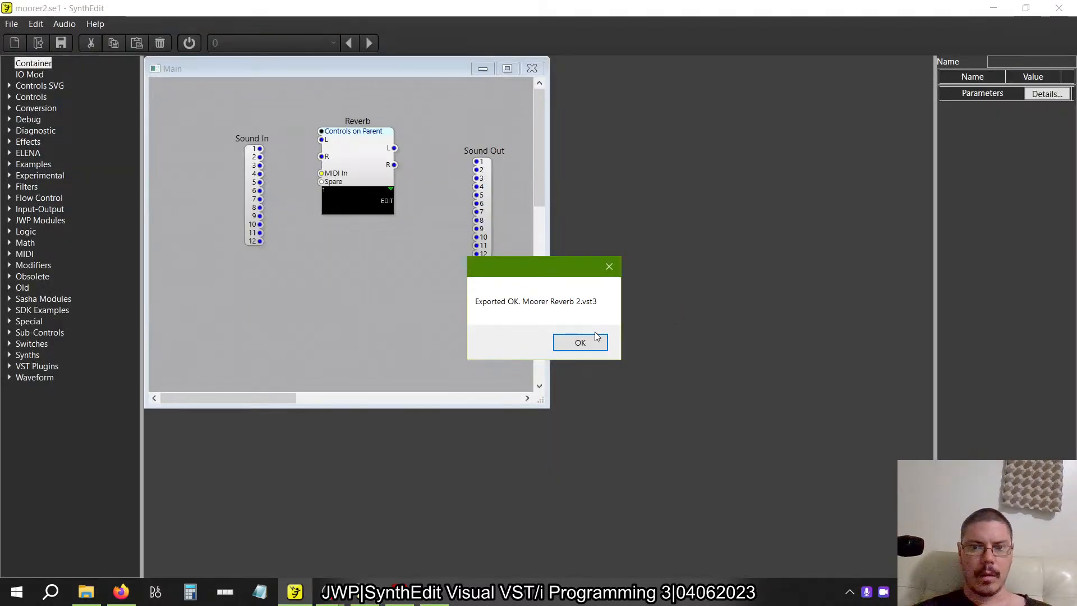
pyautogui.click(581, 342)
pyautogui.rightClick(344, 141)
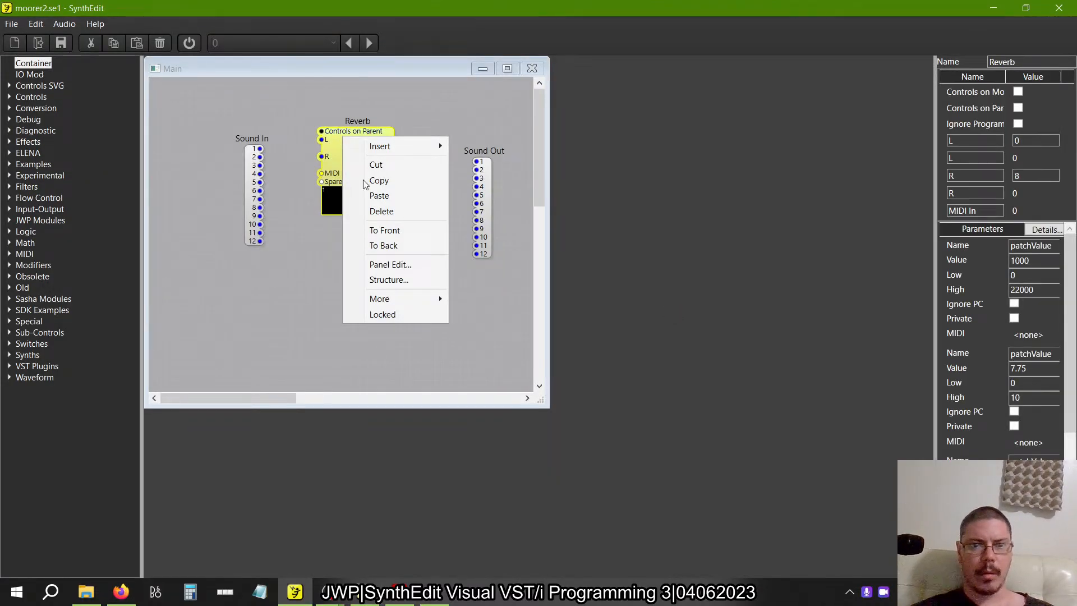
pyautogui.click(387, 266)
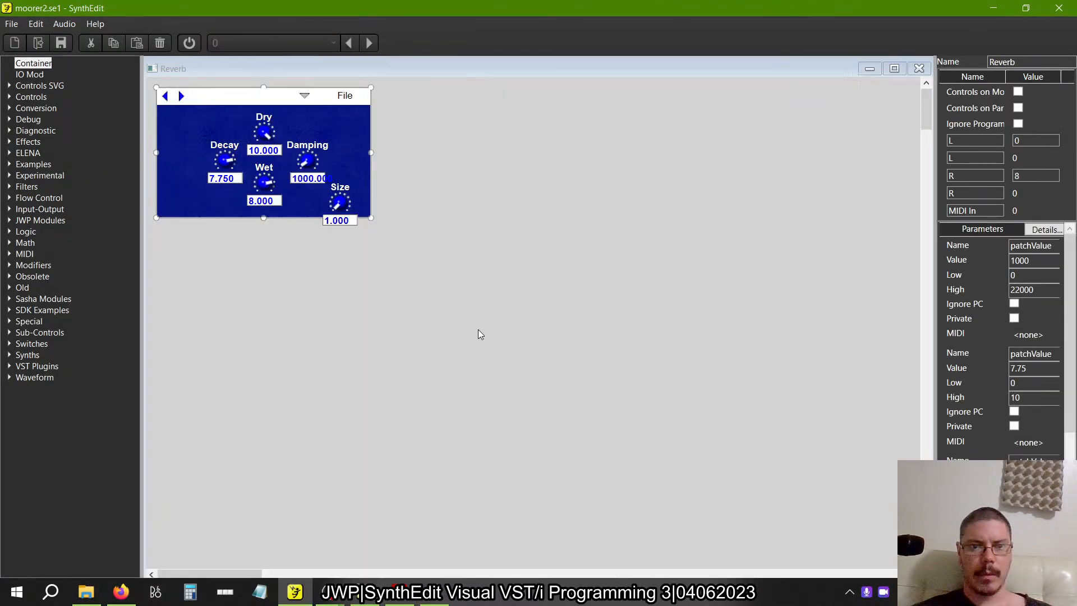
# Move the Damping knob up beside Dry and the Size knob beside Wet inside the blue panel, and close the panel editor.
pyautogui.click(340, 197)
pyautogui.click(306, 144)
pyautogui.moveTo(307, 144); pyautogui.dragTo(306, 108)
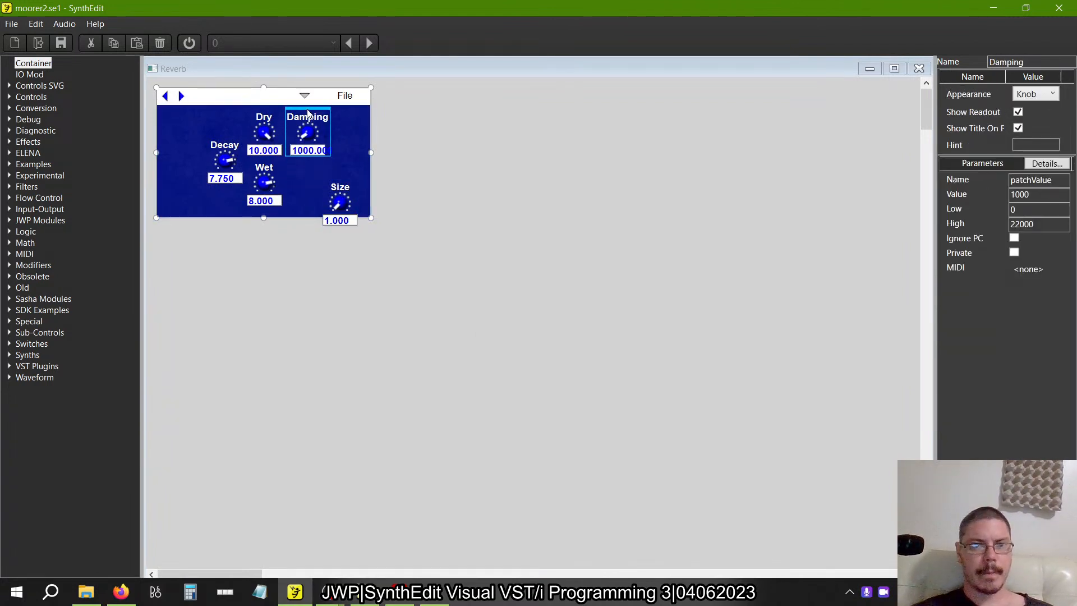
pyautogui.click(340, 182)
pyautogui.moveTo(340, 183); pyautogui.dragTo(310, 164)
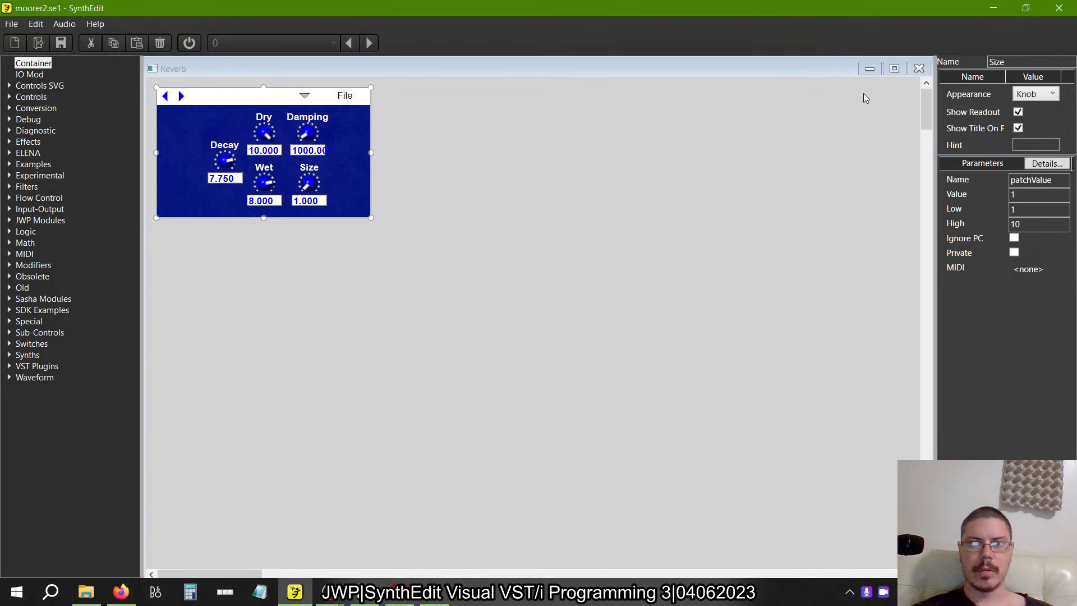
pyautogui.click(918, 68)
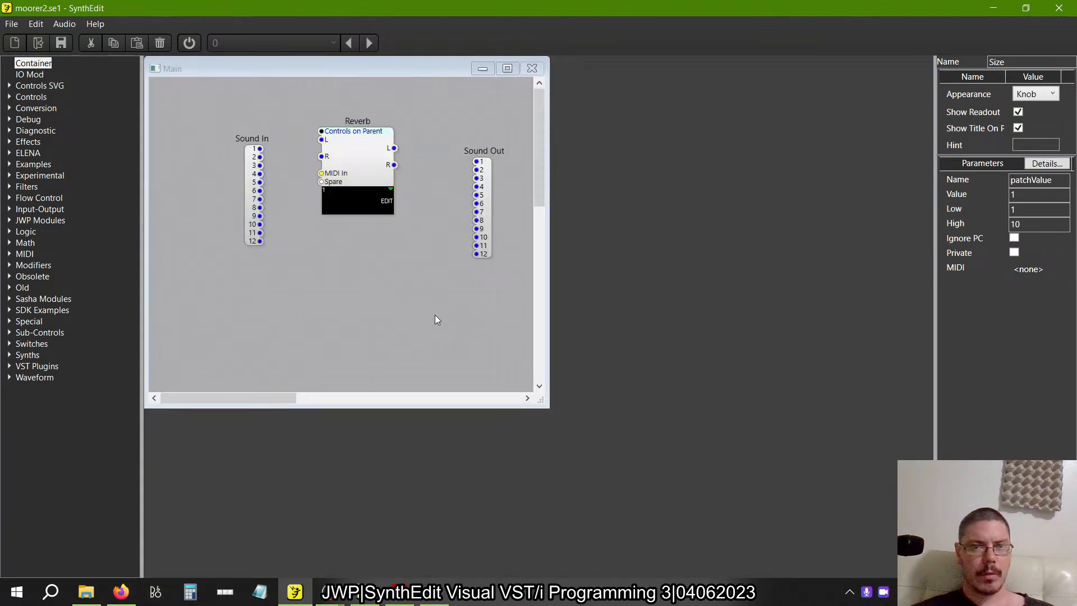
# Export the rearranged project again as the VST3 plugin Moorer Reverb 2.
pyautogui.click(12, 24)
pyautogui.click(31, 127)
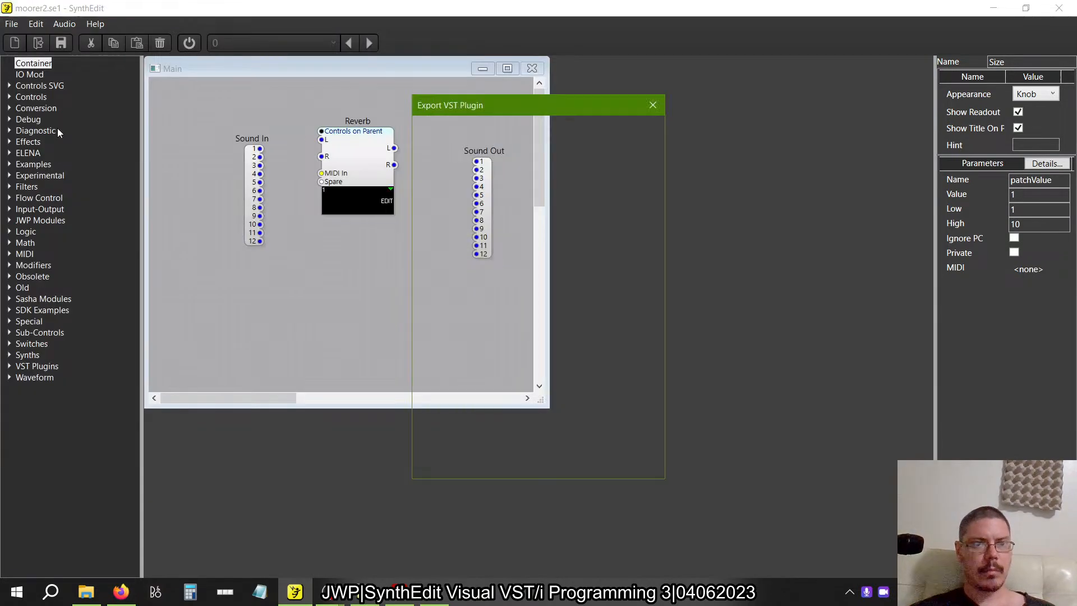
pyautogui.click(503, 469)
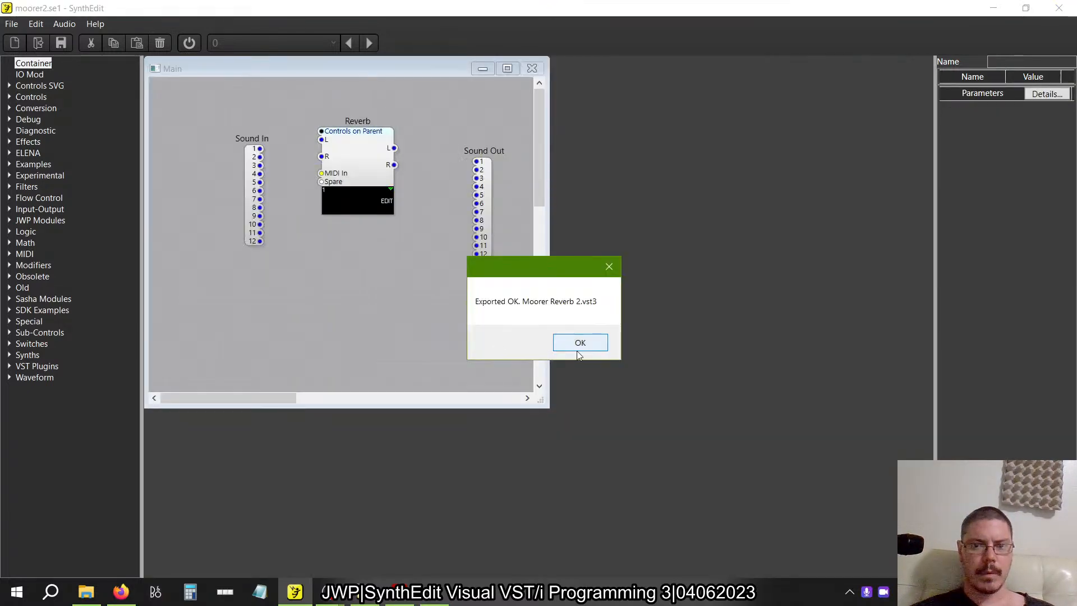
pyautogui.click(575, 349)
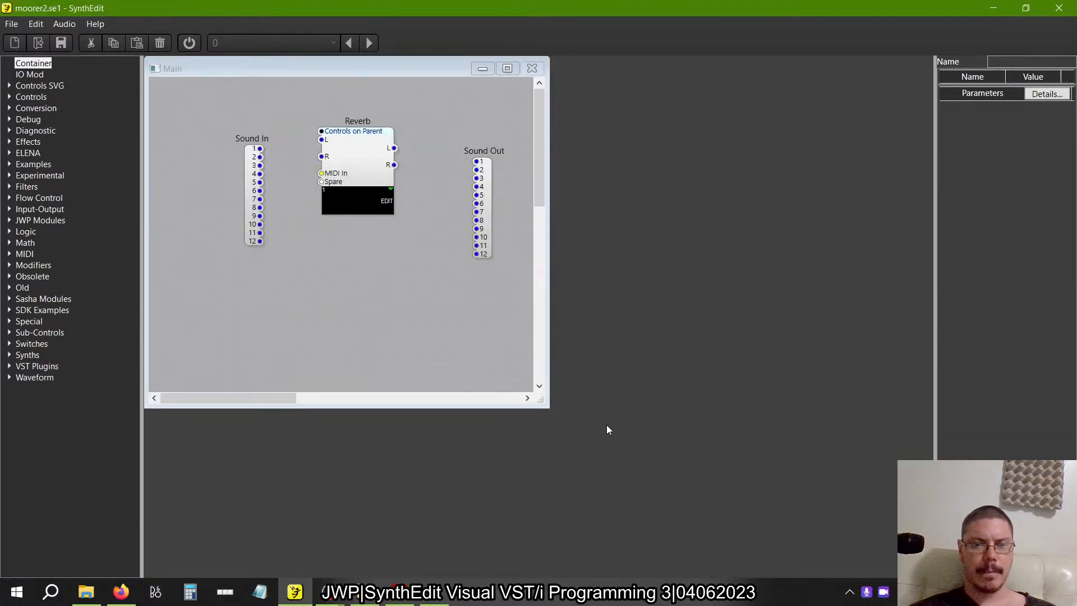
# Switch to FL Studio and load the re-exported Moorer Reverb 2 into the first effect slot of Insert 1.
pyautogui.hotkey('alt', 'Tab')
pyautogui.hotkey('alt', 'Tab')
pyautogui.hotkey('alt', 'Tab')
pyautogui.hotkey('alt', 'Tab')
pyautogui.hotkey('alt', 'Tab')
pyautogui.hotkey('alt', 'Tab')
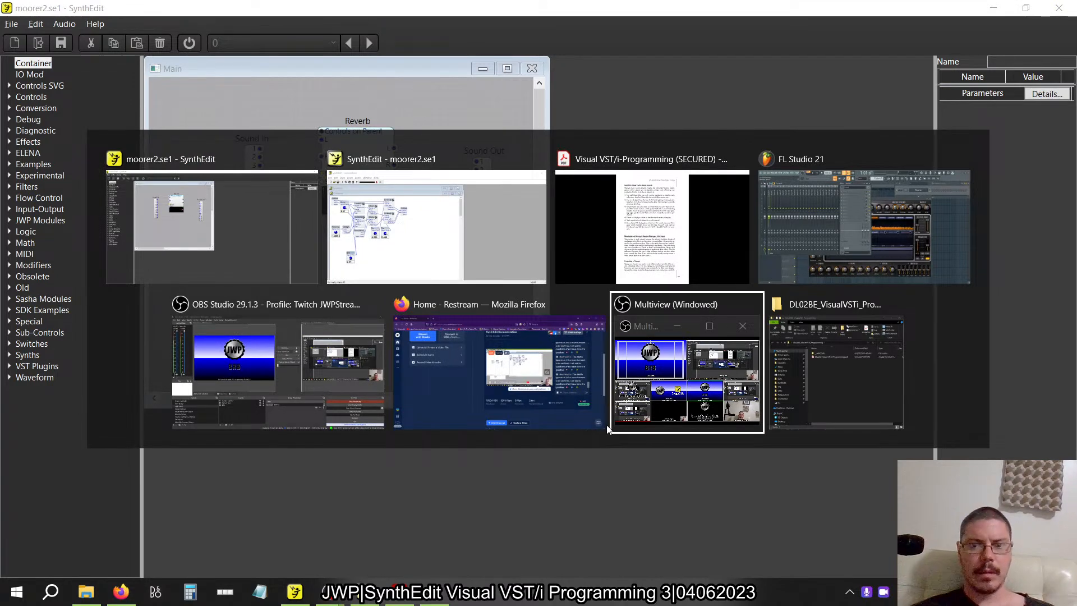
pyautogui.hotkey('alt', 'Tab')
pyautogui.hotkey('alt', 'Tab')
pyautogui.hotkey('alt', 'Tab')
pyautogui.hotkey('alt', 'Tab')
pyautogui.hotkey('alt', 'Tab')
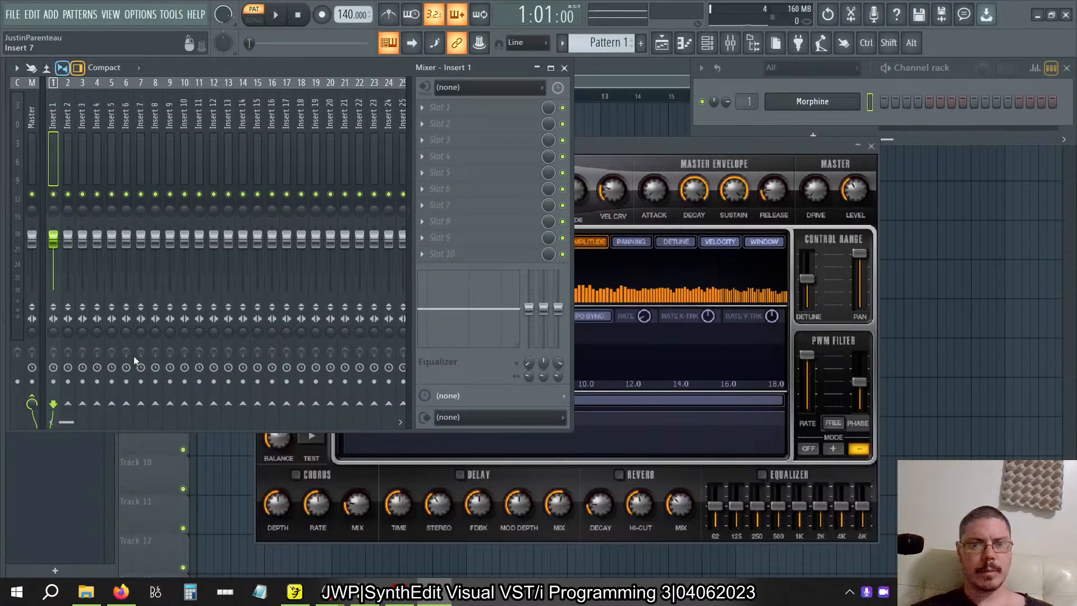
pyautogui.moveTo(137, 200); pyautogui.dragTo(459, 101)
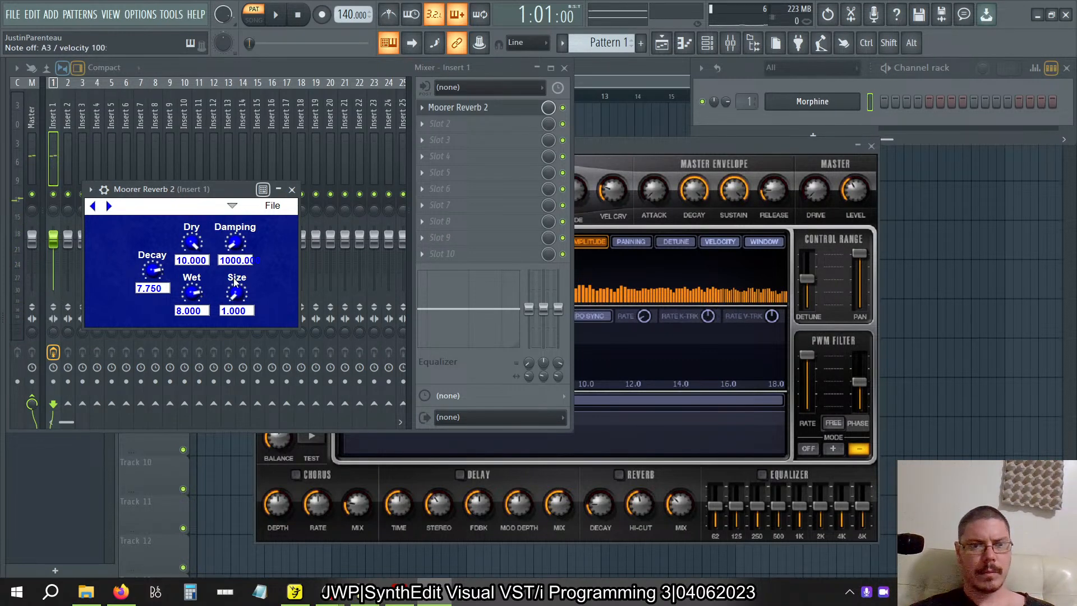
# Set the reverb's Size, Wet and Decay to 10 and Dry to about 7.06 while auditioning notes.
pyautogui.moveTo(236, 299); pyautogui.dragTo(264, 247)
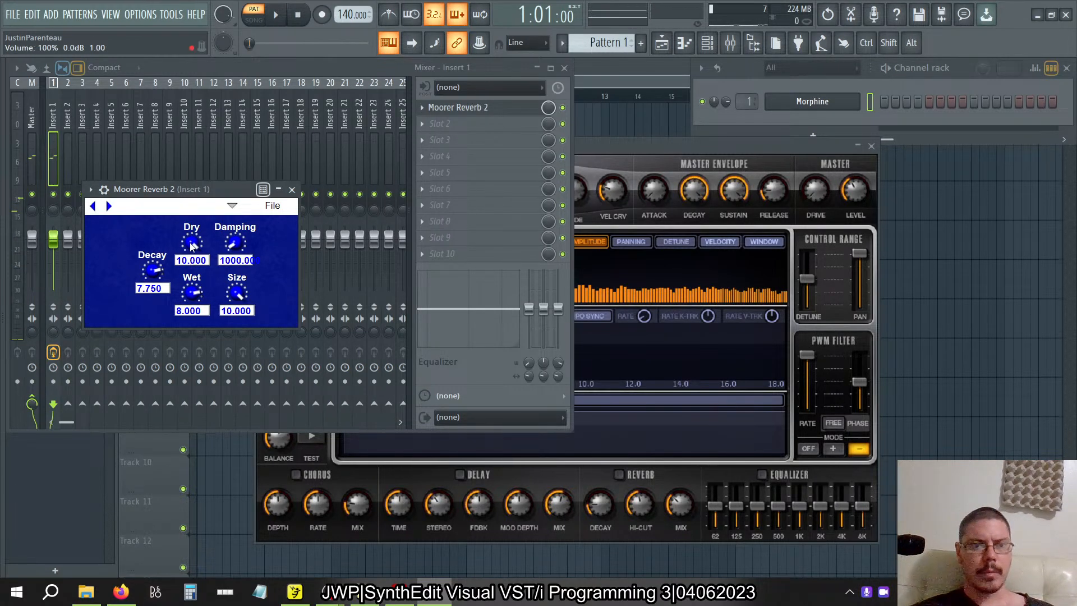
pyautogui.moveTo(191, 246); pyautogui.dragTo(197, 285)
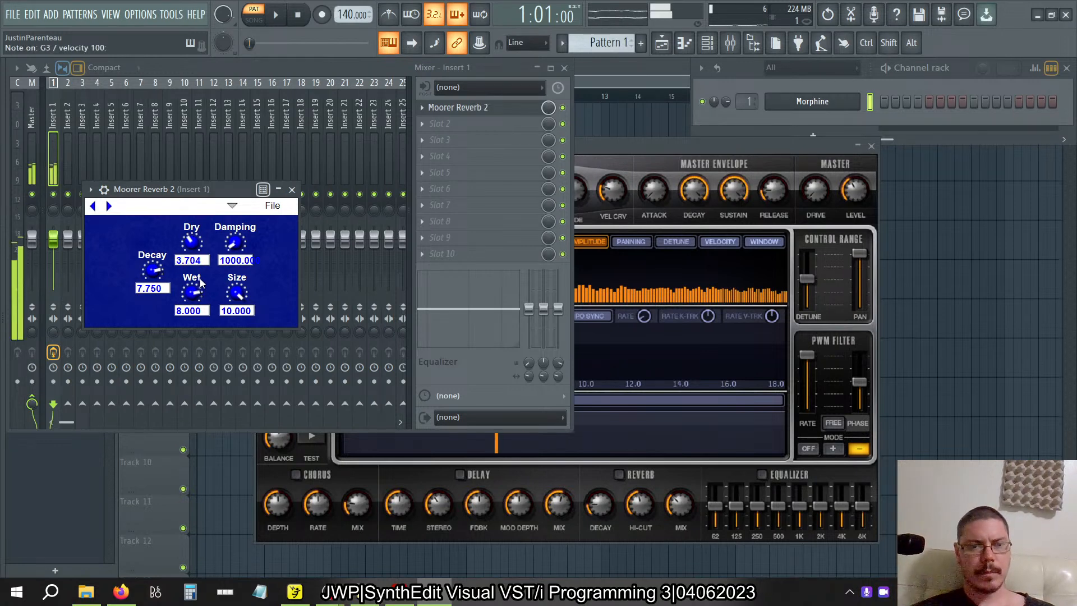
pyautogui.moveTo(194, 294); pyautogui.dragTo(194, 272)
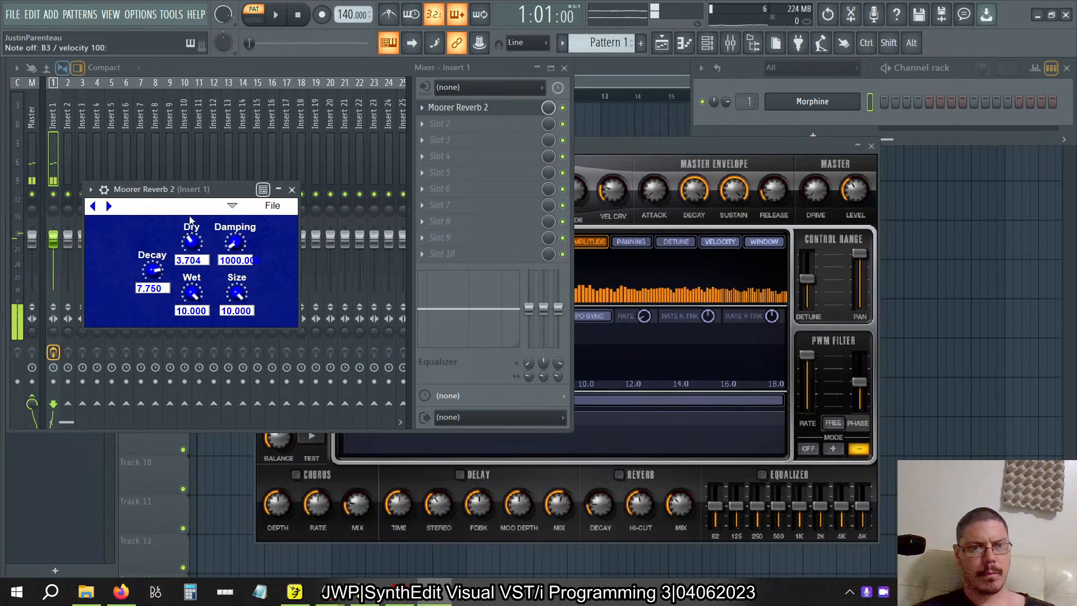
pyautogui.moveTo(192, 227); pyautogui.dragTo(196, 217)
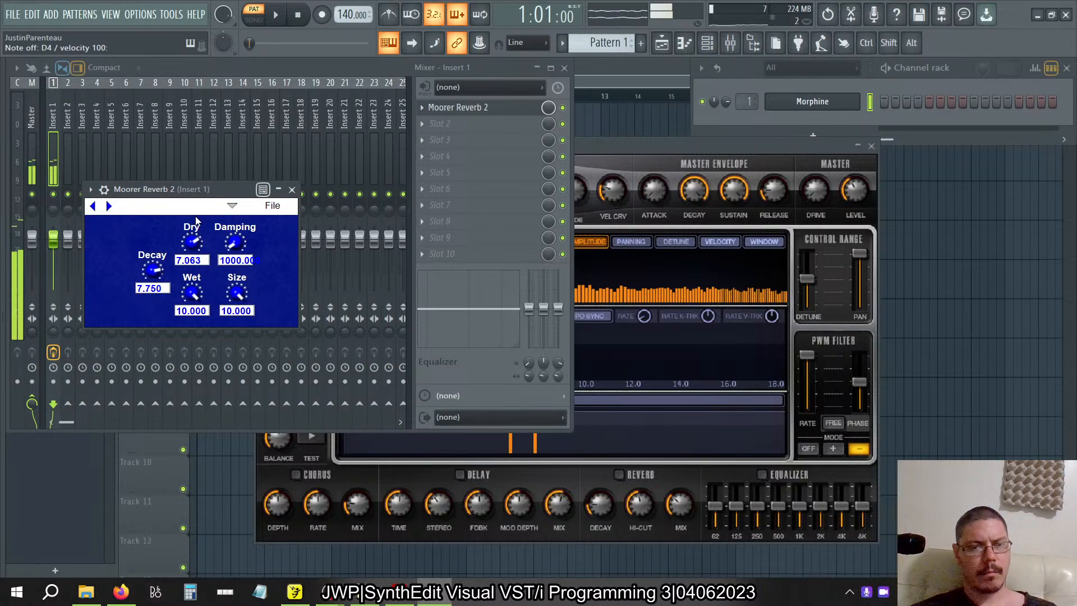
pyautogui.moveTo(156, 272); pyautogui.dragTo(158, 313)
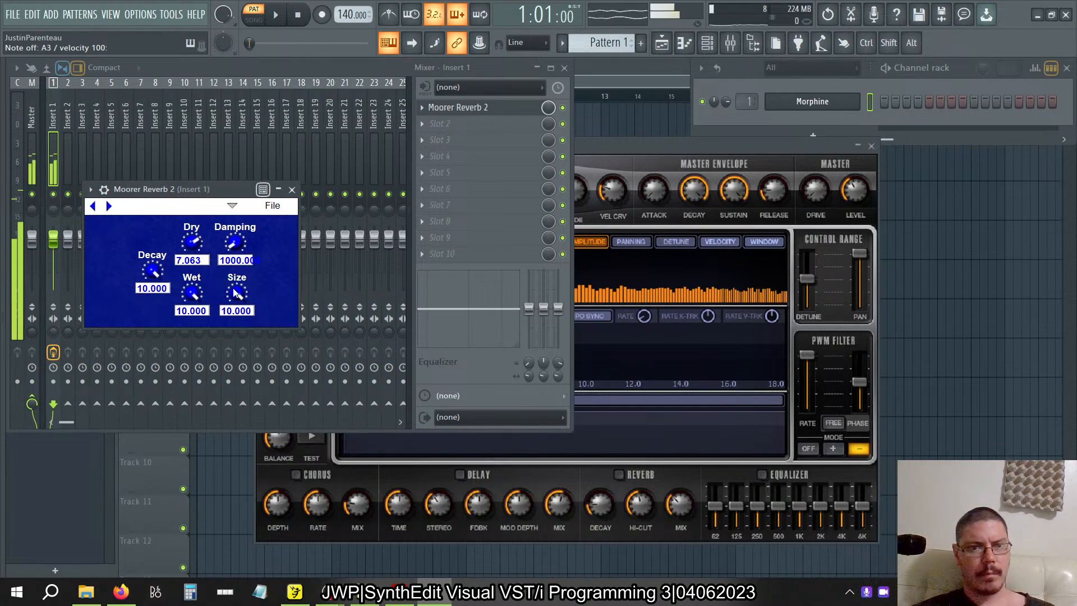
# Set the reverb's Size to about 7.42 and raise the system volume to 76.
pyautogui.moveTo(247, 301); pyautogui.dragTo(241, 264)
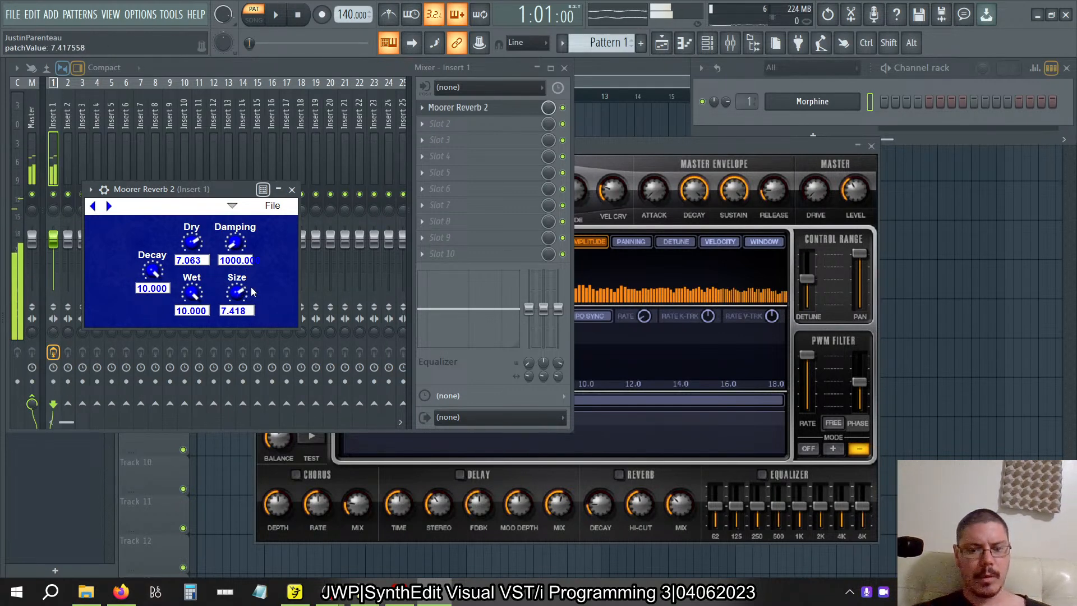
pyautogui.press('XF86AudioLowerVolume')
pyautogui.press('XF86AudioRaiseVolume')
pyautogui.press('XF86AudioRaiseVolume')
pyautogui.press('XF86AudioRaiseVolume')
pyautogui.press('XF86AudioRaiseVolume')
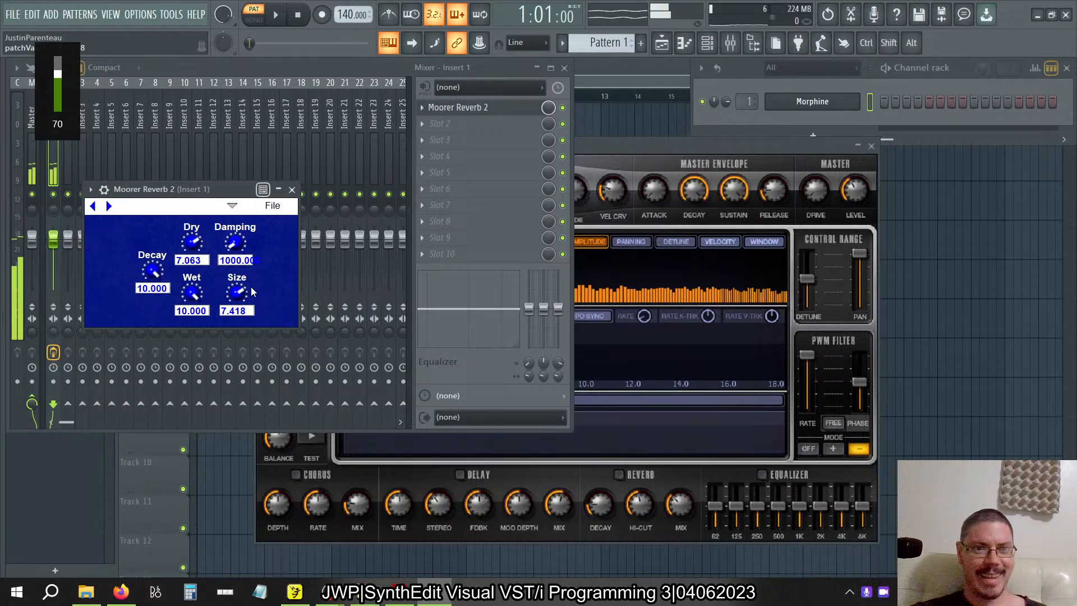
pyautogui.press('XF86AudioRaiseVolume')
pyautogui.press('XF86AudioRaiseVolume')
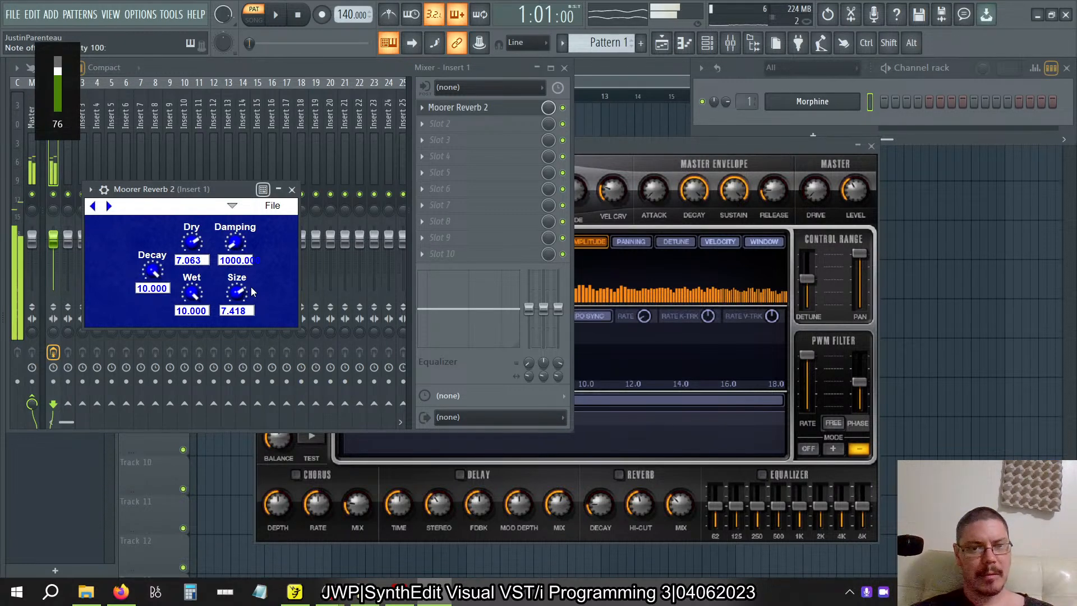
# Audition the reverb with Size at 10 and at 1, leaving Size at 1.
pyautogui.moveTo(243, 297); pyautogui.dragTo(249, 317)
pyautogui.moveTo(249, 264); pyautogui.dragTo(278, 284)
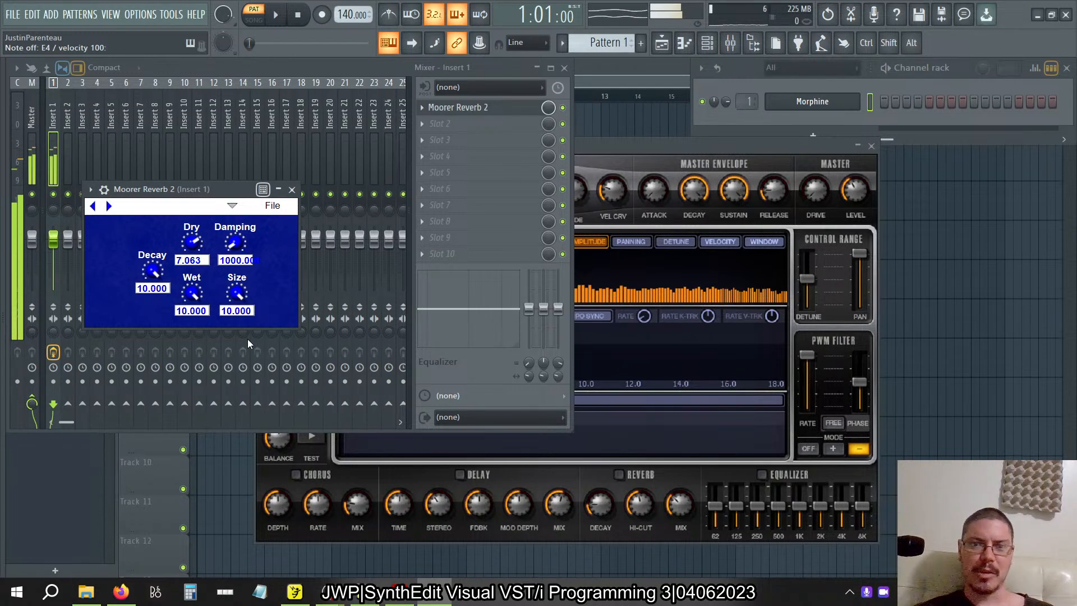
pyautogui.moveTo(236, 292)
pyautogui.mouseDown()
pyautogui.moveTo(266, 318)
pyautogui.moveTo(258, 270)
pyautogui.moveTo(223, 294)
pyautogui.mouseUp()
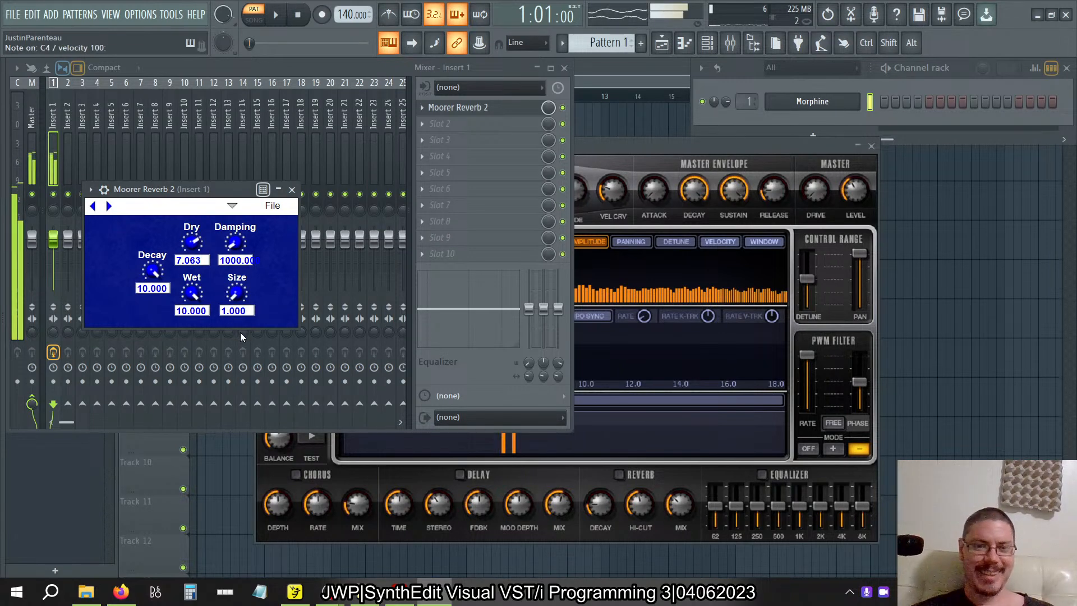
pyautogui.moveTo(236, 292); pyautogui.dragTo(274, 325)
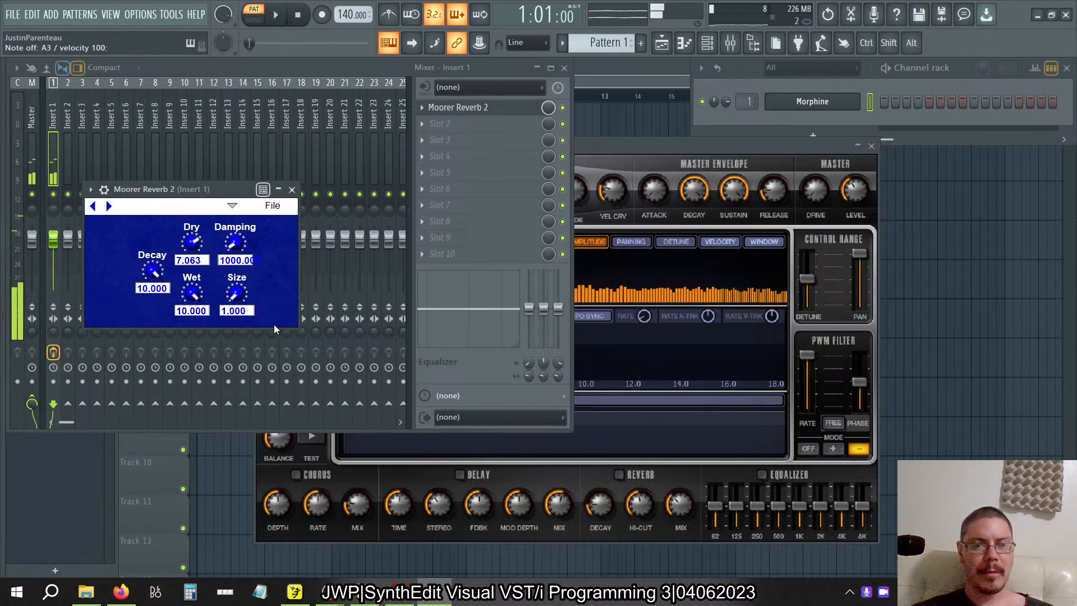
# Set the reverb's Damping to 500.
pyautogui.click(238, 261)
pyautogui.write('500')
pyautogui.press('Return')
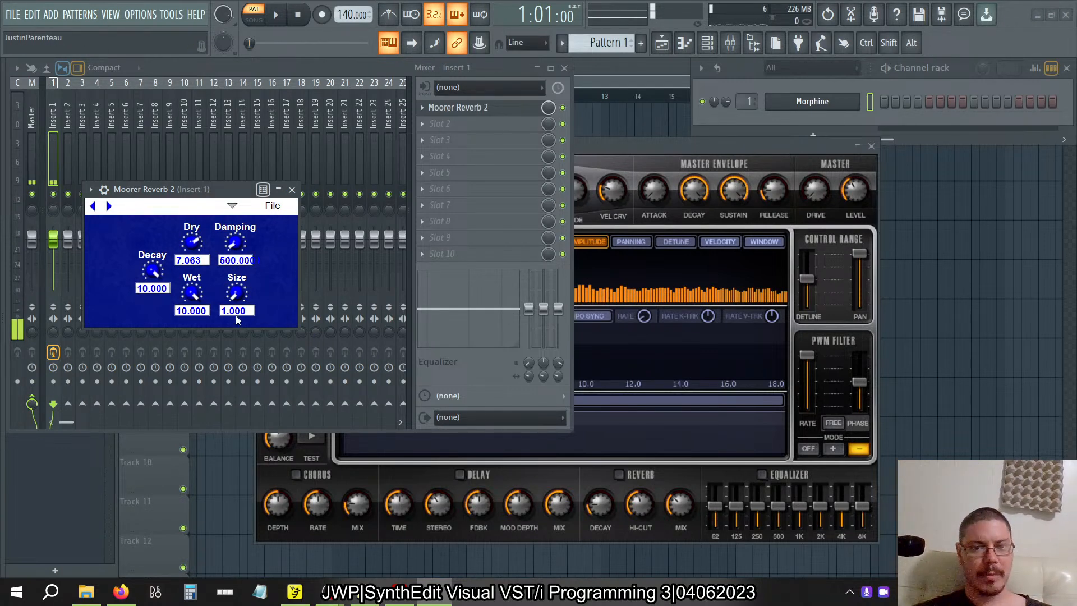
# Arrange the Morphine and Moorer Reverb 2 windows side by side and set the reverb's Size to 10.
pyautogui.click(602, 151)
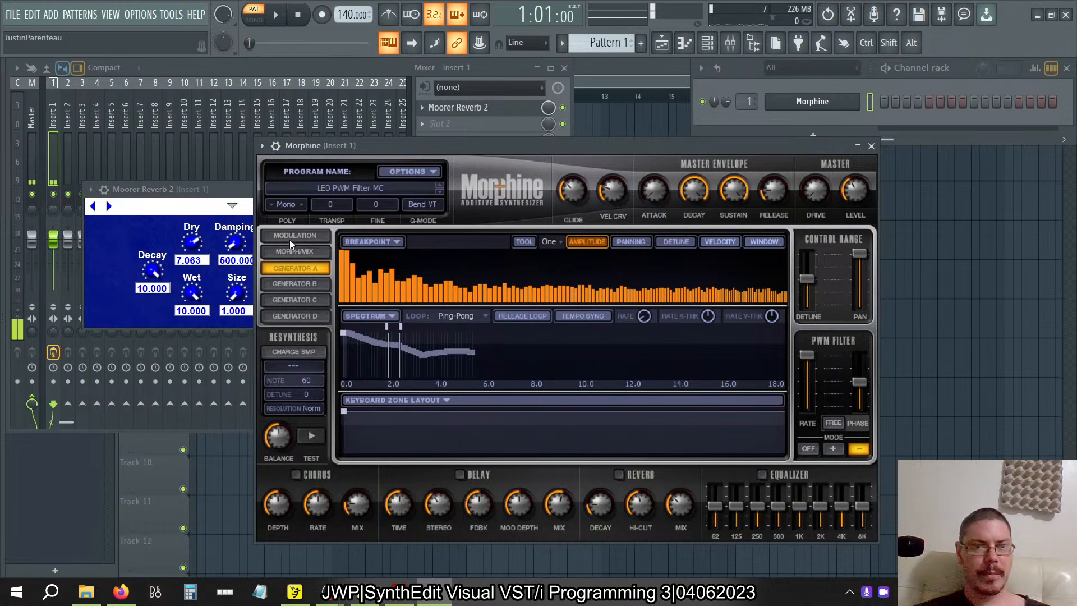
pyautogui.moveTo(219, 194); pyautogui.dragTo(162, 115)
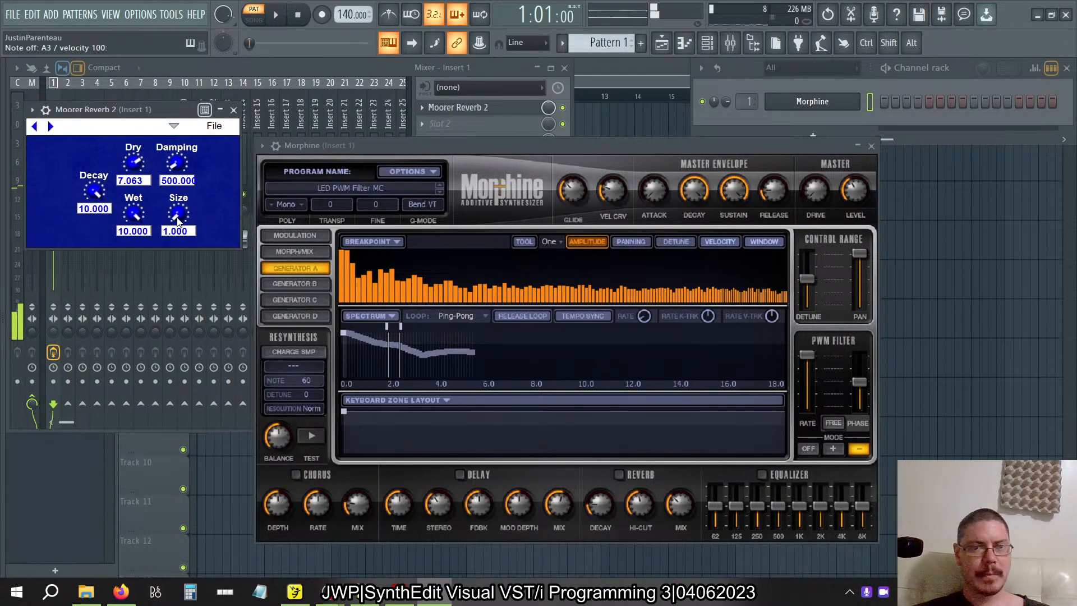
pyautogui.moveTo(178, 223); pyautogui.dragTo(176, 178)
# Set the reverb's Damping to 5000 and its Size to 1.
pyautogui.click(174, 180)
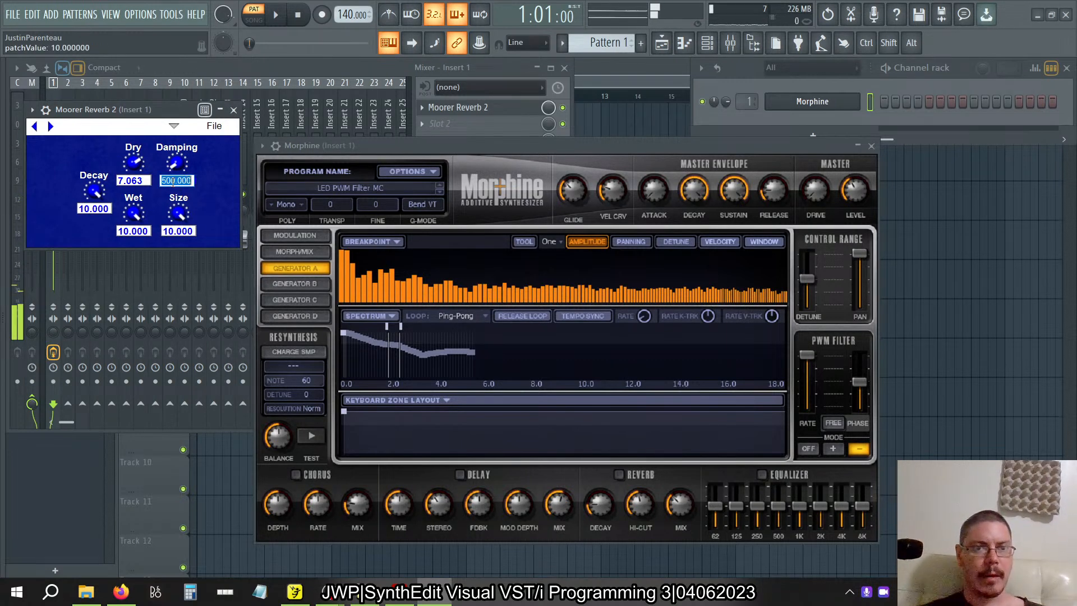
pyautogui.write('5')
pyautogui.press('Return')
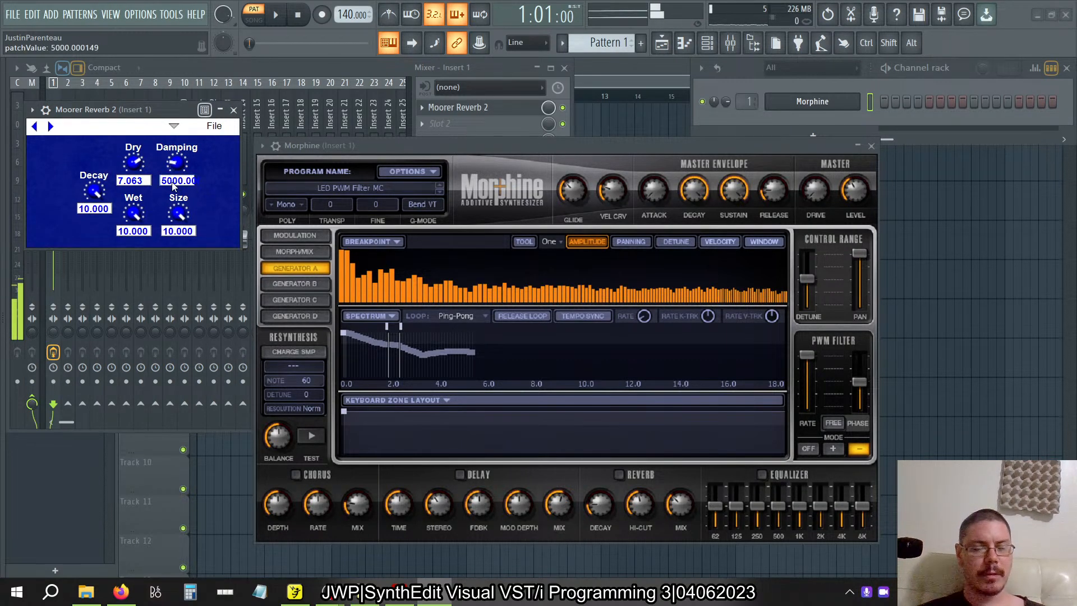
pyautogui.moveTo(179, 219); pyautogui.dragTo(194, 169)
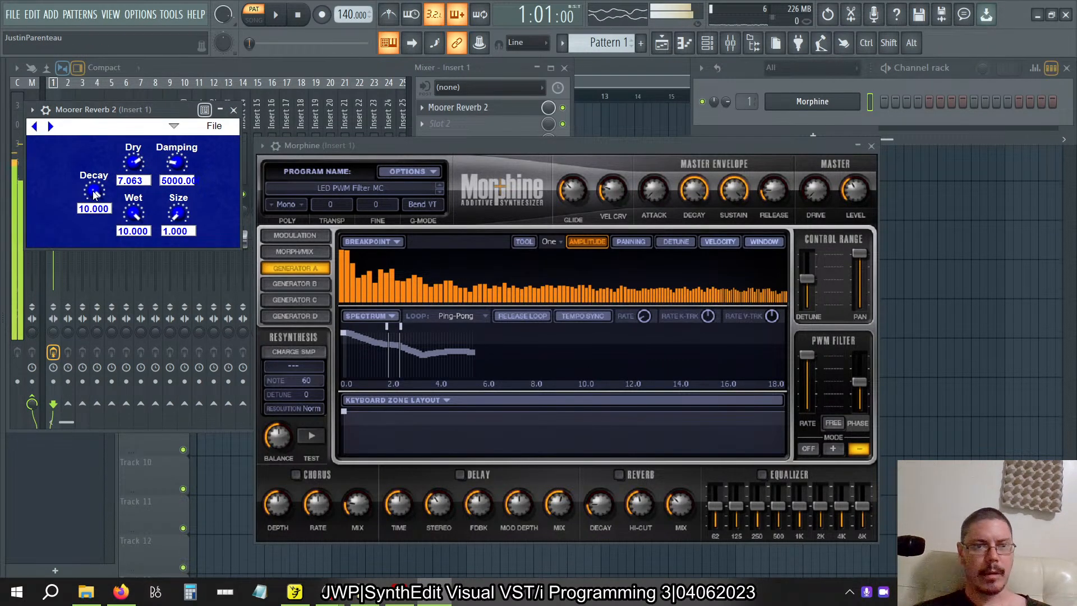
# Try the reverb's Decay at 9 and settle on 9.8.
pyautogui.click(94, 208)
pyautogui.write('9+')
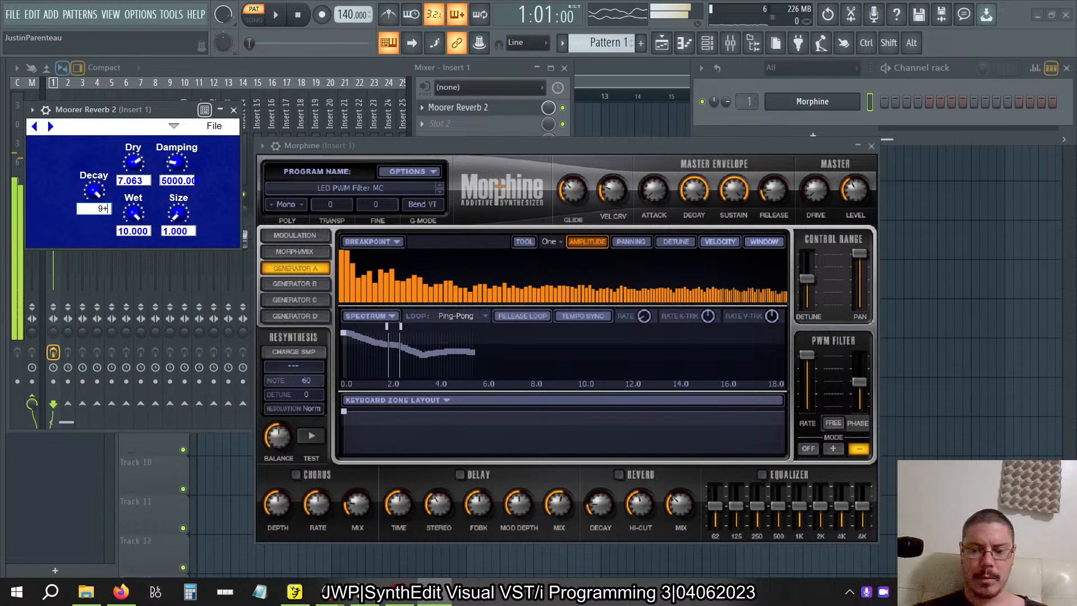
pyautogui.press('Return')
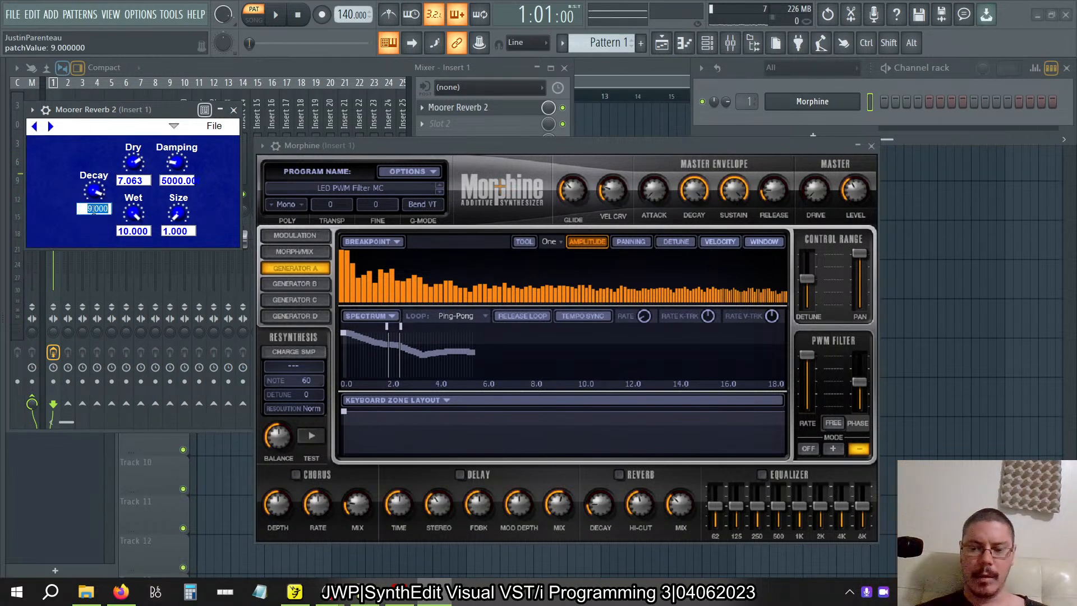
pyautogui.write('9.8')
pyautogui.press('Return')
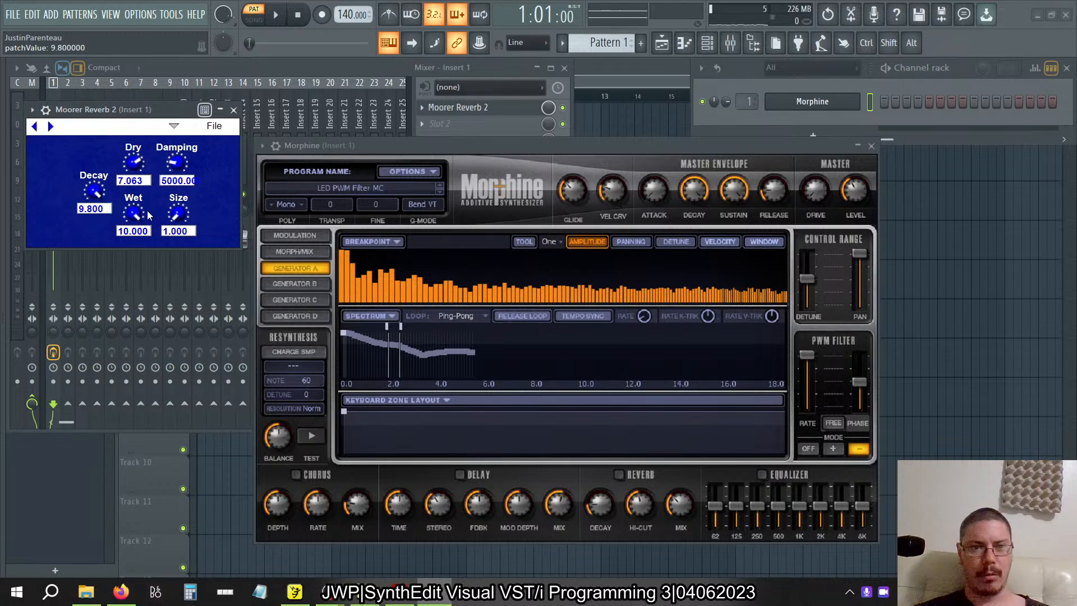
# Set the reverb's Size to 10 and its Dry level to about 4.08.
pyautogui.moveTo(180, 221); pyautogui.dragTo(218, 241)
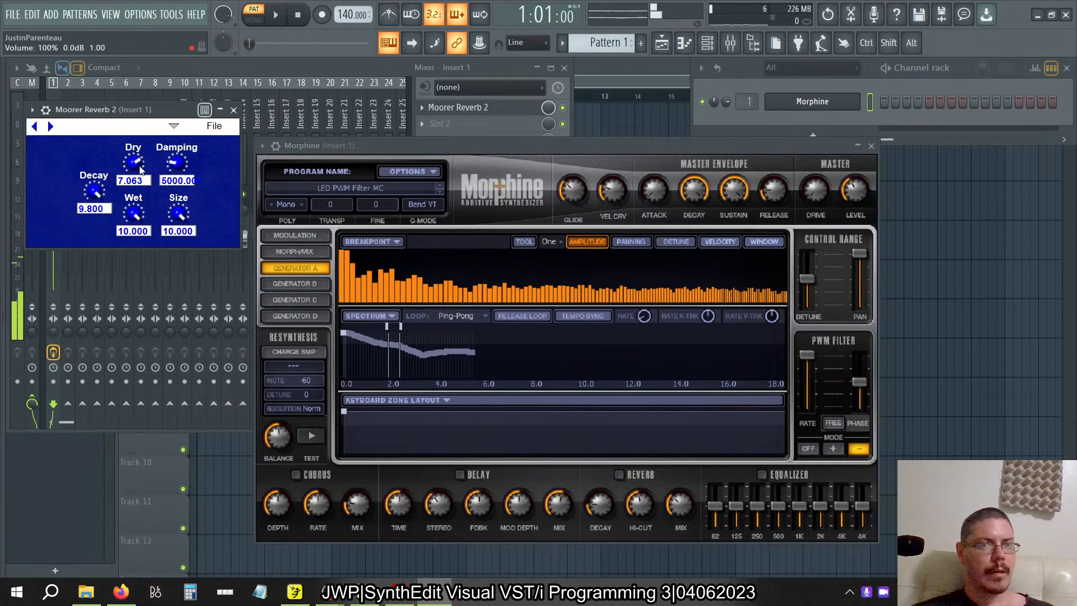
pyautogui.moveTo(140, 170); pyautogui.dragTo(120, 119)
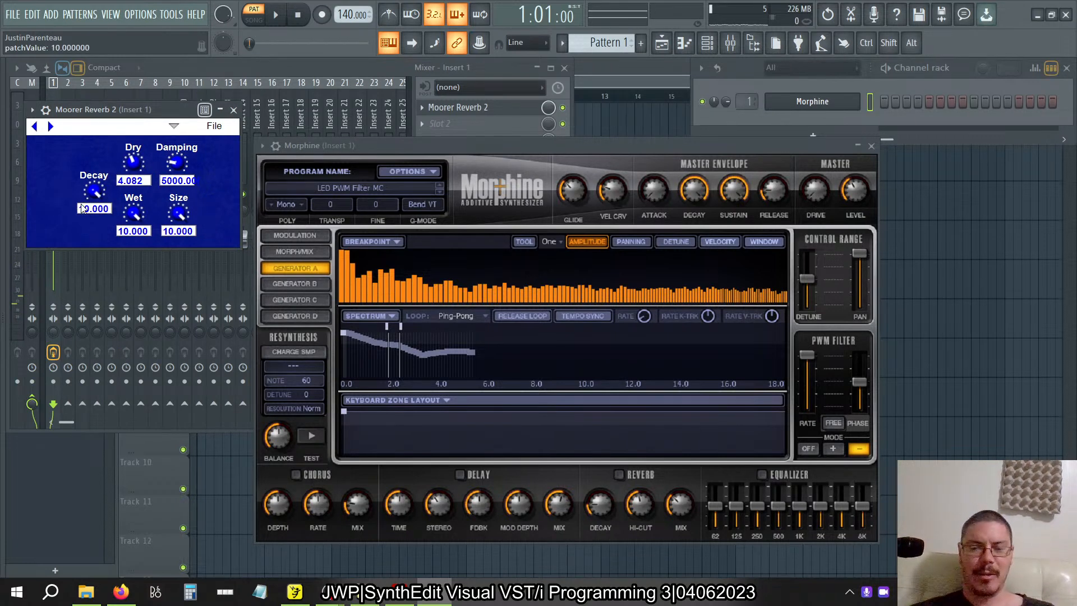